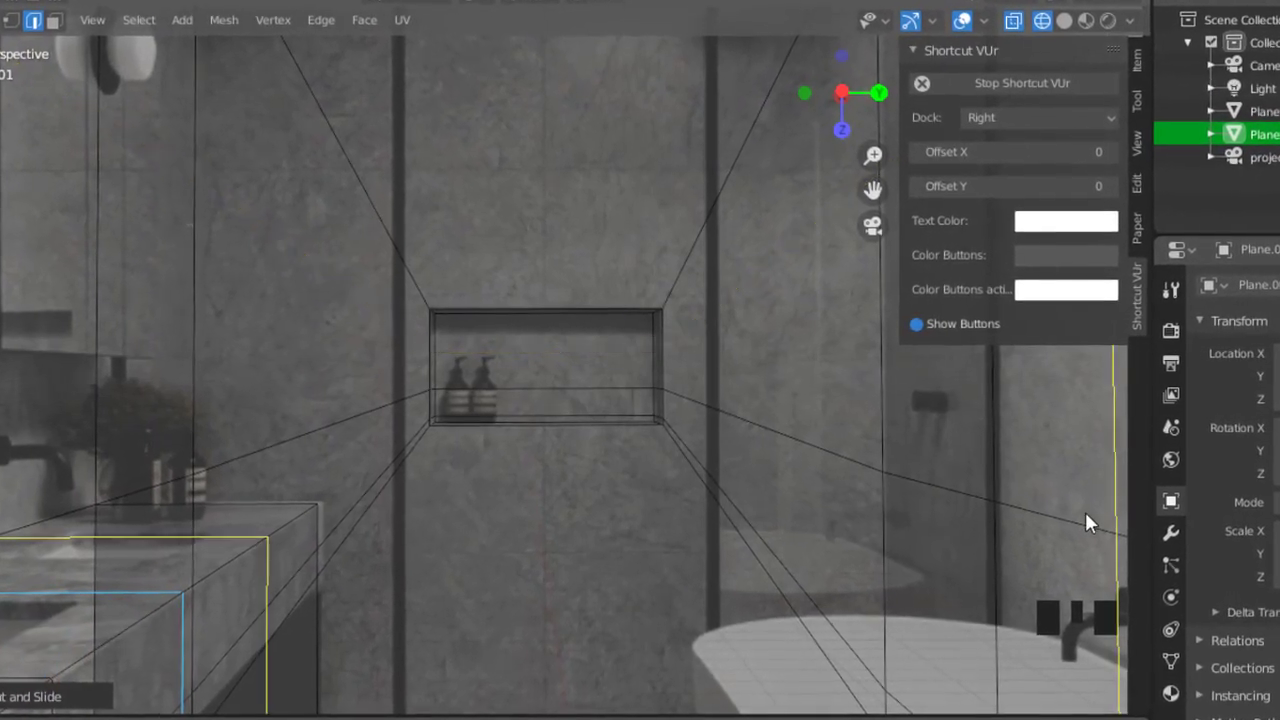
Step: Cut edge loops through the vanity block to divide its countertop for the two sinks
{"action": "left_click", "coordinate": [1083, 543]}
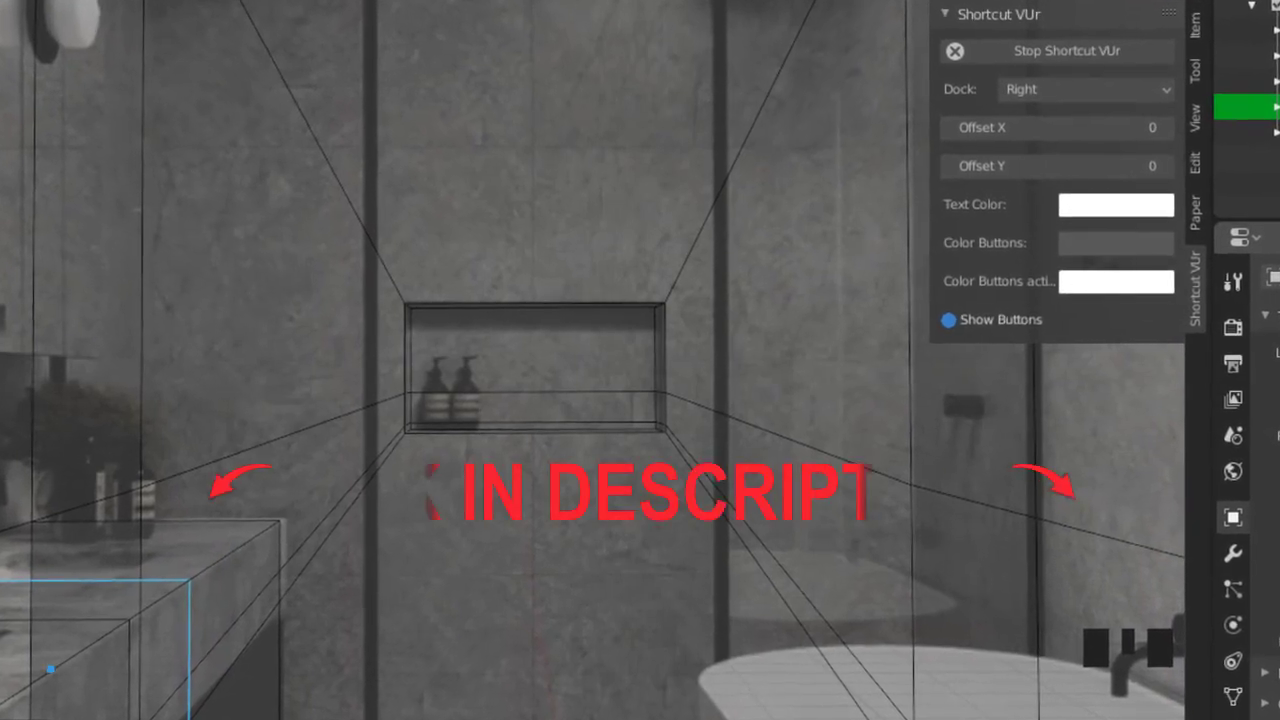
{"action": "left_click", "coordinate": [1175, 80]}
{"action": "key", "text": "ctrl+r"}
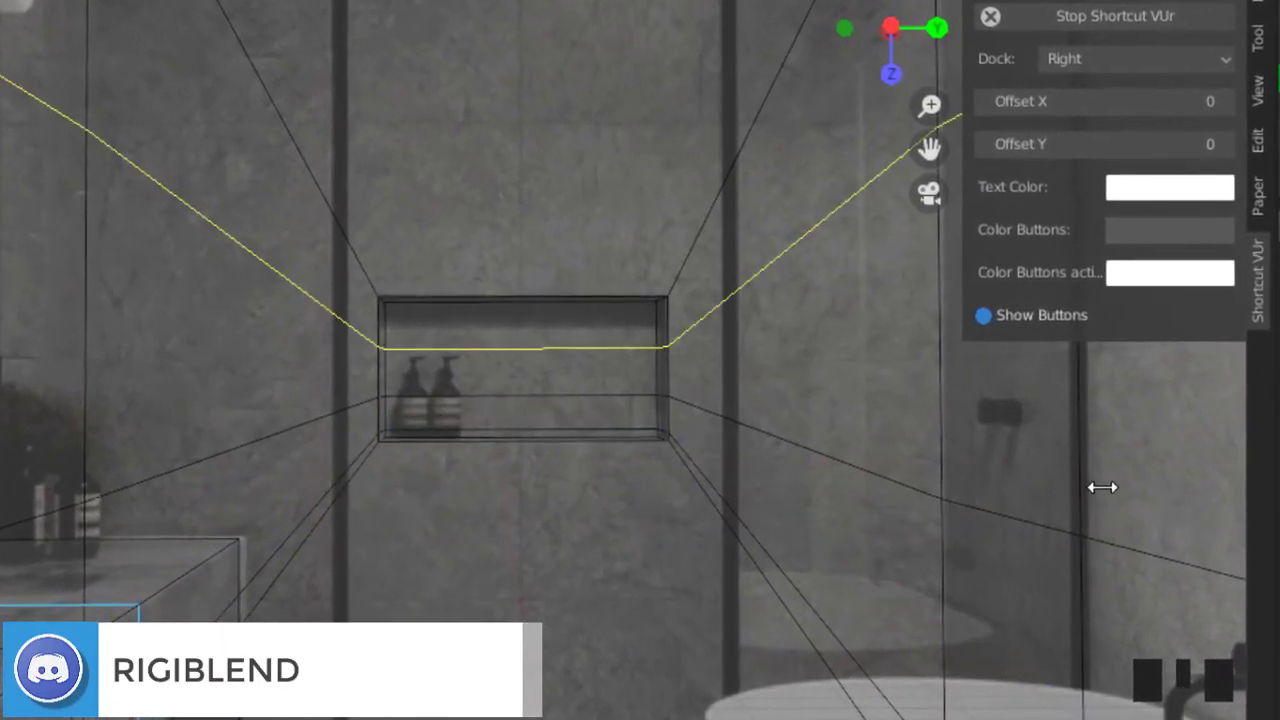
{"action": "left_click", "coordinate": [1100, 543]}
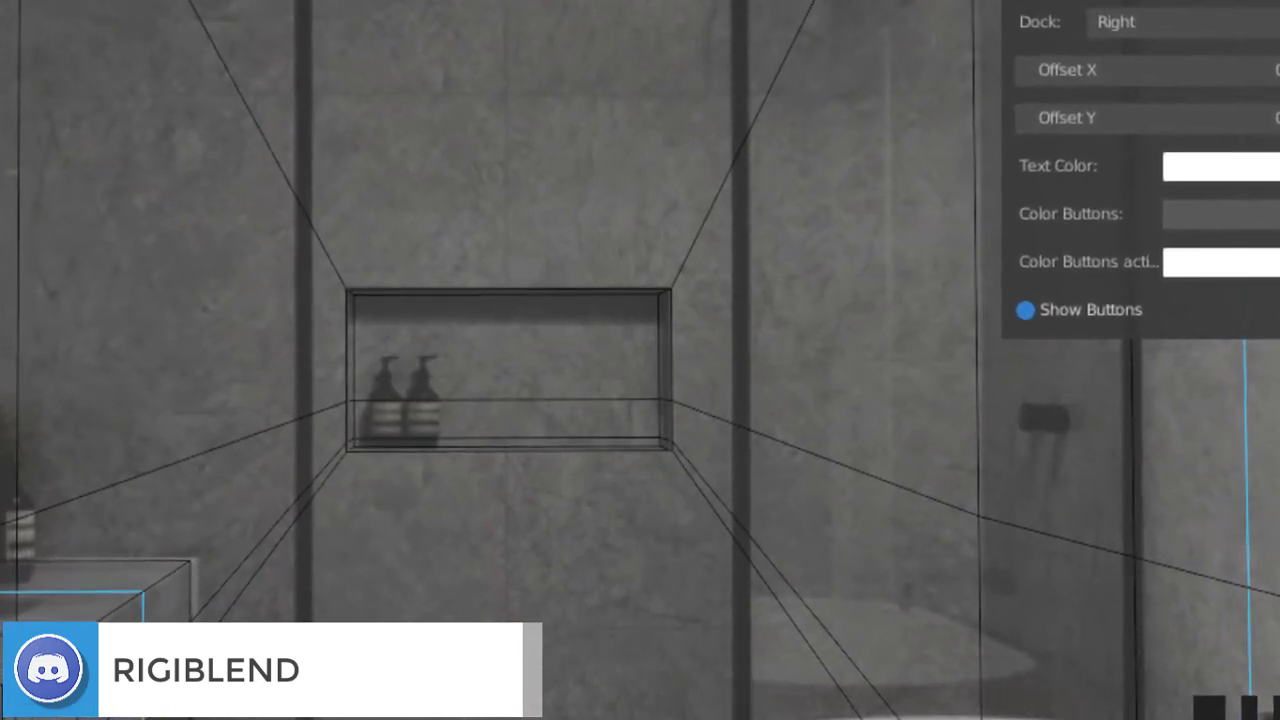
{"action": "left_click", "coordinate": [666, 207]}
Step: Select the rear sink face on the vanity countertop and inset it with a thickness of about 0.04
{"action": "key", "text": "3"}
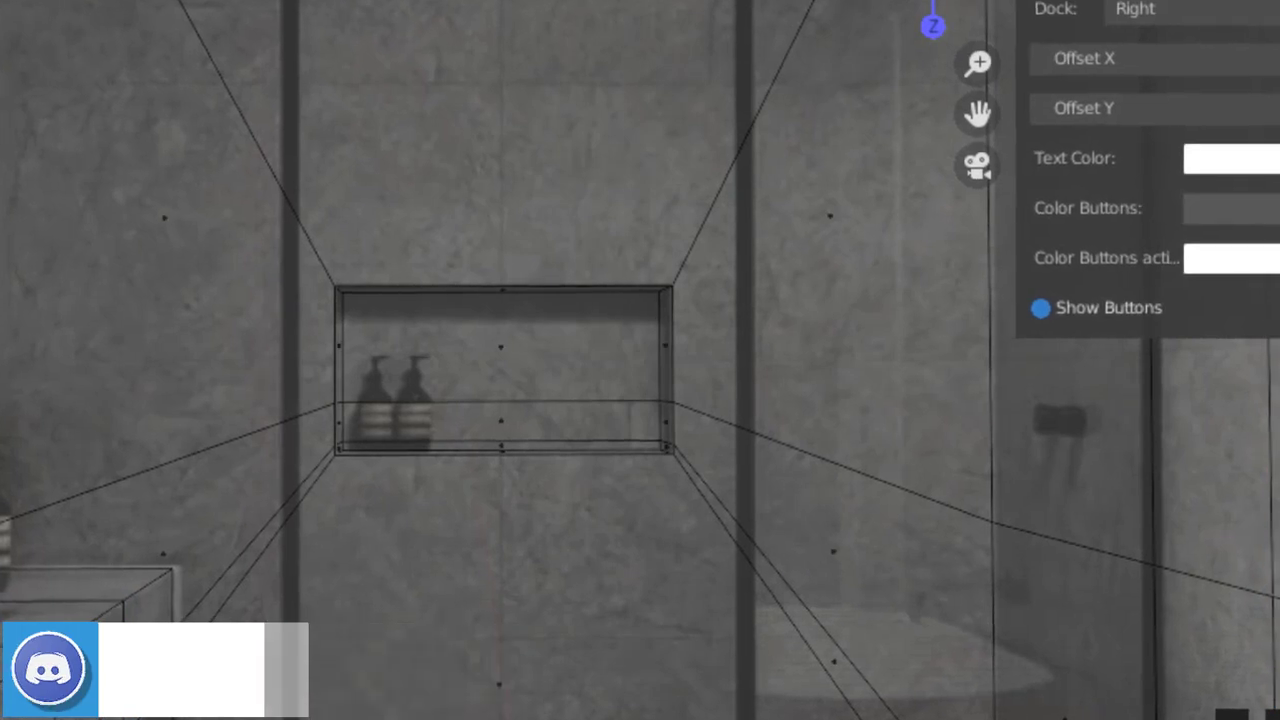
{"action": "left_click", "coordinate": [60, 588]}
{"action": "scroll", "coordinate": [833, 267], "scroll_direction": "down", "scroll_amount": 4}
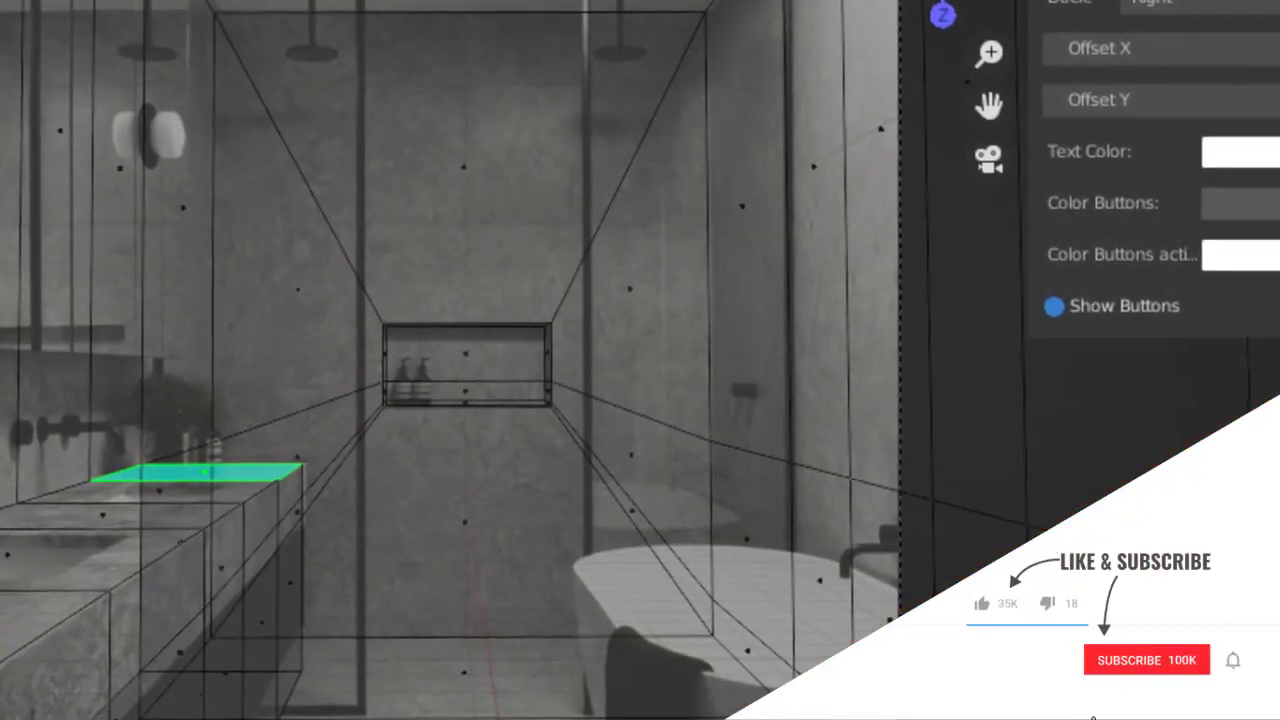
{"action": "key", "text": "alt+z"}
{"action": "scroll", "coordinate": [674, 512], "scroll_direction": "up", "scroll_amount": 5}
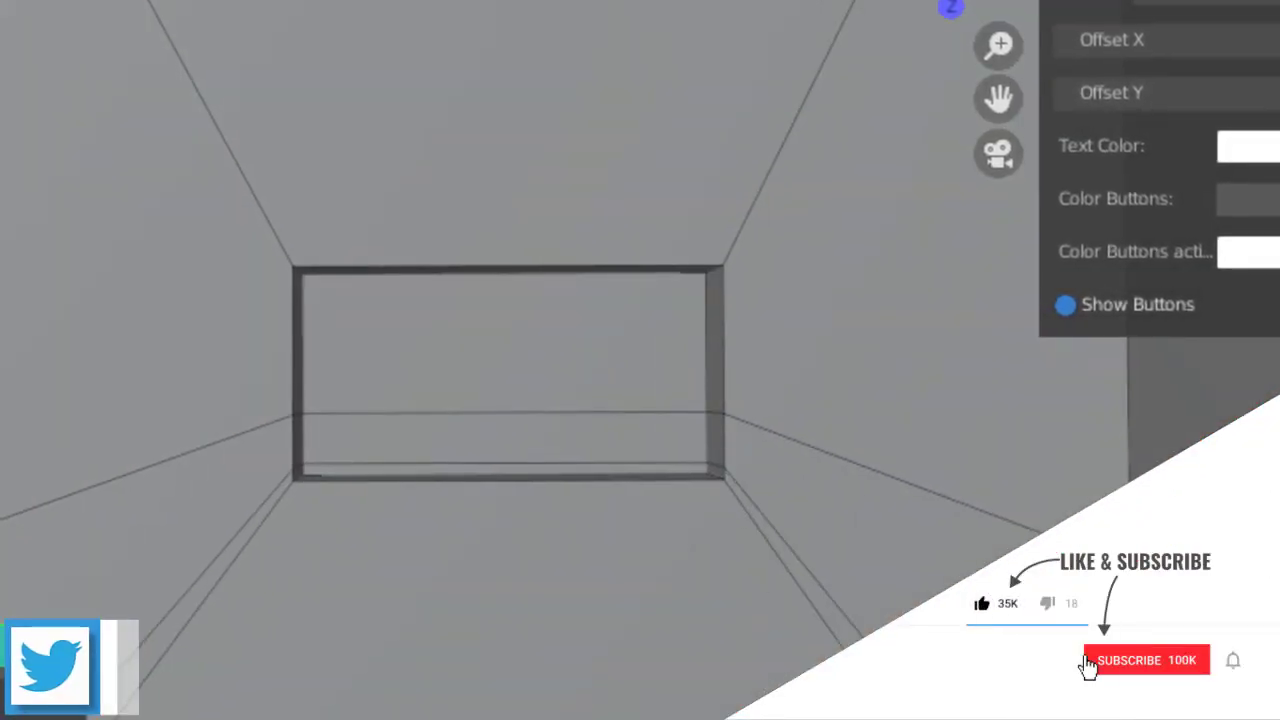
{"action": "scroll", "coordinate": [676, 527], "scroll_direction": "down", "scroll_amount": 4}
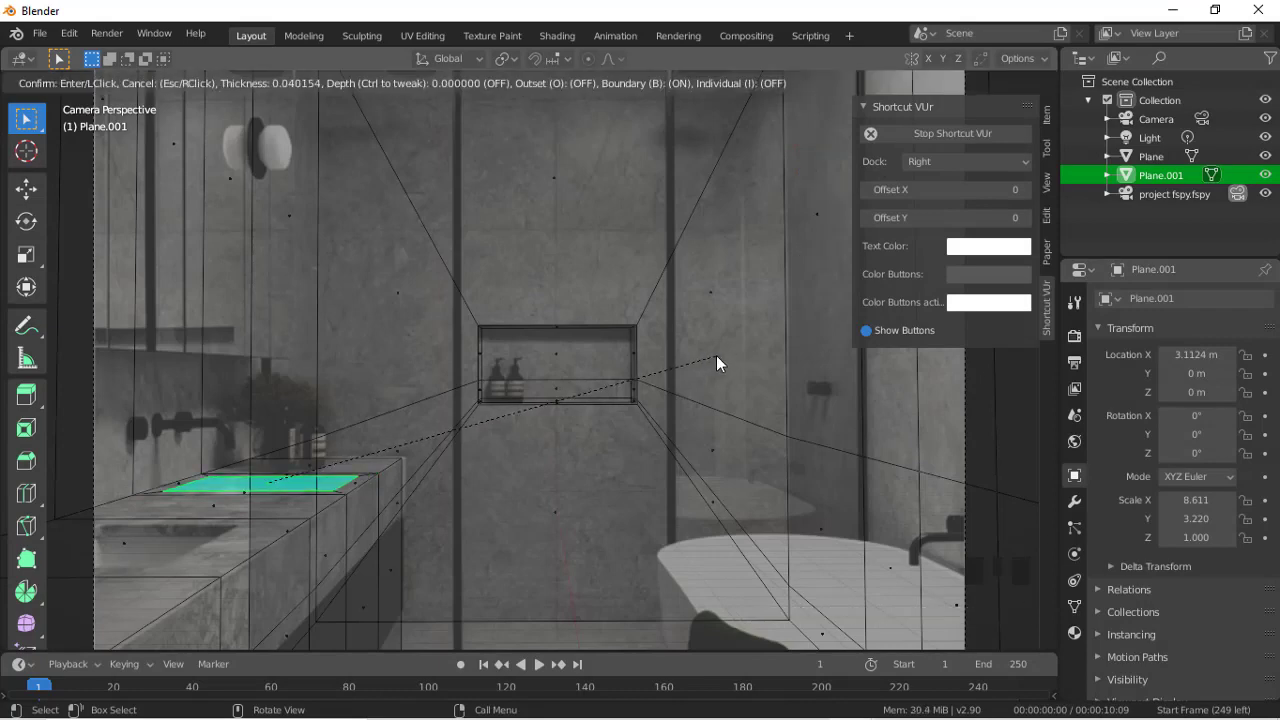
{"action": "left_click", "coordinate": [716, 355]}
{"action": "key", "text": "s"}
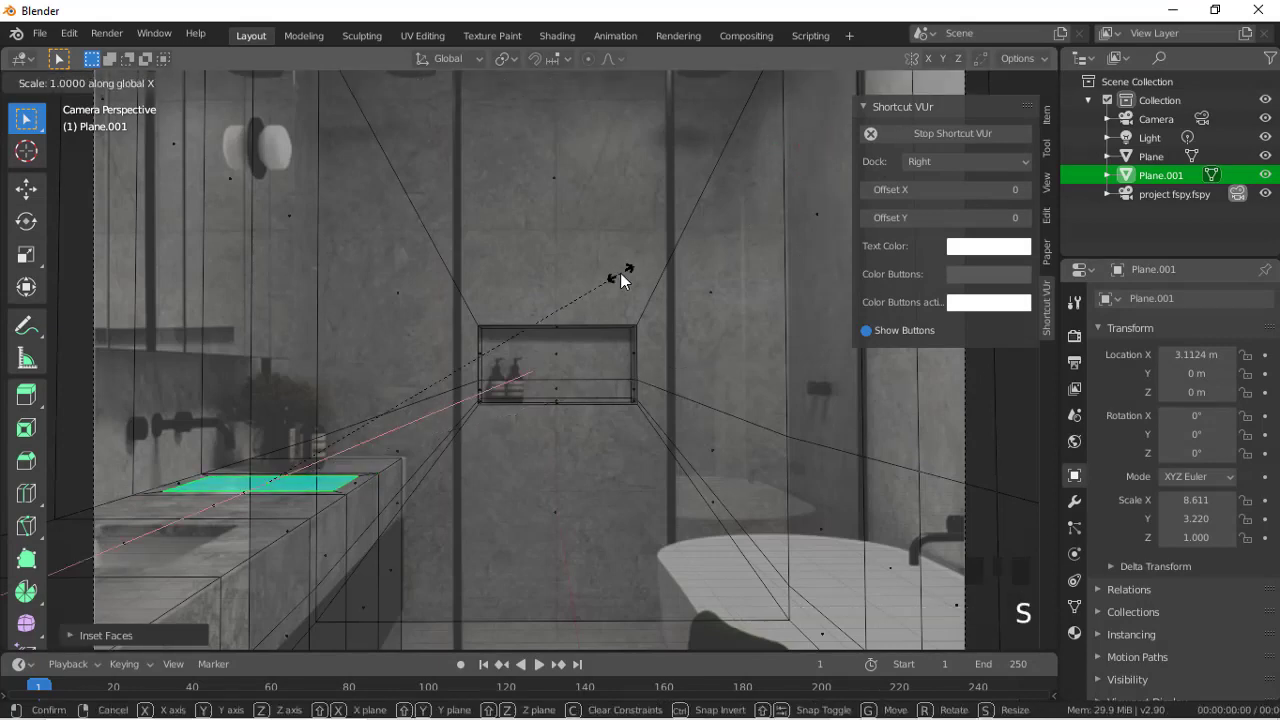
{"action": "left_click", "coordinate": [620, 273]}
{"action": "key", "text": "e"}
{"action": "left_click", "coordinate": [655, 274]}
{"action": "key", "text": "ctrl+z"}
Step: Narrow the inset rear sink face along the Y axis
{"action": "key", "text": "s"}
{"action": "key", "text": "x"}
{"action": "key", "text": "y"}
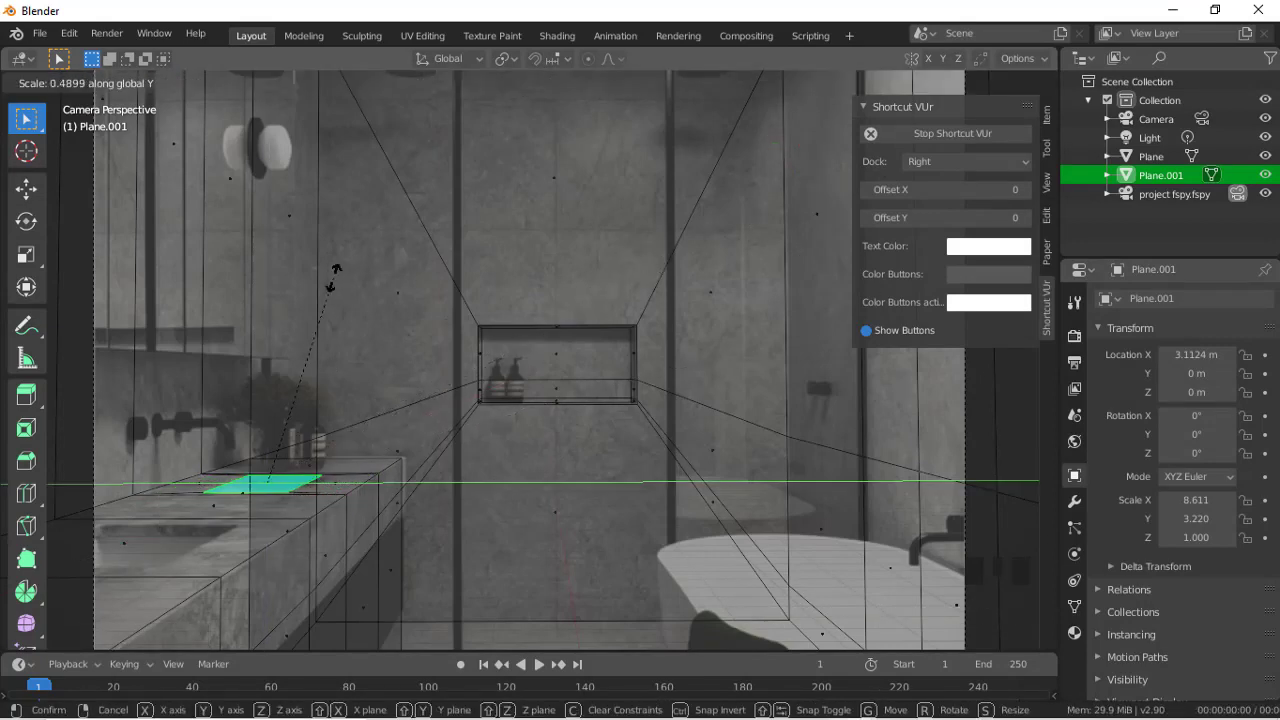
{"action": "left_click", "coordinate": [426, 192]}
Step: Shift the rear sink face along Y to match the photo and extrude it downward into a basin
{"action": "key", "text": "g"}
{"action": "key", "text": "y"}
{"action": "left_click", "coordinate": [434, 190]}
{"action": "key", "text": "e"}
{"action": "left_click", "coordinate": [434, 222]}
Step: Inset the front sink face of the countertop and narrow the inset along the Y axis
{"action": "left_click", "coordinate": [163, 556]}
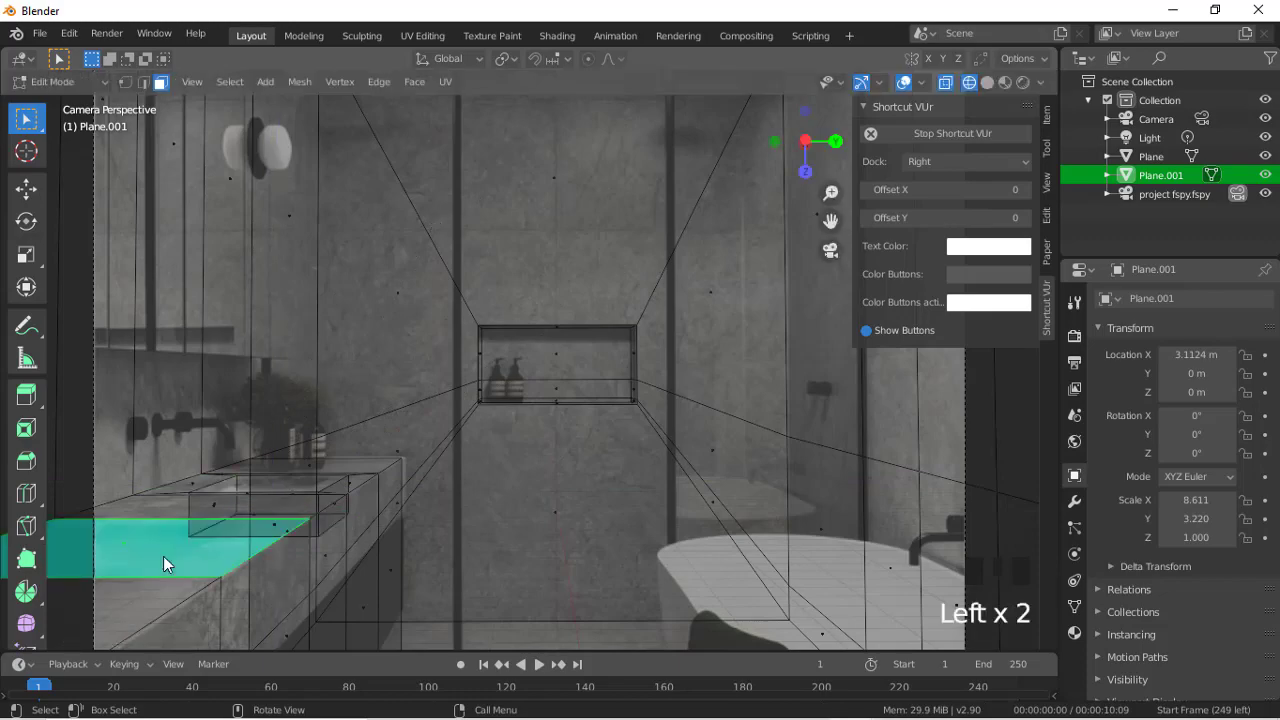
{"action": "key", "text": "i"}
{"action": "left_click", "coordinate": [530, 450]}
{"action": "key", "text": "s"}
{"action": "key", "text": "y"}
{"action": "left_click", "coordinate": [381, 367]}
Step: Extrude the front sink face downward into a basin and return to Object Mode
{"action": "key", "text": "e"}
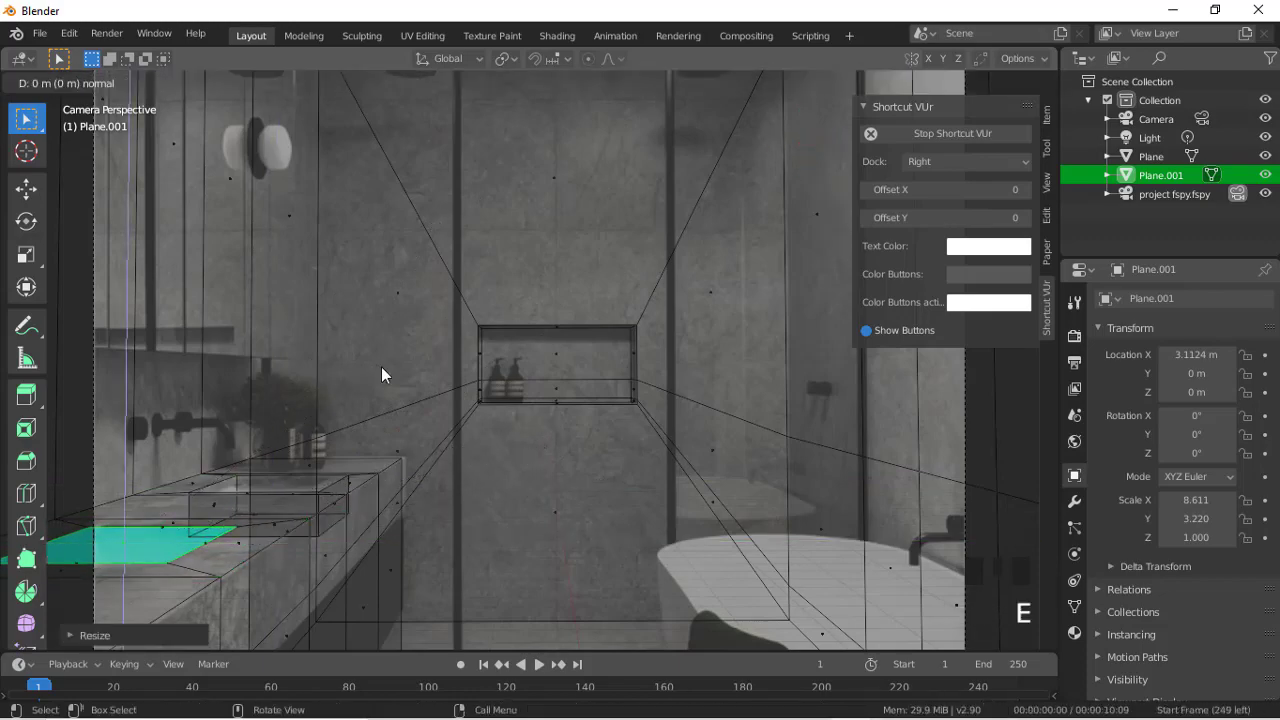
{"action": "left_click", "coordinate": [394, 405]}
{"action": "left_click", "coordinate": [610, 386]}
{"action": "scroll", "coordinate": [608, 385], "scroll_direction": "up", "scroll_amount": 8}
{"action": "scroll", "coordinate": [608, 385], "scroll_direction": "down", "scroll_amount": 10}
{"action": "scroll", "coordinate": [608, 385], "scroll_direction": "up", "scroll_amount": 3}
{"action": "key", "text": "Tab"}
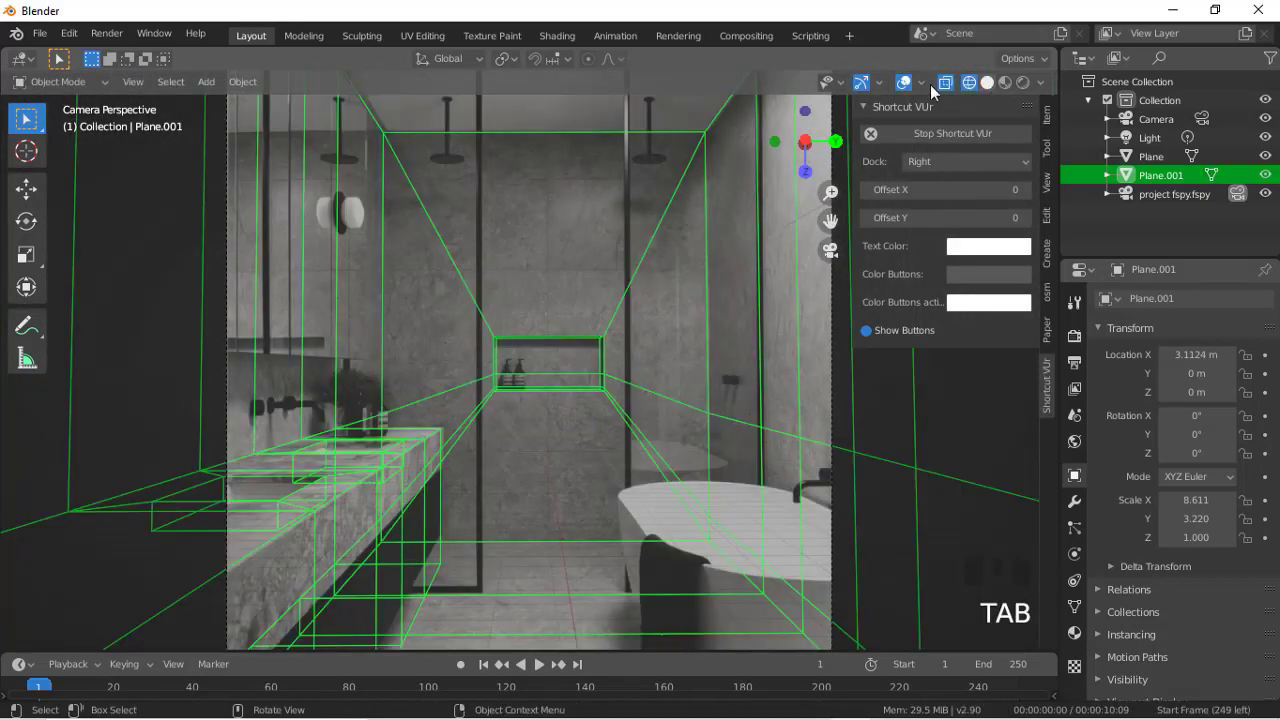
Step: Examine the room and the two sink basins in solid shading, and return to wireframe shading
{"action": "left_click", "coordinate": [987, 83]}
{"action": "scroll", "coordinate": [749, 482], "scroll_direction": "up", "scroll_amount": 12}
{"action": "scroll", "coordinate": [749, 482], "scroll_direction": "down", "scroll_amount": 12}
{"action": "left_click", "coordinate": [969, 83]}
{"action": "scroll", "coordinate": [788, 519], "scroll_direction": "up", "scroll_amount": 1}
{"action": "scroll", "coordinate": [788, 519], "scroll_direction": "up", "scroll_amount": 3}
{"action": "left_click", "coordinate": [661, 540]}
{"action": "left_click", "coordinate": [663, 542]}
Step: Place the 3D cursor on the wall faucet above the vanity and add a cylinder mesh there
{"action": "left_click", "coordinate": [26, 151]}
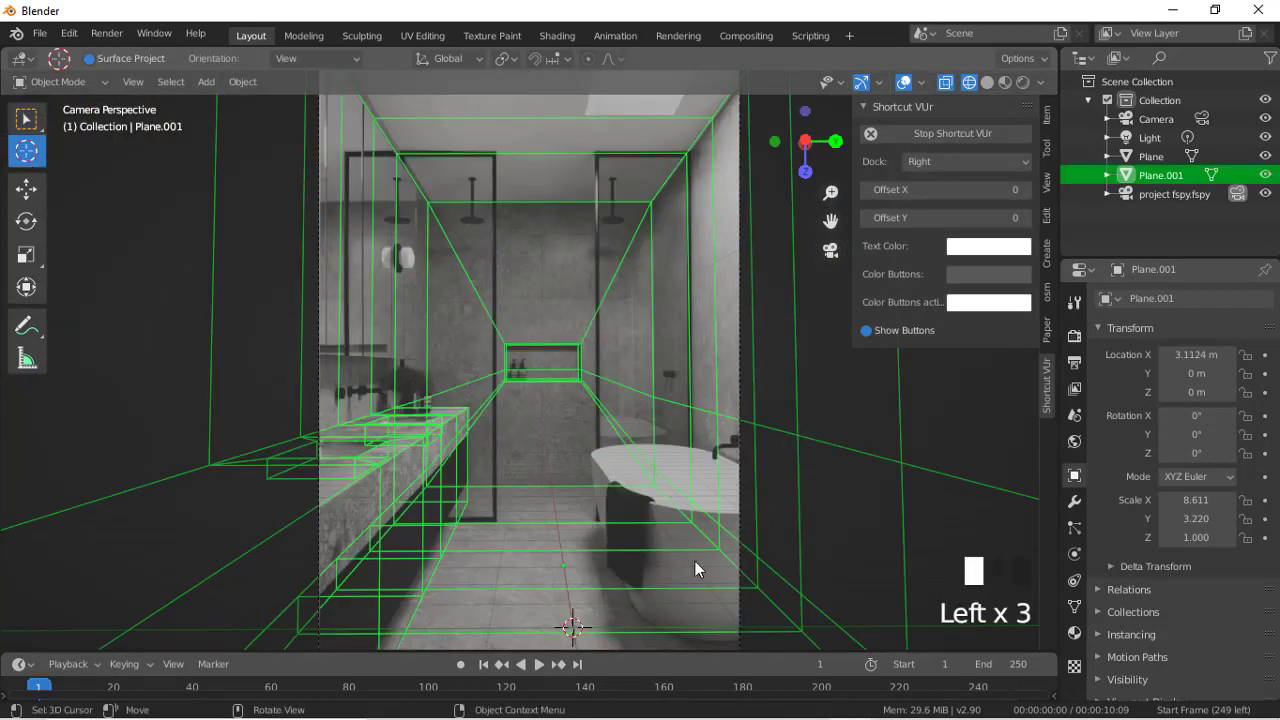
{"action": "scroll", "coordinate": [695, 561], "scroll_direction": "up", "scroll_amount": 2}
{"action": "left_click", "coordinate": [223, 414]}
{"action": "left_click", "coordinate": [26, 119]}
{"action": "key", "text": "shift+a"}
{"action": "mouse_move", "coordinate": [441, 338]}
{"action": "left_click", "coordinate": [517, 439]}
Step: Scale the cylinder down to about 0.079 and rotate it 90° about the X axis
{"action": "key", "text": "s"}
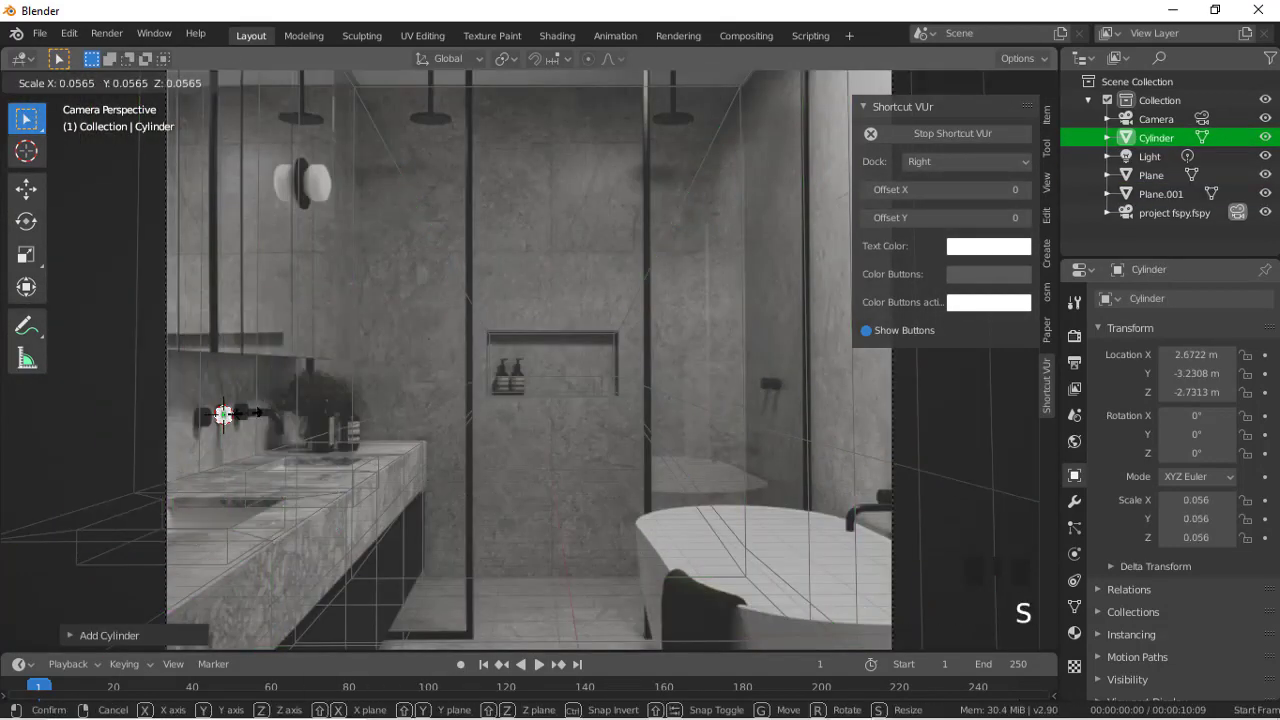
{"action": "left_click", "coordinate": [272, 408]}
{"action": "type", "text": "rx90"}
{"action": "key", "text": "Return"}
{"action": "key", "text": "s"}
{"action": "key", "text": "shift+z"}
{"action": "left_click", "coordinate": [453, 413]}
Step: Move the cylinder to about X 1.93 m on the front faucet handle and shorten it along Y to about 0.071
{"action": "key", "text": "g"}
{"action": "key", "text": "x"}
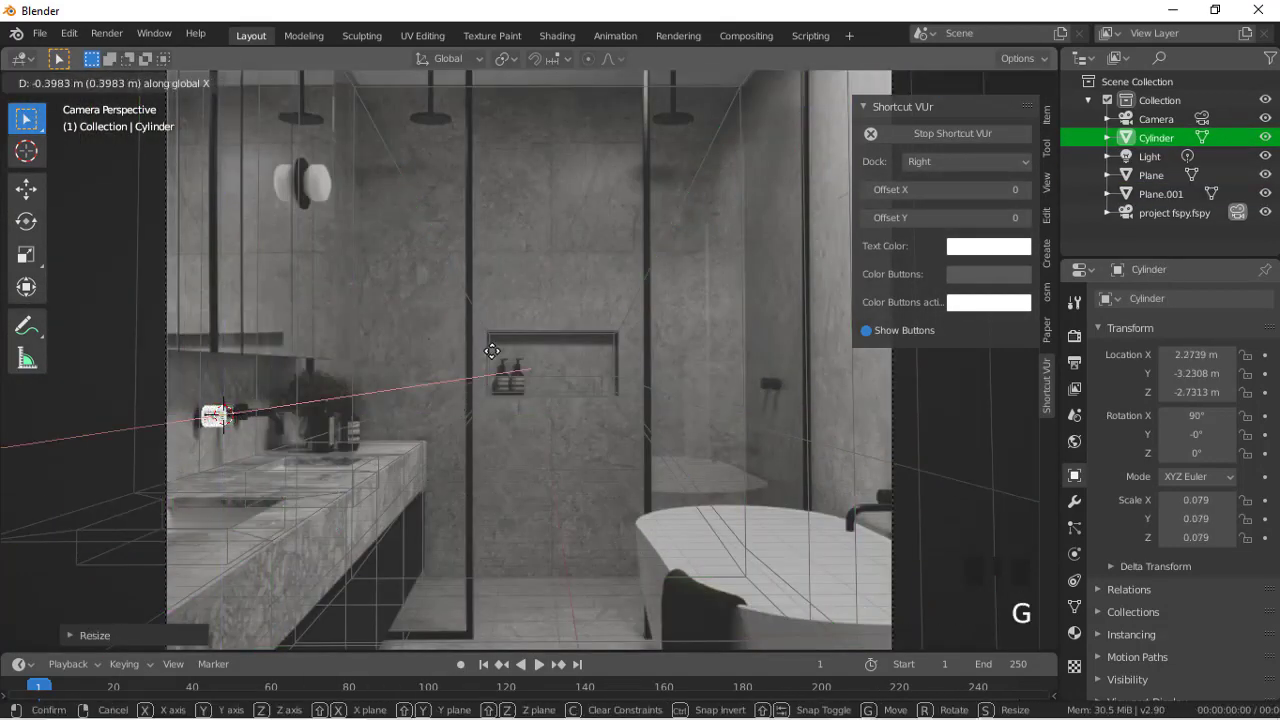
{"action": "left_click", "coordinate": [446, 344]}
{"action": "key", "text": "s"}
{"action": "key", "text": "y"}
{"action": "left_click", "coordinate": [430, 392]}
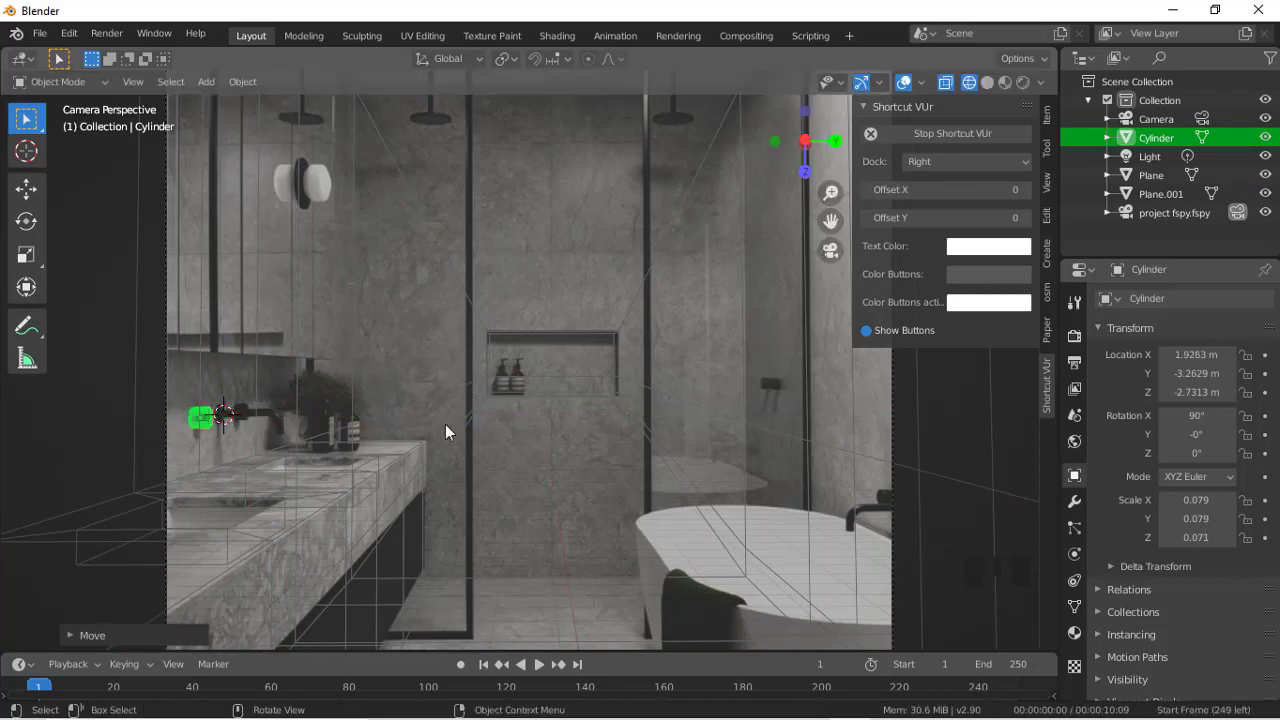
Step: Duplicate the handle cylinder along the X axis and place the copy on the middle of the wall faucet
{"action": "key", "text": "shift+d"}
{"action": "key", "text": "x"}
{"action": "left_click", "coordinate": [450, 428]}
{"action": "left_click", "coordinate": [27, 151]}
{"action": "key", "text": "g"}
{"action": "key", "text": "x"}
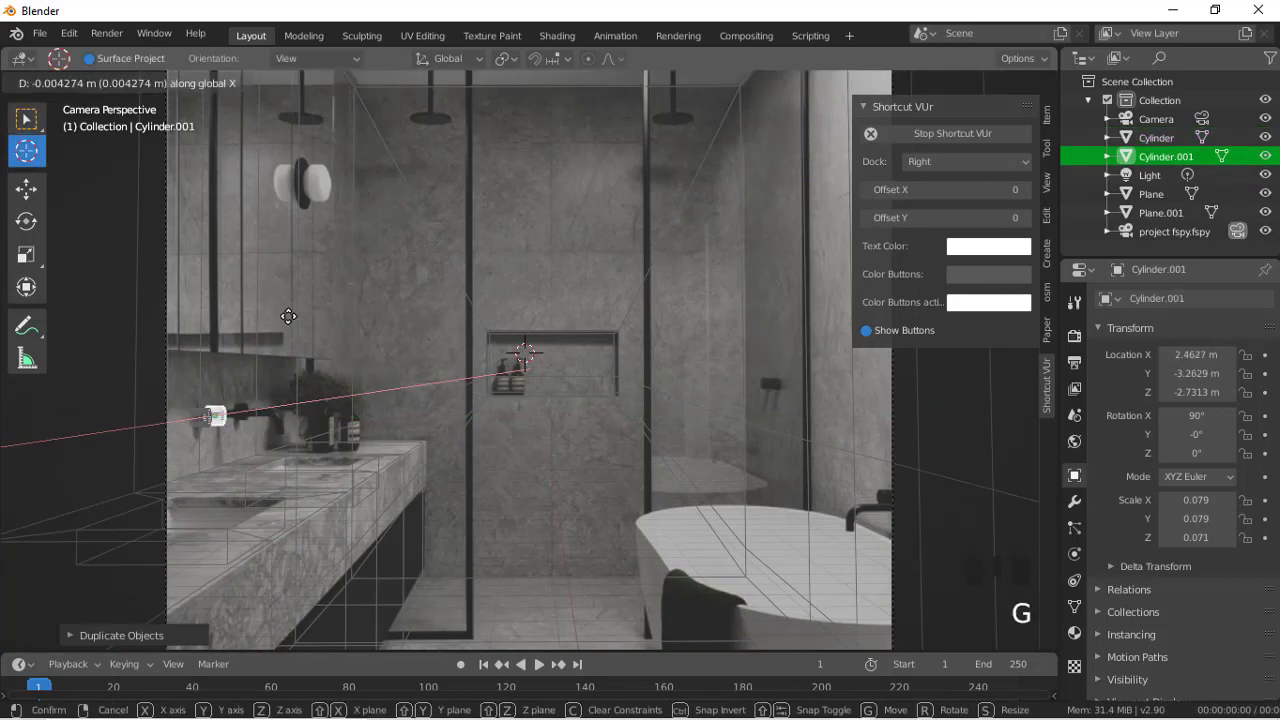
{"action": "left_click", "coordinate": [272, 322]}
{"action": "left_click", "coordinate": [169, 366]}
{"action": "left_click", "coordinate": [27, 120]}
Step: Shorten the front handle cylinder to a scale of about 0.045 along its length and shift it along Y
{"action": "left_click", "coordinate": [374, 441]}
{"action": "left_click", "coordinate": [198, 418]}
{"action": "key", "text": "s"}
{"action": "key", "text": "x"}
{"action": "left_click", "coordinate": [303, 381]}
{"action": "key", "text": "g"}
{"action": "key", "text": "y"}
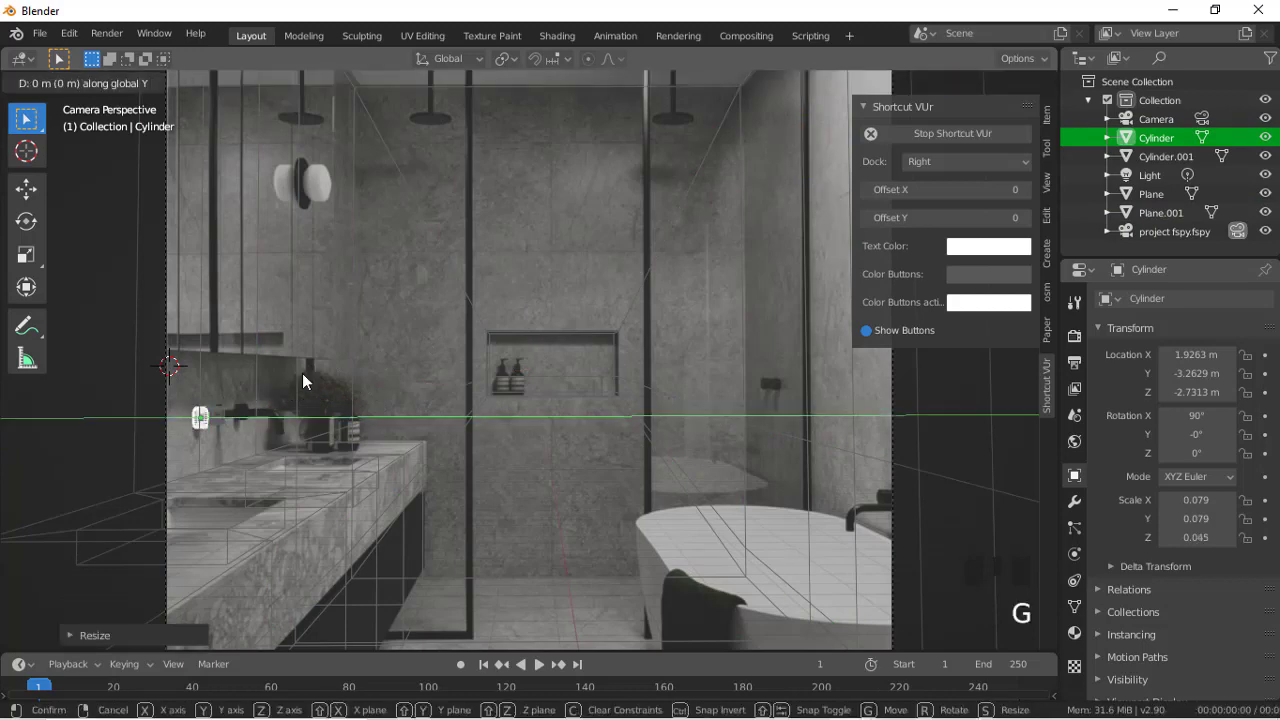
{"action": "left_click", "coordinate": [300, 355]}
Step: Move the duplicate cylinder along X to about 3.76 m, onto the rear faucet handle
{"action": "left_click", "coordinate": [214, 416]}
{"action": "key", "text": "g"}
{"action": "key", "text": "x"}
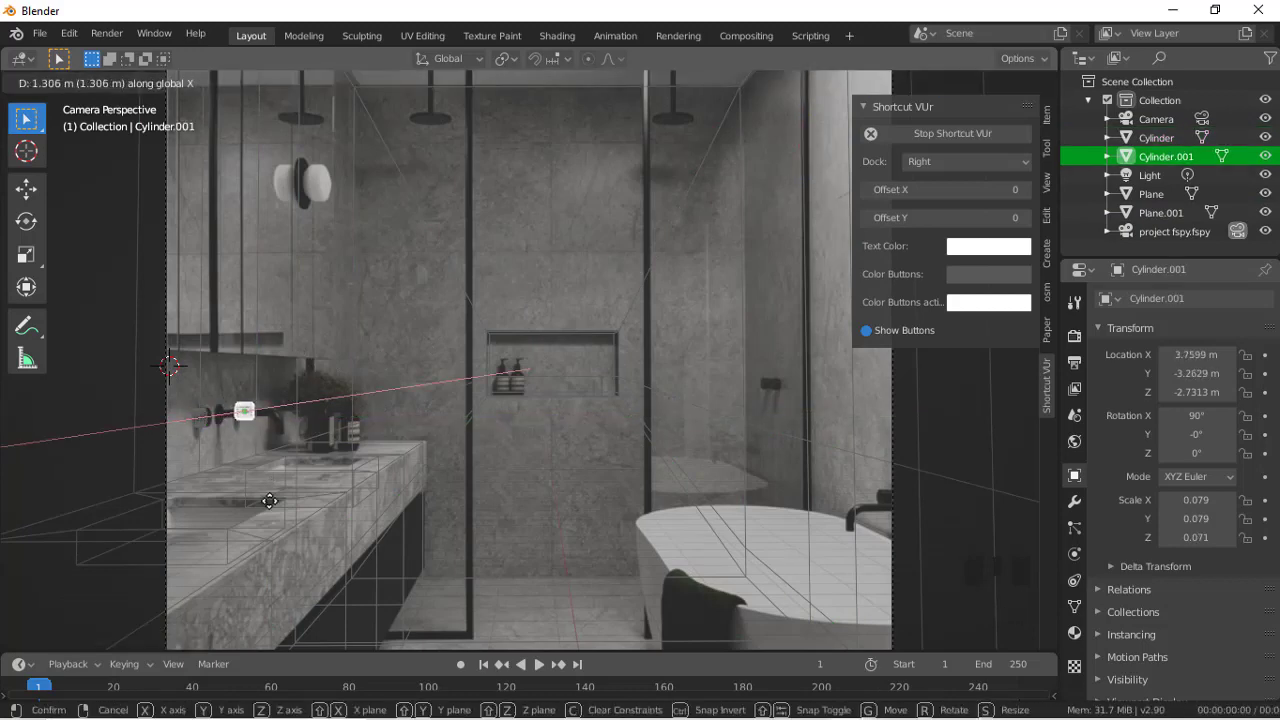
{"action": "left_click", "coordinate": [273, 420]}
Step: Shorten the rear handle cylinder along Y to a scale of about 0.049 and shift it along Y
{"action": "key", "text": "s"}
{"action": "key", "text": "y"}
{"action": "left_click", "coordinate": [323, 392]}
{"action": "key", "text": "g"}
{"action": "key", "text": "y"}
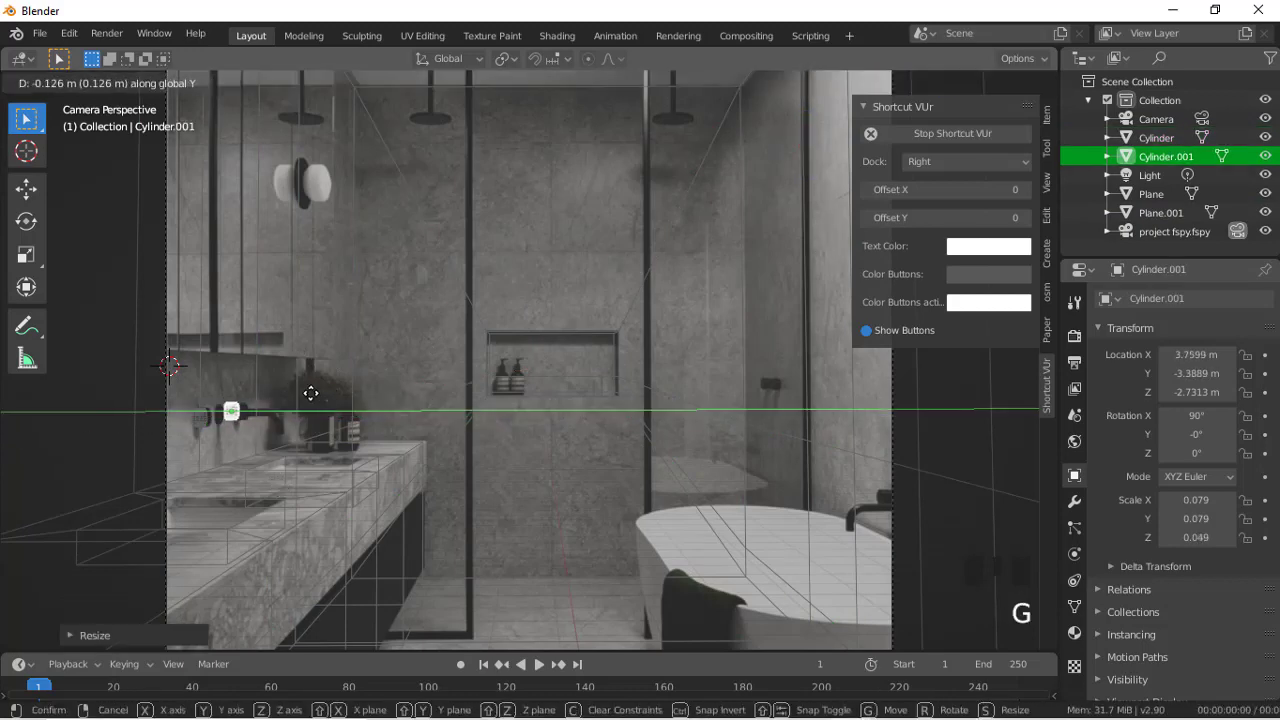
{"action": "left_click", "coordinate": [316, 391]}
Step: Switch the viewport to solid shading with X-ray turned off
{"action": "left_click", "coordinate": [198, 418]}
{"action": "left_click", "coordinate": [350, 500]}
{"action": "left_click", "coordinate": [986, 82]}
{"action": "left_click", "coordinate": [945, 82]}
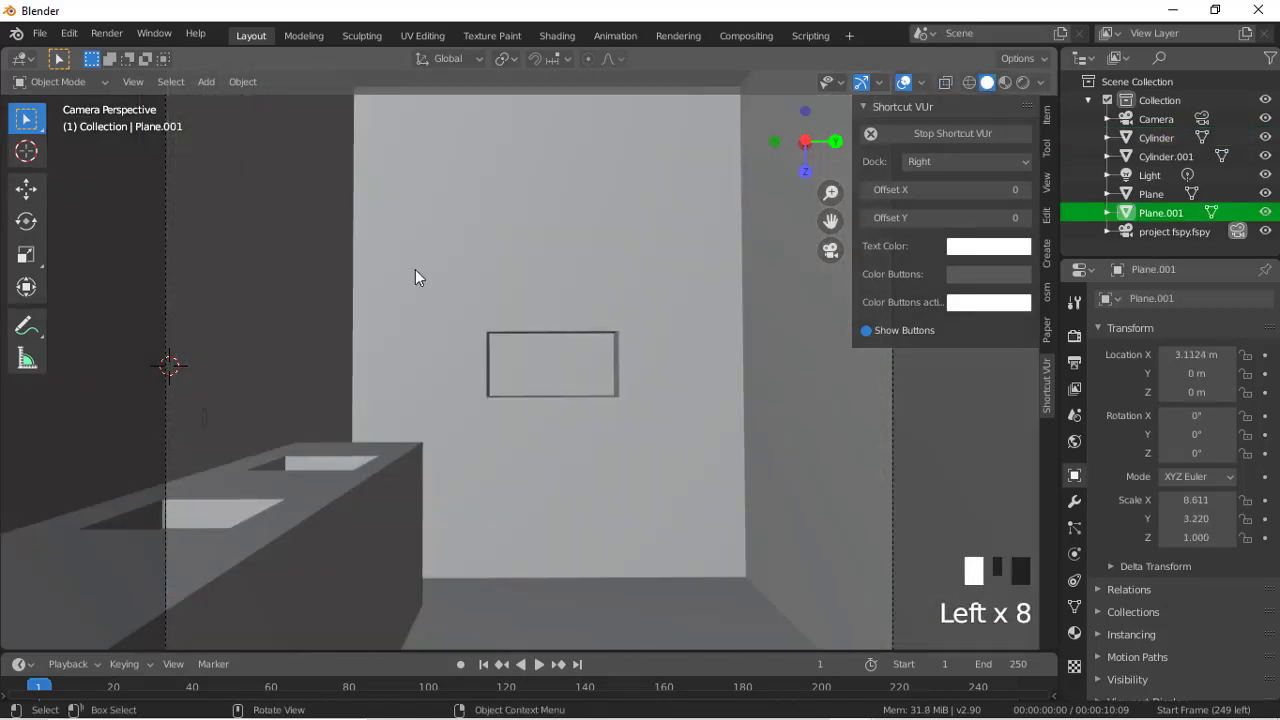
Step: Select both handle cylinders and move them together along Y out of the wall
{"action": "left_click", "coordinate": [201, 417]}
{"action": "left_click", "coordinate": [1166, 157], "text": "ctrl"}
{"action": "key", "text": "g"}
{"action": "key", "text": "y"}
{"action": "left_click", "coordinate": [342, 330]}
Step: Turn X-ray back on and shift both handle cylinders along X to line up with the photo
{"action": "left_click", "coordinate": [945, 82]}
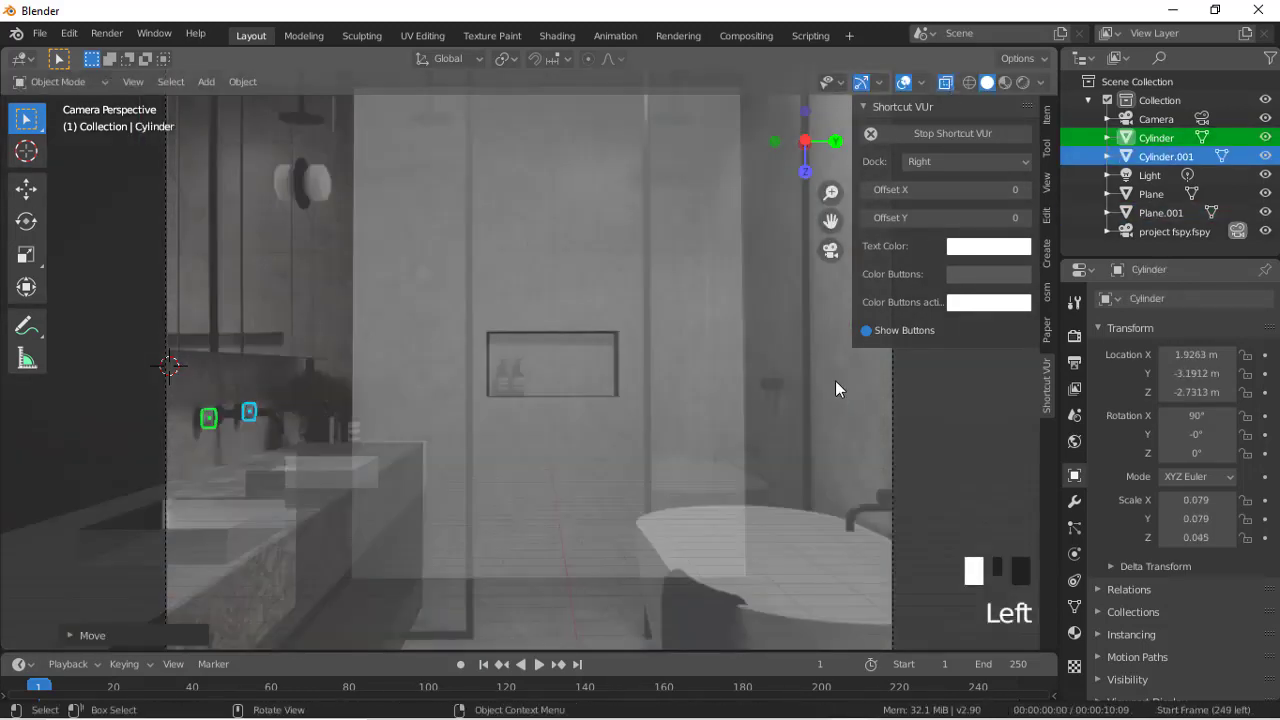
{"action": "key", "text": "g"}
{"action": "key", "text": "y"}
{"action": "key", "text": "x"}
{"action": "left_click", "coordinate": [613, 358]}
Step: Place the 3D cursor on the middle fitting of the wall faucet
{"action": "left_click", "coordinate": [255, 418]}
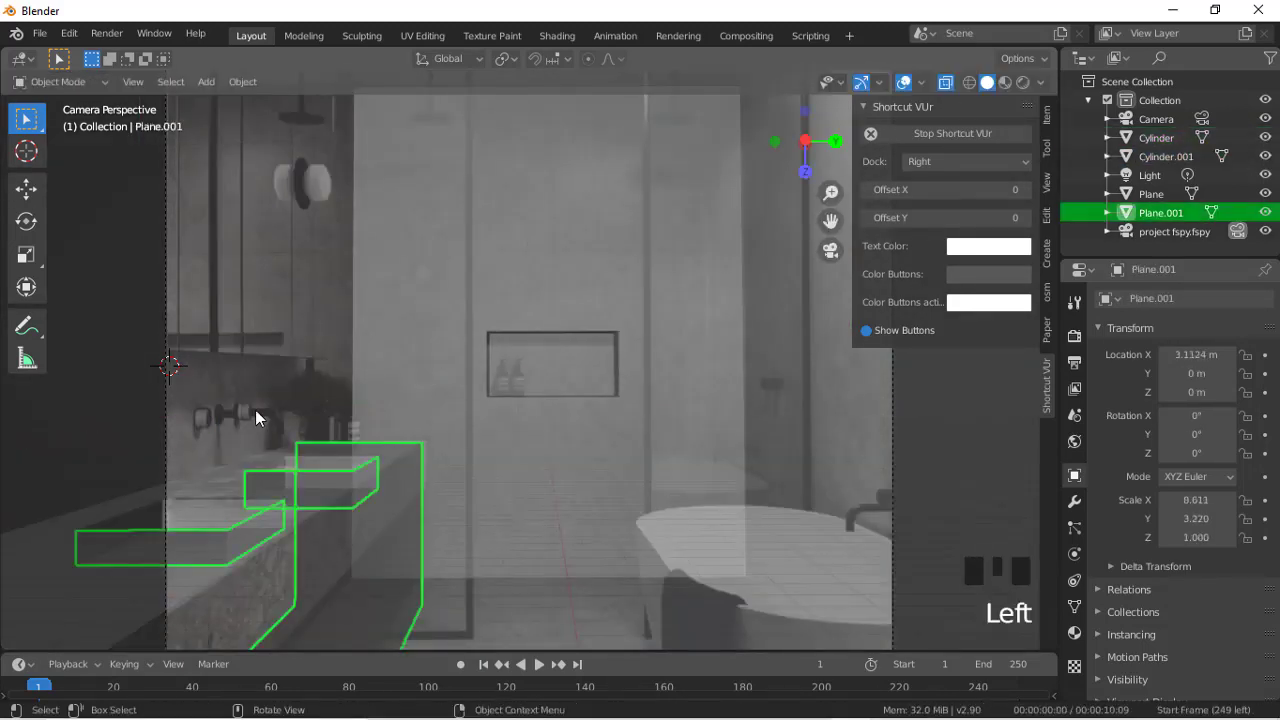
{"action": "left_click", "coordinate": [27, 151]}
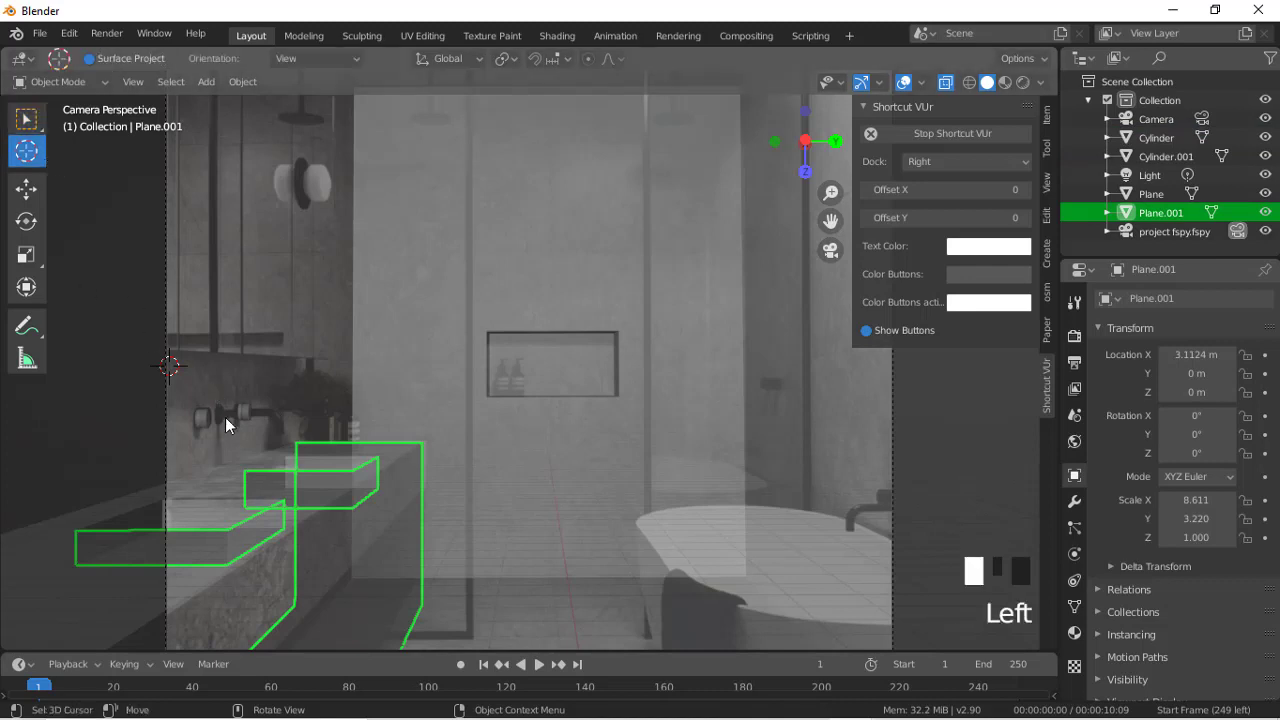
{"action": "left_click", "coordinate": [326, 416]}
{"action": "key", "text": "shift+a"}
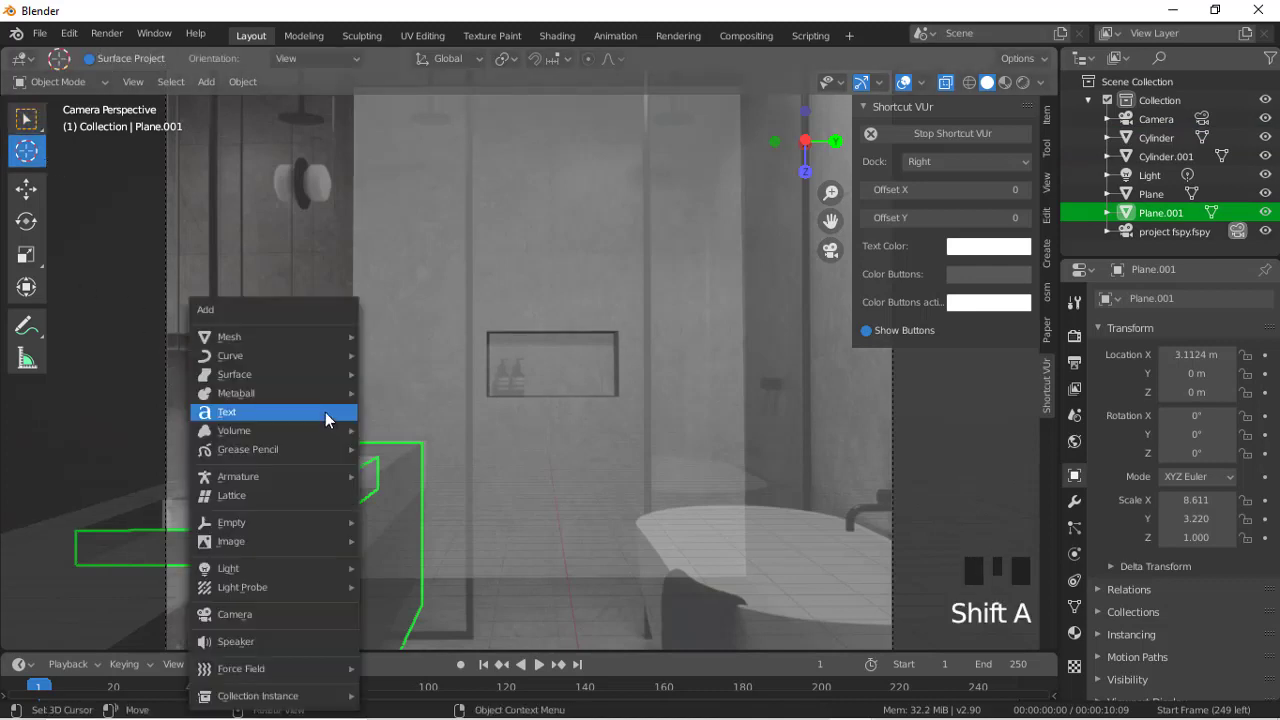
{"action": "mouse_move", "coordinate": [308, 342]}
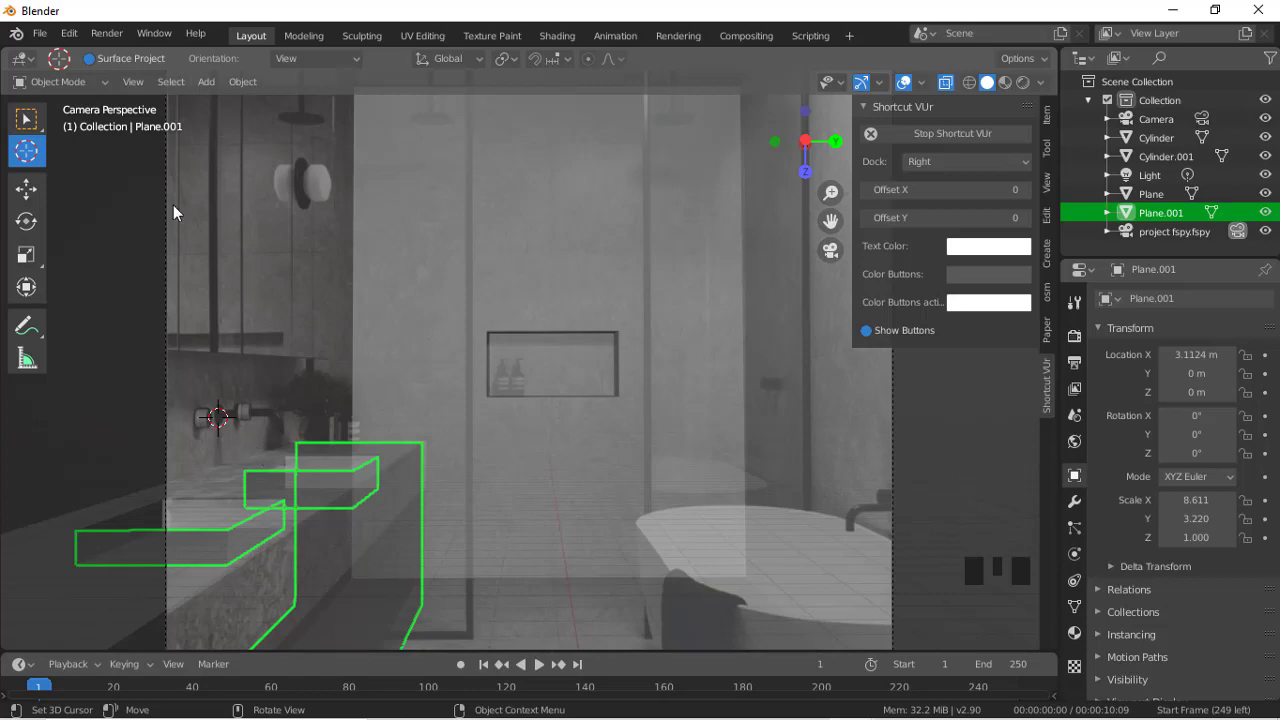
{"action": "scroll", "coordinate": [362, 327], "scroll_direction": "up", "scroll_amount": 9}
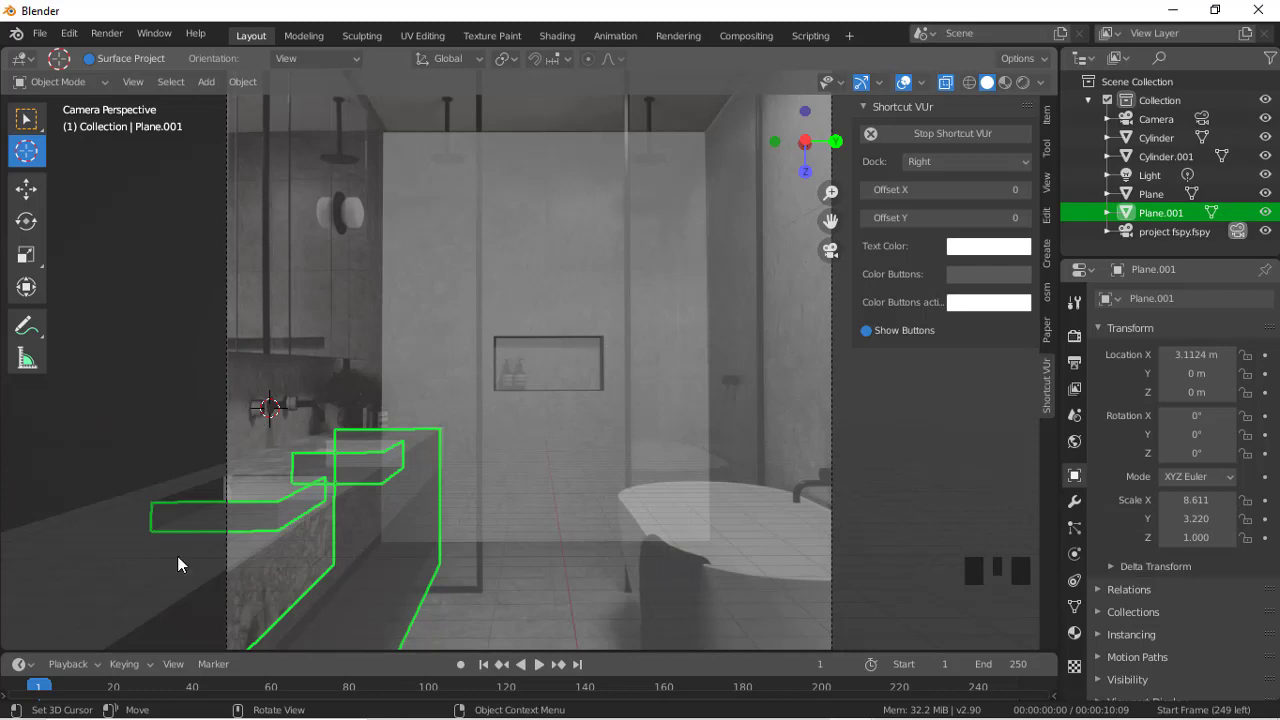
Step: Add another cylinder mesh at the 3D cursor on the faucet's middle fitting
{"action": "left_click", "coordinate": [371, 536]}
{"action": "scroll", "coordinate": [322, 413], "scroll_direction": "down", "scroll_amount": 1}
{"action": "left_click", "coordinate": [313, 396]}
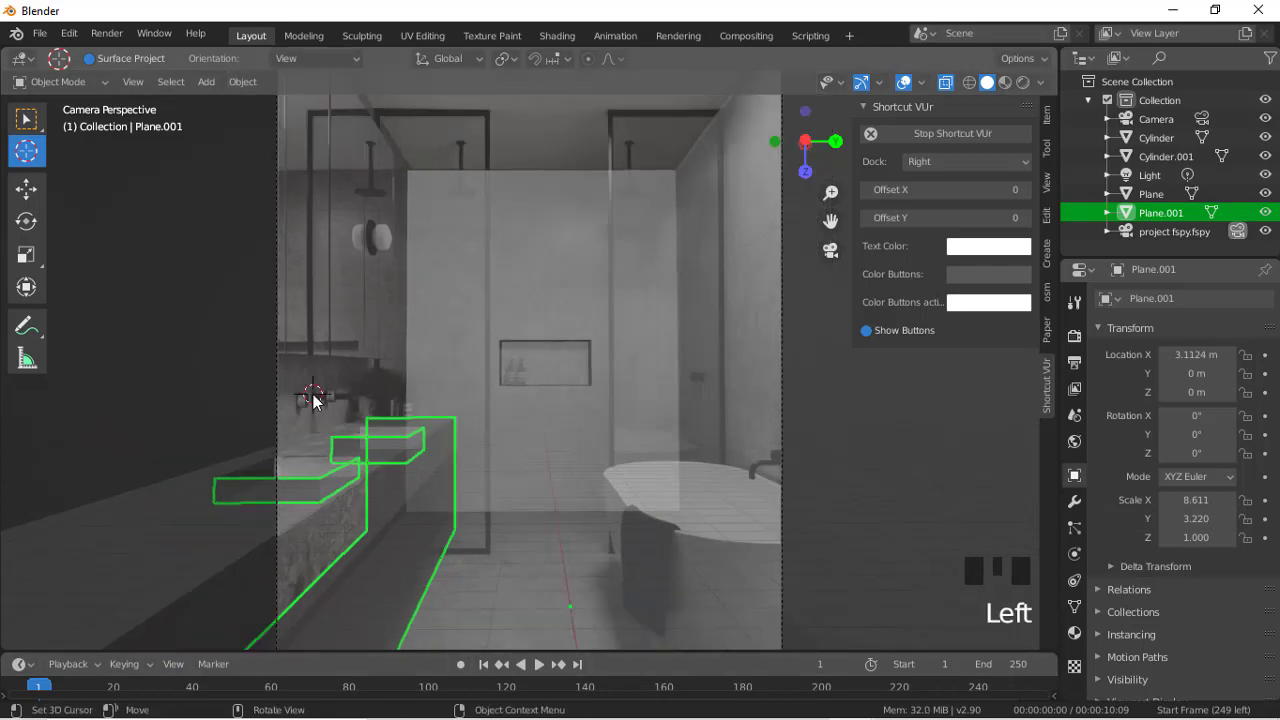
{"action": "left_click", "coordinate": [26, 120]}
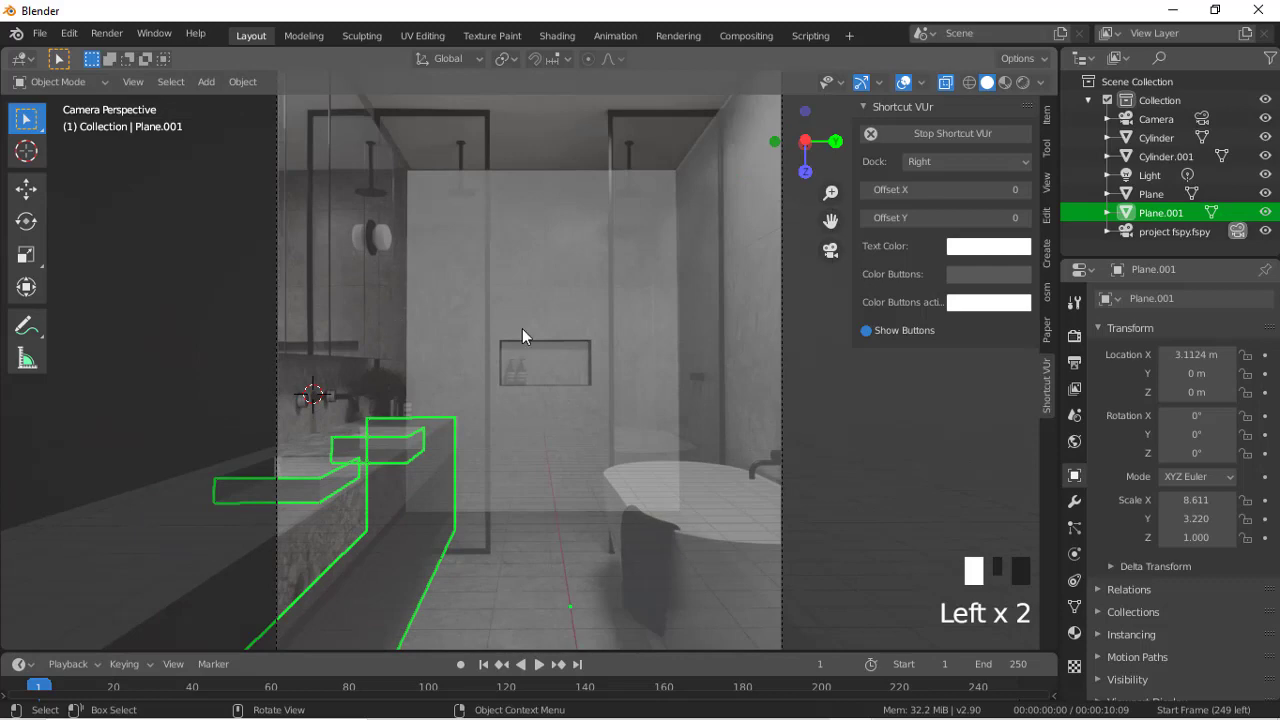
{"action": "key", "text": "shift+a"}
{"action": "mouse_move", "coordinate": [522, 328]}
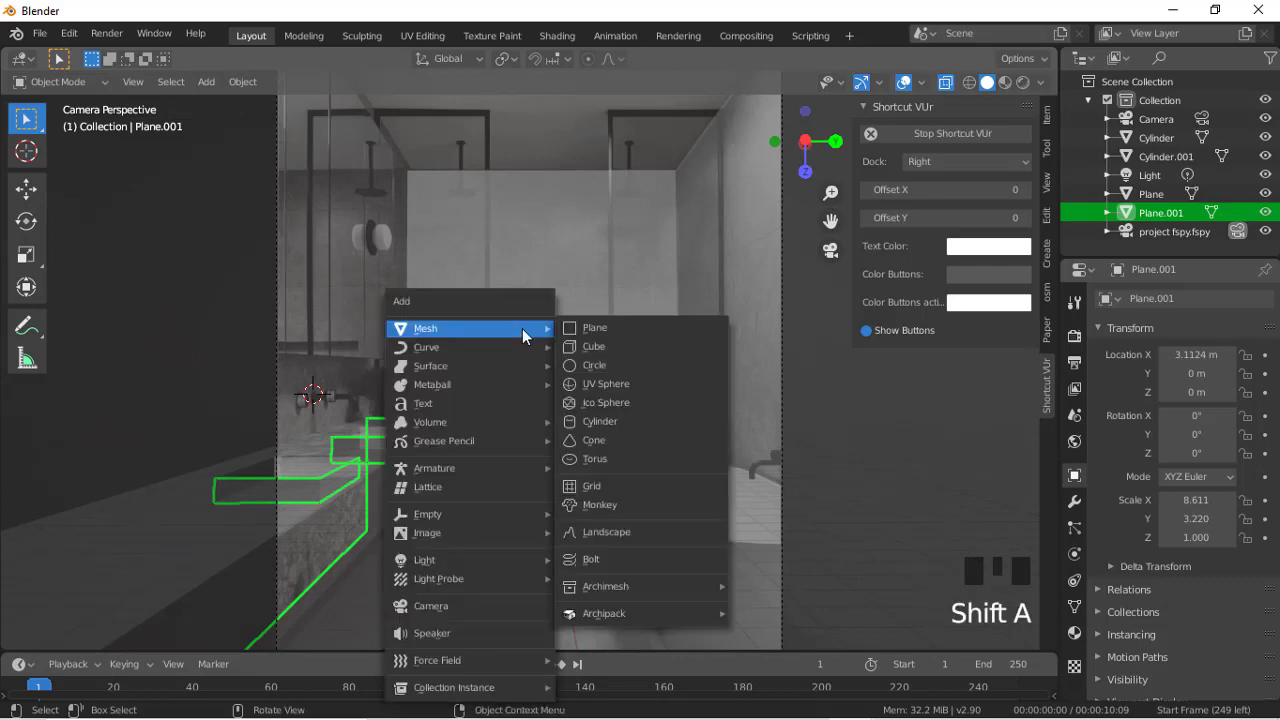
{"action": "left_click", "coordinate": [603, 421]}
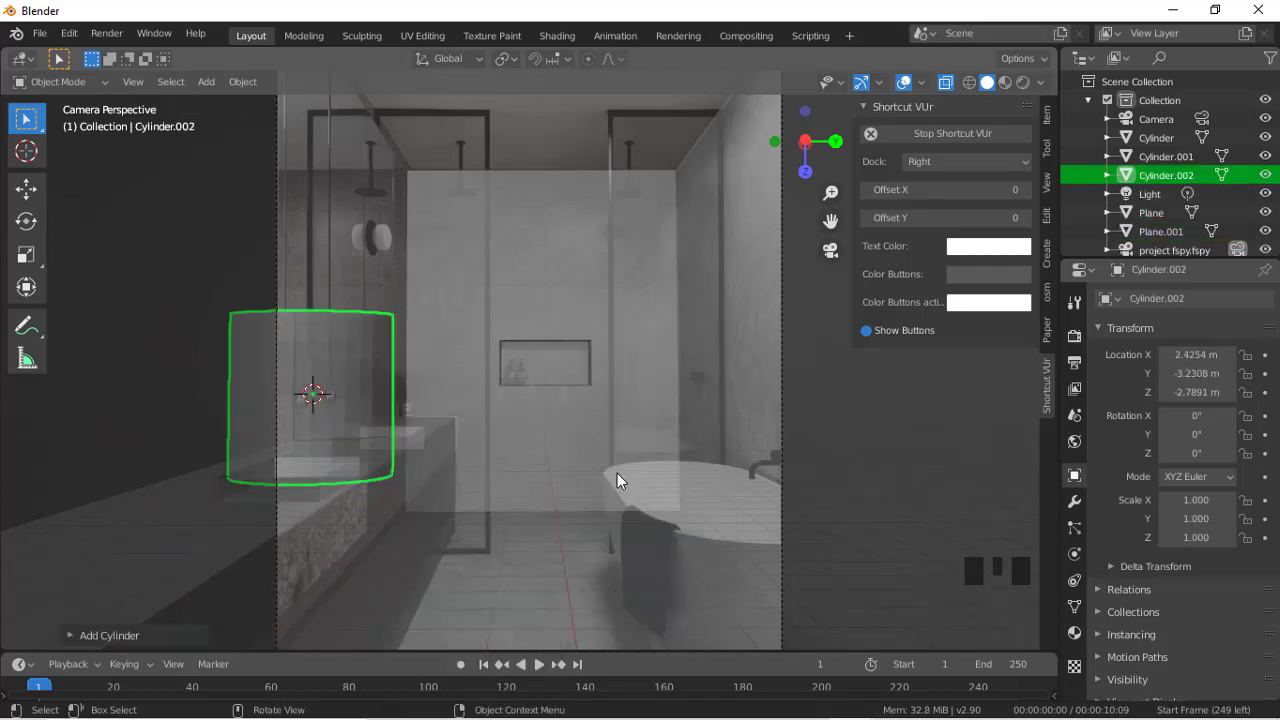
Step: Scale the new middle cylinder down to about 0.094 and rotate it 90° about the X axis
{"action": "scroll", "coordinate": [617, 476], "scroll_direction": "up", "scroll_amount": 4}
{"action": "scroll", "coordinate": [617, 476], "scroll_direction": "down", "scroll_amount": 4}
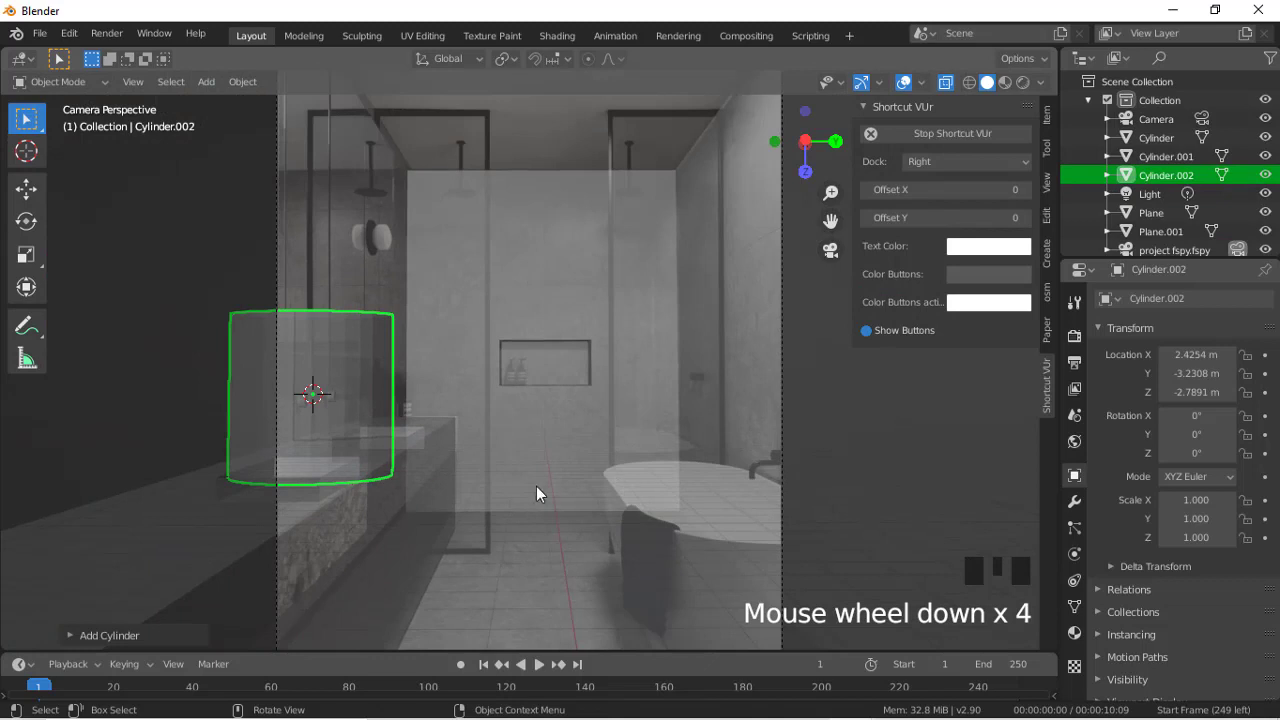
{"action": "key", "text": "s"}
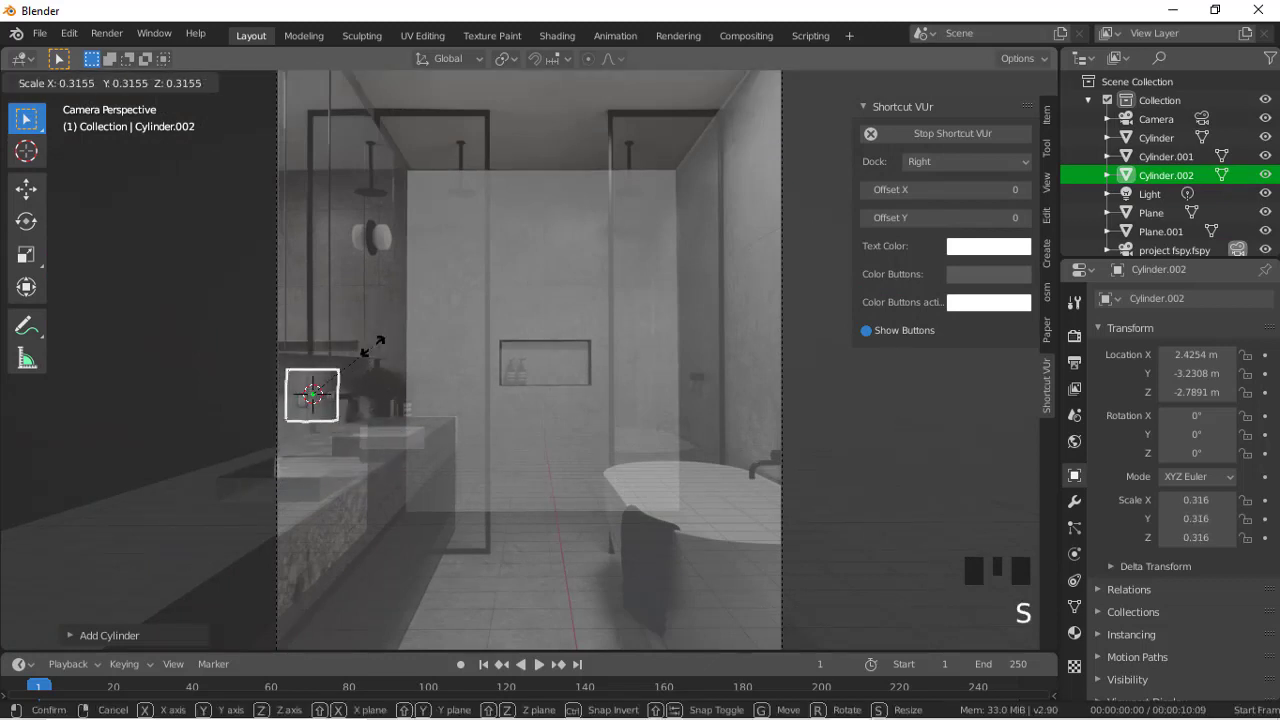
{"action": "left_click", "coordinate": [327, 377]}
{"action": "key", "text": "r"}
{"action": "key", "text": "x"}
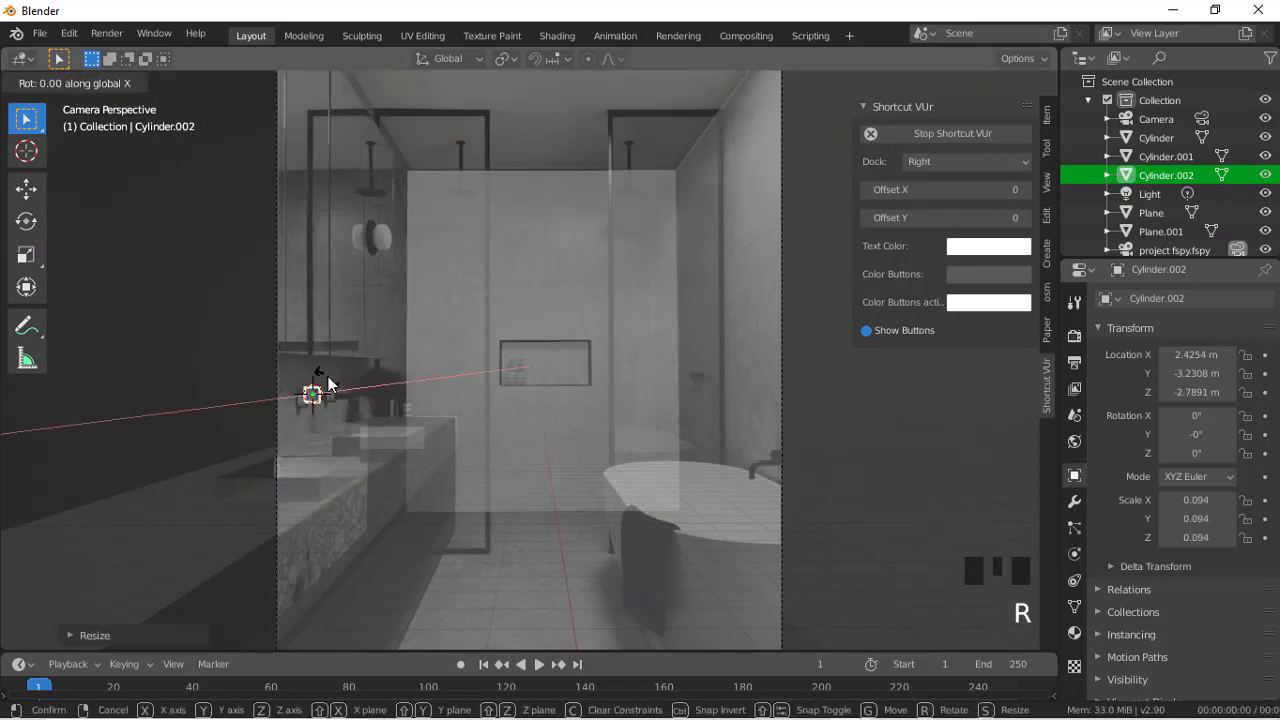
{"action": "type", "text": "90"}
{"action": "key", "text": "Return"}
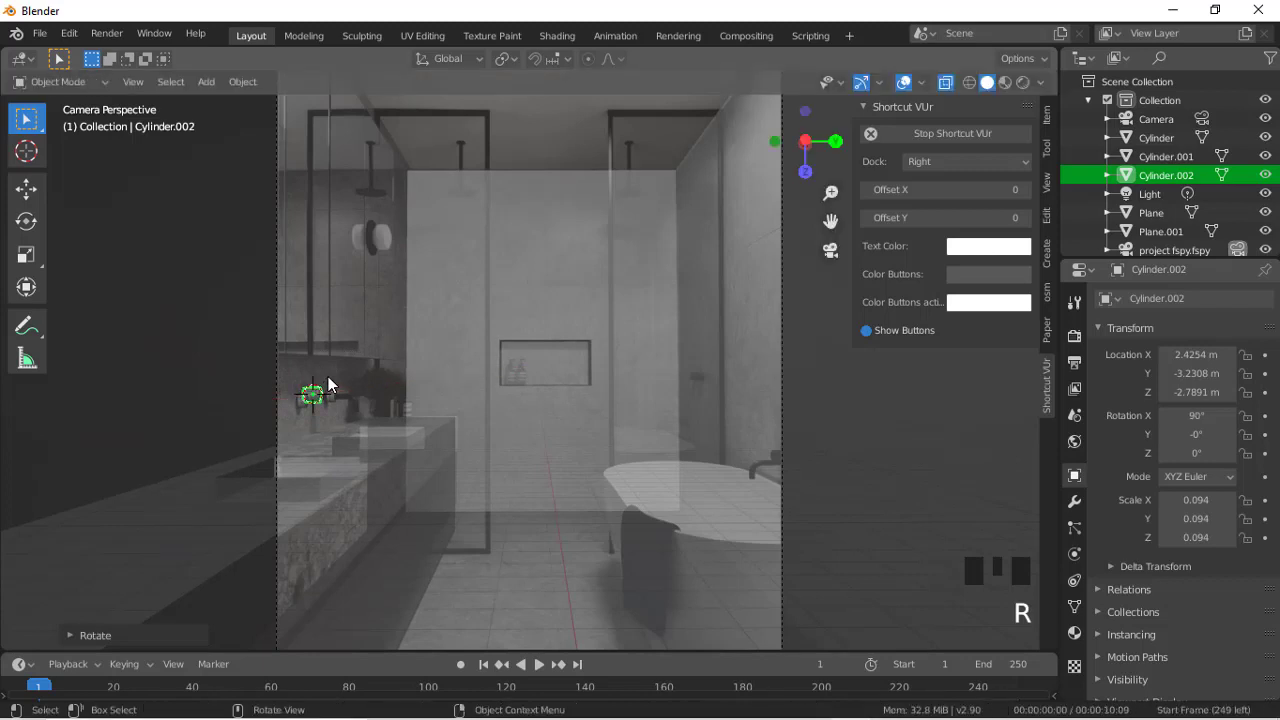
Step: Flatten the middle faucet cylinder along the Y axis until its depth scale is 0.042
{"action": "key", "text": "s"}
{"action": "key", "text": "x"}
{"action": "key", "text": "y"}
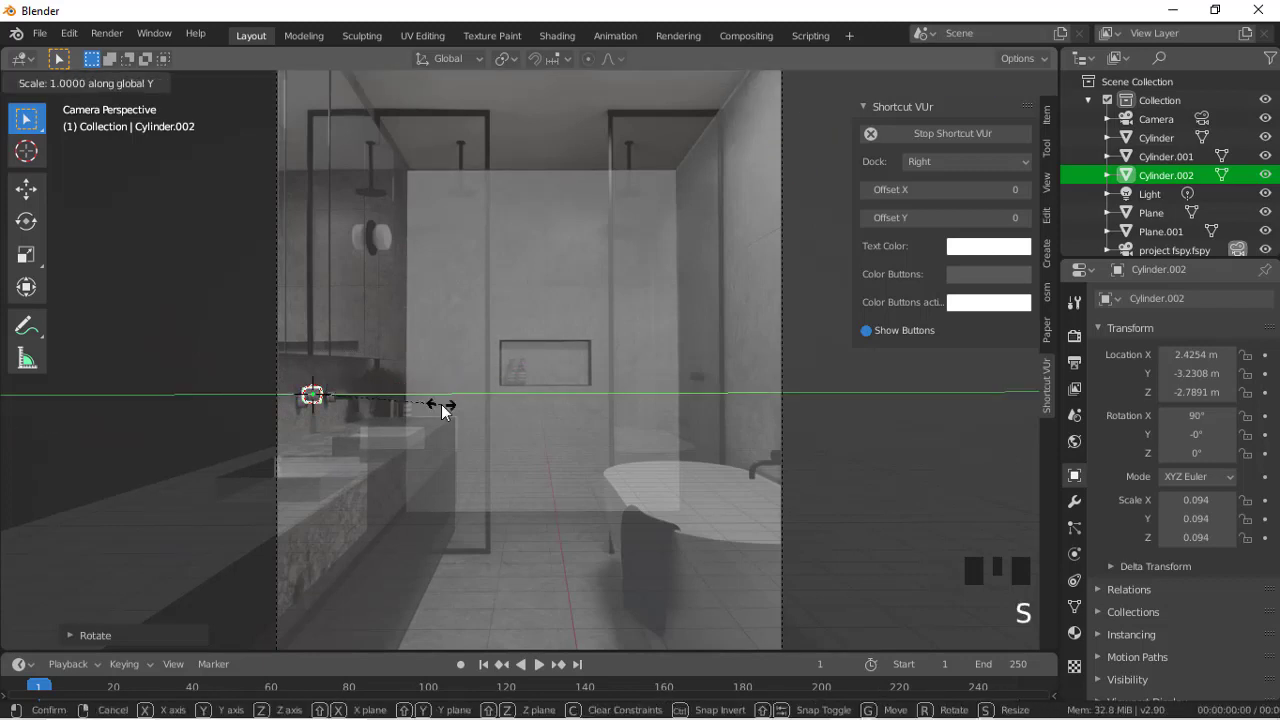
{"action": "left_click", "coordinate": [370, 389]}
{"action": "scroll", "coordinate": [370, 389], "scroll_direction": "up", "scroll_amount": 6}
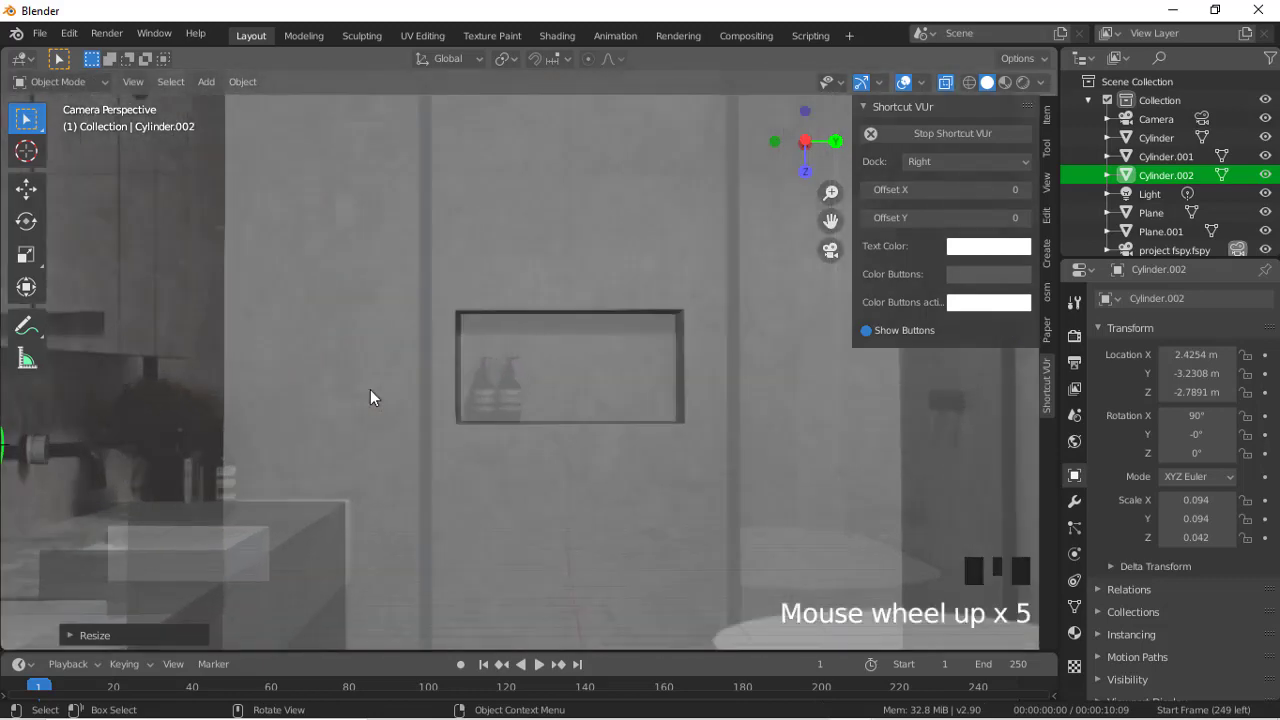
{"action": "left_click_drag", "start_coordinate": [825, 224], "coordinate": [1279, 178]}
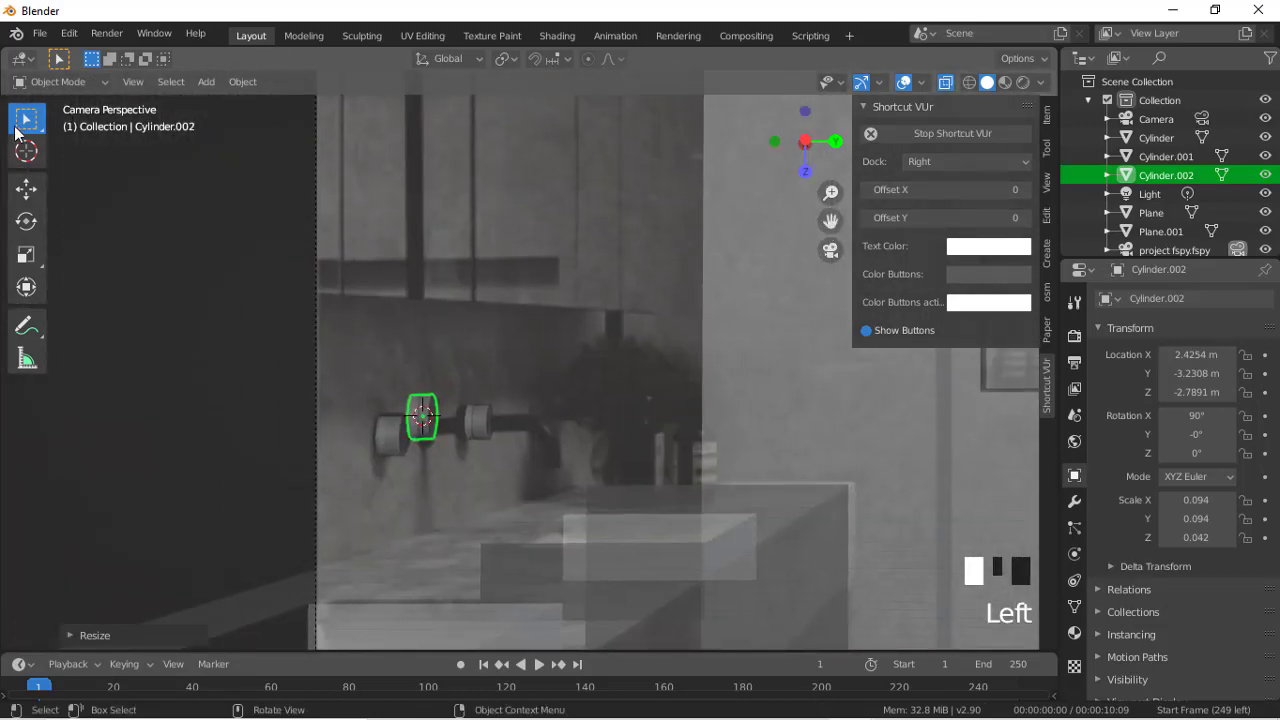
Step: Place the 3D cursor above the faucet and flatten the middle cylinder further along Y to a scale of about -0.009
{"action": "left_click", "coordinate": [24, 150]}
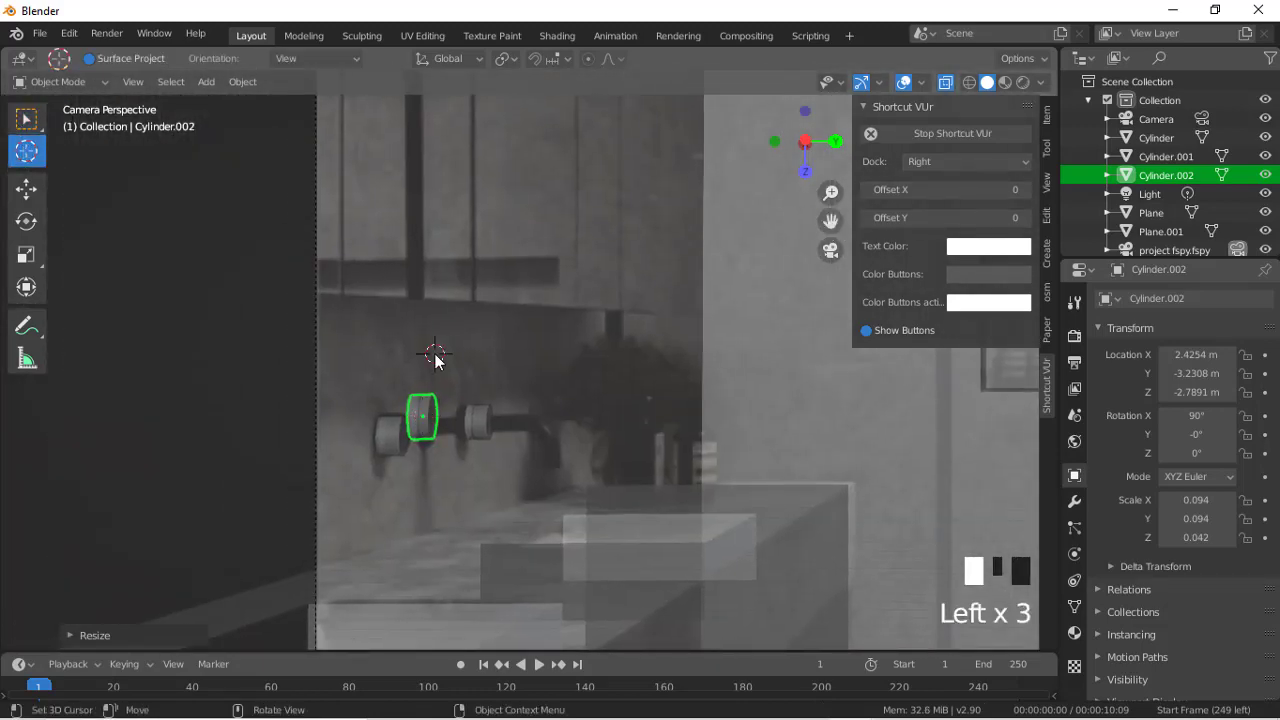
{"action": "left_click", "coordinate": [28, 121]}
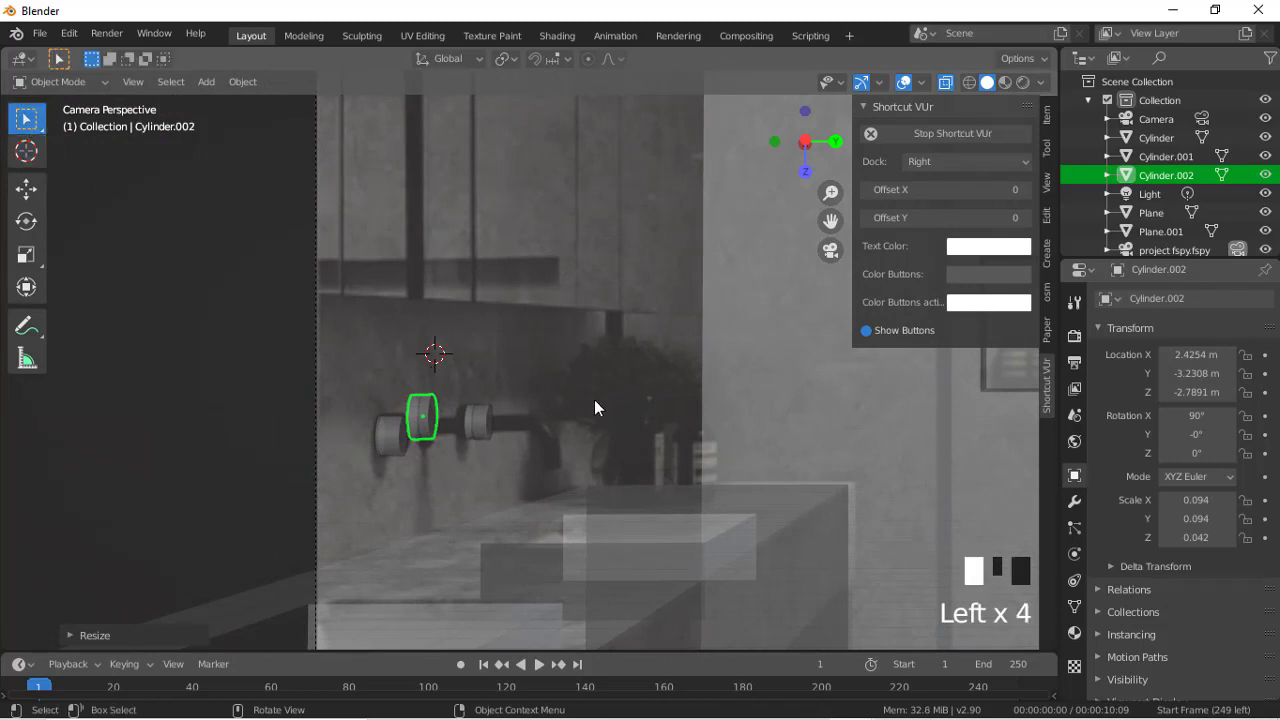
{"action": "key", "text": "s"}
{"action": "key", "text": "x"}
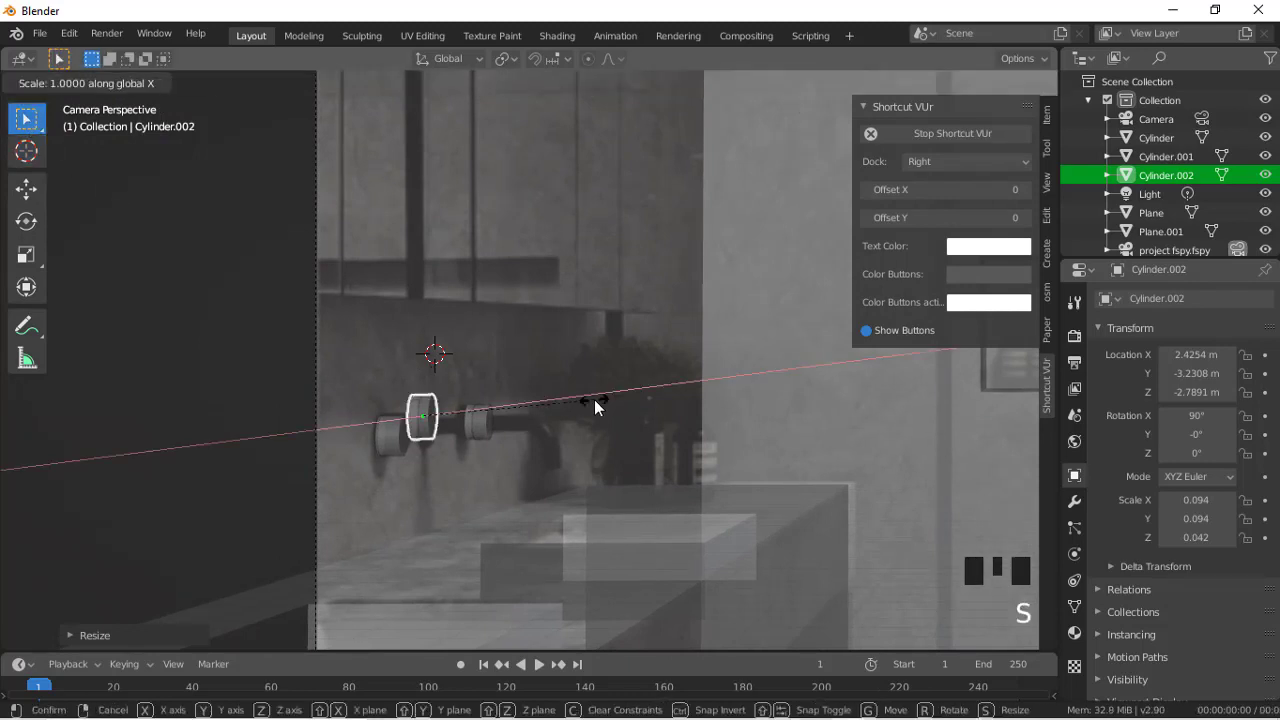
{"action": "key", "text": "y"}
{"action": "left_click", "coordinate": [400, 377]}
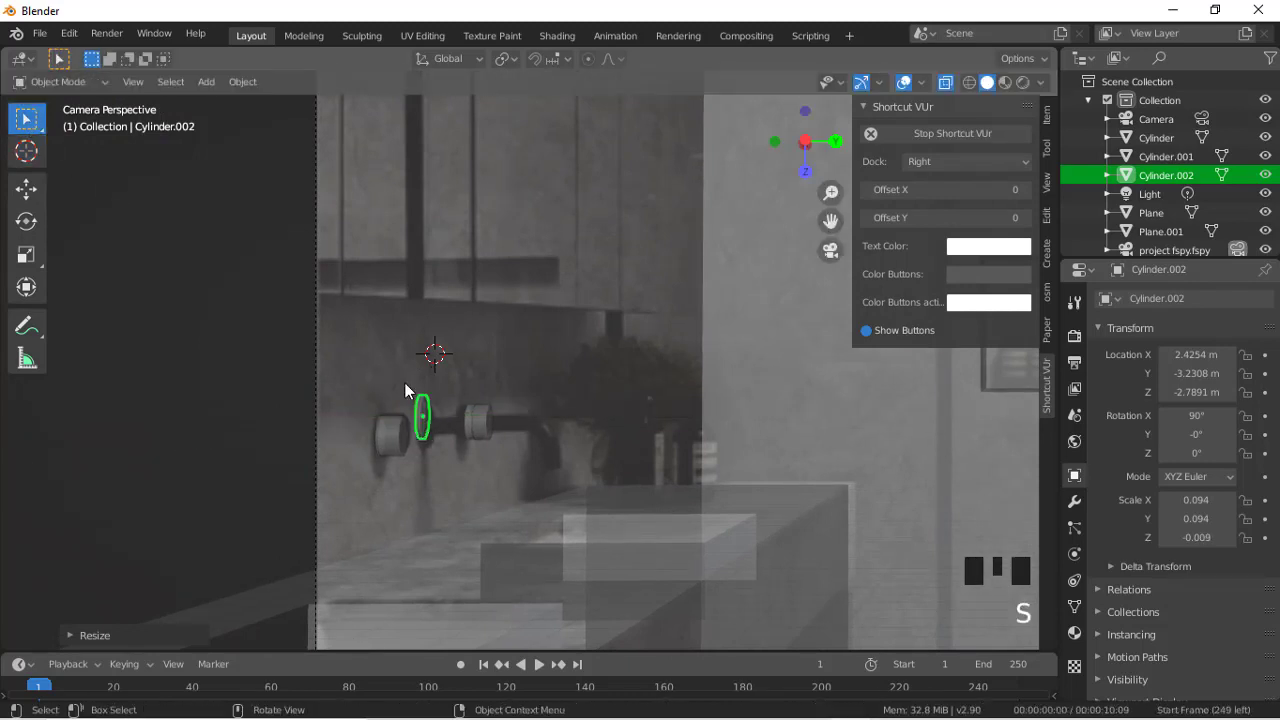
Step: Move the middle disc about 0.051 m along Z and thicken it along Y by a factor of about 1.67
{"action": "key", "text": "g"}
{"action": "key", "text": "z"}
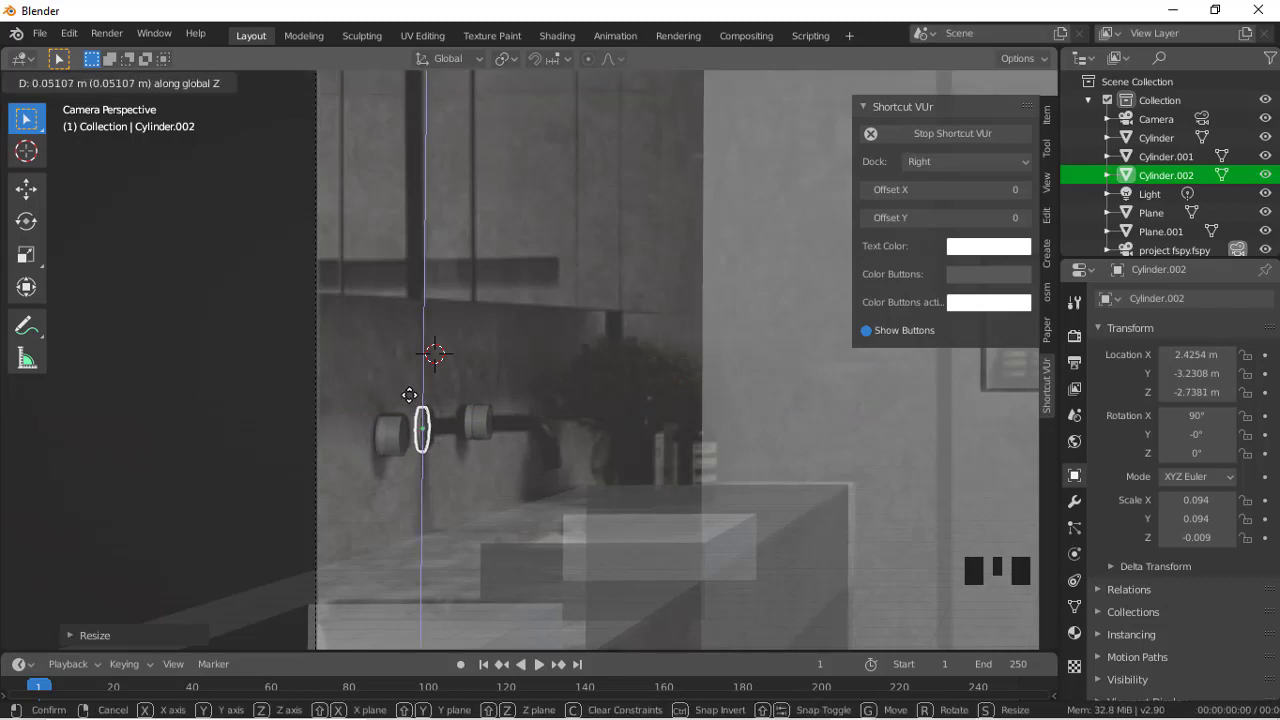
{"action": "left_click", "coordinate": [409, 395]}
{"action": "key", "text": "s"}
{"action": "key", "text": "x"}
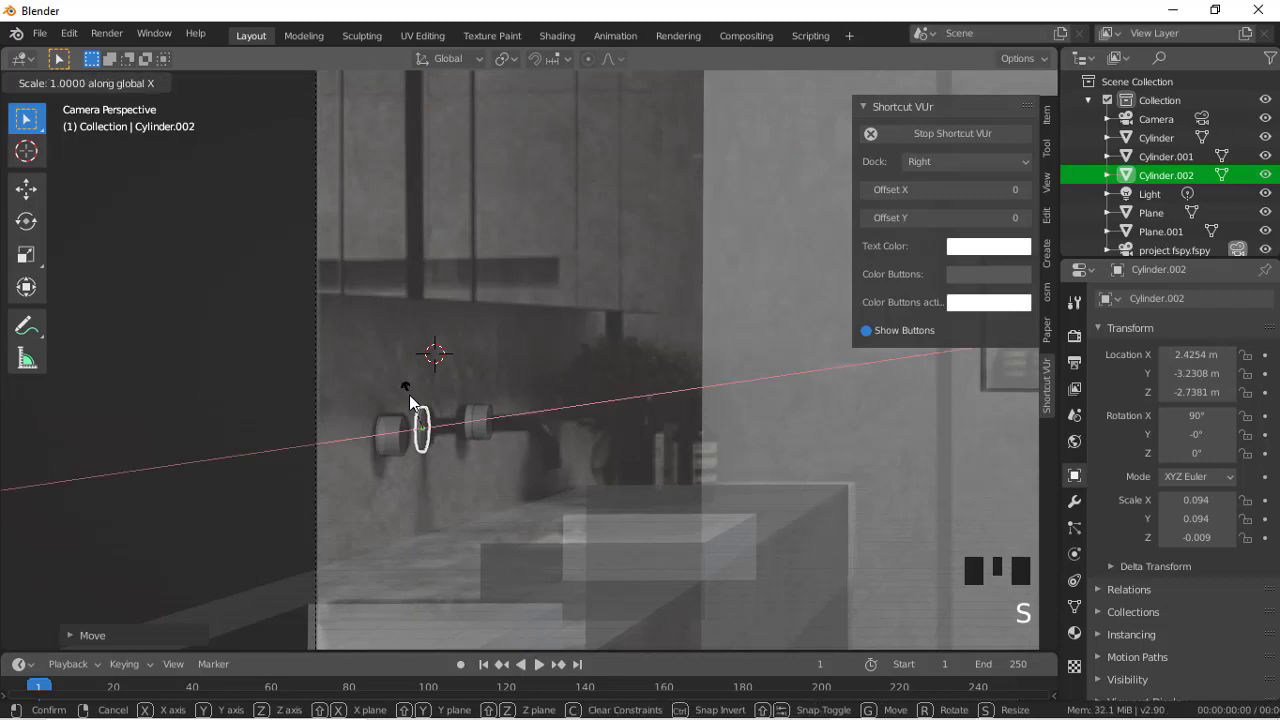
{"action": "key", "text": "y"}
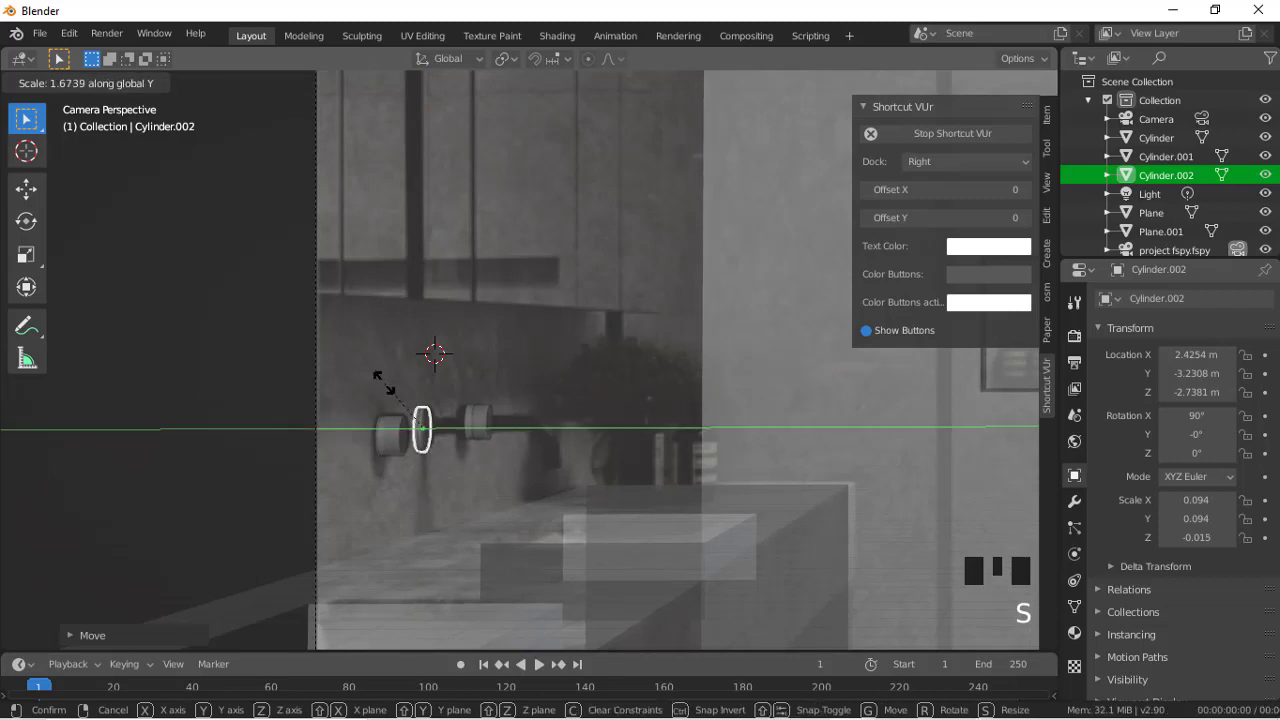
{"action": "left_click", "coordinate": [384, 383]}
Step: Shift the middle disc about 0.016 m along Y to line up with the fitting in the photo
{"action": "key", "text": "g"}
{"action": "key", "text": "y"}
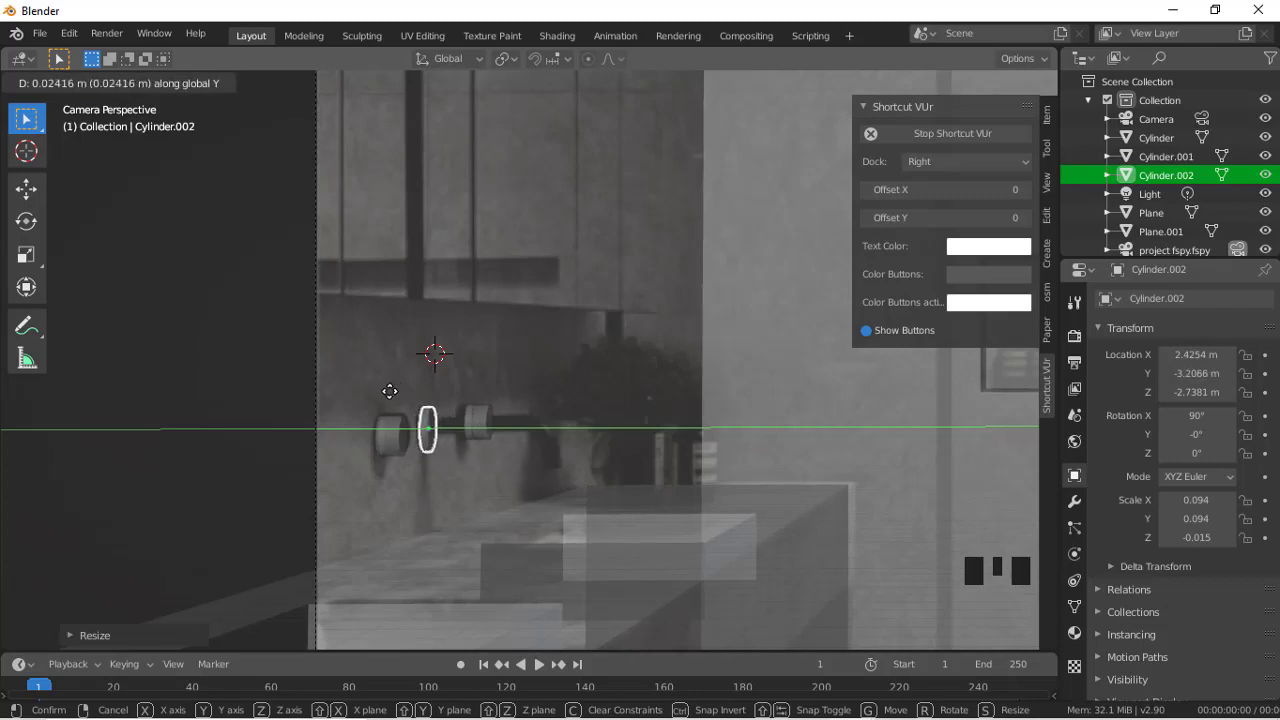
{"action": "left_click", "coordinate": [388, 391]}
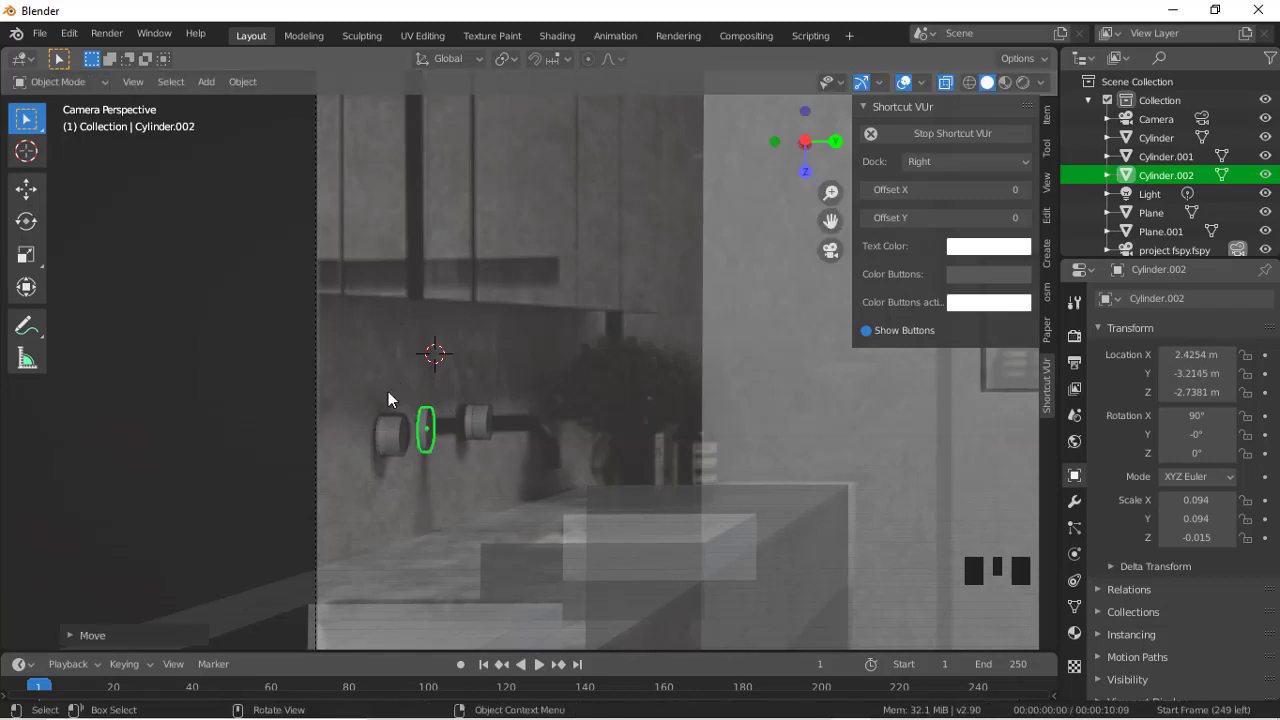
Step: Inset the front round face of the middle disc by about 0.487 in Edit Mode
{"action": "scroll", "coordinate": [549, 496], "scroll_direction": "down", "scroll_amount": 4}
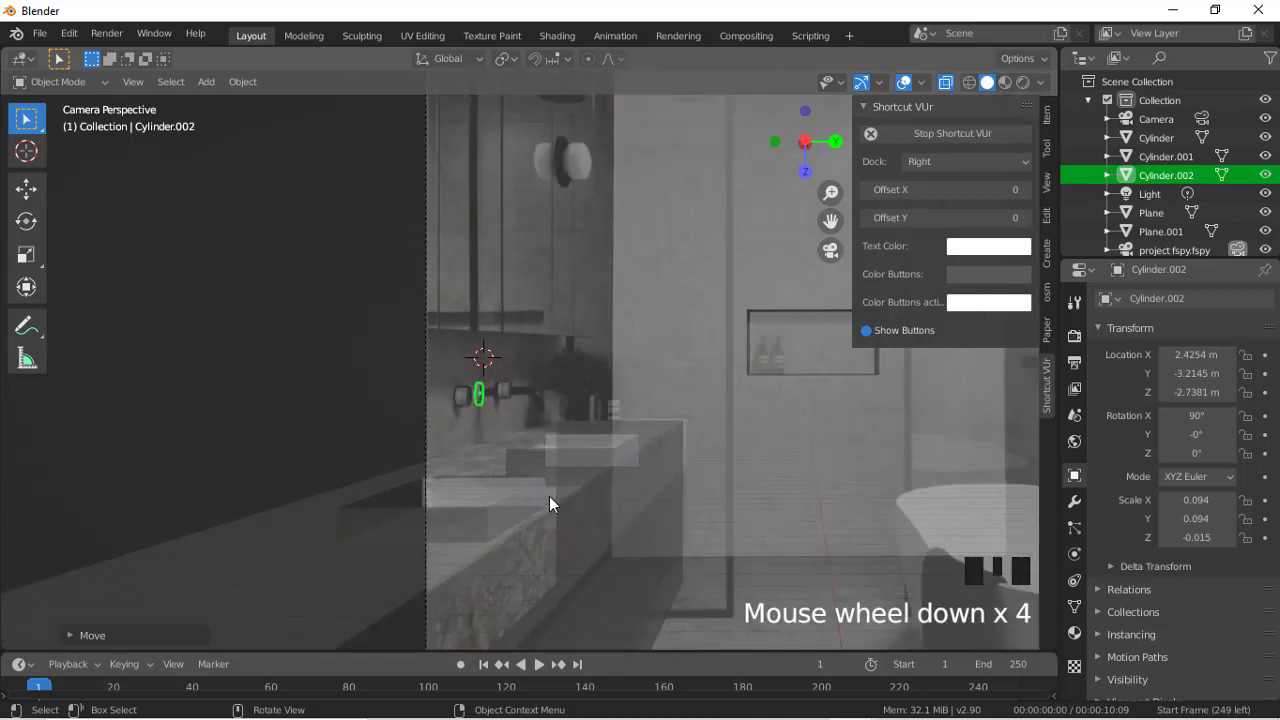
{"action": "scroll", "coordinate": [549, 496], "scroll_direction": "up", "scroll_amount": 6}
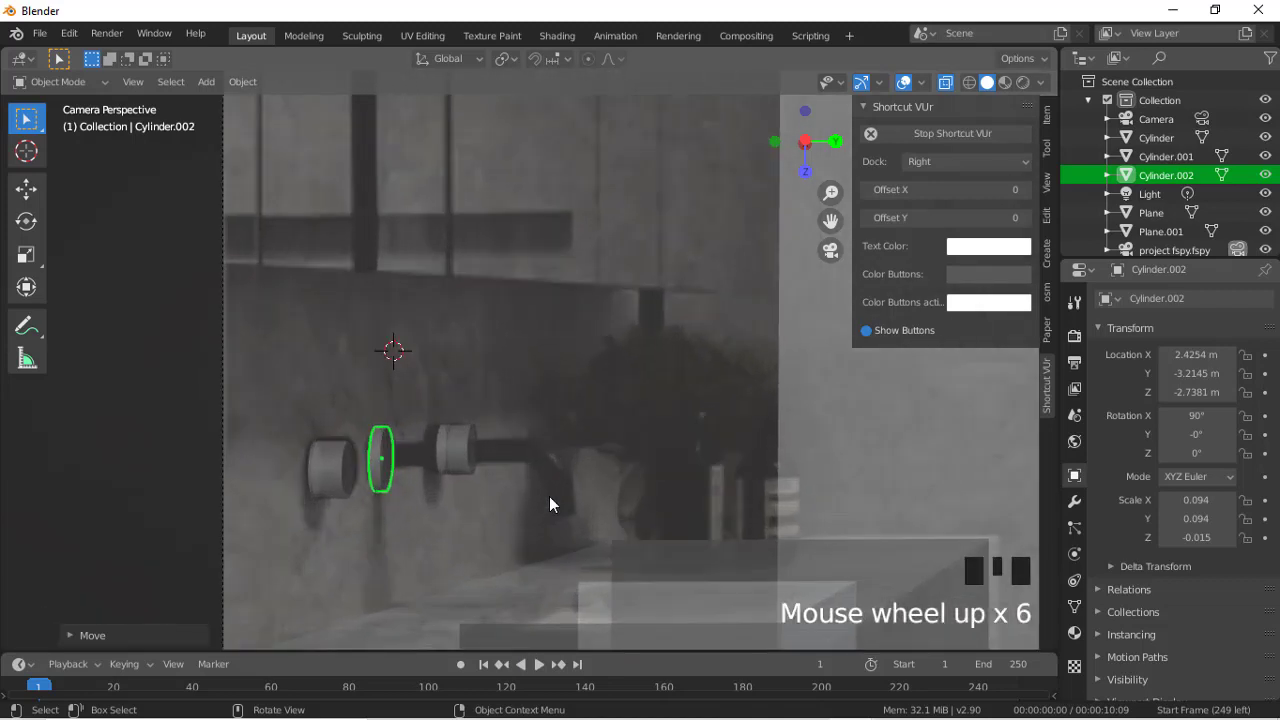
{"action": "key", "text": "Tab"}
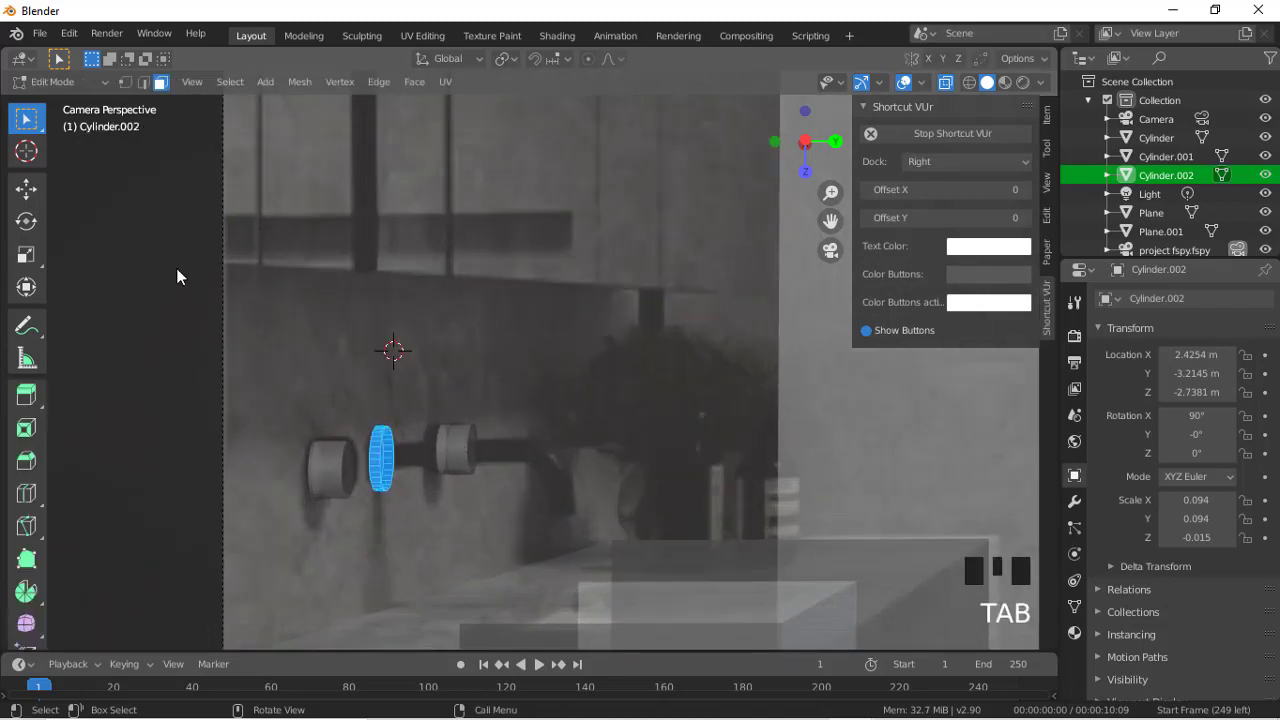
{"action": "left_click", "coordinate": [390, 459]}
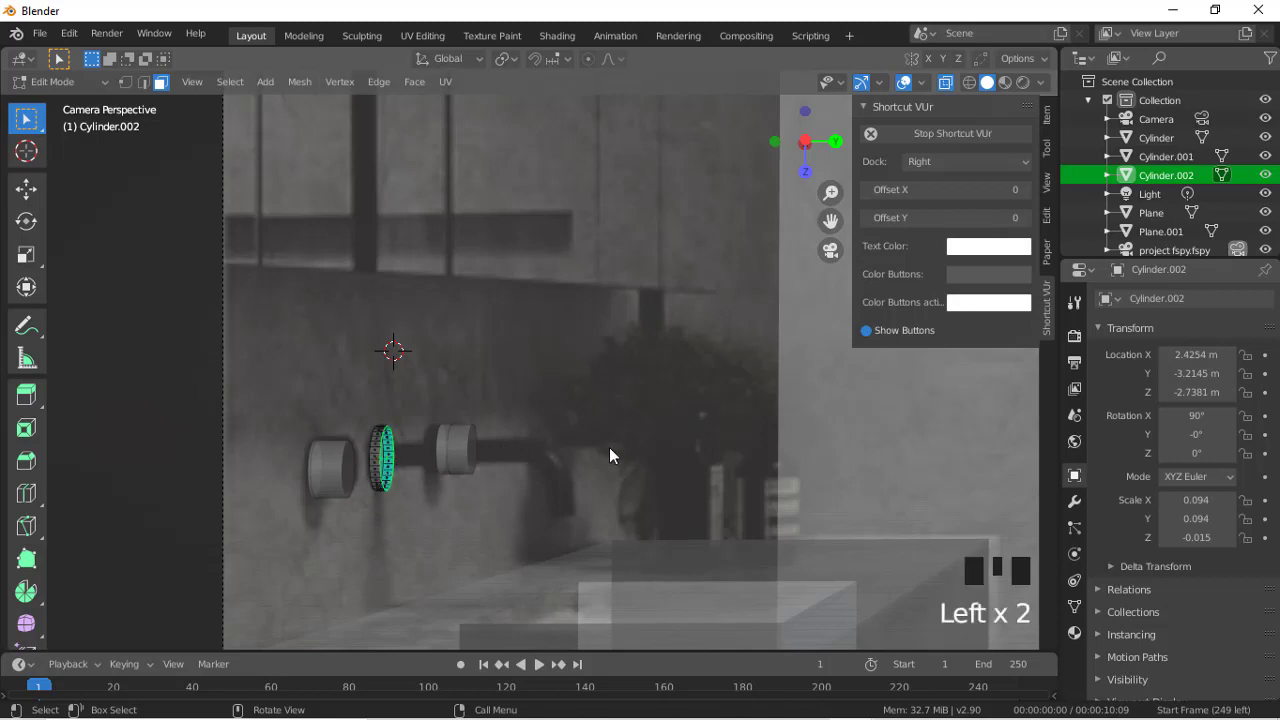
{"action": "key", "text": "i"}
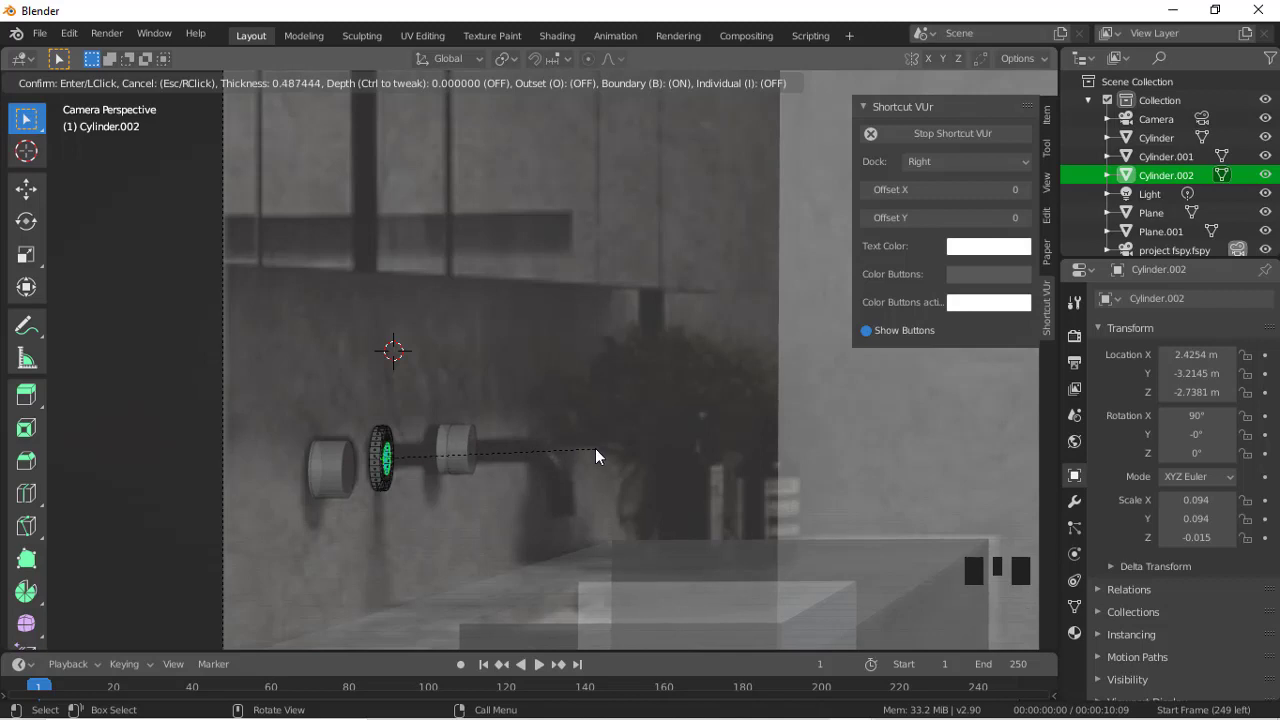
{"action": "left_click", "coordinate": [595, 450]}
Step: Try to move the Bezier curve and rotate it about the X axis
{"action": "key", "text": "g"}
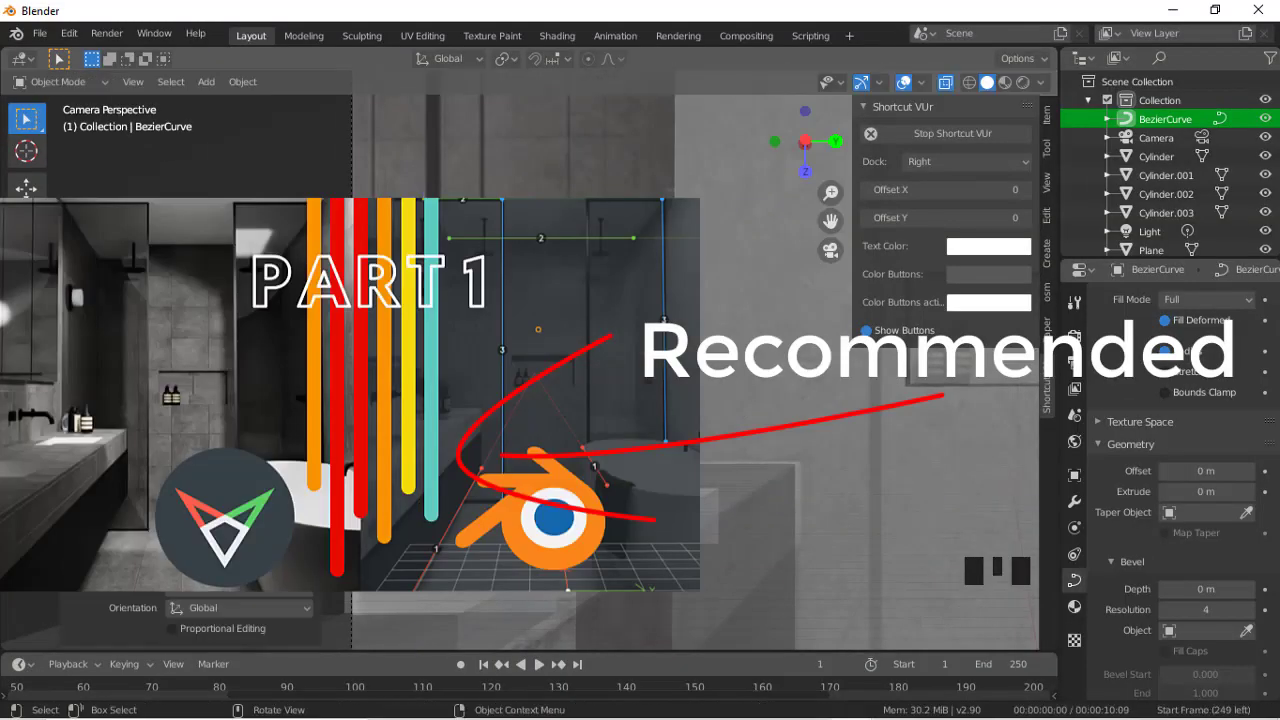
{"action": "left_click", "coordinate": [763, 375]}
{"action": "key", "text": "r"}
{"action": "key", "text": "x"}
{"action": "left_click", "coordinate": [763, 375]}
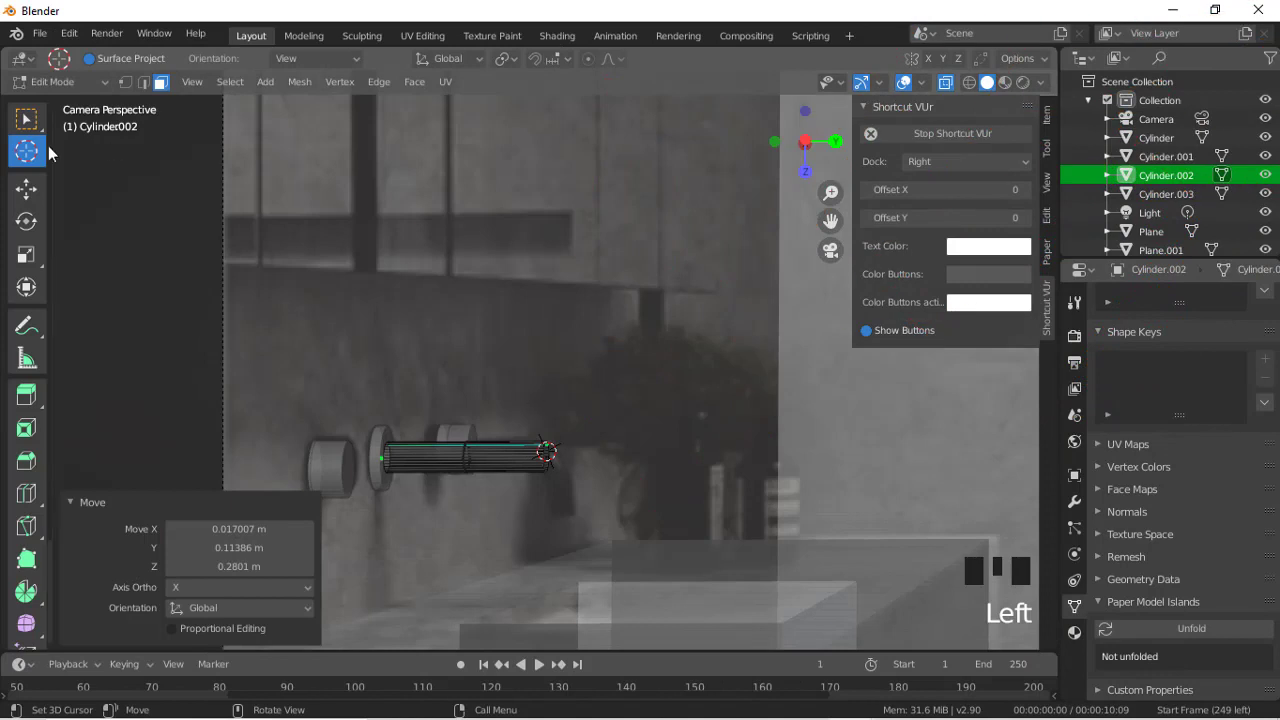
Step: Try to spin the current selection of the spout pipe around the 3D cursor and undo it
{"action": "left_click", "coordinate": [27, 590]}
{"action": "left_click_drag", "start_coordinate": [433, 565], "coordinate": [546, 620]}
{"action": "key", "text": "ctrl+z"}
Step: Select the spout pipe's free end face and spin it about X around the 3D cursor in 12 steps to form a downward bend
{"action": "left_click", "coordinate": [27, 120]}
{"action": "left_click", "coordinate": [493, 450]}
{"action": "left_click", "coordinate": [549, 461]}
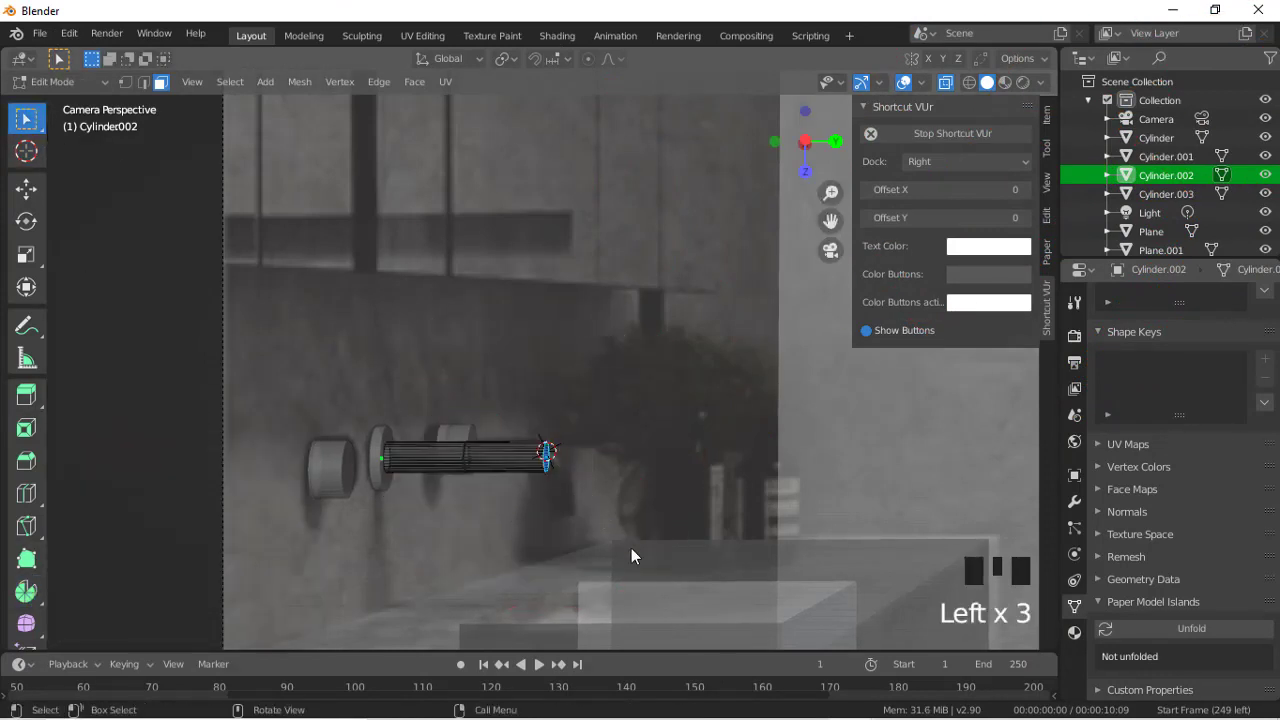
{"action": "left_click", "coordinate": [27, 590]}
{"action": "left_click_drag", "start_coordinate": [429, 563], "coordinate": [728, 523]}
{"action": "key", "text": "ctrl+z"}
{"action": "left_click_drag", "start_coordinate": [660, 563], "coordinate": [453, 586]}
{"action": "left_click_drag", "start_coordinate": [548, 366], "coordinate": [558, 424]}
{"action": "left_click_drag", "start_coordinate": [636, 509], "coordinate": [632, 512]}
{"action": "left_click_drag", "start_coordinate": [542, 414], "coordinate": [541, 408]}
{"action": "mouse_move", "coordinate": [636, 509]}
{"action": "left_mouse_down"}
{"action": "mouse_move", "coordinate": [664, 503]}
{"action": "mouse_move", "coordinate": [623, 506]}
{"action": "left_mouse_up"}
{"action": "mouse_move", "coordinate": [542, 405]}
{"action": "left_mouse_down"}
{"action": "mouse_move", "coordinate": [541, 389]}
{"action": "mouse_move", "coordinate": [541, 421]}
{"action": "left_mouse_up"}
Step: Scale the bent spout down along the Y axis in Object Mode to match the photo
{"action": "key", "text": "Tab"}
{"action": "scroll", "coordinate": [629, 449], "scroll_direction": "up", "scroll_amount": 2}
{"action": "key", "text": "s"}
{"action": "key", "text": "y"}
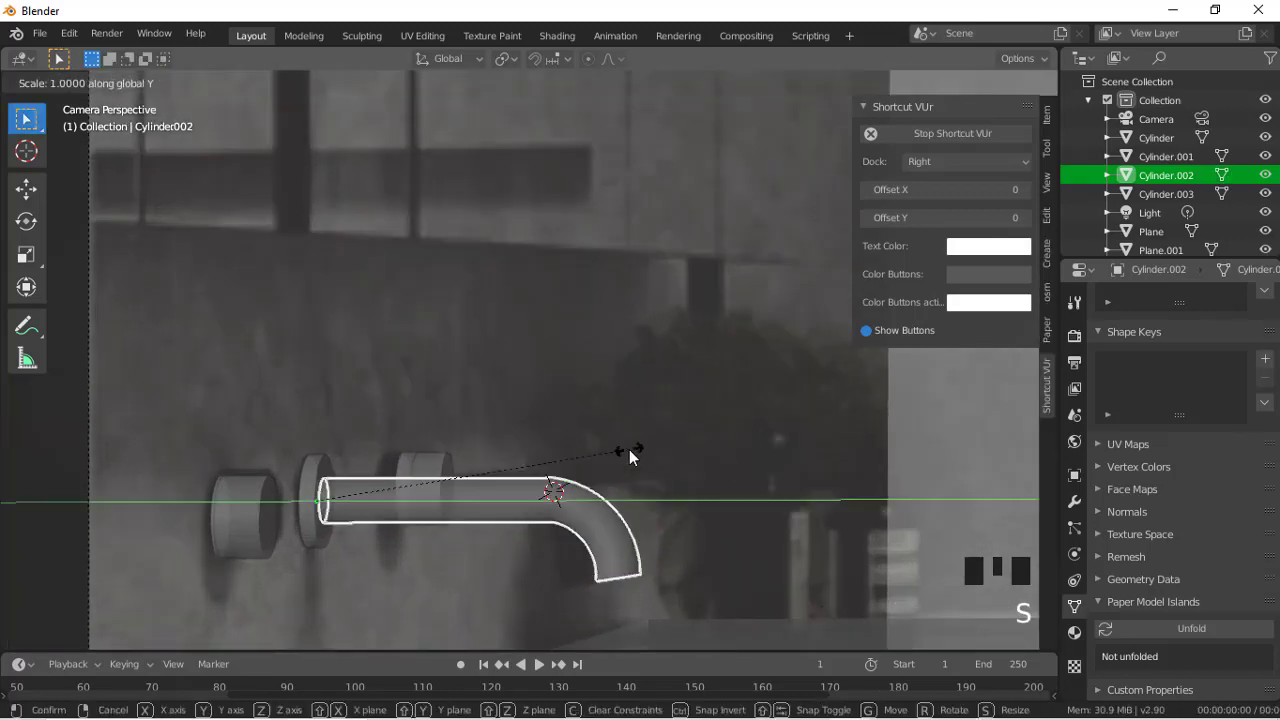
{"action": "left_click", "coordinate": [587, 463]}
Step: Nudge the spout's open end face by about 0.0045 m in Y and 0.011 m in Z
{"action": "scroll", "coordinate": [587, 463], "scroll_direction": "up", "scroll_amount": 3}
{"action": "key", "text": "Tab"}
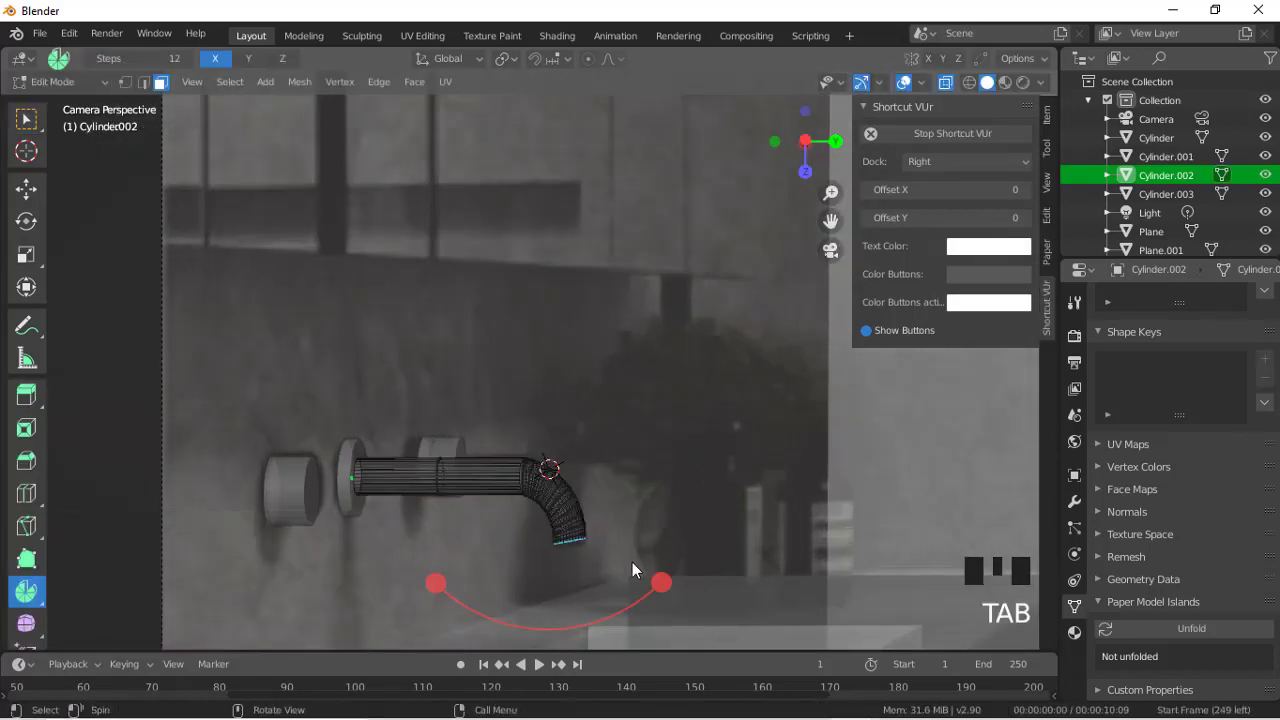
{"action": "key", "text": "g"}
{"action": "left_click", "coordinate": [610, 533]}
{"action": "scroll", "coordinate": [610, 533], "scroll_direction": "down", "scroll_amount": 3}
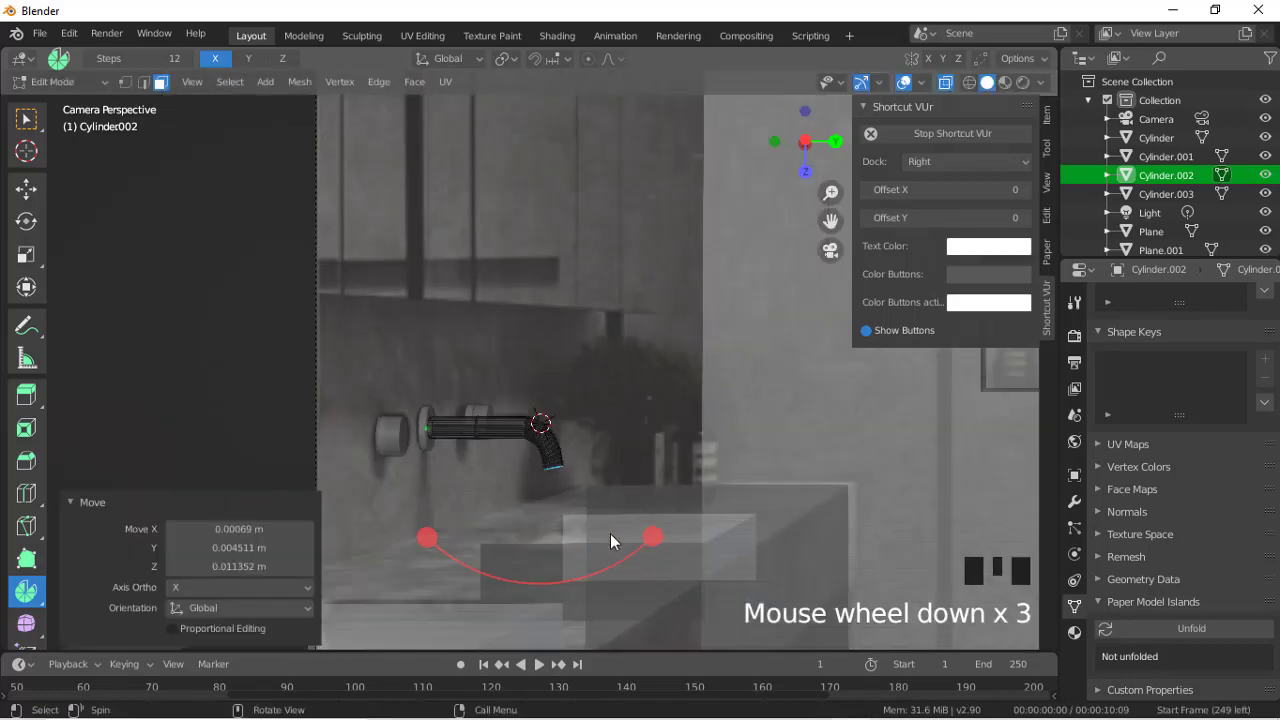
Step: Return to Object Mode and apply smooth shading to the spout
{"action": "key", "text": "Tab"}
{"action": "scroll", "coordinate": [660, 530], "scroll_direction": "up", "scroll_amount": 6}
{"action": "scroll", "coordinate": [594, 603], "scroll_direction": "down", "scroll_amount": 1}
{"action": "right_click", "coordinate": [530, 524]}
{"action": "left_click", "coordinate": [473, 266]}
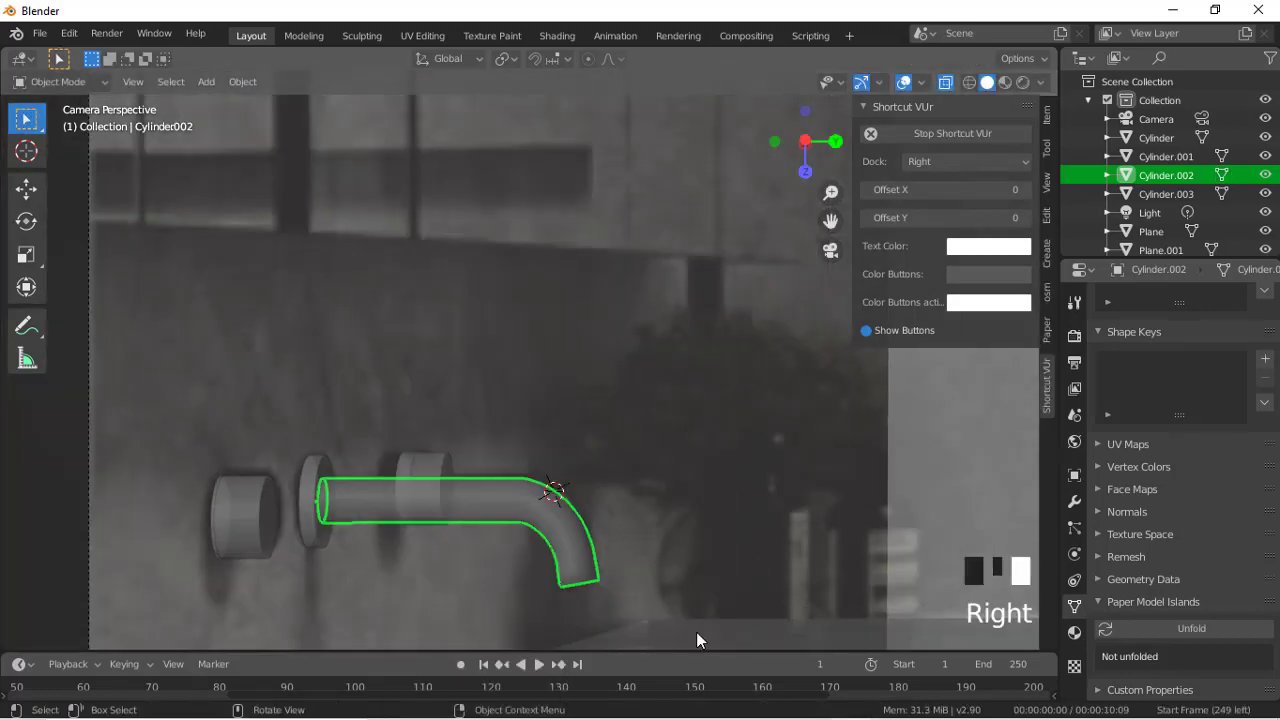
Step: Turn off X-ray and check the spout's shape and position above the vanity in solid view
{"action": "scroll", "coordinate": [664, 541], "scroll_direction": "down", "scroll_amount": 3}
{"action": "key", "text": "Tab"}
{"action": "key", "text": "Tab"}
{"action": "key", "text": "Tab"}
{"action": "left_click", "coordinate": [26, 119]}
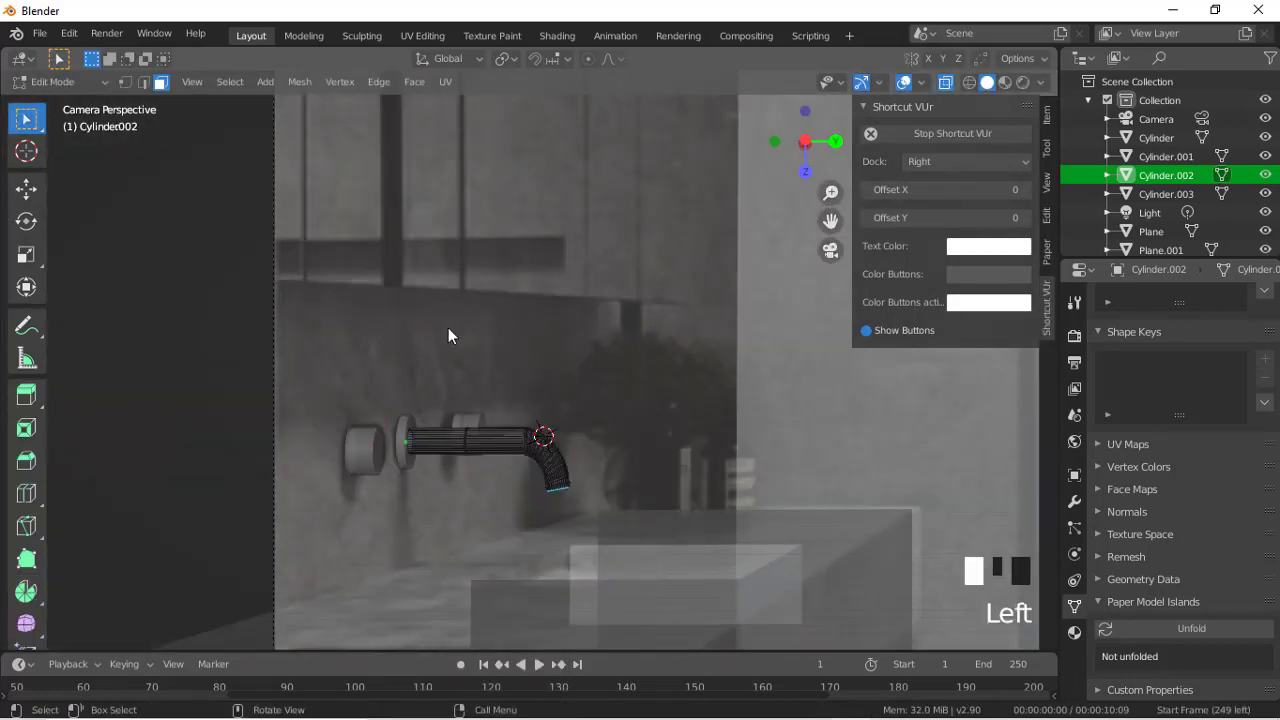
{"action": "key", "text": "Tab"}
{"action": "scroll", "coordinate": [741, 420], "scroll_direction": "down", "scroll_amount": 6}
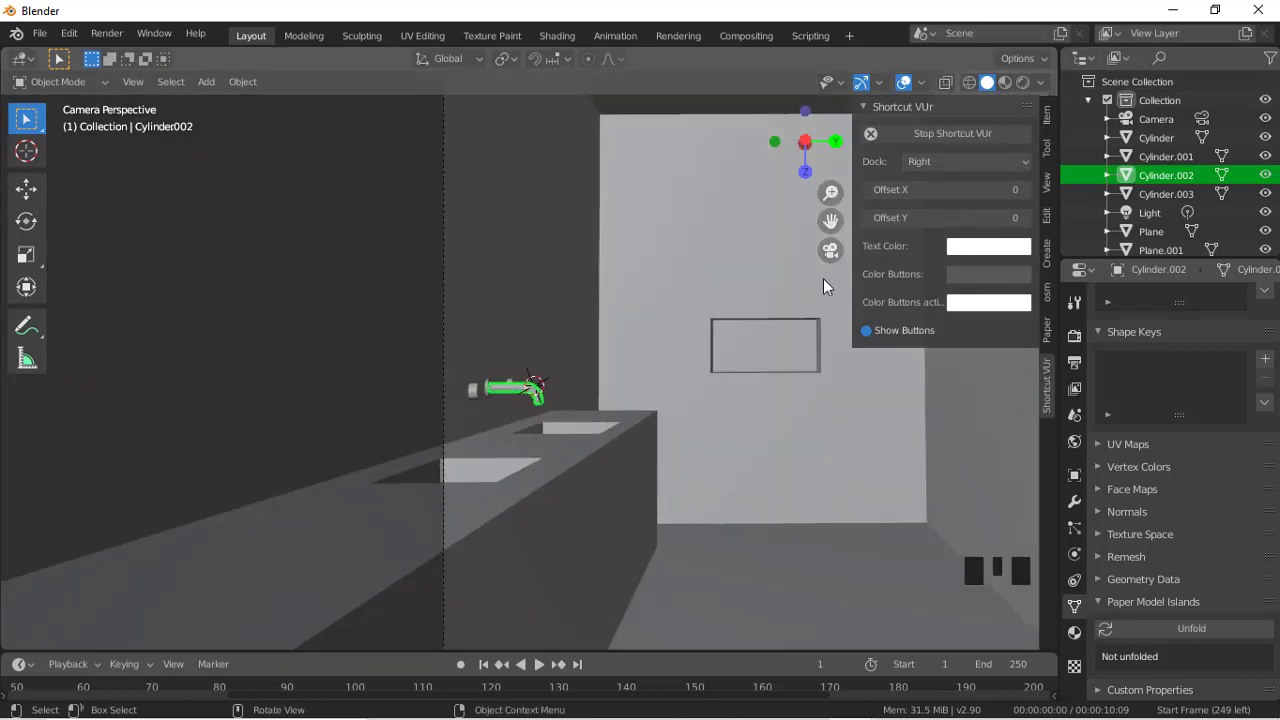
{"action": "scroll", "coordinate": [562, 362], "scroll_direction": "up", "scroll_amount": 11}
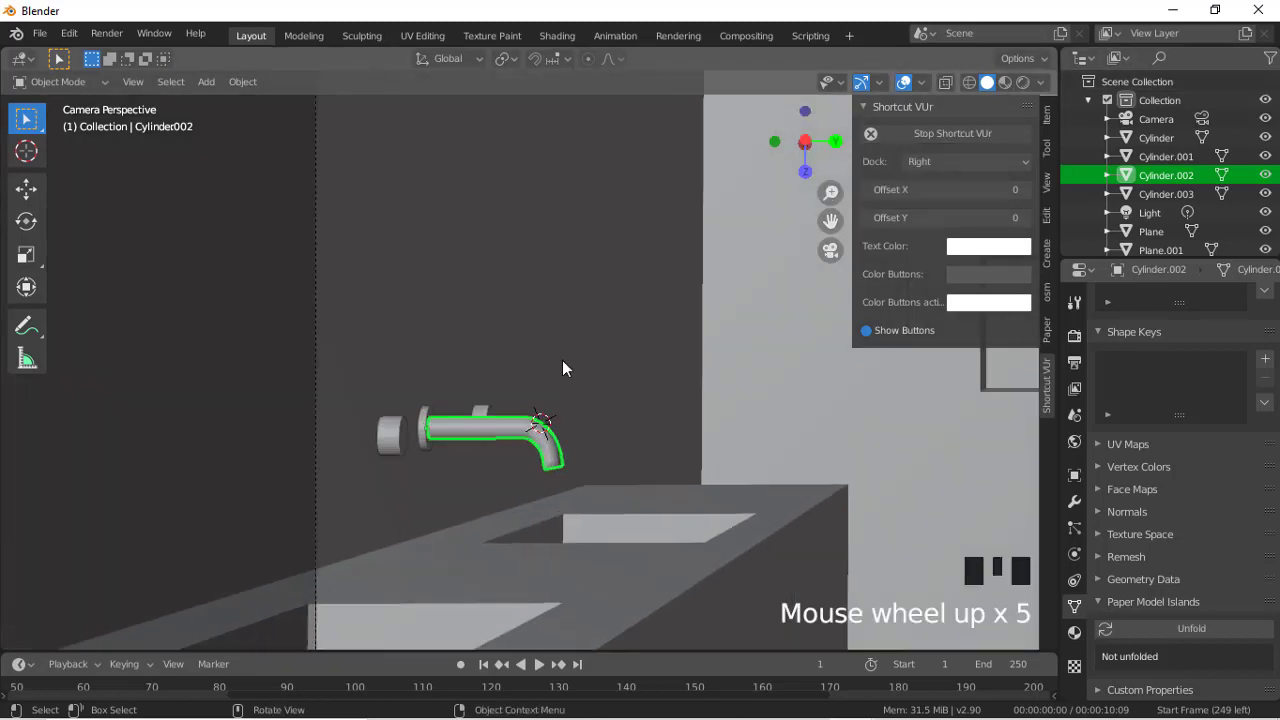
{"action": "left_click_drag", "start_coordinate": [831, 221], "coordinate": [846, 80]}
{"action": "scroll", "coordinate": [534, 498], "scroll_direction": "down", "scroll_amount": 4}
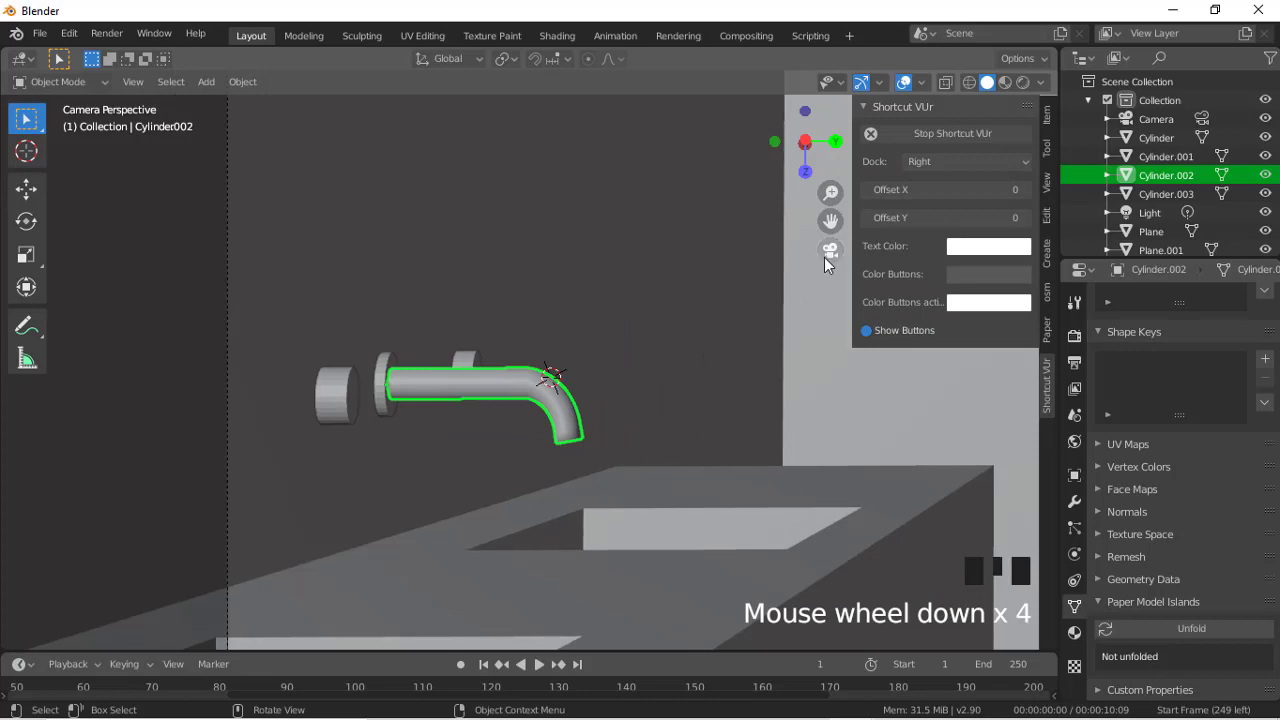
Step: Switch to wireframe shading and open the room and vanity mesh in Edit Mode
{"action": "left_click", "coordinate": [969, 82]}
{"action": "scroll", "coordinate": [714, 459], "scroll_direction": "up", "scroll_amount": 2}
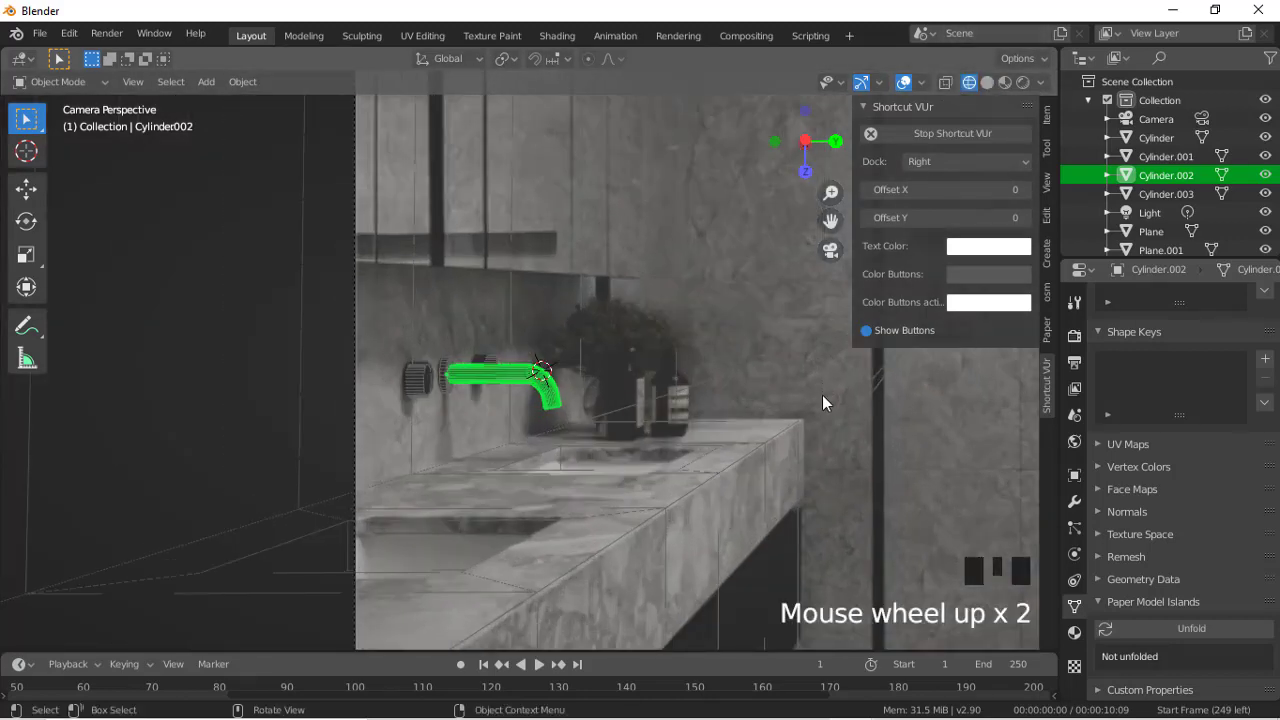
{"action": "left_click", "coordinate": [473, 498]}
{"action": "key", "text": "Tab"}
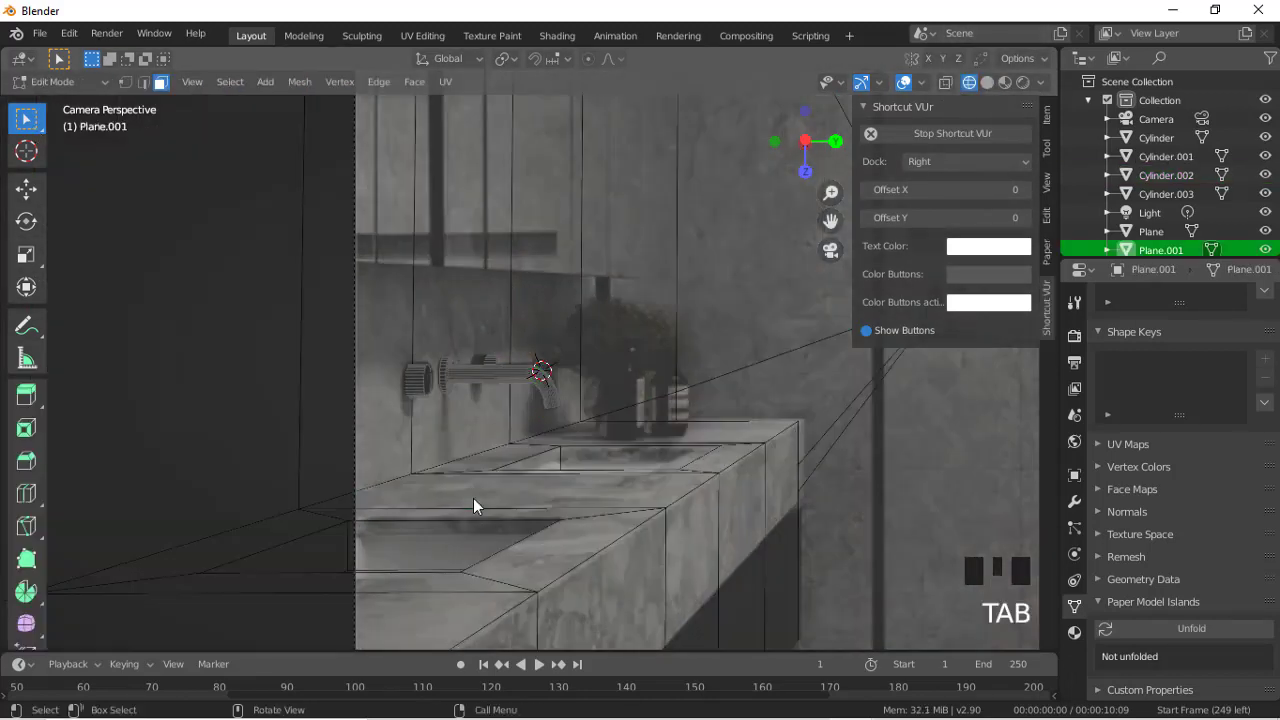
Step: Turn on X-ray and try to select the faces at the far end of the vanity counter
{"action": "left_click", "coordinate": [586, 402]}
{"action": "left_click", "coordinate": [767, 477]}
{"action": "left_click", "coordinate": [767, 477]}
{"action": "left_click", "coordinate": [945, 83]}
{"action": "left_click", "coordinate": [785, 467]}
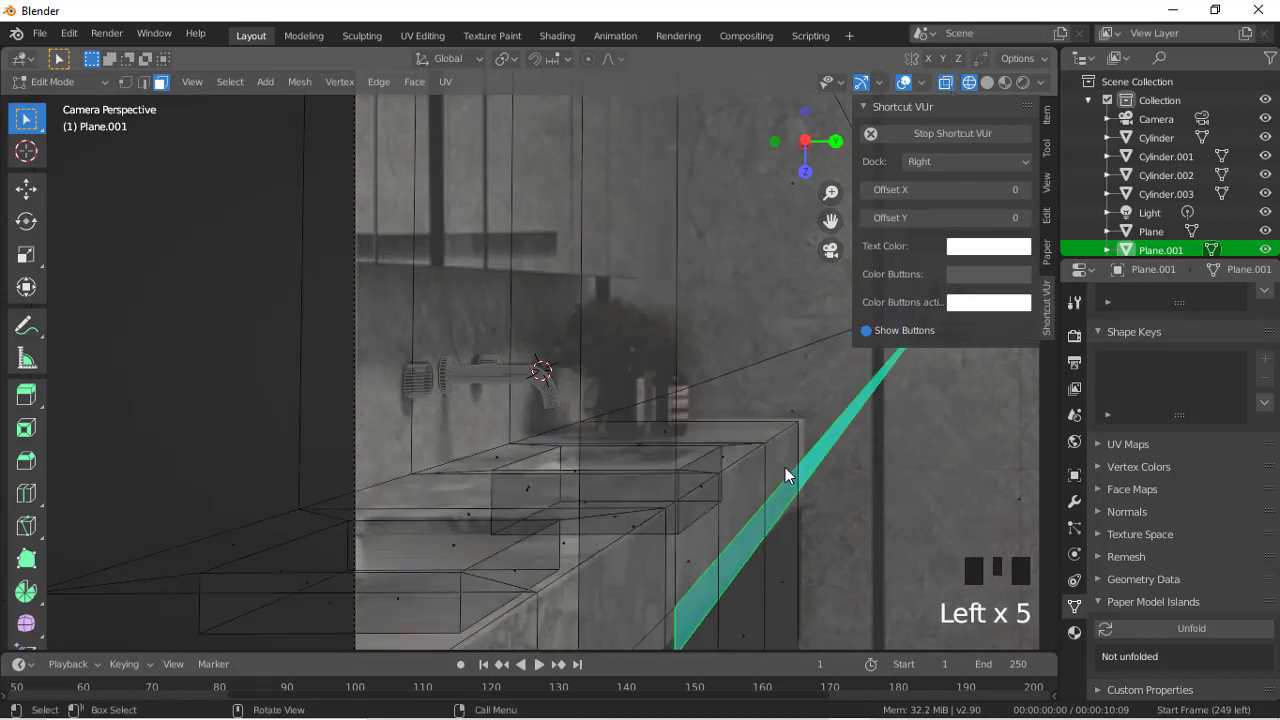
{"action": "left_click", "coordinate": [769, 430]}
{"action": "left_click", "coordinate": [945, 83]}
{"action": "left_click", "coordinate": [780, 462]}
{"action": "left_click", "coordinate": [945, 83]}
{"action": "left_click", "coordinate": [694, 418]}
{"action": "left_click", "coordinate": [688, 413]}
{"action": "left_click", "coordinate": [688, 413]}
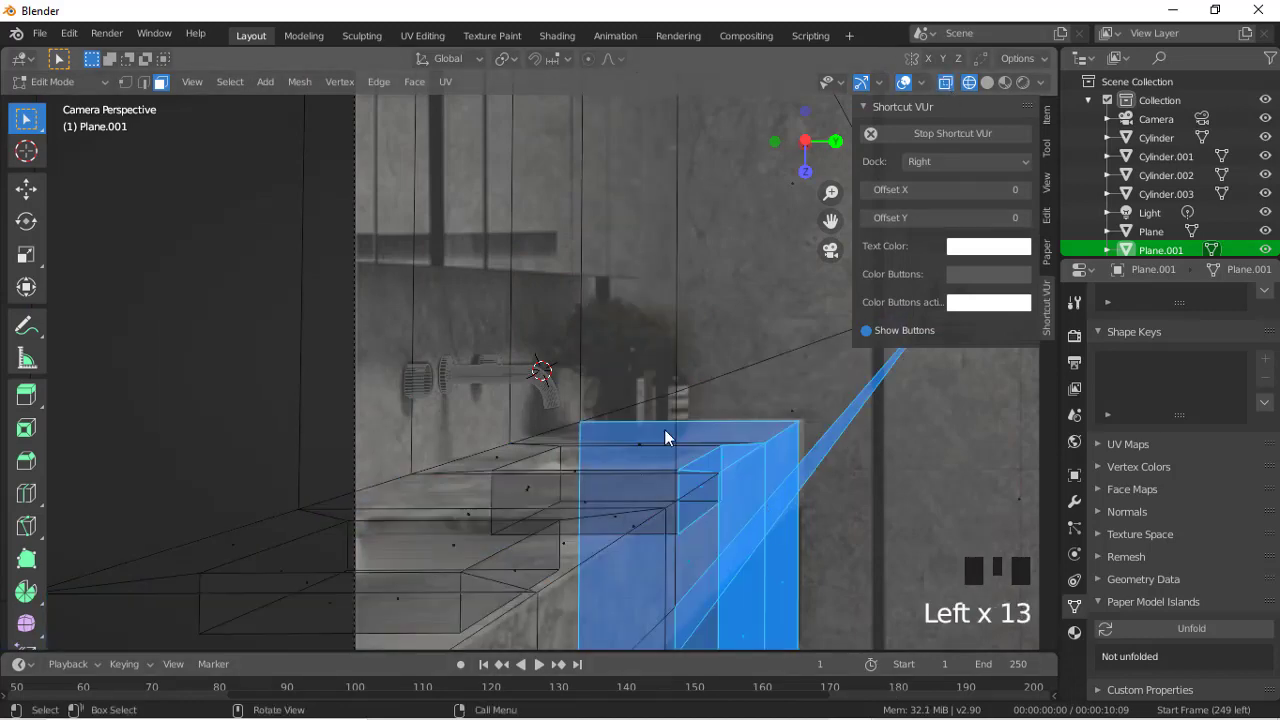
Step: Clear the box of faces at the vanity's far end and retry picking its top and side faces individually
{"action": "left_click_drag", "start_coordinate": [664, 429], "coordinate": [874, 668], "text": "ctrl"}
{"action": "left_click", "coordinate": [640, 439]}
{"action": "double_click", "coordinate": [663, 431]}
{"action": "left_click", "coordinate": [663, 431]}
{"action": "left_click", "coordinate": [718, 431]}
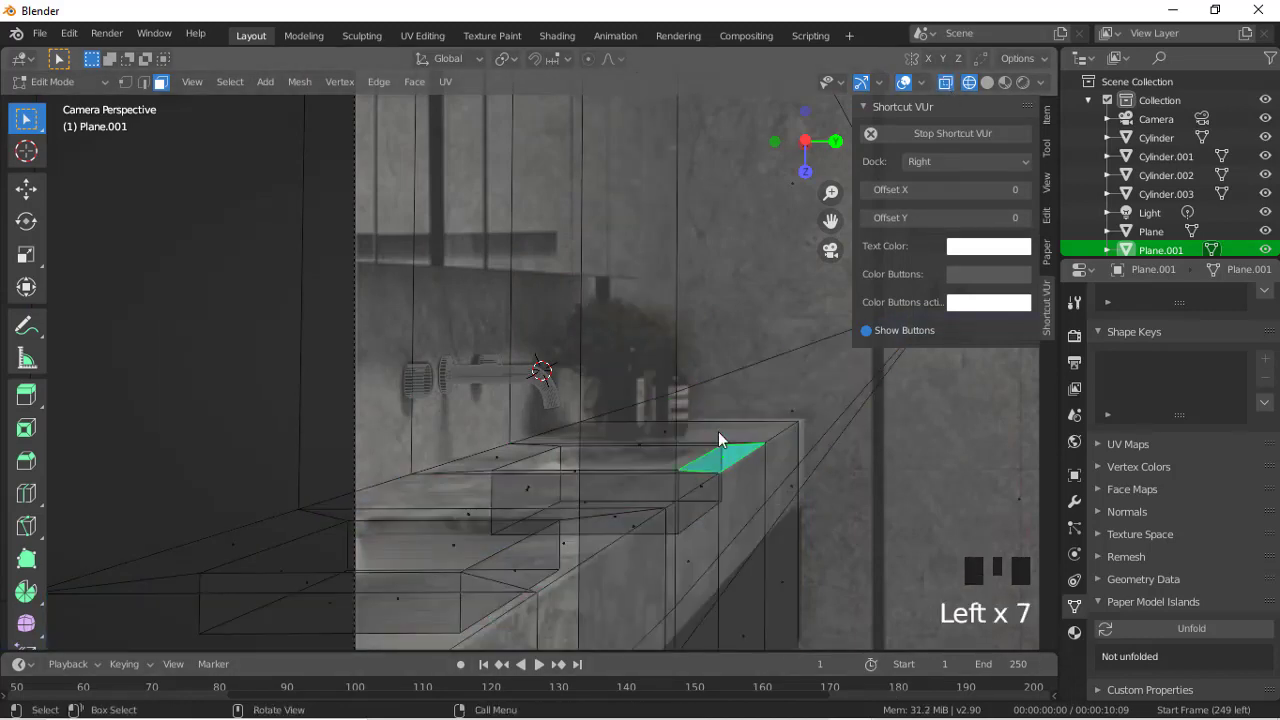
{"action": "left_click", "coordinate": [718, 431]}
{"action": "left_click", "coordinate": [740, 486]}
{"action": "left_click", "coordinate": [740, 486]}
{"action": "left_click", "coordinate": [785, 478]}
Step: Narrow the selection to the vanity counter's far end face, verify it from an orbited view and return to the camera view
{"action": "left_click_drag", "start_coordinate": [717, 427], "coordinate": [879, 650]}
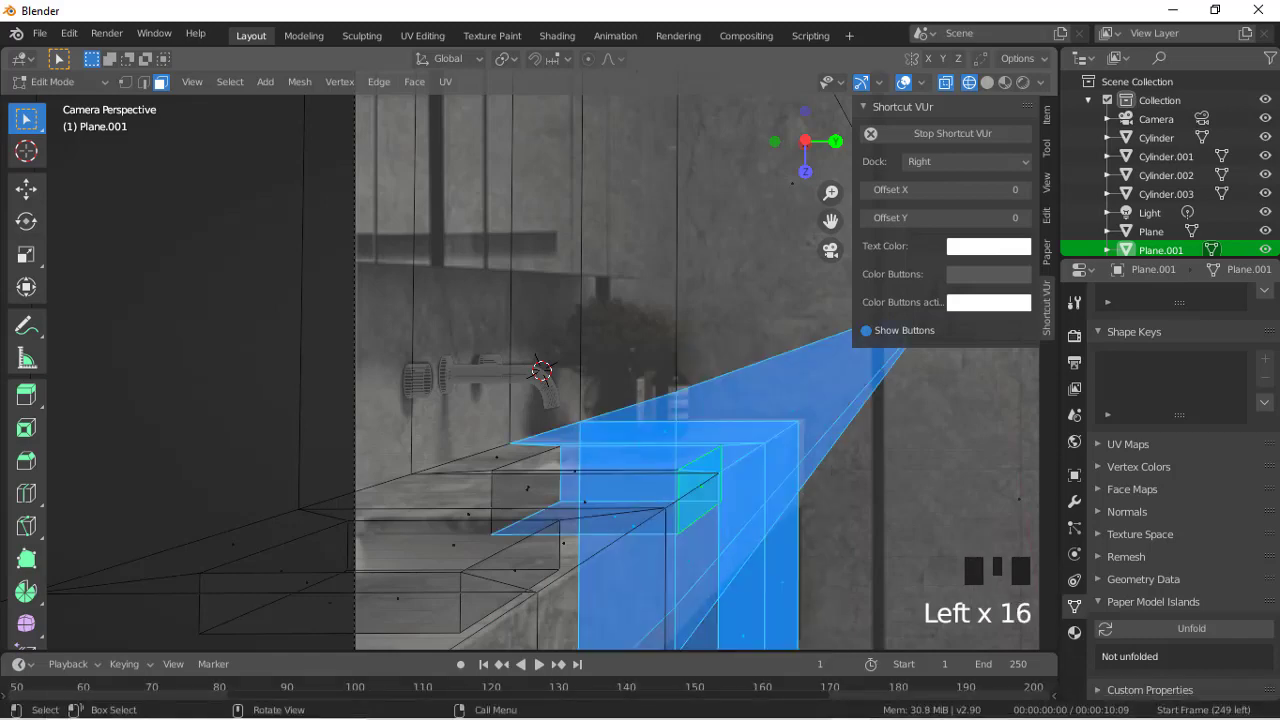
{"action": "left_click", "coordinate": [709, 477], "text": "ctrl"}
{"action": "left_click_drag", "start_coordinate": [514, 410], "coordinate": [655, 560], "text": "ctrl"}
{"action": "left_click_drag", "start_coordinate": [669, 429], "coordinate": [877, 640], "text": "ctrl"}
{"action": "left_click_drag", "start_coordinate": [822, 150], "coordinate": [500, 190]}
{"action": "left_click", "coordinate": [983, 633]}
{"action": "left_click", "coordinate": [830, 250]}
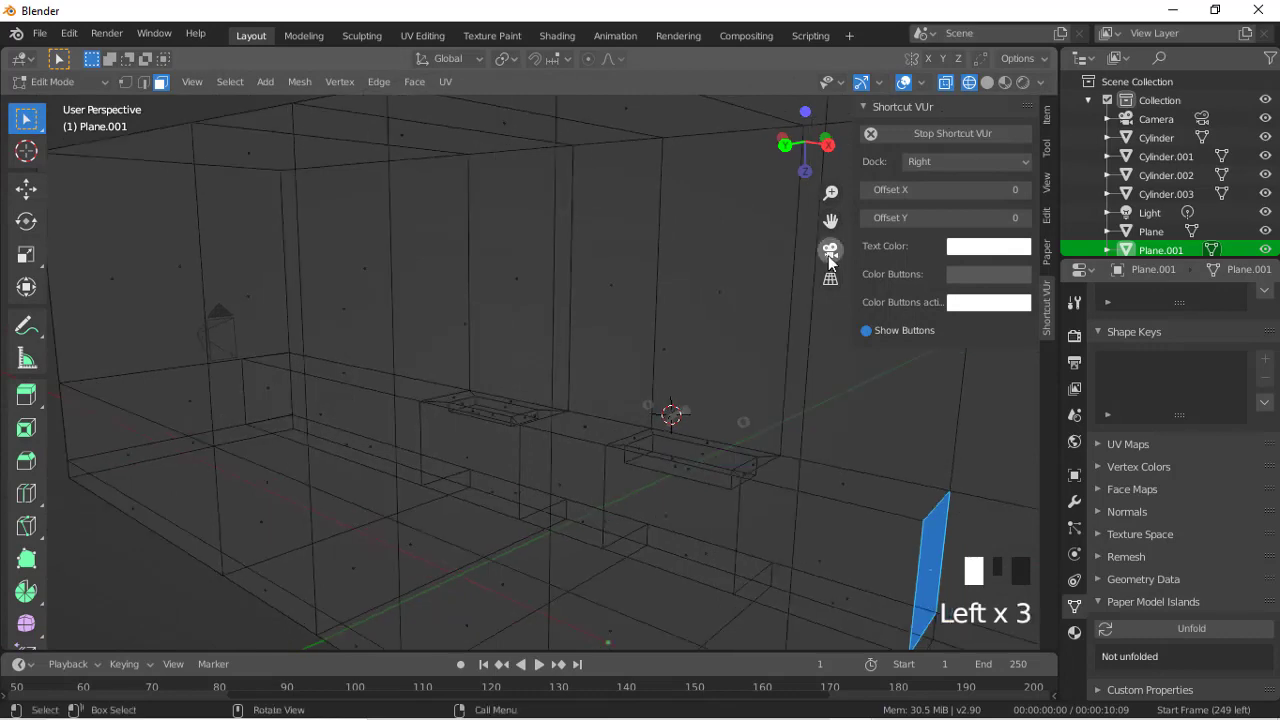
Step: Try to move the selected end face of the vanity along the X axis
{"action": "key", "text": "g"}
{"action": "key", "text": "x"}
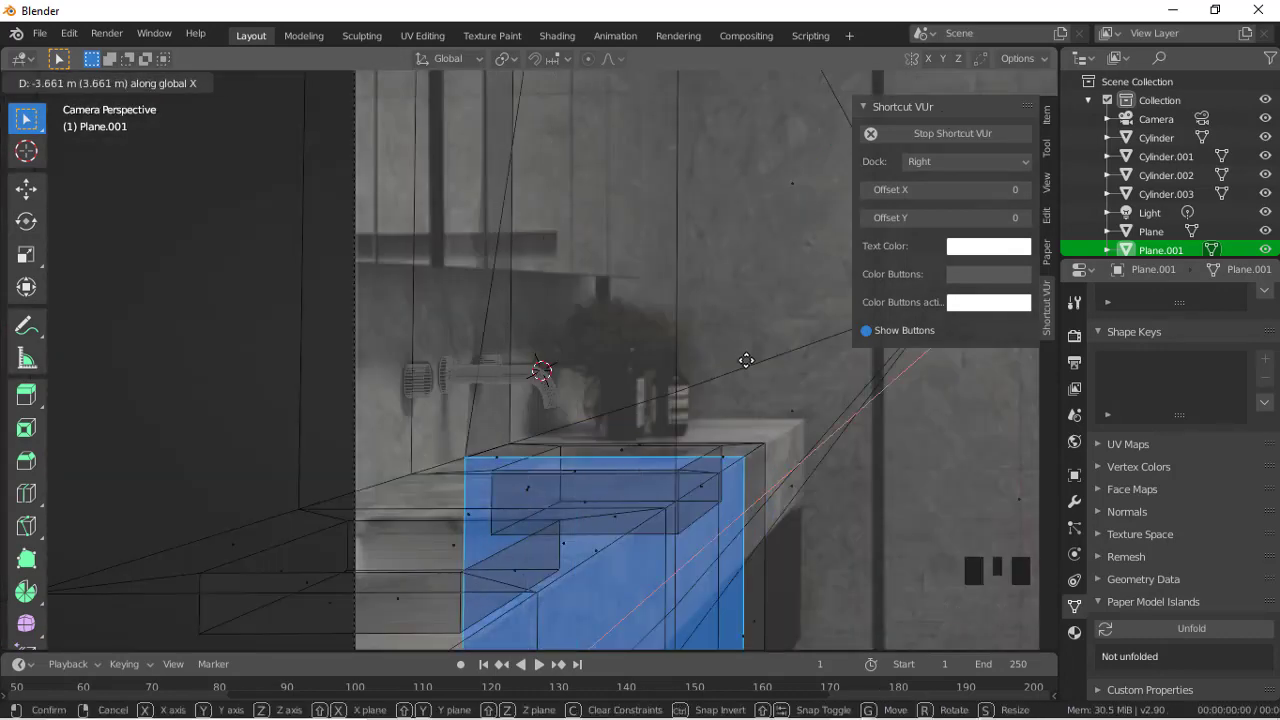
{"action": "left_click", "coordinate": [763, 546]}
{"action": "key", "text": "ctrl+z"}
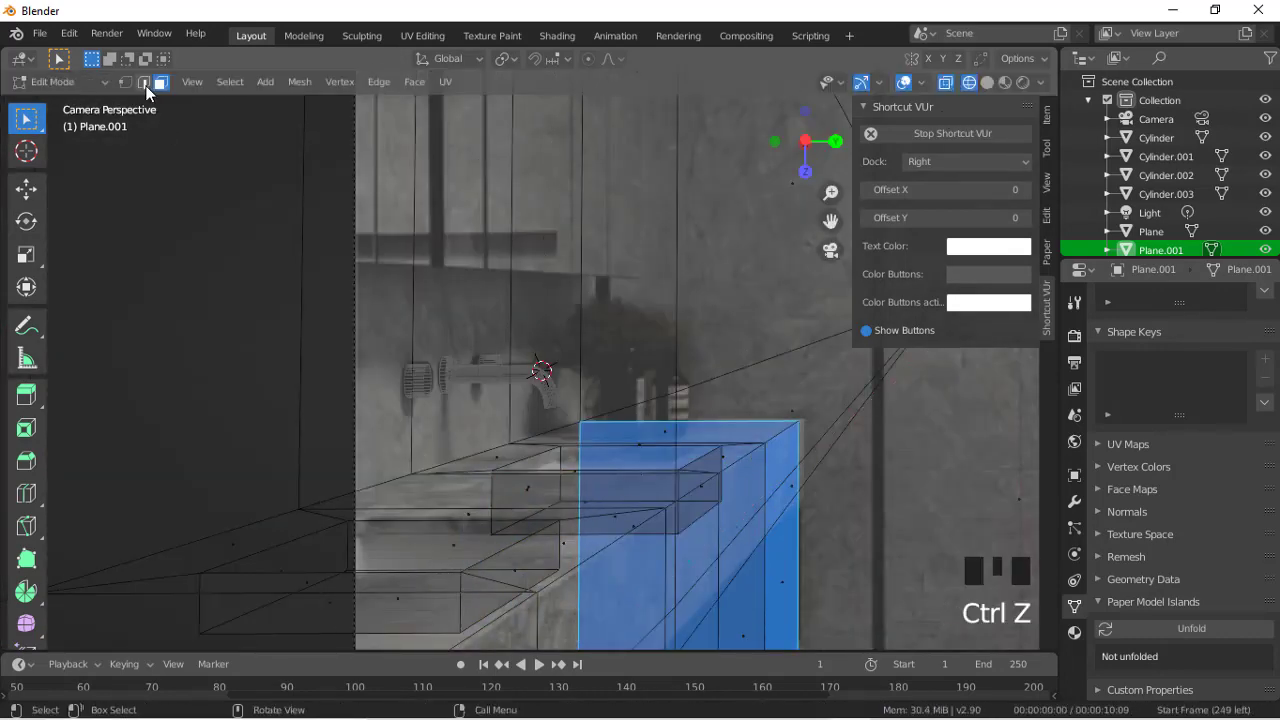
Step: Add the vertical wall edge to the selected end face and shift both along X to match the reference counter's end
{"action": "left_click", "coordinate": [586, 265], "text": "shift"}
{"action": "scroll", "coordinate": [586, 265], "scroll_direction": "down", "scroll_amount": 2}
{"action": "scroll", "coordinate": [586, 265], "scroll_direction": "up", "scroll_amount": 11}
{"action": "key", "text": "g"}
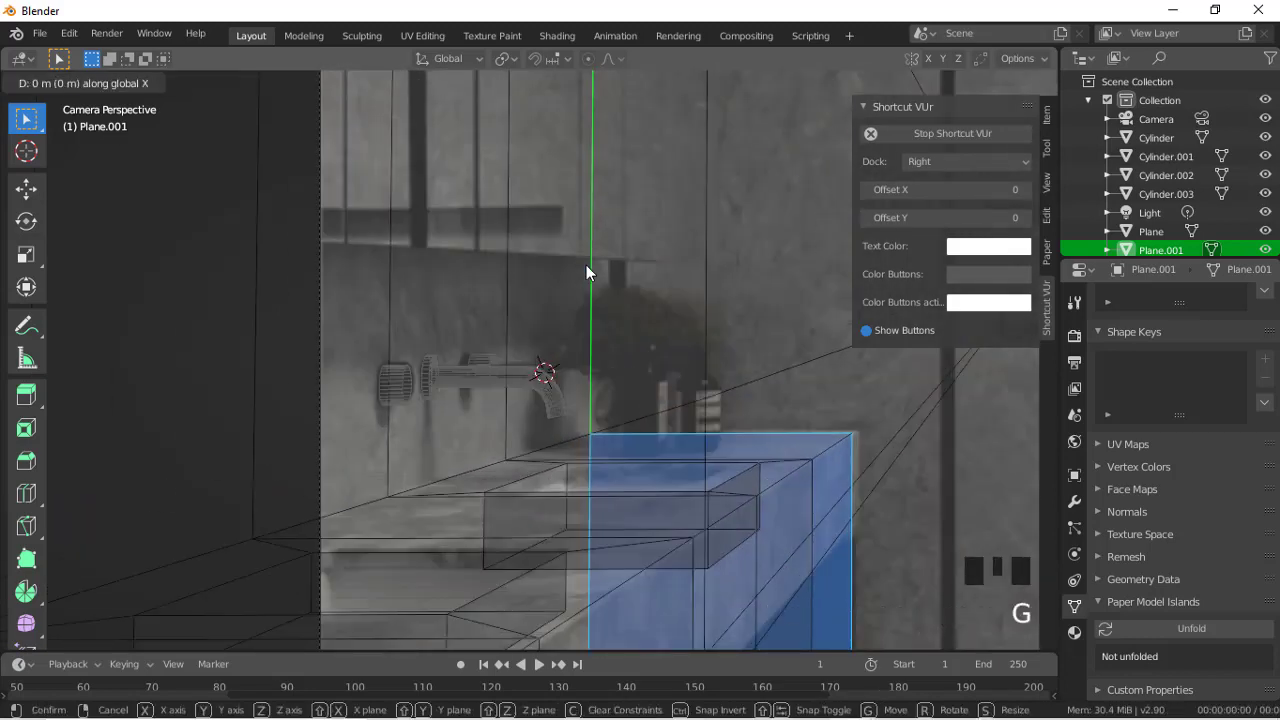
{"action": "key", "text": "x"}
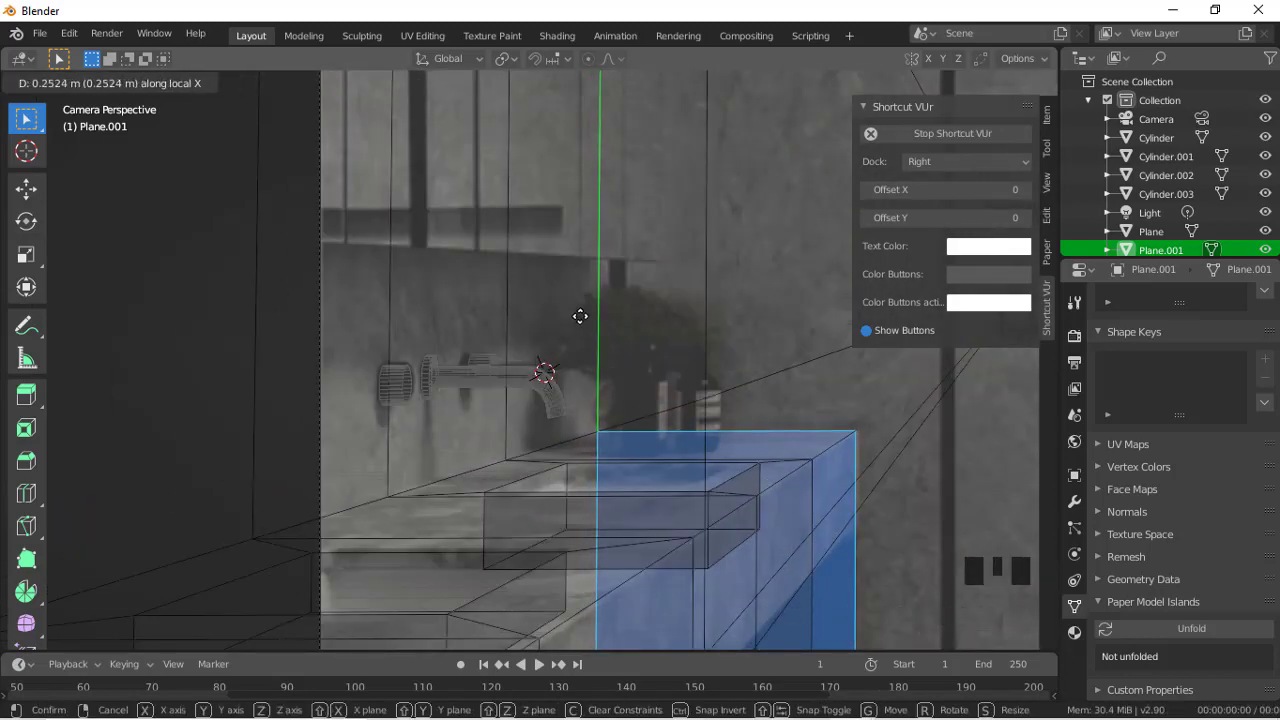
{"action": "left_click", "coordinate": [580, 316]}
{"action": "left_click", "coordinate": [834, 404]}
Step: Return to Object Mode in solid shading and place the 3D cursor on the far end of the counter
{"action": "key", "text": "Tab"}
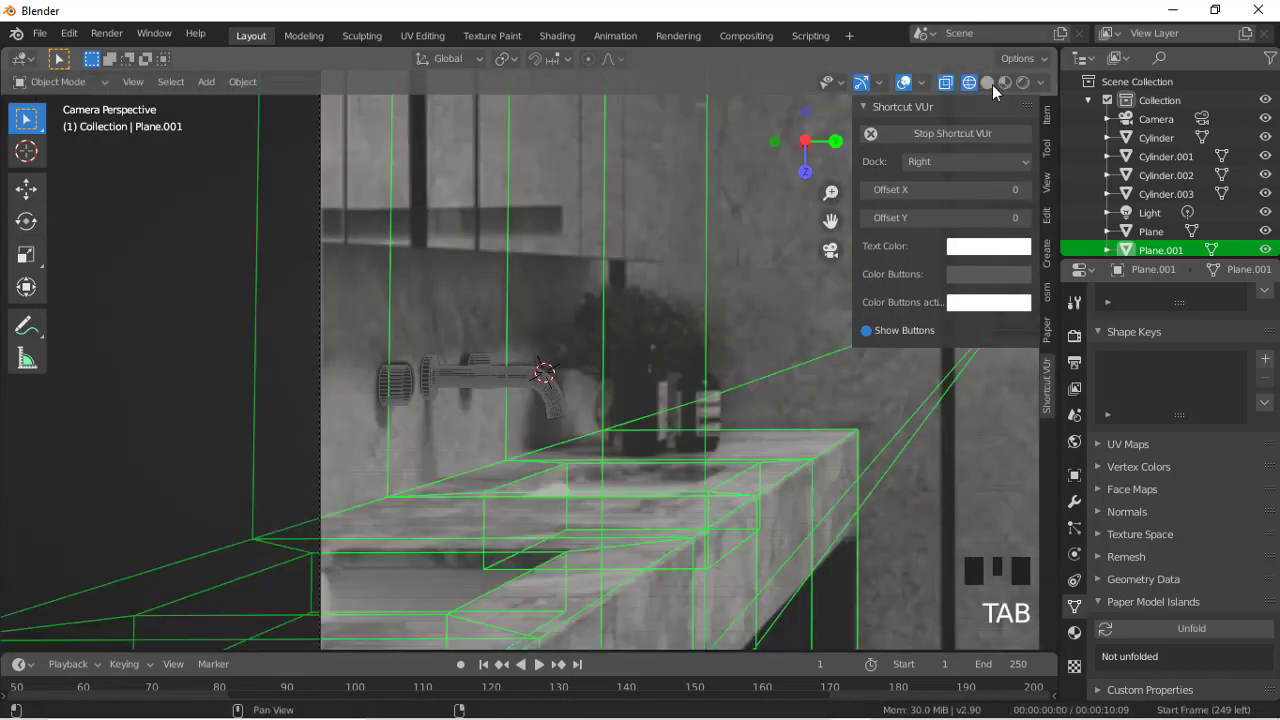
{"action": "left_click", "coordinate": [987, 83]}
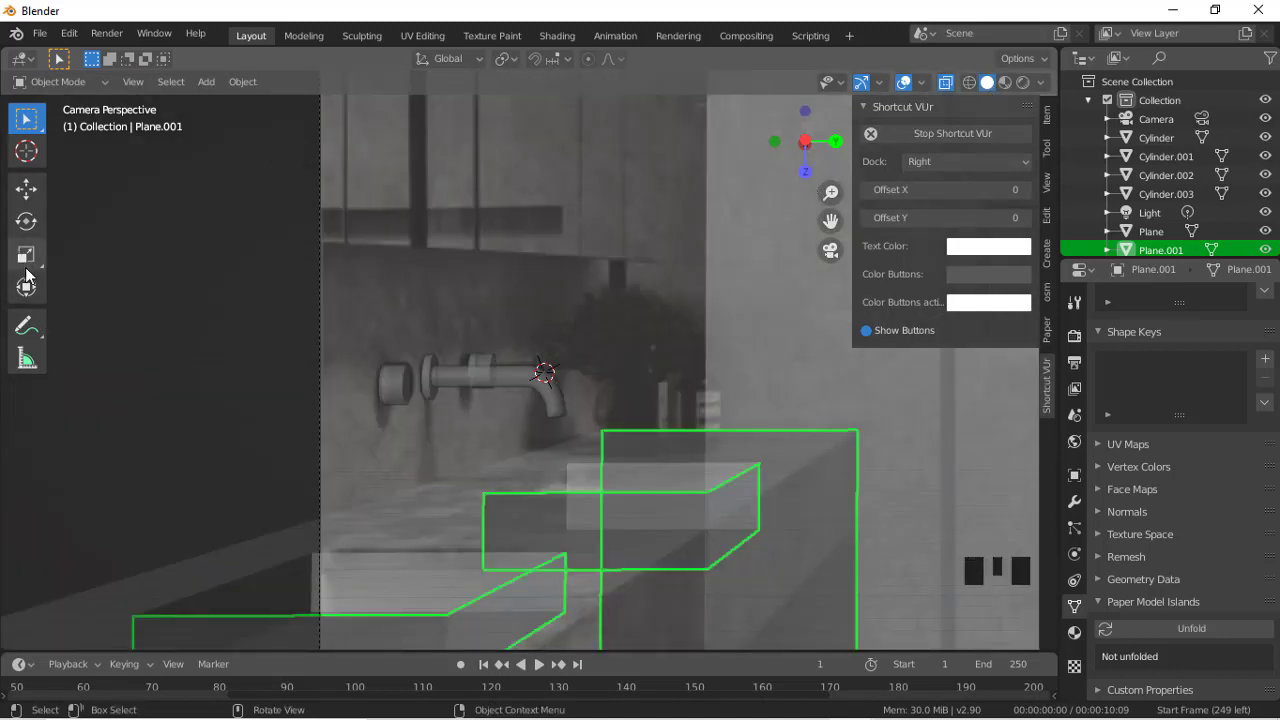
{"action": "left_click", "coordinate": [26, 150]}
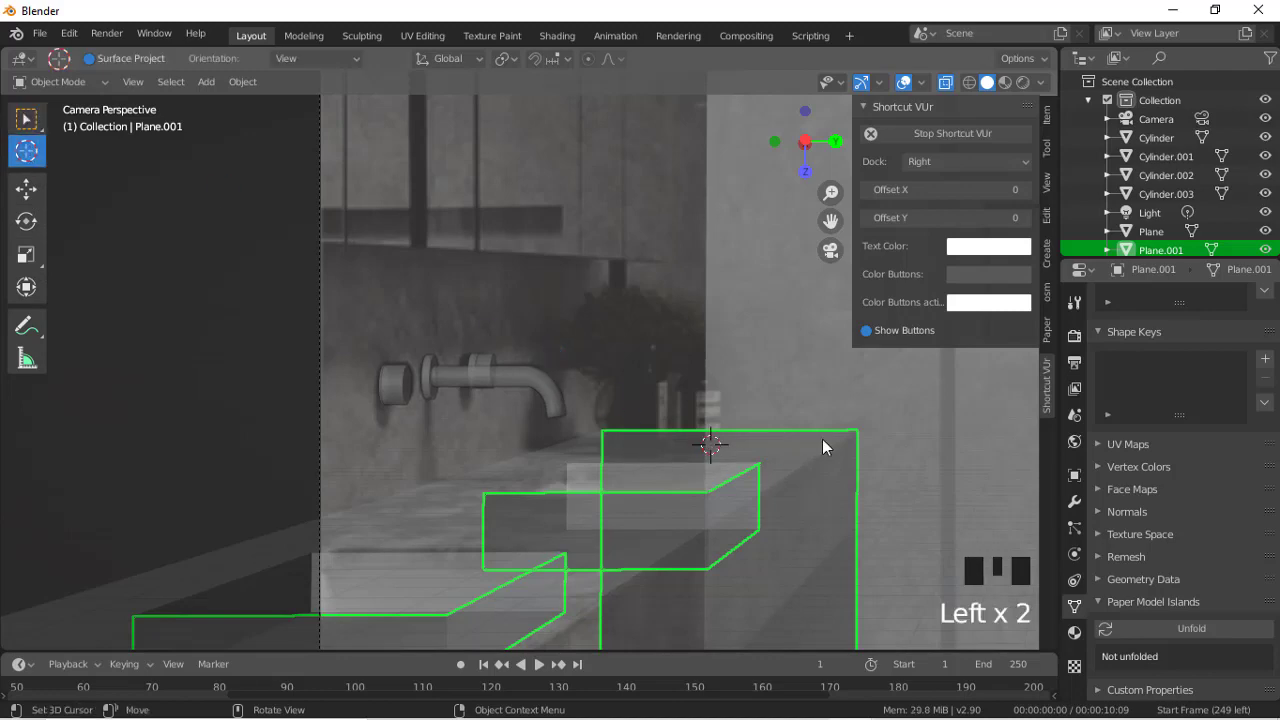
Step: Add a cylinder at the 3D cursor in wireframe shading and scale it down to 0.124
{"action": "left_click", "coordinate": [967, 84]}
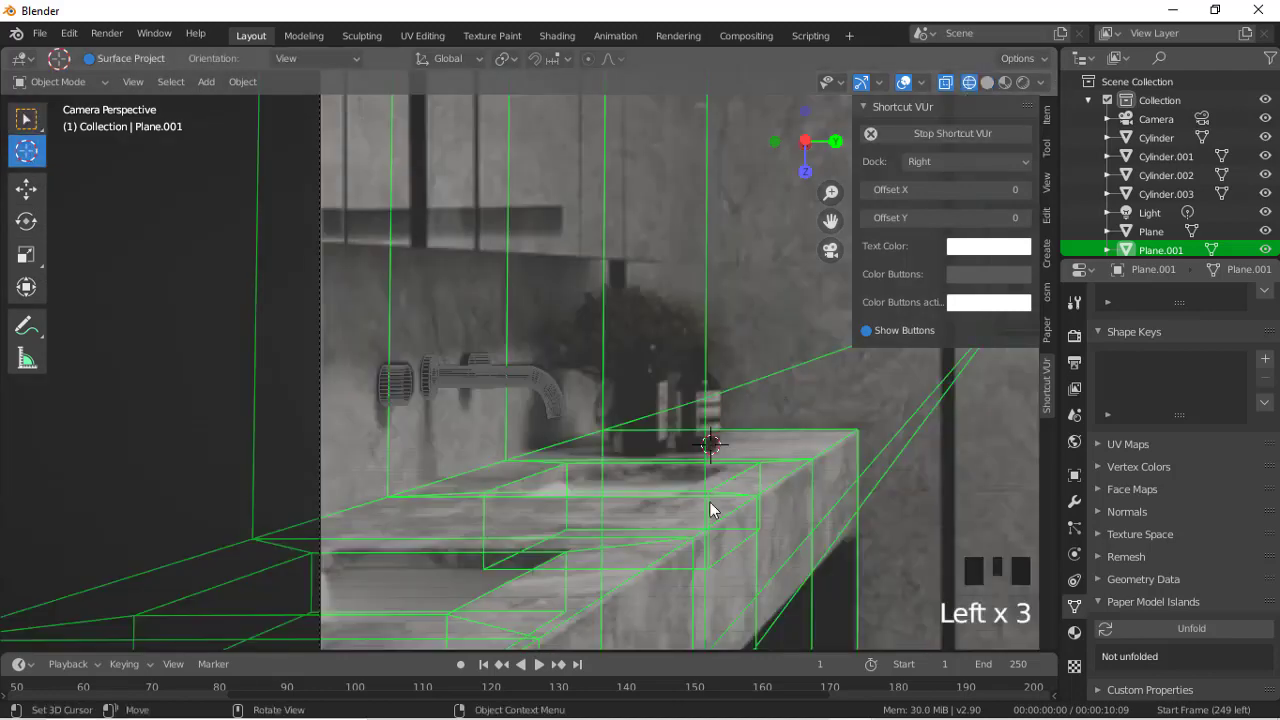
{"action": "scroll", "coordinate": [705, 506], "scroll_direction": "up", "scroll_amount": 3}
{"action": "key", "text": "shift+a"}
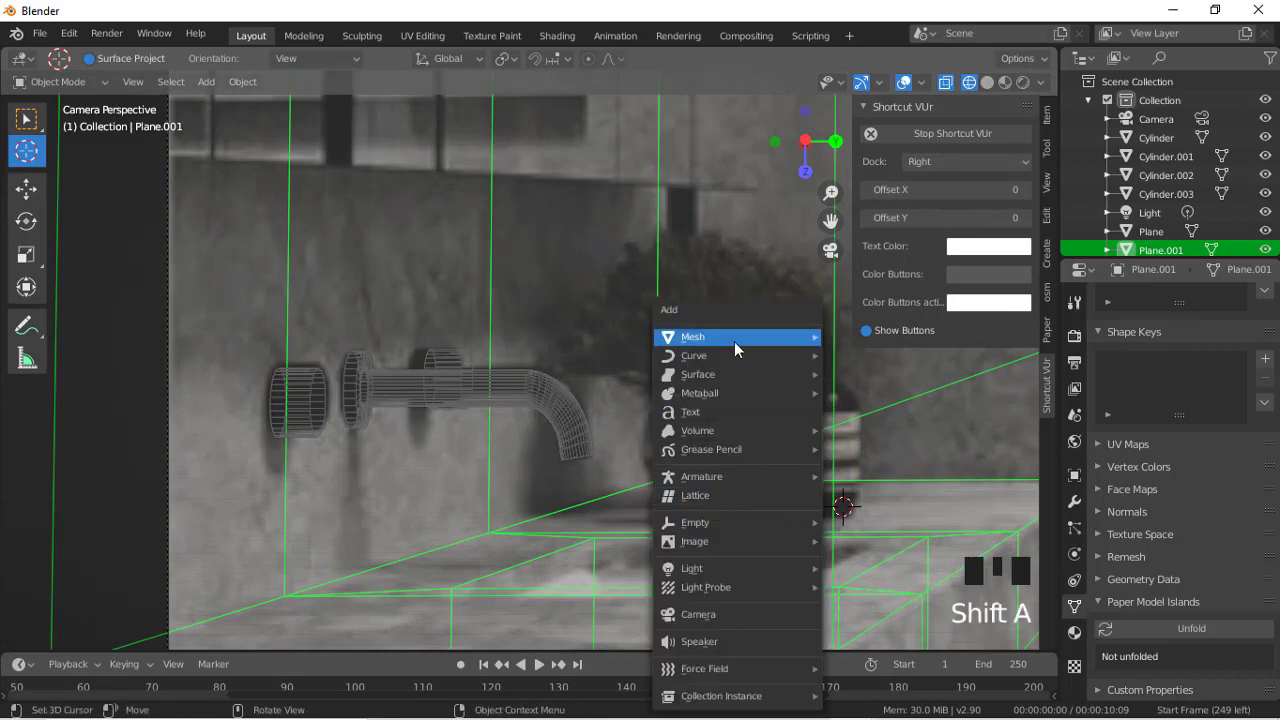
{"action": "mouse_move", "coordinate": [788, 344]}
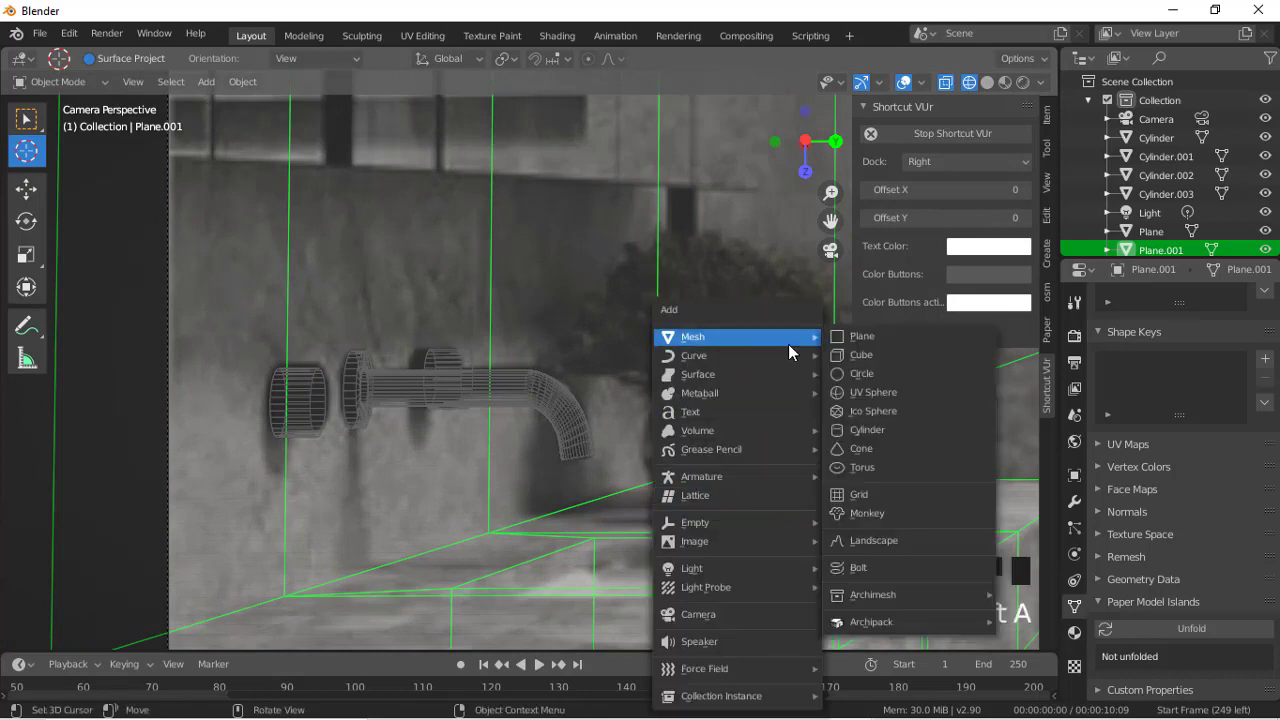
{"action": "left_click", "coordinate": [887, 431]}
{"action": "scroll", "coordinate": [959, 497], "scroll_direction": "up", "scroll_amount": 2}
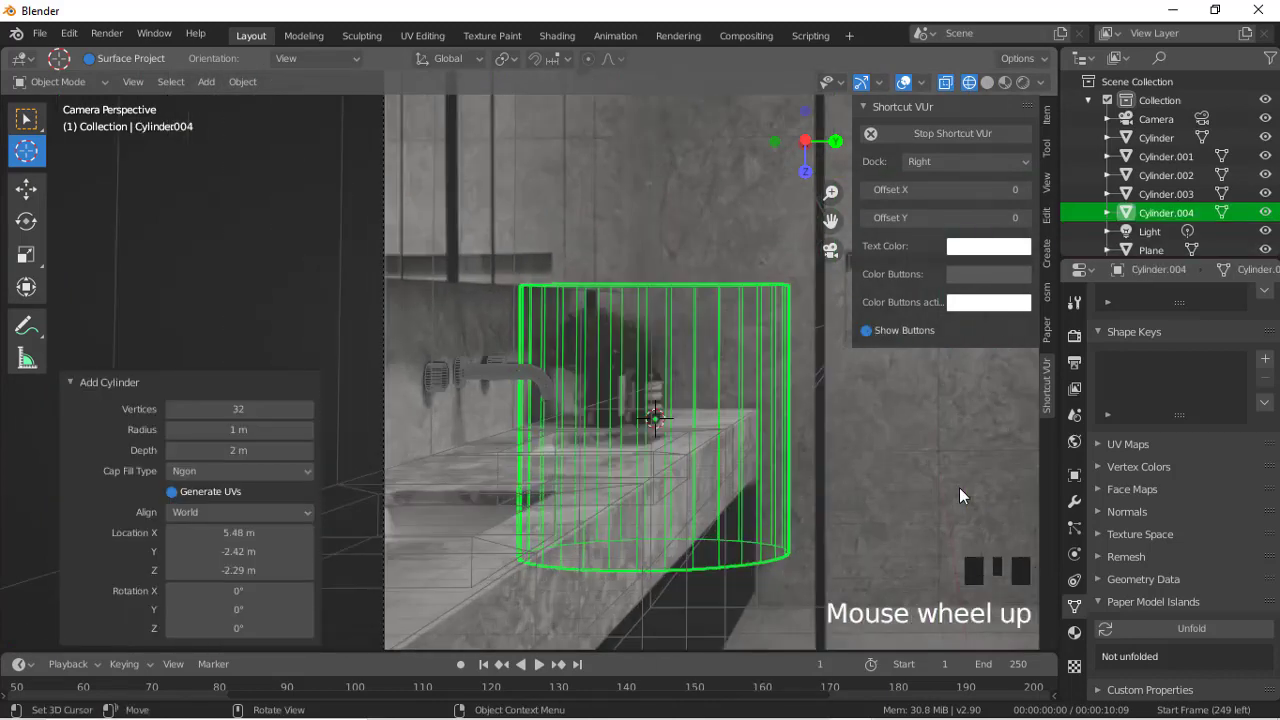
{"action": "key", "text": "s"}
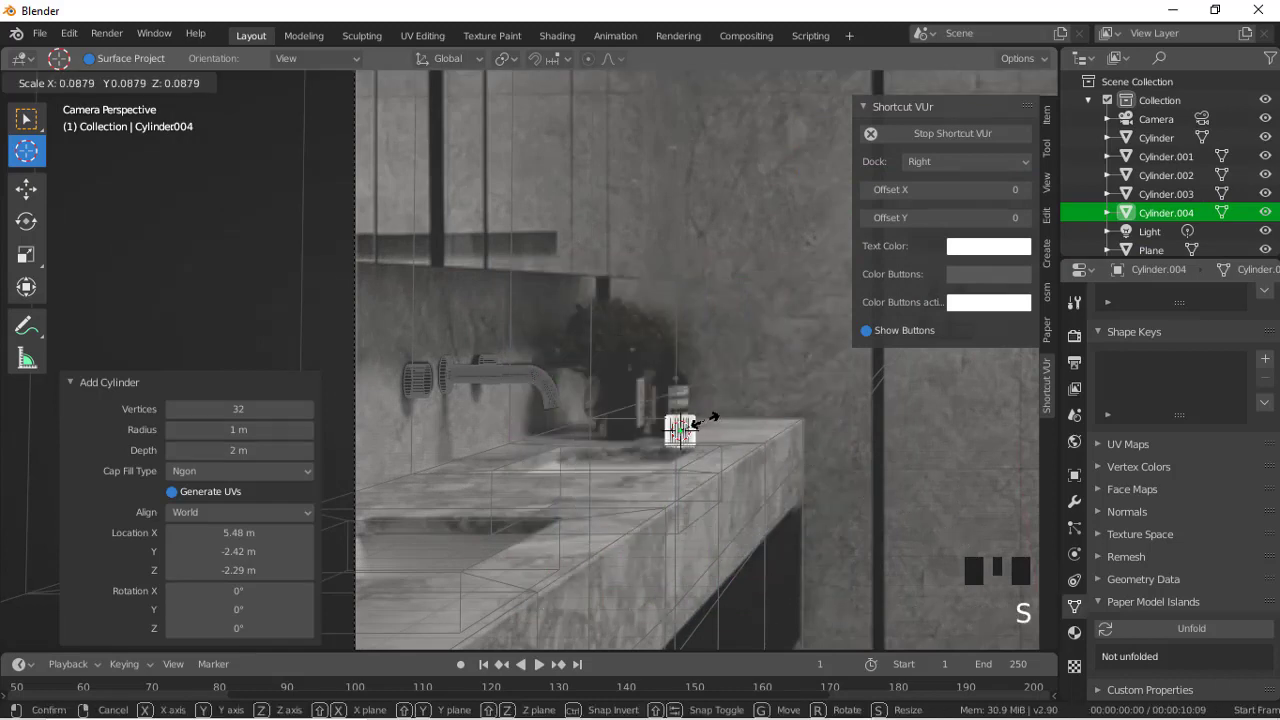
{"action": "left_click", "coordinate": [718, 425]}
Step: Move the cylinder about -0.081 m along Y and check its placement on the counter in solid shading with X-ray off
{"action": "scroll", "coordinate": [716, 428], "scroll_direction": "up", "scroll_amount": 2}
{"action": "key", "text": "g"}
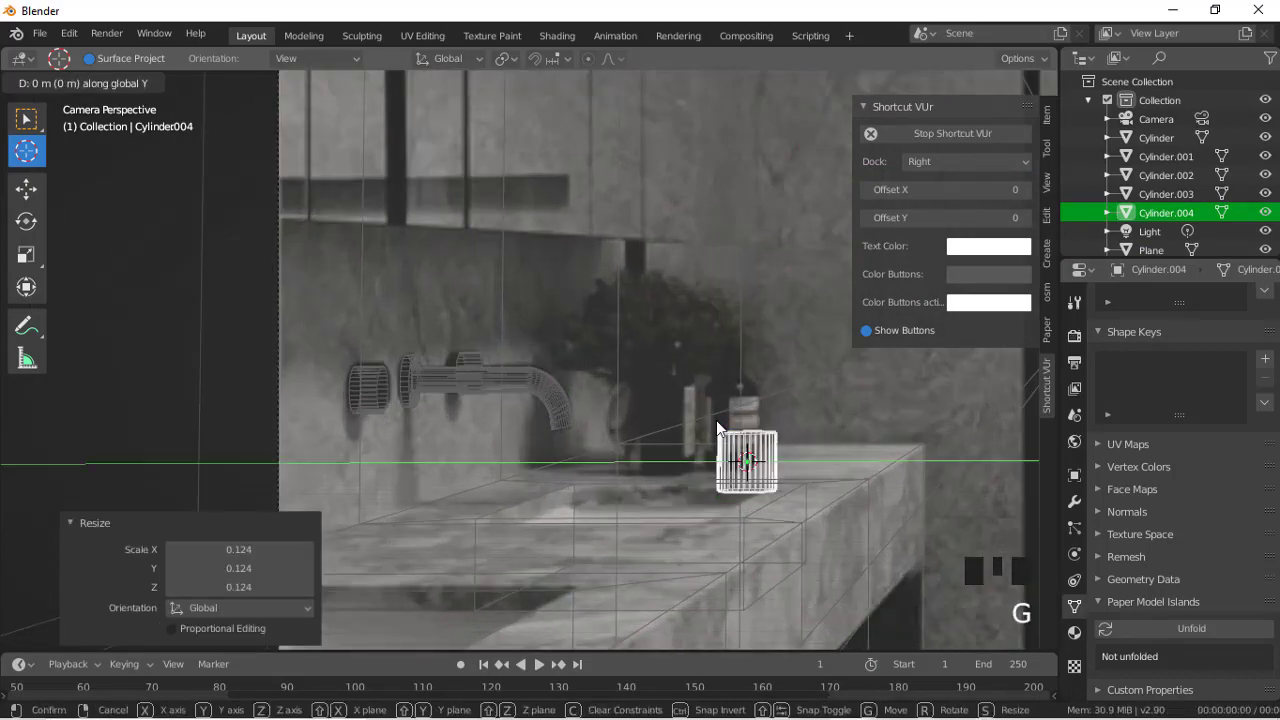
{"action": "left_click", "coordinate": [698, 428]}
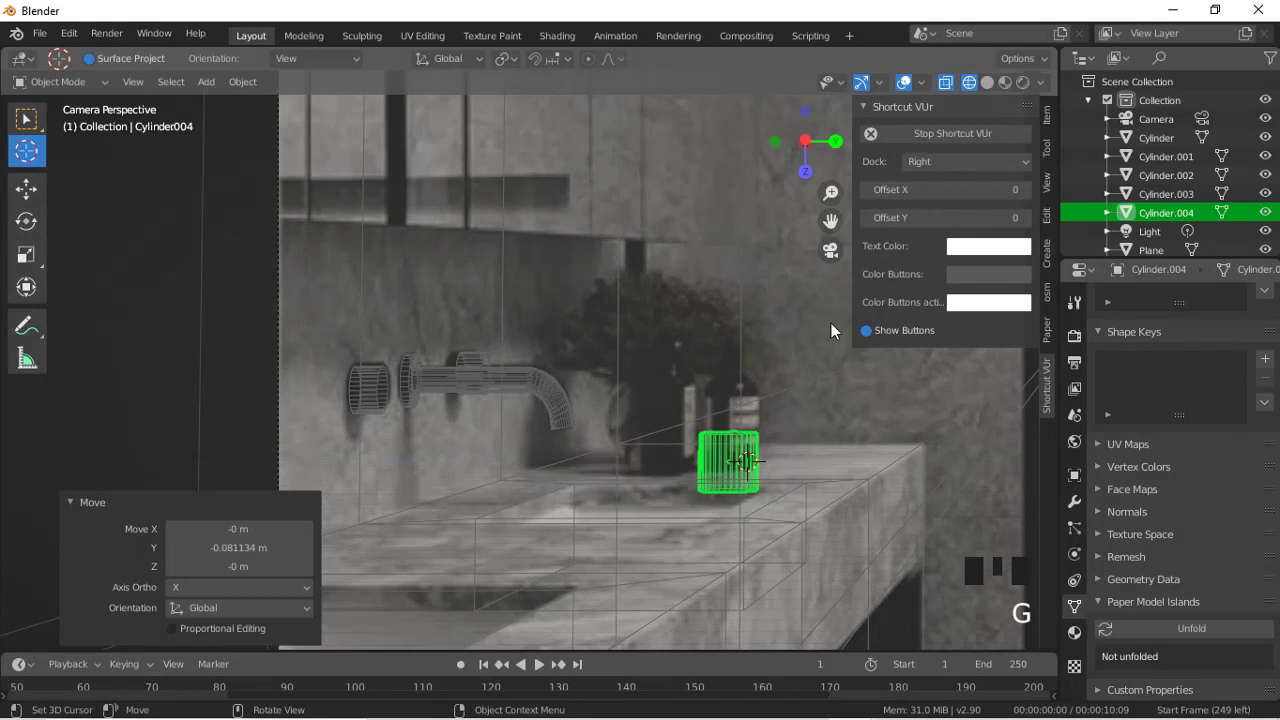
{"action": "left_click", "coordinate": [987, 80]}
{"action": "left_click", "coordinate": [945, 82]}
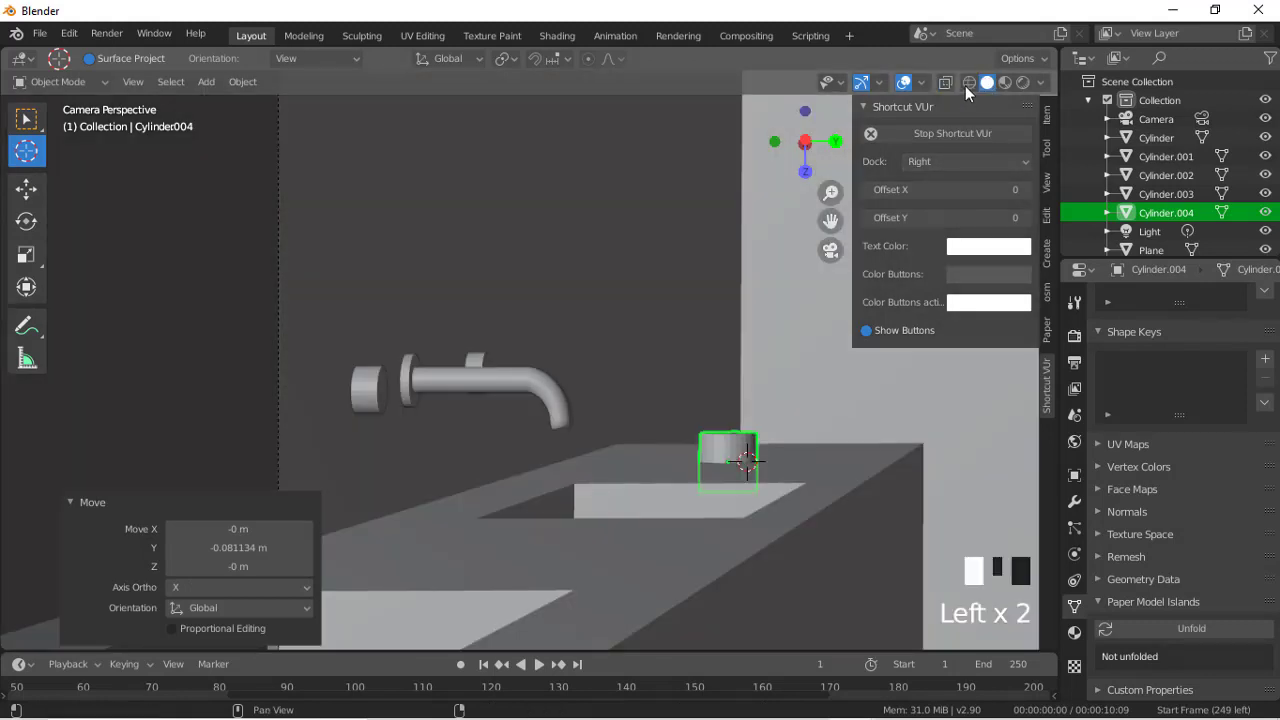
{"action": "left_click", "coordinate": [969, 81]}
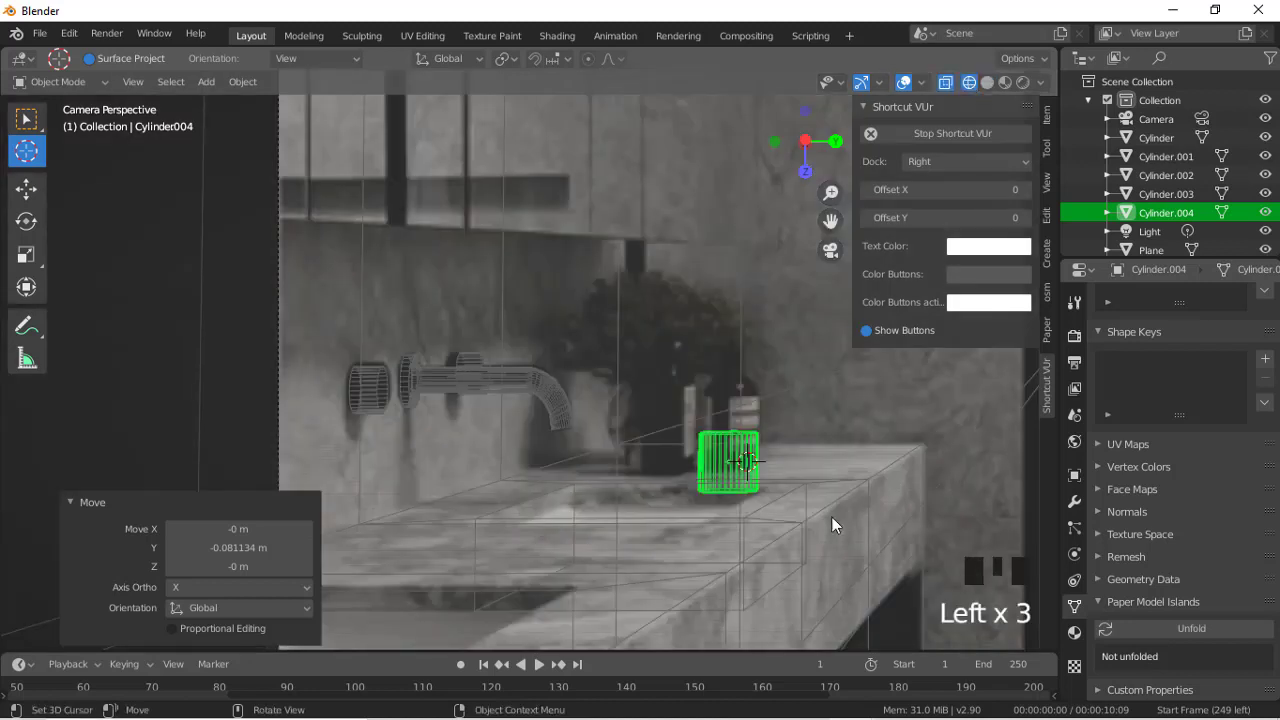
Step: Stretch the cylinder by 1.426 along Z and move it about -0.145 m along Z so it stands on the counter
{"action": "scroll", "coordinate": [832, 517], "scroll_direction": "up", "scroll_amount": 1}
{"action": "key", "text": "s"}
{"action": "key", "text": "z"}
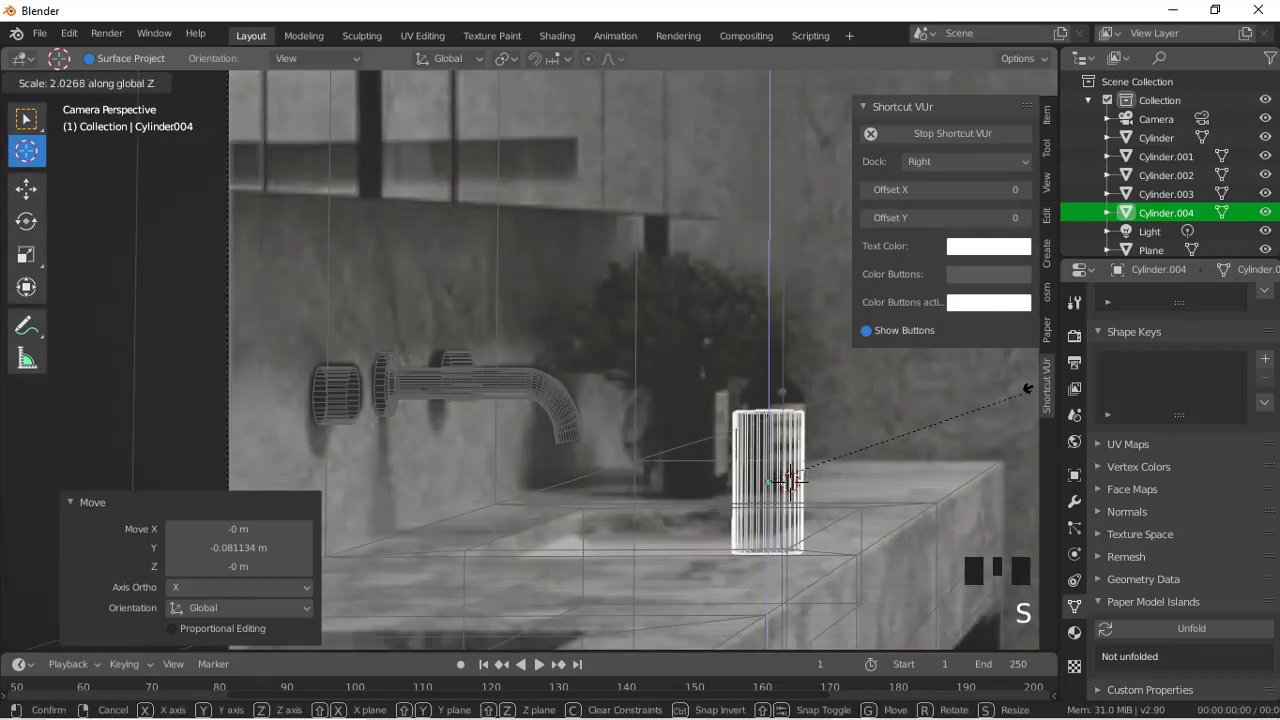
{"action": "left_click", "coordinate": [954, 418]}
{"action": "key", "text": "g"}
{"action": "key", "text": "z"}
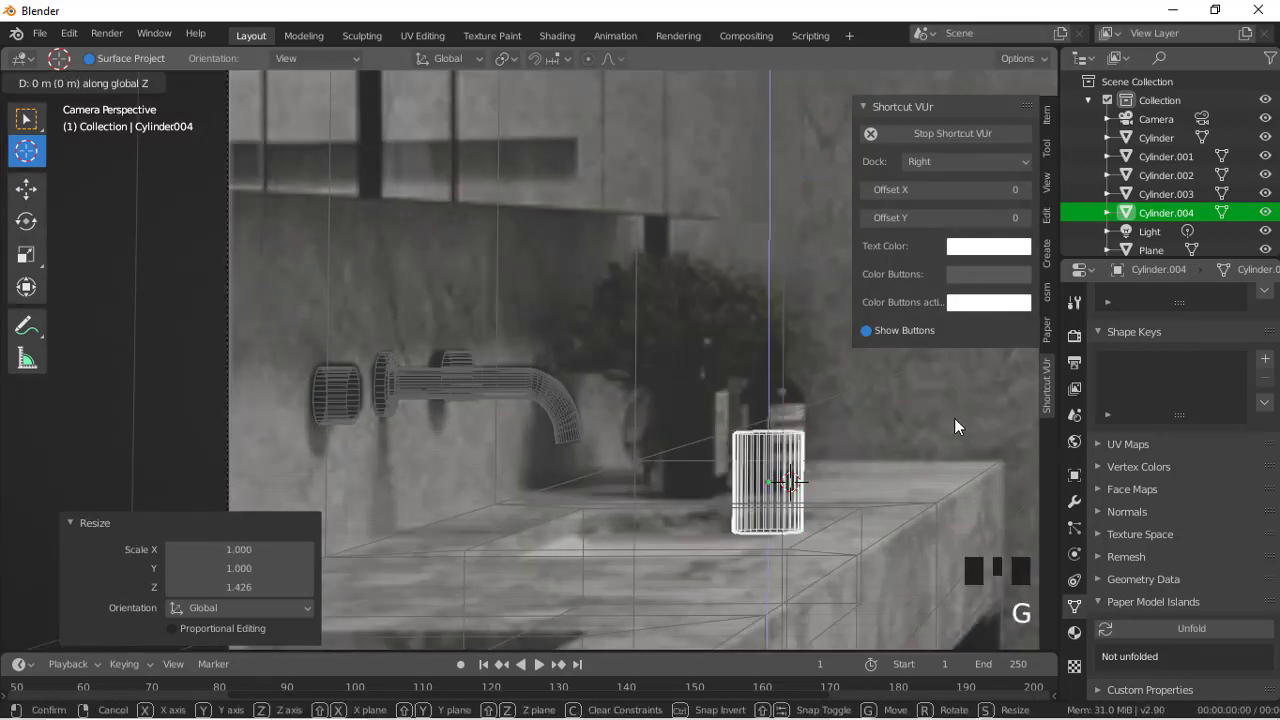
{"action": "left_click", "coordinate": [954, 378]}
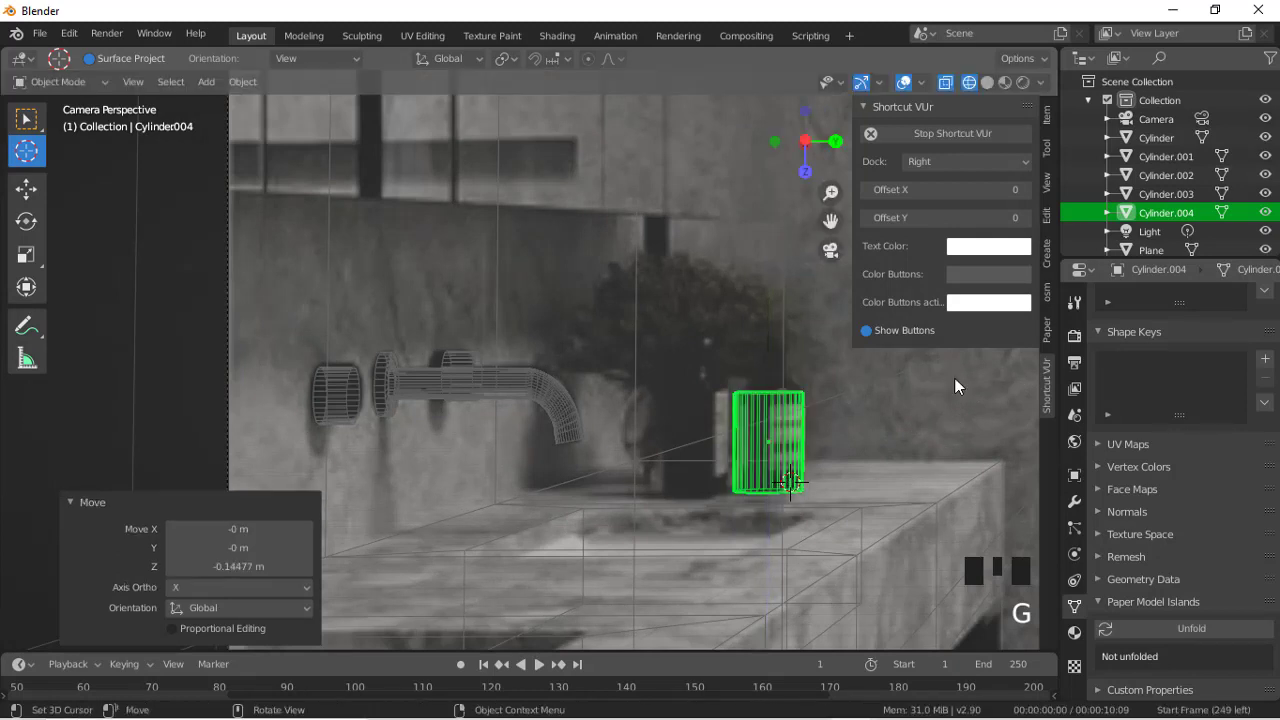
{"action": "key", "text": "s"}
{"action": "key", "text": "z"}
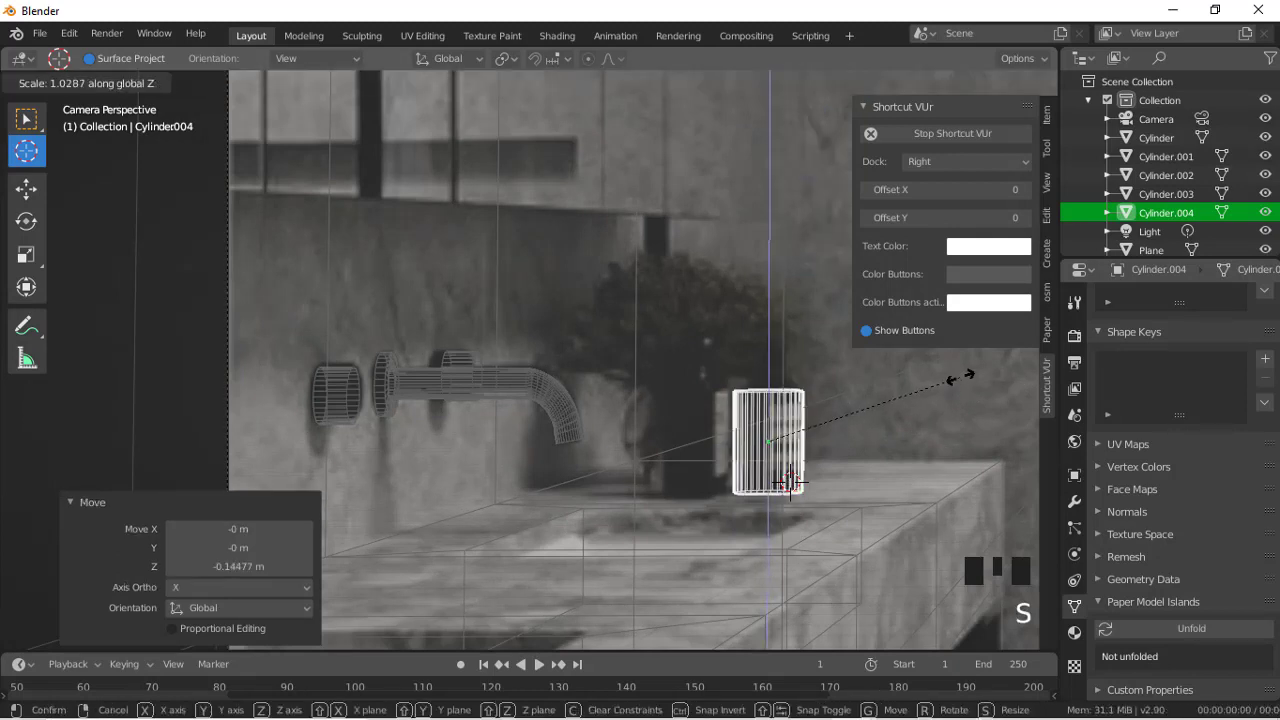
{"action": "right_click", "coordinate": [960, 377]}
Step: Inset the cylinder's top face by about 0.527 and raise it about 0.06 m to form the bottle's sloped shoulder
{"action": "key", "text": "Tab"}
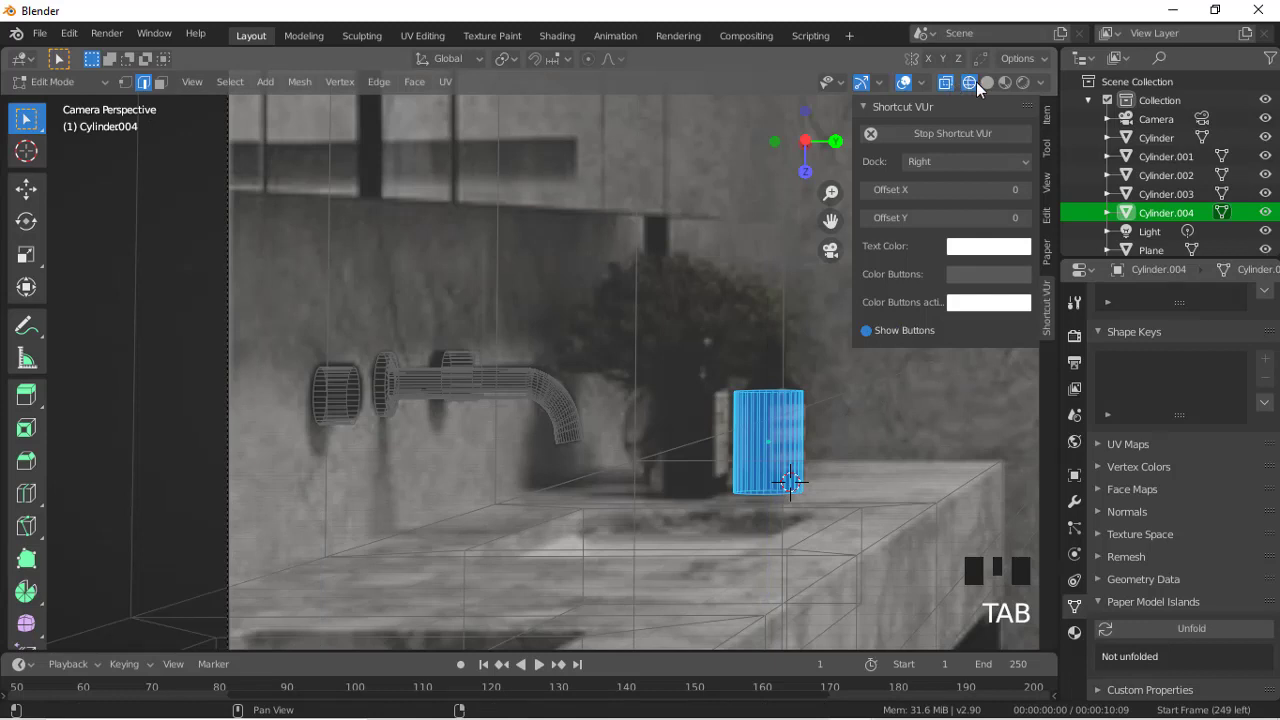
{"action": "left_click_drag", "start_coordinate": [680, 297], "coordinate": [866, 428]}
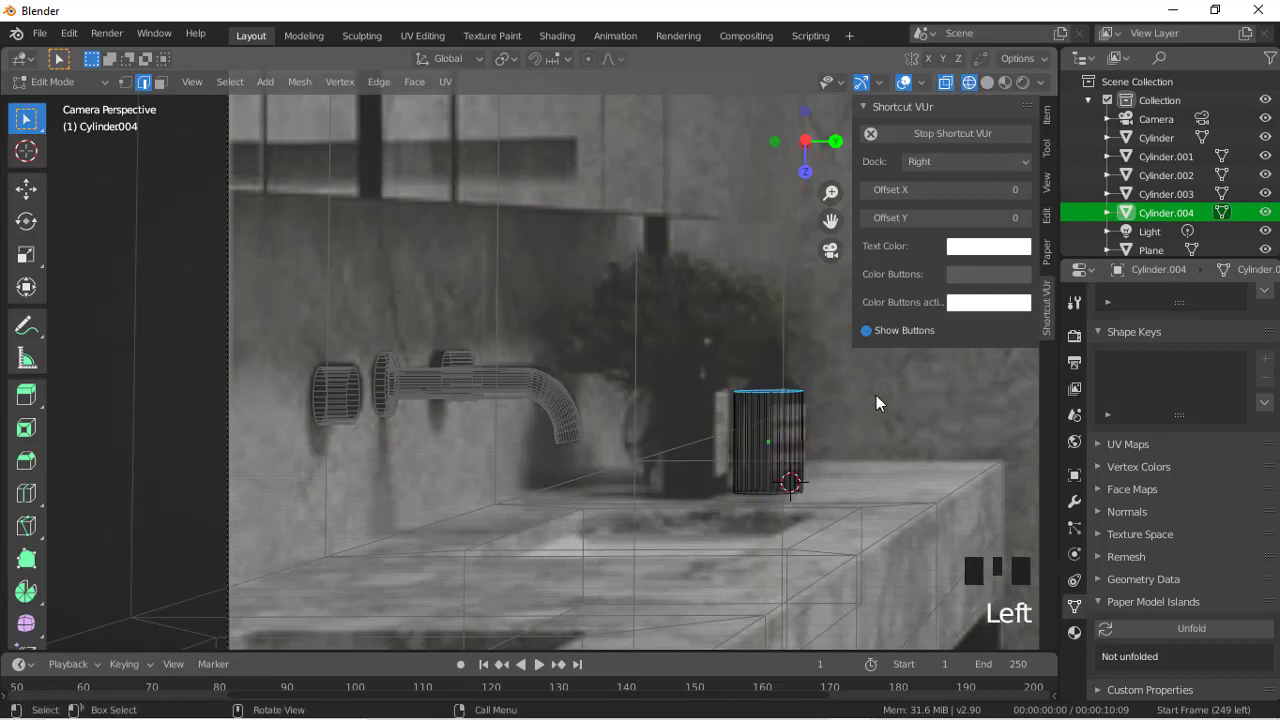
{"action": "key", "text": "i"}
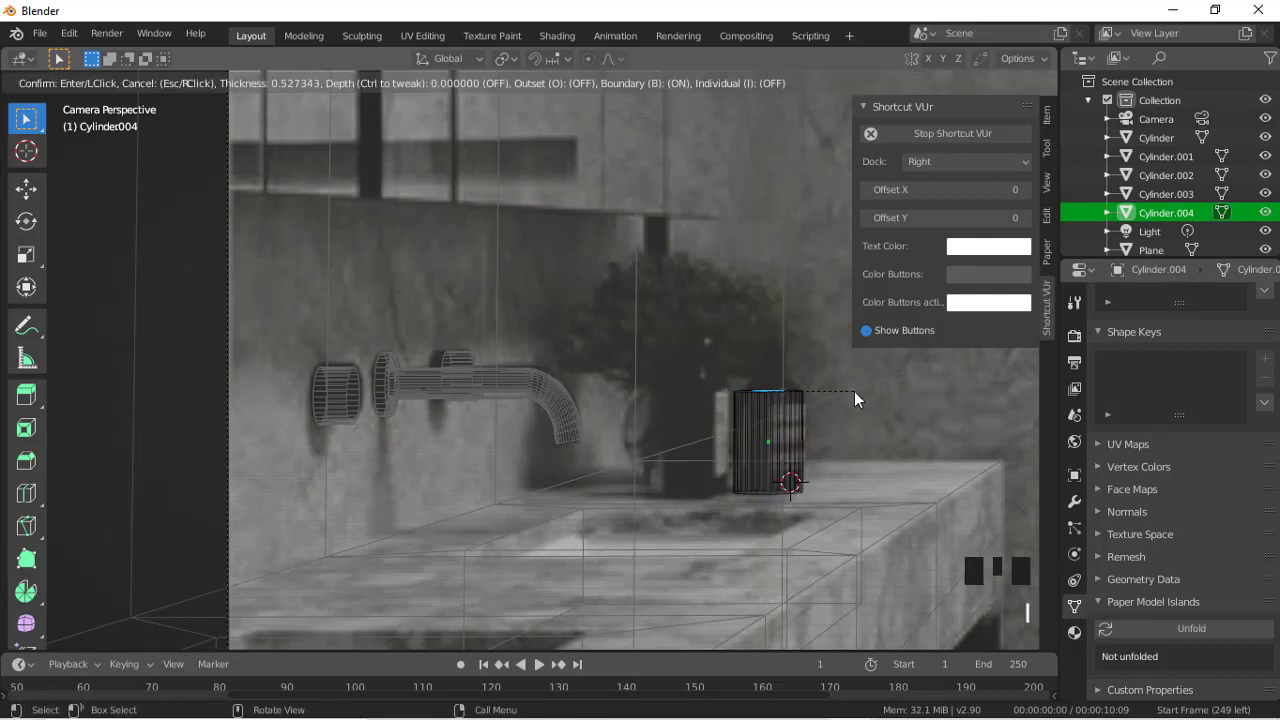
{"action": "left_click", "coordinate": [854, 391]}
{"action": "key", "text": "g"}
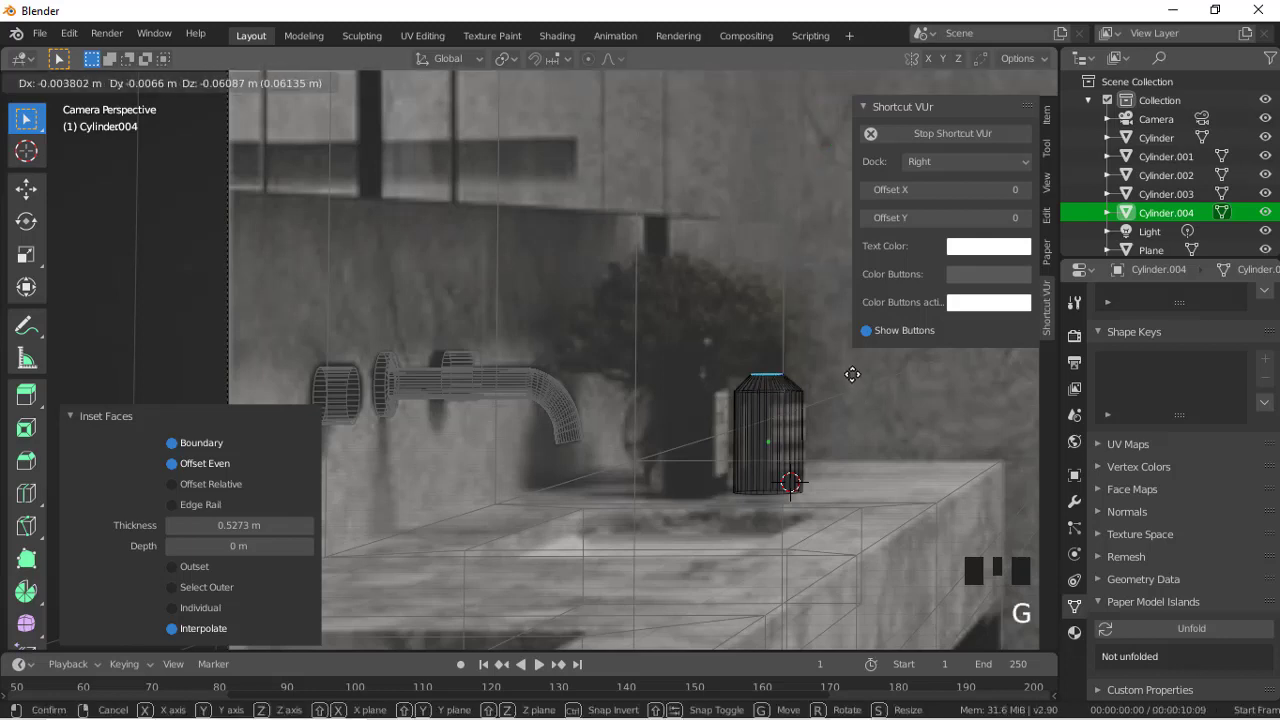
{"action": "left_click", "coordinate": [852, 373]}
{"action": "key", "text": "Tab"}
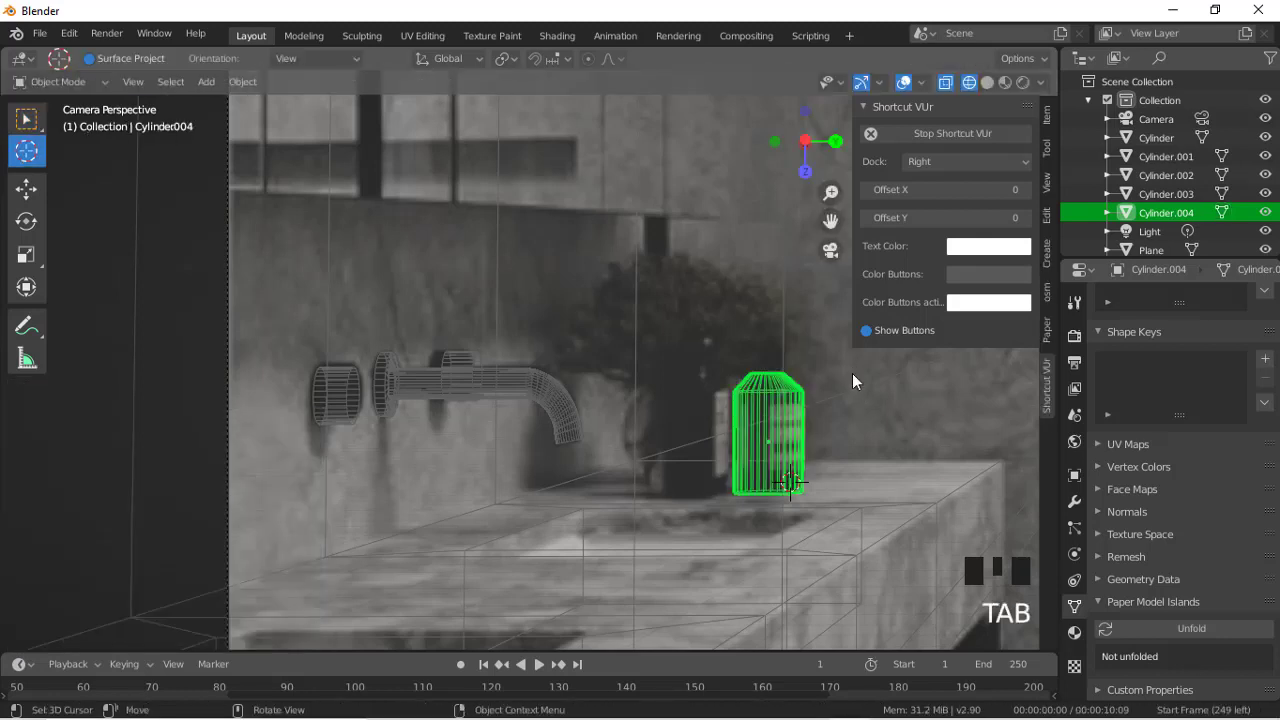
Step: Nudge the bottle along the Y axis, ending with a 0.0068 m move, and reopen its mesh in Edit Mode
{"action": "key", "text": "g"}
{"action": "key", "text": "y"}
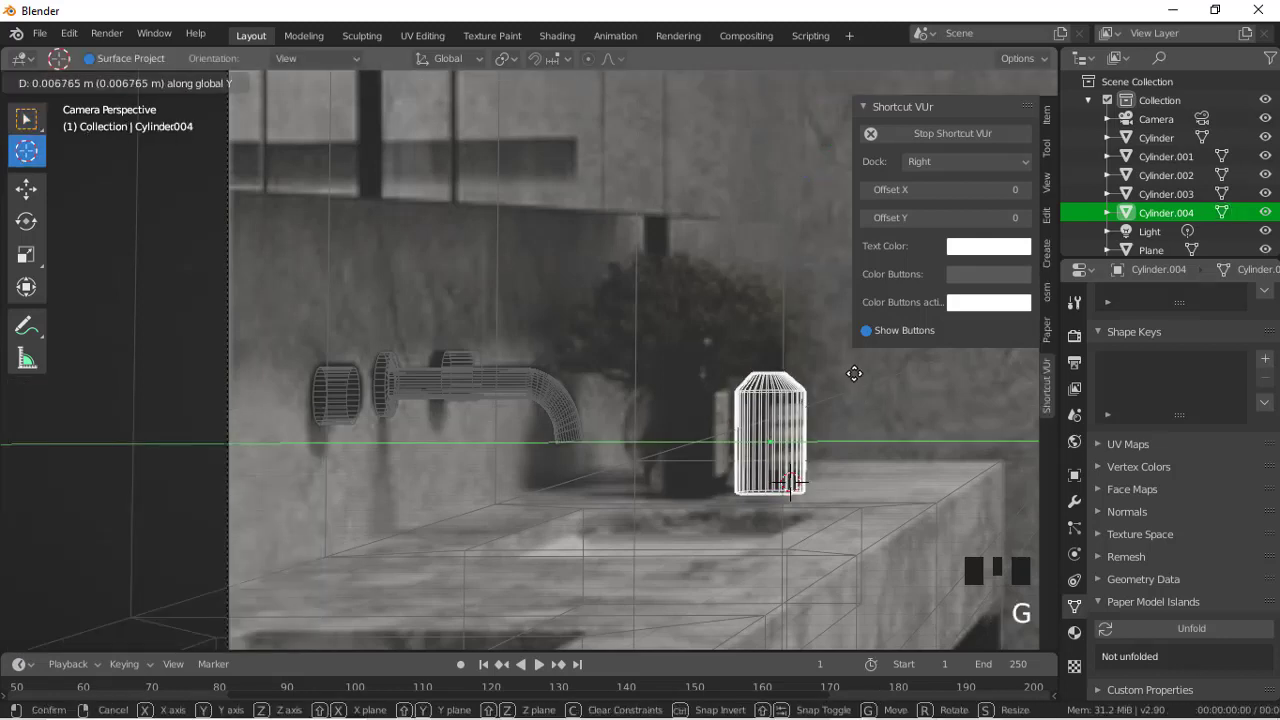
{"action": "left_click", "coordinate": [851, 373]}
{"action": "key", "text": "Tab"}
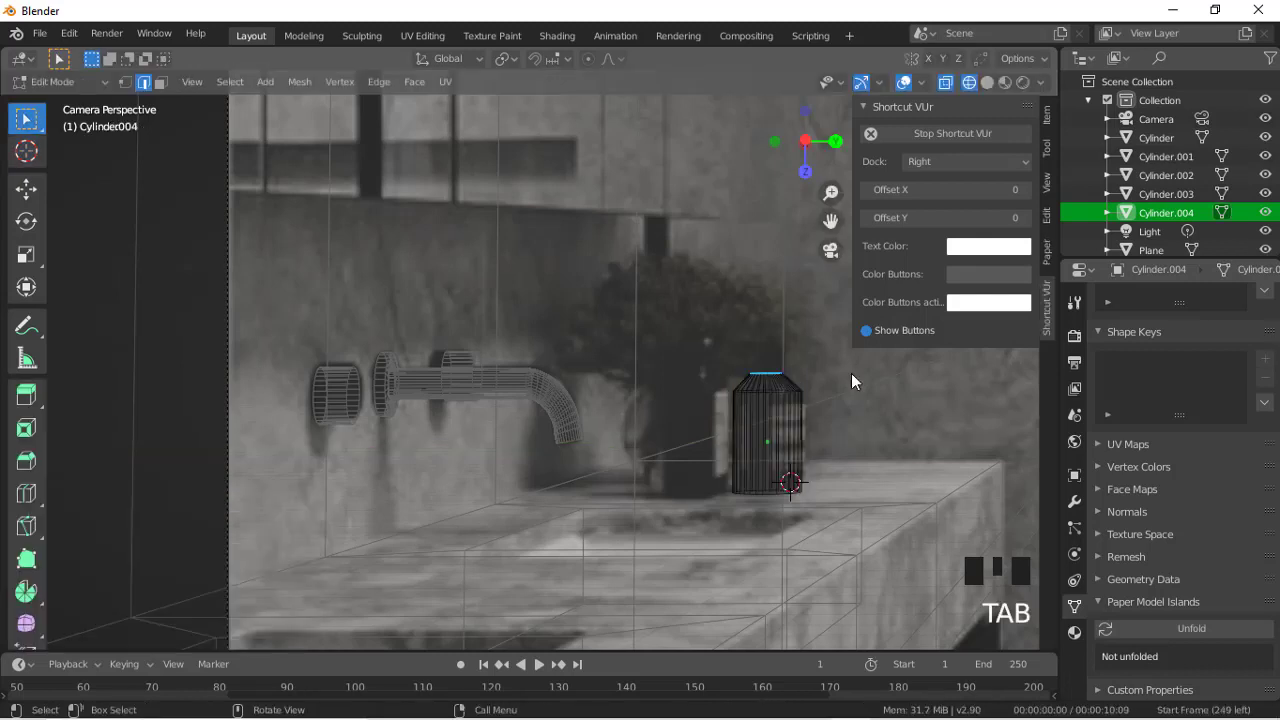
{"action": "key", "text": "Tab"}
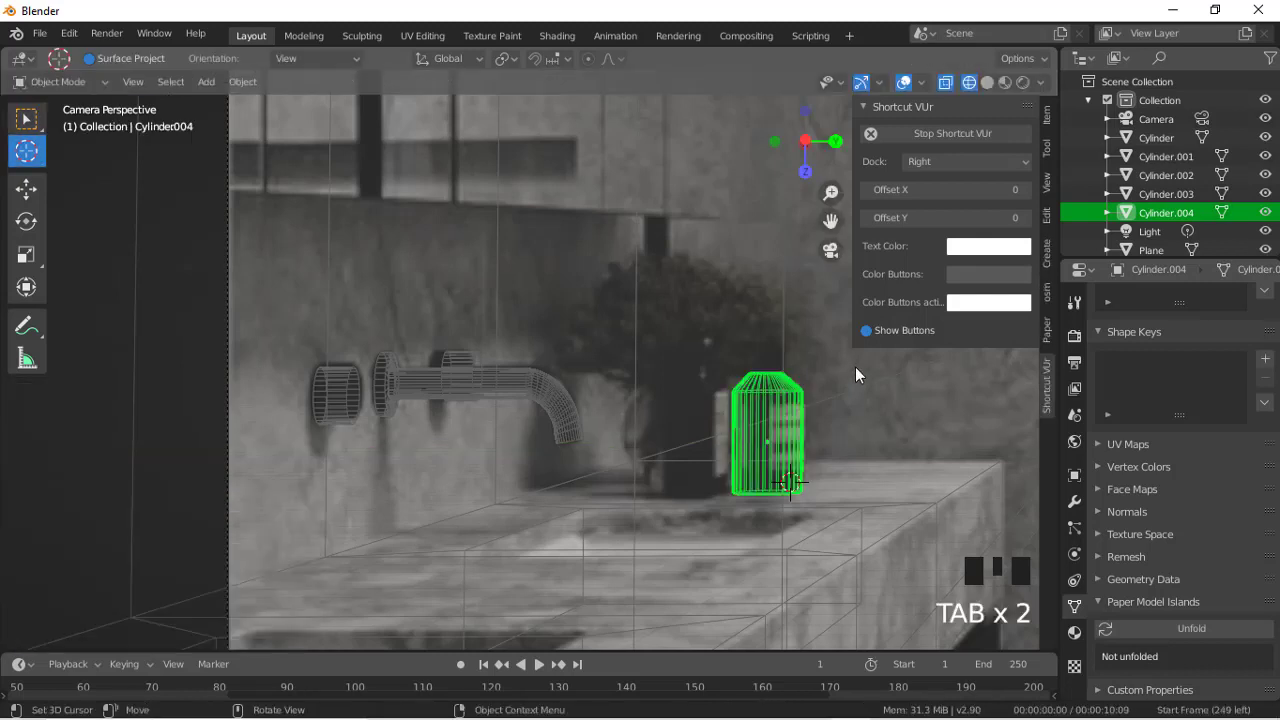
{"action": "key", "text": "g"}
{"action": "key", "text": "y"}
{"action": "left_click", "coordinate": [856, 367]}
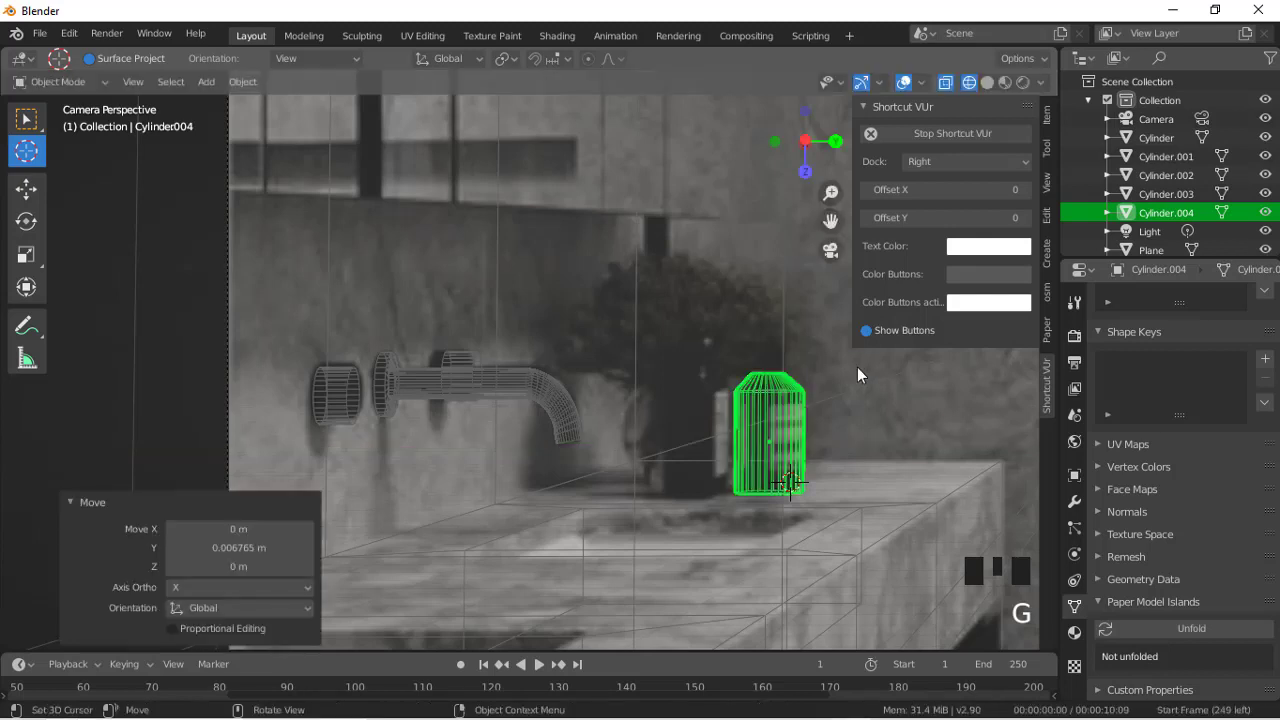
{"action": "key", "text": "Tab"}
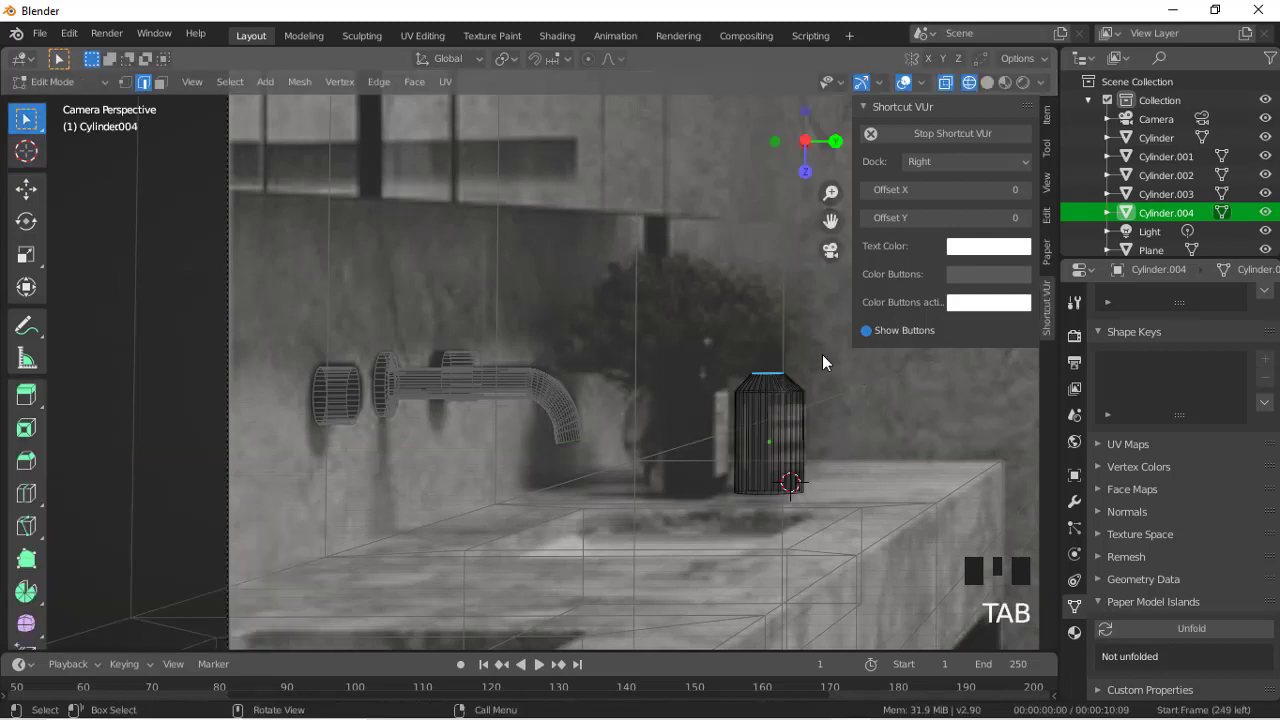
Step: Try to extrude the bottle's top face upward as a neck
{"action": "key", "text": "e"}
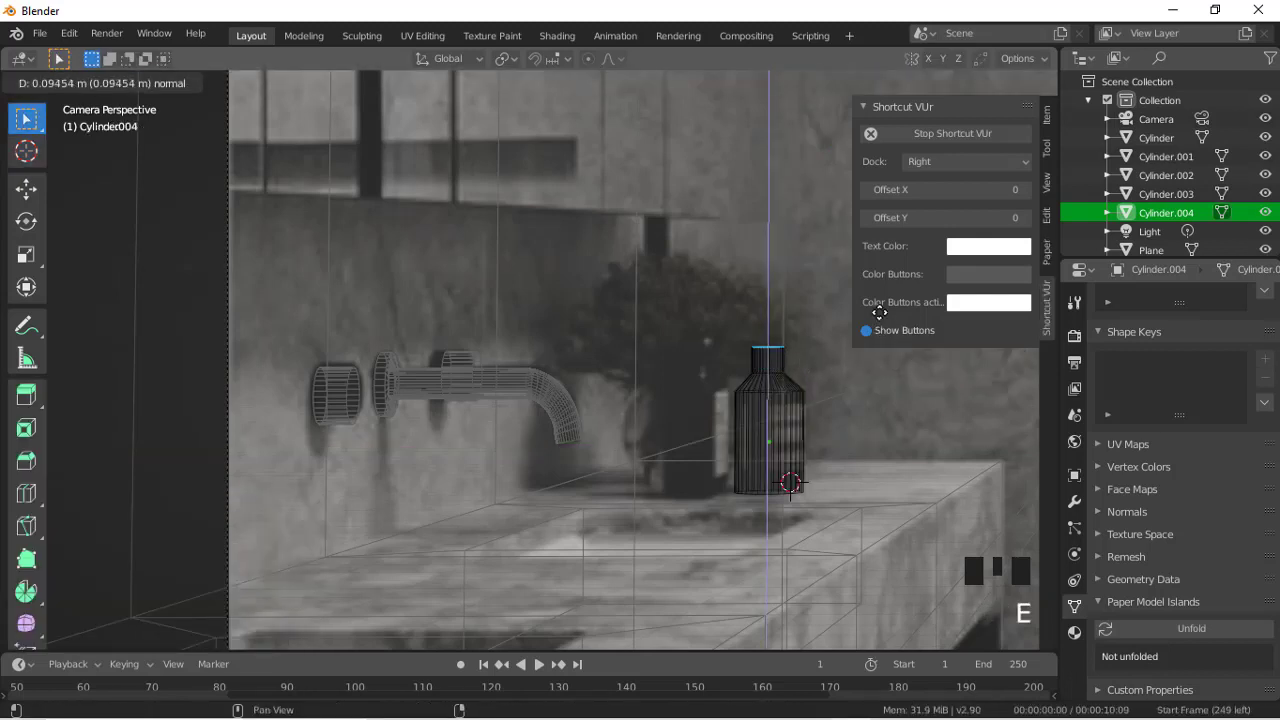
{"action": "left_click", "coordinate": [878, 341]}
{"action": "key", "text": "ctrl+z"}
Step: Scale the bottle's top face to 0.855 and extrude it about 0.118 m upward as the neck
{"action": "key", "text": "s"}
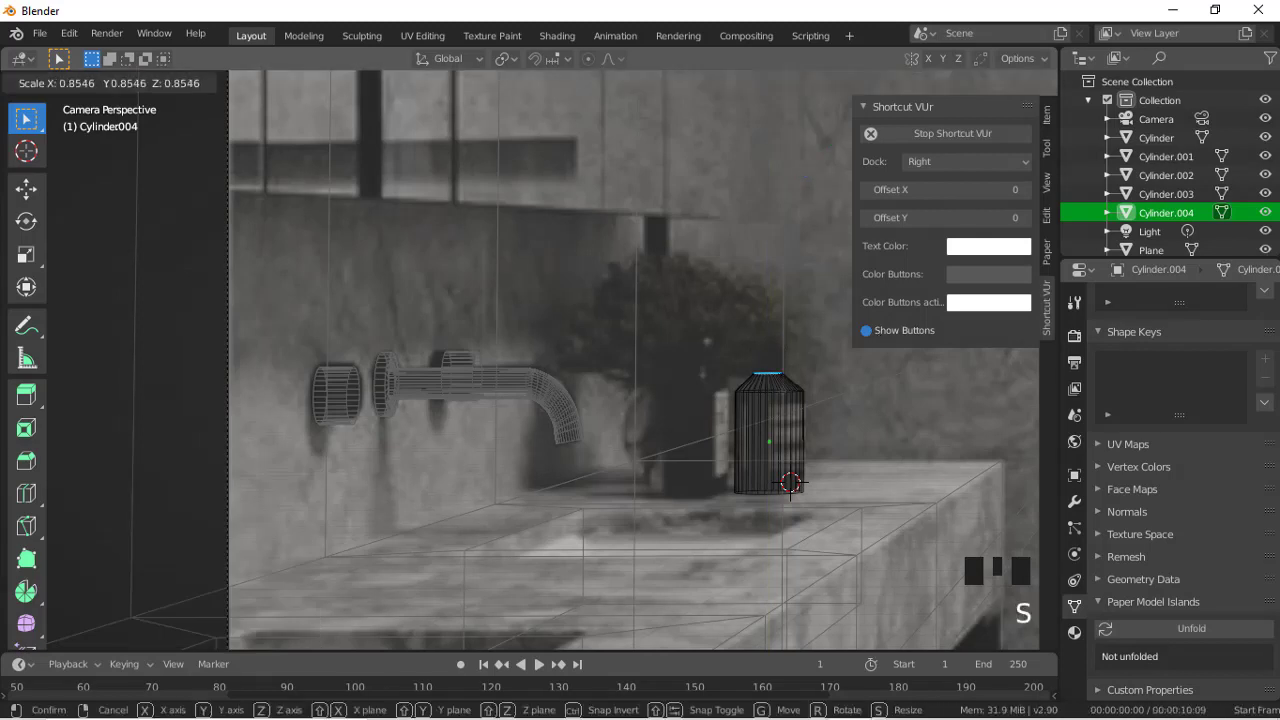
{"action": "left_click", "coordinate": [838, 363]}
{"action": "key", "text": "e"}
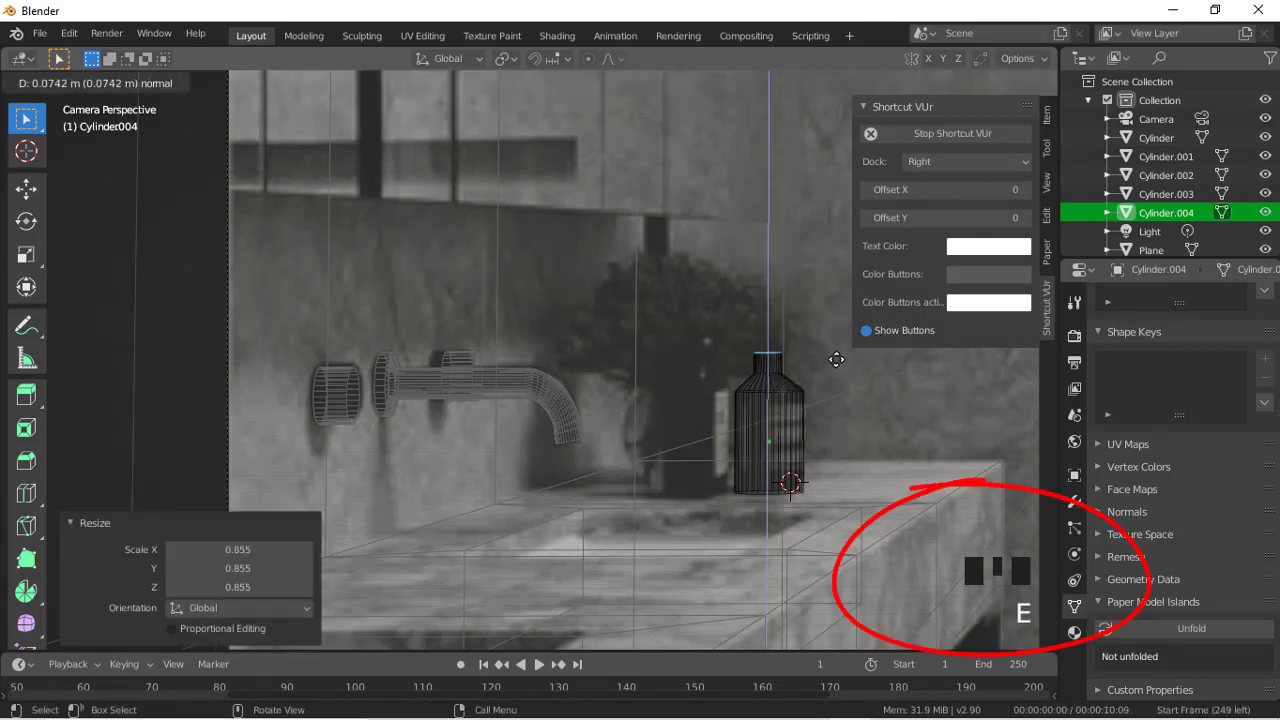
{"action": "left_click", "coordinate": [836, 341]}
Step: Inset the neck's top face by about 0.1415 m and scale the inner face to 0.737
{"action": "key", "text": "i"}
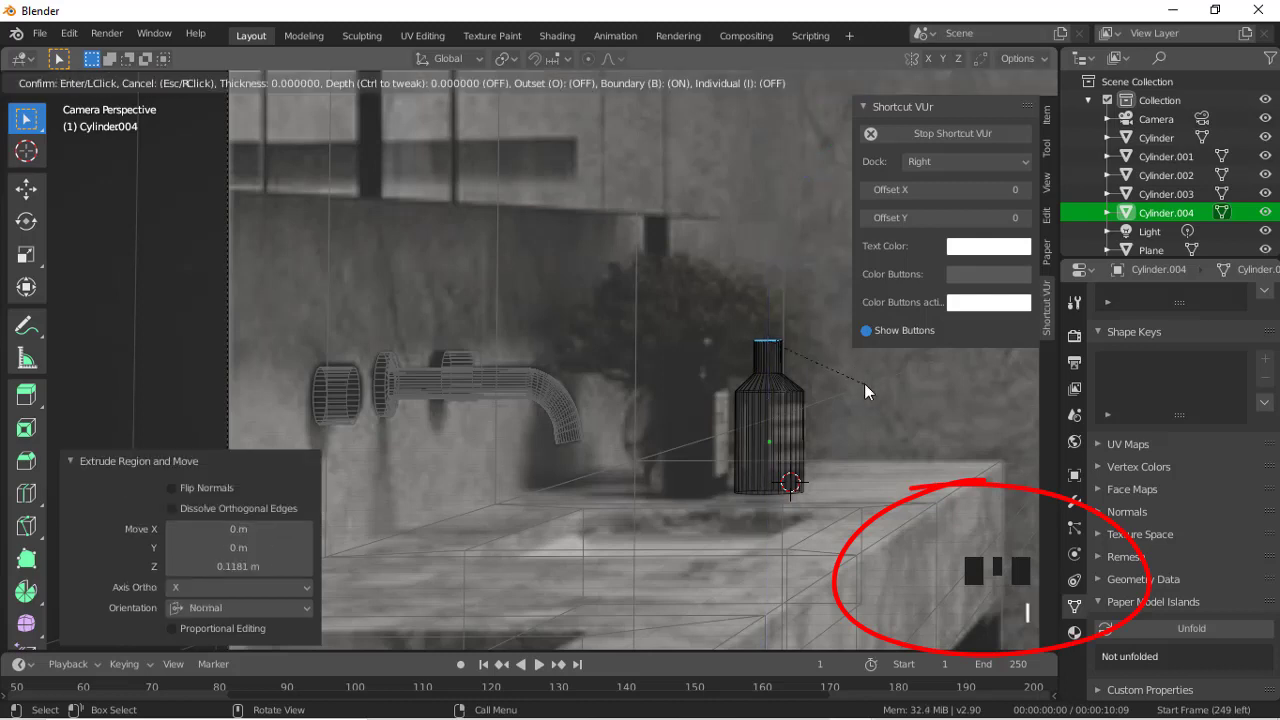
{"action": "left_click", "coordinate": [860, 380]}
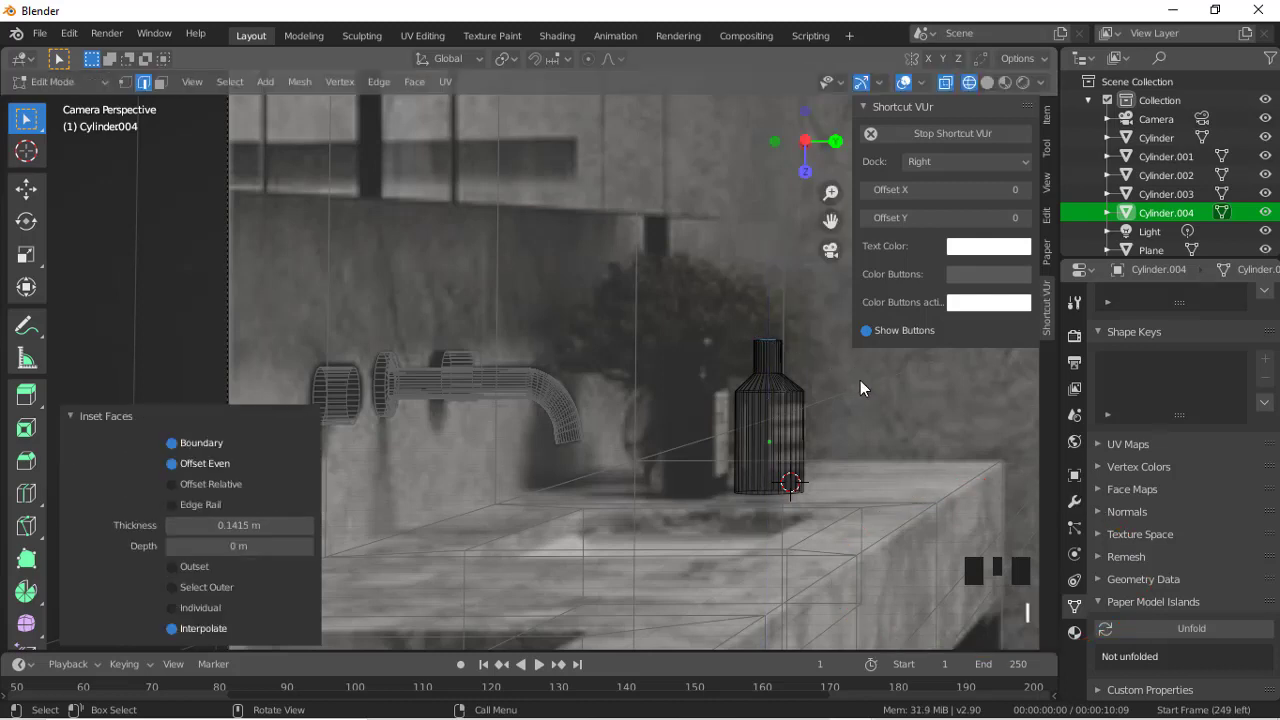
{"action": "key", "text": "e"}
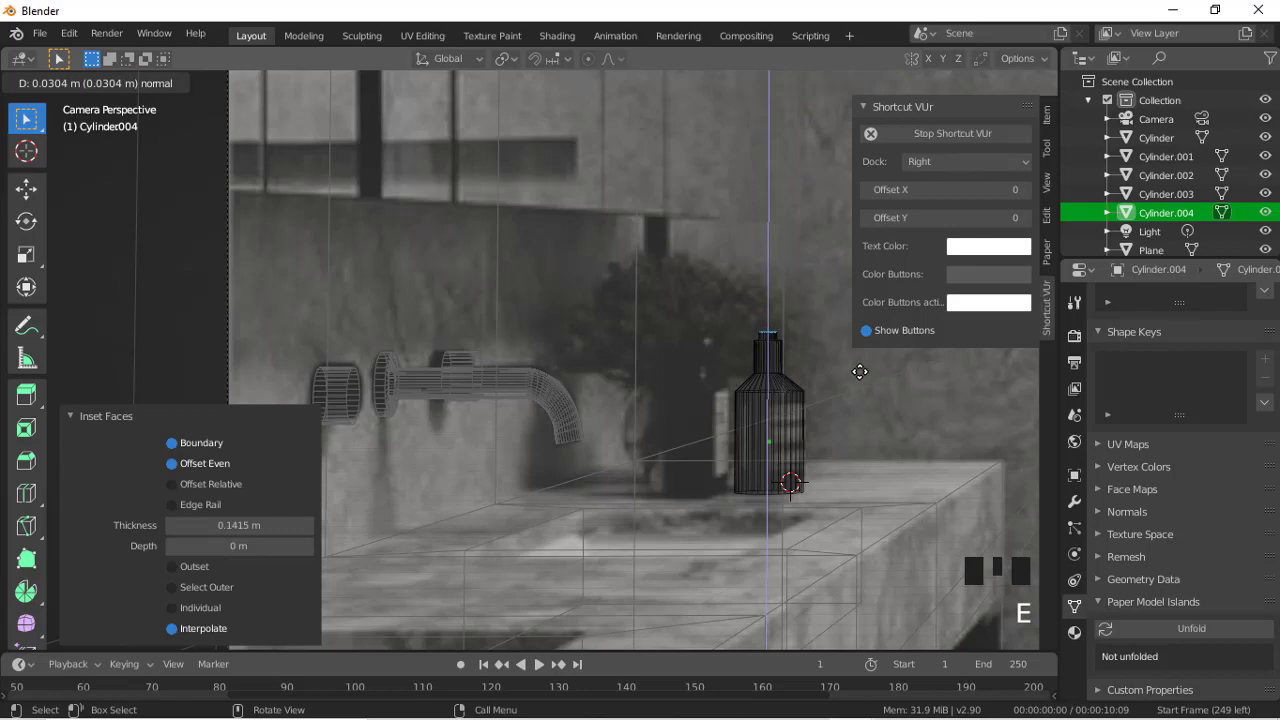
{"action": "key", "text": "ctrl+z"}
{"action": "key", "text": "s"}
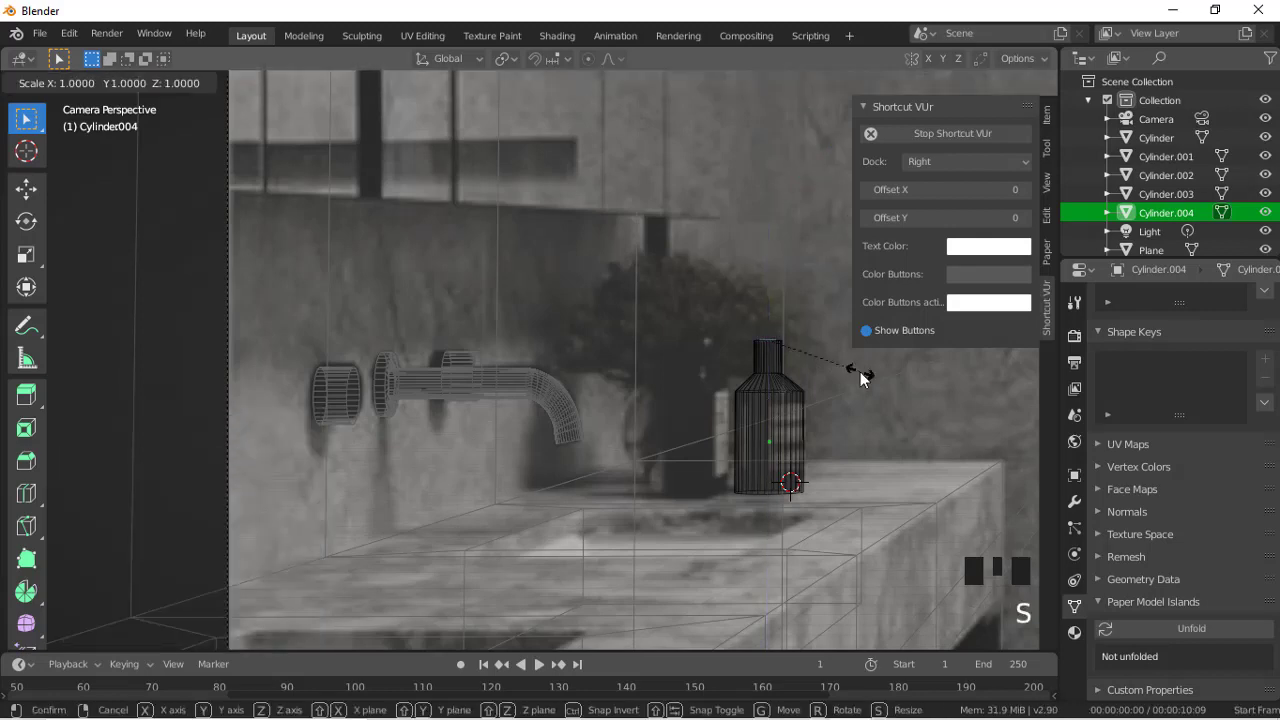
{"action": "left_click", "coordinate": [836, 365]}
Step: Extrude the neck's inner top face about 0.0445 m upward to form the narrow pump head
{"action": "scroll", "coordinate": [835, 364], "scroll_direction": "down", "scroll_amount": 6}
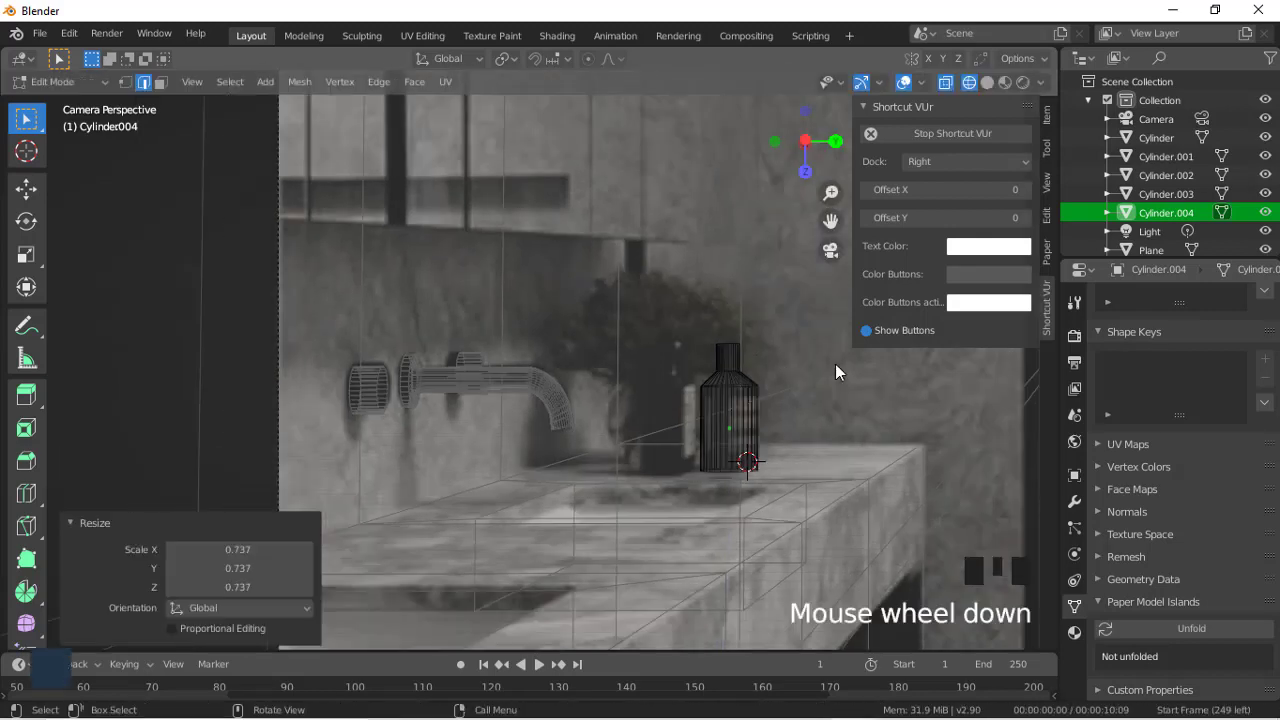
{"action": "scroll", "coordinate": [715, 472], "scroll_direction": "up", "scroll_amount": 2}
{"action": "scroll", "coordinate": [715, 472], "scroll_direction": "up", "scroll_amount": 6}
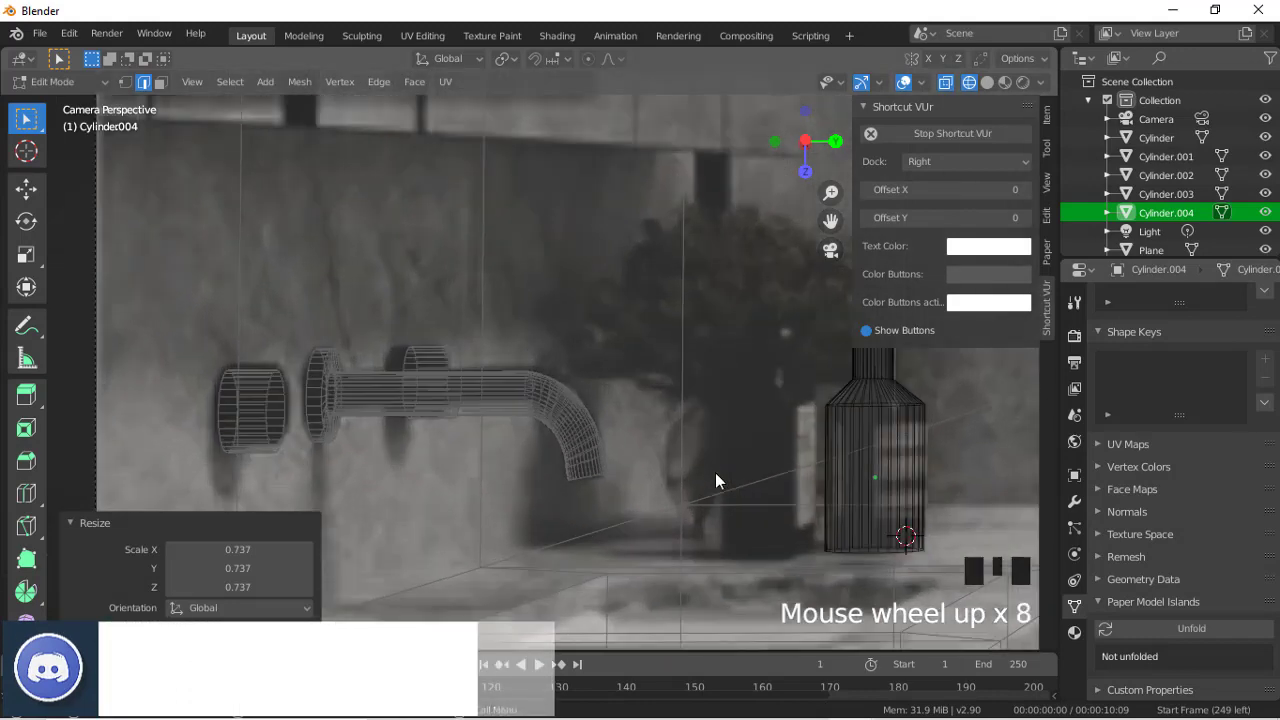
{"action": "scroll", "coordinate": [795, 484], "scroll_direction": "down", "scroll_amount": 3}
{"action": "key", "text": "e"}
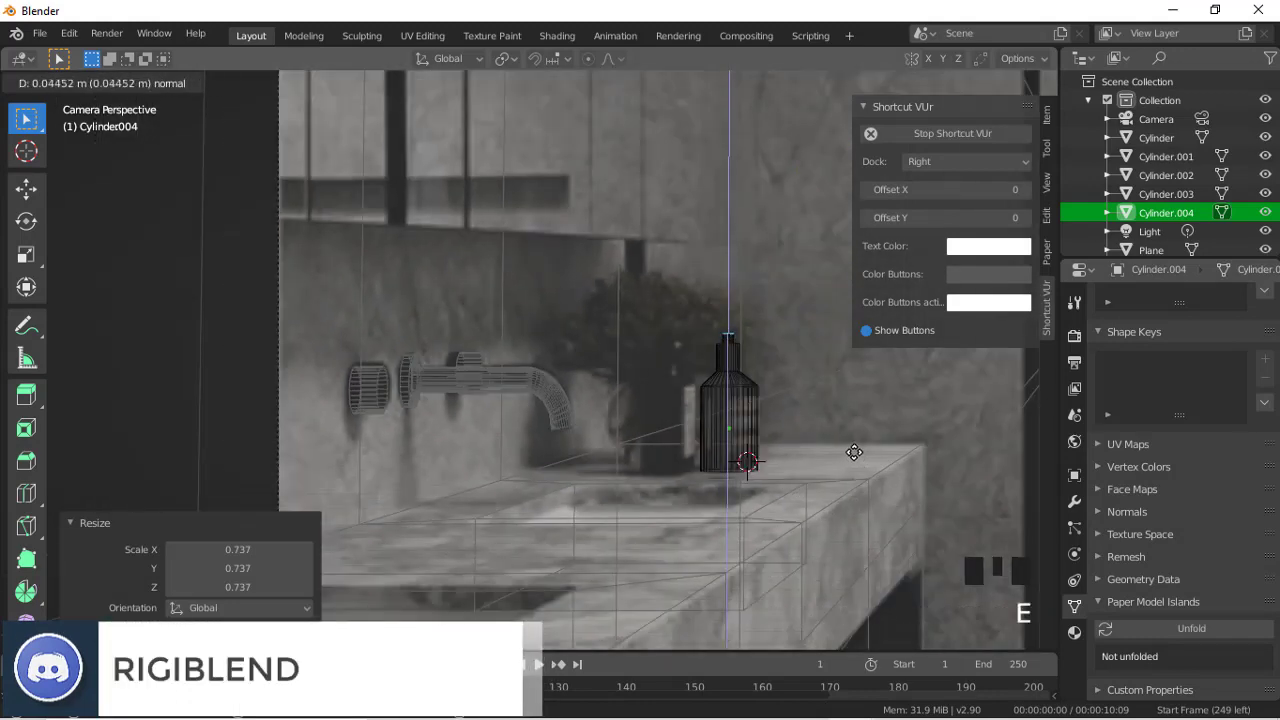
{"action": "left_click", "coordinate": [854, 452]}
Step: Isolate the bottle in local view, outside the camera perspective
{"action": "scroll", "coordinate": [772, 474], "scroll_direction": "up", "scroll_amount": 3}
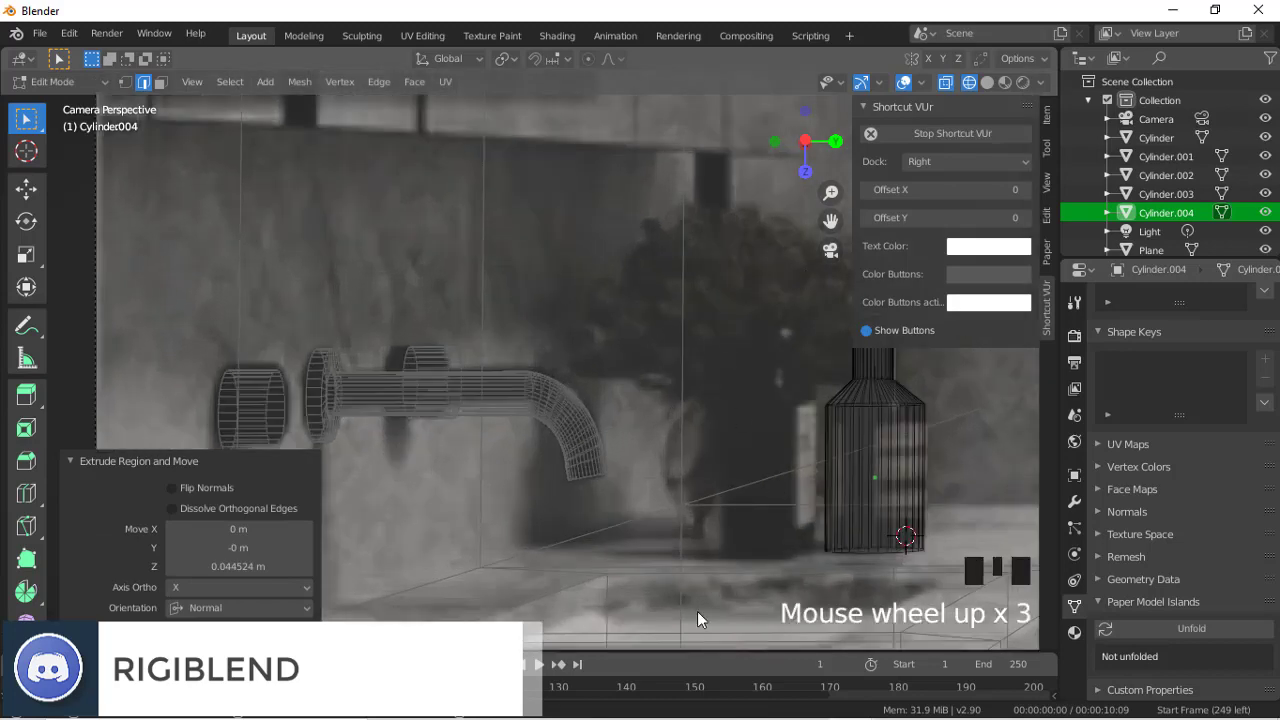
{"action": "scroll", "coordinate": [793, 468], "scroll_direction": "down", "scroll_amount": 8}
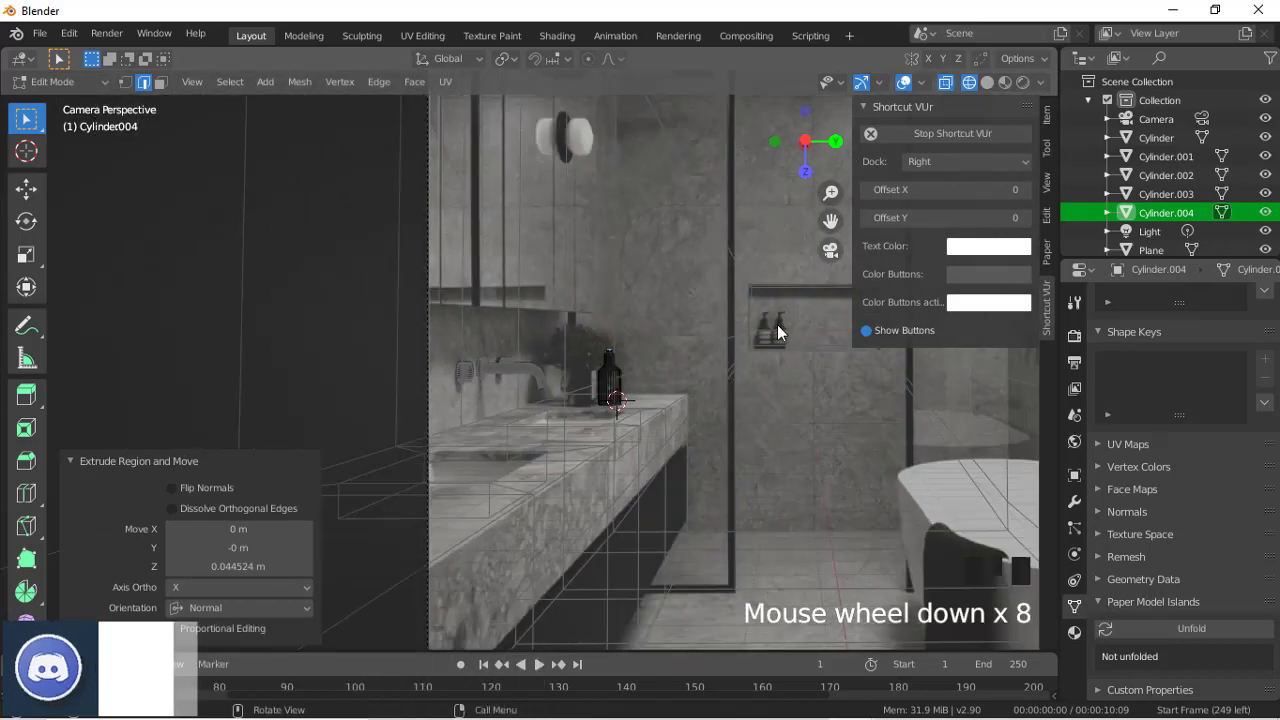
{"action": "scroll", "coordinate": [704, 494], "scroll_direction": "up", "scroll_amount": 8}
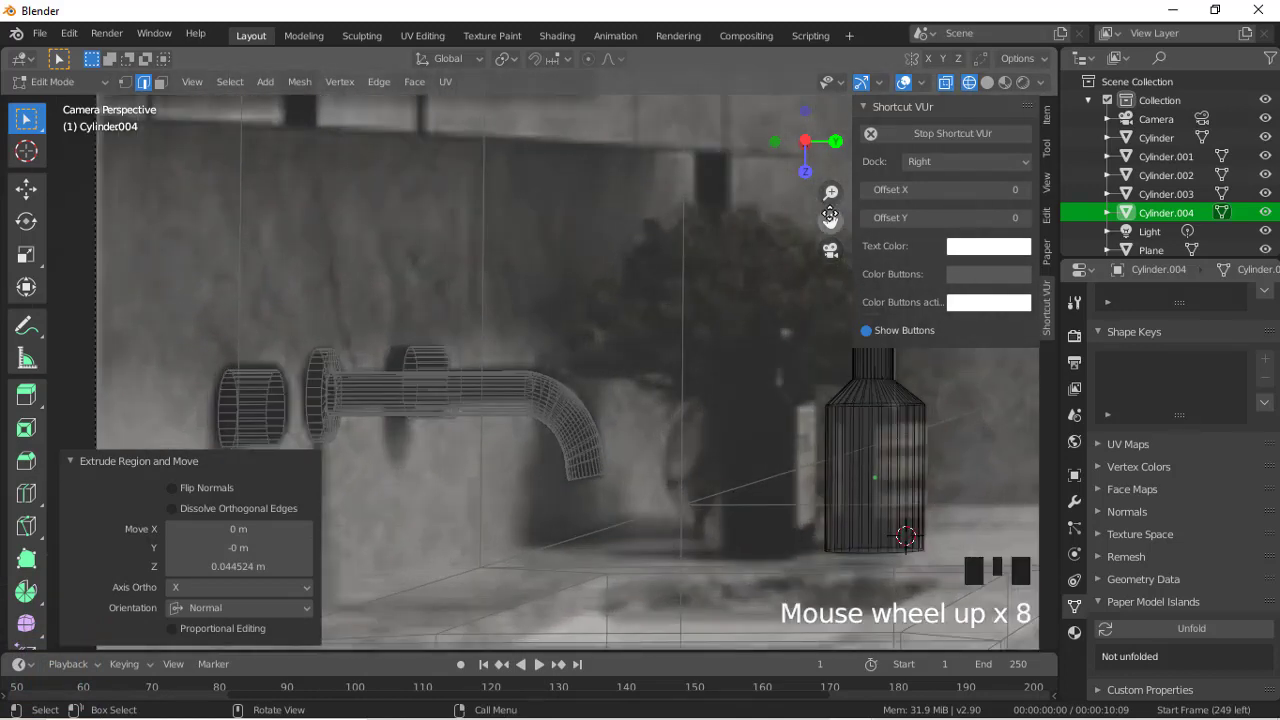
{"action": "left_click_drag", "start_coordinate": [830, 217], "coordinate": [649, 311]}
{"action": "scroll", "coordinate": [649, 311], "scroll_direction": "up", "scroll_amount": 9}
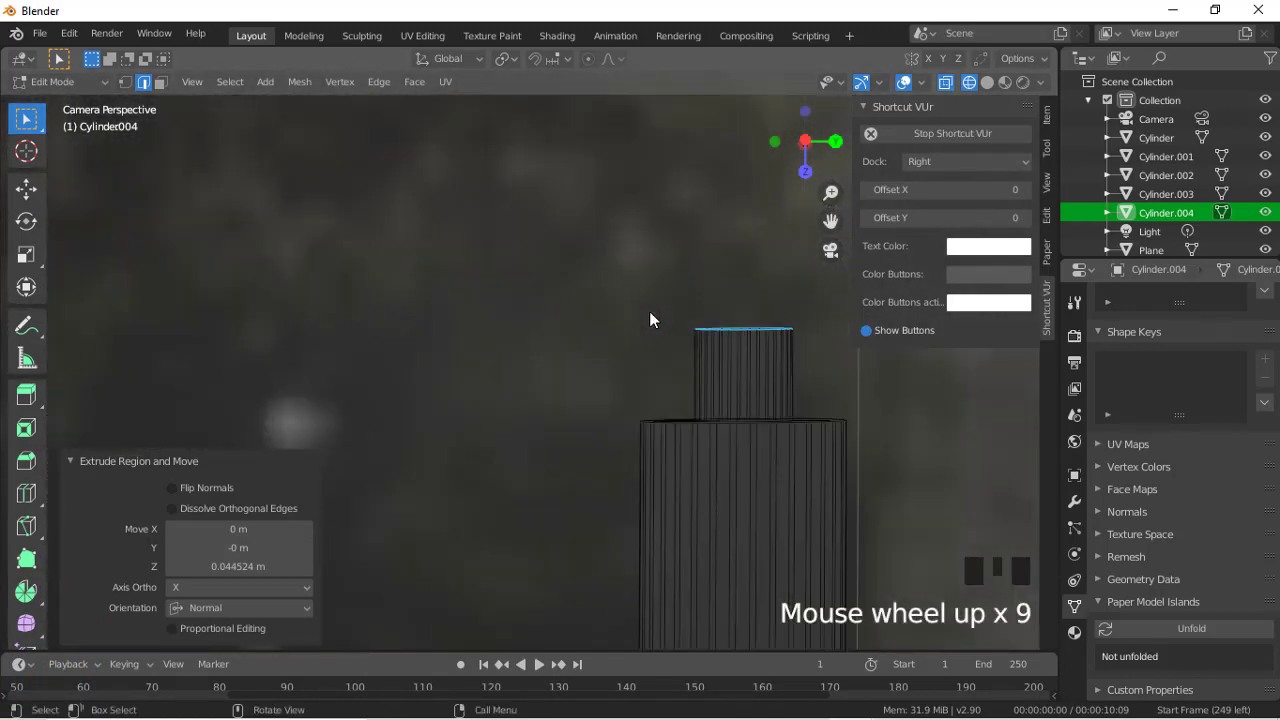
{"action": "left_click_drag", "start_coordinate": [815, 142], "coordinate": [688, 328]}
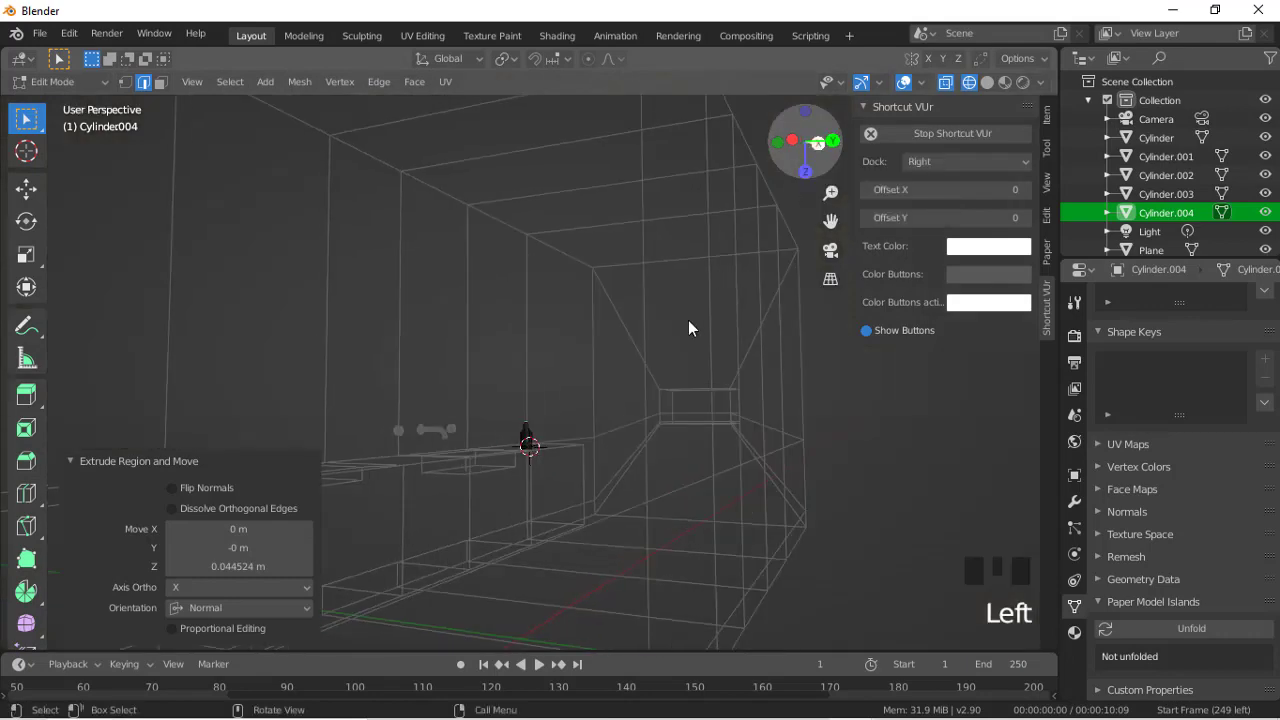
{"action": "scroll", "coordinate": [671, 354], "scroll_direction": "up", "scroll_amount": 15}
{"action": "left_click", "coordinate": [830, 240]}
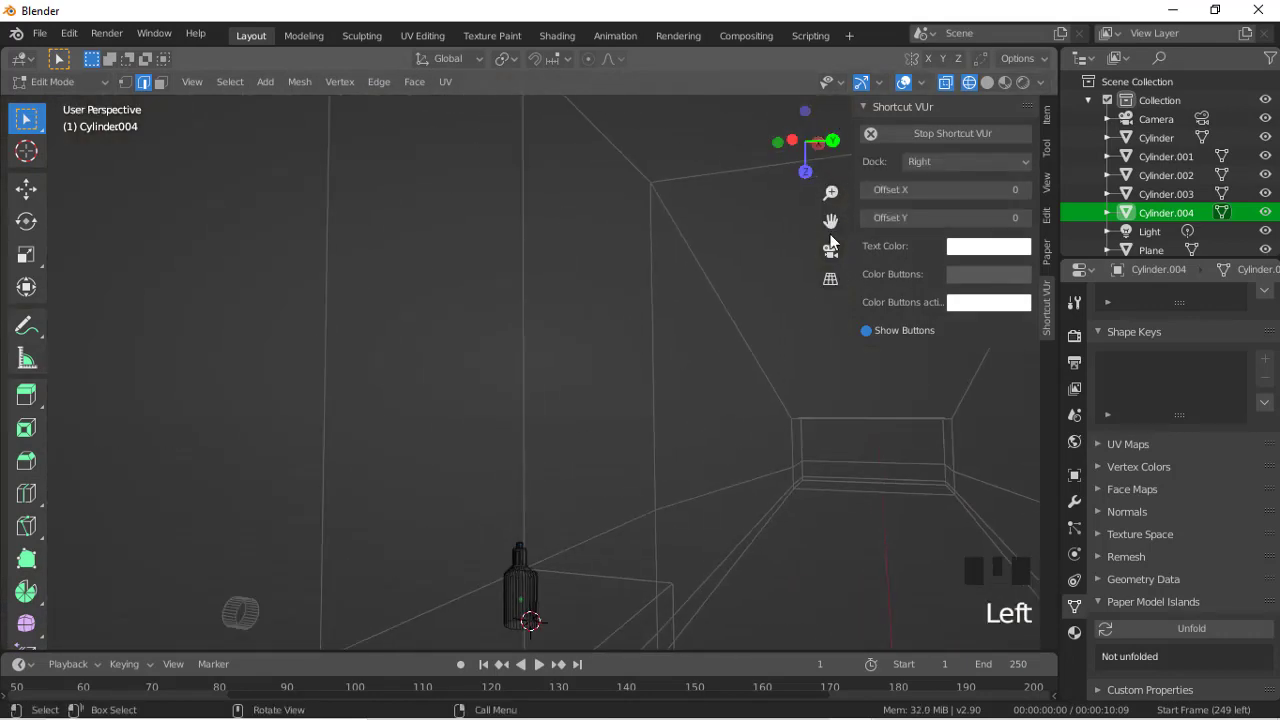
{"action": "left_click_drag", "start_coordinate": [830, 222], "coordinate": [867, 92]}
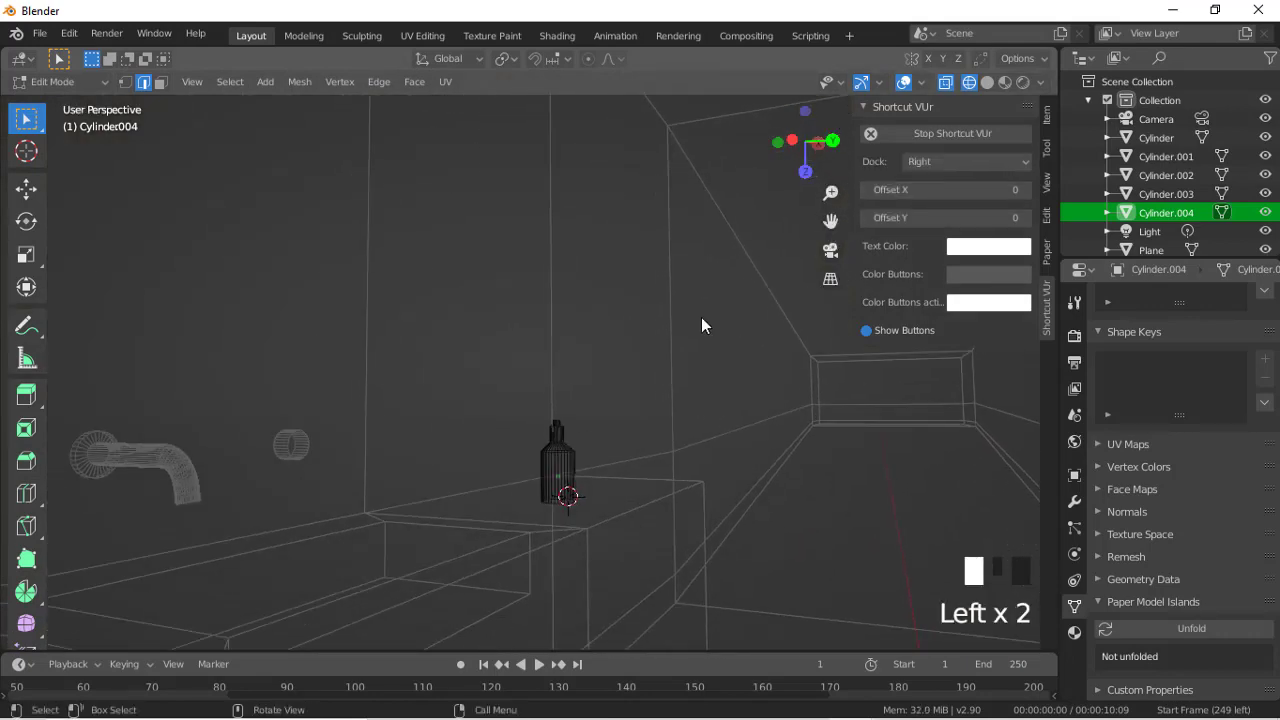
{"action": "left_click", "coordinate": [529, 481]}
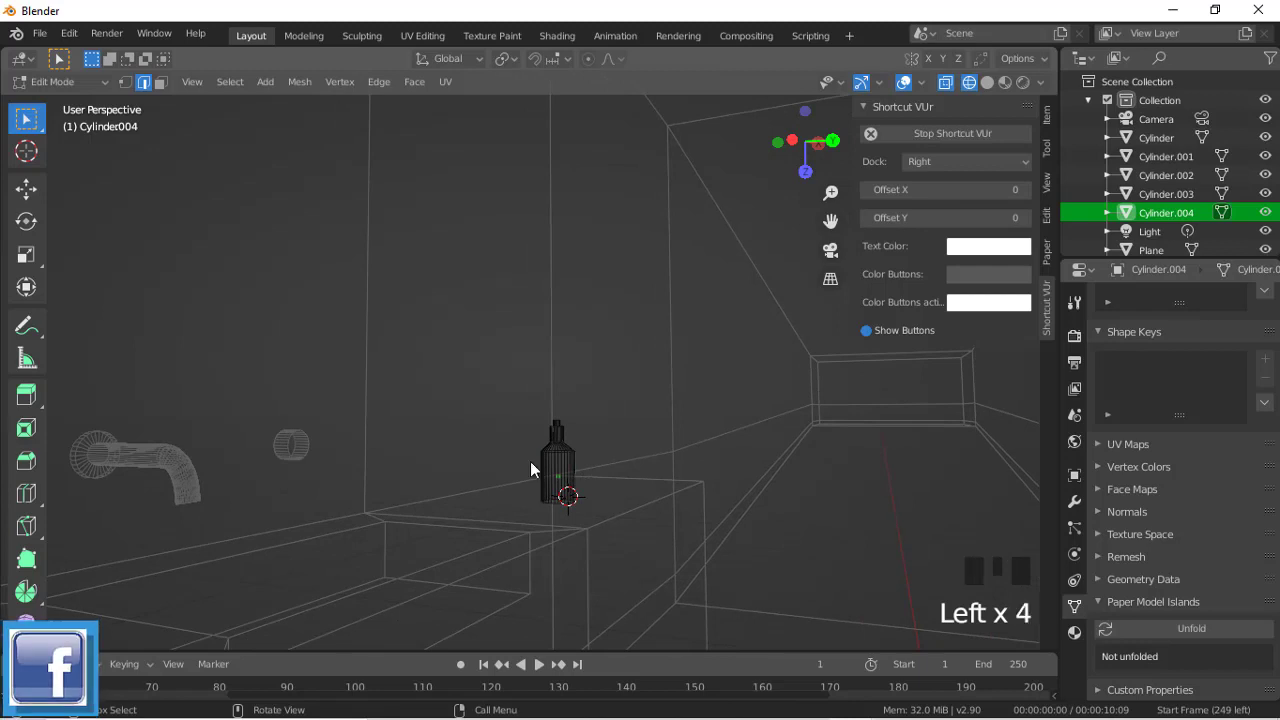
{"action": "key", "text": "slash"}
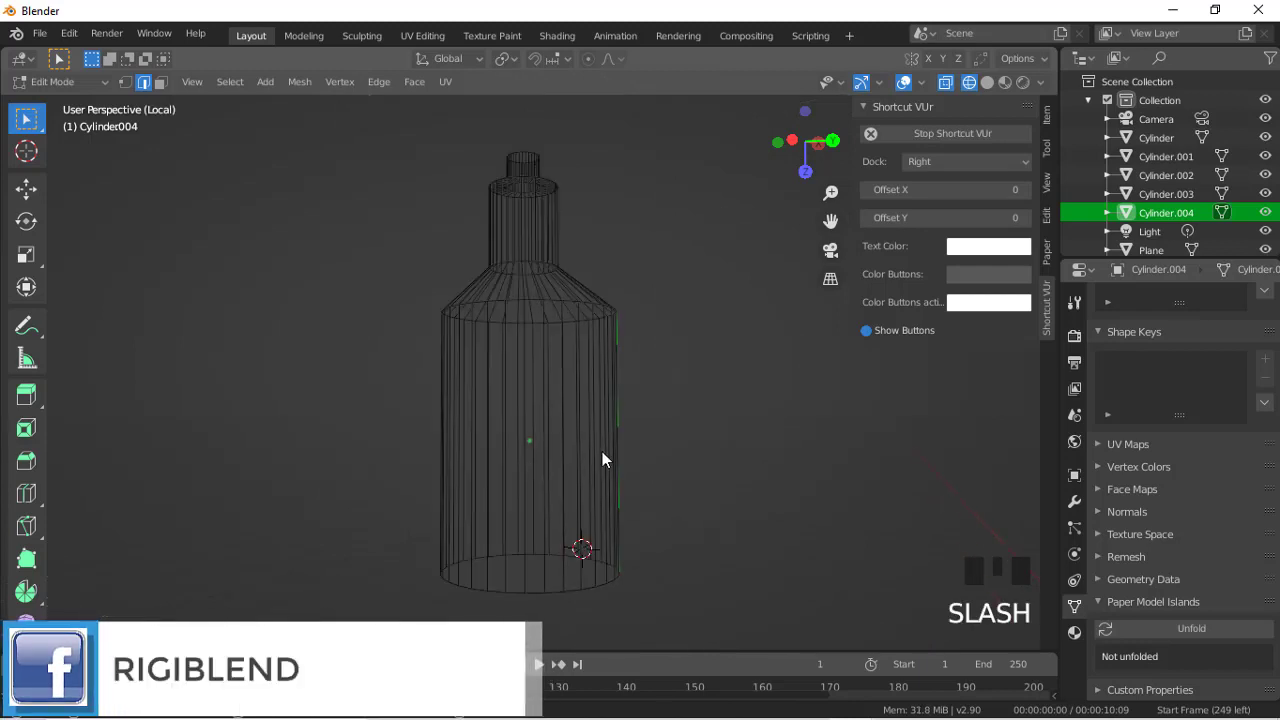
Step: Add a horizontal loop cut around the narrow pump head, slid toward its upper end
{"action": "mouse_move", "coordinate": [780, 130]}
{"action": "left_mouse_down"}
{"action": "mouse_move", "coordinate": [826, 132]}
{"action": "mouse_move", "coordinate": [750, 122]}
{"action": "mouse_move", "coordinate": [798, 75]}
{"action": "mouse_move", "coordinate": [790, 150]}
{"action": "left_mouse_up"}
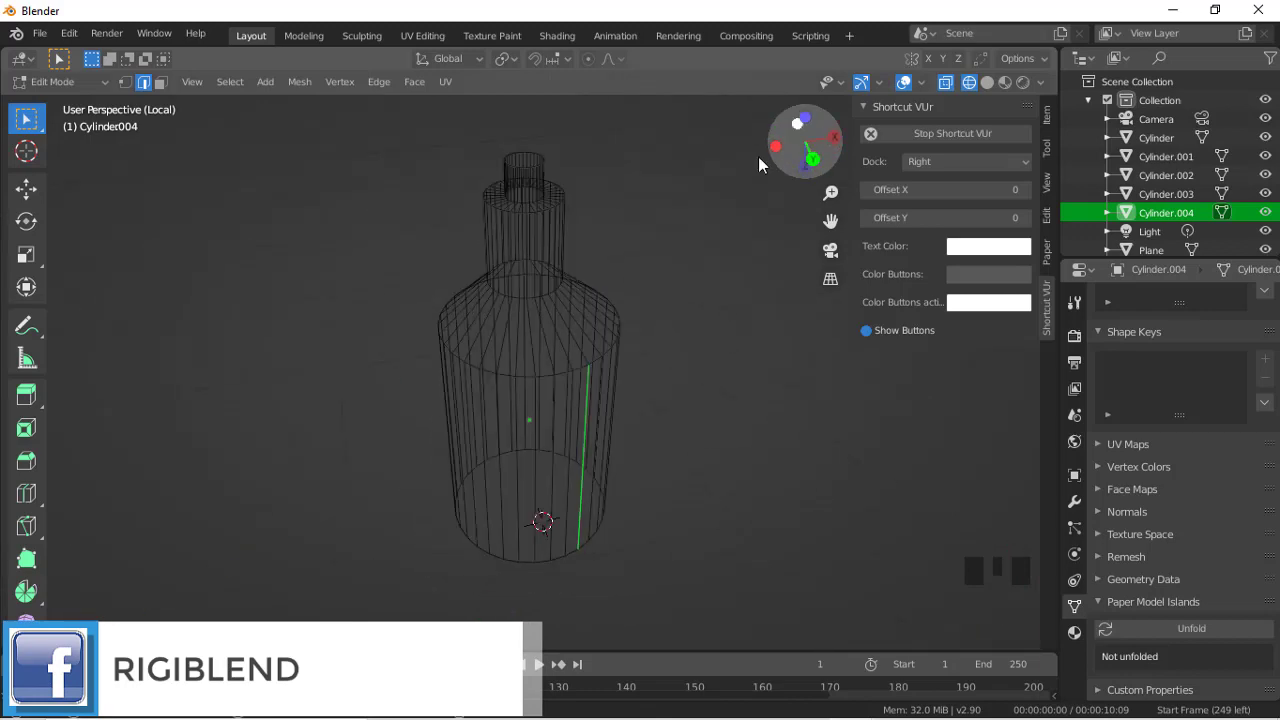
{"action": "scroll", "coordinate": [603, 380], "scroll_direction": "up", "scroll_amount": 8}
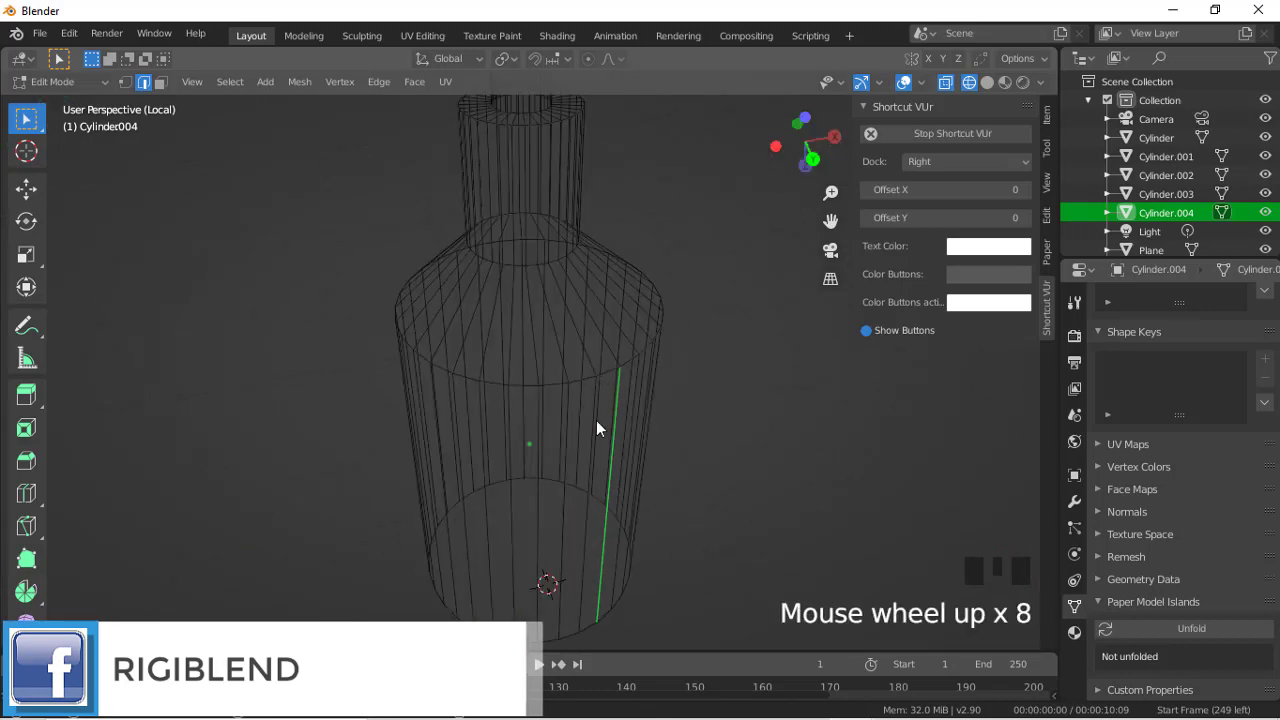
{"action": "key", "text": "period"}
{"action": "key", "text": "period"}
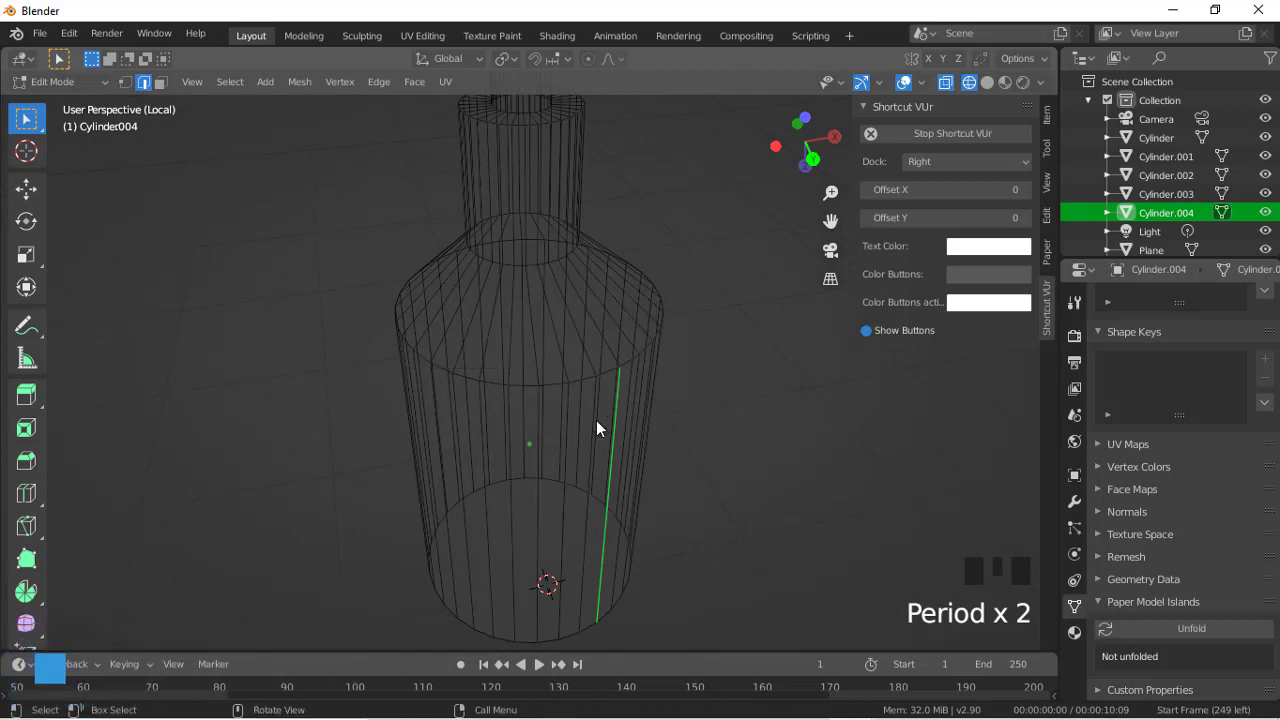
{"action": "left_click_drag", "start_coordinate": [799, 126], "coordinate": [835, 62]}
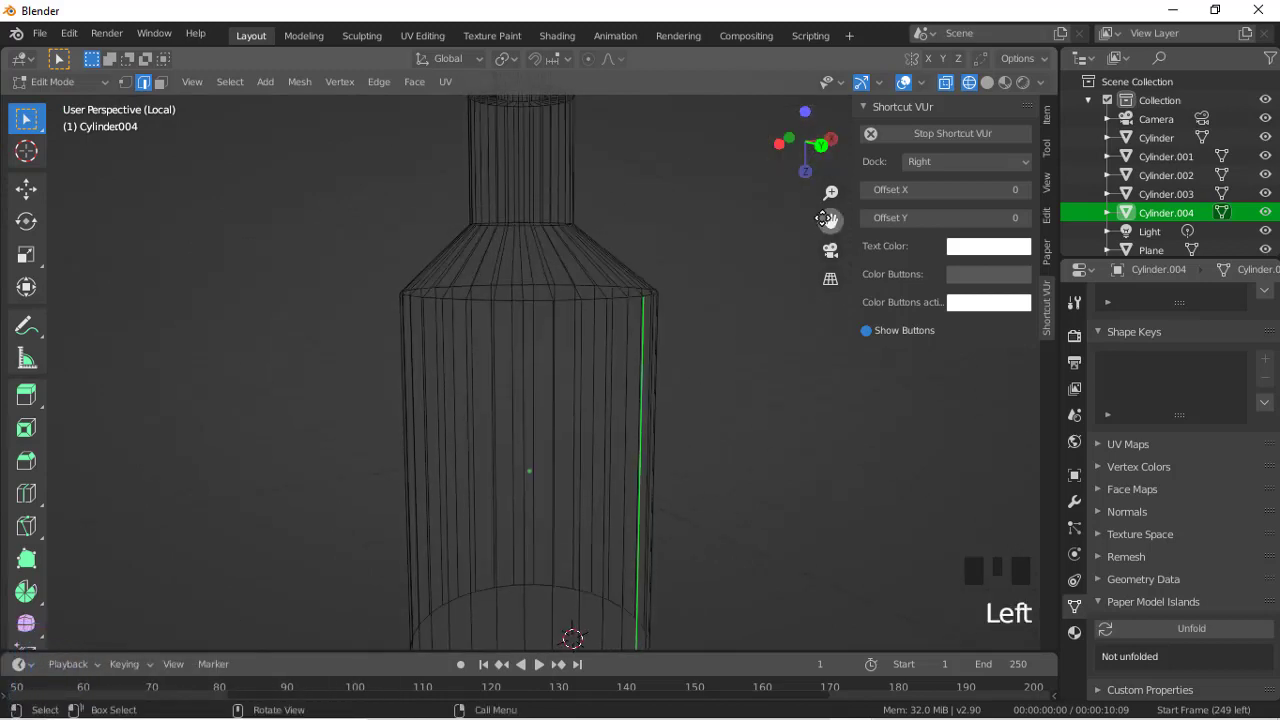
{"action": "left_click_drag", "start_coordinate": [831, 221], "coordinate": [805, 472]}
{"action": "scroll", "coordinate": [653, 308], "scroll_direction": "up", "scroll_amount": 5}
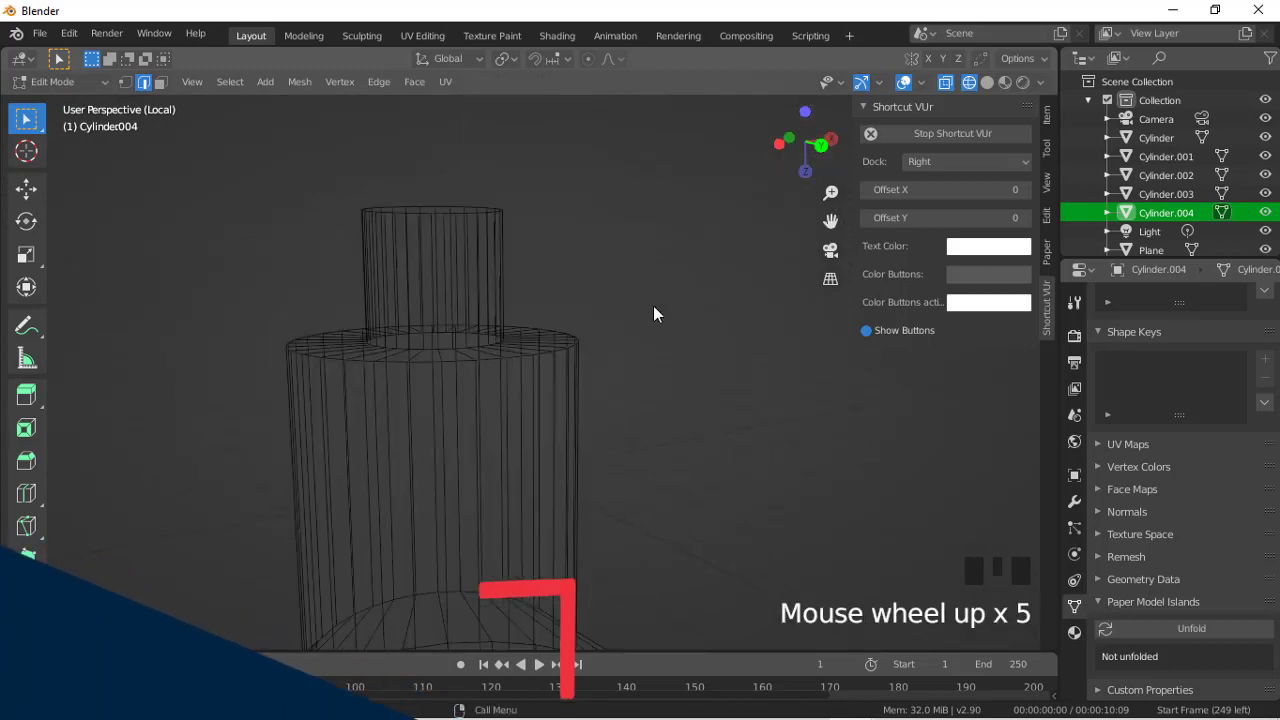
{"action": "key", "text": "ctrl+r"}
{"action": "left_click", "coordinate": [478, 223]}
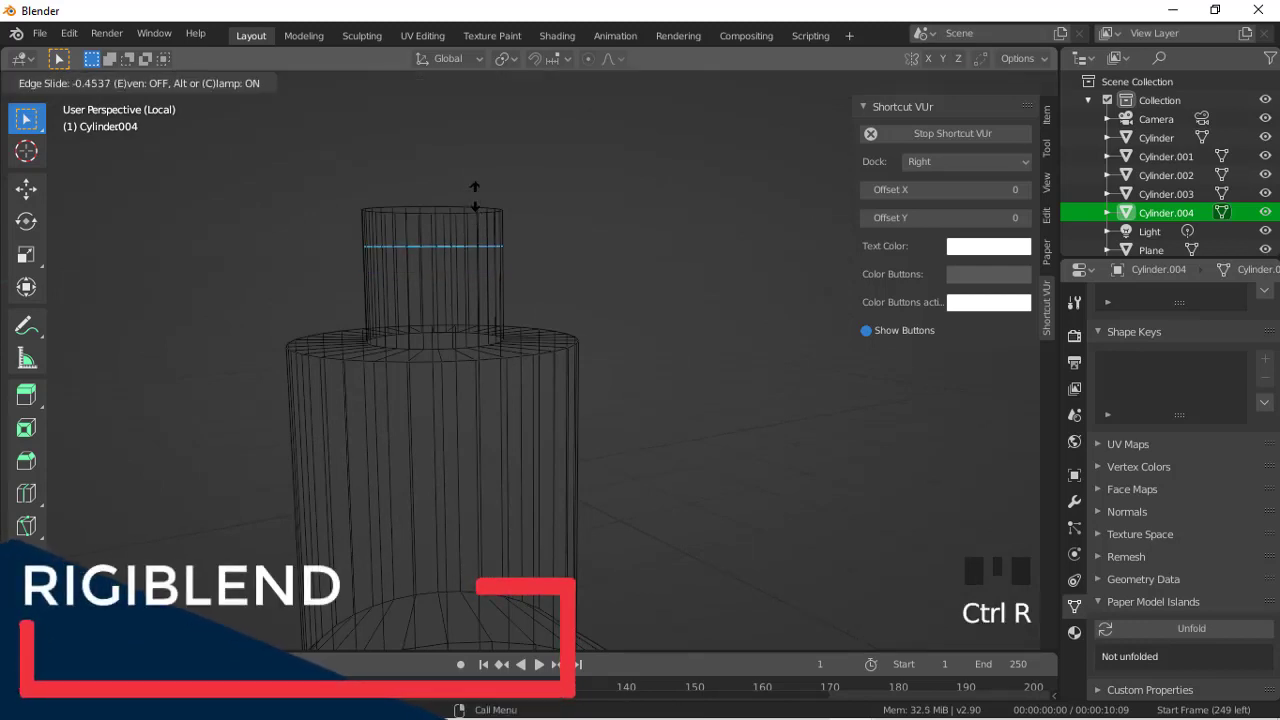
{"action": "left_click", "coordinate": [478, 200]}
Step: Select adjoining side faces in the pump head's upper band and extrude them about 0.0616 m outward as a spout, using solid shading
{"action": "left_click", "coordinate": [161, 97]}
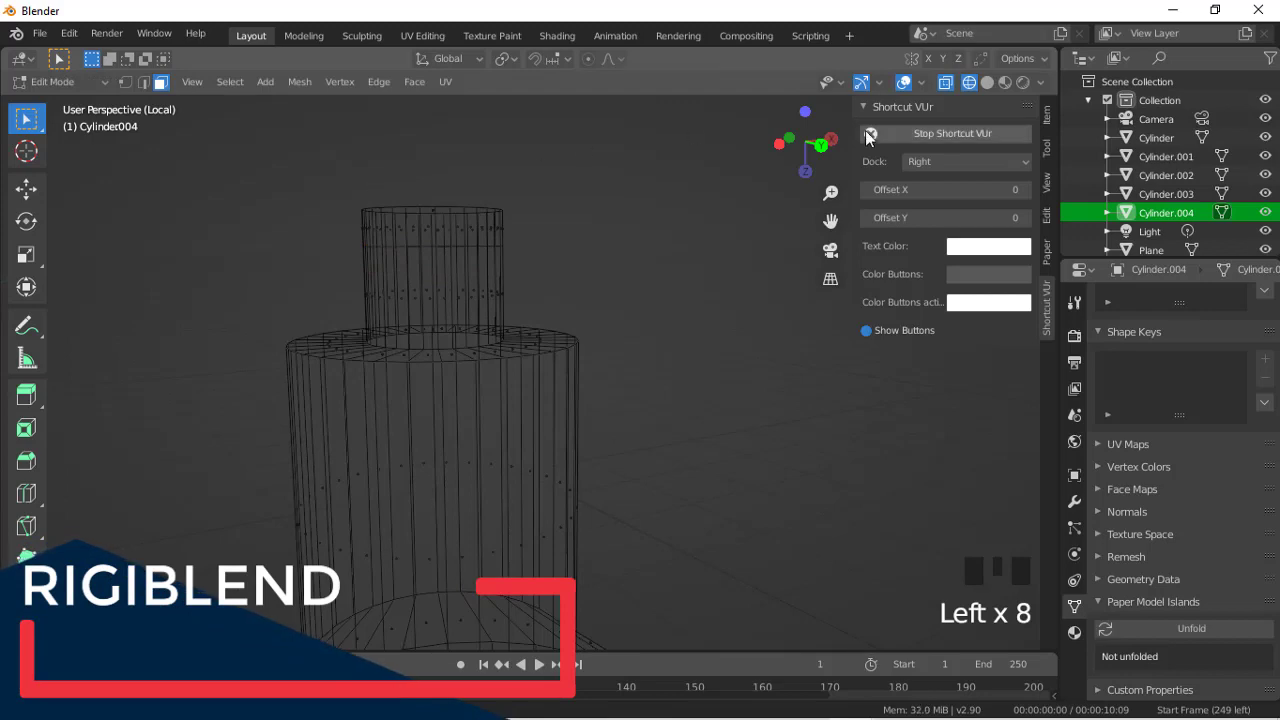
{"action": "left_click_drag", "start_coordinate": [805, 142], "coordinate": [850, 145]}
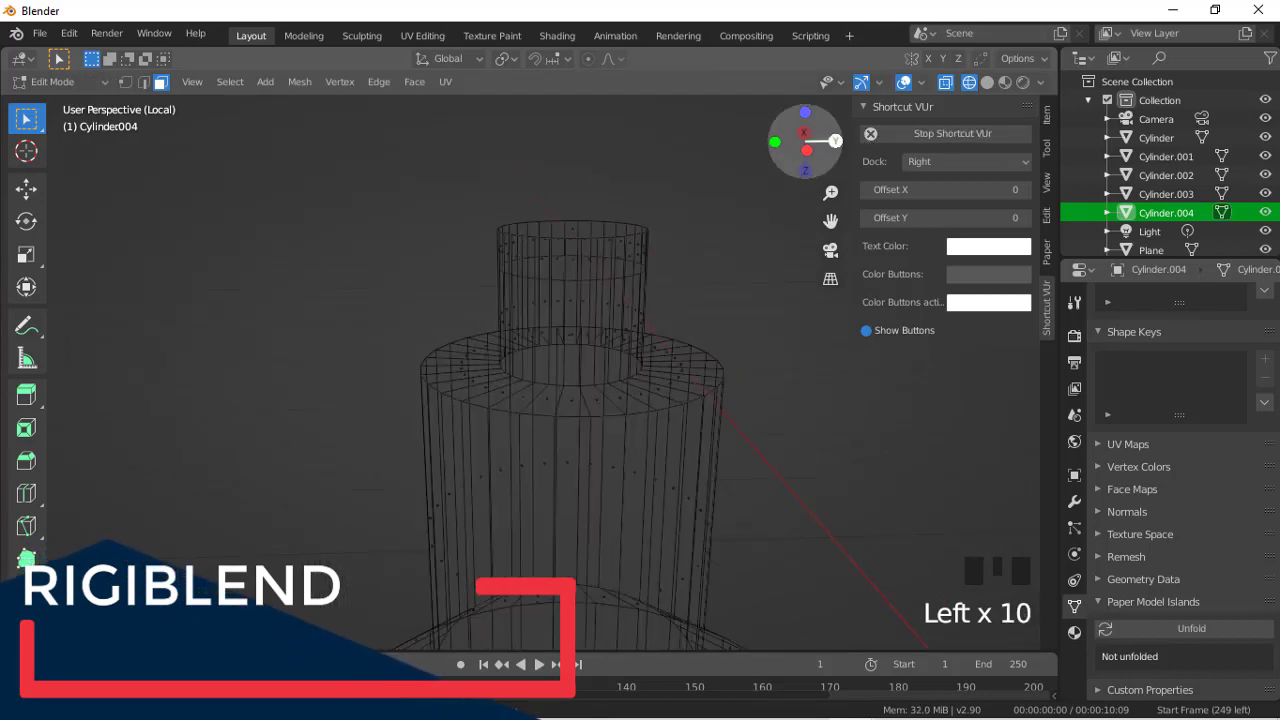
{"action": "left_click_drag", "start_coordinate": [574, 195], "coordinate": [664, 318]}
{"action": "left_click_drag", "start_coordinate": [583, 222], "coordinate": [698, 302]}
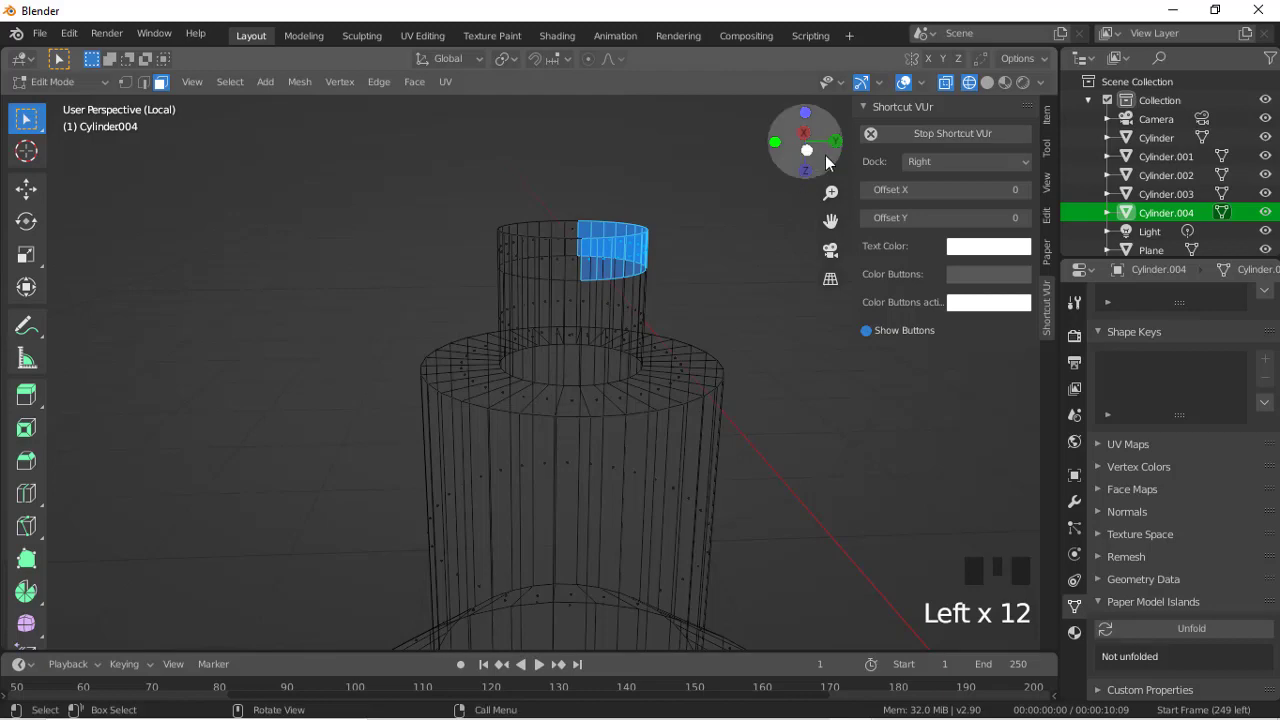
{"action": "left_click_drag", "start_coordinate": [825, 155], "coordinate": [776, 146]}
{"action": "left_click", "coordinate": [474, 269]}
{"action": "left_click", "coordinate": [474, 276], "text": "ctrl"}
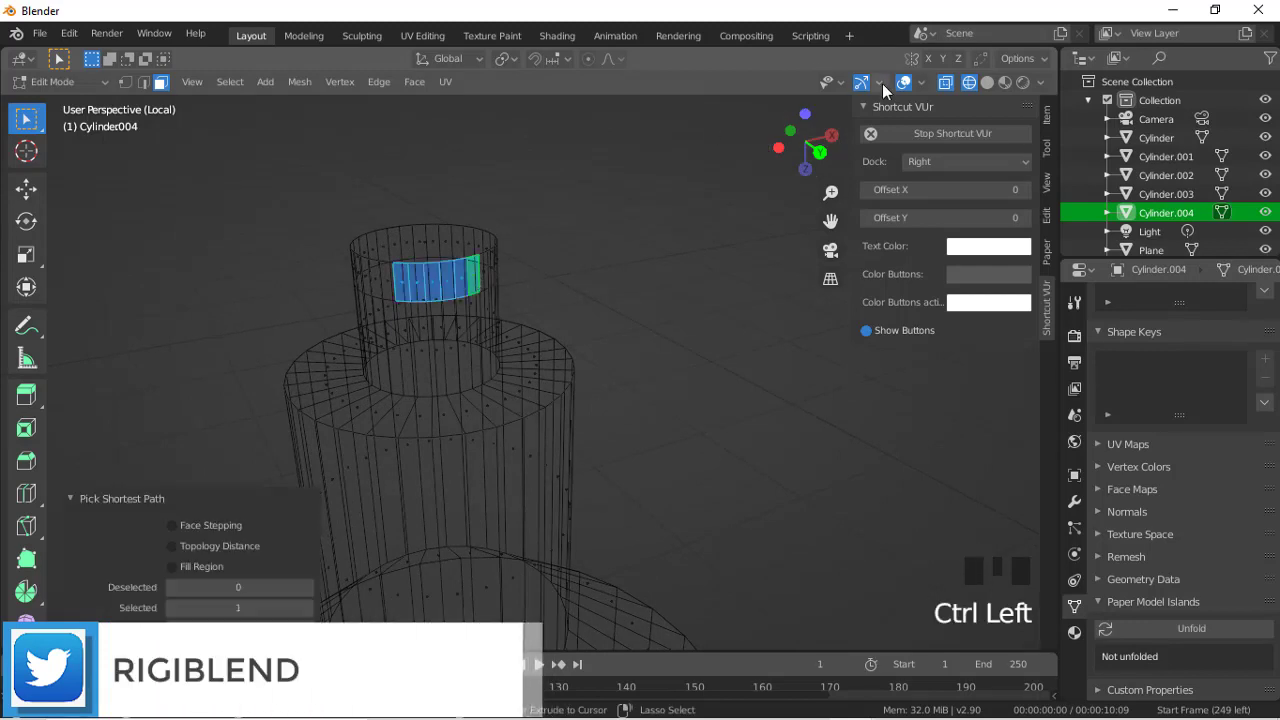
{"action": "left_click", "coordinate": [987, 84]}
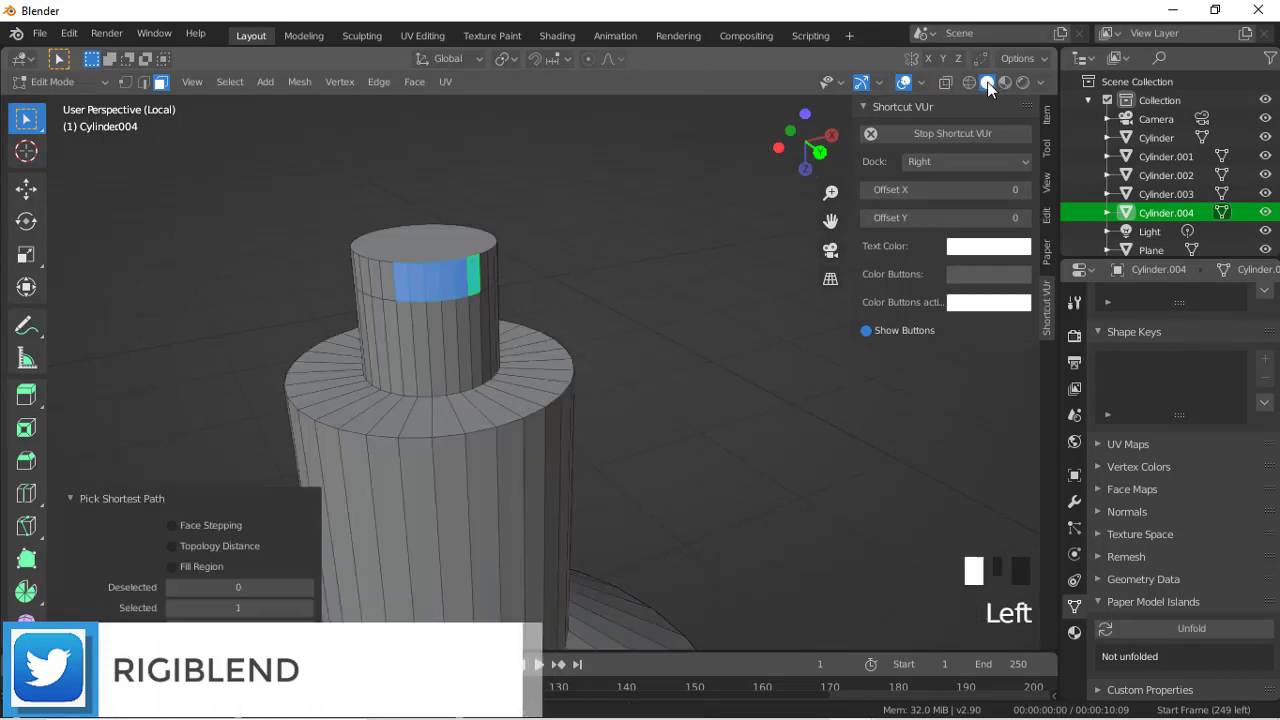
{"action": "left_click", "coordinate": [741, 360]}
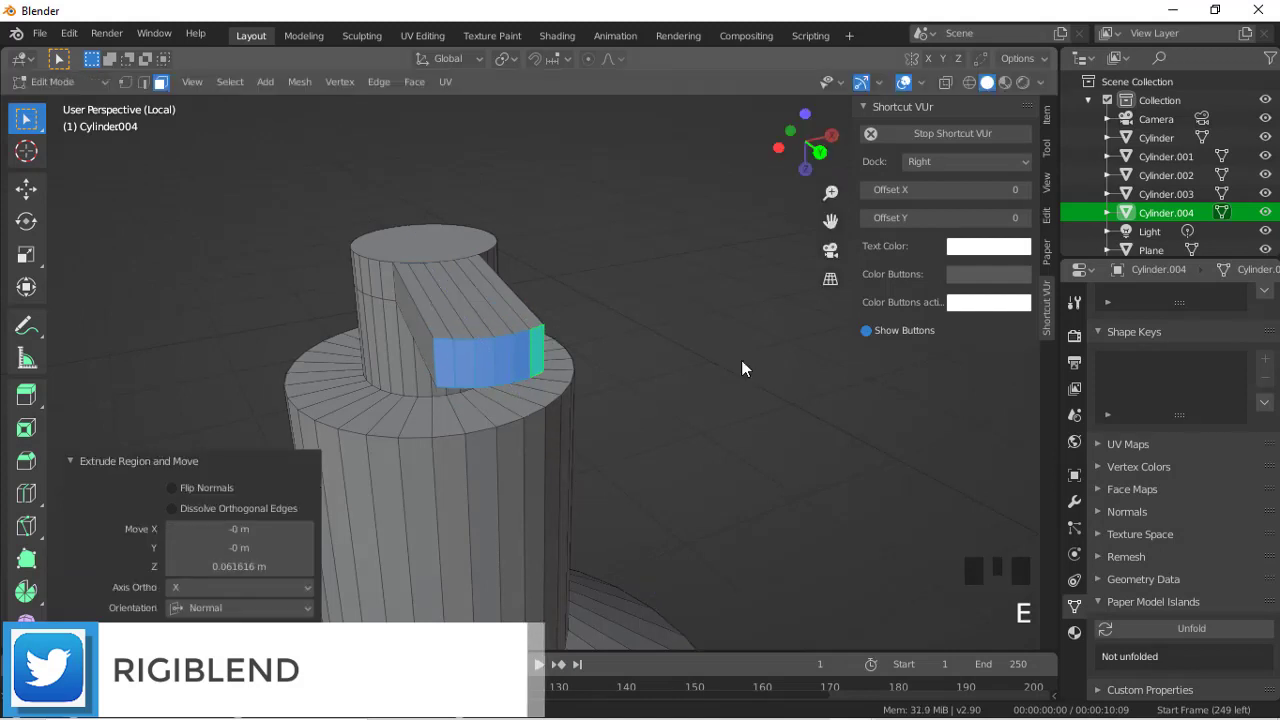
Step: Try to scale the spout's end faces to 0.368 along X and Z with Y locked
{"action": "key", "text": "s"}
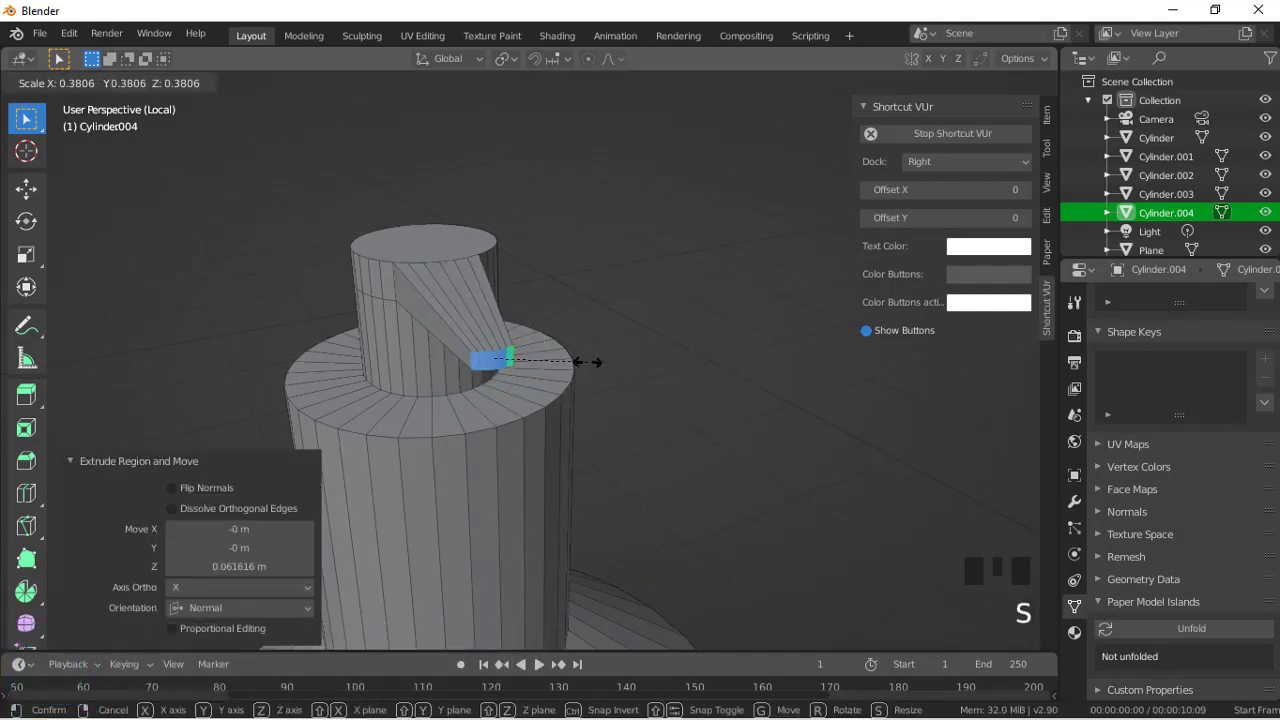
{"action": "key", "text": "shift+x"}
{"action": "key", "text": "shift+y"}
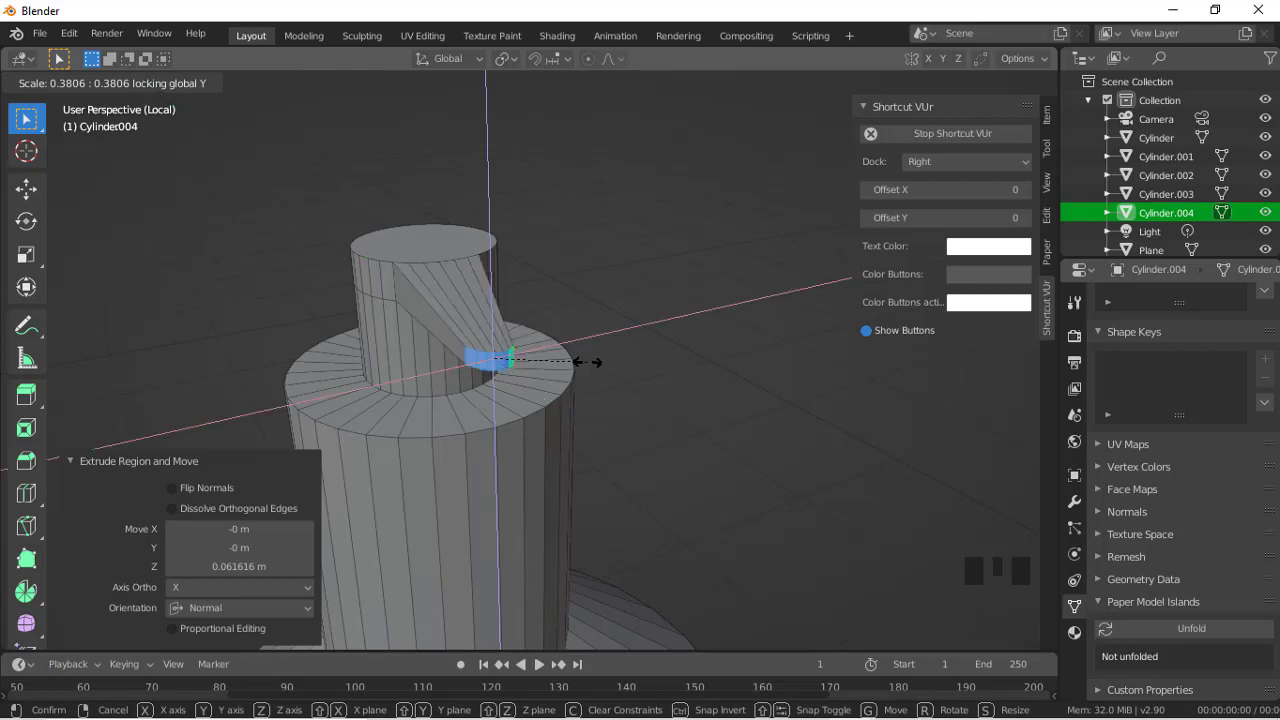
{"action": "left_click", "coordinate": [556, 360]}
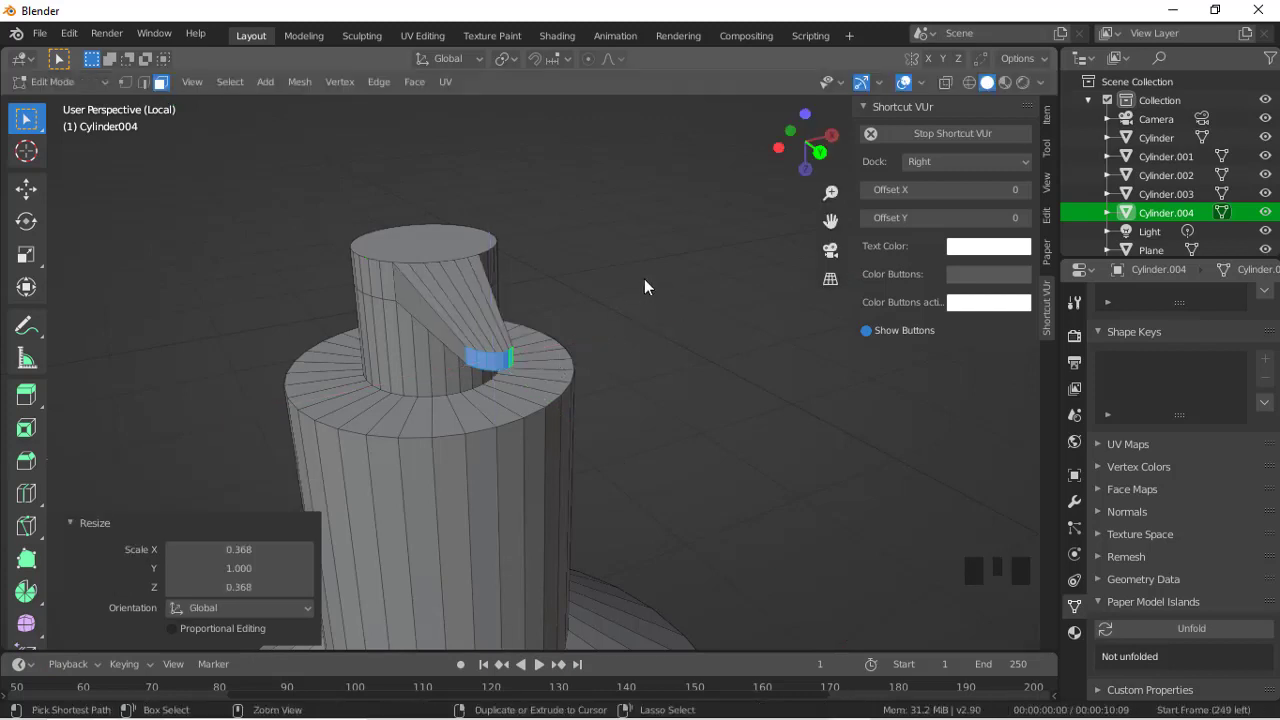
{"action": "key", "text": "ctrl+z"}
Step: Flatten the spout's curved end faces by scaling them to 0 along Y
{"action": "key", "text": "s"}
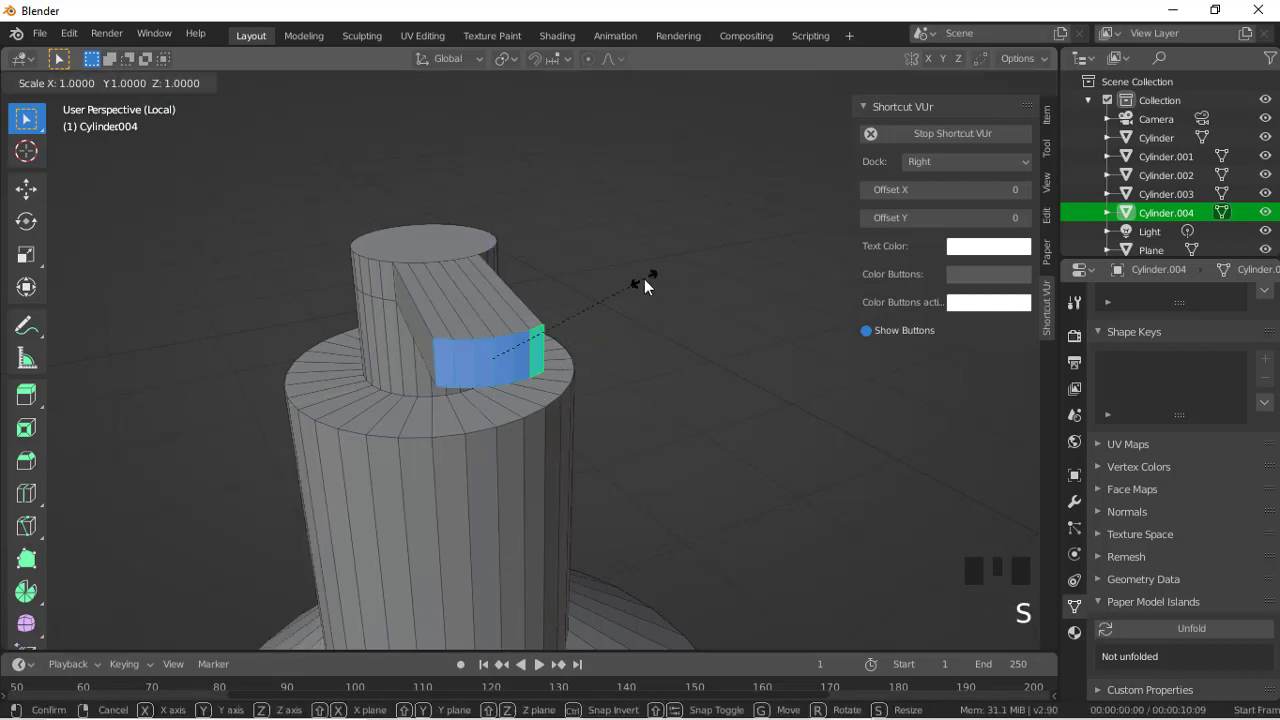
{"action": "type", "text": "y0"}
{"action": "left_click", "coordinate": [644, 279]}
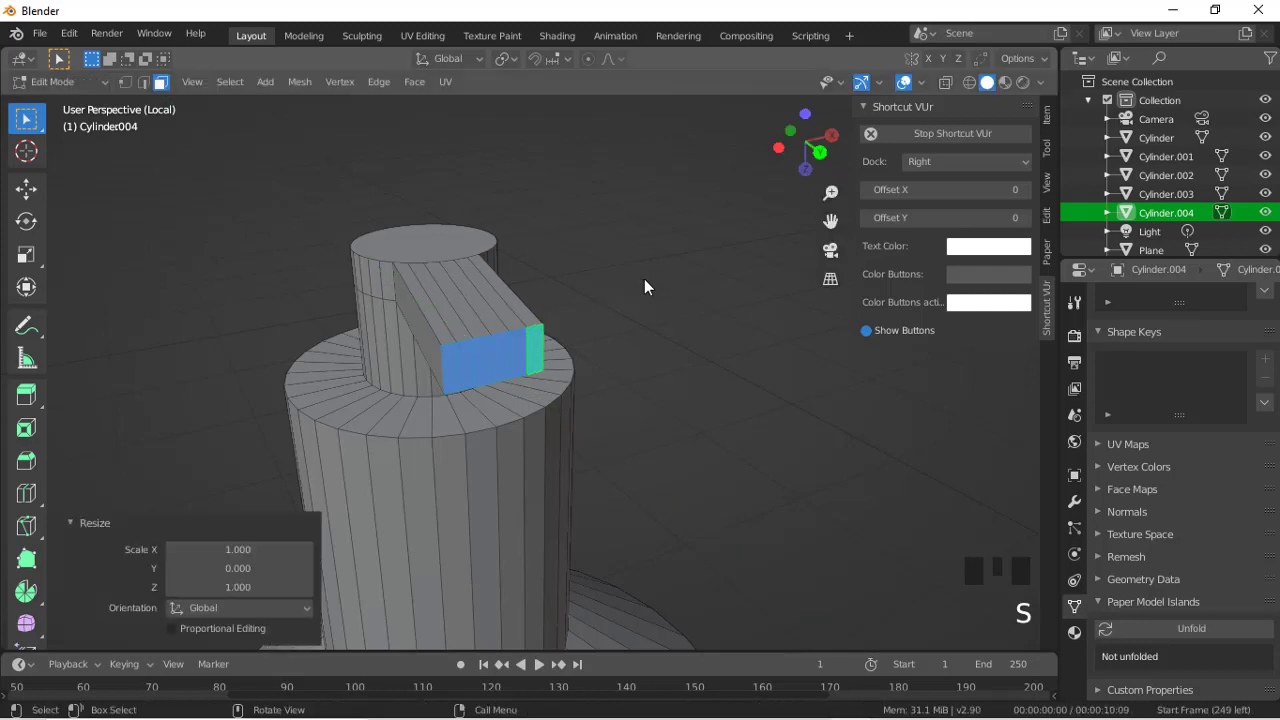
Step: Undo the last flattening of the spout's end faces and flatten them again by scaling to 0 along Y
{"action": "mouse_move", "coordinate": [815, 150]}
{"action": "left_mouse_down"}
{"action": "mouse_move", "coordinate": [680, 158]}
{"action": "mouse_move", "coordinate": [710, 132]}
{"action": "mouse_move", "coordinate": [830, 162]}
{"action": "mouse_move", "coordinate": [800, 150]}
{"action": "left_mouse_up"}
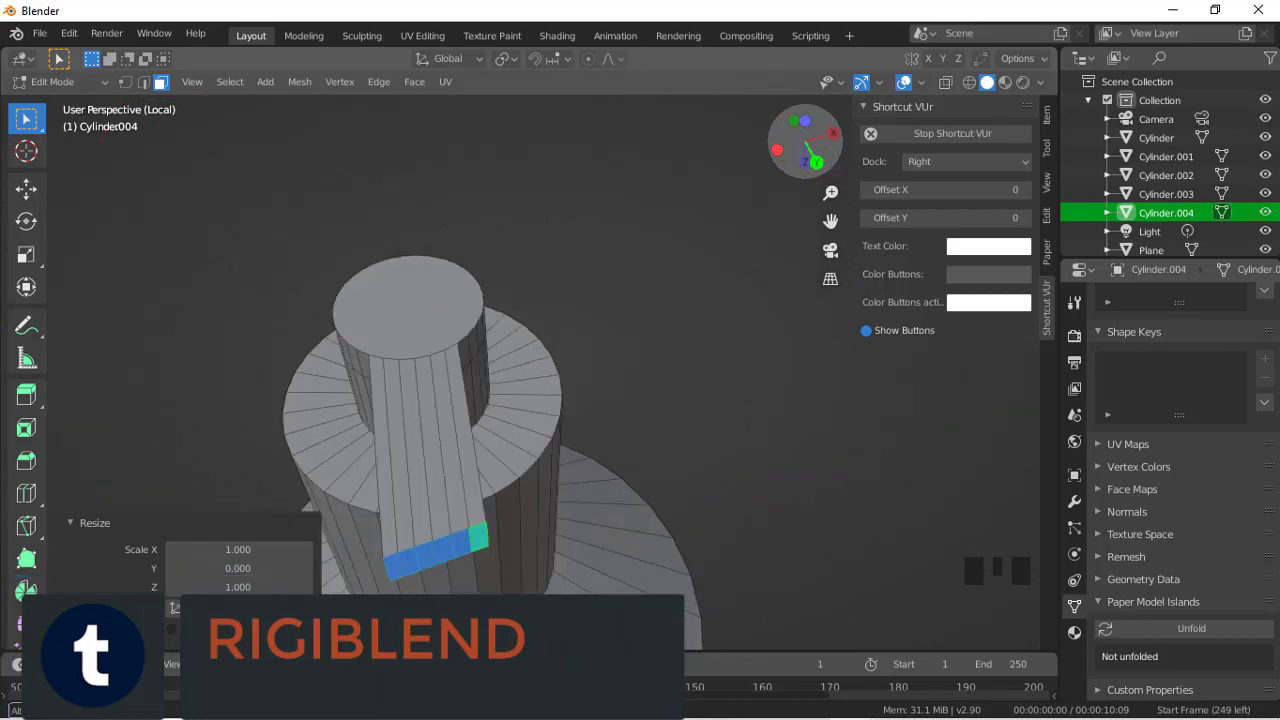
{"action": "key", "text": "ctrl+z"}
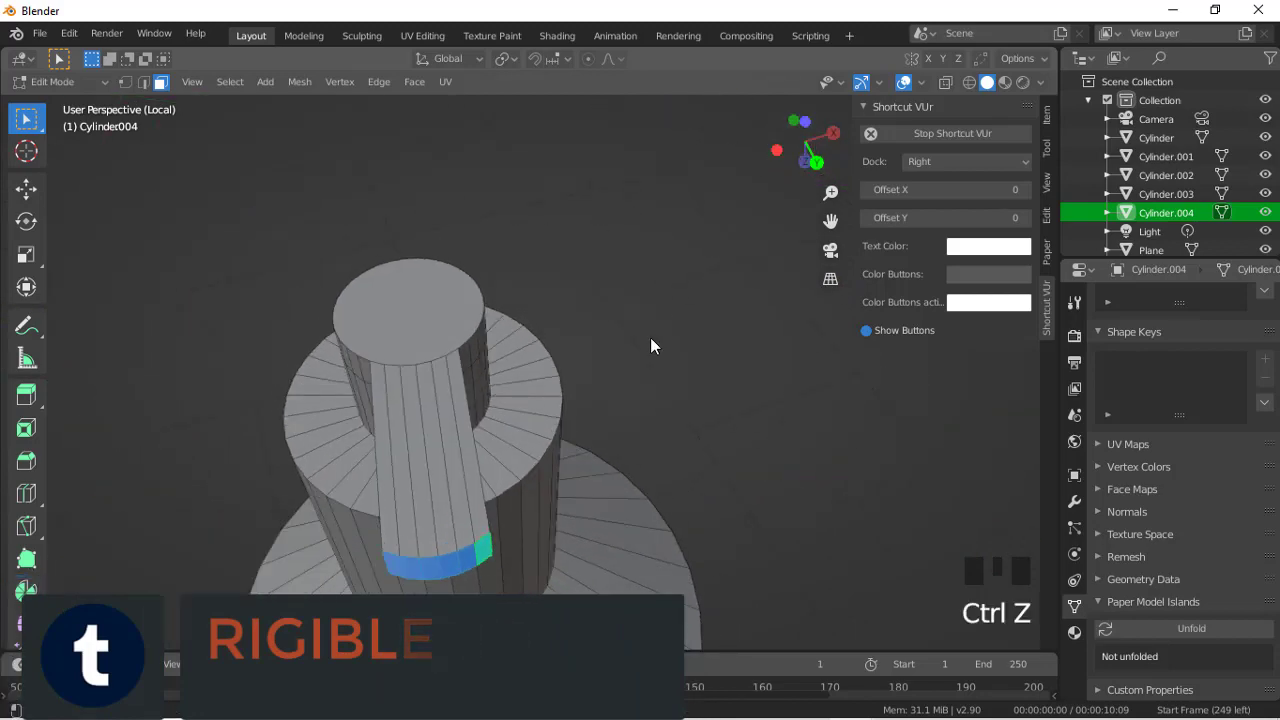
{"action": "key", "text": "s"}
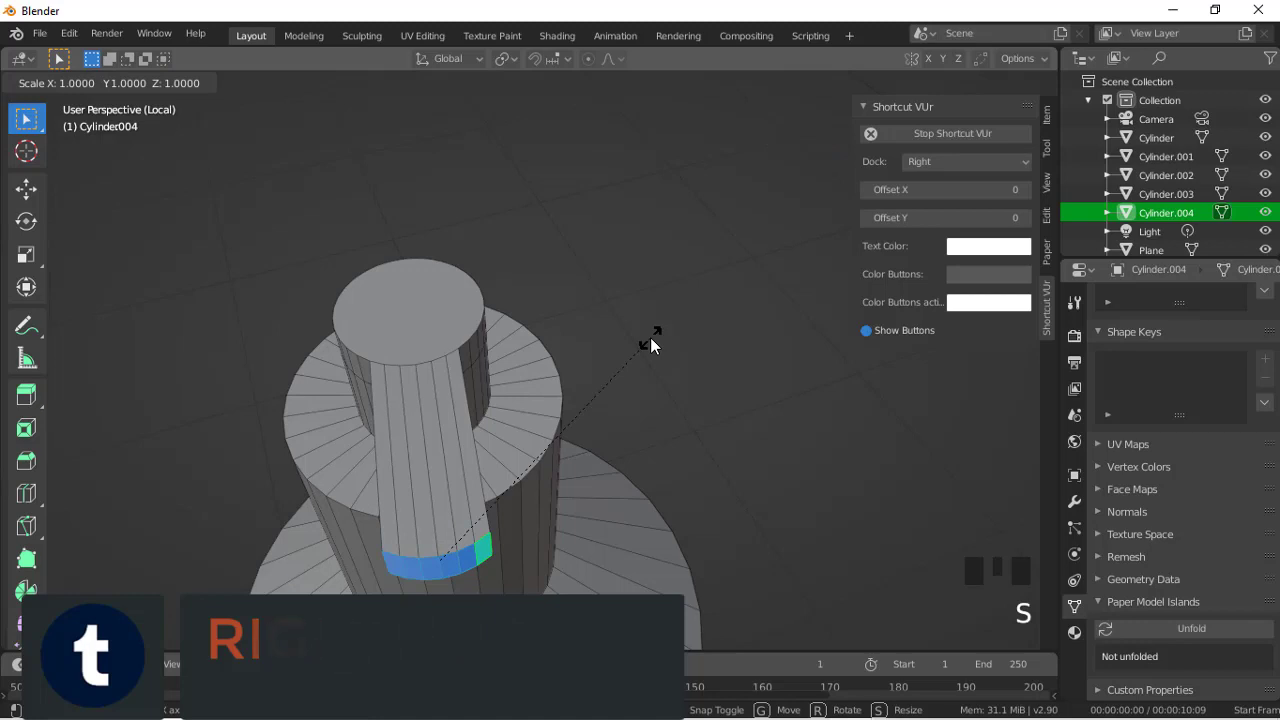
{"action": "key", "text": "x"}
{"action": "key", "text": "0"}
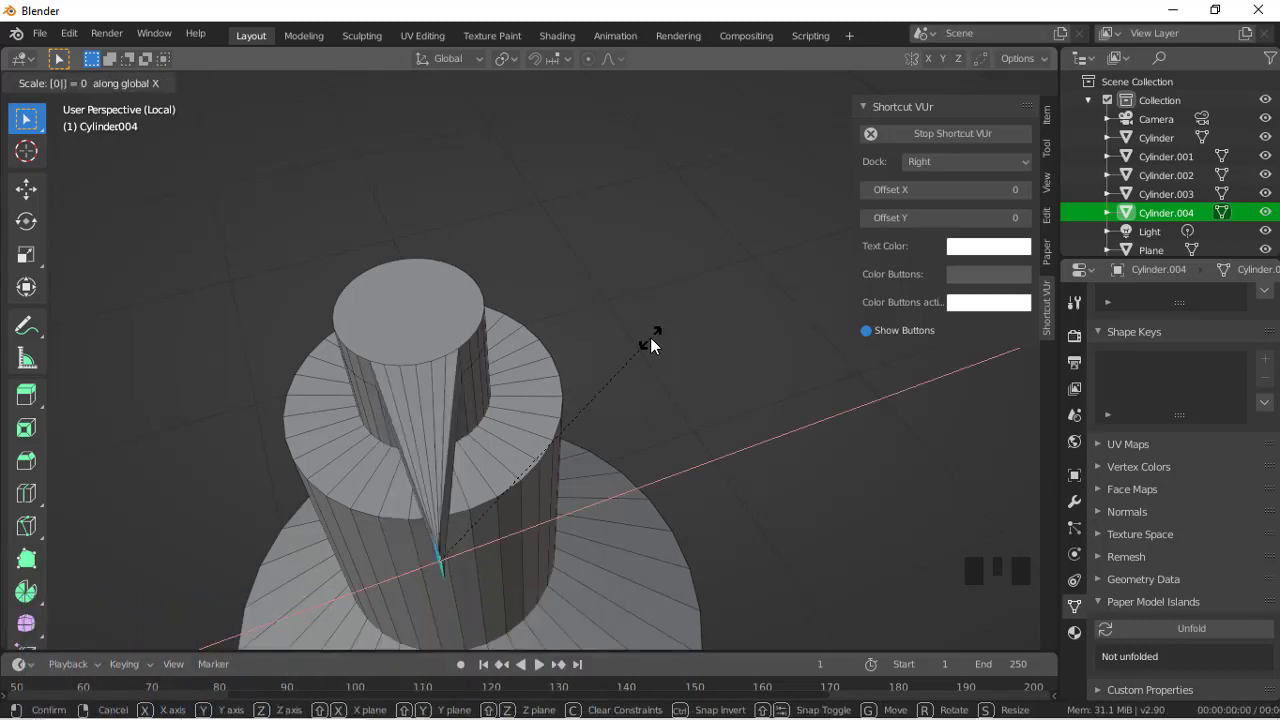
{"action": "key", "text": "z"}
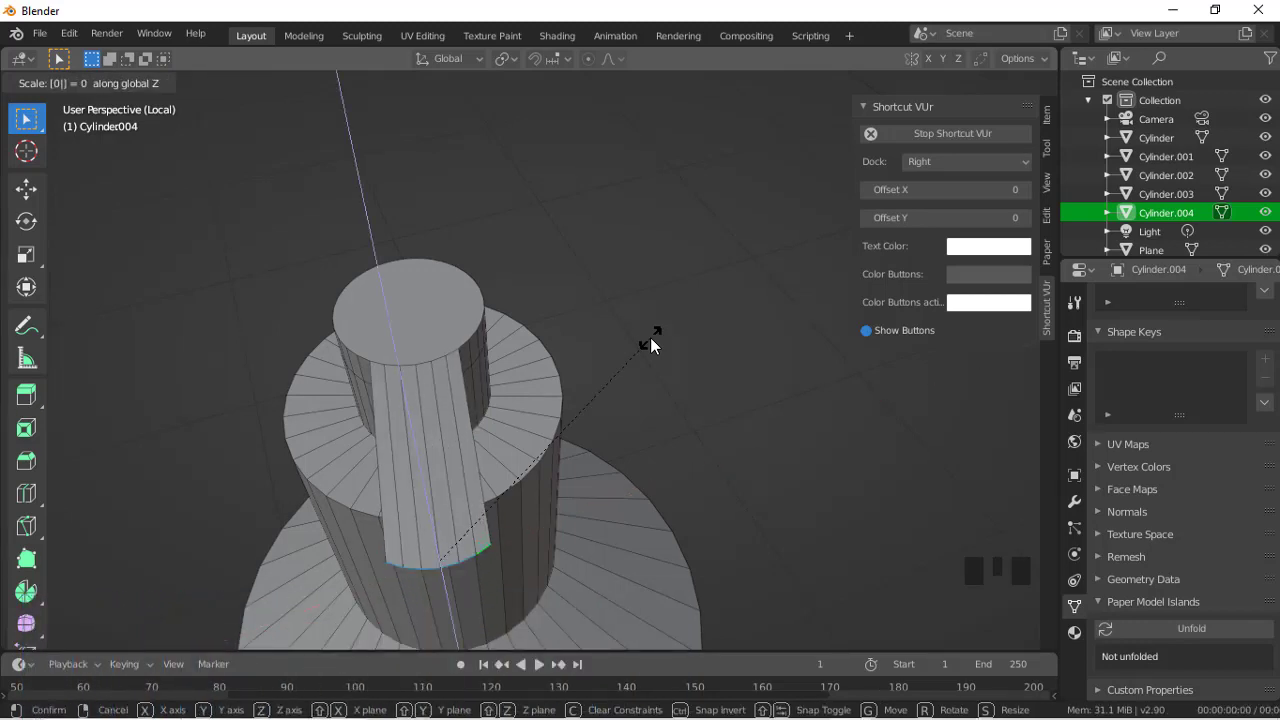
{"action": "key", "text": "BackSpace"}
{"action": "key", "text": "y"}
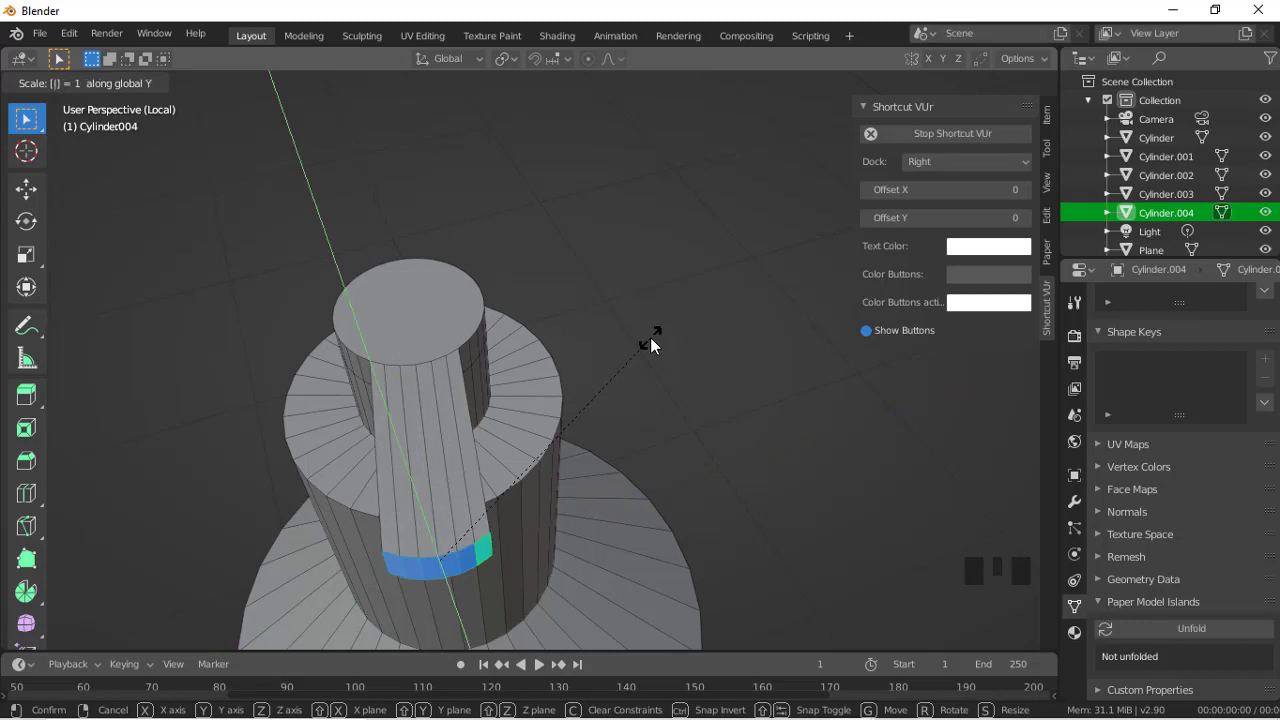
{"action": "key", "text": "0"}
{"action": "left_click", "coordinate": [650, 337]}
Step: Rotate the flattened spout end faces 11.3° about the Z axis
{"action": "key", "text": "r"}
{"action": "key", "text": "z"}
{"action": "left_click", "coordinate": [655, 420]}
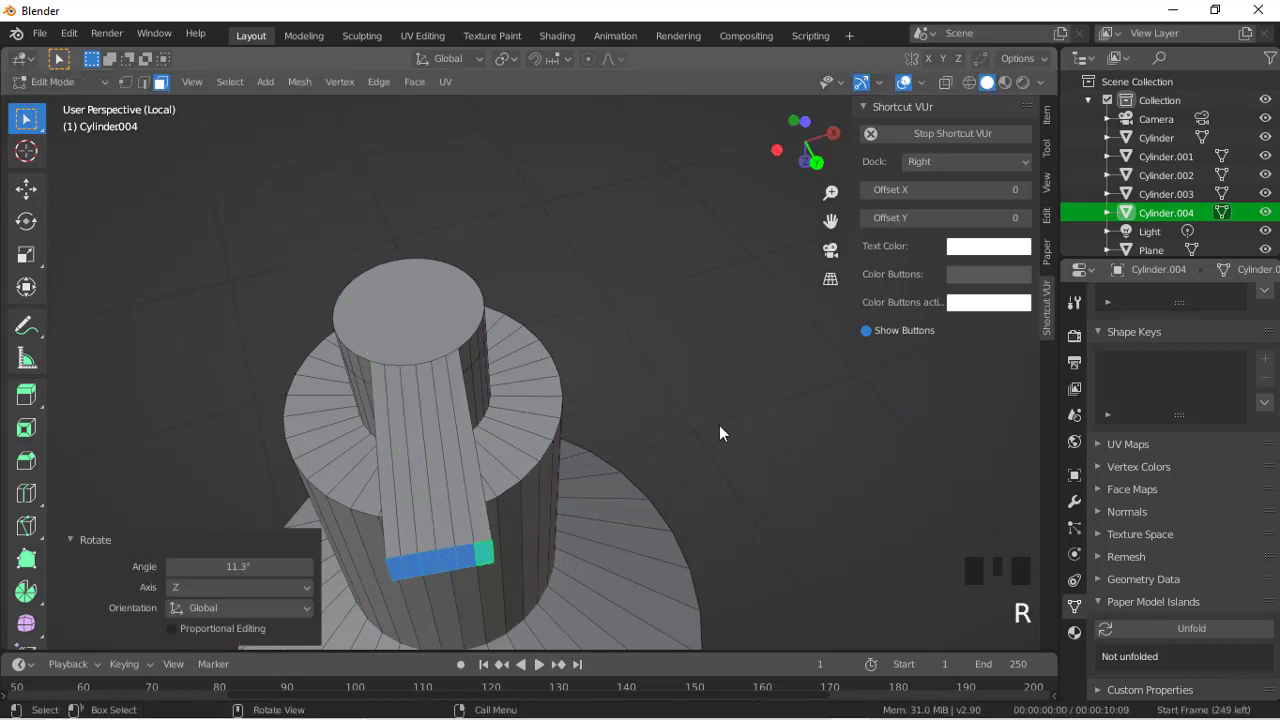
Step: Try to scale the spout's end faces to 0.935 along Y and Z with X locked
{"action": "key", "text": "s"}
{"action": "key", "text": "x"}
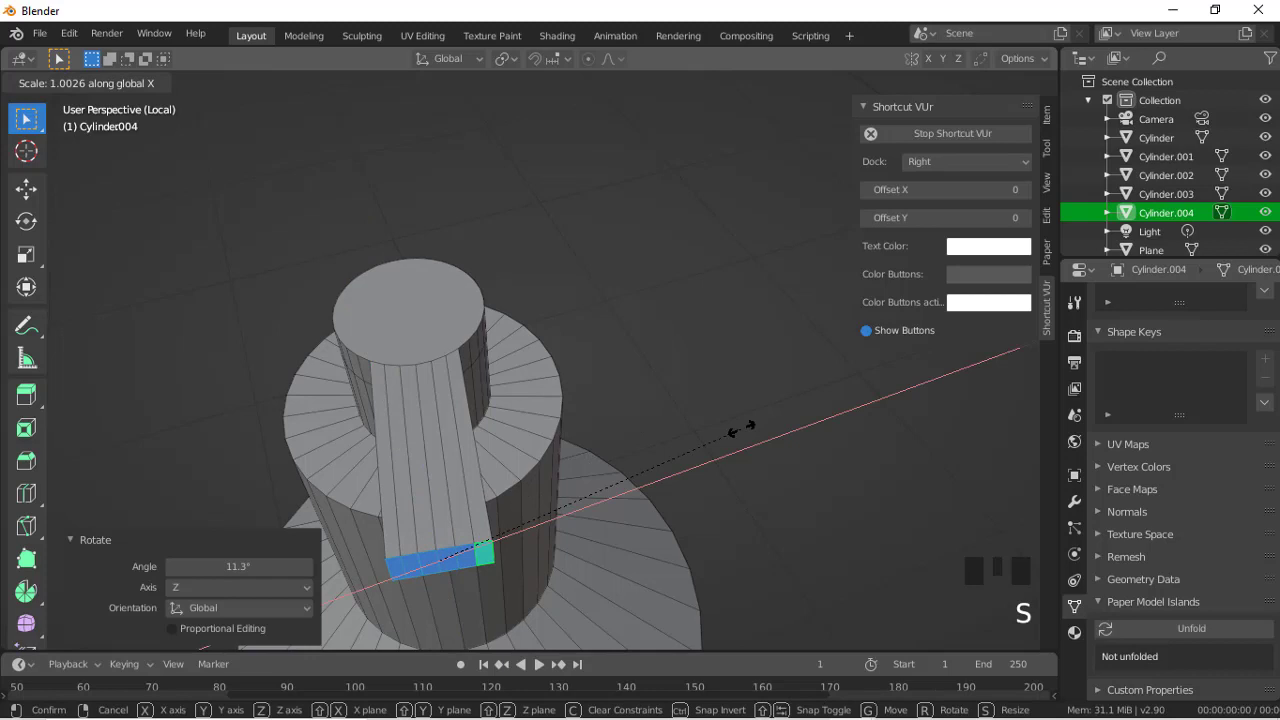
{"action": "key", "text": "y"}
{"action": "key", "text": "shift+x"}
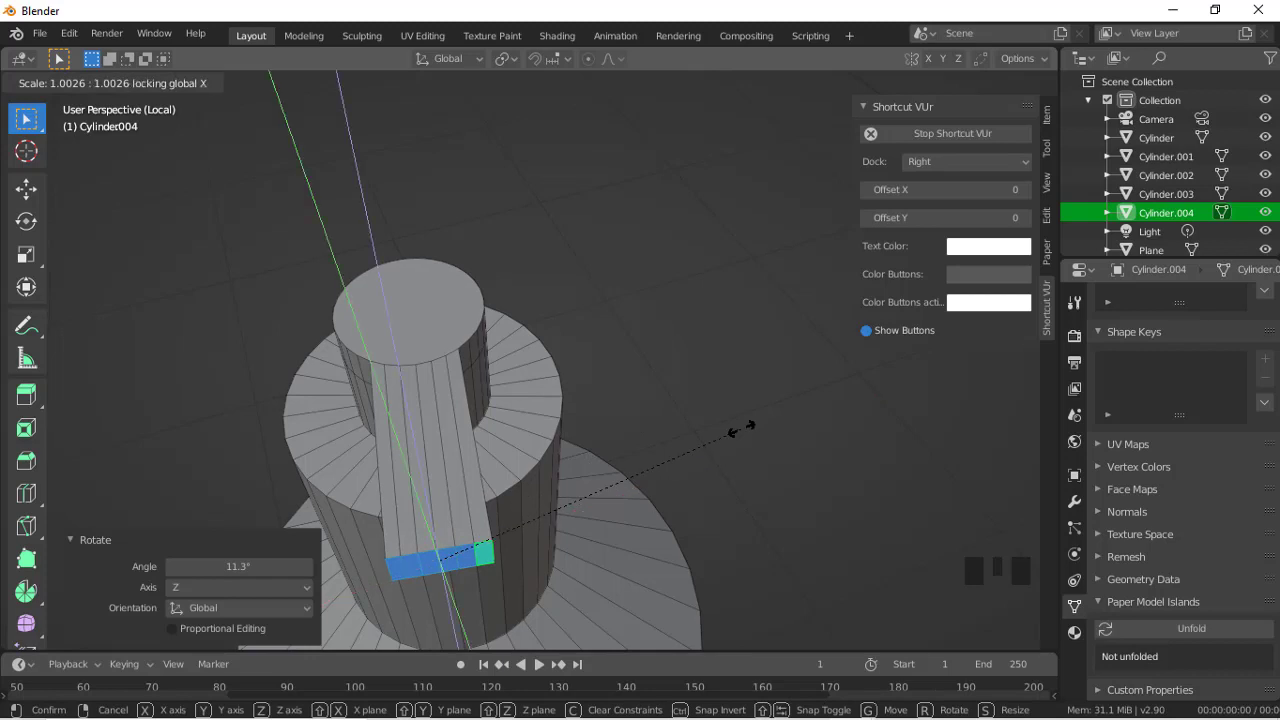
{"action": "left_click", "coordinate": [720, 441]}
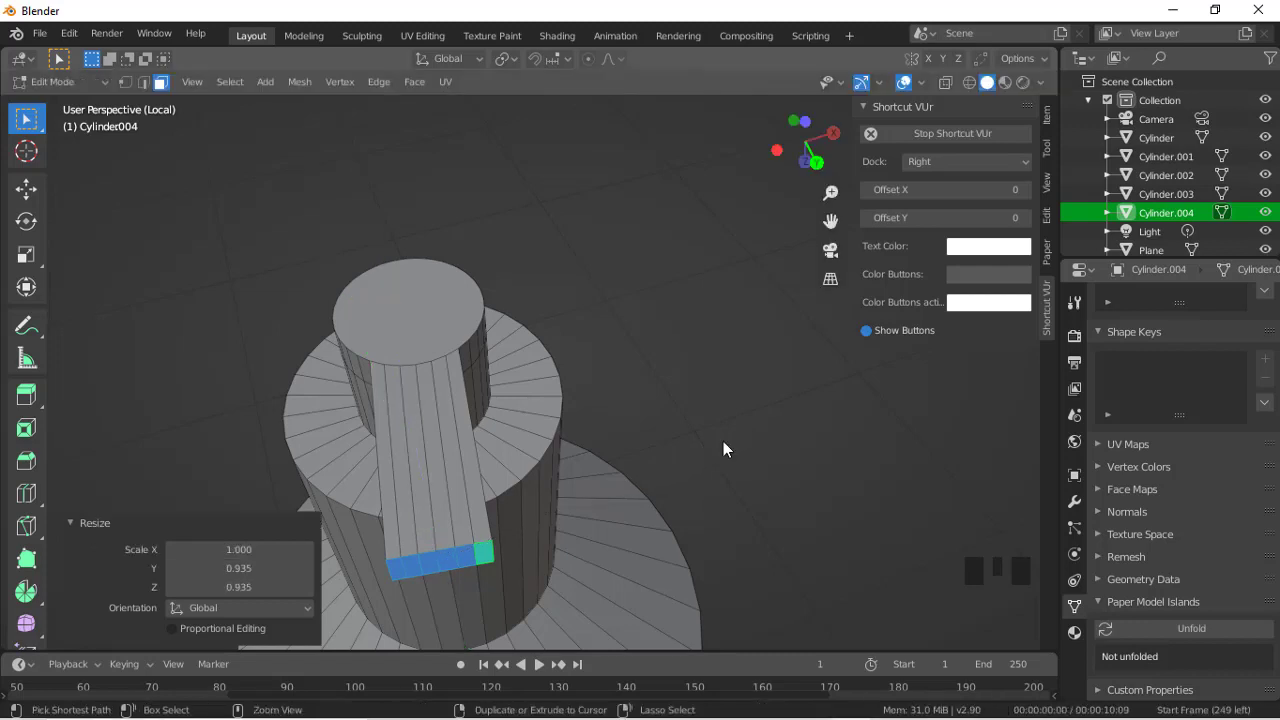
{"action": "key", "text": "ctrl+z"}
Step: Taper the spout by scaling its end faces uniformly to 0.565 and again to 0.810
{"action": "key", "text": "s"}
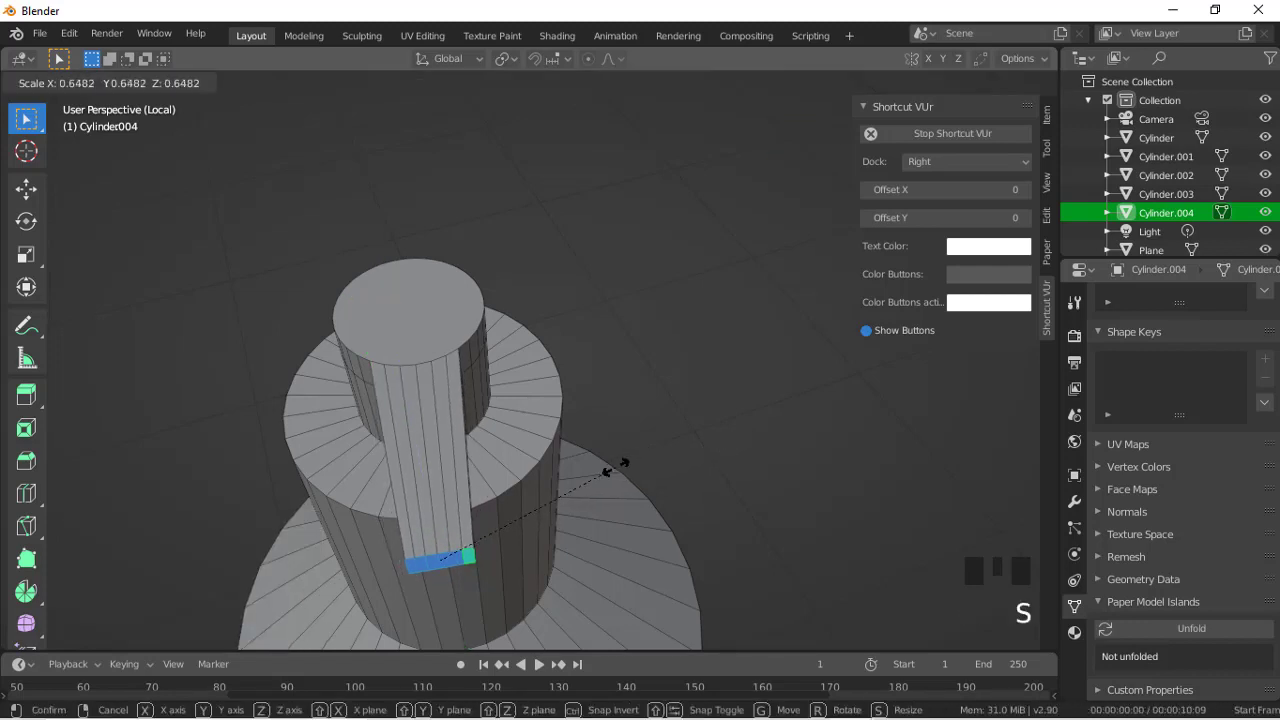
{"action": "left_click", "coordinate": [586, 463]}
{"action": "left_click_drag", "start_coordinate": [804, 160], "coordinate": [850, 20]}
{"action": "key", "text": "s"}
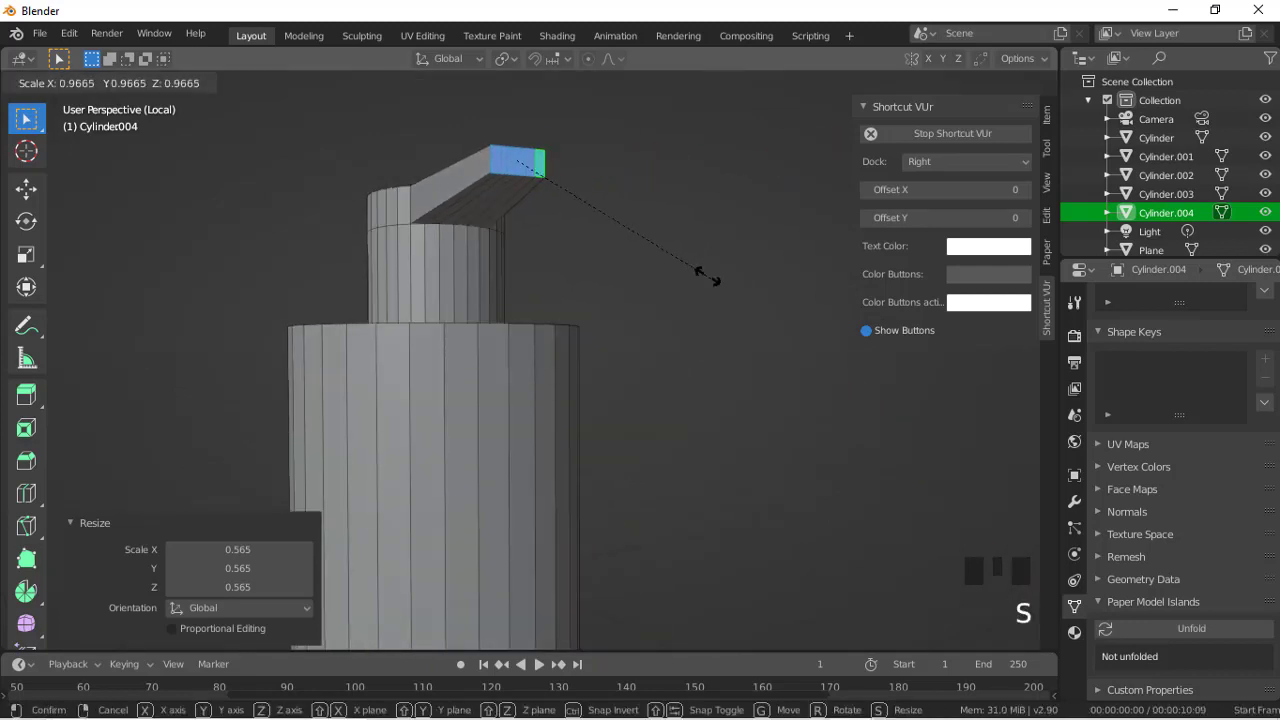
{"action": "left_click", "coordinate": [686, 257]}
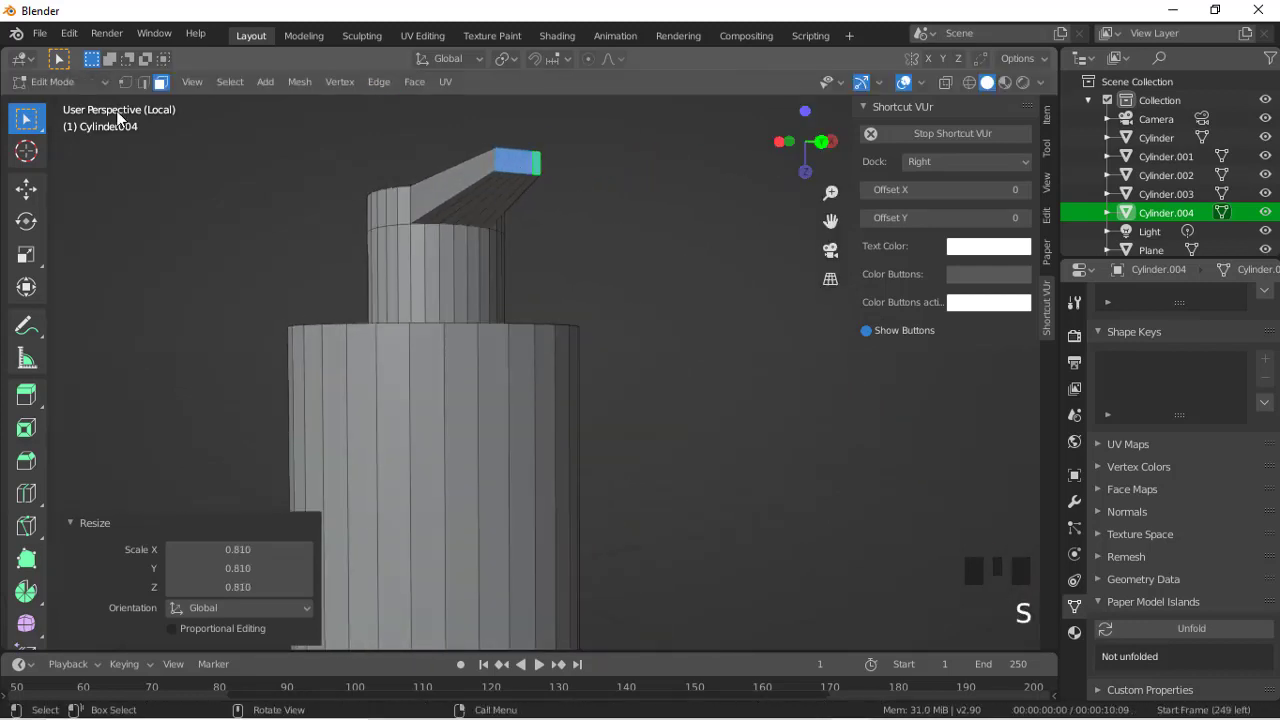
Step: Extrude the middle faces of the spout's underside about 0.0037 m inward and scale them to 0.978 along Y
{"action": "left_click", "coordinate": [493, 206]}
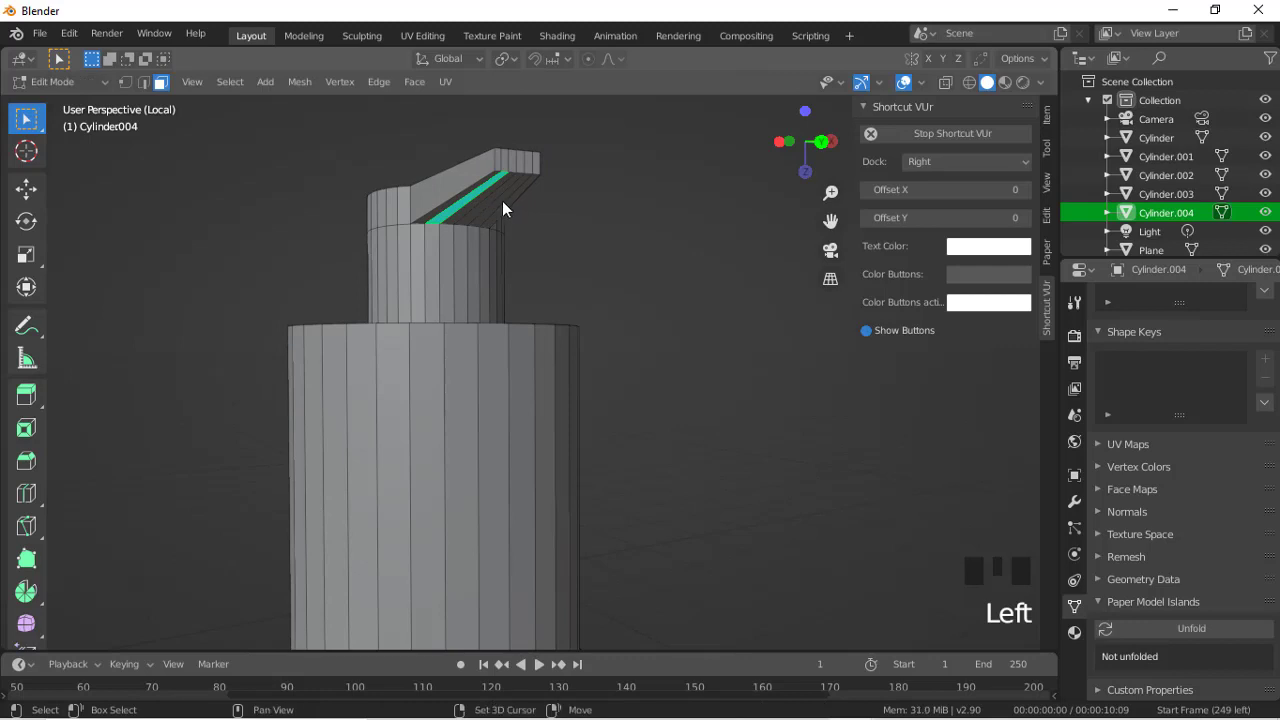
{"action": "left_click", "coordinate": [499, 200], "text": "shift"}
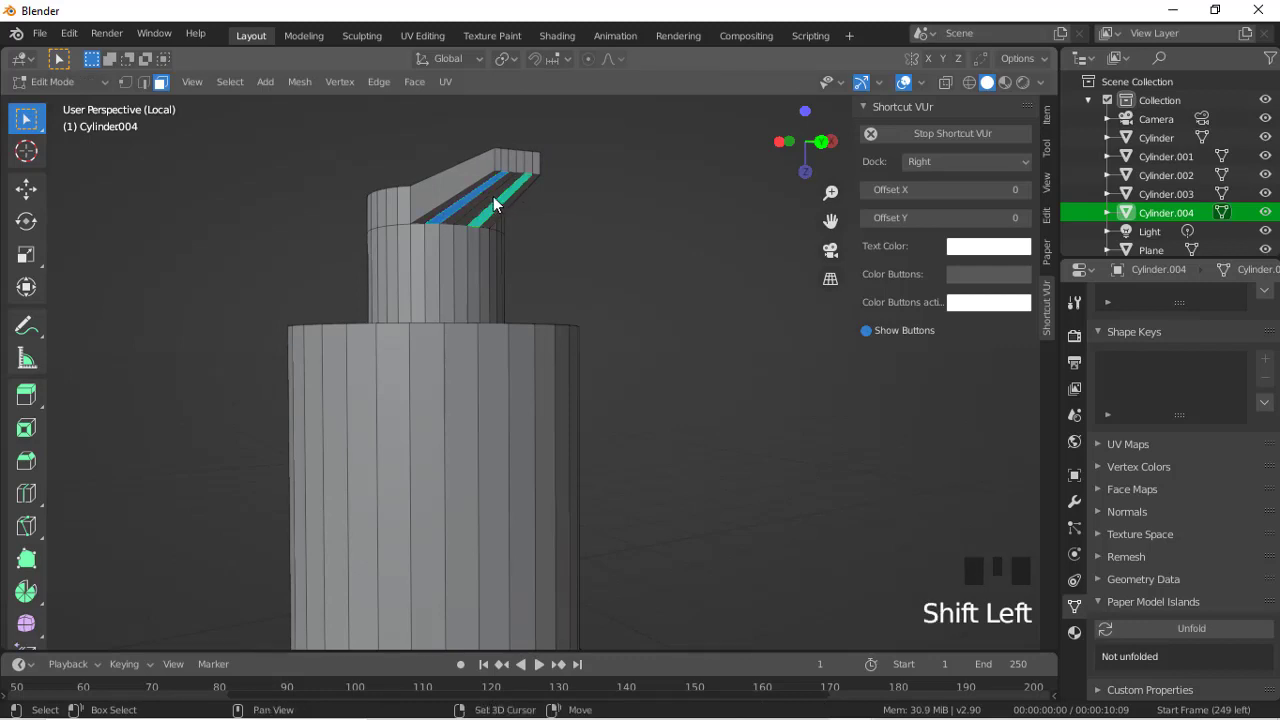
{"action": "left_click", "coordinate": [489, 196], "text": "shift"}
{"action": "key", "text": "e"}
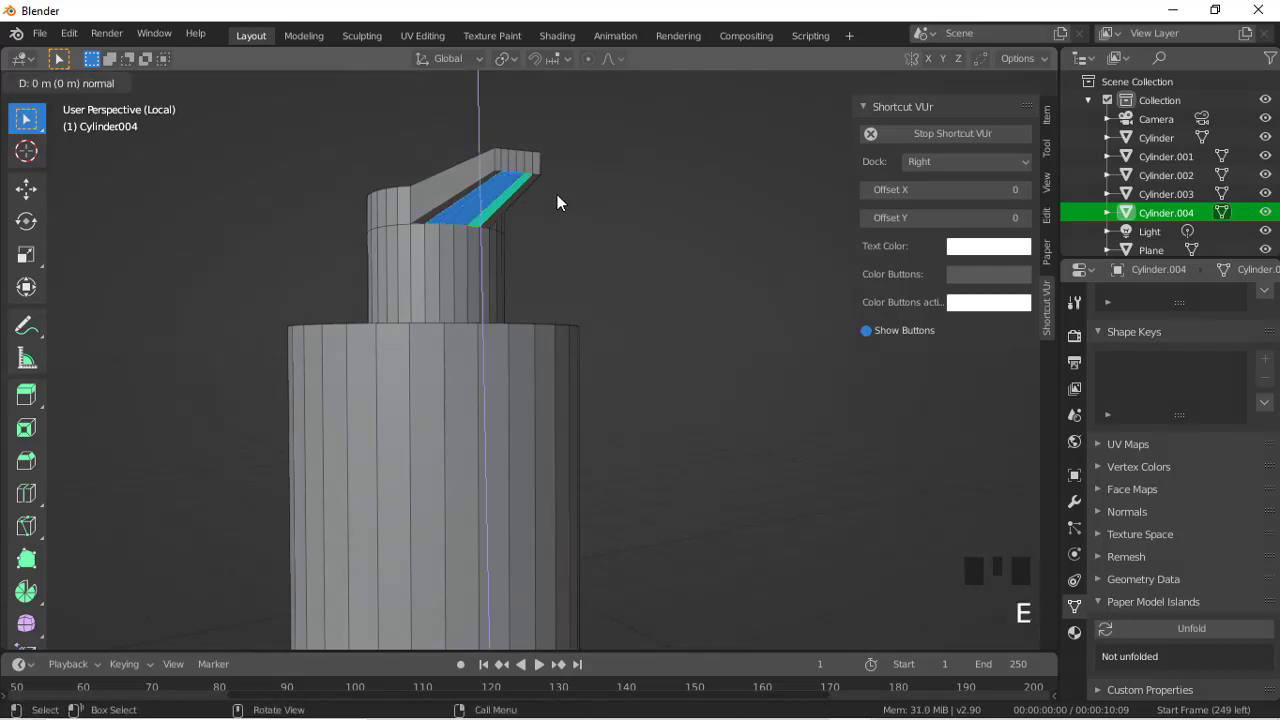
{"action": "left_click", "coordinate": [553, 181]}
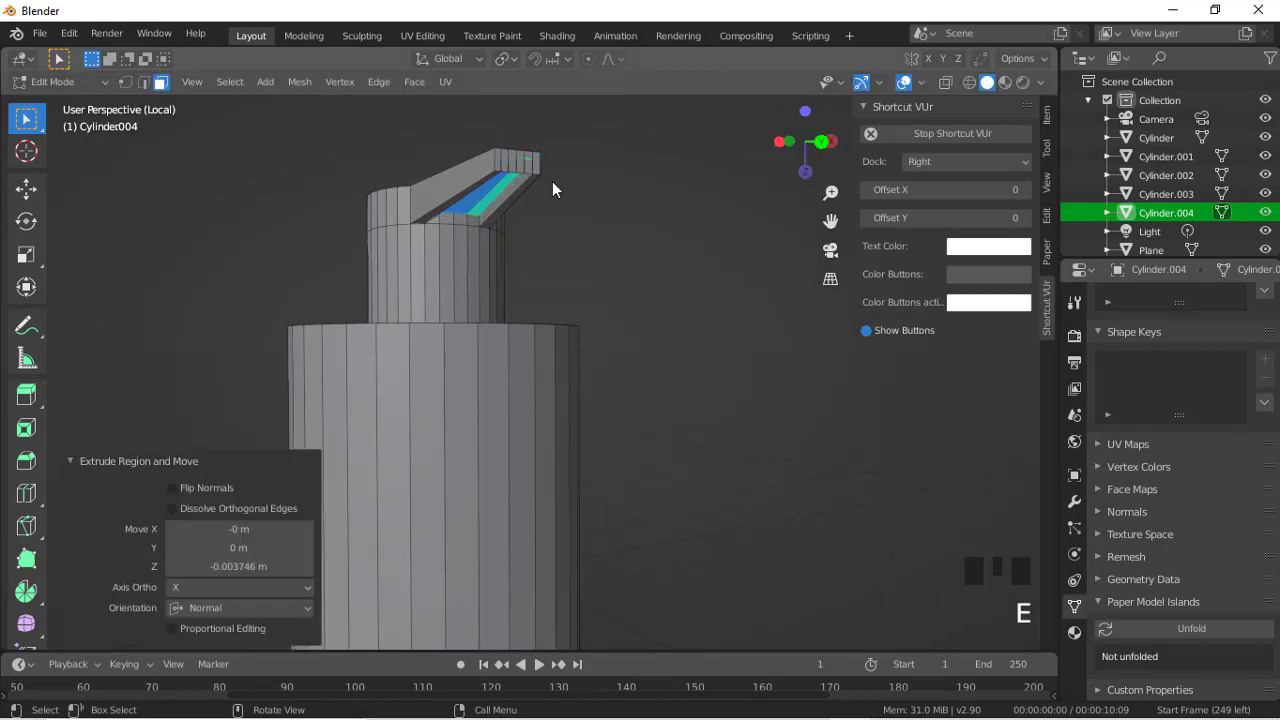
{"action": "key", "text": "s"}
{"action": "key", "text": "y"}
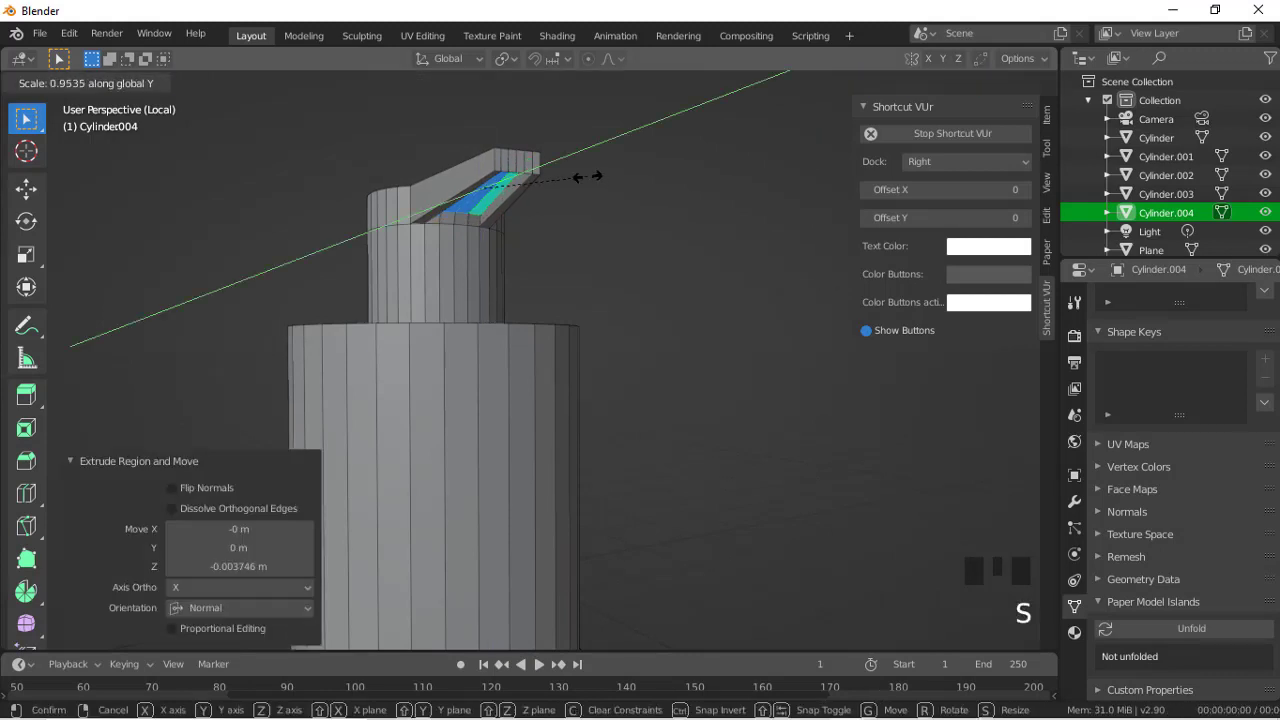
{"action": "left_click", "coordinate": [590, 176]}
Step: Leave local view and show the scene through the camera in wireframe over the reference photo
{"action": "scroll", "coordinate": [590, 176], "scroll_direction": "down", "scroll_amount": 5}
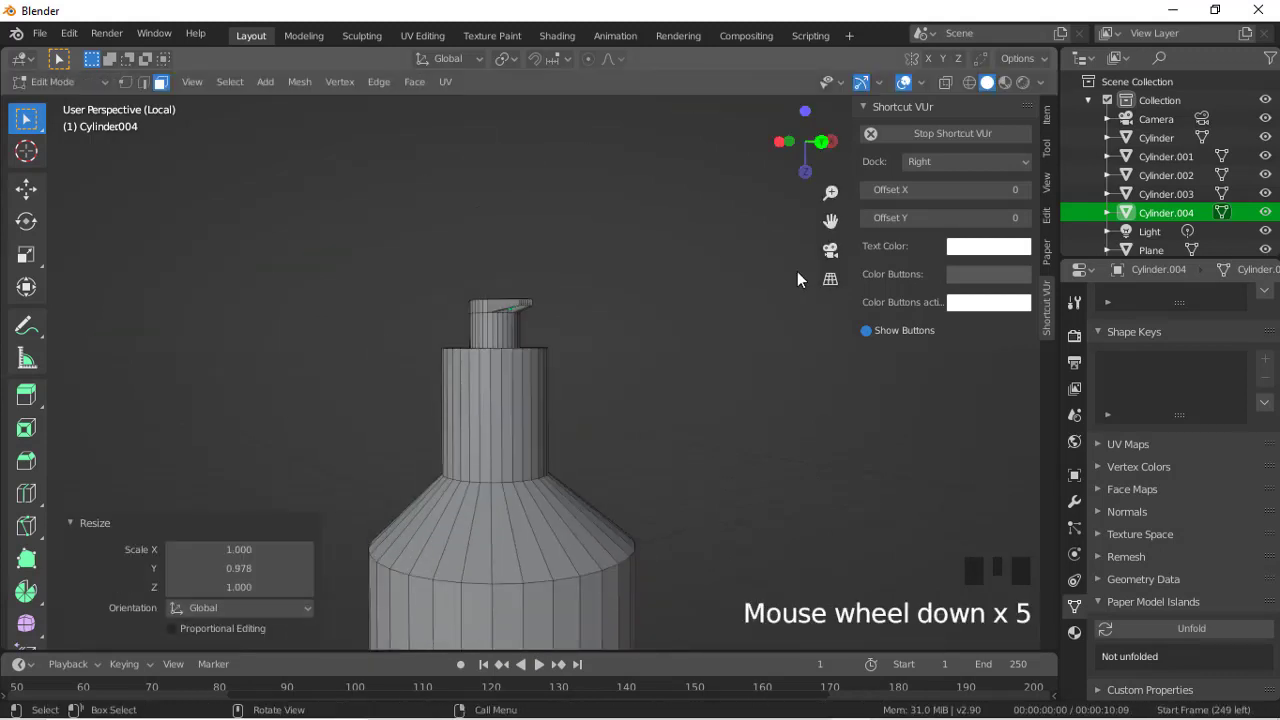
{"action": "left_click", "coordinate": [824, 253]}
{"action": "scroll", "coordinate": [827, 355], "scroll_direction": "down", "scroll_amount": 8}
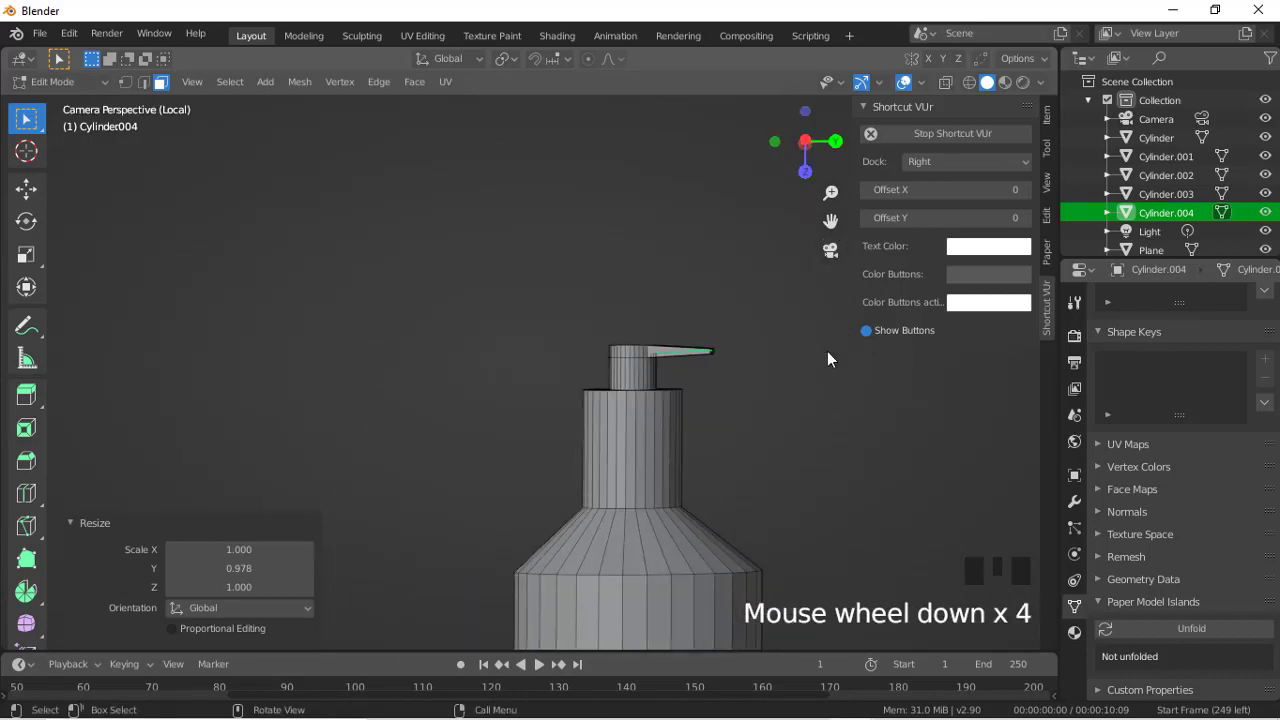
{"action": "key", "text": "slash"}
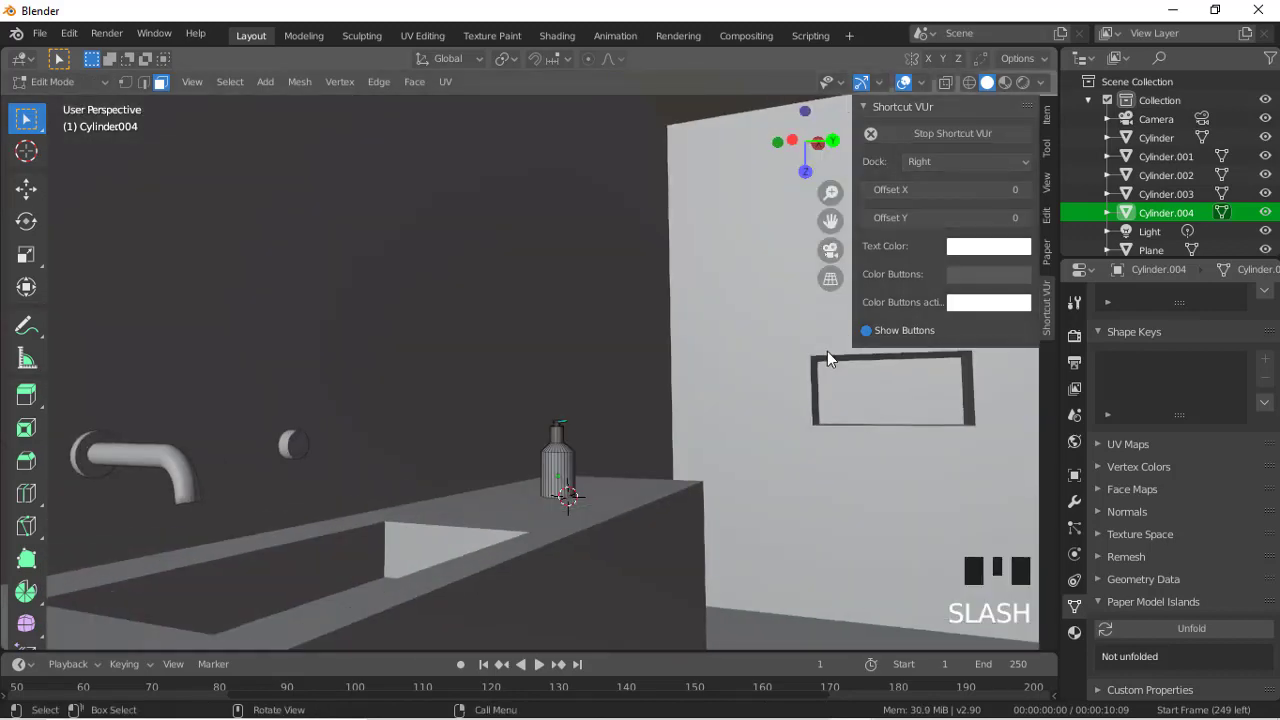
{"action": "left_click", "coordinate": [831, 252]}
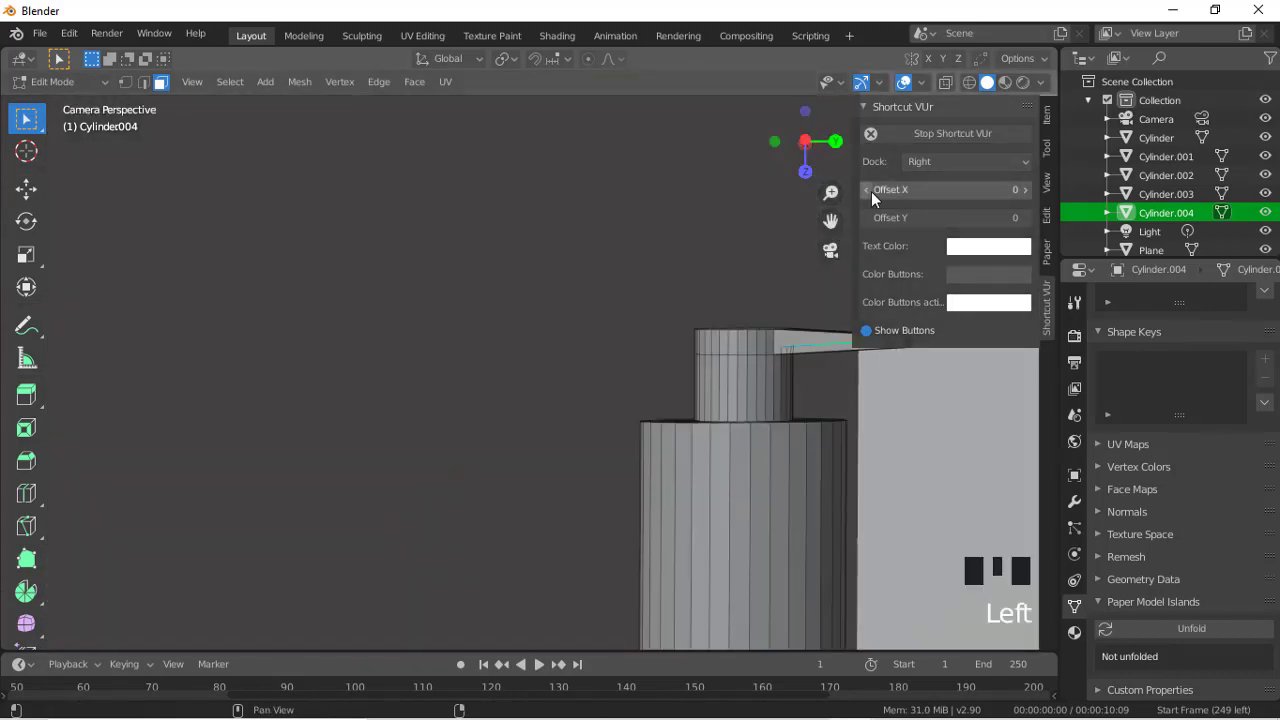
{"action": "left_click", "coordinate": [947, 84]}
{"action": "left_click_drag", "start_coordinate": [830, 221], "coordinate": [560, 221]}
{"action": "scroll", "coordinate": [687, 445], "scroll_direction": "down", "scroll_amount": 10}
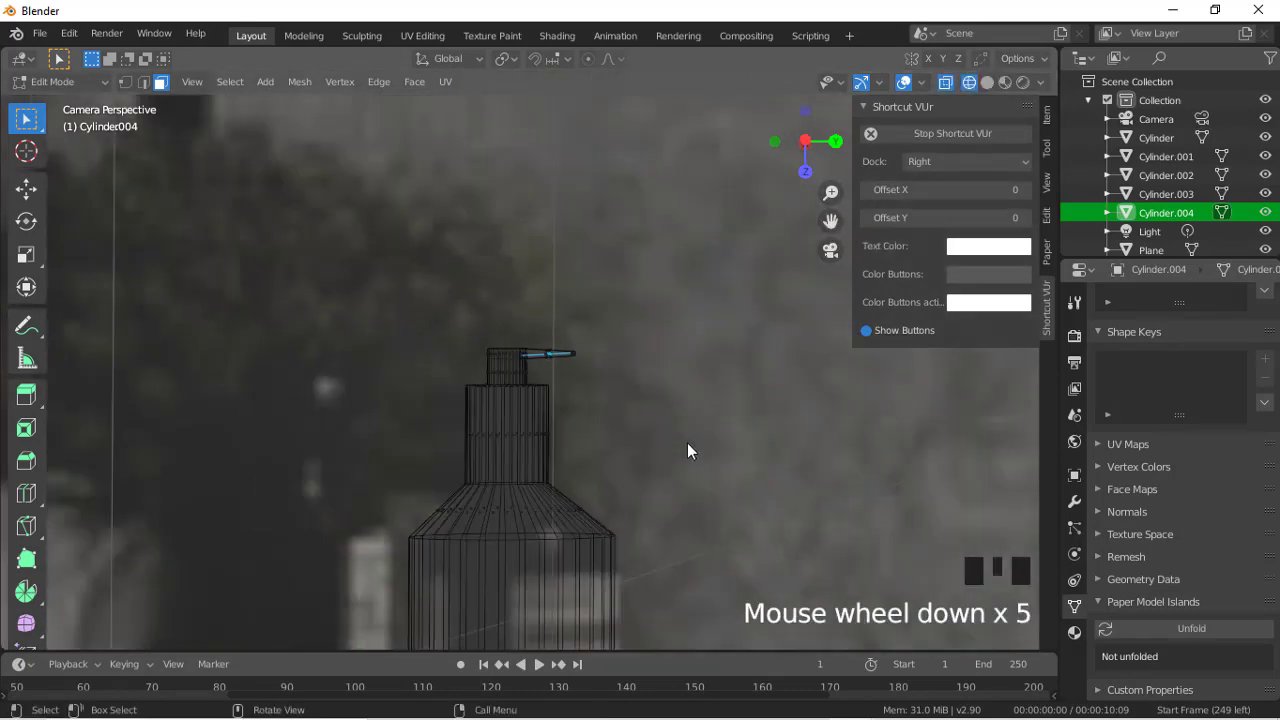
{"action": "key", "text": "ctrl+Tab"}
{"action": "left_click", "coordinate": [538, 366], "text": "ctrl"}
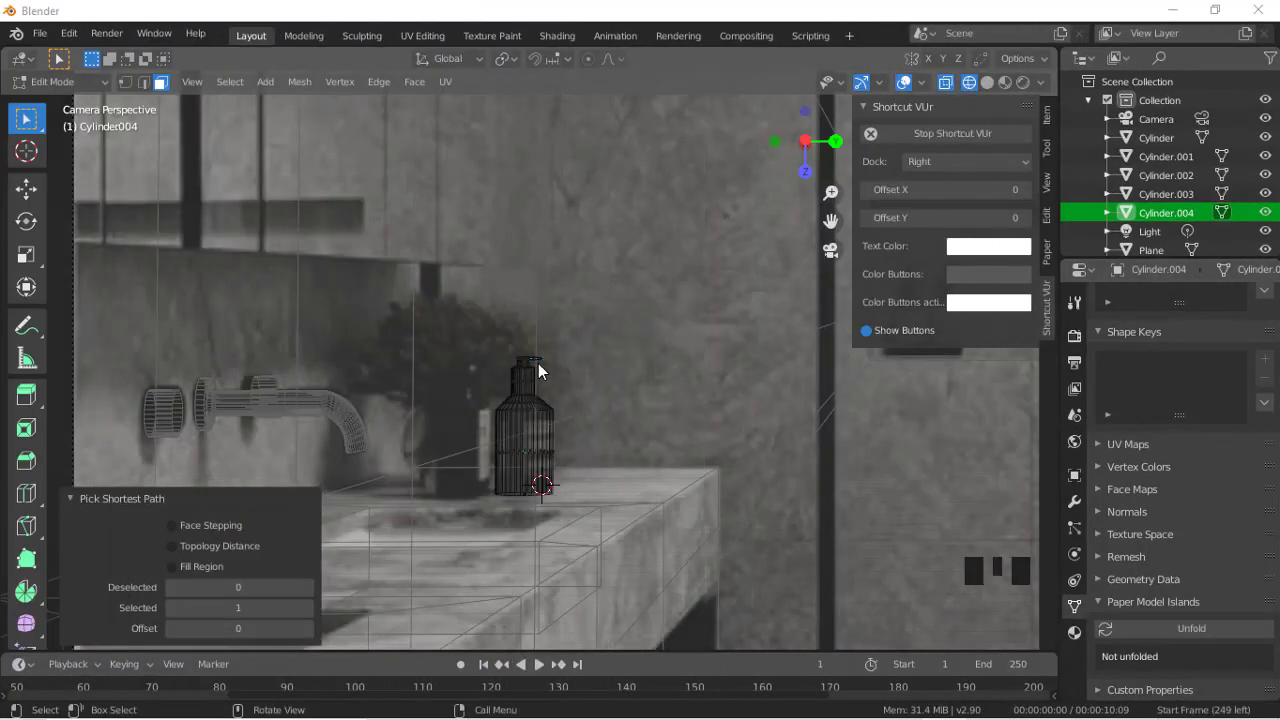
{"action": "left_click", "coordinate": [77, 81]}
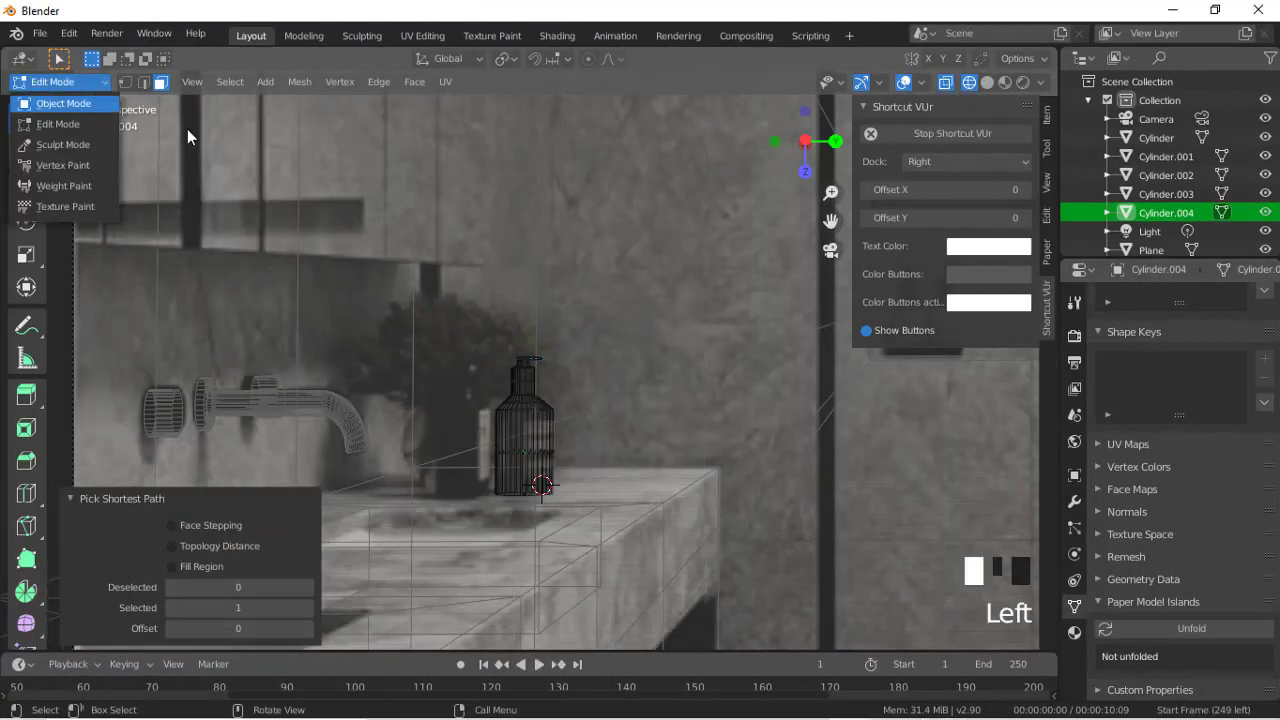
{"action": "scroll", "coordinate": [400, 205], "scroll_direction": "up", "scroll_amount": 4}
{"action": "scroll", "coordinate": [400, 205], "scroll_direction": "down", "scroll_amount": 1}
{"action": "scroll", "coordinate": [400, 205], "scroll_direction": "up", "scroll_amount": 3}
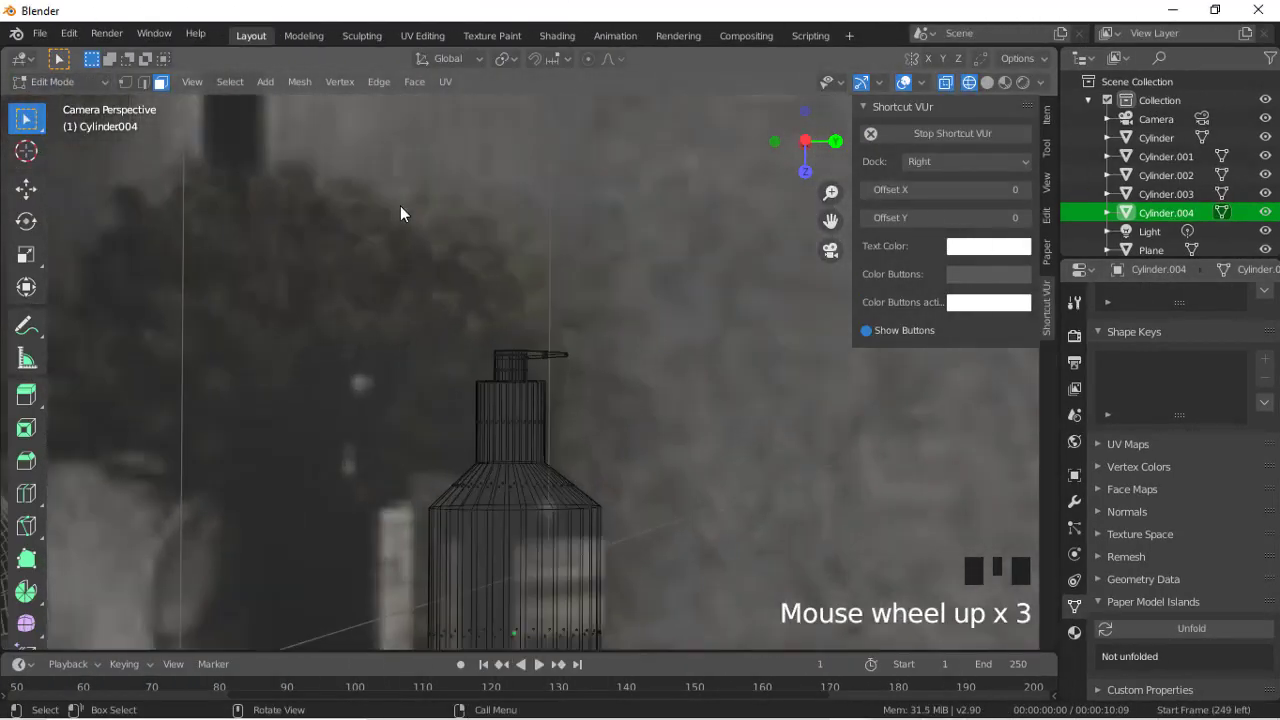
{"action": "scroll", "coordinate": [528, 382], "scroll_direction": "down", "scroll_amount": 3}
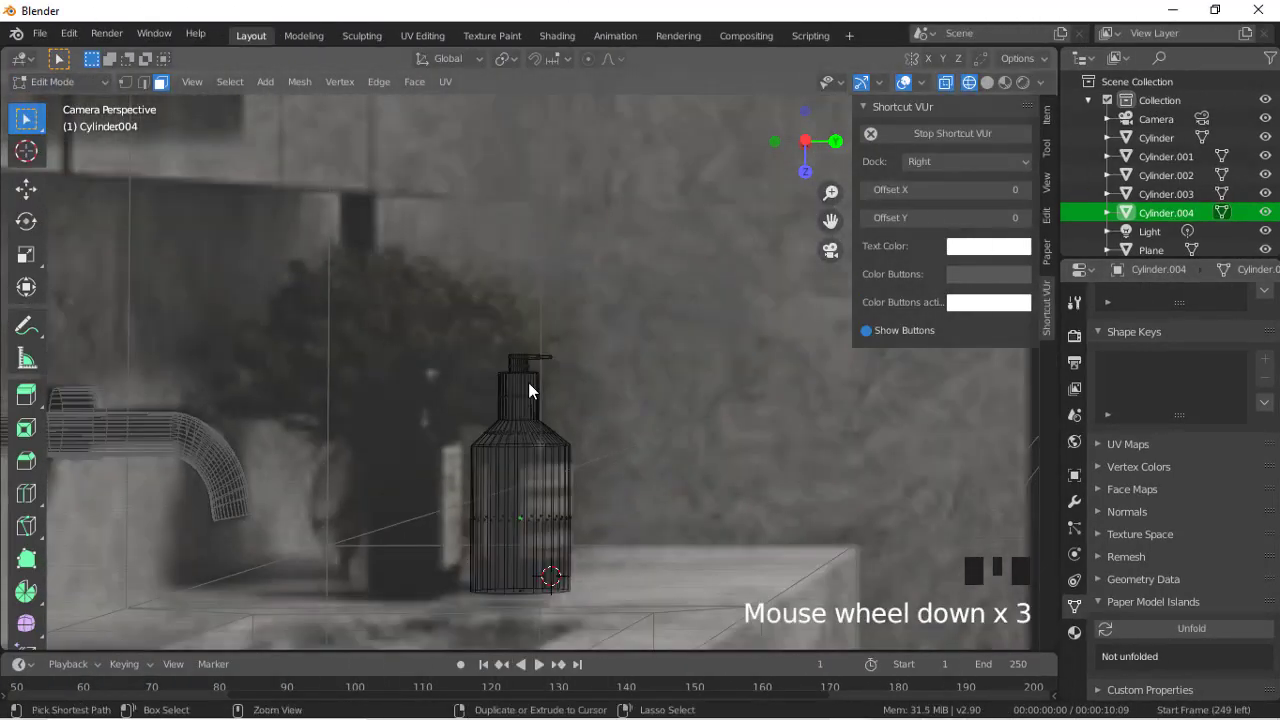
Step: Try a single centred loop cut around the bottle's body
{"action": "key", "text": "ctrl+r"}
{"action": "left_click", "coordinate": [543, 518]}
{"action": "right_click", "coordinate": [543, 518]}
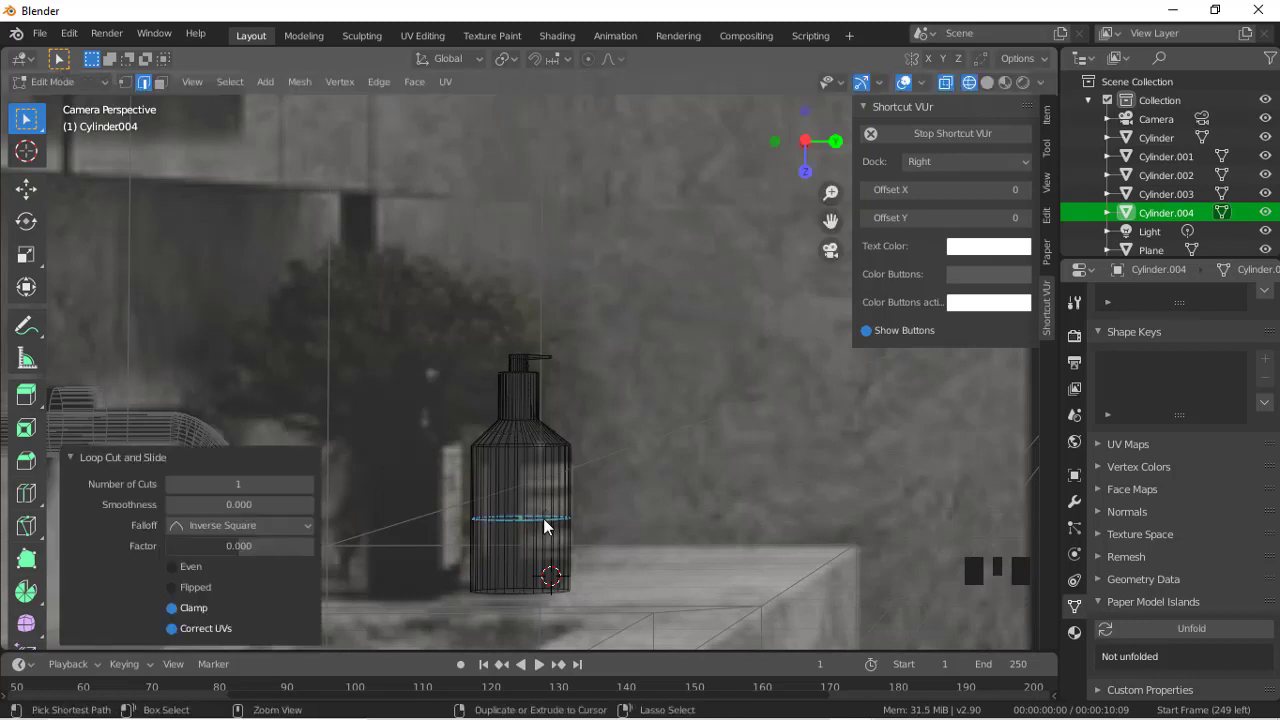
{"action": "key", "text": "ctrl+z"}
Step: Add three evenly spaced horizontal loop cuts around the bottle's body, slid by a factor of 0.252
{"action": "key", "text": "ctrl+r"}
{"action": "scroll", "coordinate": [543, 518], "scroll_direction": "up", "scroll_amount": 4}
{"action": "scroll", "coordinate": [543, 518], "scroll_direction": "down", "scroll_amount": 2}
{"action": "left_click", "coordinate": [543, 518]}
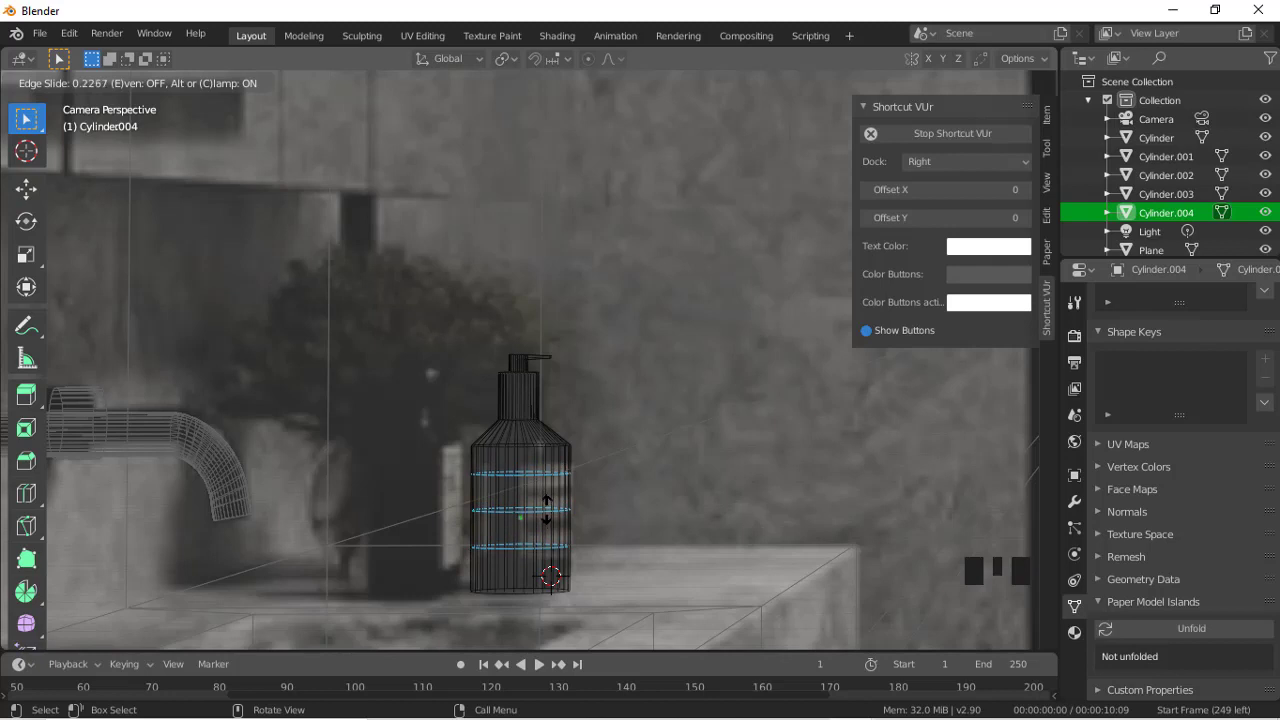
{"action": "left_click", "coordinate": [543, 505]}
Step: Bevel the three loops with a 0.166 m offset into wide bands and shift the bands slightly along Z
{"action": "key", "text": "ctrl+b"}
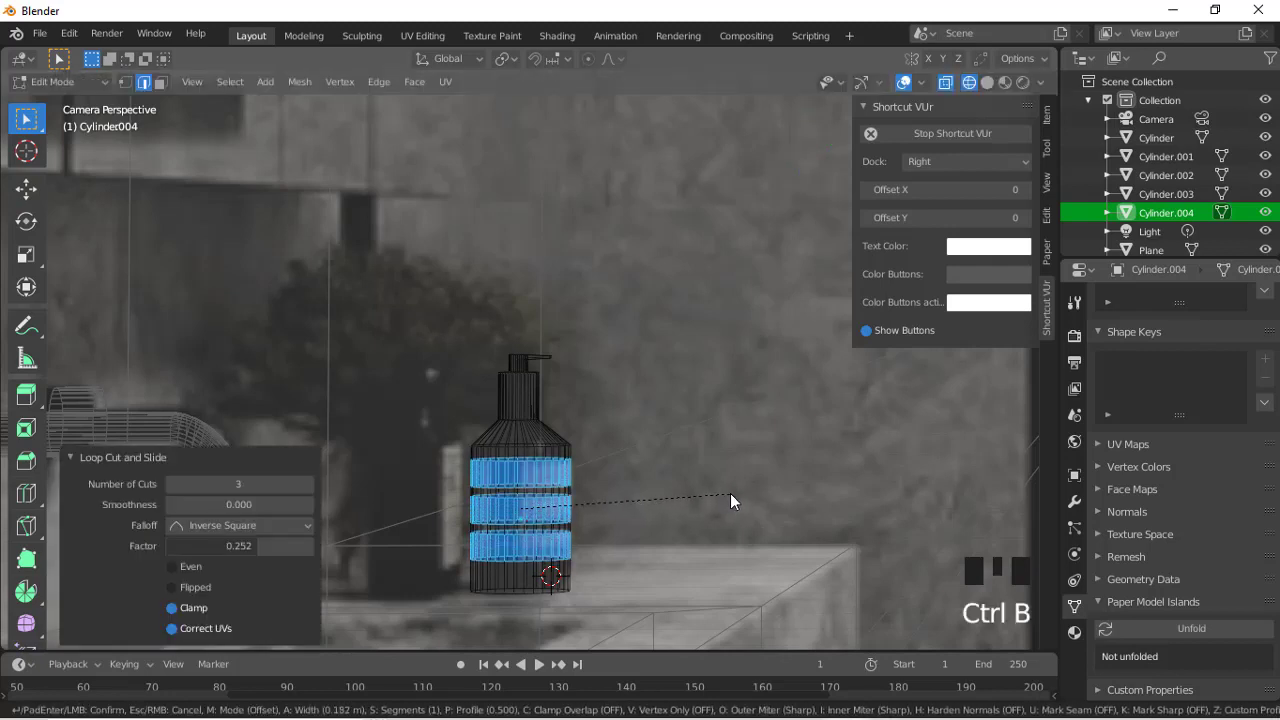
{"action": "left_click", "coordinate": [730, 494]}
{"action": "key", "text": "g"}
{"action": "key", "text": "z"}
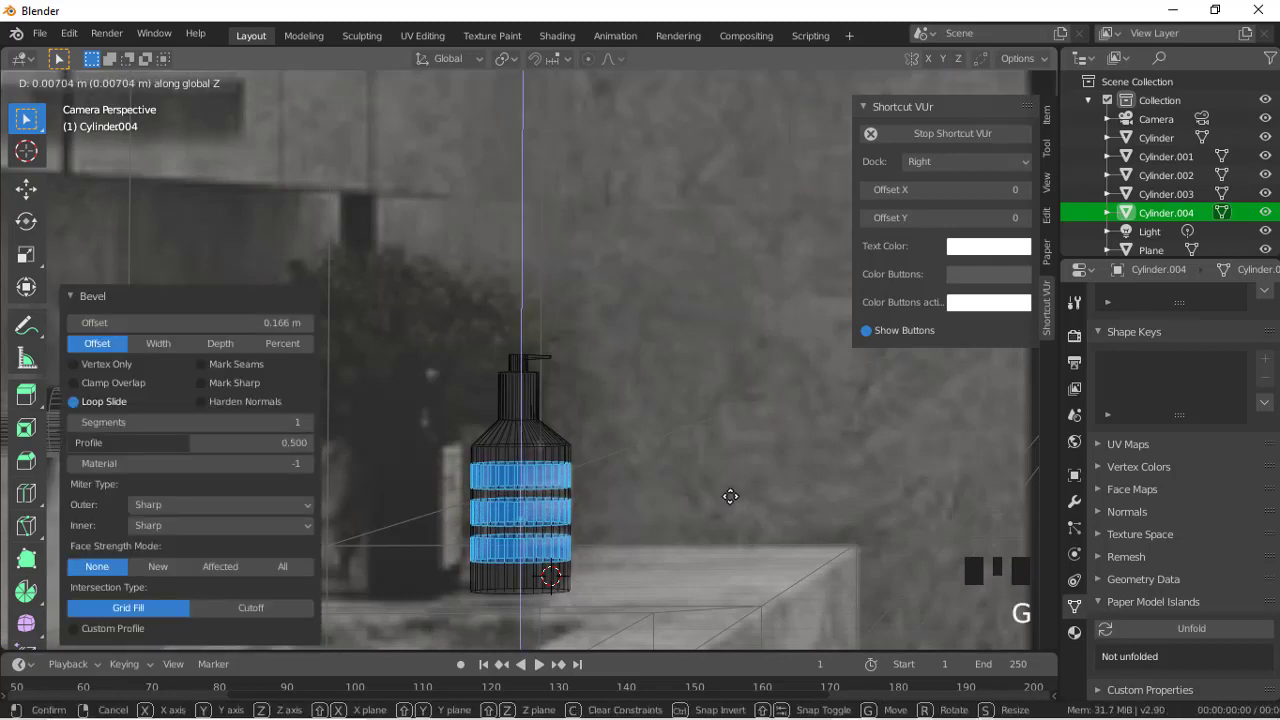
{"action": "left_click", "coordinate": [729, 493]}
Step: Return to Object Mode and show the soap bottle's material properties
{"action": "scroll", "coordinate": [760, 305], "scroll_direction": "down", "scroll_amount": 4}
{"action": "key", "text": "Tab"}
{"action": "key", "text": "Tab"}
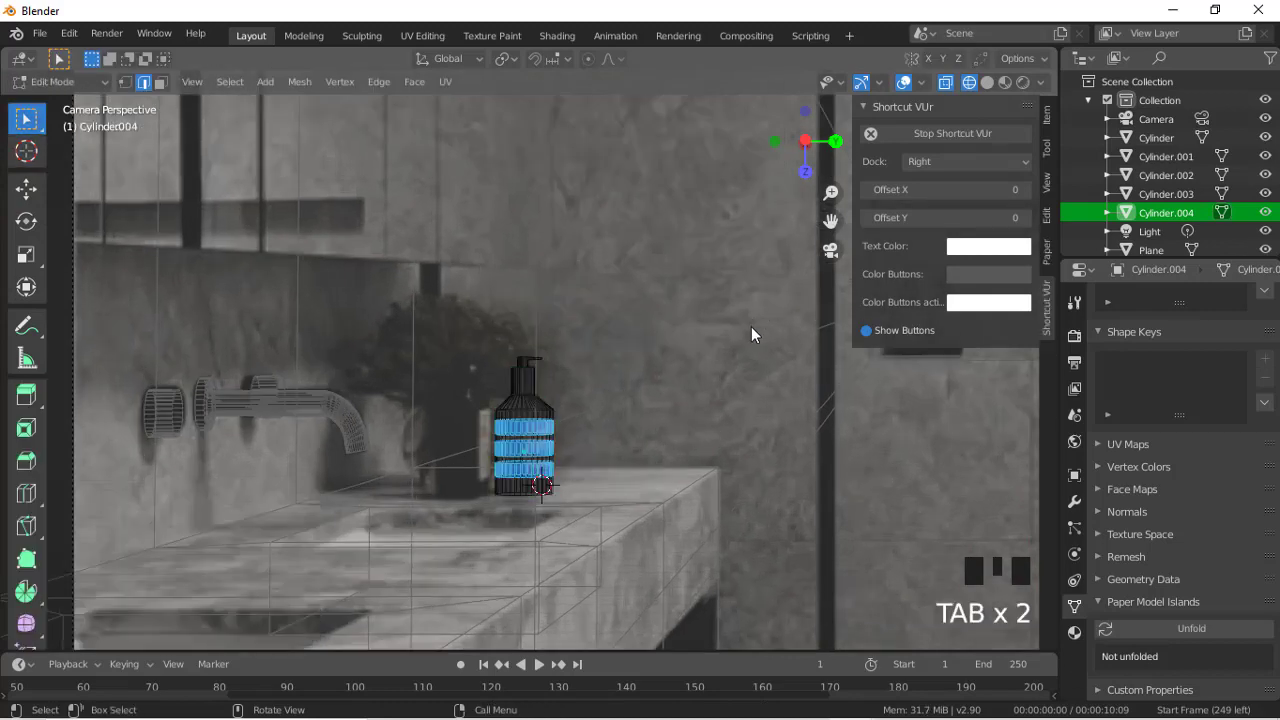
{"action": "key", "text": "Tab"}
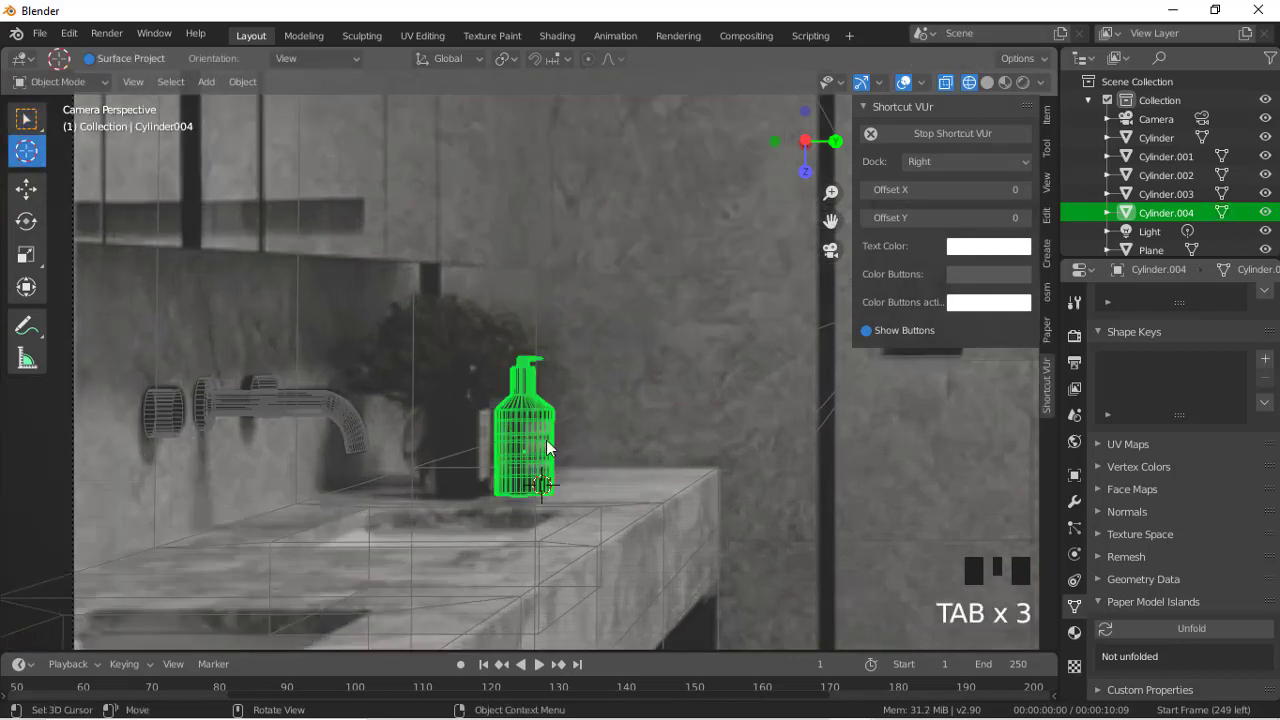
{"action": "scroll", "coordinate": [736, 504], "scroll_direction": "up", "scroll_amount": 5}
{"action": "scroll", "coordinate": [740, 504], "scroll_direction": "down", "scroll_amount": 6}
{"action": "scroll", "coordinate": [786, 503], "scroll_direction": "up", "scroll_amount": 2}
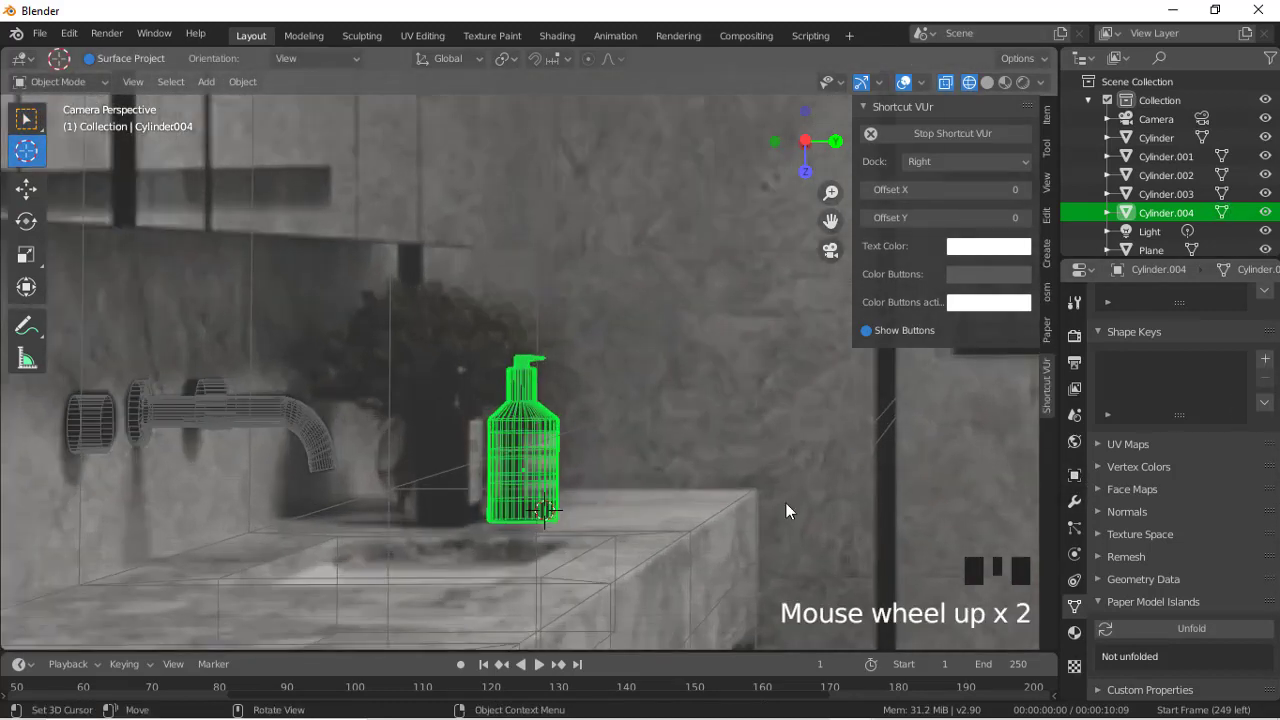
{"action": "left_click", "coordinate": [1074, 632]}
{"action": "left_click", "coordinate": [848, 521]}
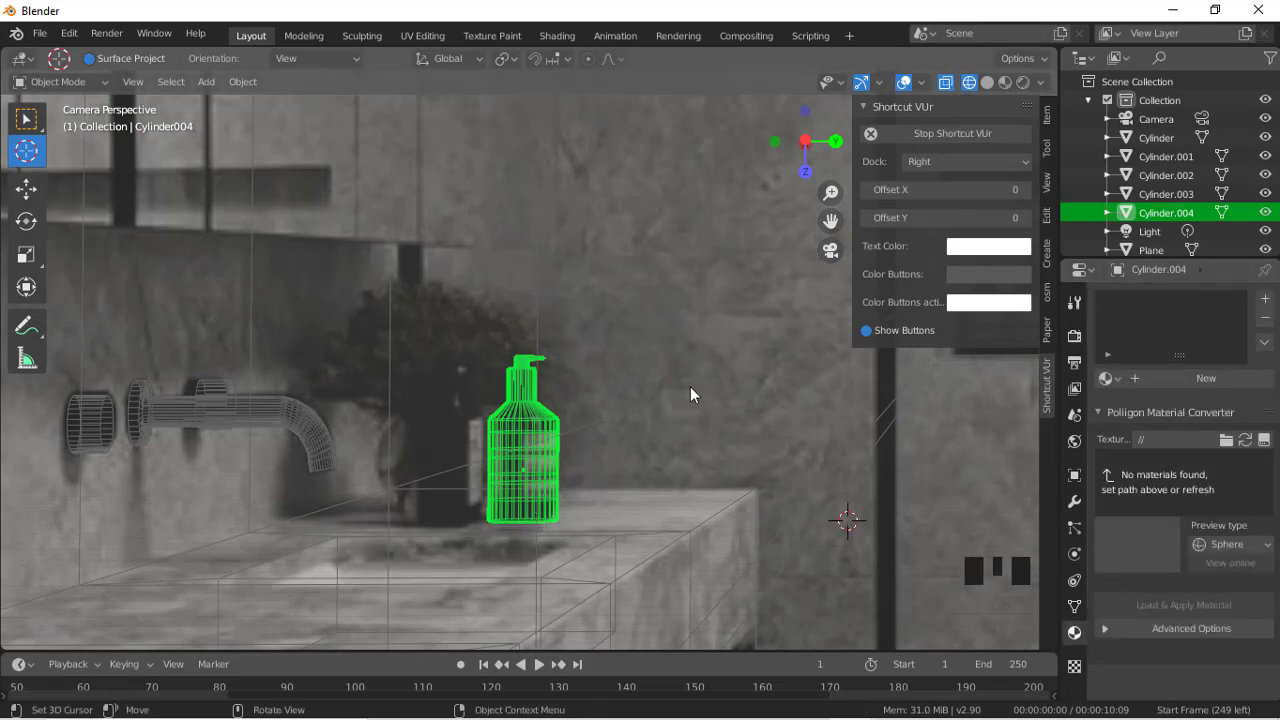
Step: Add a new material to the pump bottle and set its base color to black
{"action": "left_click", "coordinate": [1160, 378]}
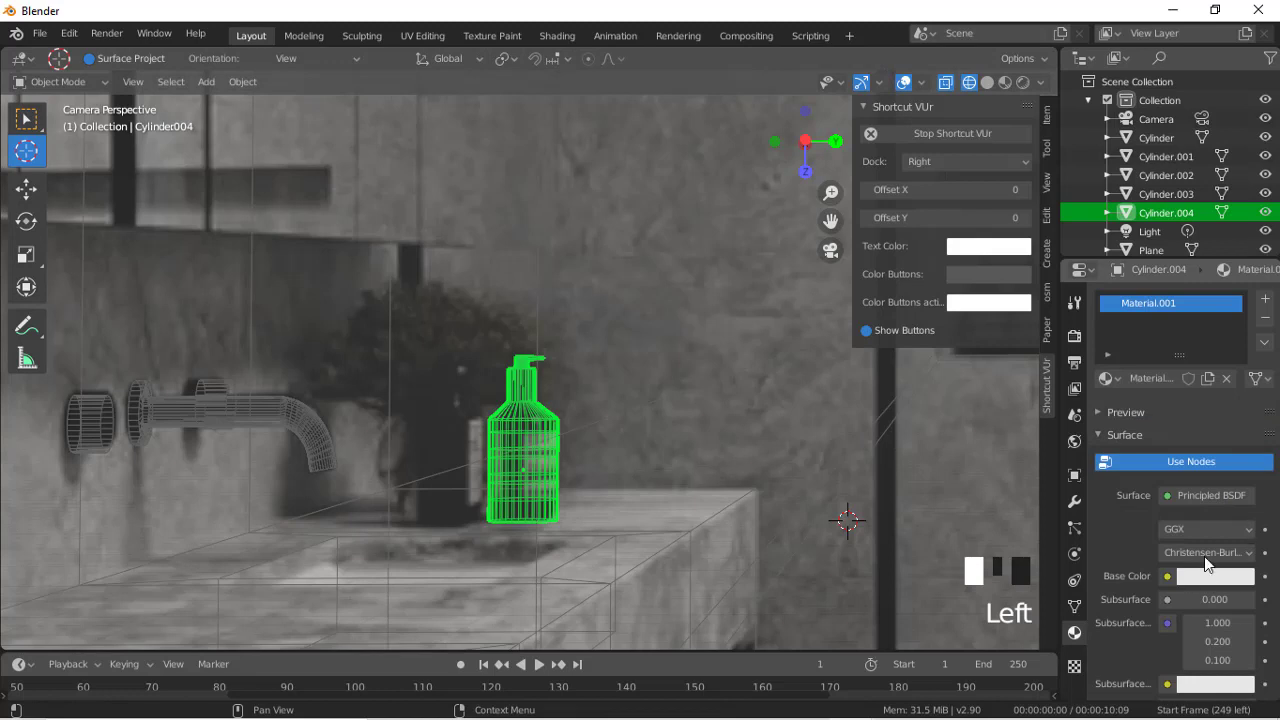
{"action": "left_click", "coordinate": [1192, 578]}
{"action": "left_click_drag", "start_coordinate": [1238, 337], "coordinate": [1239, 445]}
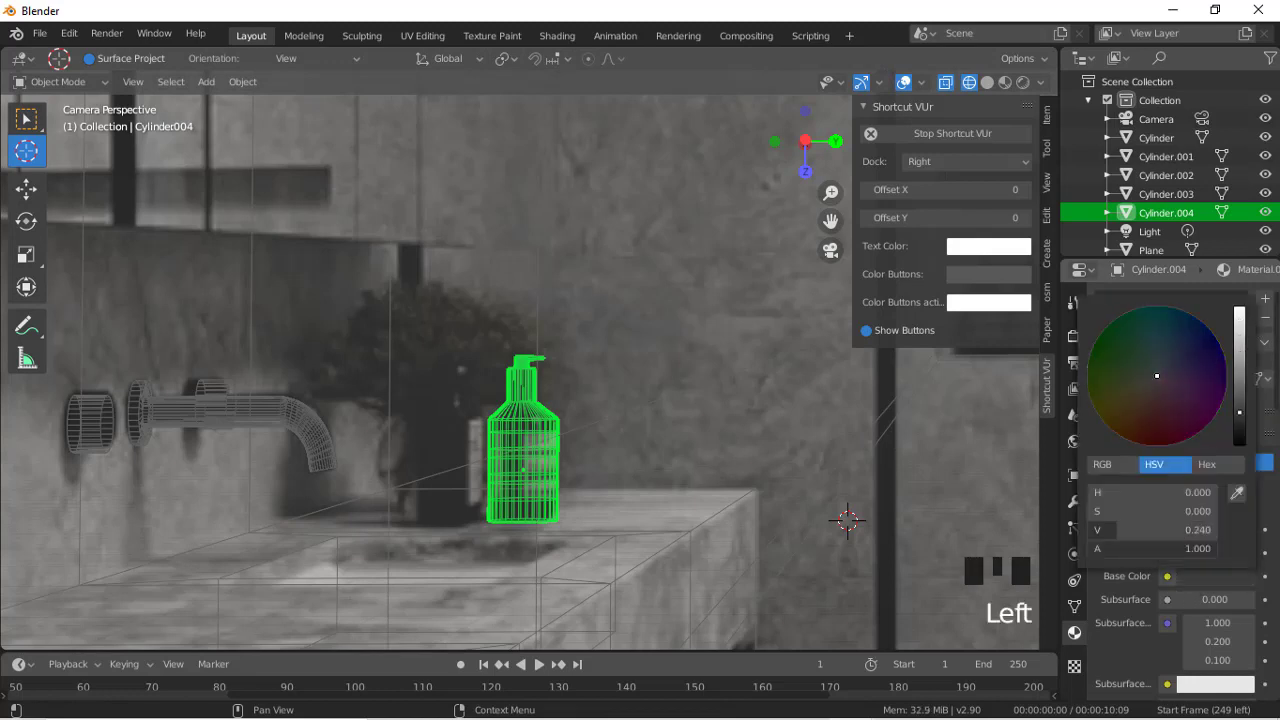
Step: Clear the pump bottle's mesh selection and duplicate the whole bottle about -0.26 m along the global Y axis
{"action": "key", "text": "Tab"}
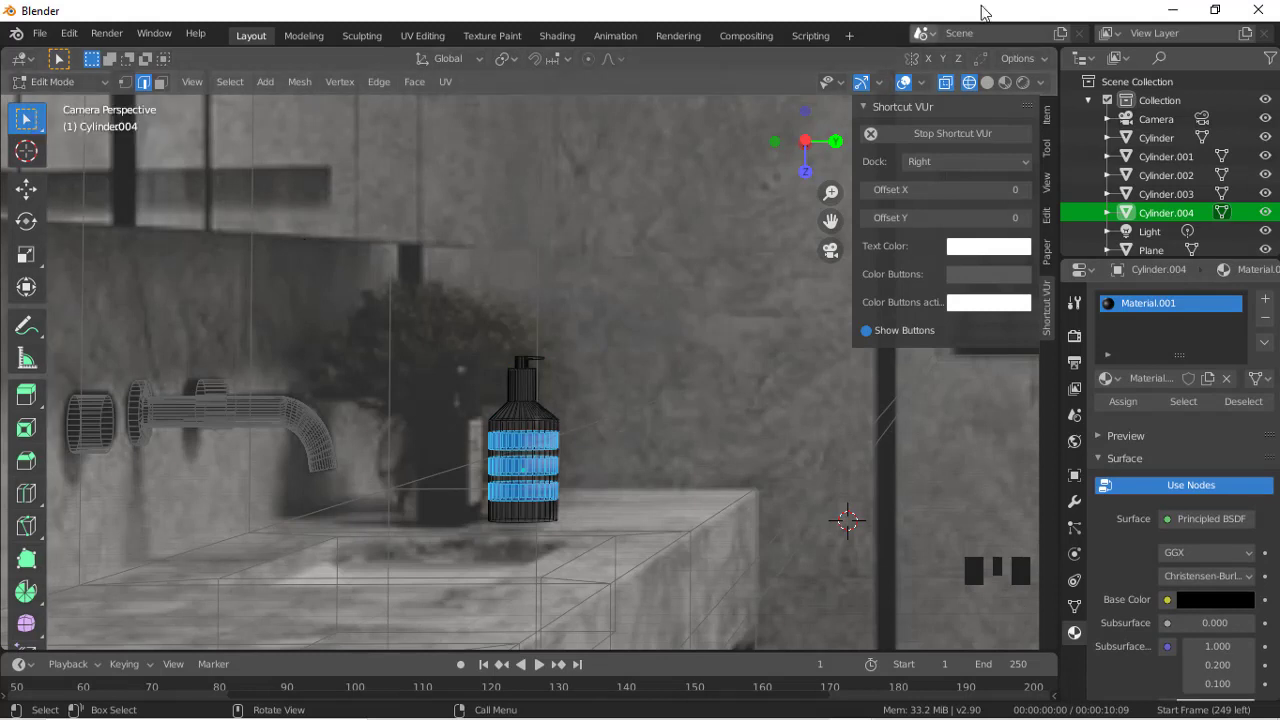
{"action": "left_click", "coordinate": [688, 402]}
{"action": "key", "text": "Tab"}
{"action": "key", "text": "shift+d"}
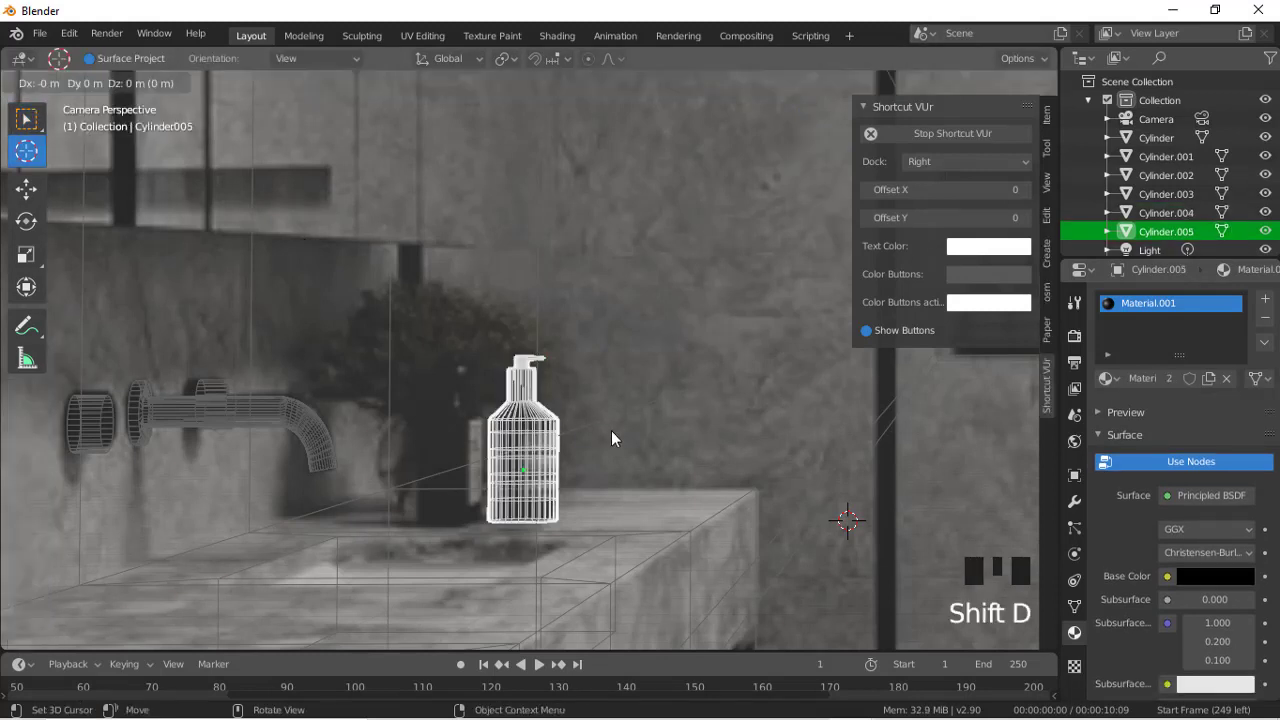
{"action": "key", "text": "y"}
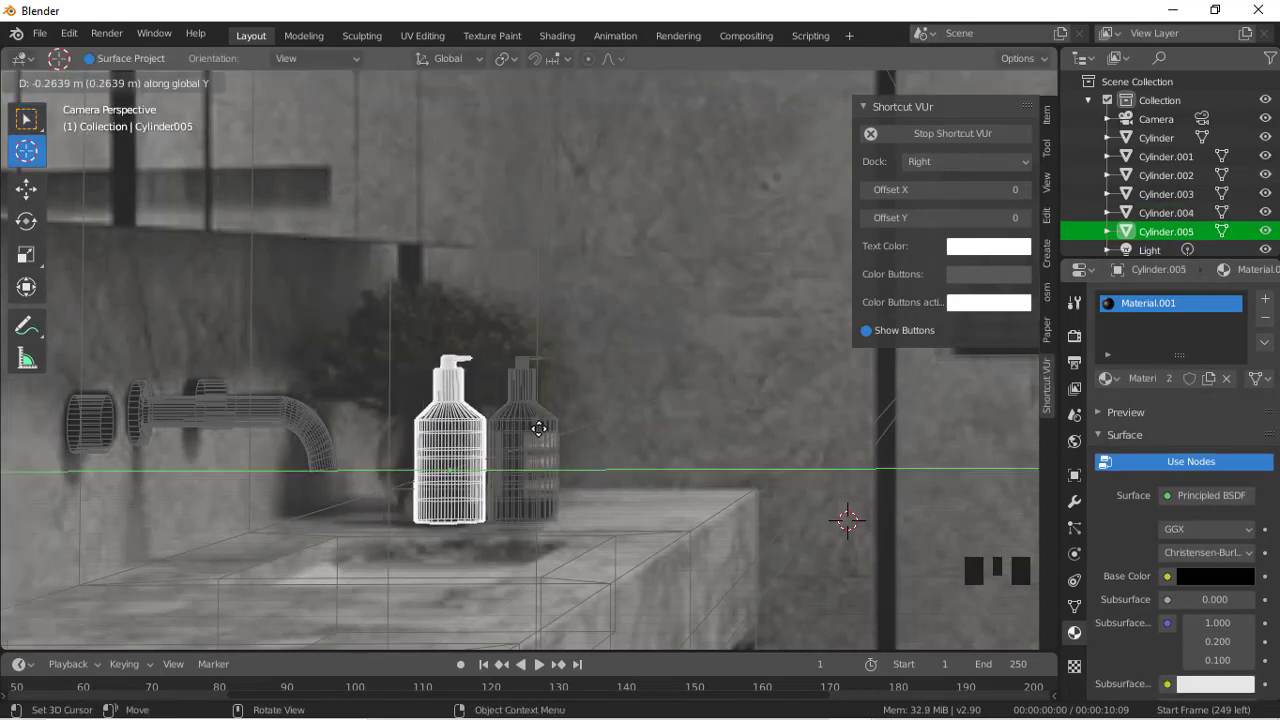
{"action": "left_click", "coordinate": [540, 426]}
Step: Delete the pump head and neck geometry from the duplicated bottle
{"action": "key", "text": "Tab"}
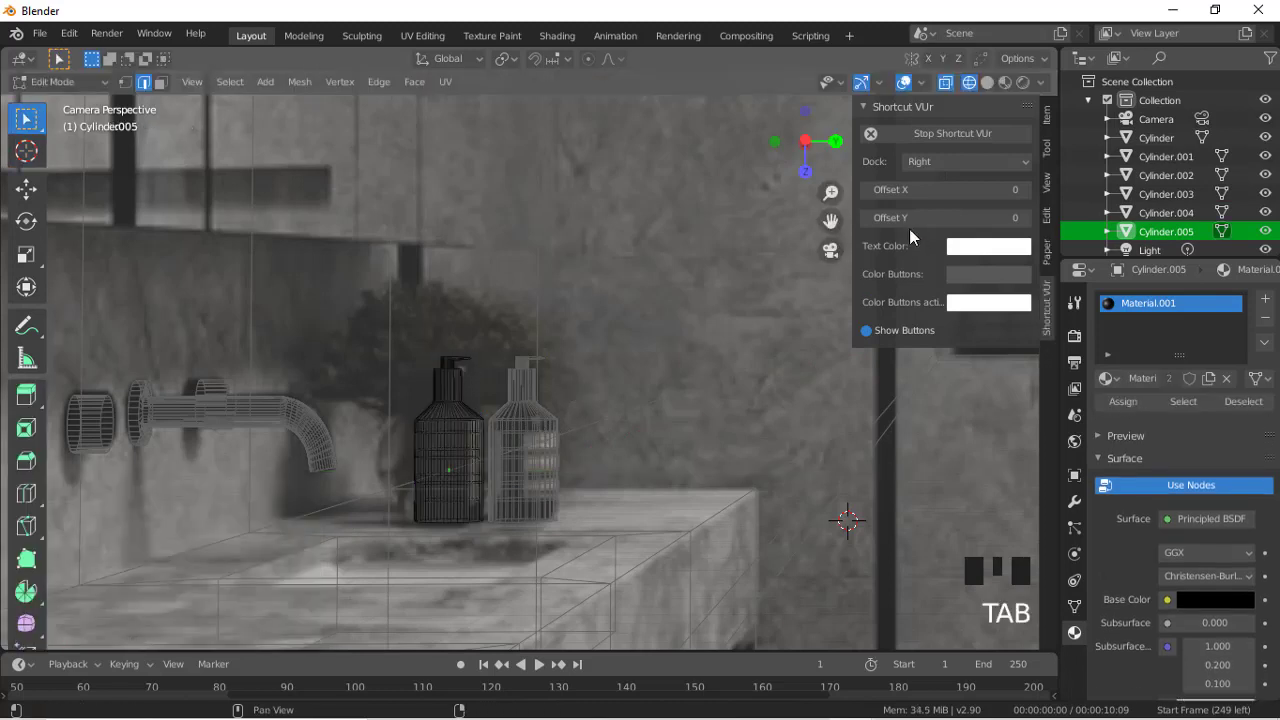
{"action": "left_click", "coordinate": [434, 363]}
{"action": "left_click", "coordinate": [418, 356]}
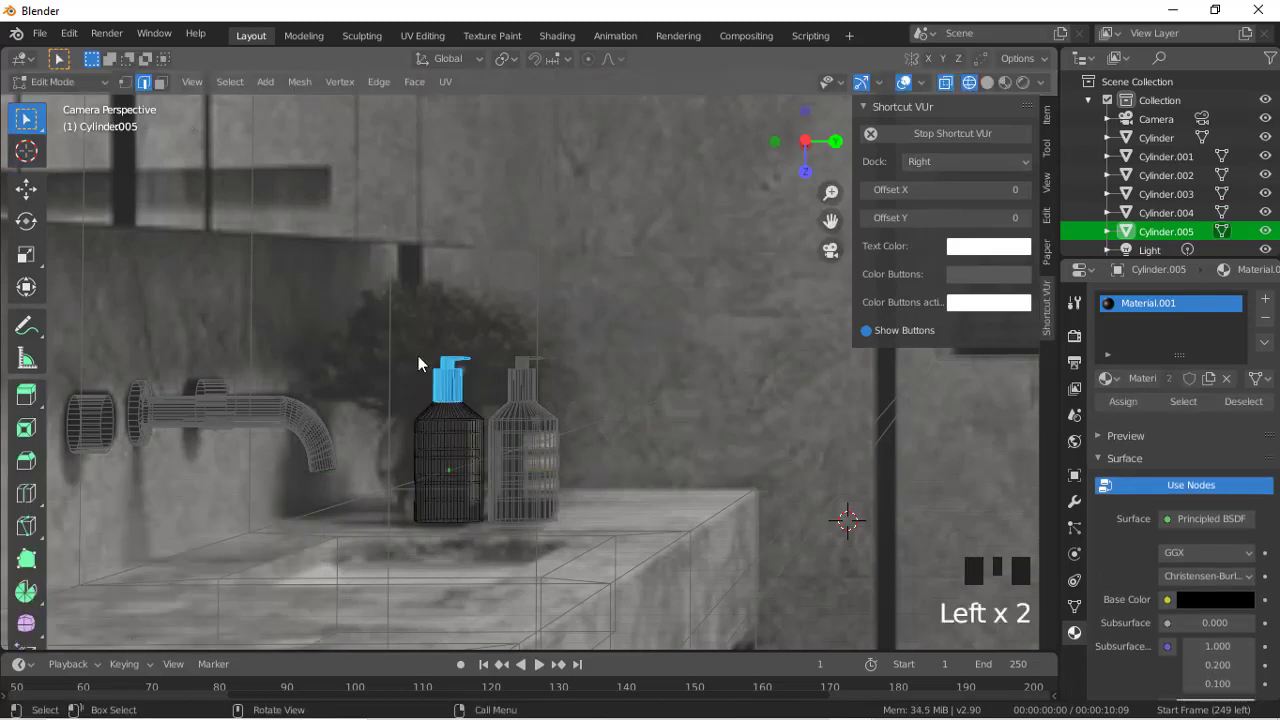
{"action": "key", "text": "Delete"}
Step: Raise the copy's open top ring about 0.034 m and its upper shoulder ring about 0.024 m along Z
{"action": "left_click", "coordinate": [411, 397]}
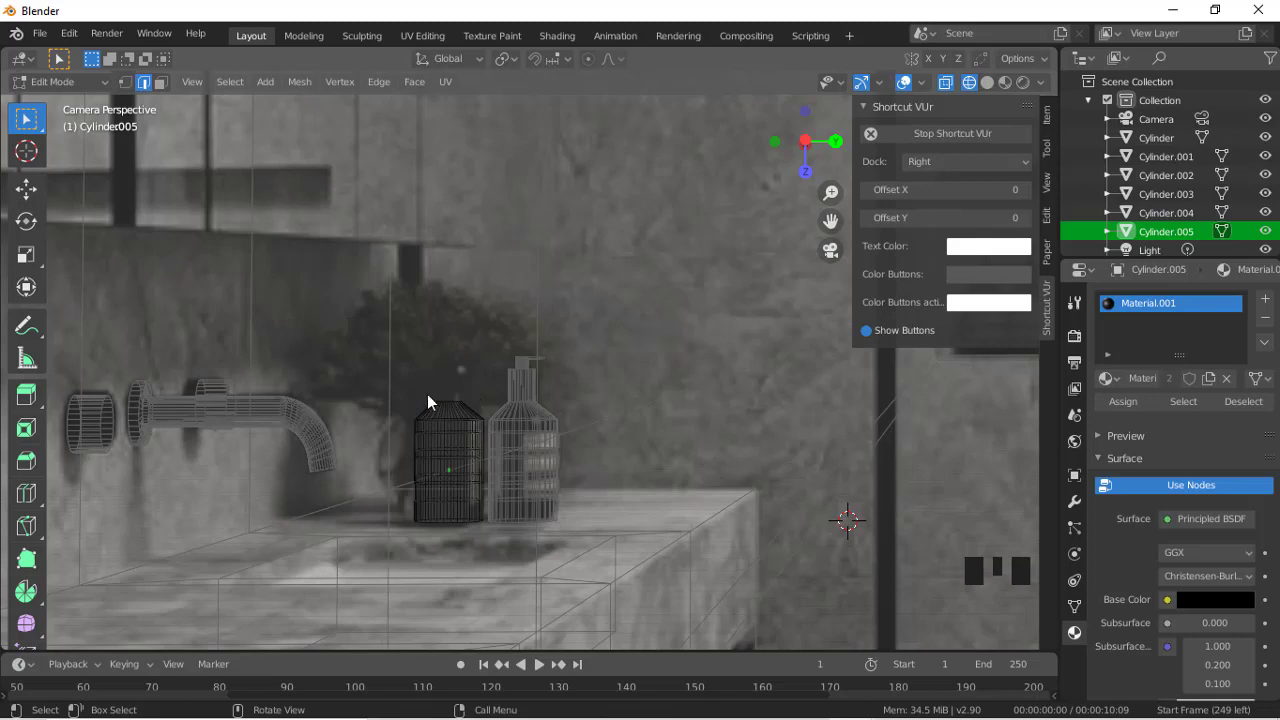
{"action": "key", "text": "g"}
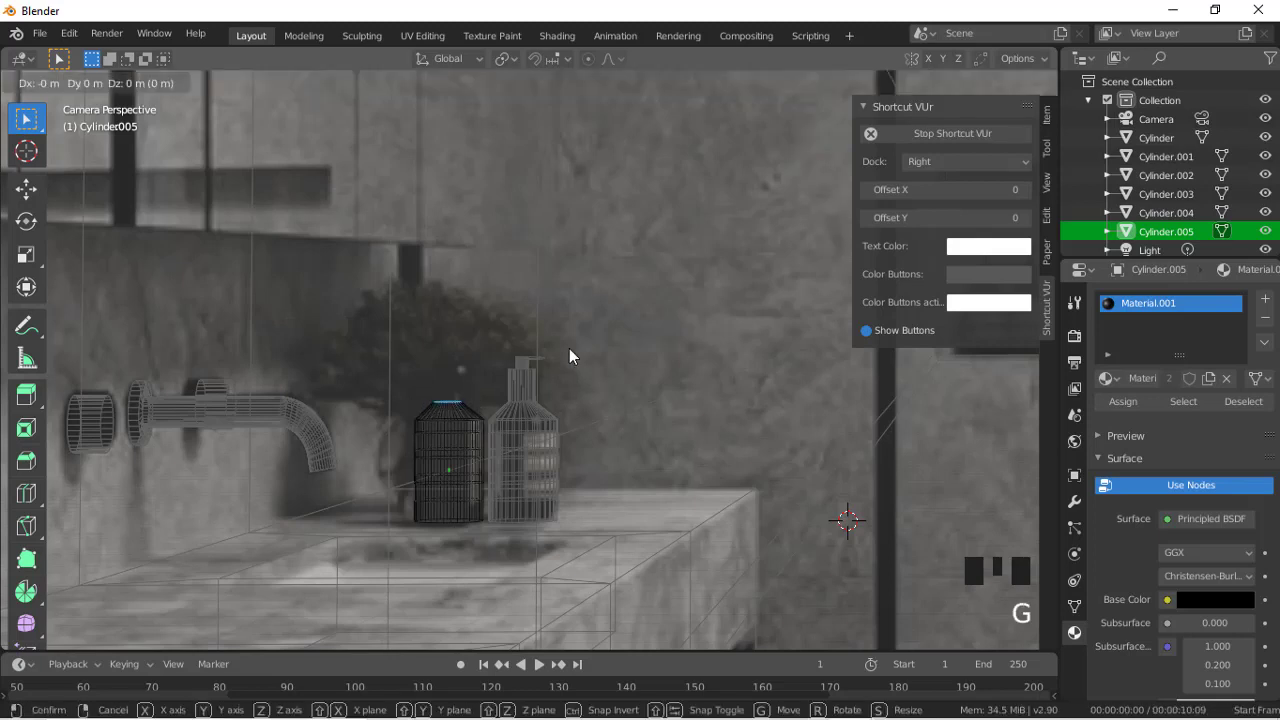
{"action": "key", "text": "z"}
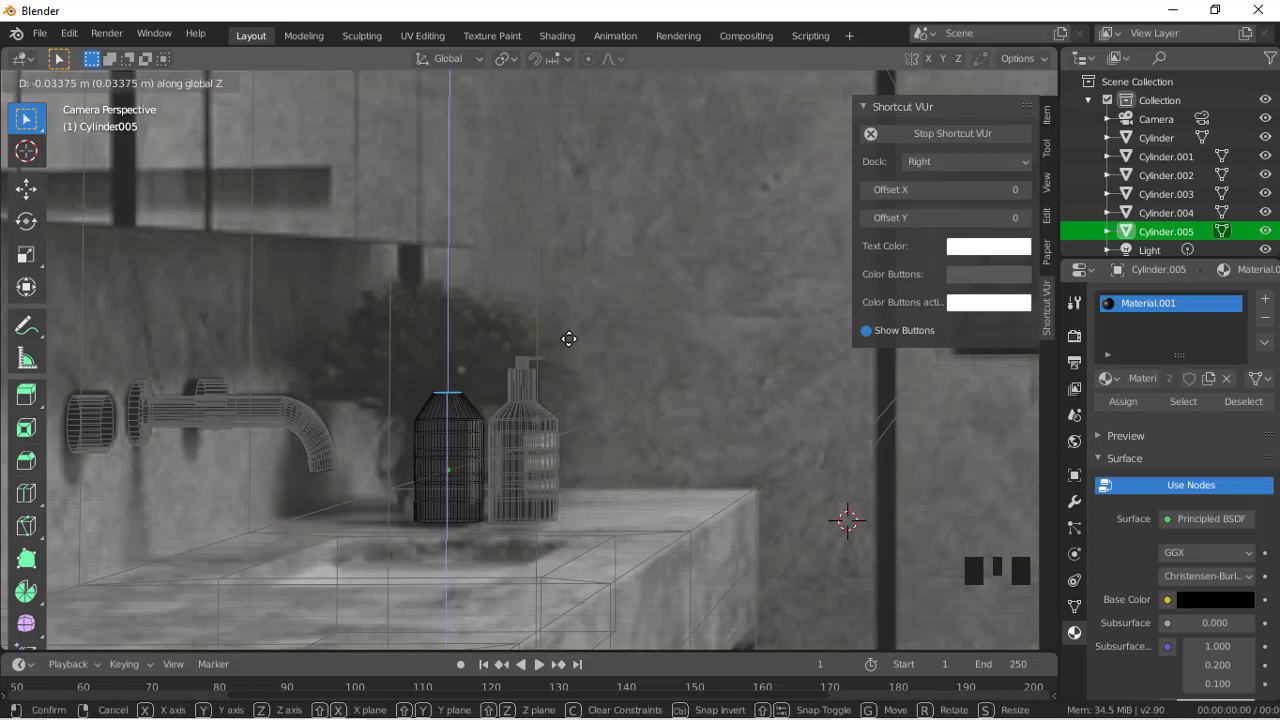
{"action": "left_click", "coordinate": [568, 339]}
{"action": "left_click", "coordinate": [423, 407]}
{"action": "left_click_drag", "start_coordinate": [390, 419], "coordinate": [483, 430]}
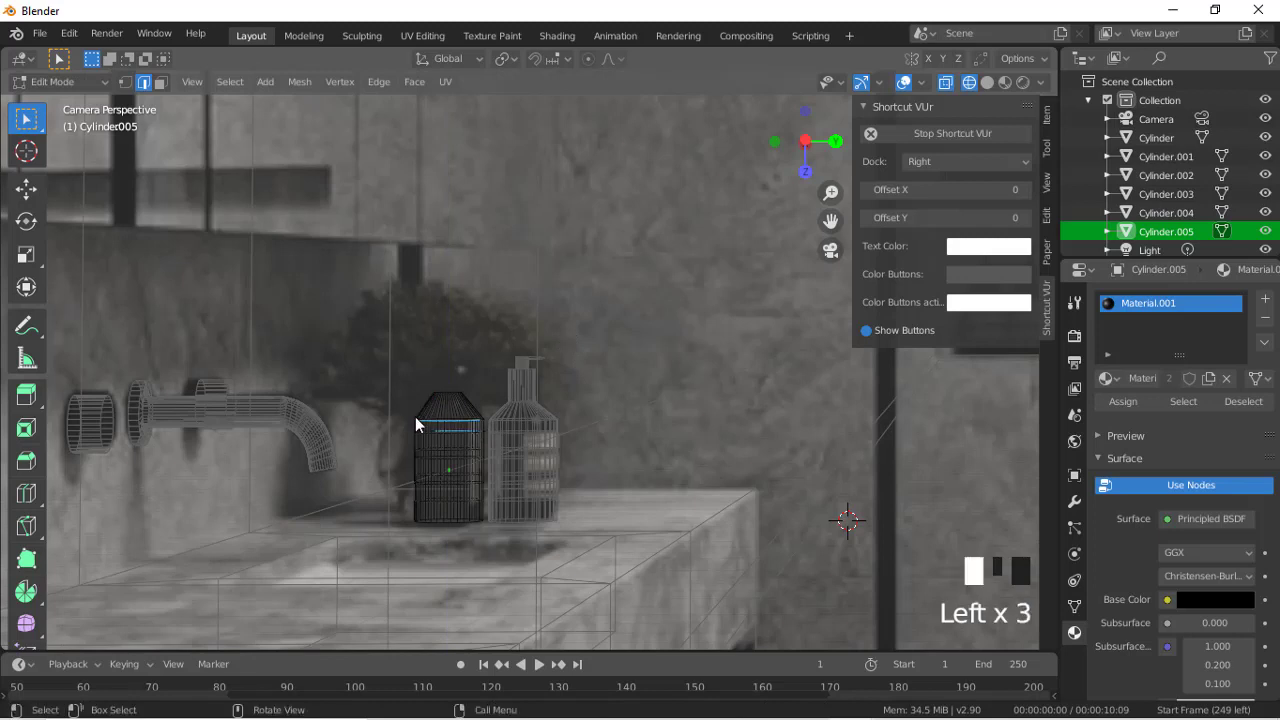
{"action": "key", "text": "g"}
{"action": "key", "text": "z"}
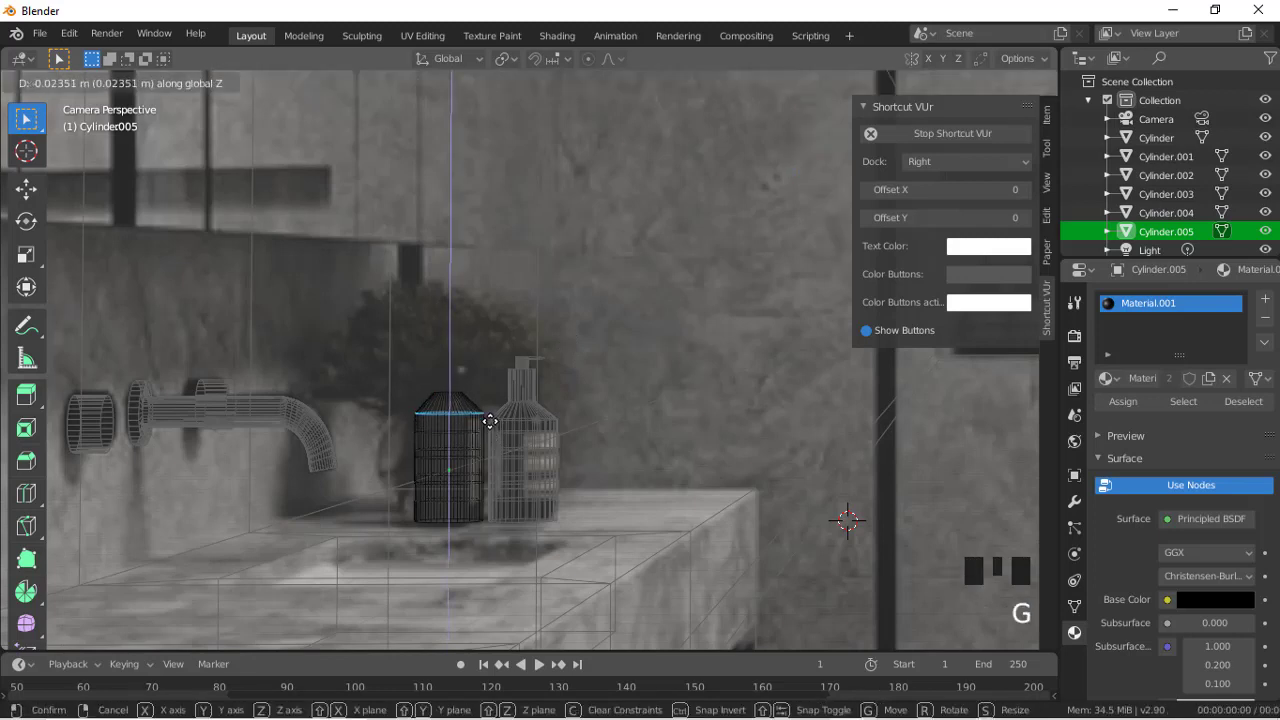
{"action": "left_click", "coordinate": [490, 418]}
Step: Extrude the copy's top ring upward into a neck with a Z move of -0.12486 m
{"action": "left_click_drag", "start_coordinate": [414, 360], "coordinate": [467, 396]}
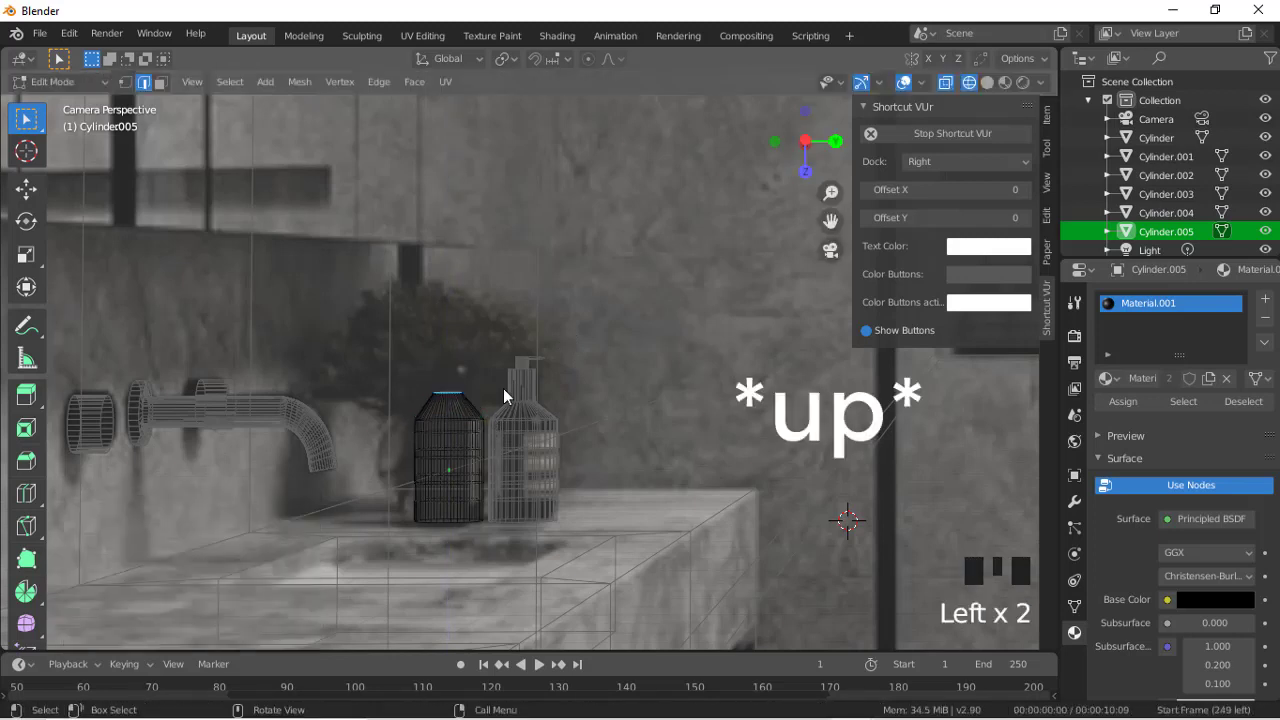
{"action": "key", "text": "e"}
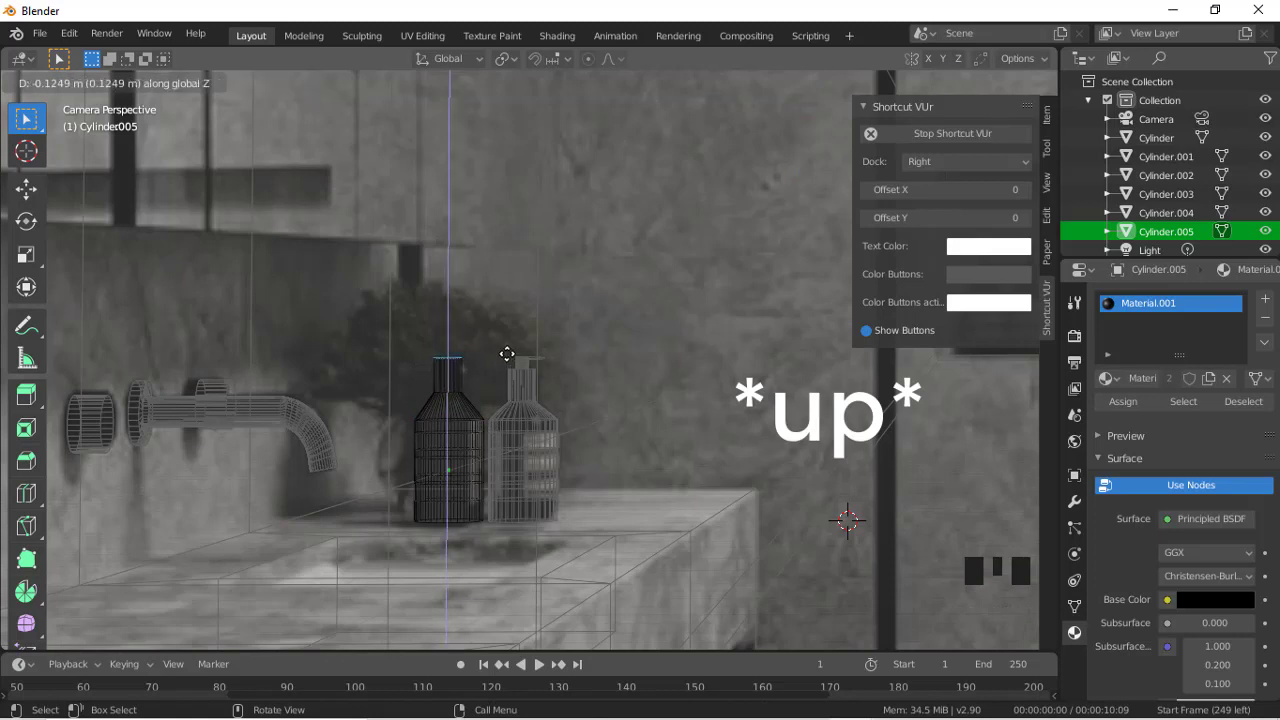
{"action": "left_click", "coordinate": [507, 354]}
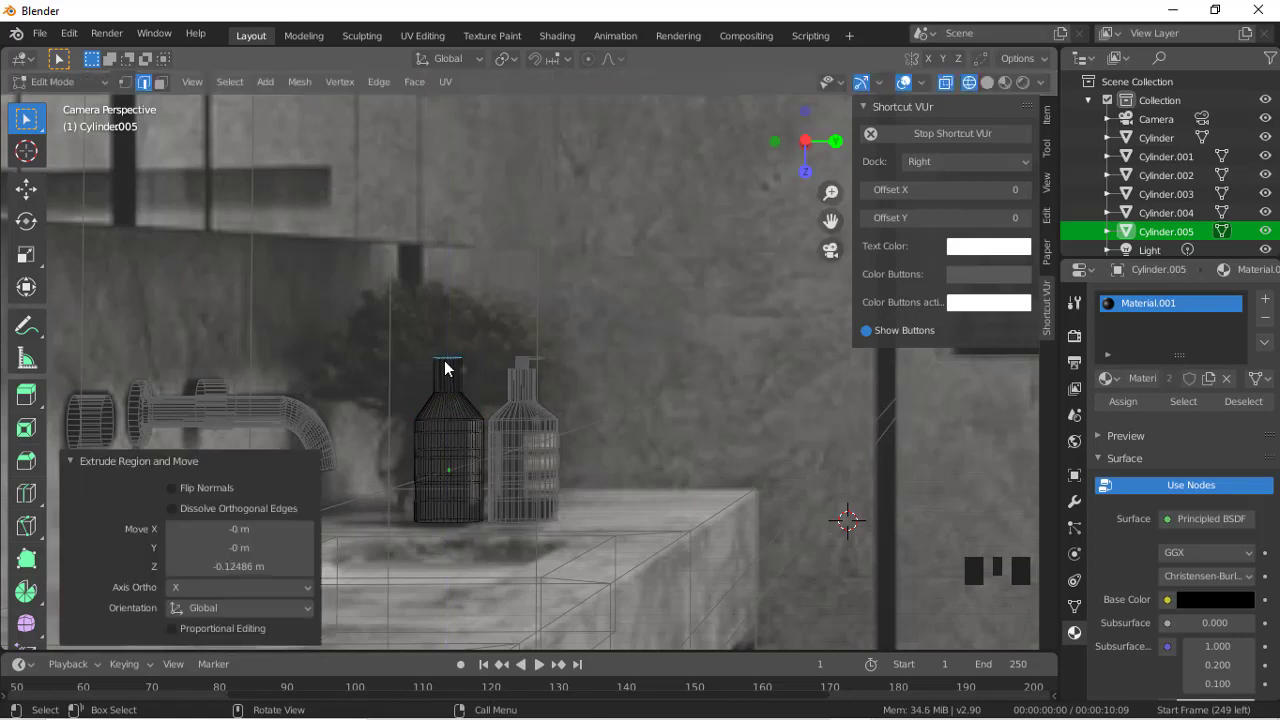
Step: Extrude the neck's side faces outward along their normals with a -0.265 m offset to form a cap
{"action": "left_click_drag", "start_coordinate": [391, 358], "coordinate": [477, 387]}
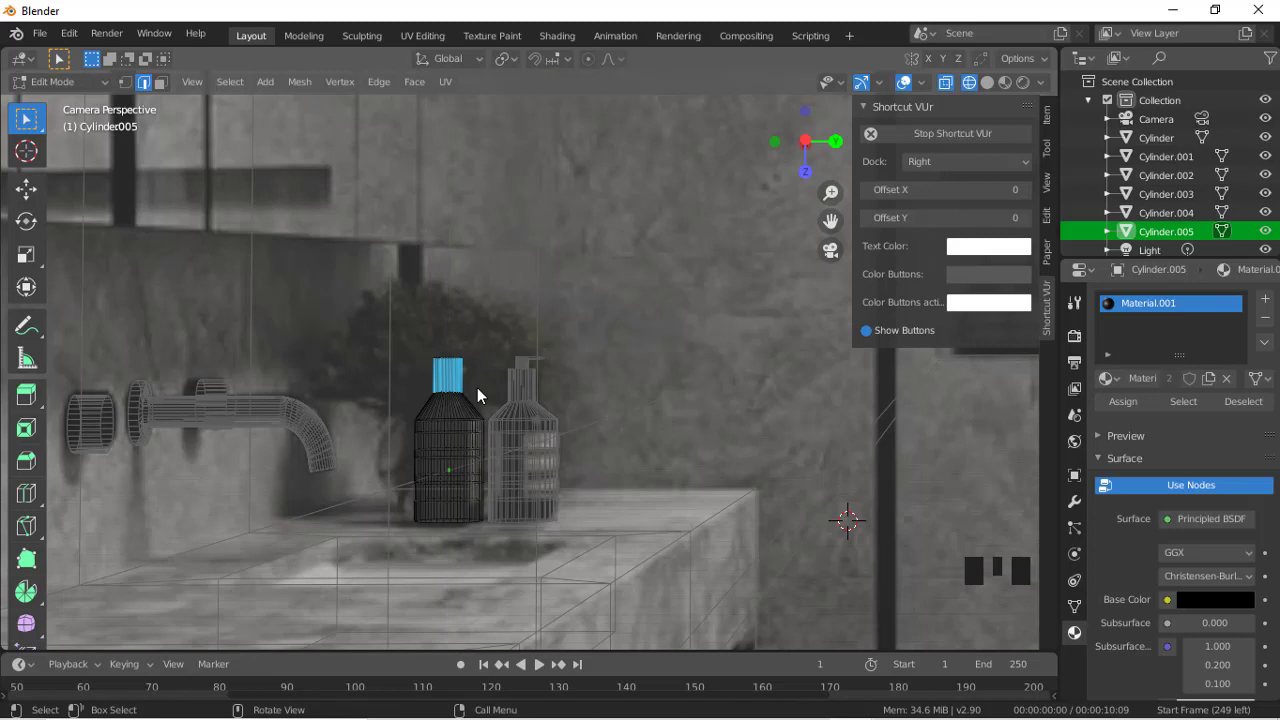
{"action": "key", "text": "alt"}
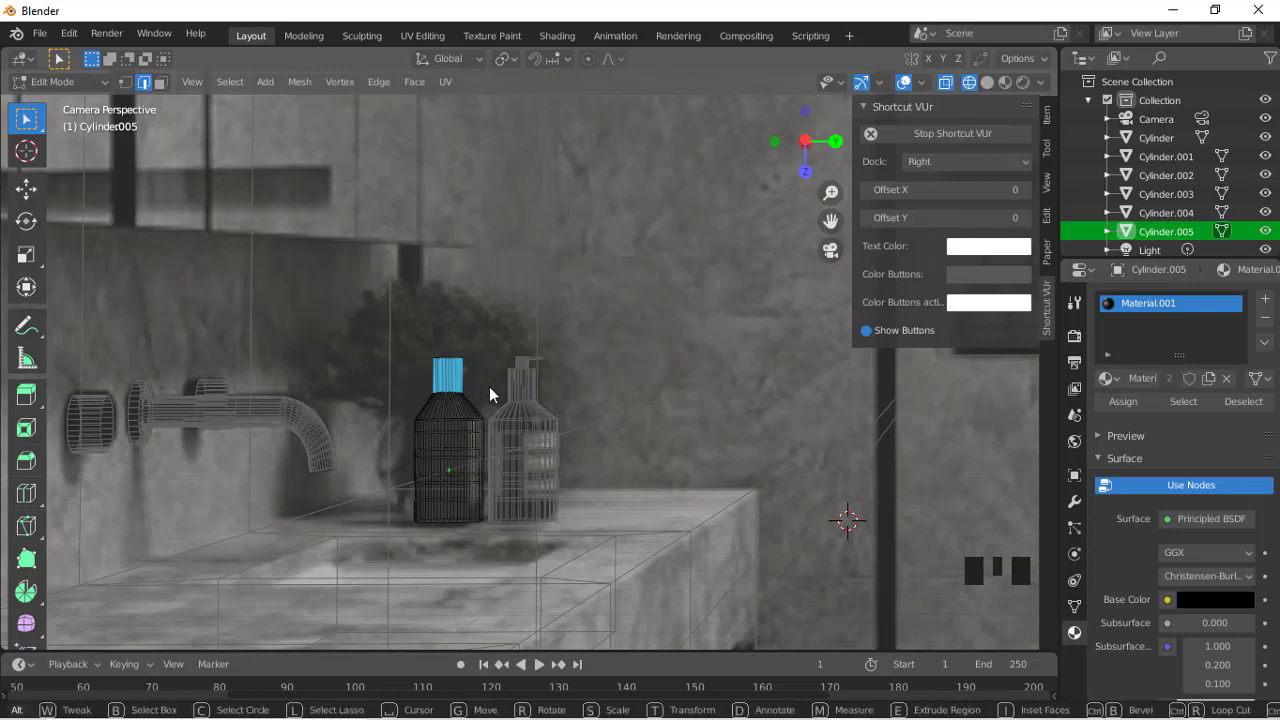
{"action": "key", "text": "3"}
{"action": "scroll", "coordinate": [534, 441], "scroll_direction": "up", "scroll_amount": 4}
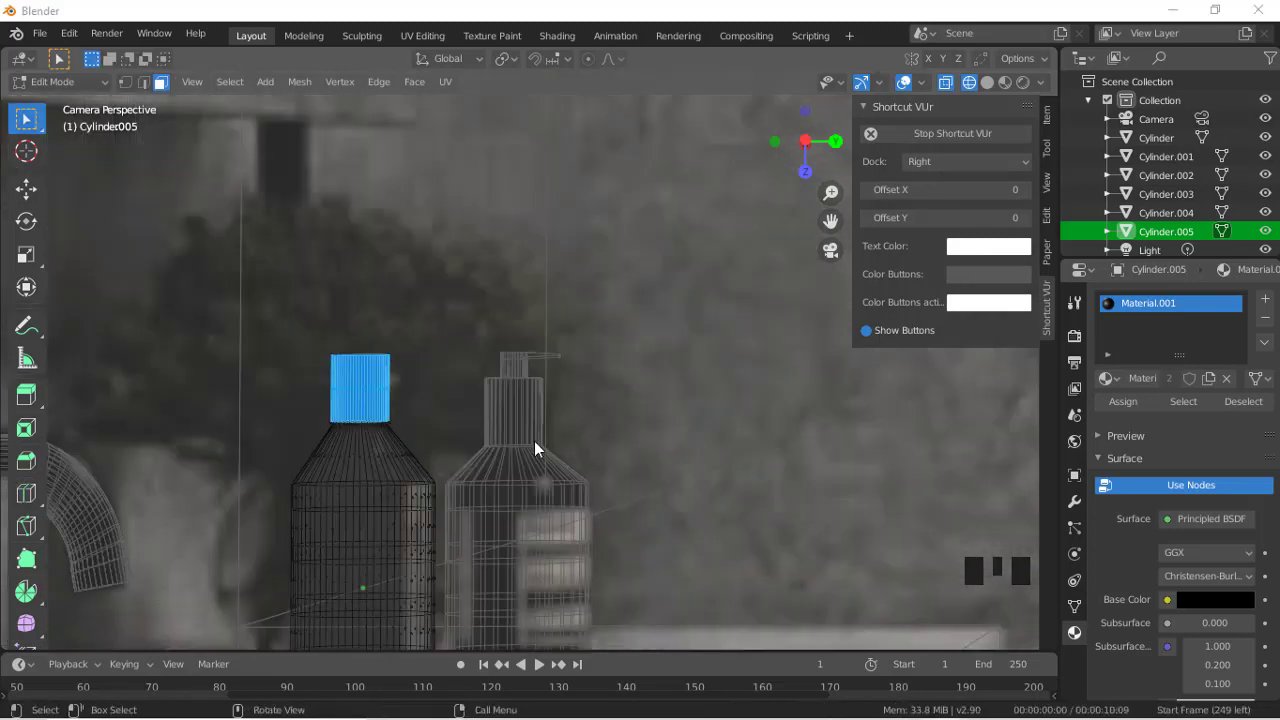
{"action": "left_click", "coordinate": [586, 417]}
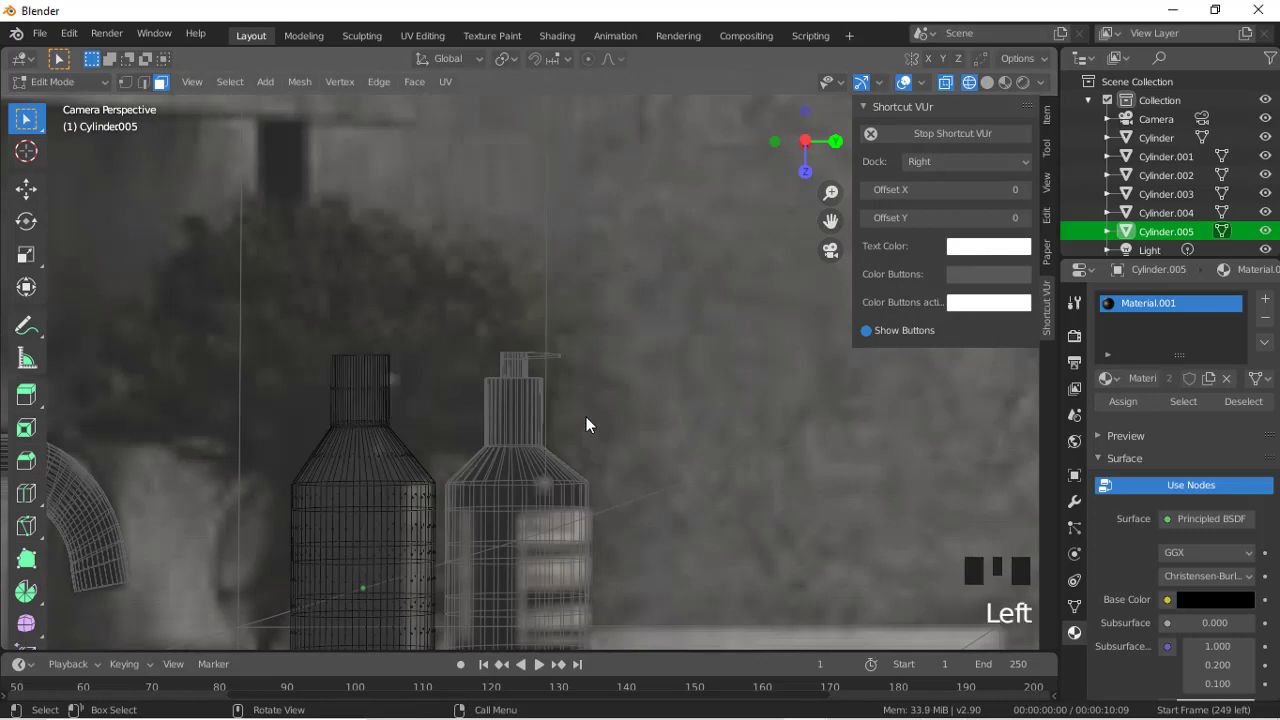
{"action": "key", "text": "ctrl+z"}
{"action": "key", "text": "alt+e"}
{"action": "left_click", "coordinate": [587, 428]}
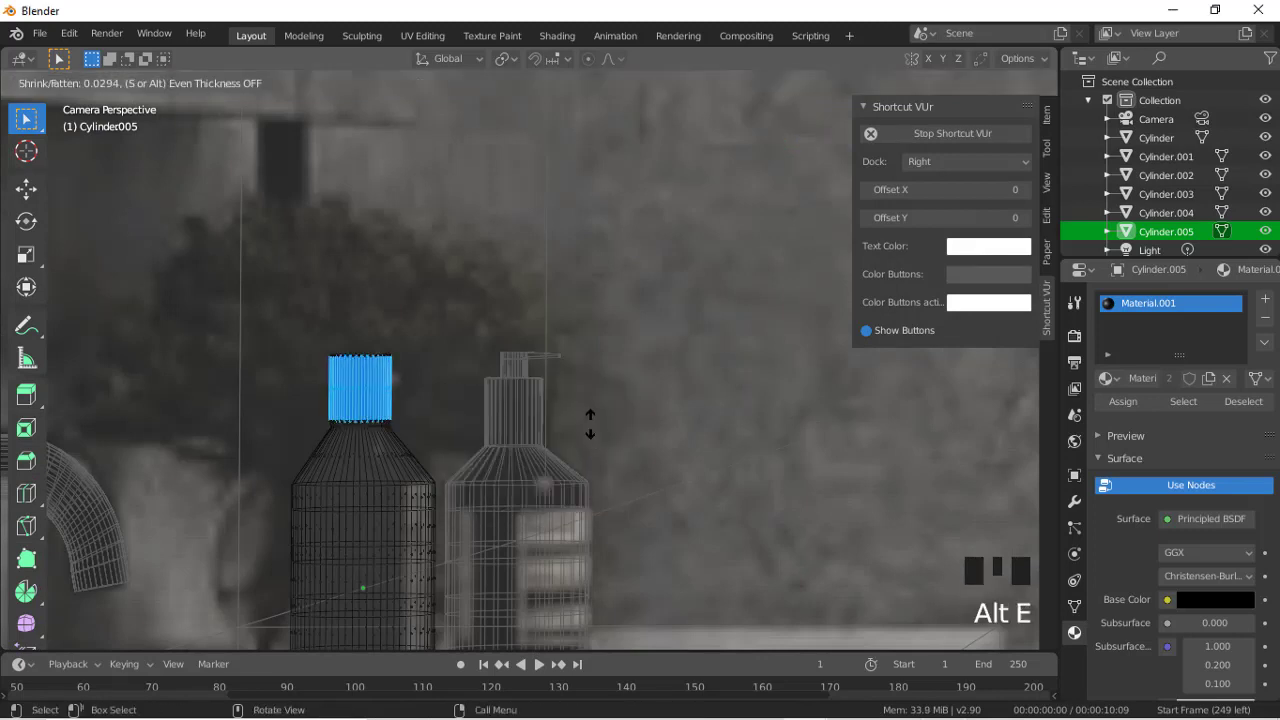
{"action": "left_click", "coordinate": [585, 364]}
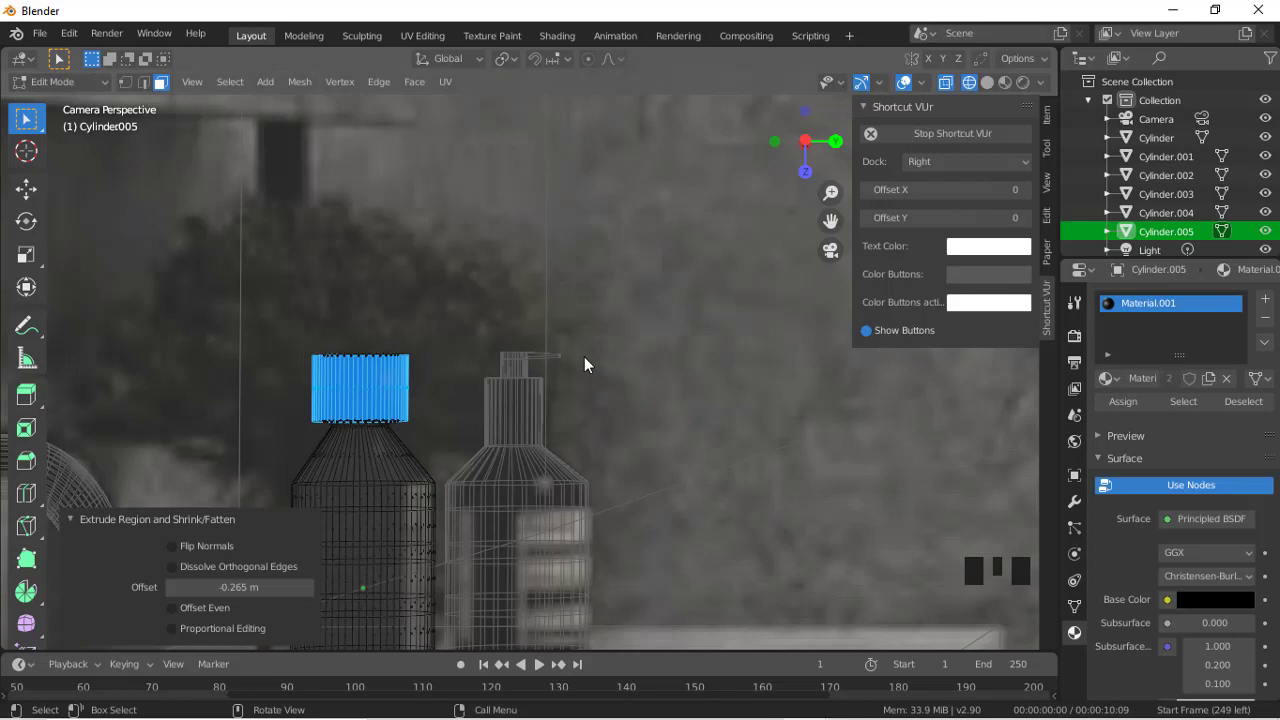
Step: Bevel the cap's upper and lower rim edges about 0.063 m wide with 7 segments
{"action": "left_click", "coordinate": [144, 84]}
{"action": "left_click_drag", "start_coordinate": [300, 366], "coordinate": [400, 400], "text": "ctrl"}
{"action": "key", "text": "ctrl+b"}
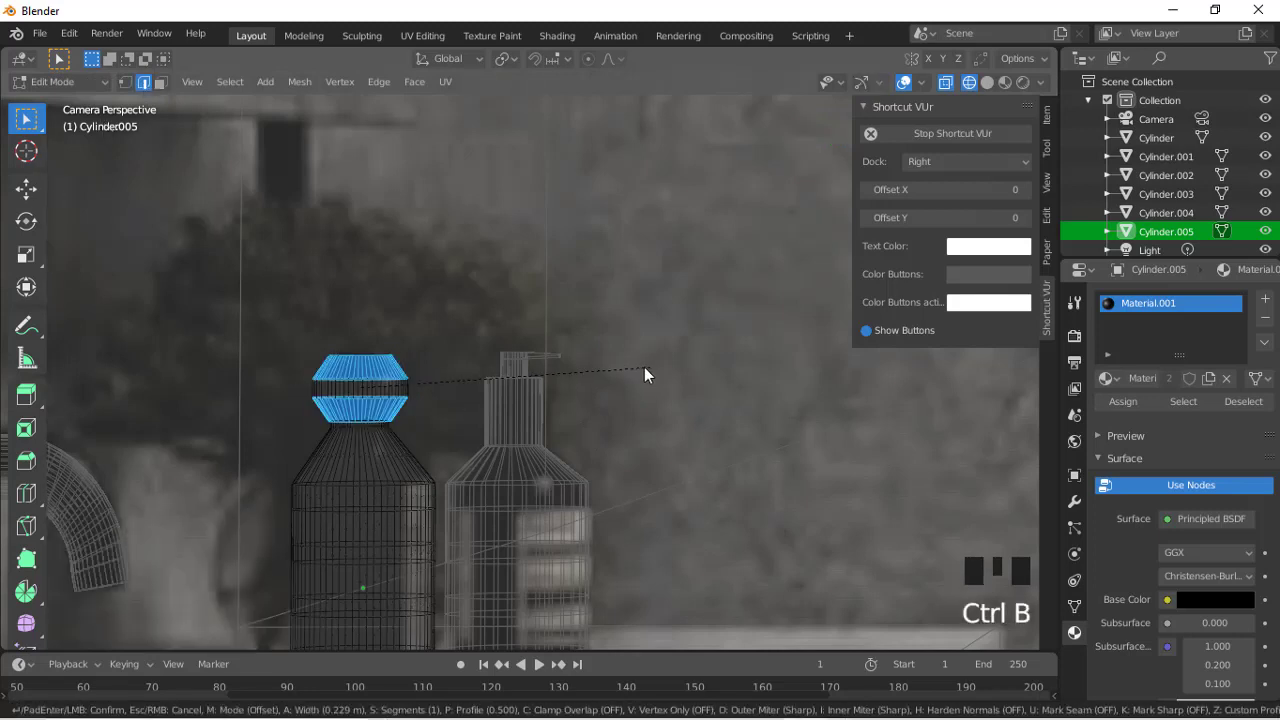
{"action": "scroll", "coordinate": [644, 372], "scroll_direction": "up", "scroll_amount": 6}
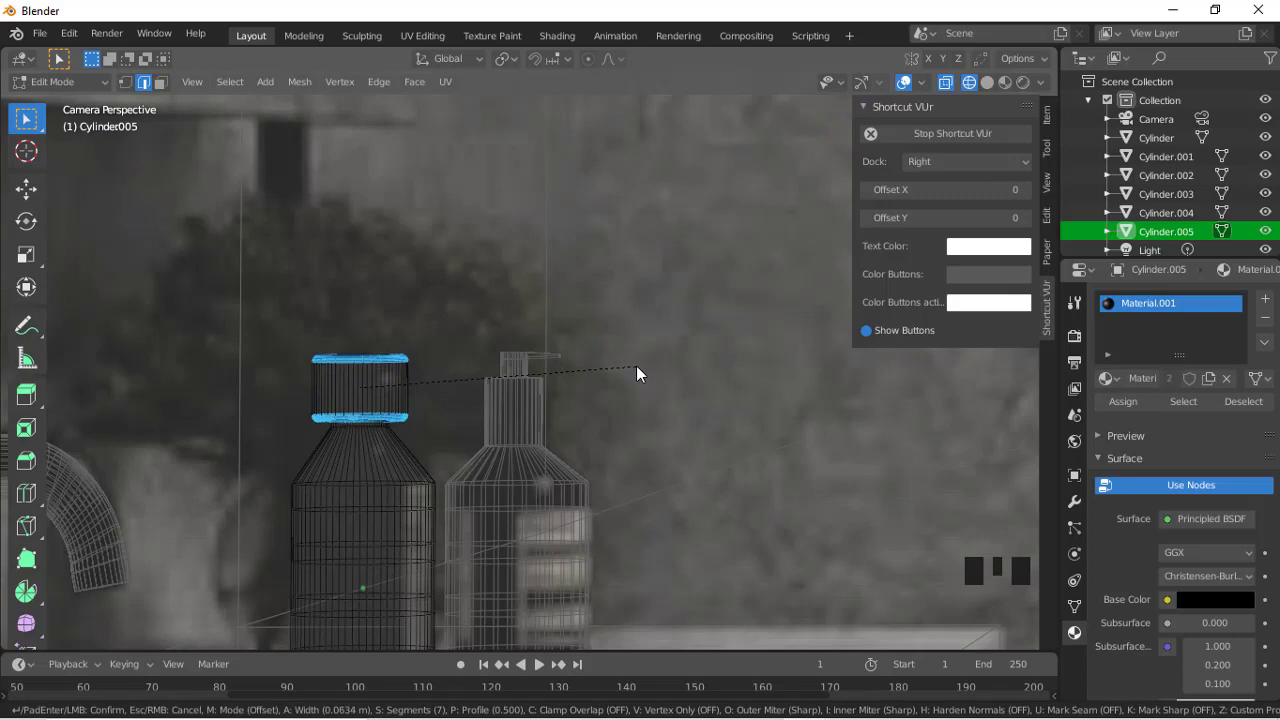
{"action": "left_click", "coordinate": [636, 365]}
Step: Add one centred loop cut around the capped bottle's sloped shoulder and scale it outward
{"action": "left_click", "coordinate": [459, 446]}
{"action": "key", "text": "ctrl+r"}
{"action": "left_click", "coordinate": [459, 446]}
{"action": "right_click", "coordinate": [460, 446]}
{"action": "key", "text": "s"}
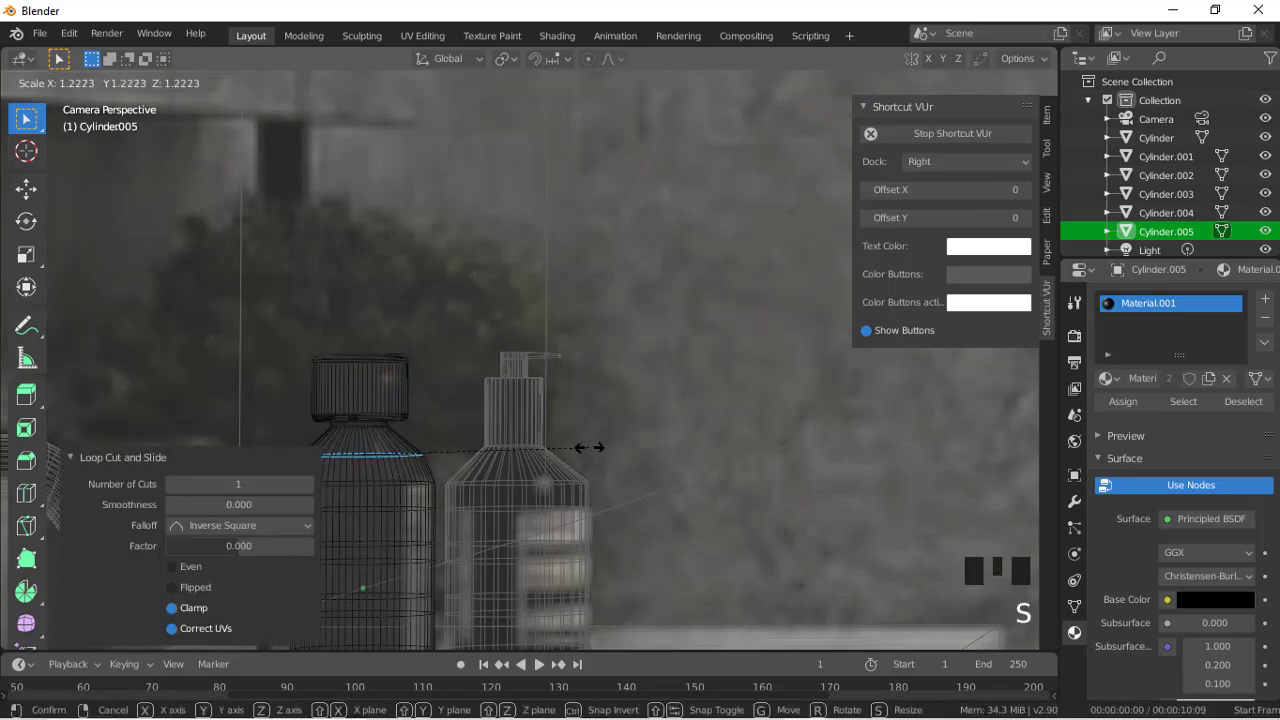
{"action": "left_click", "coordinate": [605, 442]}
Step: Bevel the shoulder loop with a 0.154 m offset and 7 segments, and return to Object Mode
{"action": "key", "text": "ctrl+b"}
{"action": "left_click", "coordinate": [627, 442]}
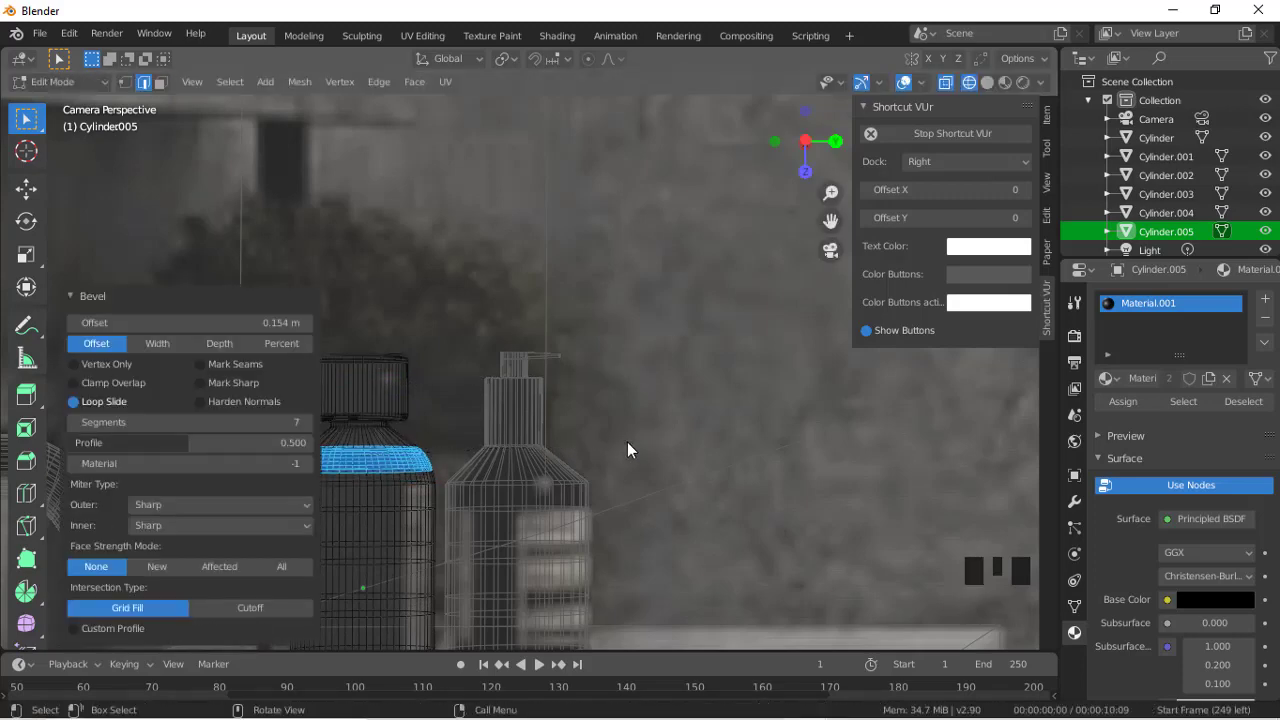
{"action": "key", "text": "Tab"}
{"action": "scroll", "coordinate": [580, 500], "scroll_direction": "down", "scroll_amount": 2}
{"action": "key", "text": "Tab"}
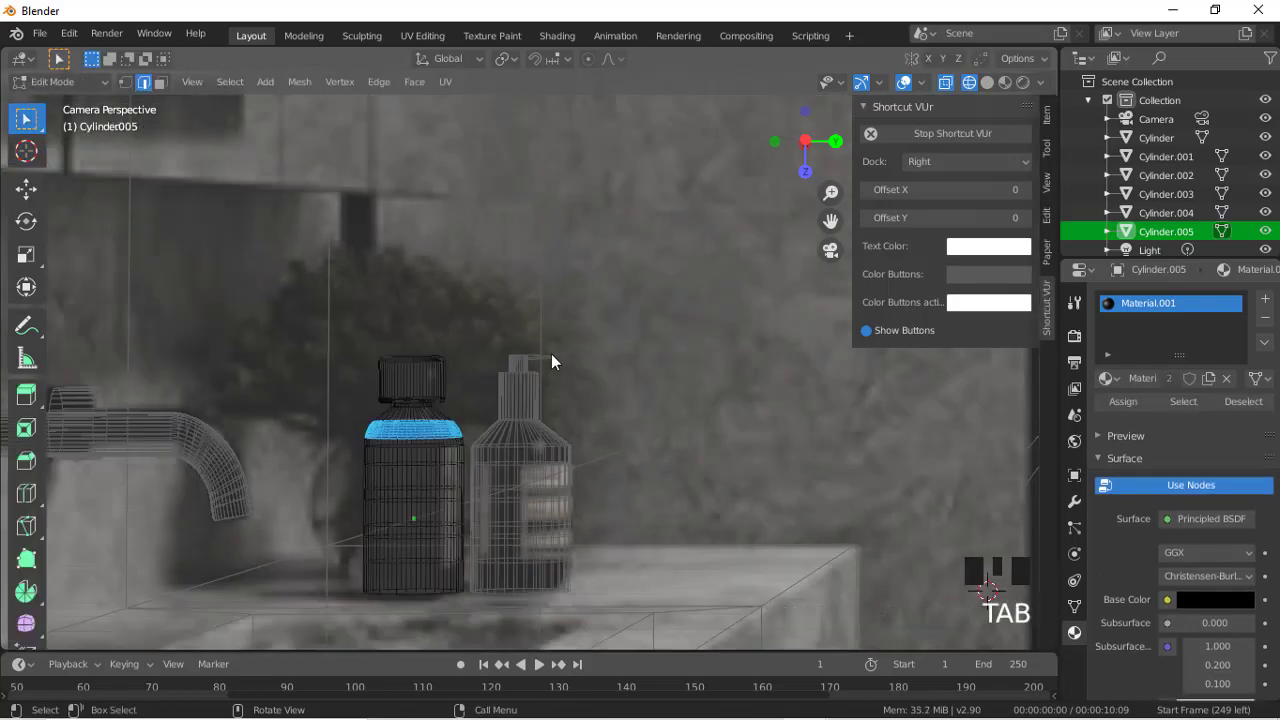
{"action": "scroll", "coordinate": [556, 383], "scroll_direction": "down", "scroll_amount": 3}
{"action": "key", "text": "Tab"}
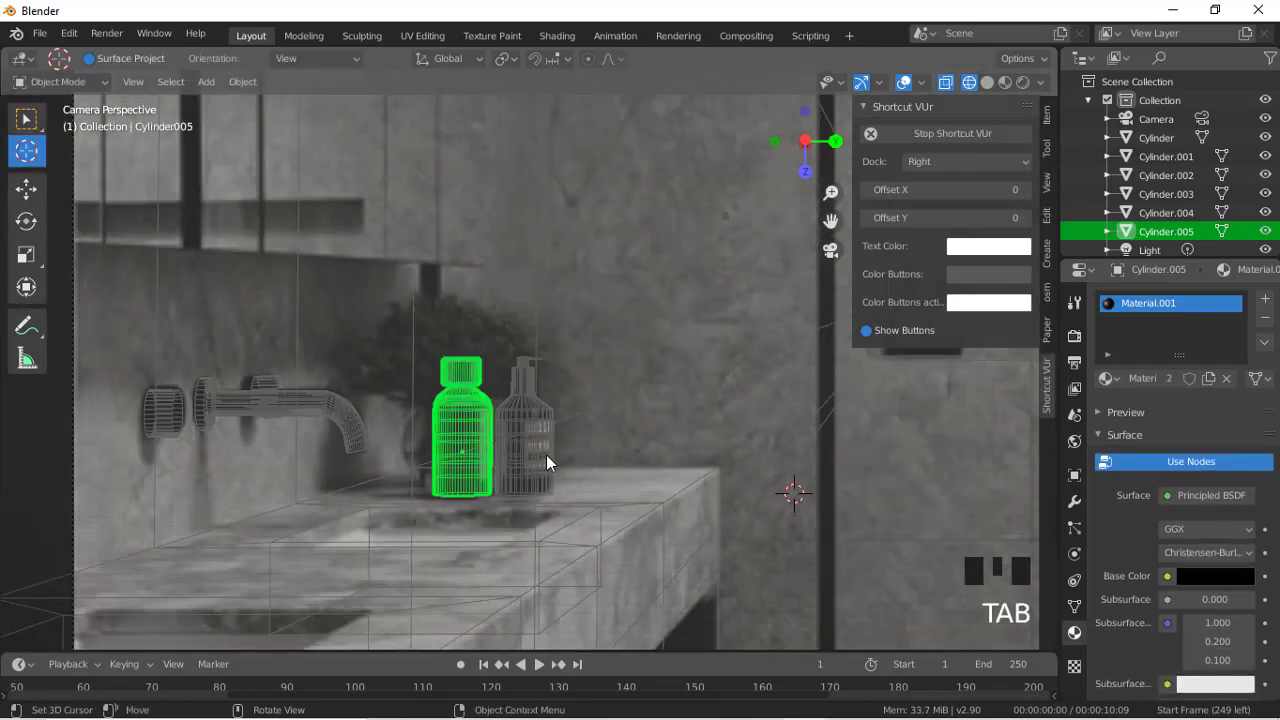
Step: Select the pump bottle with the selection tool and duplicate it 11.636 m along the global X axis
{"action": "left_click", "coordinate": [546, 455]}
{"action": "left_click_drag", "start_coordinate": [546, 455], "coordinate": [531, 398]}
{"action": "left_click", "coordinate": [25, 120]}
{"action": "left_click", "coordinate": [535, 461]}
{"action": "left_click", "coordinate": [535, 461]}
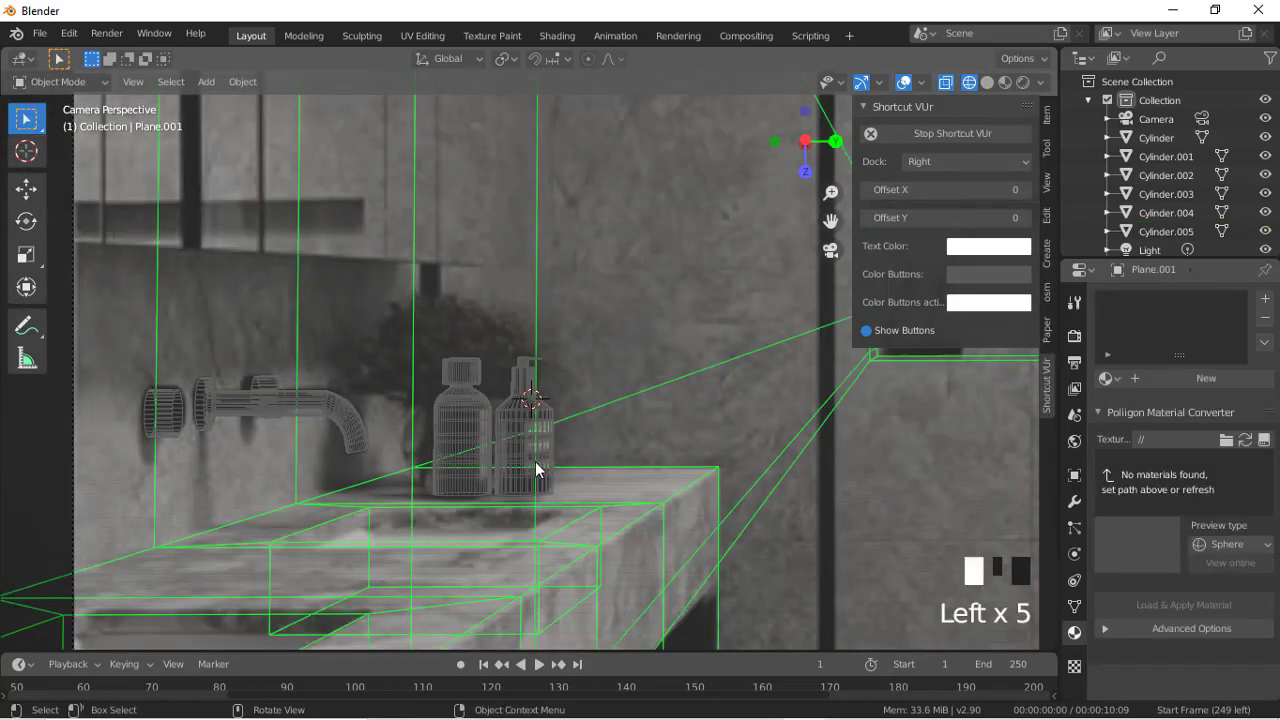
{"action": "left_click", "coordinate": [535, 461]}
{"action": "scroll", "coordinate": [735, 347], "scroll_direction": "down", "scroll_amount": 3}
{"action": "key", "text": "shift+d"}
{"action": "key", "text": "x"}
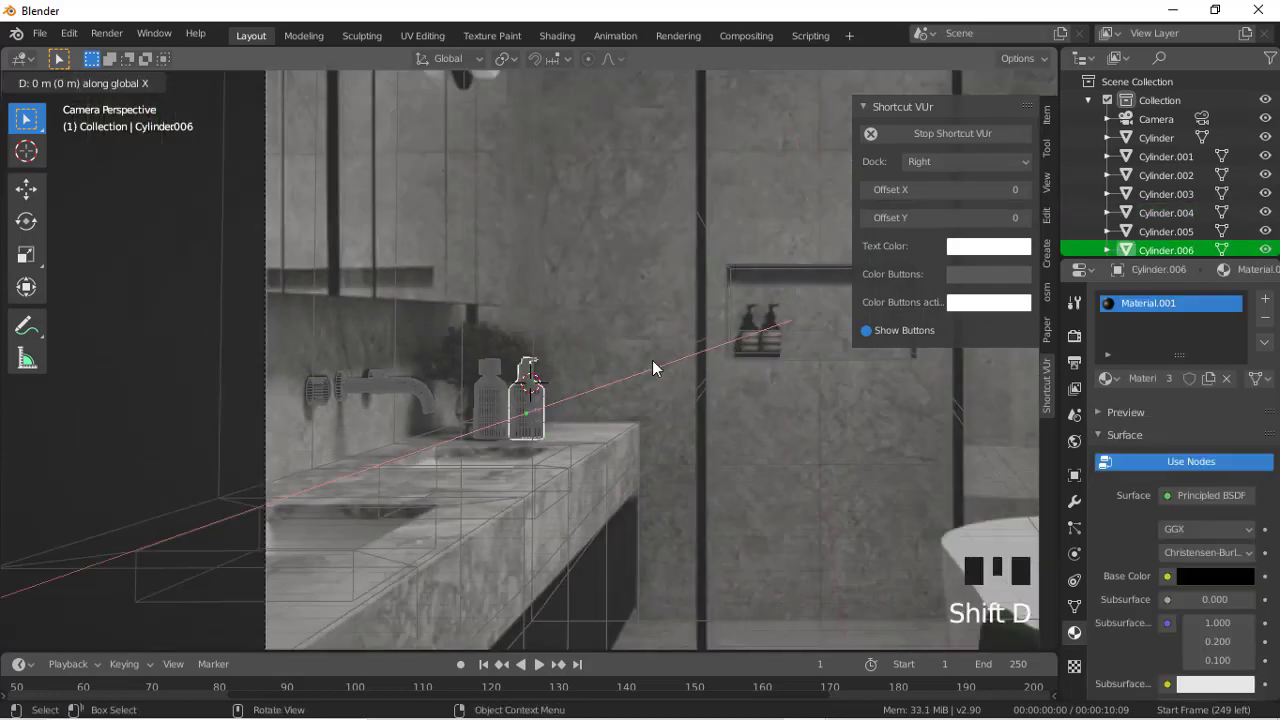
{"action": "left_click", "coordinate": [985, 186]}
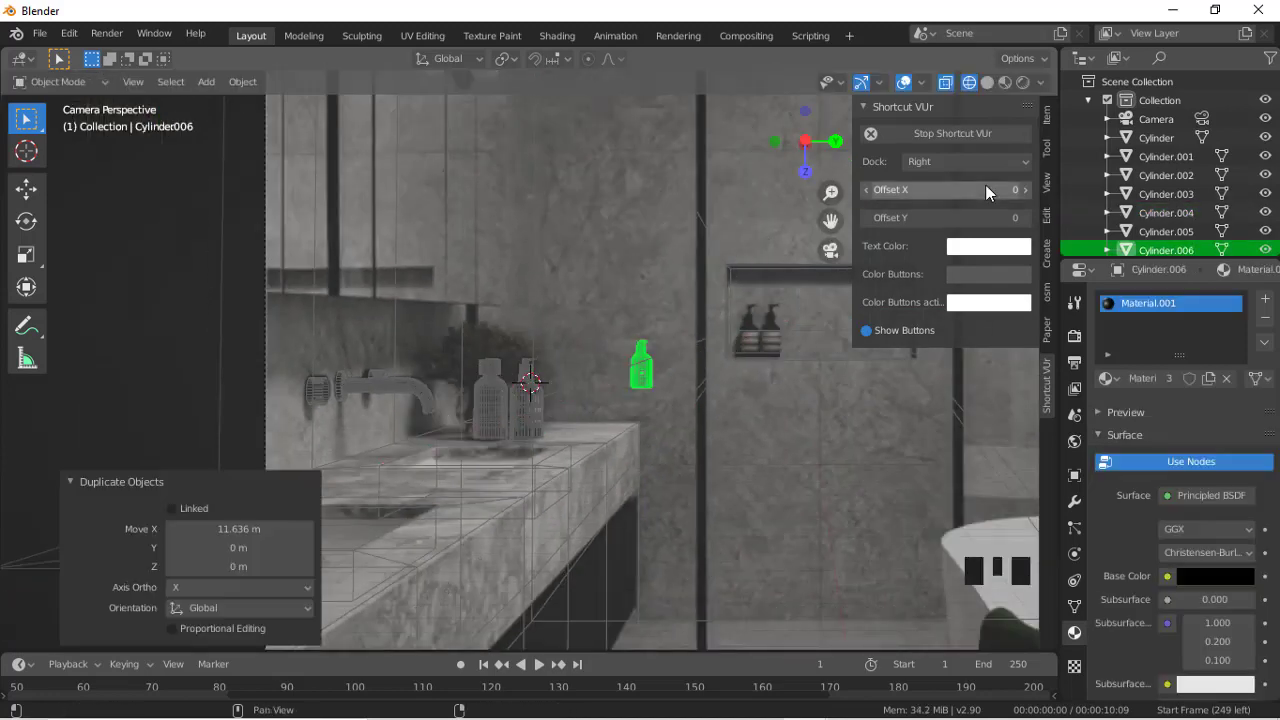
Step: Switch to solid shading and move the bottle copy 1.3957 m along Y and -0.40279 m along Z into the wall niche
{"action": "left_click", "coordinate": [987, 82]}
{"action": "key", "text": "g"}
{"action": "key", "text": "y"}
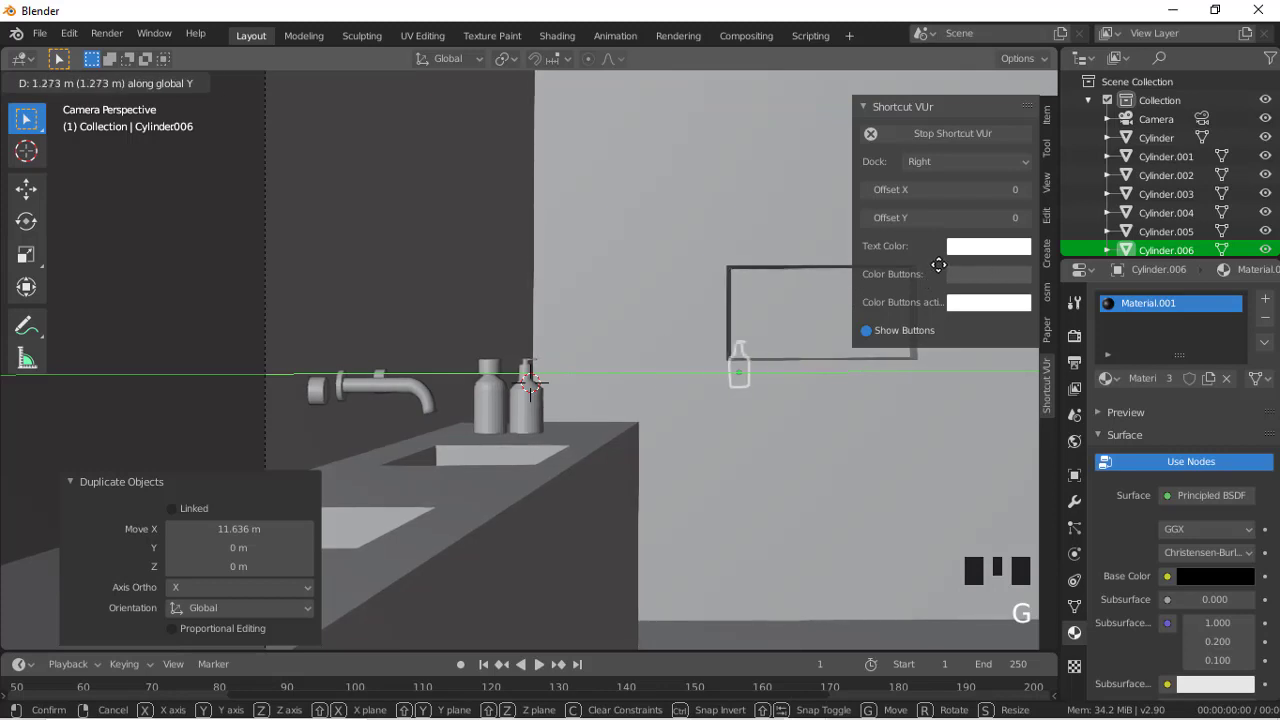
{"action": "left_click", "coordinate": [954, 264]}
{"action": "key", "text": "g"}
{"action": "key", "text": "z"}
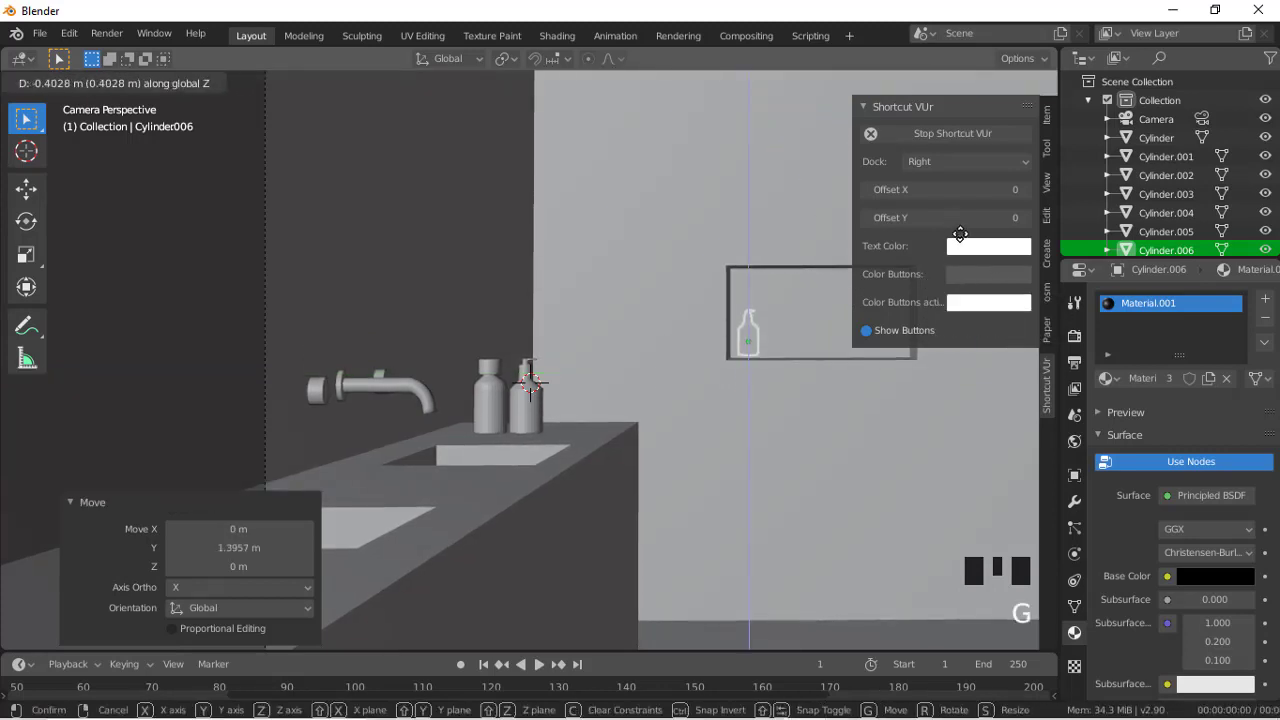
{"action": "left_click", "coordinate": [840, 297]}
Step: Move the bottle copy in the niche -4.3423 m along the global X axis
{"action": "key", "text": "g"}
{"action": "key", "text": "x"}
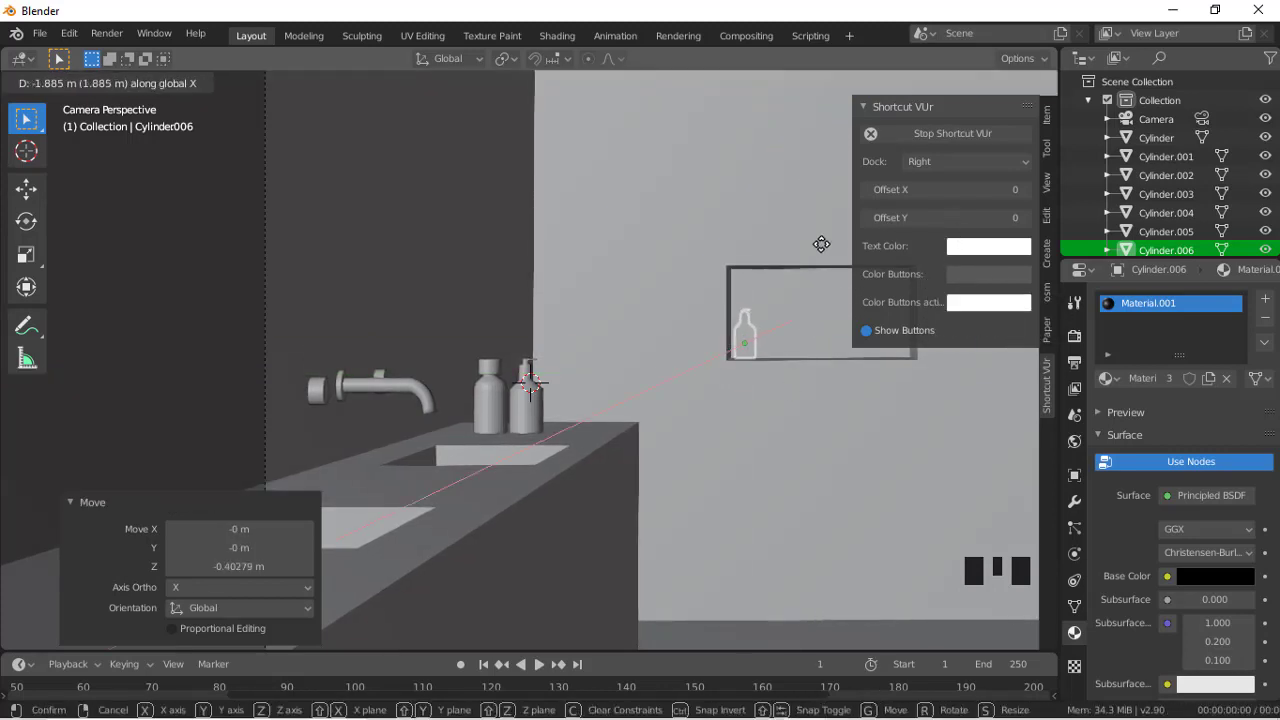
{"action": "left_click", "coordinate": [829, 214]}
Step: Isolate the niche bottle together with the room mesh in local view
{"action": "left_click_drag", "start_coordinate": [815, 150], "coordinate": [718, 339]}
{"action": "scroll", "coordinate": [636, 282], "scroll_direction": "up", "scroll_amount": 20}
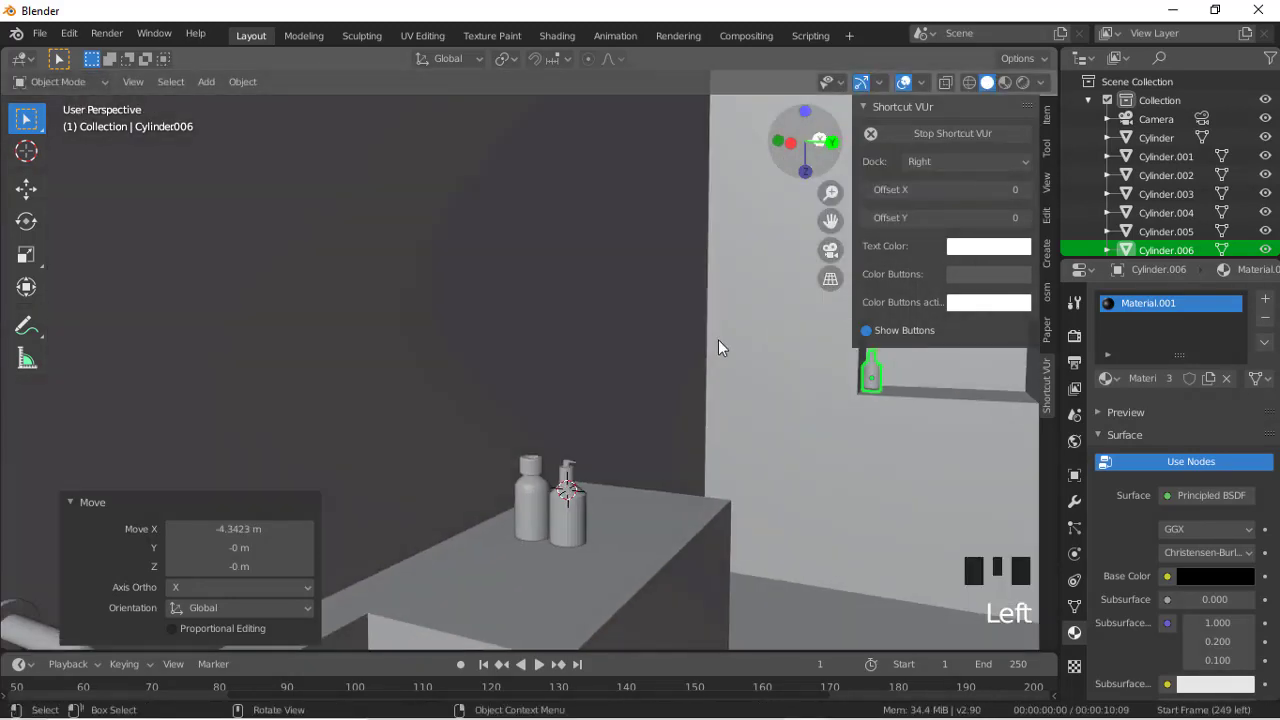
{"action": "left_click", "coordinate": [727, 361], "text": "shift"}
{"action": "key", "text": "slash"}
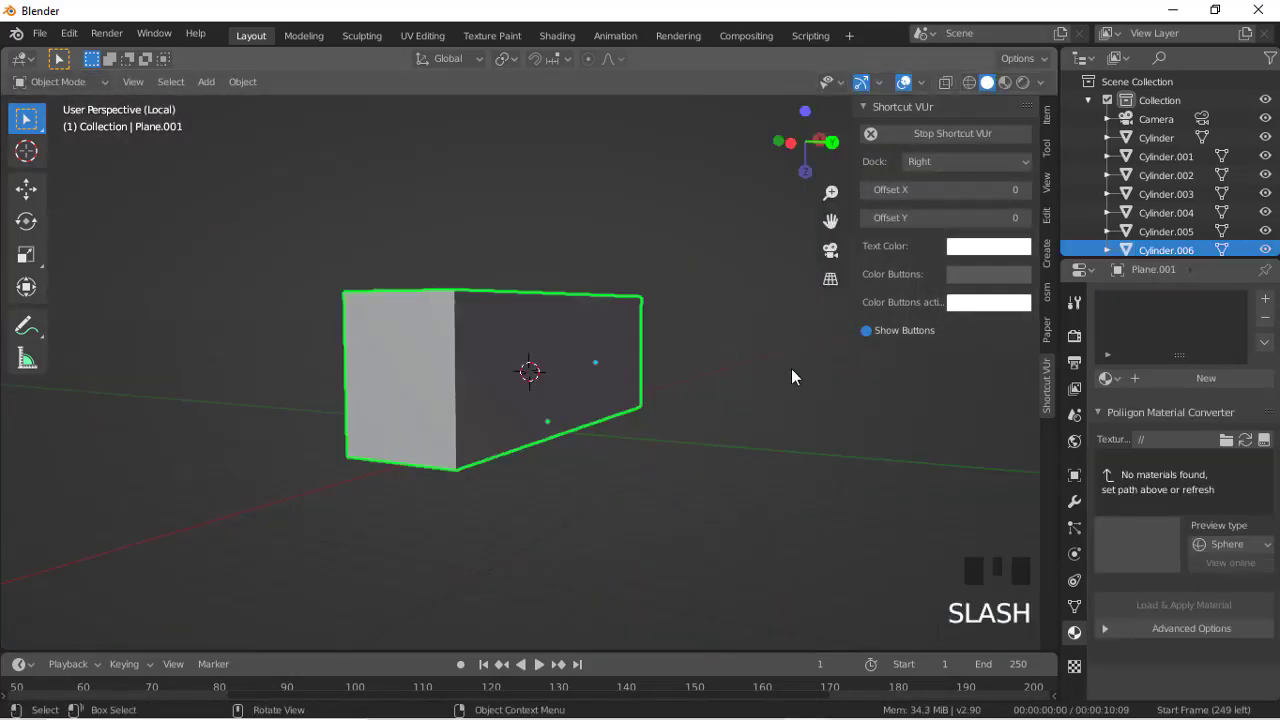
Step: Examine from several angles how the bottle sits inside the wall niche in local view
{"action": "scroll", "coordinate": [791, 371], "scroll_direction": "up", "scroll_amount": 20}
{"action": "right_click", "coordinate": [750, 222]}
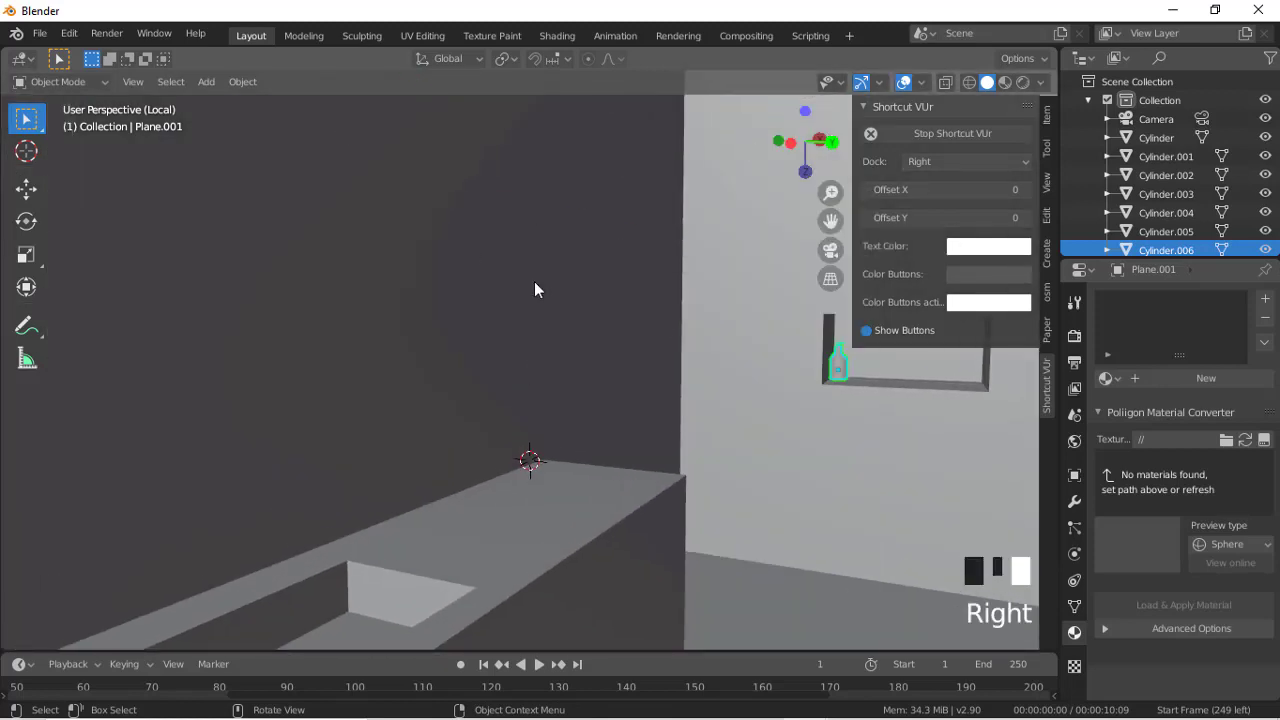
{"action": "left_click_drag", "start_coordinate": [830, 221], "coordinate": [614, 249]}
{"action": "scroll", "coordinate": [742, 347], "scroll_direction": "up", "scroll_amount": 20}
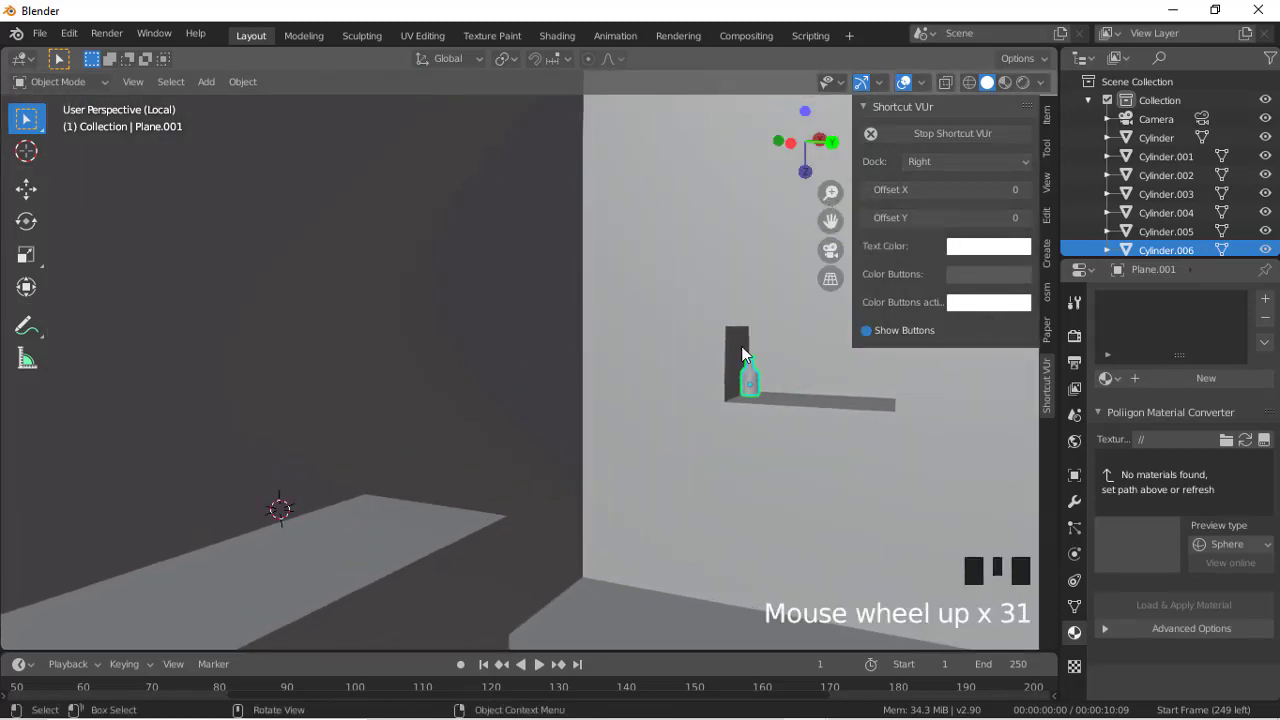
{"action": "left_click_drag", "start_coordinate": [812, 158], "coordinate": [585, 426]}
{"action": "scroll", "coordinate": [585, 426], "scroll_direction": "down", "scroll_amount": 20}
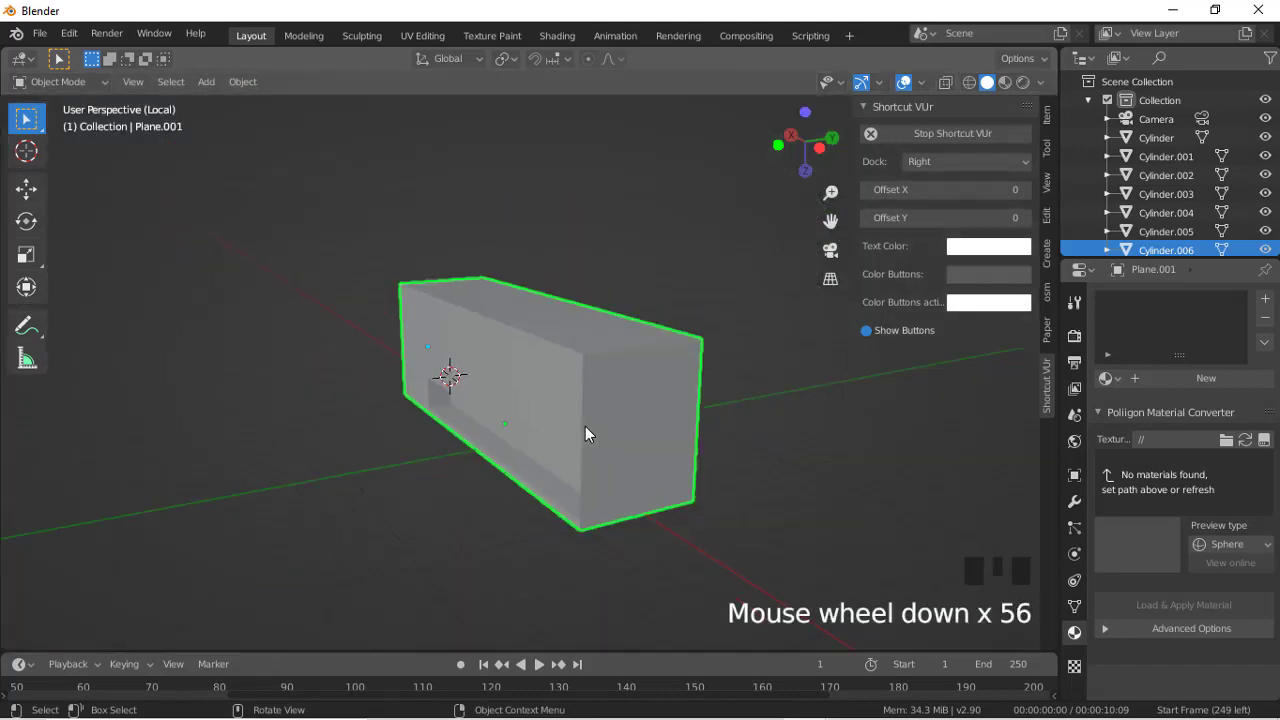
{"action": "scroll", "coordinate": [585, 426], "scroll_direction": "up", "scroll_amount": 6}
{"action": "right_click", "coordinate": [837, 154]}
{"action": "left_click_drag", "start_coordinate": [783, 134], "coordinate": [1068, 90]}
{"action": "key", "text": "g"}
{"action": "key", "text": "z"}
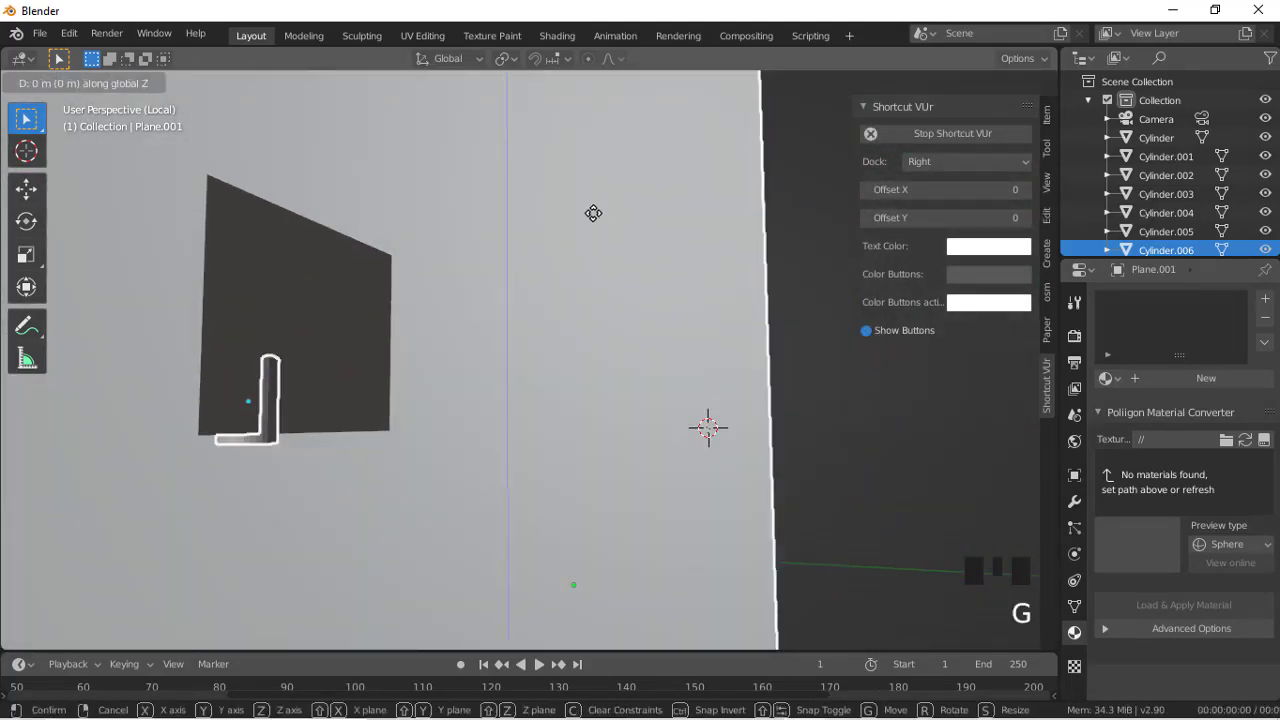
{"action": "key", "text": "ctrl+z"}
Step: Select only the niche bottle and move it -0.052439 m along global Z and 0.0782 m along global Y
{"action": "left_click", "coordinate": [268, 390]}
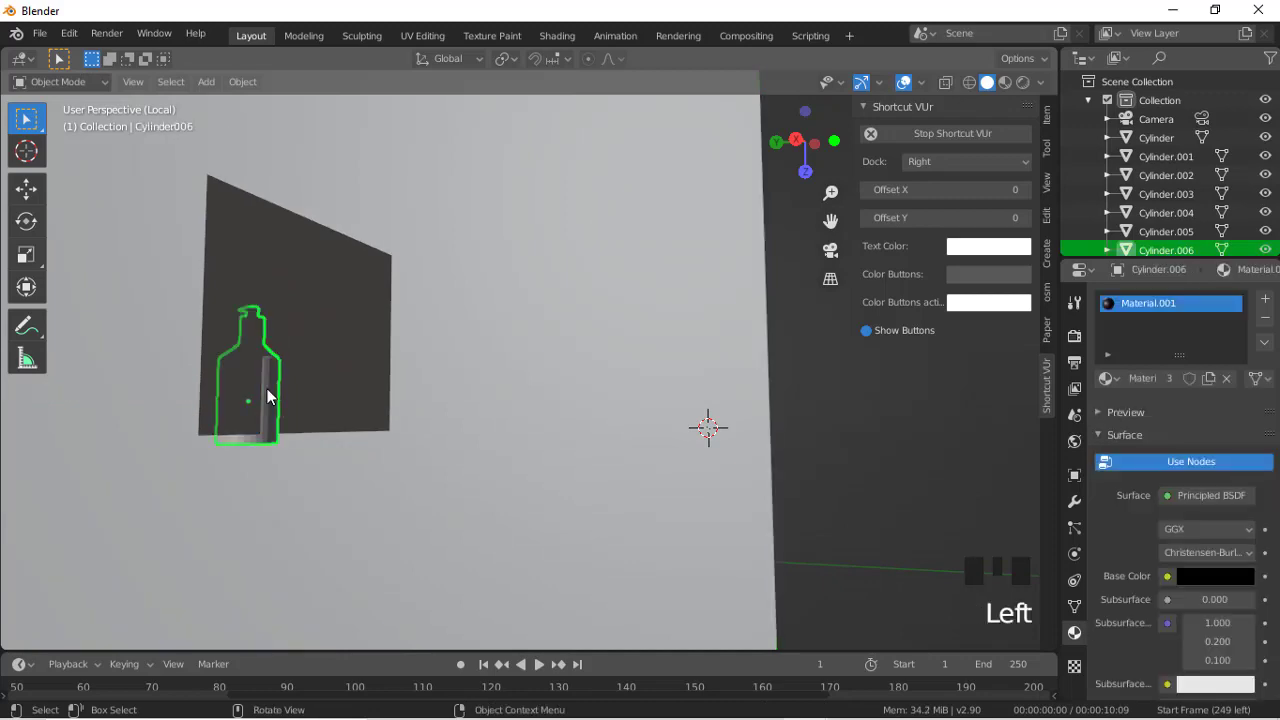
{"action": "key", "text": "g"}
{"action": "key", "text": "z"}
{"action": "left_click", "coordinate": [267, 384]}
{"action": "key", "text": "g"}
{"action": "key", "text": "y"}
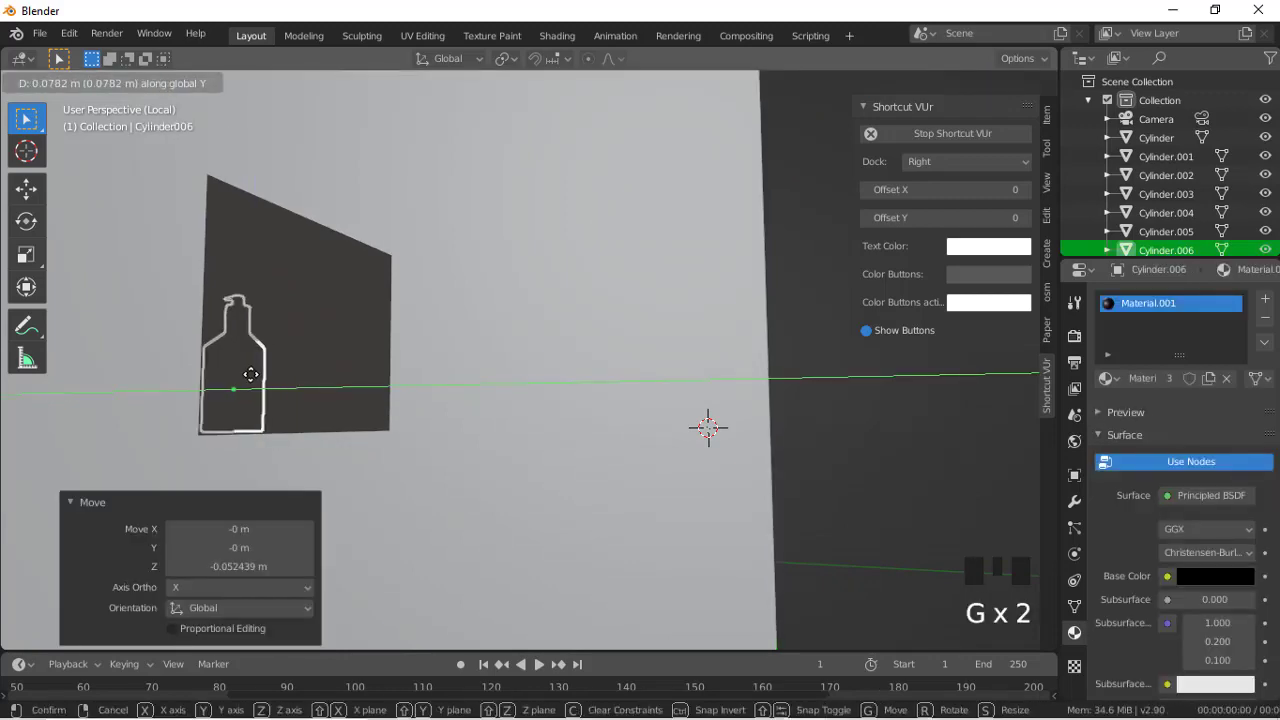
{"action": "left_click", "coordinate": [249, 375]}
Step: Exit local view and show the full scene through the camera in wireframe over the reference photo
{"action": "left_click", "coordinate": [830, 250]}
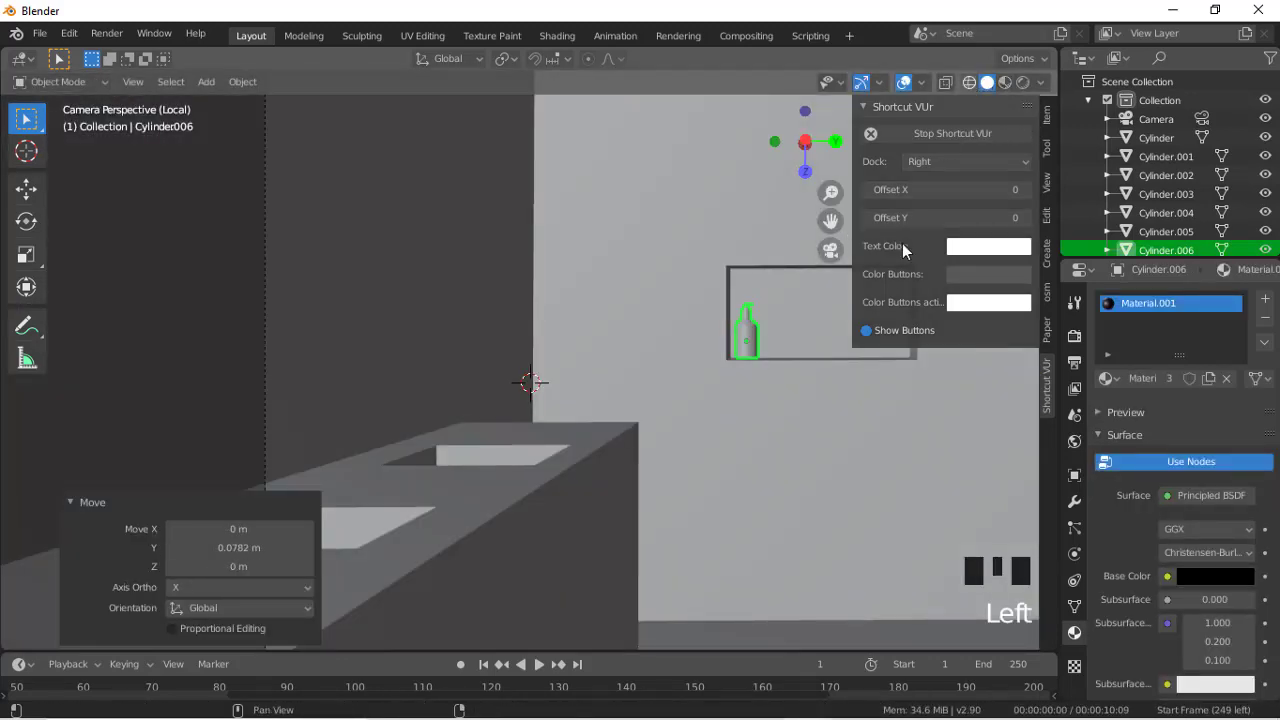
{"action": "key", "text": "shift+z"}
{"action": "scroll", "coordinate": [839, 234], "scroll_direction": "up", "scroll_amount": 2}
{"action": "scroll", "coordinate": [596, 443], "scroll_direction": "down", "scroll_amount": 7}
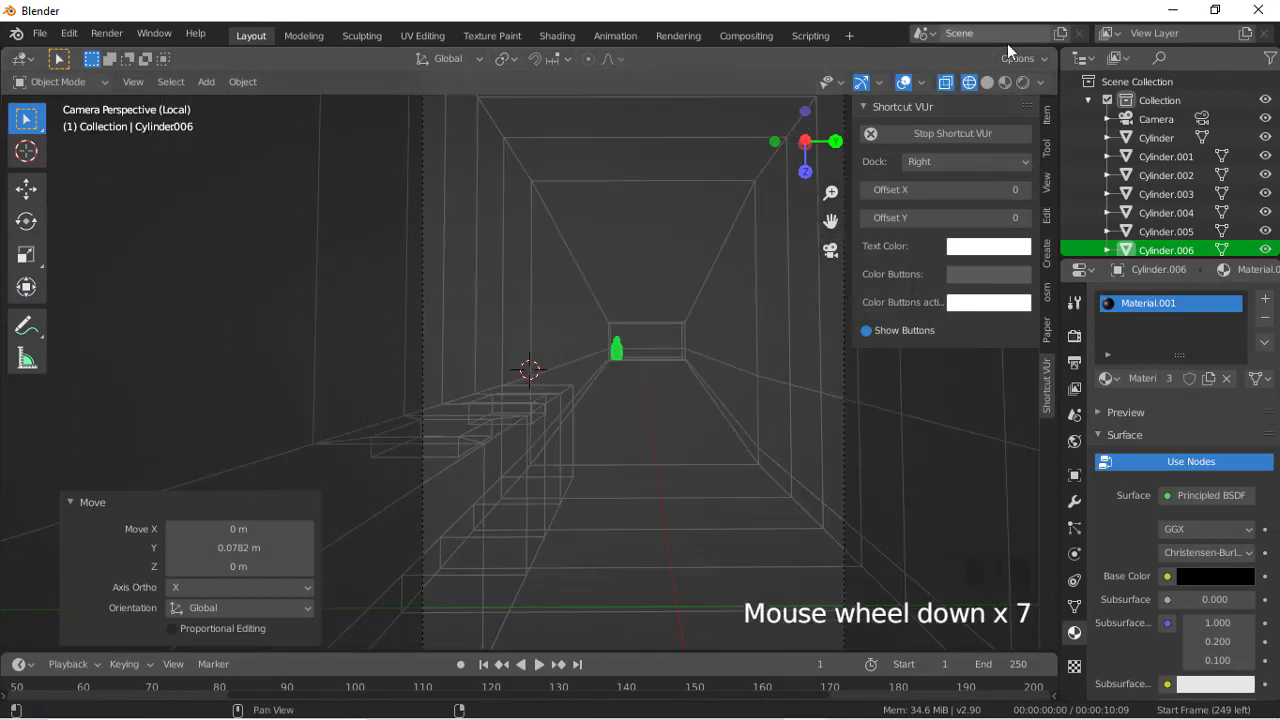
{"action": "left_click", "coordinate": [987, 82]}
{"action": "key", "text": "slash"}
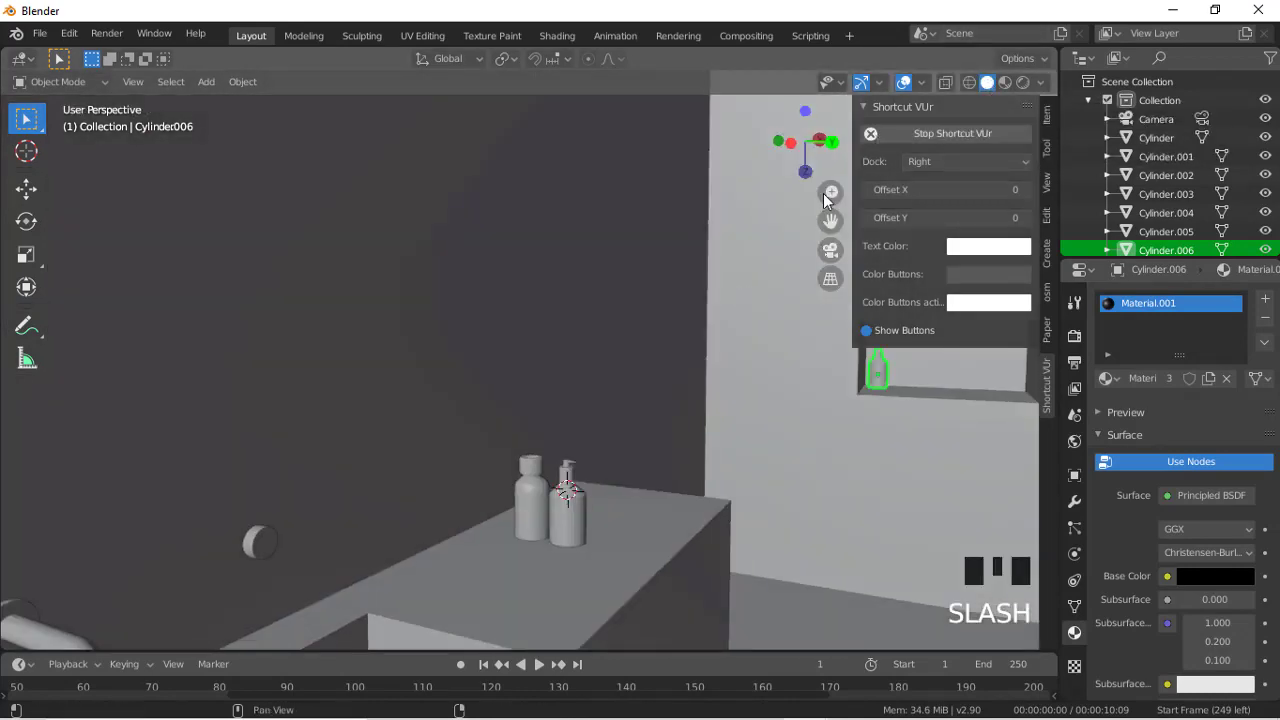
{"action": "left_click", "coordinate": [830, 250]}
{"action": "left_click", "coordinate": [969, 82]}
Step: Move the niche bottle 0.028752 m along global Y to align it with the first bottle in the photo
{"action": "scroll", "coordinate": [772, 378], "scroll_direction": "up", "scroll_amount": 3}
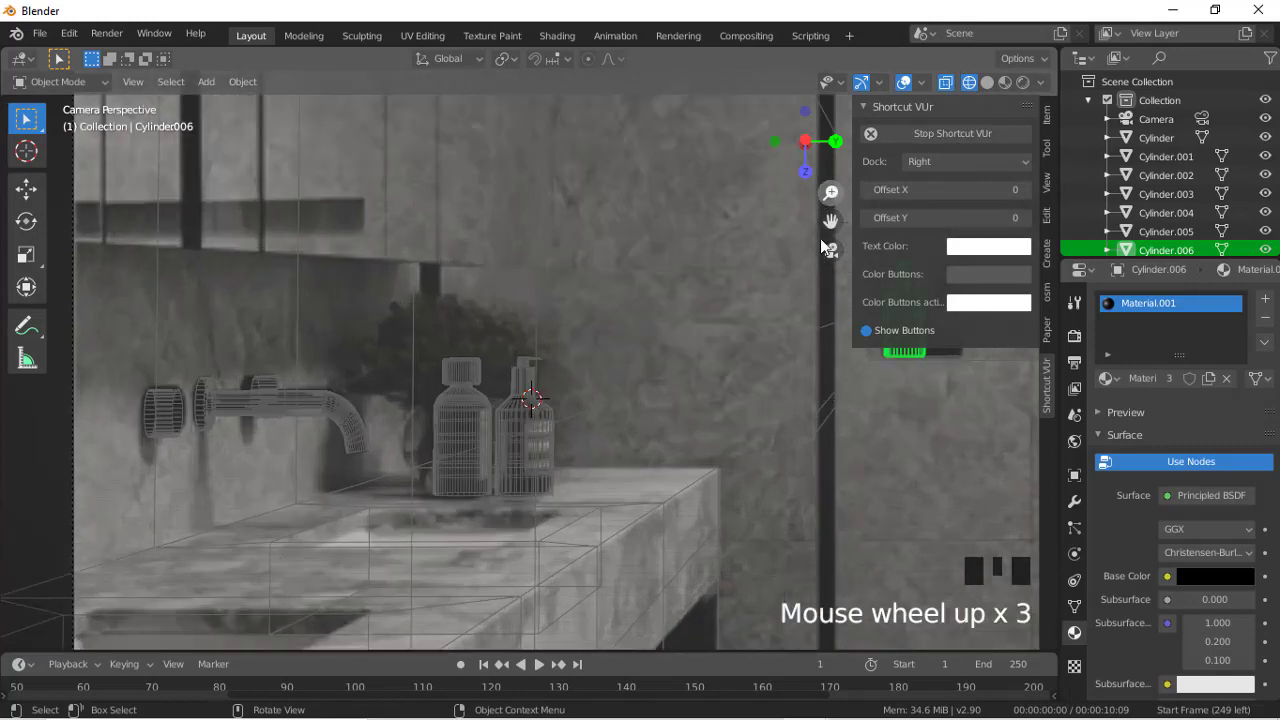
{"action": "left_click_drag", "start_coordinate": [830, 221], "coordinate": [405, 281]}
{"action": "scroll", "coordinate": [699, 331], "scroll_direction": "up", "scroll_amount": 4}
{"action": "key", "text": "g"}
{"action": "key", "text": "y"}
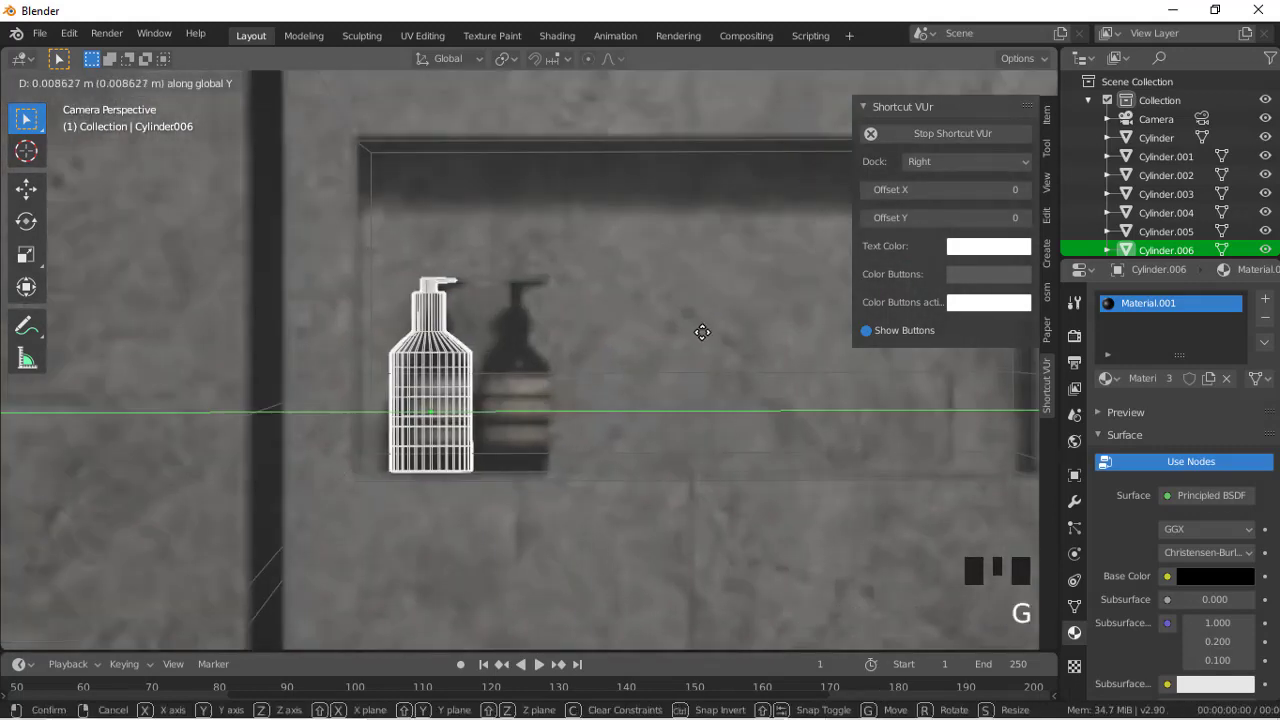
{"action": "left_click", "coordinate": [705, 334]}
Step: Try duplicating the niche bottle 0.25895 m along the global Y axis, and delete the copy
{"action": "key", "text": "shift+d"}
{"action": "key", "text": "x"}
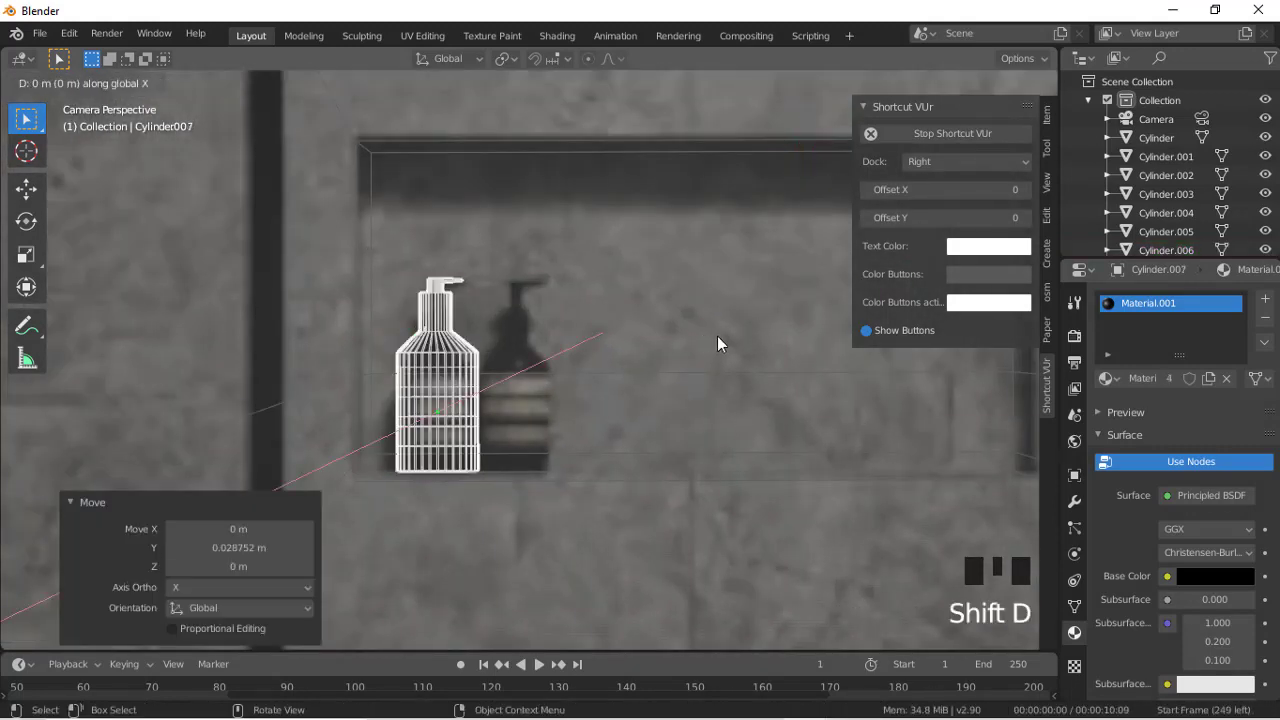
{"action": "key", "text": "y"}
{"action": "left_click", "coordinate": [801, 333]}
{"action": "scroll", "coordinate": [801, 333], "scroll_direction": "down", "scroll_amount": 3}
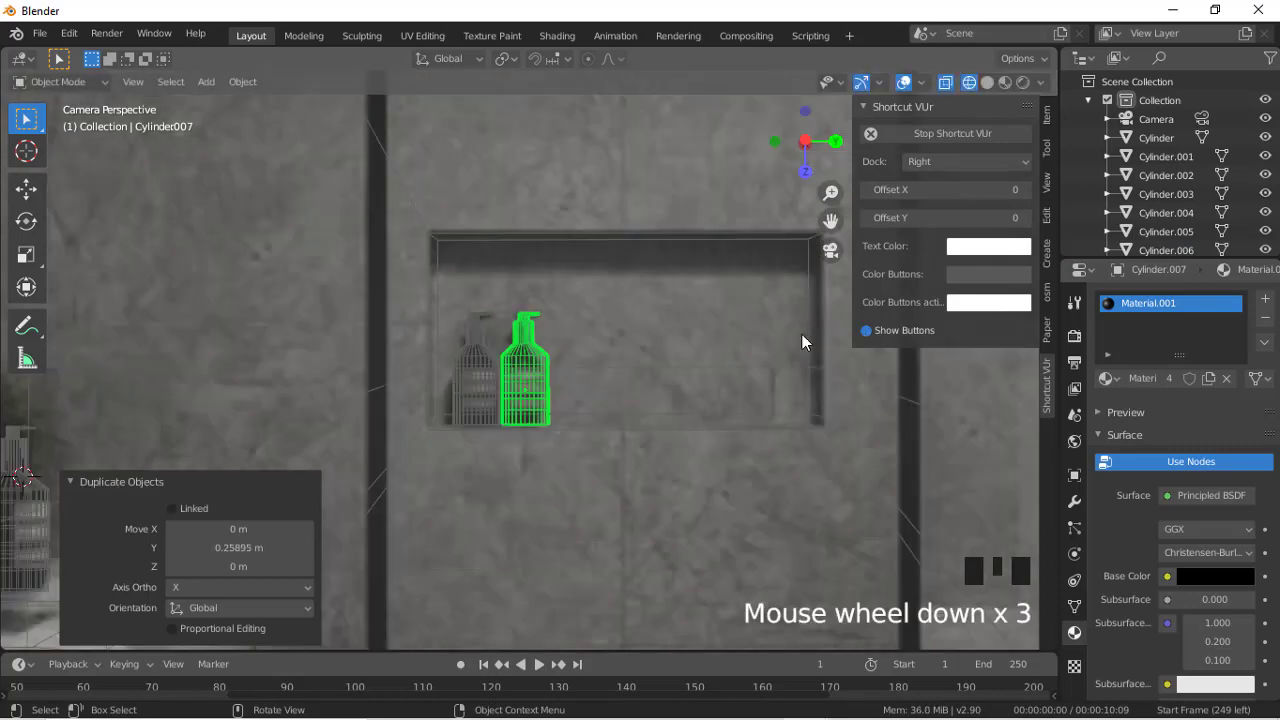
{"action": "scroll", "coordinate": [802, 334], "scroll_direction": "up", "scroll_amount": 8}
{"action": "scroll", "coordinate": [802, 334], "scroll_direction": "up", "scroll_amount": 10}
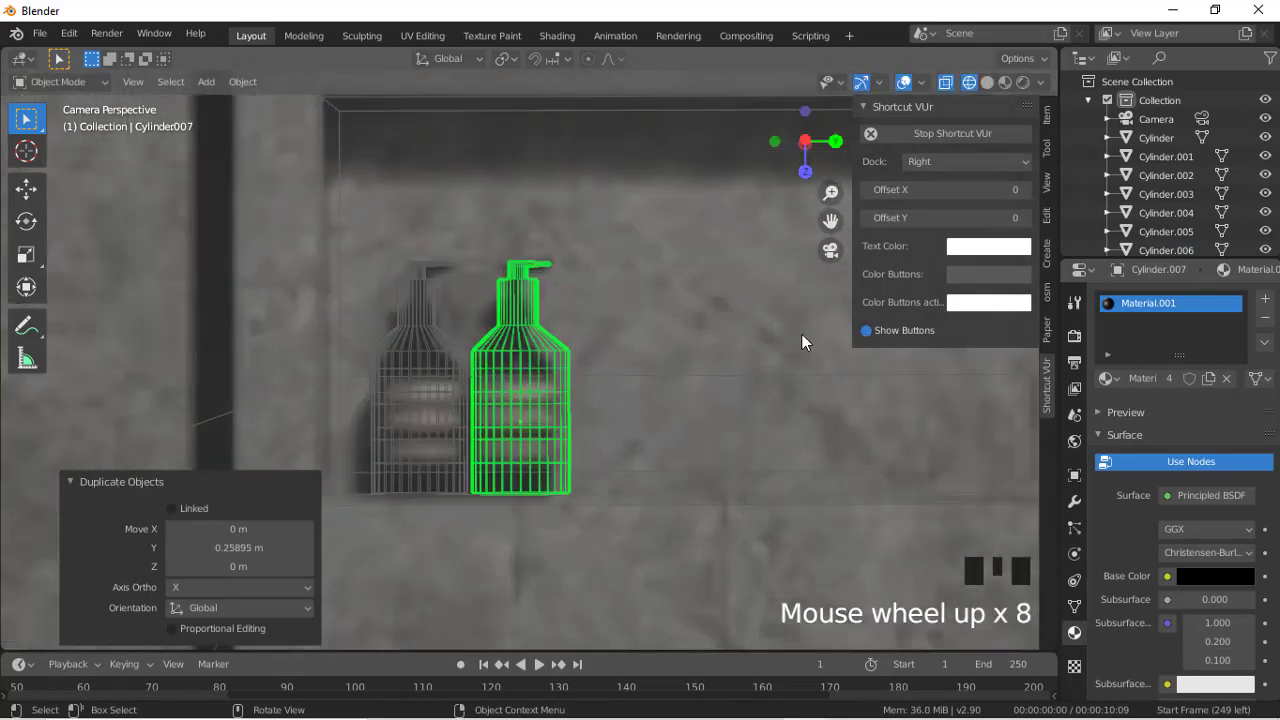
{"action": "key", "text": "Insert"}
{"action": "key", "text": "Delete"}
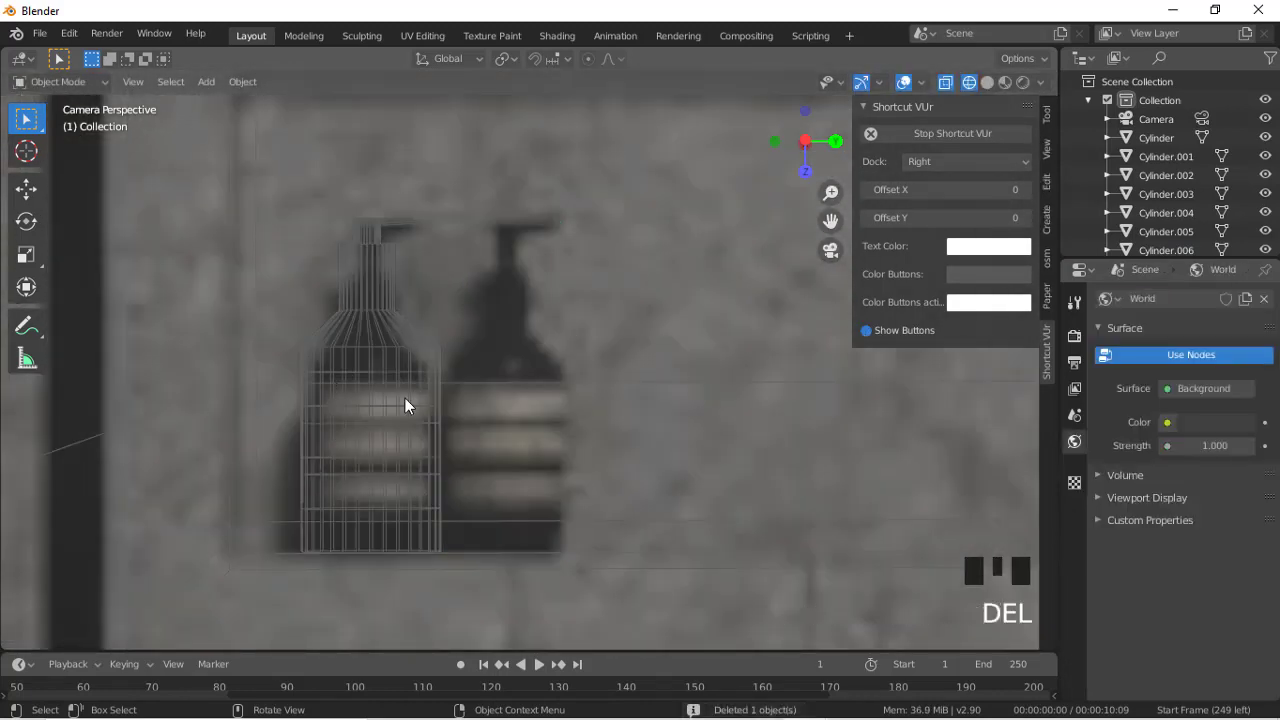
Step: Select the remaining niche bottle, open its mesh in Edit Mode and switch to solid shading
{"action": "scroll", "coordinate": [269, 365], "scroll_direction": "down", "scroll_amount": 5}
{"action": "scroll", "coordinate": [269, 365], "scroll_direction": "up", "scroll_amount": 4}
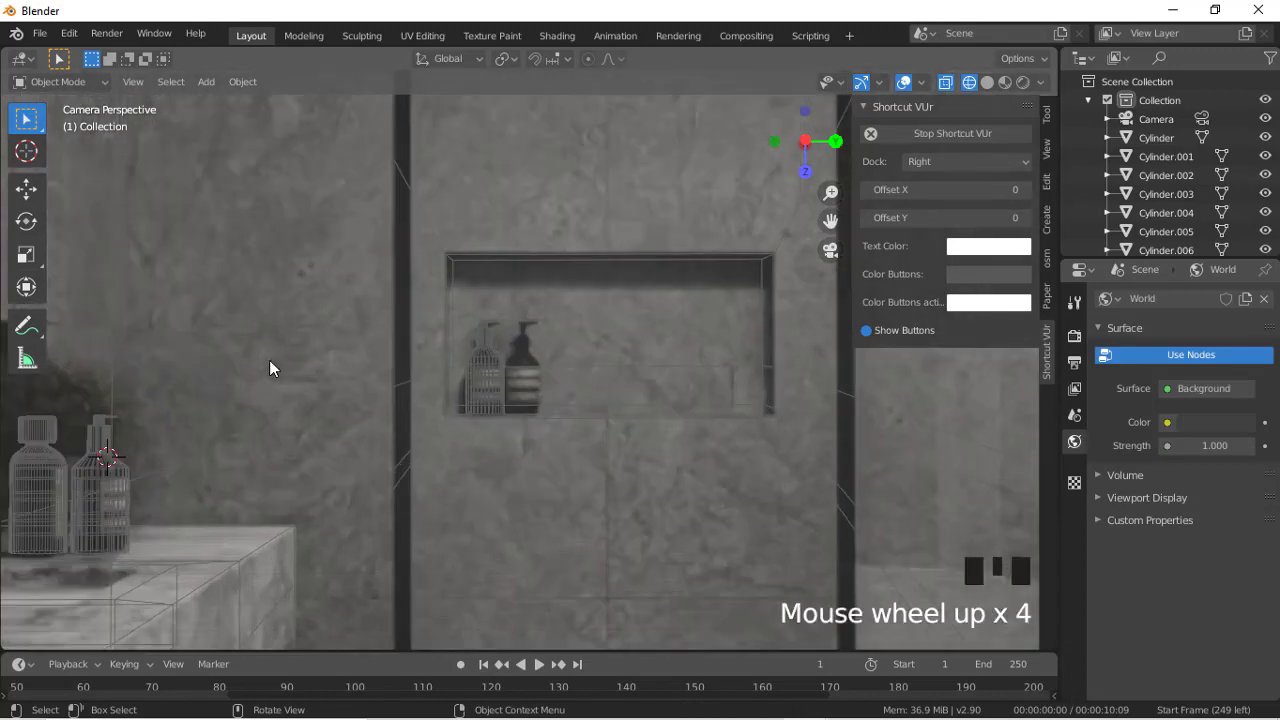
{"action": "scroll", "coordinate": [269, 365], "scroll_direction": "down", "scroll_amount": 7}
{"action": "left_click", "coordinate": [489, 359]}
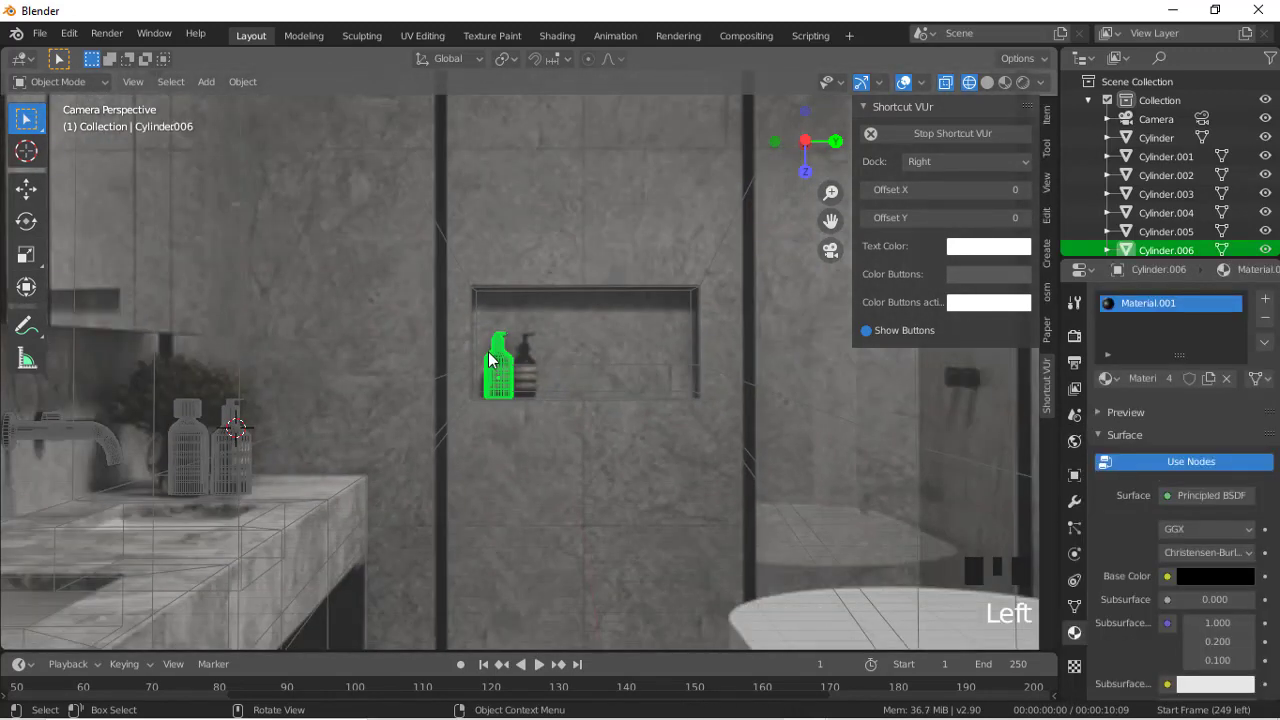
{"action": "scroll", "coordinate": [536, 386], "scroll_direction": "up", "scroll_amount": 10}
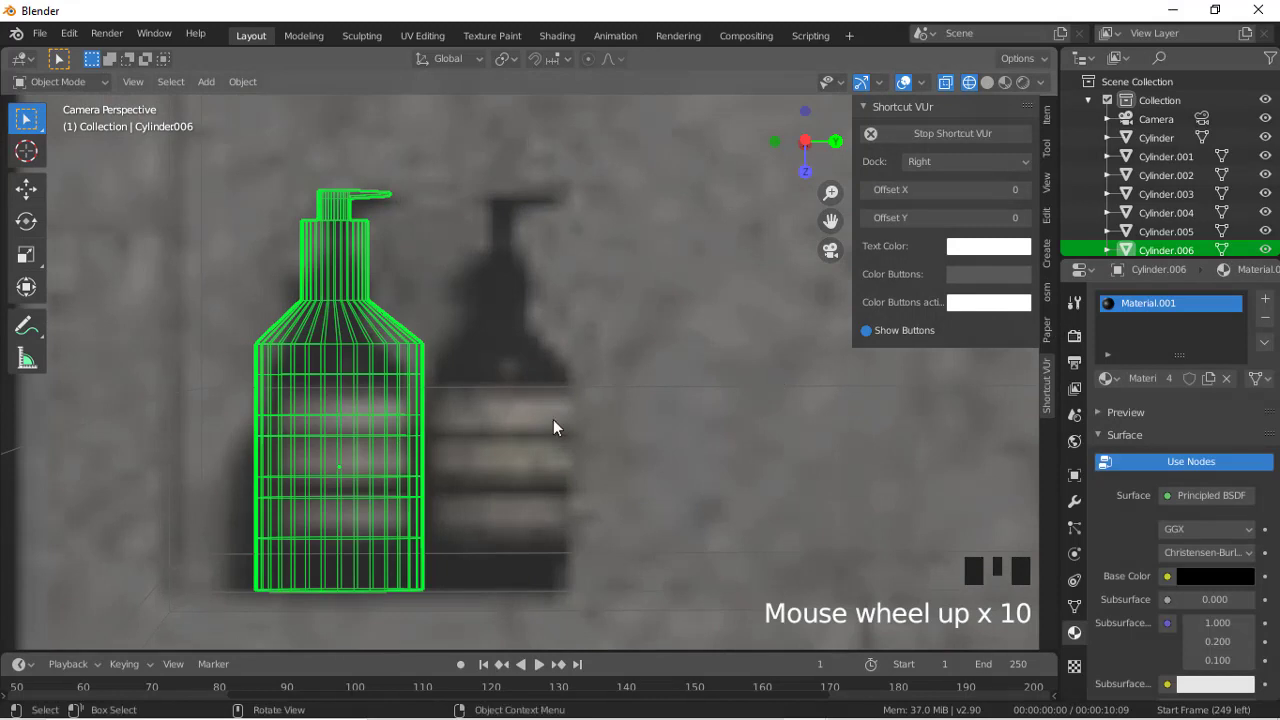
{"action": "key", "text": "Tab"}
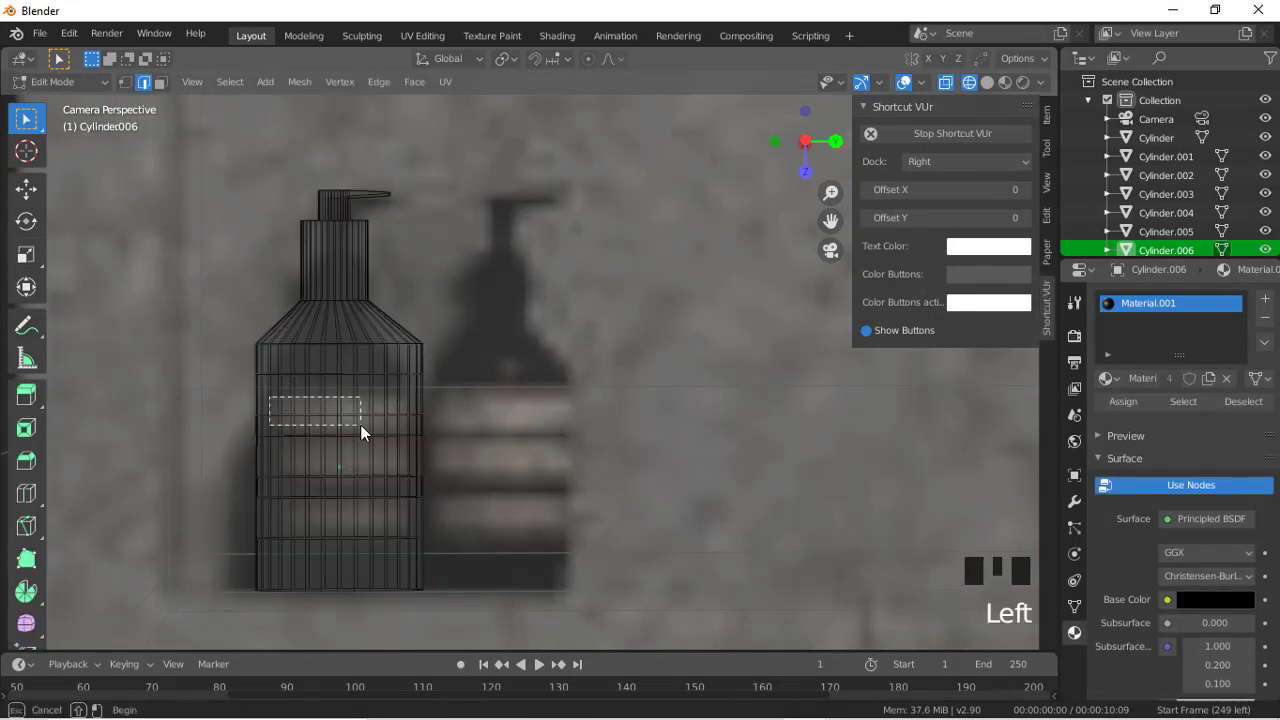
{"action": "left_click_drag", "start_coordinate": [360, 424], "coordinate": [417, 464]}
{"action": "left_click_drag", "start_coordinate": [270, 370], "coordinate": [398, 397]}
{"action": "left_click", "coordinate": [987, 82]}
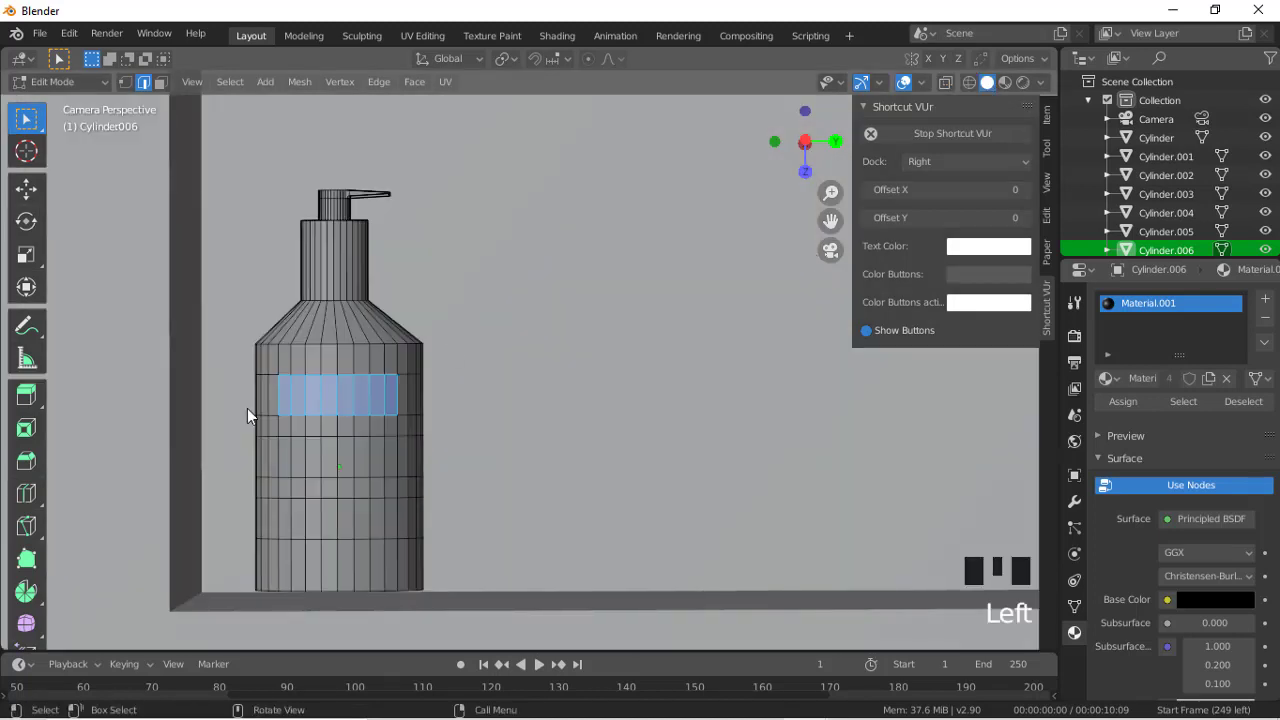
Step: Try to box-select the upper and middle label bands of faces on the front of the bottle
{"action": "left_click_drag", "start_coordinate": [277, 367], "coordinate": [405, 429]}
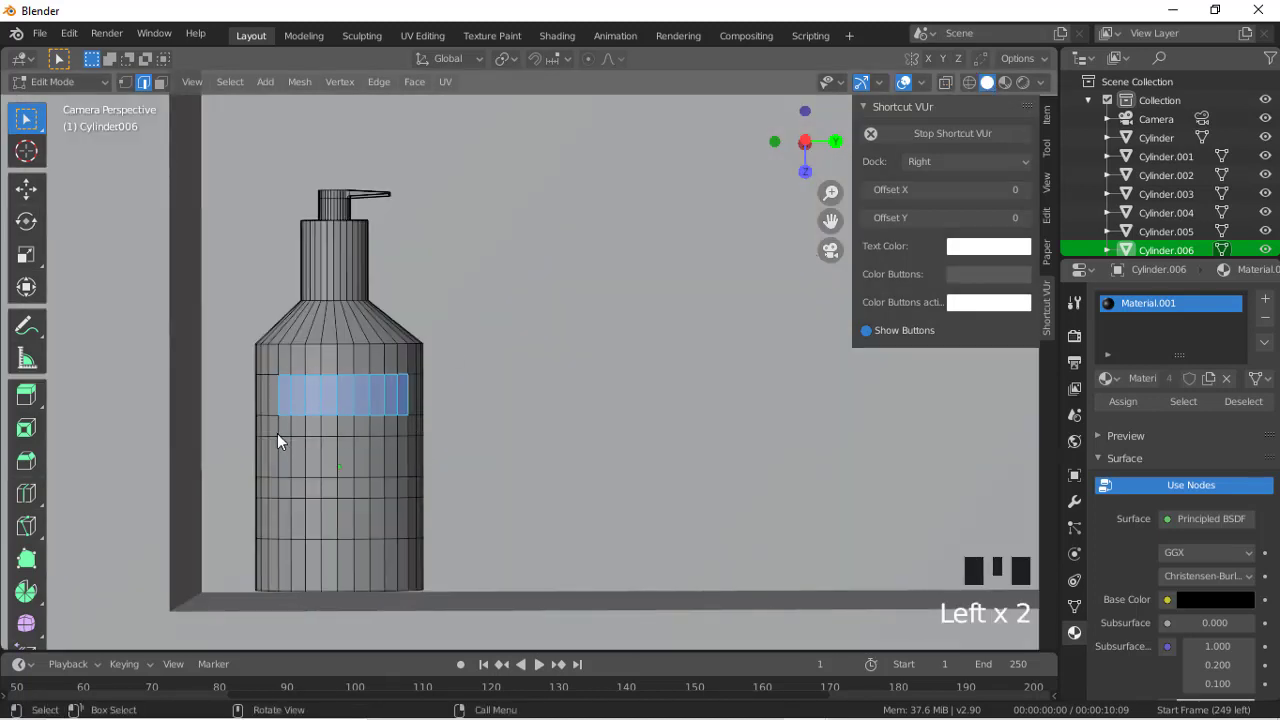
{"action": "left_click_drag", "start_coordinate": [272, 436], "coordinate": [400, 478], "text": "shift"}
{"action": "left_click", "coordinate": [186, 120], "text": "shift"}
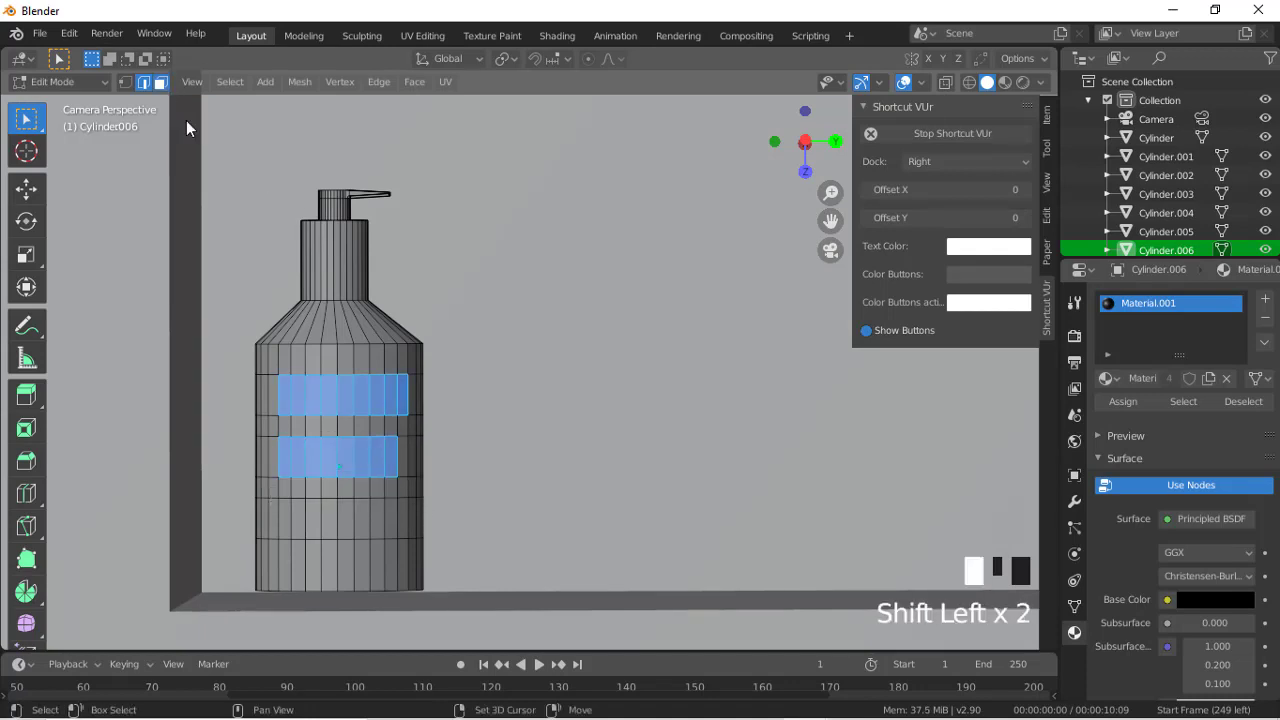
{"action": "left_click_drag", "start_coordinate": [280, 425], "coordinate": [409, 480]}
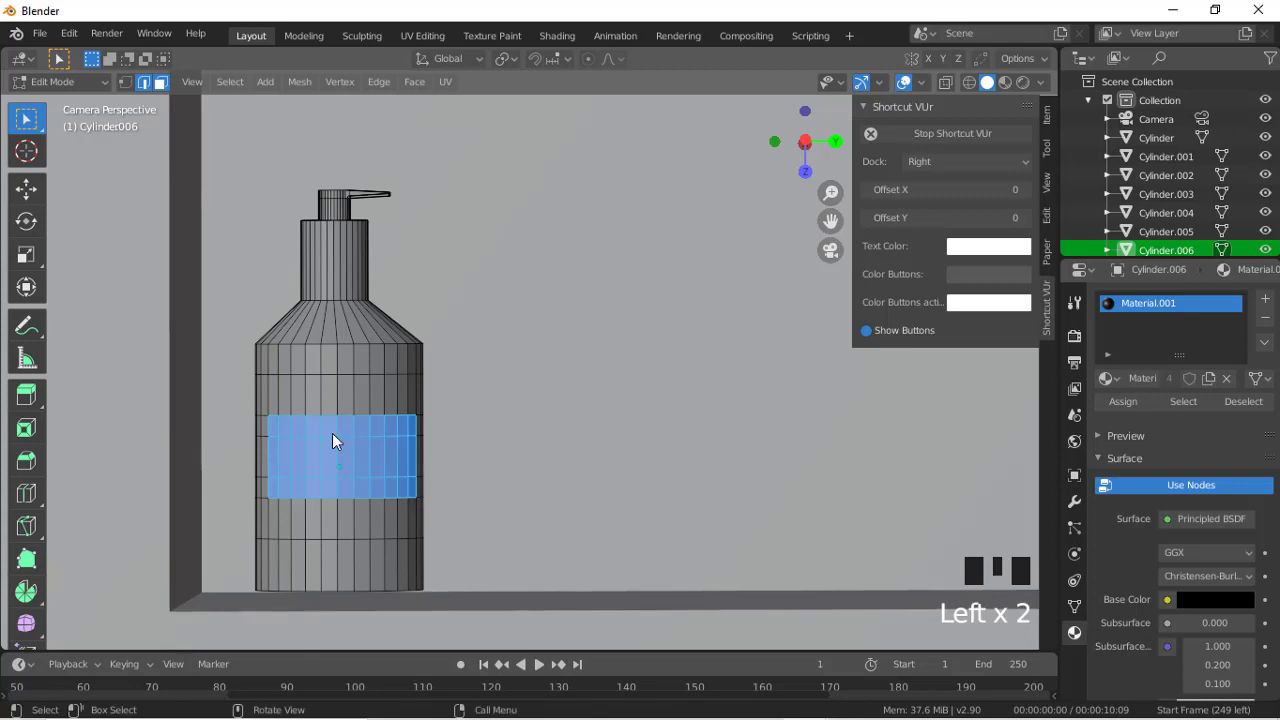
{"action": "left_click", "coordinate": [451, 415]}
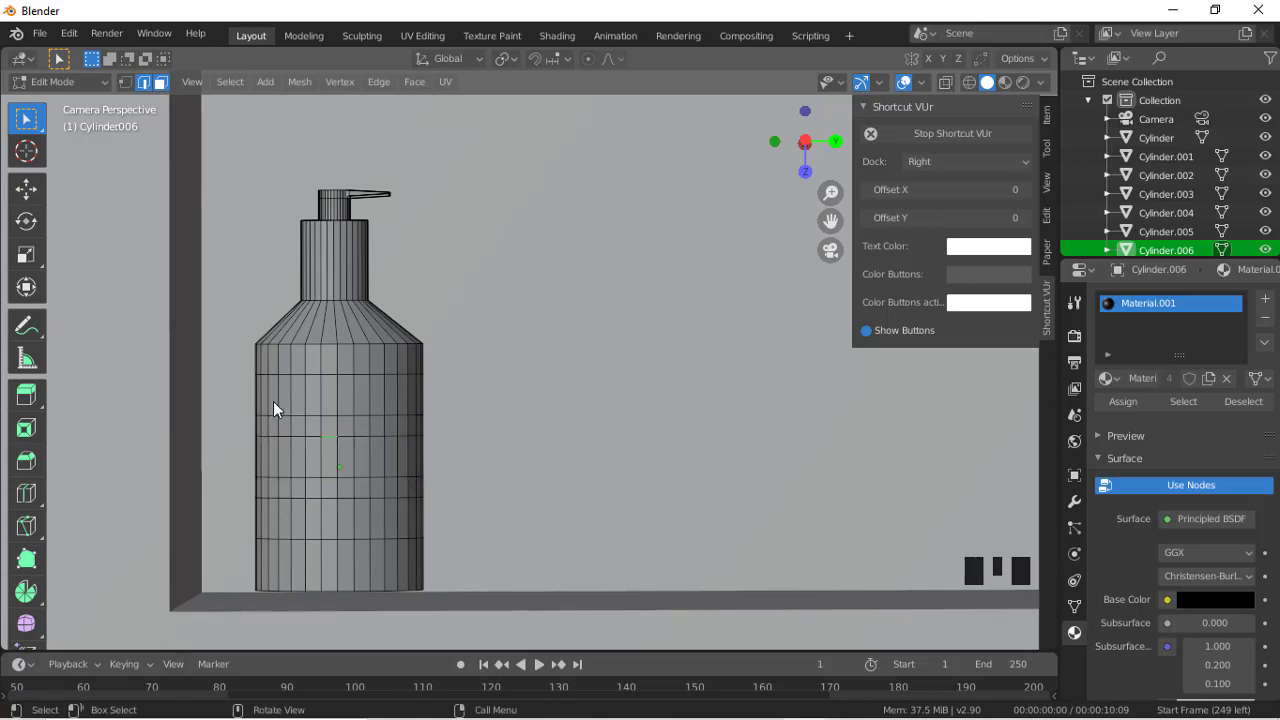
{"action": "key", "text": "alt+z"}
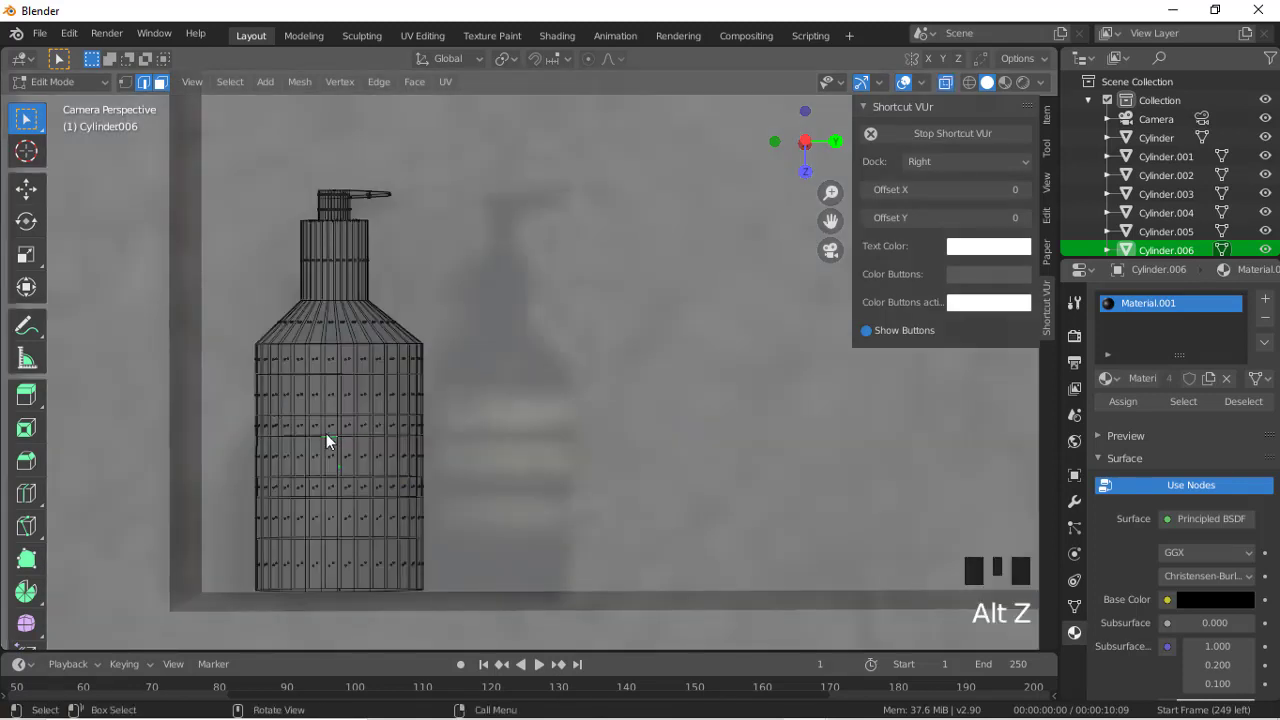
{"action": "left_click", "coordinate": [945, 82]}
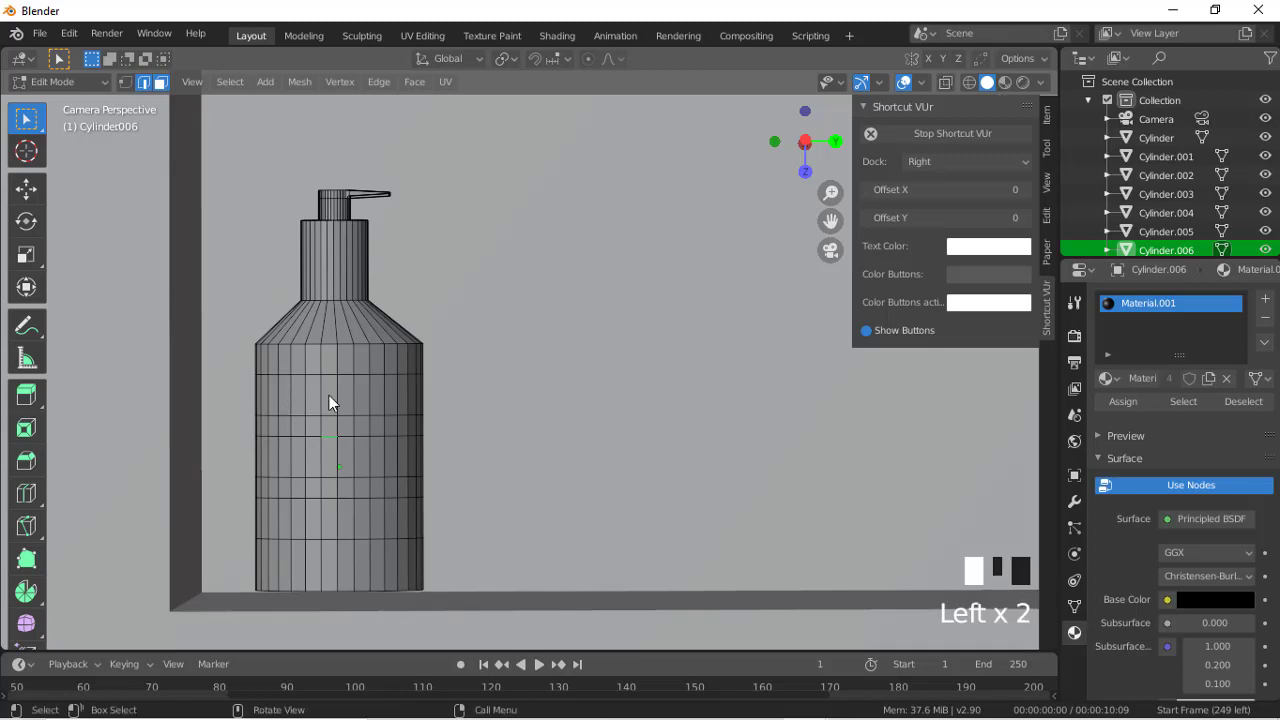
Step: Switch to face selection only and select the upper label band of faces on the bottle's front
{"action": "left_click_drag", "start_coordinate": [329, 395], "coordinate": [403, 422]}
{"action": "left_click_drag", "start_coordinate": [276, 341], "coordinate": [412, 428], "text": "ctrl"}
{"action": "left_click", "coordinate": [145, 83]}
{"action": "left_click", "coordinate": [161, 83]}
{"action": "left_click_drag", "start_coordinate": [293, 348], "coordinate": [405, 368], "text": "ctrl"}
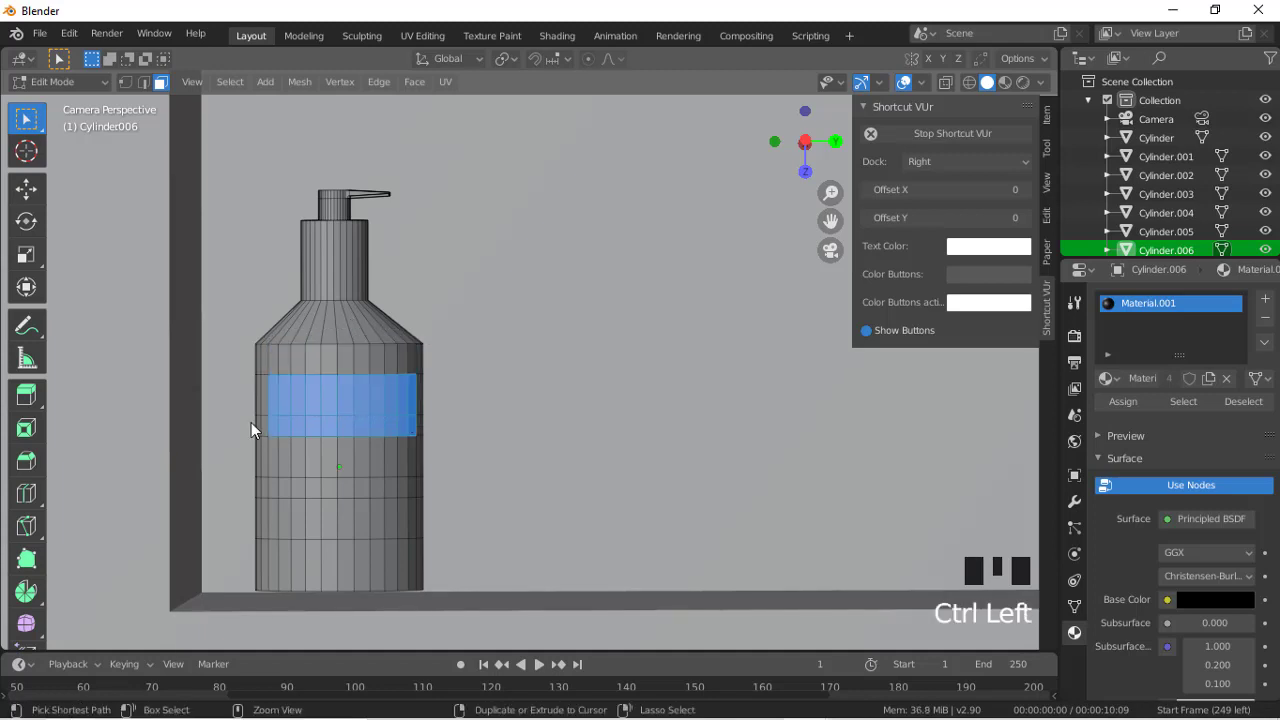
{"action": "left_click_drag", "start_coordinate": [251, 422], "coordinate": [420, 440], "text": "ctrl"}
Step: Add the middle and lower front label bands to the face selection using shortest-path picking
{"action": "left_click", "coordinate": [285, 456], "text": "shift"}
{"action": "left_click", "coordinate": [274, 451], "text": "shift"}
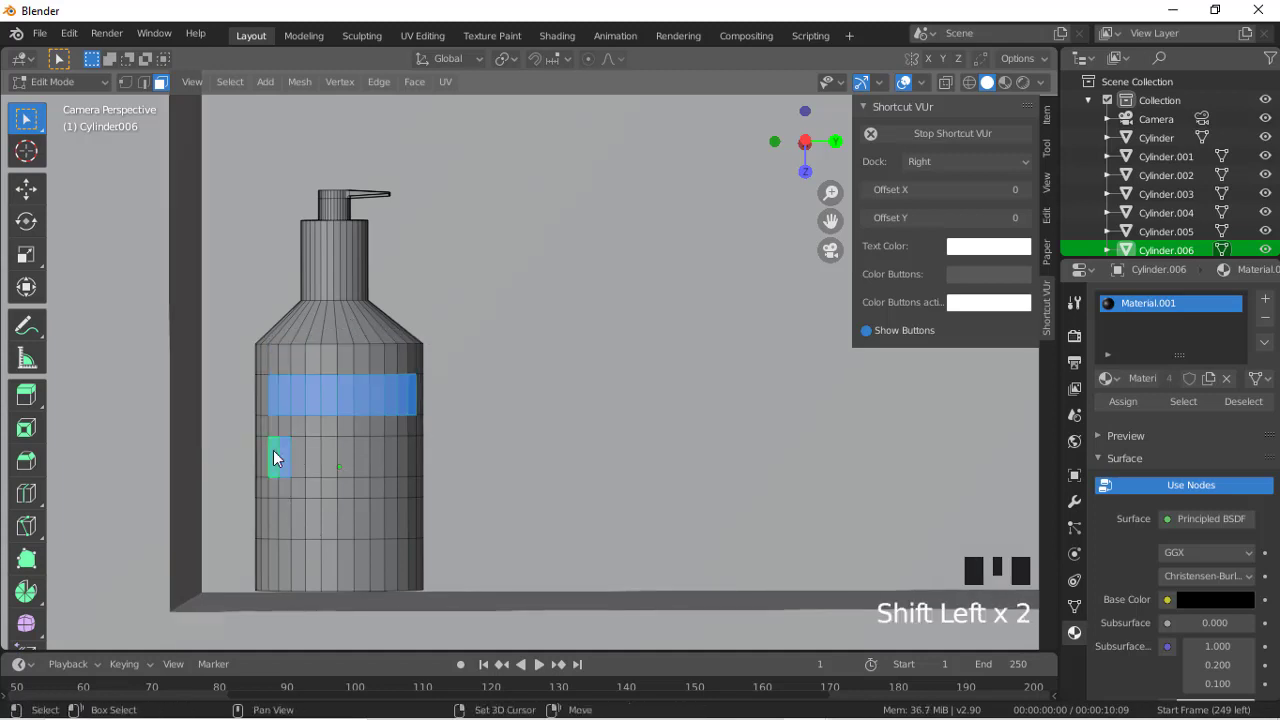
{"action": "left_click", "coordinate": [413, 451], "text": "ctrl"}
{"action": "left_click", "coordinate": [412, 522], "text": "shift"}
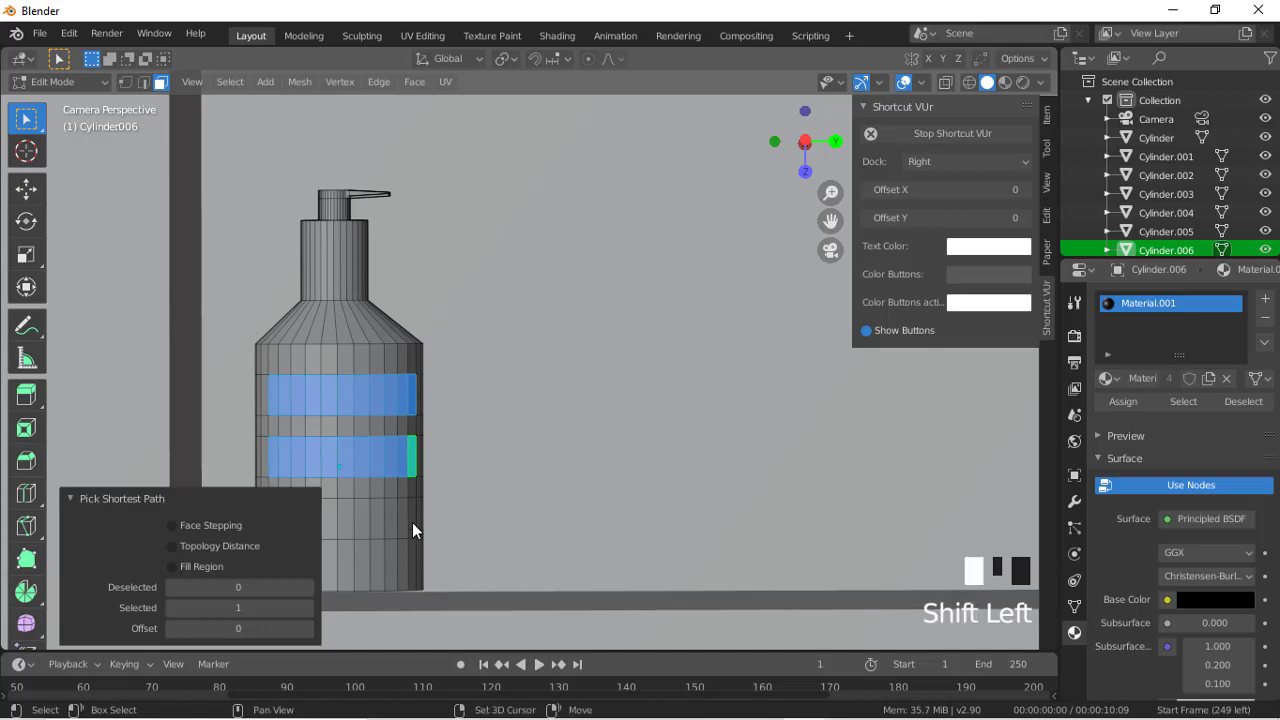
{"action": "left_click", "coordinate": [271, 517], "text": "ctrl"}
{"action": "scroll", "coordinate": [478, 408], "scroll_direction": "down", "scroll_amount": 4}
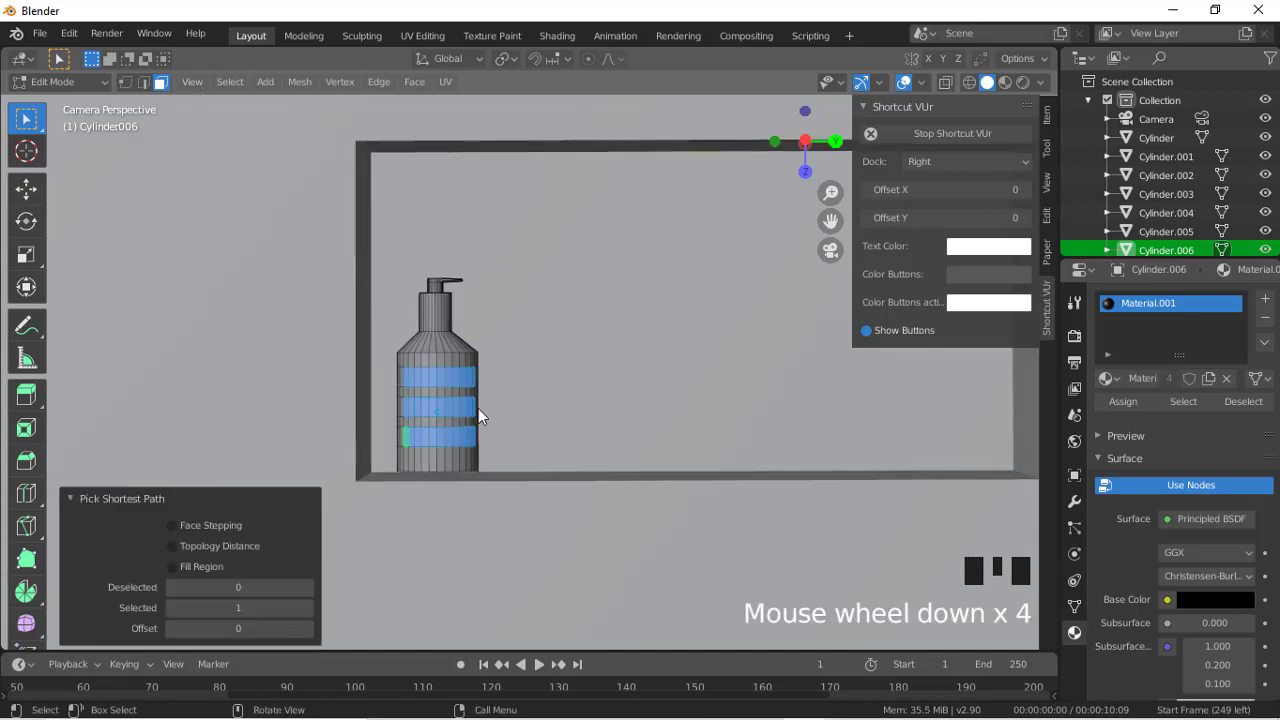
{"action": "scroll", "coordinate": [620, 300], "scroll_direction": "up", "scroll_amount": 3}
{"action": "scroll", "coordinate": [756, 202], "scroll_direction": "down", "scroll_amount": 1}
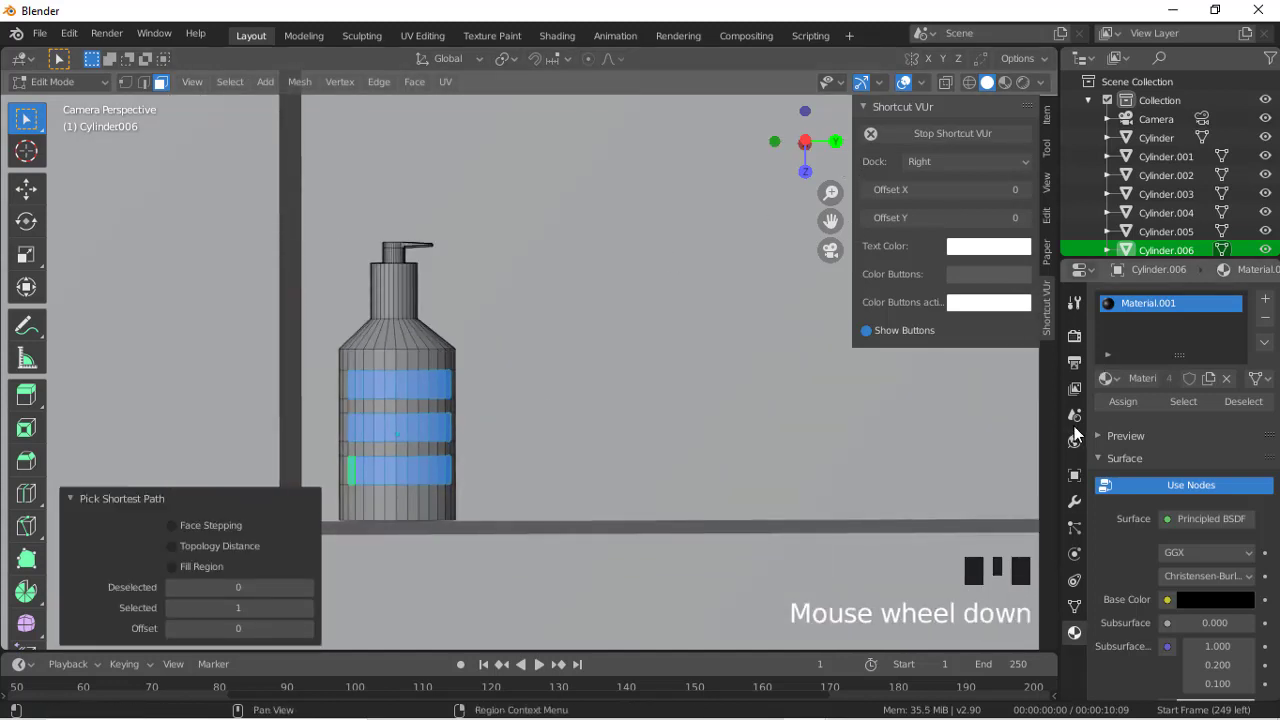
Step: Add a second material slot with a new material to the bottle and assign it to the three selected bands
{"action": "left_click", "coordinate": [1265, 298]}
{"action": "left_click", "coordinate": [1165, 418]}
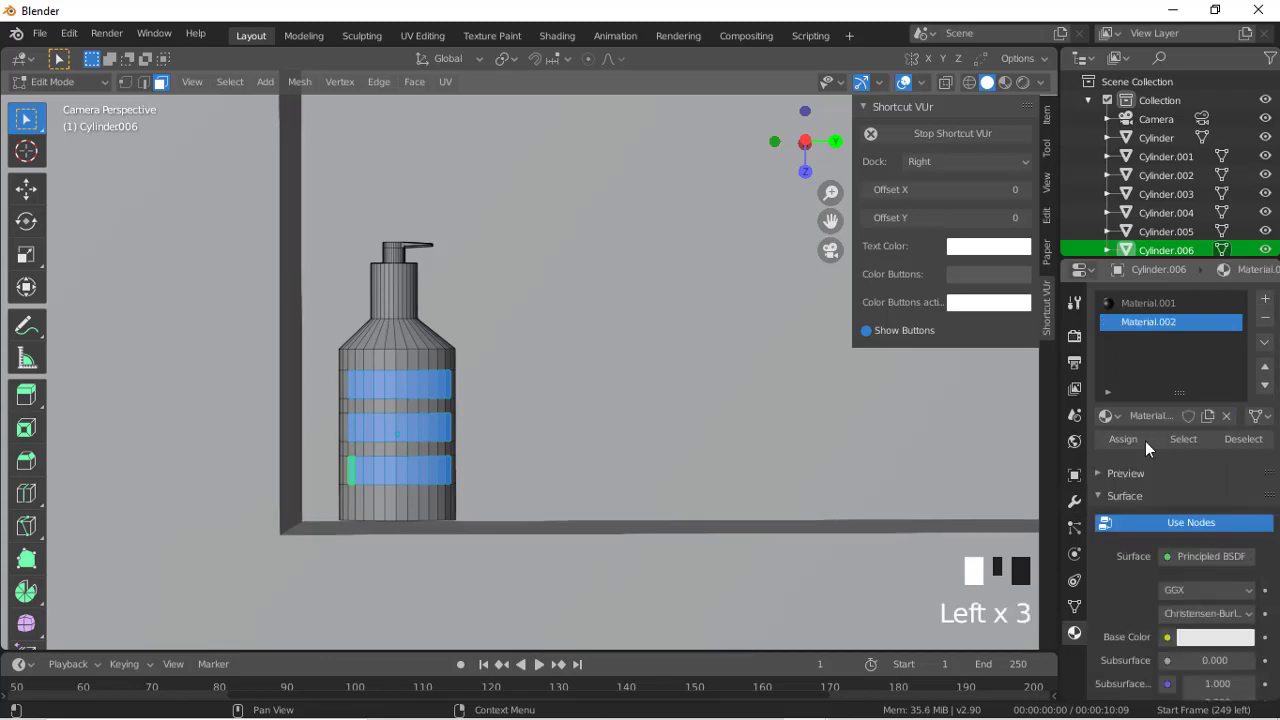
{"action": "left_click", "coordinate": [1145, 441]}
{"action": "left_click", "coordinate": [1126, 440]}
Step: Set the label material's base color to a light beige and return the bottle to Object Mode
{"action": "left_click", "coordinate": [1212, 635]}
{"action": "left_click_drag", "start_coordinate": [1150, 465], "coordinate": [1142, 446]}
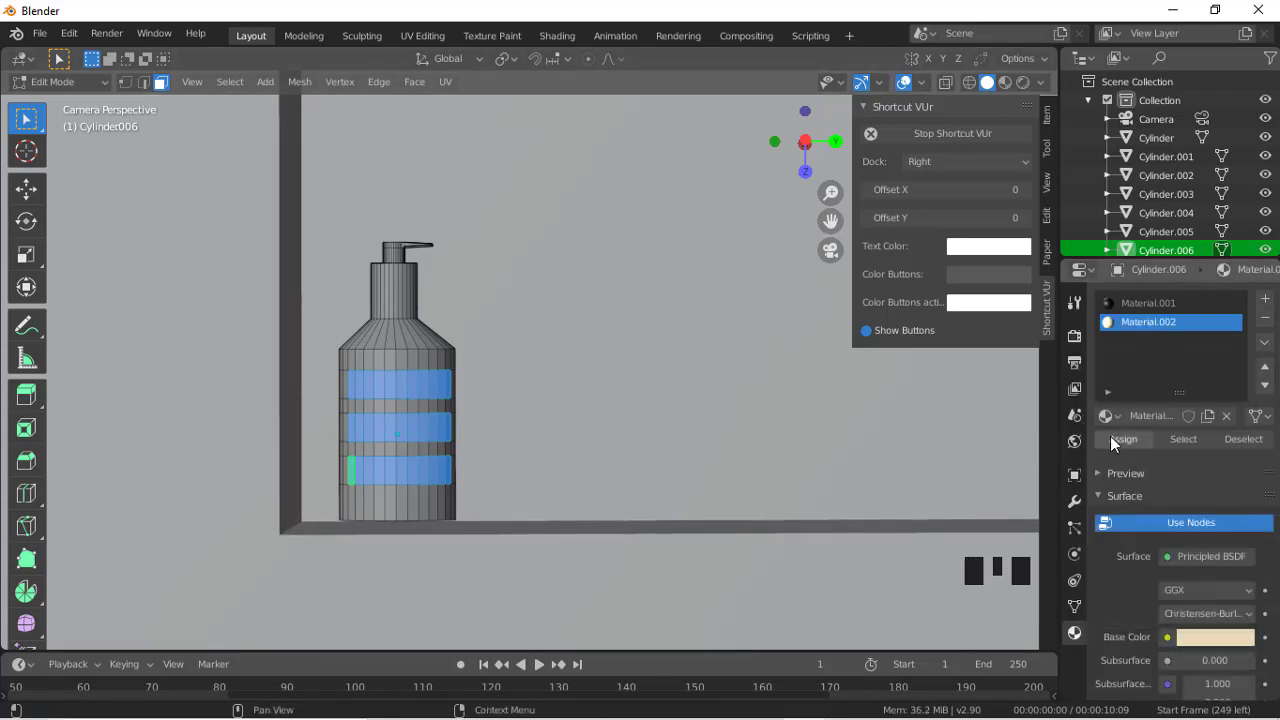
{"action": "scroll", "coordinate": [737, 597], "scroll_direction": "down", "scroll_amount": 6}
{"action": "scroll", "coordinate": [737, 597], "scroll_direction": "up", "scroll_amount": 3}
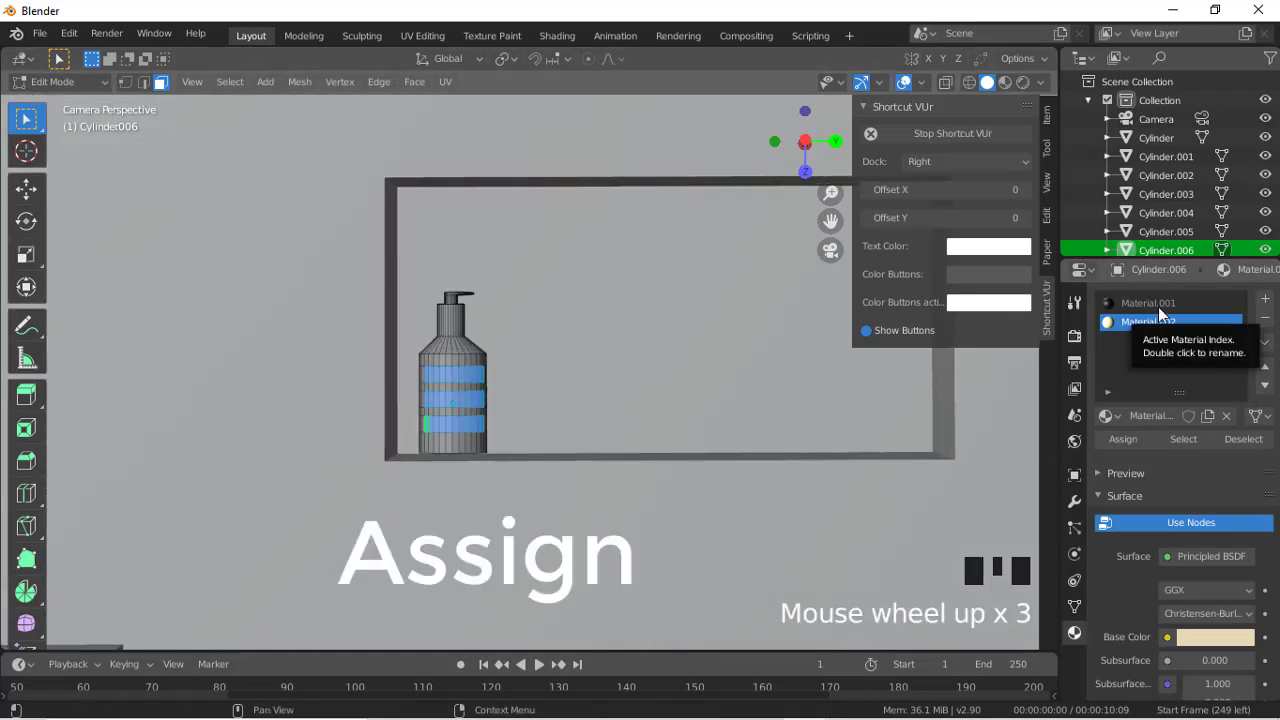
{"action": "scroll", "coordinate": [637, 485], "scroll_direction": "down", "scroll_amount": 3}
{"action": "scroll", "coordinate": [637, 485], "scroll_direction": "up", "scroll_amount": 2}
{"action": "key", "text": "Tab"}
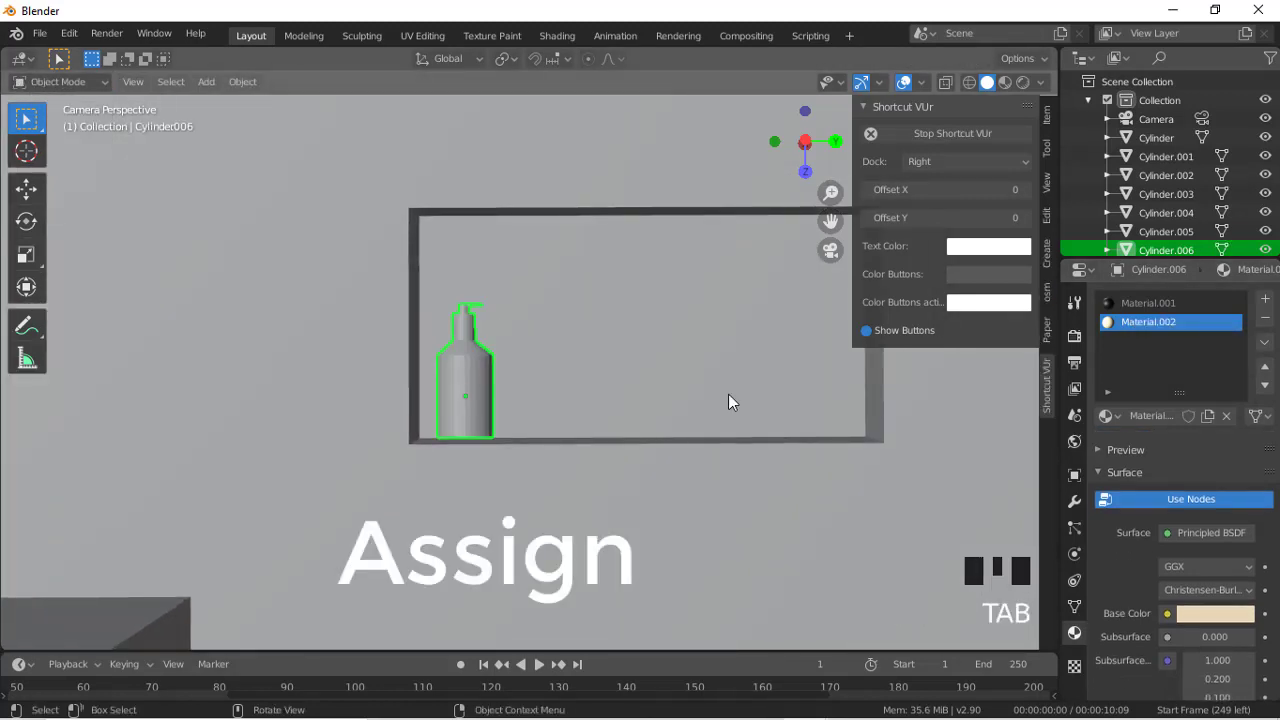
Step: Examine the bottle's beige label bands up close in the niche using material preview shading
{"action": "left_click", "coordinate": [1005, 82]}
{"action": "scroll", "coordinate": [619, 435], "scroll_direction": "up", "scroll_amount": 7}
{"action": "scroll", "coordinate": [471, 429], "scroll_direction": "down", "scroll_amount": 5}
{"action": "scroll", "coordinate": [471, 429], "scroll_direction": "up", "scroll_amount": 2}
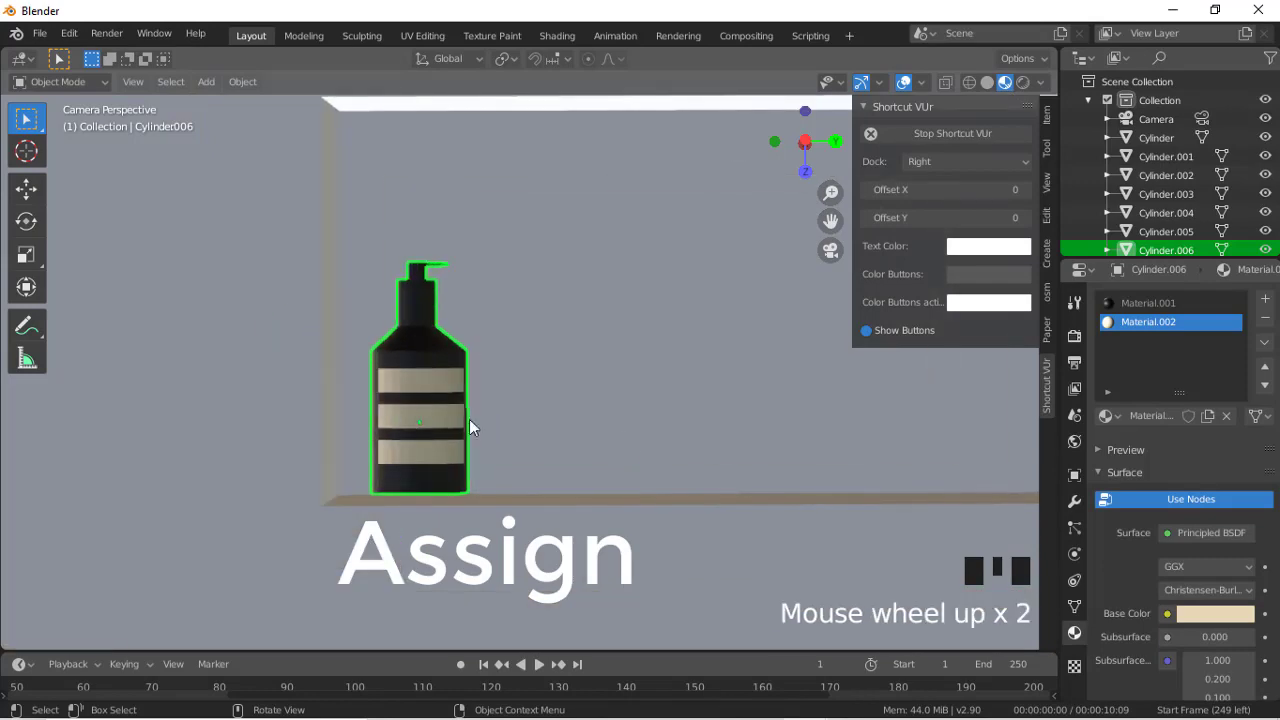
{"action": "right_click", "coordinate": [365, 285]}
{"action": "left_click", "coordinate": [365, 285]}
{"action": "scroll", "coordinate": [847, 292], "scroll_direction": "up", "scroll_amount": 3}
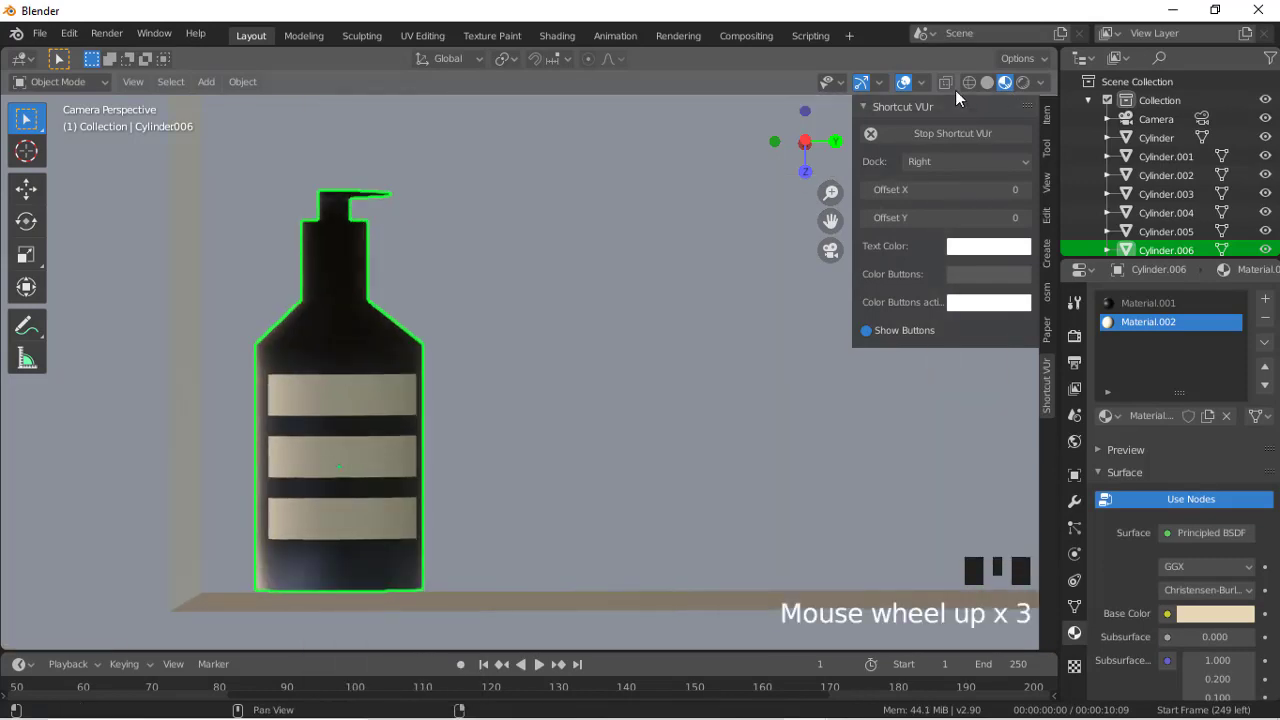
Step: Shift the niche bottle about -0.01 m along Y to match the reference photo in wireframe
{"action": "left_click", "coordinate": [969, 82]}
{"action": "scroll", "coordinate": [569, 485], "scroll_direction": "up", "scroll_amount": 3}
{"action": "key", "text": "g"}
{"action": "key", "text": "y"}
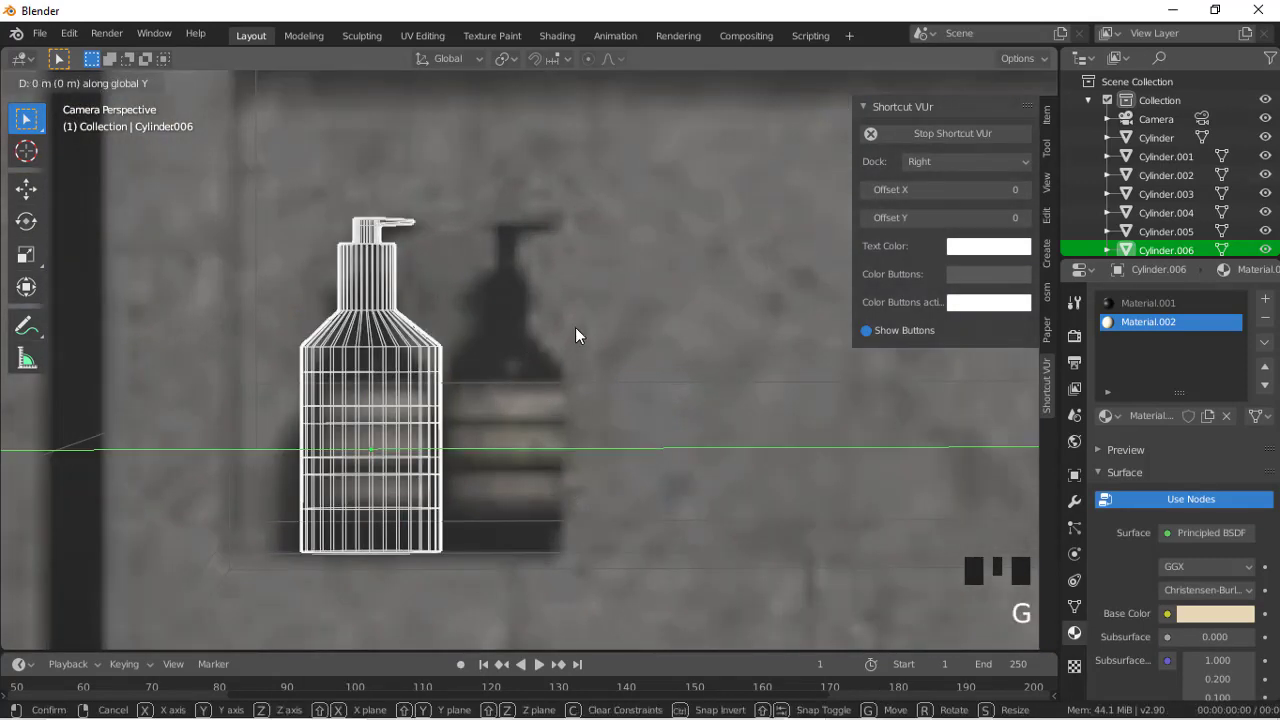
{"action": "left_click", "coordinate": [570, 343]}
Step: Scale the niche bottle to about 0.96 along Z and move it about 0.007 m along Z onto the shelf
{"action": "key", "text": "s"}
{"action": "key", "text": "z"}
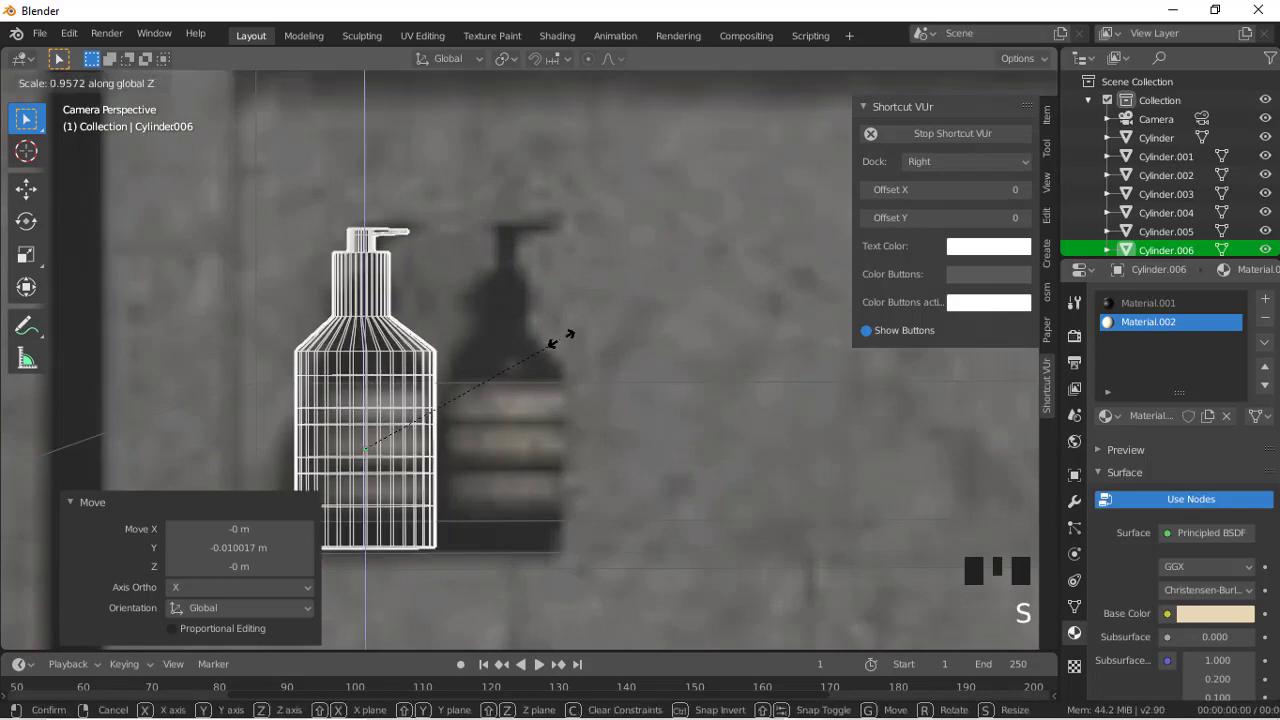
{"action": "left_click", "coordinate": [559, 338]}
{"action": "key", "text": "g"}
{"action": "key", "text": "z"}
{"action": "left_click", "coordinate": [559, 342]}
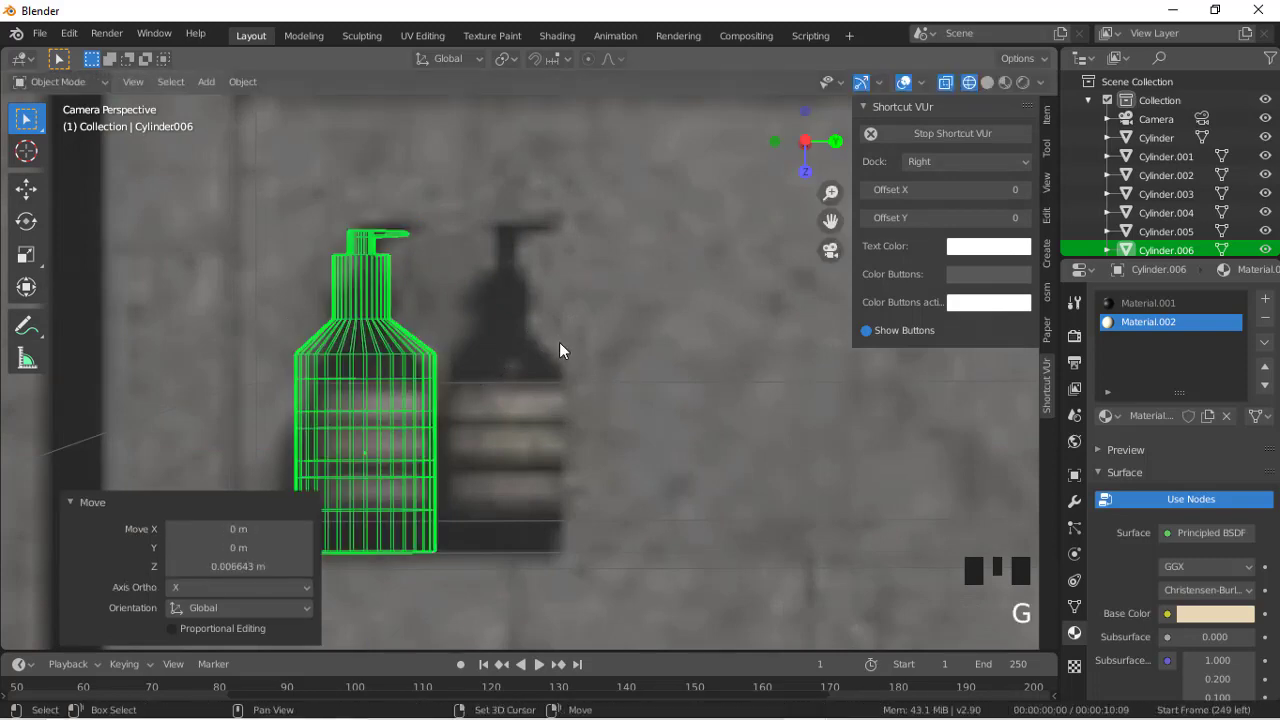
Step: Duplicate the labelled bottle about 0.25 m along Y to make the second niche bottle
{"action": "key", "text": "shift+d"}
{"action": "key", "text": "x"}
{"action": "key", "text": "y"}
{"action": "left_click", "coordinate": [700, 334]}
{"action": "scroll", "coordinate": [700, 333], "scroll_direction": "down", "scroll_amount": 10}
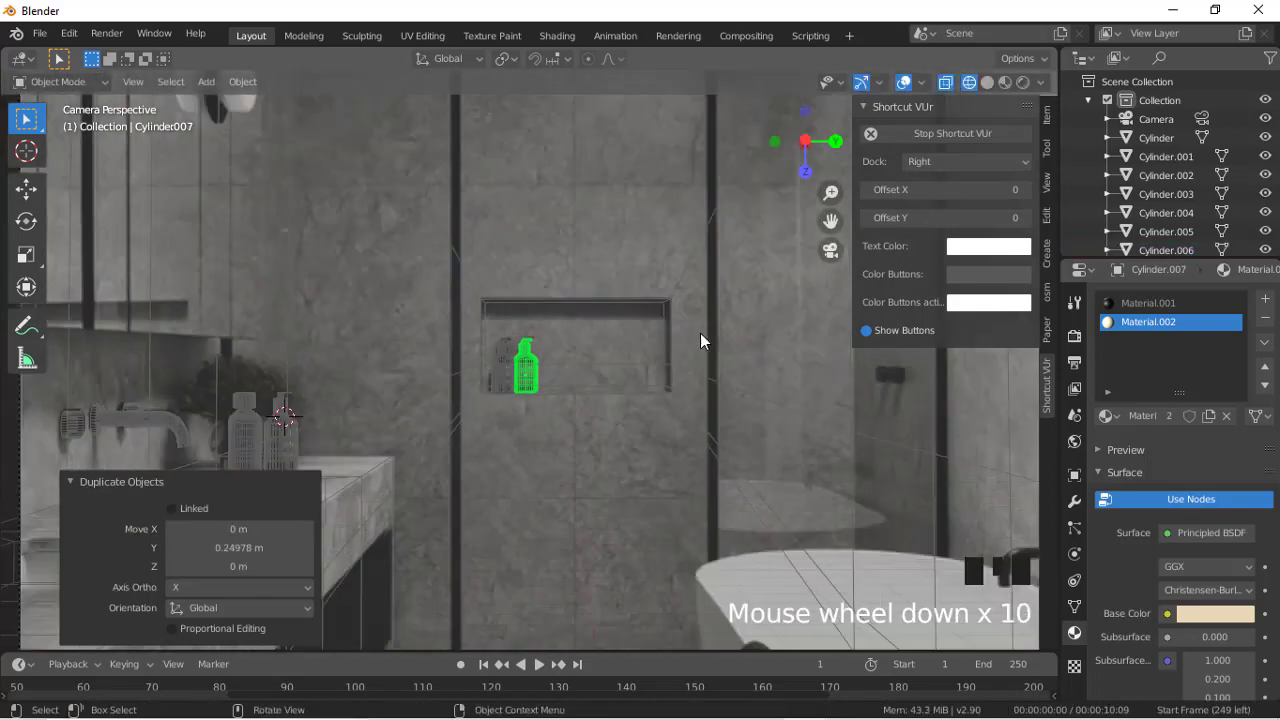
Step: Duplicate the bottle again and move the copy about -10.09 m along X and -1.14 m along Y toward the counter
{"action": "scroll", "coordinate": [406, 452], "scroll_direction": "up", "scroll_amount": 1}
{"action": "scroll", "coordinate": [406, 452], "scroll_direction": "up", "scroll_amount": 4}
{"action": "key", "text": "shift+d"}
{"action": "key", "text": "x"}
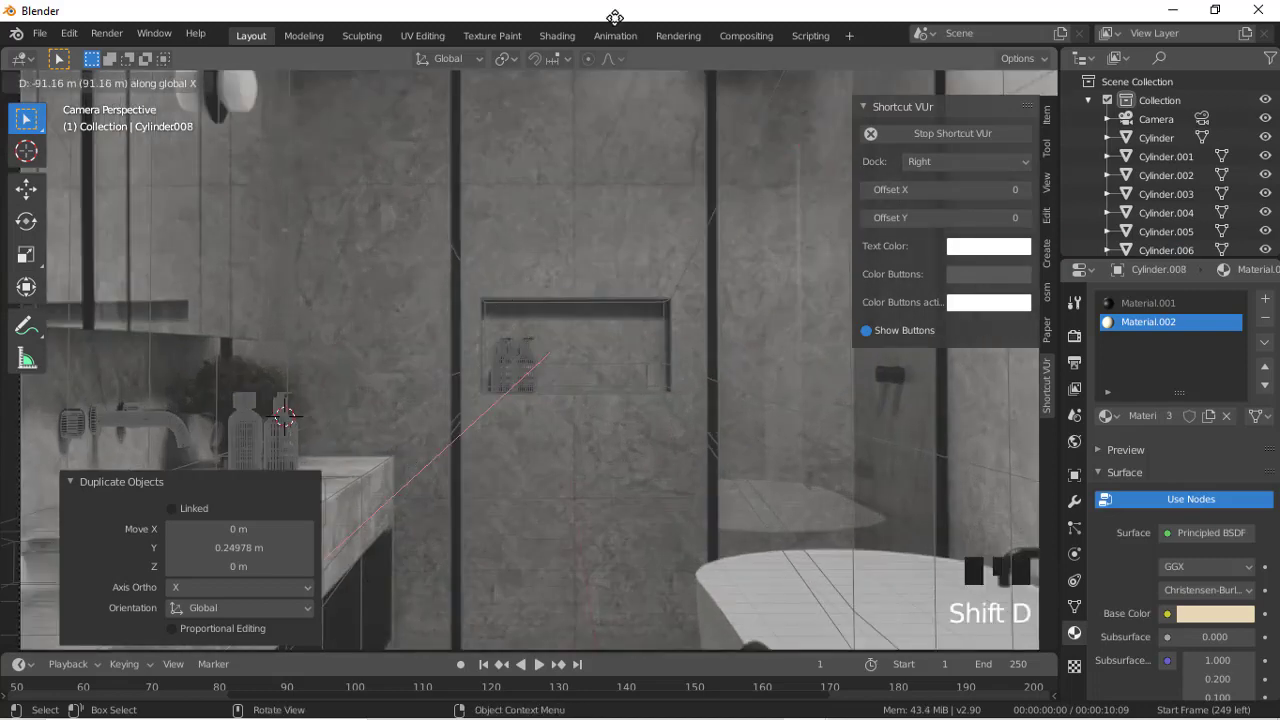
{"action": "right_click", "coordinate": [500, 300]}
{"action": "key", "text": "g"}
{"action": "key", "text": "y"}
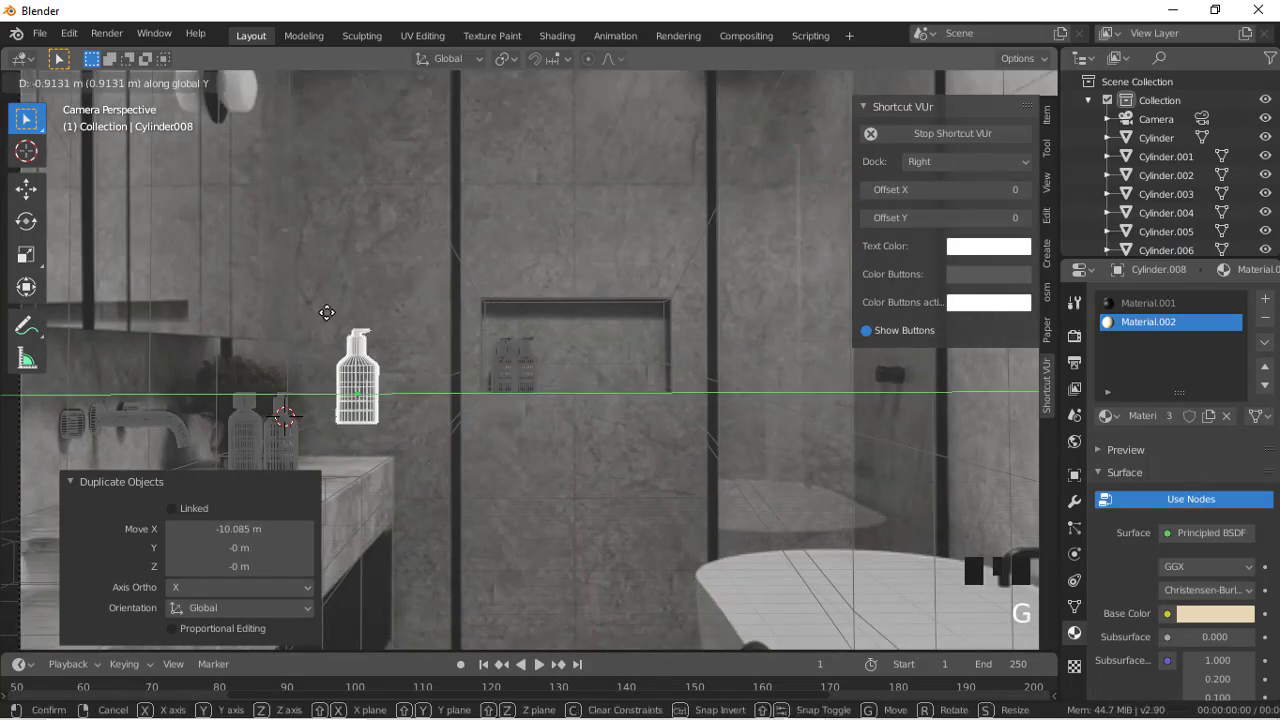
{"action": "left_click", "coordinate": [312, 311]}
Step: Switch to solid shading without X-ray and move the bottle copy about 0.42 m along Z, down to the counter
{"action": "scroll", "coordinate": [312, 311], "scroll_direction": "up", "scroll_amount": 4}
{"action": "left_click_drag", "start_coordinate": [831, 222], "coordinate": [831, 221]}
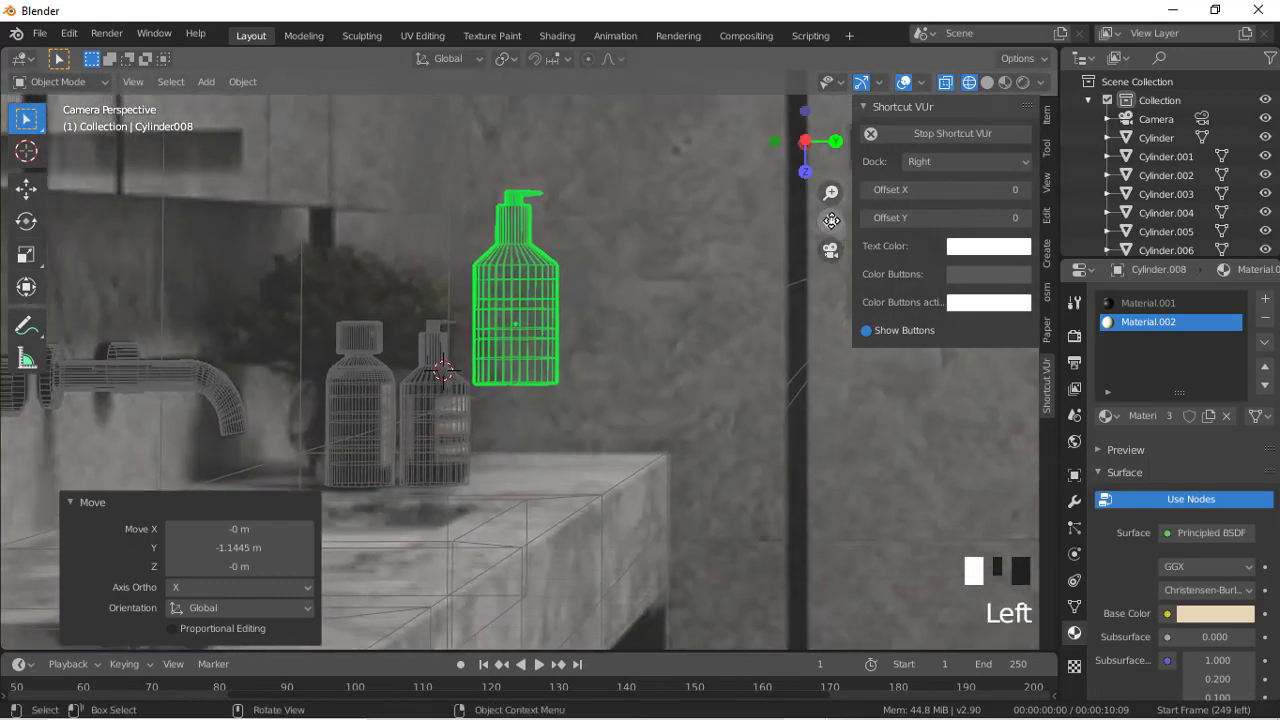
{"action": "left_click", "coordinate": [946, 85]}
{"action": "left_click", "coordinate": [988, 83]}
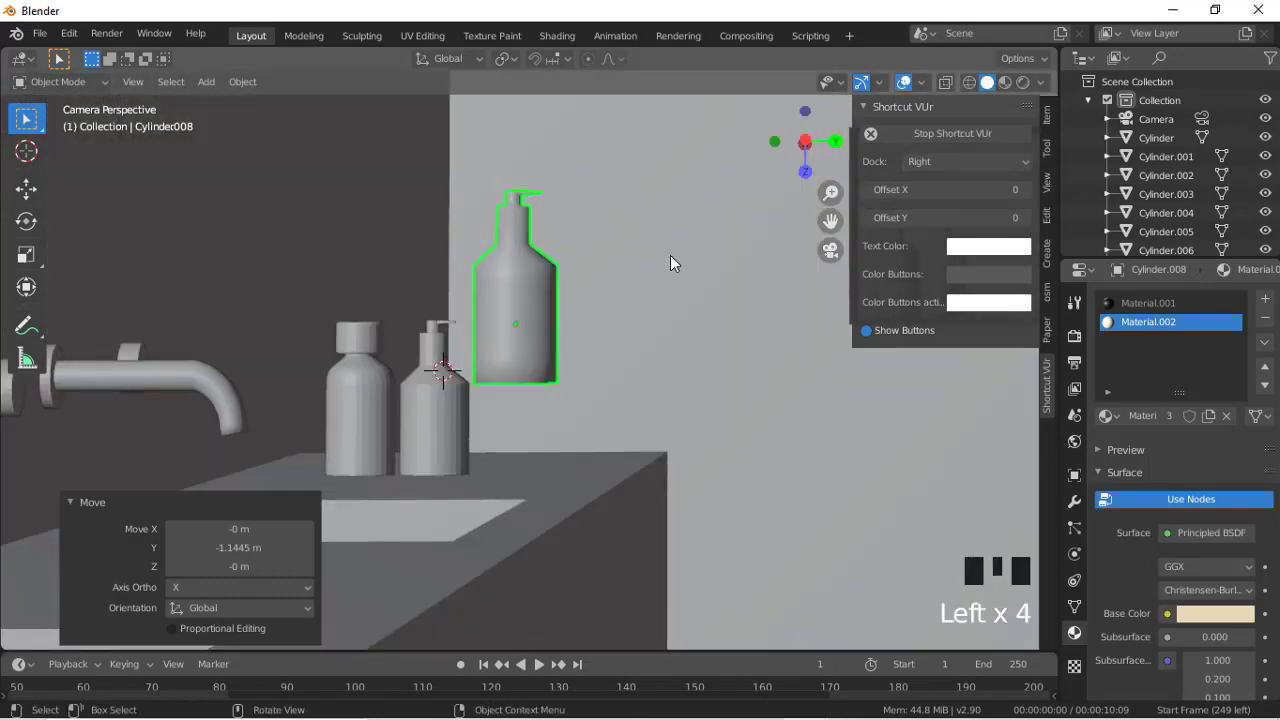
{"action": "key", "text": "g"}
{"action": "key", "text": "z"}
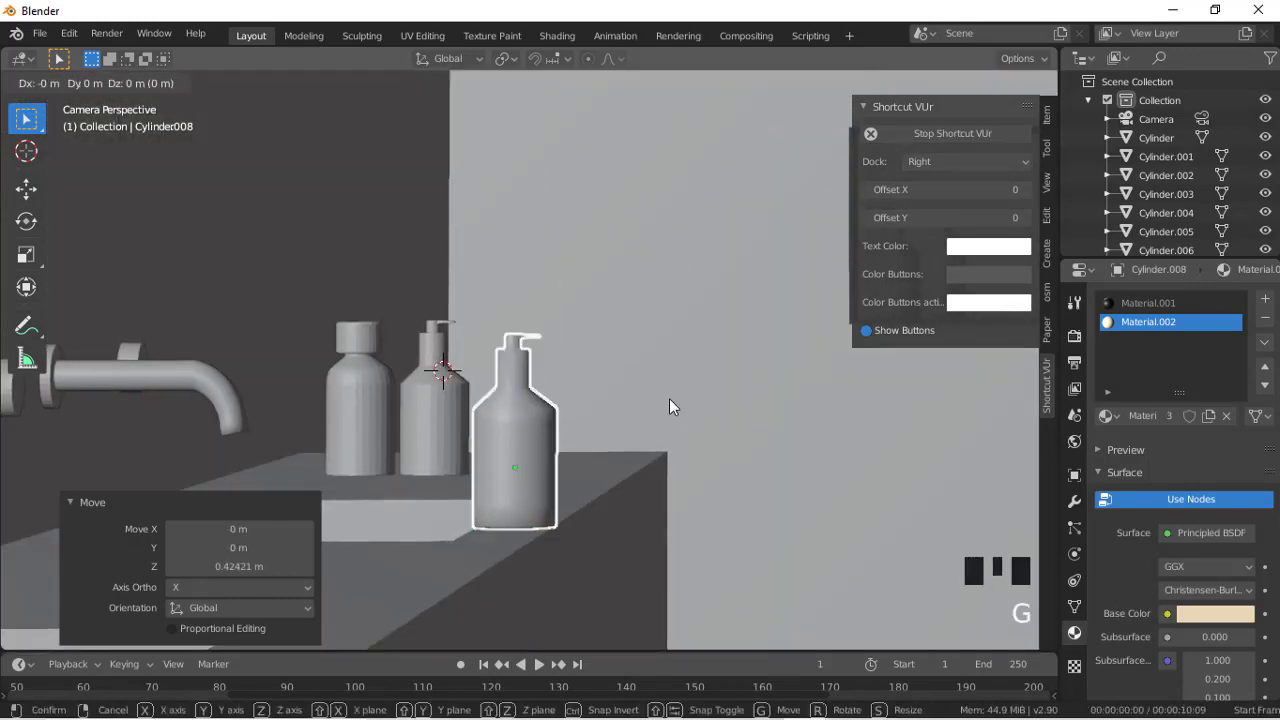
{"action": "left_click", "coordinate": [669, 398]}
Step: Move the bottle copy about 2.5 m along X and -0.43 m along Y, next to the counter bottles
{"action": "key", "text": "g"}
{"action": "key", "text": "x"}
{"action": "left_click", "coordinate": [466, 171]}
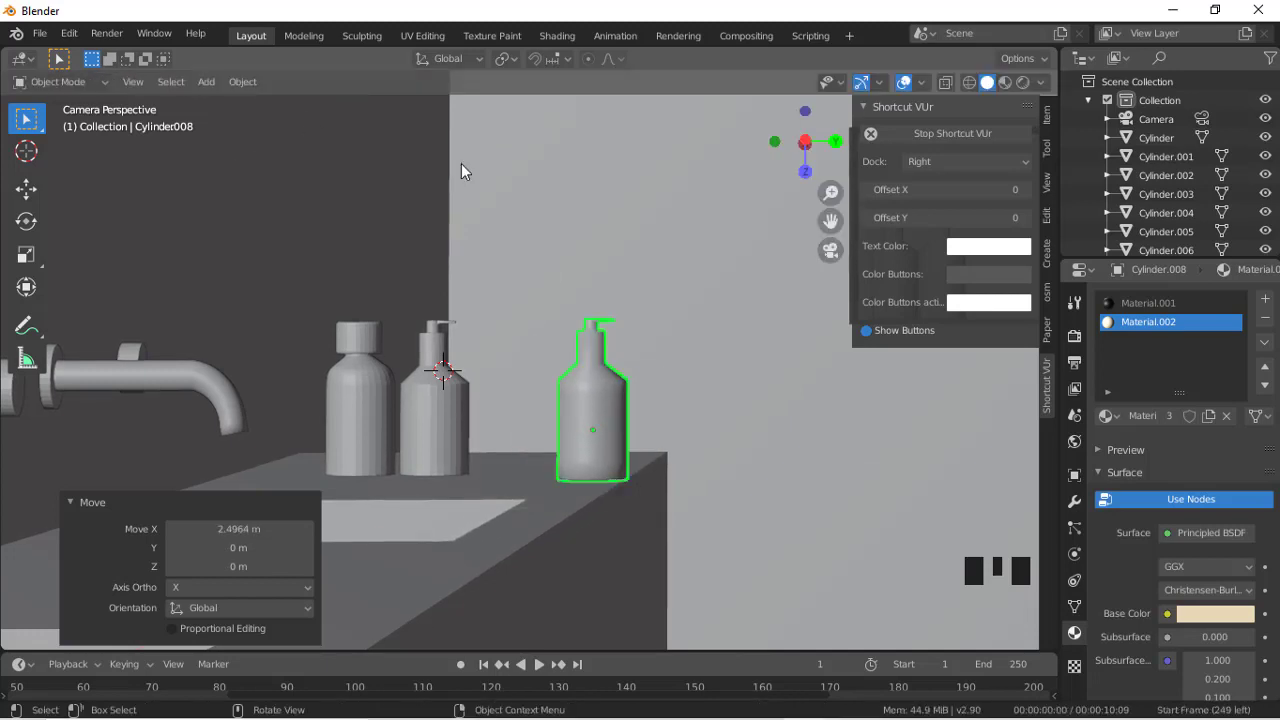
{"action": "key", "text": "g"}
{"action": "key", "text": "y"}
{"action": "left_click", "coordinate": [418, 165]}
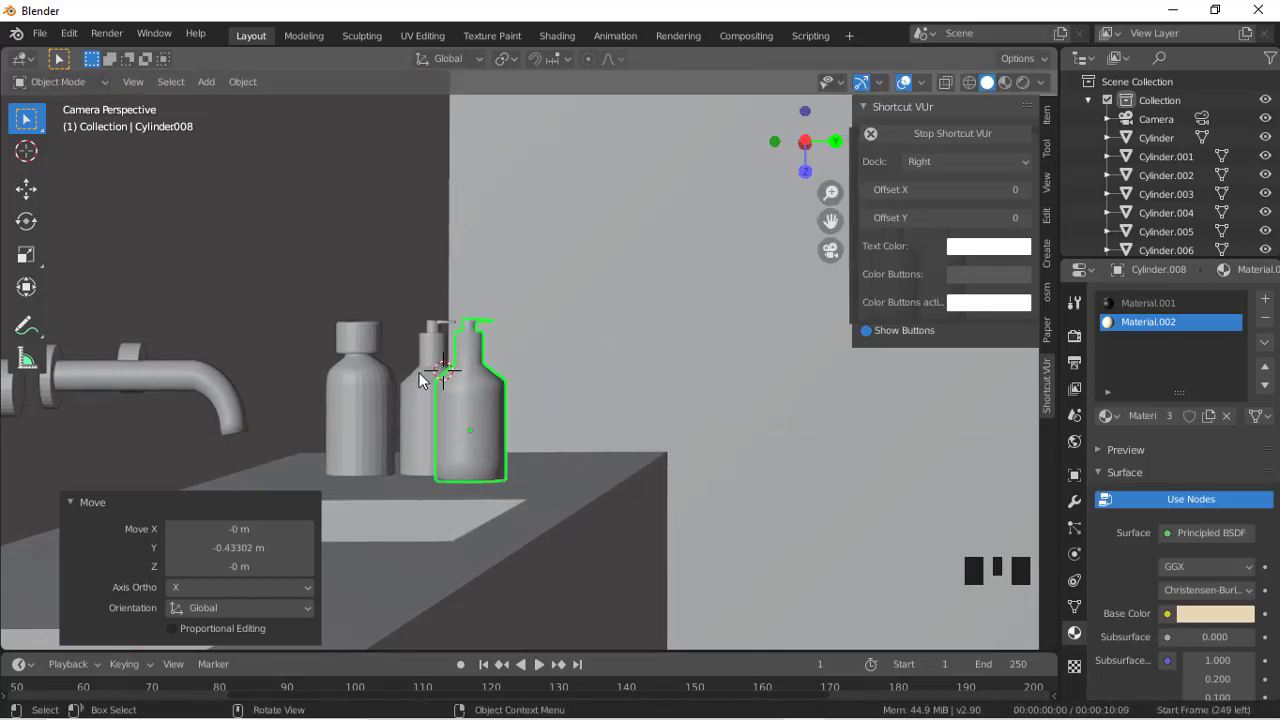
Step: Delete the old unlabelled pump bottle on the counter and move the labelled copy along Y into its place
{"action": "left_click", "coordinate": [420, 392]}
{"action": "key", "text": "Delete"}
{"action": "left_click", "coordinate": [967, 82]}
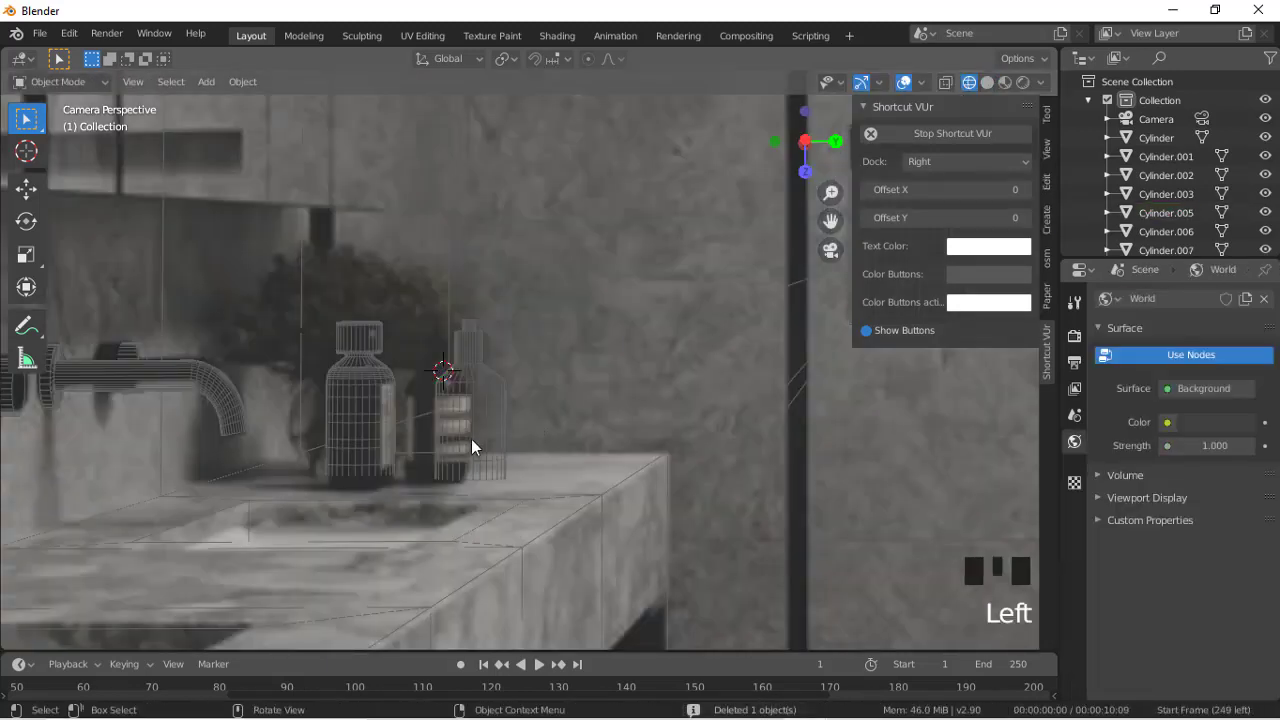
{"action": "left_click", "coordinate": [471, 439]}
{"action": "key", "text": "g"}
{"action": "key", "text": "y"}
{"action": "left_click", "coordinate": [434, 443]}
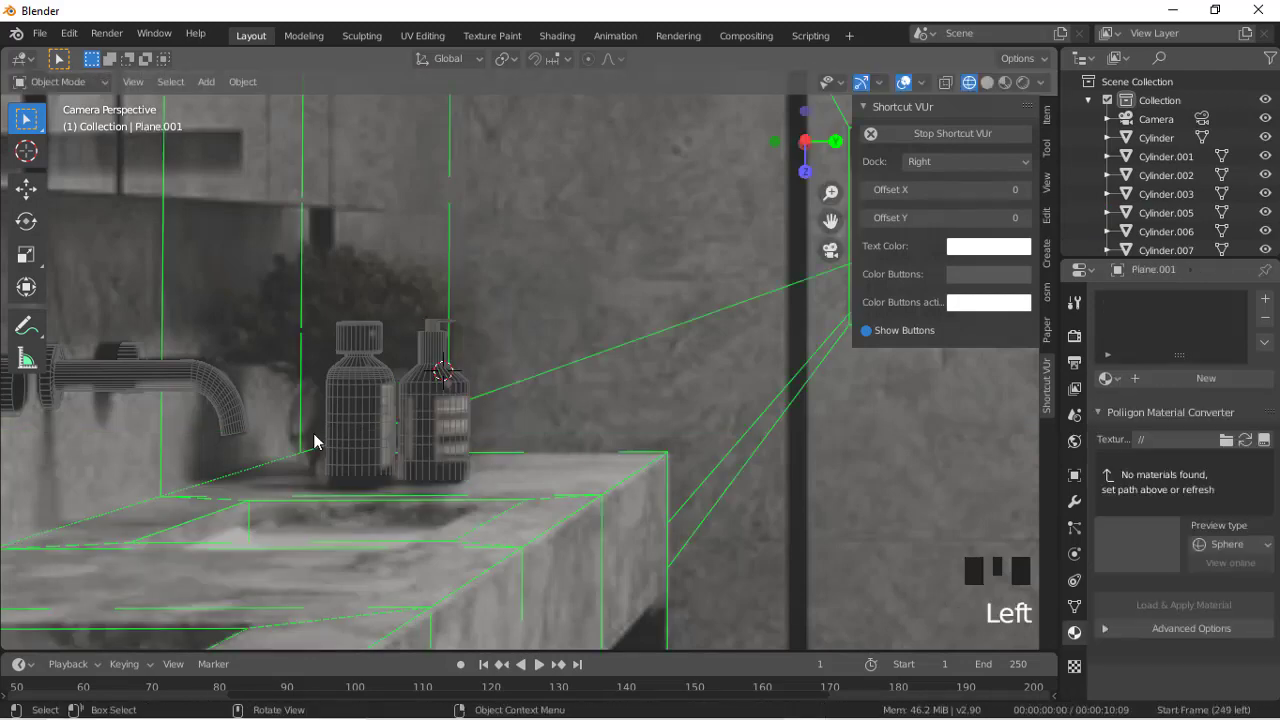
Step: Open the capped counter bottle in Edit Mode with X-ray on and box-select the faces over its reference label
{"action": "left_click", "coordinate": [360, 423]}
{"action": "key", "text": "Tab"}
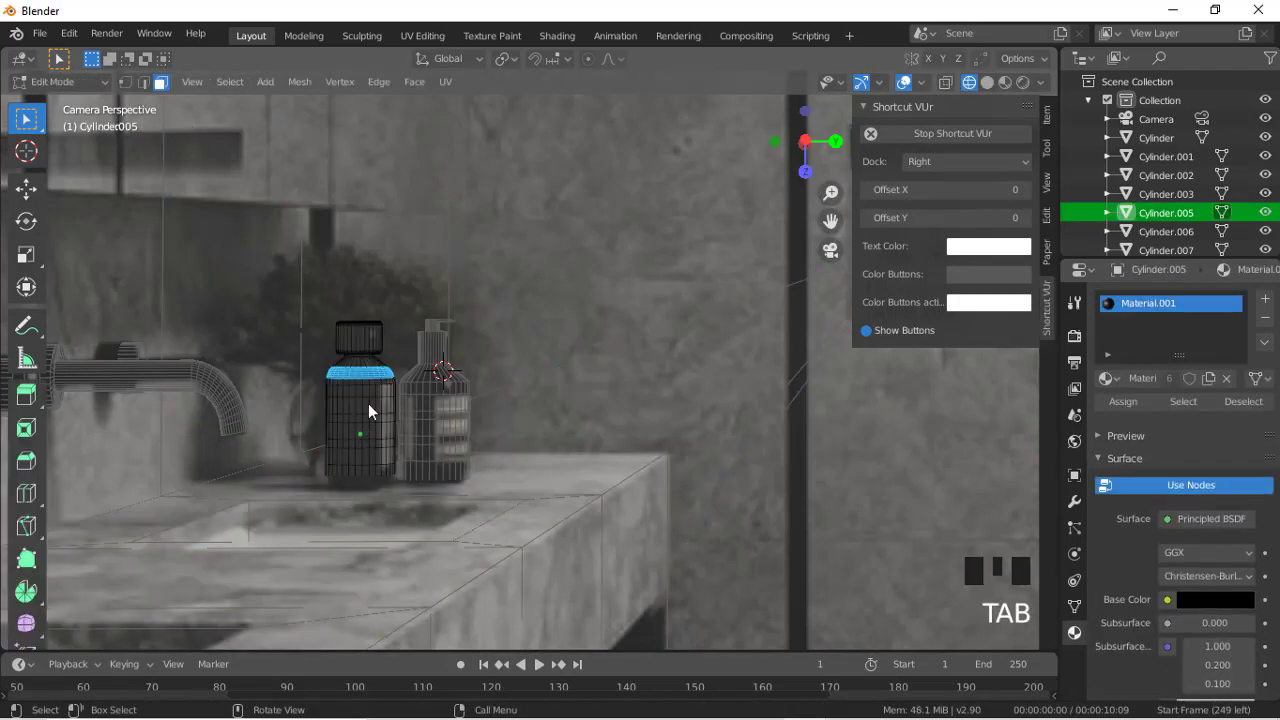
{"action": "left_click", "coordinate": [946, 83]}
{"action": "left_click_drag", "start_coordinate": [374, 379], "coordinate": [386, 417]}
{"action": "left_click_drag", "start_coordinate": [401, 474], "coordinate": [401, 474]}
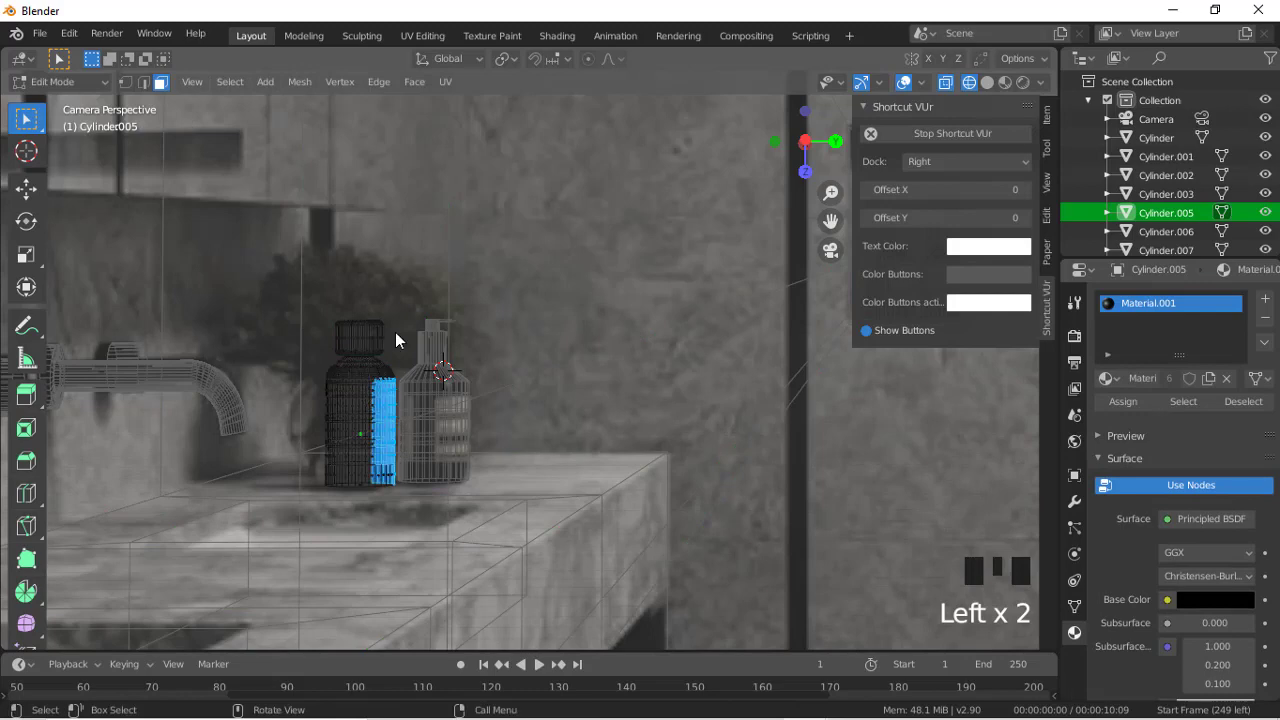
{"action": "left_click", "coordinate": [336, 429]}
{"action": "left_click_drag", "start_coordinate": [381, 386], "coordinate": [451, 469]}
Step: Isolate the capped bottle in local view and box-select its rectangular label area in the left orthographic view
{"action": "scroll", "coordinate": [704, 200], "scroll_direction": "down", "scroll_amount": 10}
{"action": "key", "text": "slash"}
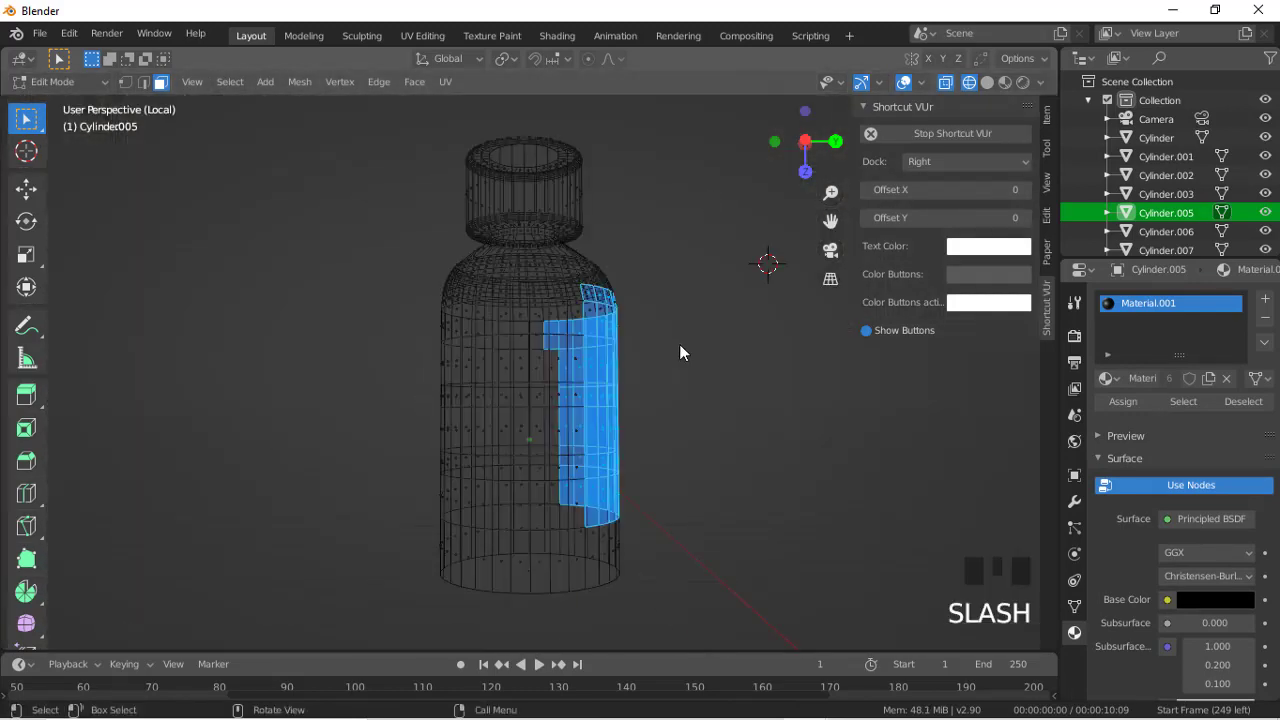
{"action": "left_click_drag", "start_coordinate": [808, 143], "coordinate": [799, 135]}
{"action": "left_click", "coordinate": [801, 138]}
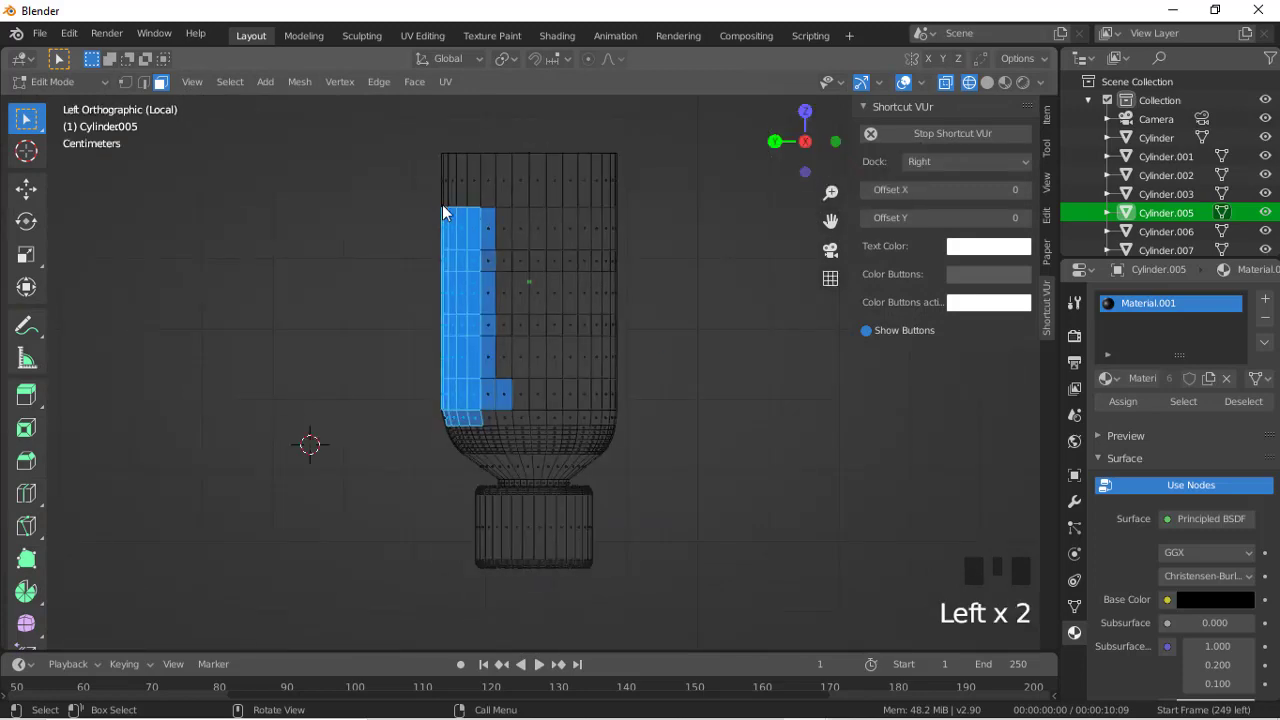
{"action": "left_click_drag", "start_coordinate": [442, 204], "coordinate": [504, 413]}
Step: Add a second material slot using Material.002 to the capped bottle and return to Object Mode
{"action": "left_click", "coordinate": [1265, 298]}
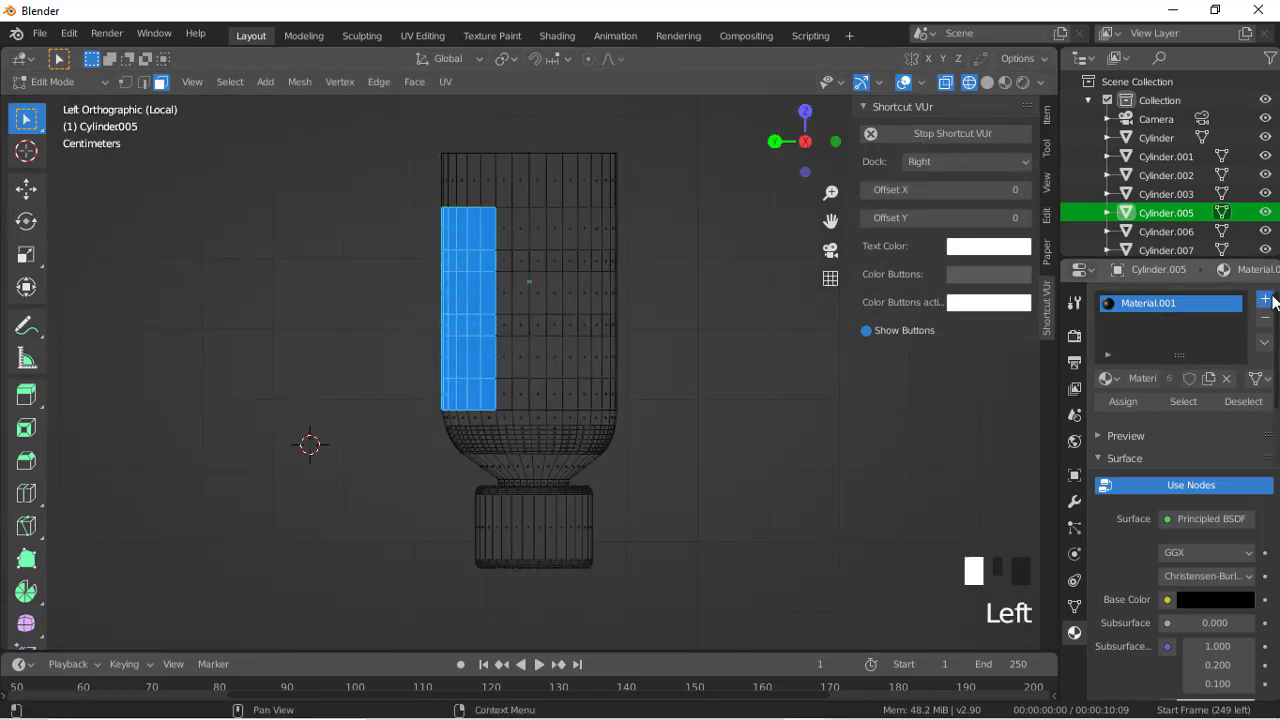
{"action": "left_click", "coordinate": [1150, 413]}
{"action": "left_click", "coordinate": [1106, 415]}
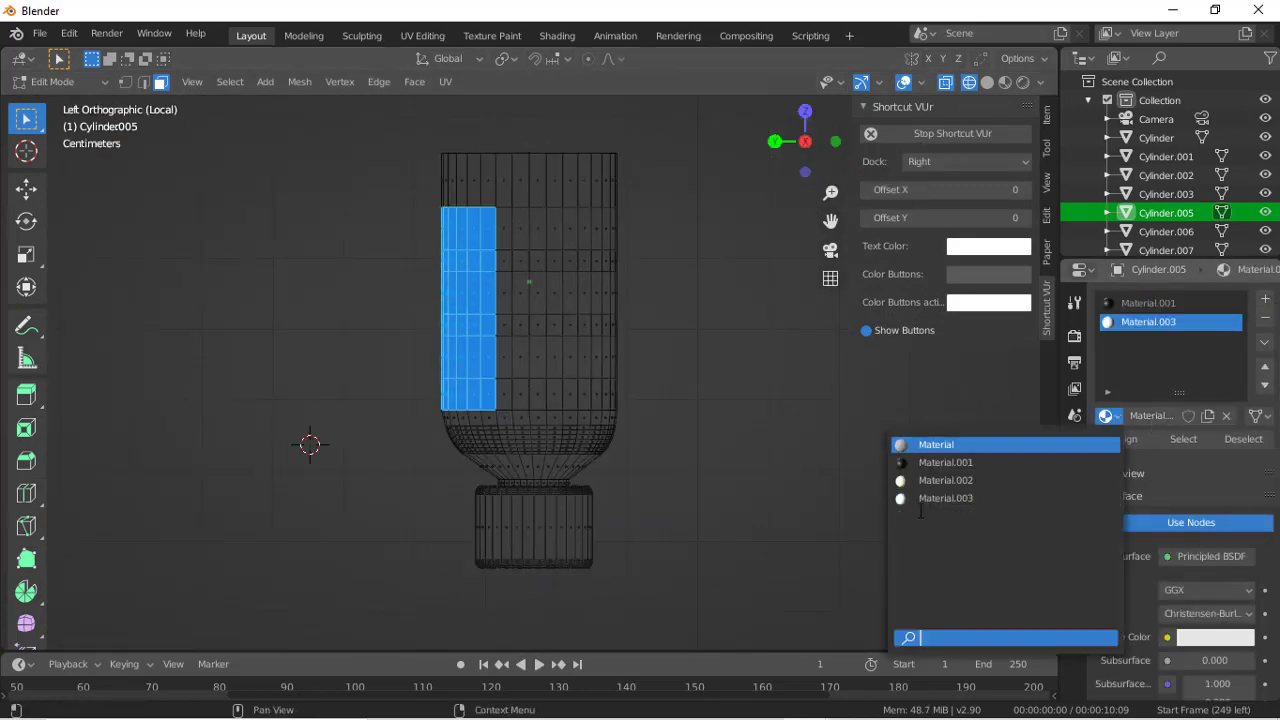
{"action": "left_click", "coordinate": [943, 480]}
{"action": "key", "text": "Tab"}
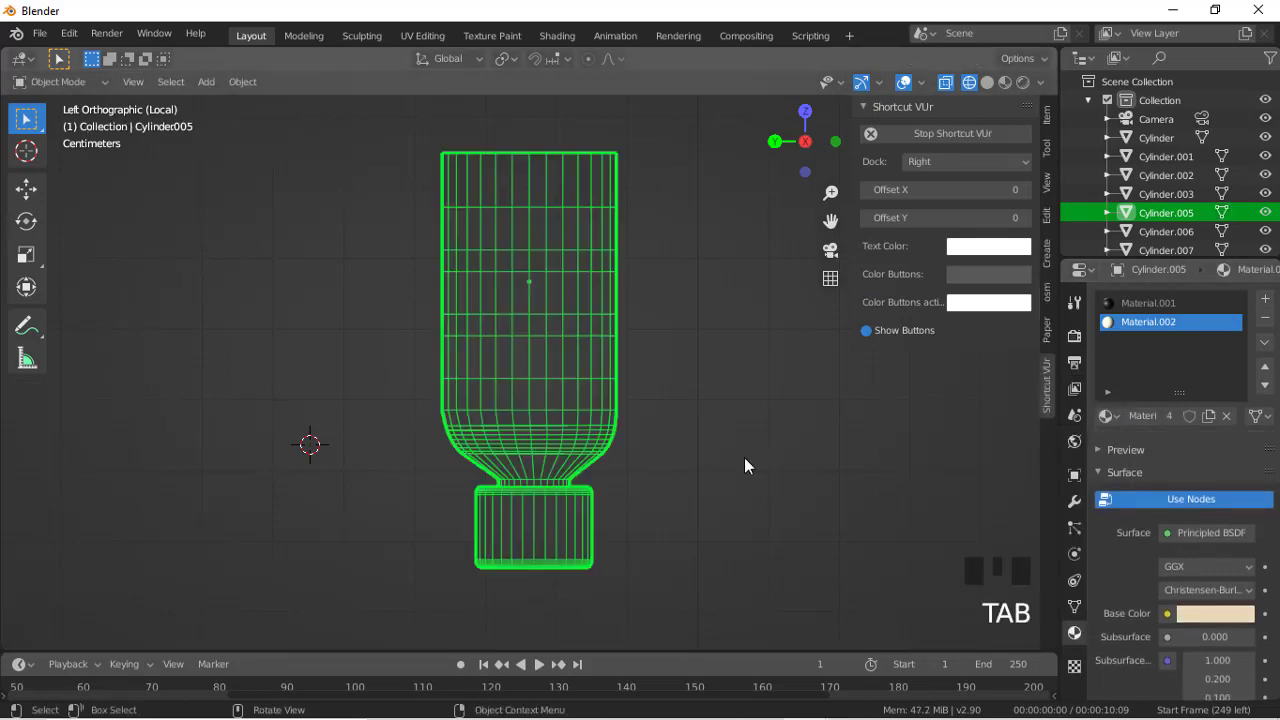
Step: Leave local view and show the whole bathroom through the camera
{"action": "left_click", "coordinate": [834, 251]}
{"action": "key", "text": "slash"}
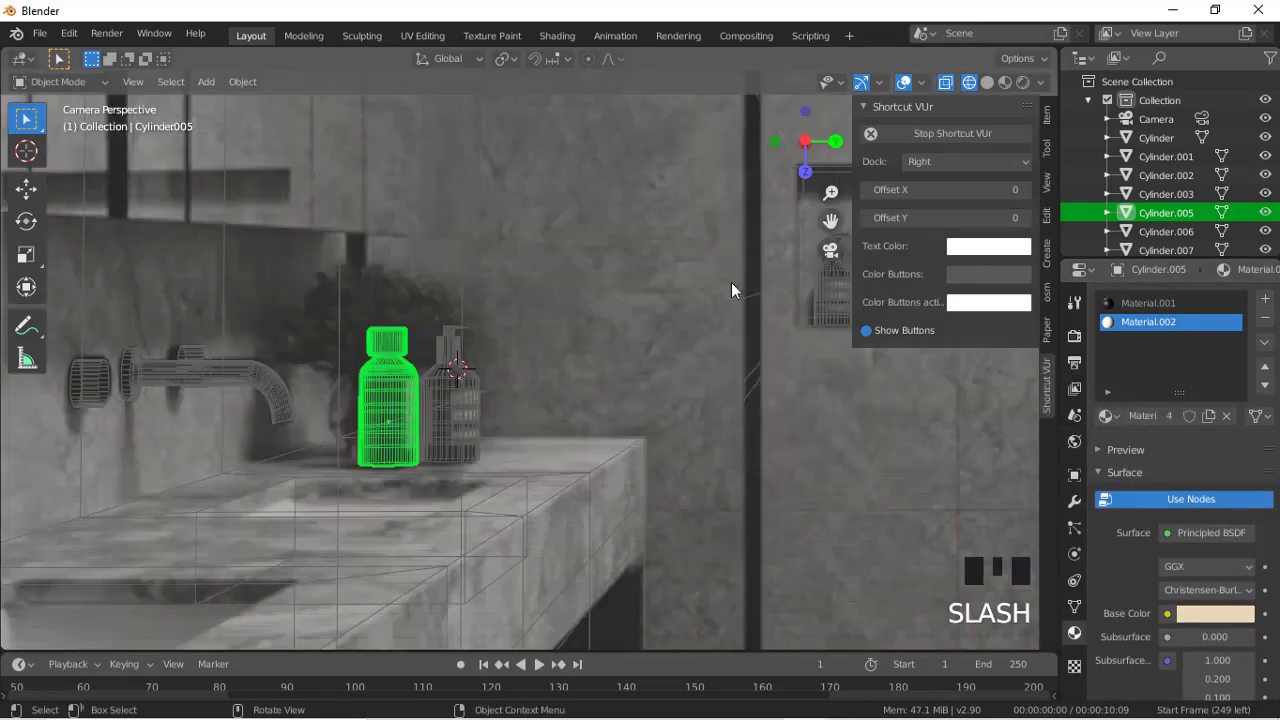
{"action": "scroll", "coordinate": [420, 579], "scroll_direction": "down", "scroll_amount": 10}
{"action": "scroll", "coordinate": [420, 579], "scroll_direction": "up", "scroll_amount": 3}
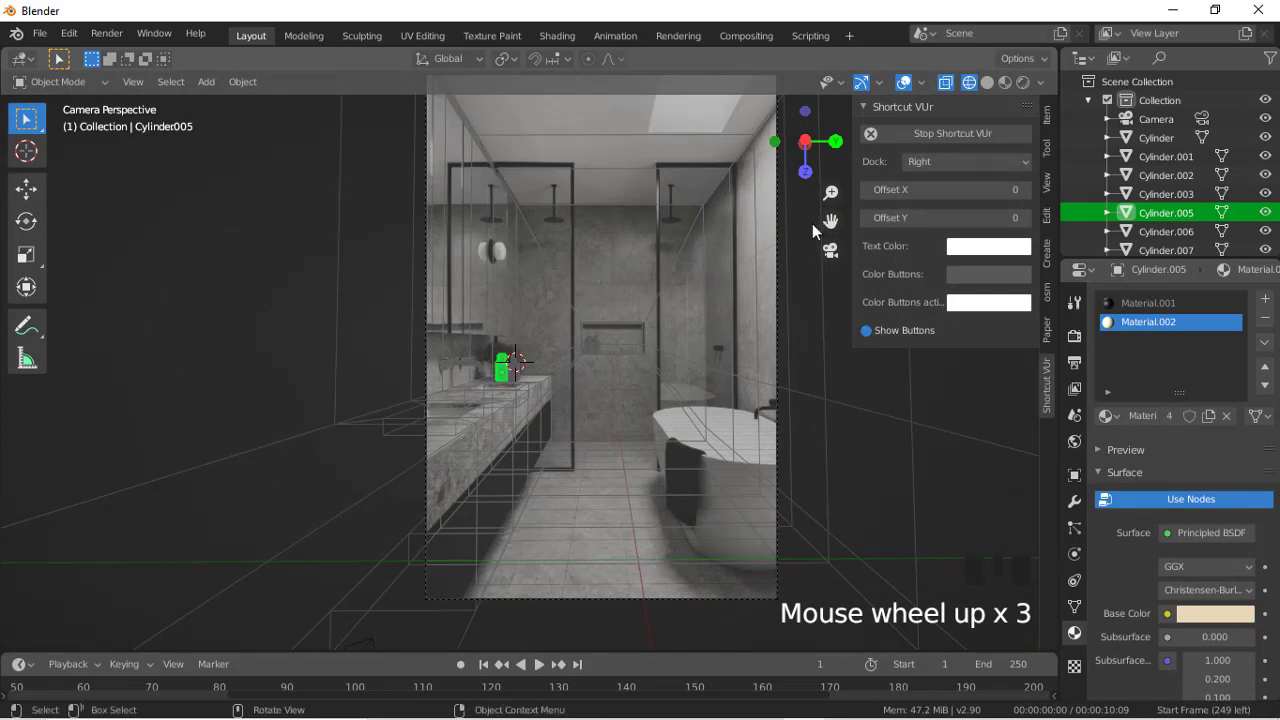
{"action": "left_click_drag", "start_coordinate": [830, 220], "coordinate": [830, 220]}
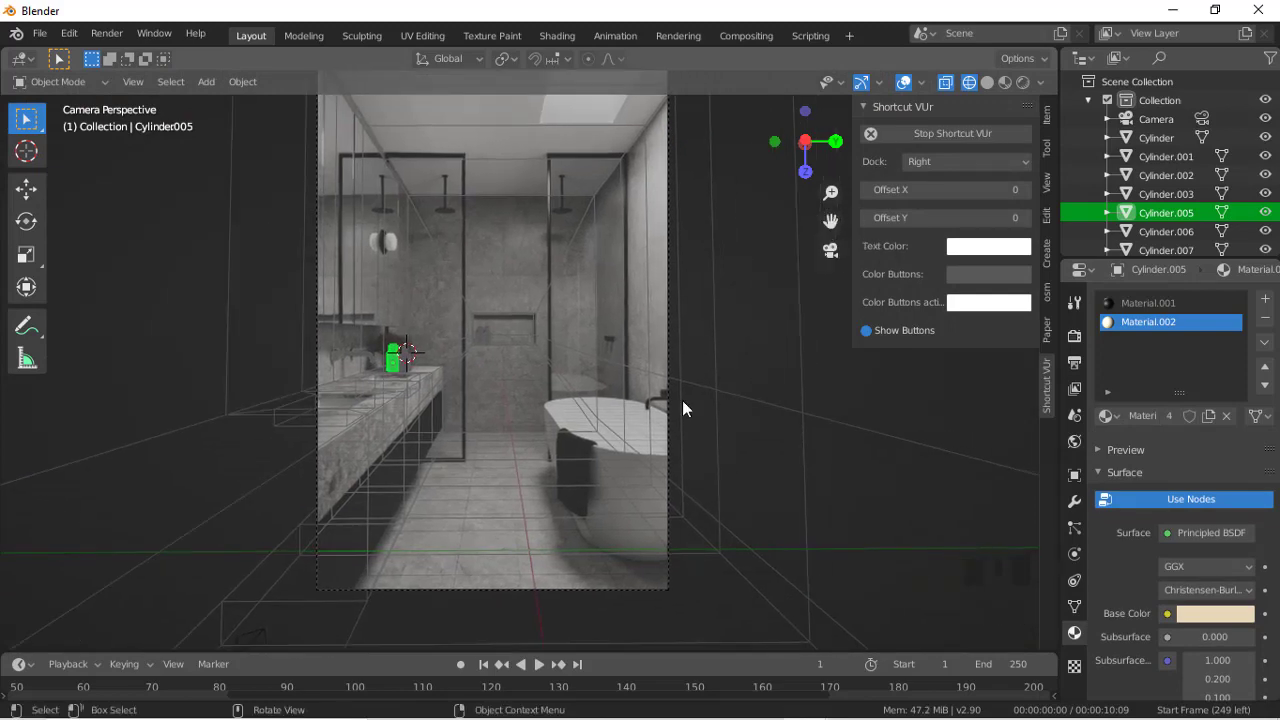
{"action": "left_click", "coordinate": [601, 455]}
{"action": "key", "text": "Tab"}
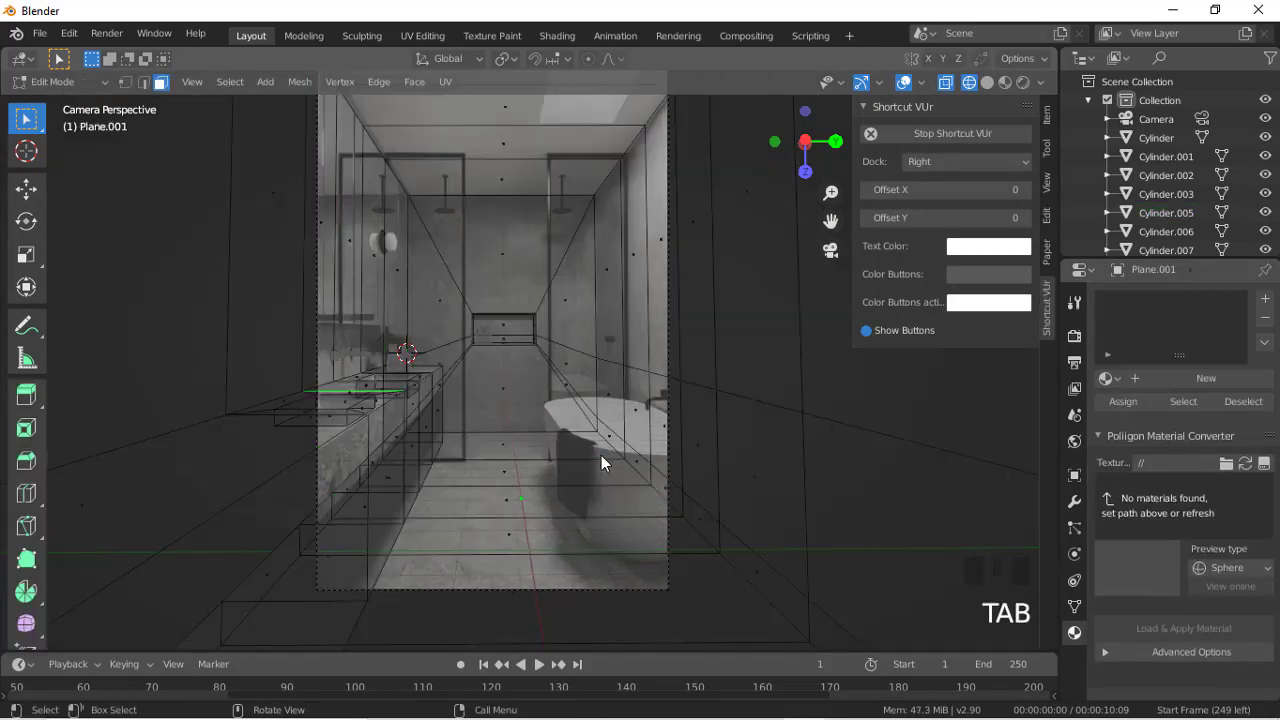
{"action": "key", "text": "Tab"}
Step: Place the 3D cursor on the floor near the bathtub and add a cylinder mesh there
{"action": "left_click", "coordinate": [26, 151]}
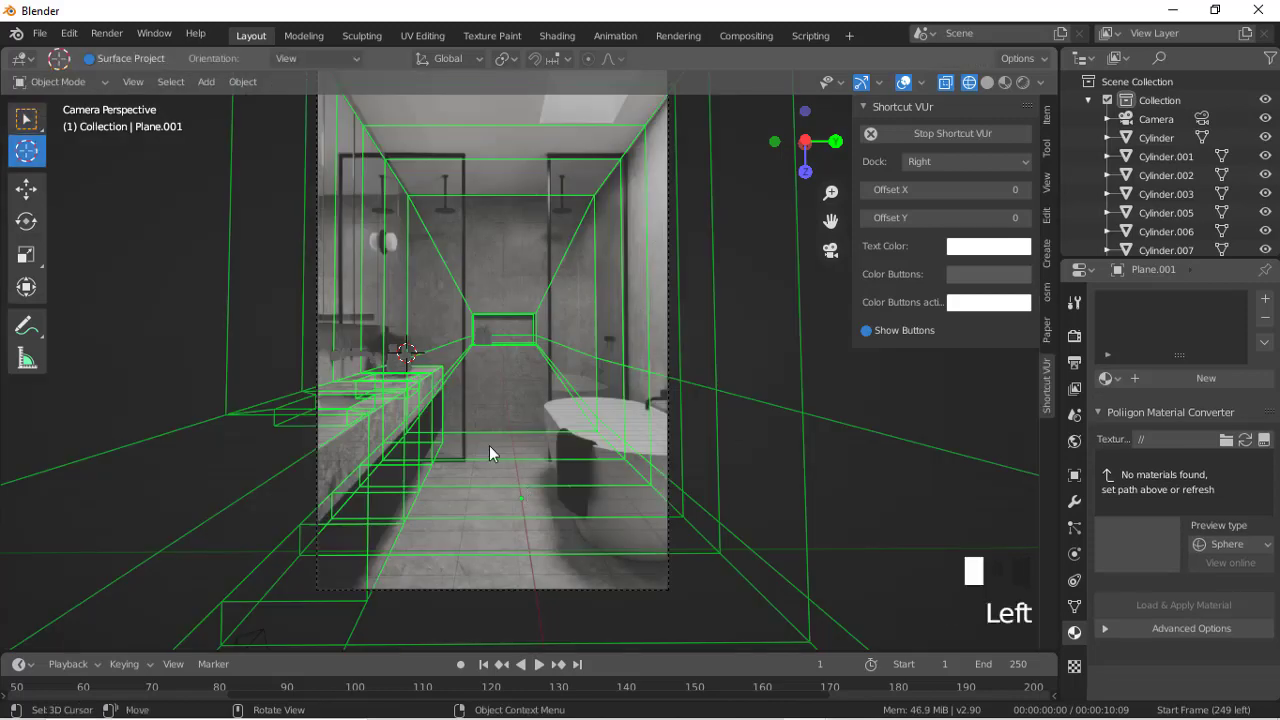
{"action": "key", "text": "shift+a"}
{"action": "mouse_move", "coordinate": [610, 333]}
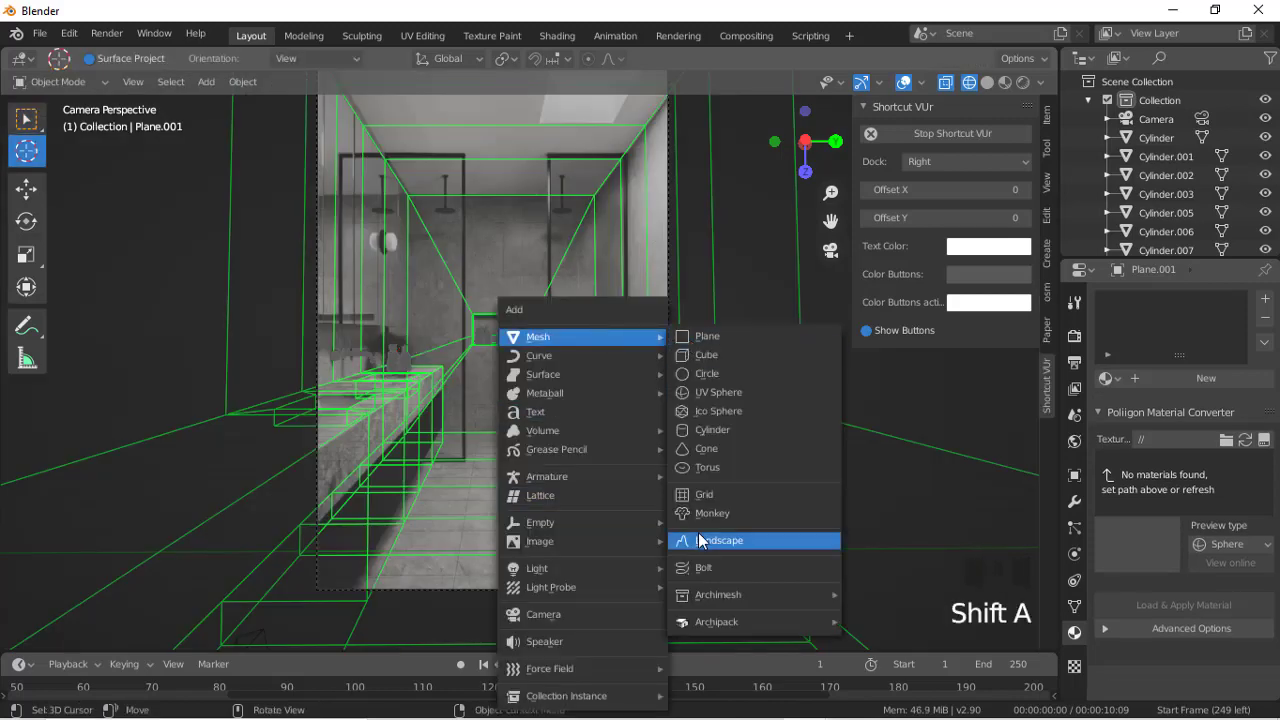
{"action": "left_click", "coordinate": [745, 431]}
Step: Examine the new cylinder's position in the room from below, then return to the camera view
{"action": "scroll", "coordinate": [651, 523], "scroll_direction": "up", "scroll_amount": 2}
{"action": "scroll", "coordinate": [651, 523], "scroll_direction": "up", "scroll_amount": 2}
{"action": "right_click", "coordinate": [787, 114]}
{"action": "left_click", "coordinate": [805, 110]}
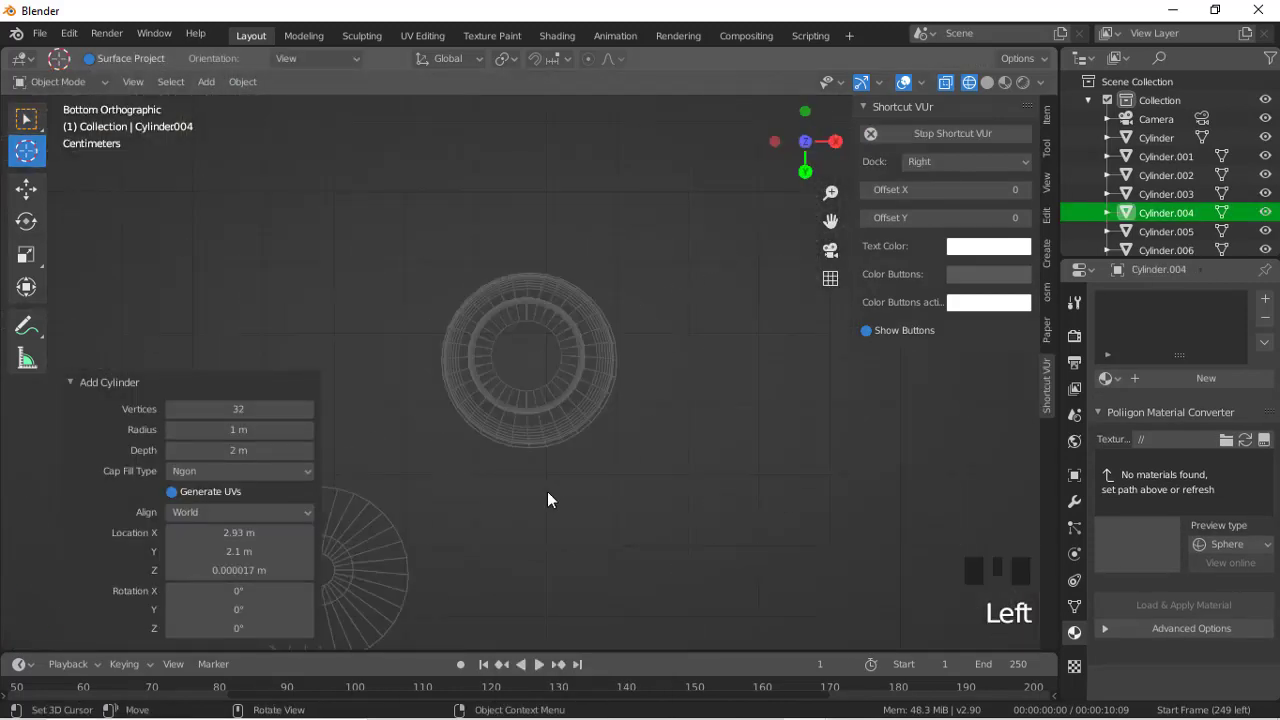
{"action": "scroll", "coordinate": [547, 491], "scroll_direction": "down", "scroll_amount": 11}
{"action": "left_click_drag", "start_coordinate": [830, 221], "coordinate": [1180, 5]}
{"action": "scroll", "coordinate": [694, 402], "scroll_direction": "down", "scroll_amount": 7}
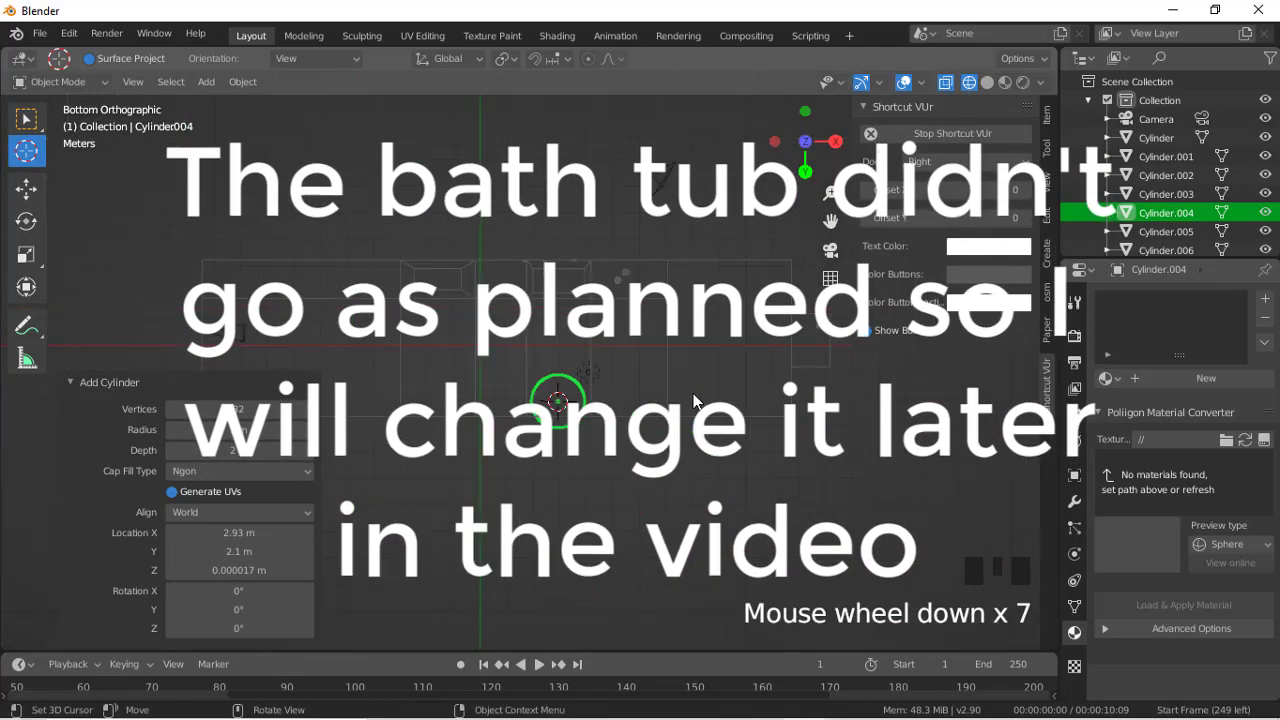
{"action": "left_click", "coordinate": [836, 142]}
{"action": "left_click_drag", "start_coordinate": [836, 142], "coordinate": [790, 205]}
{"action": "left_click", "coordinate": [830, 250]}
Step: Move the bathtub cylinder, switch to face selection in Edit Mode, and undo the last two edits
{"action": "key", "text": "g"}
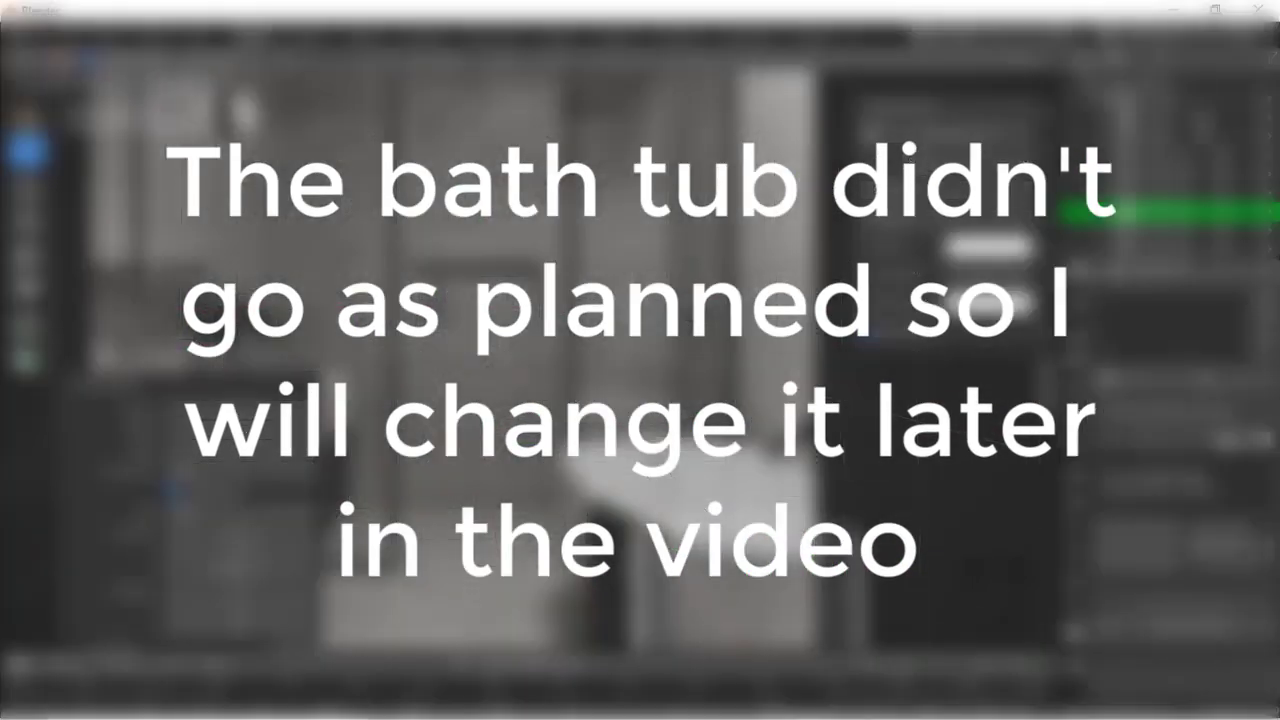
{"action": "key", "text": "Tab"}
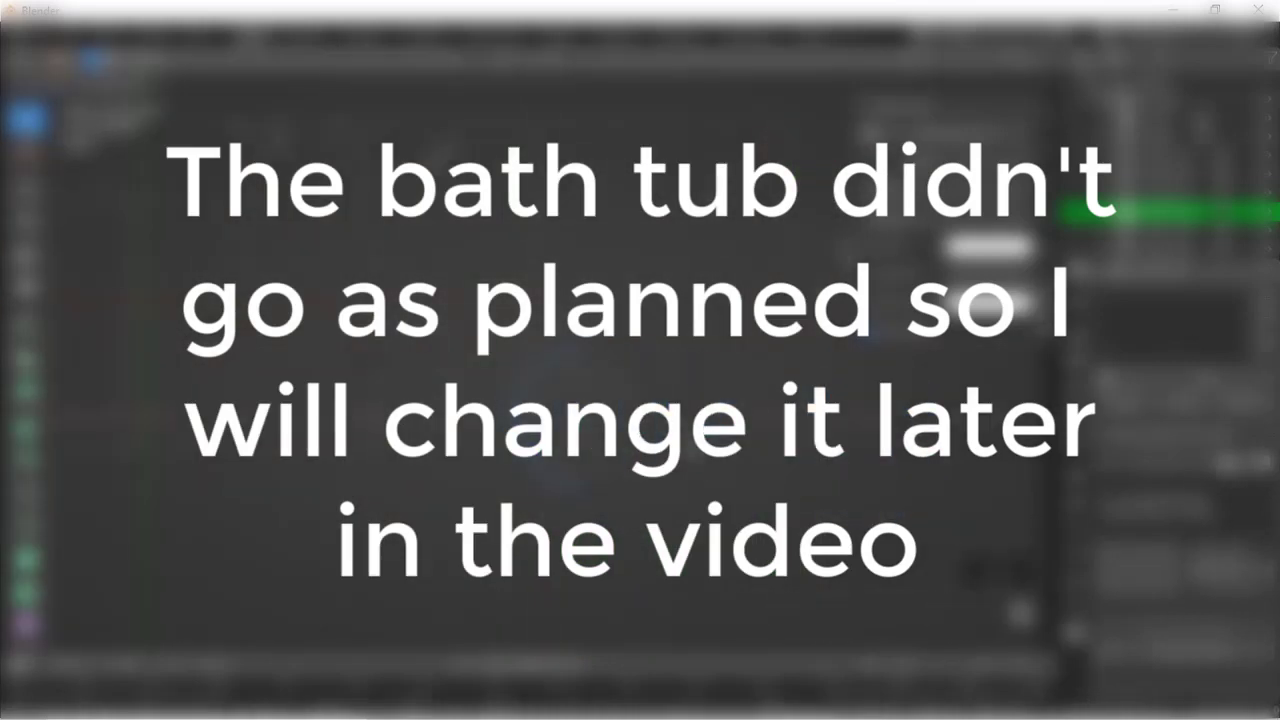
{"action": "scroll", "coordinate": [640, 400], "scroll_direction": "down", "scroll_amount": 1}
{"action": "key", "text": "3"}
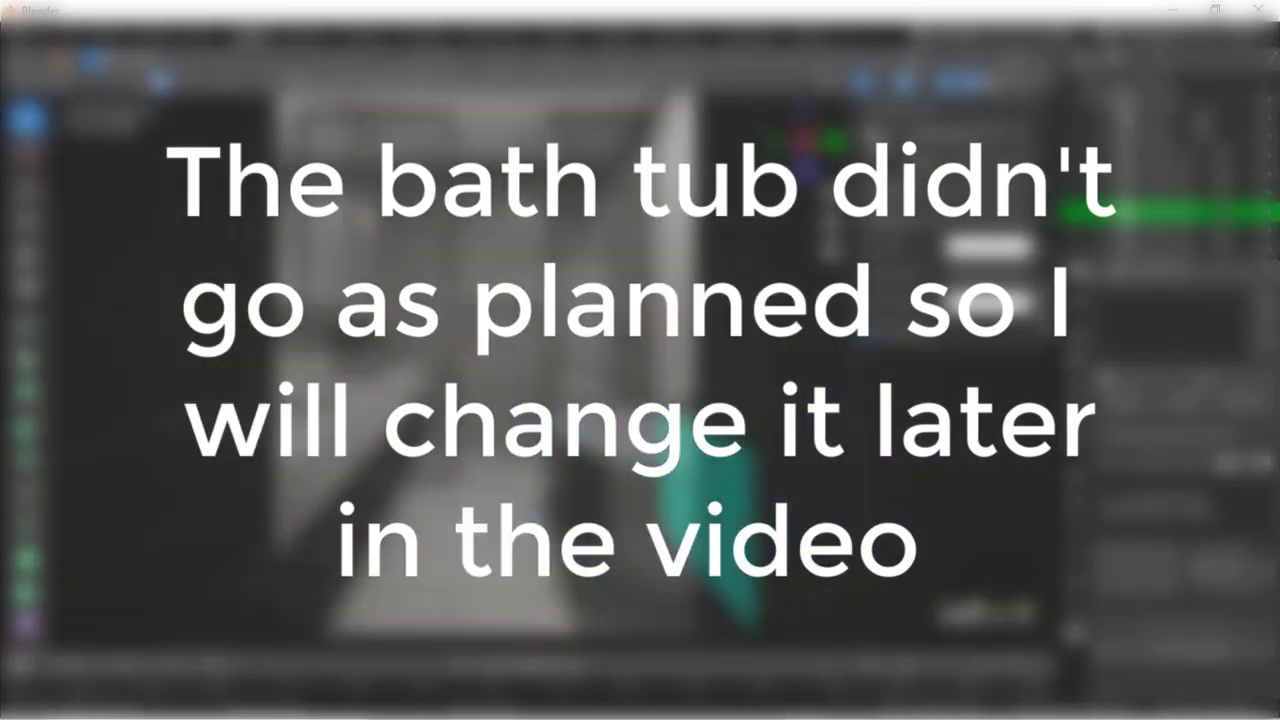
{"action": "key", "text": "ctrl+z"}
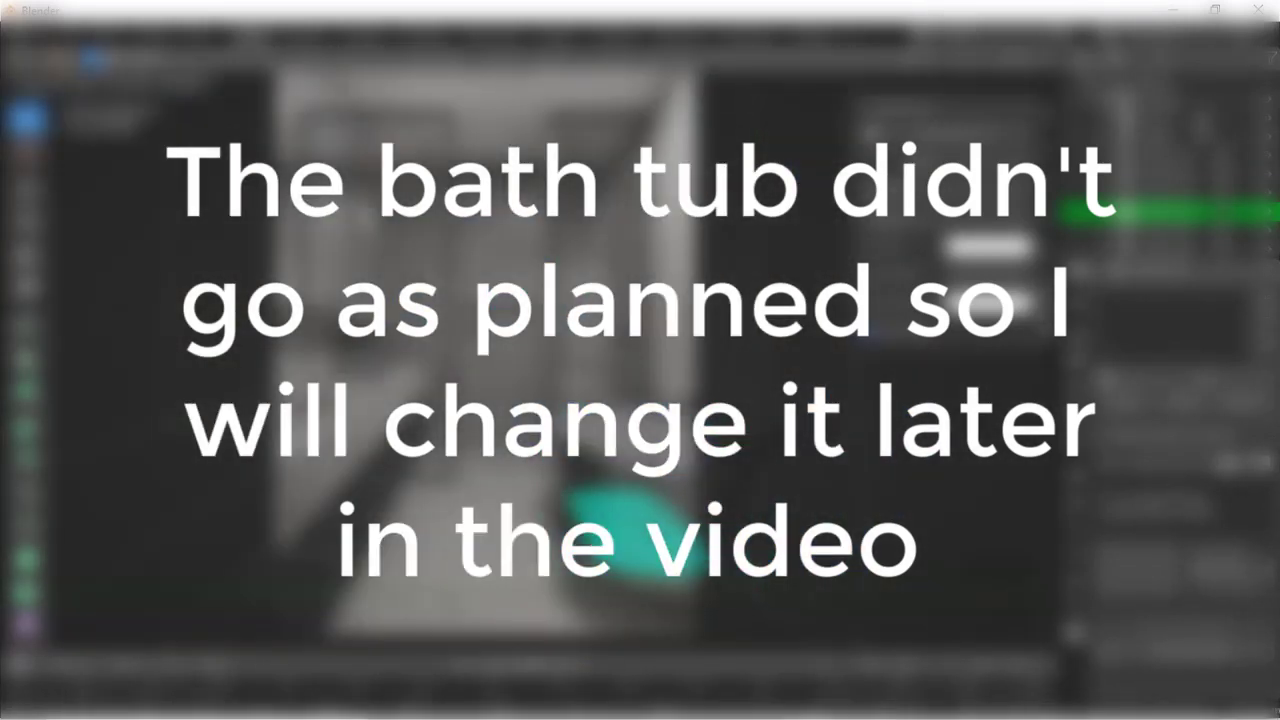
{"action": "key", "text": "ctrl+z"}
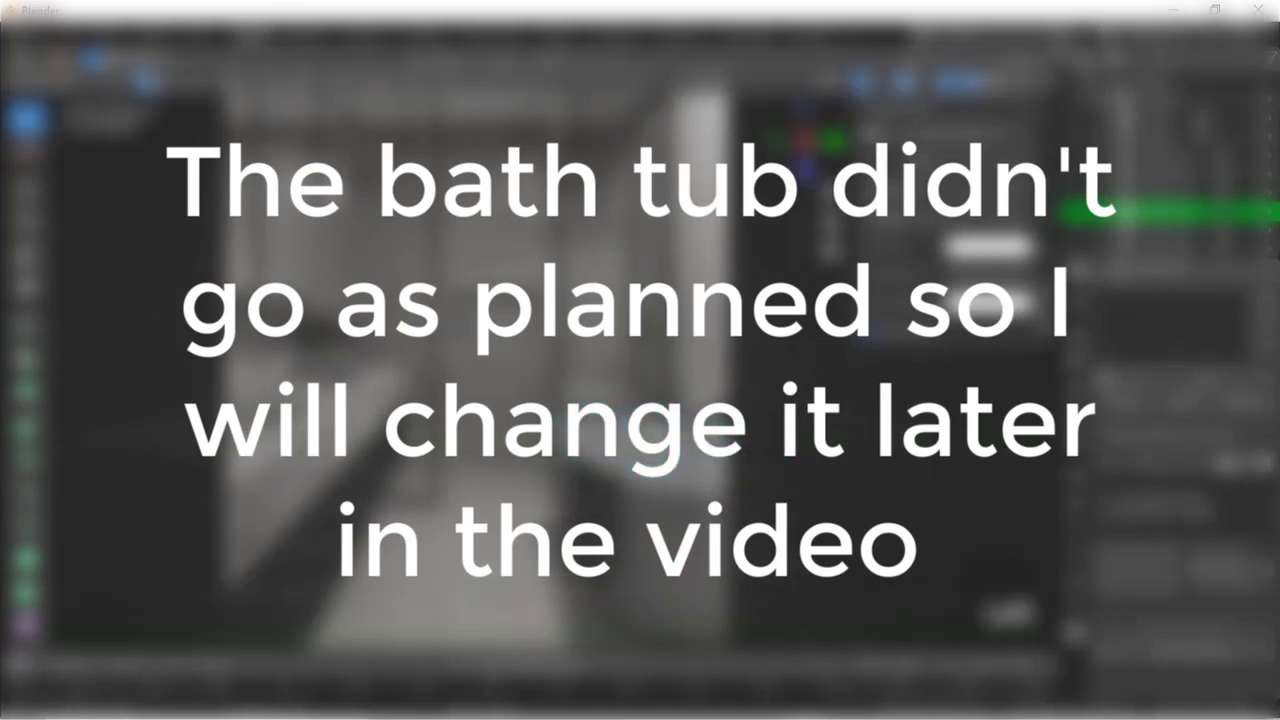
Step: Switch the bathtub mesh from edge to face selection in solid shading, leave Edit Mode and toggle local view
{"action": "key", "text": "2"}
{"action": "scroll", "coordinate": [640, 400], "scroll_direction": "up", "scroll_amount": 2}
{"action": "left_click", "coordinate": [988, 81]}
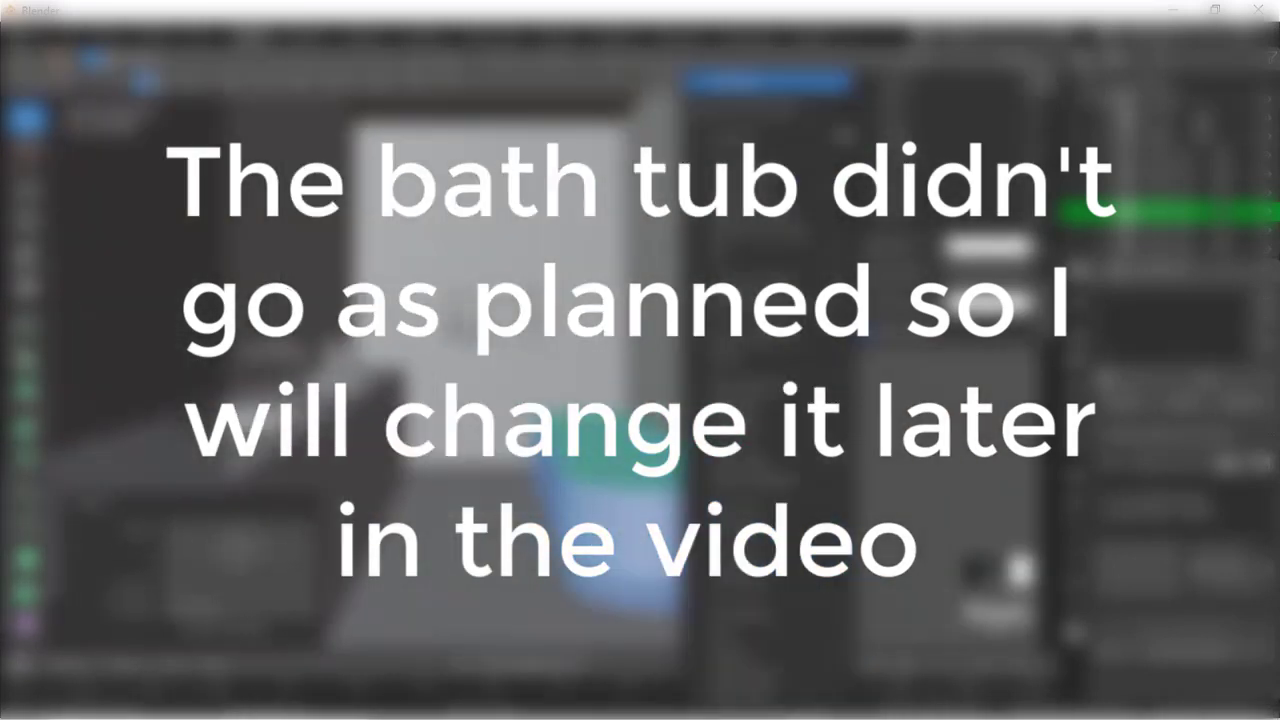
{"action": "key", "text": "3"}
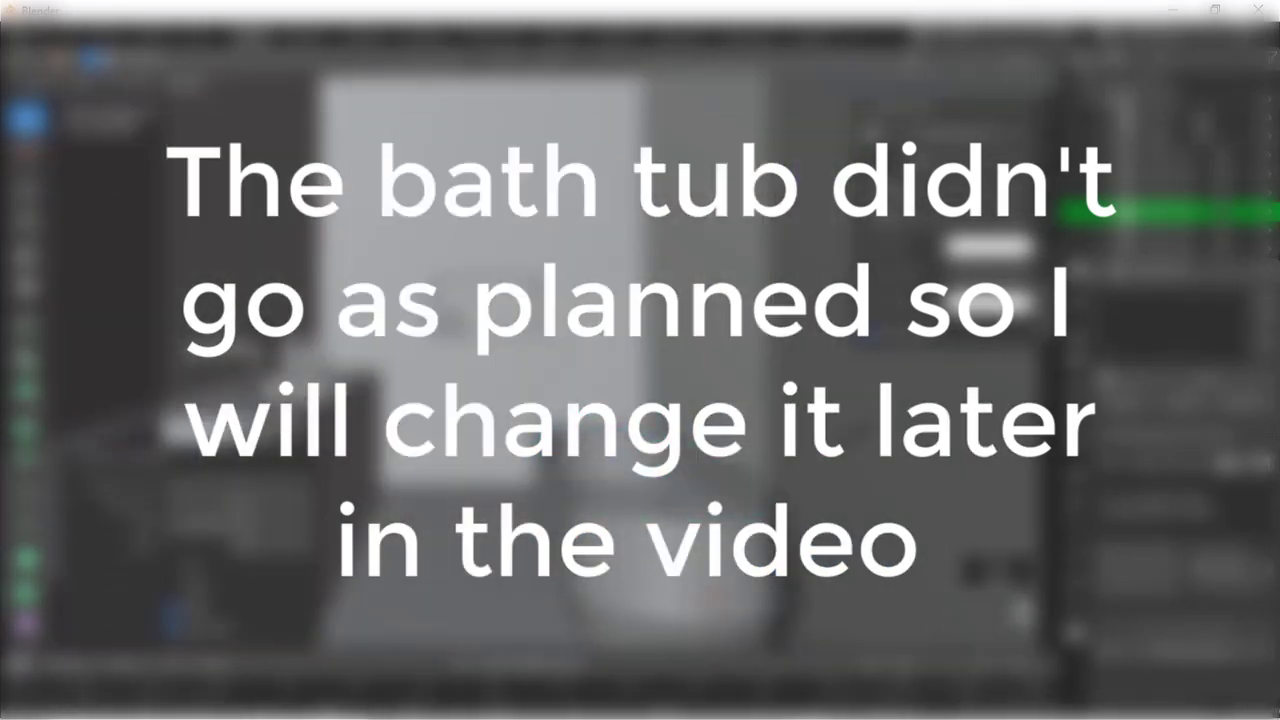
{"action": "key", "text": "Tab"}
{"action": "key", "text": "KP_Divide"}
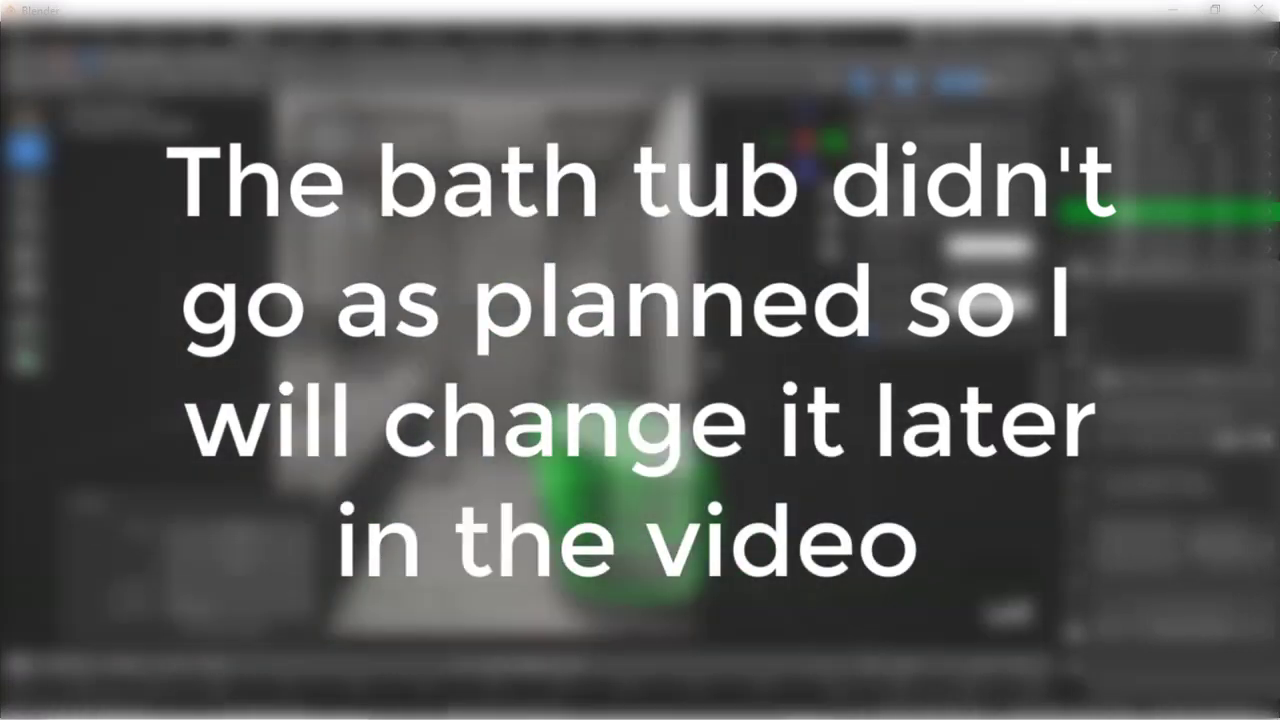
Step: Add a modifier to the bathtub mesh and insert a loop cut in Edit Mode
{"action": "scroll", "coordinate": [640, 400], "scroll_direction": "up", "scroll_amount": 2}
{"action": "key", "text": "Tab"}
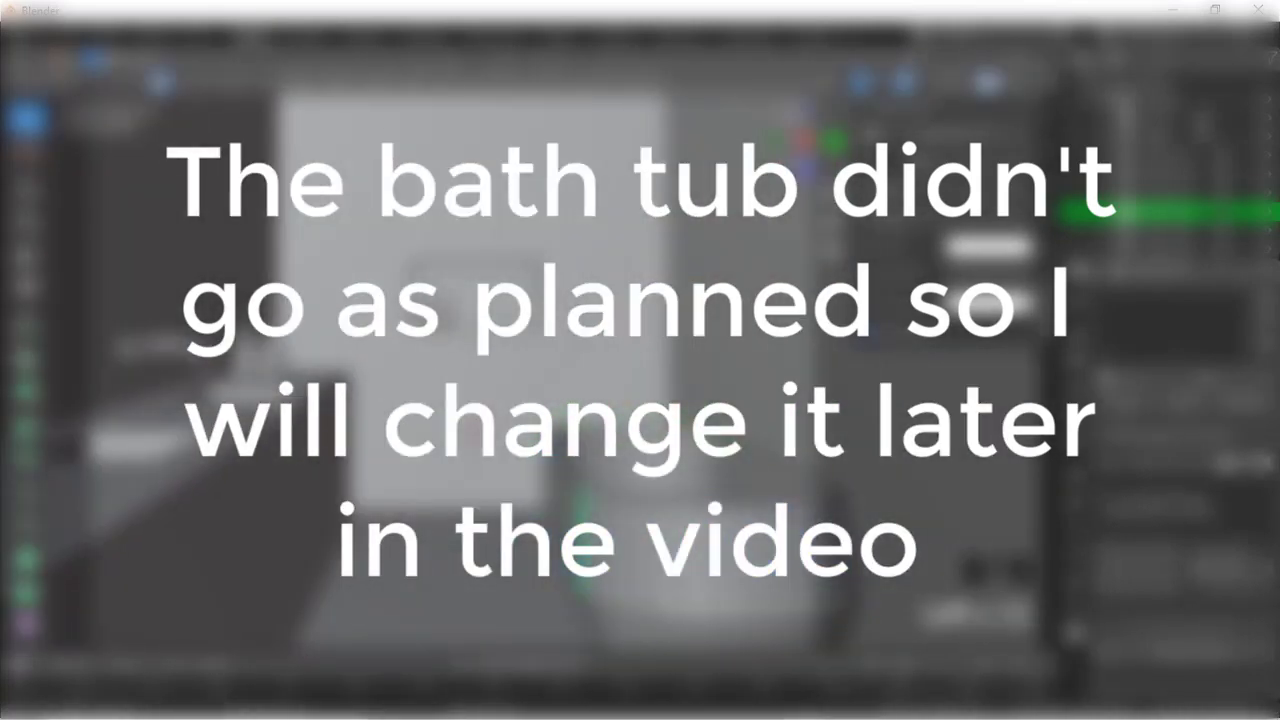
{"action": "key", "text": "Tab"}
{"action": "left_click", "coordinate": [1177, 298]}
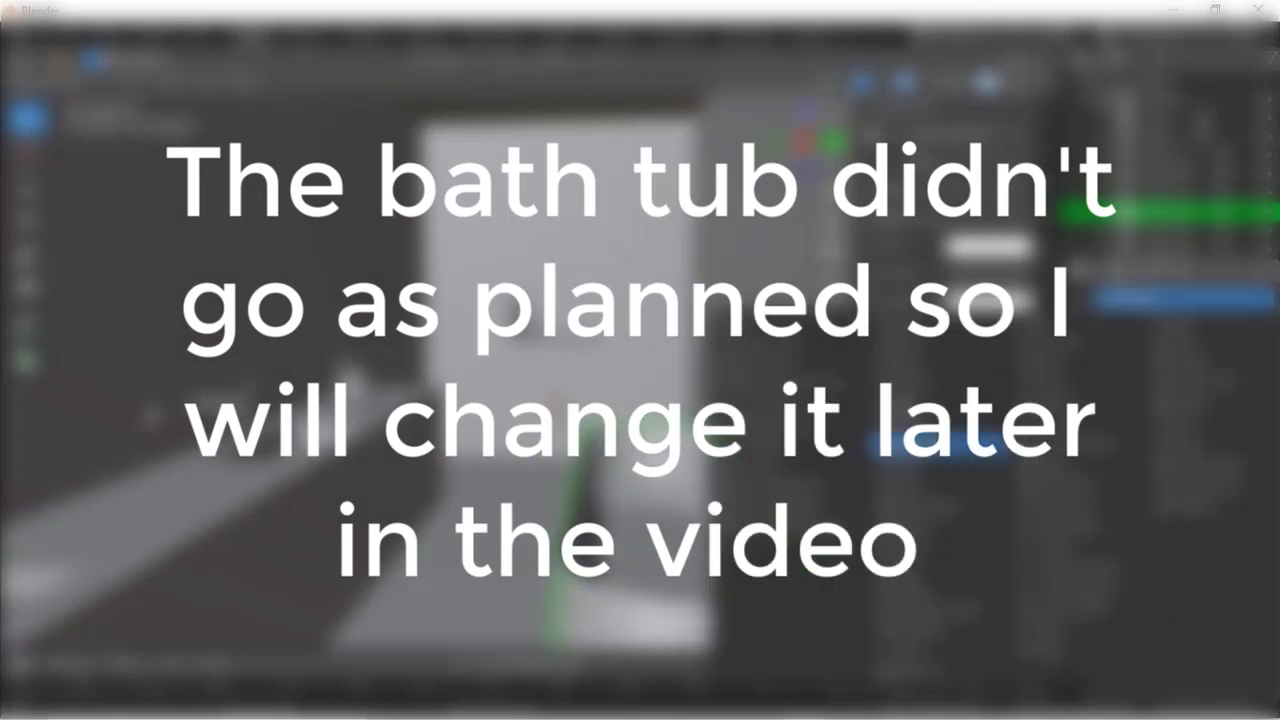
{"action": "left_click", "coordinate": [1184, 341]}
{"action": "left_click", "coordinate": [941, 610]}
{"action": "key", "text": "Tab"}
{"action": "key", "text": "ctrl+r"}
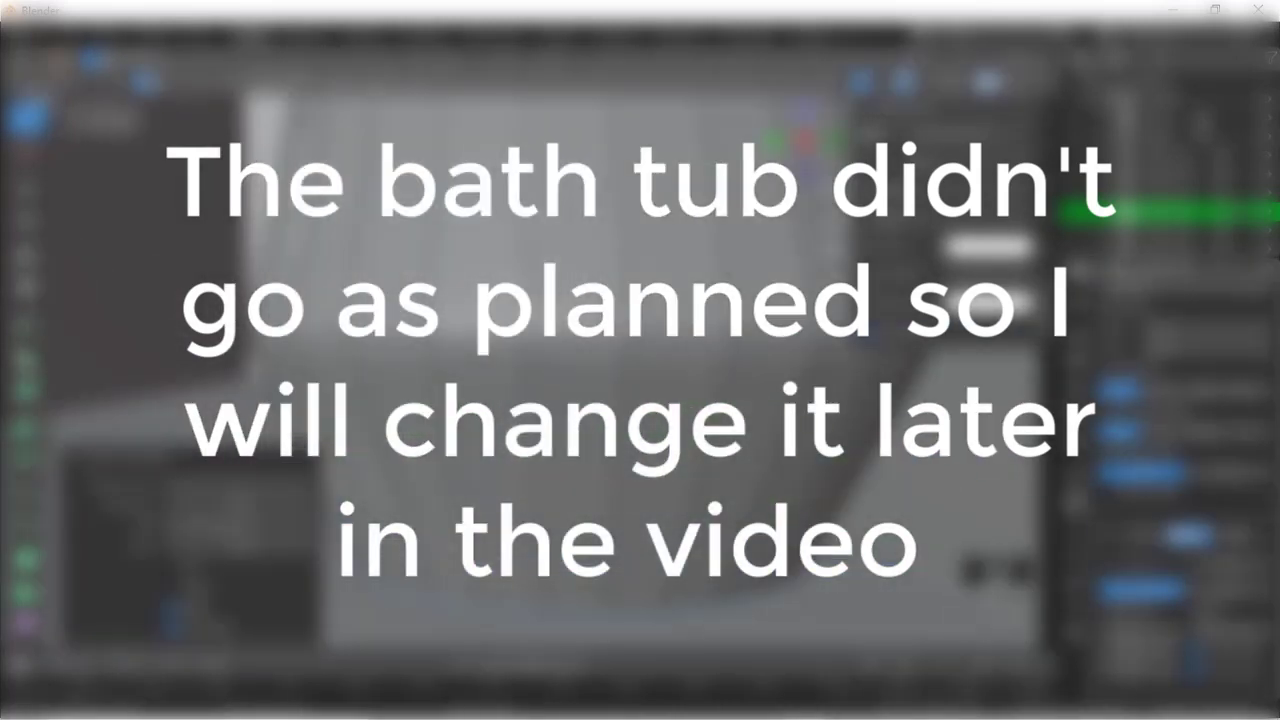
Step: Leave Edit Mode and raise the small cylinder on the bathtub tap about 0.154 m along Z
{"action": "key", "text": "Tab"}
{"action": "key", "text": "z"}
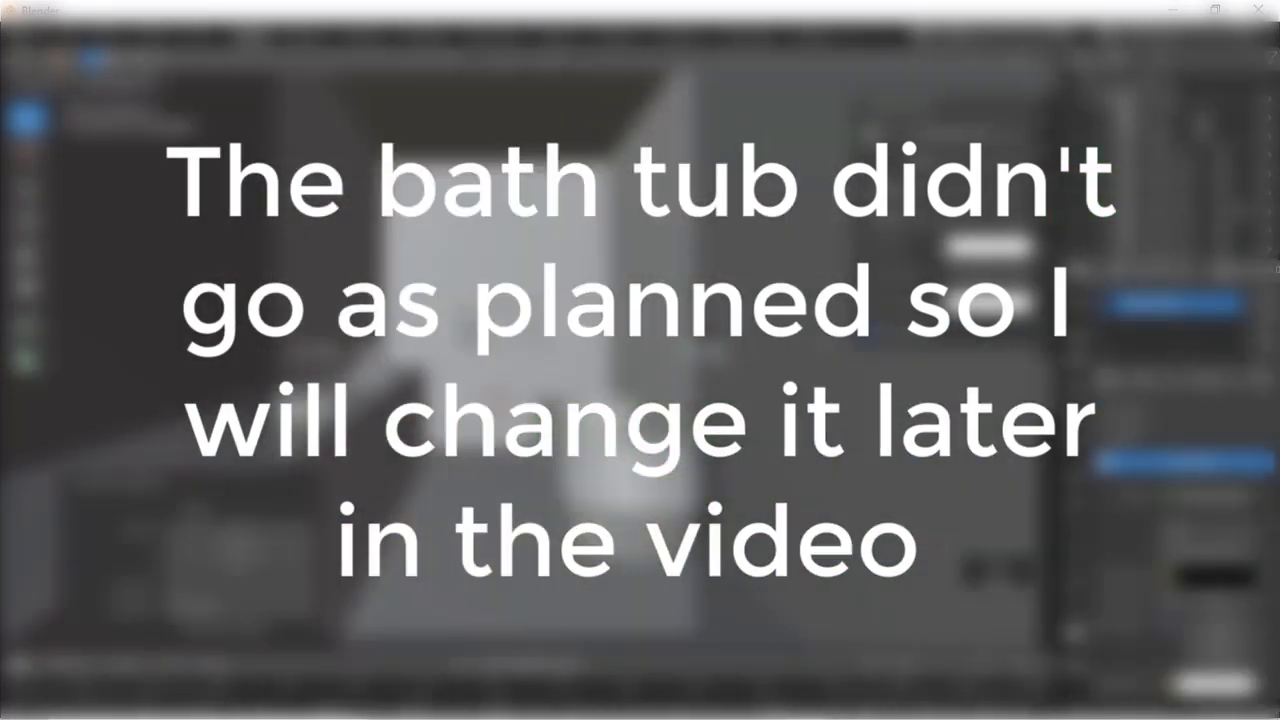
{"action": "key", "text": "Tab"}
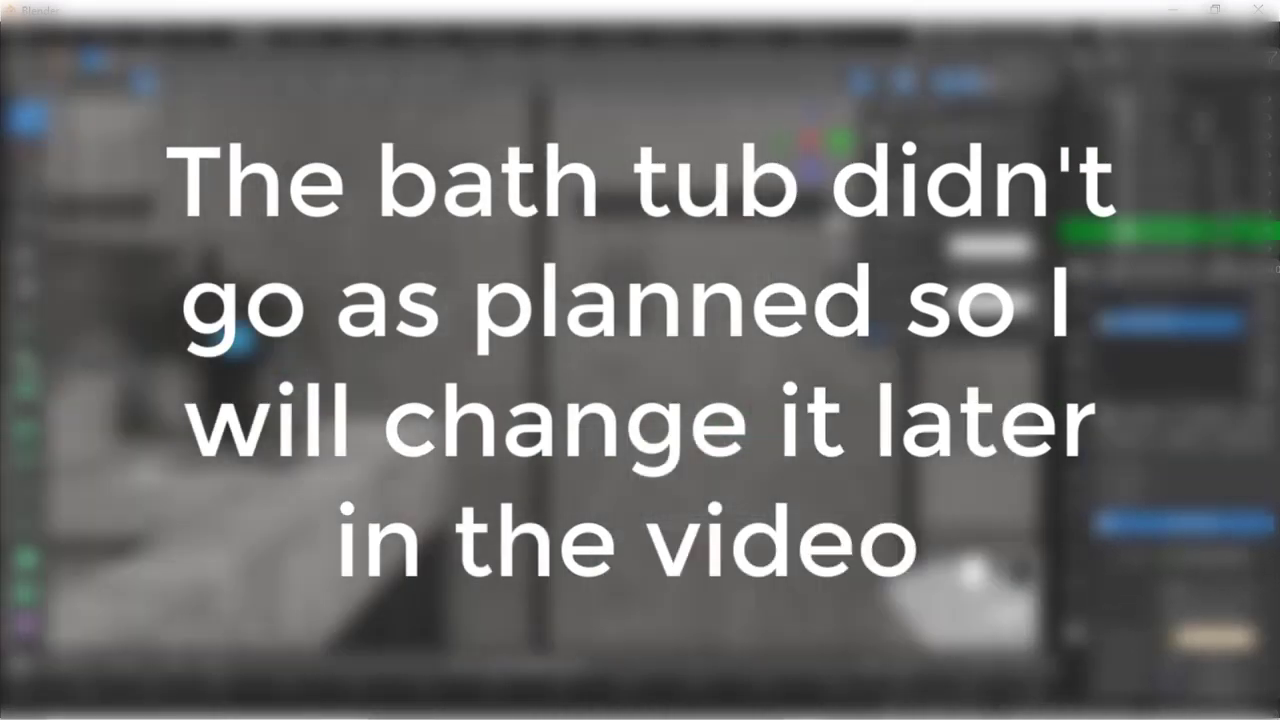
{"action": "key", "text": "Tab"}
{"action": "key", "text": "z"}
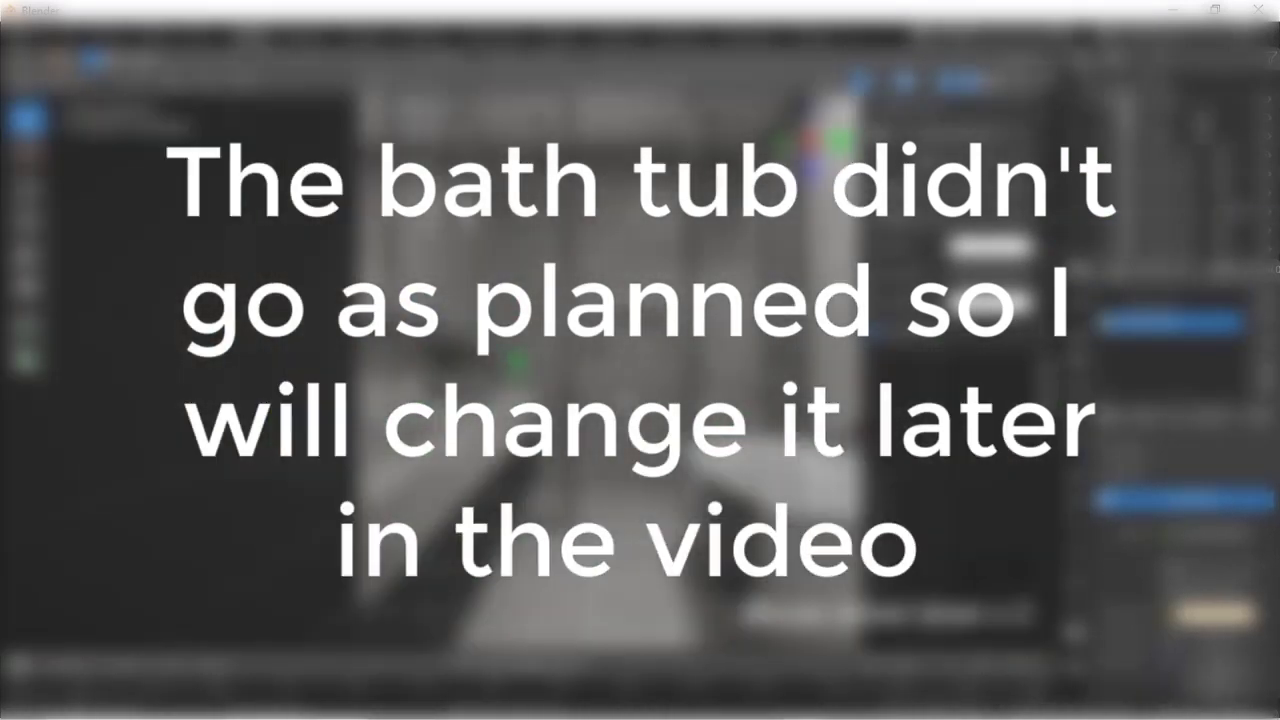
{"action": "key", "text": "g"}
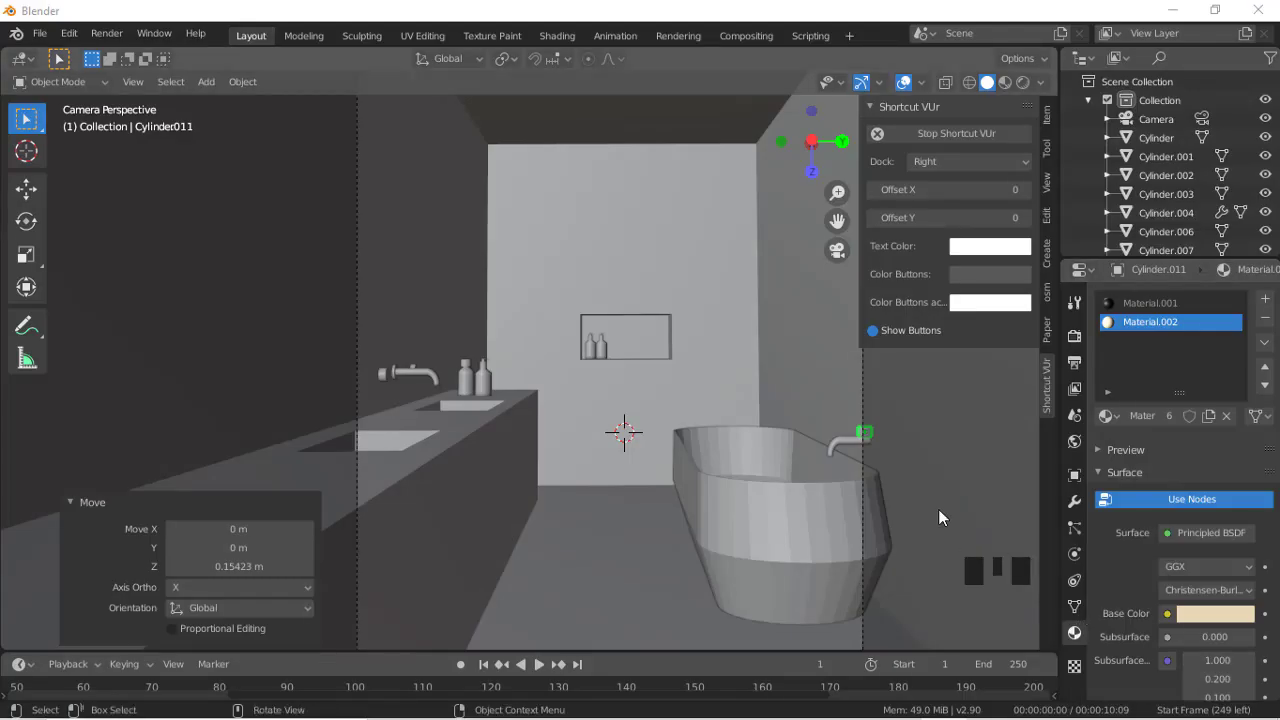
Step: In wireframe shading, select the small cylinder on the bathtub tap and move it about -0.067 m along Y
{"action": "left_click", "coordinate": [970, 83]}
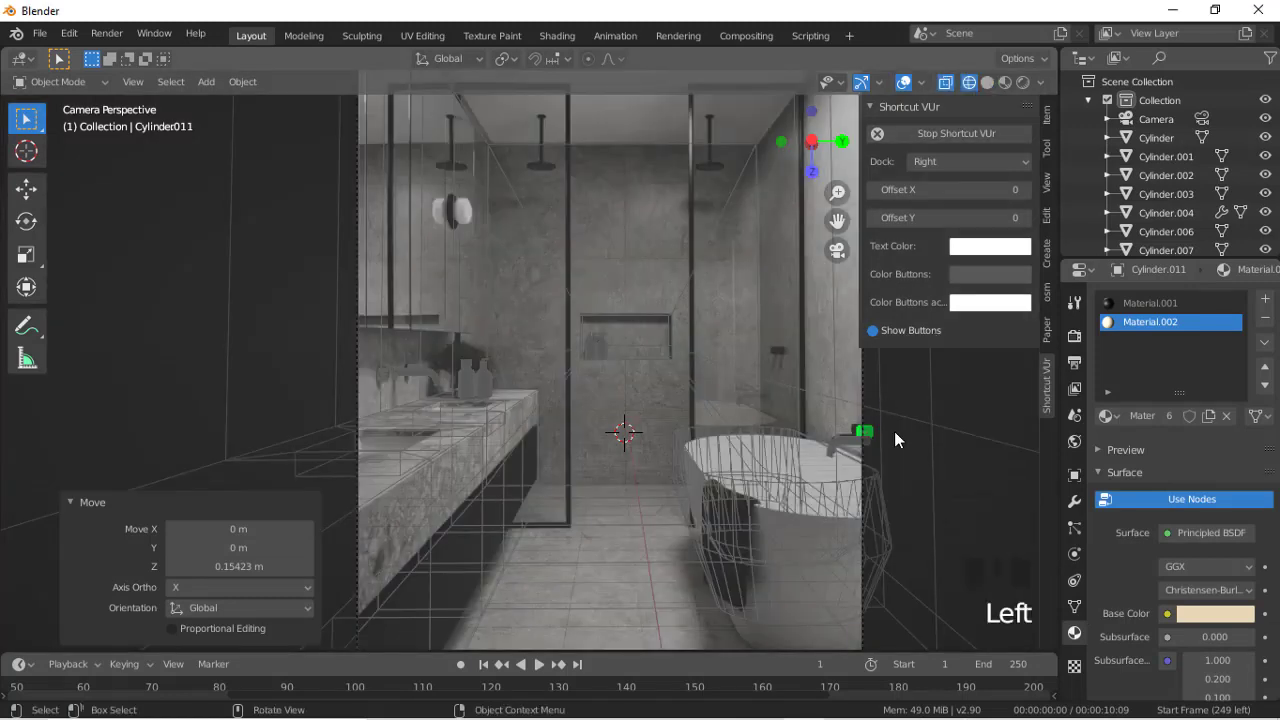
{"action": "left_click", "coordinate": [869, 440]}
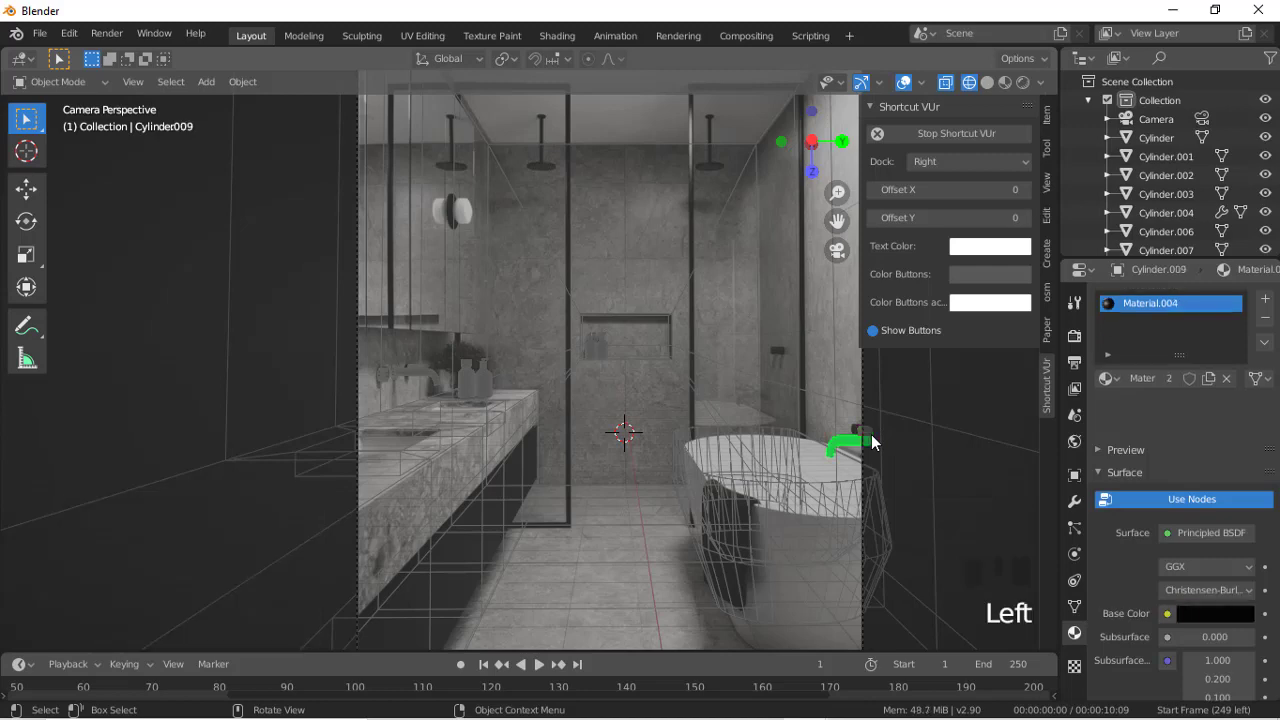
{"action": "left_click", "coordinate": [869, 440]}
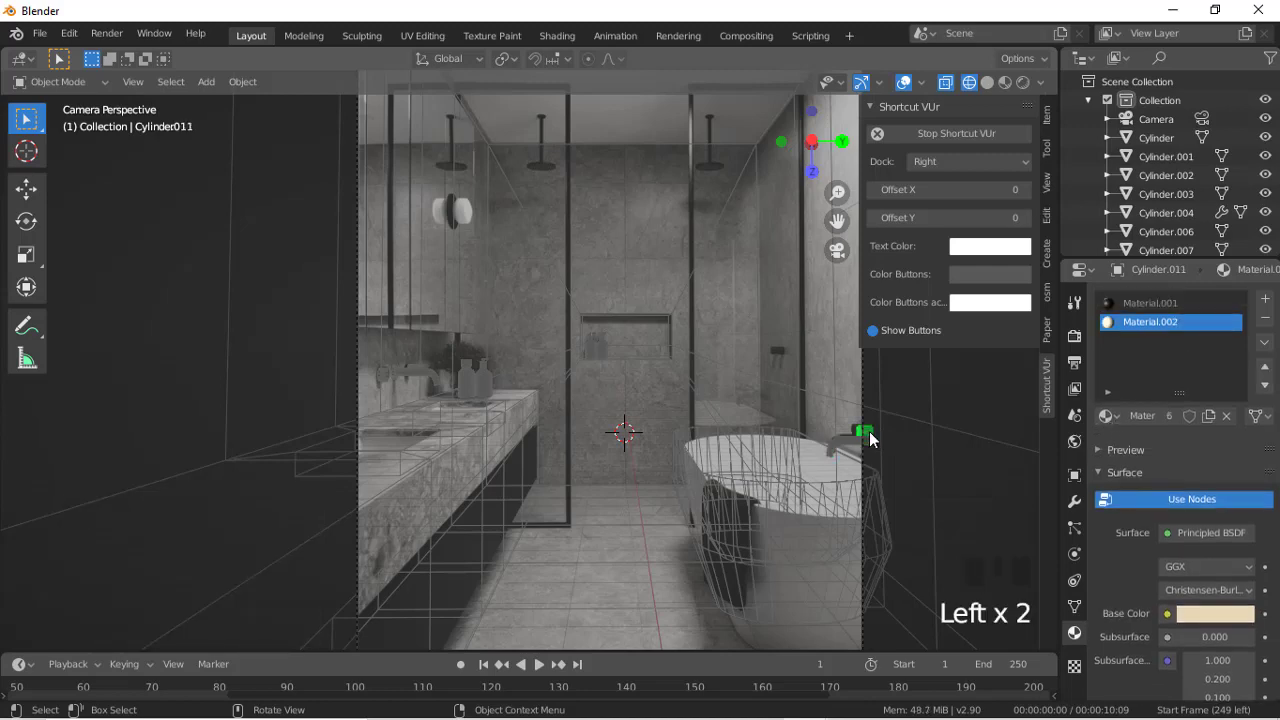
{"action": "key", "text": "g"}
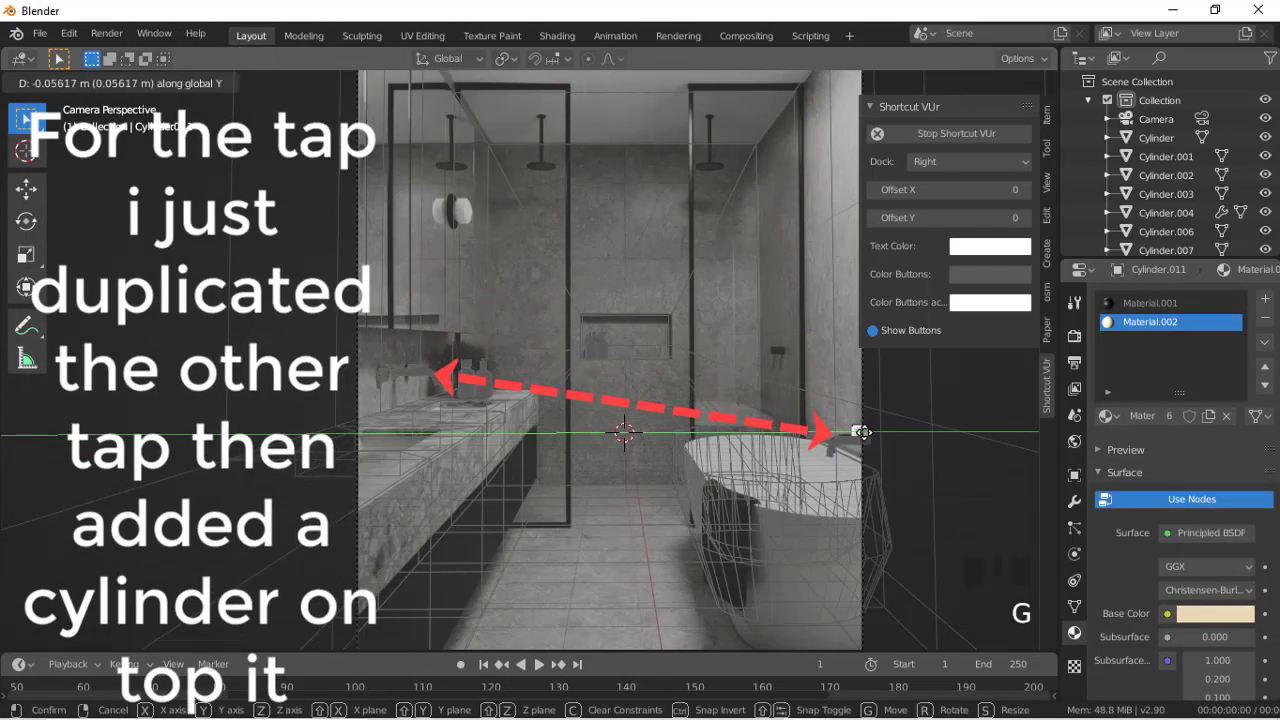
{"action": "left_click", "coordinate": [862, 432]}
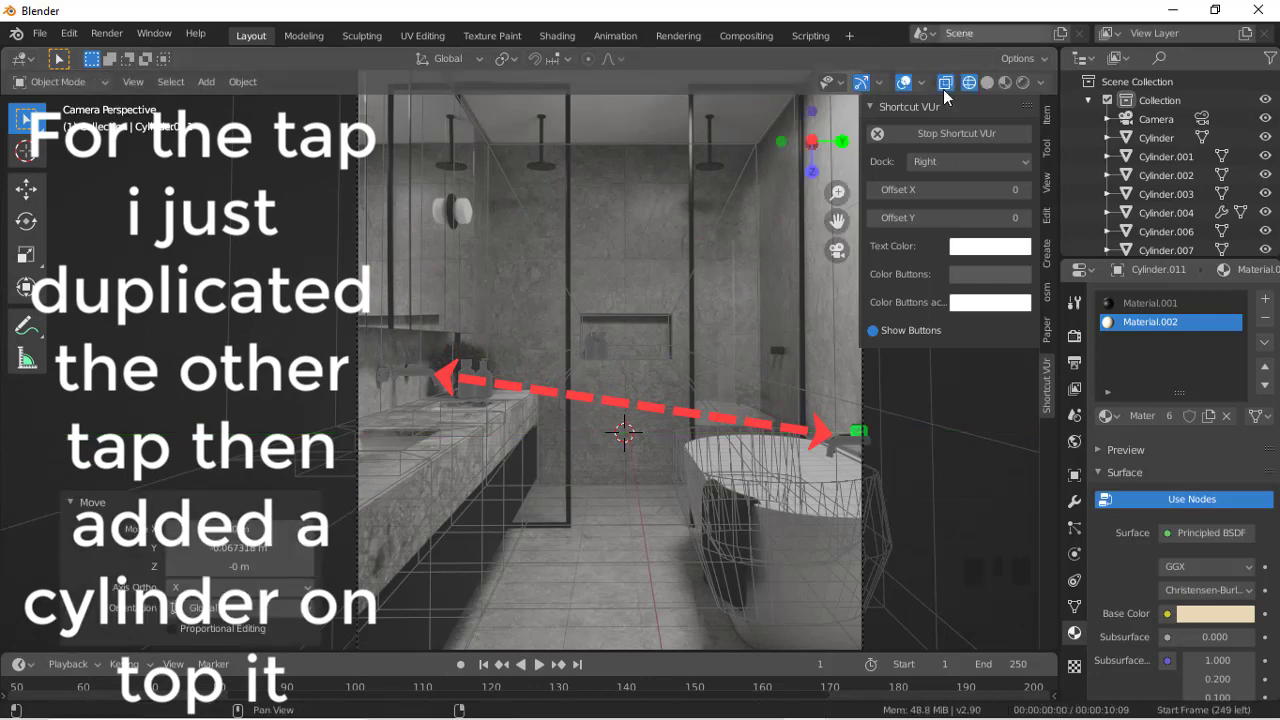
Step: Return to solid shading and move the bathtub tap's small cylinder about 0.012 m along X
{"action": "left_click", "coordinate": [987, 83]}
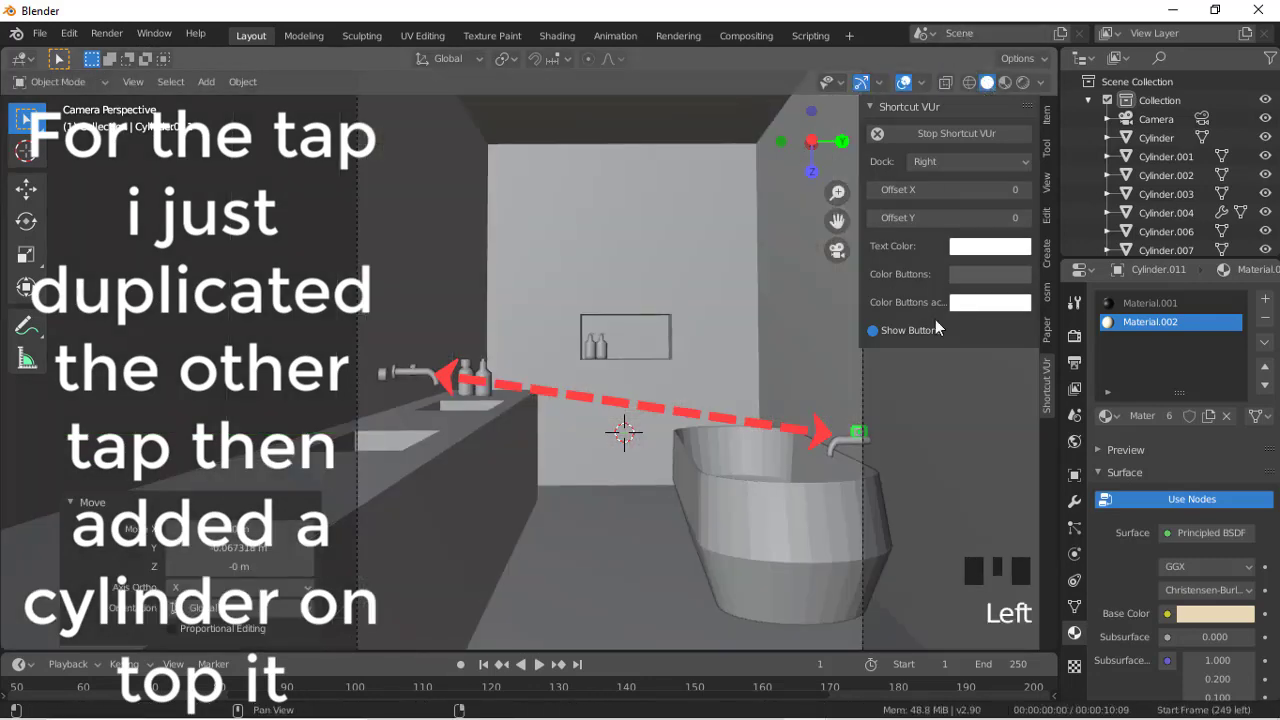
{"action": "key", "text": "g"}
{"action": "key", "text": "x"}
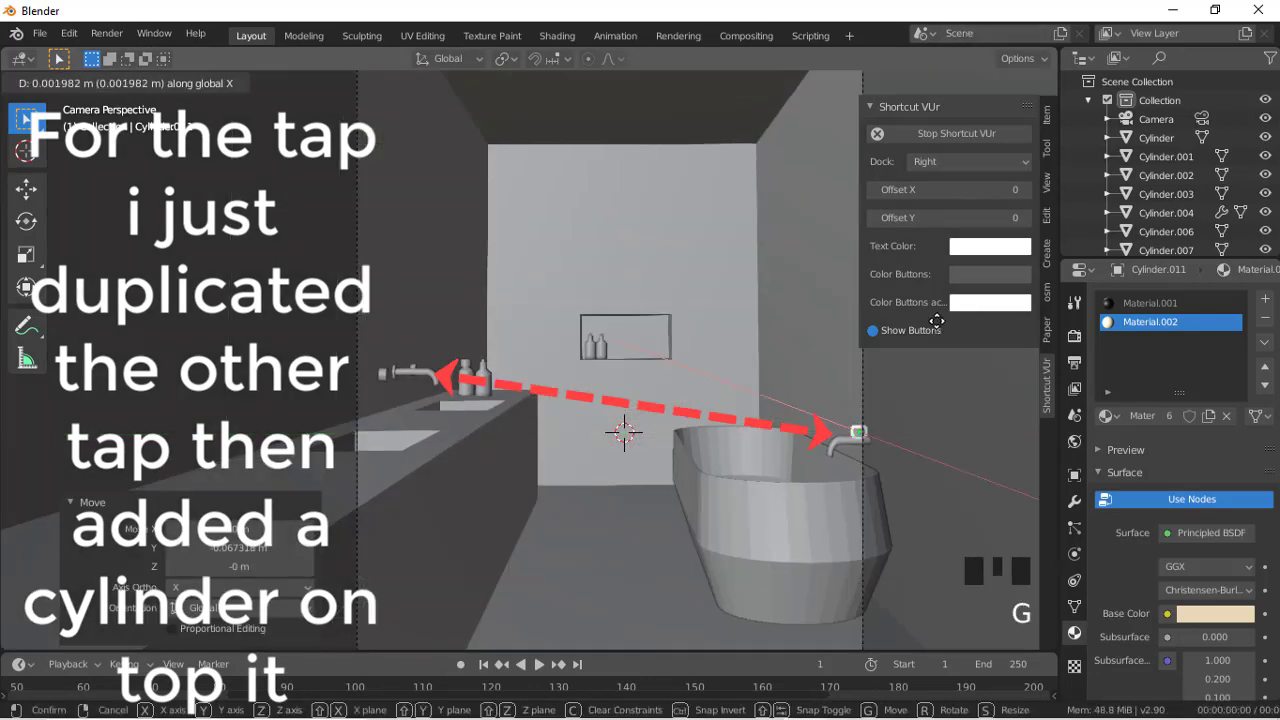
{"action": "left_click", "coordinate": [936, 325]}
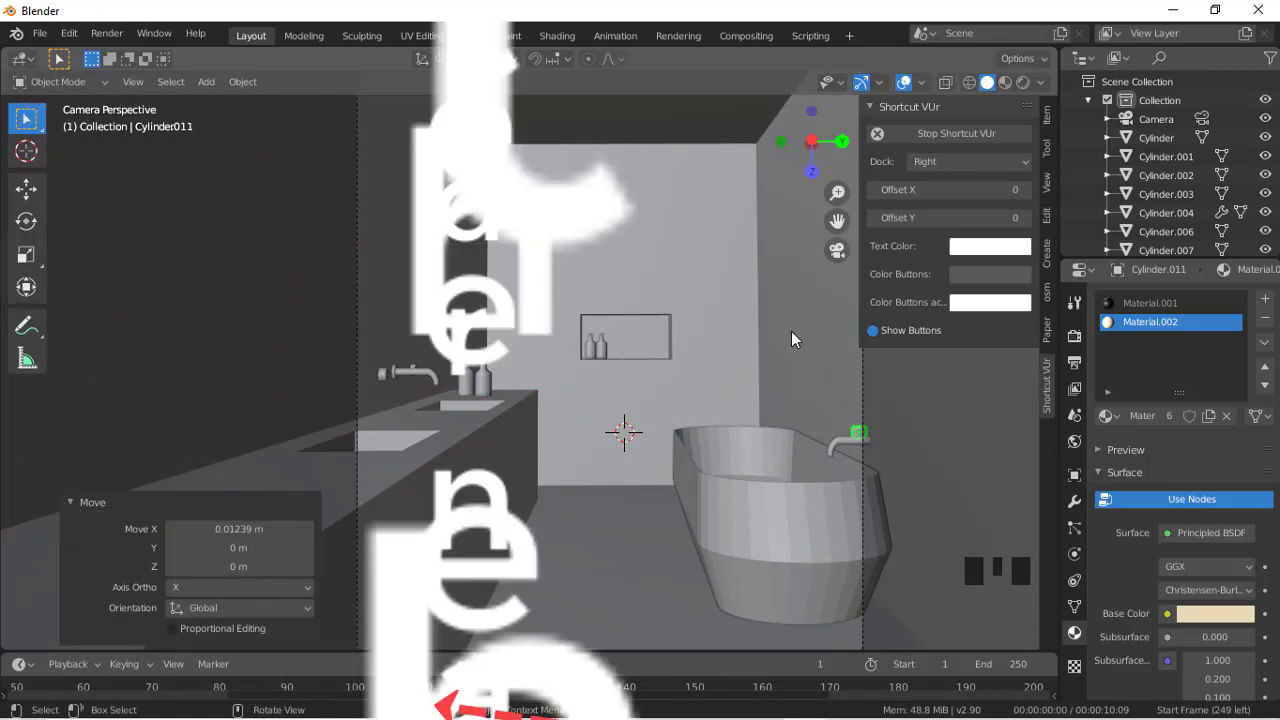
Step: Add a plane mesh at the 3D cursor and rotate it 90° about the Y axis
{"action": "key", "text": "shift+a"}
{"action": "mouse_move", "coordinate": [791, 331]}
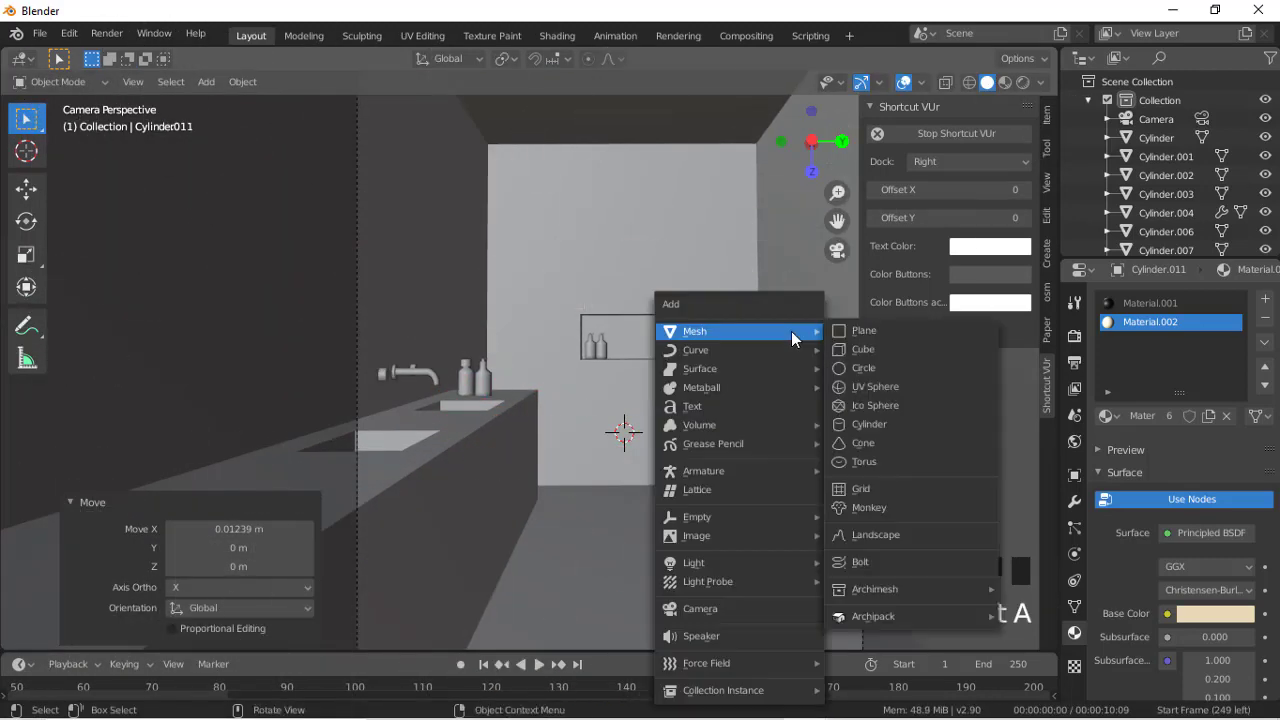
{"action": "left_click", "coordinate": [875, 335]}
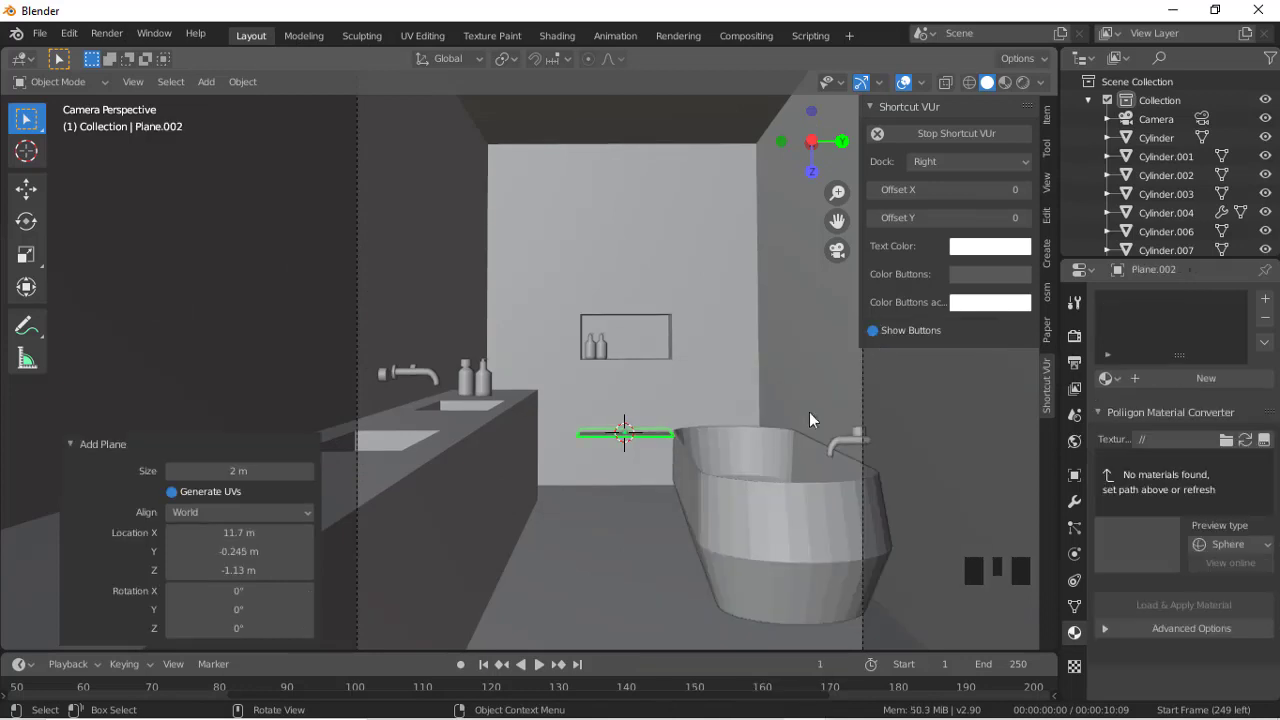
{"action": "type", "text": "rx"}
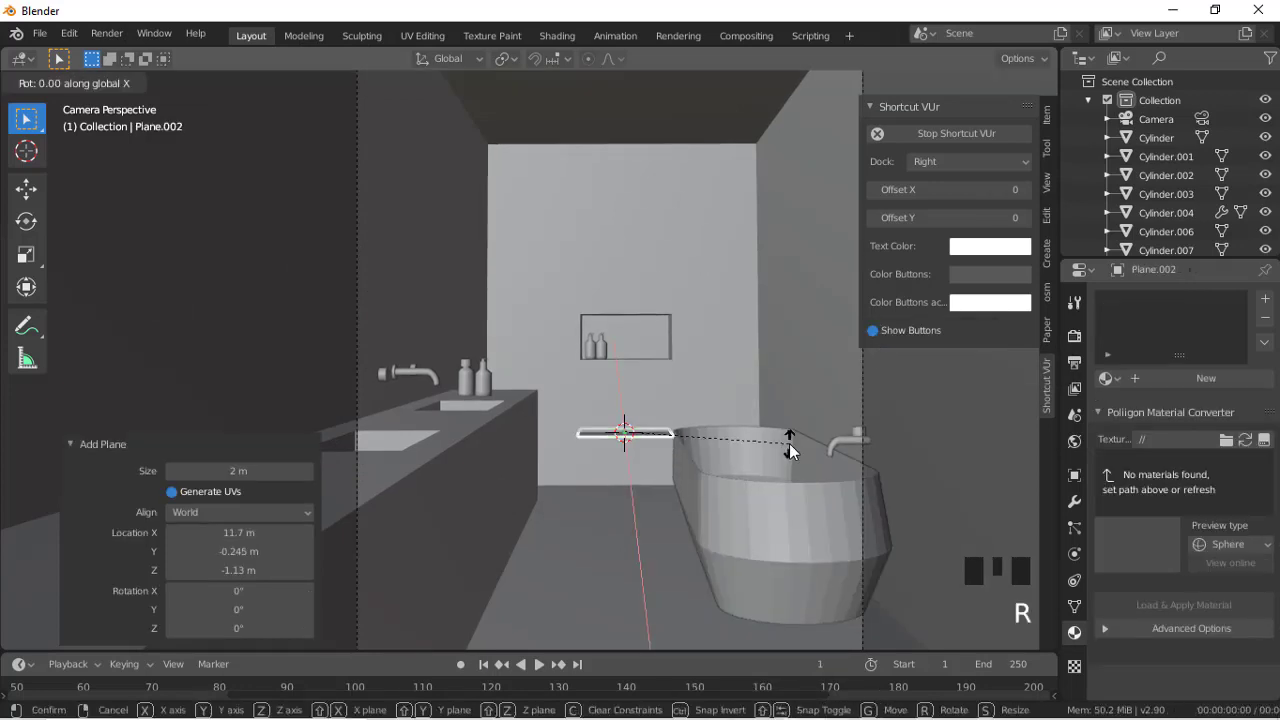
{"action": "type", "text": "90"}
{"action": "key", "text": "BackSpace"}
{"action": "key", "text": "BackSpace"}
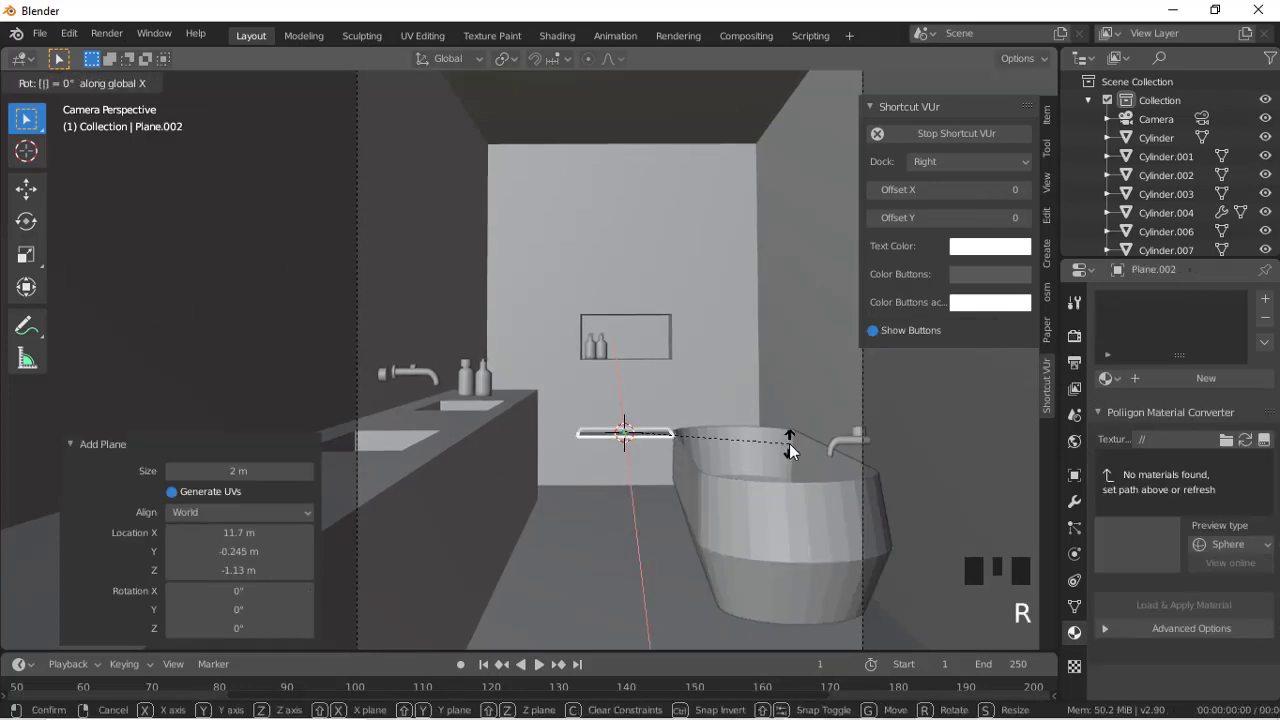
{"action": "type", "text": "y90"}
{"action": "key", "text": "Return"}
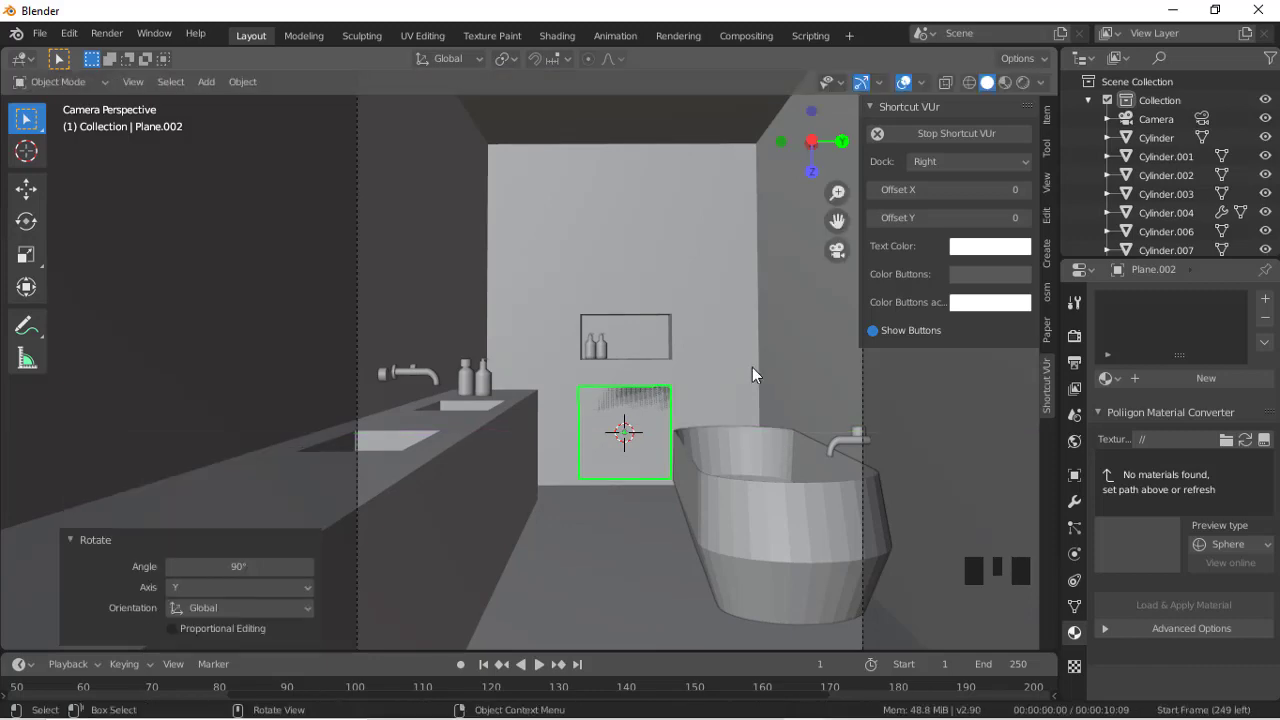
Step: Examine the upright plane's position against the room in the front and top orthographic views
{"action": "left_click_drag", "start_coordinate": [793, 163], "coordinate": [805, 148]}
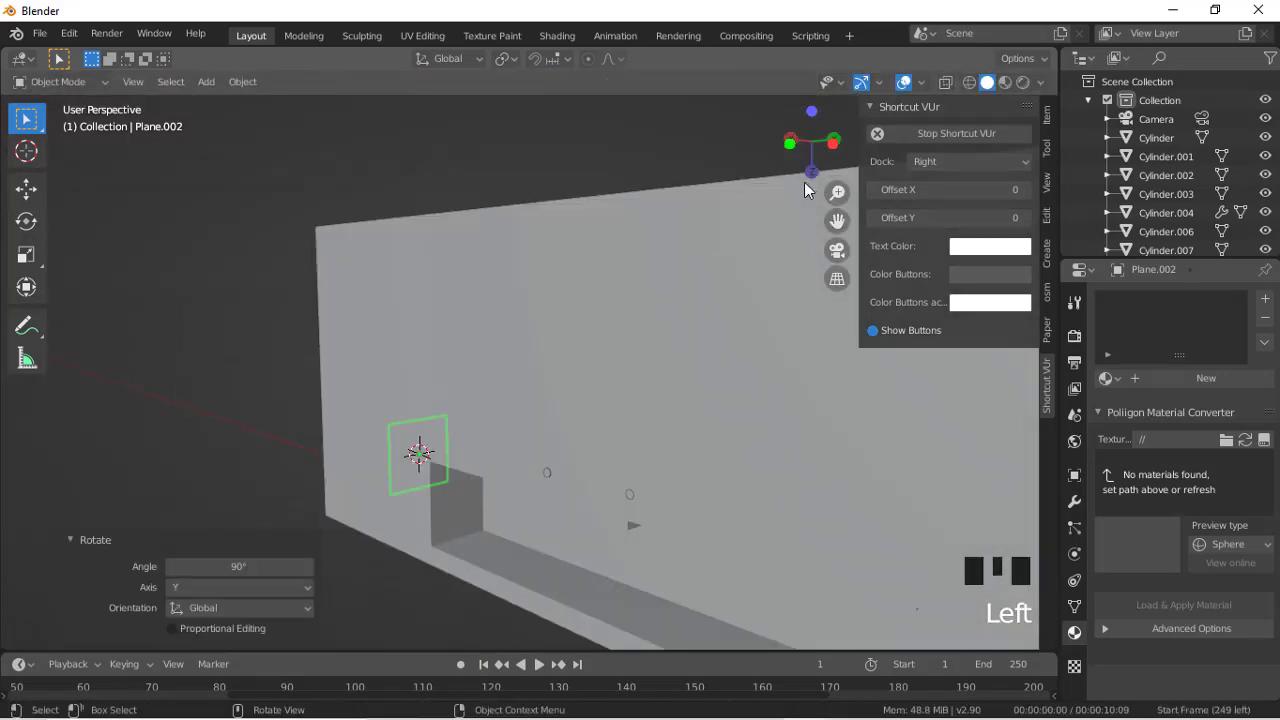
{"action": "left_click", "coordinate": [791, 148]}
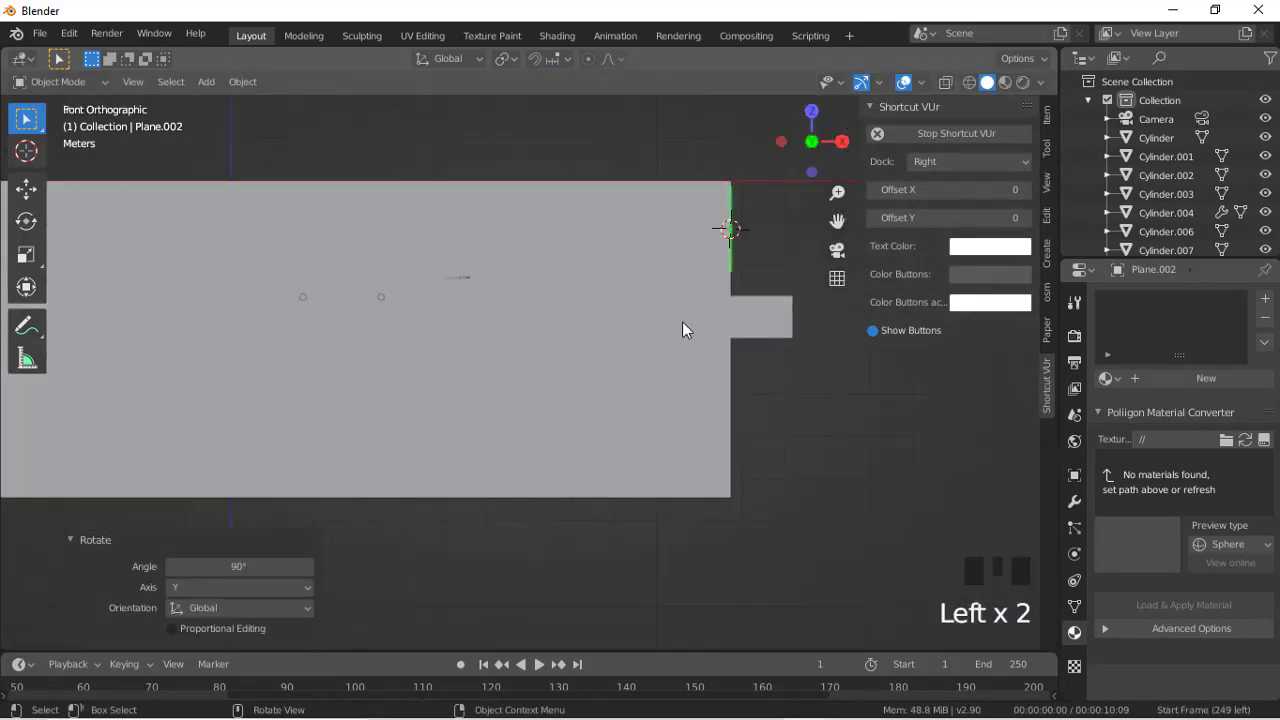
{"action": "scroll", "coordinate": [684, 318], "scroll_direction": "down", "scroll_amount": 4}
{"action": "left_click", "coordinate": [810, 112]}
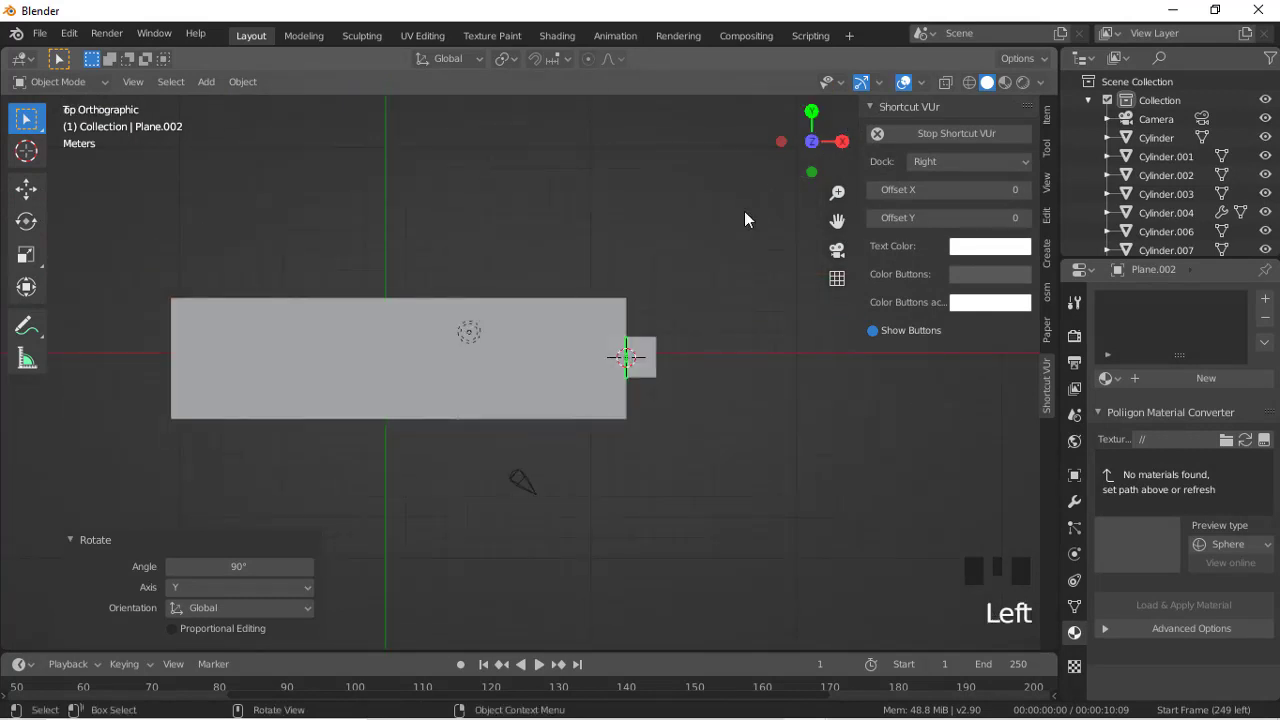
Step: Move the rotated upright plane about -4.46 m along the X axis, into the room
{"action": "left_click_drag", "start_coordinate": [797, 160], "coordinate": [797, 159]}
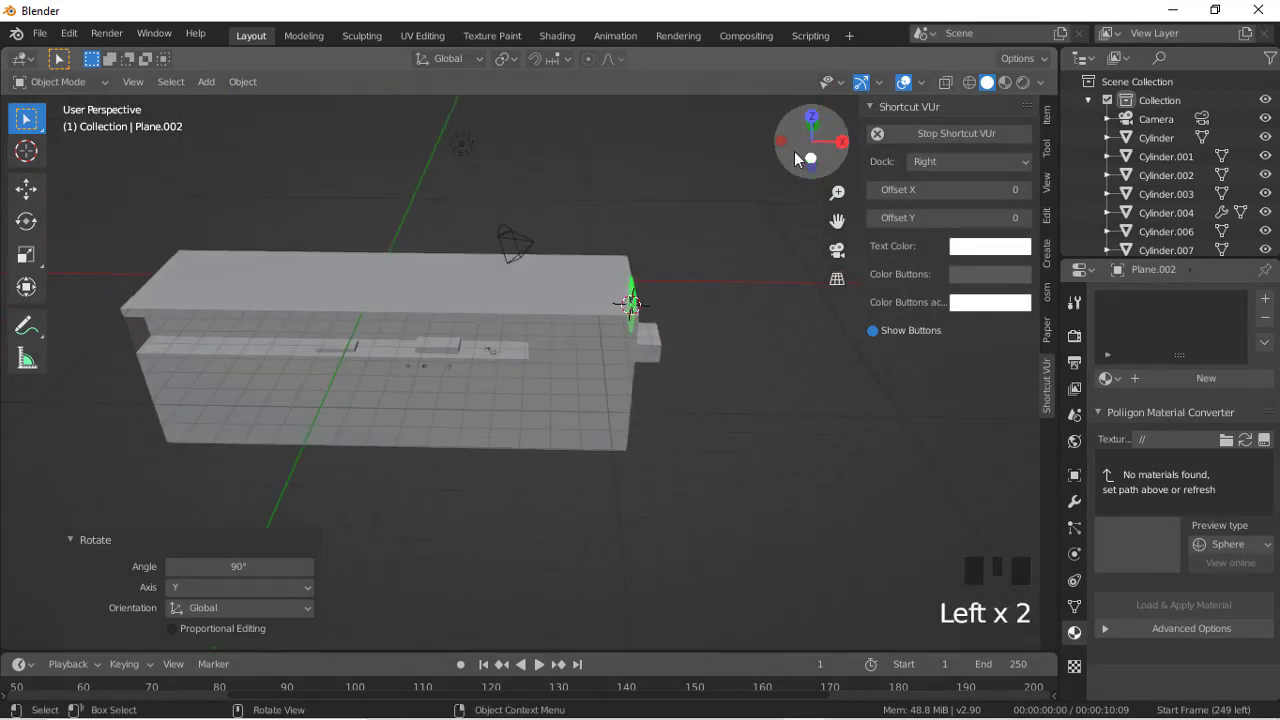
{"action": "key", "text": "g"}
{"action": "key", "text": "x"}
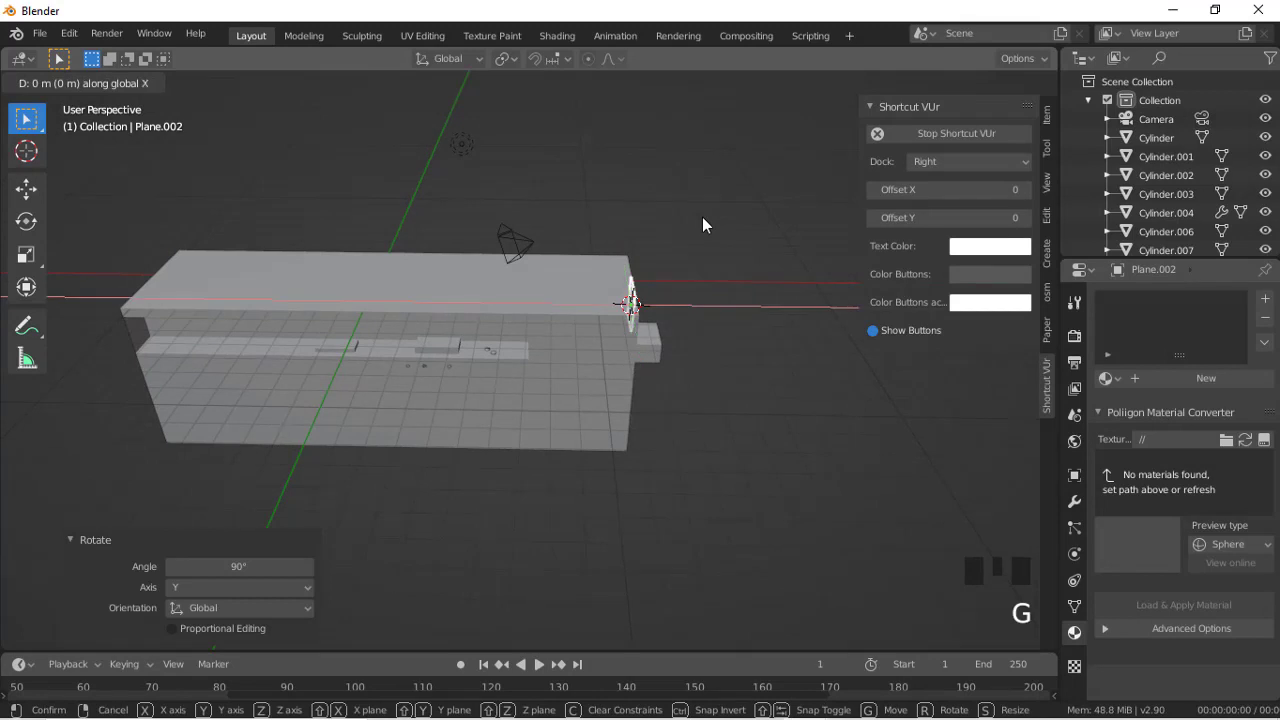
{"action": "left_click", "coordinate": [605, 244]}
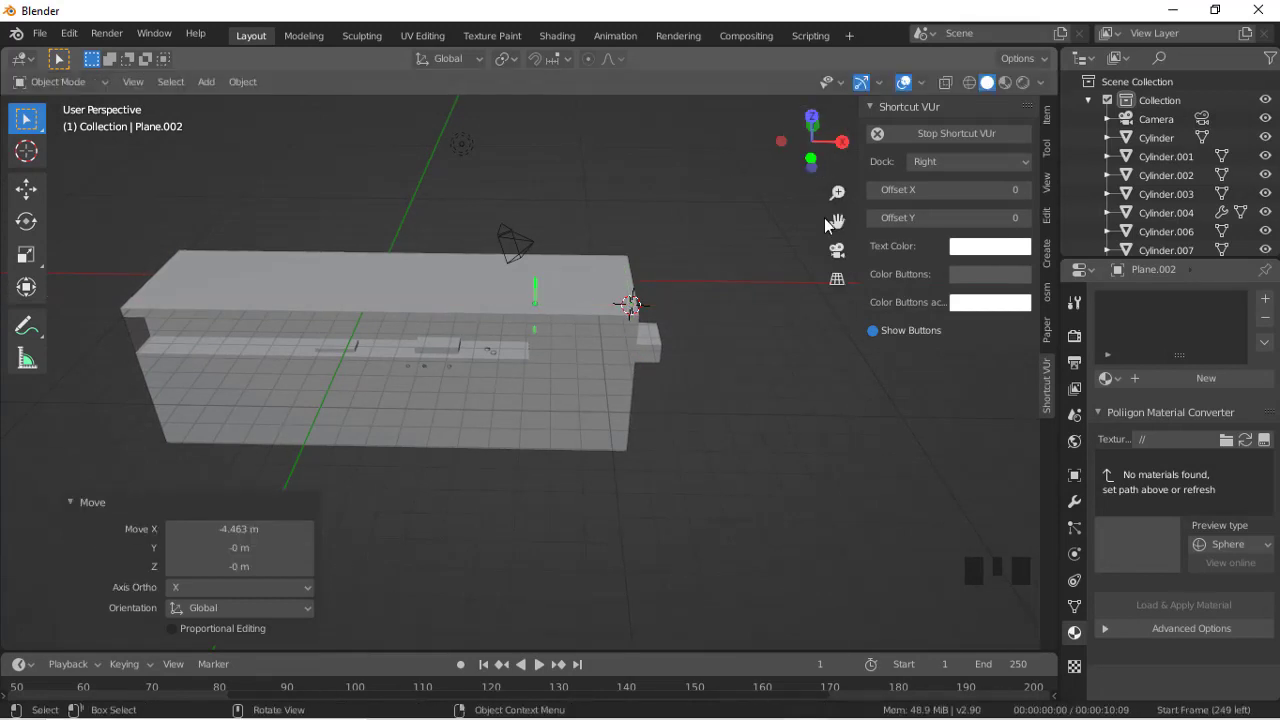
Step: From the camera view, stretch the plane vertically by a factor of about 3.476 along Z
{"action": "left_click", "coordinate": [842, 254]}
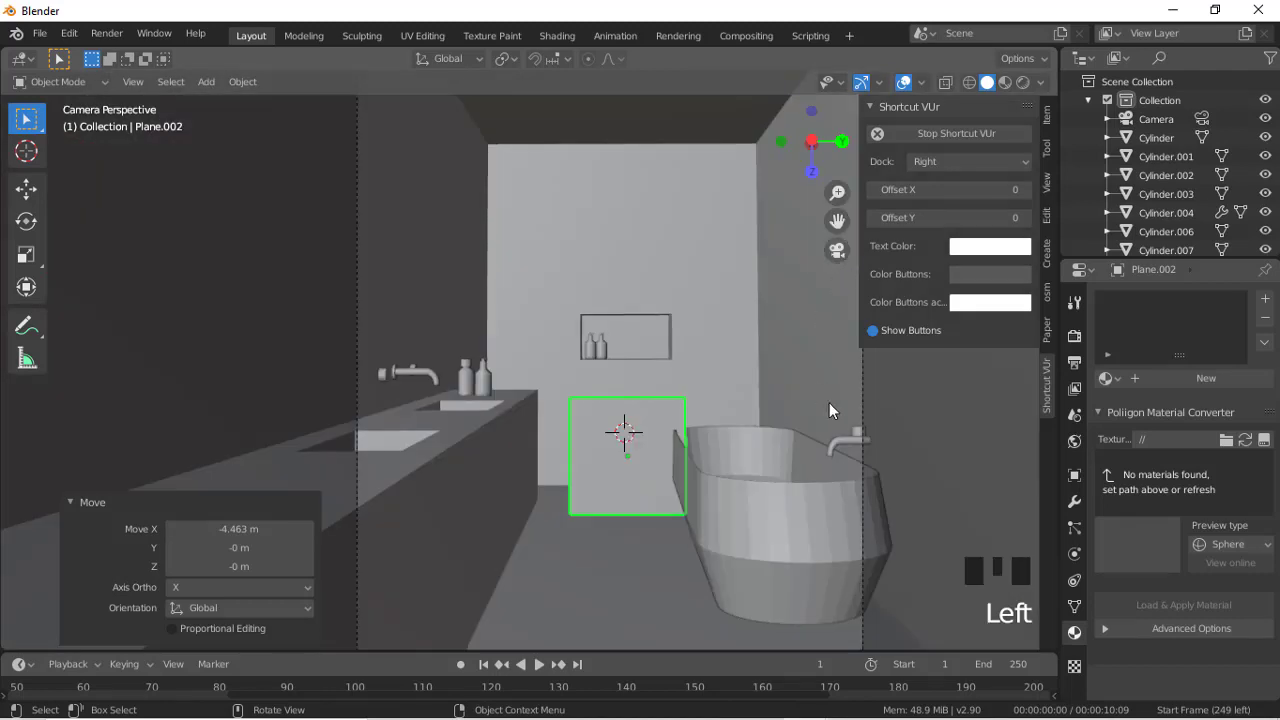
{"action": "key", "text": "s"}
{"action": "key", "text": "z"}
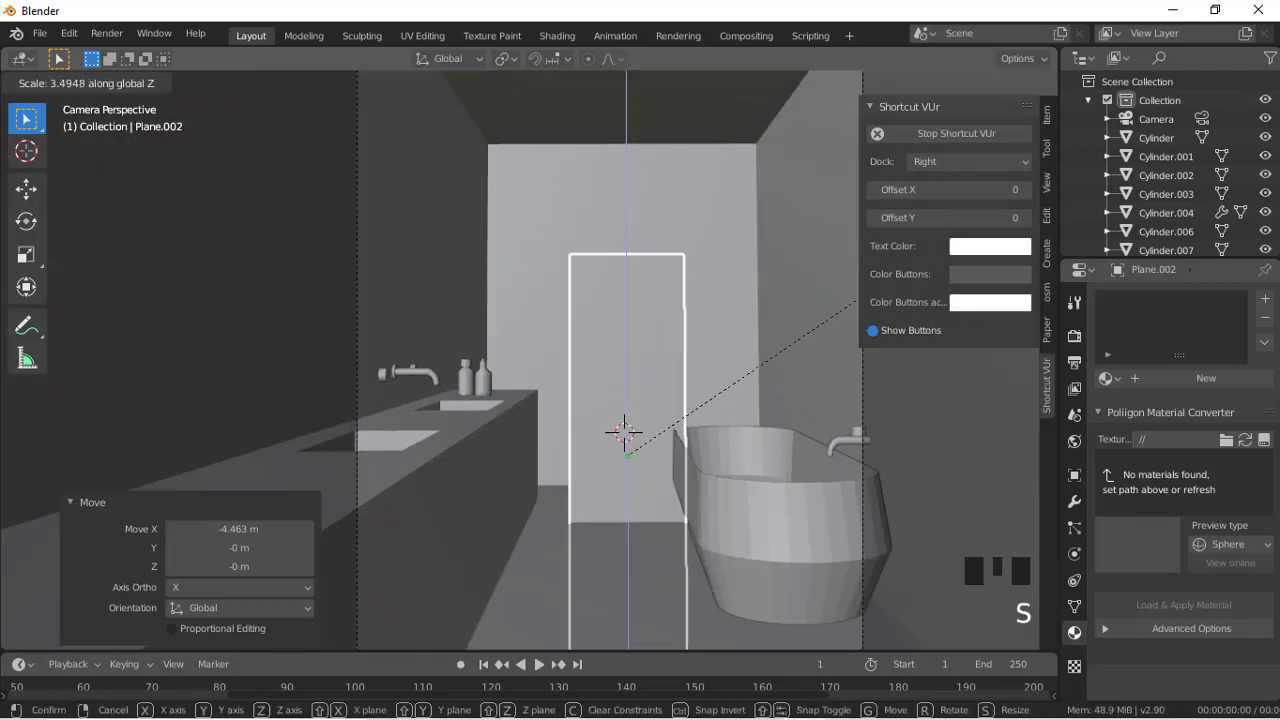
{"action": "left_click", "coordinate": [860, 298]}
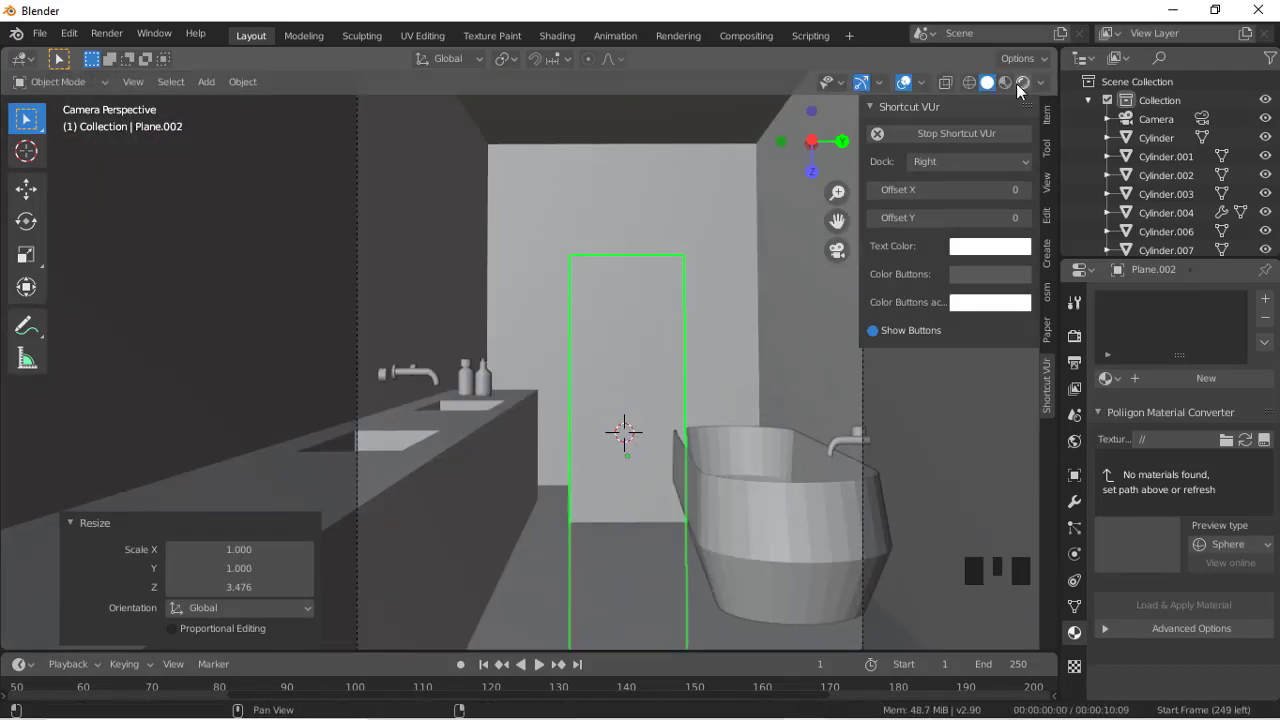
Step: With X-ray display on, move the plane about -2.636 m along Z and scale its height by about 1.097 to match the reference panel
{"action": "left_click", "coordinate": [947, 83]}
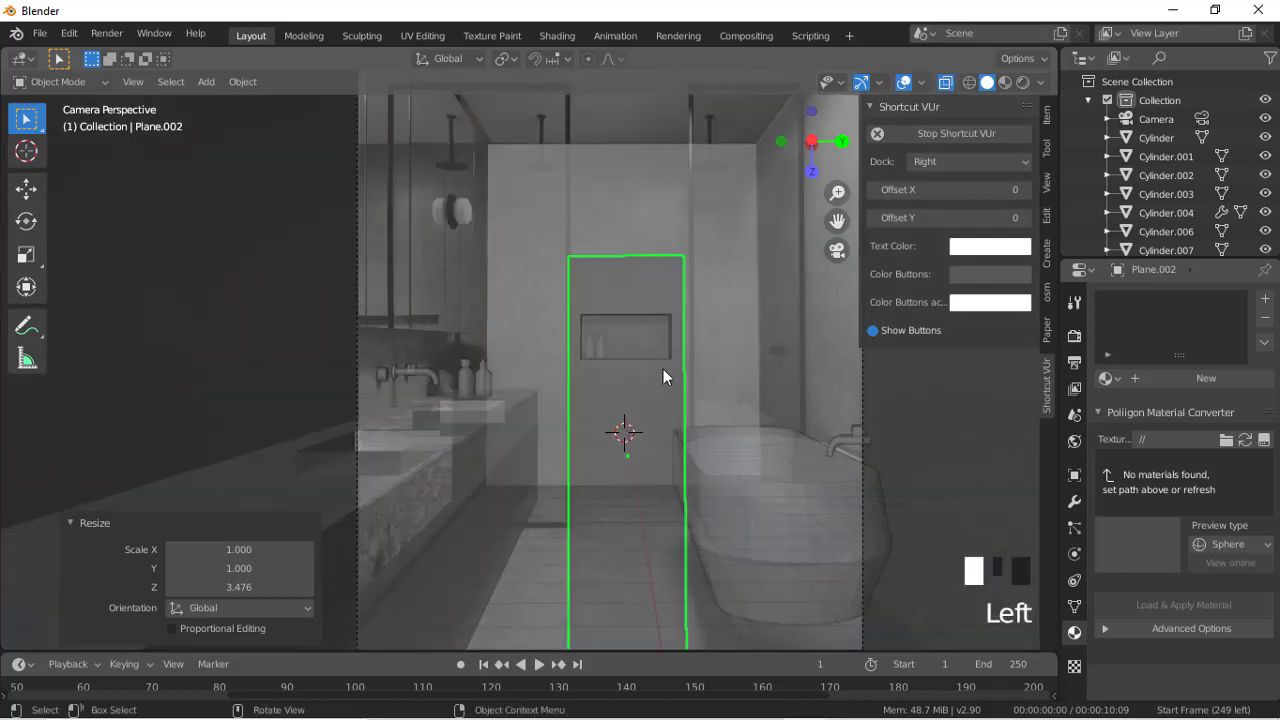
{"action": "key", "text": "g"}
{"action": "key", "text": "z"}
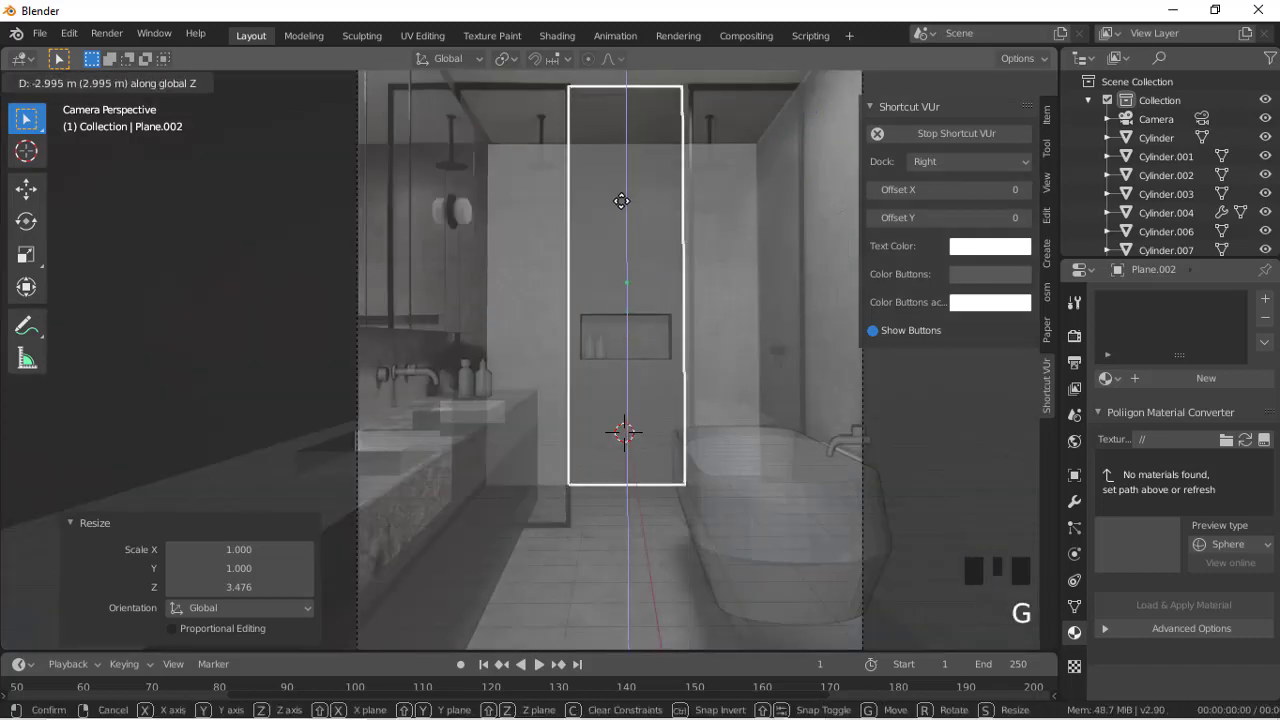
{"action": "left_click", "coordinate": [622, 215]}
{"action": "key", "text": "z"}
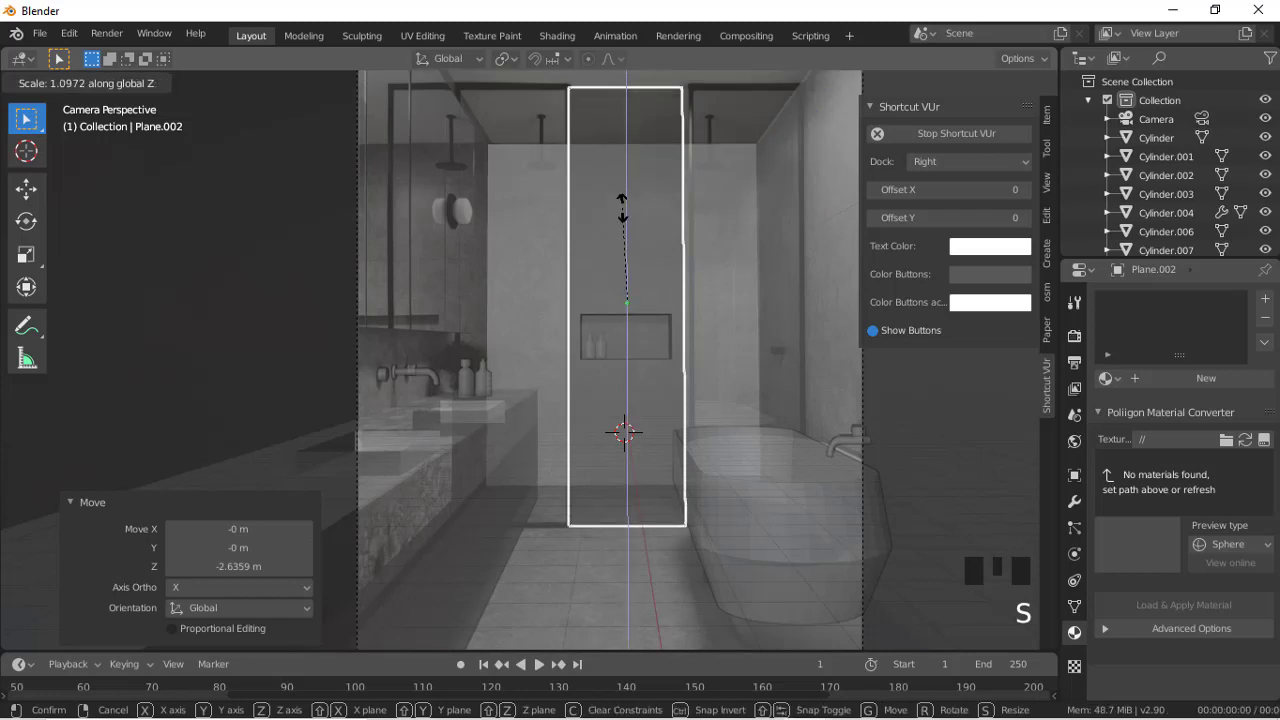
{"action": "left_click", "coordinate": [622, 207]}
Step: Shift the plane along Y by about -1.858 m and a further -0.163 m, onto the reference glass panel beside the vanity
{"action": "key", "text": "g"}
{"action": "key", "text": "y"}
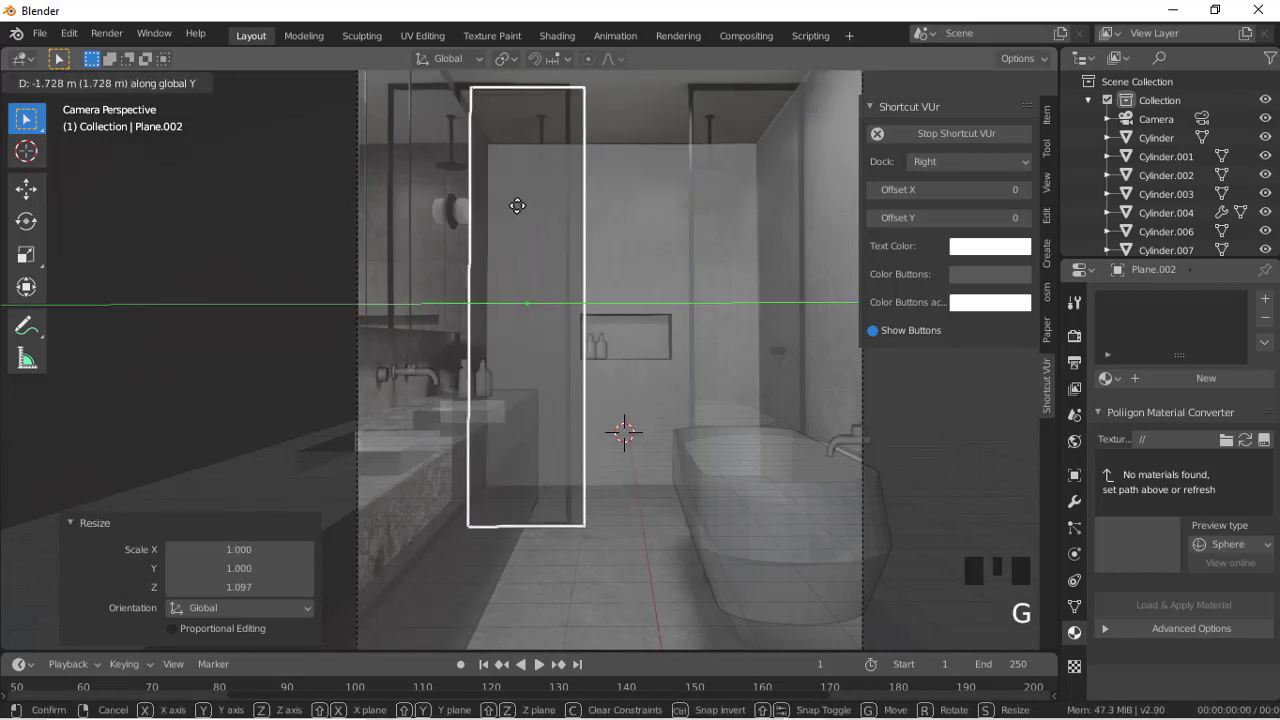
{"action": "left_click", "coordinate": [516, 205]}
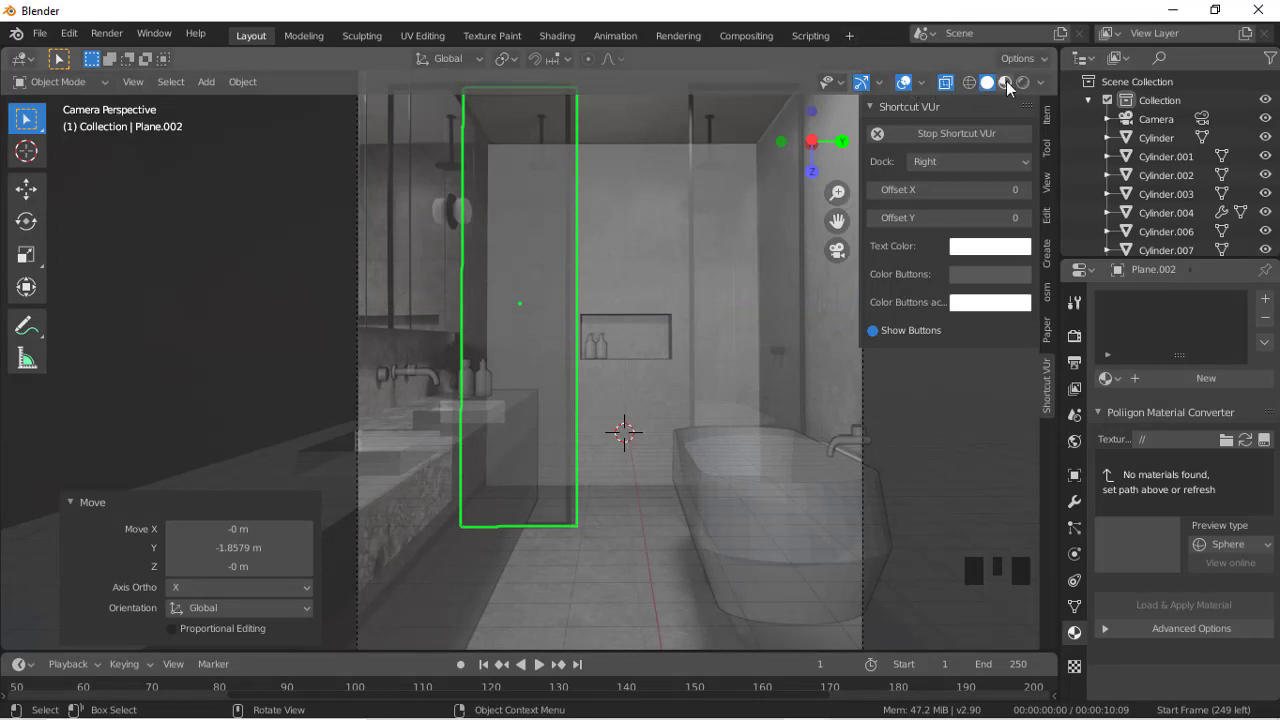
{"action": "left_click", "coordinate": [947, 83]}
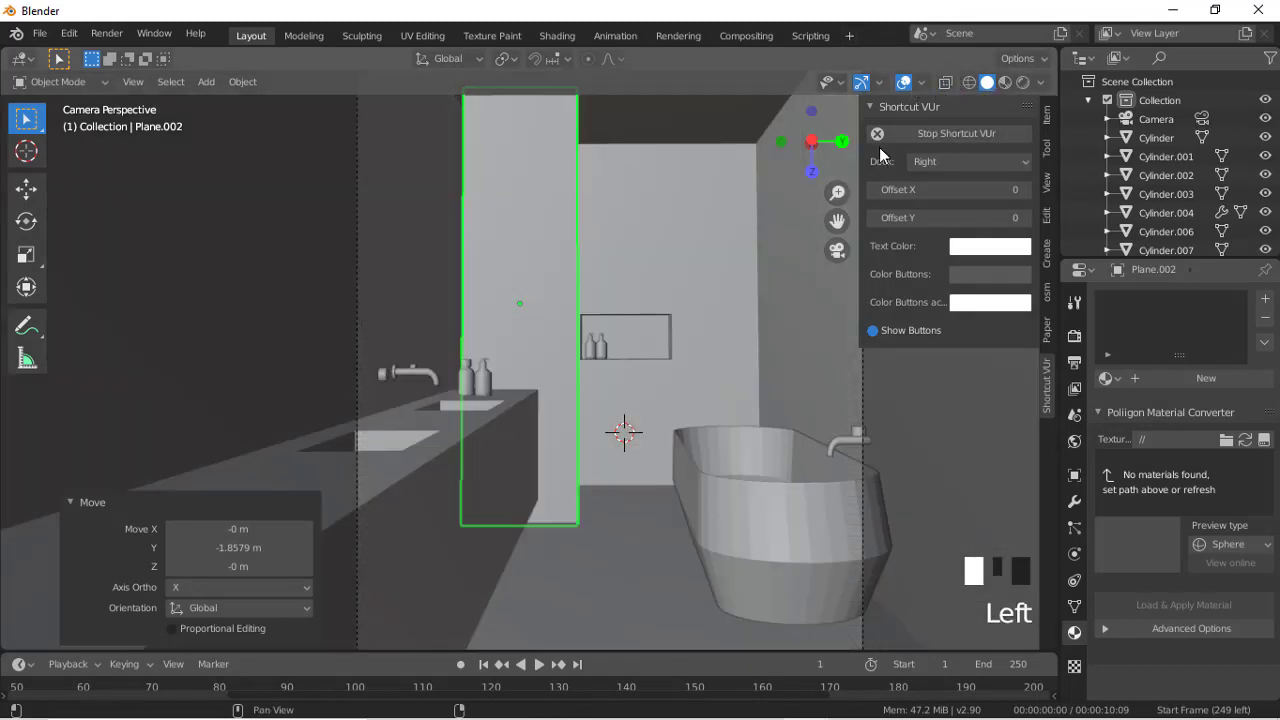
{"action": "key", "text": "g"}
{"action": "key", "text": "y"}
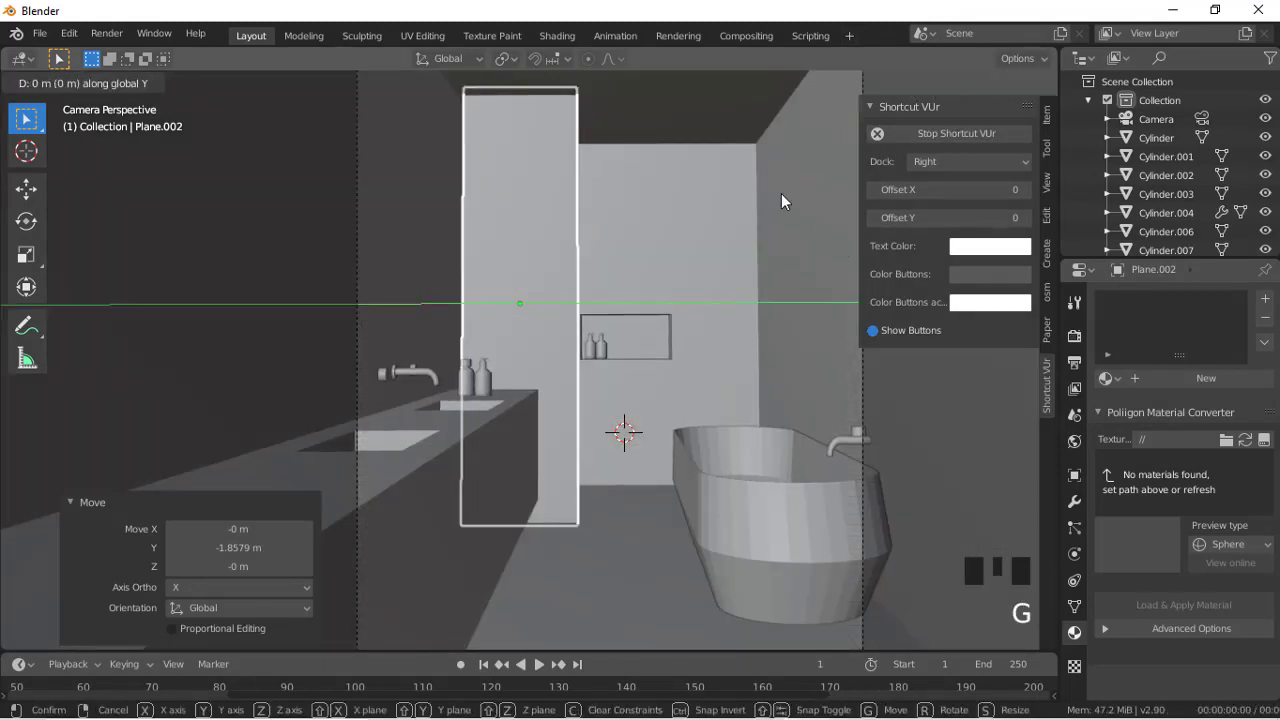
{"action": "key", "text": "x"}
{"action": "key", "text": "y"}
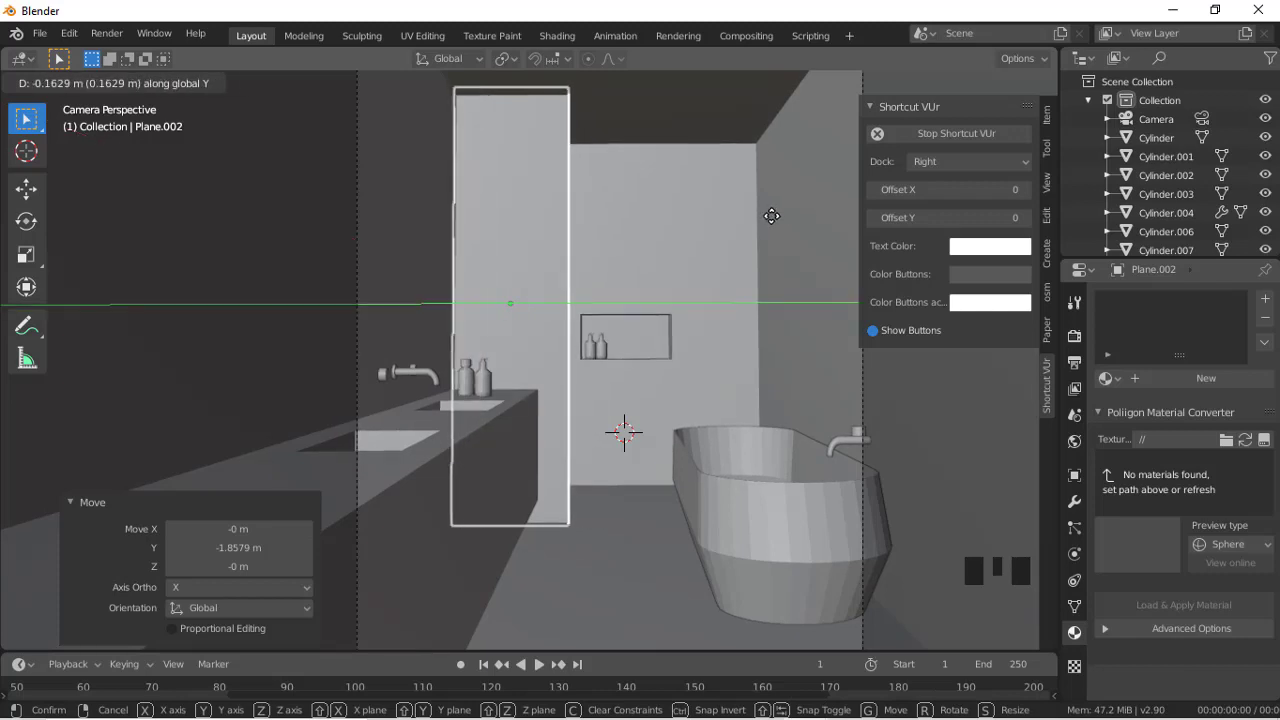
{"action": "left_click", "coordinate": [771, 216]}
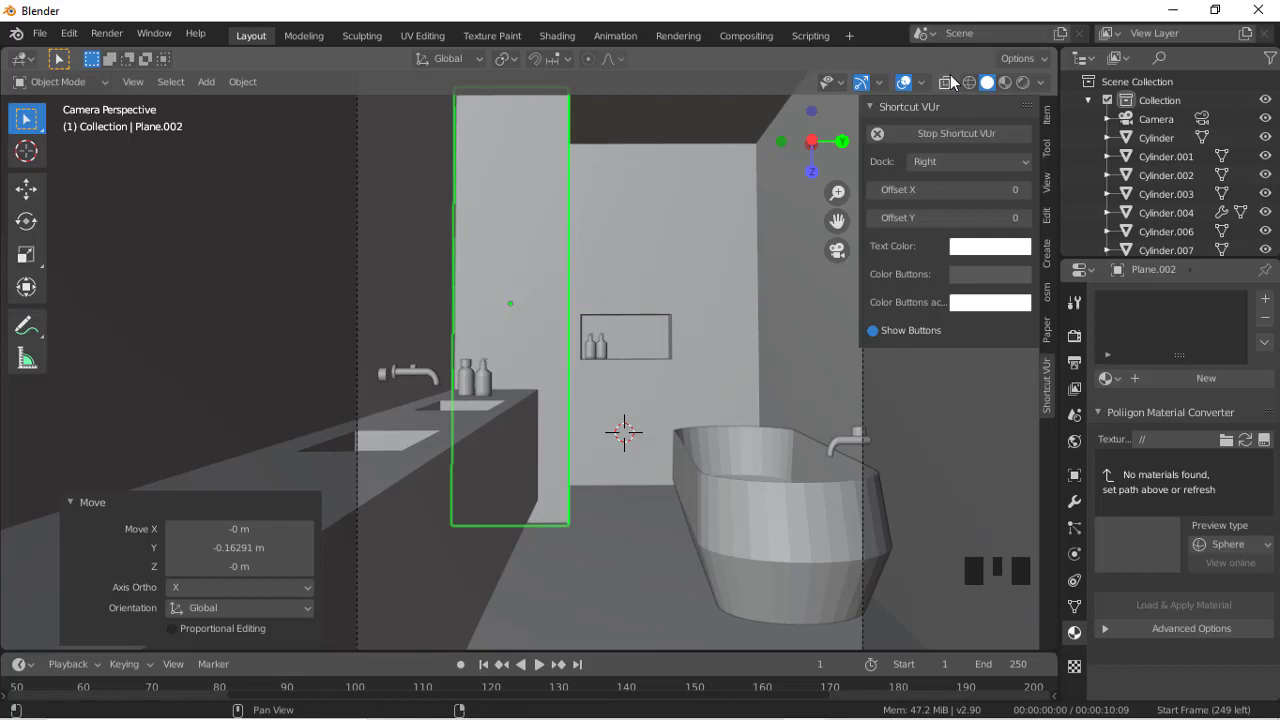
Step: Scale the plane along Z by about 0.999 against the reference in wireframe display, and return to solid shading
{"action": "left_click", "coordinate": [946, 82]}
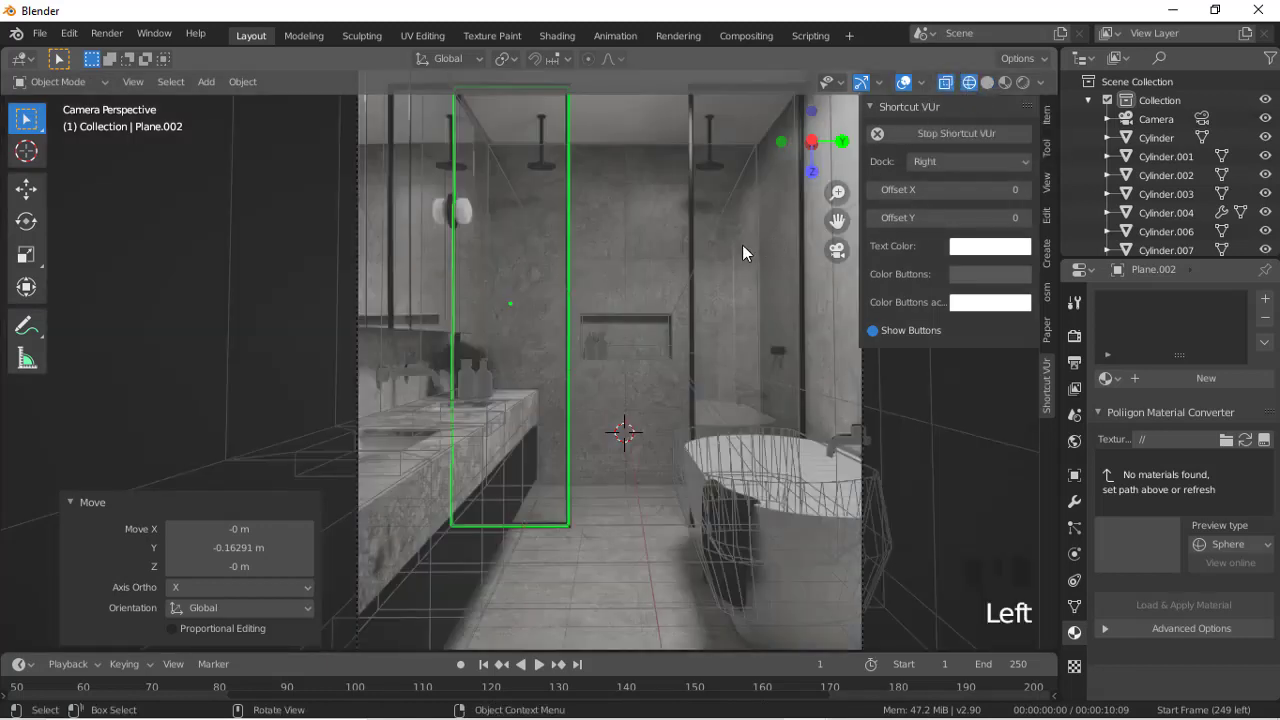
{"action": "key", "text": "s"}
{"action": "key", "text": "z"}
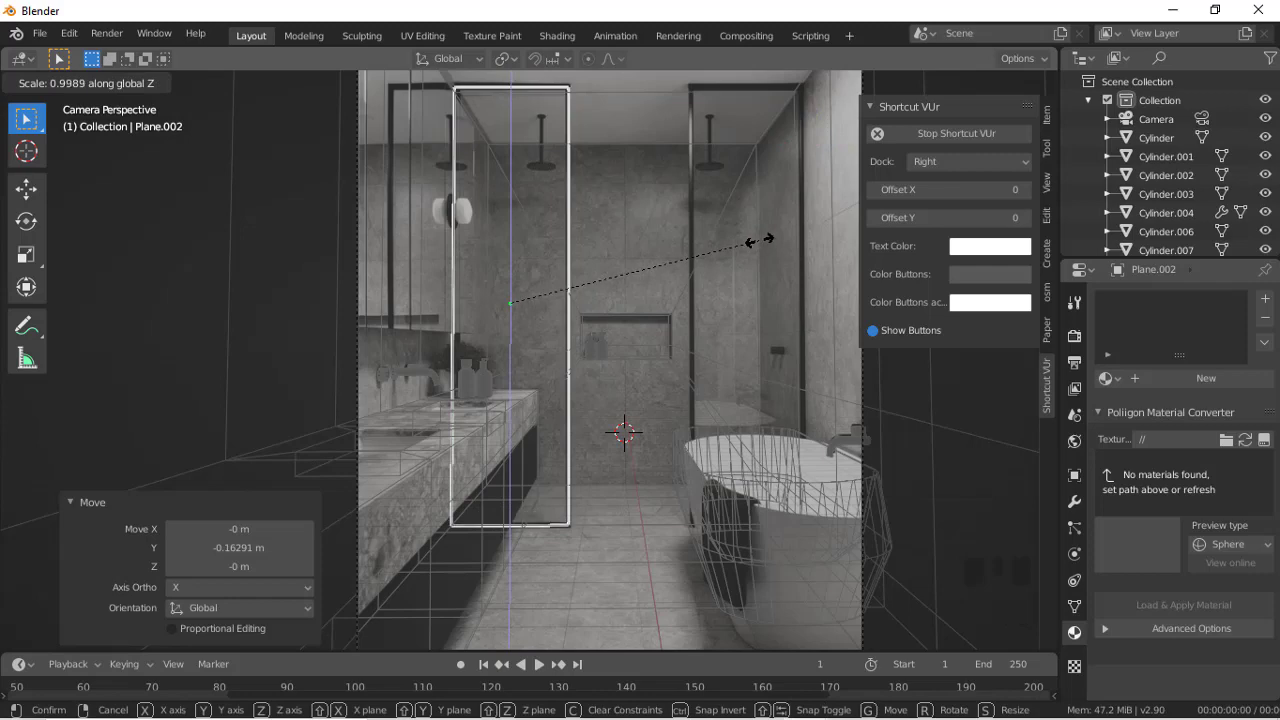
{"action": "left_click", "coordinate": [758, 240]}
{"action": "left_click", "coordinate": [987, 82]}
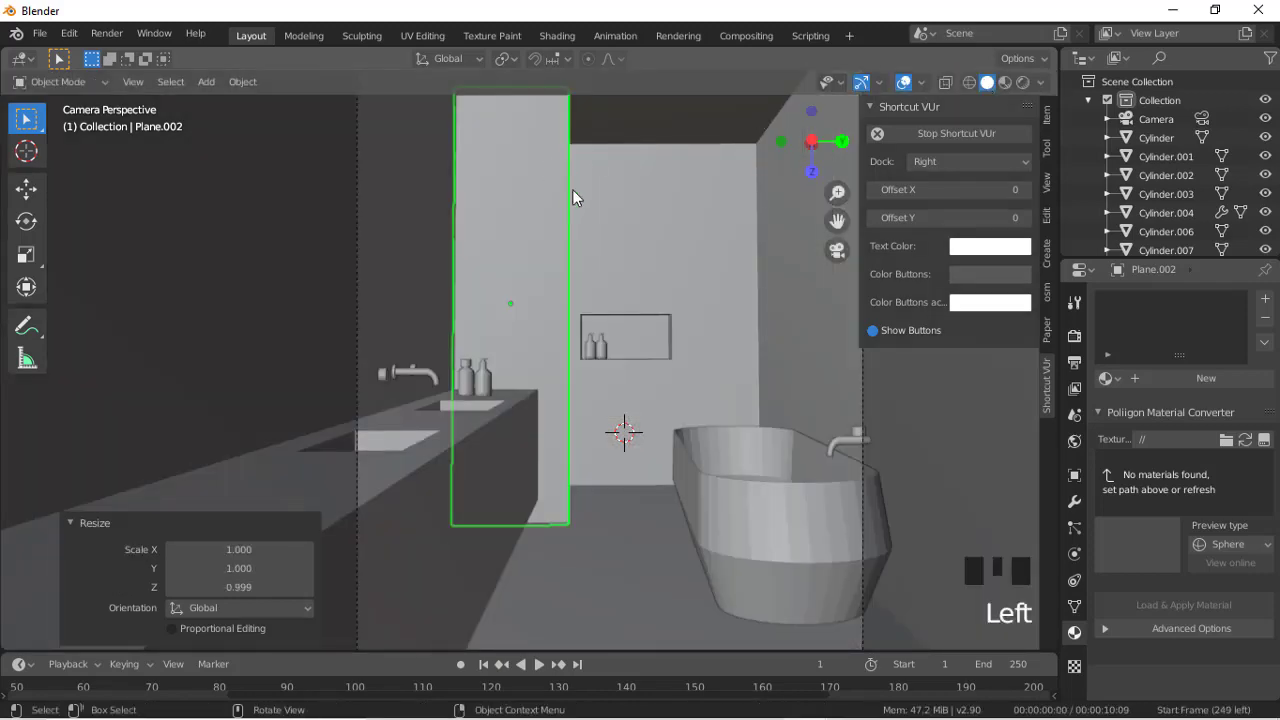
Step: Compare the plane's edges with the reference image's glass panel in X-ray and wireframe display, keeping the plane selected
{"action": "scroll", "coordinate": [574, 175], "scroll_direction": "down", "scroll_amount": 2}
{"action": "scroll", "coordinate": [573, 160], "scroll_direction": "up", "scroll_amount": 1}
{"action": "scroll", "coordinate": [573, 155], "scroll_direction": "up", "scroll_amount": 2}
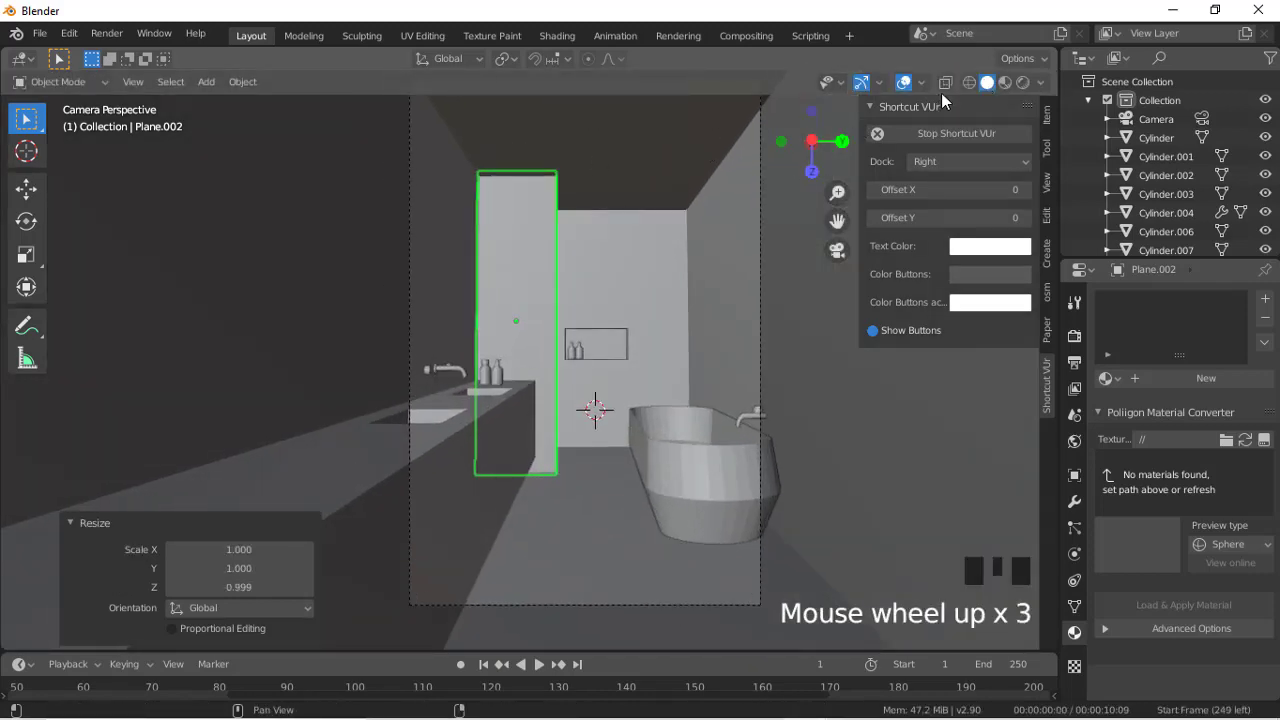
{"action": "left_click", "coordinate": [948, 86]}
{"action": "left_click", "coordinate": [949, 86]}
{"action": "scroll", "coordinate": [649, 276], "scroll_direction": "up", "scroll_amount": 3}
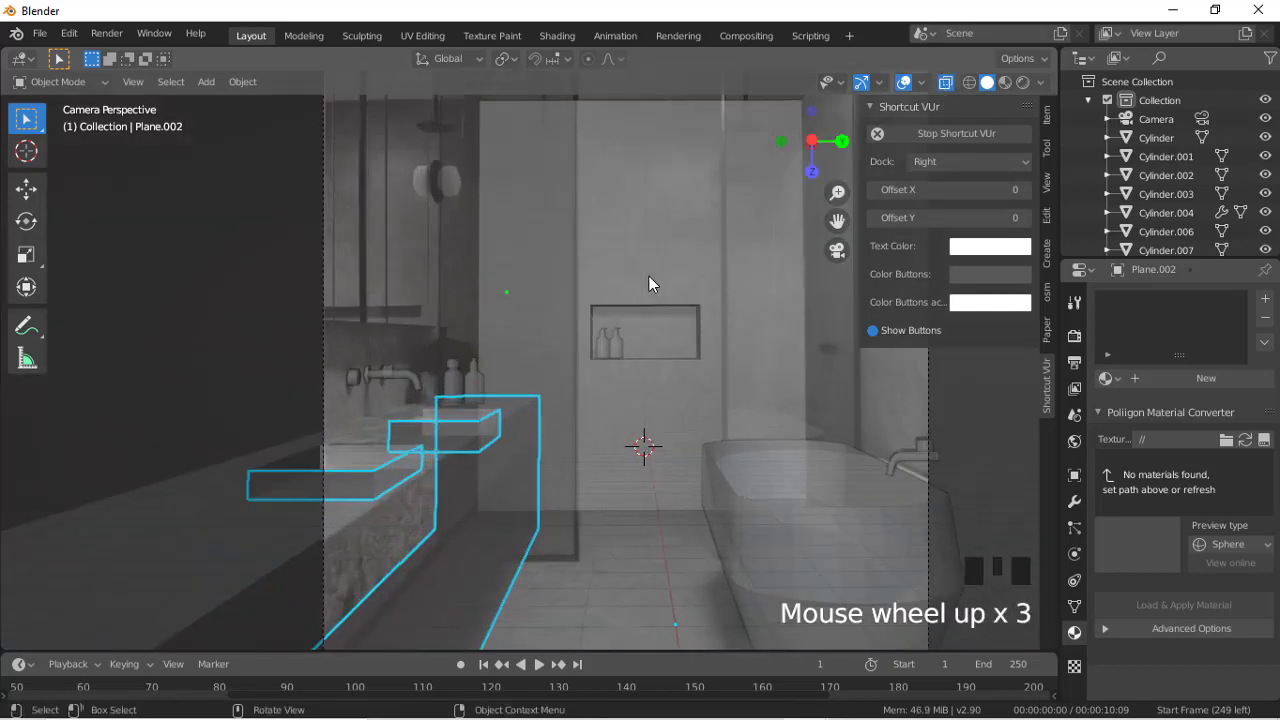
{"action": "left_click", "coordinate": [533, 283]}
{"action": "scroll", "coordinate": [533, 283], "scroll_direction": "down", "scroll_amount": 3}
{"action": "left_click", "coordinate": [533, 283]}
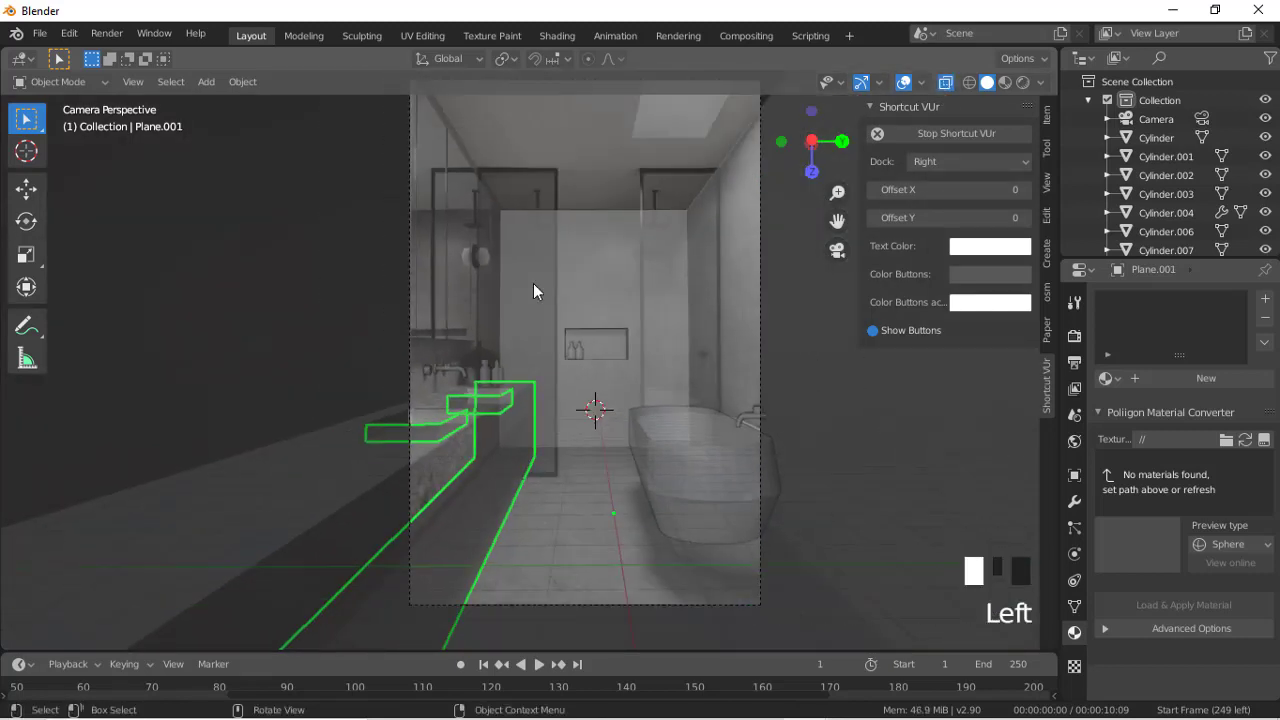
{"action": "scroll", "coordinate": [652, 223], "scroll_direction": "up", "scroll_amount": 2}
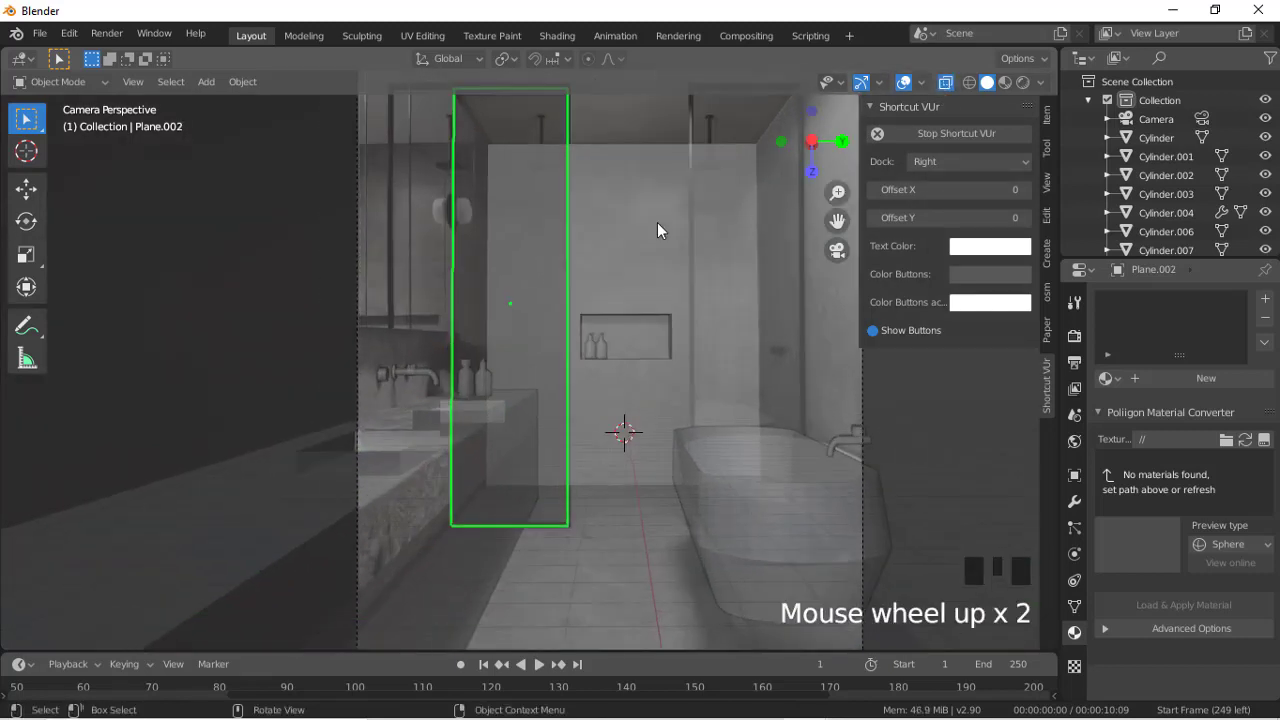
{"action": "left_click", "coordinate": [968, 86]}
{"action": "scroll", "coordinate": [694, 271], "scroll_direction": "up", "scroll_amount": 3}
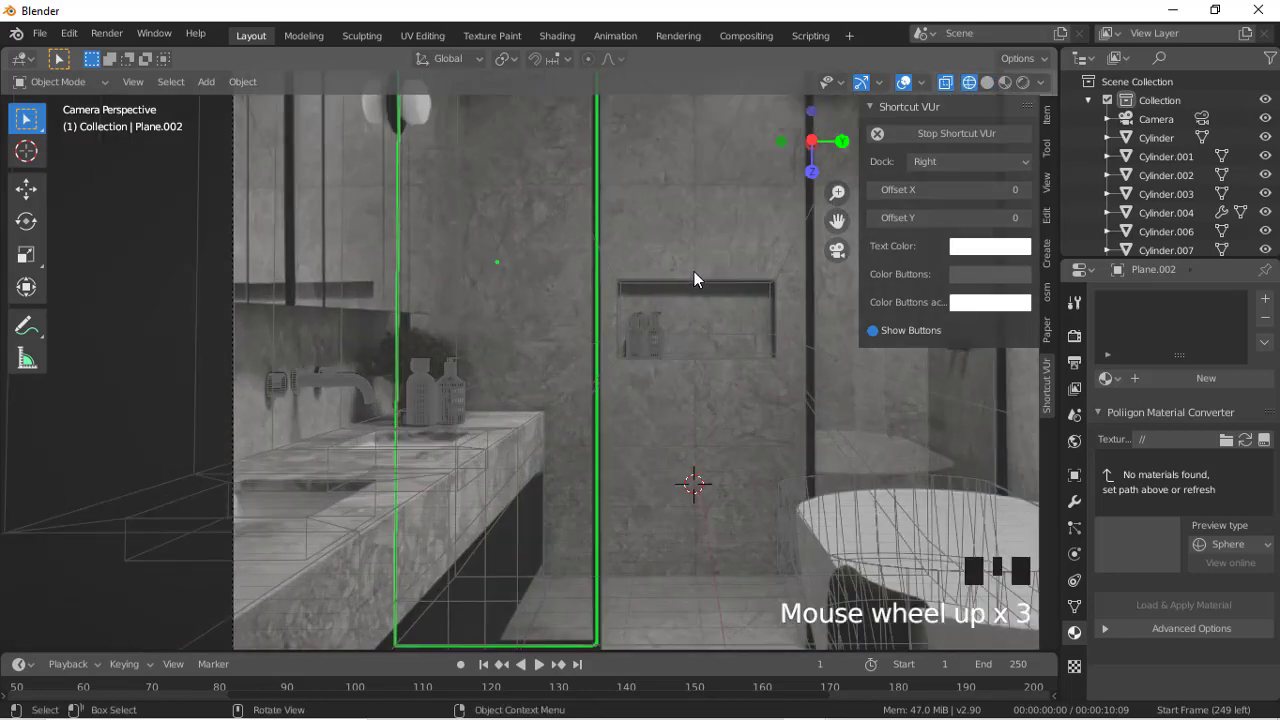
{"action": "scroll", "coordinate": [694, 271], "scroll_direction": "down", "scroll_amount": 4}
{"action": "left_click", "coordinate": [989, 83]}
{"action": "scroll", "coordinate": [744, 291], "scroll_direction": "up", "scroll_amount": 2}
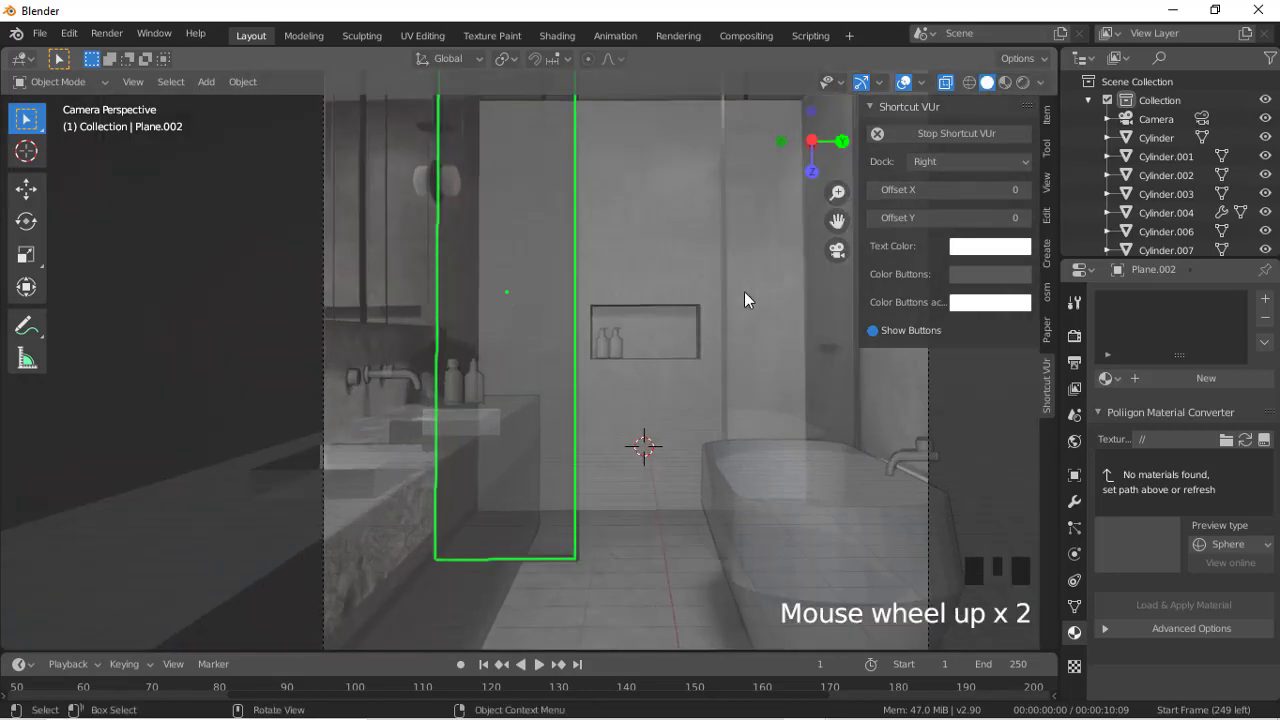
{"action": "scroll", "coordinate": [744, 291], "scroll_direction": "down", "scroll_amount": 2}
Step: Scale the plane along Z by about 0.956 and move it about 0.137 m along Z
{"action": "key", "text": "s"}
{"action": "key", "text": "z"}
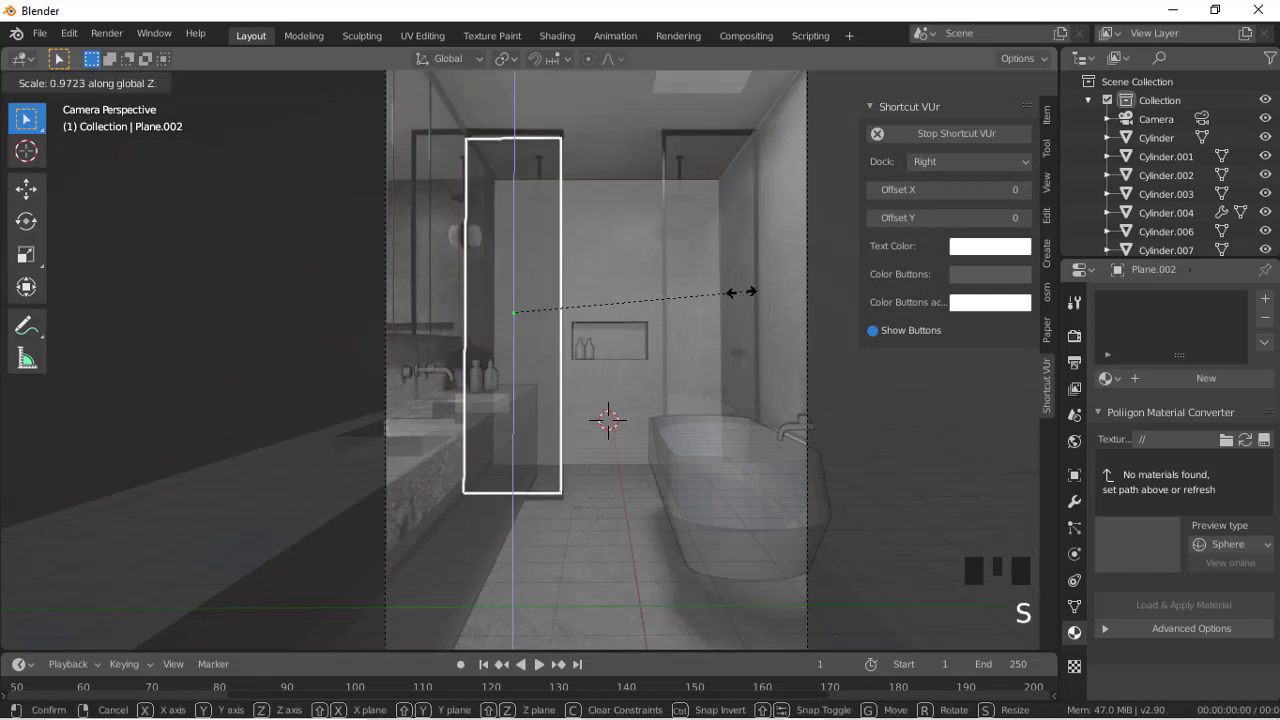
{"action": "left_click", "coordinate": [739, 292]}
{"action": "key", "text": "g"}
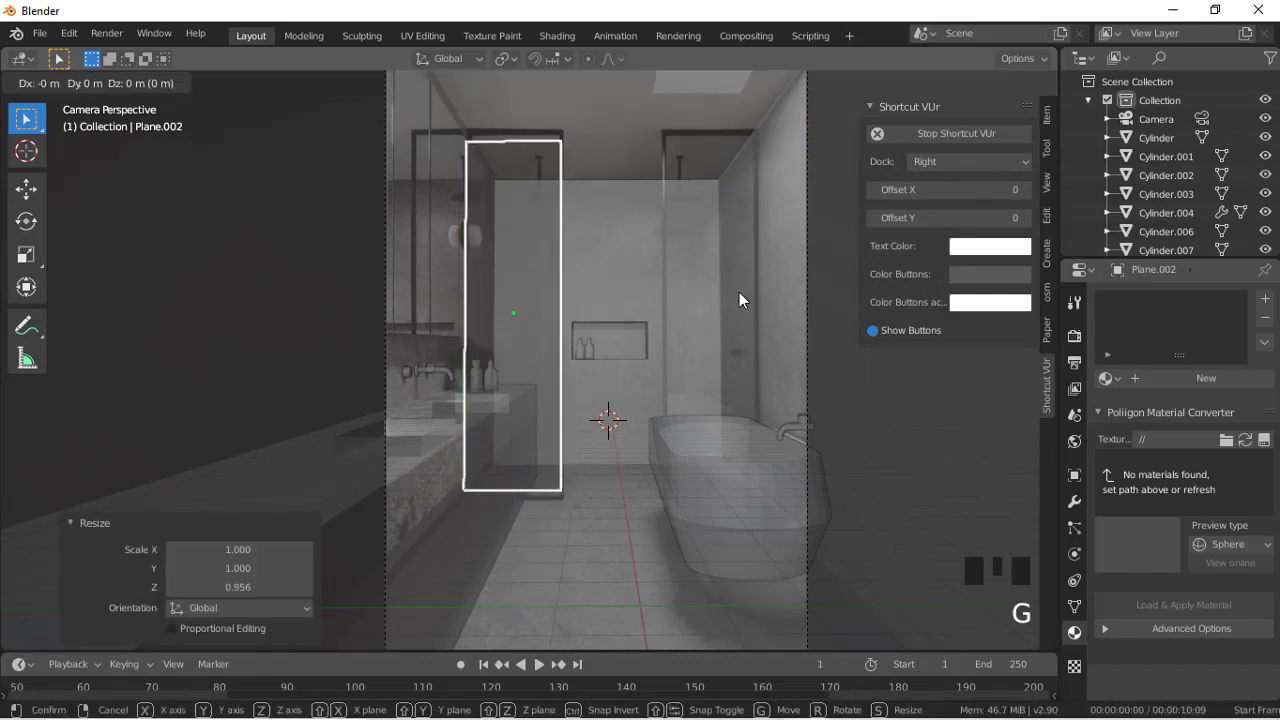
{"action": "key", "text": "z"}
{"action": "left_click", "coordinate": [739, 298]}
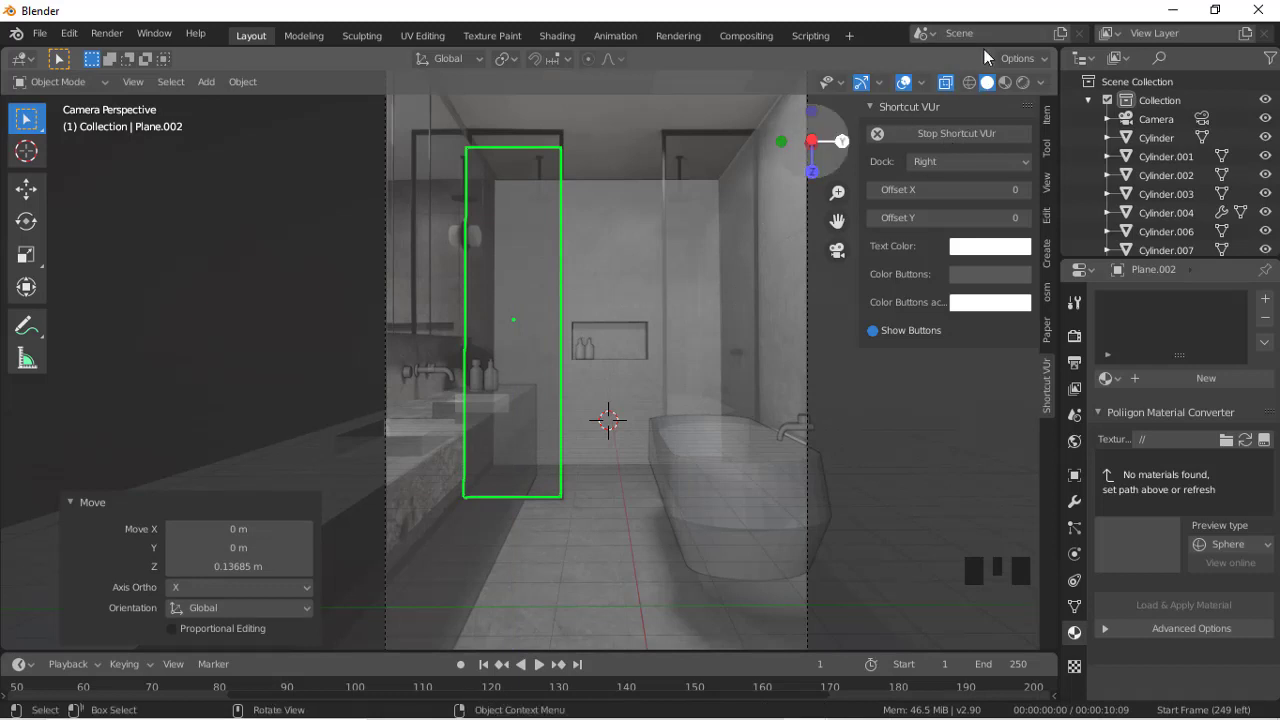
Step: With X-ray display off, scale the plane along Z by about 1.026 and move it about -0.078 m along Z
{"action": "left_click", "coordinate": [949, 87]}
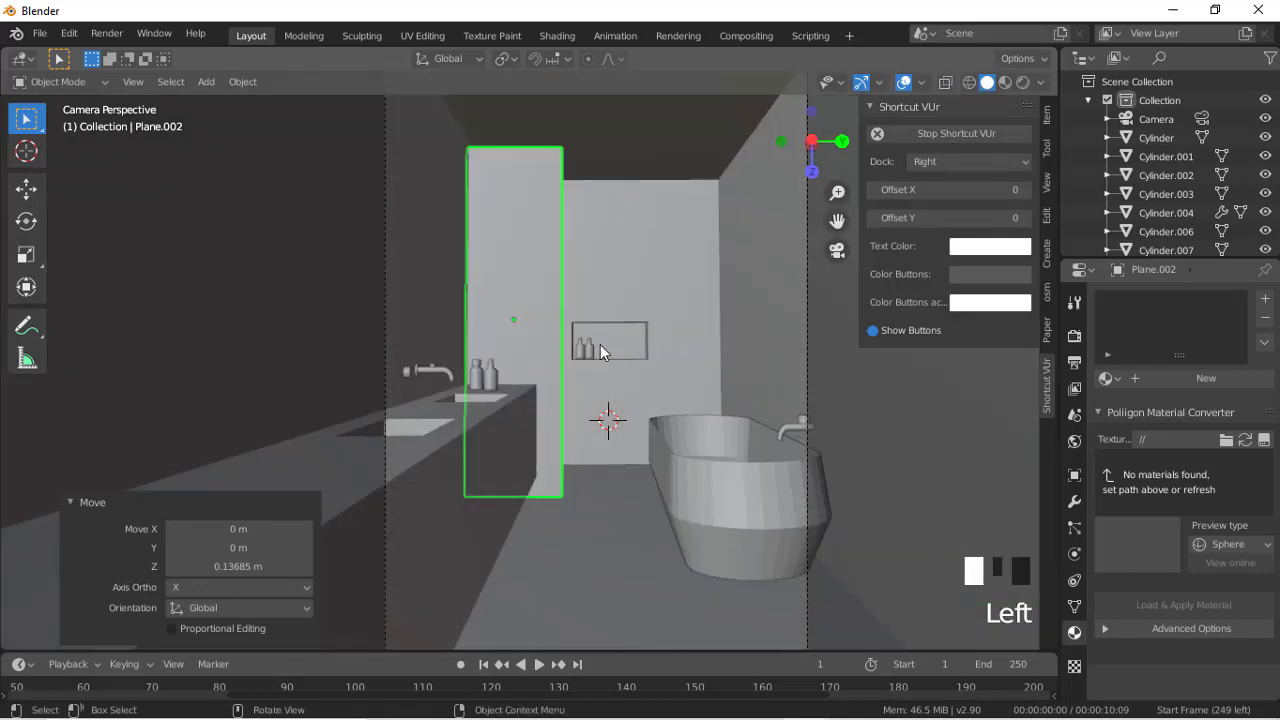
{"action": "key", "text": "s"}
{"action": "key", "text": "z"}
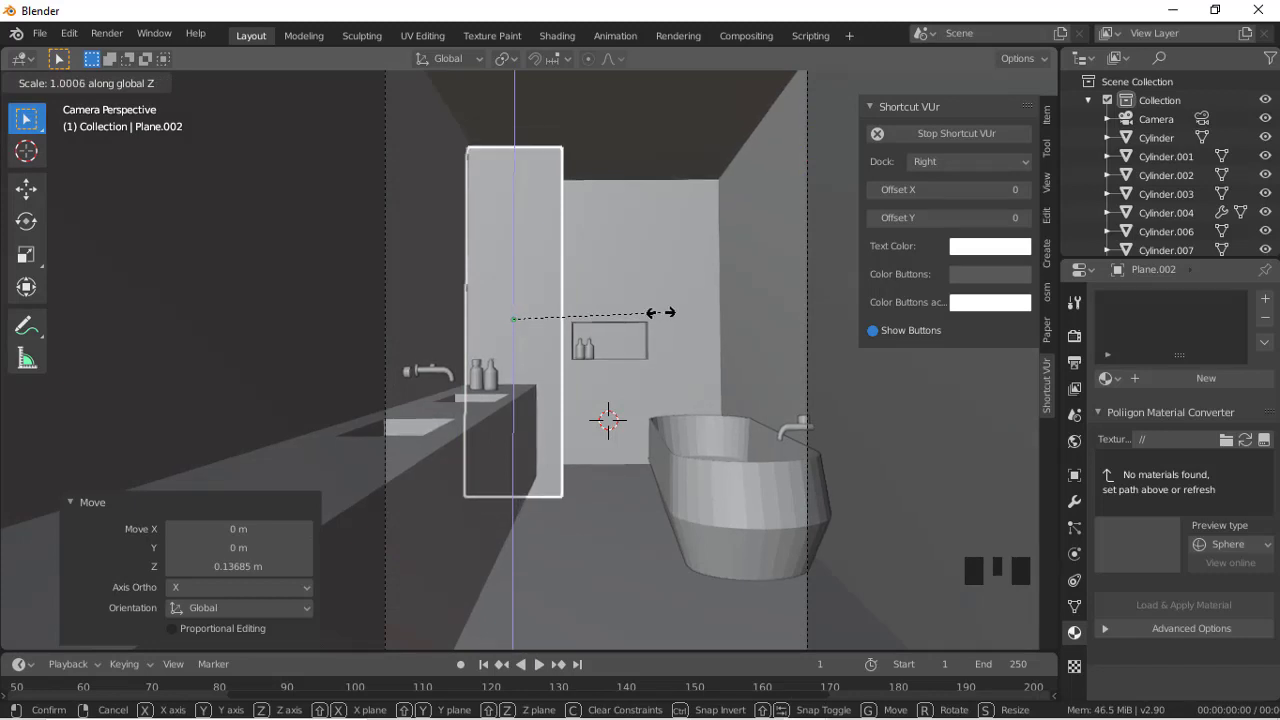
{"action": "left_click", "coordinate": [664, 313]}
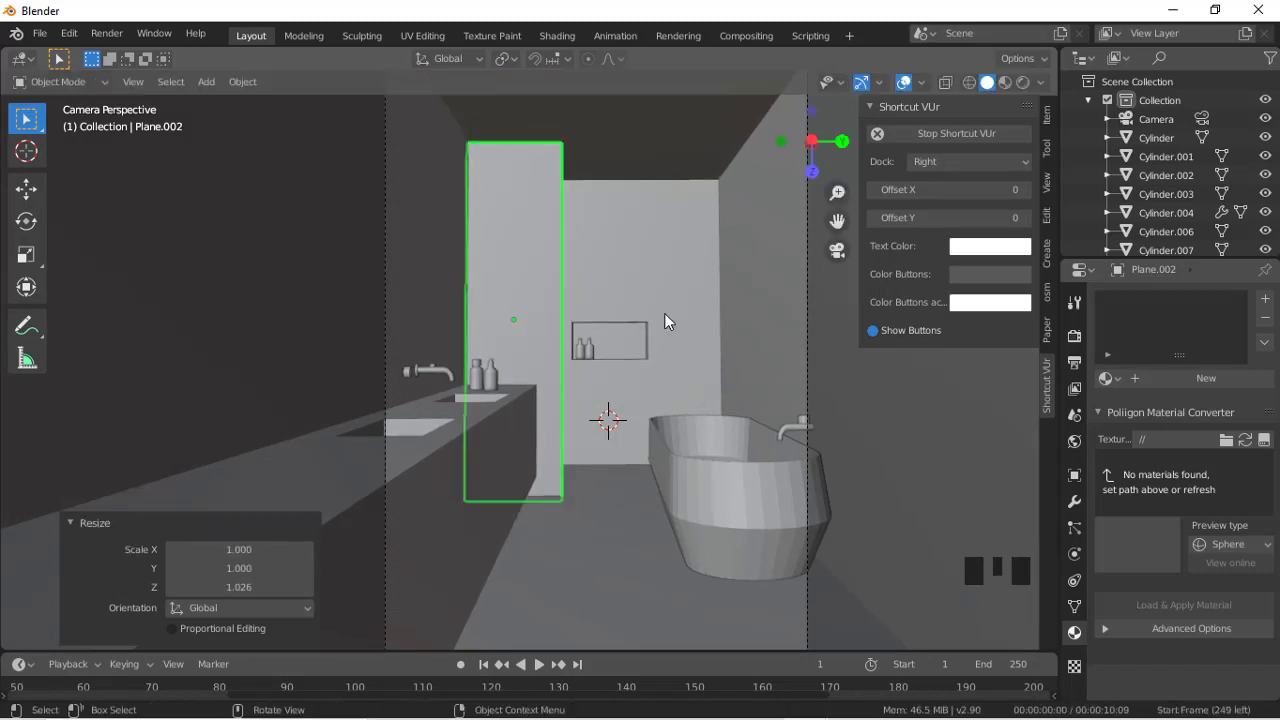
{"action": "key", "text": "g"}
{"action": "key", "text": "z"}
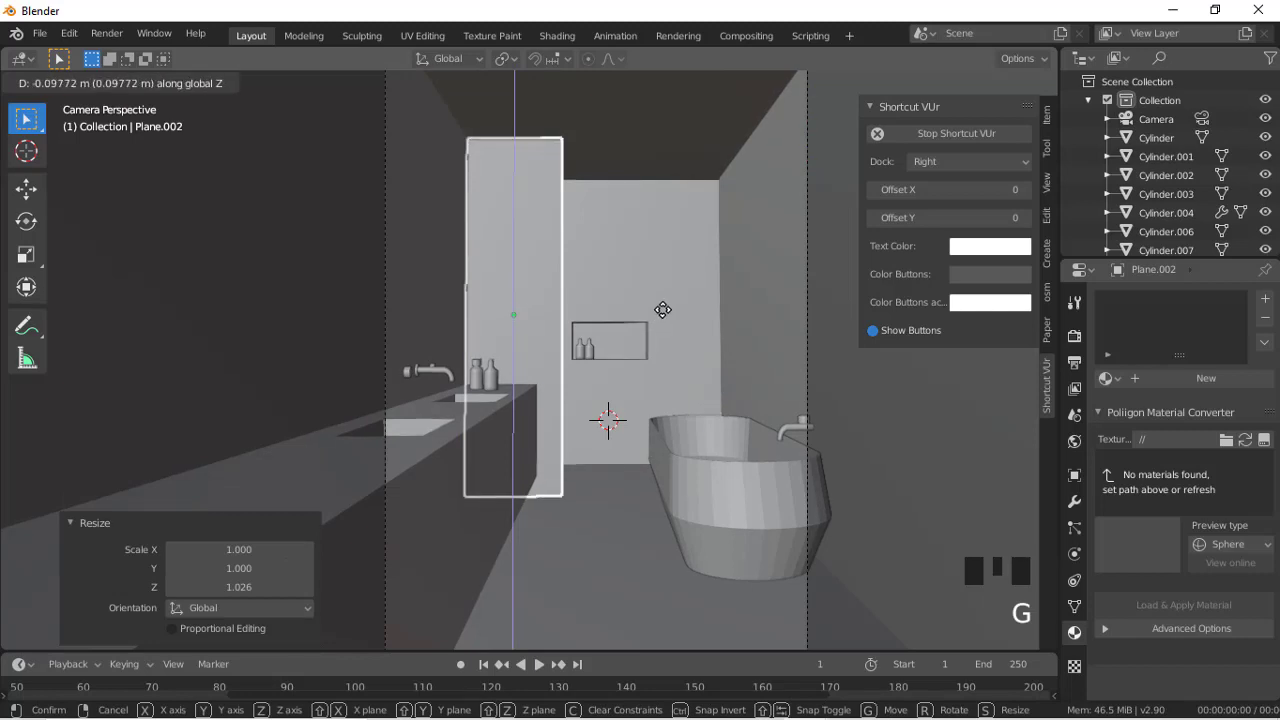
{"action": "left_click", "coordinate": [662, 310]}
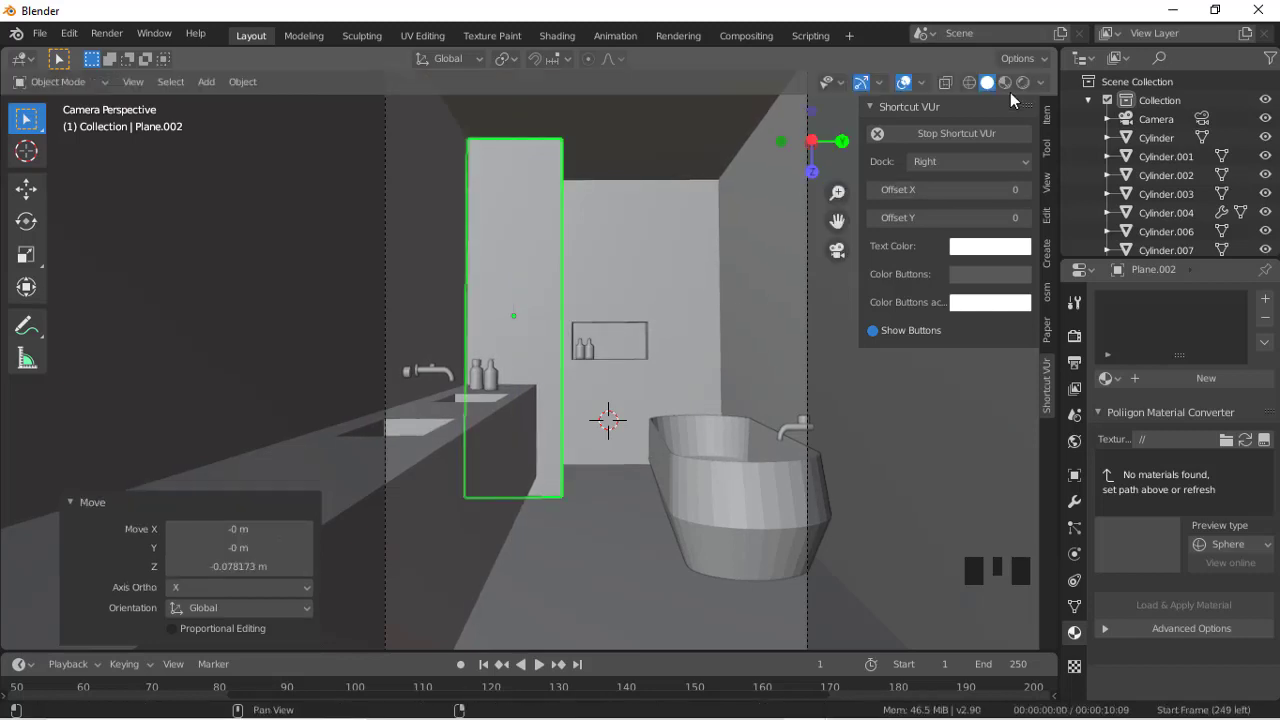
Step: Switch to wireframe display with X-ray and add a new material to the glass panel plane
{"action": "left_click", "coordinate": [945, 82]}
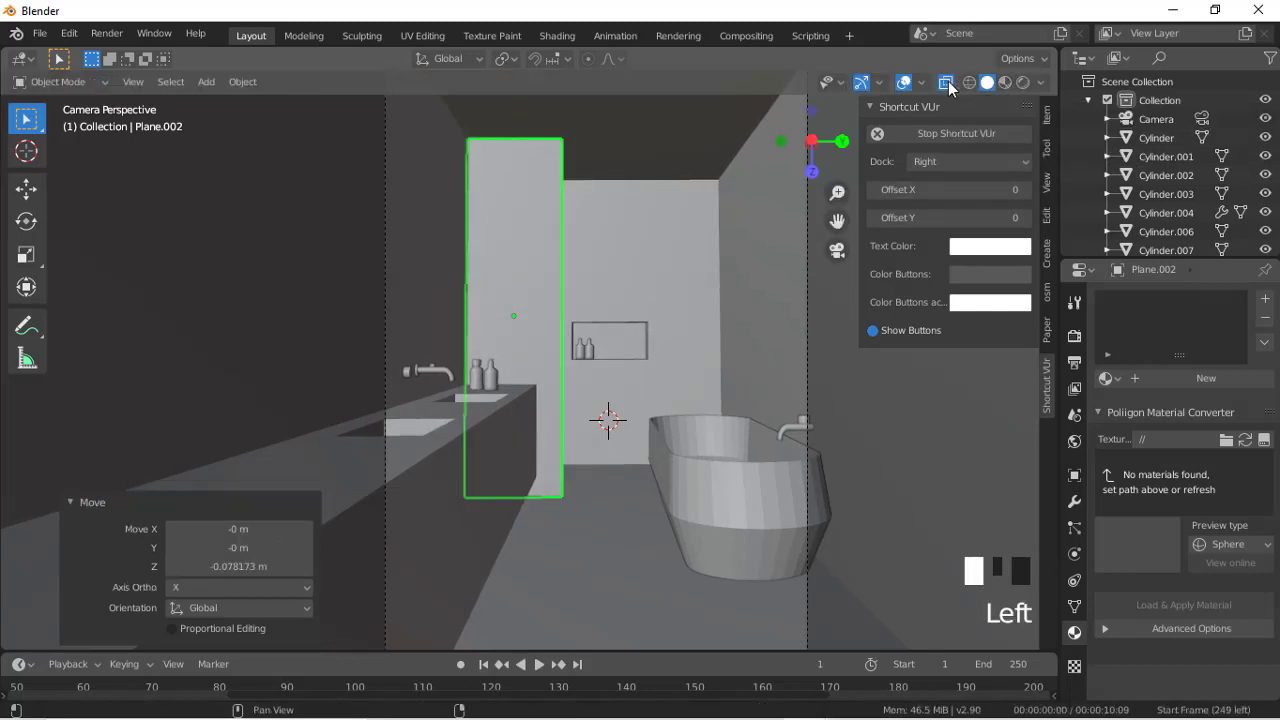
{"action": "left_click", "coordinate": [969, 82]}
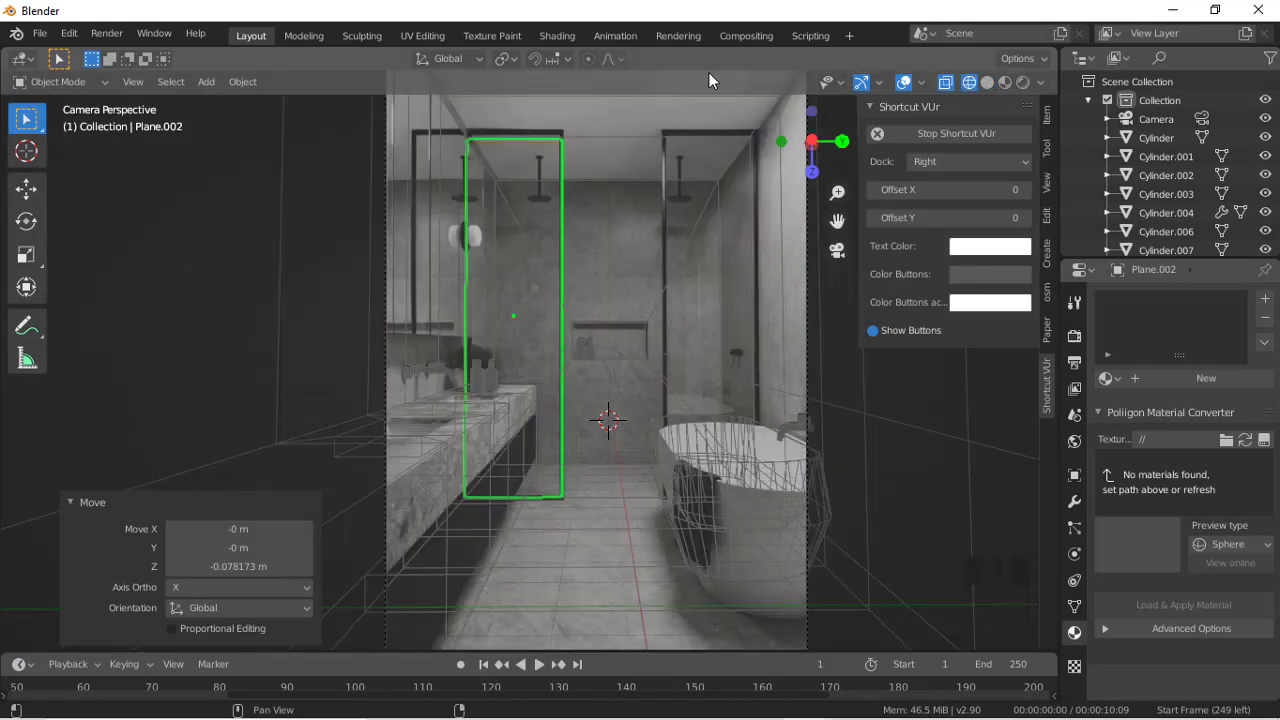
{"action": "left_click", "coordinate": [1171, 373]}
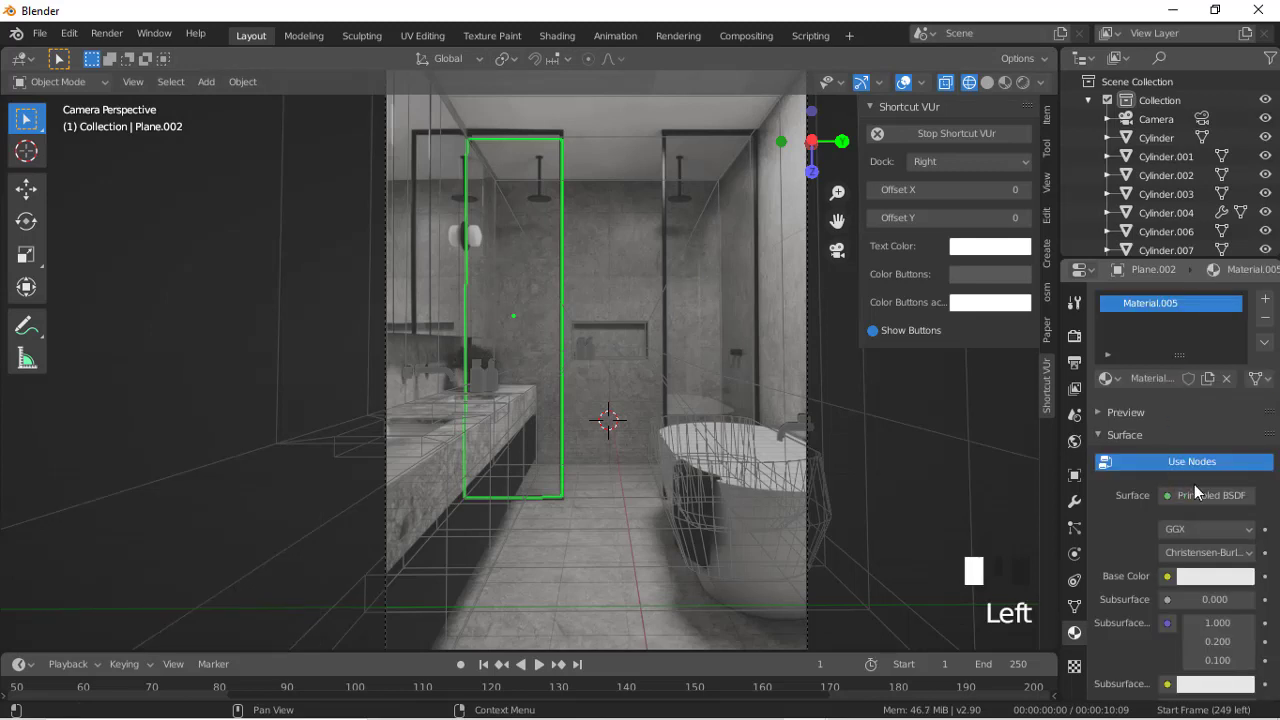
Step: Set the base color of the glass panel's material to black
{"action": "left_click", "coordinate": [1205, 577]}
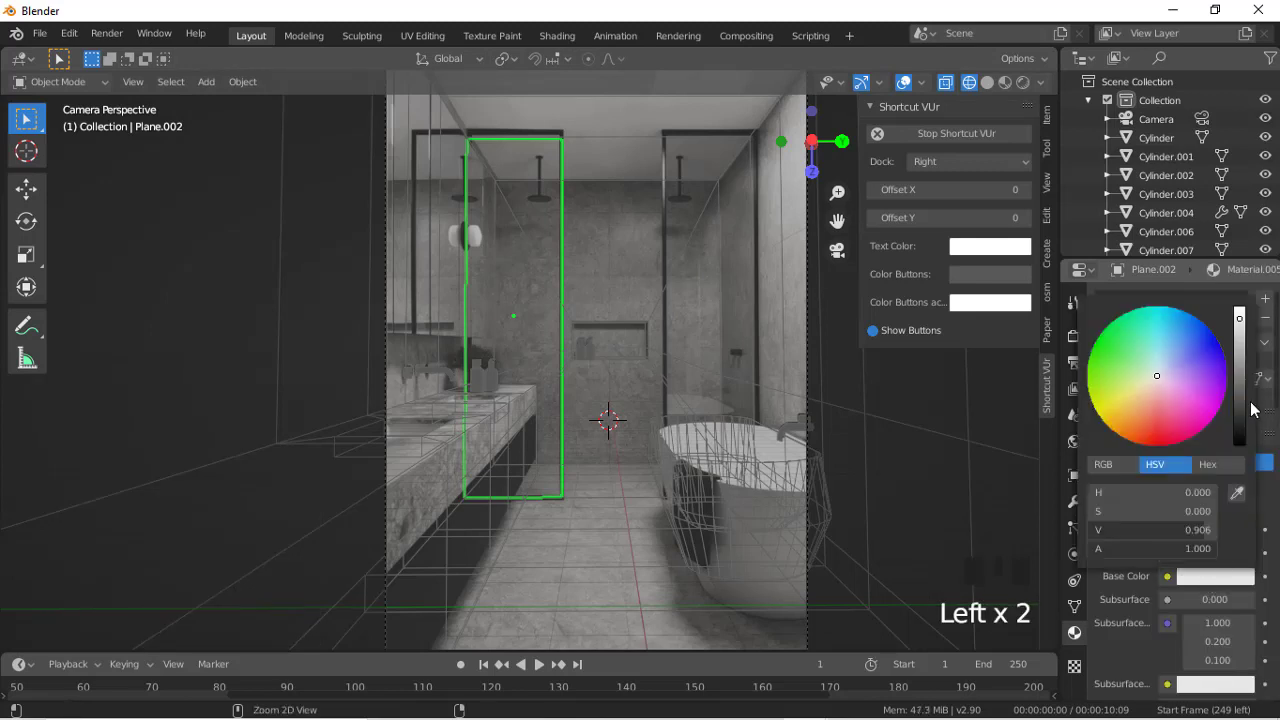
{"action": "left_click_drag", "start_coordinate": [1242, 395], "coordinate": [1240, 440]}
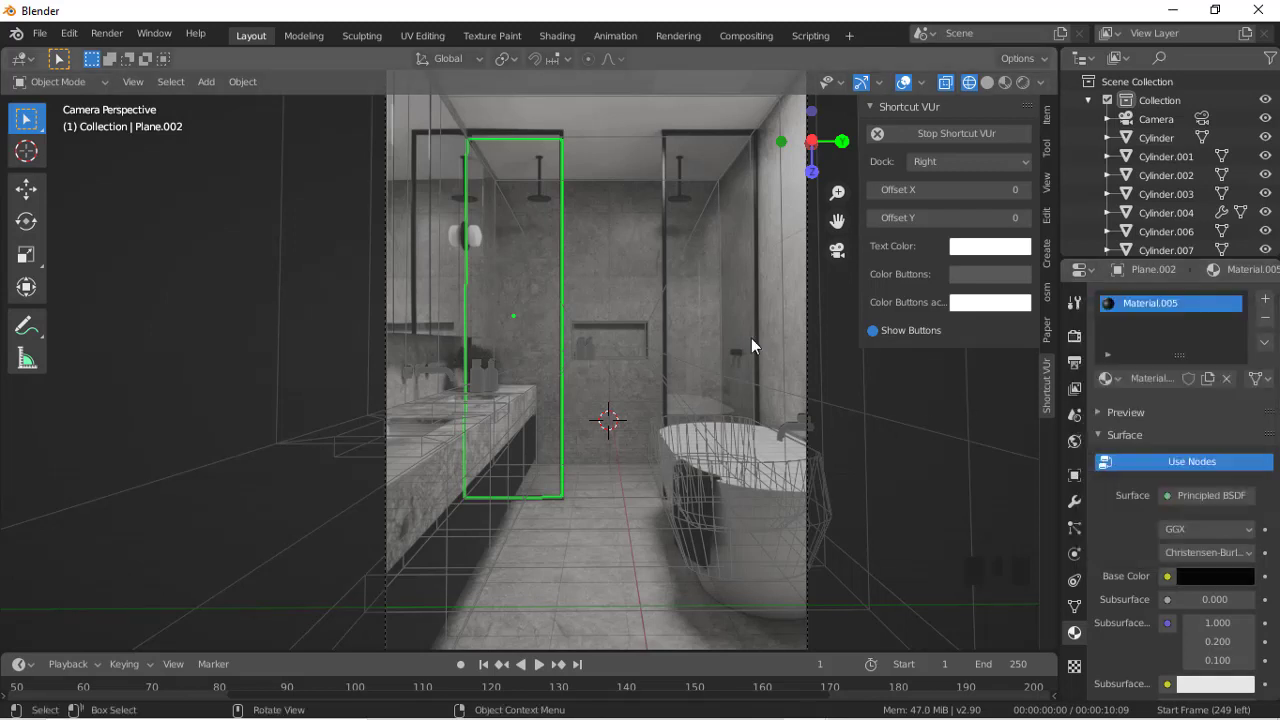
Step: Add a second material to the panel and set its surface shader to Glass BSDF
{"action": "left_click", "coordinate": [1256, 297]}
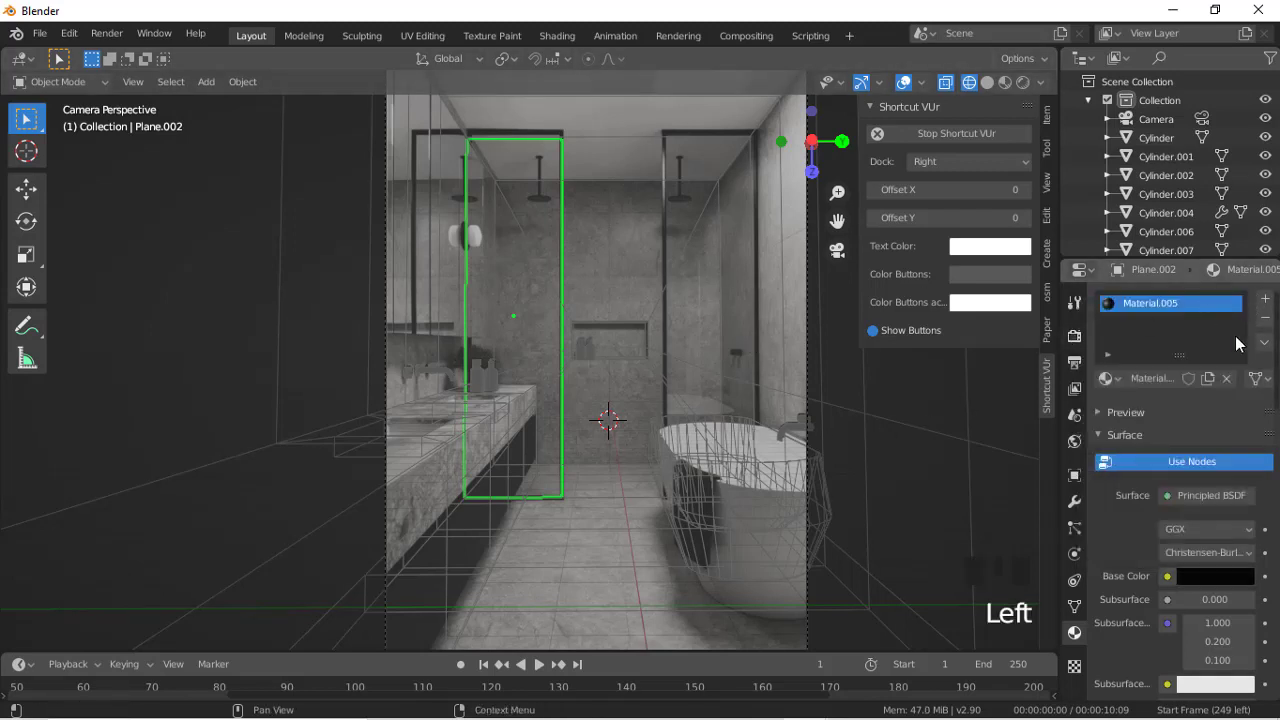
{"action": "left_click", "coordinate": [1265, 298]}
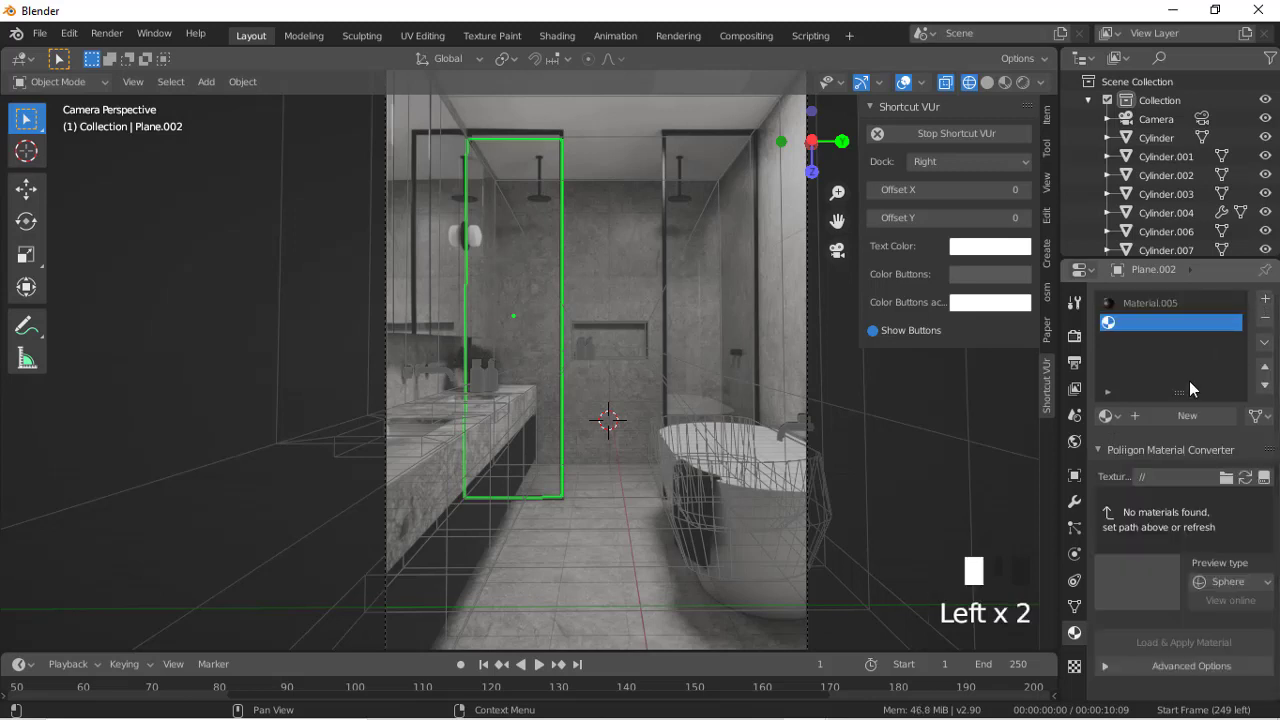
{"action": "left_click", "coordinate": [1155, 413]}
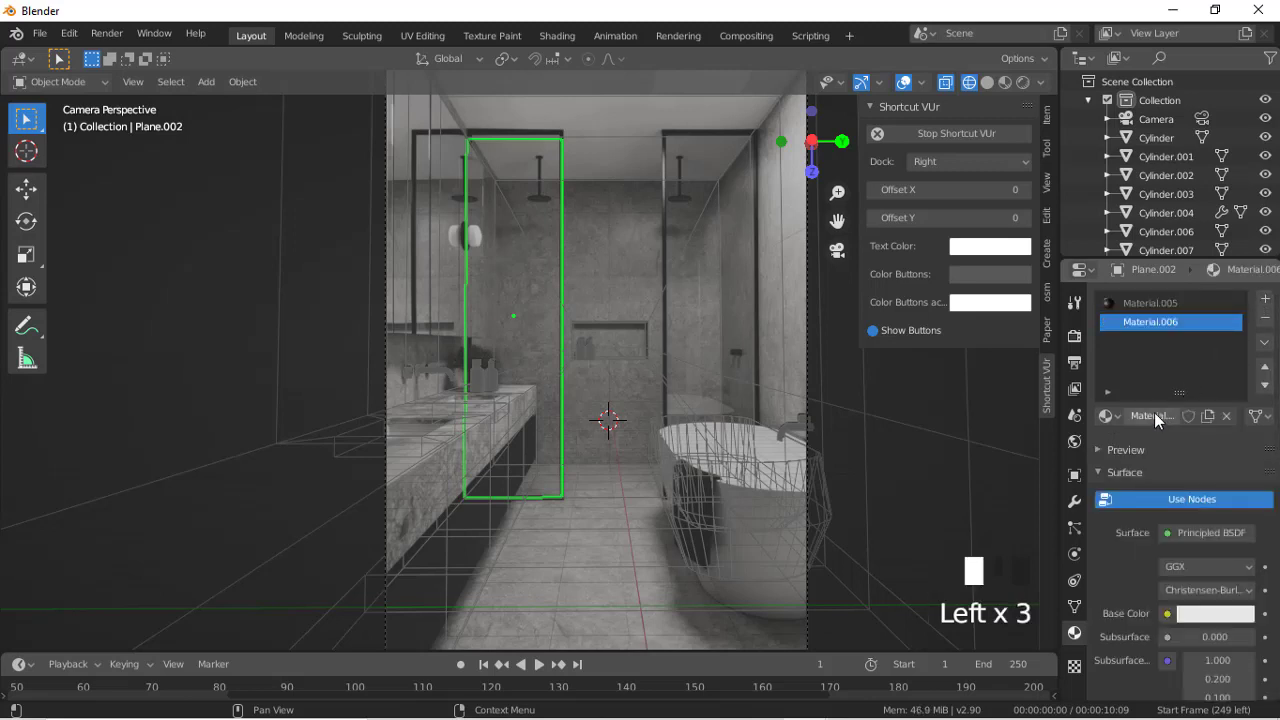
{"action": "left_click", "coordinate": [1201, 533]}
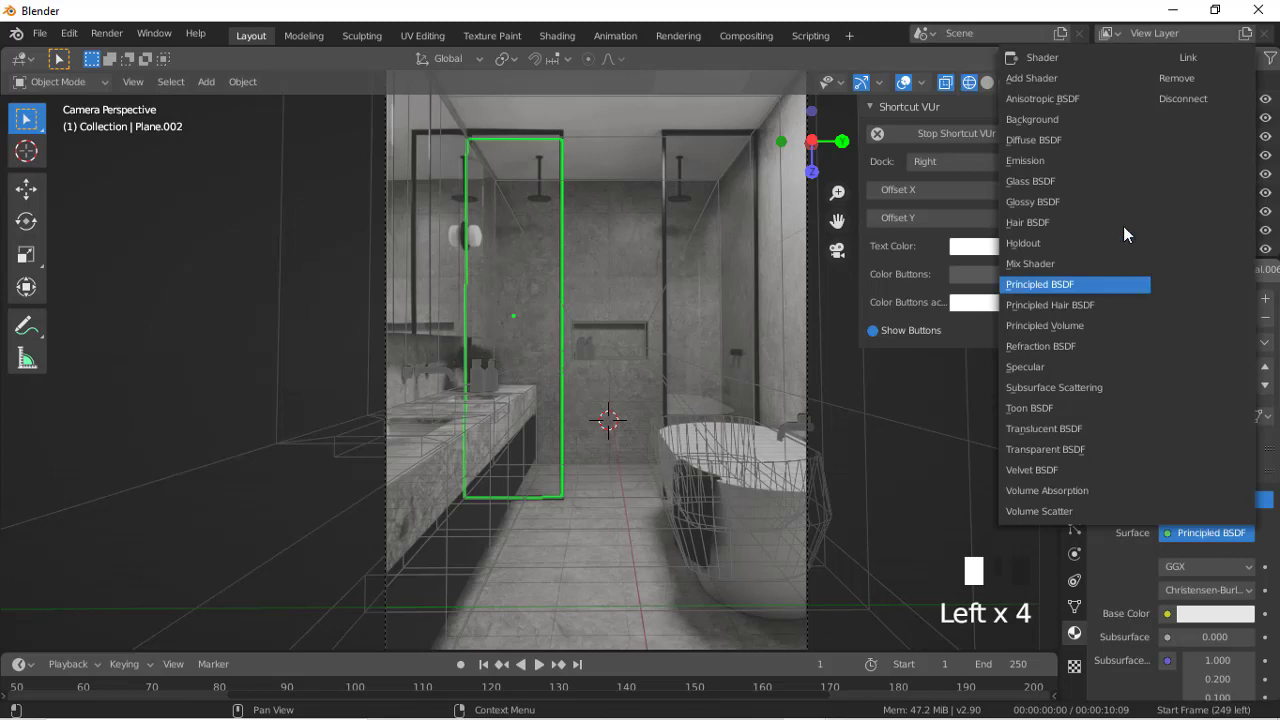
{"action": "left_click", "coordinate": [1101, 184]}
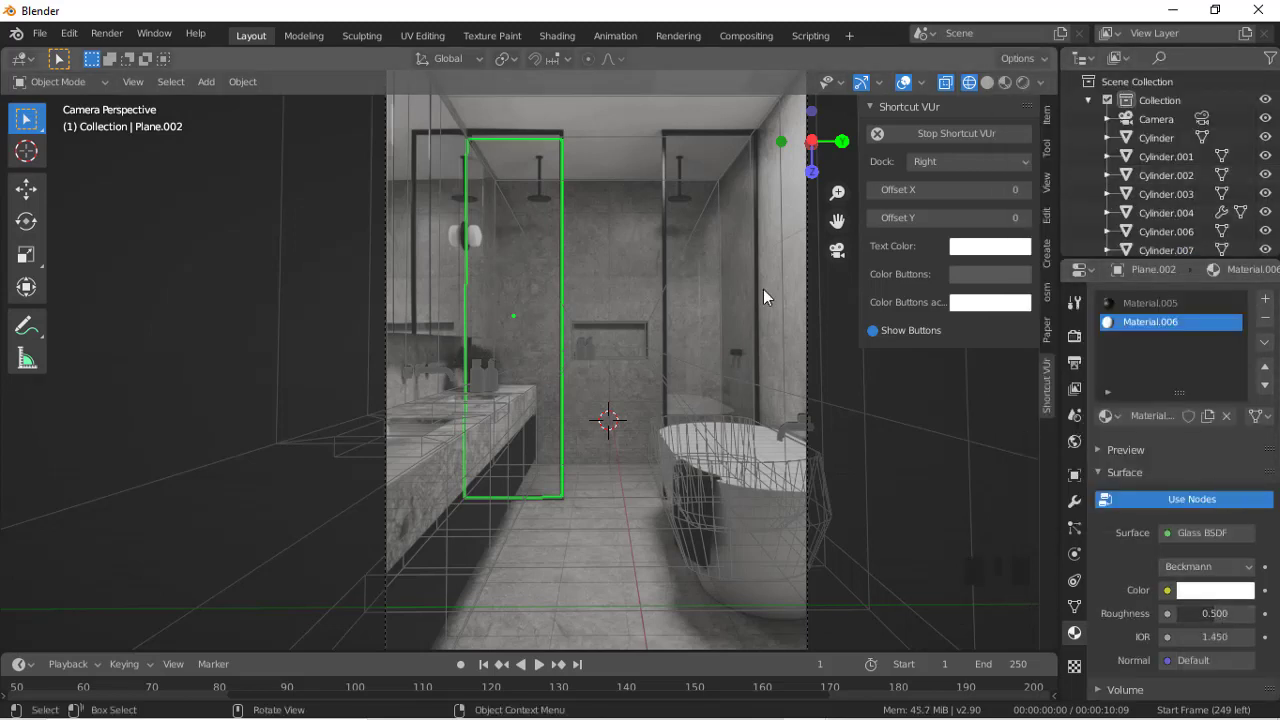
Step: In Edit Mode with face selection, select the panel's face and duplicate it 4.03 m along Y, over the bathtub
{"action": "key", "text": "Tab"}
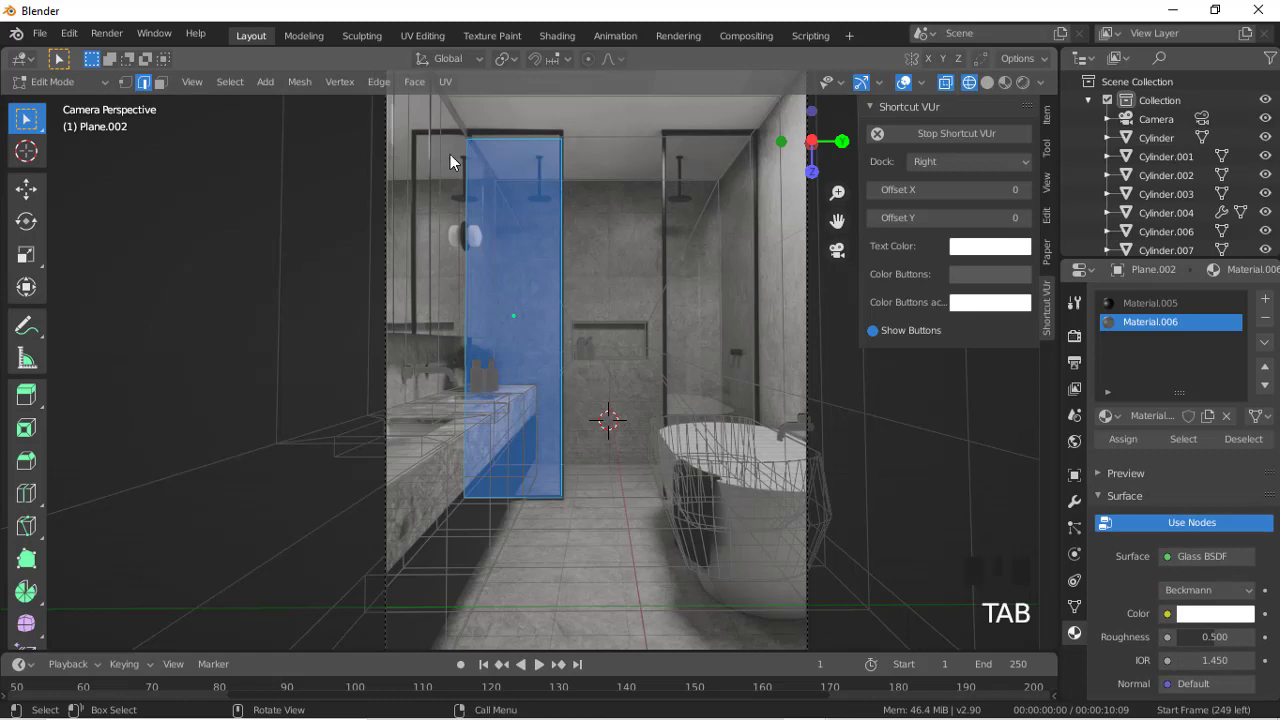
{"action": "left_click", "coordinate": [479, 171]}
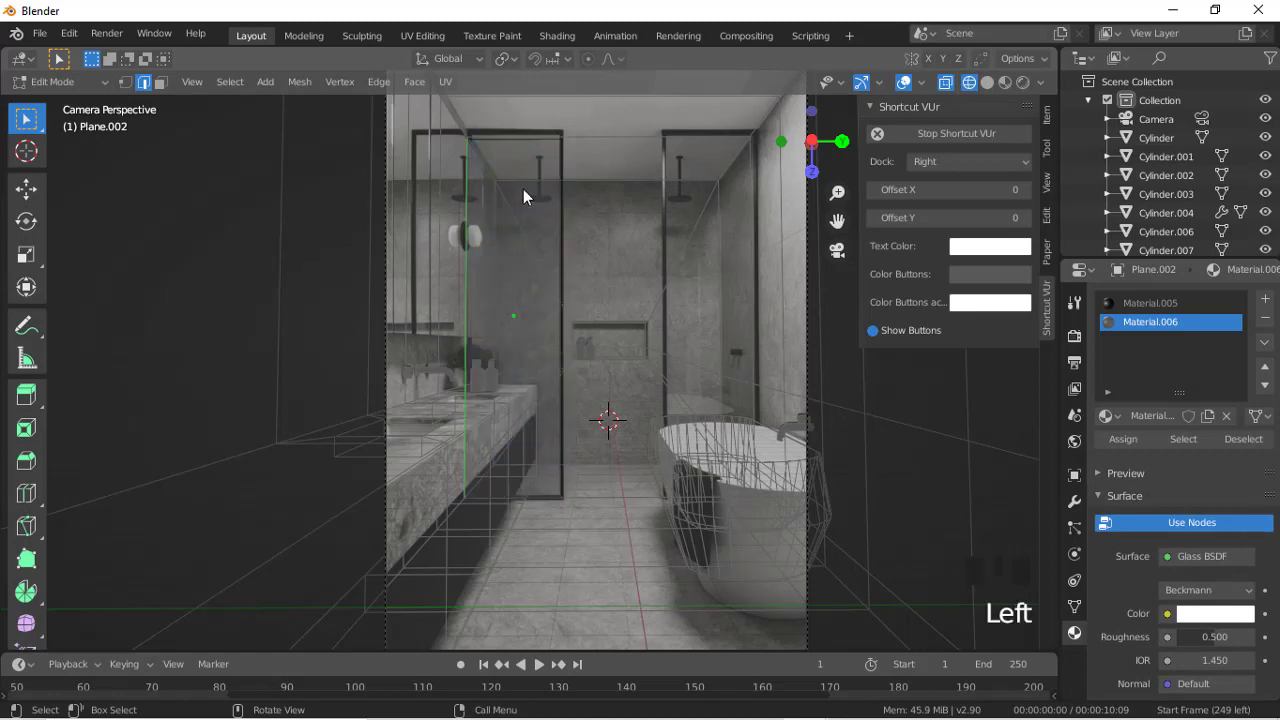
{"action": "left_click", "coordinate": [523, 189]}
{"action": "left_click", "coordinate": [161, 84]}
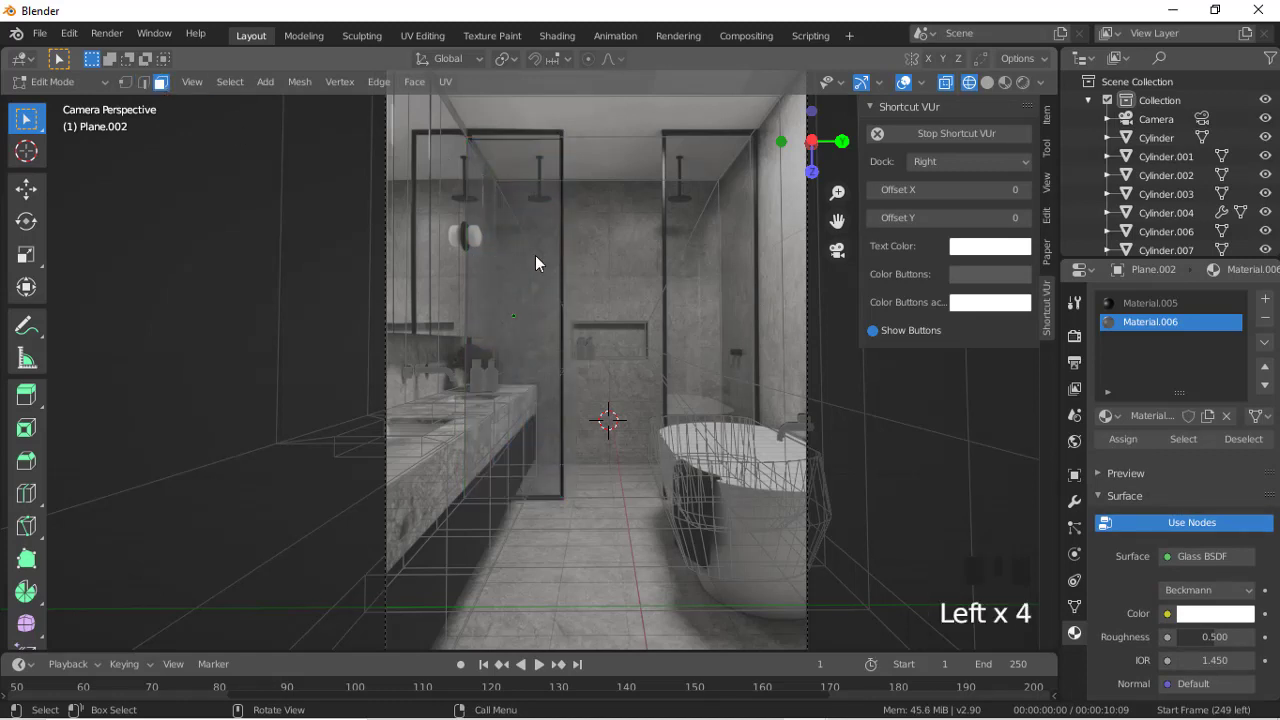
{"action": "left_click", "coordinate": [516, 250]}
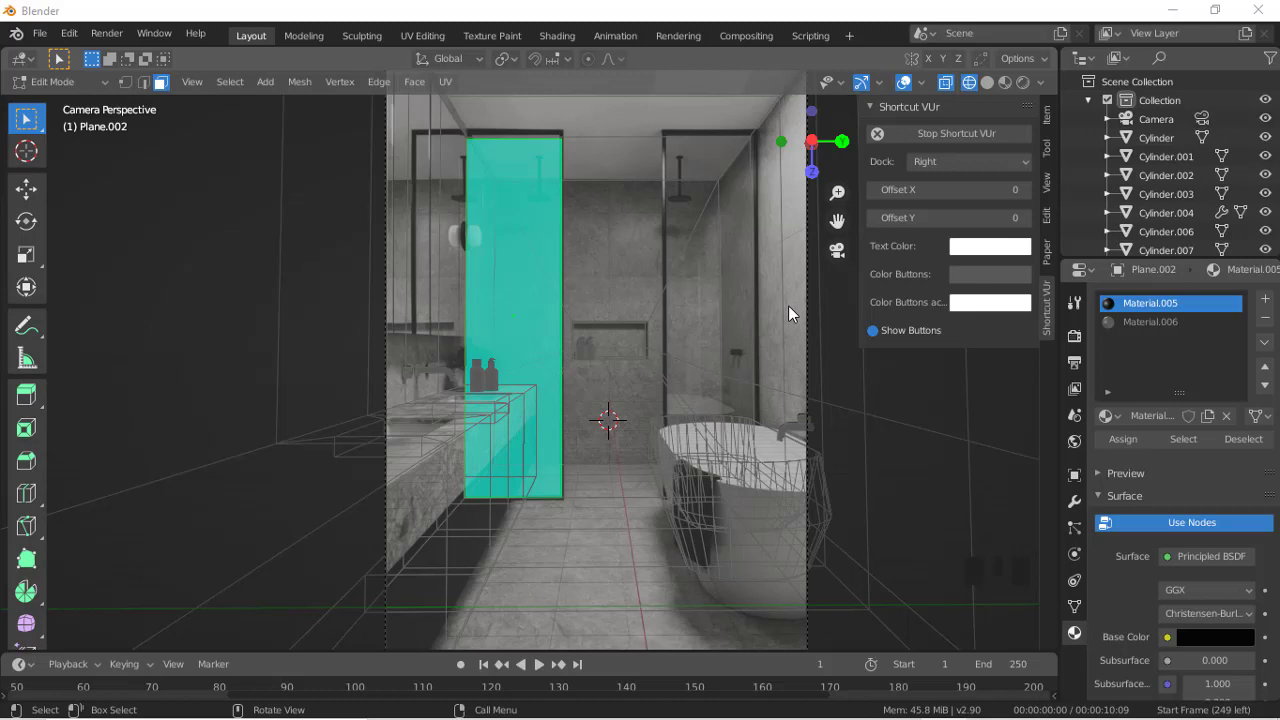
{"action": "left_click", "coordinate": [522, 376]}
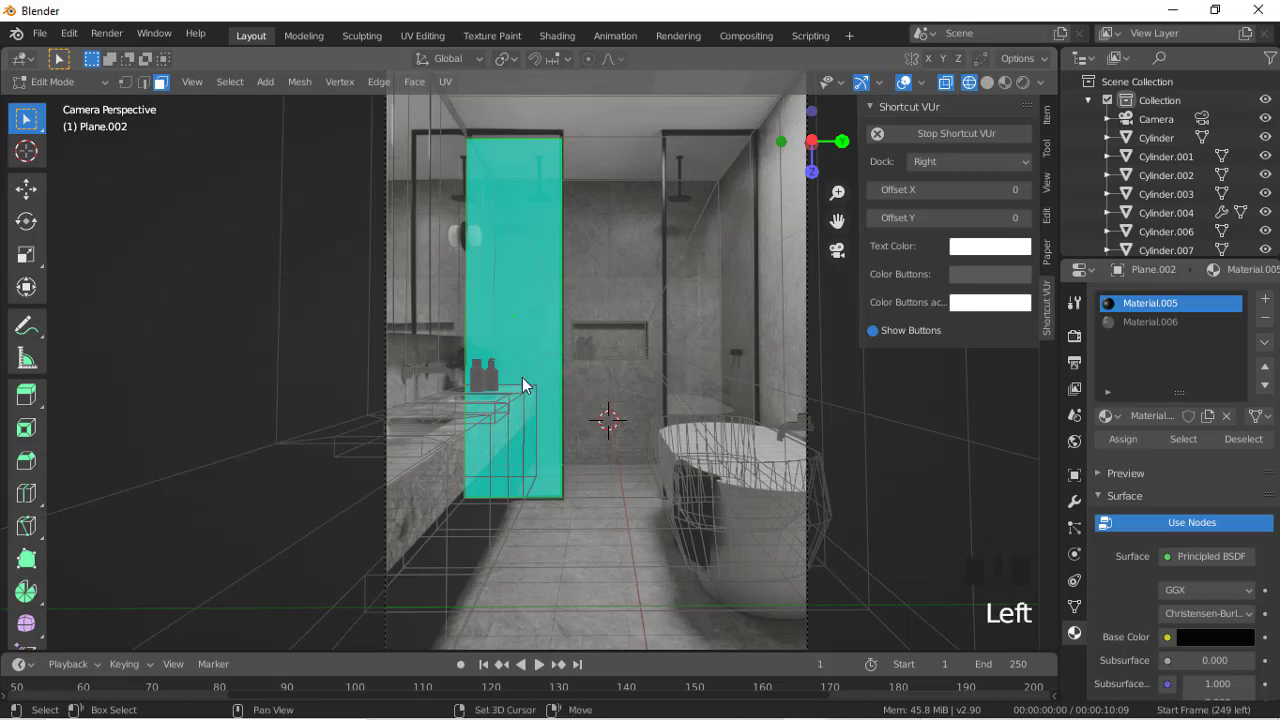
{"action": "key", "text": "shift+d"}
{"action": "key", "text": "y"}
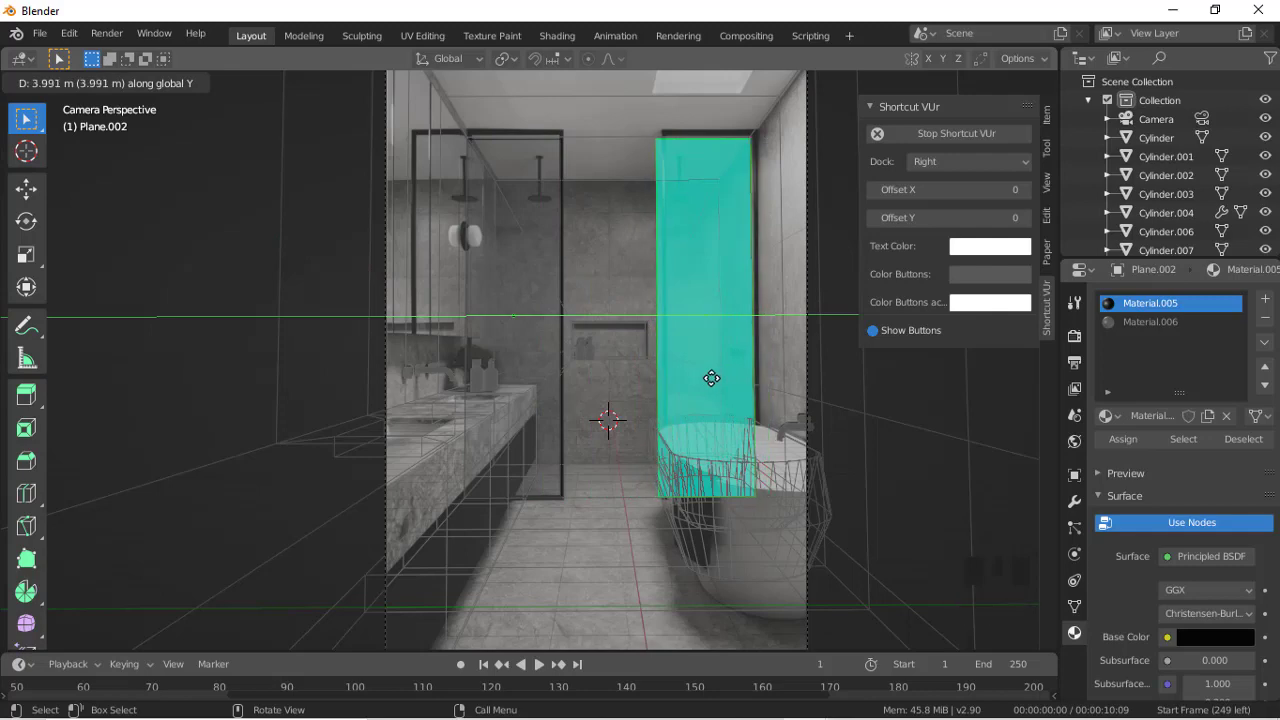
{"action": "left_click", "coordinate": [715, 378]}
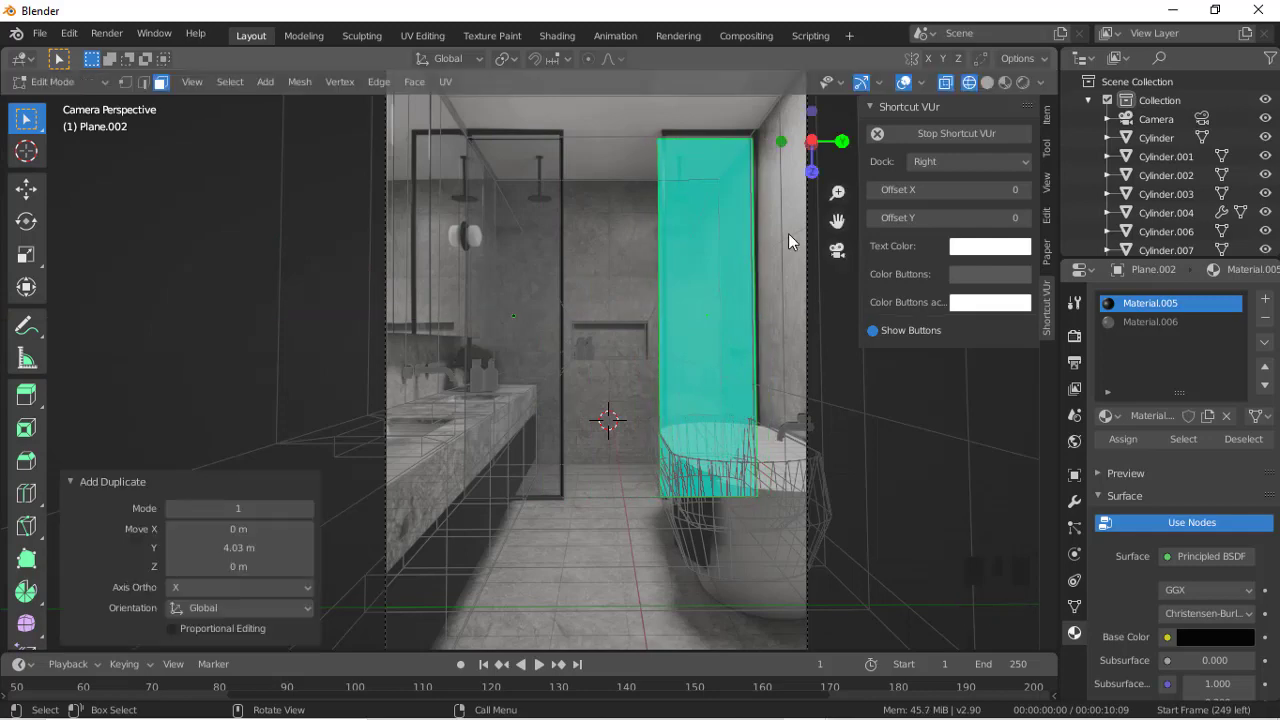
Step: In solid display with X-ray off, move the duplicated panel face about -0.099 m along Y
{"action": "left_click", "coordinate": [985, 84]}
{"action": "left_click", "coordinate": [949, 89]}
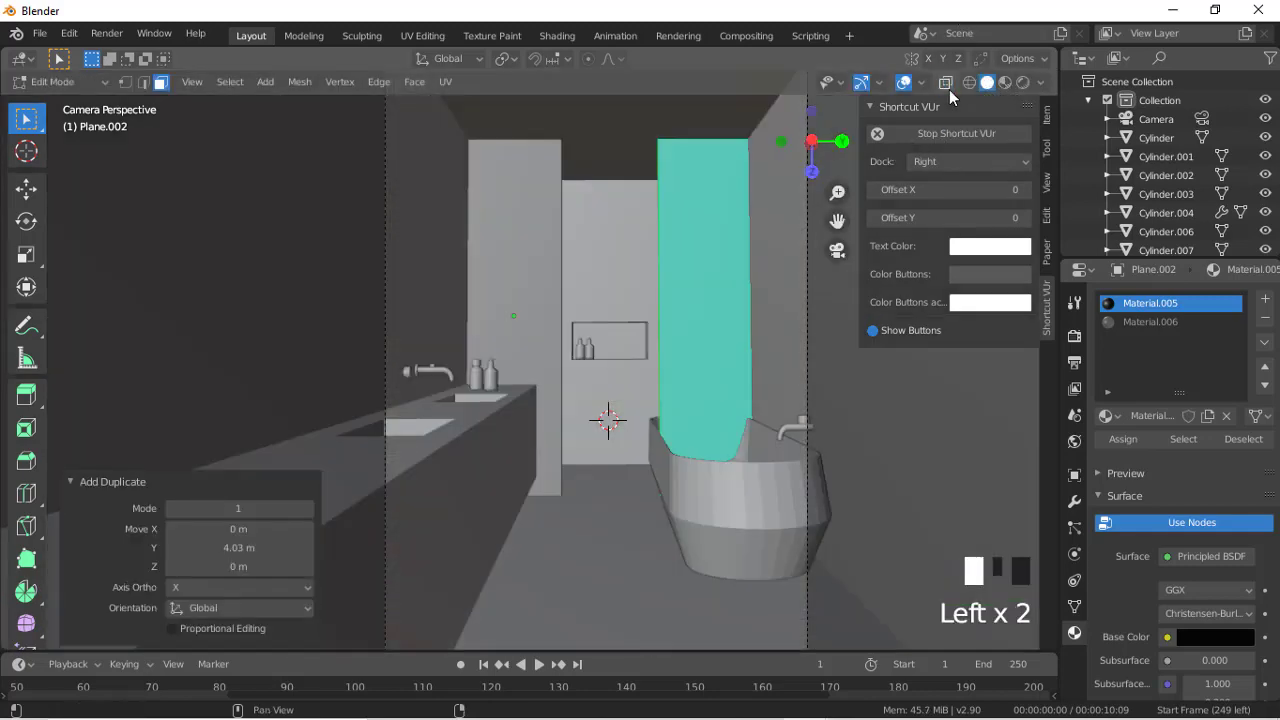
{"action": "key", "text": "g"}
{"action": "key", "text": "y"}
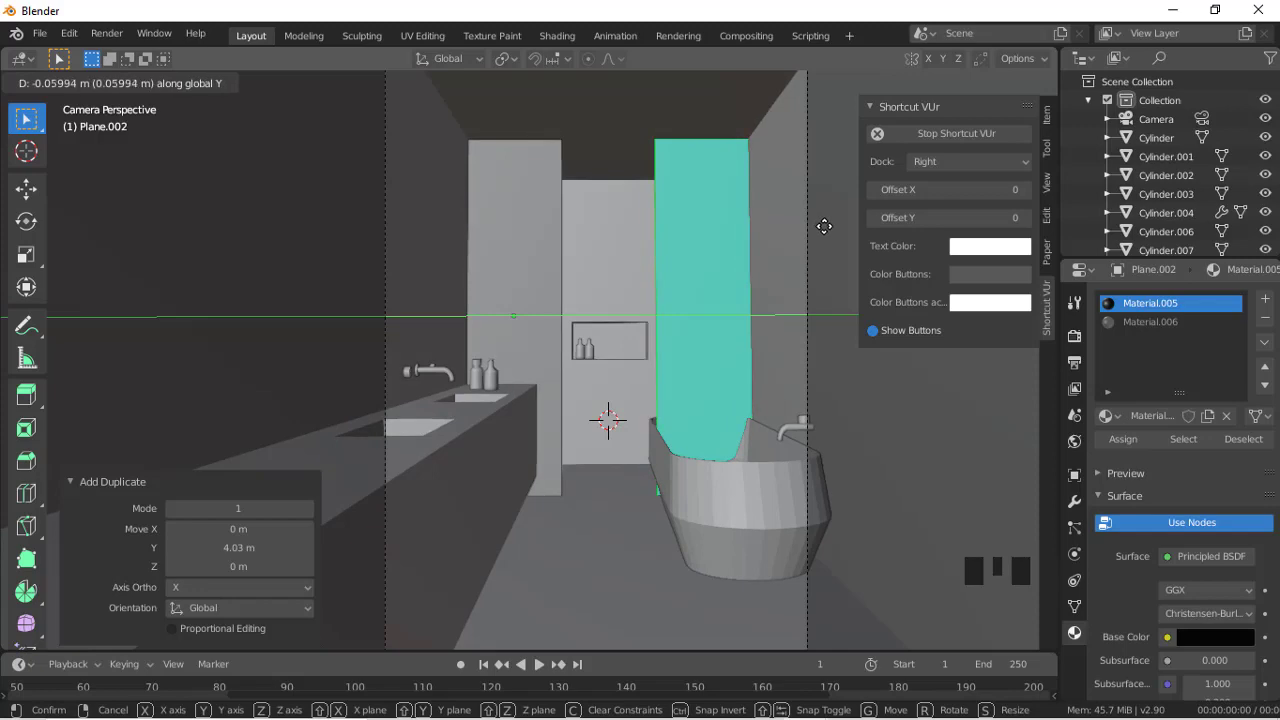
{"action": "left_click", "coordinate": [822, 226]}
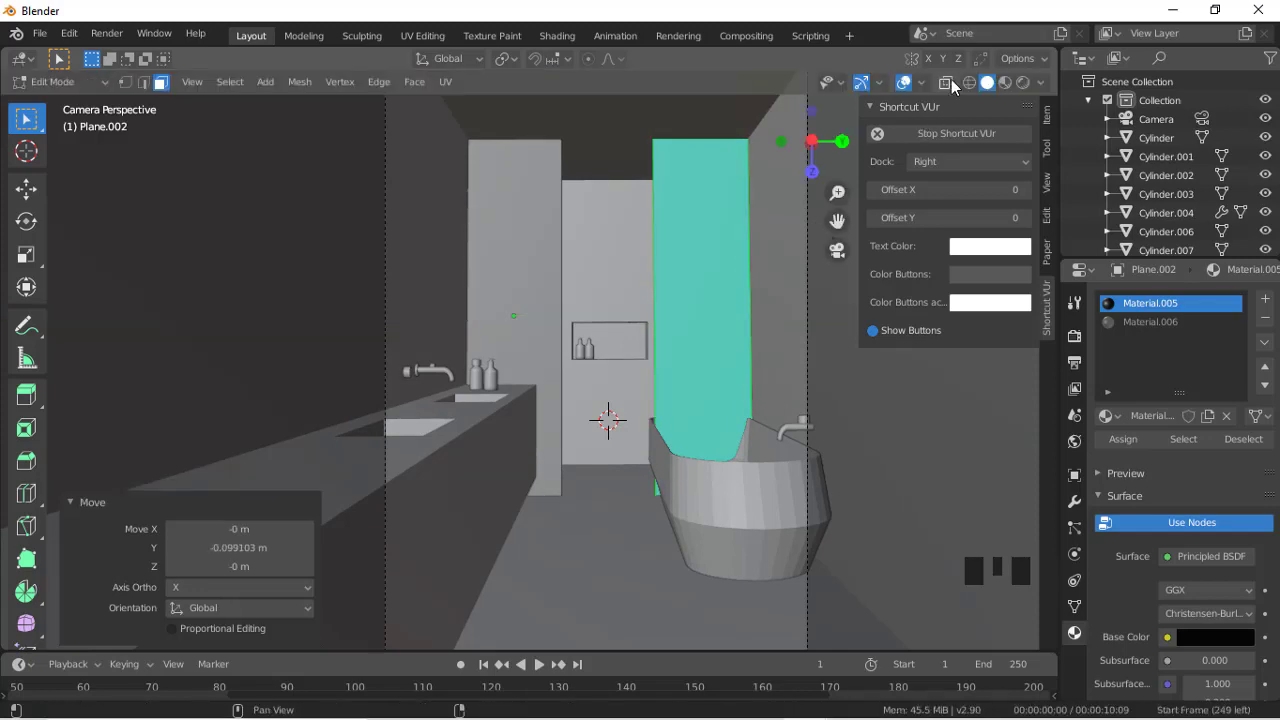
Step: Compare both glass panels with the reference image's shower glass and frames in wireframe display
{"action": "left_click", "coordinate": [967, 84]}
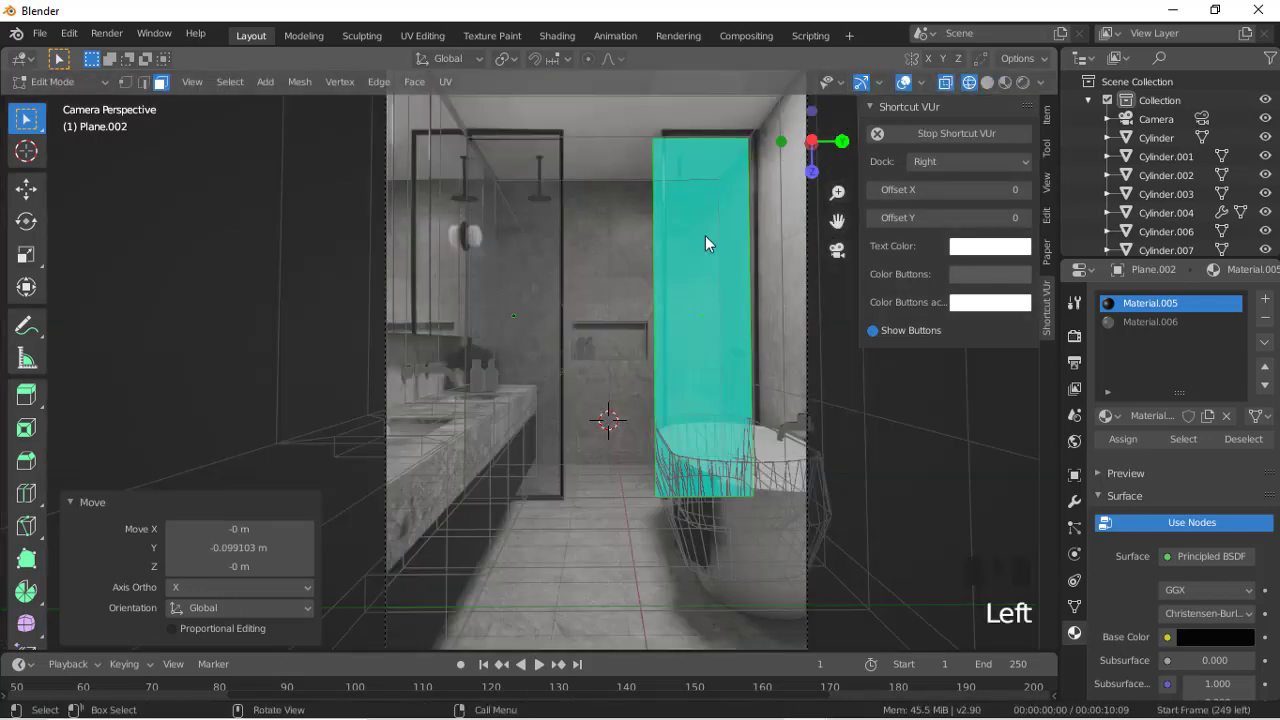
{"action": "scroll", "coordinate": [705, 240], "scroll_direction": "down", "scroll_amount": 3}
{"action": "scroll", "coordinate": [705, 243], "scroll_direction": "up", "scroll_amount": 6}
{"action": "scroll", "coordinate": [705, 243], "scroll_direction": "down", "scroll_amount": 2}
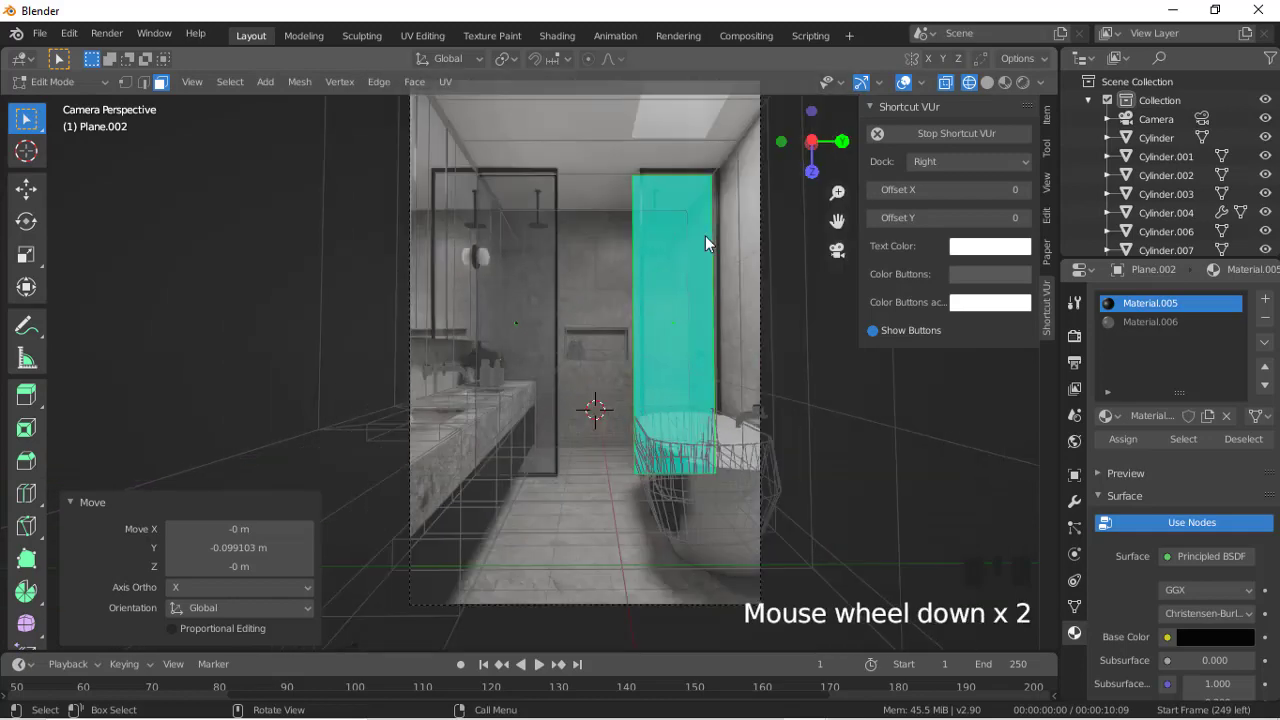
{"action": "scroll", "coordinate": [705, 243], "scroll_direction": "up", "scroll_amount": 2}
{"action": "scroll", "coordinate": [705, 240], "scroll_direction": "up", "scroll_amount": 9}
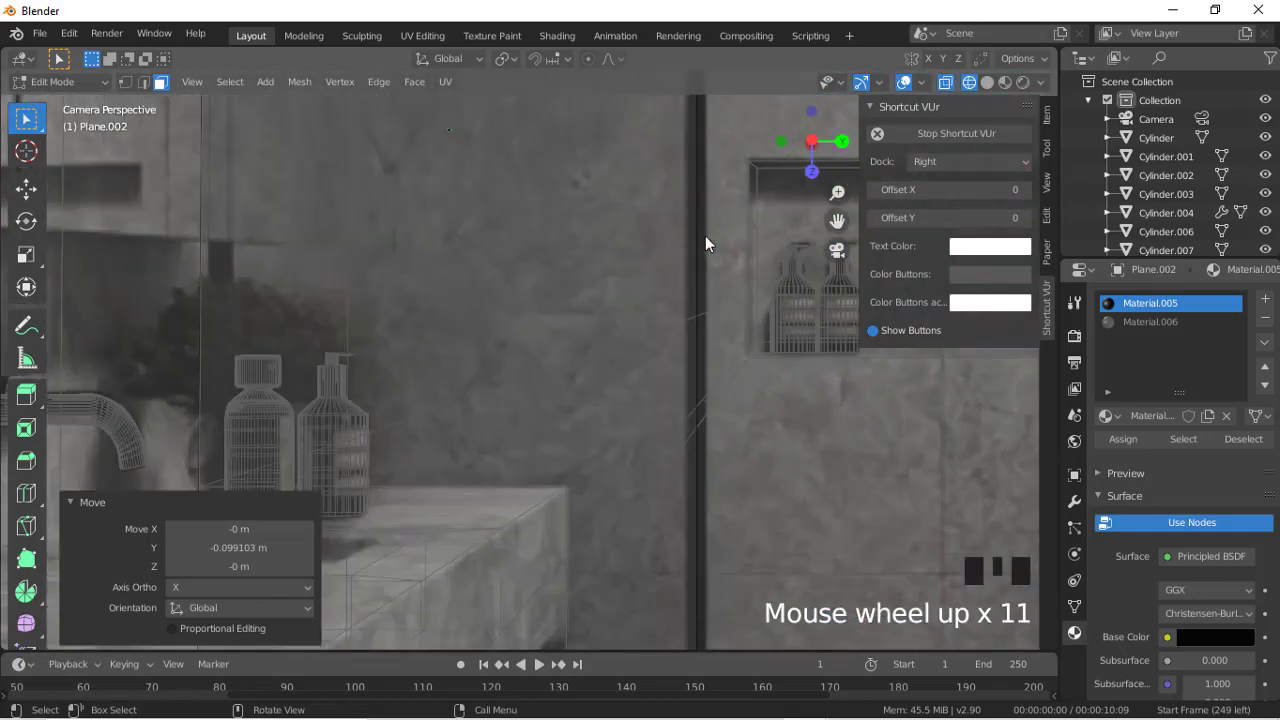
{"action": "scroll", "coordinate": [705, 240], "scroll_direction": "down", "scroll_amount": 4}
{"action": "scroll", "coordinate": [705, 243], "scroll_direction": "up", "scroll_amount": 1}
{"action": "scroll", "coordinate": [705, 243], "scroll_direction": "down", "scroll_amount": 2}
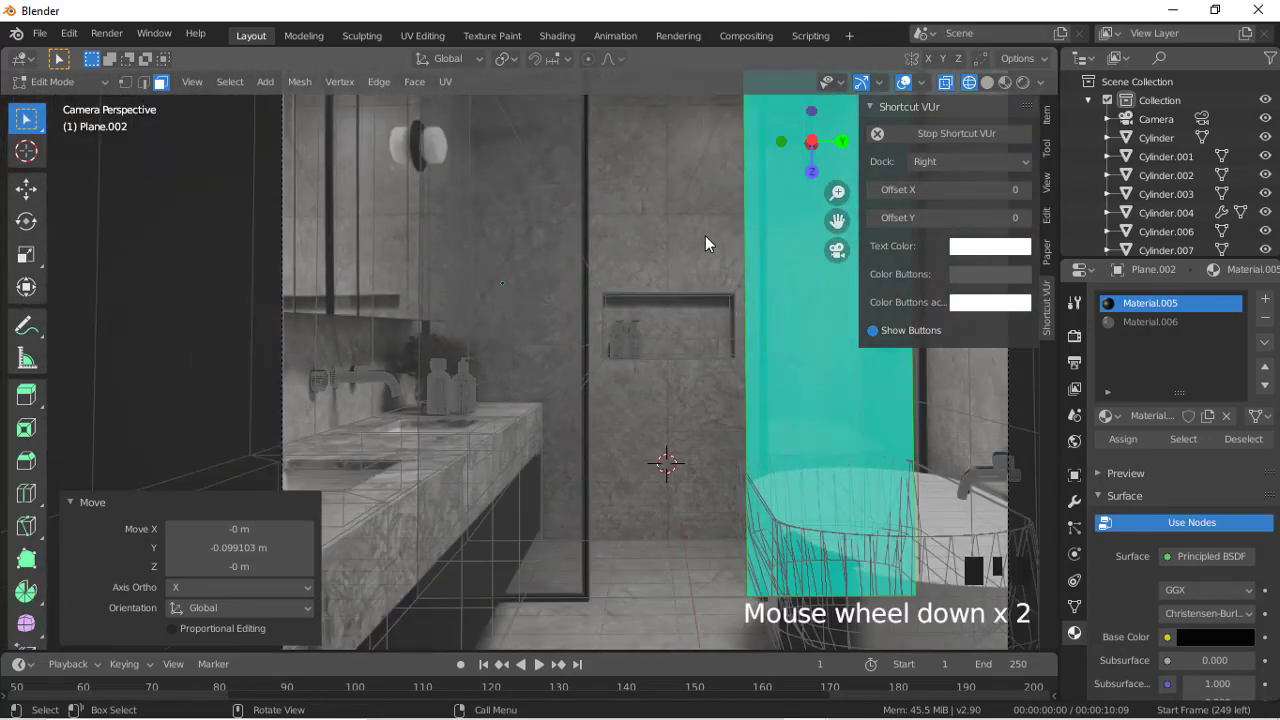
{"action": "scroll", "coordinate": [705, 240], "scroll_direction": "down", "scroll_amount": 2}
{"action": "scroll", "coordinate": [705, 240], "scroll_direction": "up", "scroll_amount": 8}
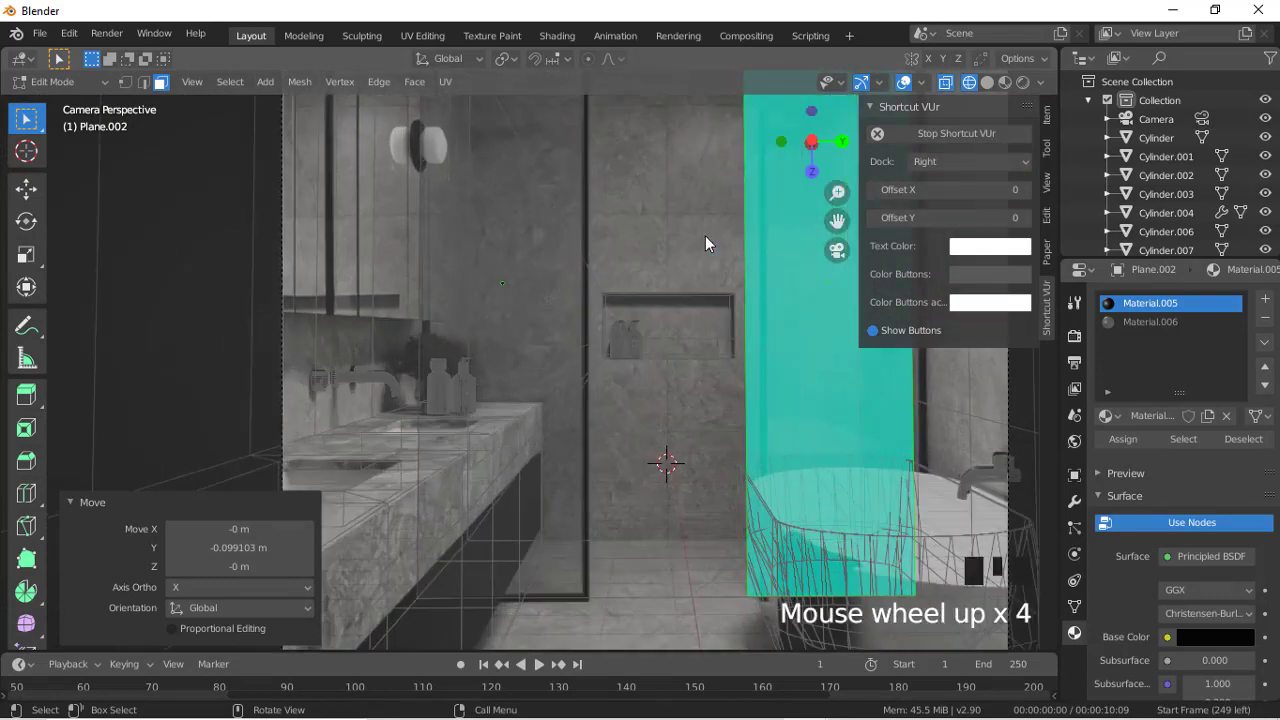
{"action": "left_click_drag", "start_coordinate": [836, 220], "coordinate": [588, 538]}
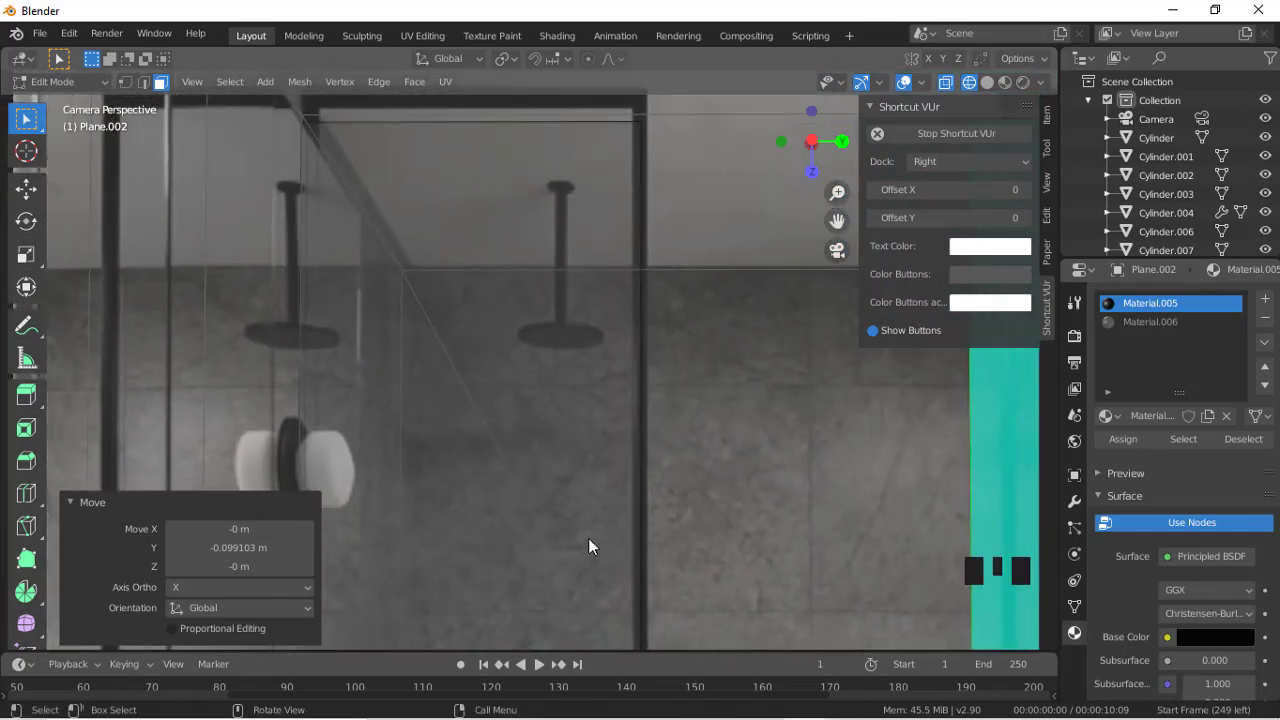
{"action": "scroll", "coordinate": [588, 538], "scroll_direction": "down", "scroll_amount": 8}
Step: Deselect the duplicated panel face and return to Object Mode
{"action": "left_click", "coordinate": [641, 385]}
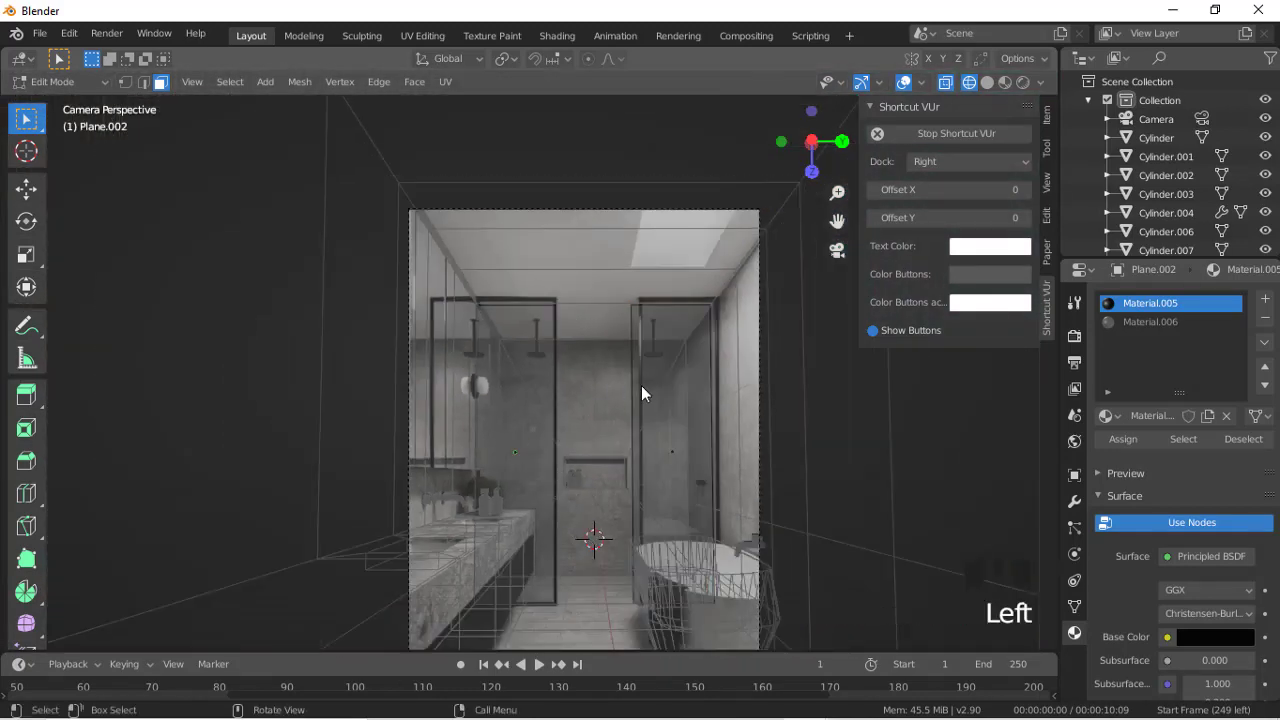
{"action": "left_click", "coordinate": [641, 385]}
{"action": "left_click", "coordinate": [641, 385]}
{"action": "left_click", "coordinate": [641, 385]}
{"action": "key", "text": "Tab"}
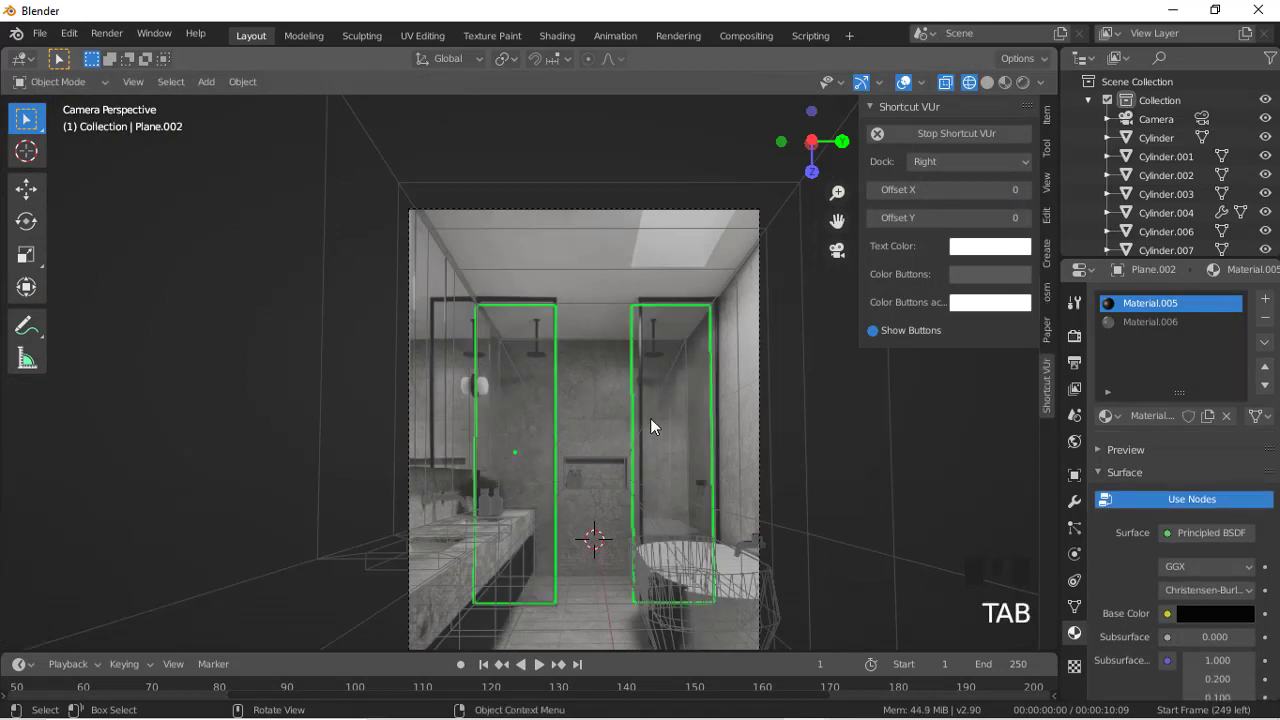
Step: Place the 3D cursor on the reference image's shower head behind the left glass panel and add a cylinder there
{"action": "left_click", "coordinate": [83, 176]}
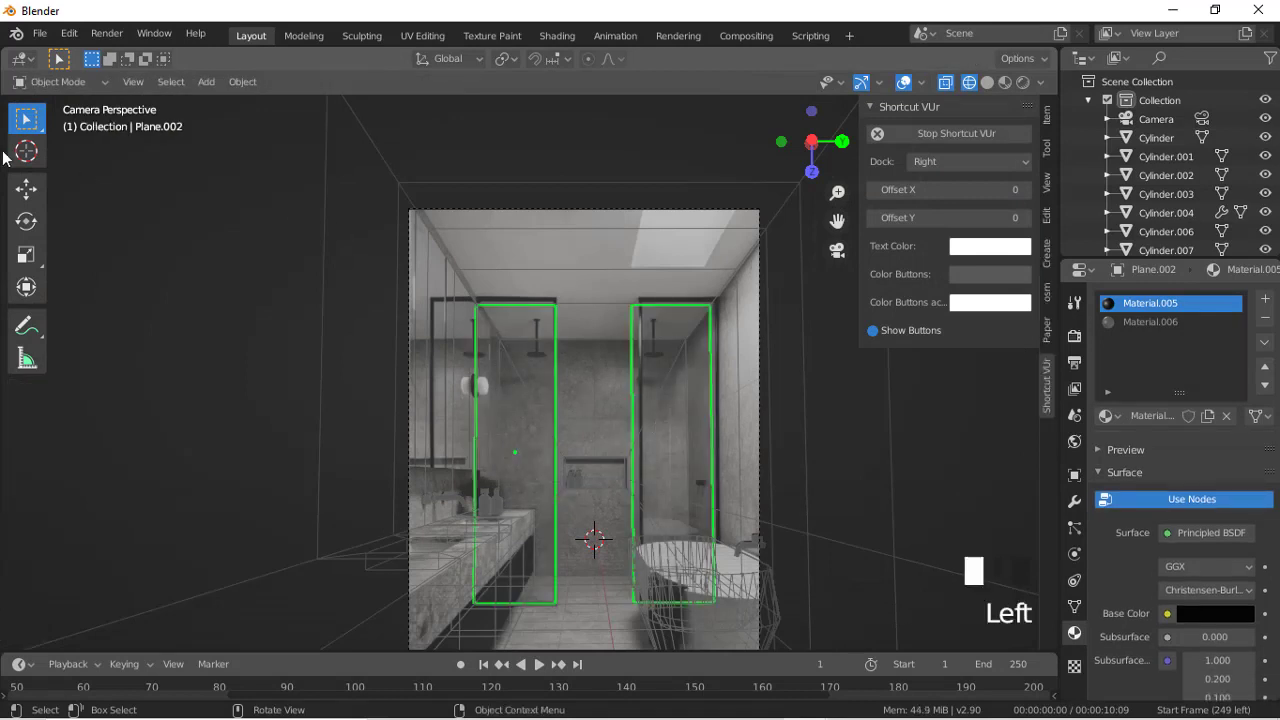
{"action": "left_click", "coordinate": [30, 152]}
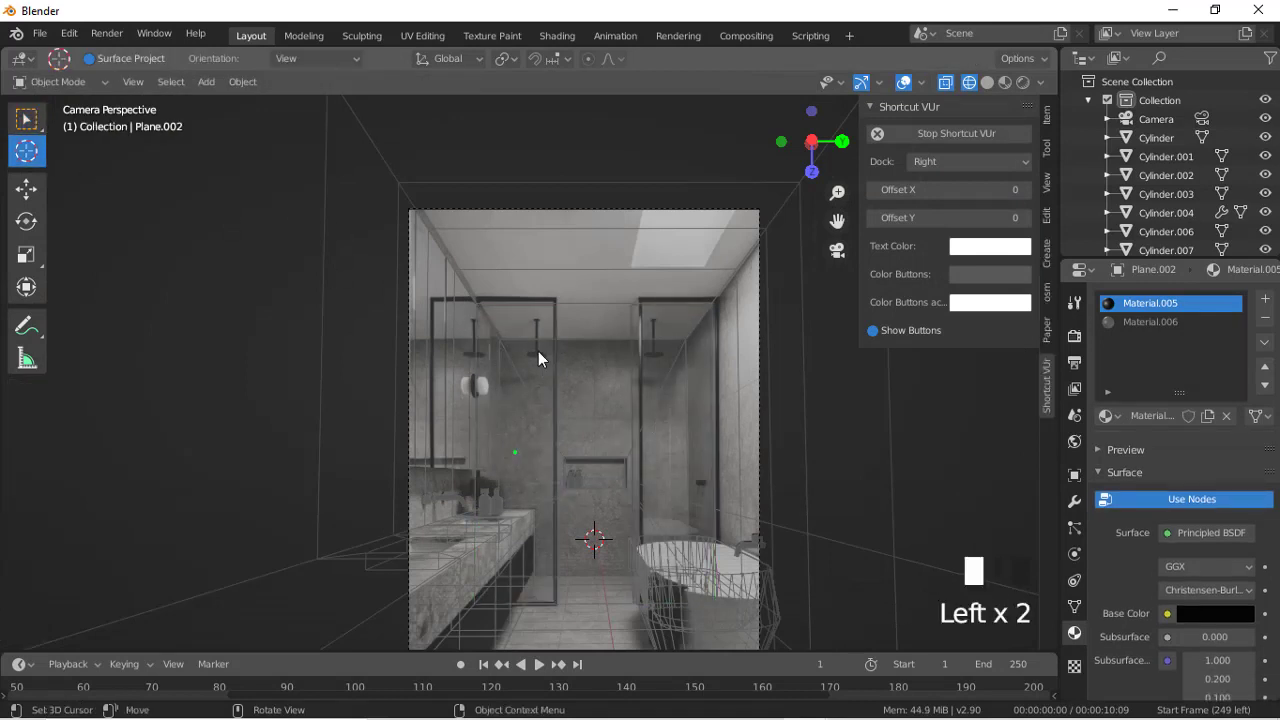
{"action": "key", "text": "shift+a"}
{"action": "mouse_move", "coordinate": [690, 310]}
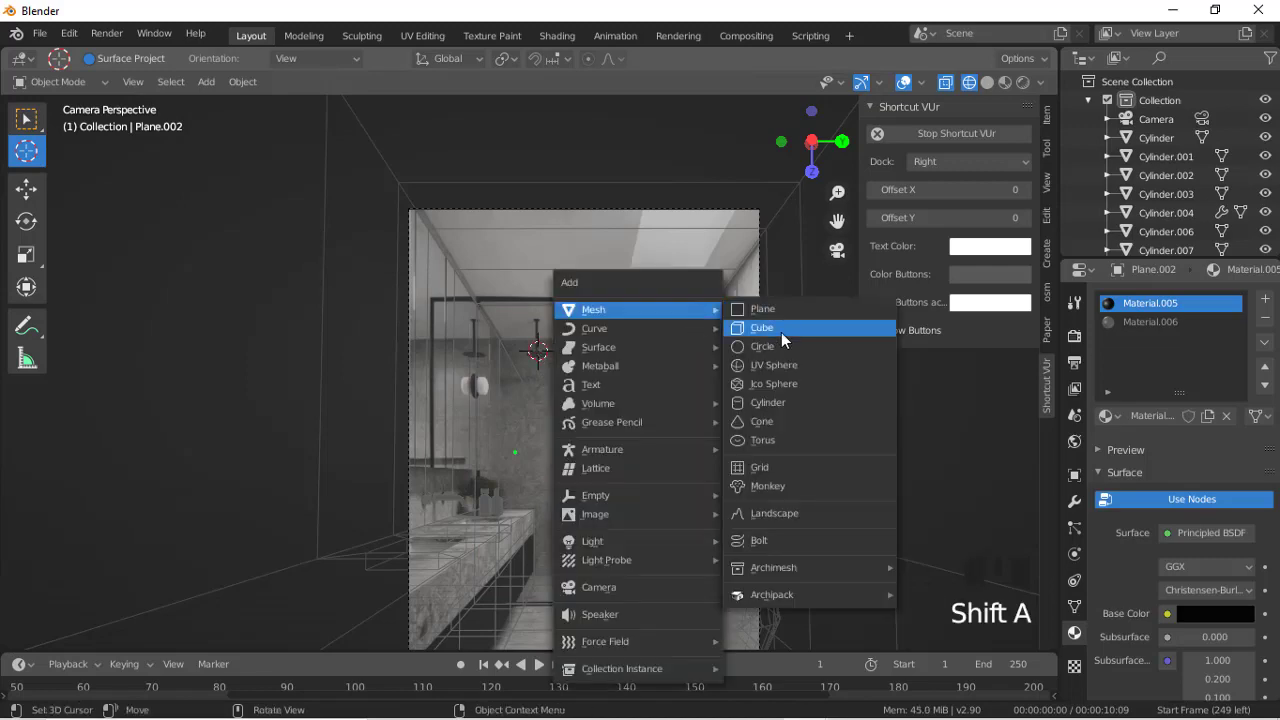
{"action": "left_click", "coordinate": [794, 404]}
Step: Scale the cylinder to 0.095 overall, by 5.152 along Z, and by 0.448 in X and Y to form the shower pipe
{"action": "scroll", "coordinate": [670, 415], "scroll_direction": "up", "scroll_amount": 7}
{"action": "key", "text": "s"}
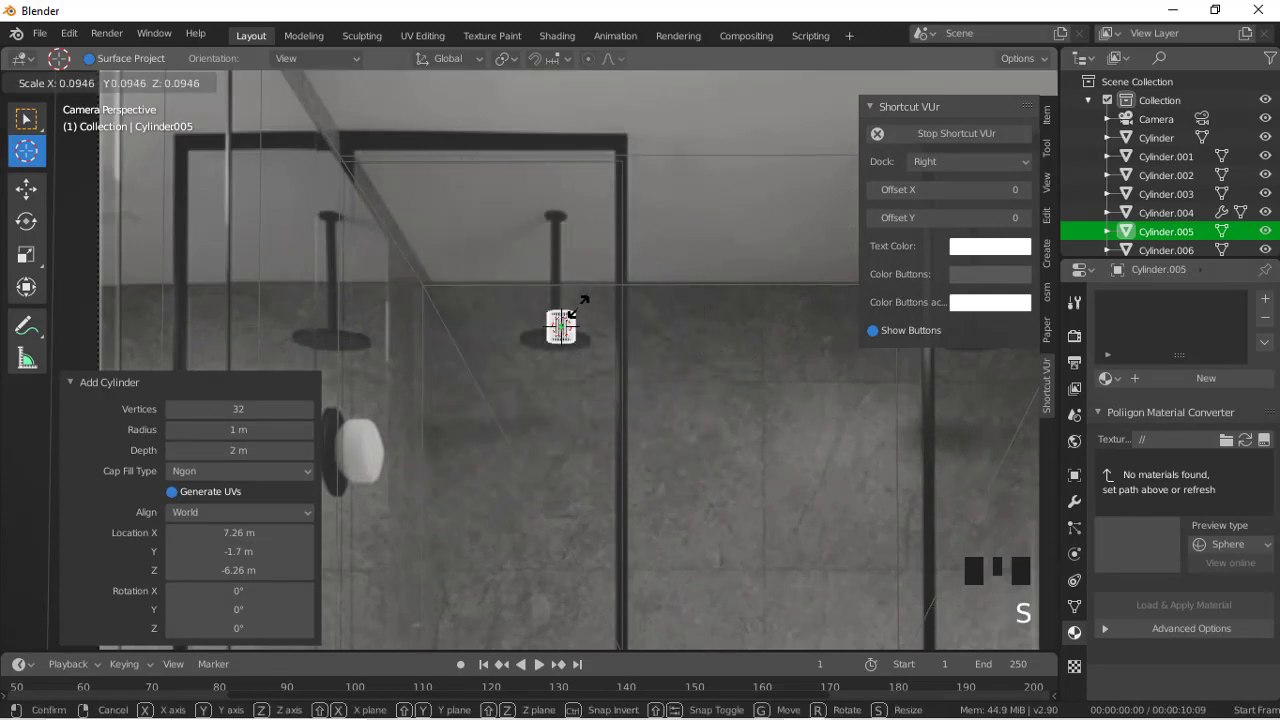
{"action": "left_click", "coordinate": [580, 313]}
{"action": "key", "text": "z"}
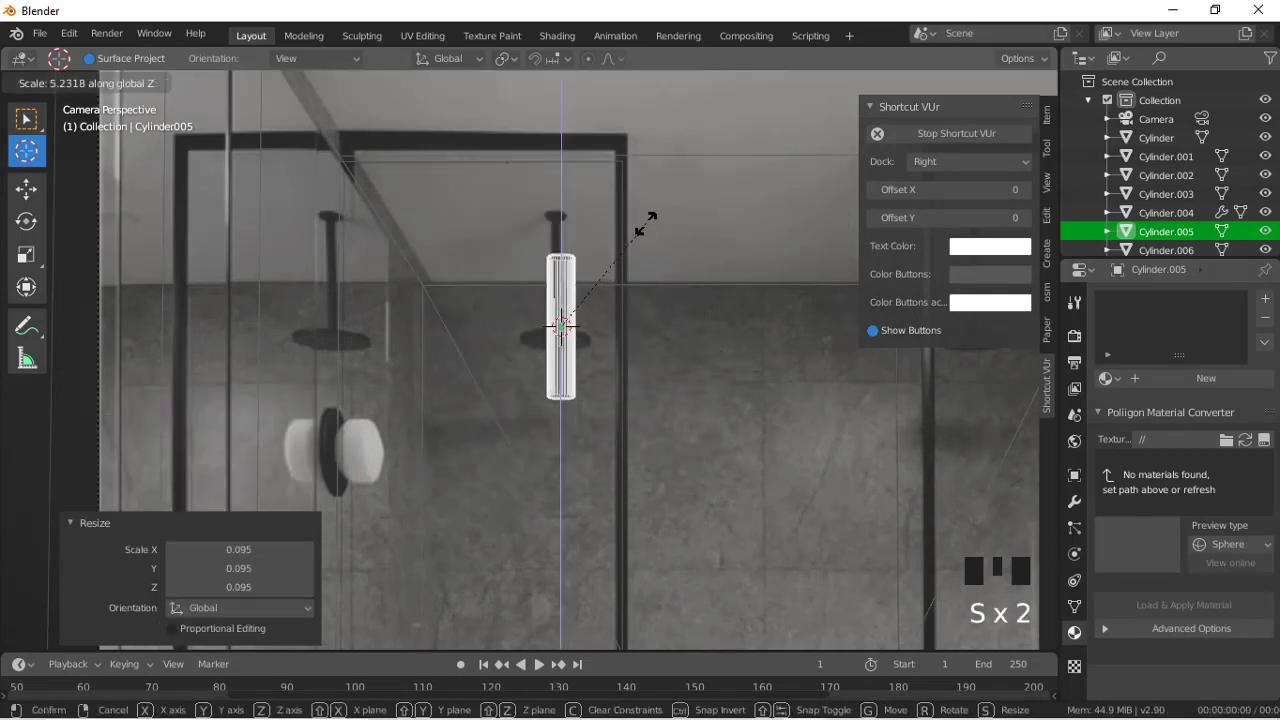
{"action": "left_click", "coordinate": [647, 224]}
{"action": "key", "text": "s"}
{"action": "key", "text": "shift+z"}
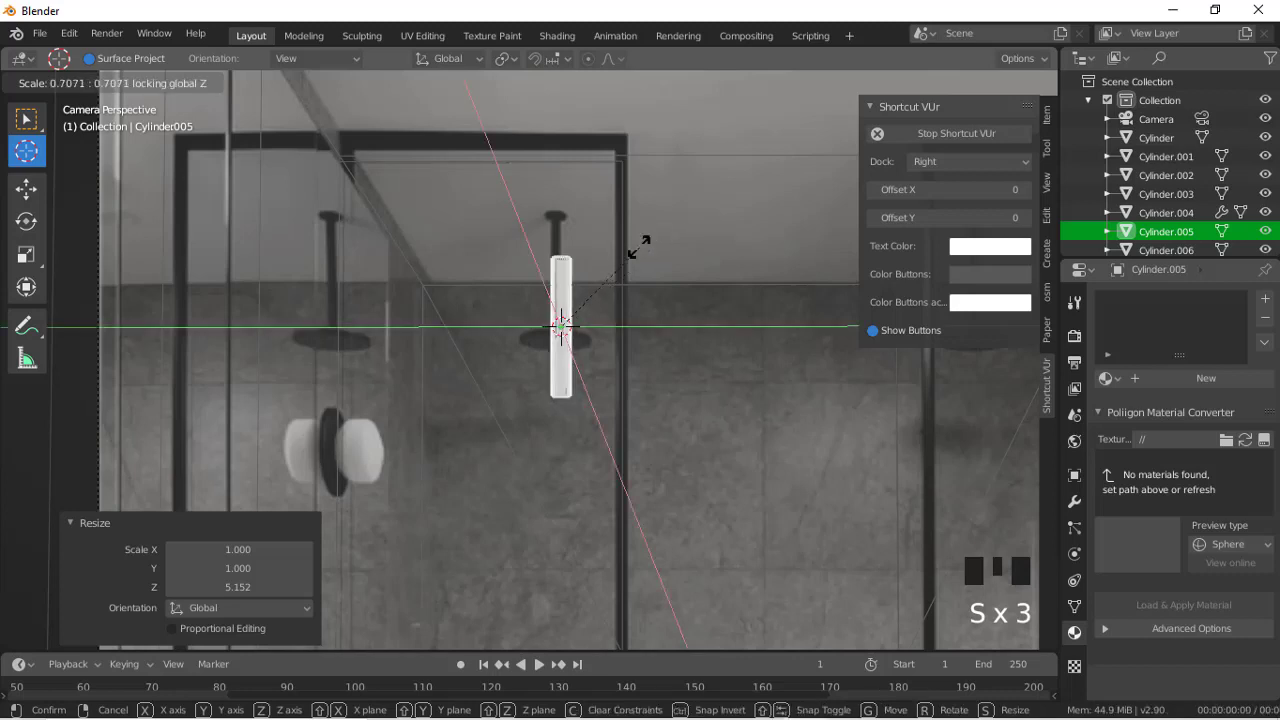
{"action": "left_click", "coordinate": [600, 262]}
Step: Move the shower pipe cylinder about -0.339 m along Z to line up with the reference pipe
{"action": "key", "text": "g"}
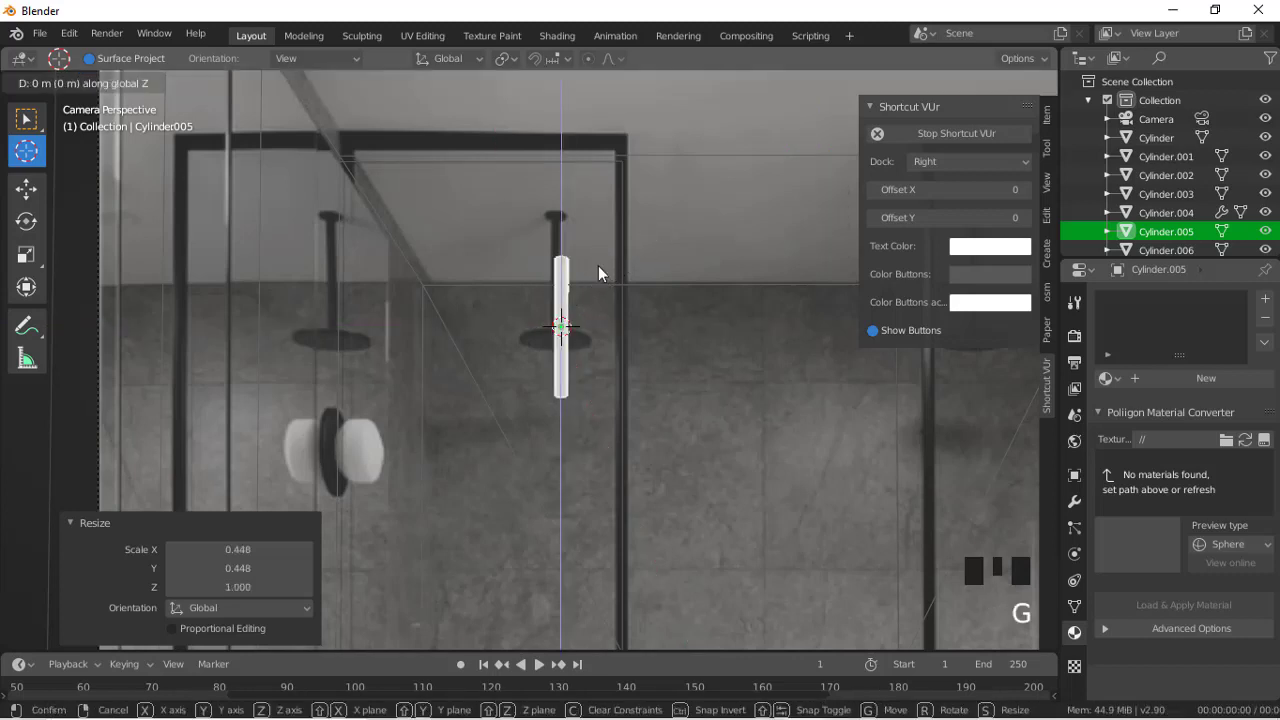
{"action": "key", "text": "z"}
{"action": "left_click", "coordinate": [579, 218]}
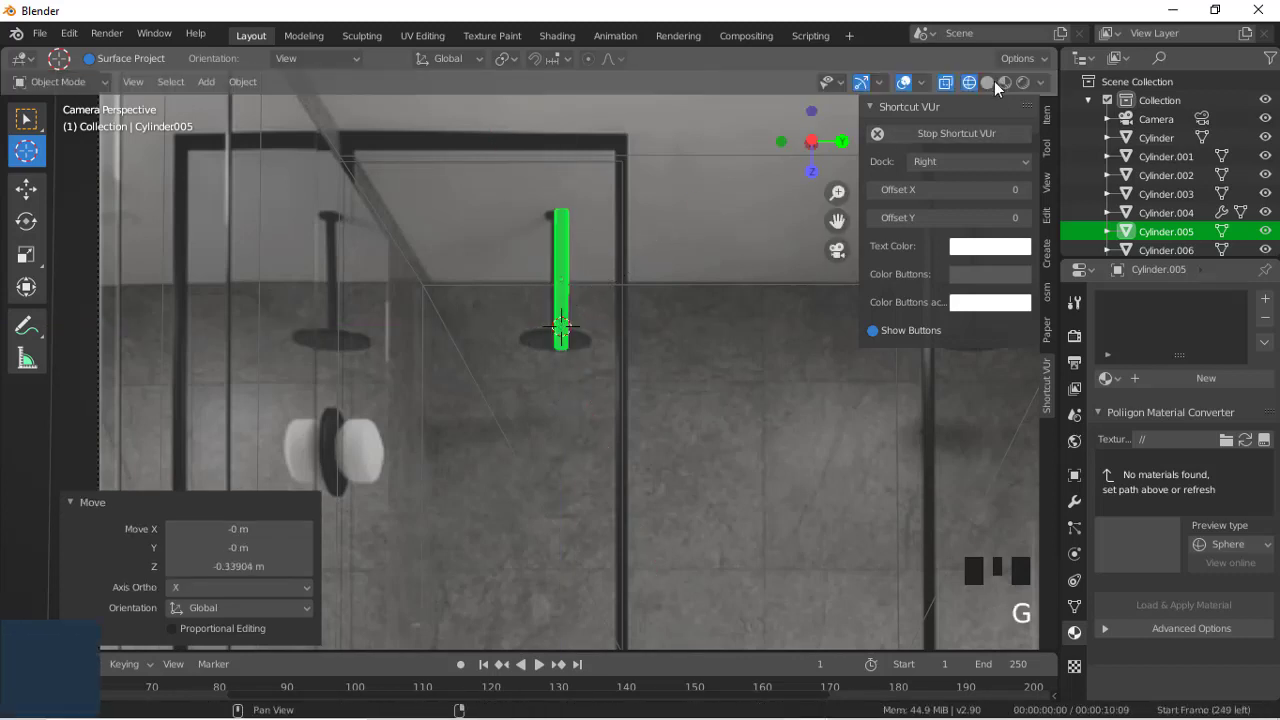
Step: Switch the viewport to solid shading and view the room from outside to check where the shower pipe sits
{"action": "left_click", "coordinate": [989, 83]}
{"action": "scroll", "coordinate": [779, 260], "scroll_direction": "up", "scroll_amount": 2}
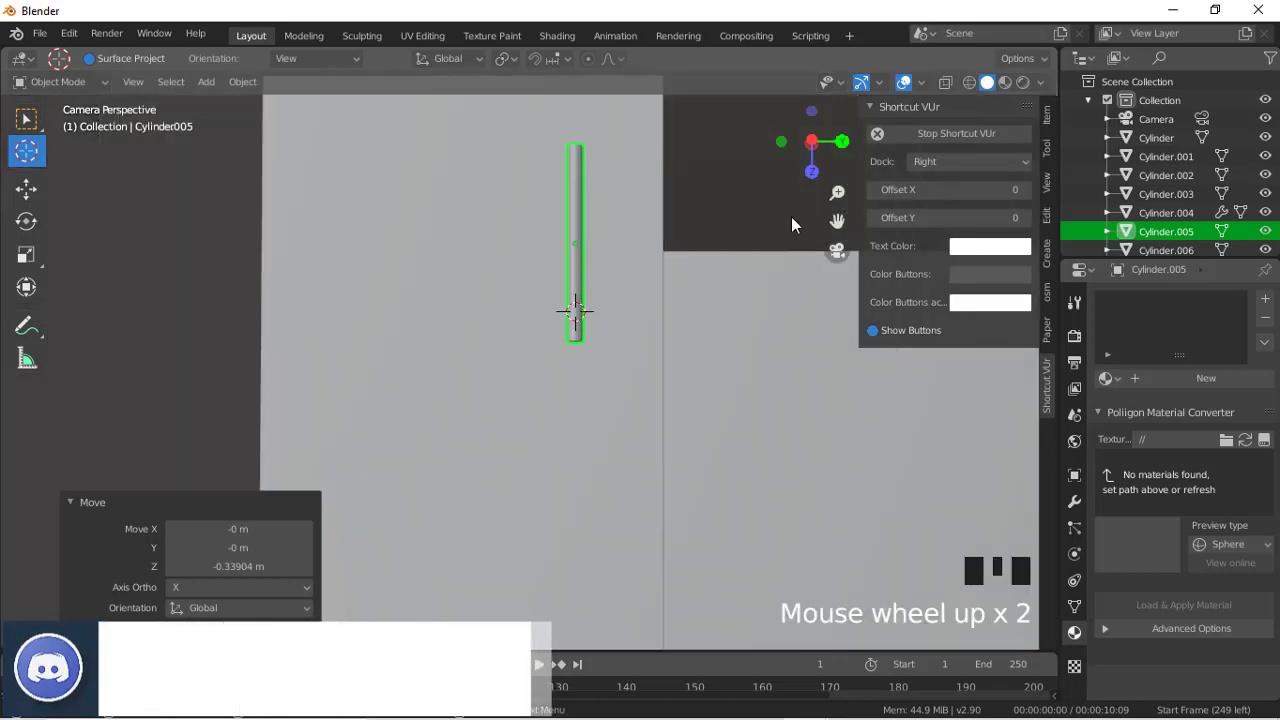
{"action": "left_click_drag", "start_coordinate": [846, 137], "coordinate": [875, 442]}
{"action": "scroll", "coordinate": [800, 278], "scroll_direction": "down", "scroll_amount": 2}
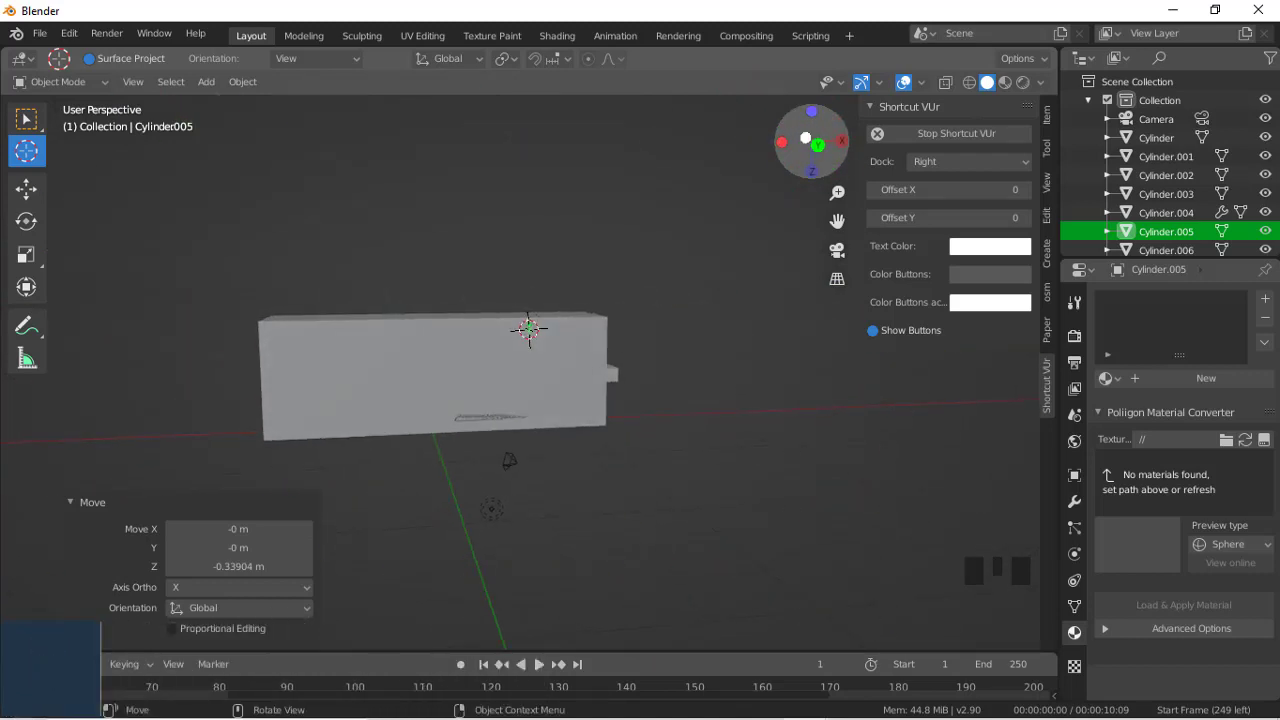
{"action": "left_click_drag", "start_coordinate": [816, 149], "coordinate": [842, 245]}
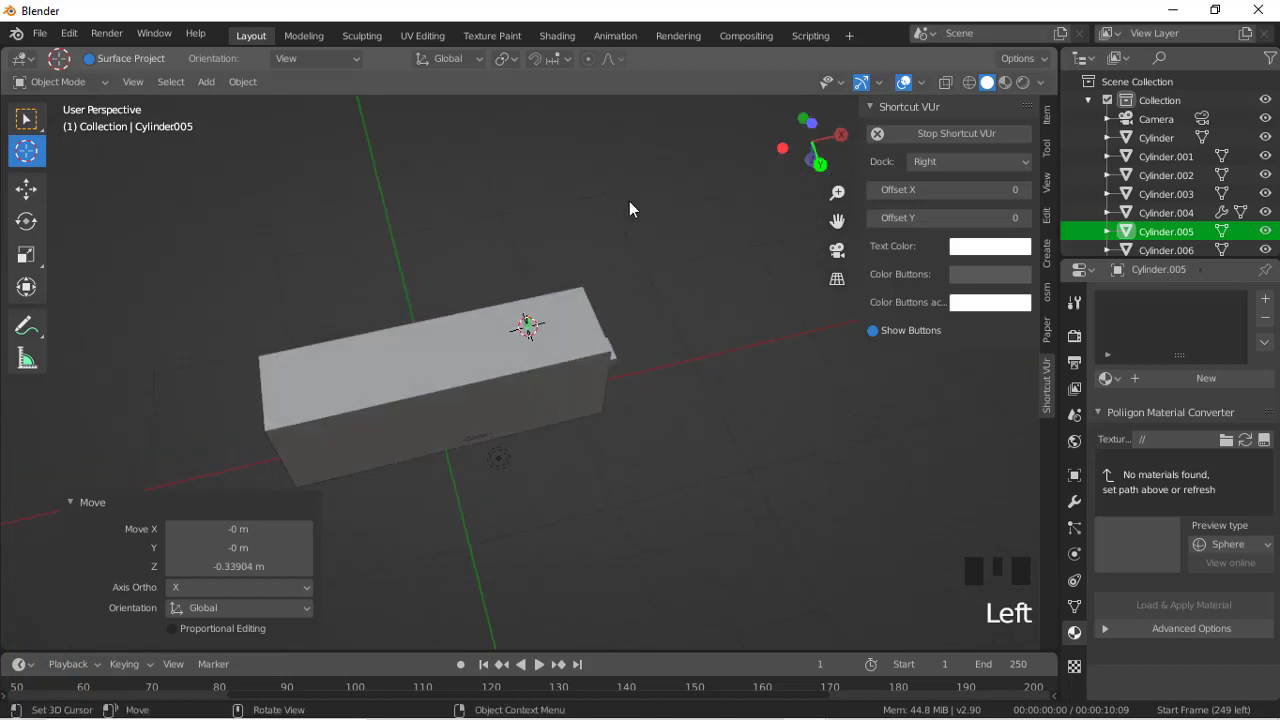
{"action": "key", "text": "g"}
{"action": "key", "text": "y"}
{"action": "key", "text": "s"}
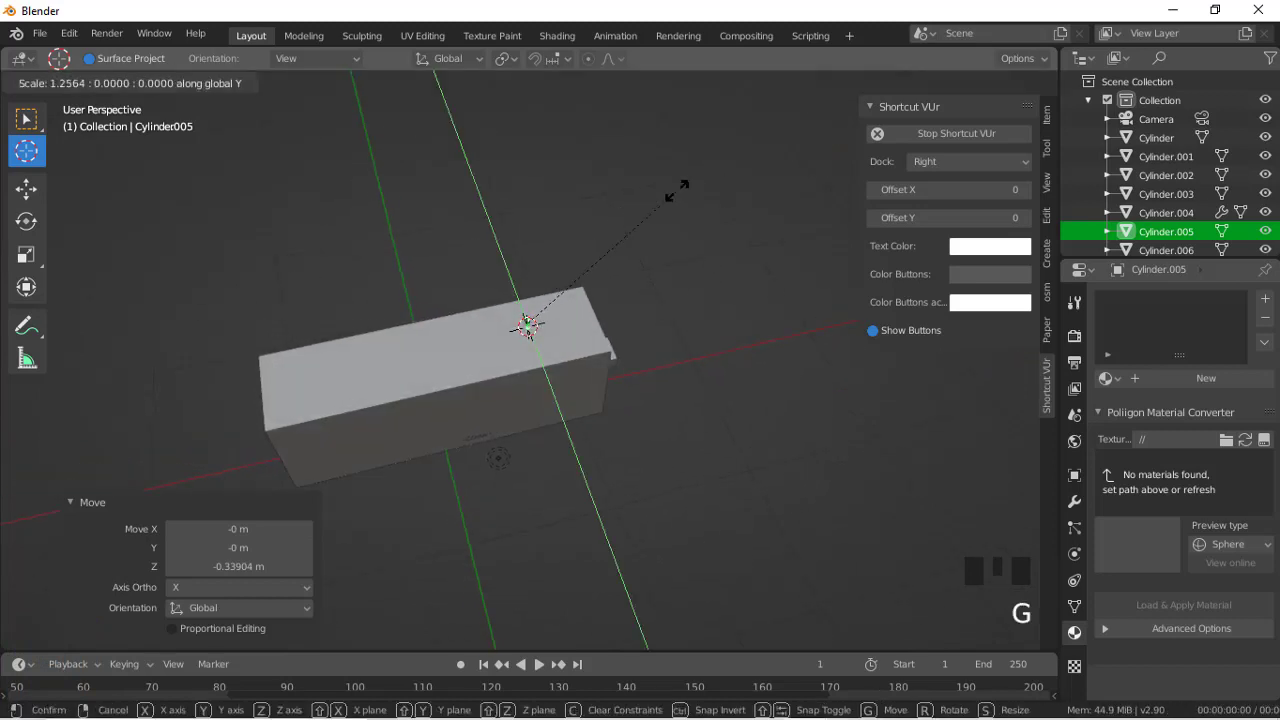
{"action": "left_click", "coordinate": [677, 191]}
{"action": "key", "text": "ctrl+z"}
Step: Move the shower pipe about 2.628 m along X and return to the camera view
{"action": "key", "text": "g"}
{"action": "key", "text": "x"}
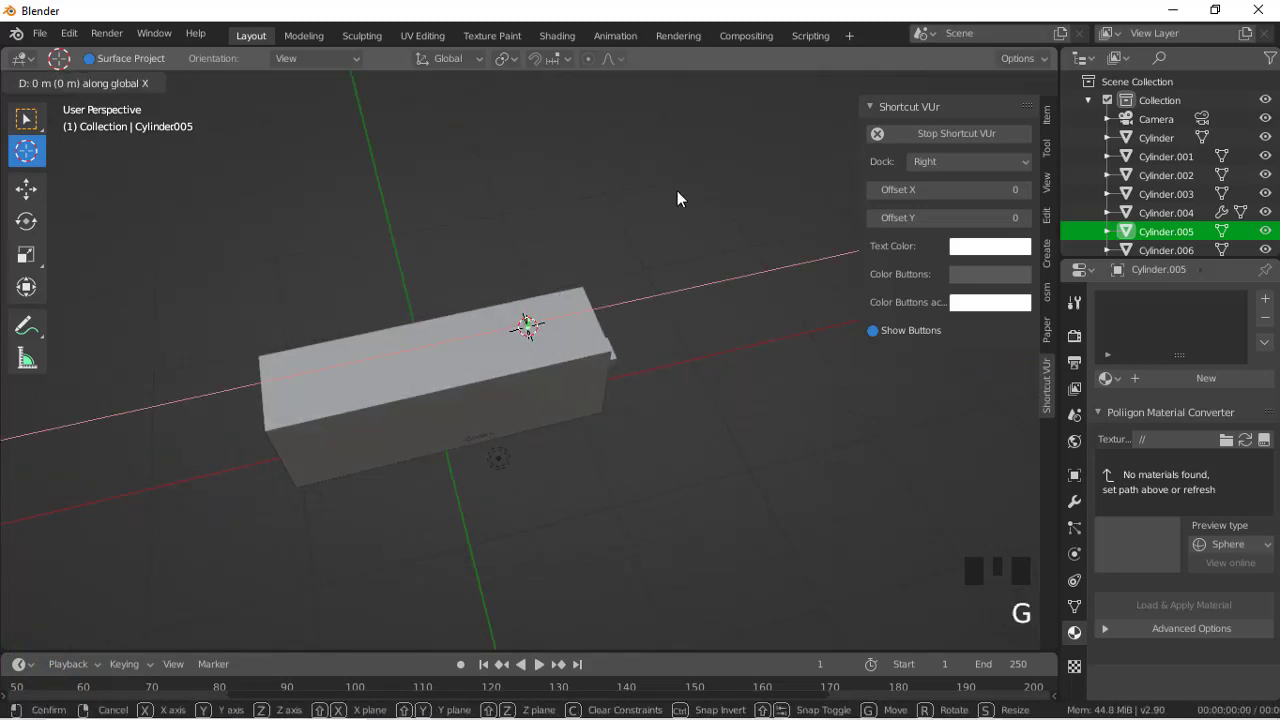
{"action": "left_click", "coordinate": [717, 200]}
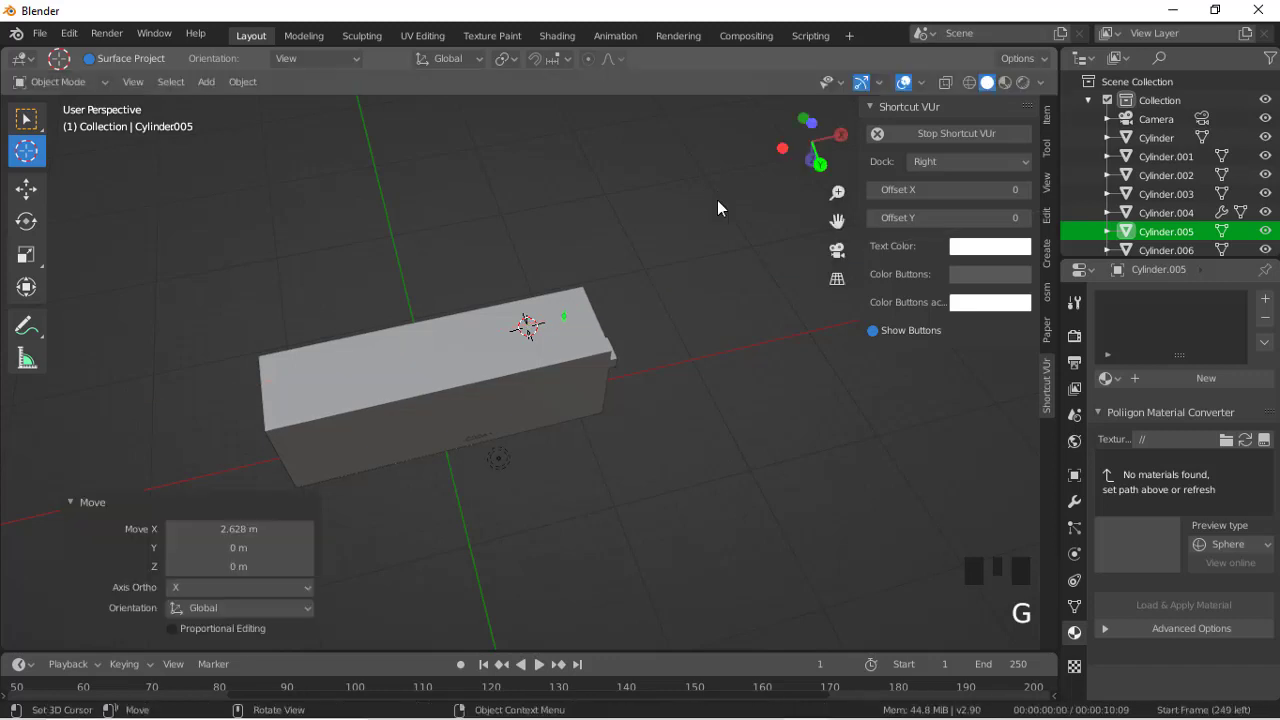
{"action": "left_click", "coordinate": [833, 249]}
{"action": "scroll", "coordinate": [736, 430], "scroll_direction": "down", "scroll_amount": 4}
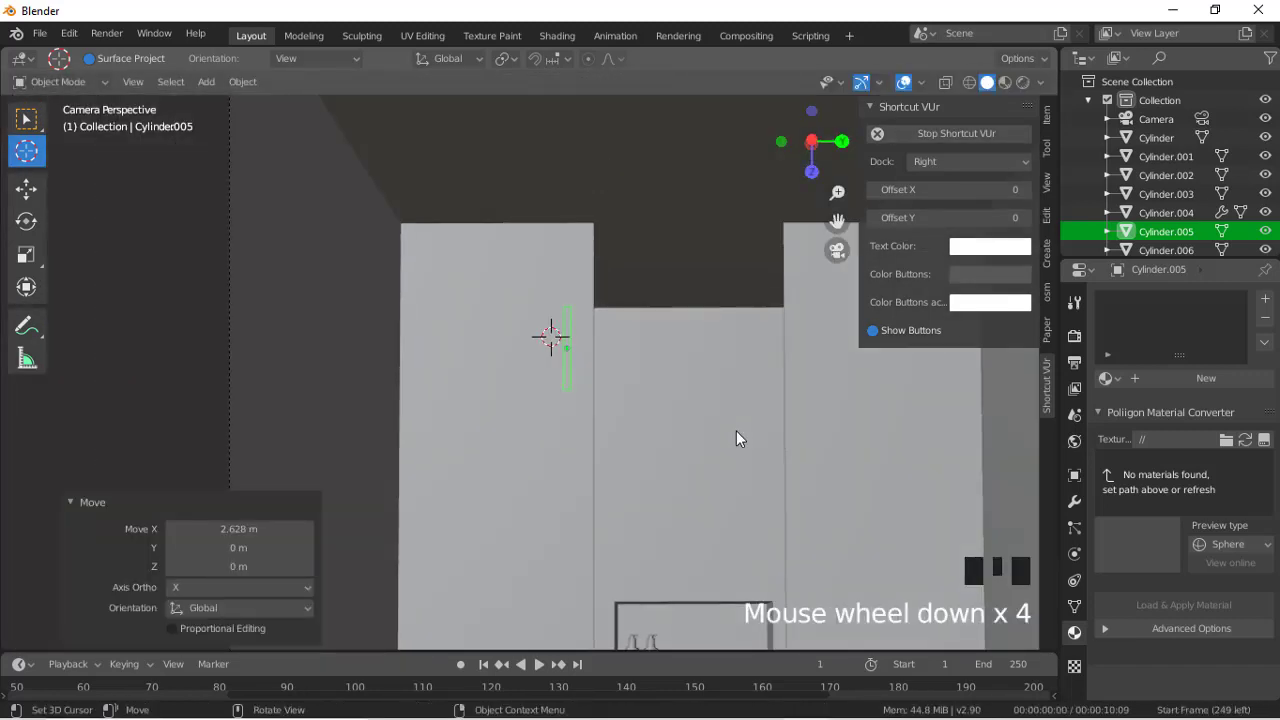
Step: Switch to the Select Box tool and move the shower panels about -8.687 m along Z, clear of the pipe
{"action": "left_click", "coordinate": [553, 350]}
{"action": "left_click", "coordinate": [541, 294]}
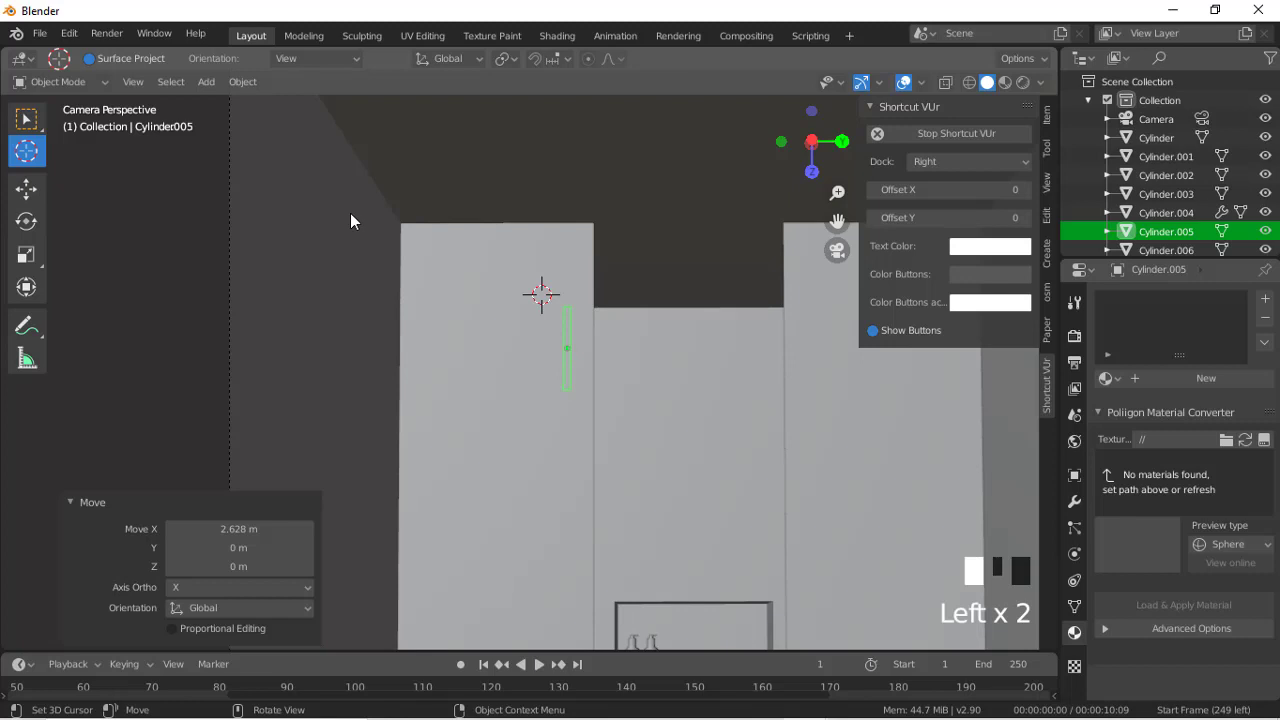
{"action": "left_click", "coordinate": [3, 114]}
{"action": "left_click", "coordinate": [35, 122]}
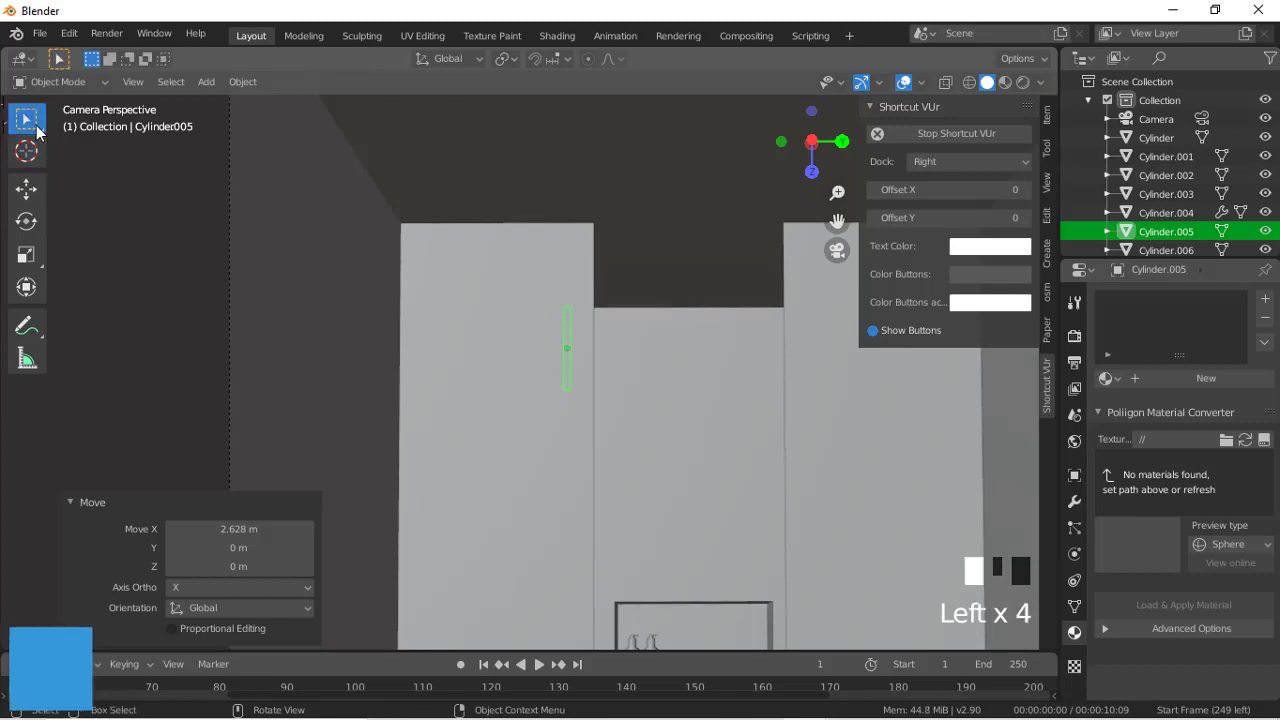
{"action": "left_click", "coordinate": [529, 389]}
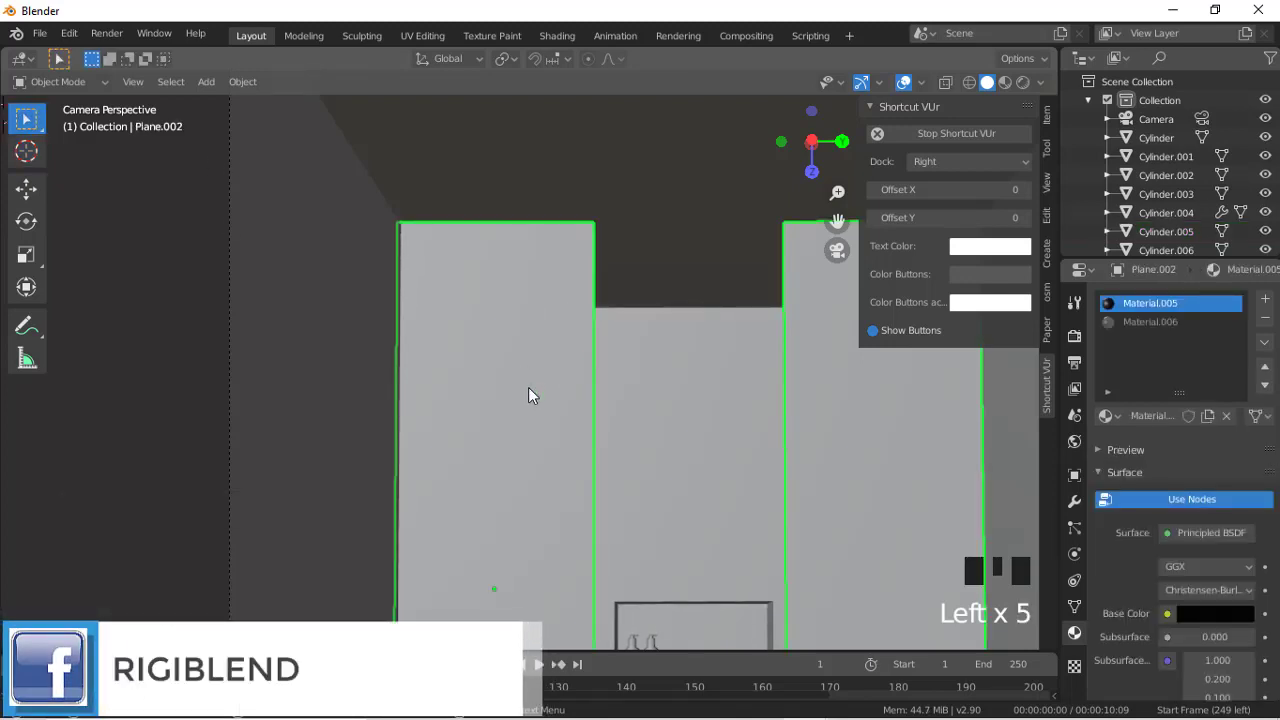
{"action": "key", "text": "g"}
{"action": "key", "text": "z"}
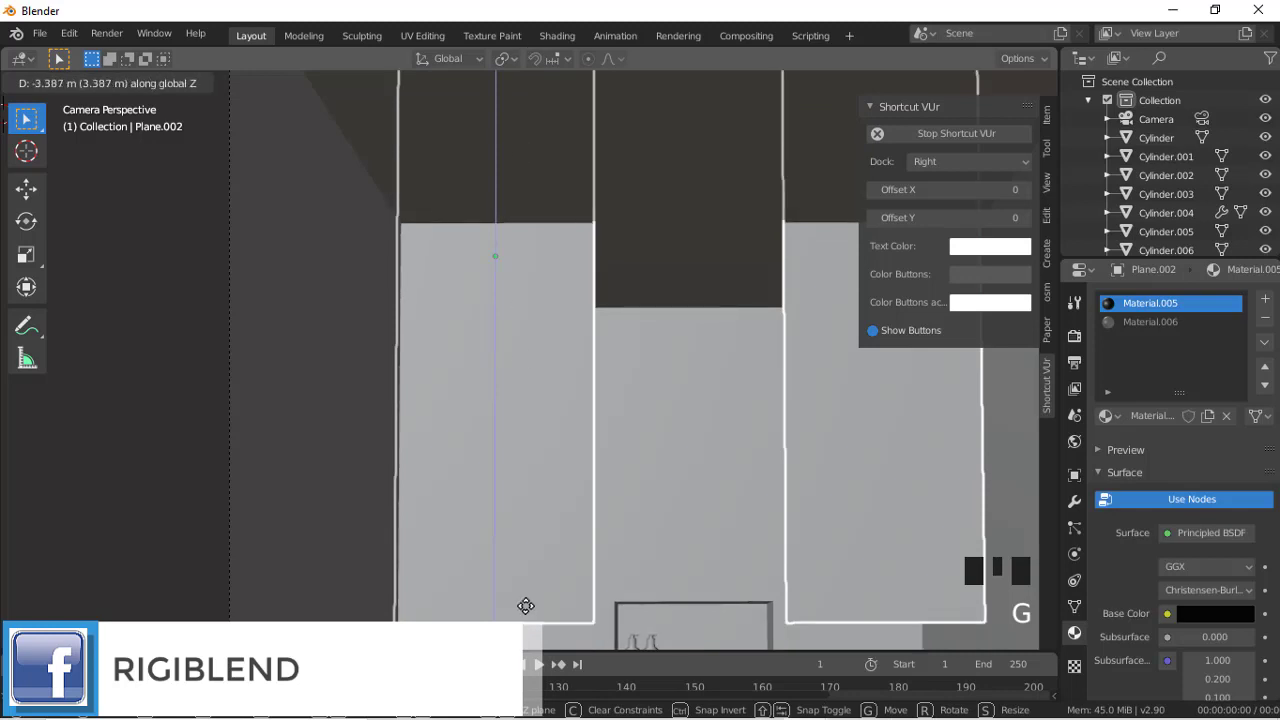
{"action": "left_click", "coordinate": [520, 120]}
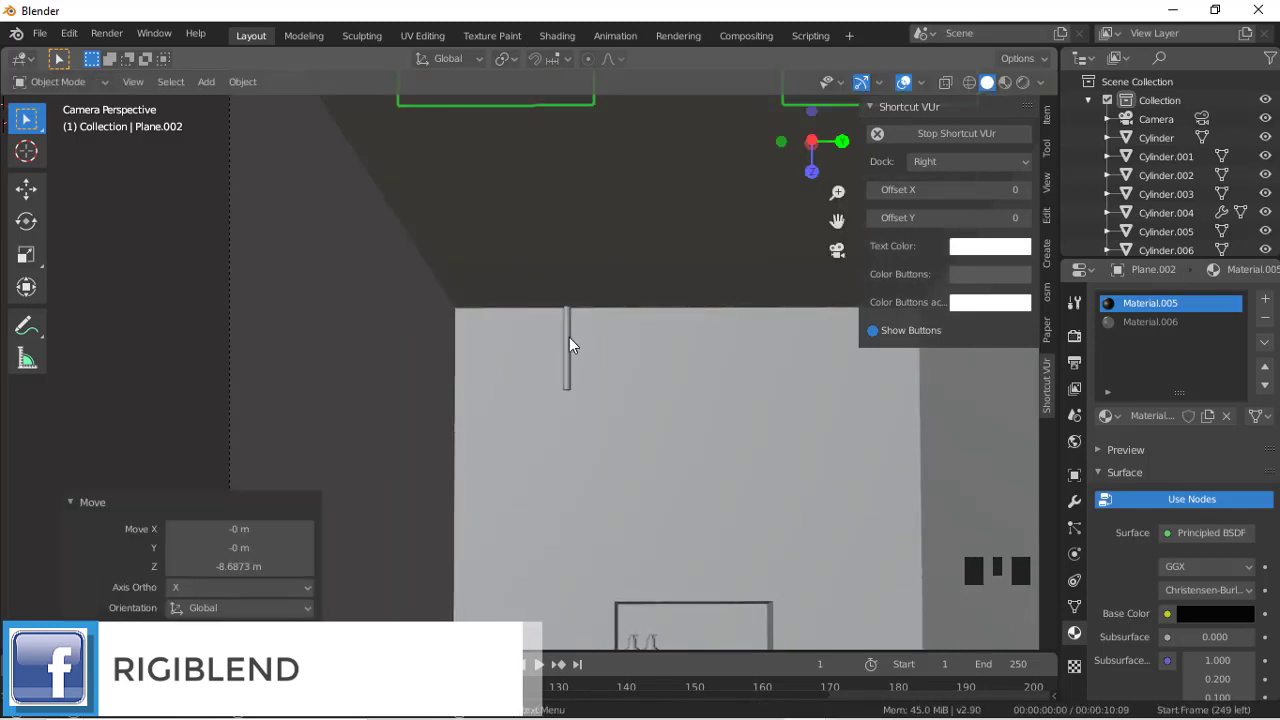
Step: Align the shower pipe with the reference in wireframe, moving it about -0.233 m along Y and -0.583 m along Z
{"action": "left_click", "coordinate": [568, 345]}
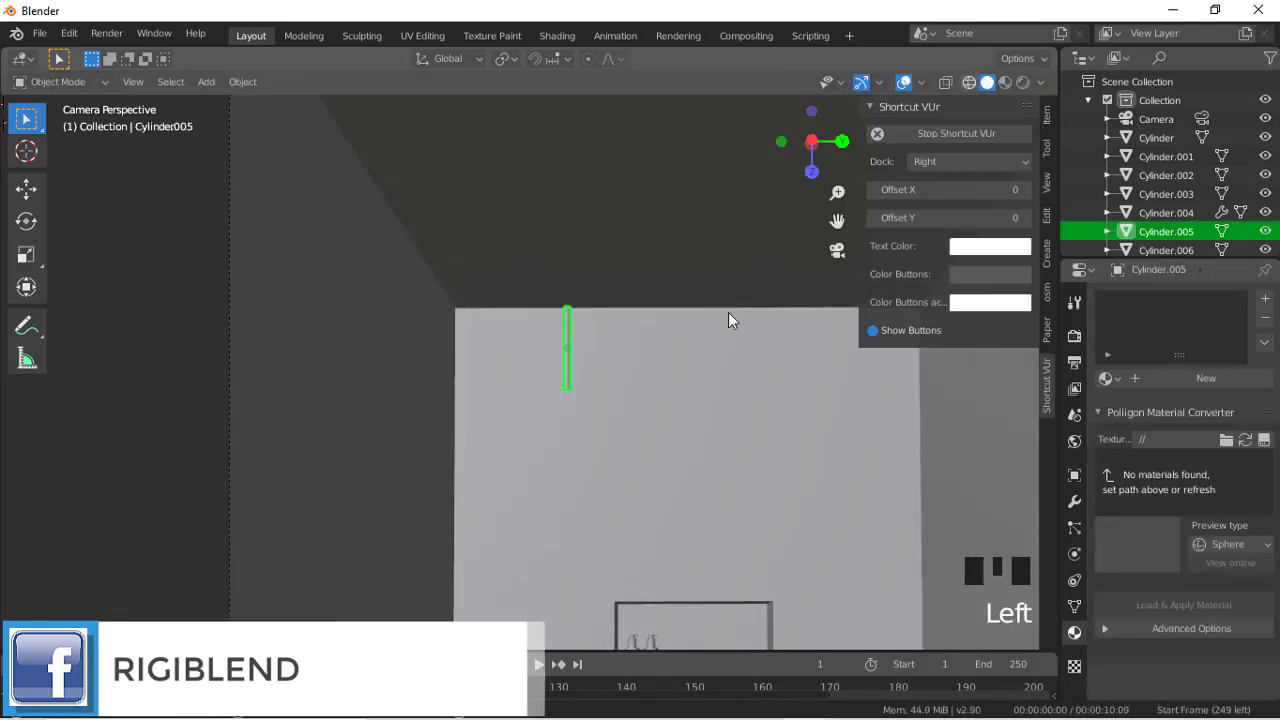
{"action": "scroll", "coordinate": [711, 340], "scroll_direction": "up", "scroll_amount": 7}
{"action": "scroll", "coordinate": [660, 380], "scroll_direction": "down", "scroll_amount": 2}
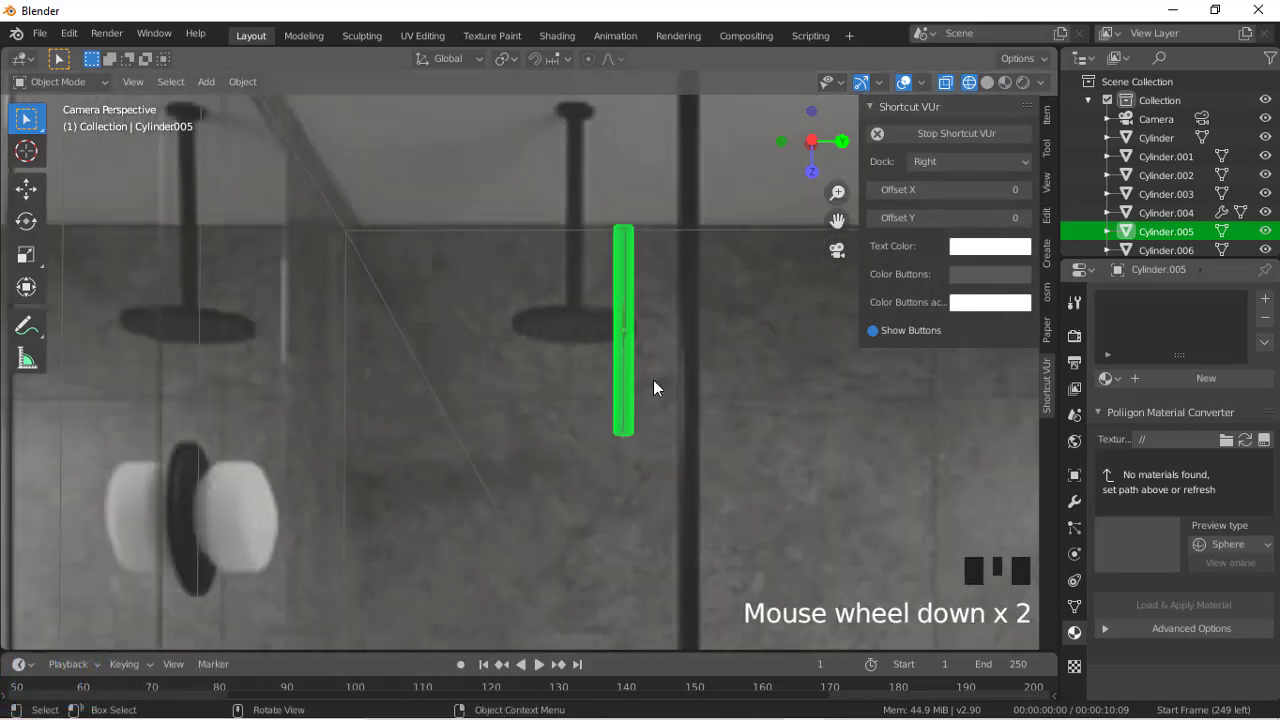
{"action": "key", "text": "g"}
{"action": "key", "text": "y"}
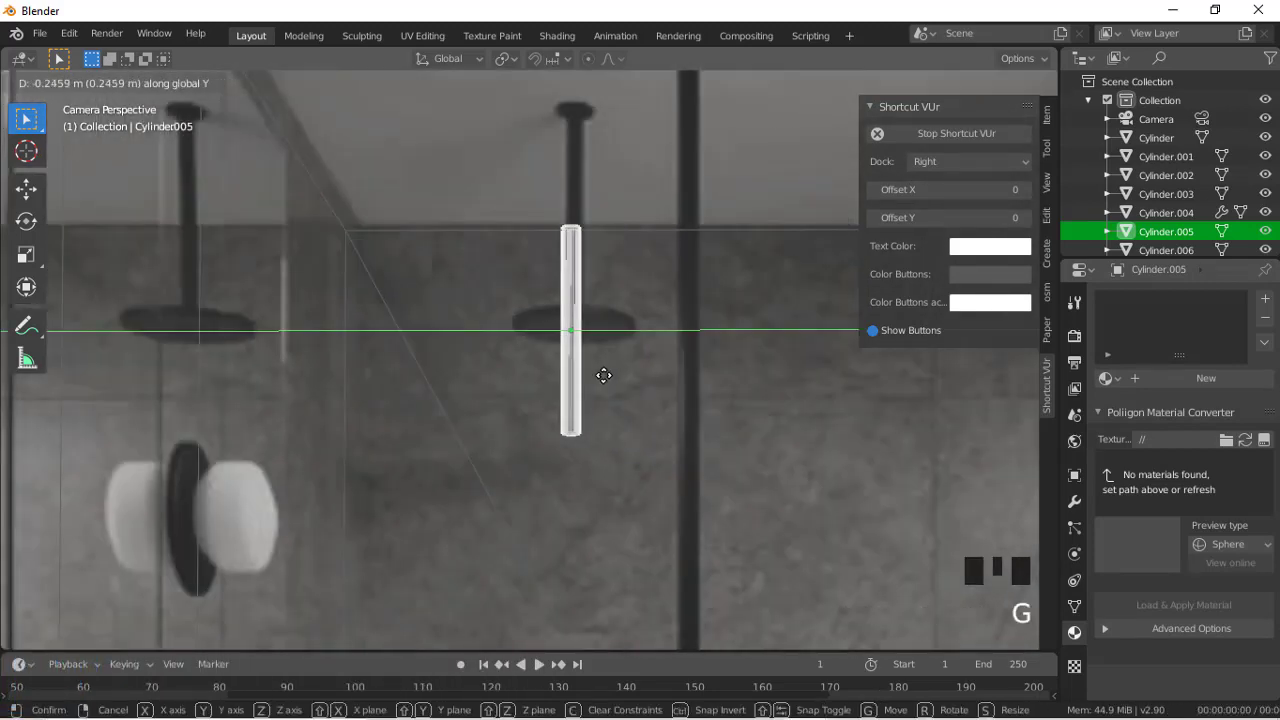
{"action": "left_click", "coordinate": [603, 375]}
{"action": "key", "text": "g"}
{"action": "key", "text": "z"}
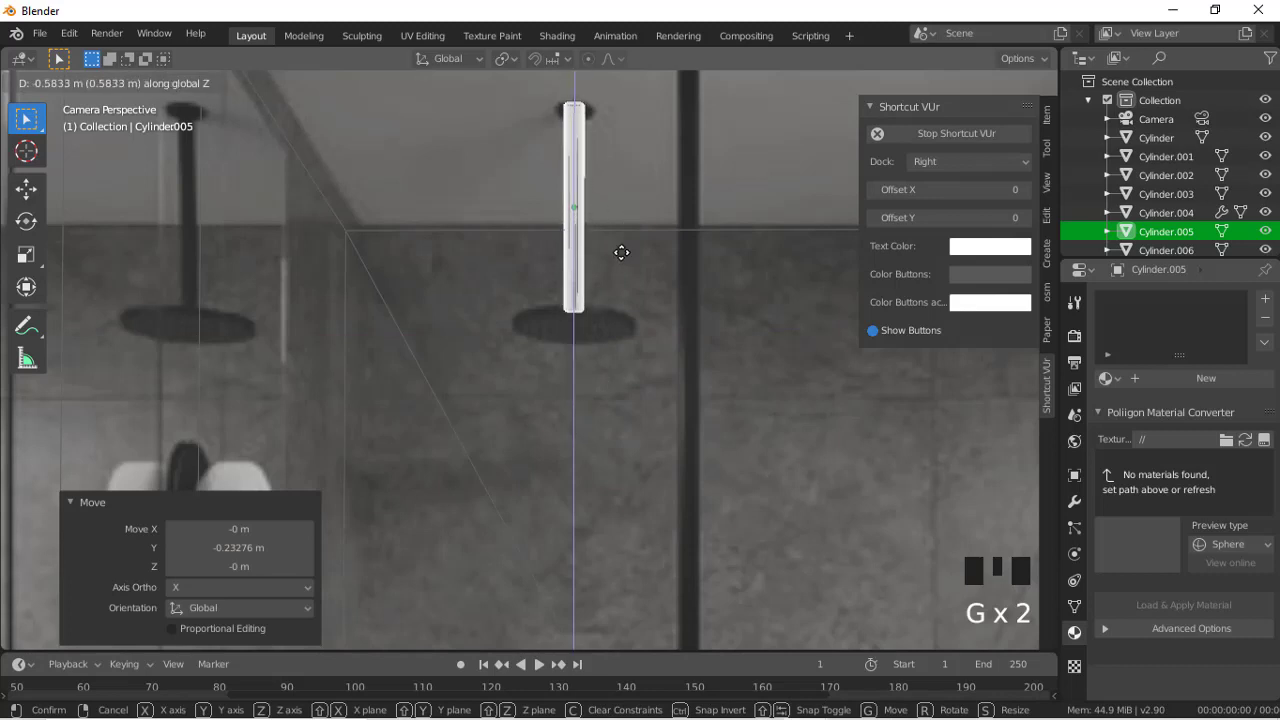
{"action": "left_click", "coordinate": [621, 253]}
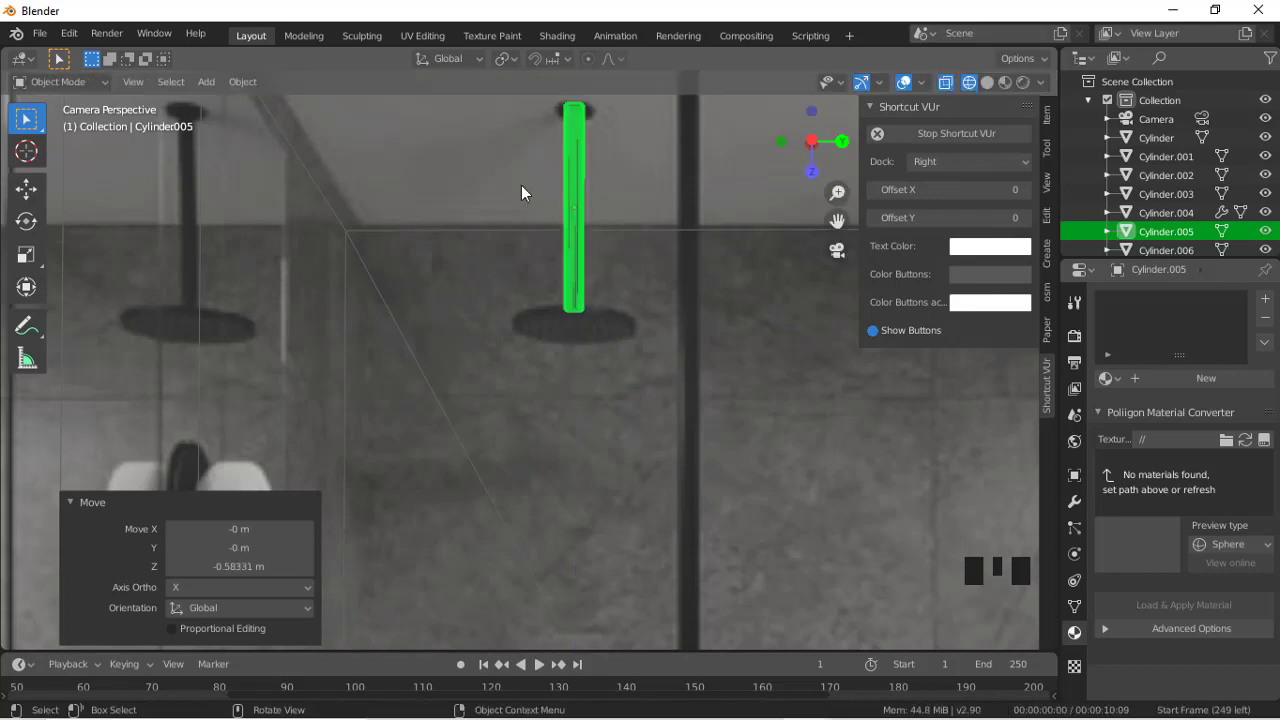
Step: Enter Edit Mode on the shower pipe and extrude its lower end face about 0.022 m
{"action": "key", "text": "Tab"}
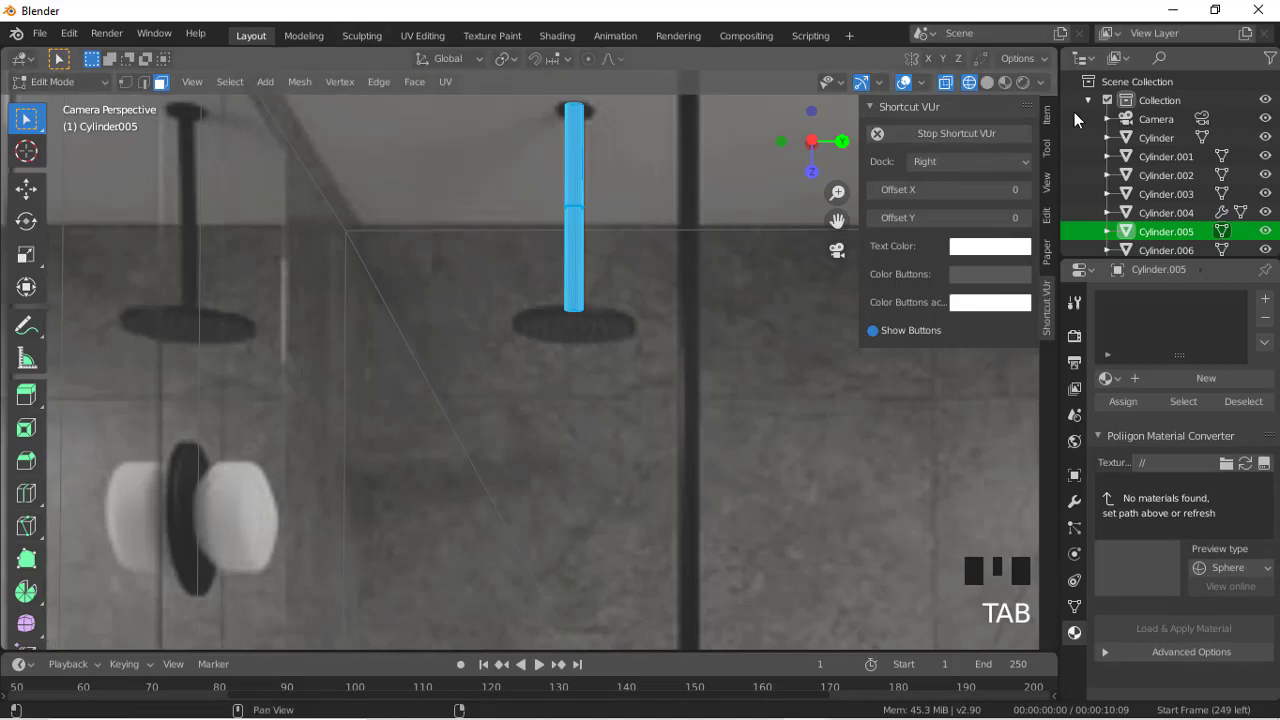
{"action": "left_click", "coordinate": [946, 83]}
{"action": "left_click", "coordinate": [946, 82]}
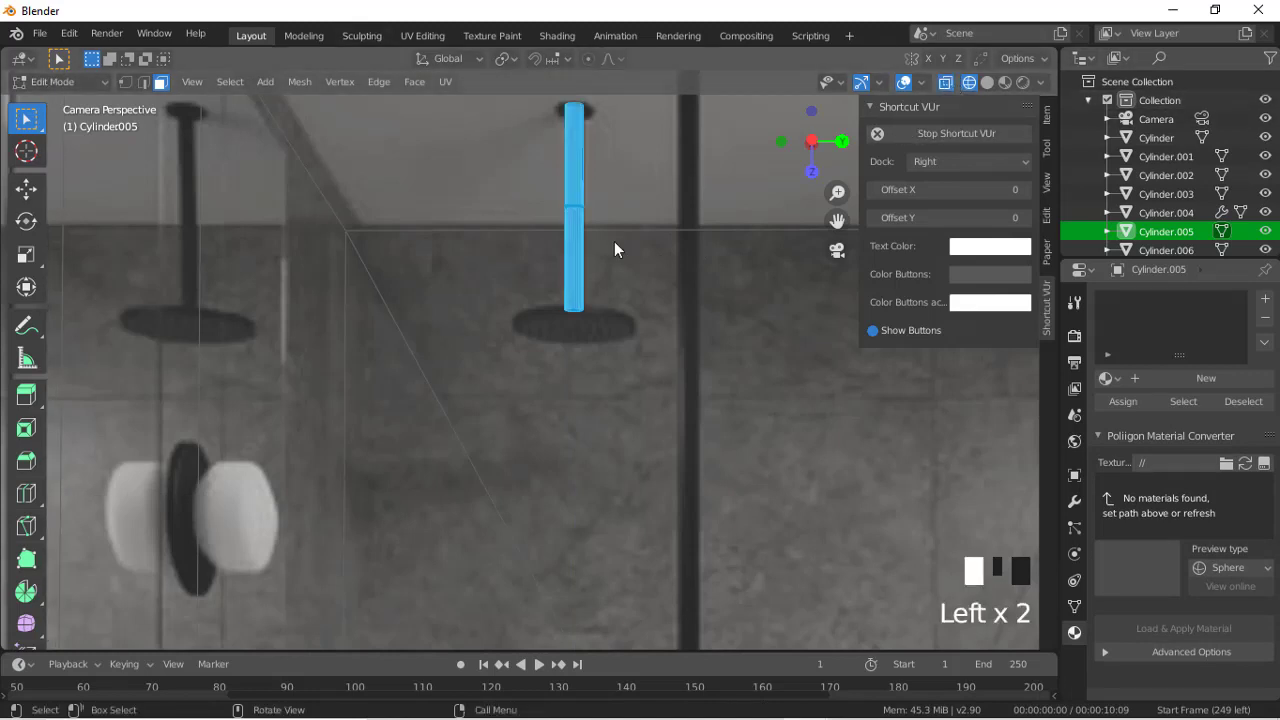
{"action": "left_click", "coordinate": [574, 309]}
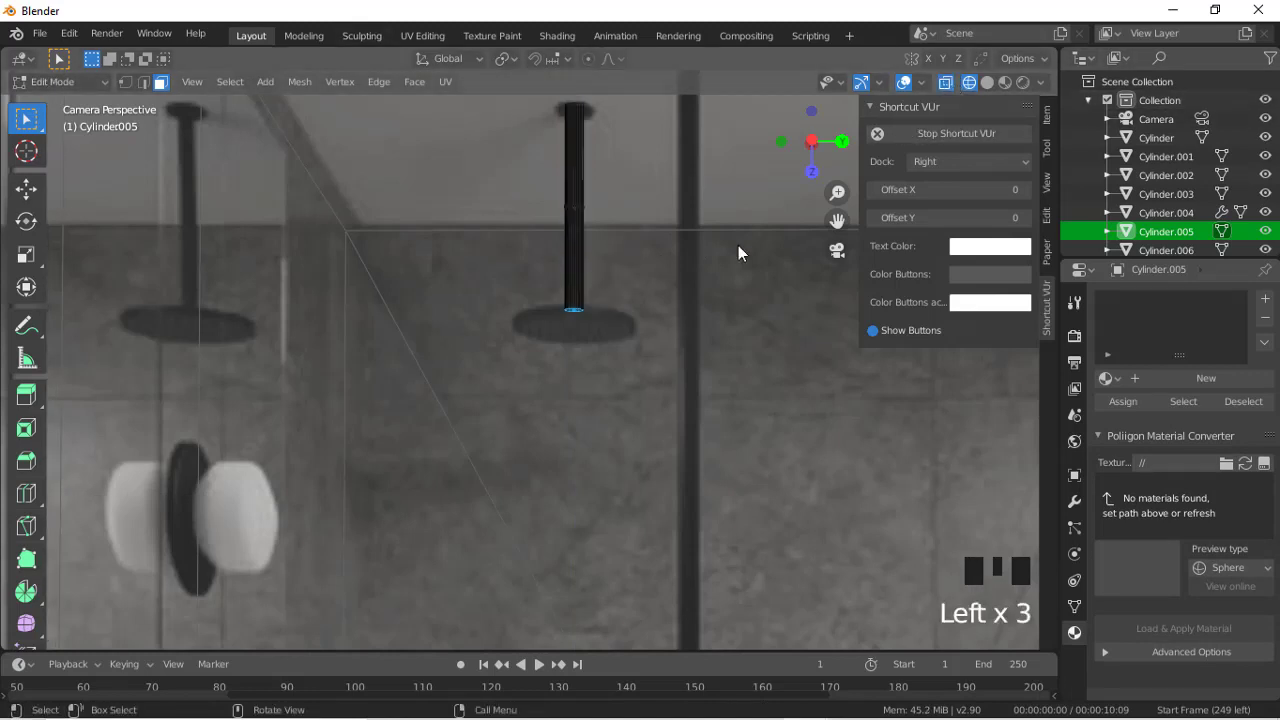
{"action": "key", "text": "e"}
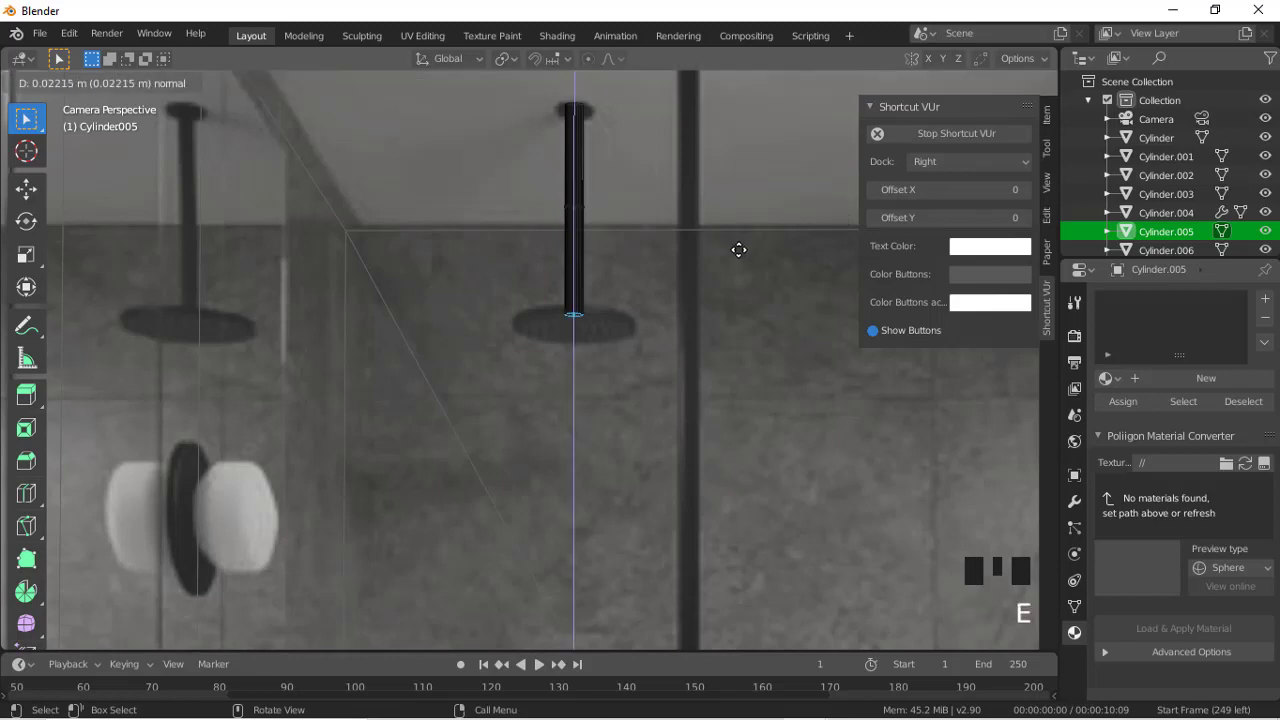
{"action": "left_click", "coordinate": [738, 249]}
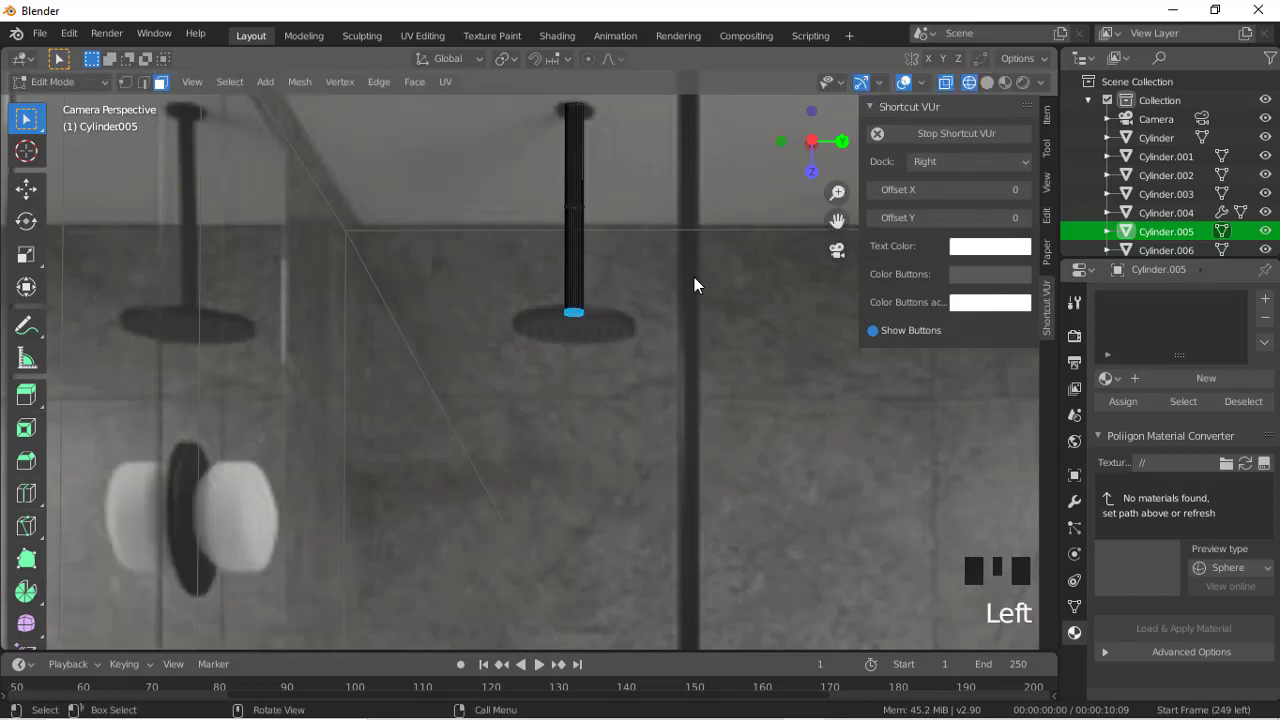
Step: Select the faces of the short extruded section at the pipe's lower end
{"action": "scroll", "coordinate": [588, 306], "scroll_direction": "up", "scroll_amount": 8}
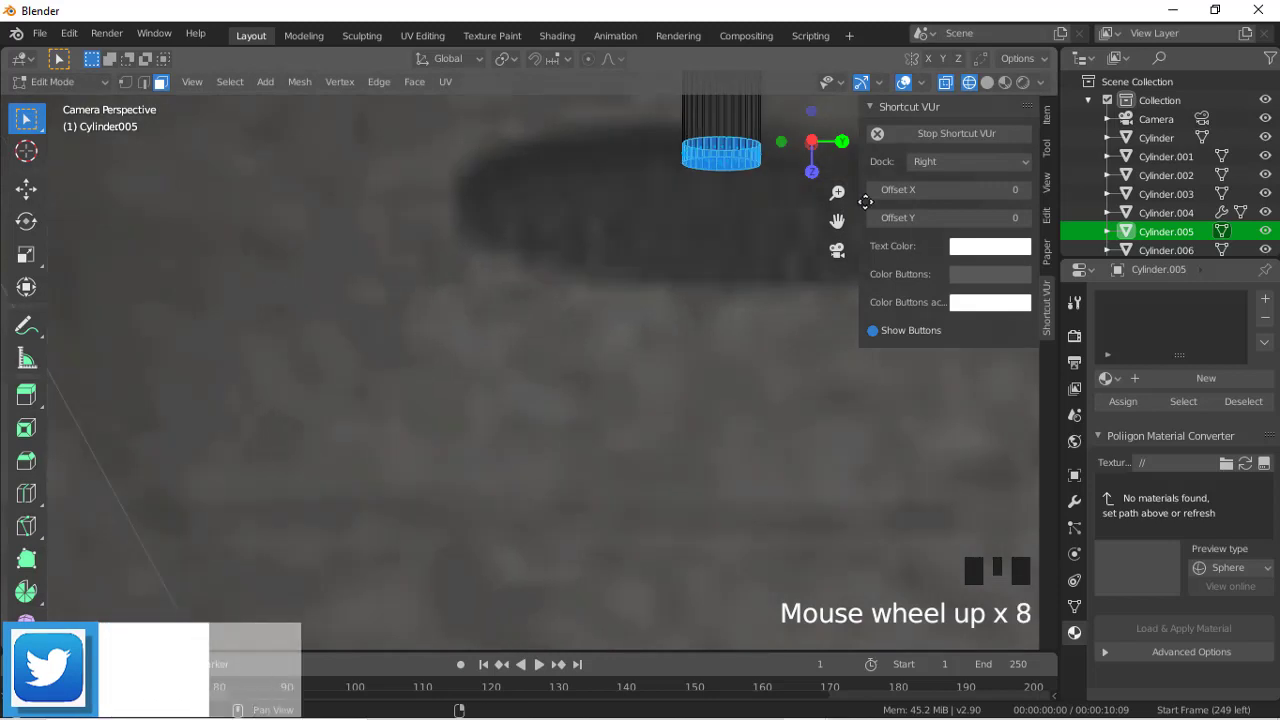
{"action": "left_click", "coordinate": [700, 168], "text": "ctrl"}
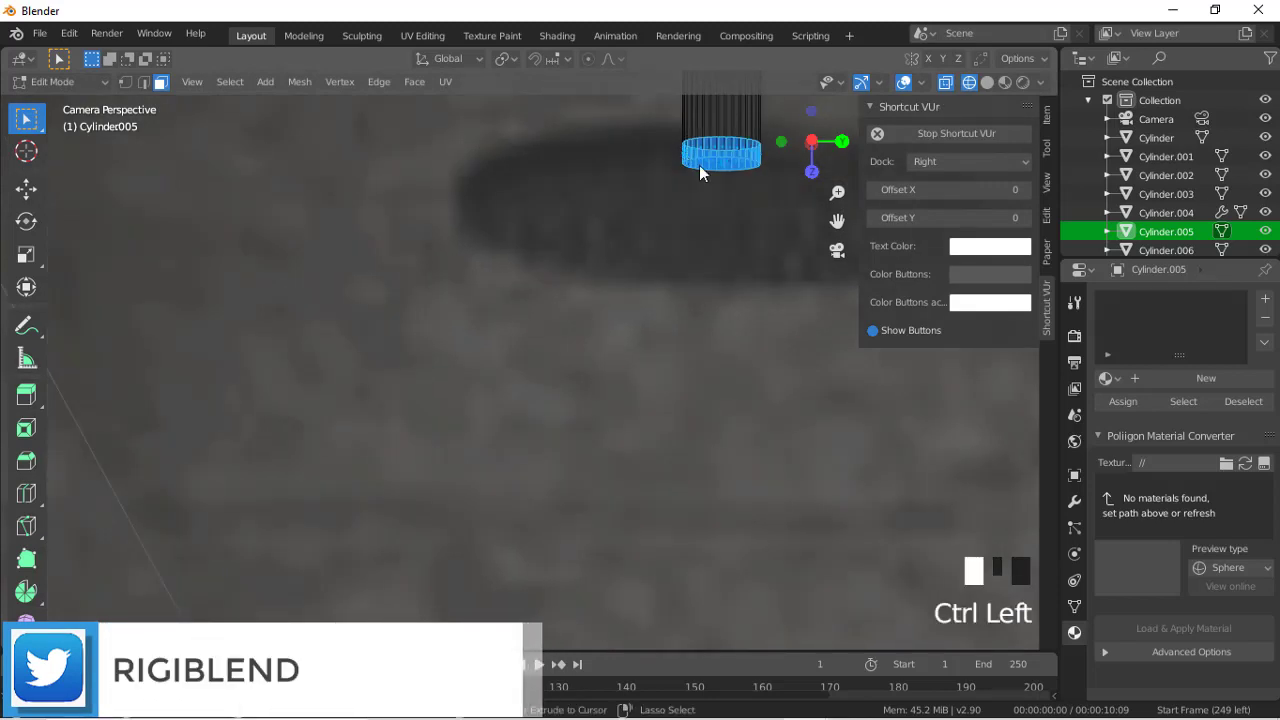
{"action": "left_click_drag", "start_coordinate": [699, 166], "coordinate": [790, 224], "text": "ctrl"}
{"action": "left_click_drag", "start_coordinate": [662, 124], "coordinate": [821, 184]}
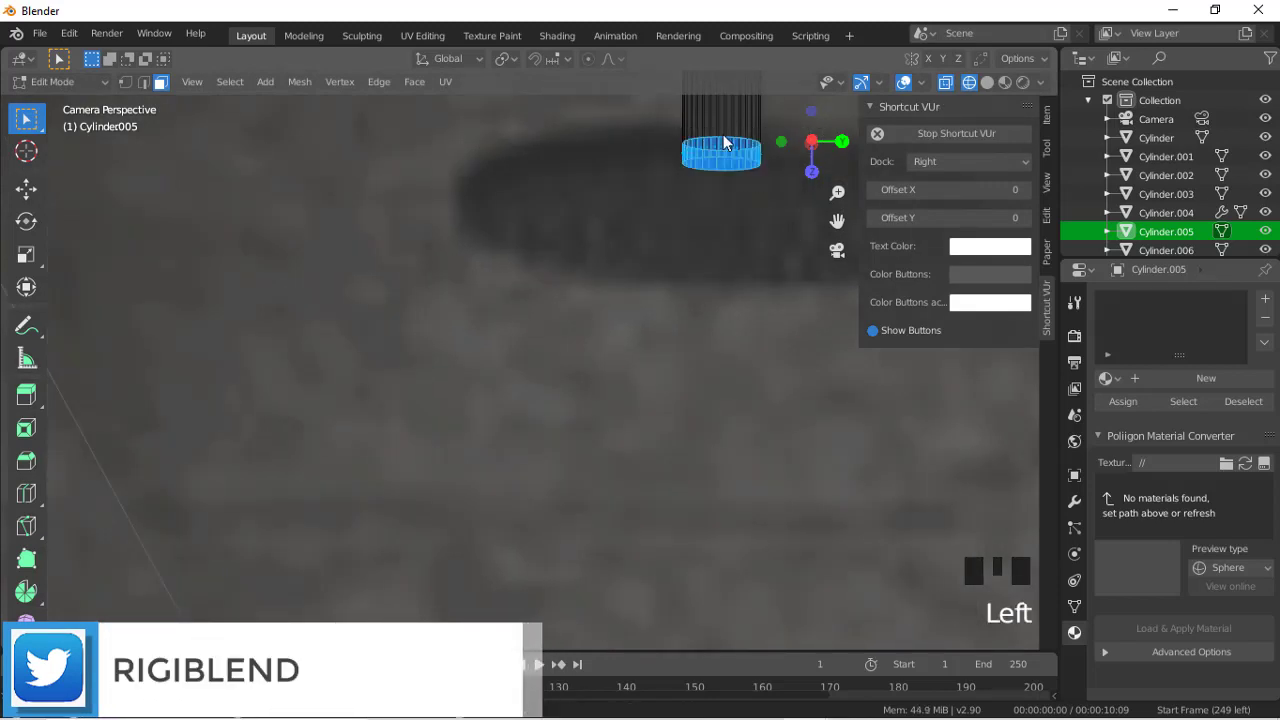
Step: Isolate the shower pipe in local view and show its lower end in solid shading with X-ray off
{"action": "left_click_drag", "start_coordinate": [812, 141], "coordinate": [671, 234]}
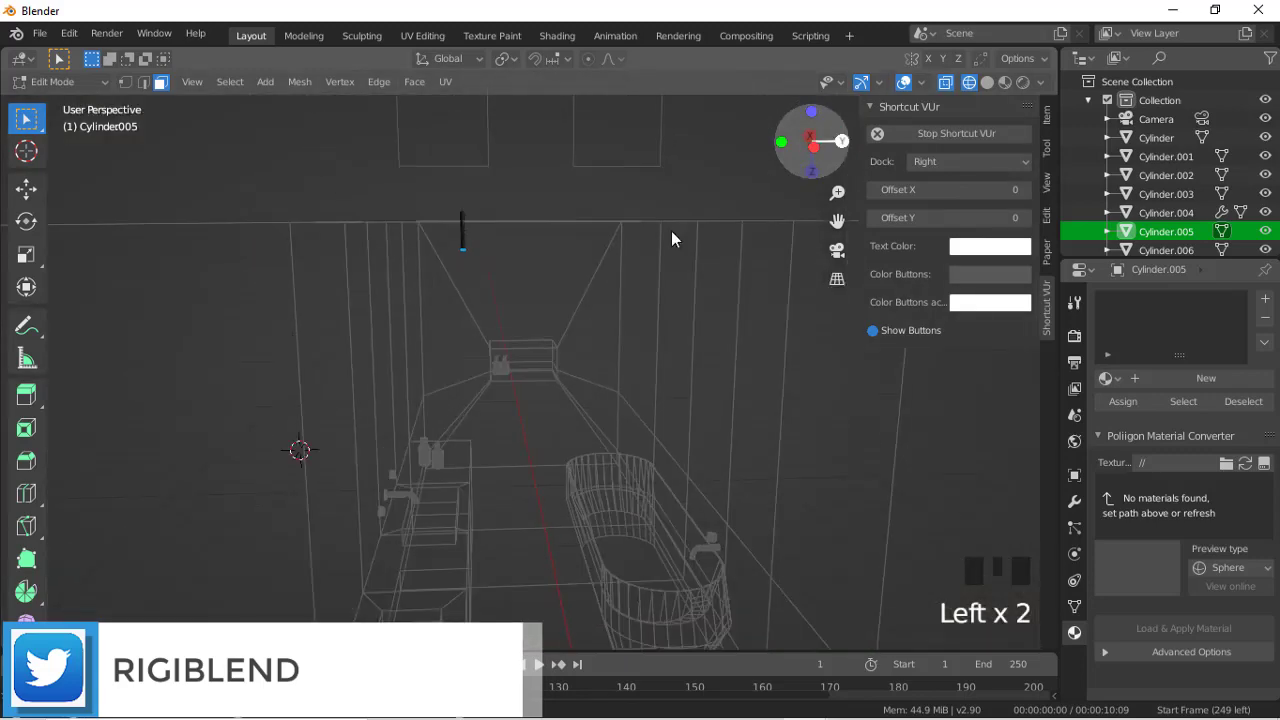
{"action": "scroll", "coordinate": [640, 263], "scroll_direction": "up", "scroll_amount": 9}
{"action": "scroll", "coordinate": [640, 263], "scroll_direction": "down", "scroll_amount": 9}
{"action": "scroll", "coordinate": [840, 222], "scroll_direction": "up", "scroll_amount": 11}
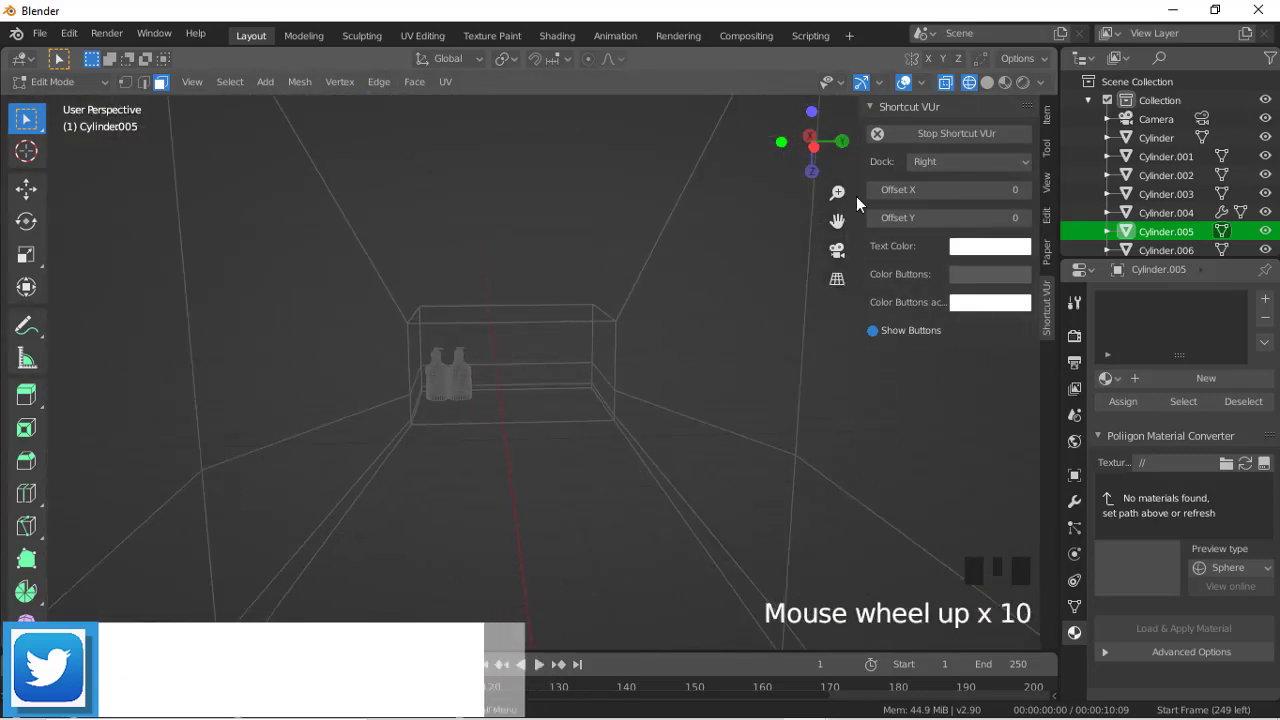
{"action": "left_click_drag", "start_coordinate": [840, 222], "coordinate": [986, 383]}
{"action": "key", "text": "slash"}
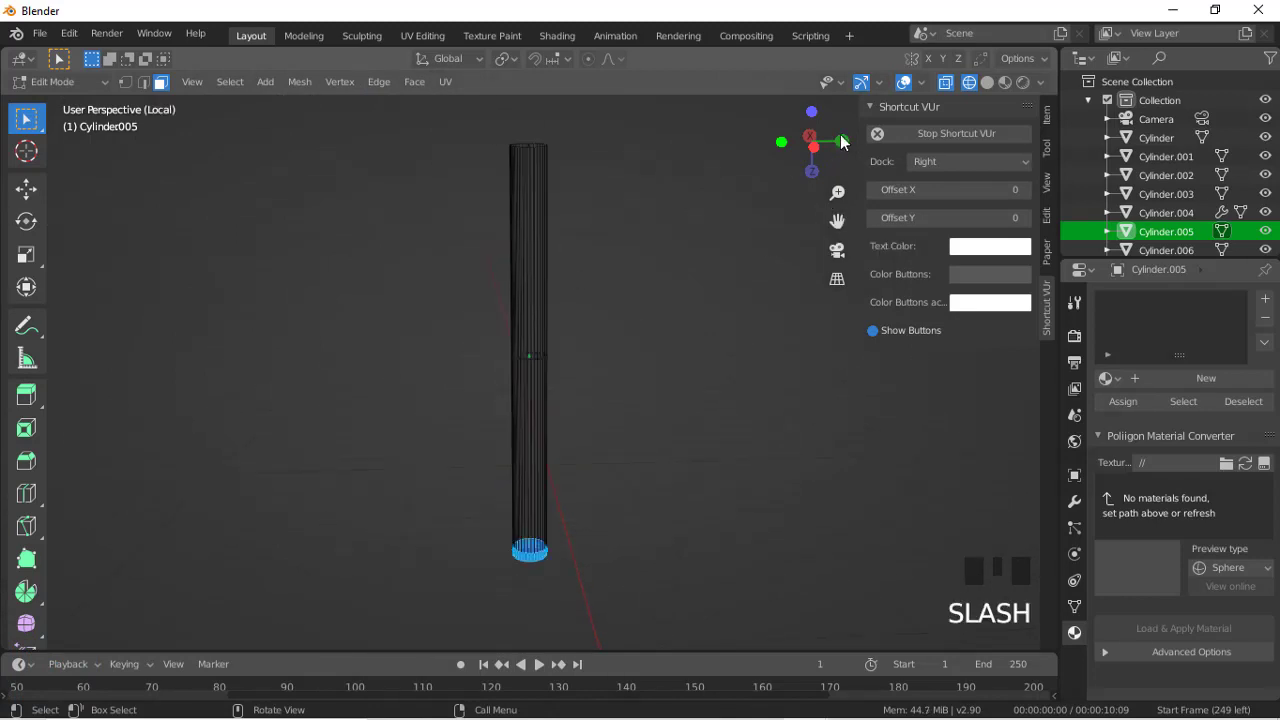
{"action": "left_click_drag", "start_coordinate": [841, 142], "coordinate": [955, 84]}
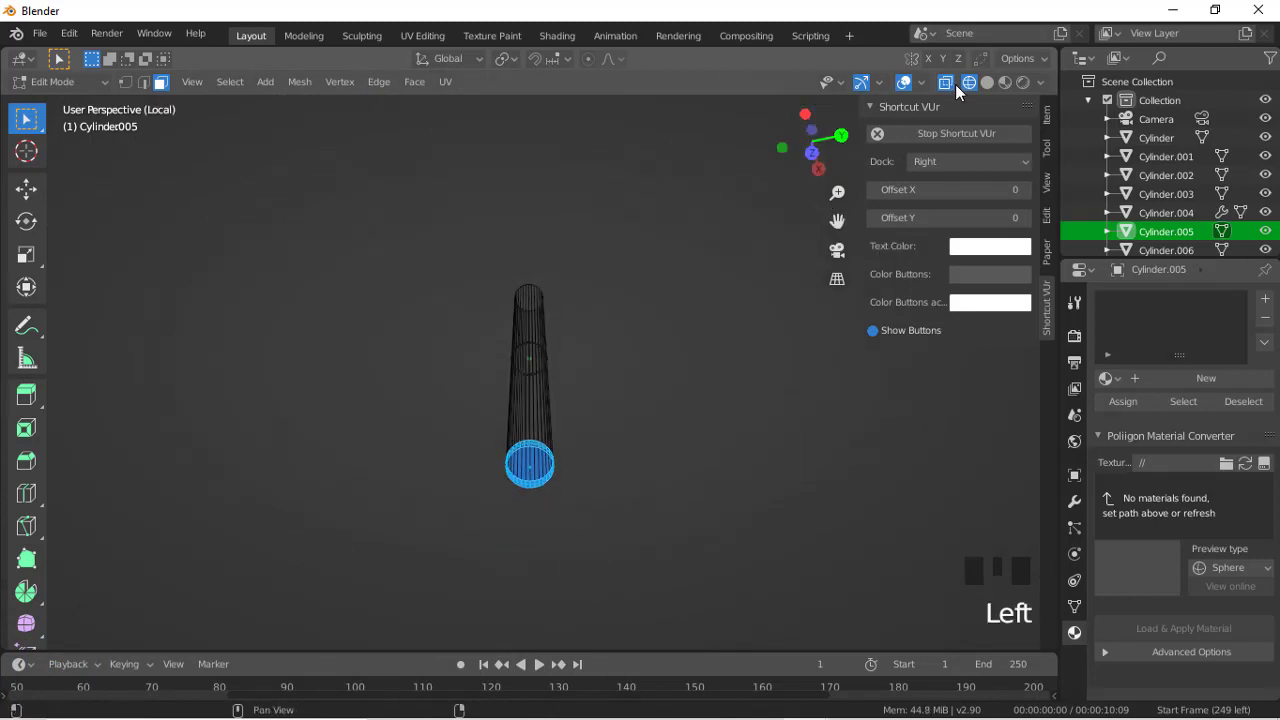
{"action": "left_click", "coordinate": [953, 84]}
{"action": "left_click", "coordinate": [987, 82]}
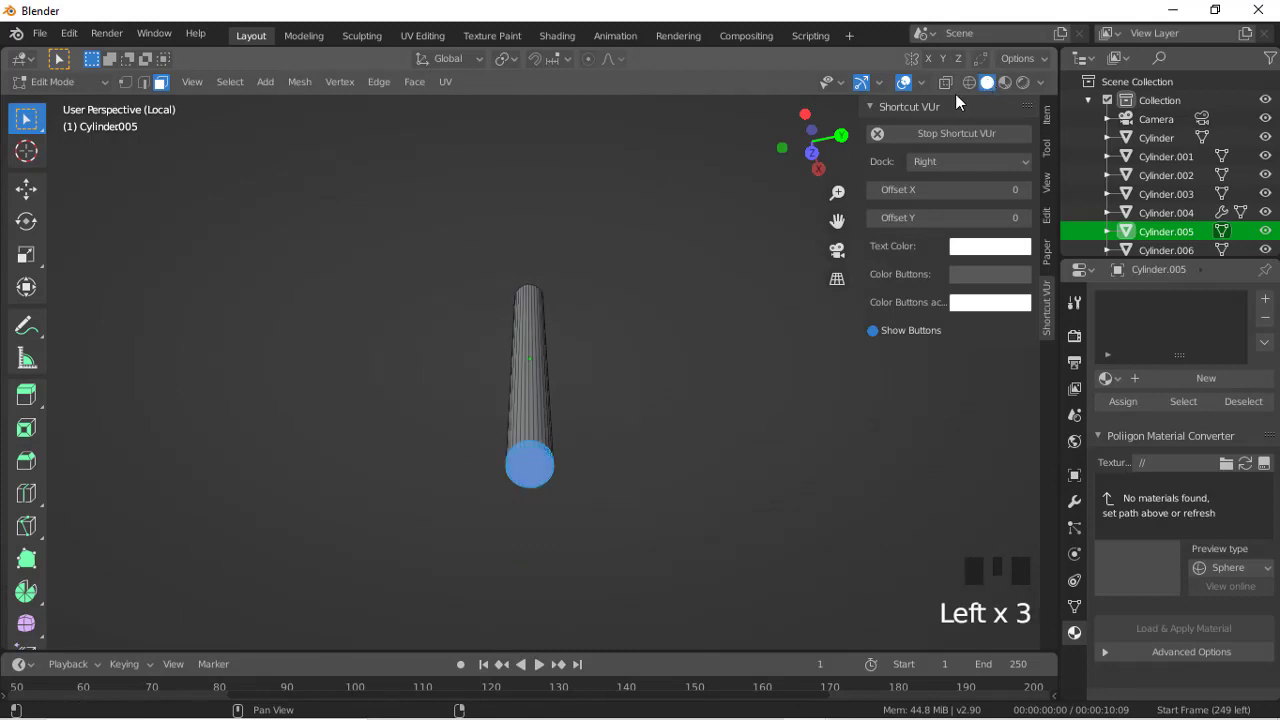
Step: Exclude the lower end cap from the selection, keeping the ring of side faces around the extruded section selected
{"action": "left_click", "coordinate": [526, 467], "text": "ctrl"}
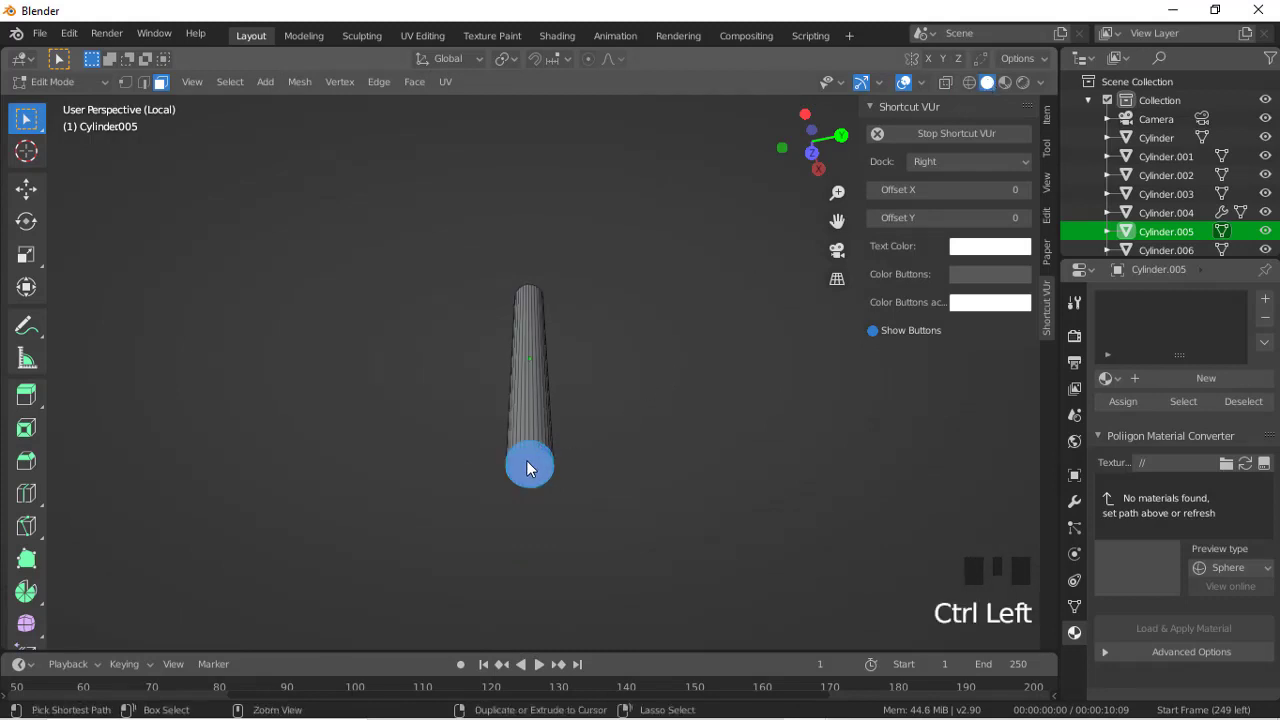
{"action": "left_click", "coordinate": [527, 463], "text": "ctrl"}
{"action": "left_click", "coordinate": [527, 464], "text": "ctrl"}
{"action": "left_click", "coordinate": [528, 466], "text": "ctrl"}
{"action": "left_click", "coordinate": [532, 443]}
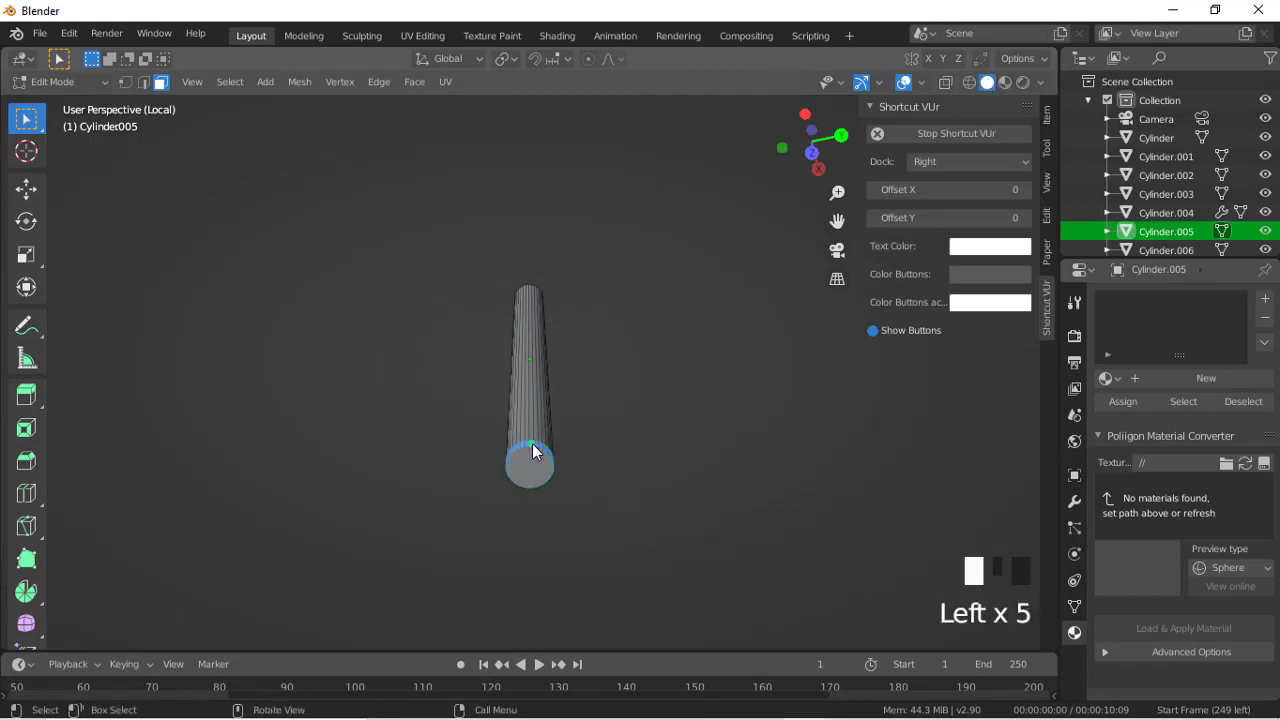
Step: Return to the camera view in wireframe shading and undo the accidental deselection of the ring faces
{"action": "left_click", "coordinate": [837, 250]}
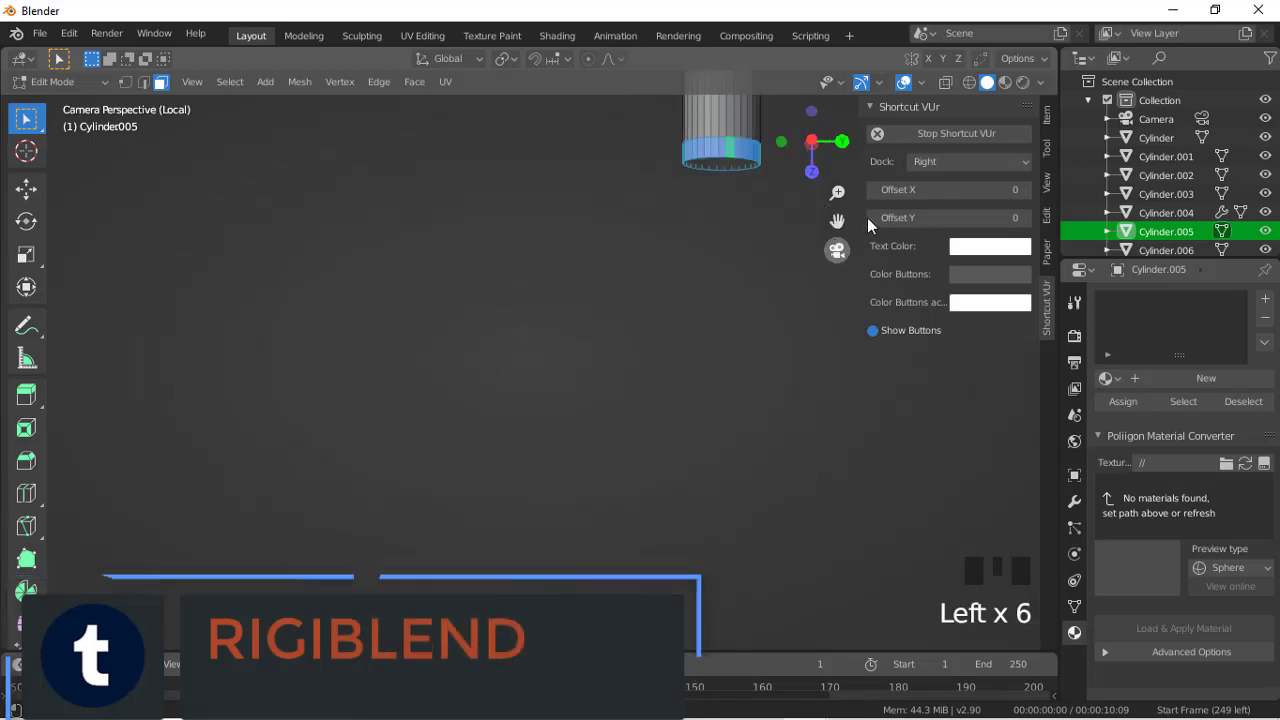
{"action": "left_click", "coordinate": [968, 83]}
{"action": "left_click", "coordinate": [970, 83]}
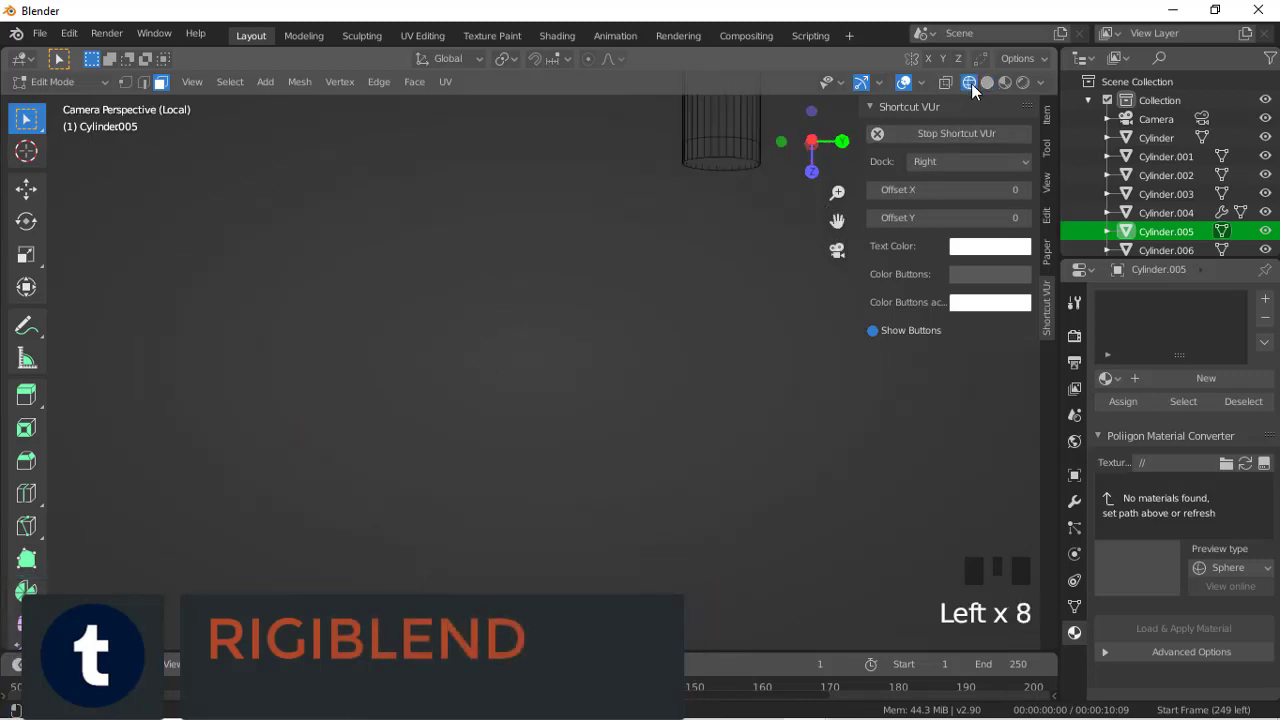
{"action": "key", "text": "ctrl+z"}
{"action": "scroll", "coordinate": [717, 374], "scroll_direction": "down", "scroll_amount": 11}
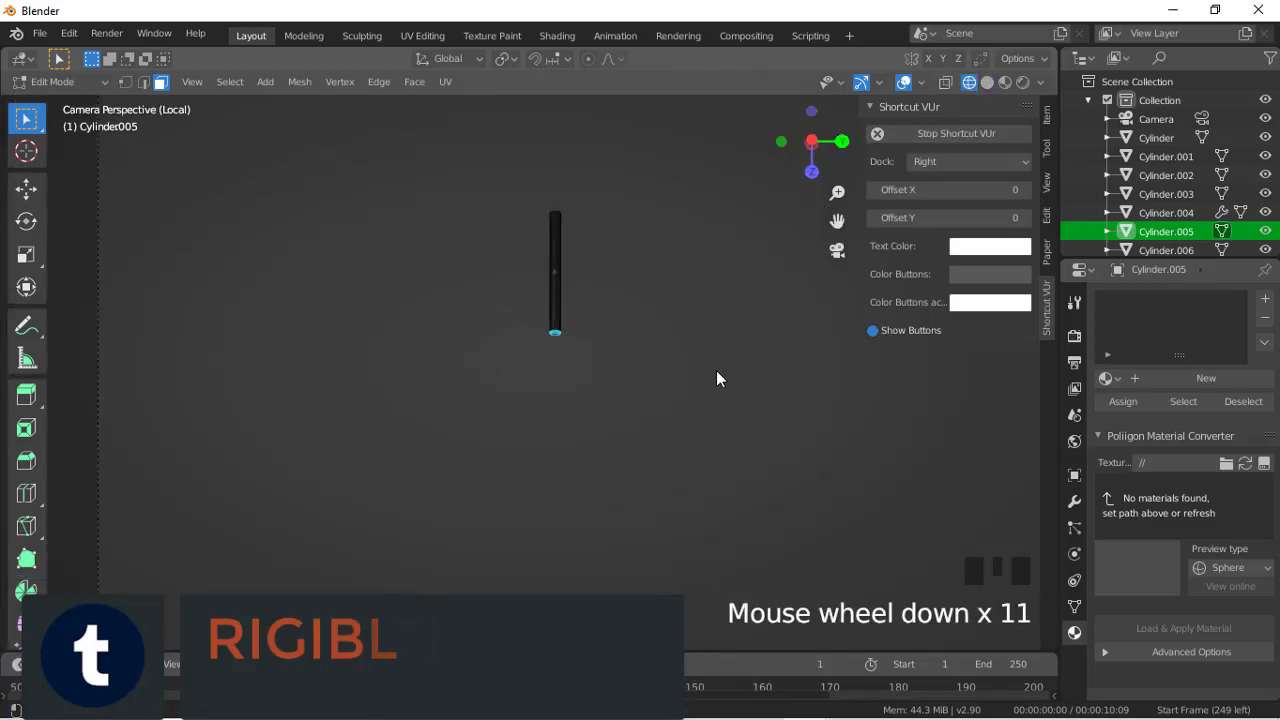
Step: Leave local view, enable X-ray and return to the camera view framed on the lower end of the shower pipe
{"action": "key", "text": "slash"}
{"action": "scroll", "coordinate": [660, 380], "scroll_direction": "down", "scroll_amount": 1}
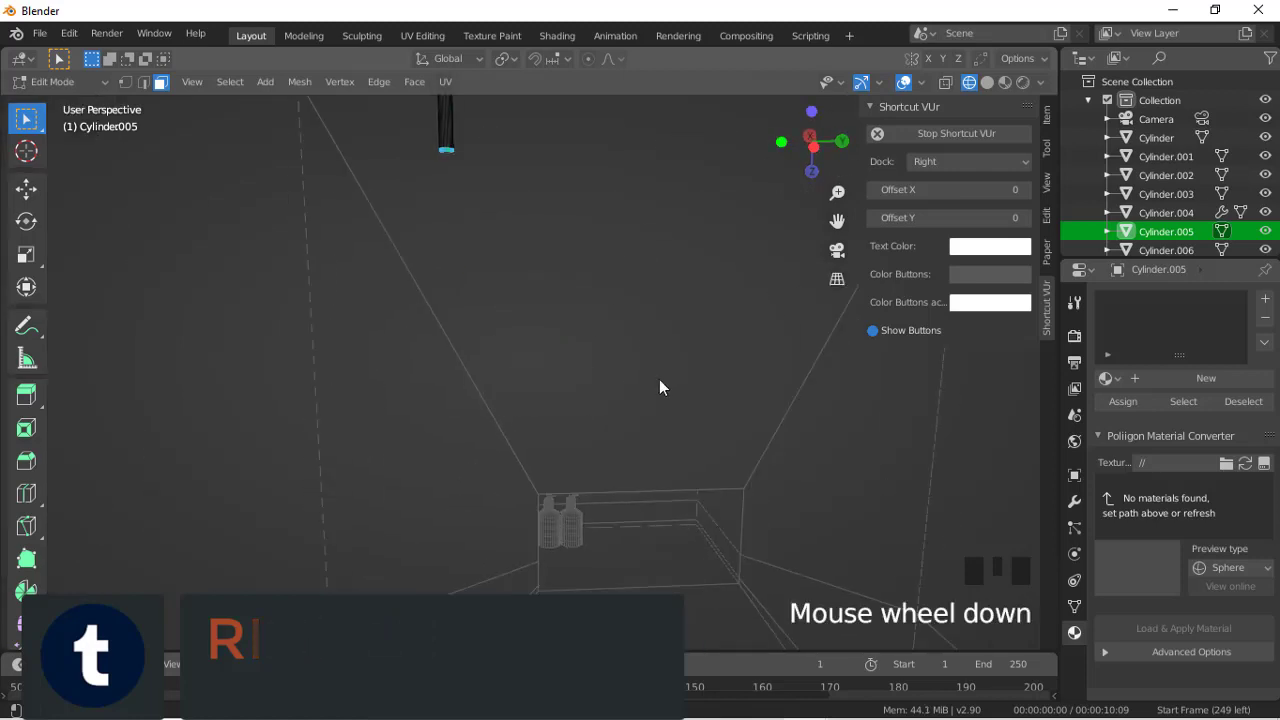
{"action": "left_click", "coordinate": [945, 83]}
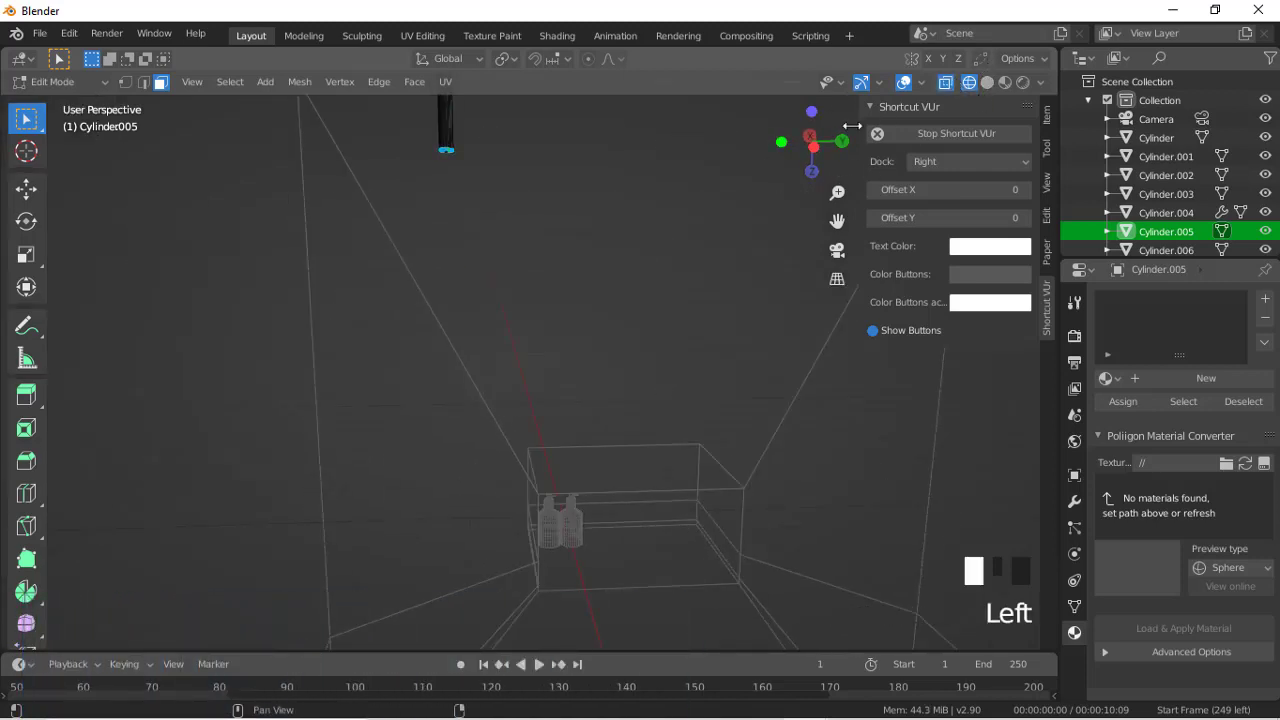
{"action": "key", "text": "slash"}
{"action": "key", "text": "slash"}
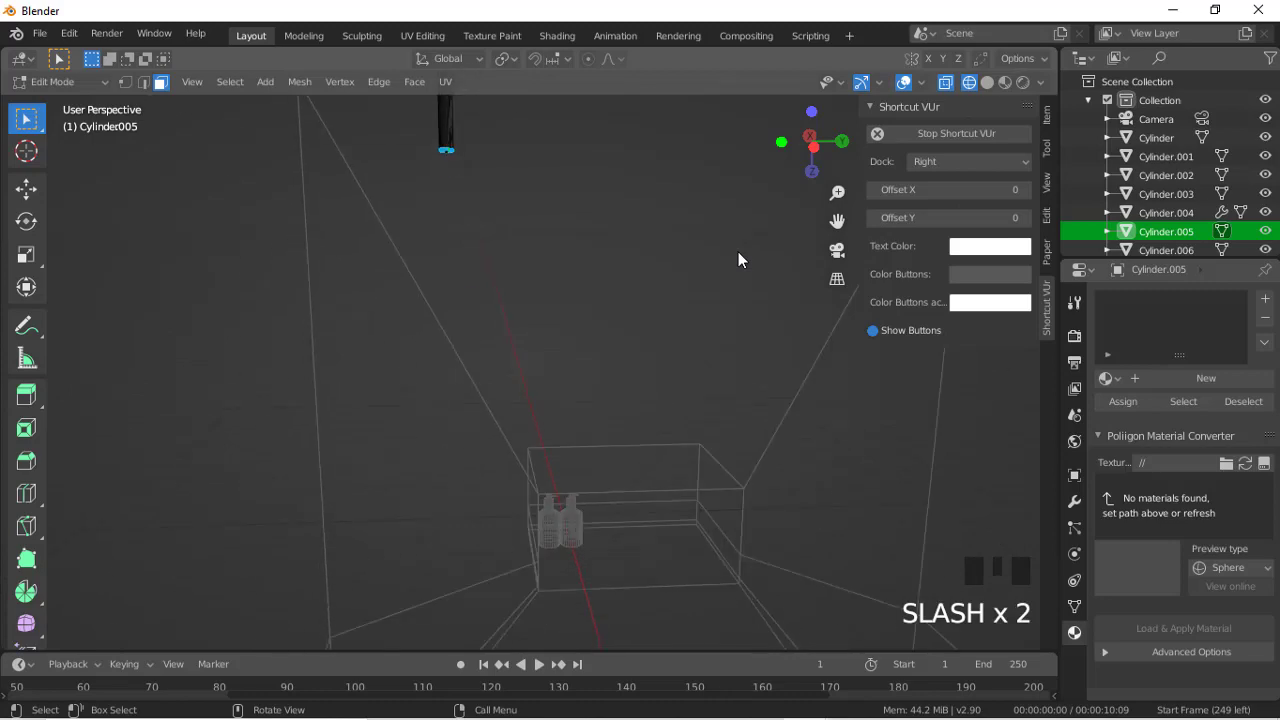
{"action": "left_click", "coordinate": [837, 251]}
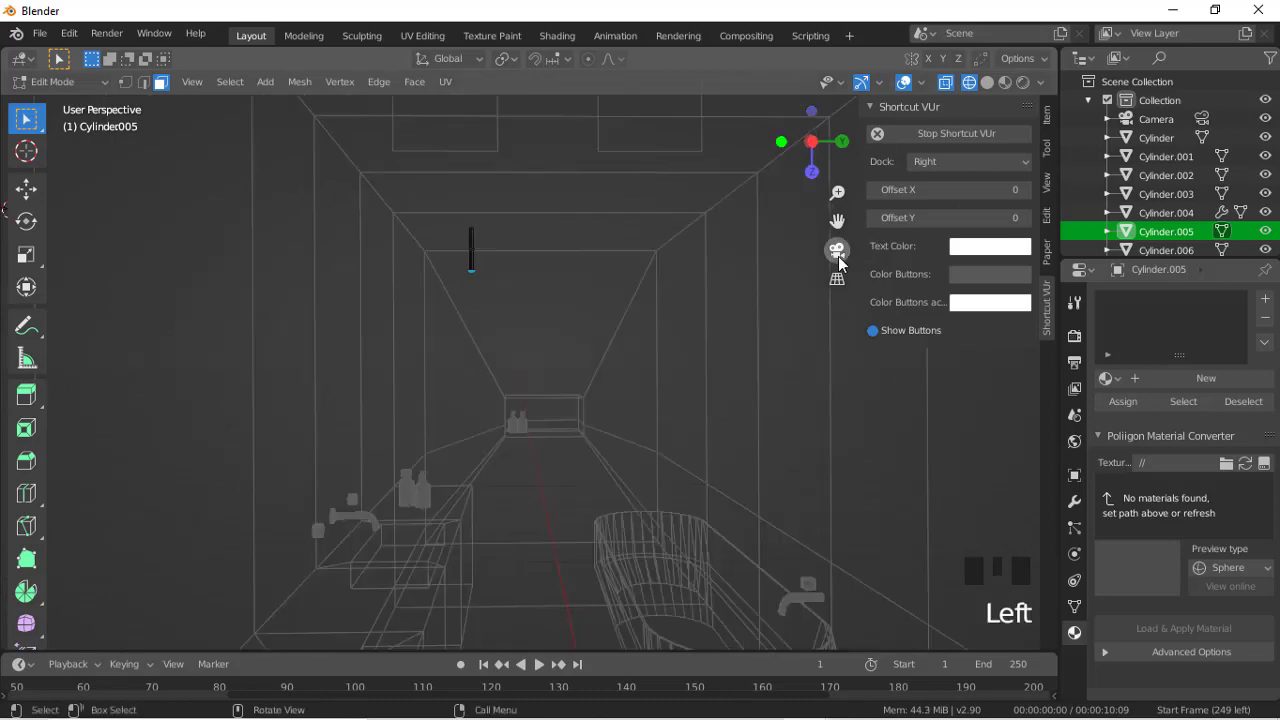
{"action": "scroll", "coordinate": [660, 384], "scroll_direction": "down", "scroll_amount": 2}
{"action": "scroll", "coordinate": [660, 384], "scroll_direction": "down", "scroll_amount": 4}
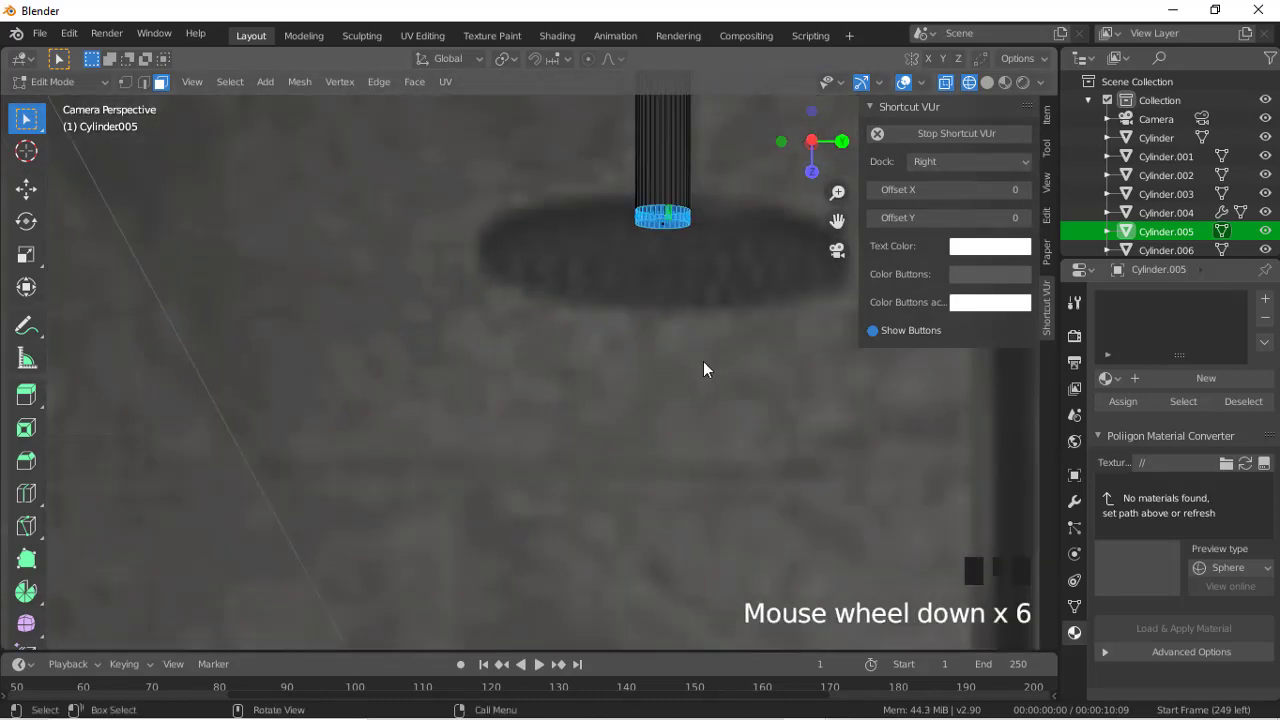
{"action": "key", "text": "alt+e"}
{"action": "left_click", "coordinate": [703, 361]}
{"action": "key", "text": "ctrl+z"}
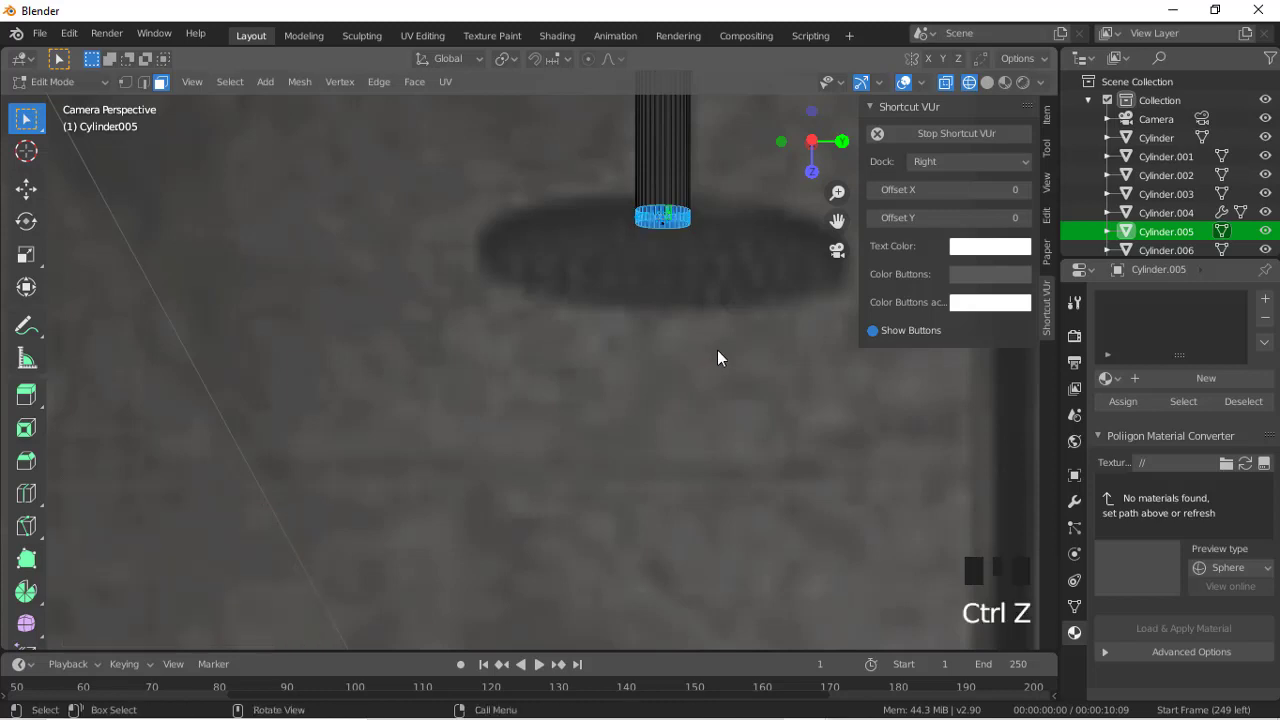
Step: Extrude the ring faces at the pipe's lower end outward along their normals by about 7.22 m to form the shower head disc
{"action": "key", "text": "alt+e"}
{"action": "left_click", "coordinate": [717, 350]}
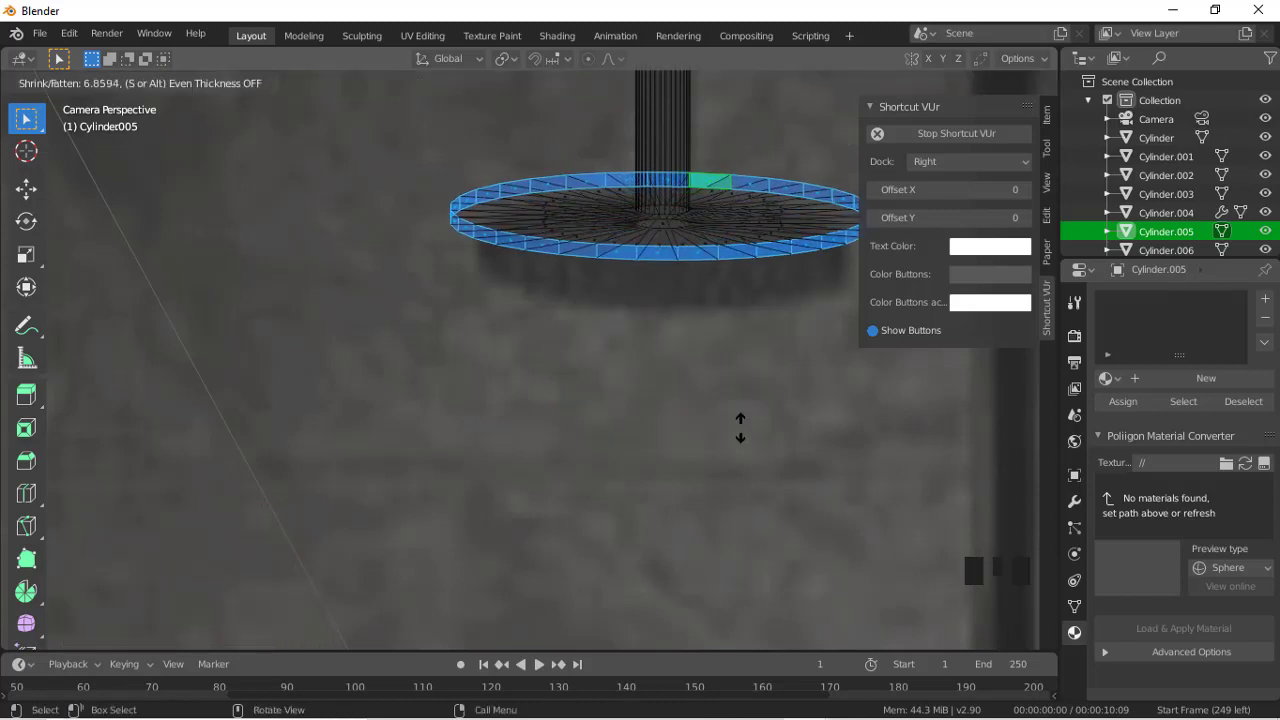
{"action": "left_click", "coordinate": [785, 360]}
{"action": "scroll", "coordinate": [843, 262], "scroll_direction": "down", "scroll_amount": 11}
{"action": "scroll", "coordinate": [843, 262], "scroll_direction": "up", "scroll_amount": 6}
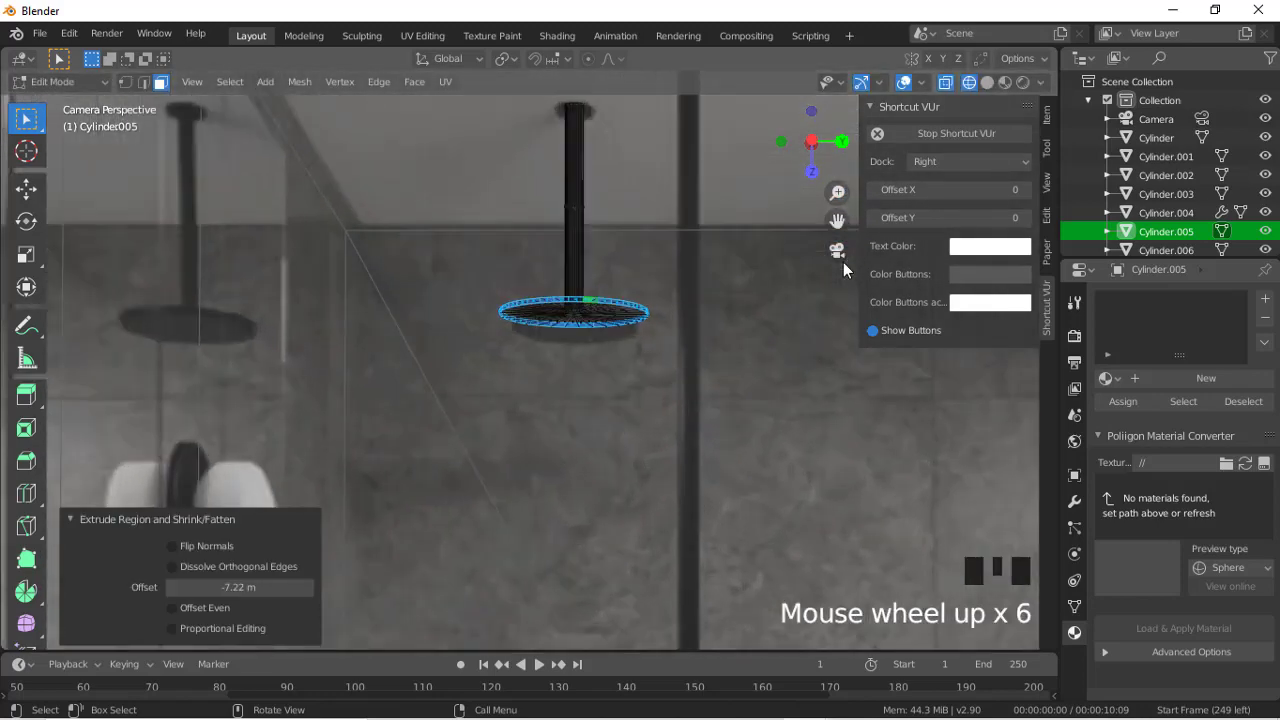
{"action": "scroll", "coordinate": [843, 262], "scroll_direction": "down", "scroll_amount": 3}
{"action": "scroll", "coordinate": [843, 262], "scroll_direction": "up", "scroll_amount": 2}
{"action": "scroll", "coordinate": [843, 262], "scroll_direction": "up", "scroll_amount": 3}
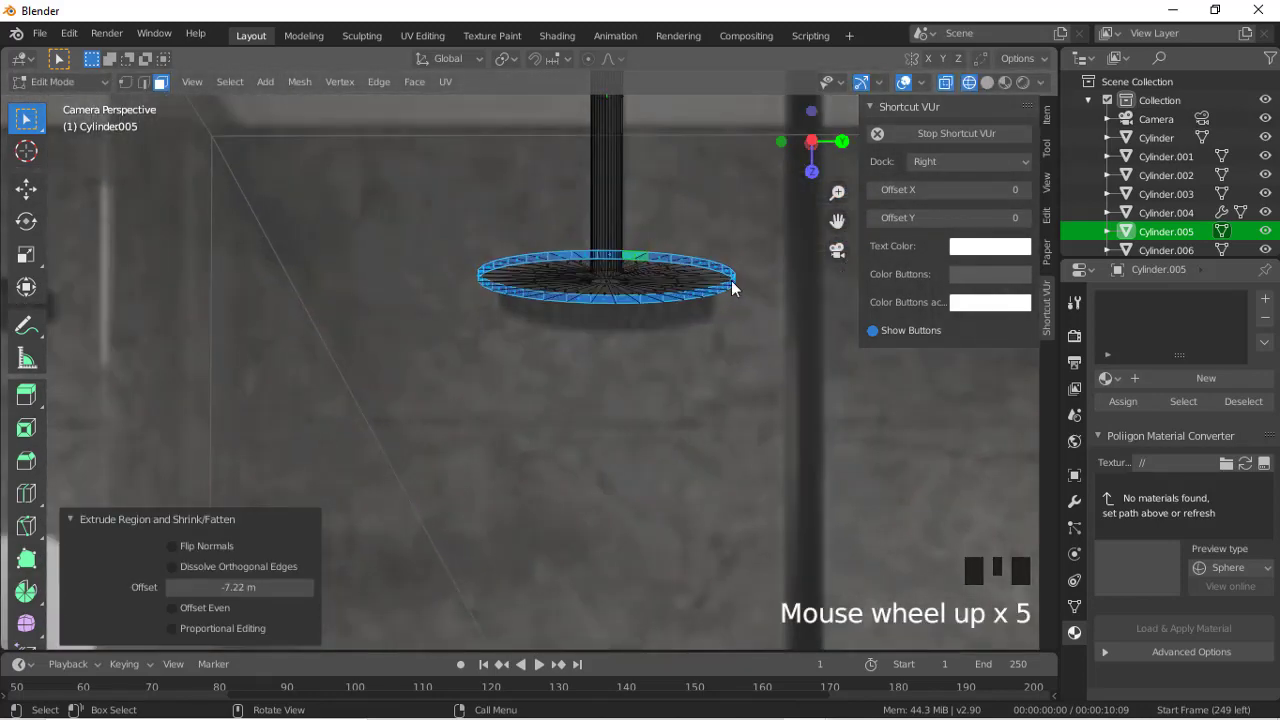
{"action": "scroll", "coordinate": [650, 373], "scroll_direction": "down", "scroll_amount": 3}
{"action": "scroll", "coordinate": [650, 378], "scroll_direction": "up", "scroll_amount": 2}
Step: Scale the whole shower head by about 1.056 along Z and shift it about 0.036 m along Z to match the reference
{"action": "key", "text": "Tab"}
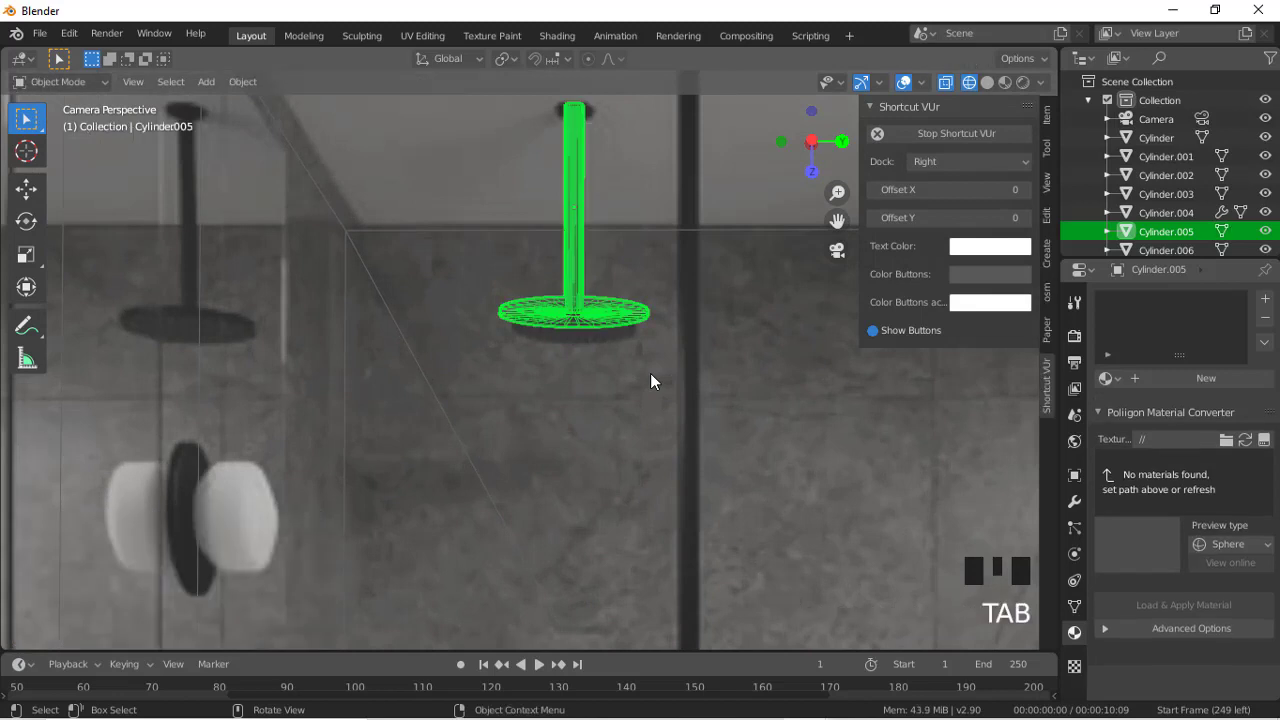
{"action": "key", "text": "s"}
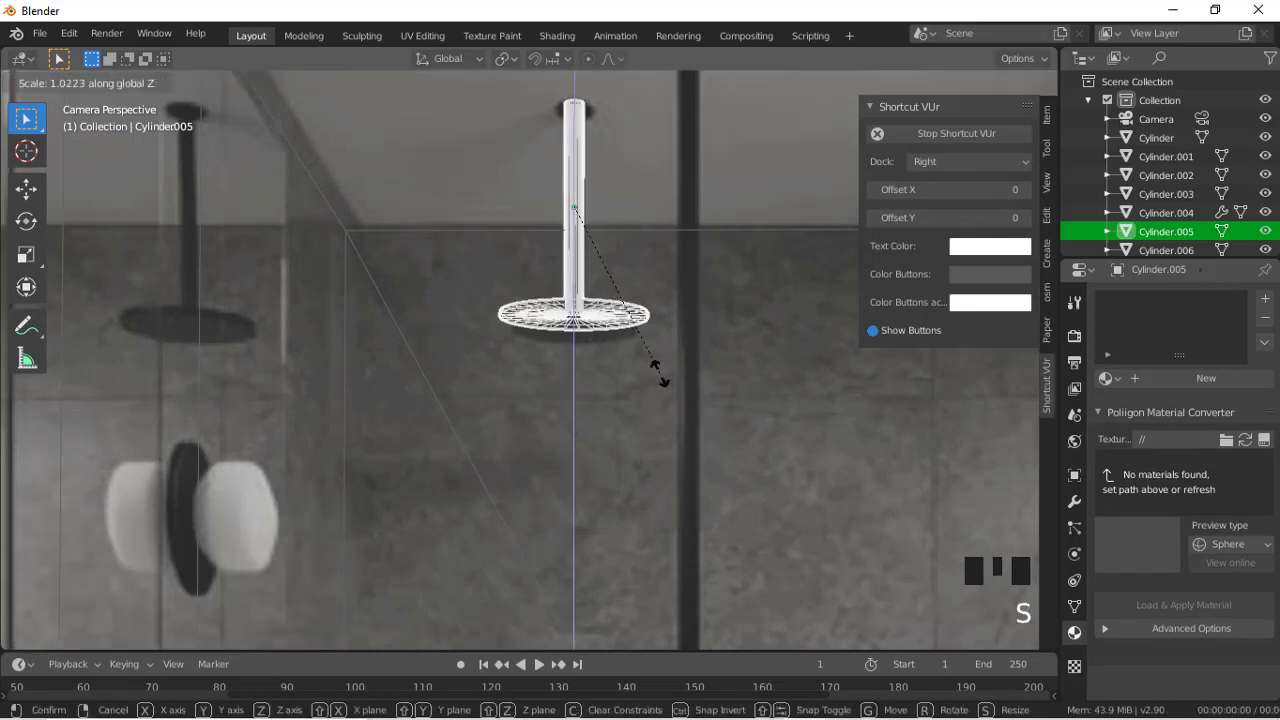
{"action": "left_click", "coordinate": [686, 364]}
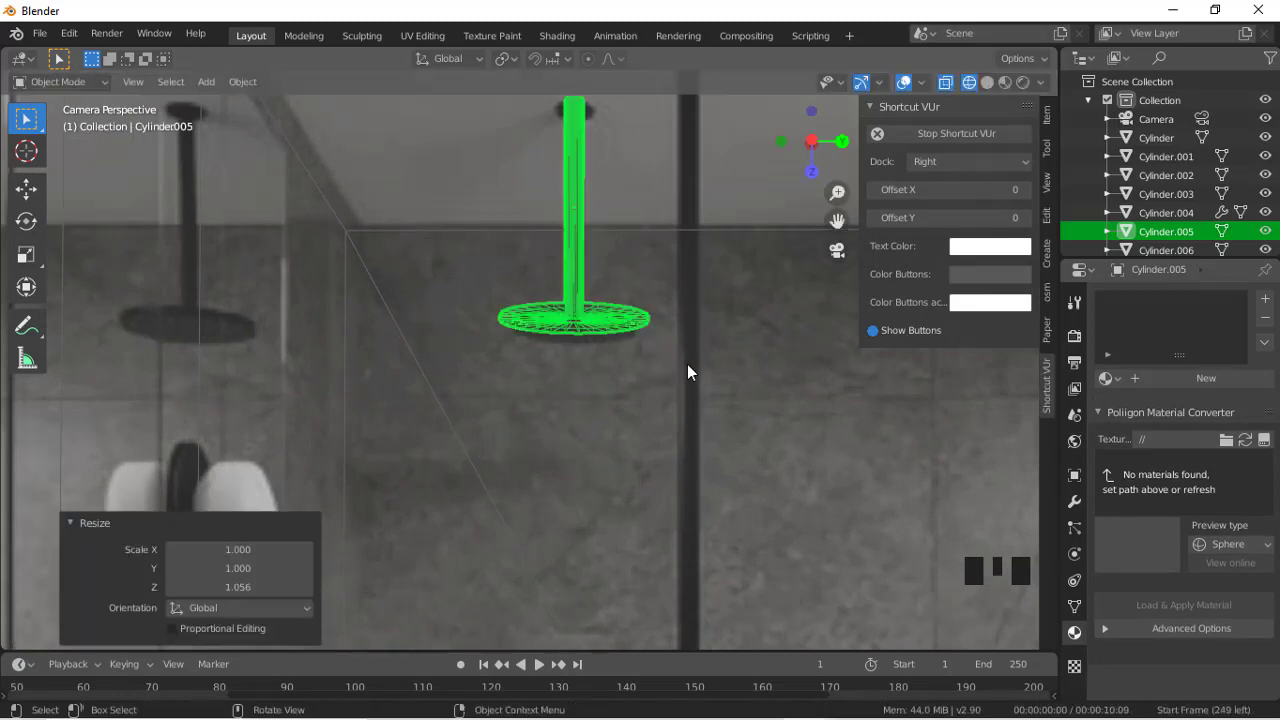
{"action": "key", "text": "g"}
{"action": "key", "text": "z"}
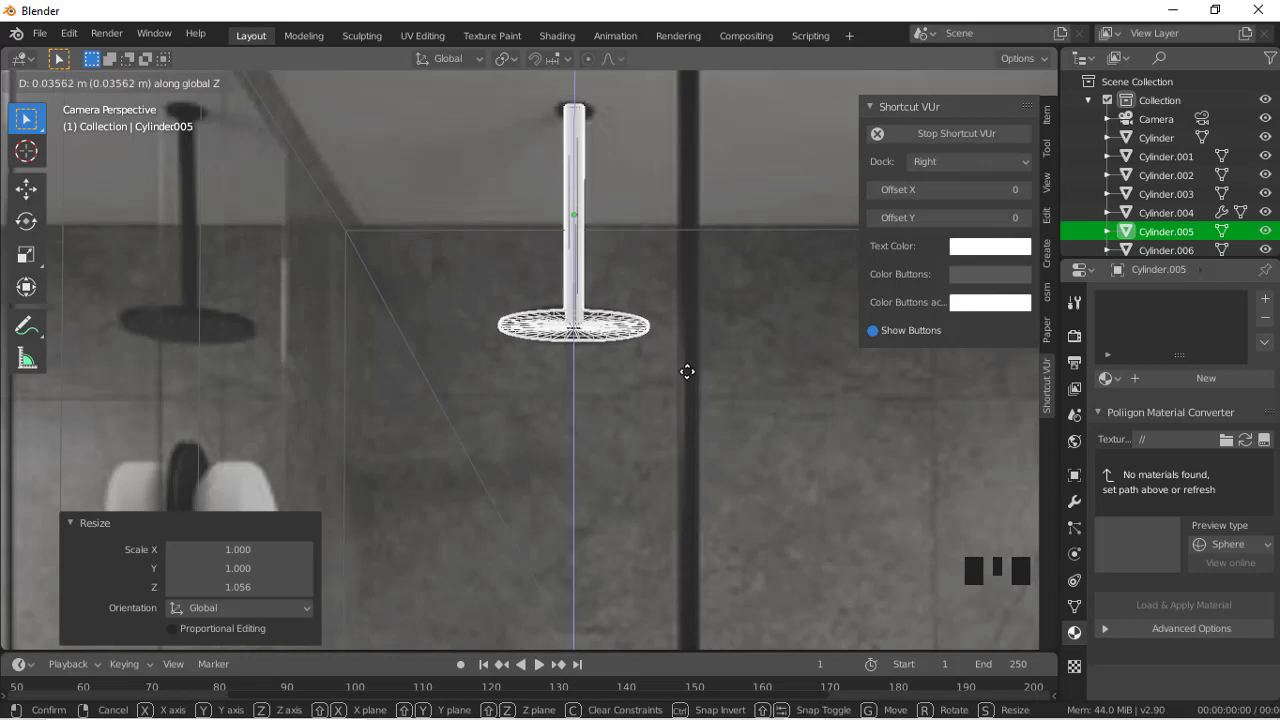
{"action": "left_click", "coordinate": [687, 371]}
Step: Add one loop cut near the pipe's upper end with a factor of about 0.966 and select the faces above it
{"action": "key", "text": "Tab"}
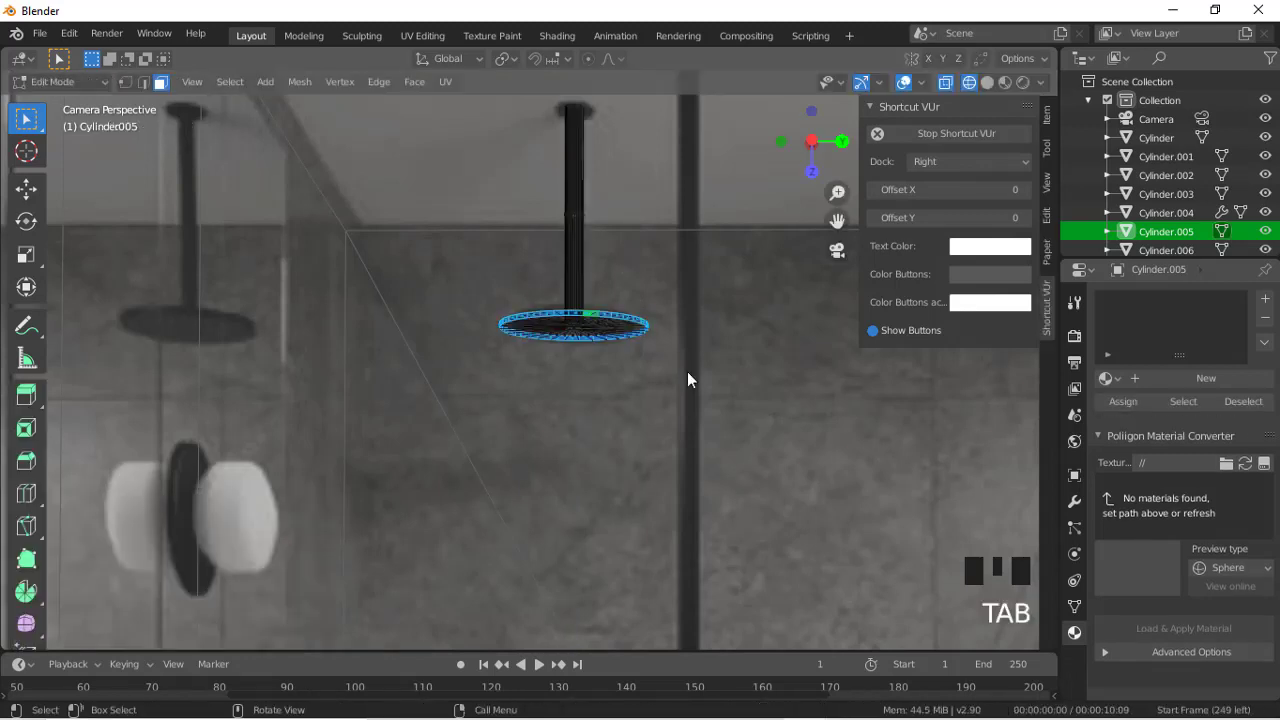
{"action": "key", "text": "ctrl+r"}
{"action": "left_click", "coordinate": [581, 112]}
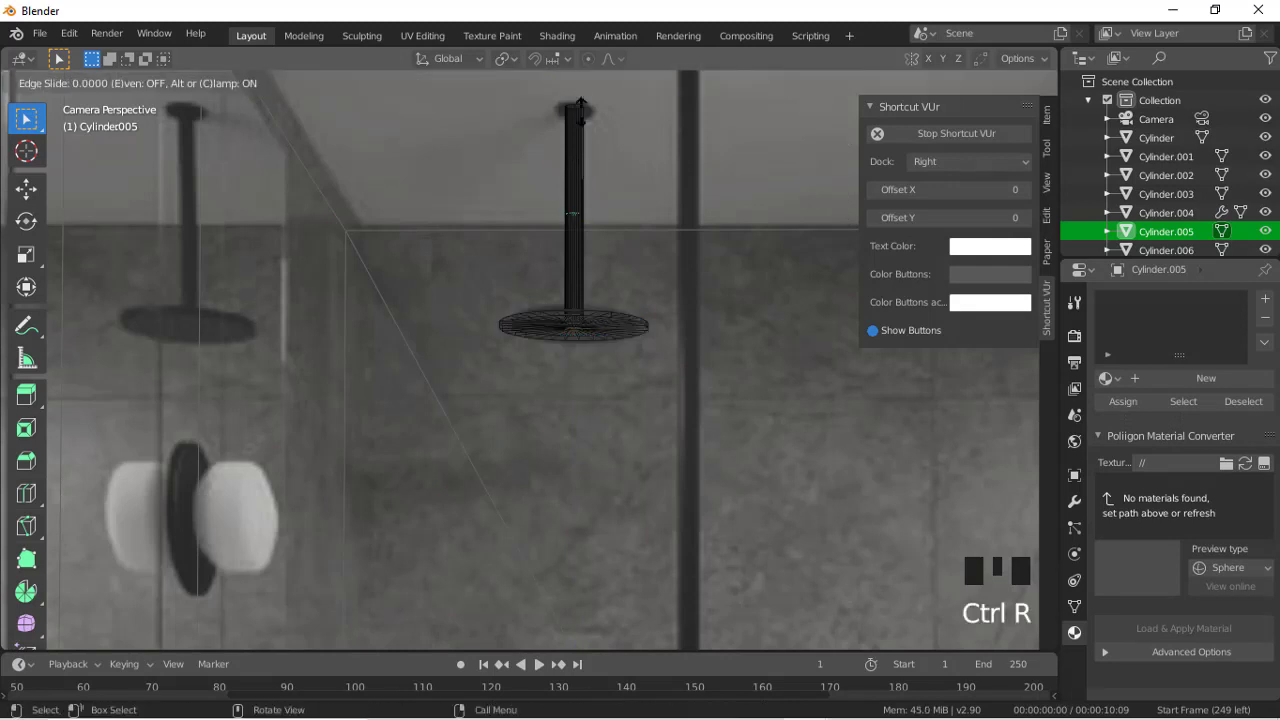
{"action": "left_click", "coordinate": [584, 580]}
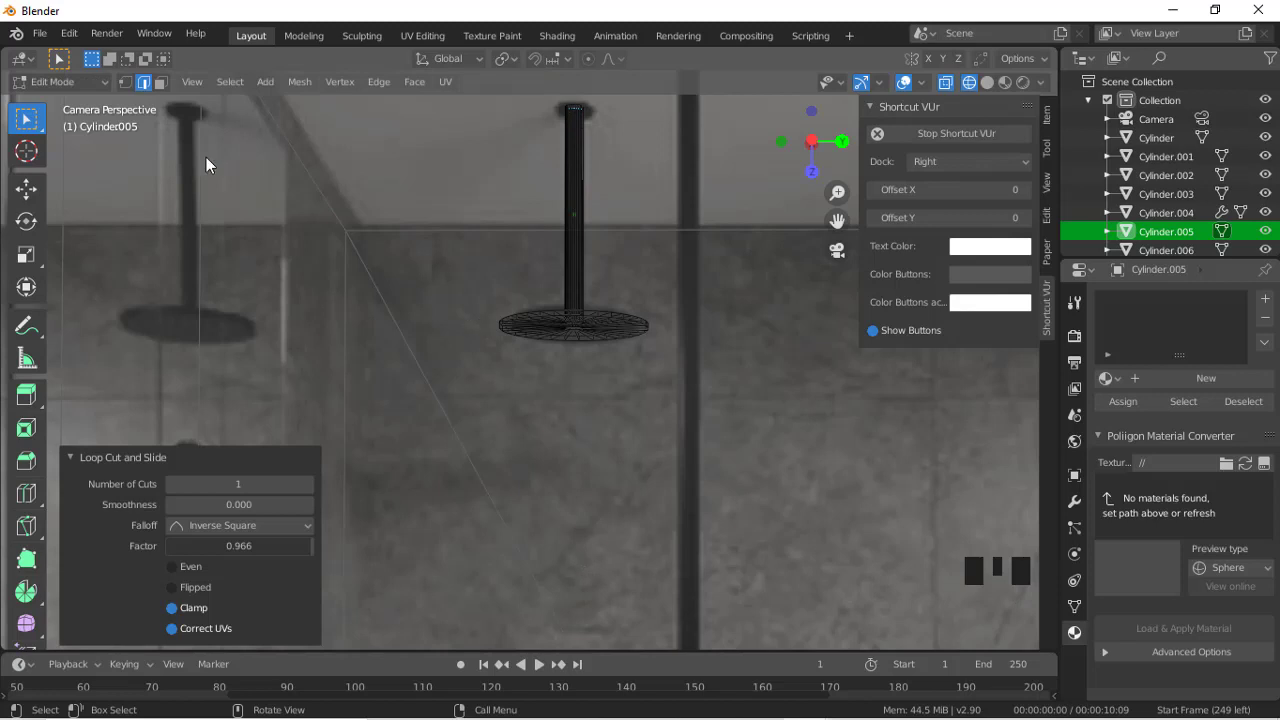
{"action": "left_click", "coordinate": [160, 82]}
{"action": "left_click_drag", "start_coordinate": [502, 99], "coordinate": [606, 127]}
{"action": "key", "text": "alt+e"}
{"action": "left_click", "coordinate": [700, 98]}
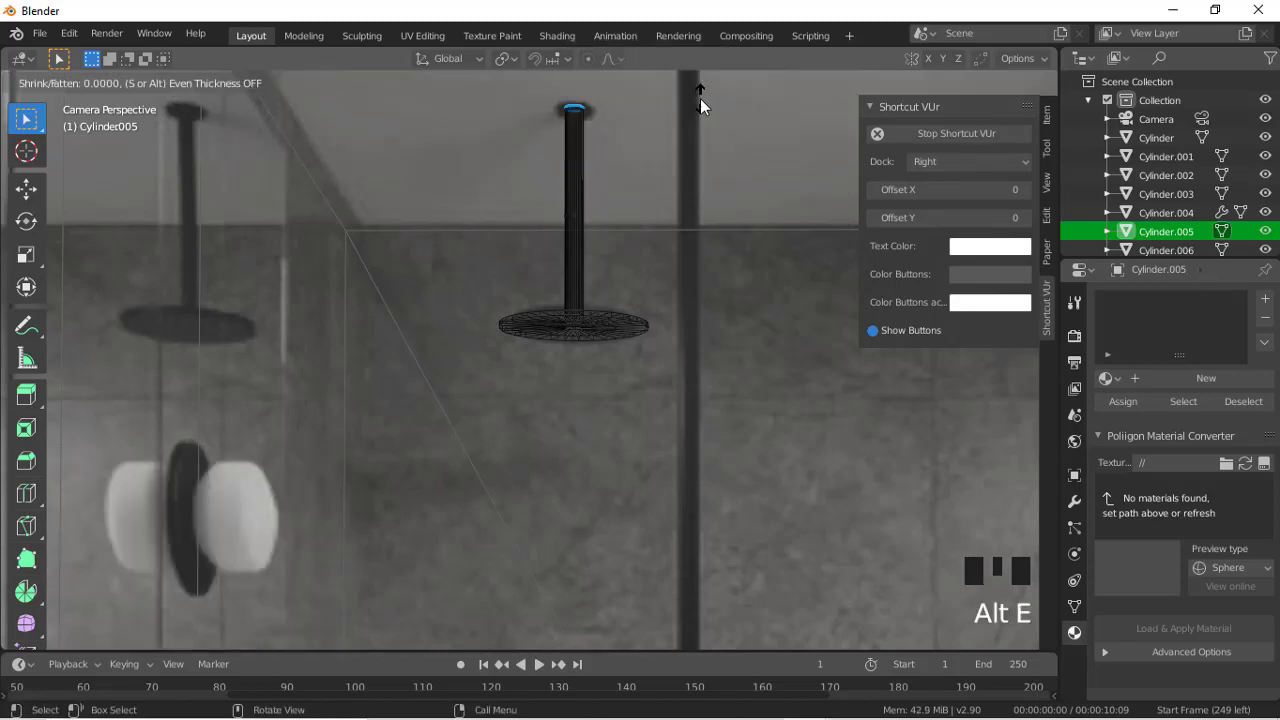
{"action": "left_click", "coordinate": [630, 82]}
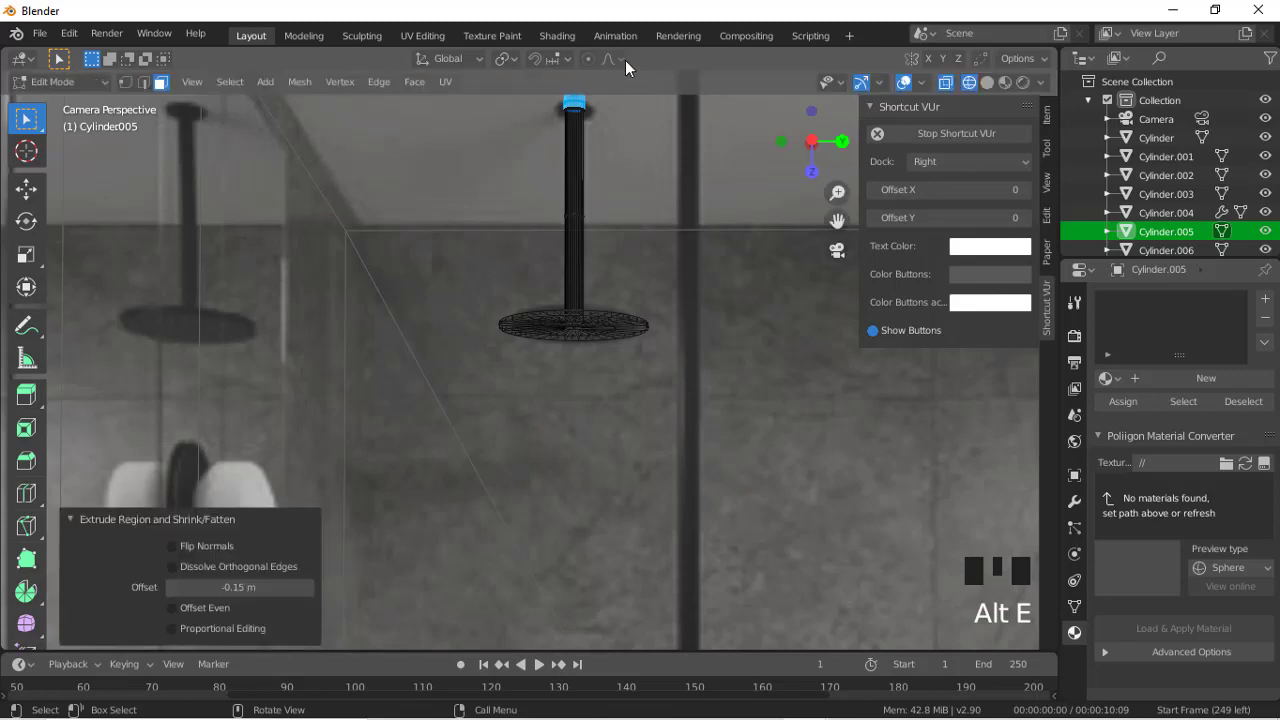
{"action": "key", "text": "ctrl+z"}
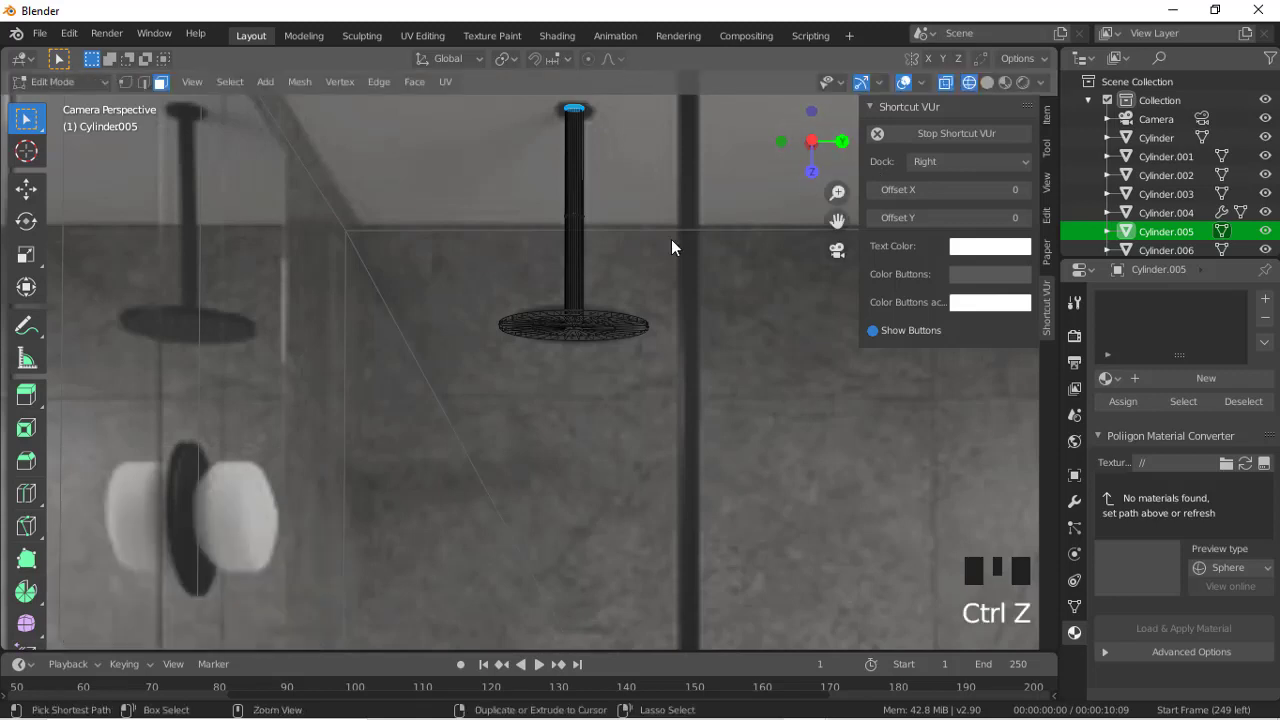
Step: Isolate the shower head in solid shading with X-ray off and deselect the pipe's upper end cap
{"action": "key", "text": "slash"}
{"action": "left_click_drag", "start_coordinate": [814, 117], "coordinate": [822, 155]}
{"action": "left_click", "coordinate": [988, 82]}
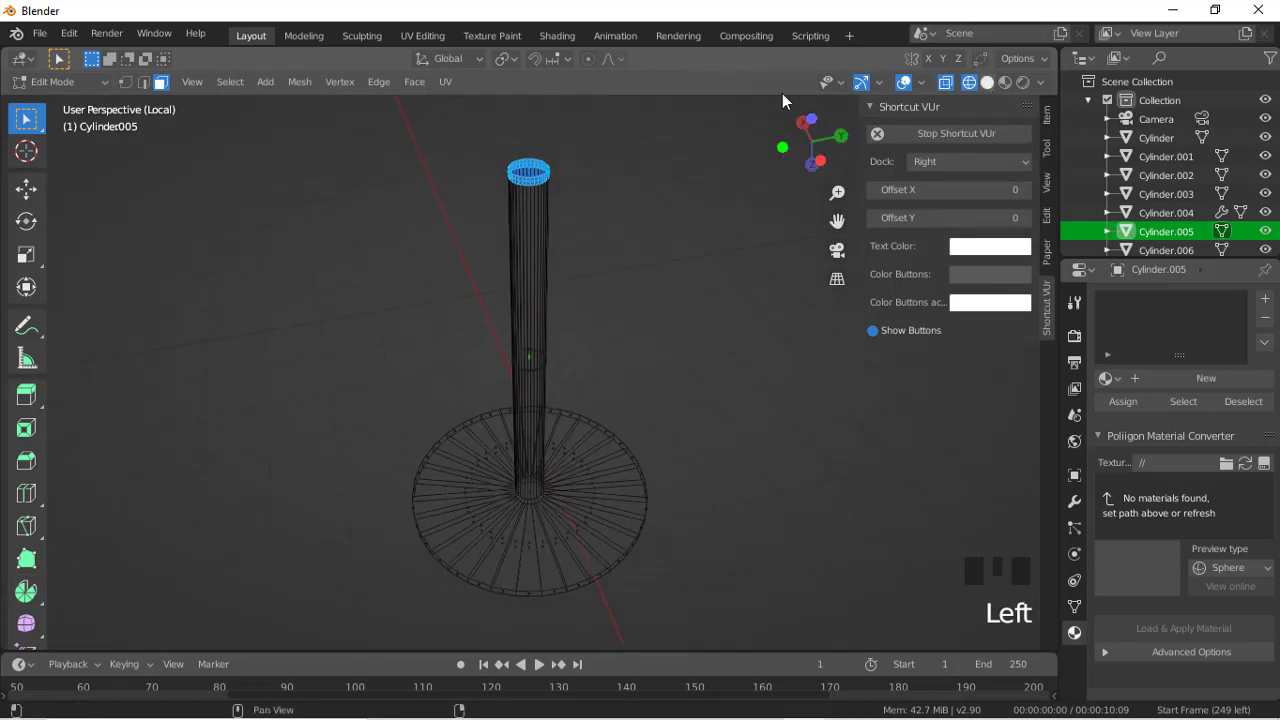
{"action": "left_click", "coordinate": [528, 172], "text": "ctrl"}
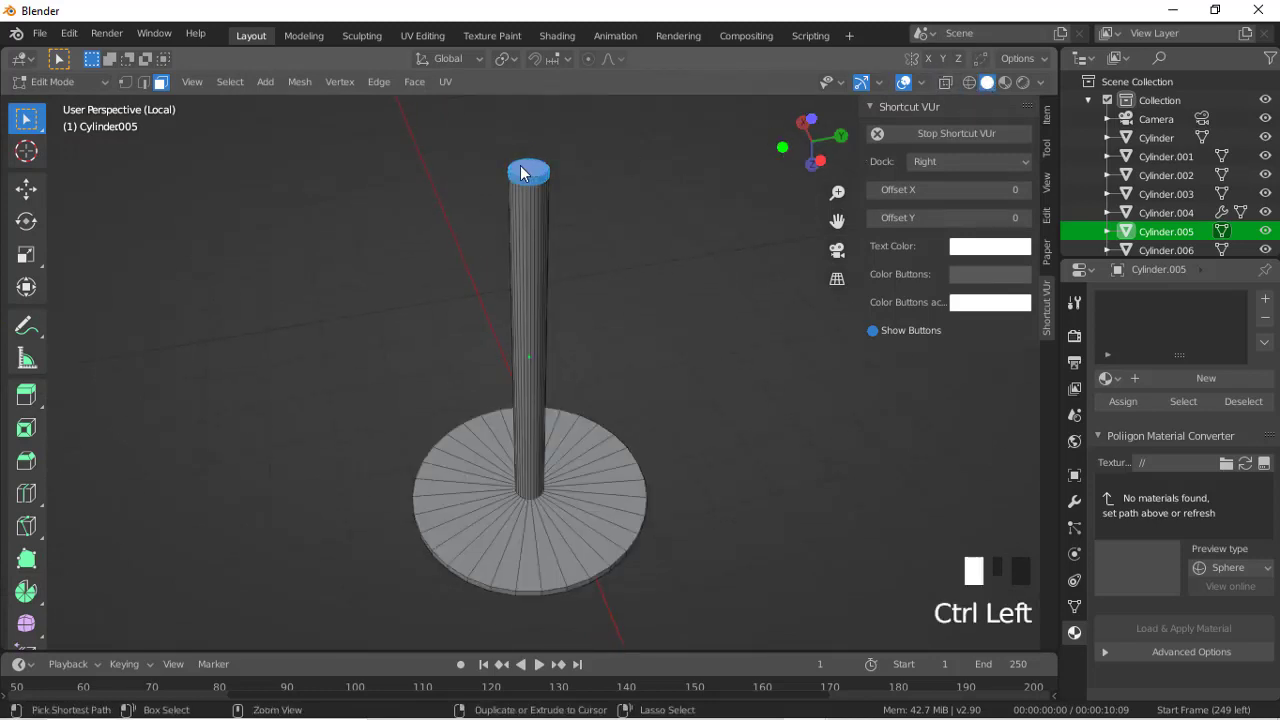
Step: Return to the camera view in wireframe shading with X-ray on and leave local view
{"action": "left_click", "coordinate": [835, 254]}
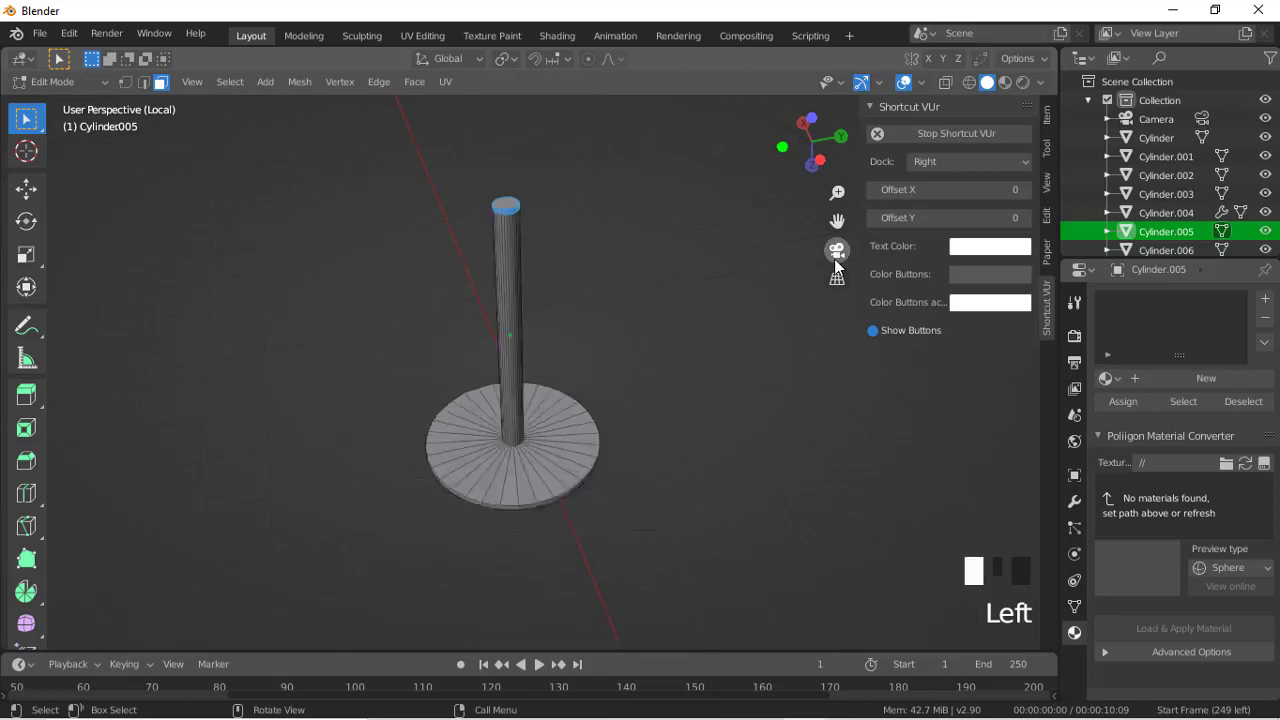
{"action": "left_click", "coordinate": [945, 82]}
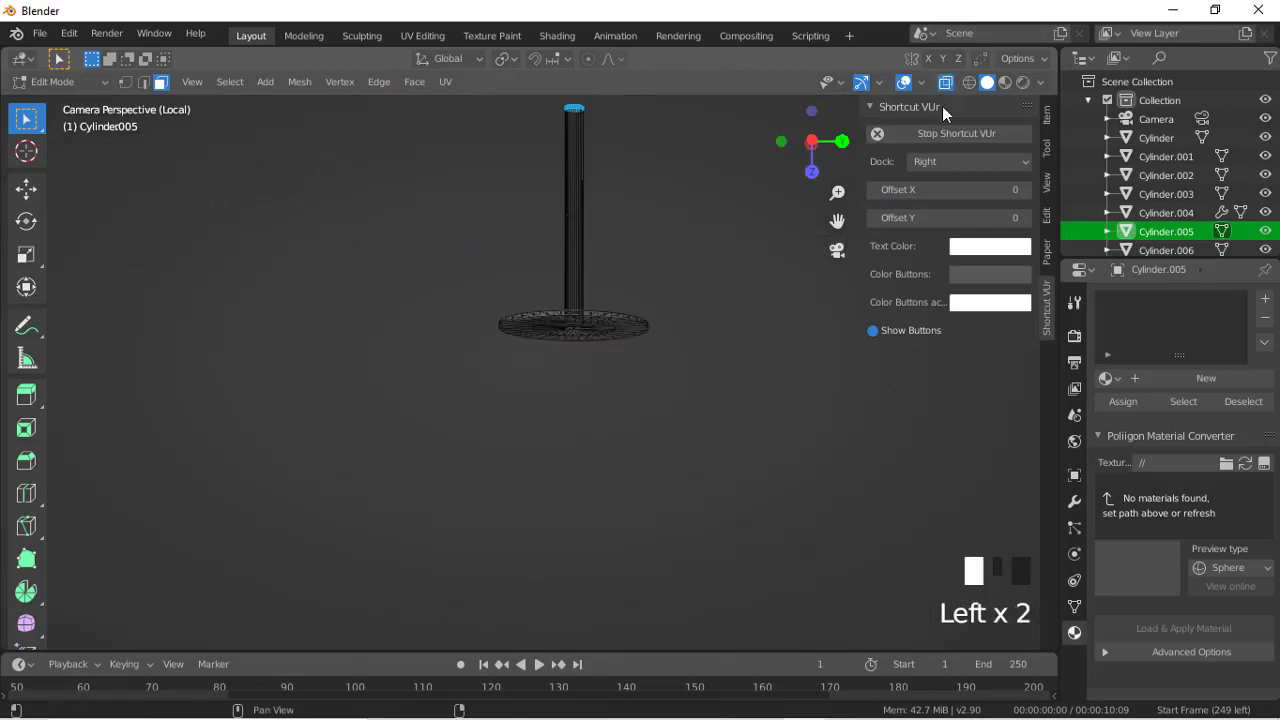
{"action": "left_click", "coordinate": [972, 82]}
{"action": "key", "text": "KP_Divide"}
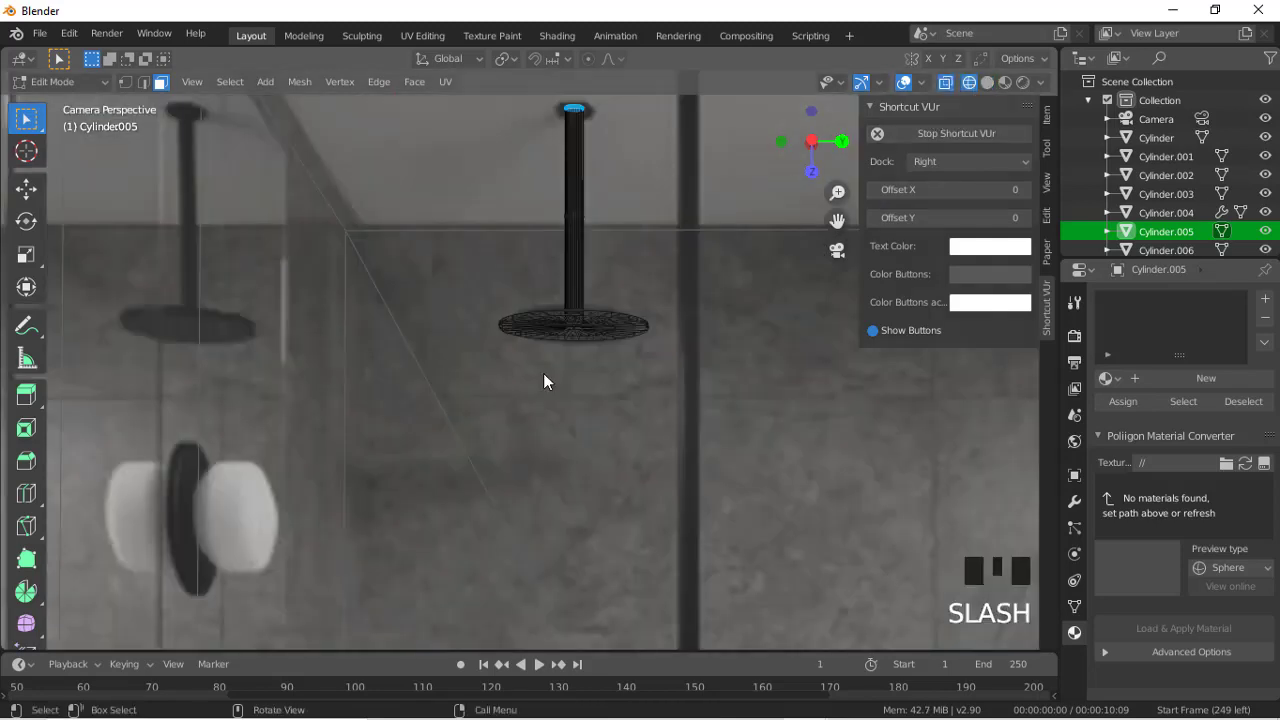
Step: Extrude the ring faces at the pipe's upper end outward along their normals by about 1 m to form the ceiling flange
{"action": "key", "text": "alt+e"}
{"action": "left_click", "coordinate": [706, 345]}
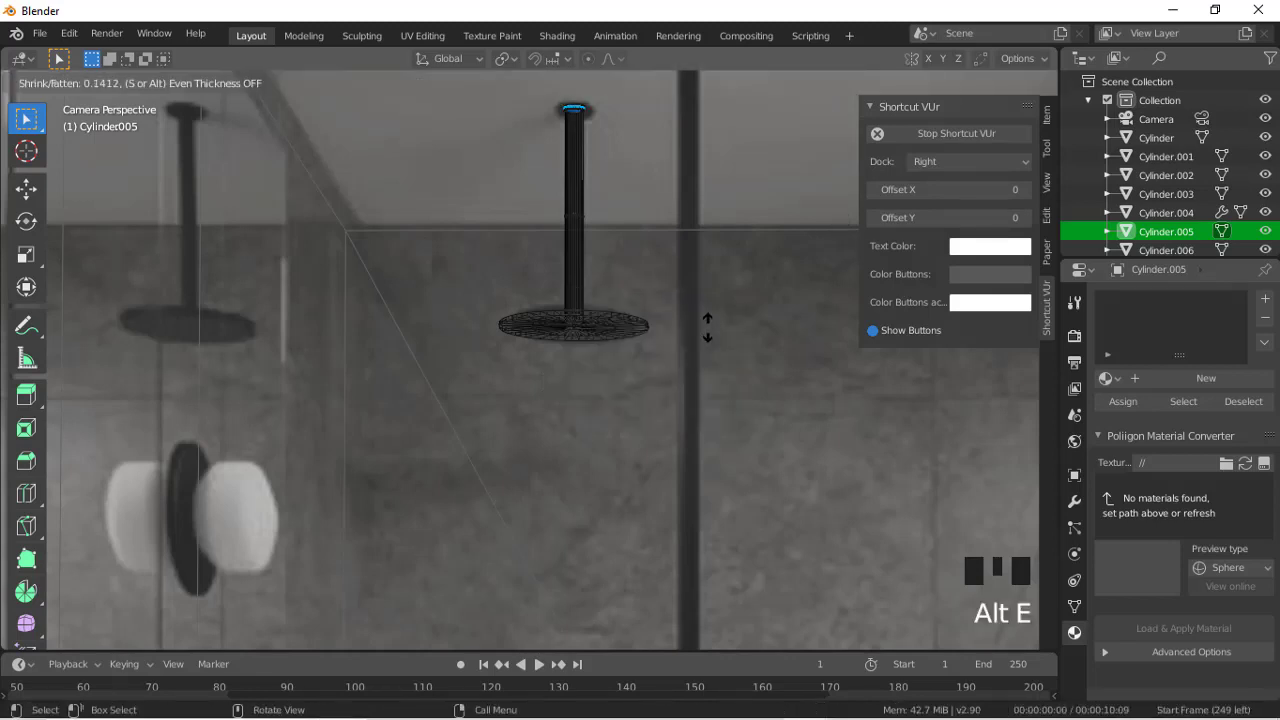
{"action": "left_click", "coordinate": [706, 238]}
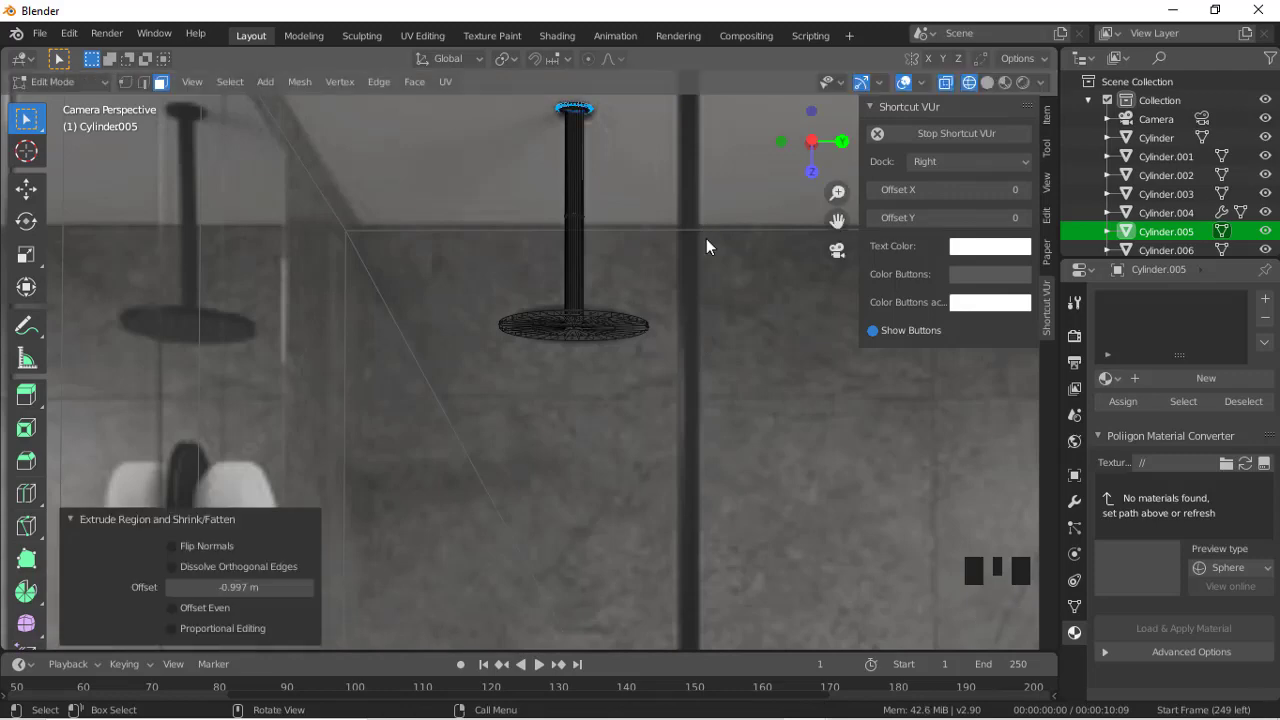
{"action": "scroll", "coordinate": [706, 238], "scroll_direction": "down", "scroll_amount": 10}
{"action": "scroll", "coordinate": [706, 238], "scroll_direction": "up", "scroll_amount": 7}
Step: Duplicate the finished shower head about 3.416 m along local Y, over the second shower head in the reference
{"action": "key", "text": "Tab"}
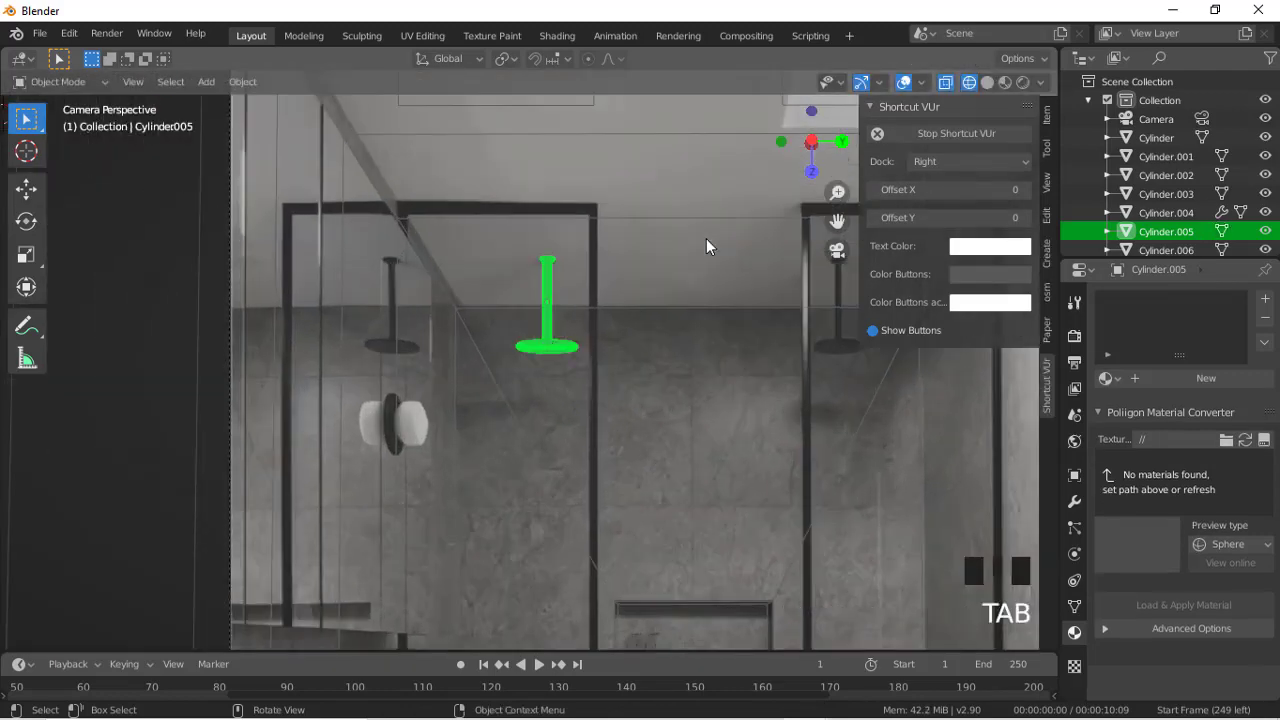
{"action": "key", "text": "shift+d"}
{"action": "key", "text": "x"}
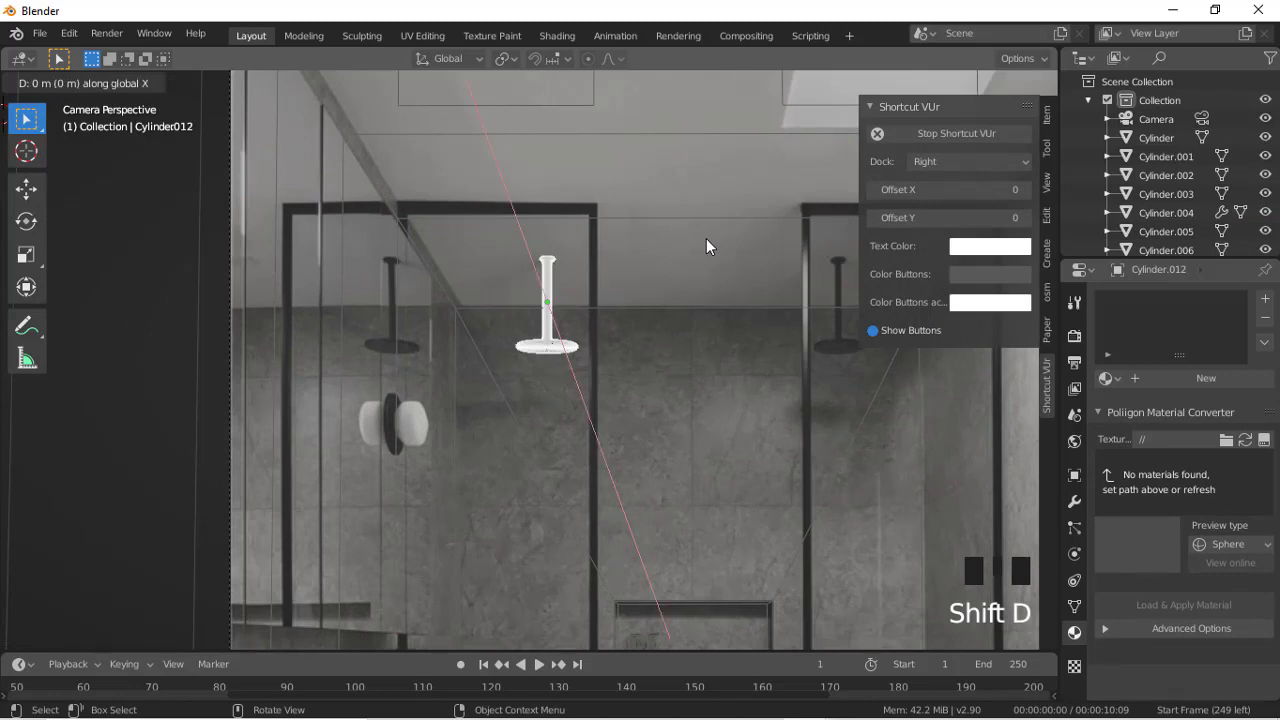
{"action": "key", "text": "y"}
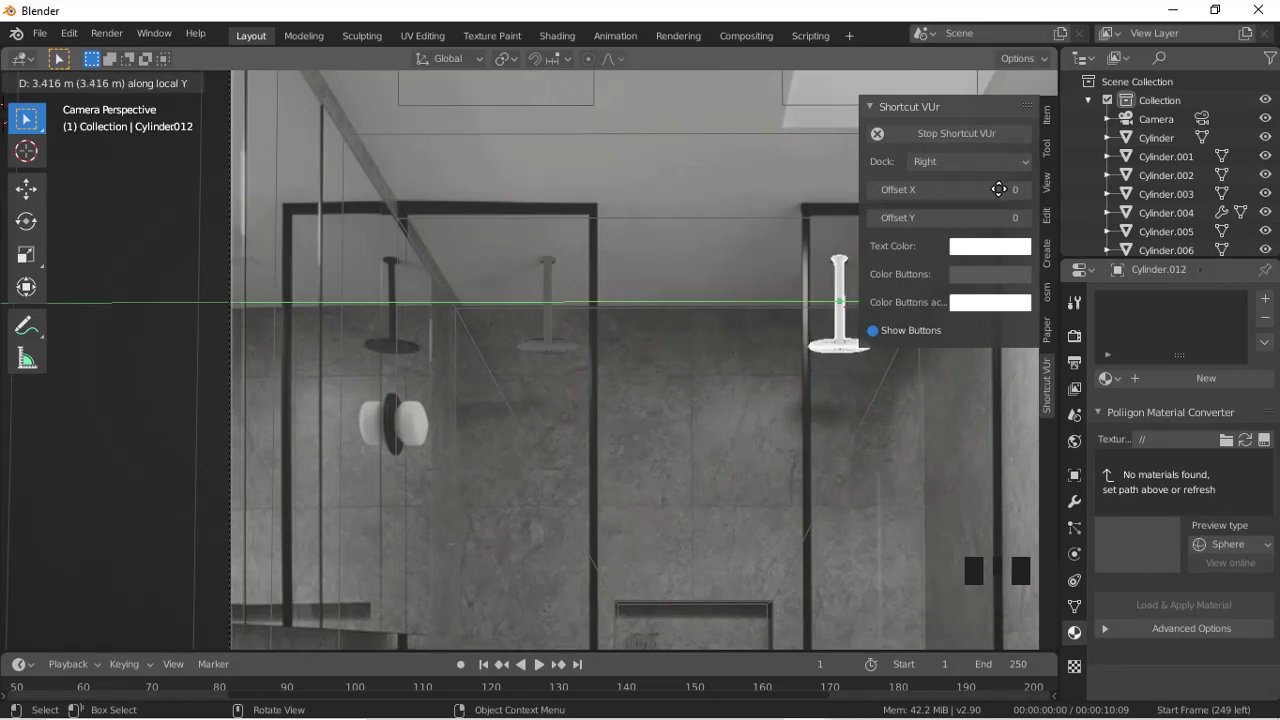
{"action": "left_click", "coordinate": [998, 189]}
{"action": "scroll", "coordinate": [759, 428], "scroll_direction": "down", "scroll_amount": 8}
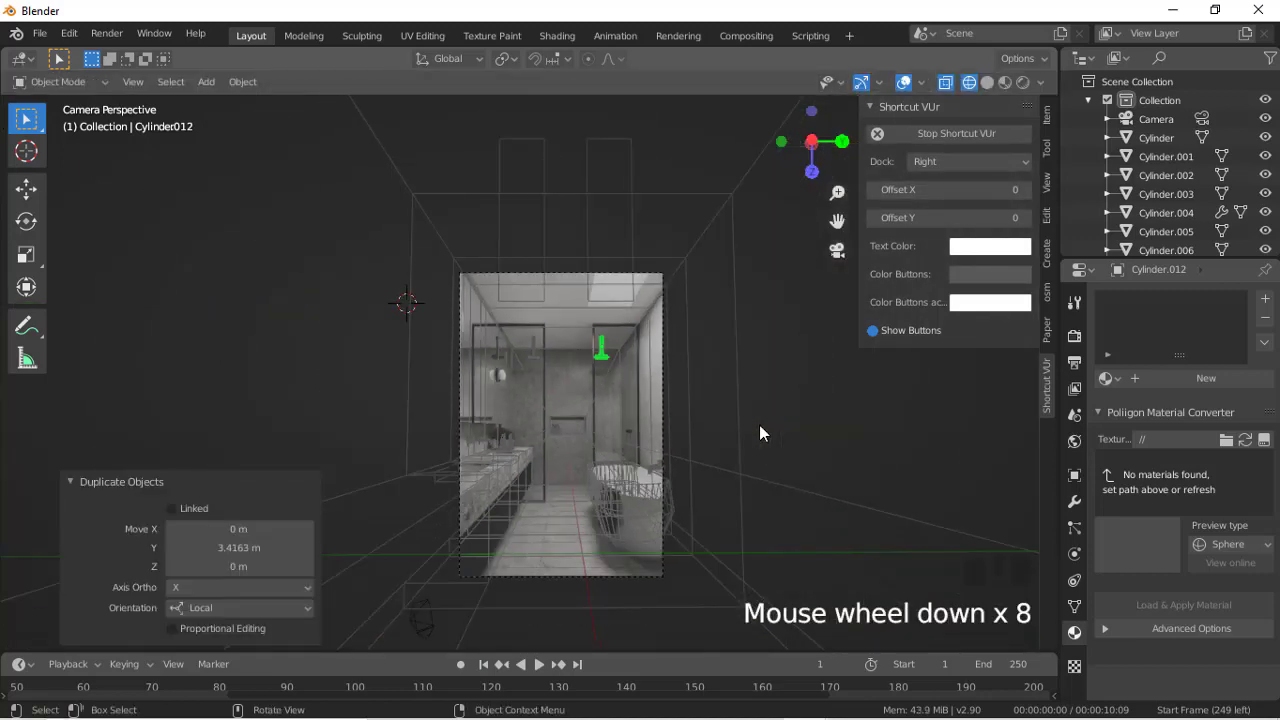
{"action": "scroll", "coordinate": [760, 433], "scroll_direction": "up", "scroll_amount": 1}
{"action": "scroll", "coordinate": [699, 340], "scroll_direction": "up", "scroll_amount": 3}
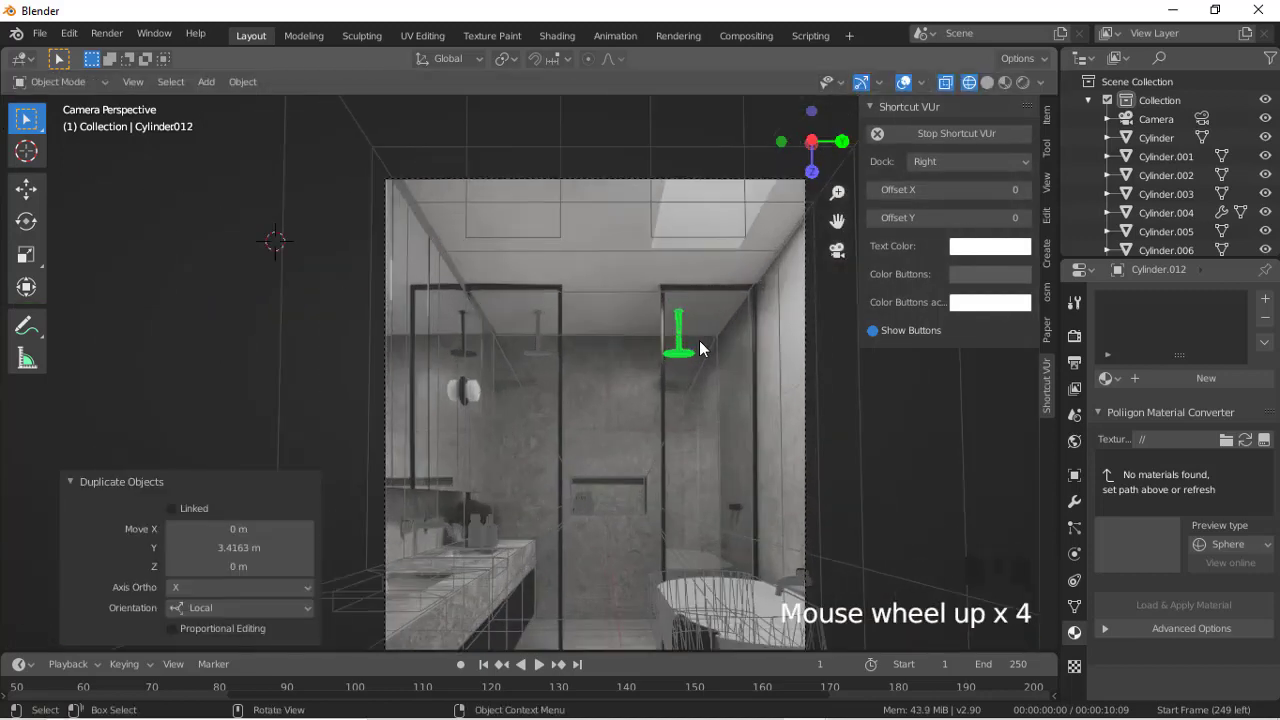
{"action": "key", "text": "Tab"}
{"action": "key", "text": "Tab"}
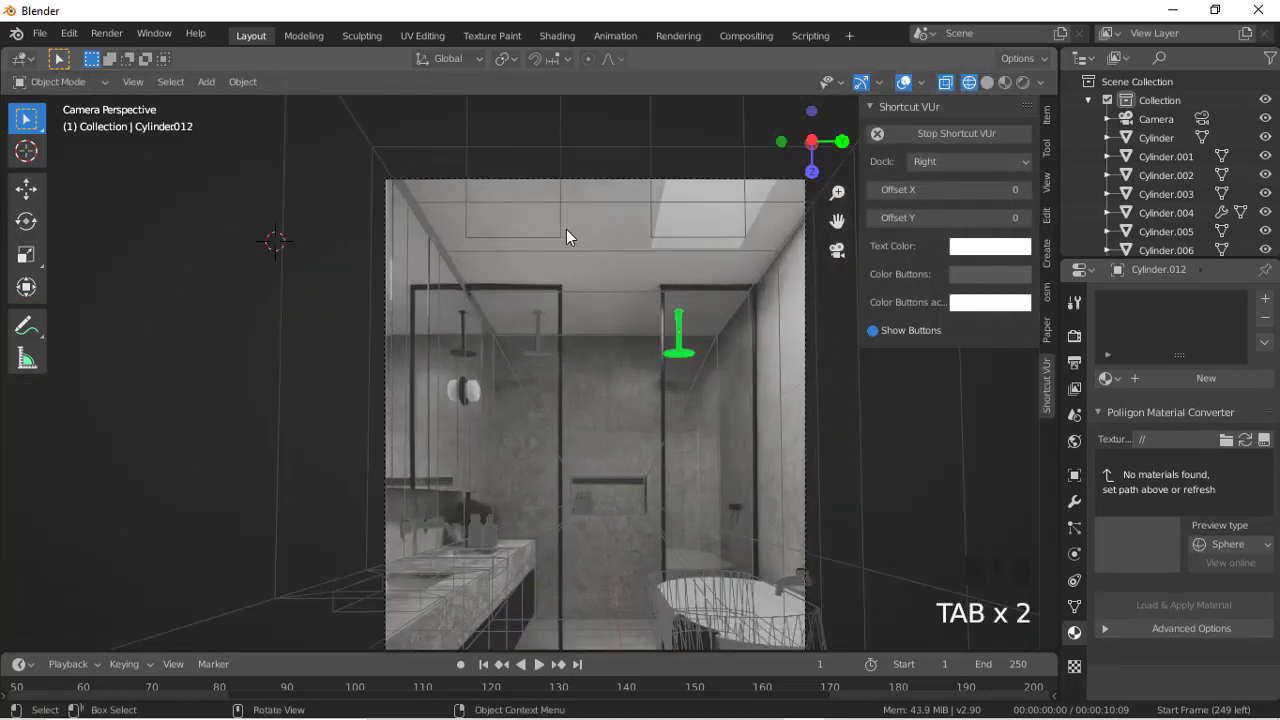
Step: Select the pair of tall rectangular panels extending above the ceiling and remove both of their material slots
{"action": "left_click", "coordinate": [566, 229]}
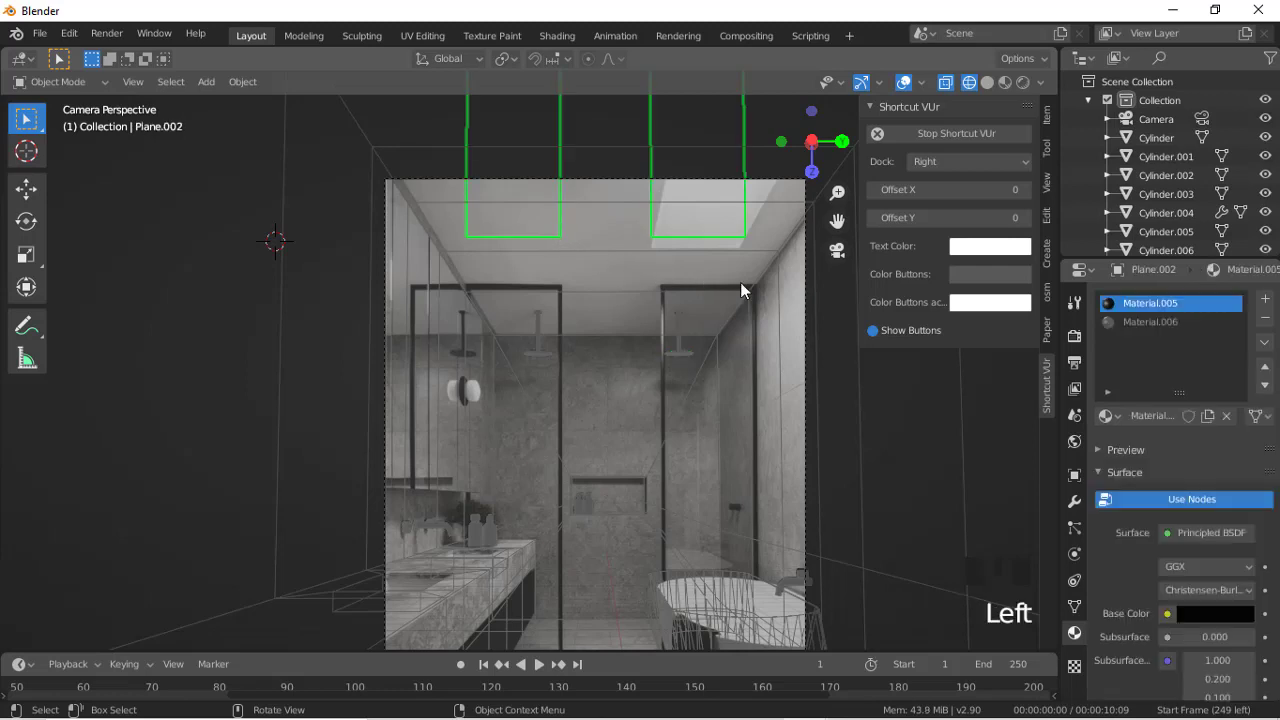
{"action": "left_click", "coordinate": [1148, 322]}
{"action": "left_click", "coordinate": [1265, 317]}
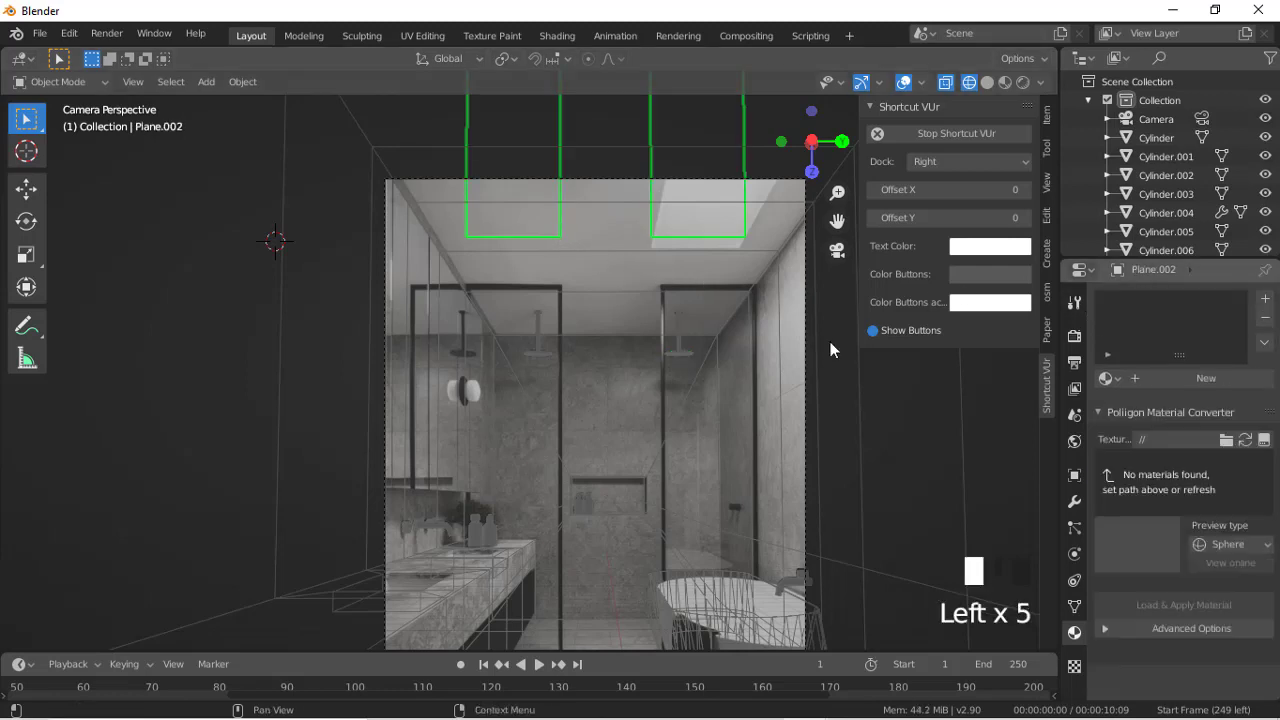
Step: Move the pair of tall panels about 8.671 m along global Z into the room, and show the scene in solid shading without X-ray
{"action": "key", "text": "g"}
{"action": "key", "text": "z"}
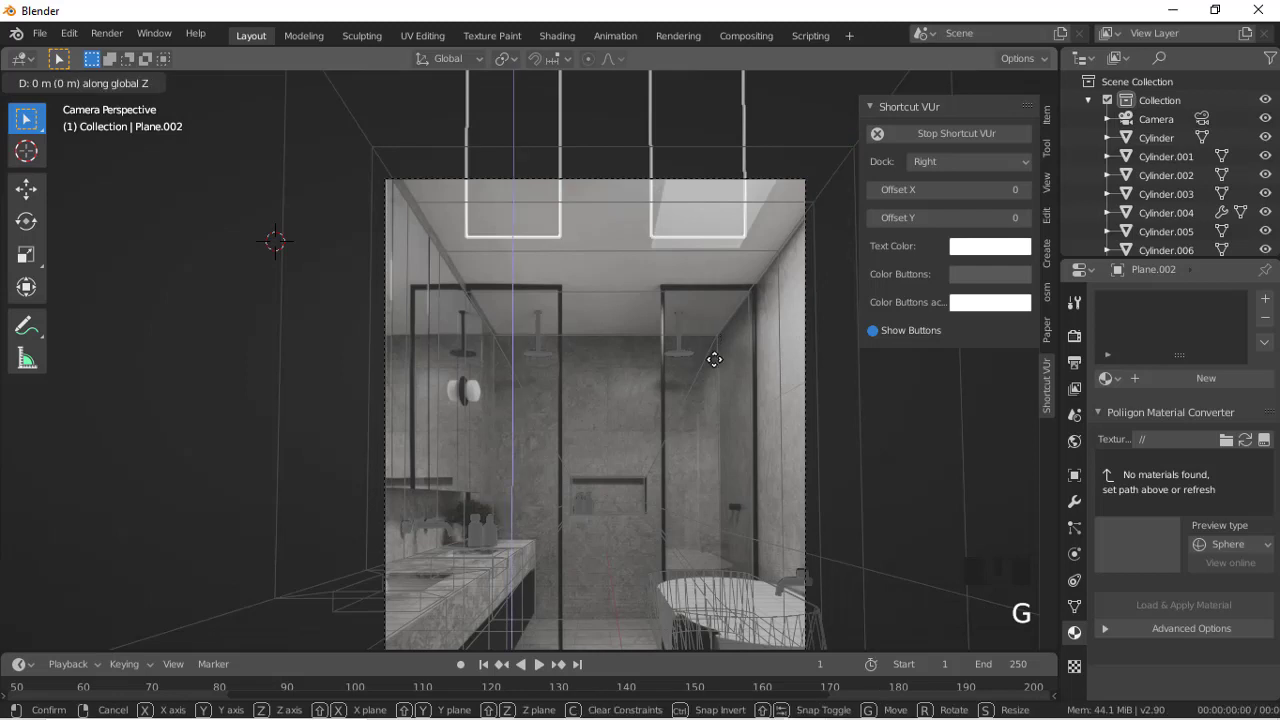
{"action": "left_click", "coordinate": [732, 154]}
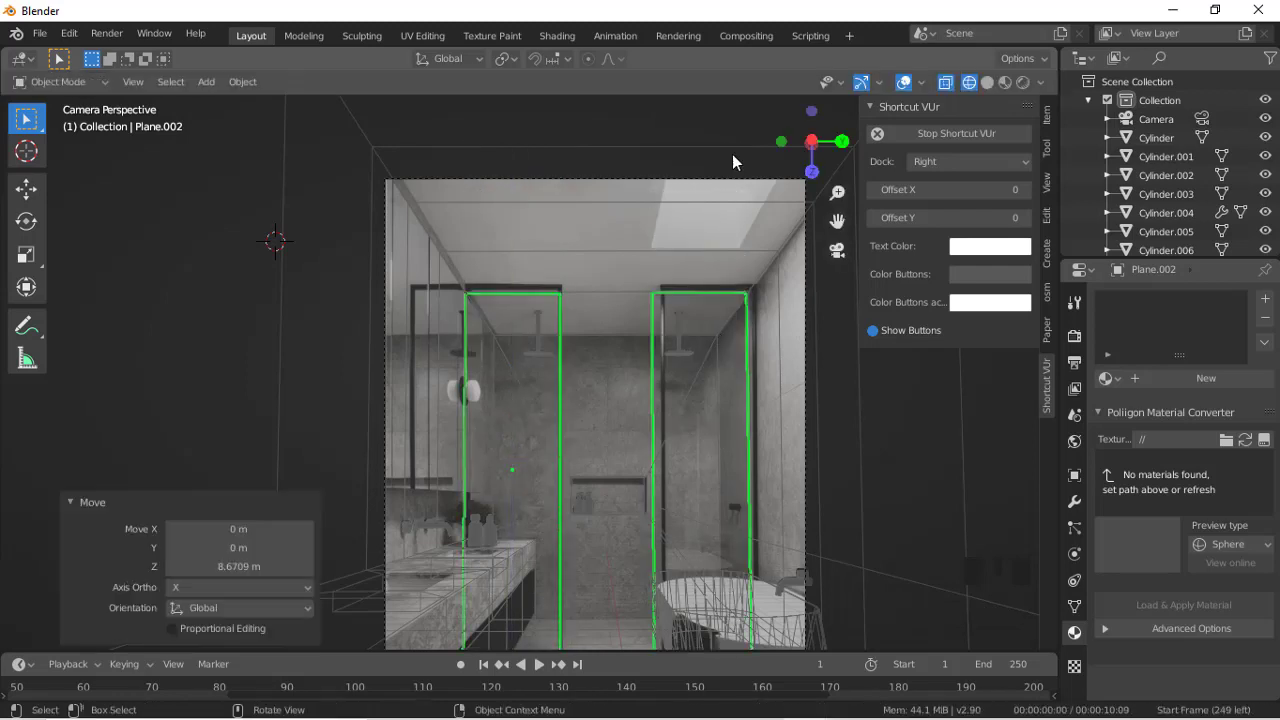
{"action": "scroll", "coordinate": [714, 408], "scroll_direction": "down", "scroll_amount": 3}
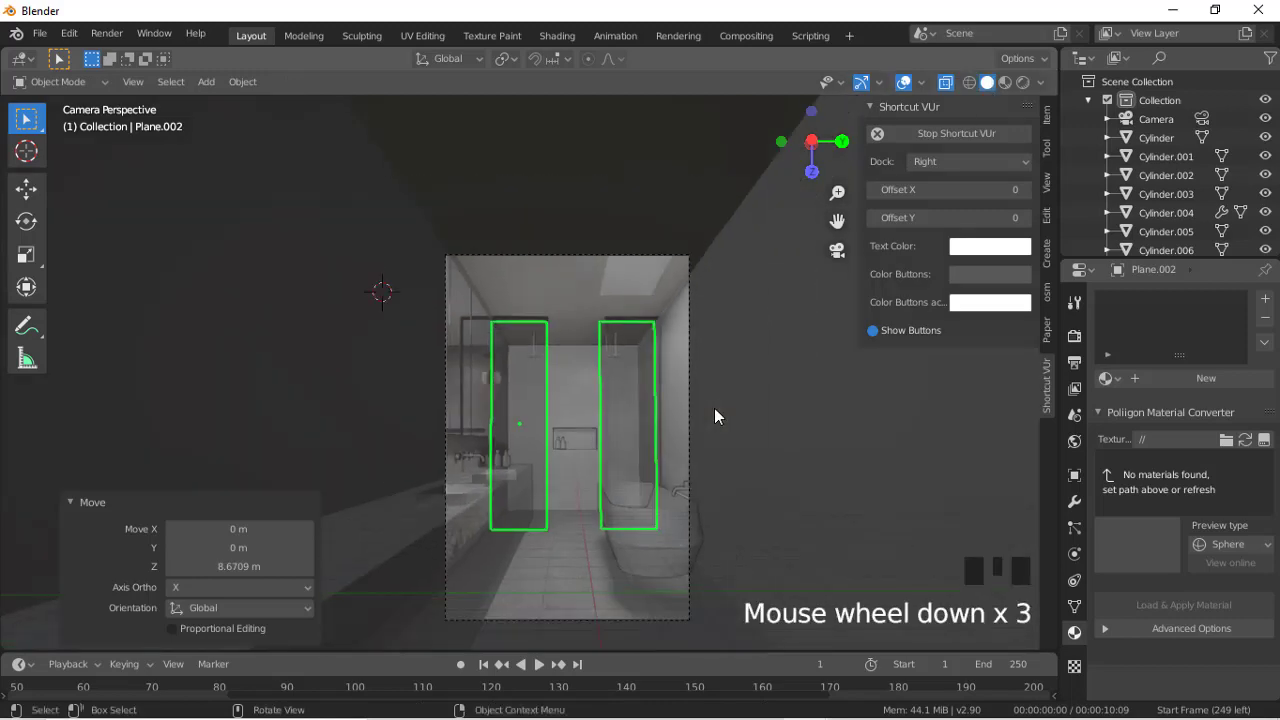
{"action": "scroll", "coordinate": [769, 354], "scroll_direction": "up", "scroll_amount": 2}
{"action": "left_click", "coordinate": [945, 82]}
{"action": "scroll", "coordinate": [763, 402], "scroll_direction": "up", "scroll_amount": 1}
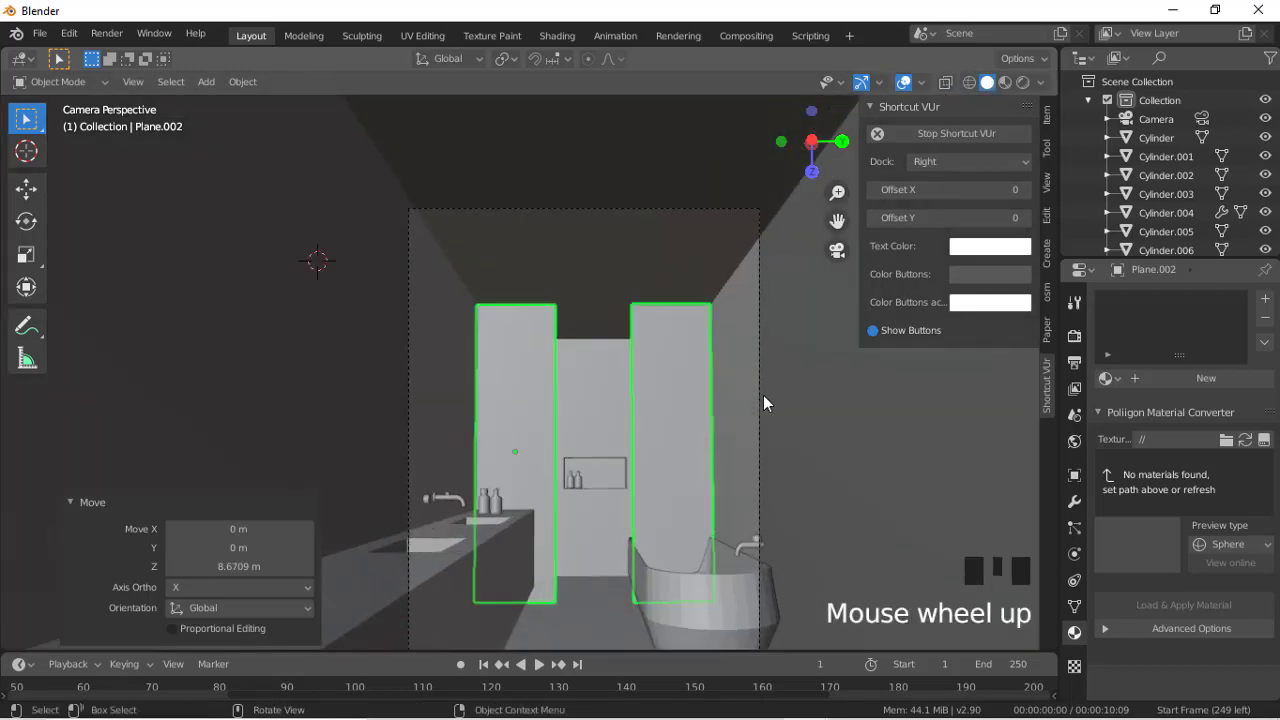
{"action": "key", "text": "g"}
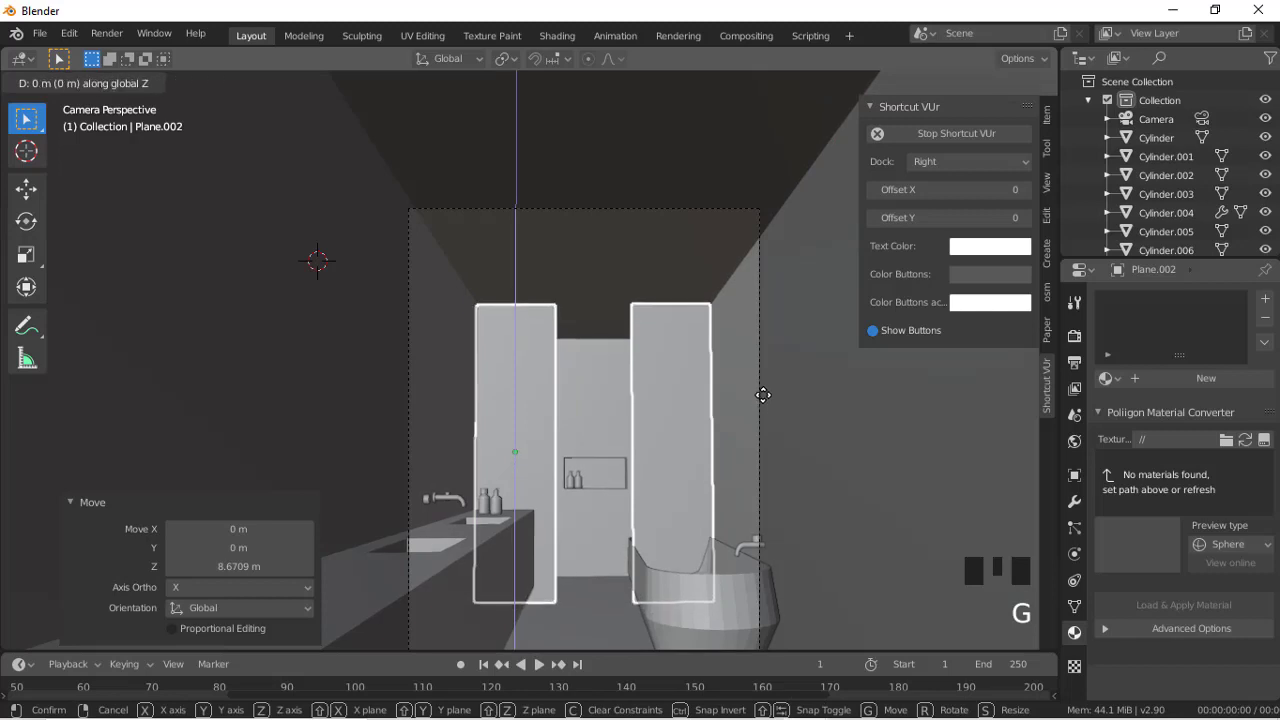
{"action": "left_click", "coordinate": [763, 395]}
{"action": "key", "text": "s"}
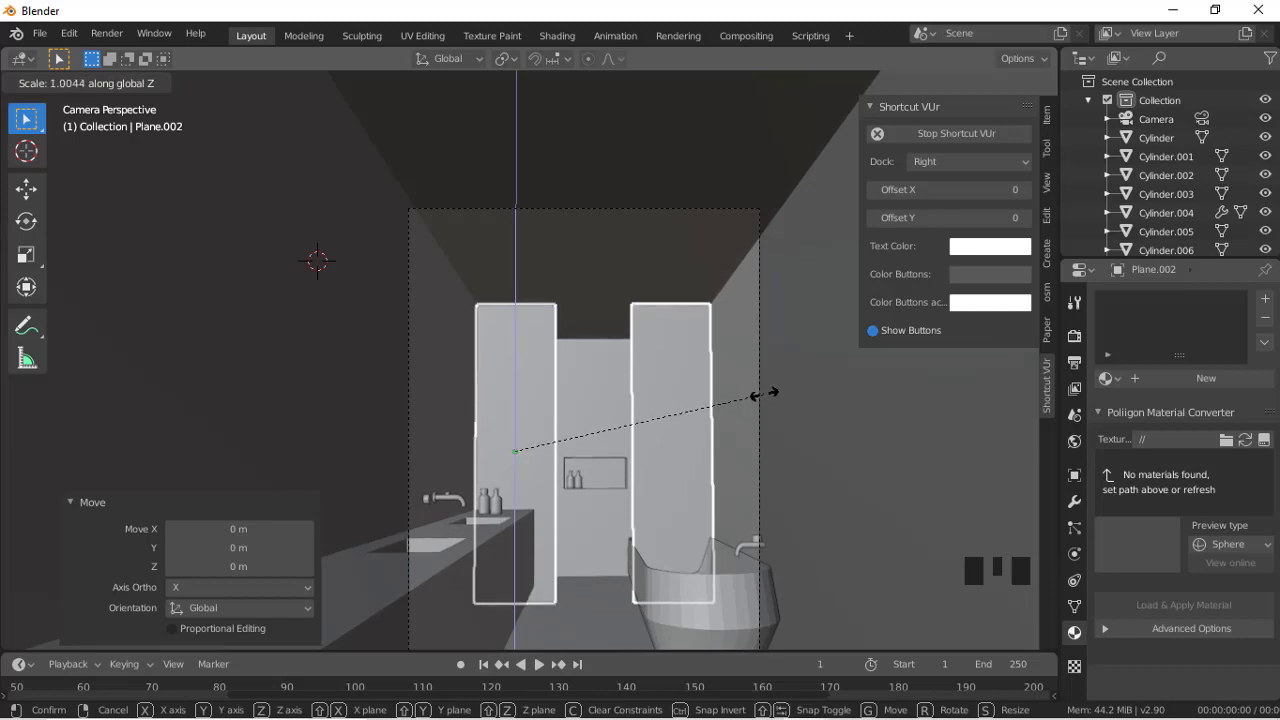
{"action": "left_click", "coordinate": [763, 395]}
Step: Enter edit mode on the panels and, in wireframe shading with X-ray on, select the face of the panel beside the vanity
{"action": "key", "text": "Tab"}
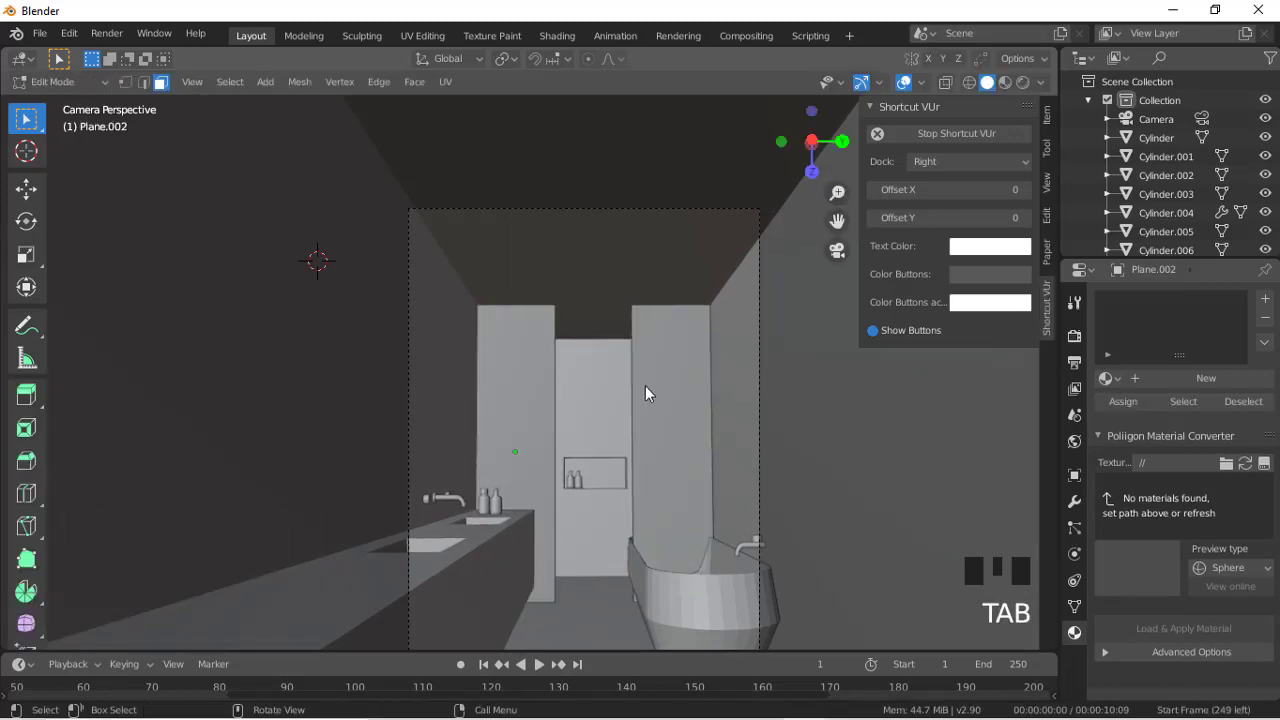
{"action": "scroll", "coordinate": [645, 393], "scroll_direction": "up", "scroll_amount": 4}
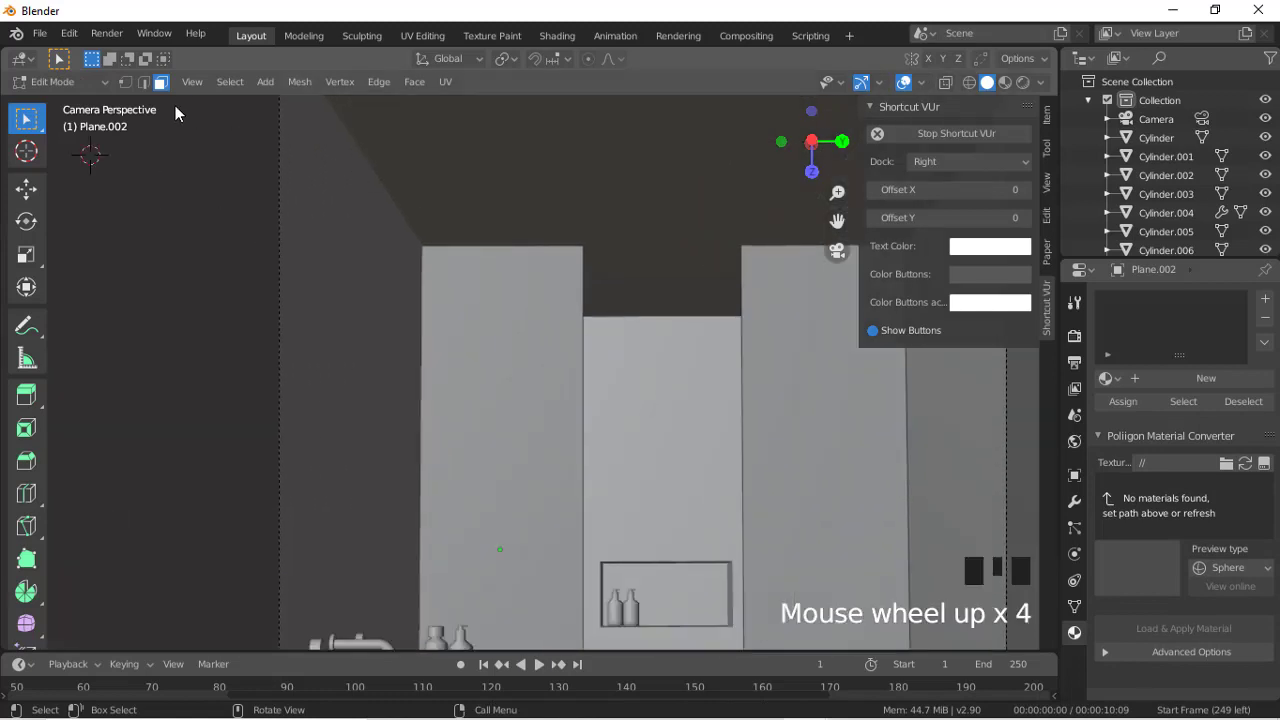
{"action": "left_click", "coordinate": [945, 82]}
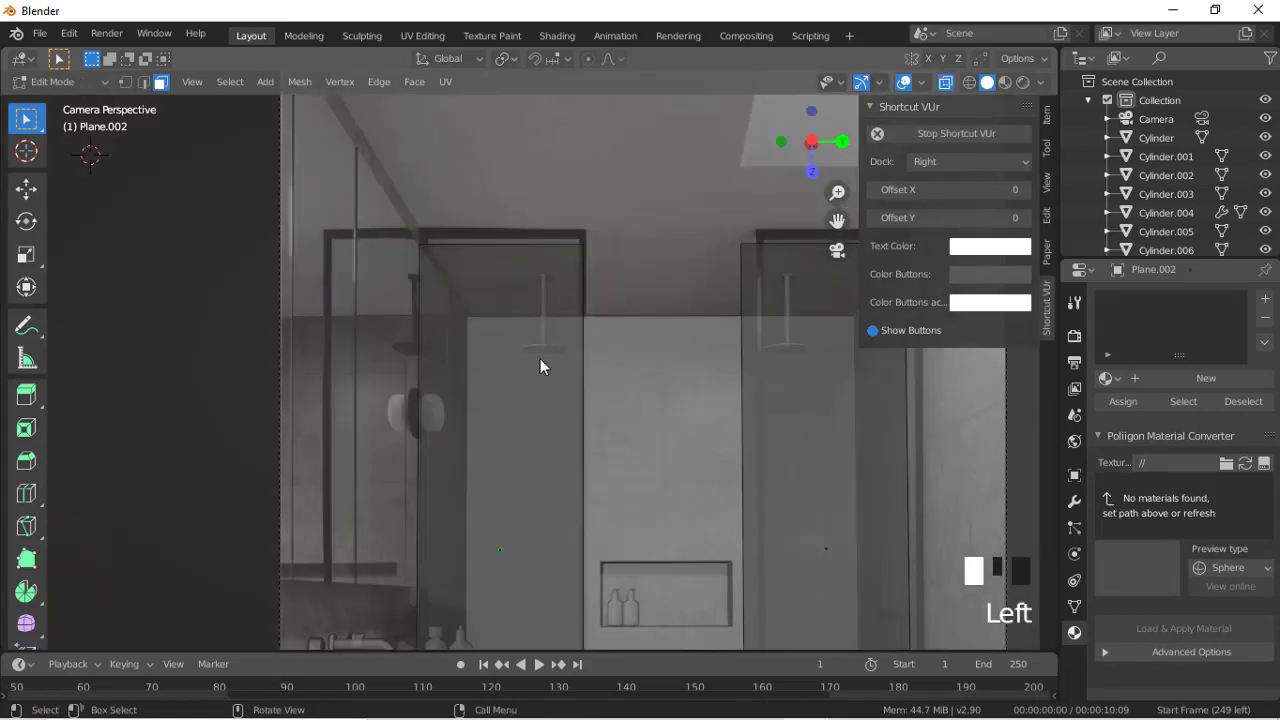
{"action": "left_click_drag", "start_coordinate": [456, 310], "coordinate": [566, 505]}
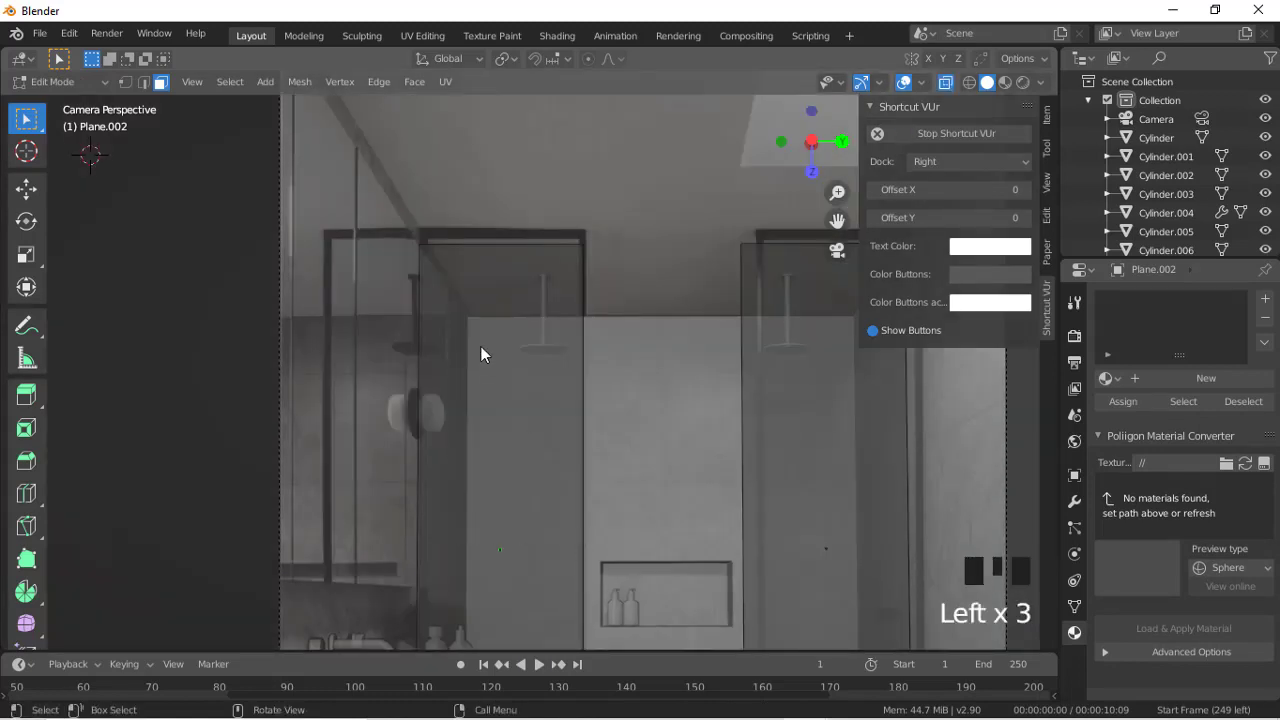
{"action": "left_click", "coordinate": [970, 83]}
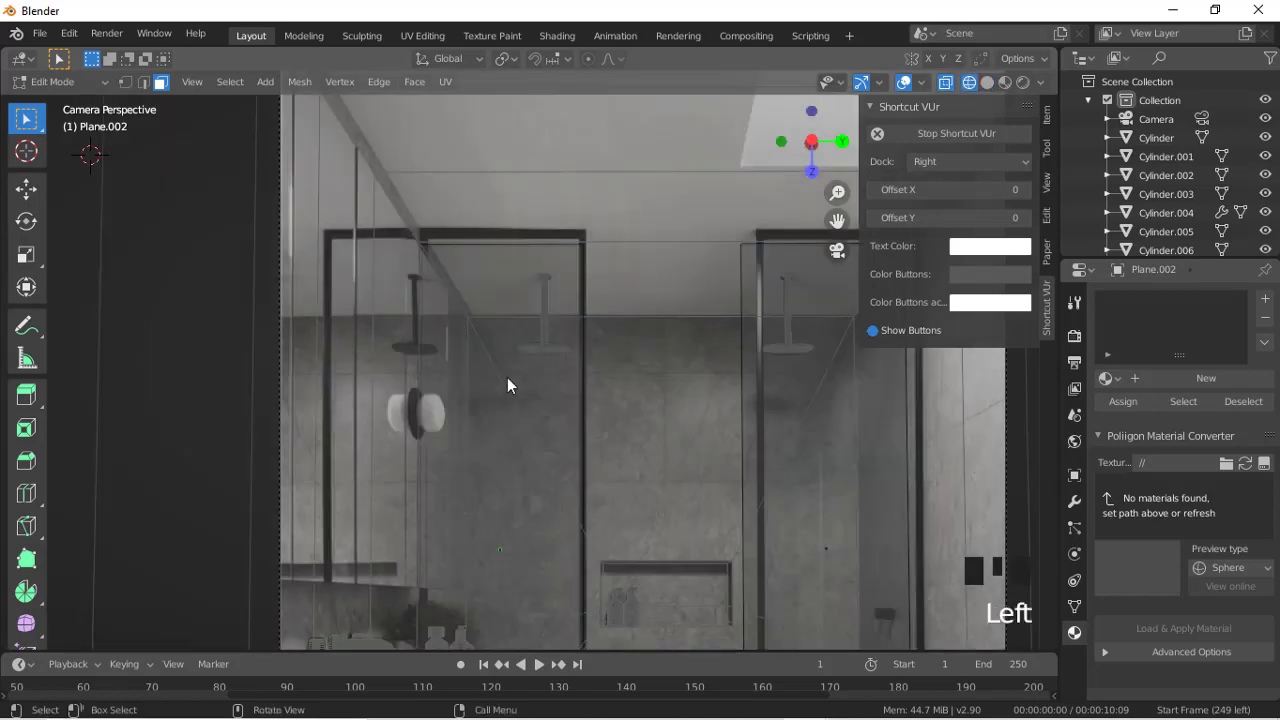
{"action": "left_click_drag", "start_coordinate": [457, 329], "coordinate": [583, 620]}
{"action": "scroll", "coordinate": [541, 485], "scroll_direction": "up", "scroll_amount": 4}
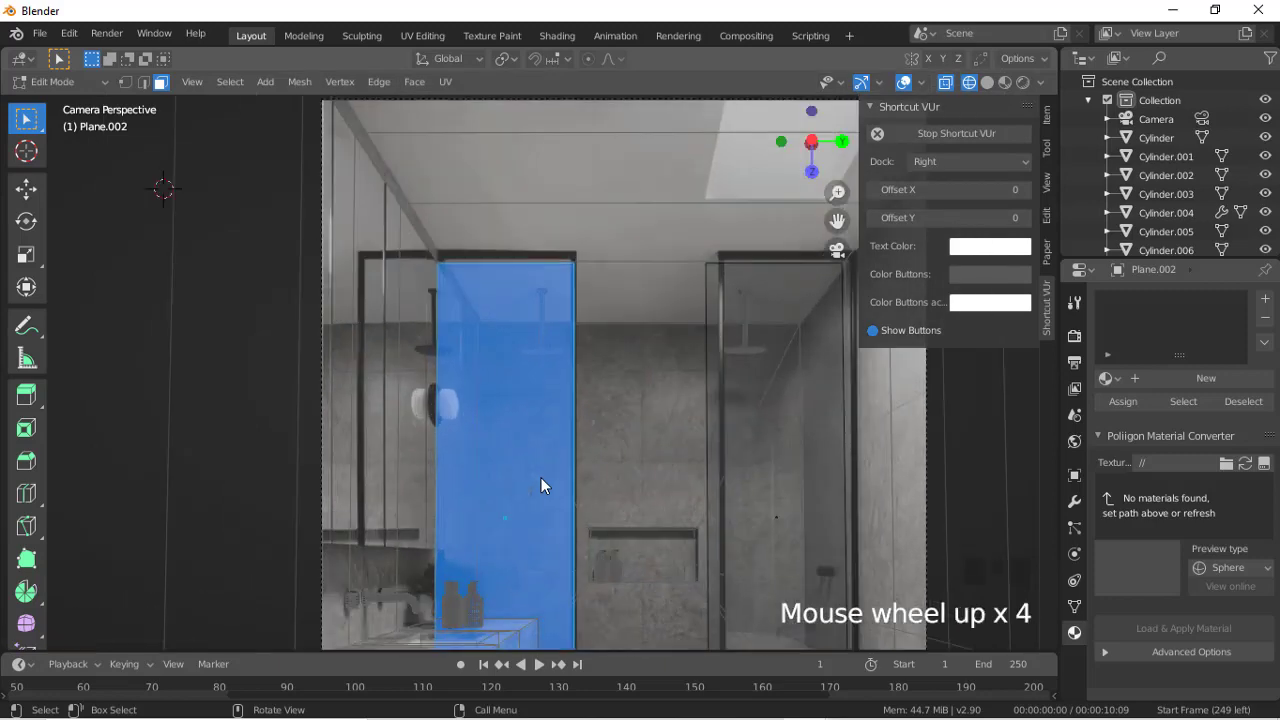
Step: Add a new material to the panels and set its base color to black
{"action": "left_click", "coordinate": [1265, 298]}
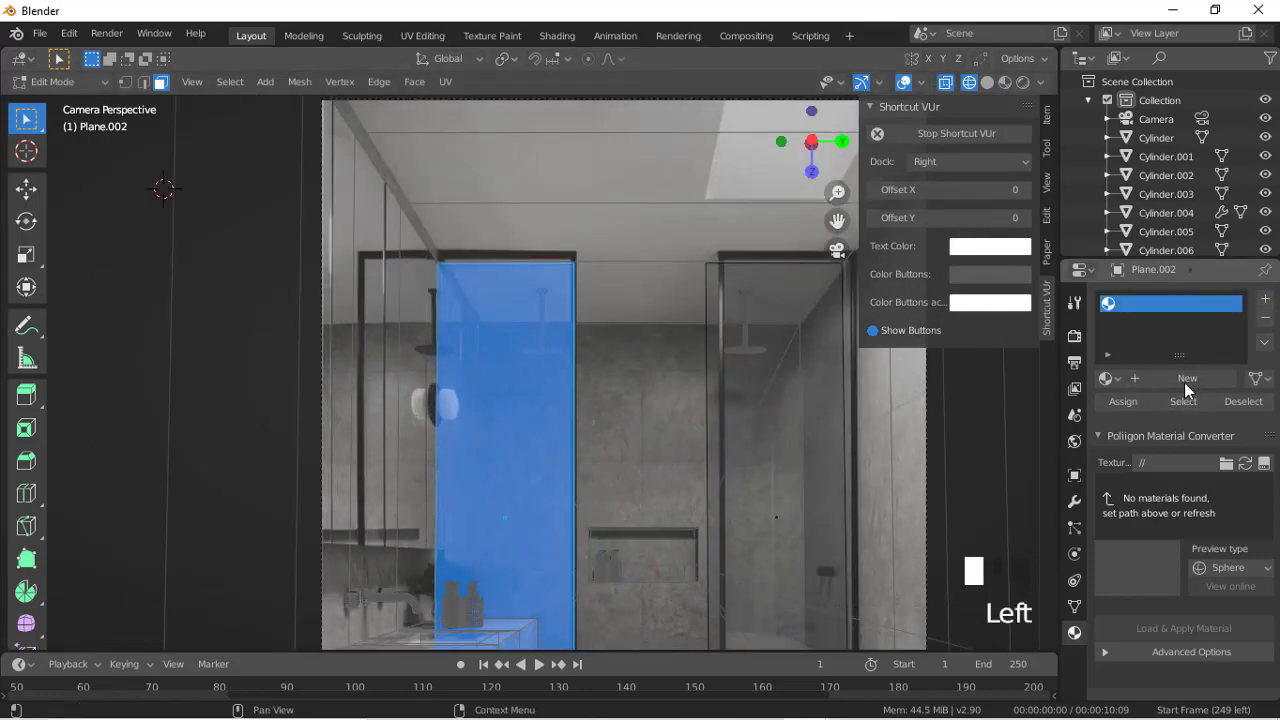
{"action": "left_click", "coordinate": [1186, 379]}
{"action": "left_click", "coordinate": [1205, 599]}
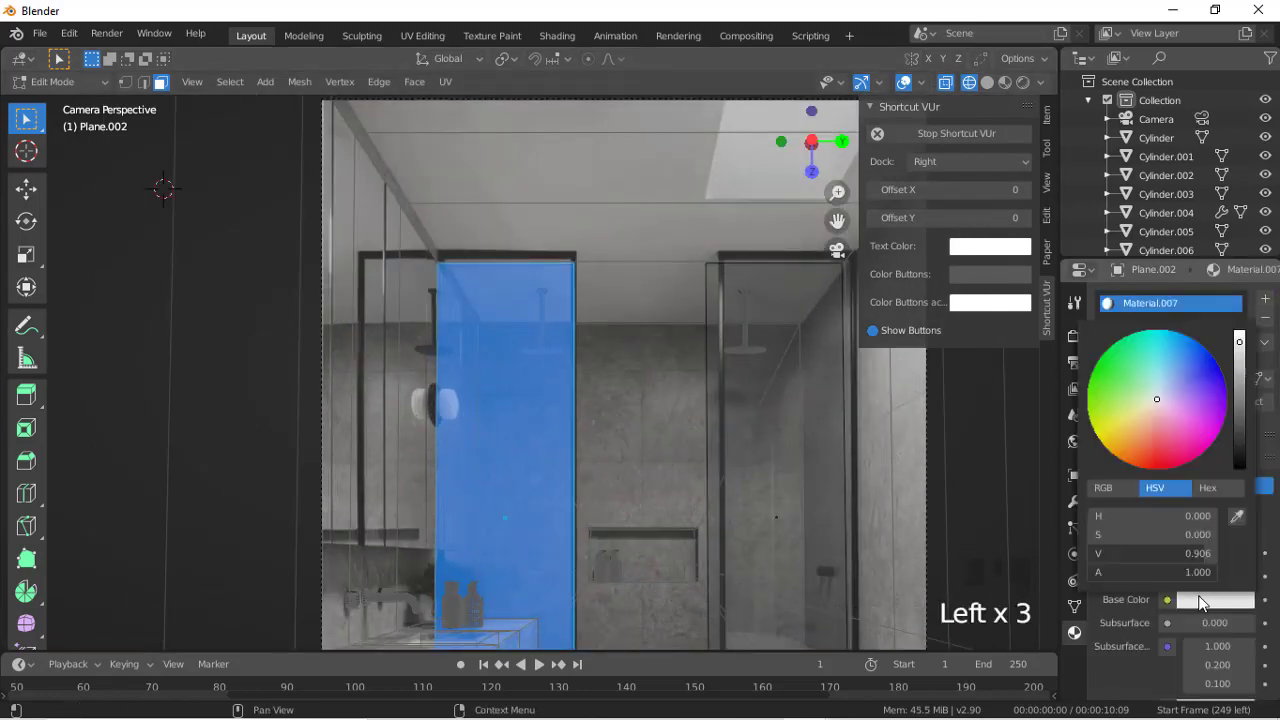
{"action": "left_click_drag", "start_coordinate": [1237, 425], "coordinate": [1239, 468]}
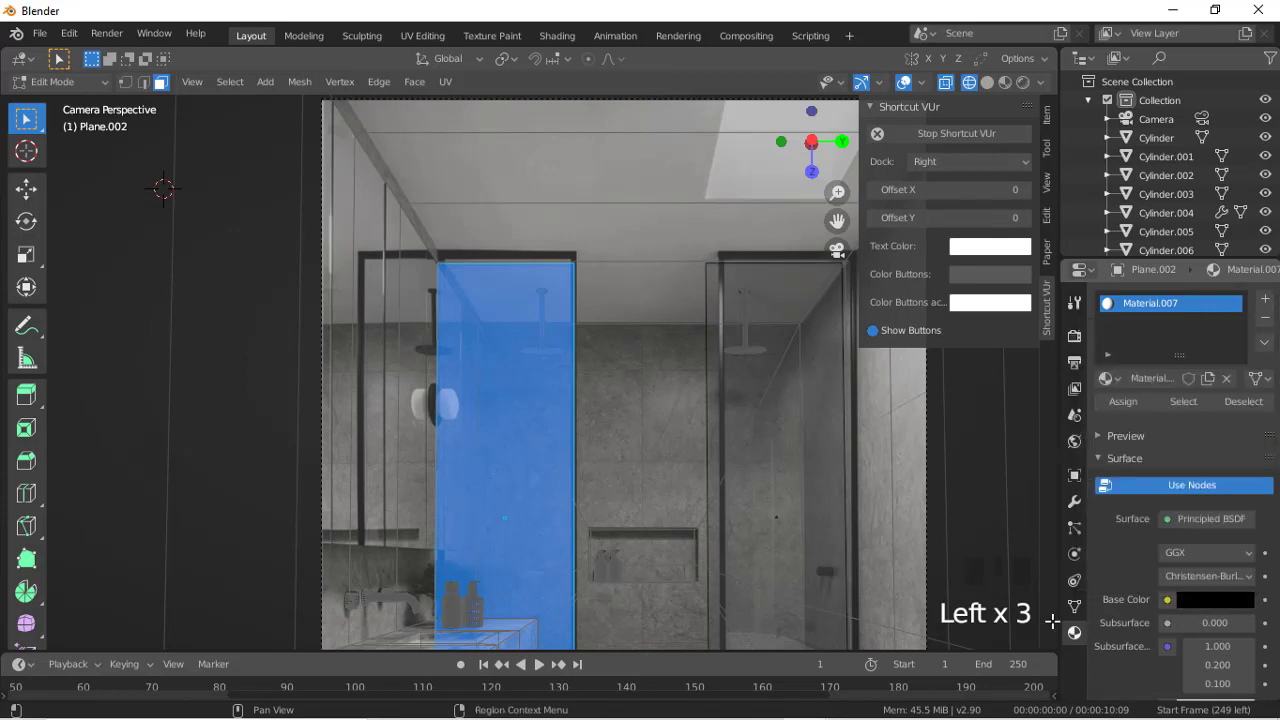
Step: Add a second new material with a Glossy BSDF surface and a roughness of 0.107
{"action": "left_click", "coordinate": [1265, 302]}
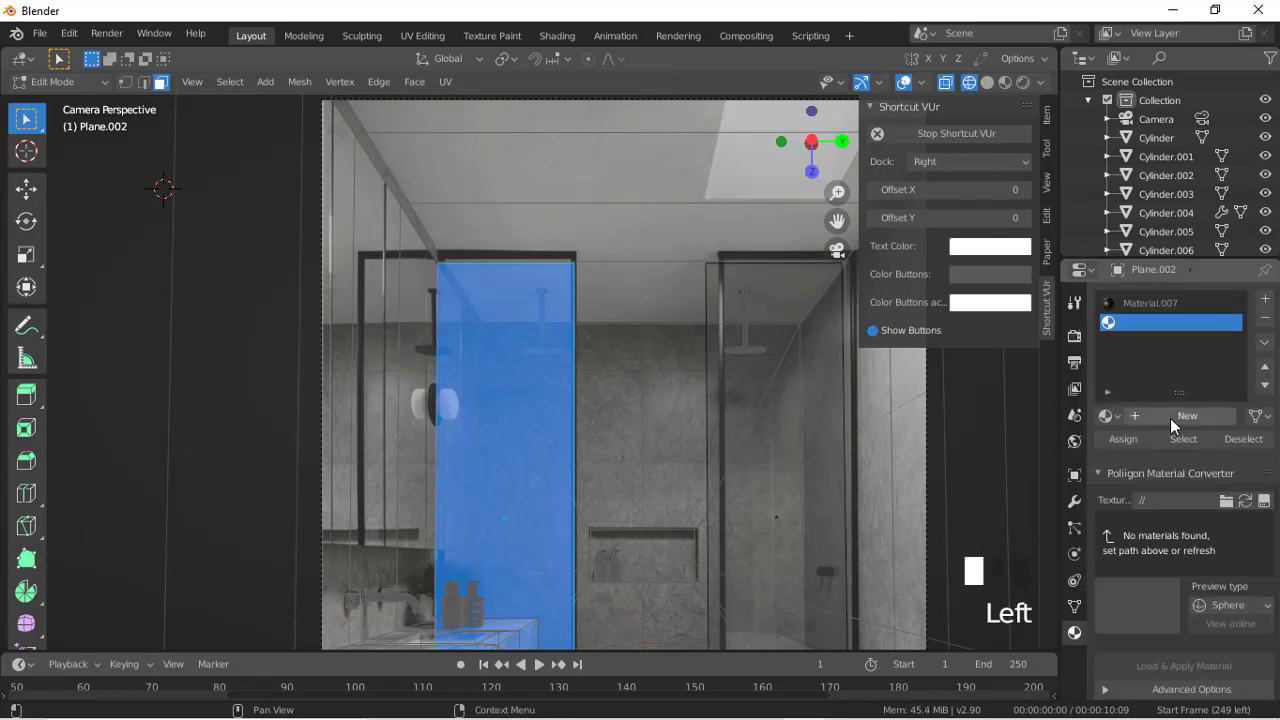
{"action": "left_click", "coordinate": [1170, 418]}
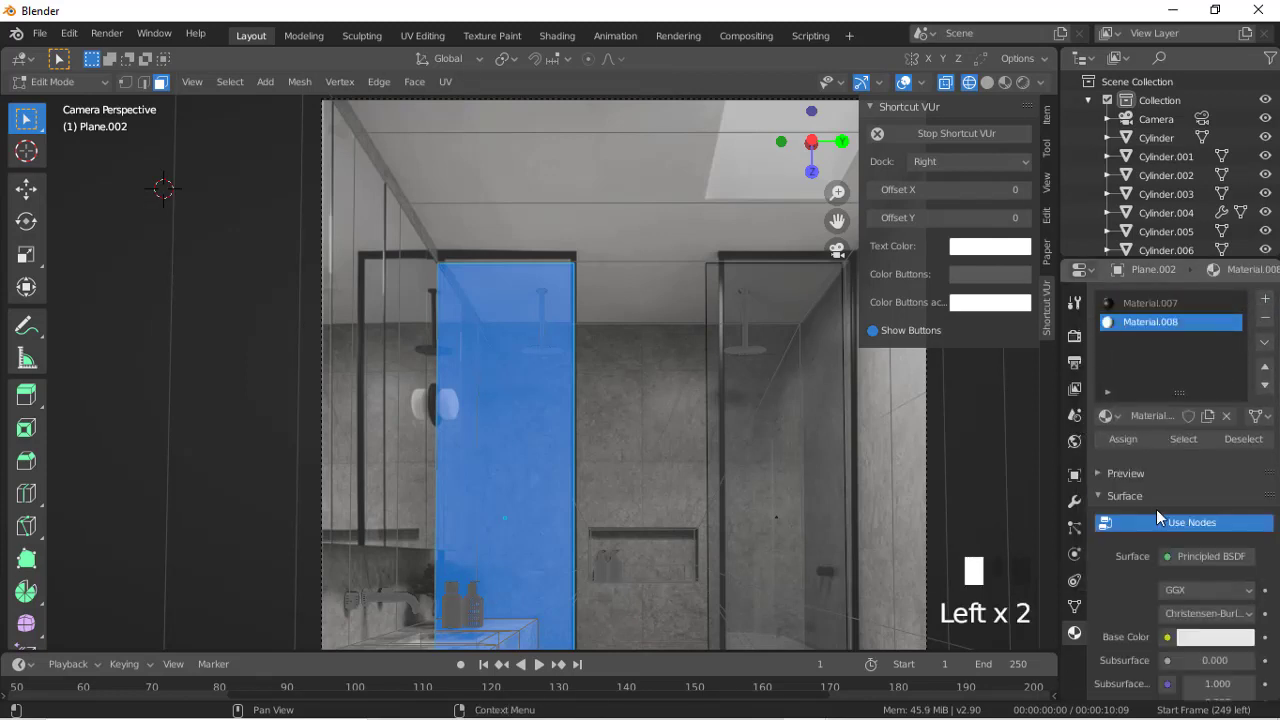
{"action": "left_click", "coordinate": [1198, 556]}
{"action": "left_click", "coordinate": [1058, 222]}
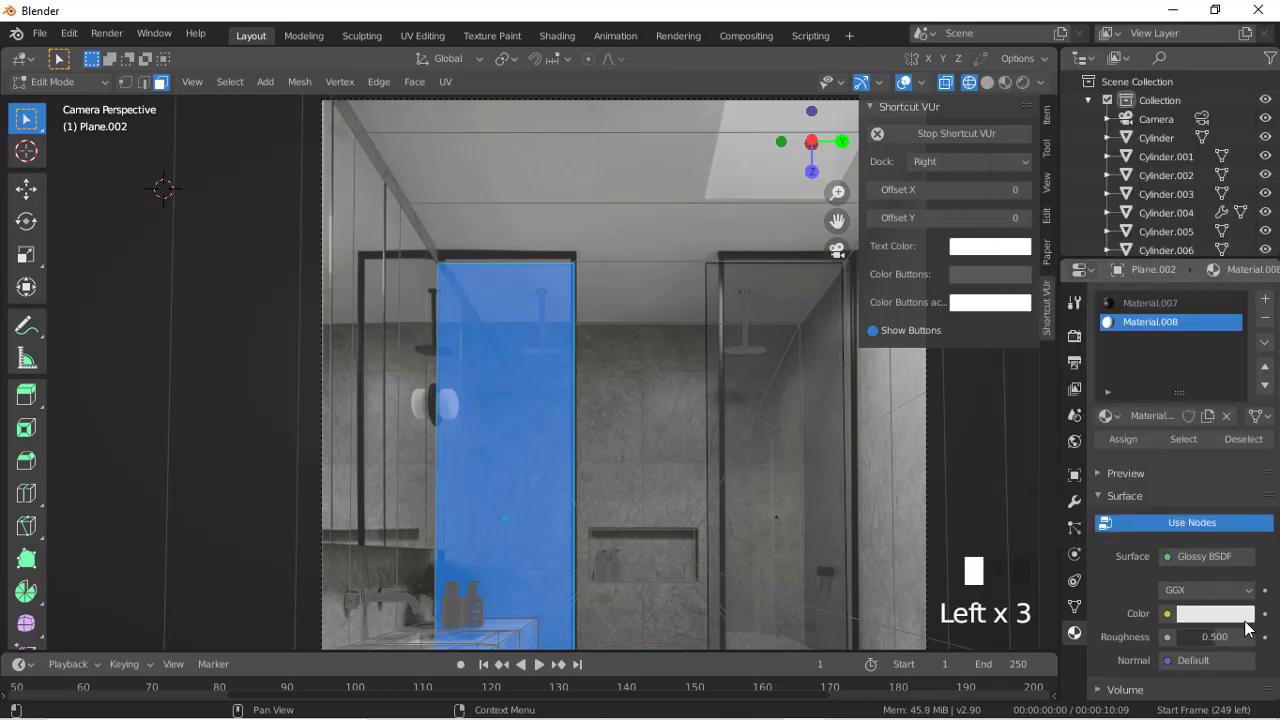
{"action": "left_click_drag", "start_coordinate": [1211, 637], "coordinate": [1180, 637]}
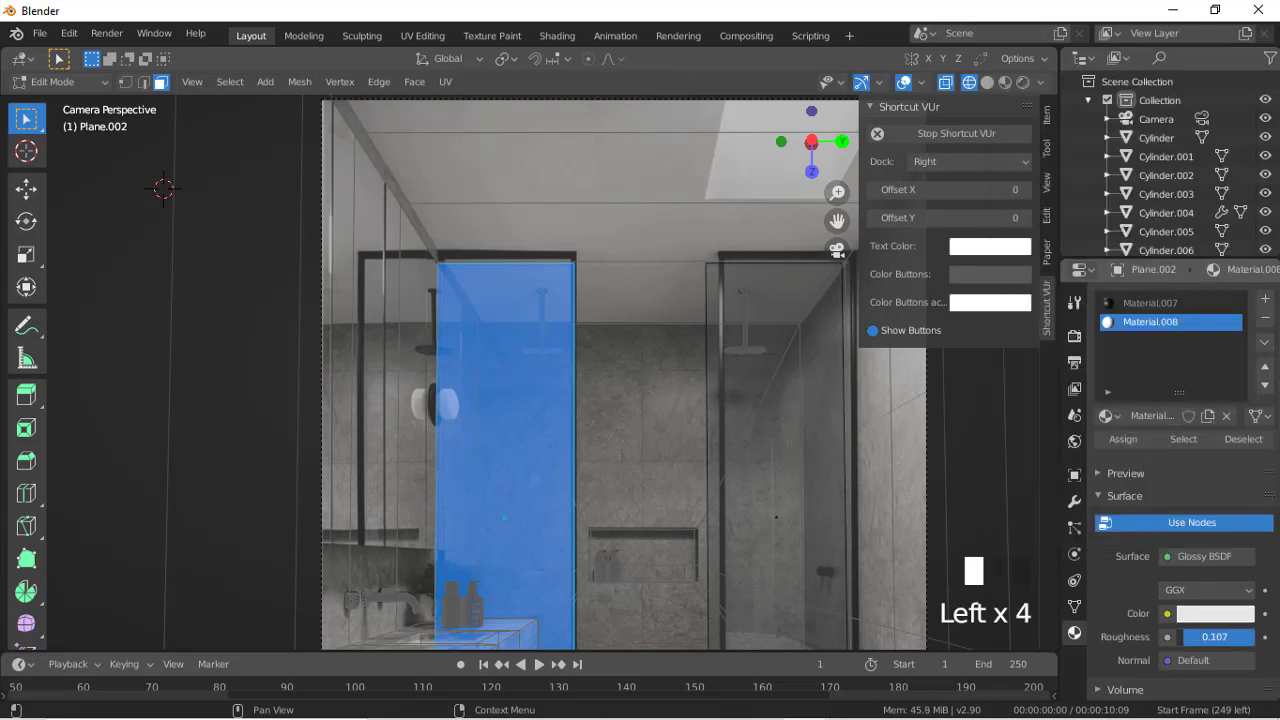
Step: Inset the selected panel face by about 0.017 m and scale the inner face to 0.978 along global Y
{"action": "key", "text": "i"}
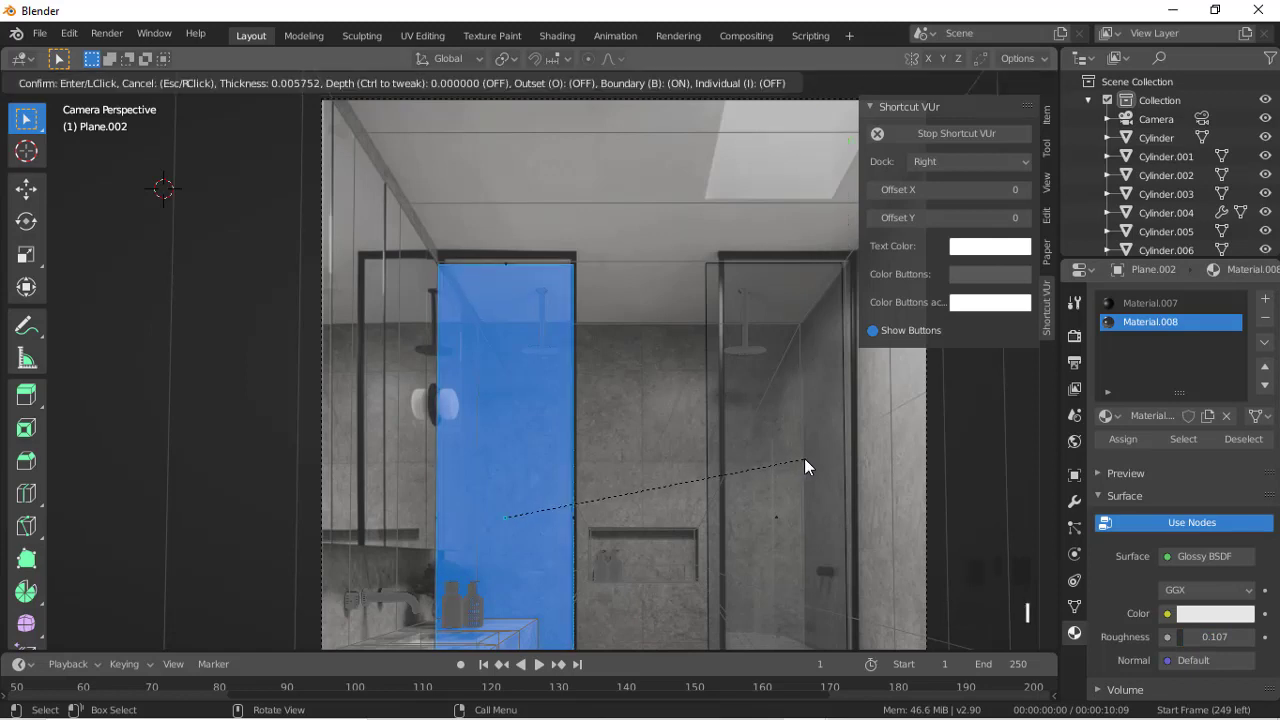
{"action": "left_click", "coordinate": [802, 458]}
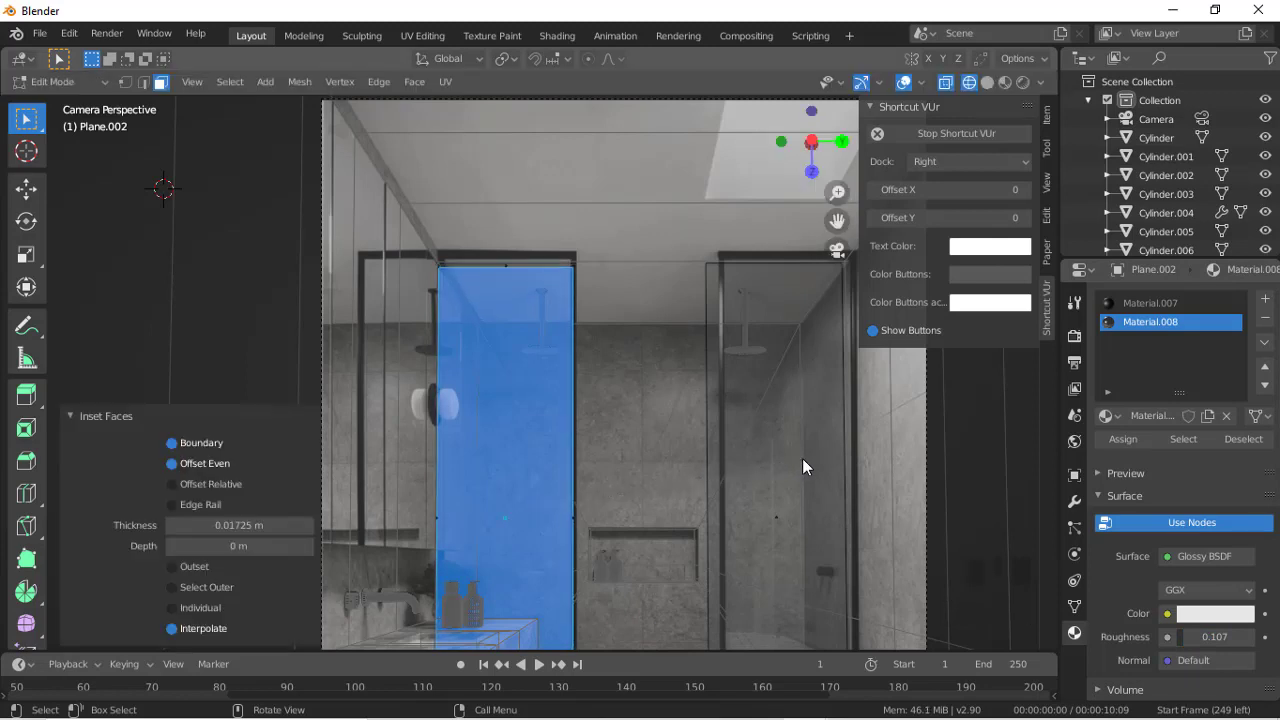
{"action": "key", "text": "s"}
{"action": "key", "text": "x"}
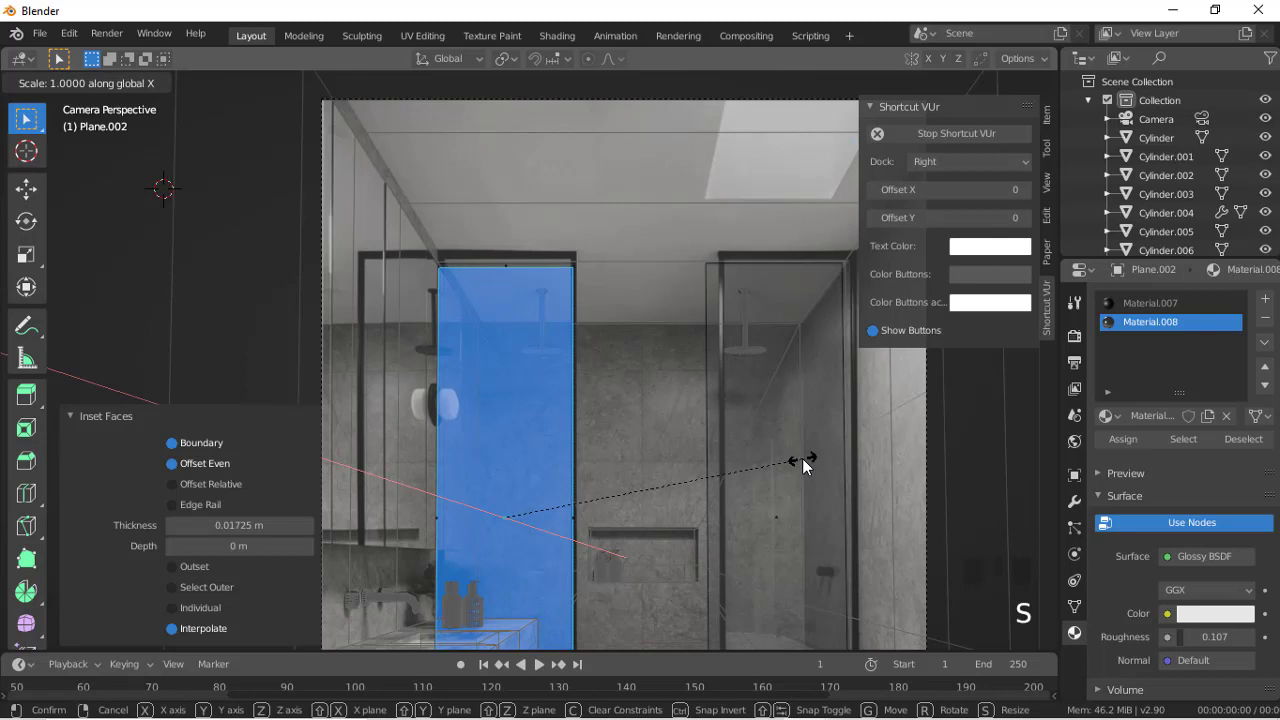
{"action": "key", "text": "y"}
{"action": "left_click", "coordinate": [797, 459]}
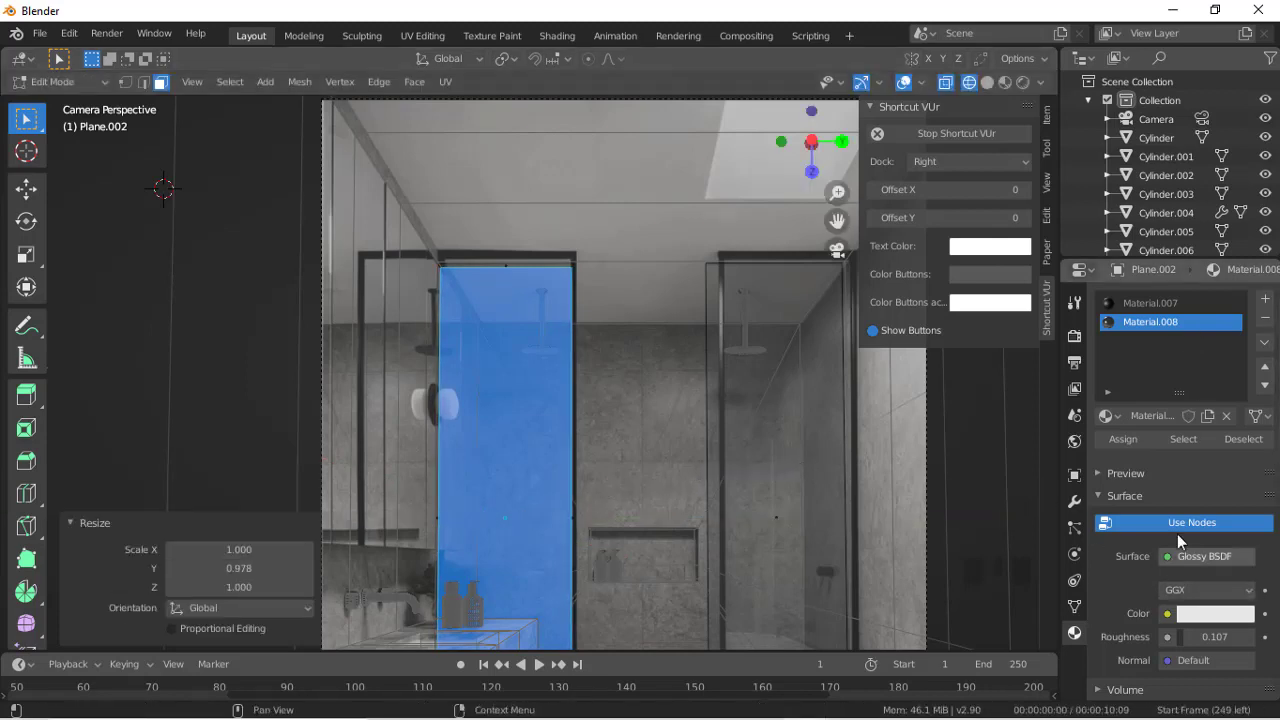
Step: Assign the second material to the inner face and change its surface to Glass BSDF with a roughness of 0.083
{"action": "left_click", "coordinate": [1122, 440]}
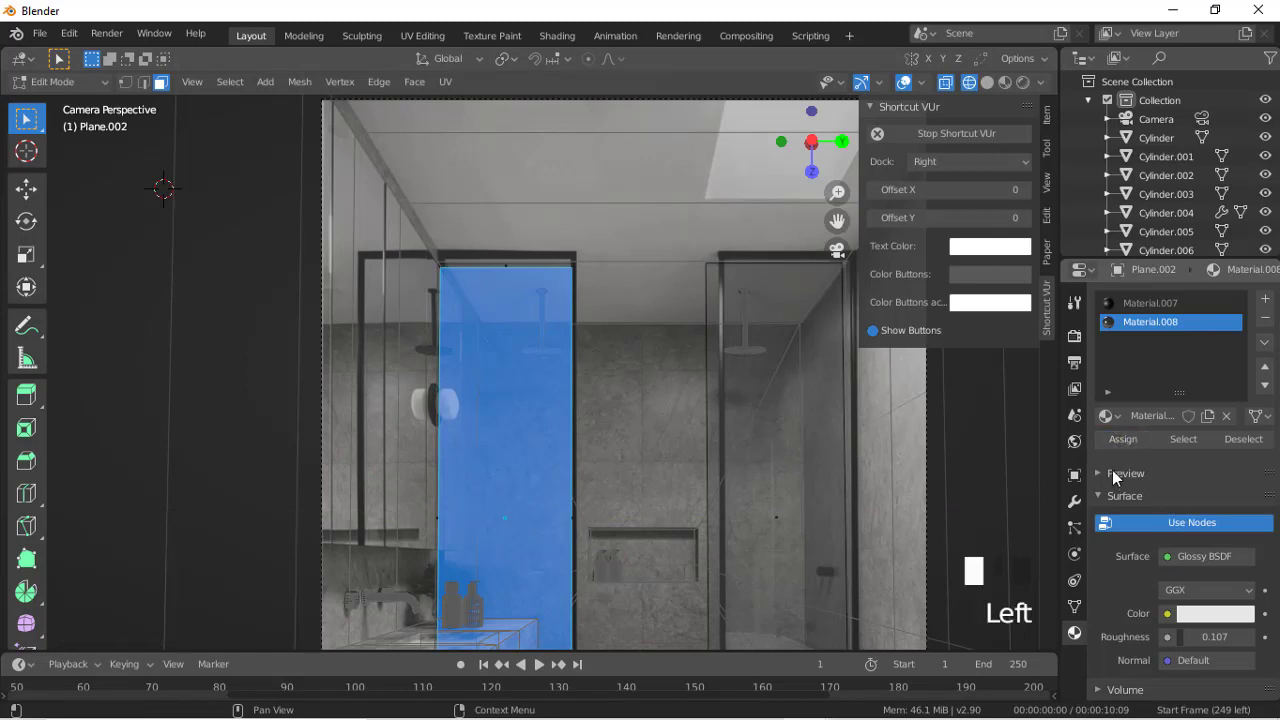
{"action": "left_click", "coordinate": [1112, 474]}
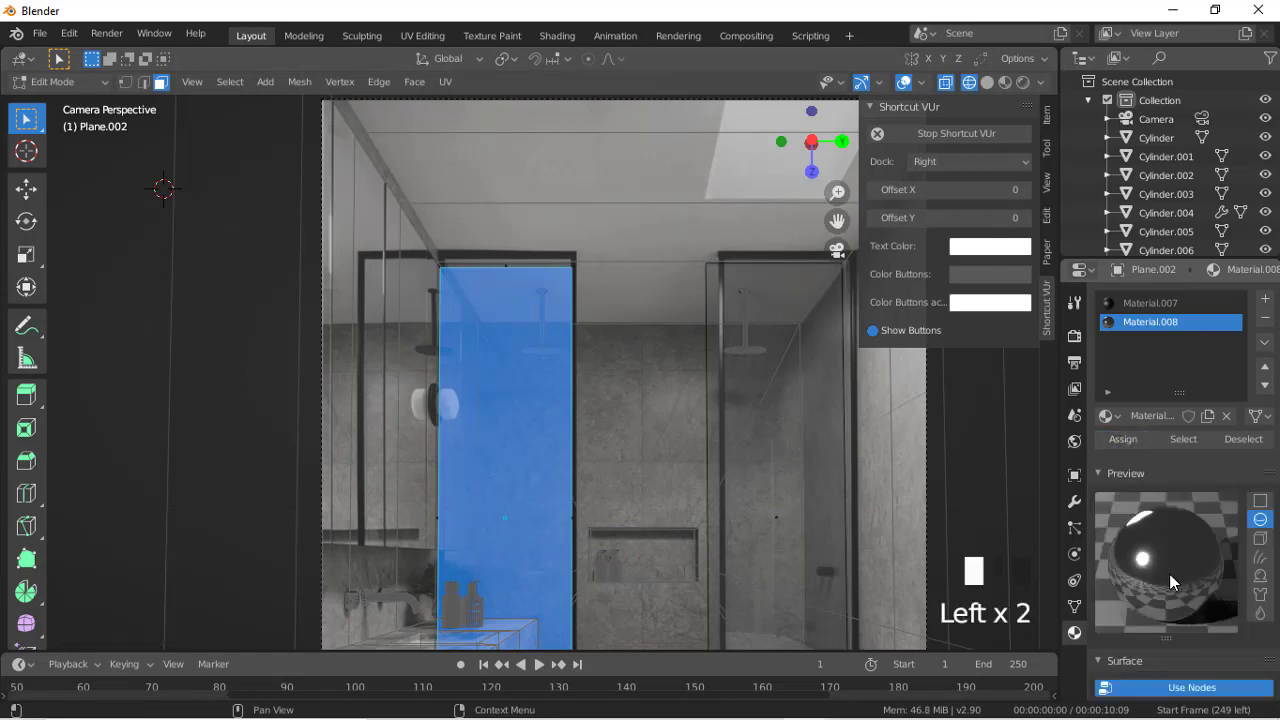
{"action": "scroll", "coordinate": [1160, 568], "scroll_direction": "down", "scroll_amount": 4}
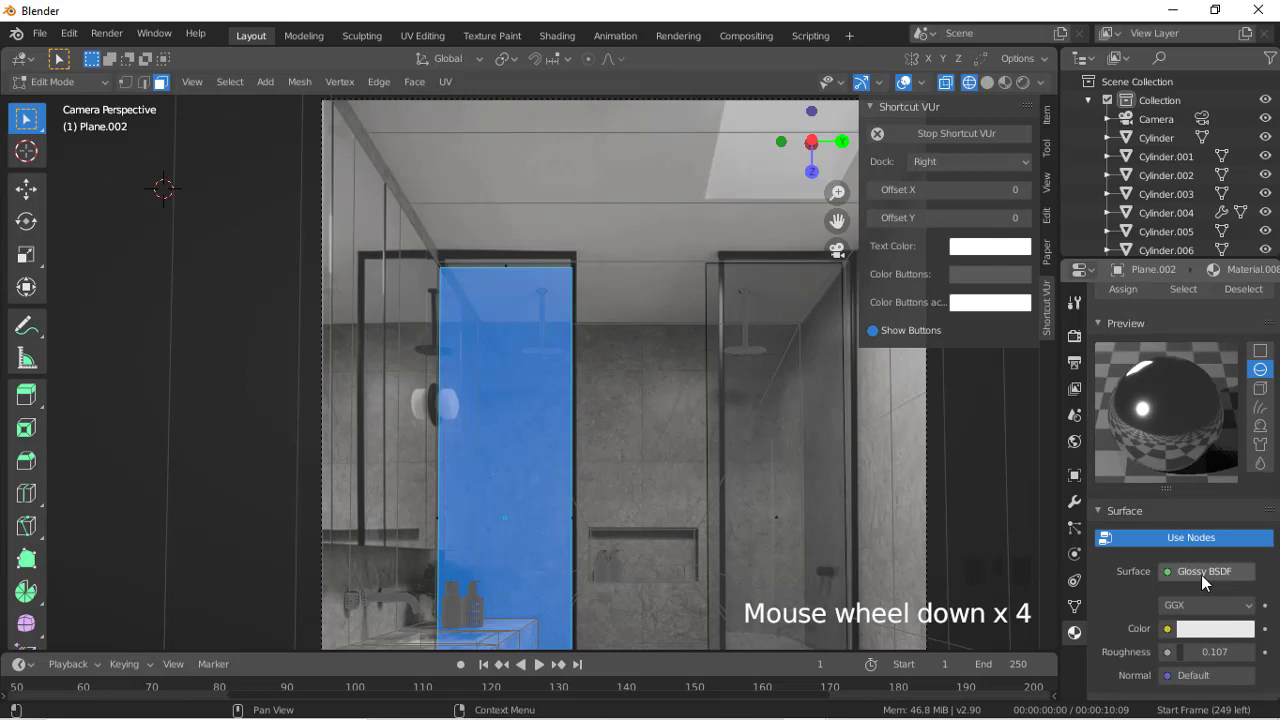
{"action": "left_click", "coordinate": [1201, 575]}
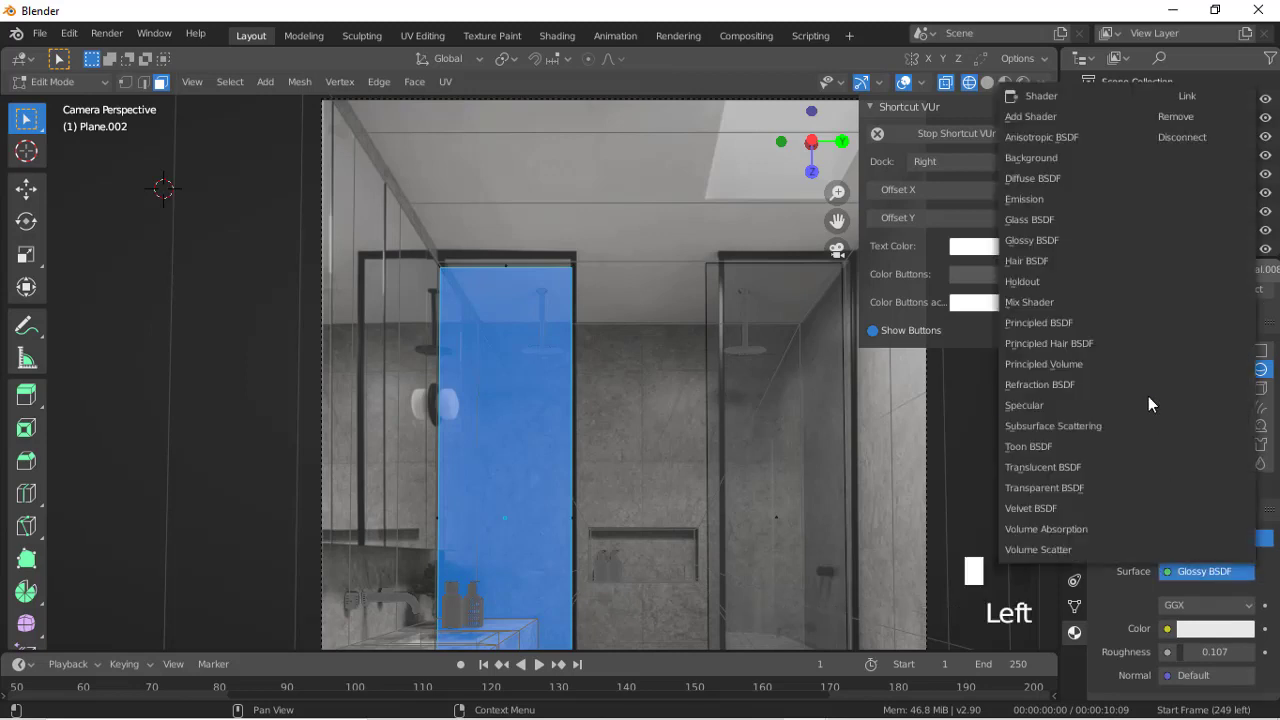
{"action": "left_click", "coordinate": [1051, 222]}
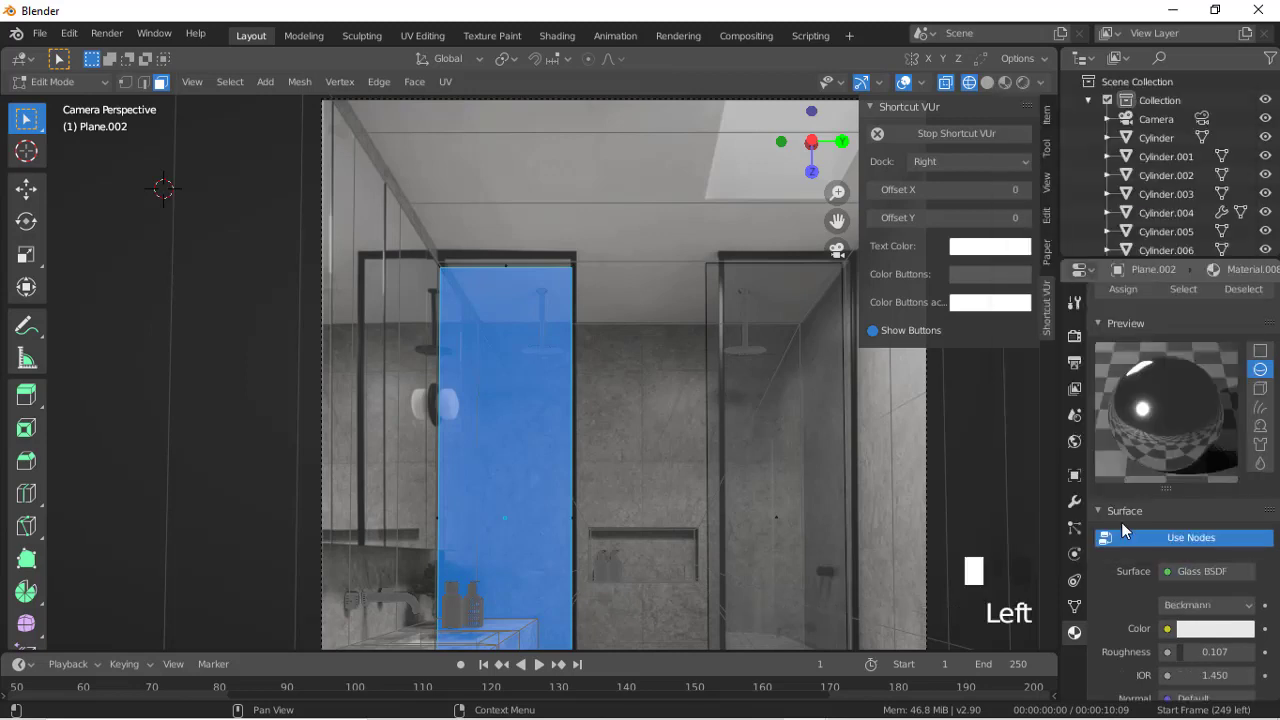
{"action": "left_click", "coordinate": [1215, 652]}
{"action": "left_click_drag", "start_coordinate": [1212, 652], "coordinate": [1176, 652]}
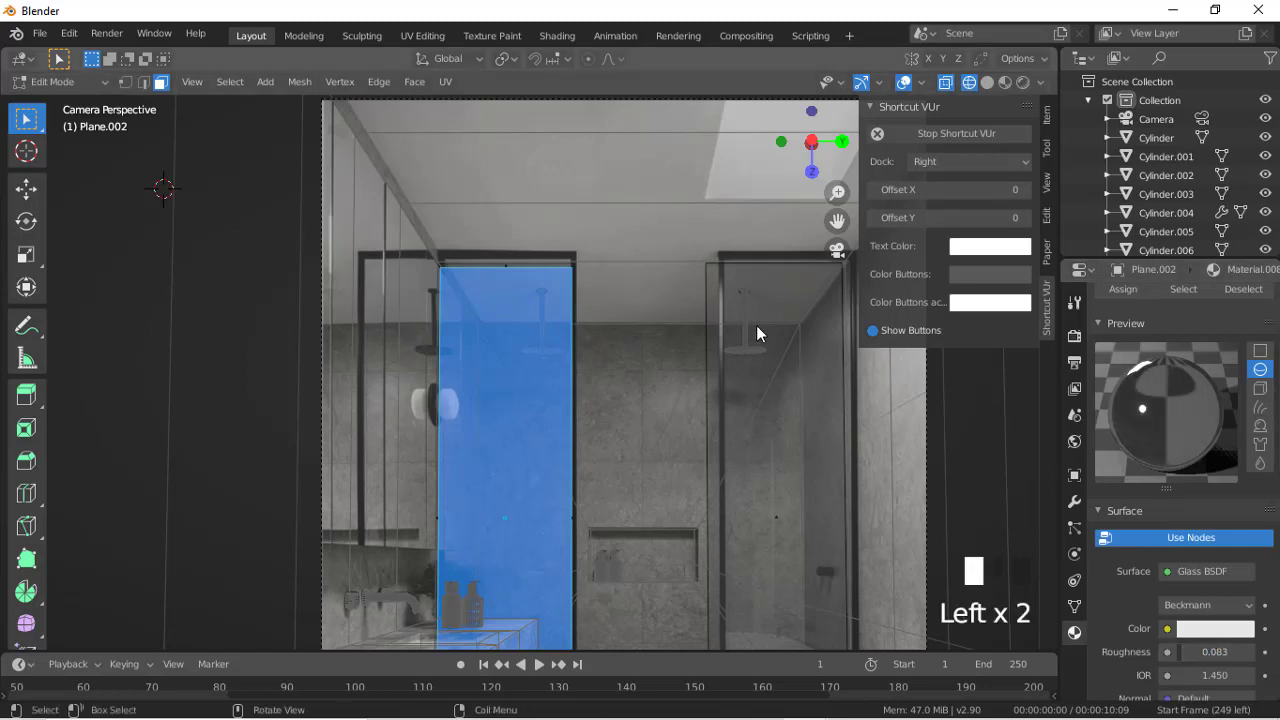
Step: Select the face of the panel on the bathtub side and inset it by about 0.017 m
{"action": "left_click", "coordinate": [817, 407]}
{"action": "left_click", "coordinate": [817, 407]}
{"action": "left_click_drag", "start_coordinate": [720, 320], "coordinate": [797, 491]}
{"action": "left_click_drag", "start_coordinate": [727, 343], "coordinate": [840, 645]}
{"action": "key", "text": "i"}
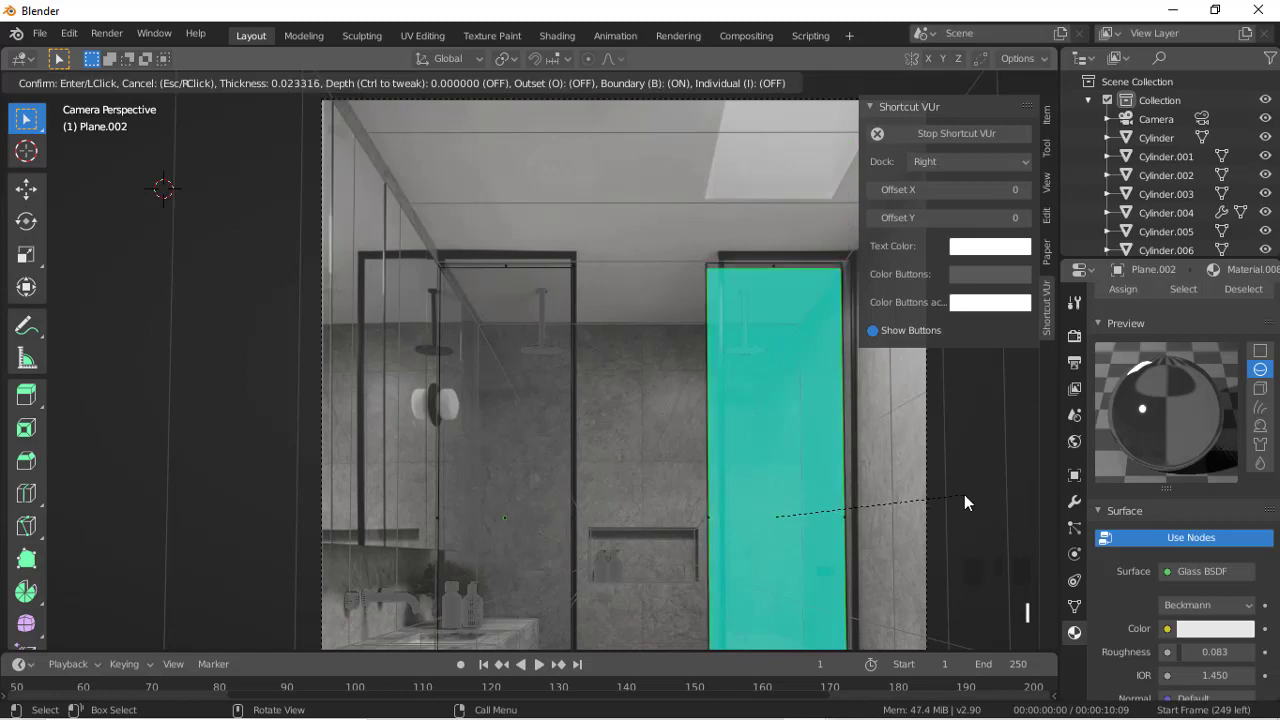
{"action": "left_click", "coordinate": [965, 494]}
Step: Scale the inner face of the bathtub-side panel to 0.995 along global Z and 0.955 along global Y
{"action": "key", "text": "s"}
{"action": "key", "text": "z"}
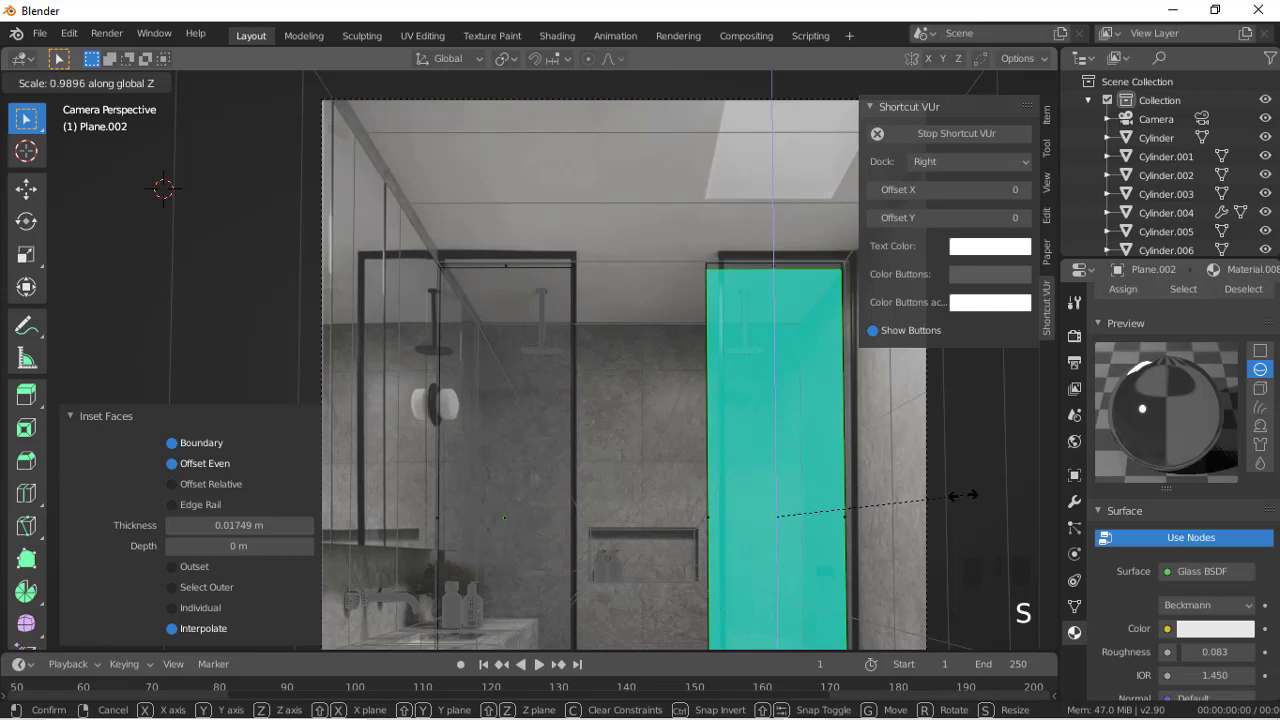
{"action": "left_click", "coordinate": [964, 495]}
{"action": "key", "text": "s"}
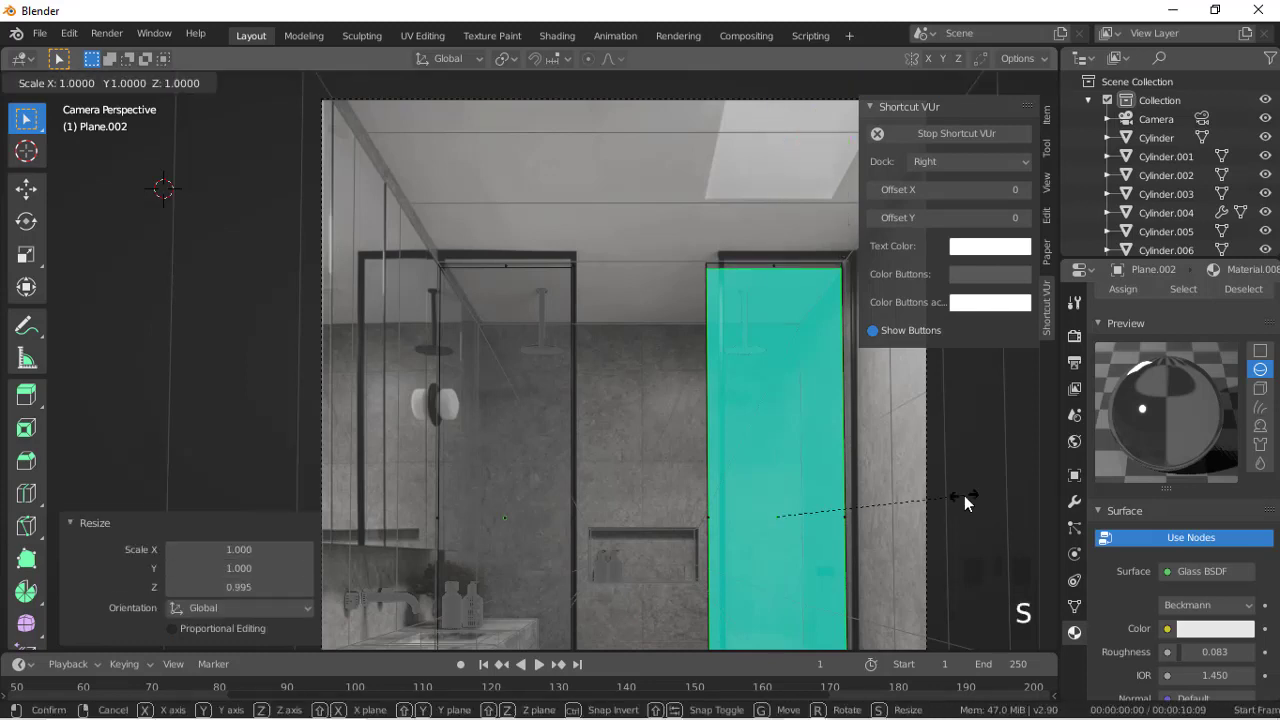
{"action": "key", "text": "y"}
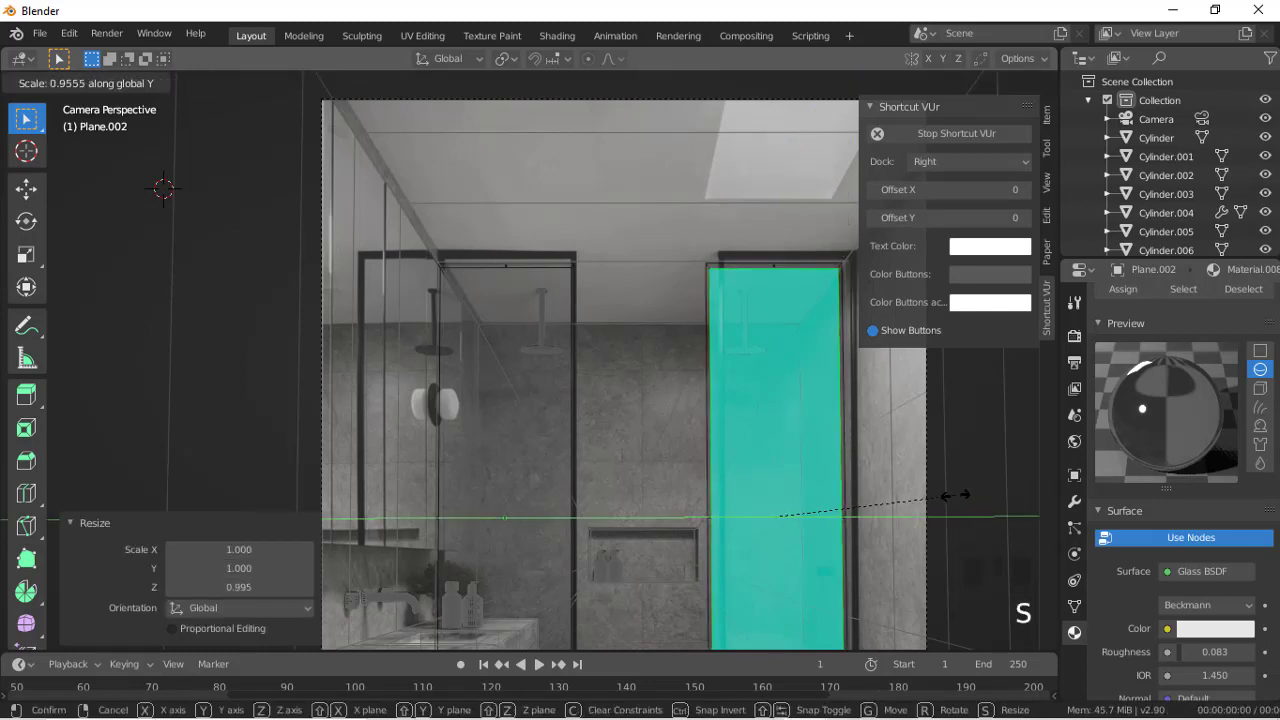
{"action": "left_click", "coordinate": [955, 495]}
Step: Assign the glass material to the inner face of the bathtub-side panel
{"action": "scroll", "coordinate": [1180, 398], "scroll_direction": "up", "scroll_amount": 13}
{"action": "scroll", "coordinate": [1151, 481], "scroll_direction": "down", "scroll_amount": 2}
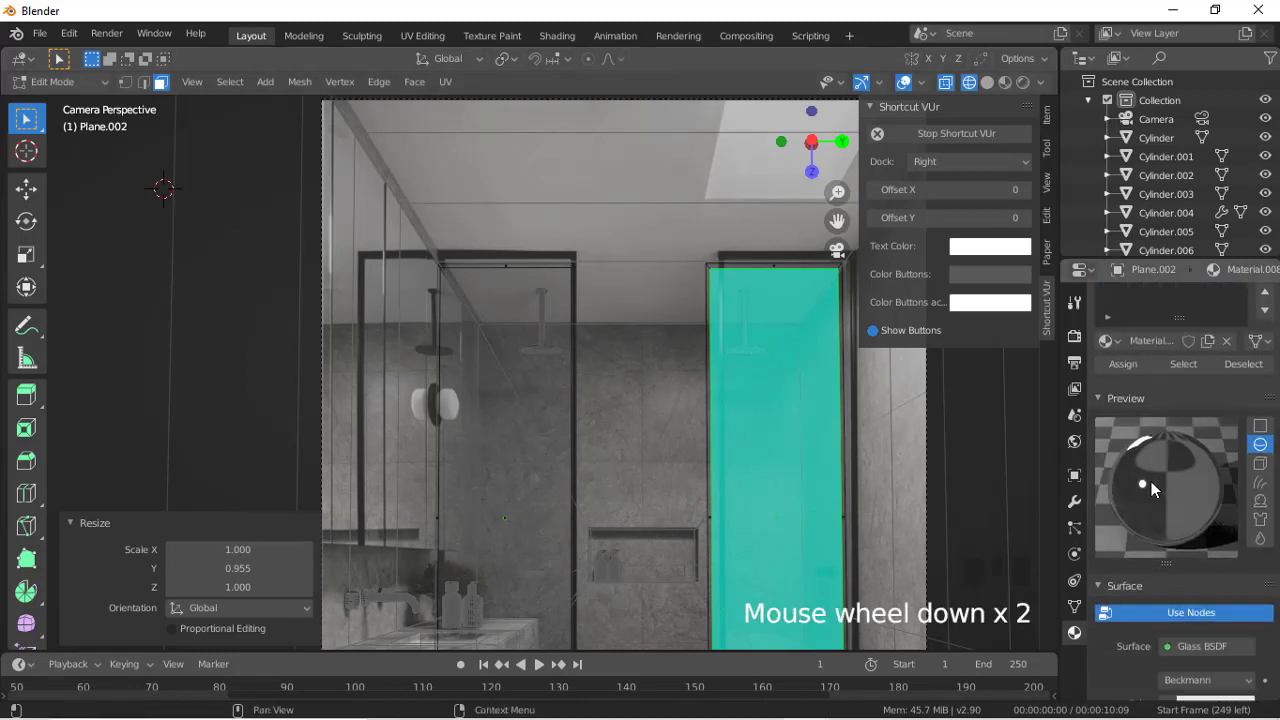
{"action": "left_click", "coordinate": [1136, 364]}
{"action": "scroll", "coordinate": [1151, 439], "scroll_direction": "up", "scroll_amount": 4}
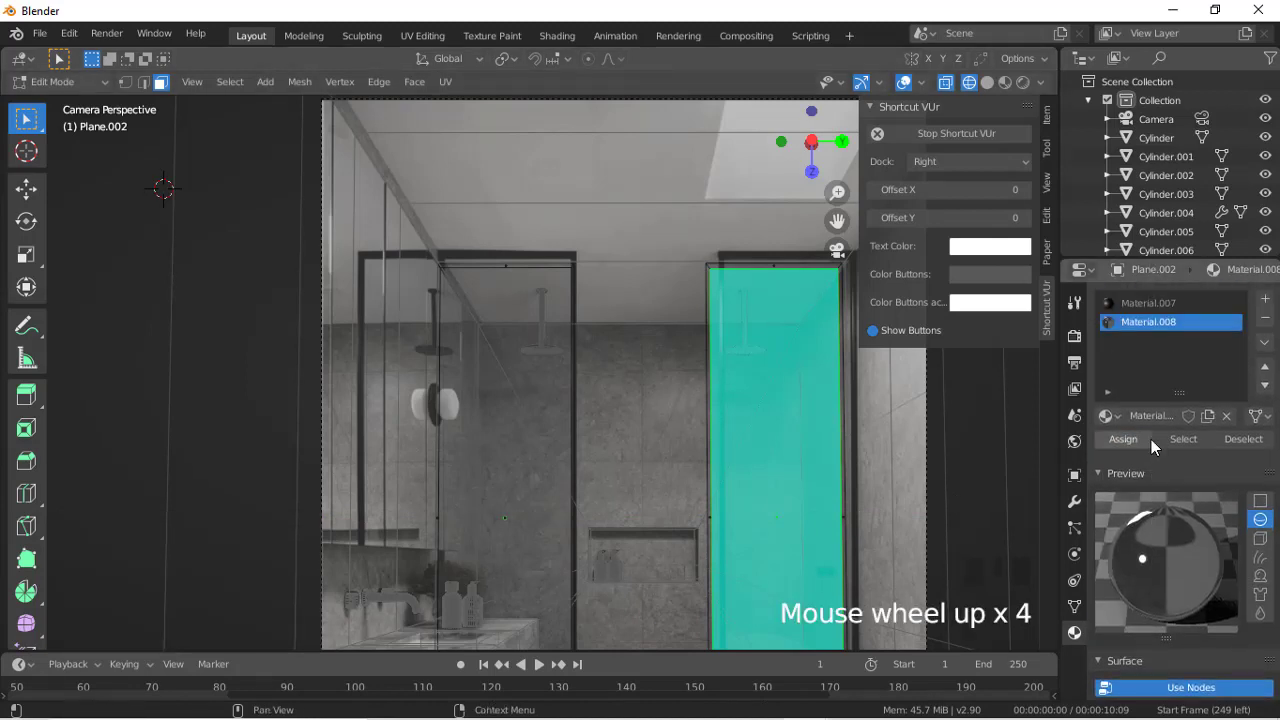
Step: Examine the glass shower screens closely against the reference image and clear the face selection
{"action": "scroll", "coordinate": [1151, 439], "scroll_direction": "up", "scroll_amount": 2}
{"action": "scroll", "coordinate": [609, 396], "scroll_direction": "up", "scroll_amount": 7}
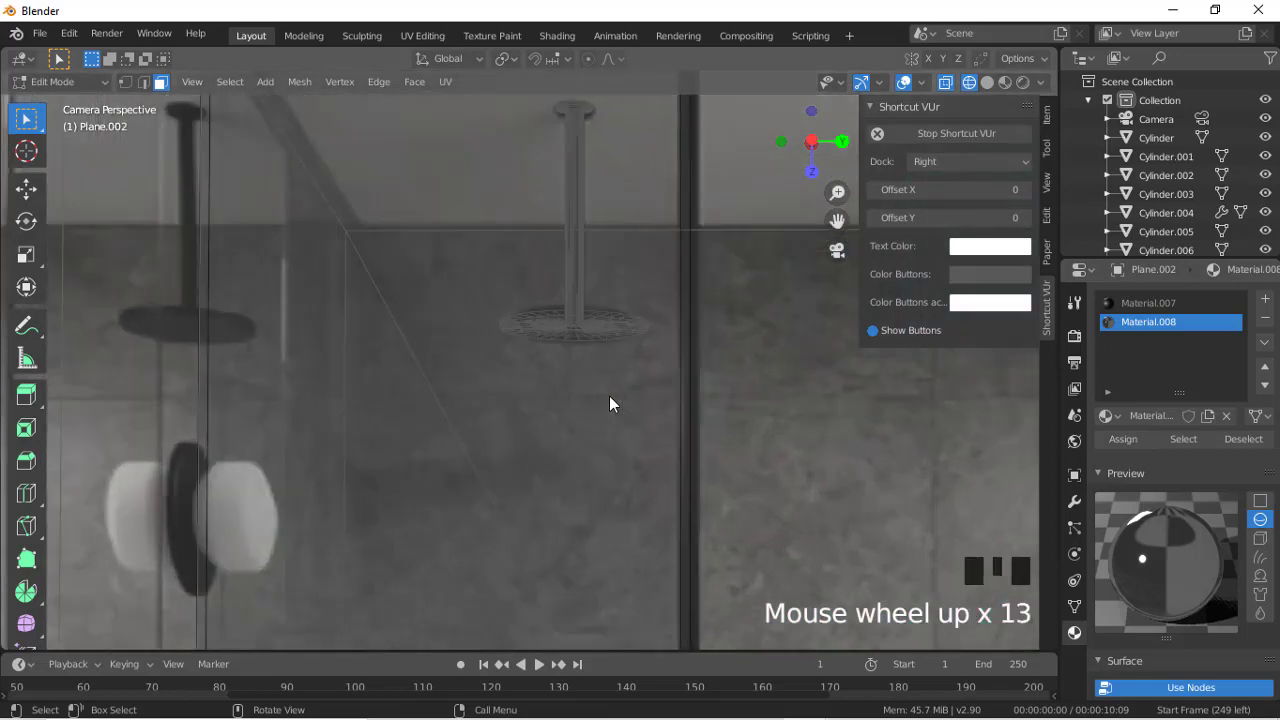
{"action": "scroll", "coordinate": [609, 404], "scroll_direction": "down", "scroll_amount": 10}
{"action": "scroll", "coordinate": [609, 404], "scroll_direction": "up", "scroll_amount": 2}
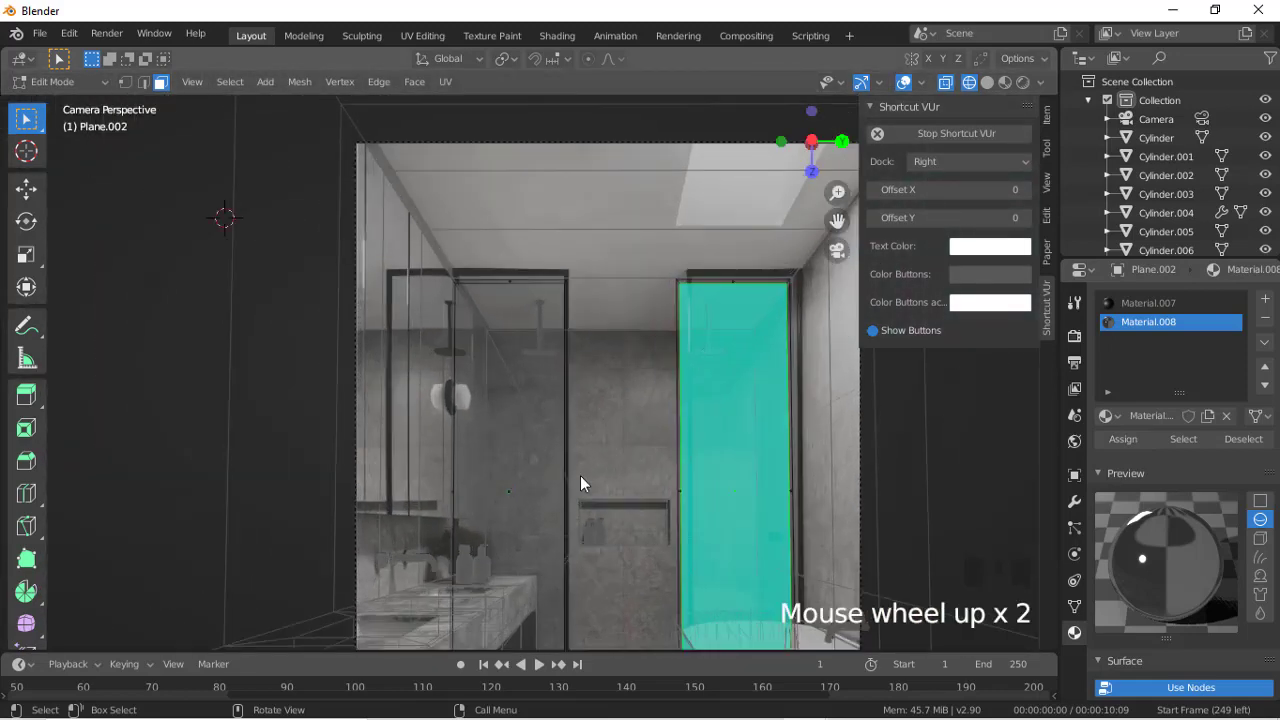
{"action": "scroll", "coordinate": [581, 477], "scroll_direction": "up", "scroll_amount": 4}
{"action": "scroll", "coordinate": [581, 477], "scroll_direction": "down", "scroll_amount": 3}
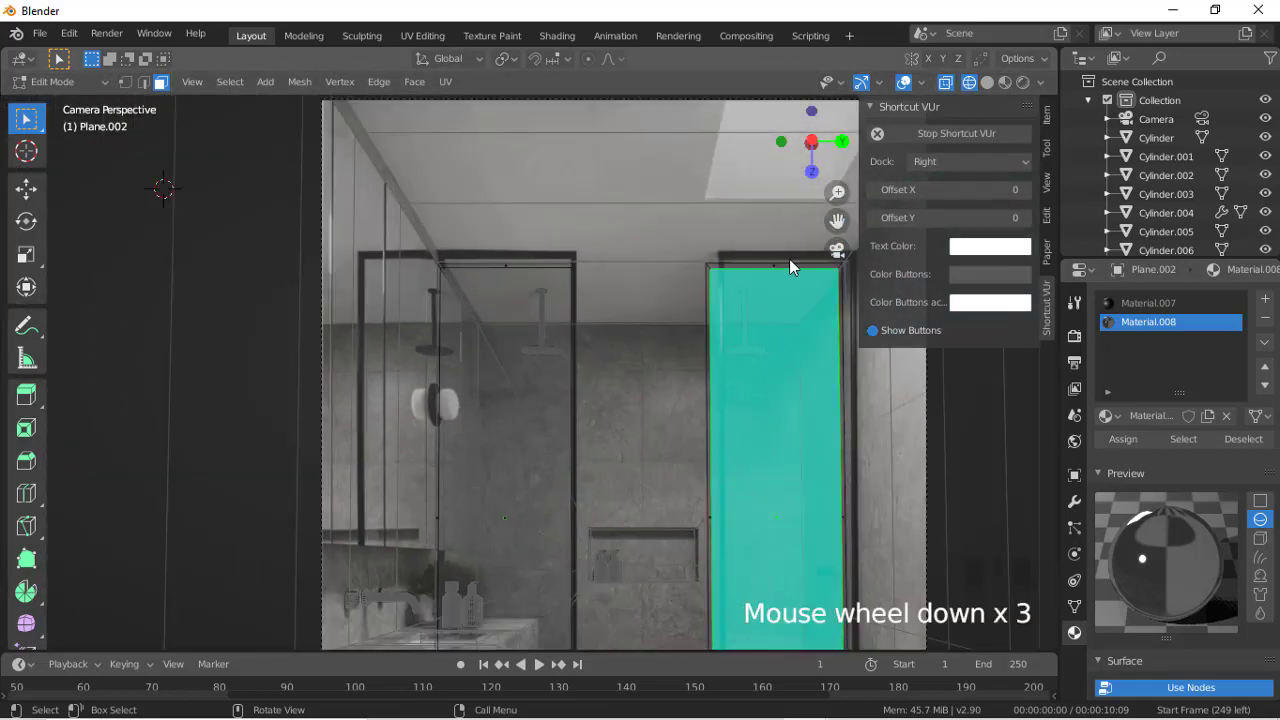
{"action": "scroll", "coordinate": [433, 356], "scroll_direction": "down", "scroll_amount": 3}
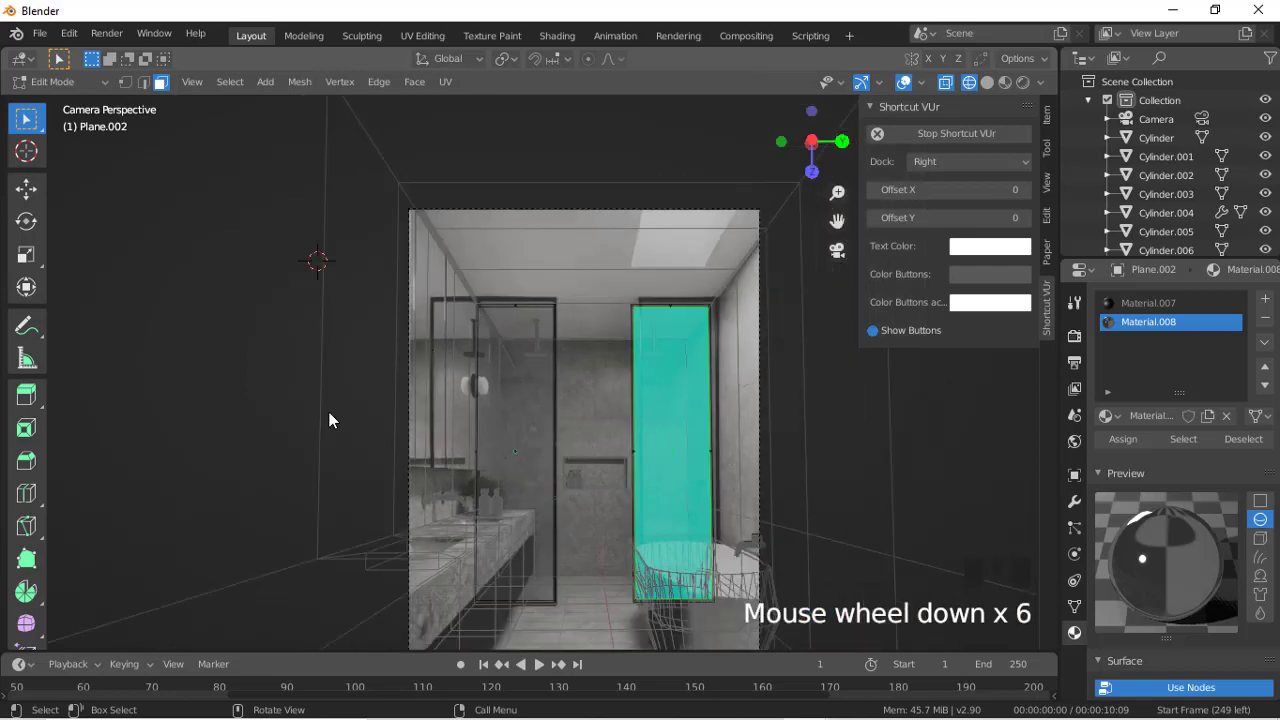
{"action": "left_click", "coordinate": [570, 327]}
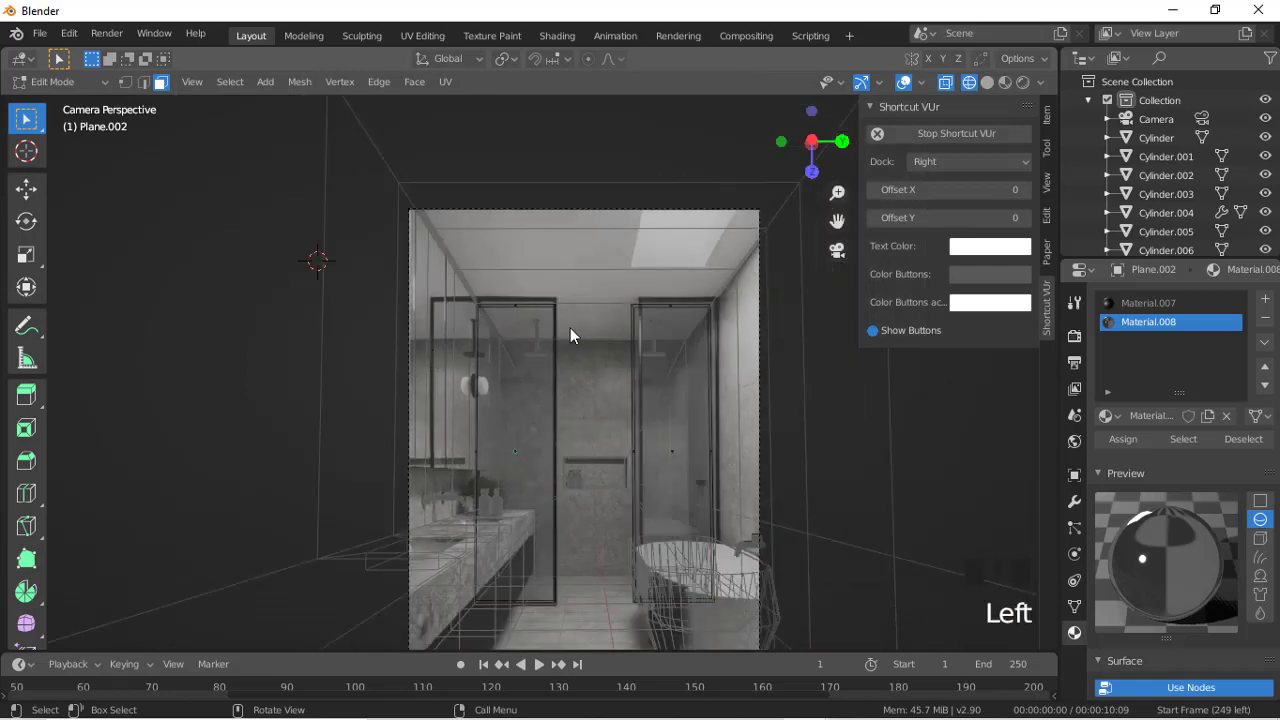
{"action": "key", "text": "ctrl+r"}
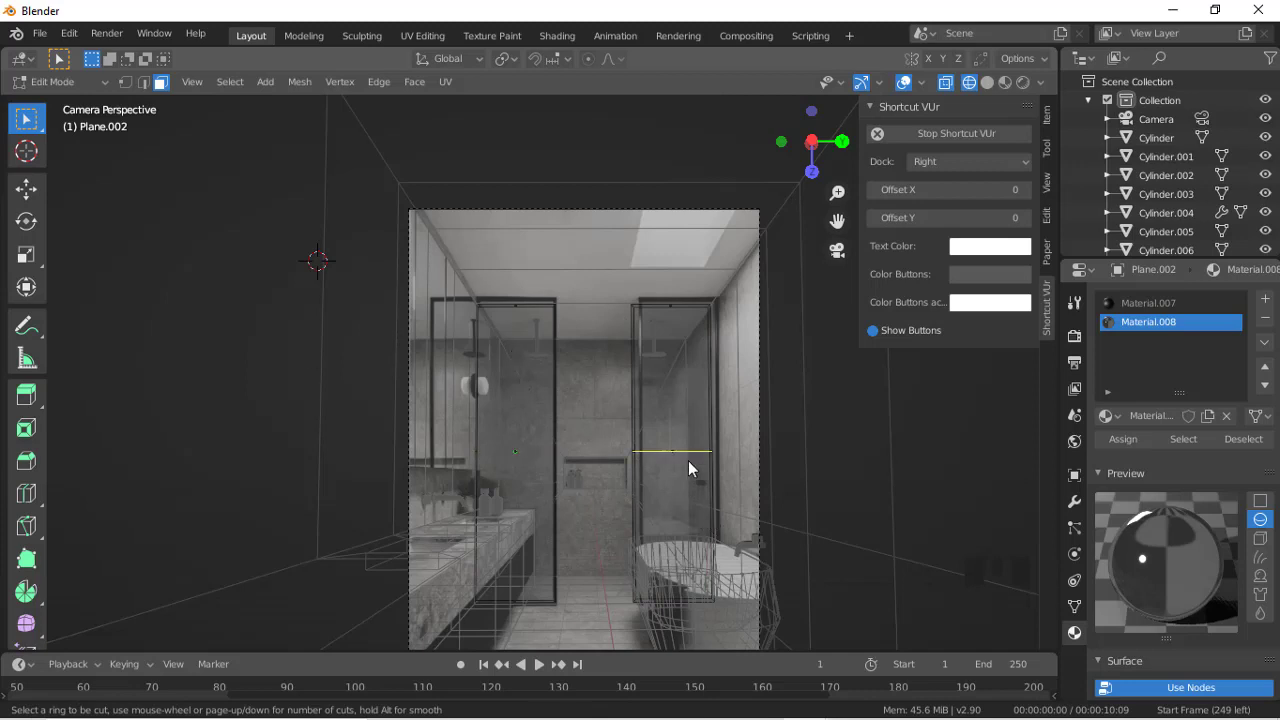
{"action": "left_click", "coordinate": [590, 416]}
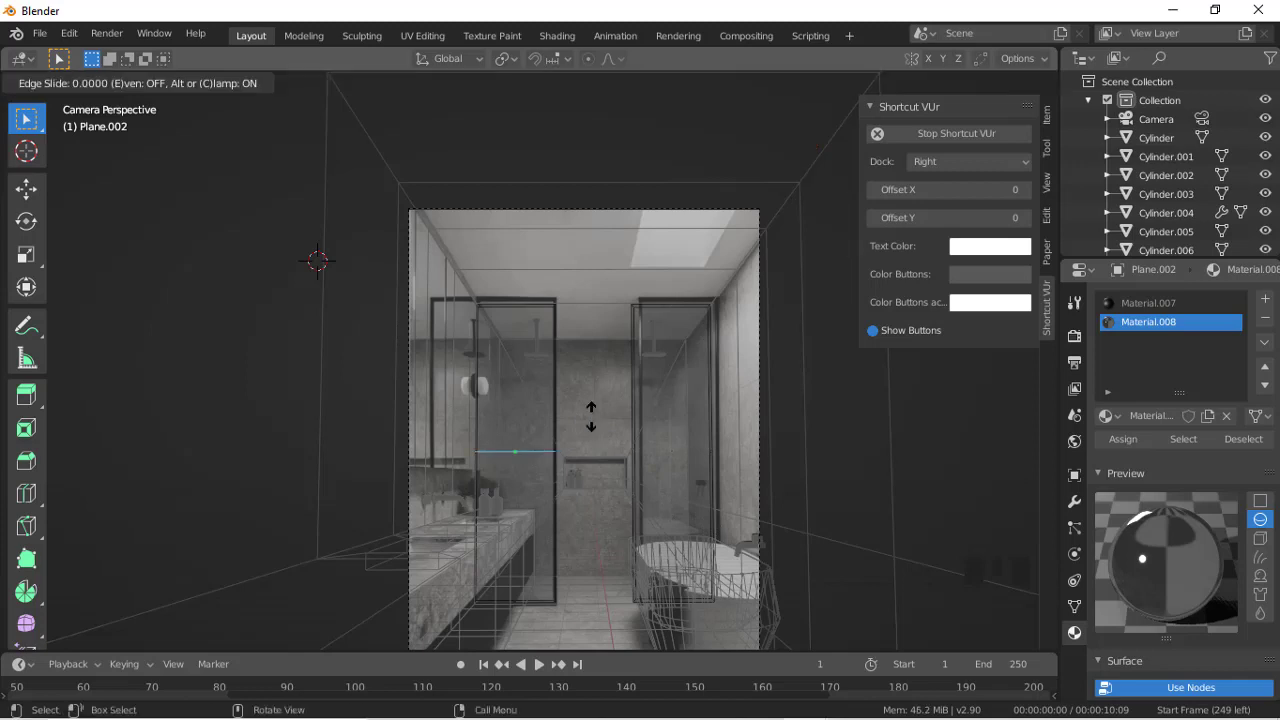
{"action": "right_click", "coordinate": [591, 416]}
{"action": "key", "text": "ctrl+z"}
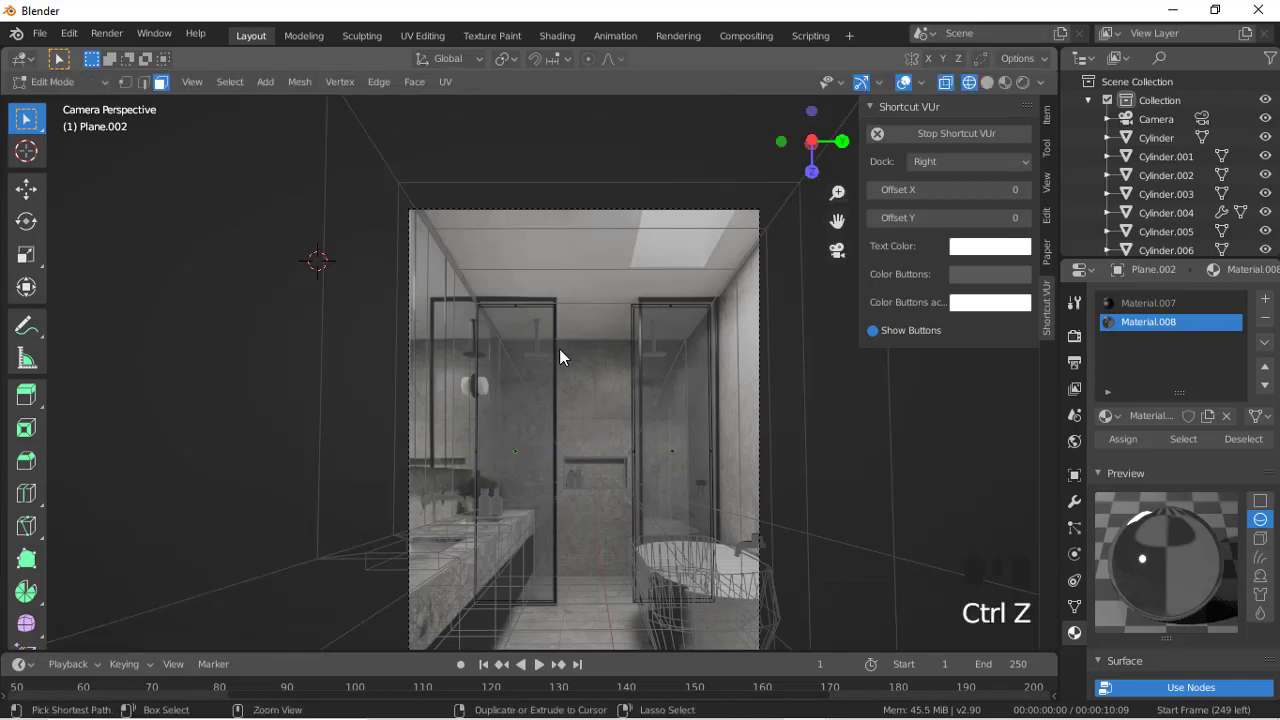
Step: Try to add a horizontal loop cut around the room's walls with a slide factor of 0.623
{"action": "left_click", "coordinate": [88, 77]}
{"action": "left_click", "coordinate": [88, 58]}
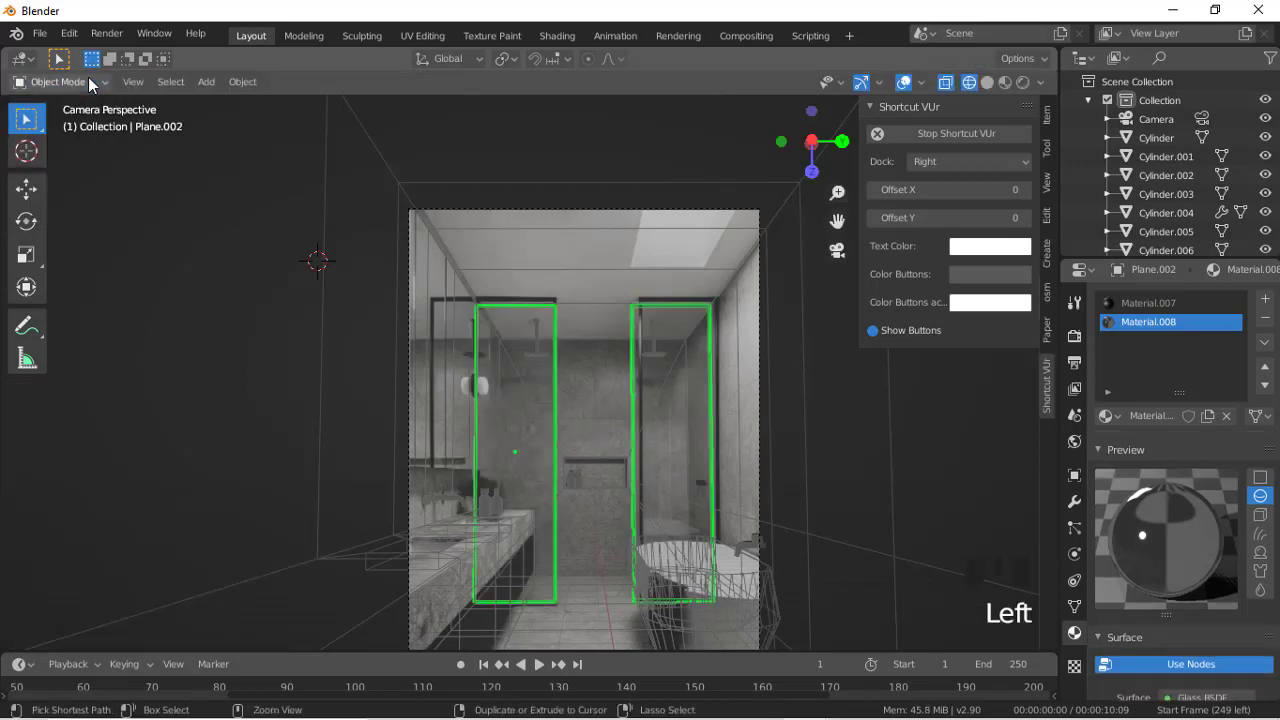
{"action": "left_click", "coordinate": [594, 395]}
{"action": "key", "text": "Tab"}
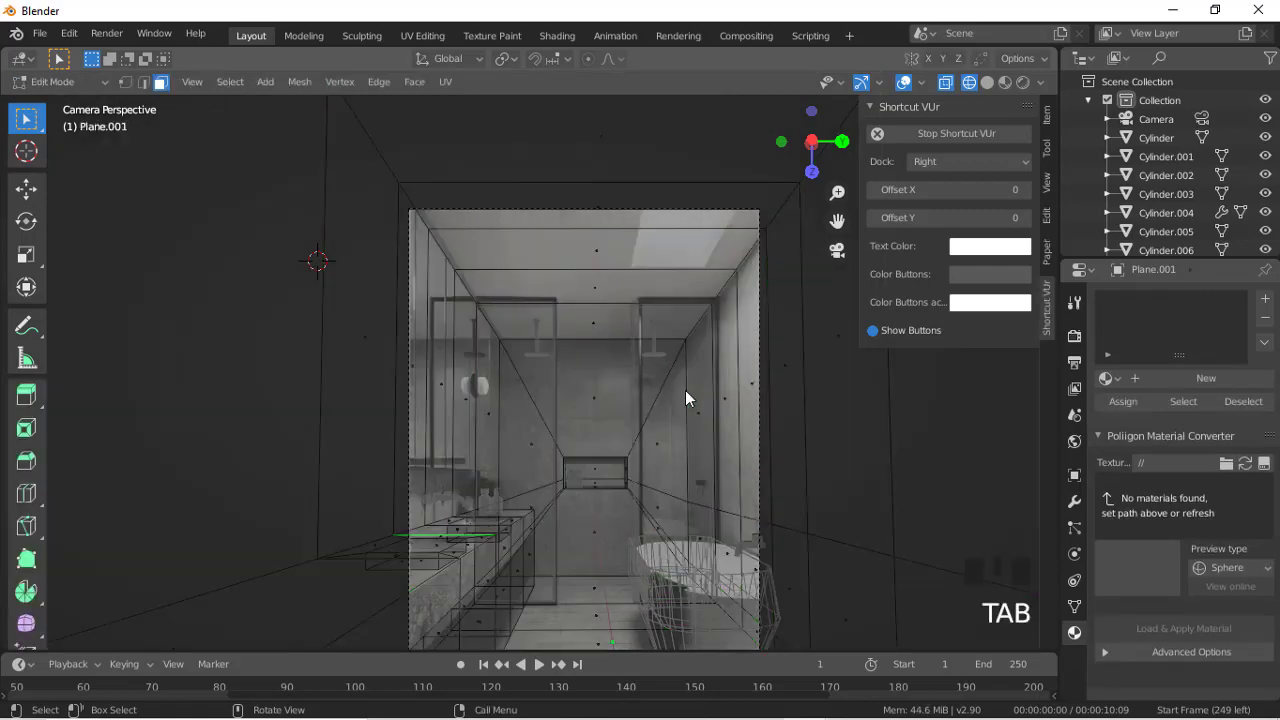
{"action": "key", "text": "ctrl+r"}
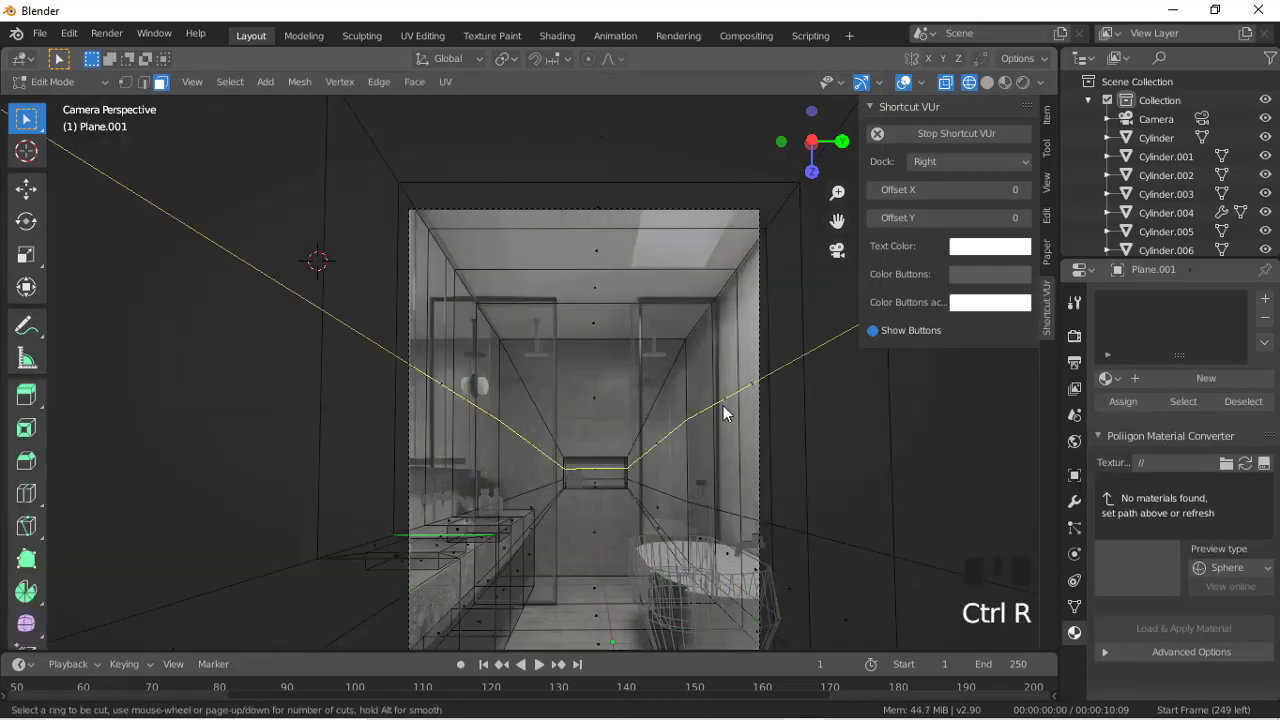
{"action": "left_click", "coordinate": [723, 405]}
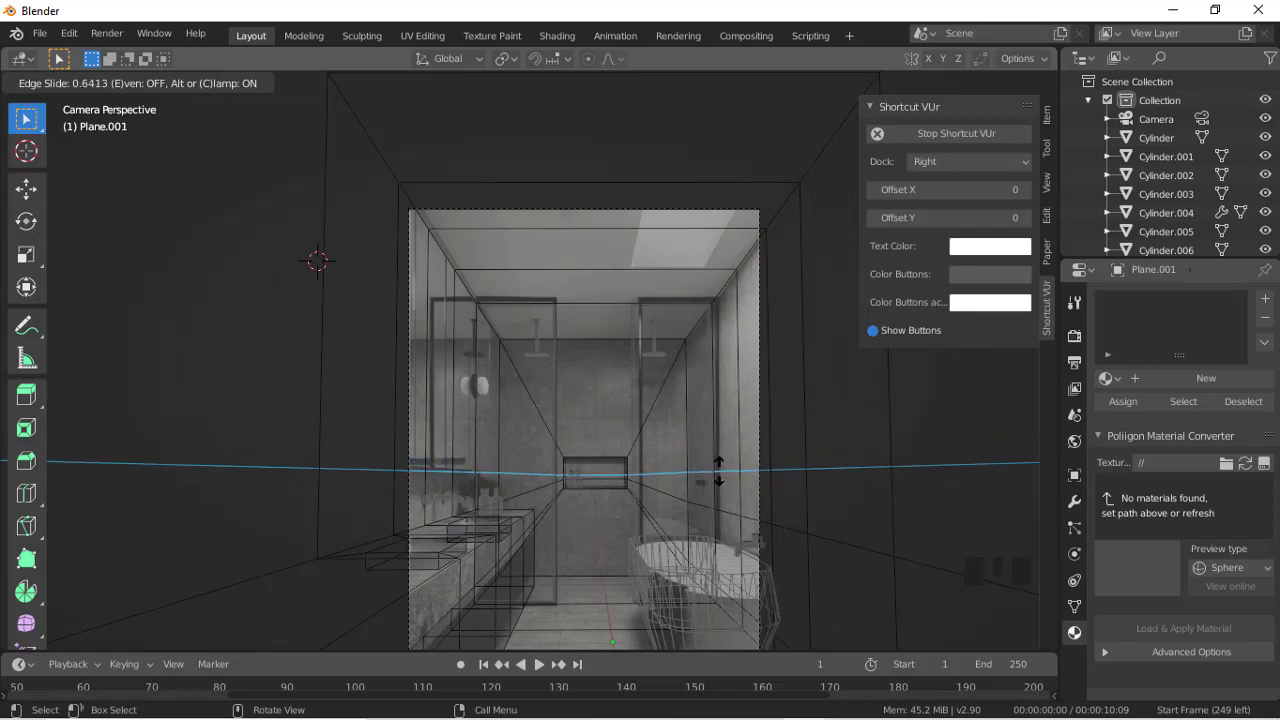
{"action": "left_click", "coordinate": [718, 468]}
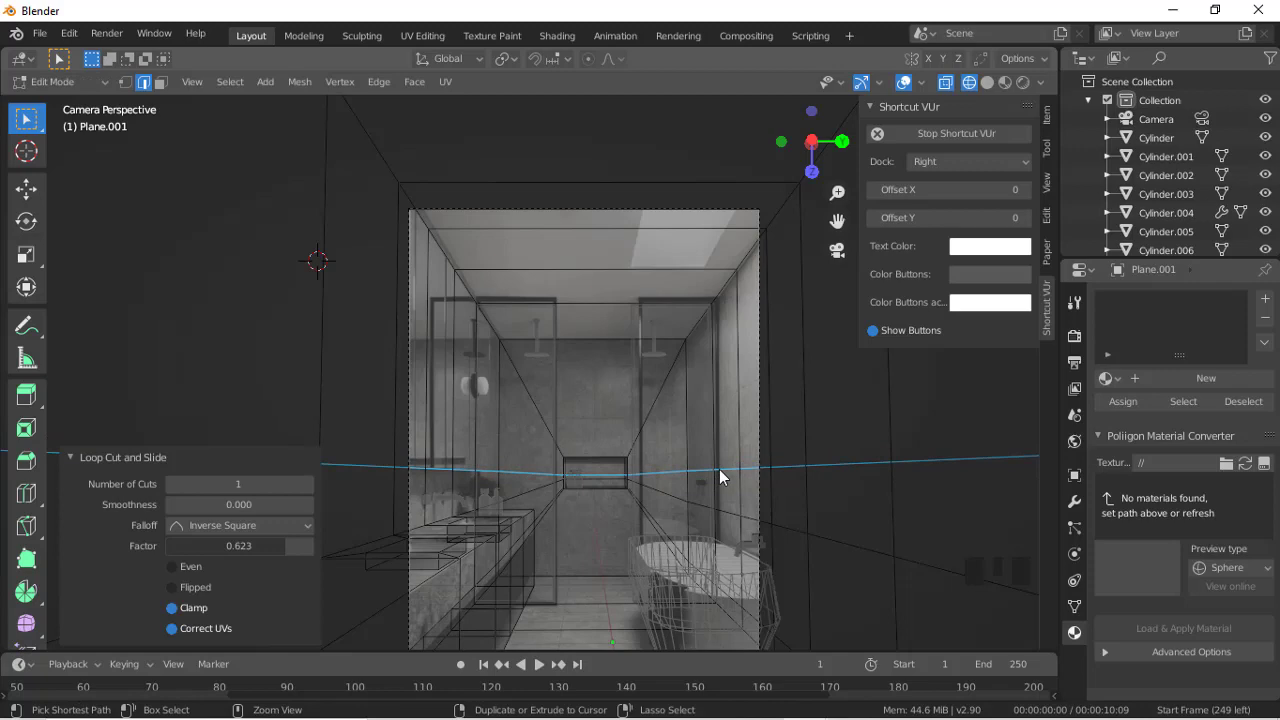
{"action": "key", "text": "ctrl+z"}
{"action": "key", "text": "Tab"}
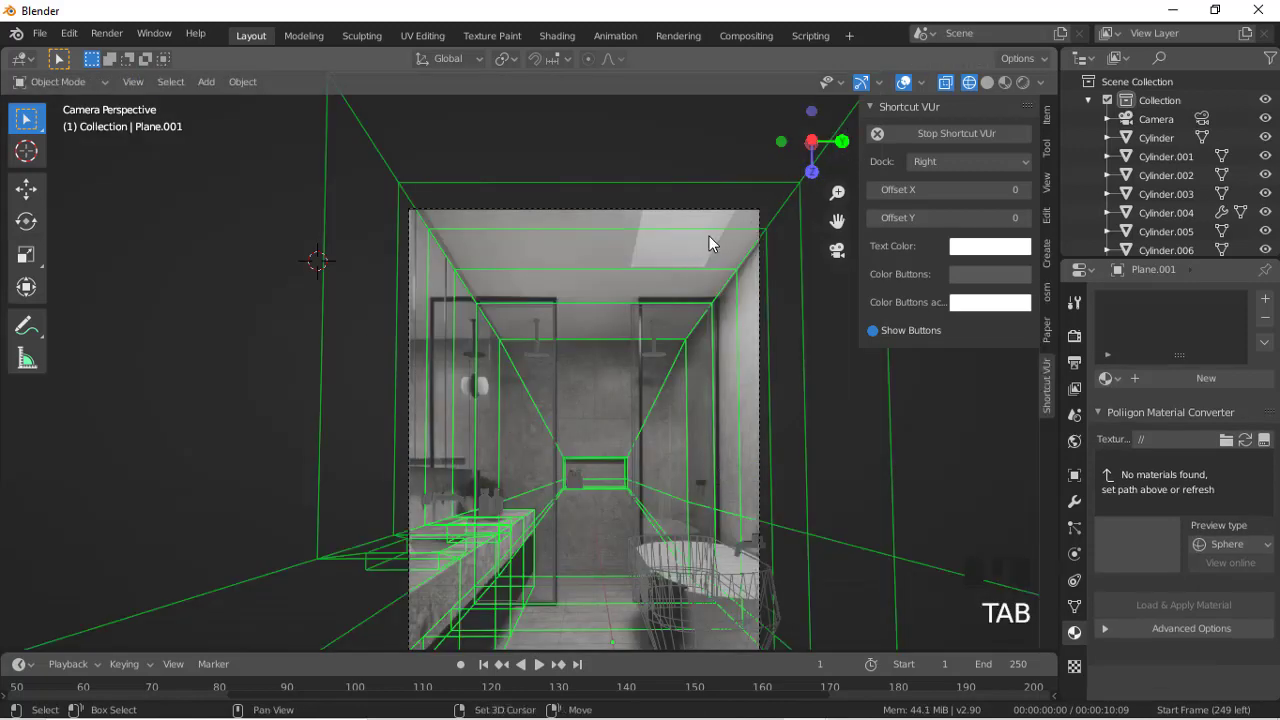
Step: Add a 2 m cube, show the scene in solid shading without X-ray, and scale the cube uniformly to 0.476
{"action": "key", "text": "shift+a"}
{"action": "left_click", "coordinate": [781, 256]}
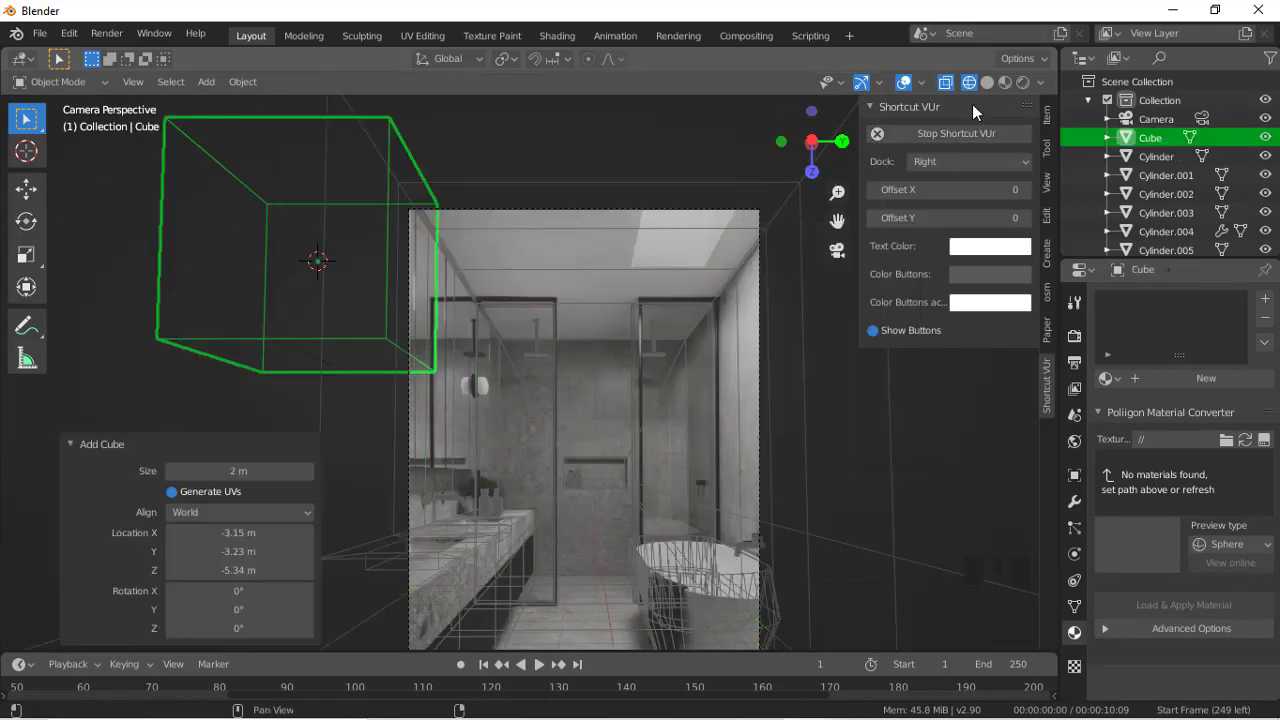
{"action": "left_click", "coordinate": [991, 80]}
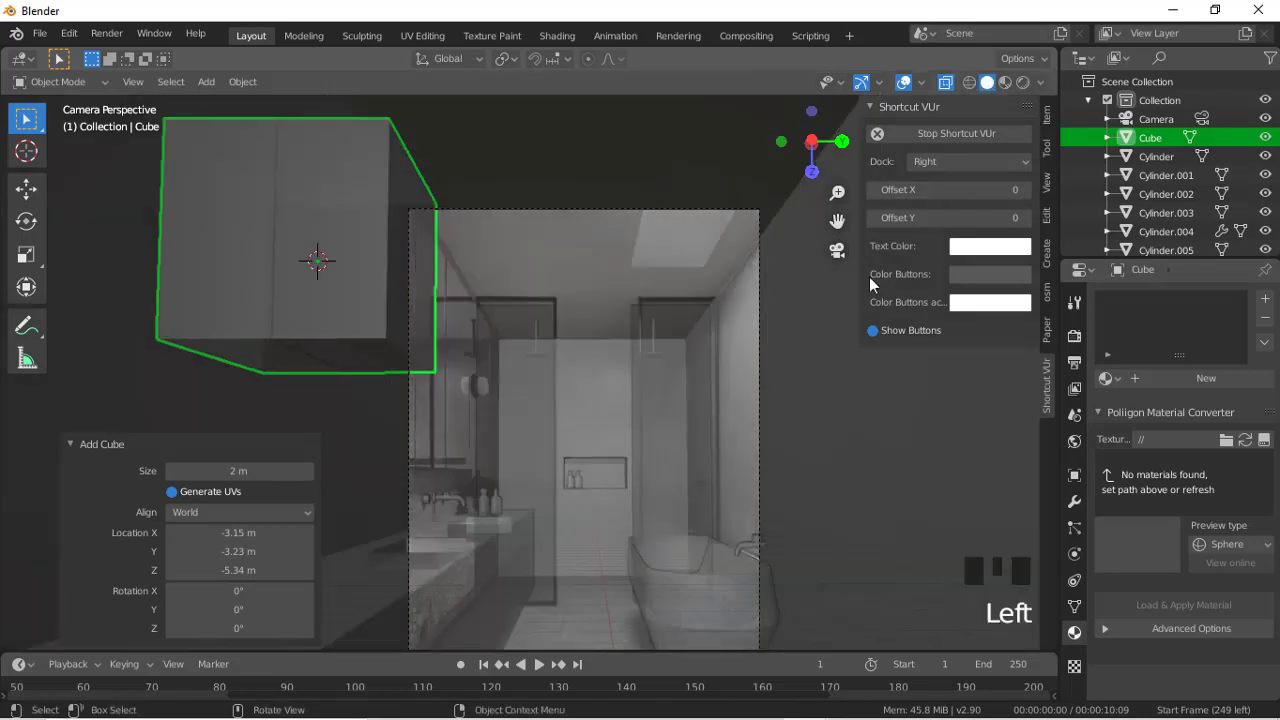
{"action": "left_click", "coordinate": [944, 82]}
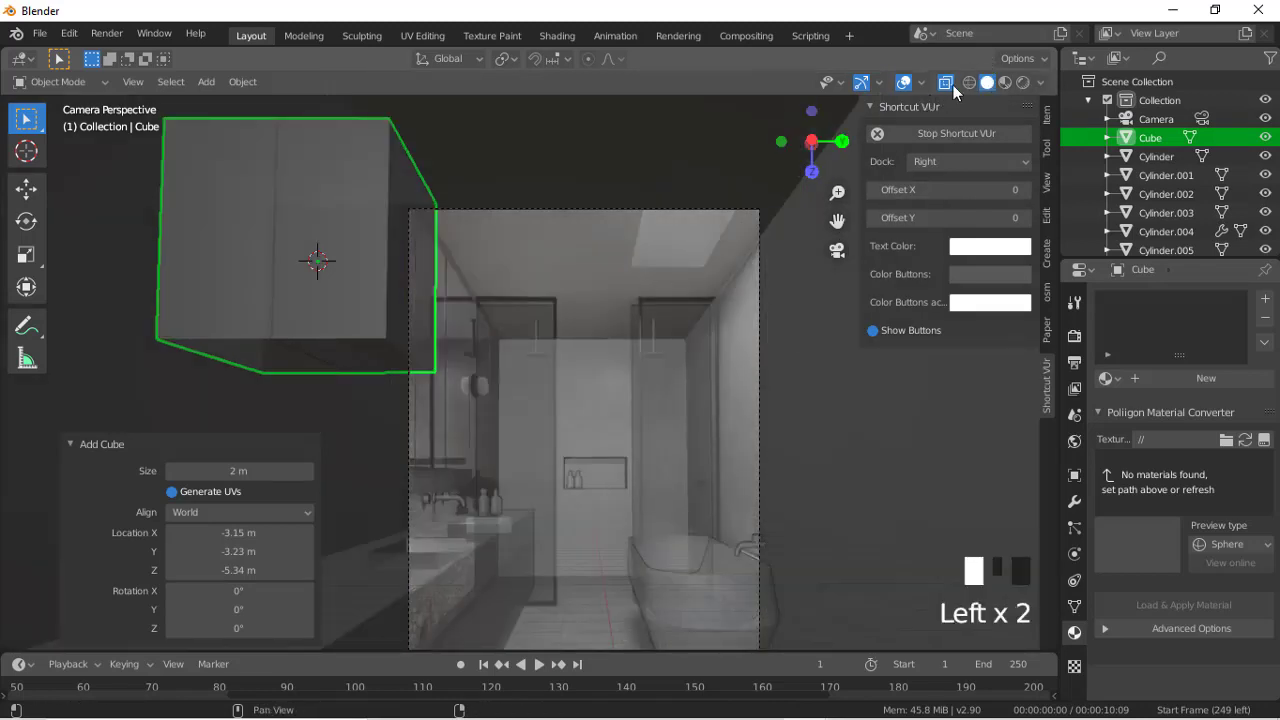
{"action": "key", "text": "s"}
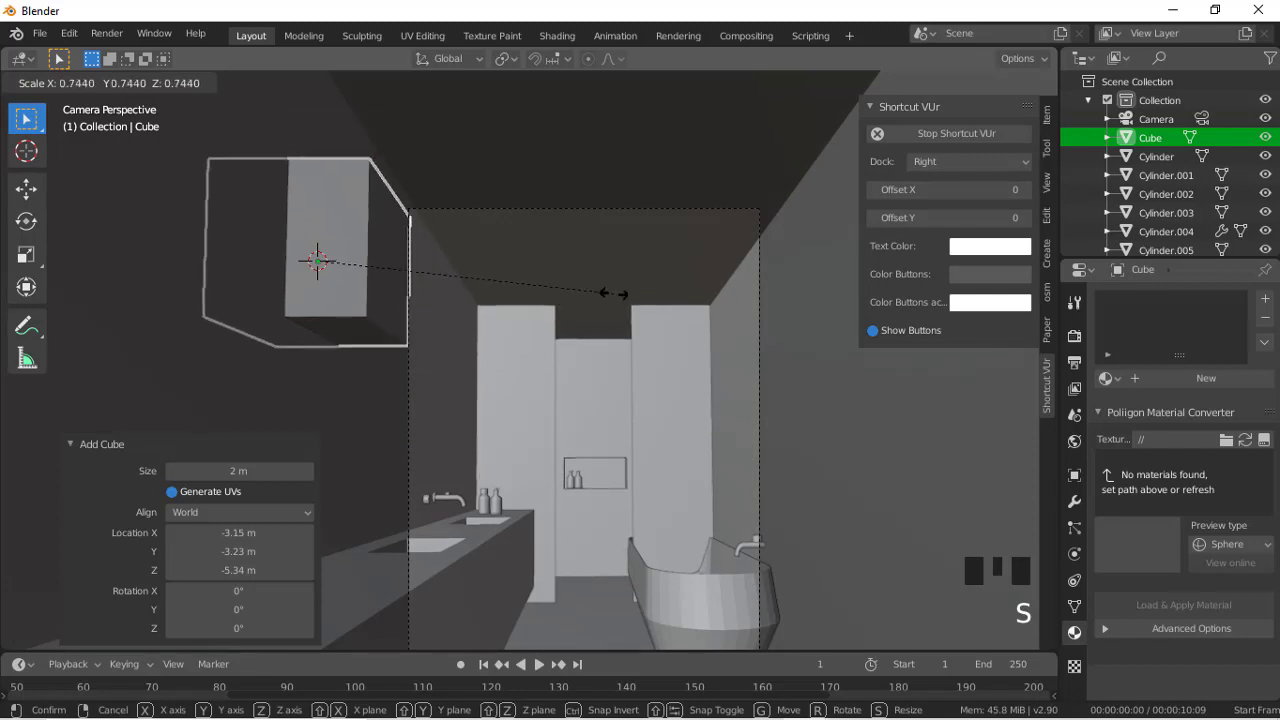
{"action": "key", "text": "Return"}
Step: Stretch the new cube by 4.466 along global X and 2.994 along global Z
{"action": "key", "text": "s"}
{"action": "key", "text": "x"}
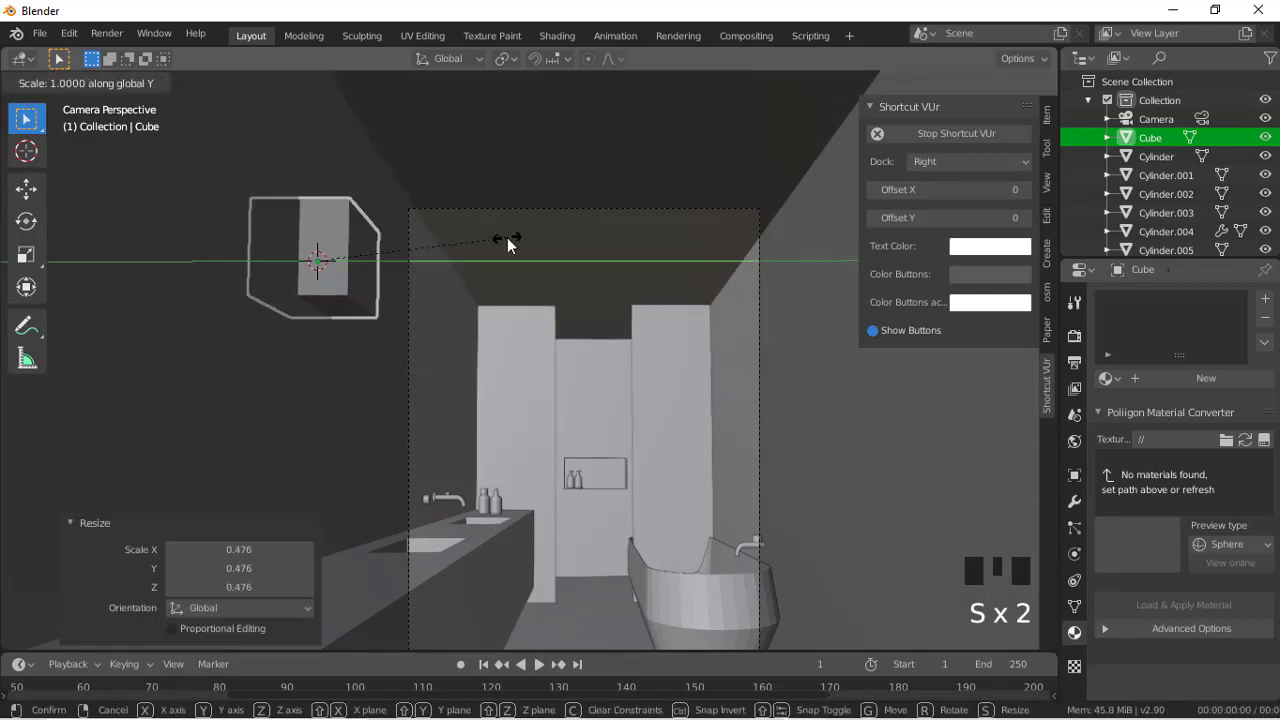
{"action": "left_click", "coordinate": [107, 160]}
{"action": "key", "text": "s"}
{"action": "key", "text": "z"}
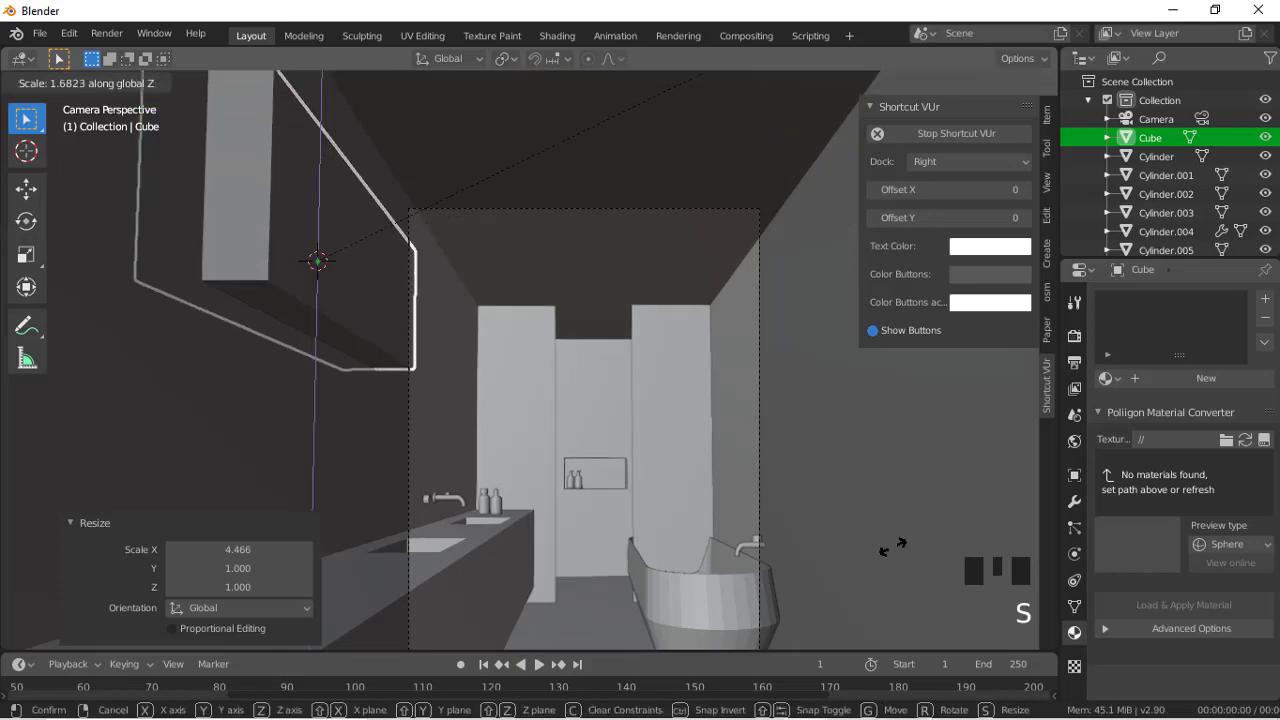
{"action": "left_click", "coordinate": [80, 337]}
Step: Flatten the stretched box by scaling it to 0.145 along global Y
{"action": "scroll", "coordinate": [449, 320], "scroll_direction": "down", "scroll_amount": 7}
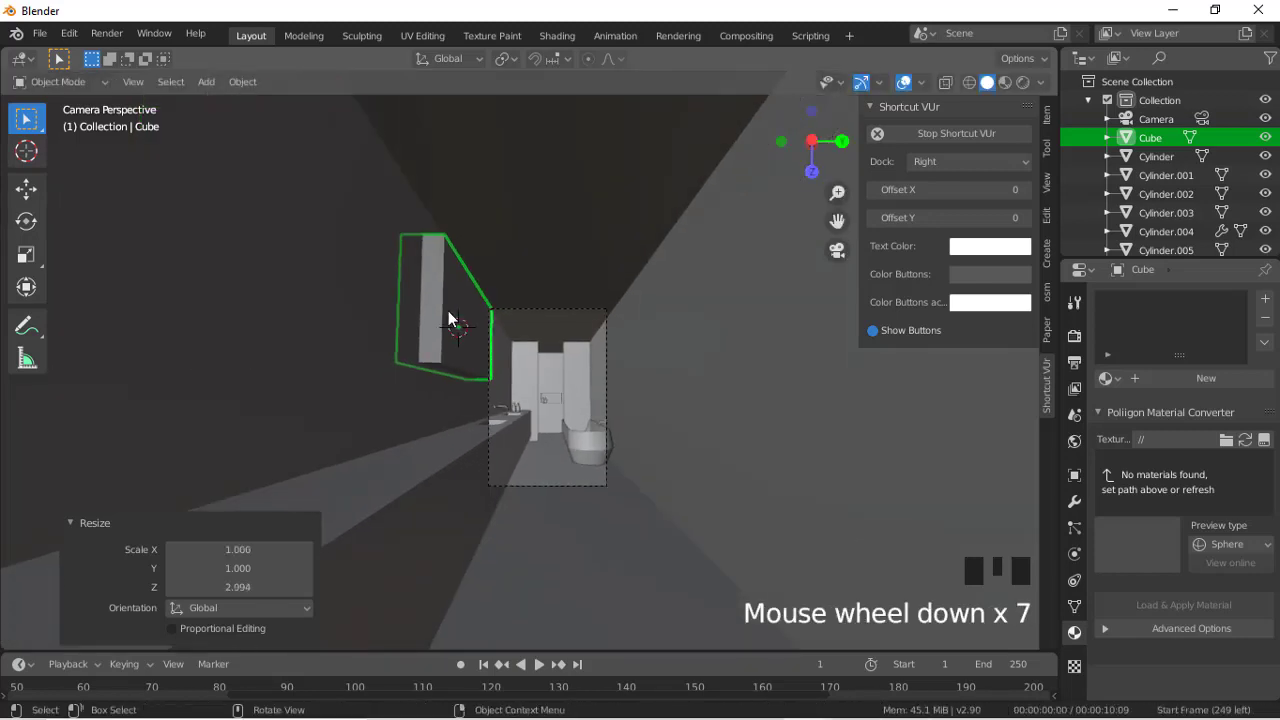
{"action": "scroll", "coordinate": [449, 320], "scroll_direction": "up", "scroll_amount": 5}
{"action": "key", "text": "s"}
{"action": "key", "text": "y"}
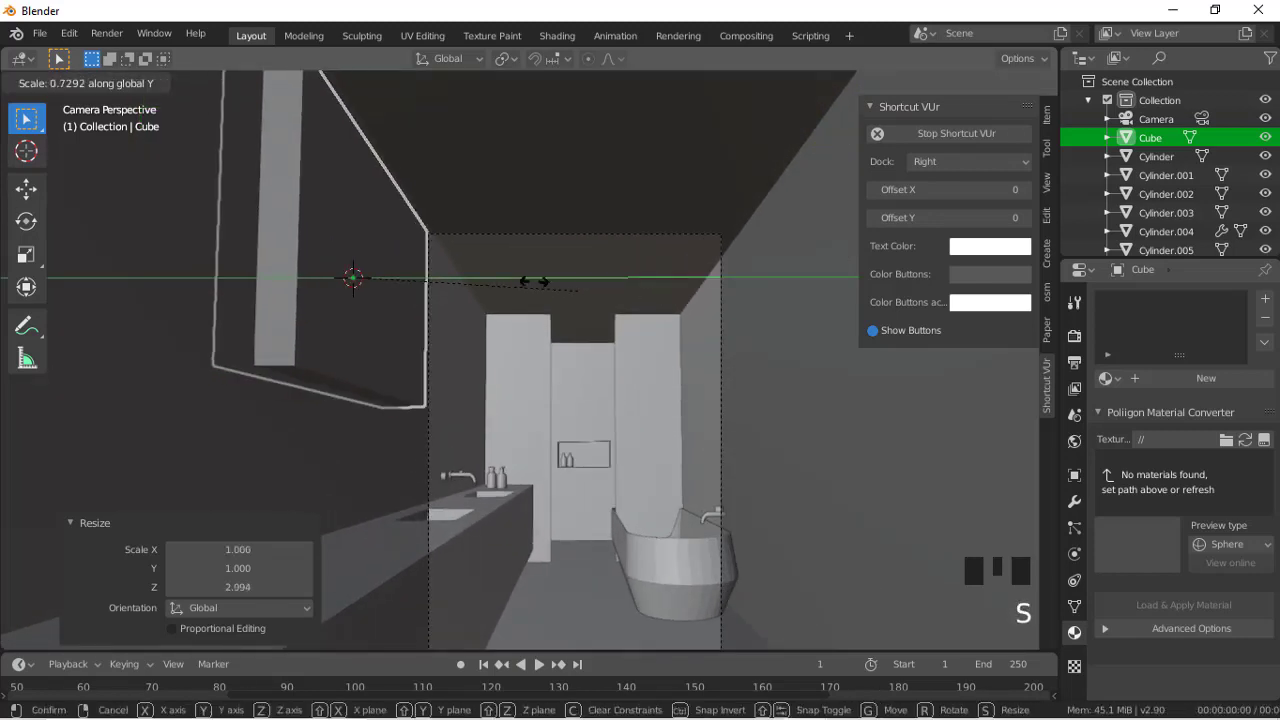
{"action": "left_click", "coordinate": [382, 243]}
Step: Move the flat box about 4.93 m along global X toward the far end of the vanity wall
{"action": "key", "text": "g"}
{"action": "key", "text": "y"}
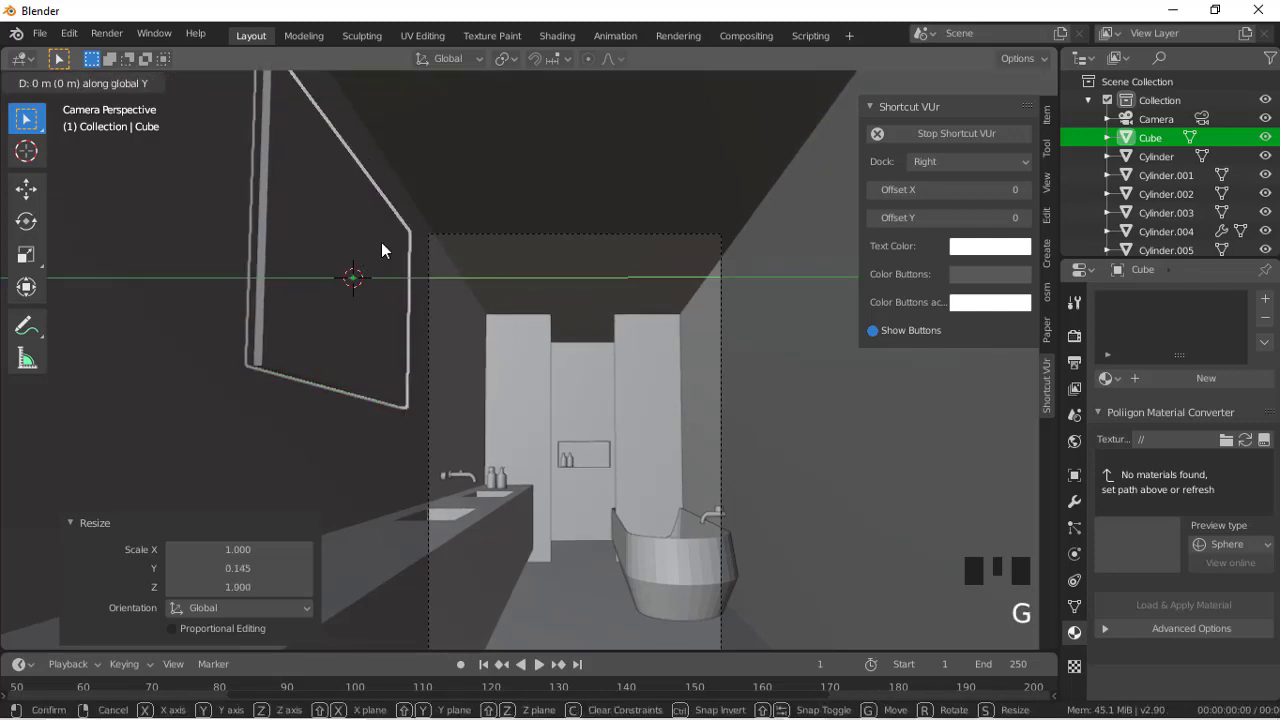
{"action": "key", "text": "x"}
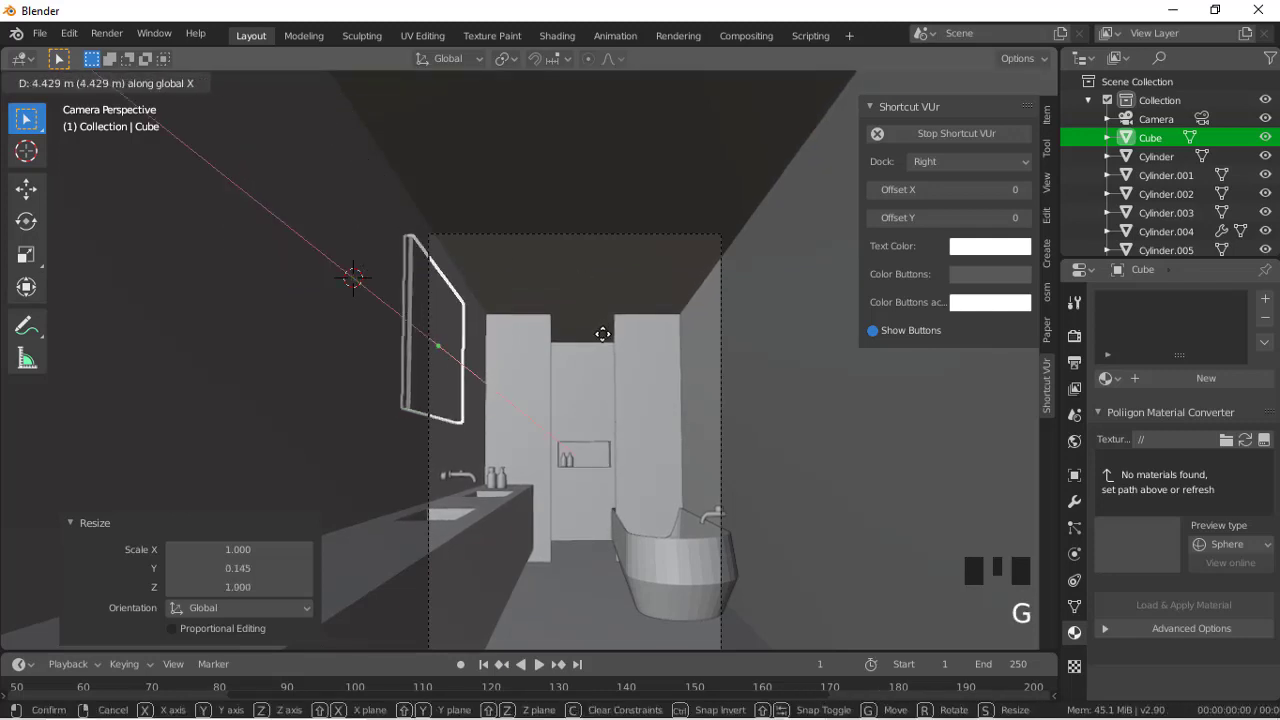
{"action": "left_click", "coordinate": [610, 330]}
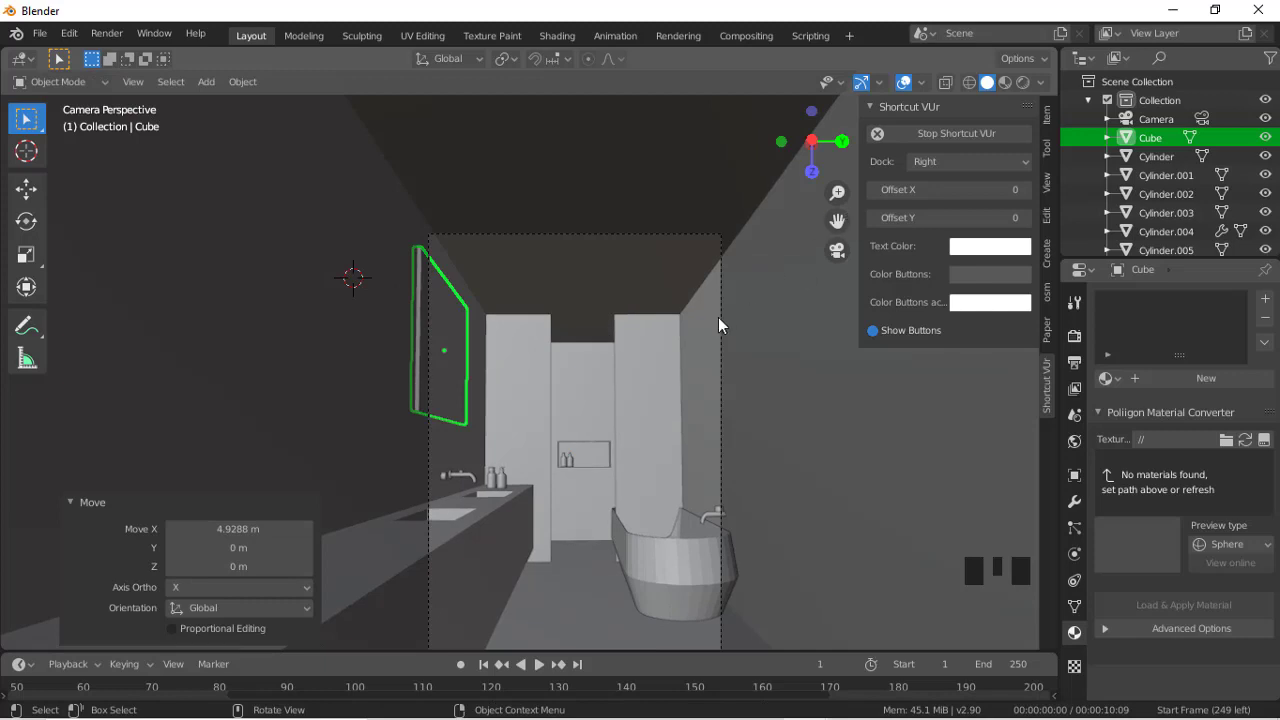
Step: Preview the scene's materials, and set the viewport to wireframe shading over the reference image
{"action": "scroll", "coordinate": [717, 317], "scroll_direction": "up", "scroll_amount": 4}
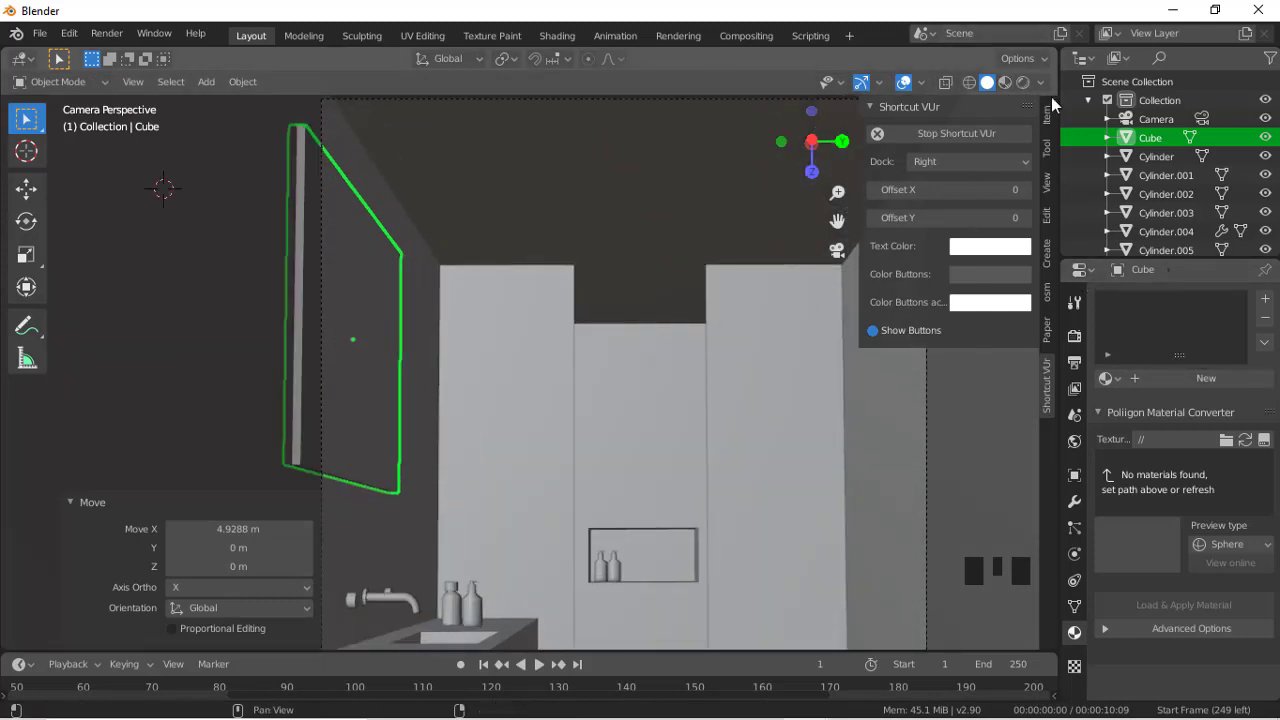
{"action": "left_click", "coordinate": [1006, 83]}
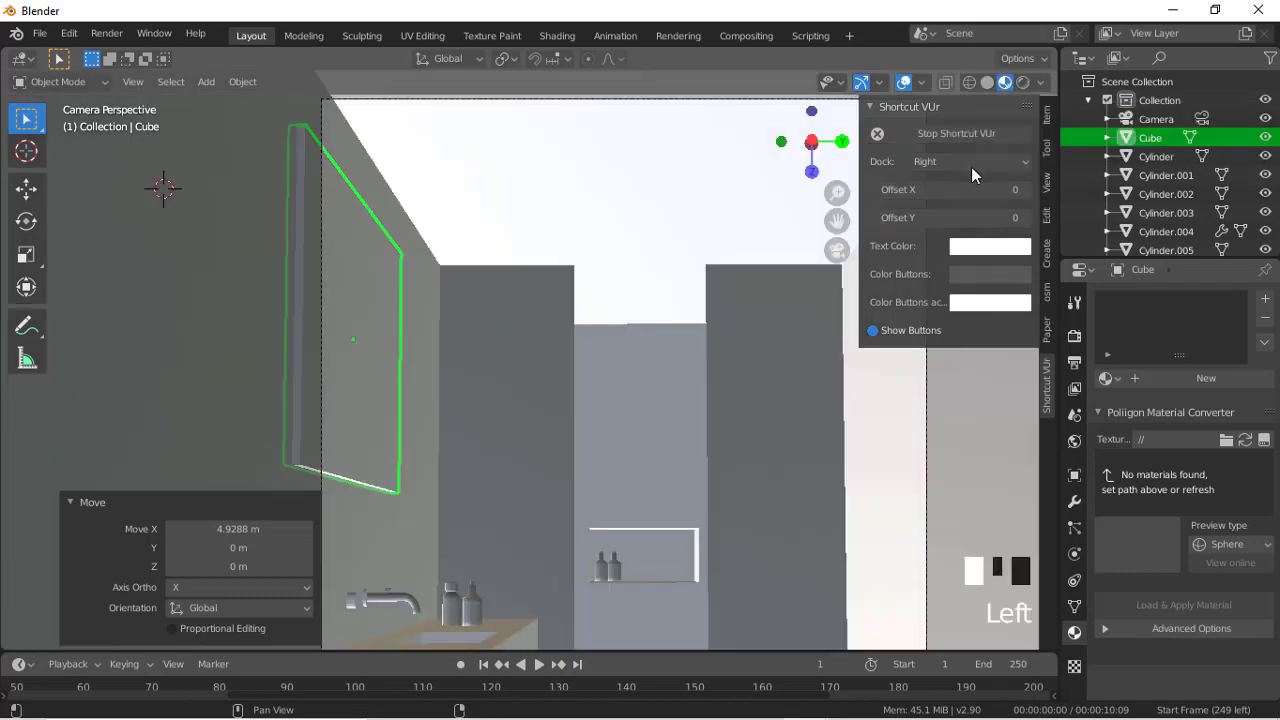
{"action": "left_click", "coordinate": [989, 83]}
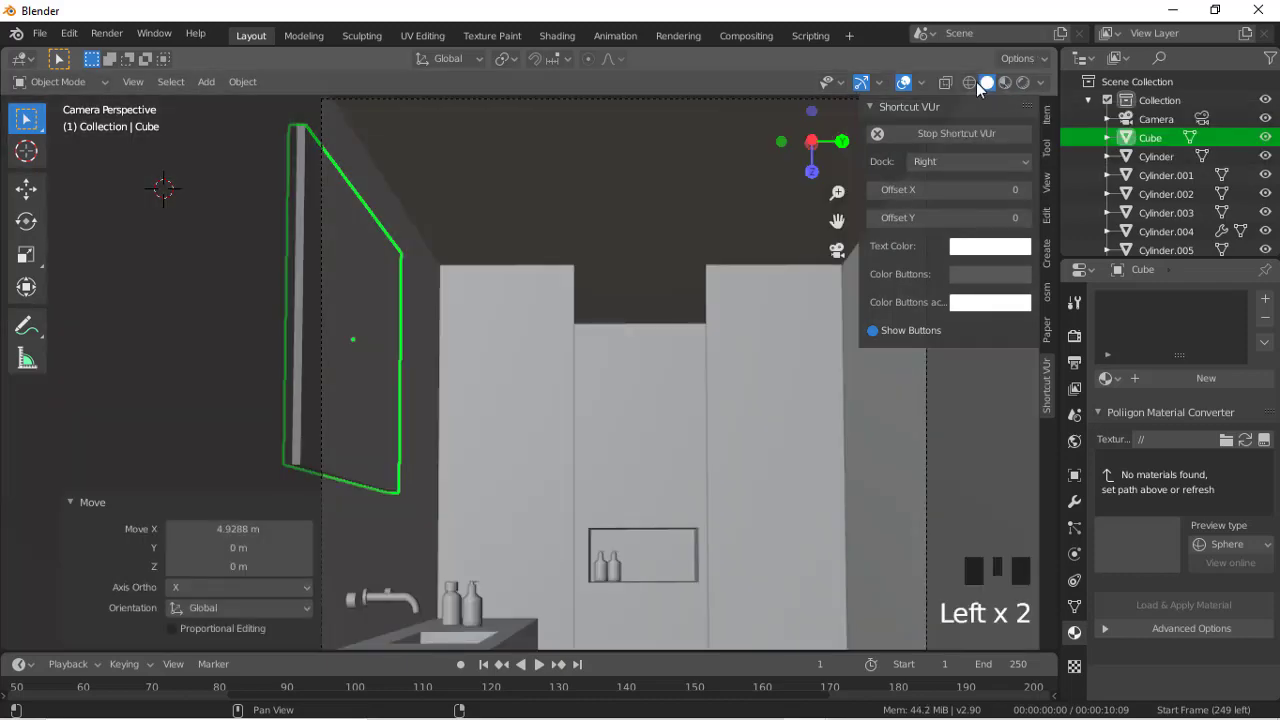
{"action": "left_click", "coordinate": [967, 84]}
{"action": "scroll", "coordinate": [663, 403], "scroll_direction": "up", "scroll_amount": 2}
{"action": "scroll", "coordinate": [663, 403], "scroll_direction": "down", "scroll_amount": 3}
{"action": "scroll", "coordinate": [663, 403], "scroll_direction": "up", "scroll_amount": 1}
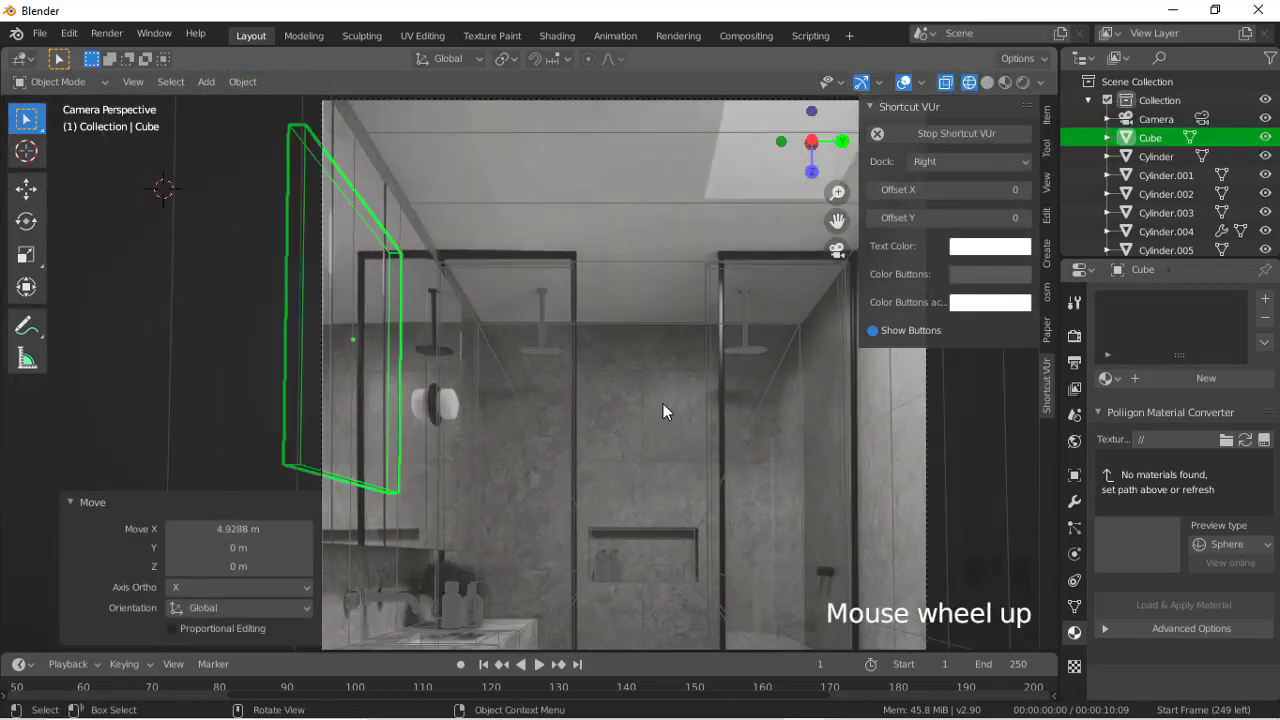
Step: Lengthen the flat box on the vanity wall by scaling it to 1.934 along global X
{"action": "scroll", "coordinate": [663, 403], "scroll_direction": "up", "scroll_amount": 1}
{"action": "key", "text": "s"}
{"action": "key", "text": "y"}
{"action": "key", "text": "x"}
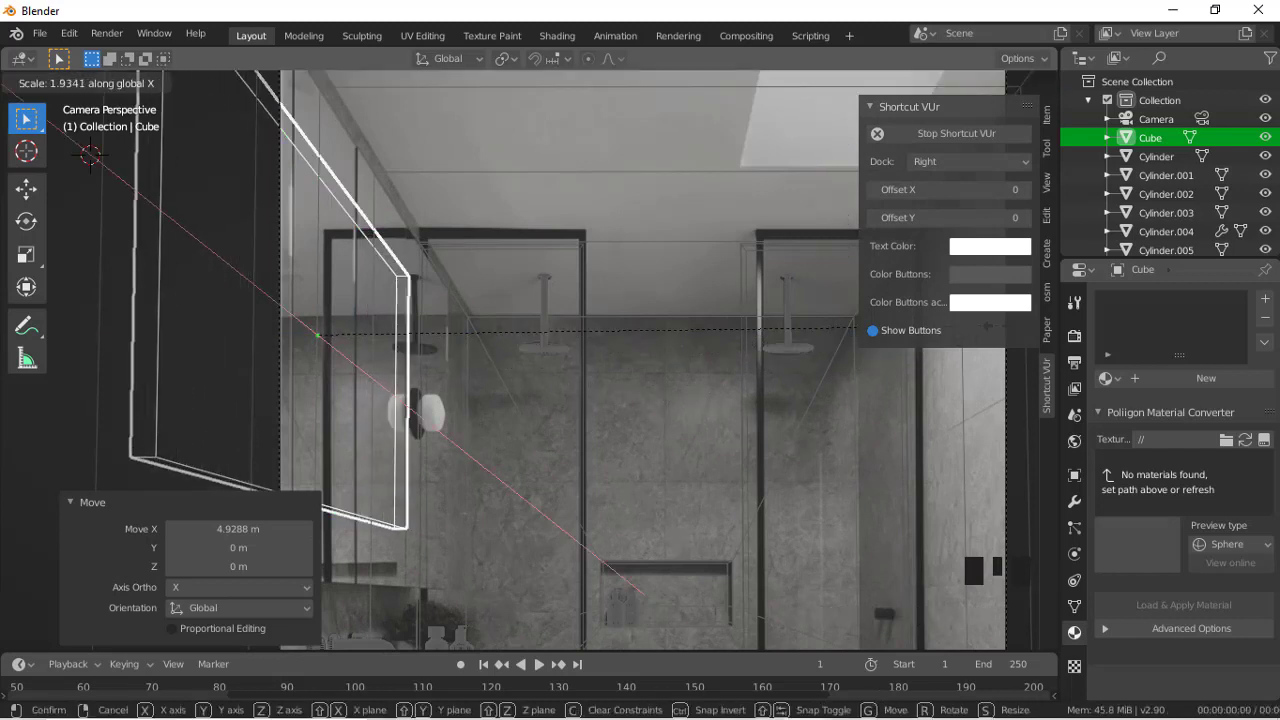
{"action": "left_click", "coordinate": [855, 327]}
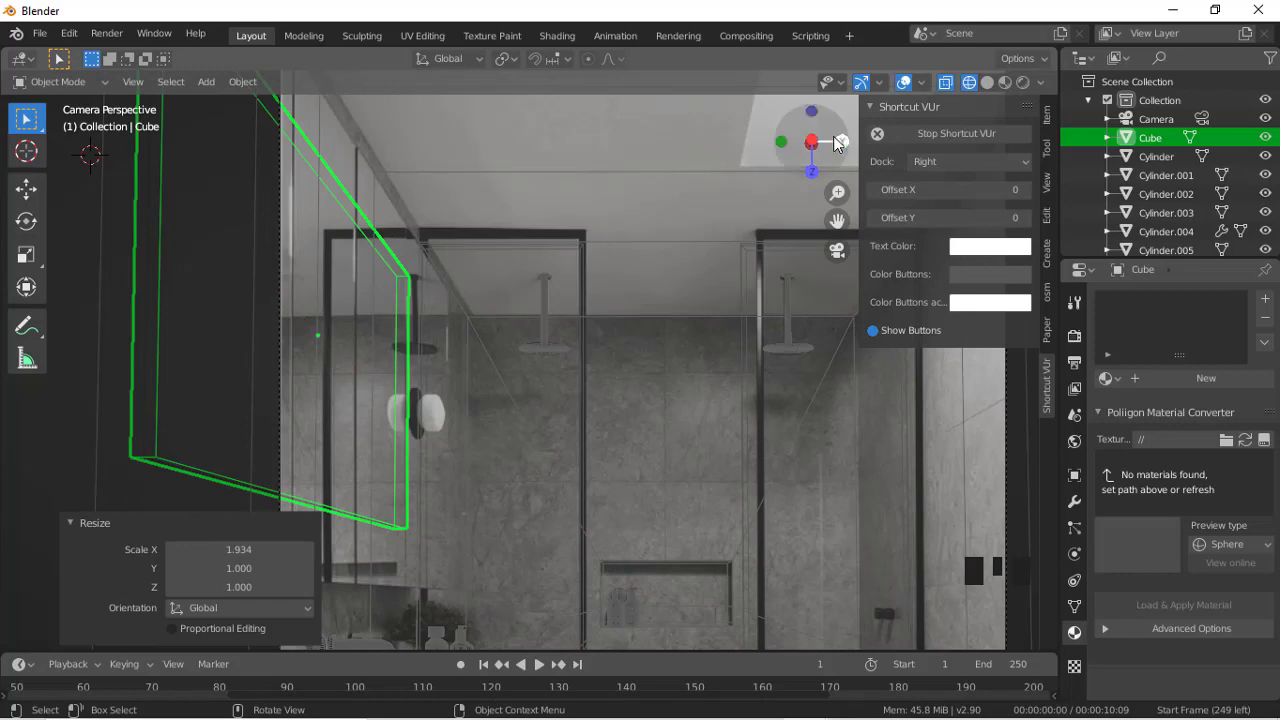
Step: View the room from the side, move the flat box about 1 m along global X, and return to the camera view
{"action": "left_click_drag", "start_coordinate": [830, 142], "coordinate": [1020, 150]}
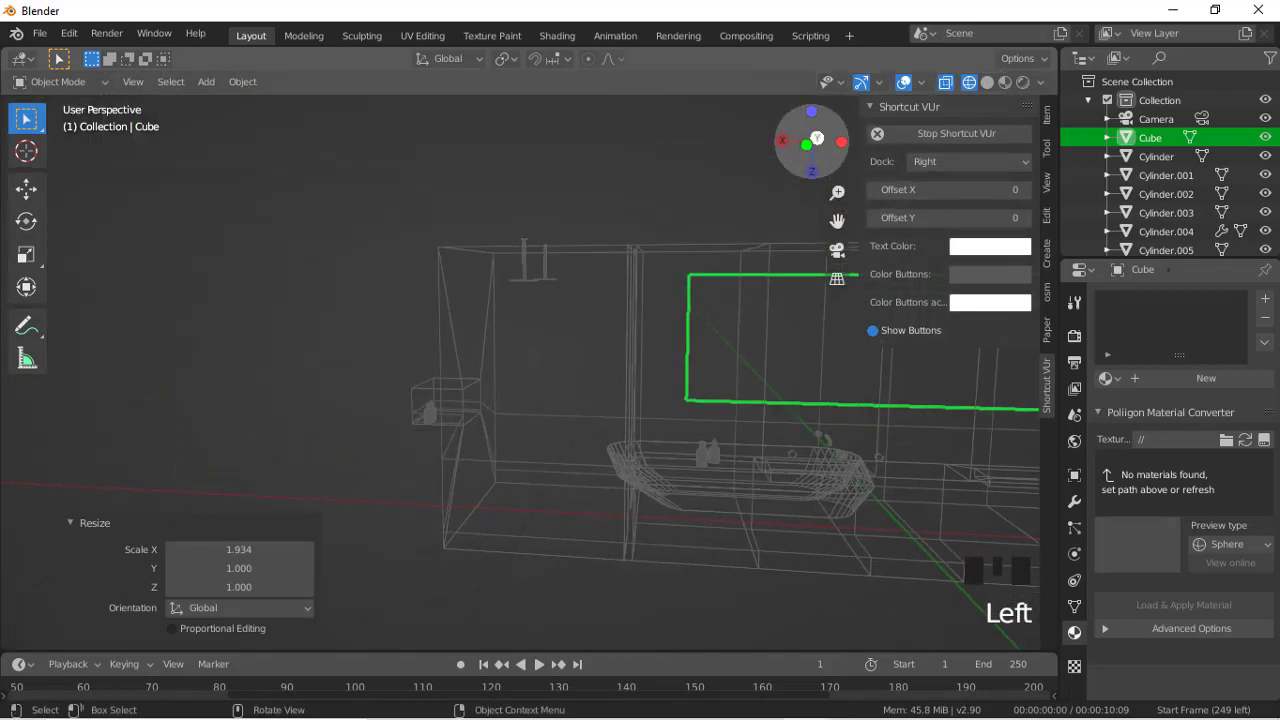
{"action": "key", "text": "g"}
{"action": "key", "text": "y"}
{"action": "key", "text": "x"}
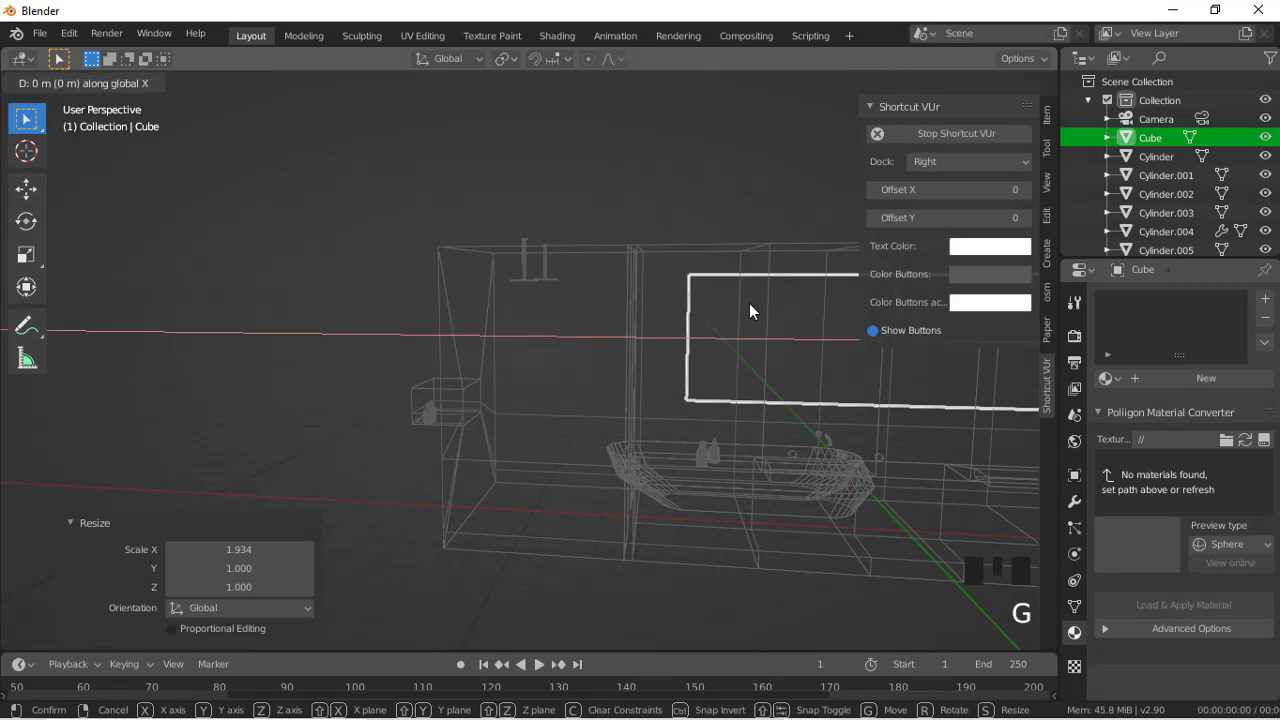
{"action": "left_click", "coordinate": [699, 307]}
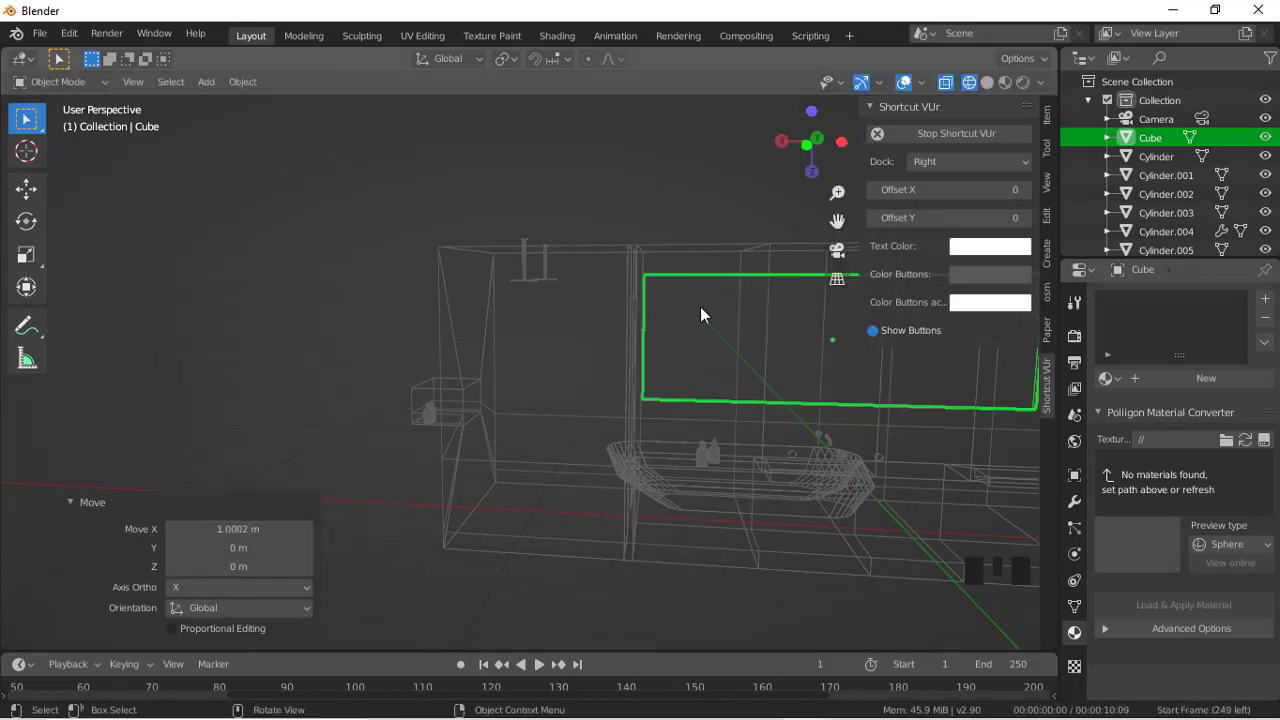
{"action": "left_click", "coordinate": [834, 249]}
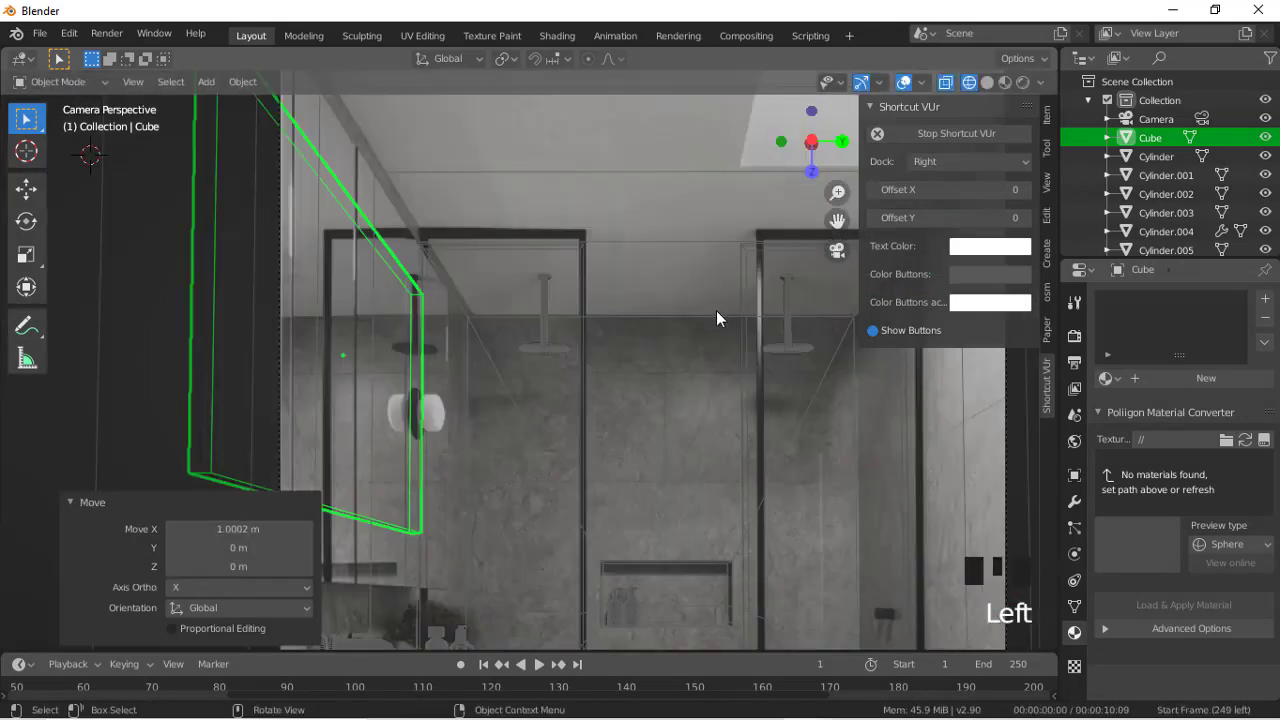
Step: Scale the flat wall box by 1.335 along global Z and move it about -0.162 m along the same axis
{"action": "key", "text": "s"}
{"action": "key", "text": "z"}
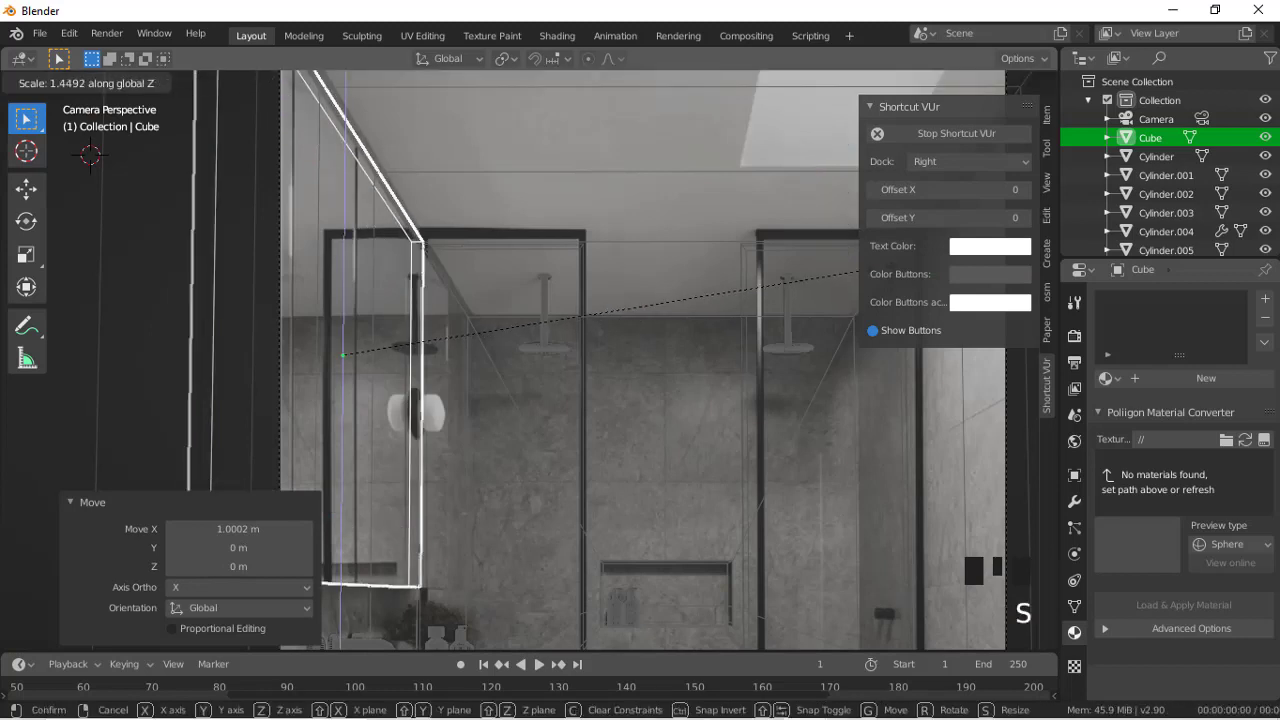
{"action": "left_click", "coordinate": [838, 274]}
{"action": "key", "text": "g"}
{"action": "key", "text": "z"}
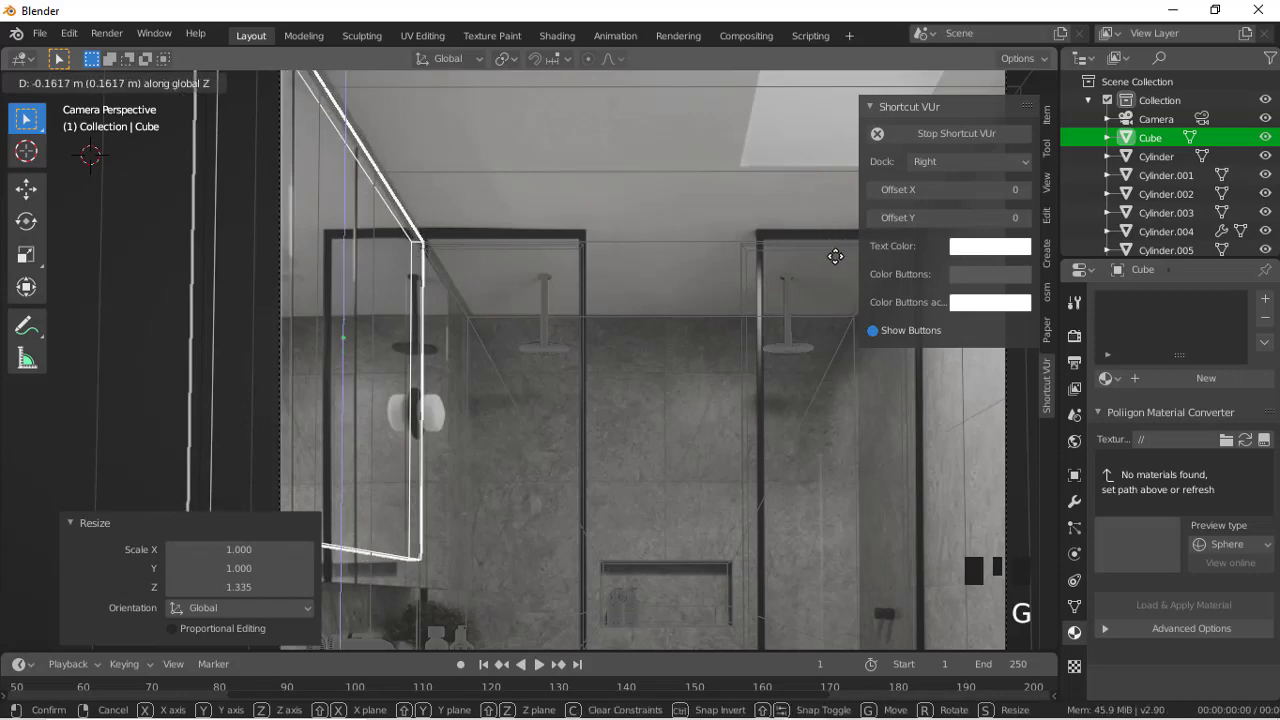
{"action": "left_click", "coordinate": [835, 241]}
Step: In solid shading, move the flat wall box about -0.041 m along global Y, and return to wireframe shading
{"action": "scroll", "coordinate": [667, 379], "scroll_direction": "down", "scroll_amount": 4}
{"action": "scroll", "coordinate": [667, 379], "scroll_direction": "up", "scroll_amount": 7}
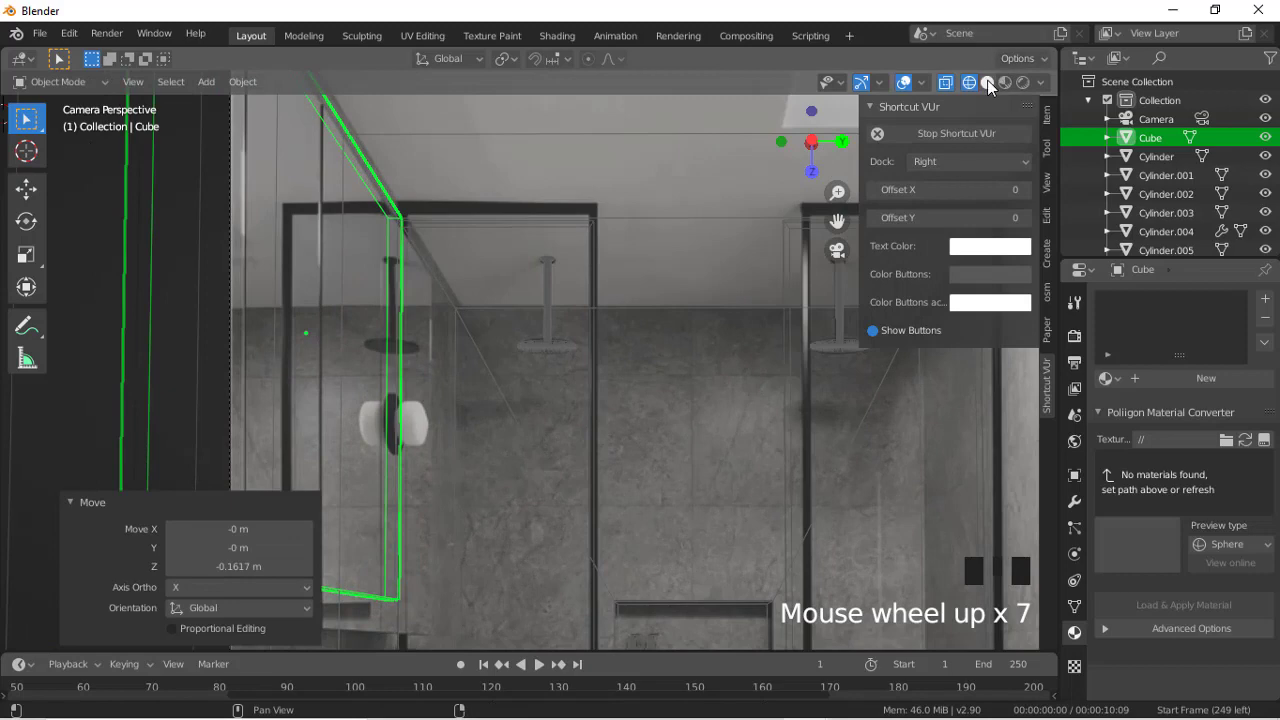
{"action": "left_click", "coordinate": [987, 82]}
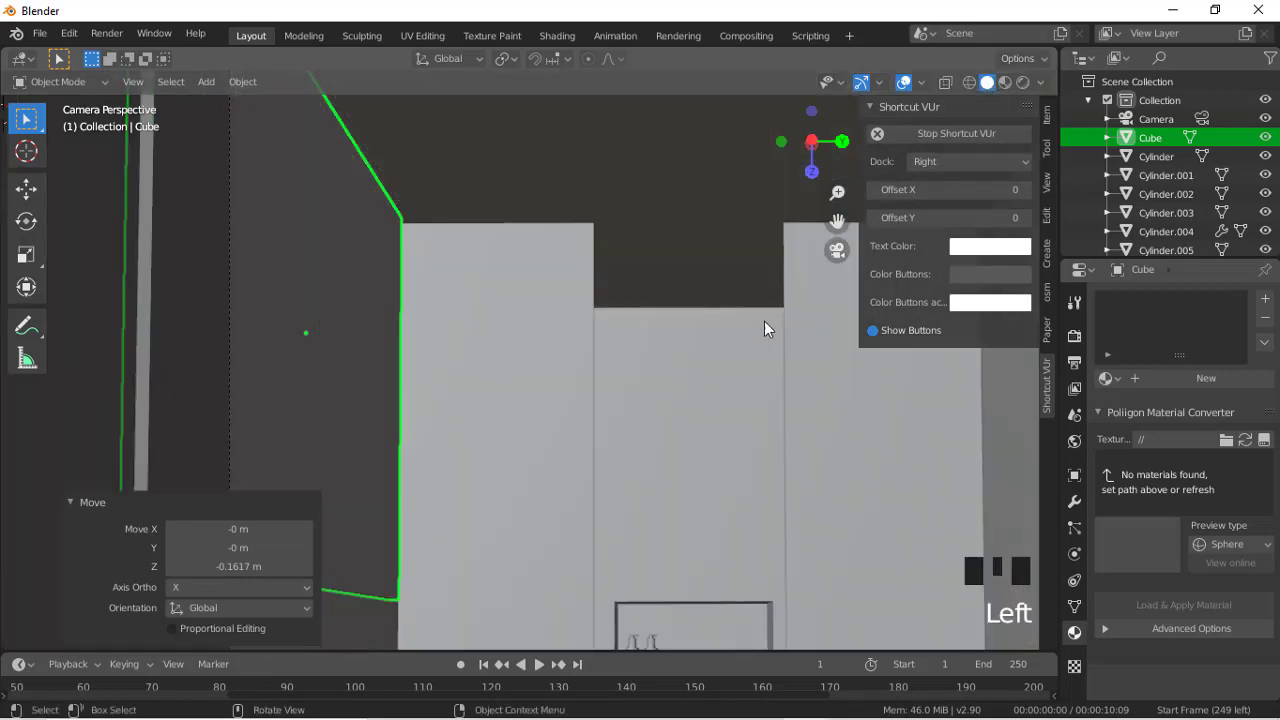
{"action": "scroll", "coordinate": [742, 419], "scroll_direction": "down", "scroll_amount": 3}
{"action": "scroll", "coordinate": [742, 419], "scroll_direction": "up", "scroll_amount": 1}
{"action": "scroll", "coordinate": [740, 419], "scroll_direction": "up", "scroll_amount": 2}
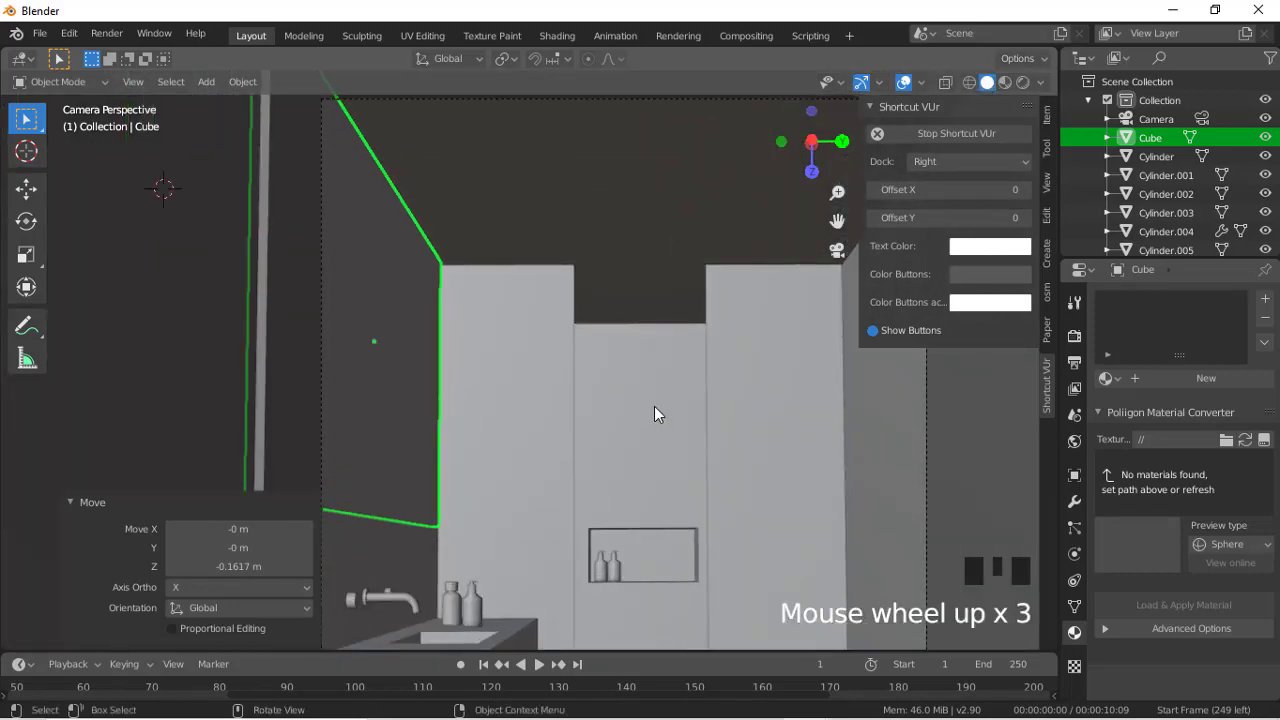
{"action": "key", "text": "g"}
{"action": "key", "text": "y"}
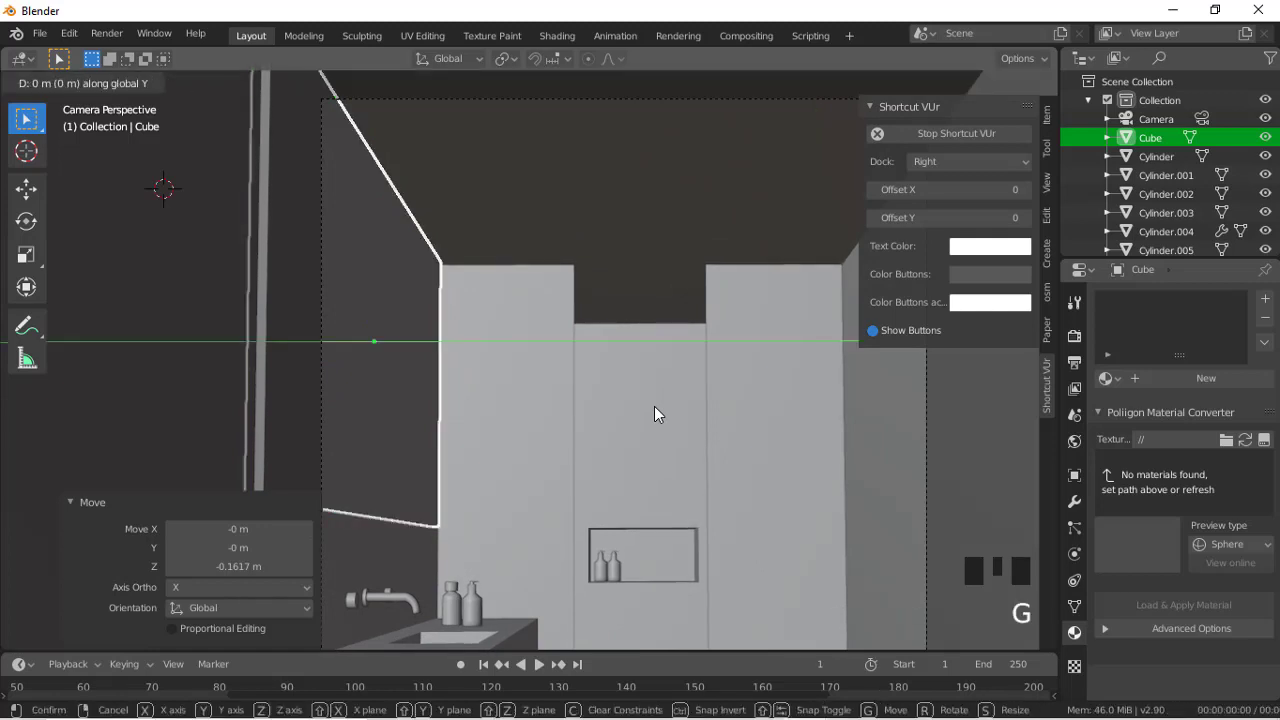
{"action": "left_click", "coordinate": [650, 407]}
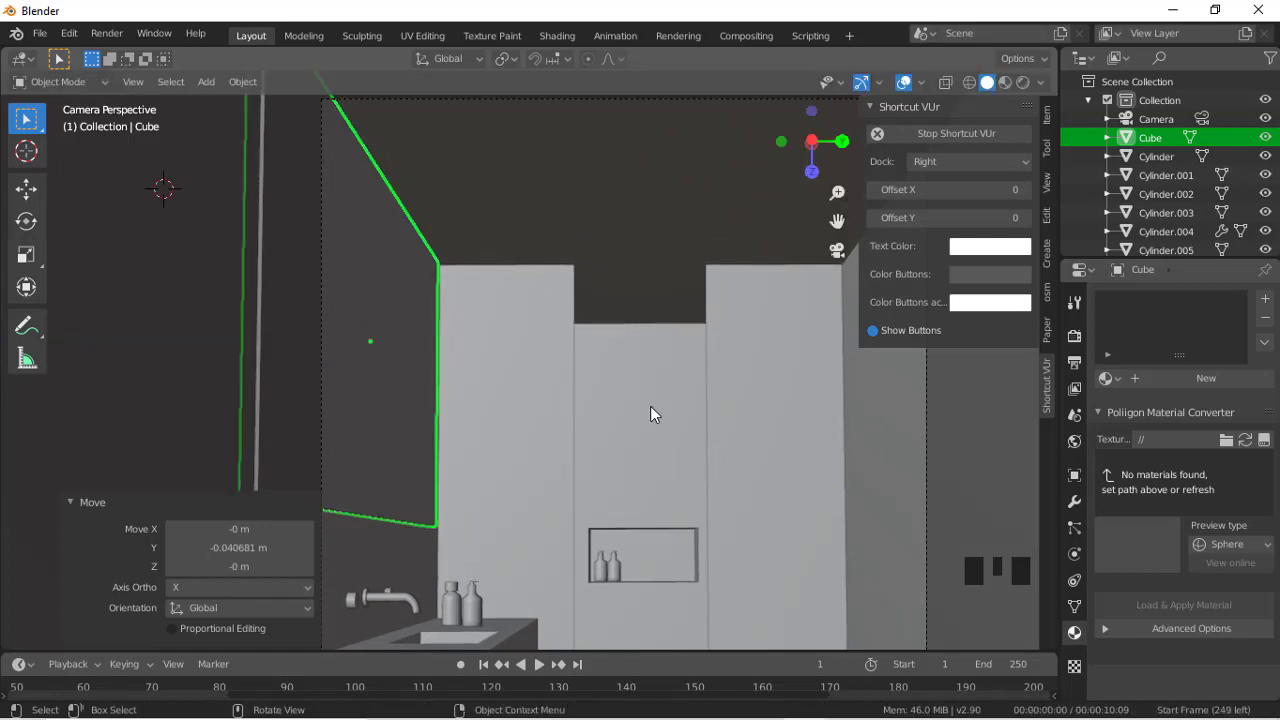
{"action": "left_click", "coordinate": [969, 82]}
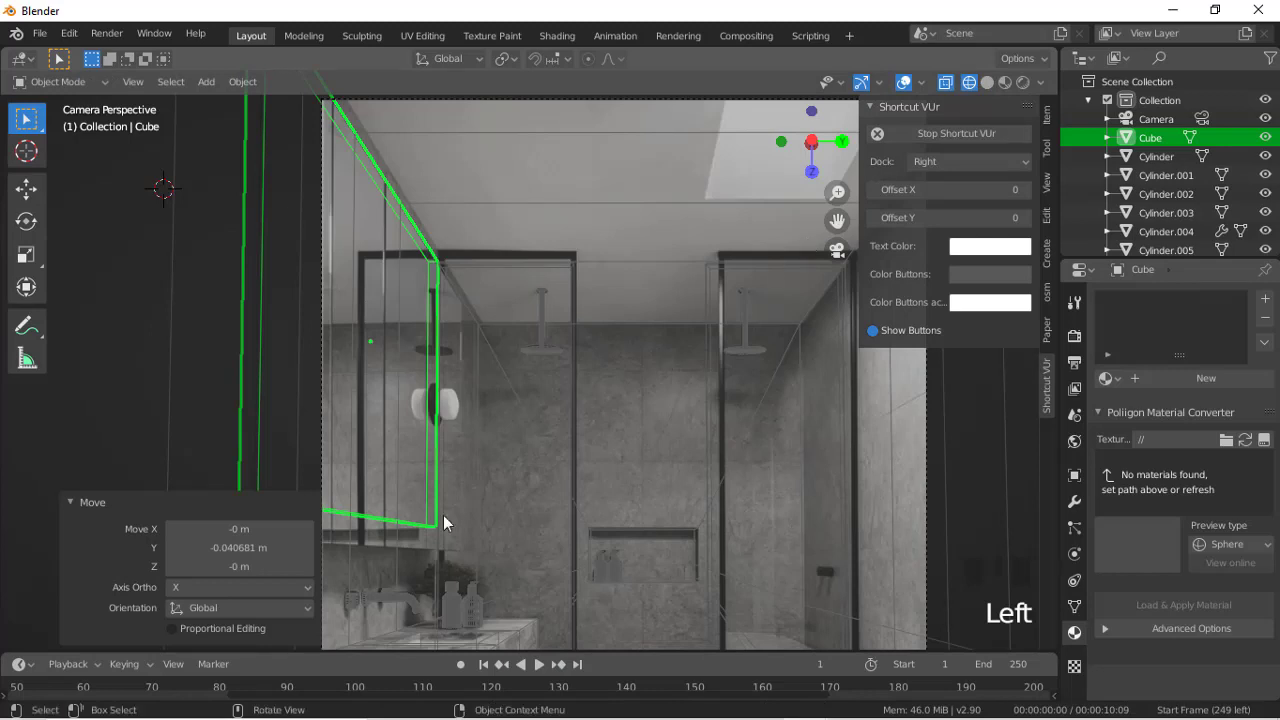
Step: Scale the wall box by 1.145 along global Z and move it about 0.03 m along global Z
{"action": "scroll", "coordinate": [444, 520], "scroll_direction": "down", "scroll_amount": 2}
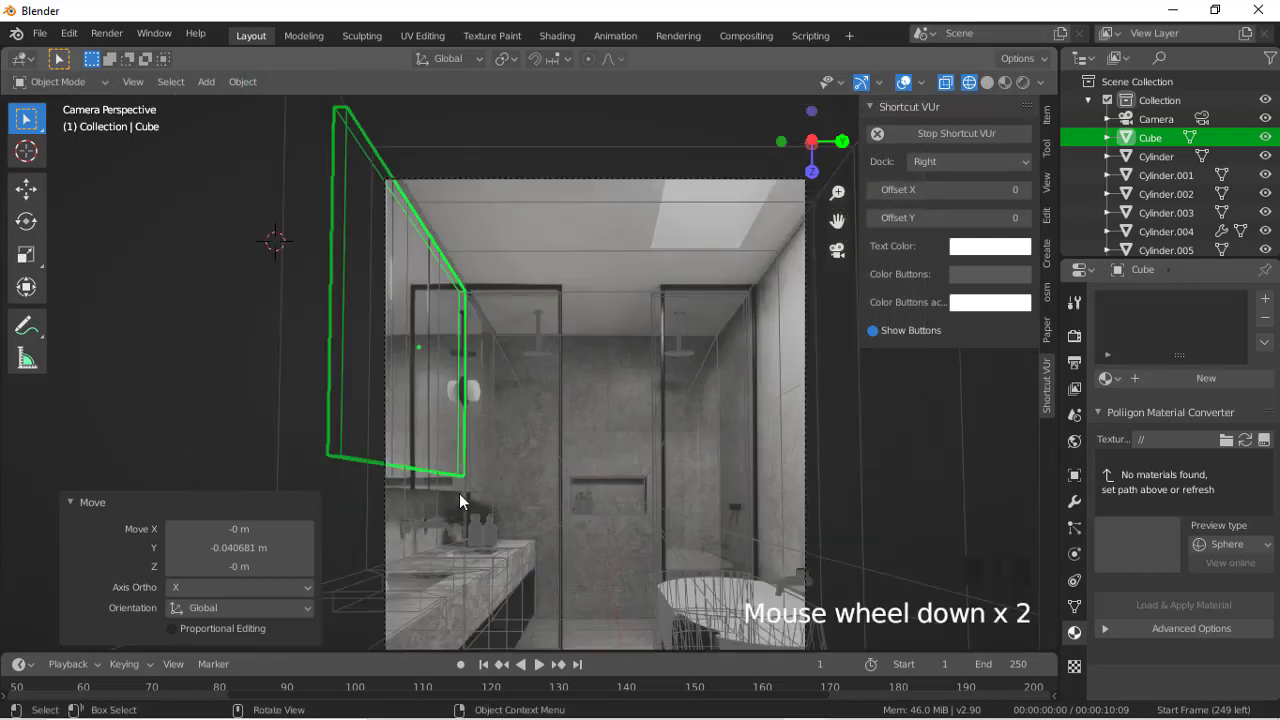
{"action": "key", "text": "s"}
{"action": "key", "text": "z"}
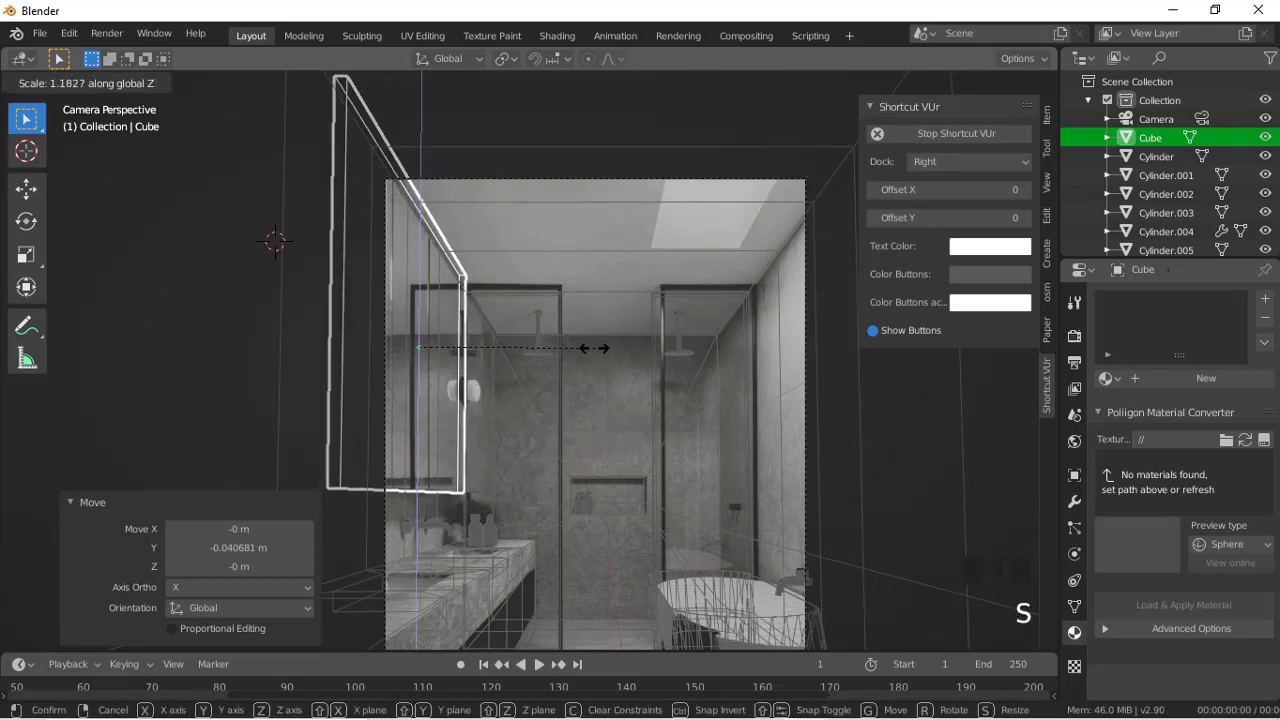
{"action": "left_click", "coordinate": [590, 347]}
{"action": "key", "text": "g"}
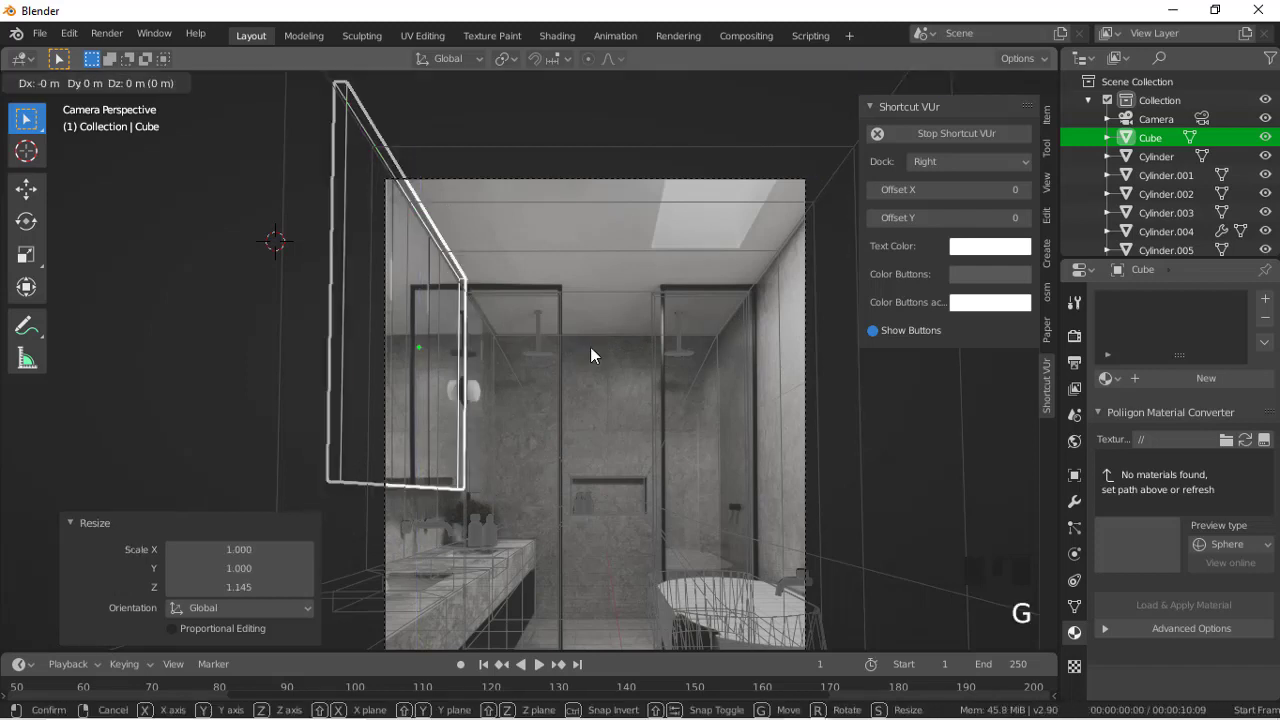
{"action": "key", "text": "z"}
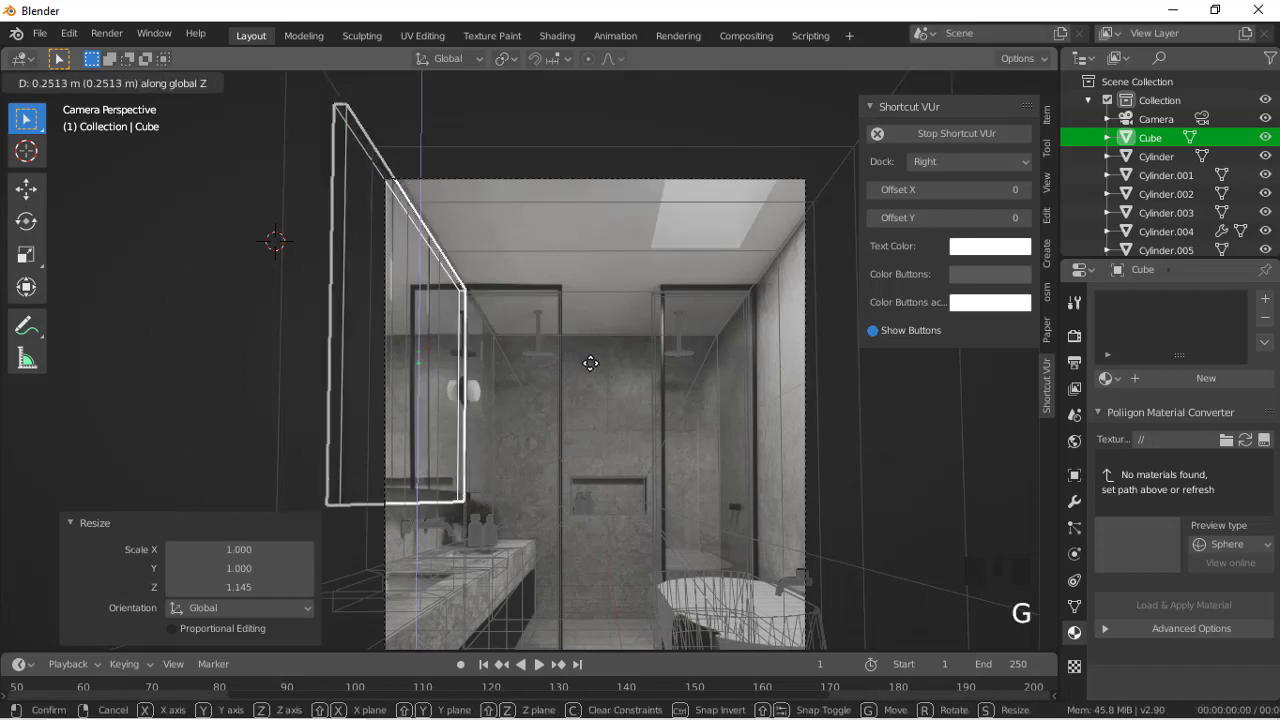
{"action": "left_click", "coordinate": [590, 348]}
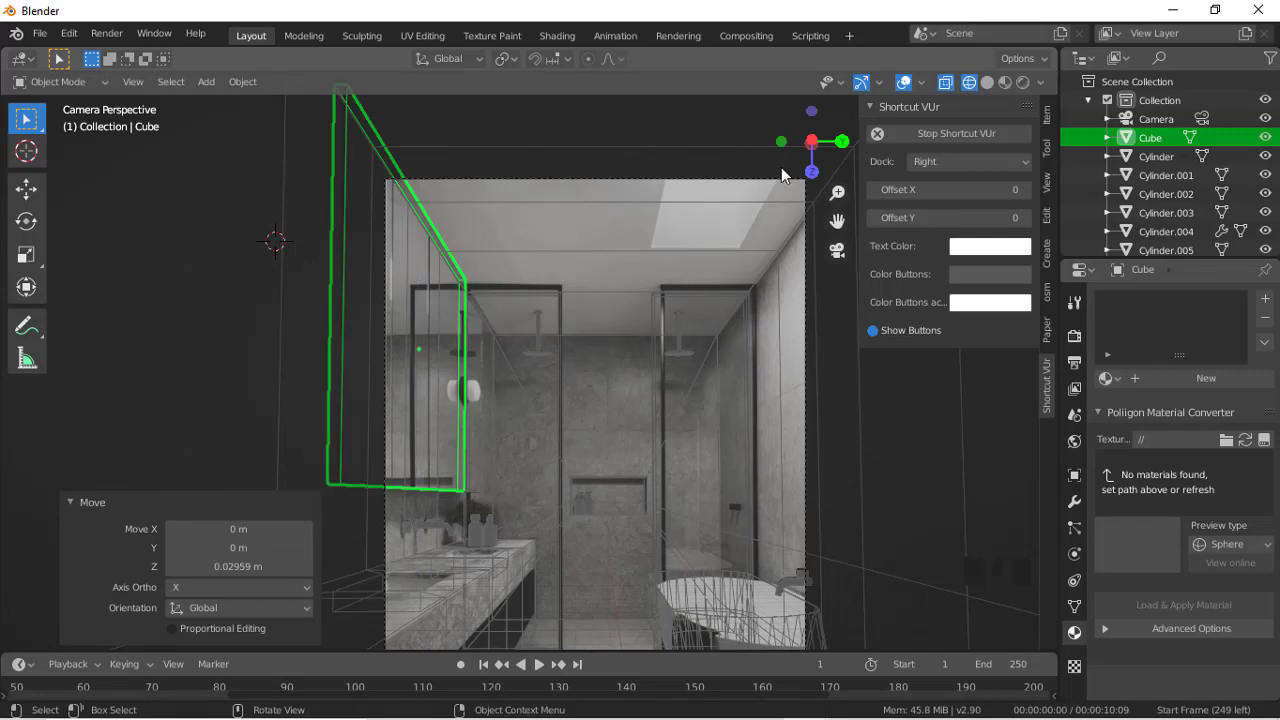
Step: View the room from the side, scale the wall box by 0.903 along global Z, and return to the camera view
{"action": "left_click_drag", "start_coordinate": [829, 143], "coordinate": [765, 153]}
{"action": "key", "text": "s"}
{"action": "key", "text": "z"}
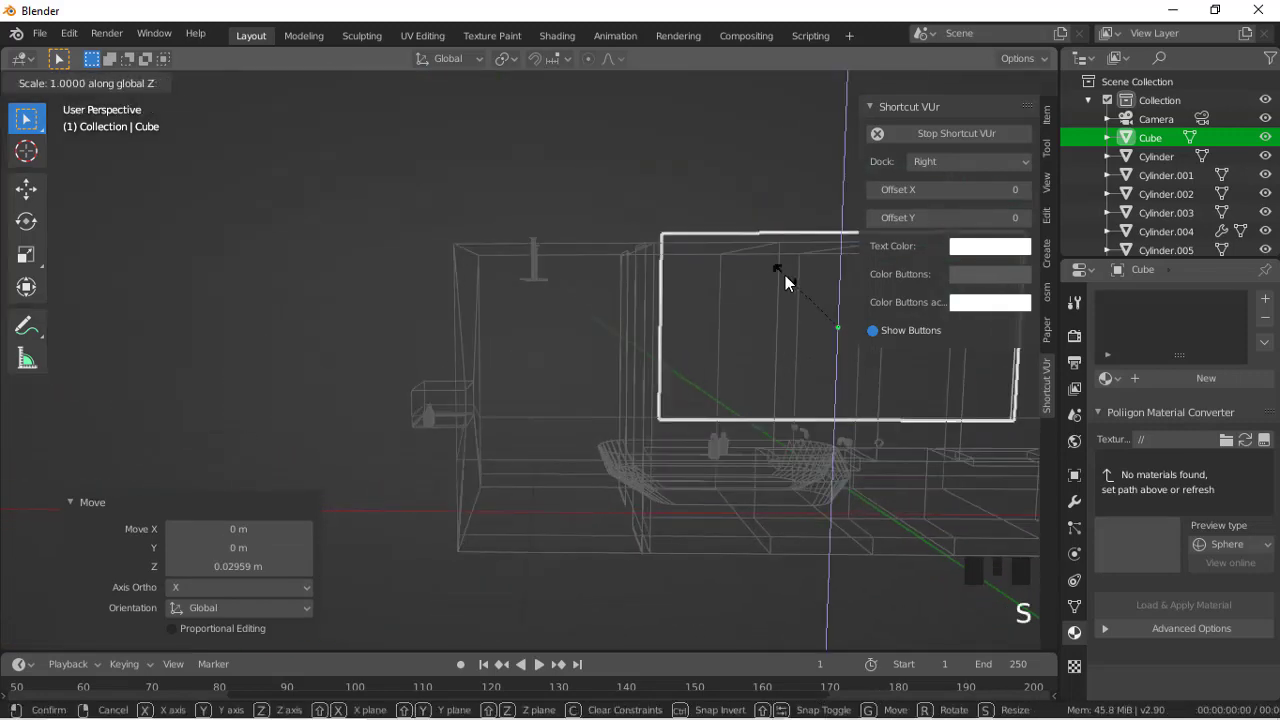
{"action": "left_click", "coordinate": [787, 284]}
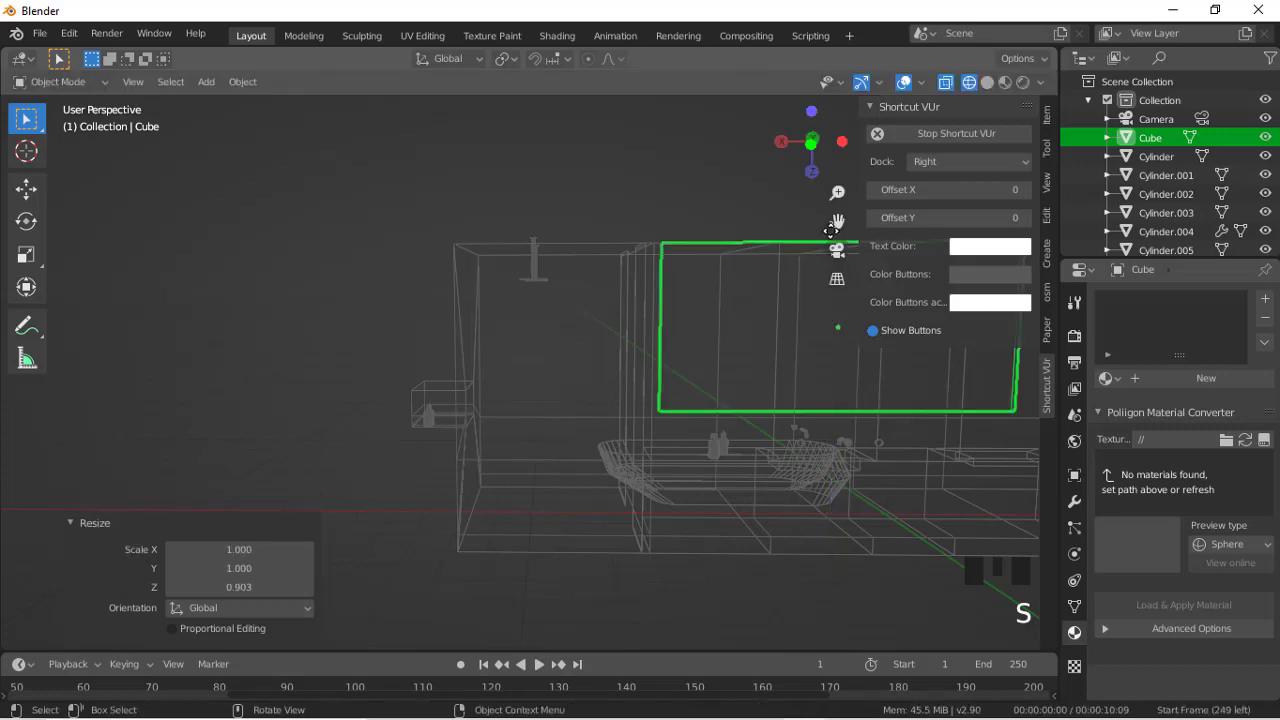
{"action": "left_click", "coordinate": [837, 249]}
{"action": "scroll", "coordinate": [664, 334], "scroll_direction": "up", "scroll_amount": 1}
{"action": "scroll", "coordinate": [664, 334], "scroll_direction": "up", "scroll_amount": 2}
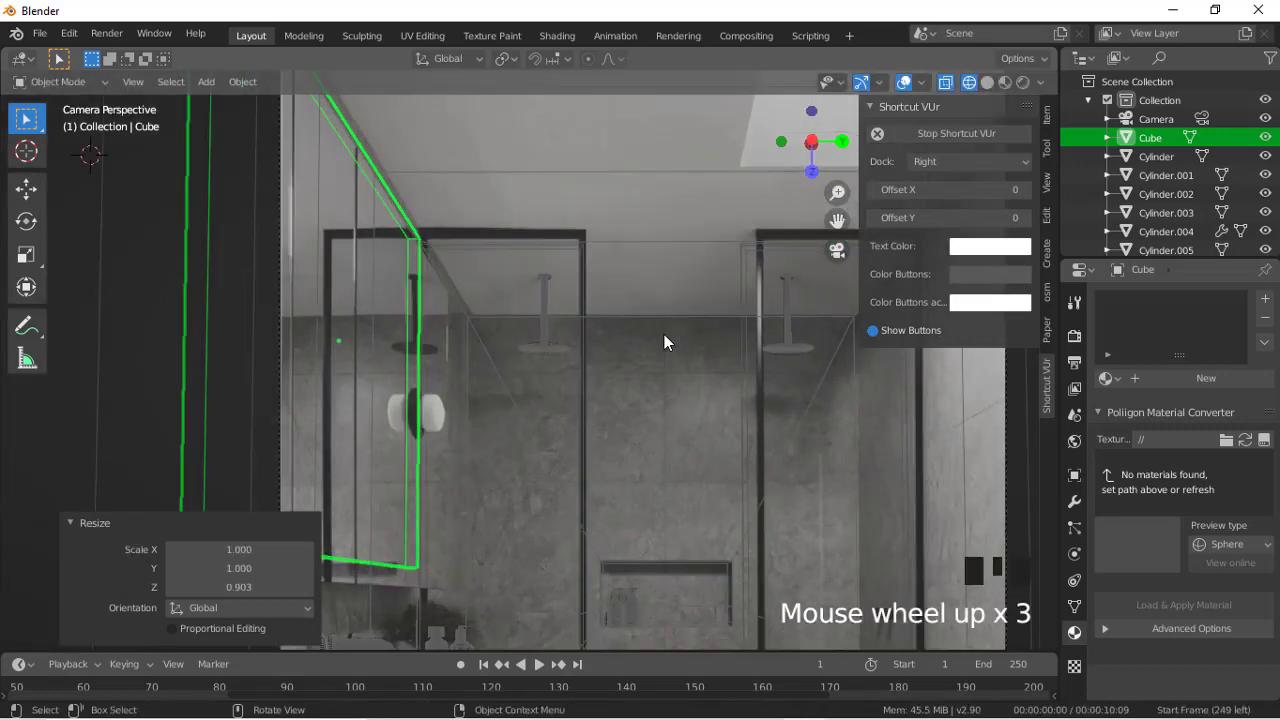
Step: Try moving the wall box about 0.2 m along global Z, and undo the move
{"action": "key", "text": "d"}
{"action": "key", "text": "g"}
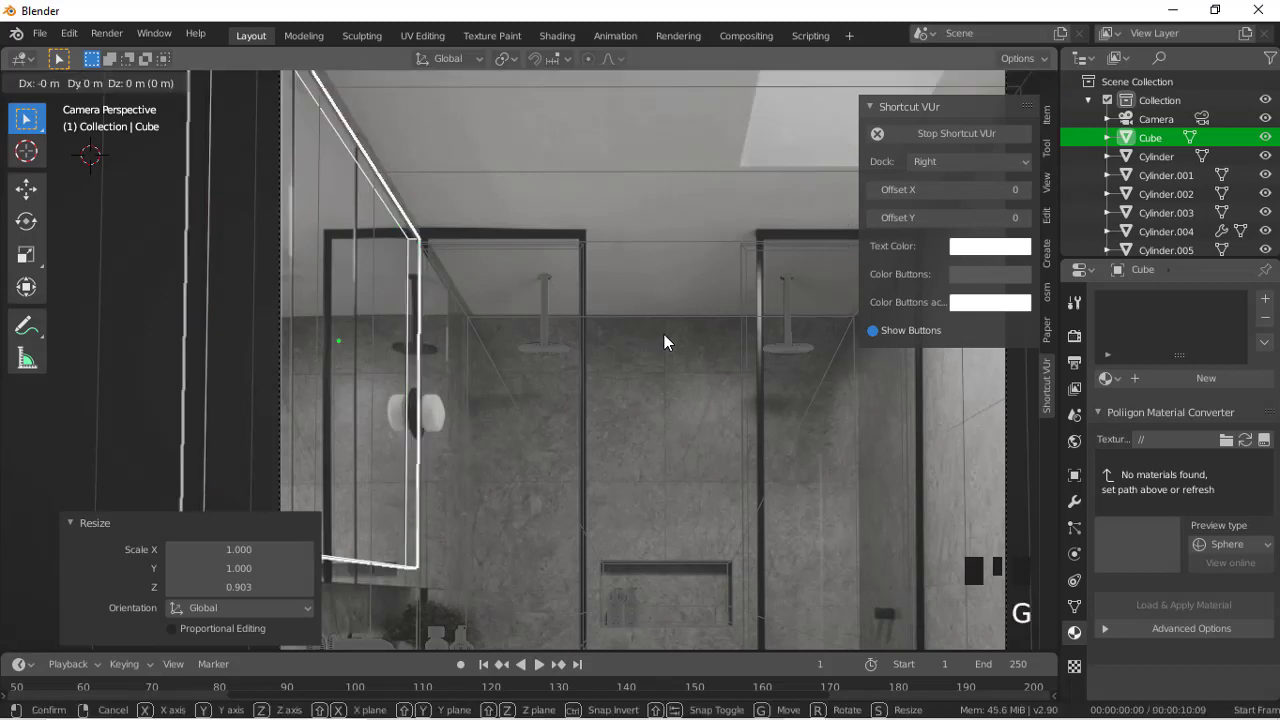
{"action": "key", "text": "z"}
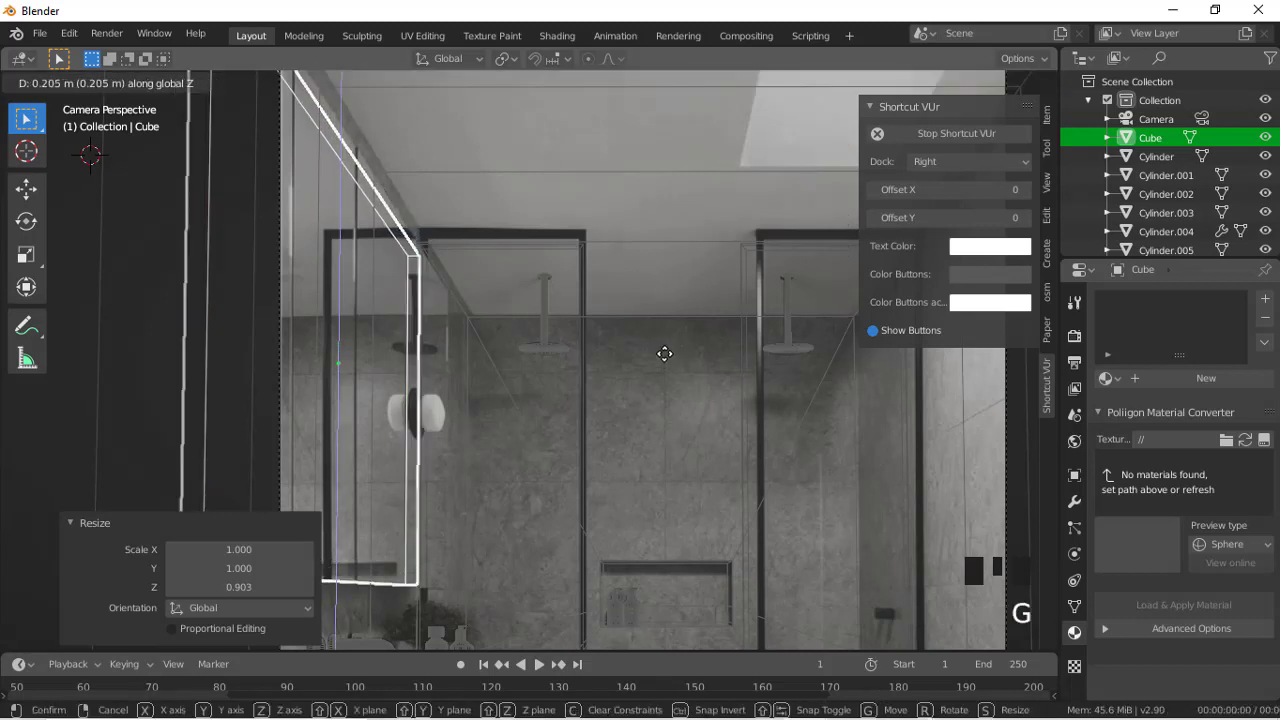
{"action": "left_click", "coordinate": [664, 360]}
{"action": "left_click", "coordinate": [664, 360]}
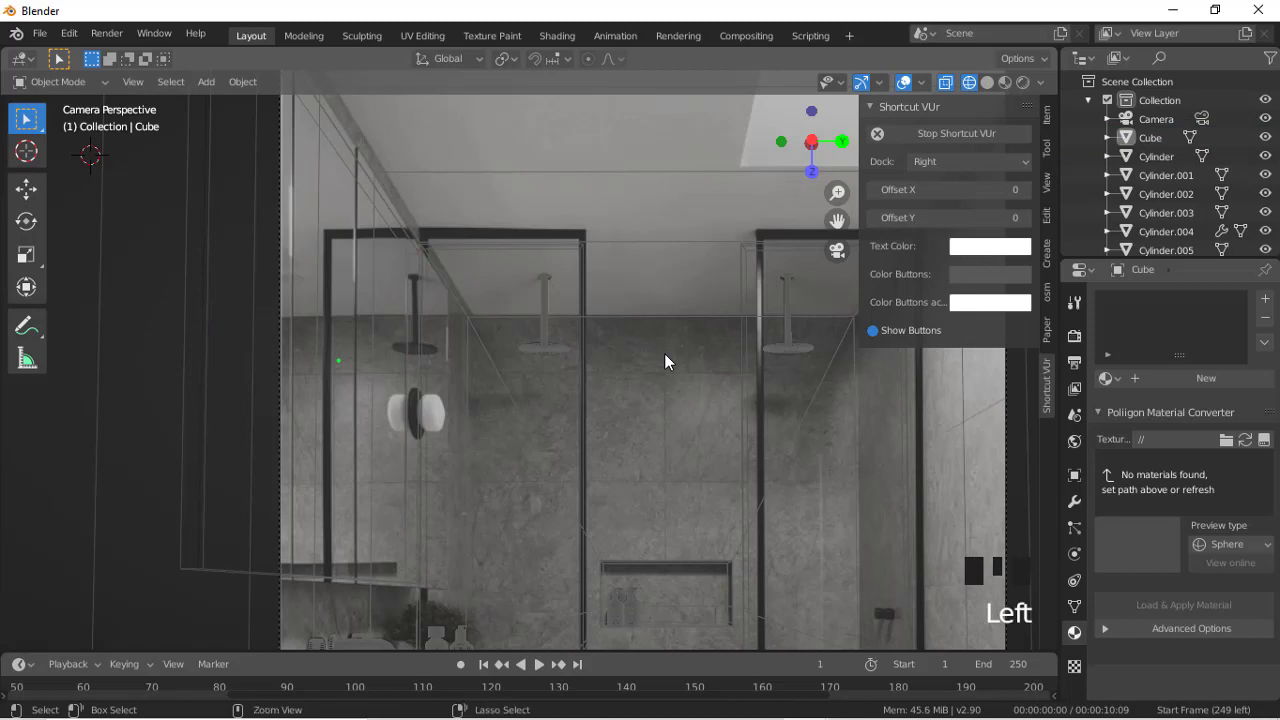
{"action": "key", "text": "ctrl+z"}
{"action": "key", "text": "ctrl+z"}
{"action": "key", "text": "ctrl+z"}
Step: Move the wall box about 0.162 m along global Z and scale it by 1.032 along global Z to match the reference
{"action": "key", "text": "g"}
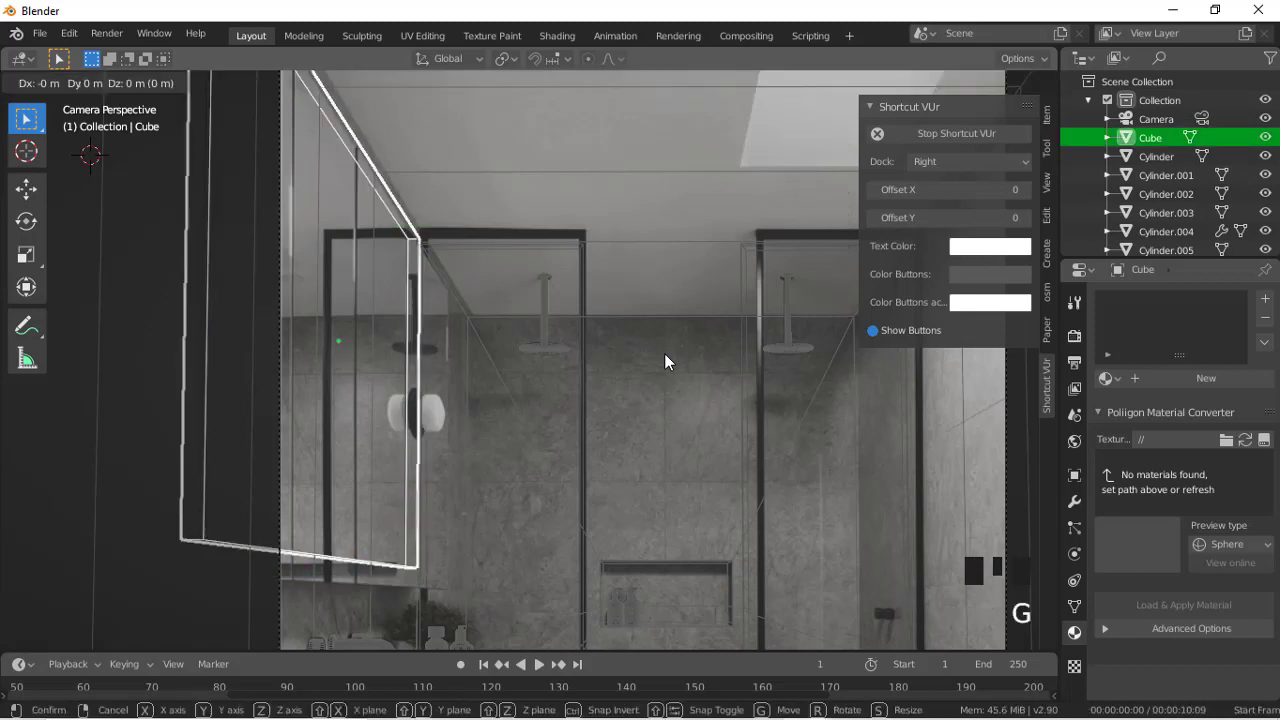
{"action": "key", "text": "z"}
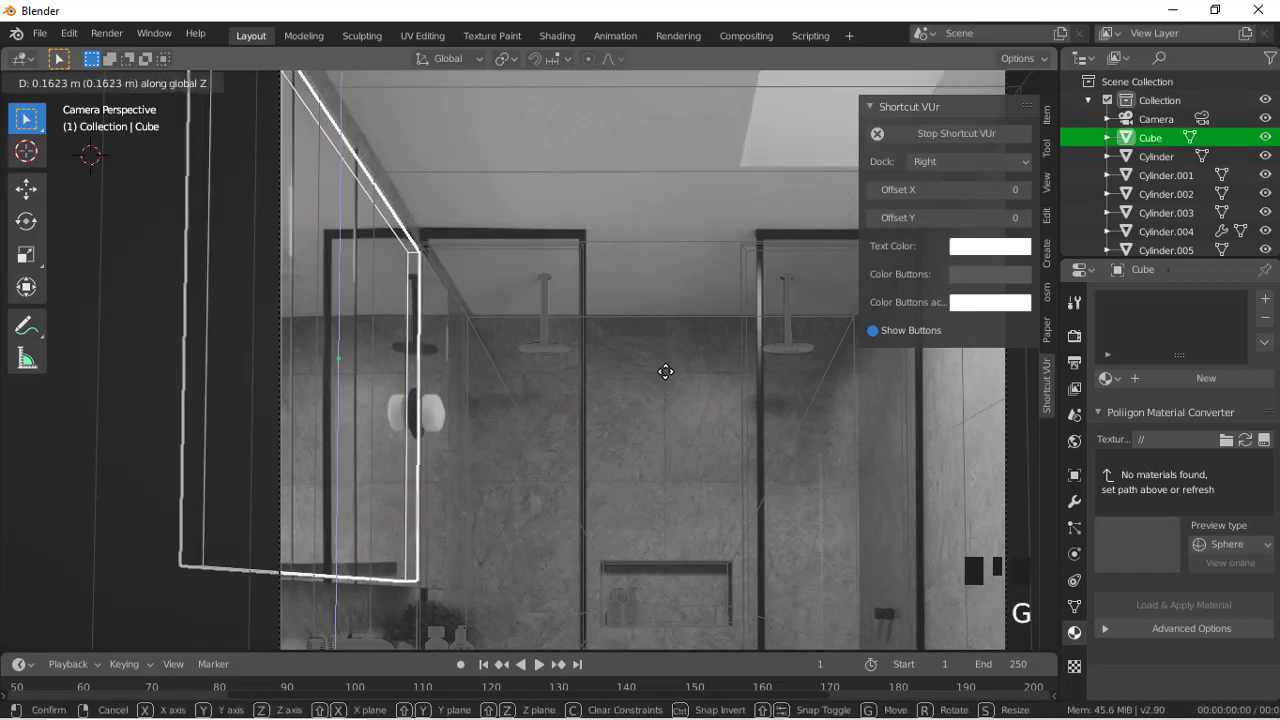
{"action": "left_click", "coordinate": [665, 371]}
{"action": "key", "text": "s"}
{"action": "key", "text": "z"}
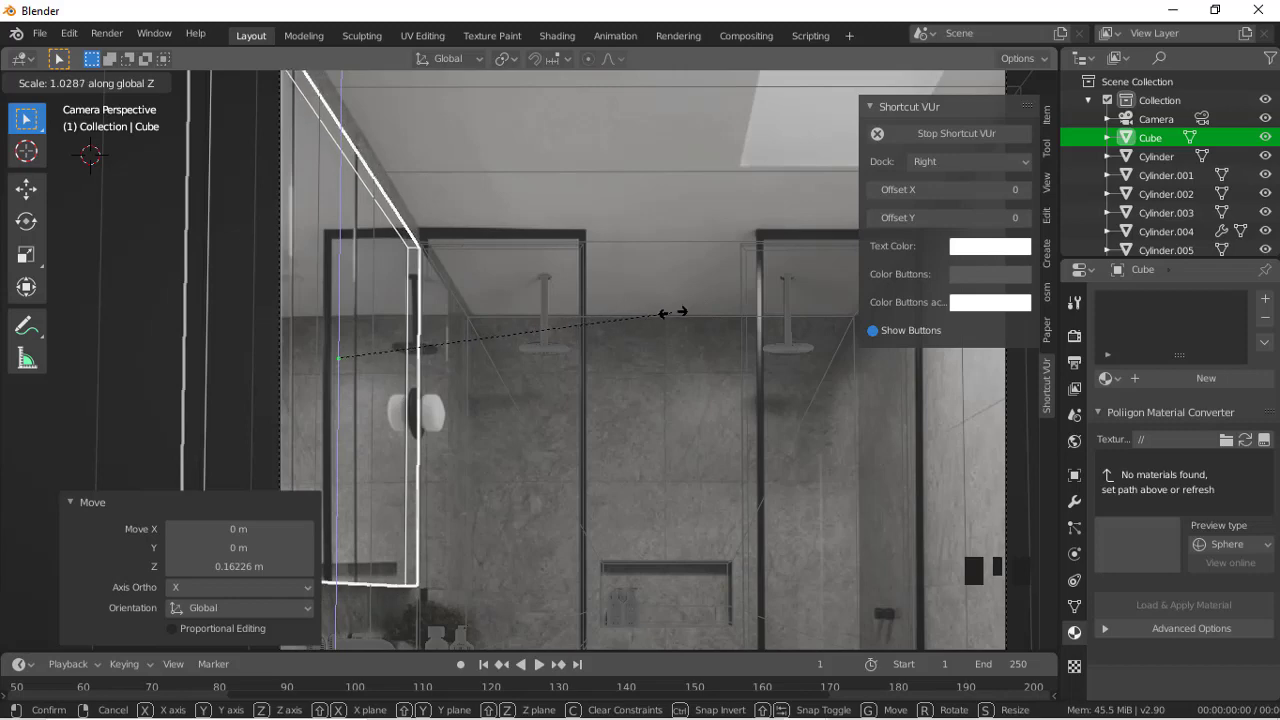
{"action": "left_click", "coordinate": [674, 318]}
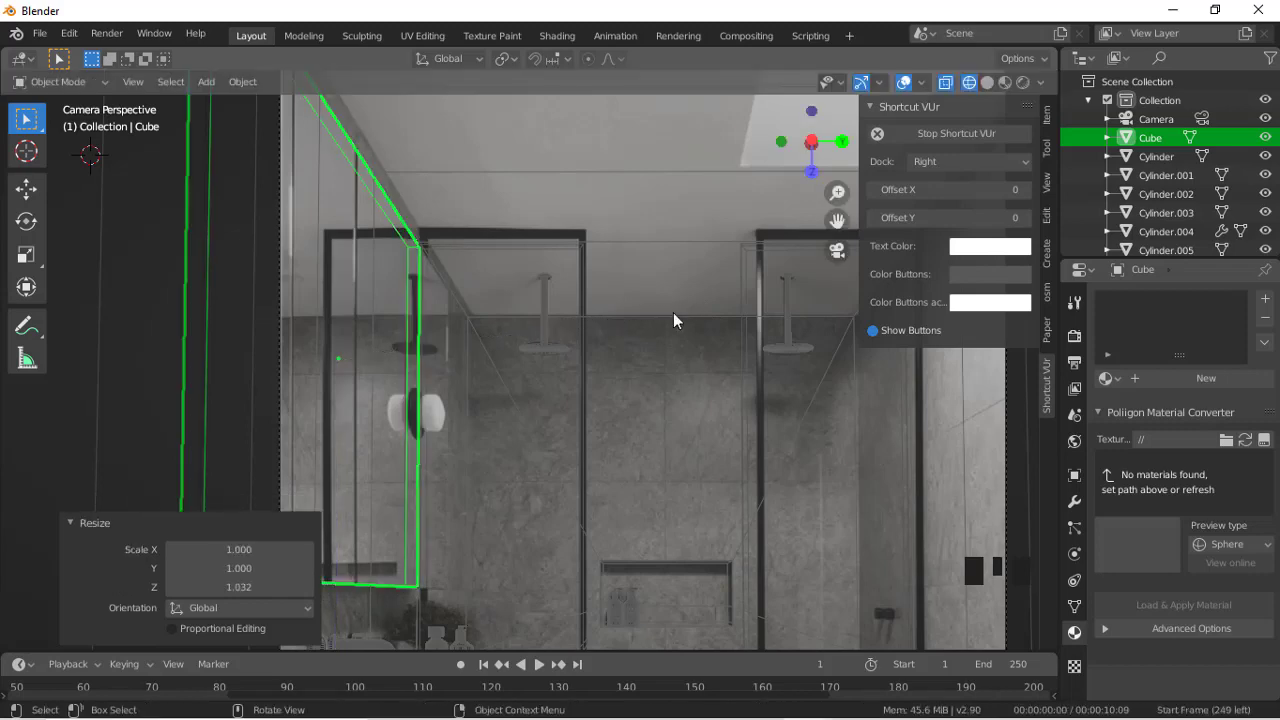
Step: Switch the viewport to solid shading and reduce the wall box's height by scaling it 0.933 along global Z
{"action": "left_click", "coordinate": [987, 82]}
{"action": "scroll", "coordinate": [675, 449], "scroll_direction": "down", "scroll_amount": 2}
{"action": "scroll", "coordinate": [675, 449], "scroll_direction": "down", "scroll_amount": 2}
{"action": "scroll", "coordinate": [675, 449], "scroll_direction": "up", "scroll_amount": 4}
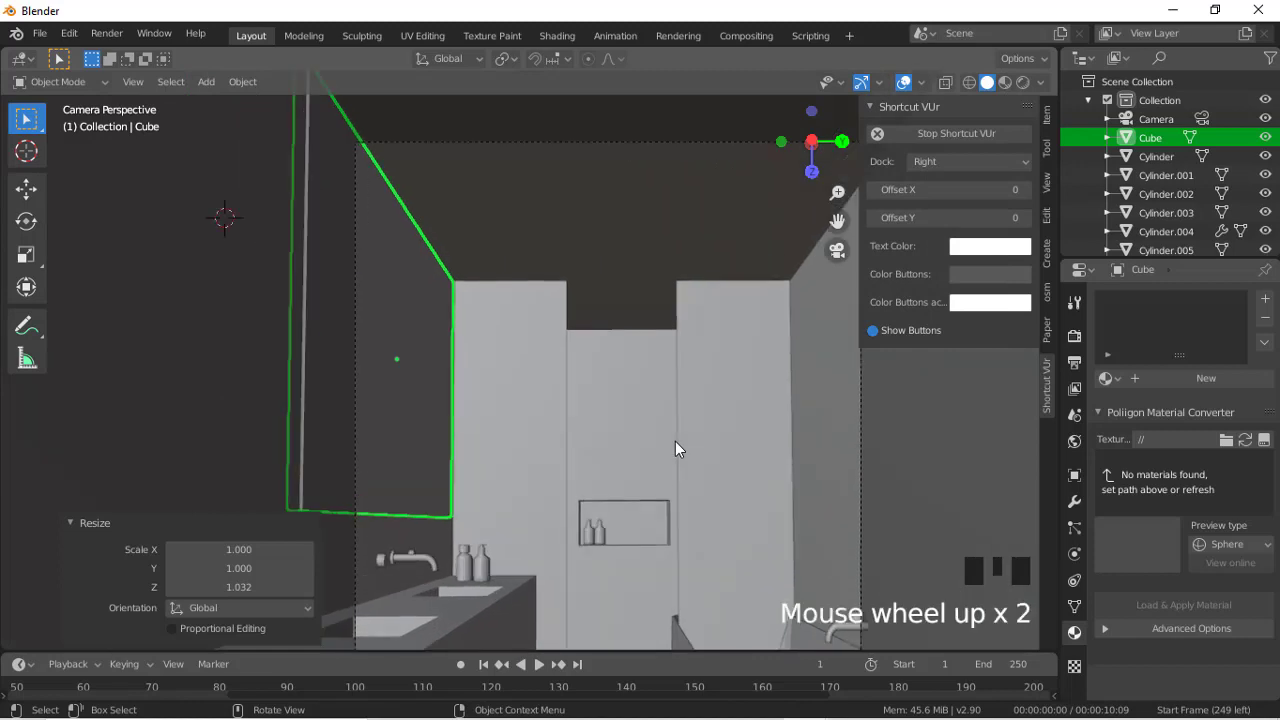
{"action": "key", "text": "s"}
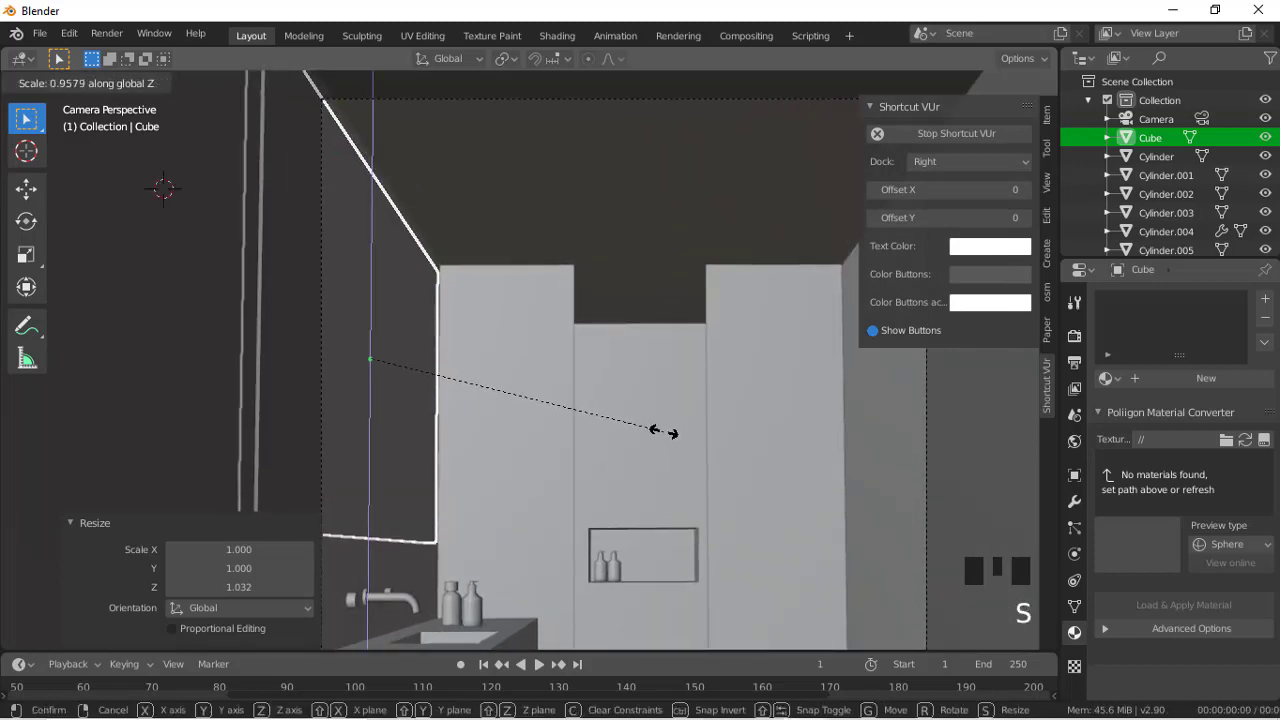
{"action": "left_click", "coordinate": [658, 422]}
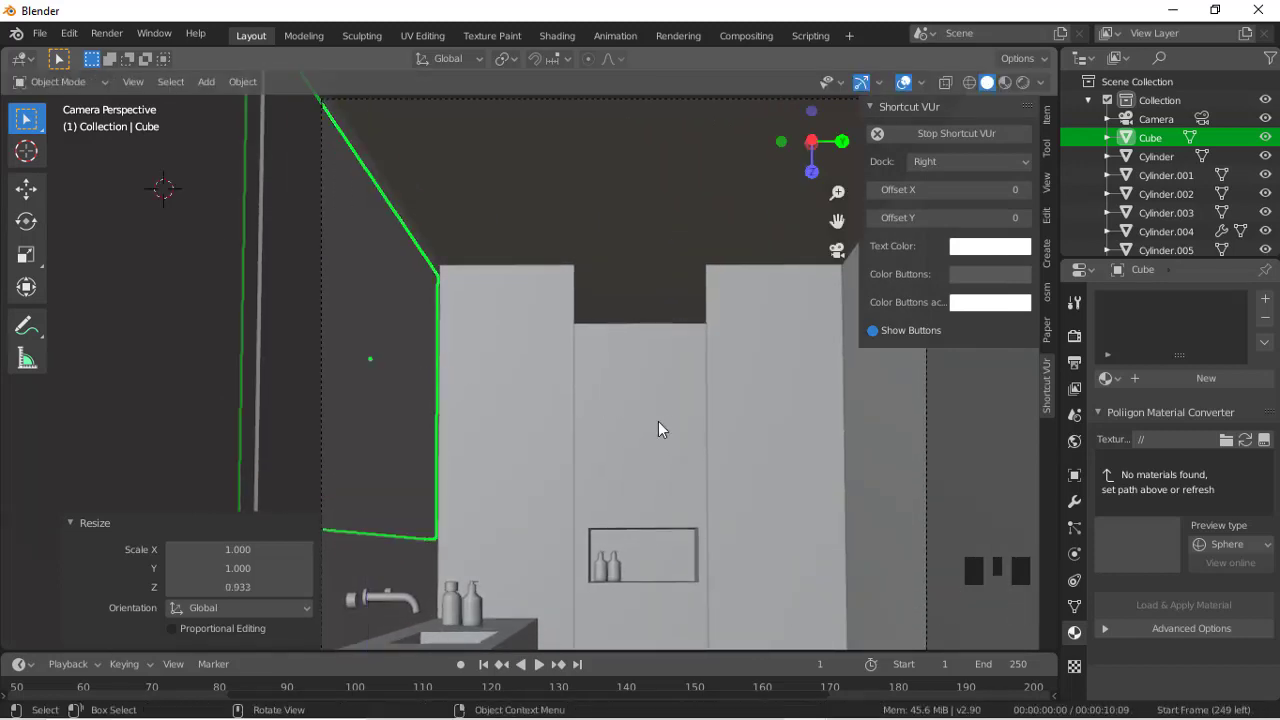
Step: Try moving the glass shower screens about 0.88 m along global X, compare them with the reference in wireframe, and undo the move
{"action": "scroll", "coordinate": [672, 427], "scroll_direction": "down", "scroll_amount": 2}
{"action": "scroll", "coordinate": [672, 427], "scroll_direction": "up", "scroll_amount": 1}
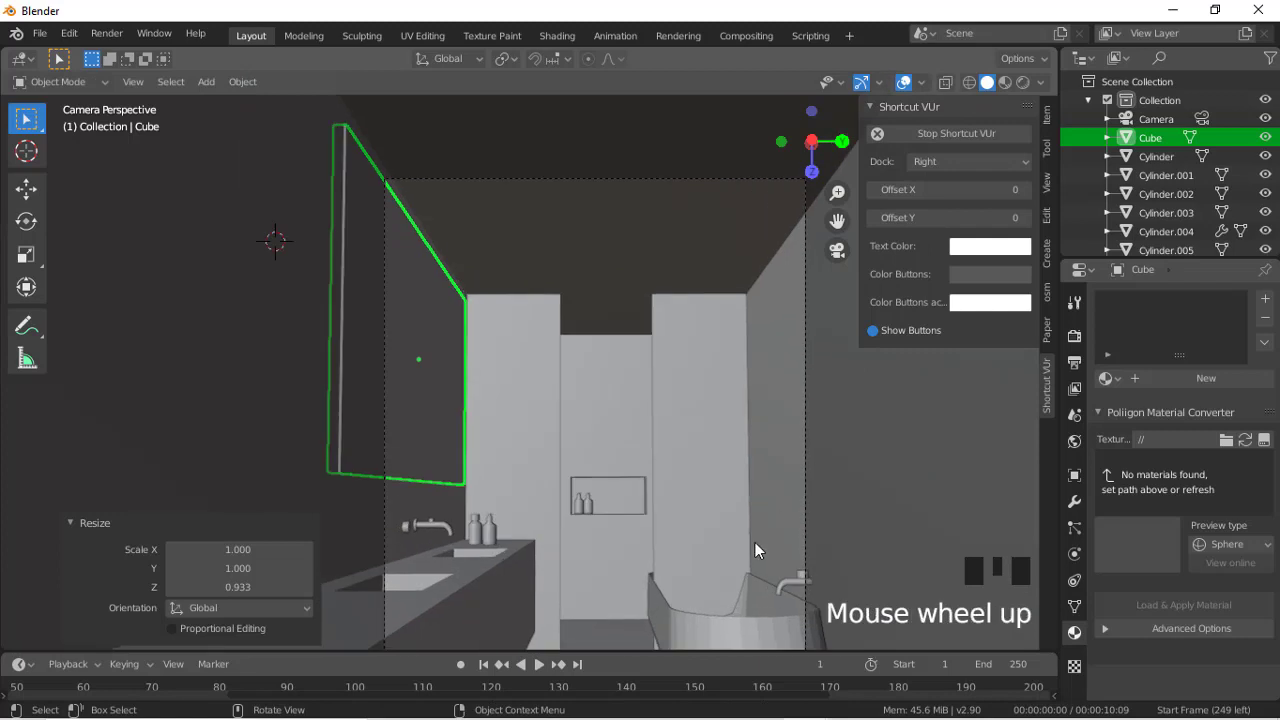
{"action": "left_click", "coordinate": [735, 582]}
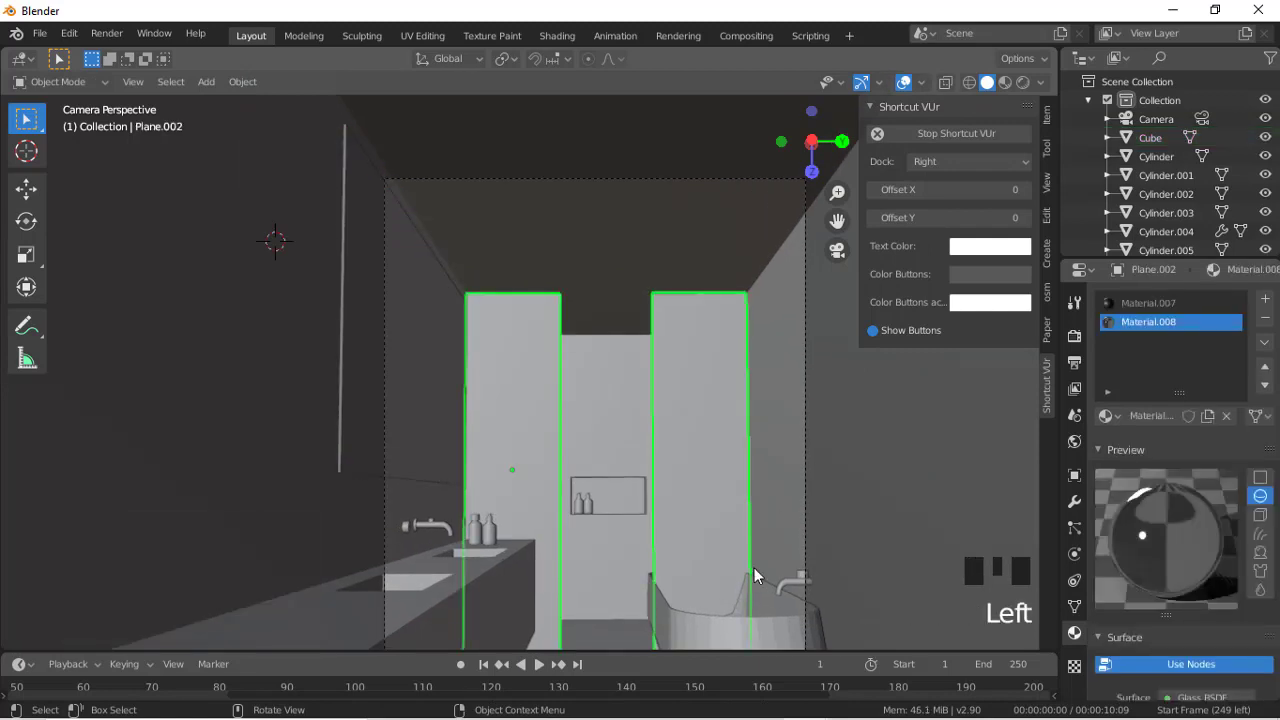
{"action": "key", "text": "g"}
{"action": "key", "text": "y"}
{"action": "key", "text": "x"}
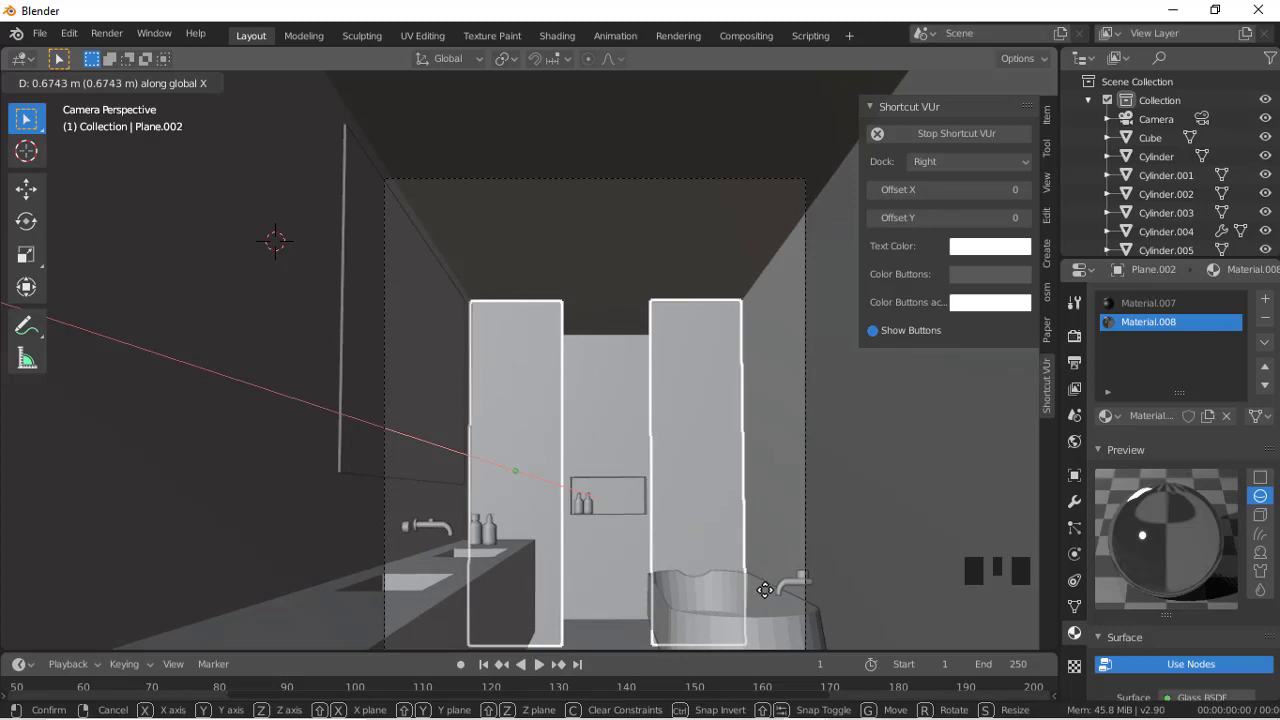
{"action": "left_click", "coordinate": [765, 590]}
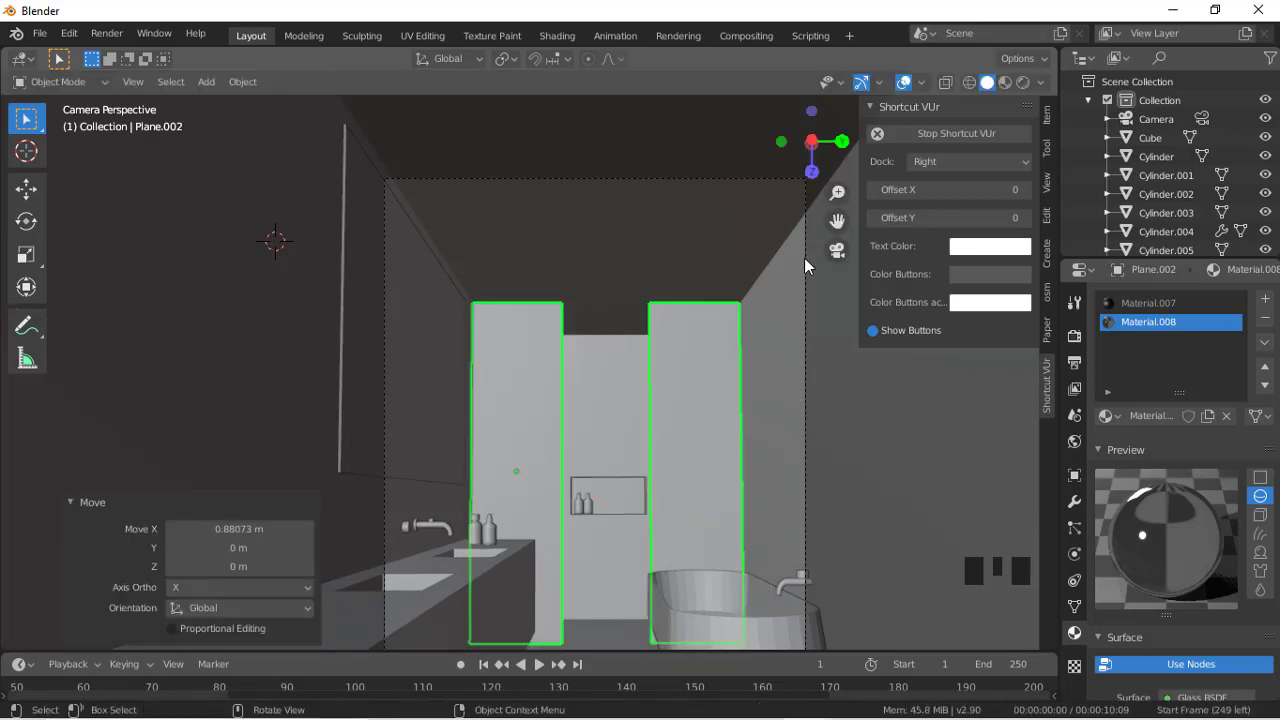
{"action": "left_click", "coordinate": [968, 84]}
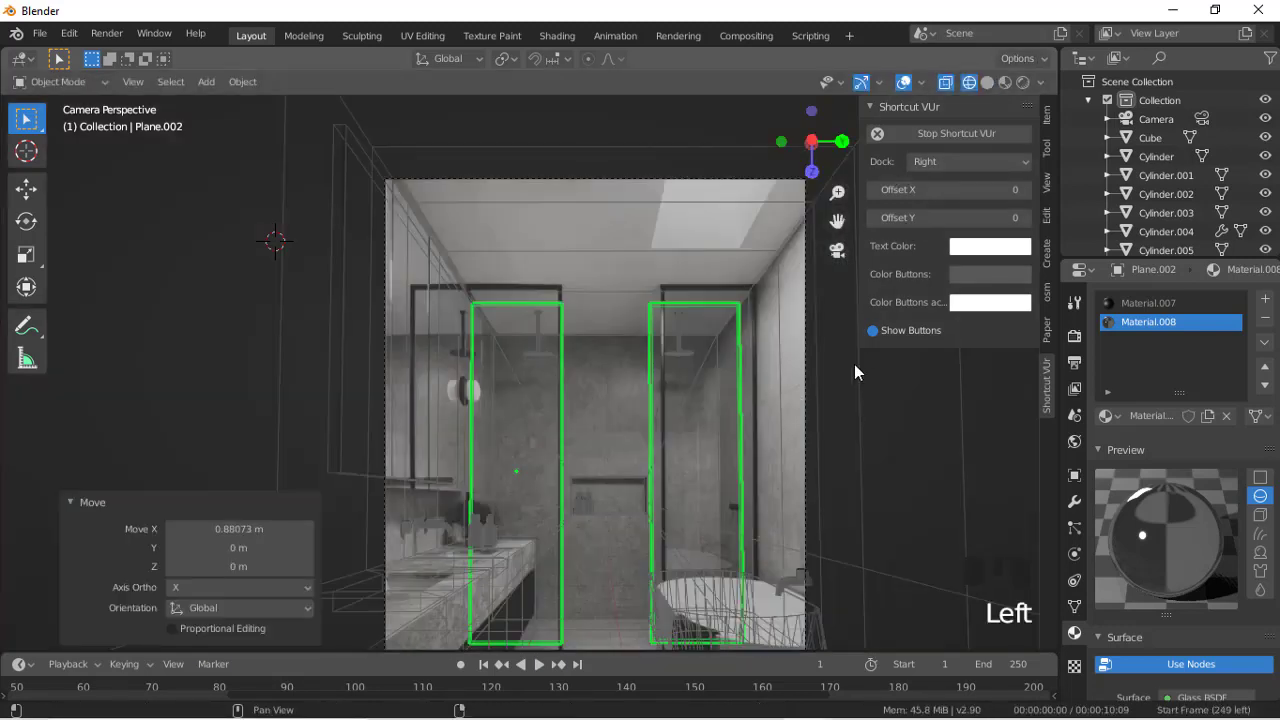
{"action": "scroll", "coordinate": [669, 518], "scroll_direction": "down", "scroll_amount": 3}
{"action": "scroll", "coordinate": [669, 518], "scroll_direction": "up", "scroll_amount": 2}
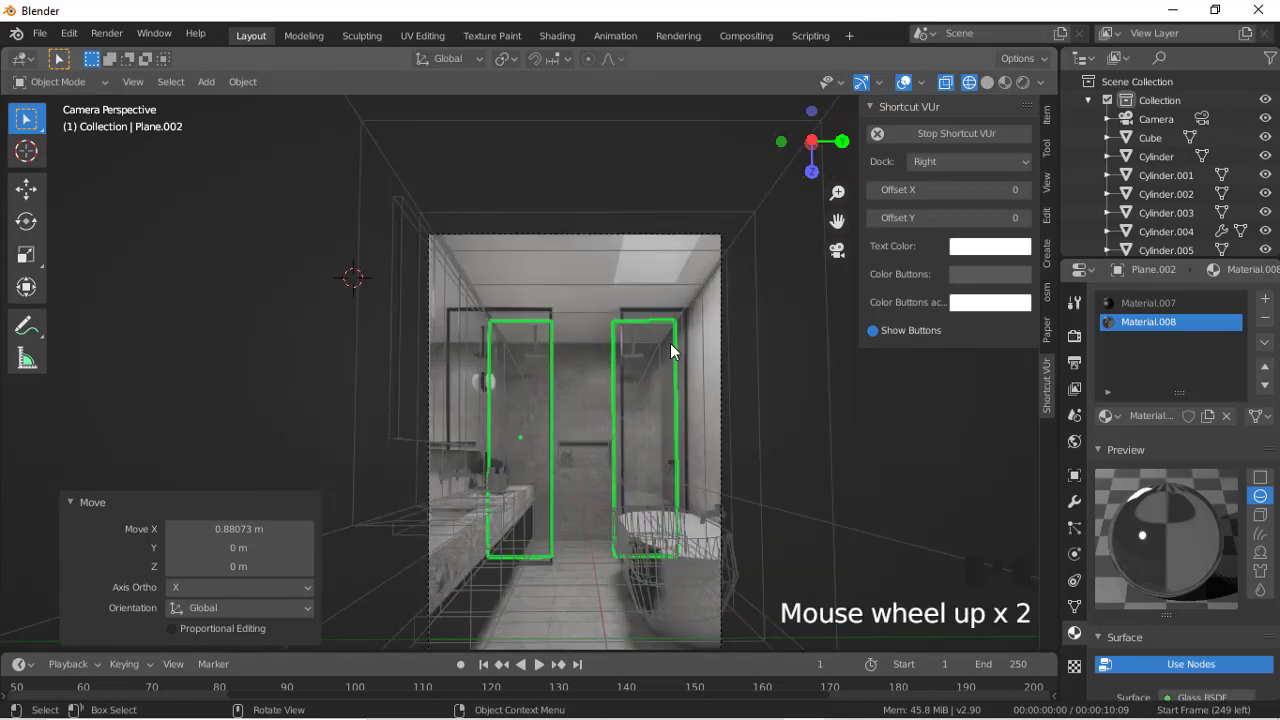
{"action": "key", "text": "ctrl+z"}
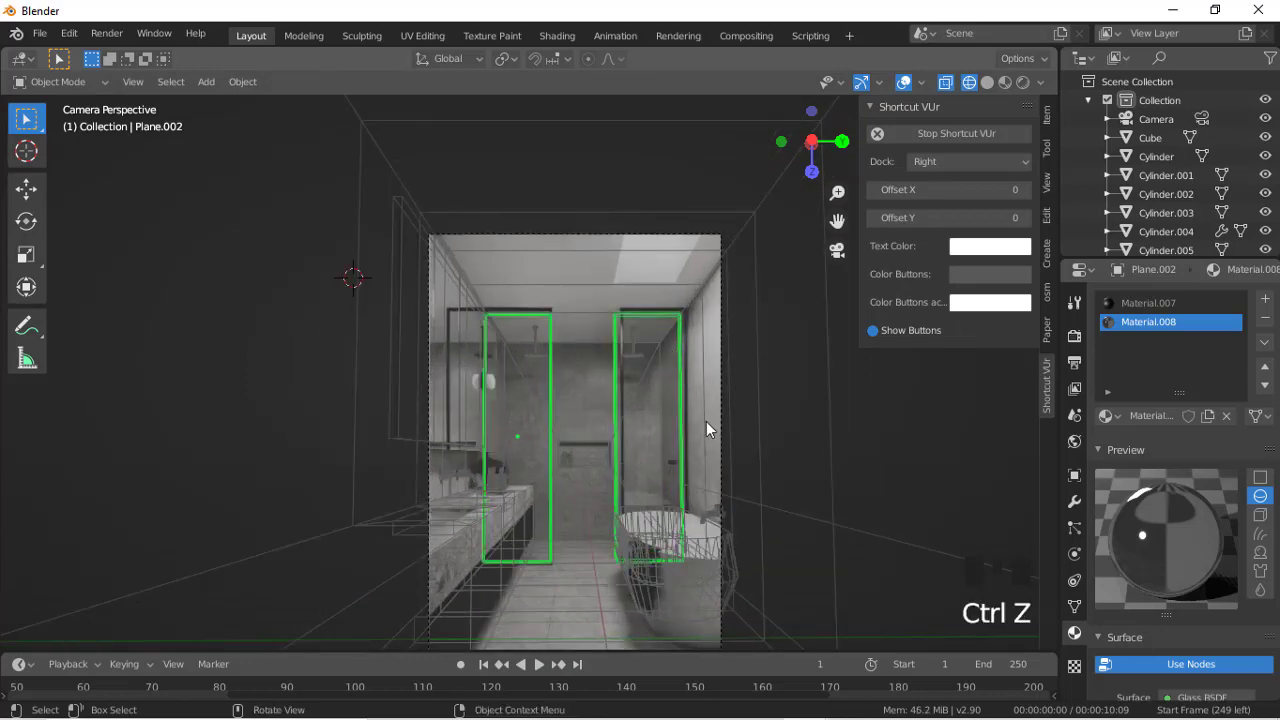
Step: Select the bathtub, switch the viewport to solid shading, and move the tub about -0.902 m along global X
{"action": "scroll", "coordinate": [726, 555], "scroll_direction": "up", "scroll_amount": 4}
{"action": "scroll", "coordinate": [724, 596], "scroll_direction": "down", "scroll_amount": 3}
{"action": "left_click", "coordinate": [722, 615]}
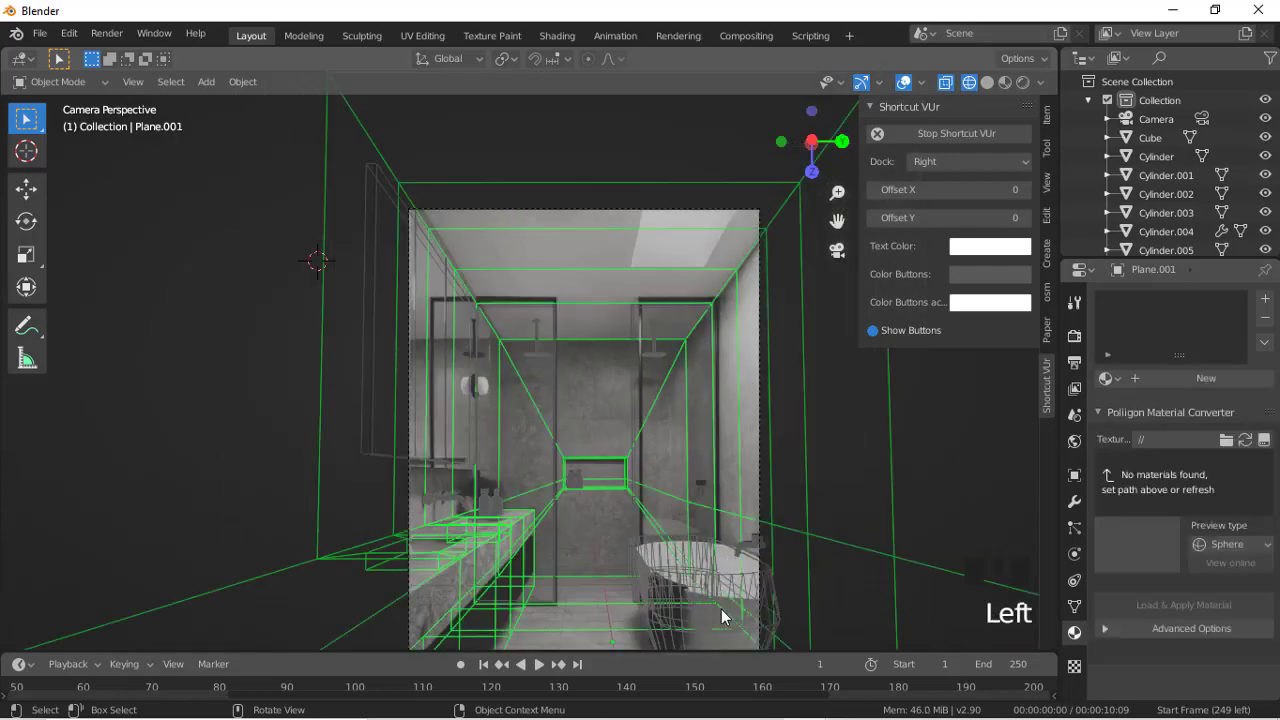
{"action": "left_click", "coordinate": [711, 544]}
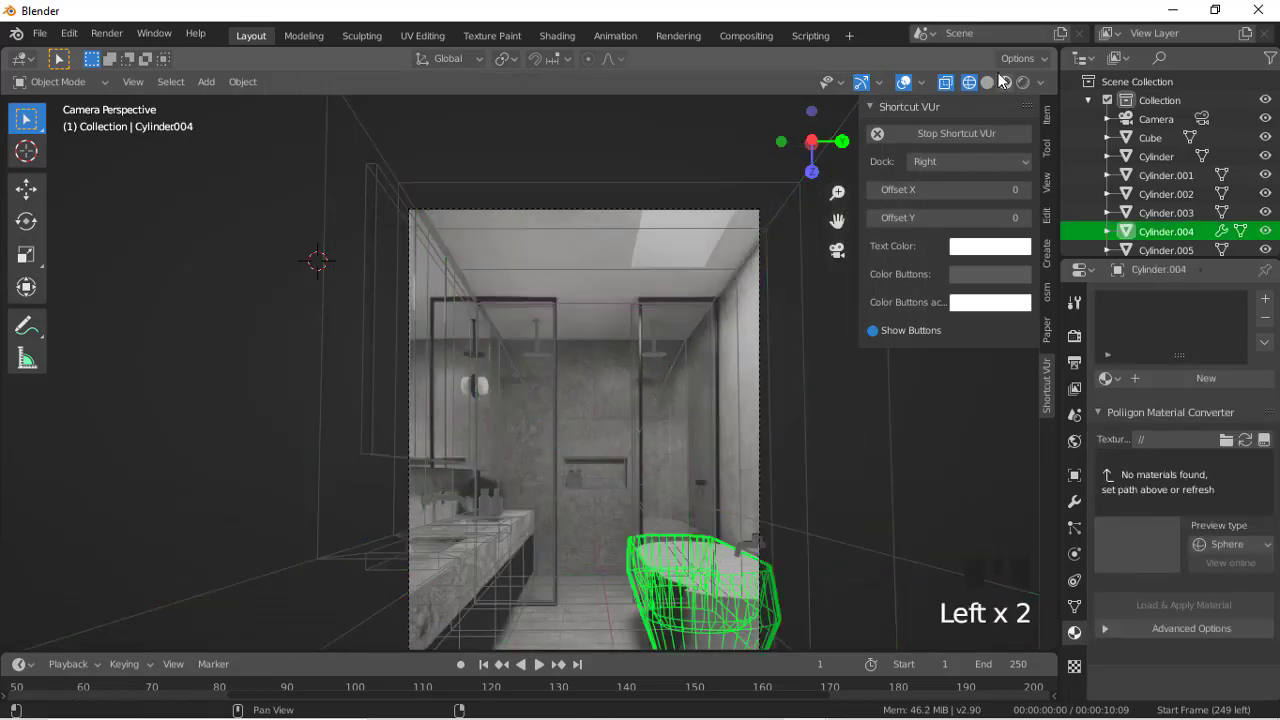
{"action": "left_click", "coordinate": [988, 82]}
{"action": "key", "text": "g"}
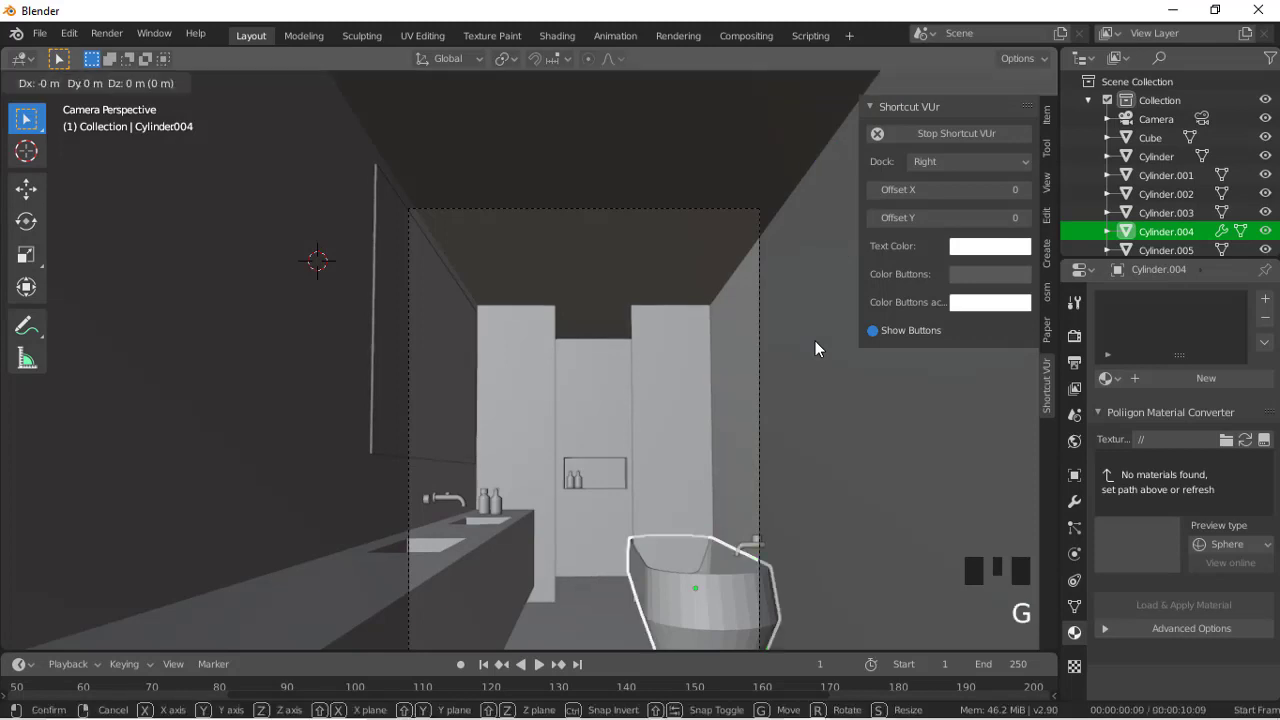
{"action": "key", "text": "x"}
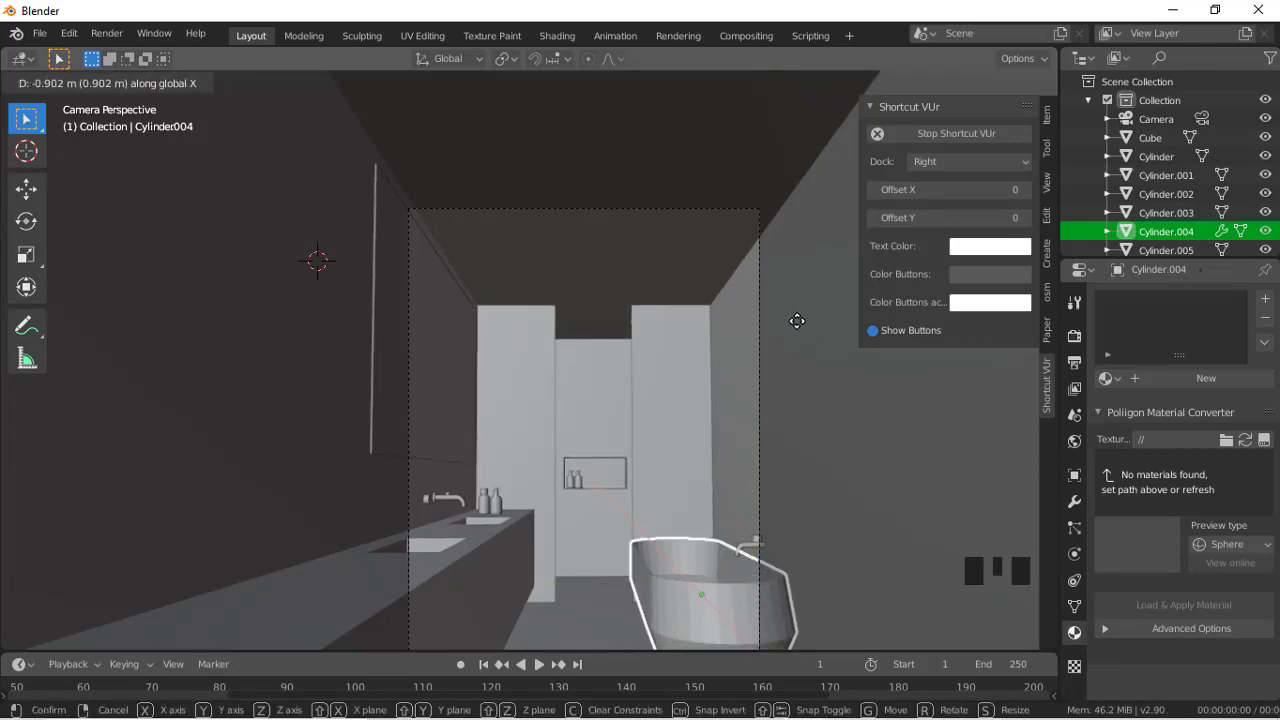
{"action": "left_click", "coordinate": [797, 321]}
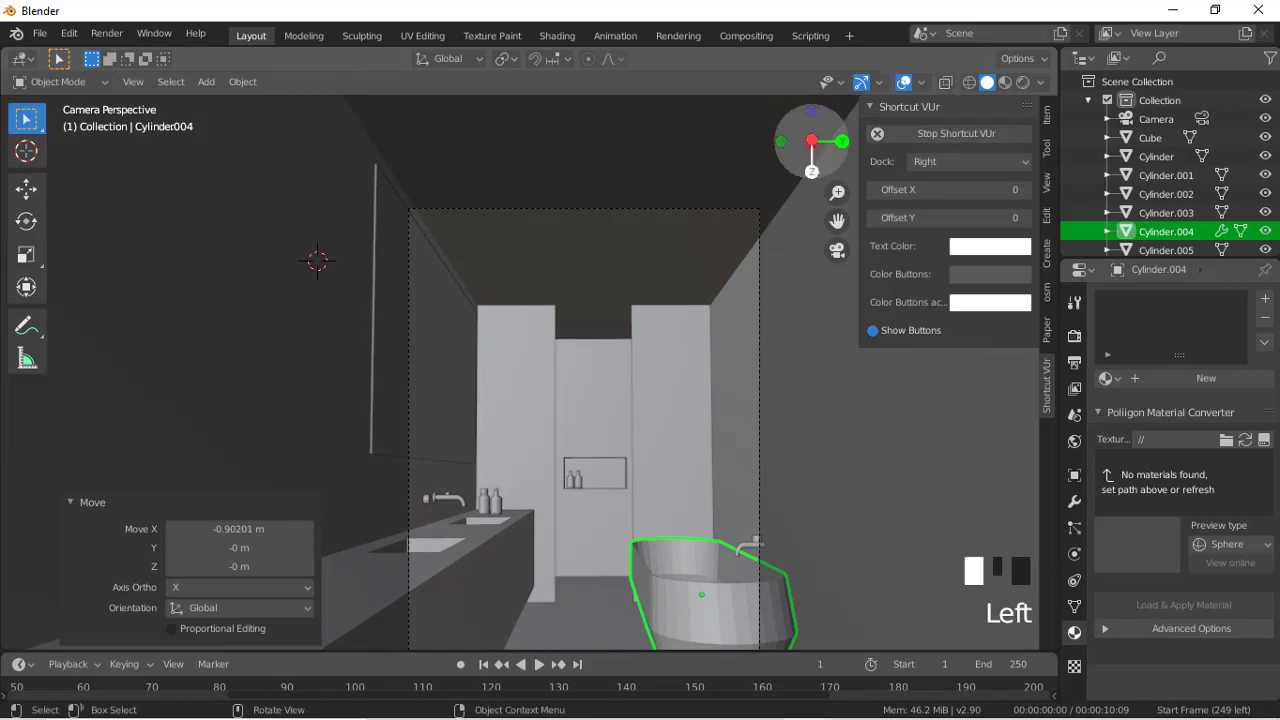
Step: Scale the bathtub by 0.735 along global X and compare its length through the camera view
{"action": "left_click_drag", "start_coordinate": [811, 140], "coordinate": [787, 388]}
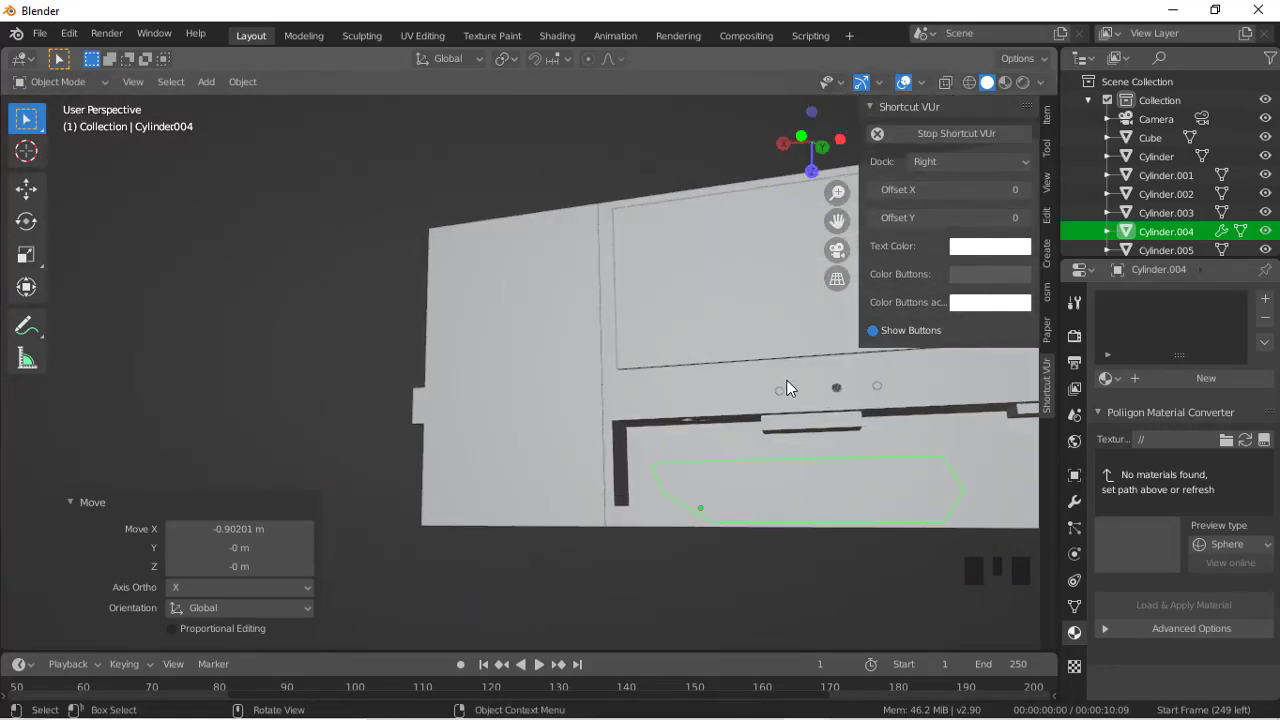
{"action": "key", "text": "s"}
{"action": "key", "text": "y"}
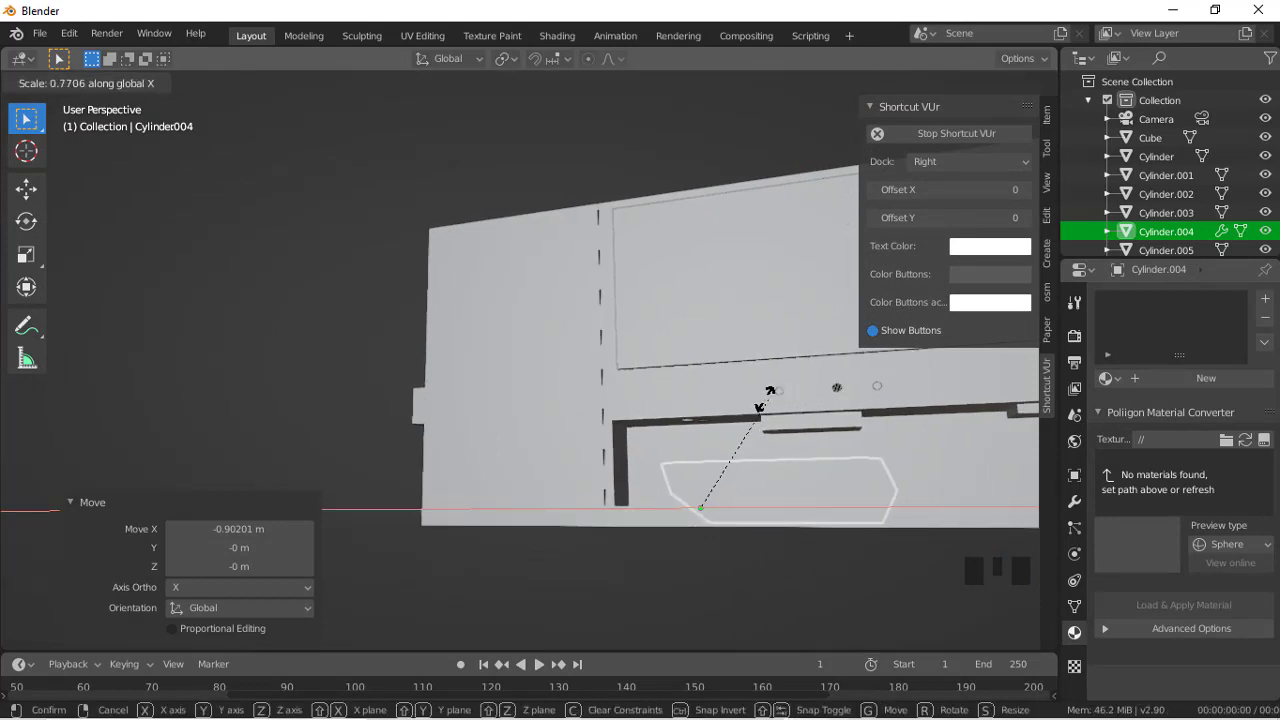
{"action": "left_click", "coordinate": [757, 395]}
{"action": "left_click_drag", "start_coordinate": [813, 165], "coordinate": [730, 170]}
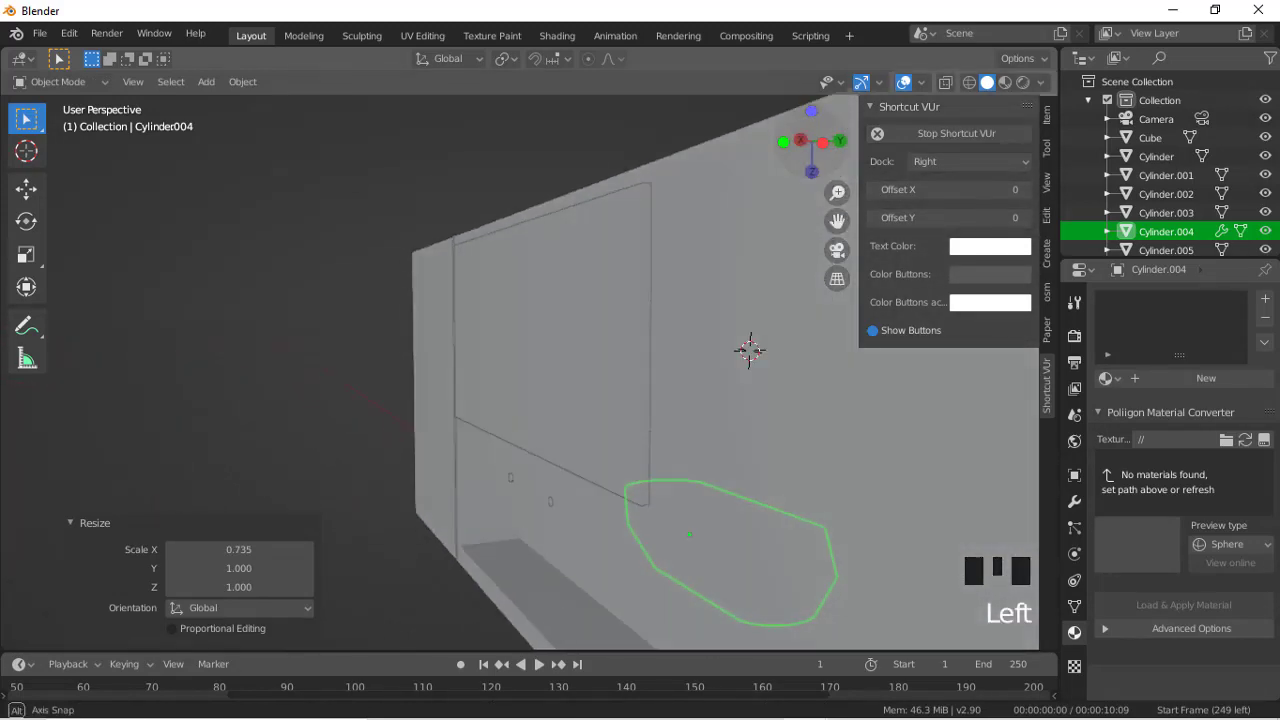
{"action": "left_click", "coordinate": [837, 252]}
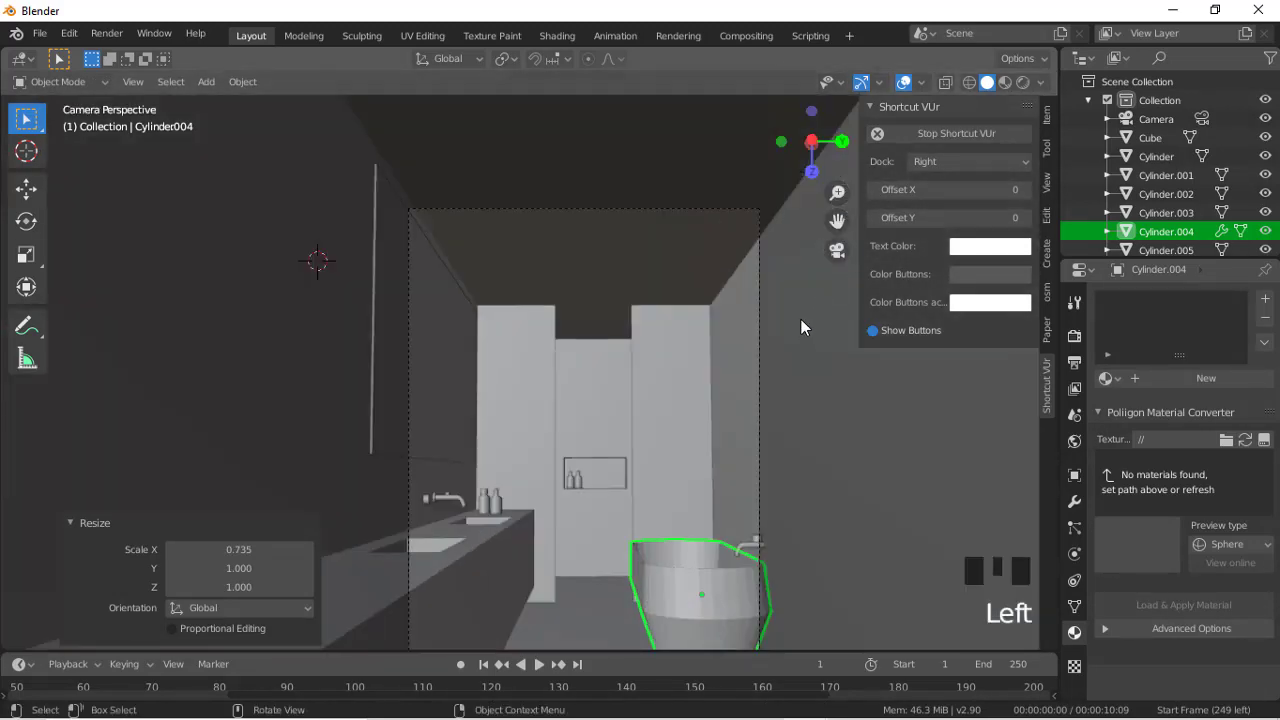
Step: Open the bathtub mesh for editing in wireframe shading with edge selection active
{"action": "left_click_drag", "start_coordinate": [818, 128], "coordinate": [686, 58]}
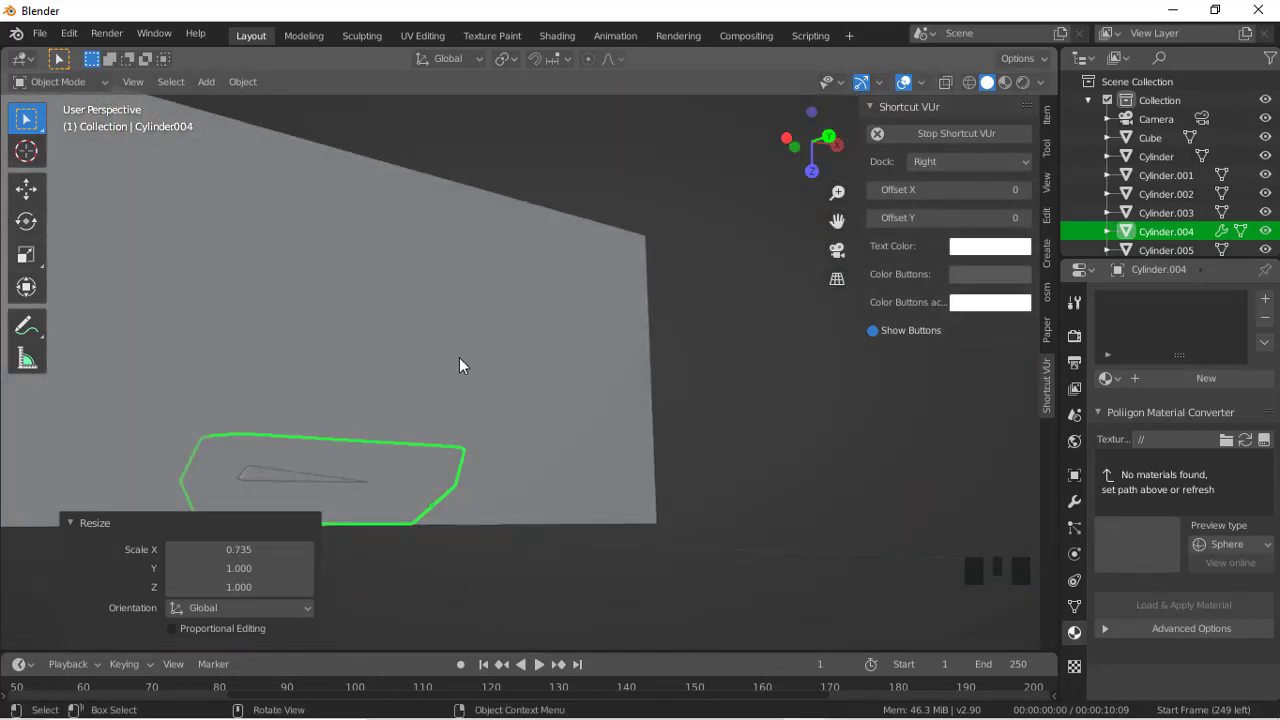
{"action": "key", "text": "Tab"}
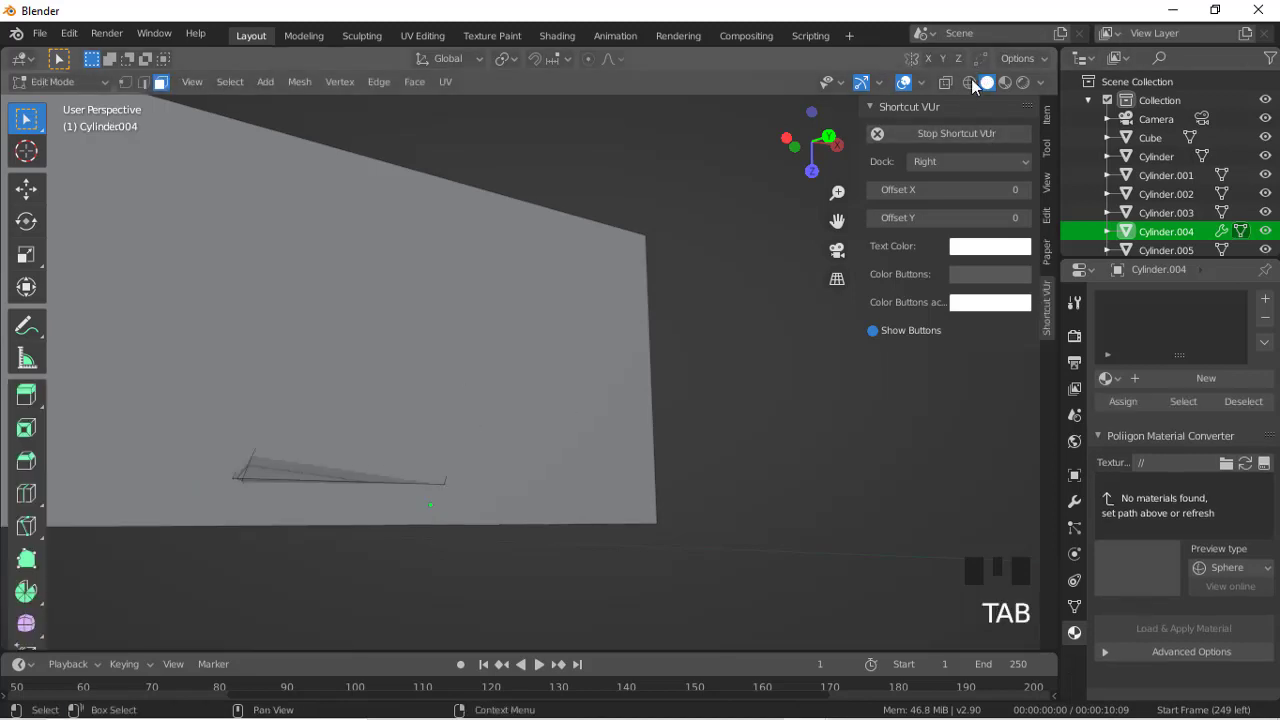
{"action": "left_click", "coordinate": [969, 83]}
{"action": "left_click", "coordinate": [950, 136]}
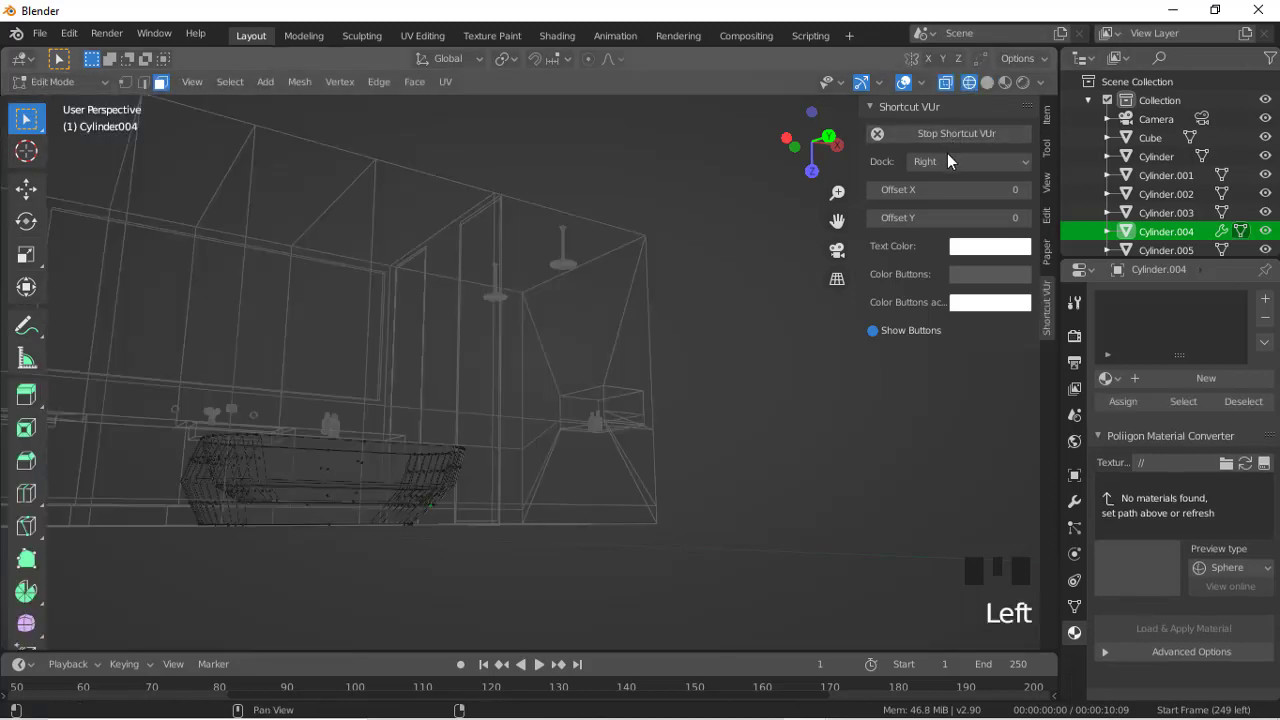
{"action": "key", "text": "2"}
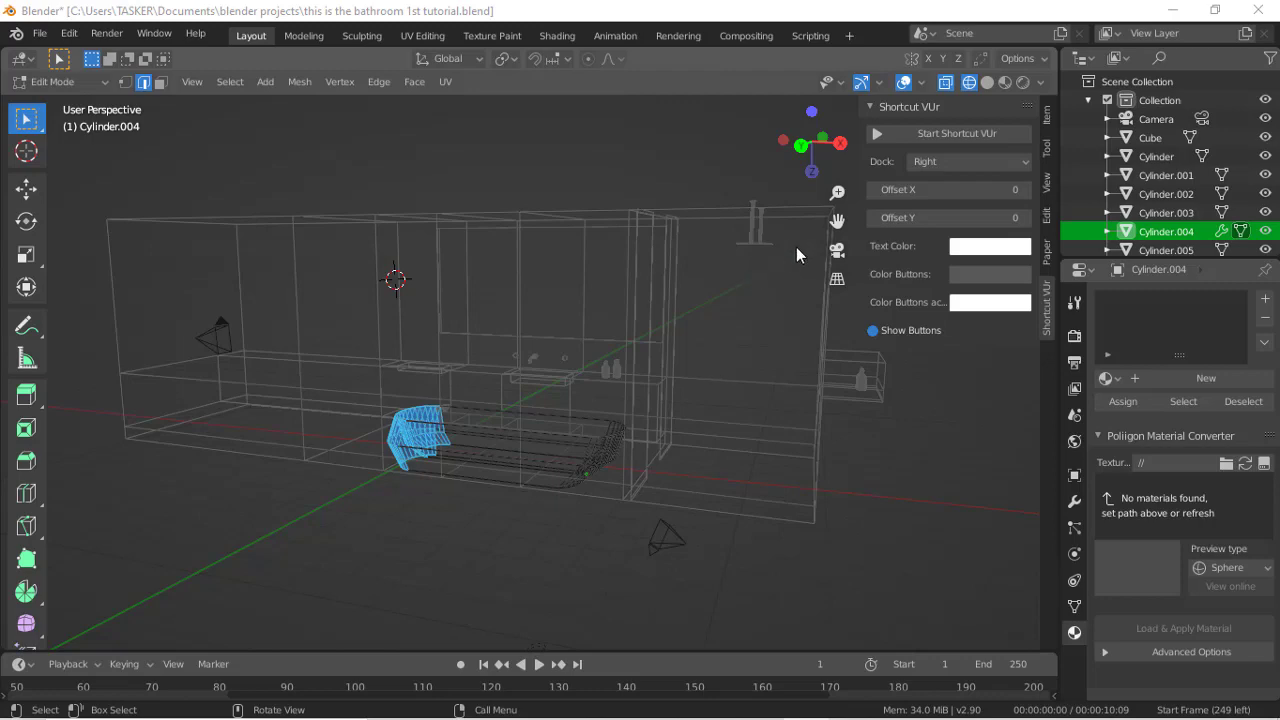
Step: Leave mesh editing and delete the whole bathtub object
{"action": "left_click_drag", "start_coordinate": [837, 221], "coordinate": [842, 198]}
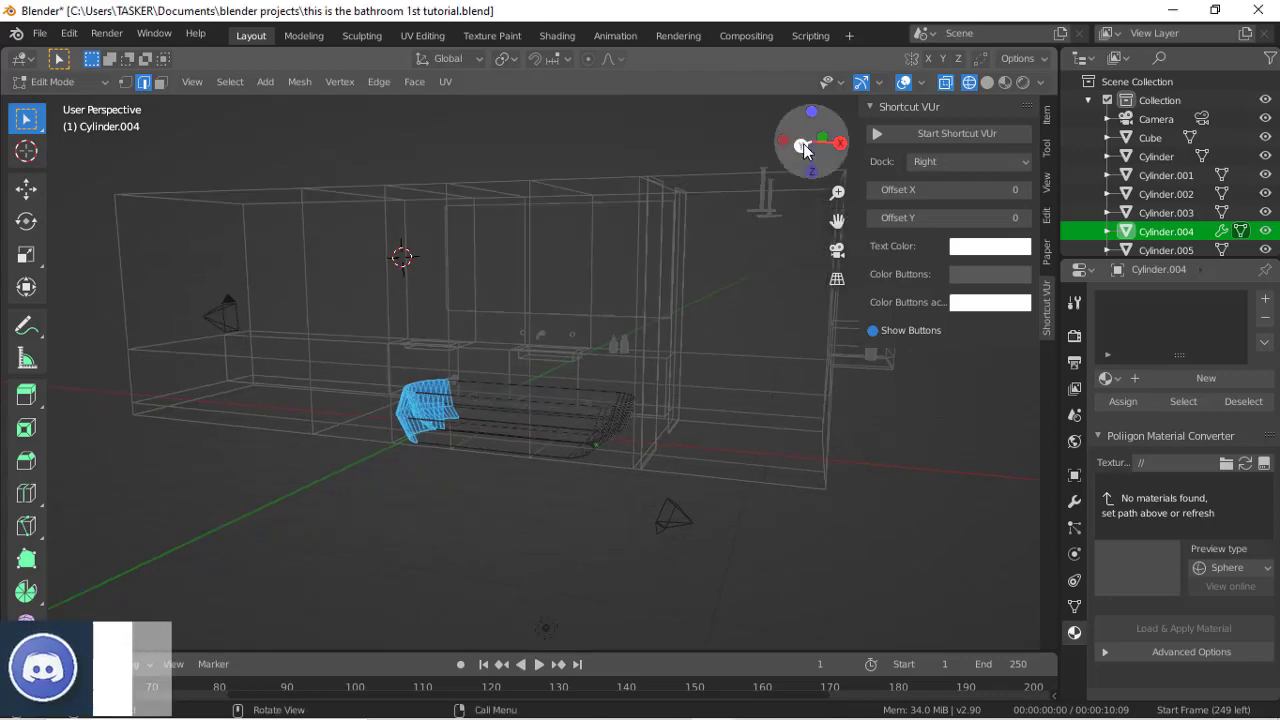
{"action": "left_click_drag", "start_coordinate": [803, 143], "coordinate": [850, 130]}
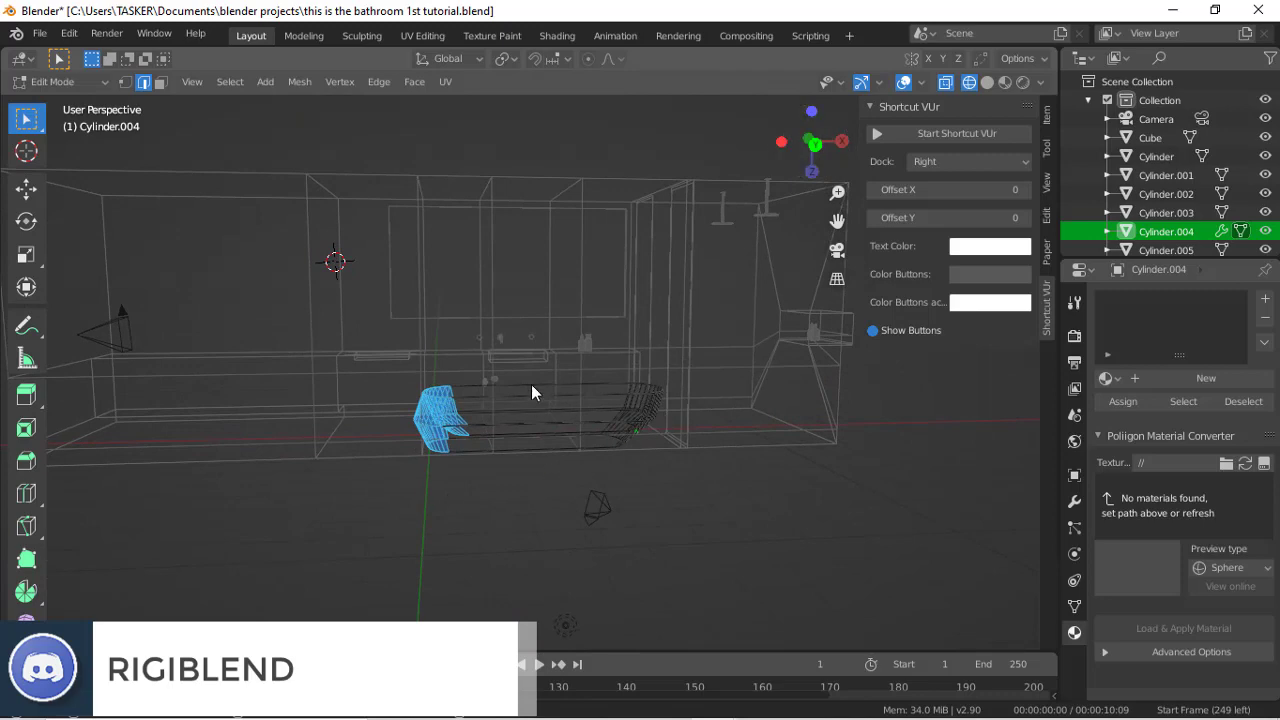
{"action": "scroll", "coordinate": [531, 386], "scroll_direction": "up", "scroll_amount": 4}
{"action": "scroll", "coordinate": [372, 585], "scroll_direction": "down", "scroll_amount": 6}
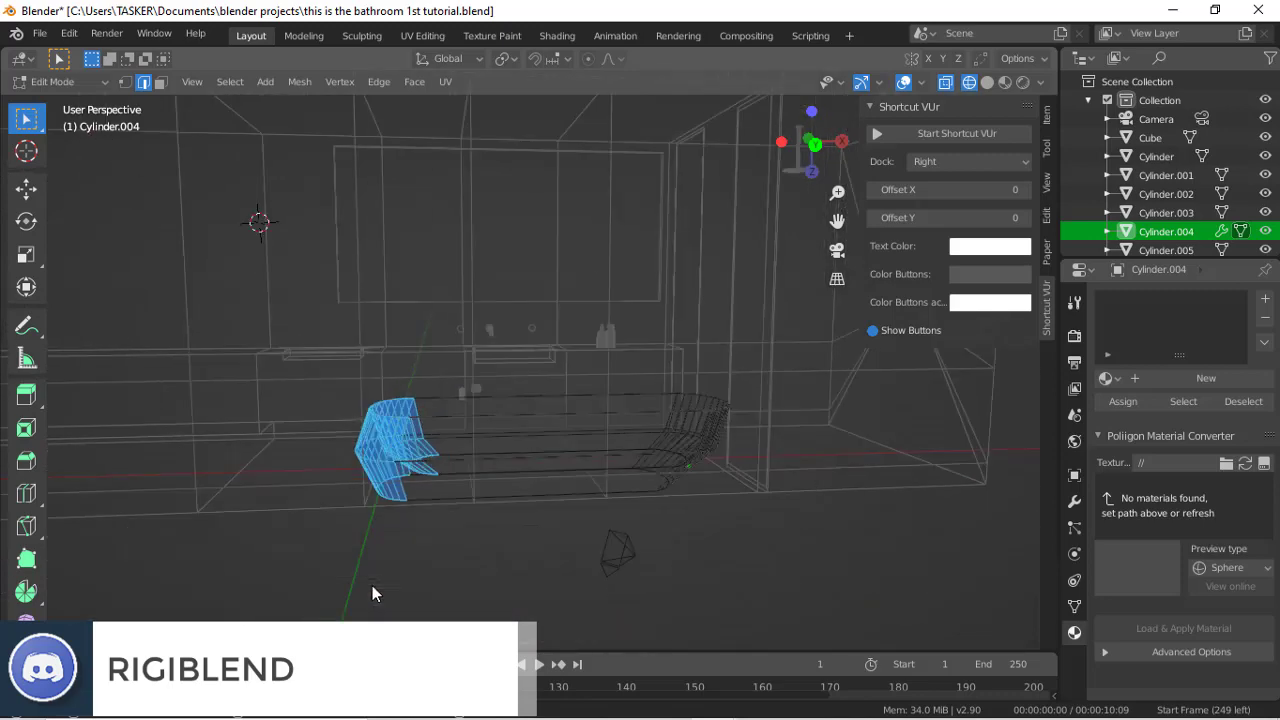
{"action": "key", "text": "Tab"}
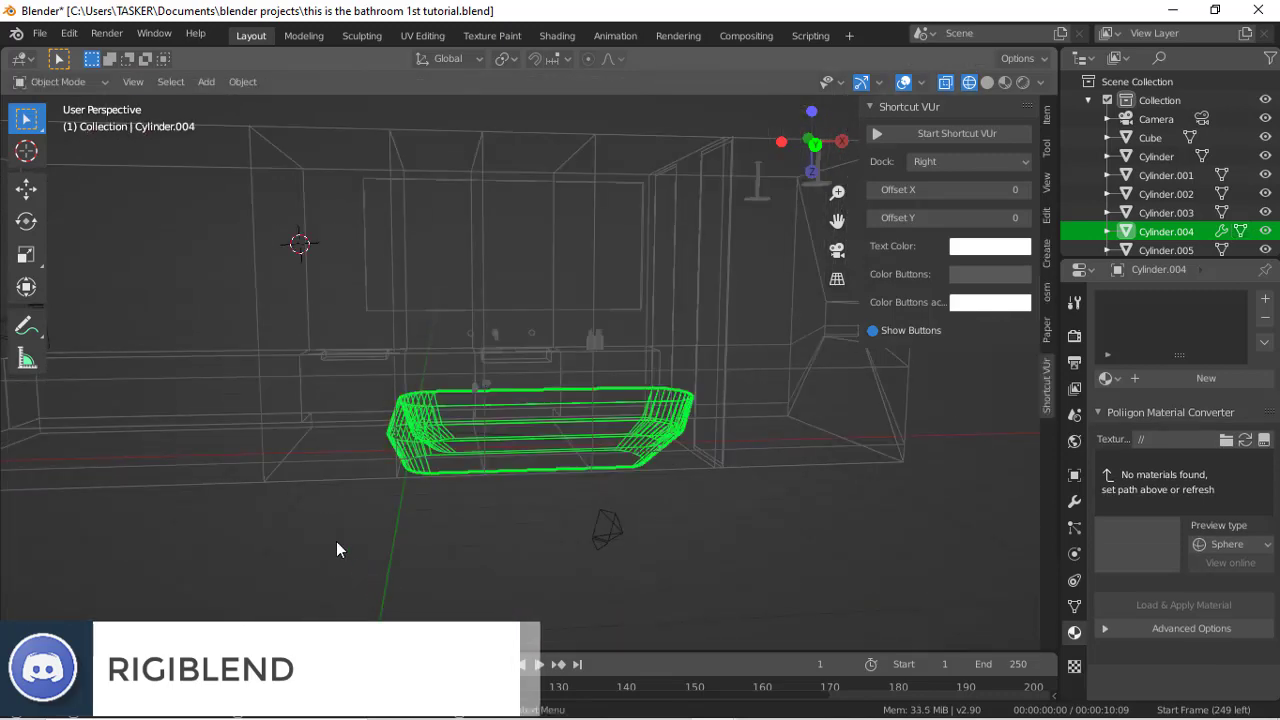
{"action": "key", "text": "Delete"}
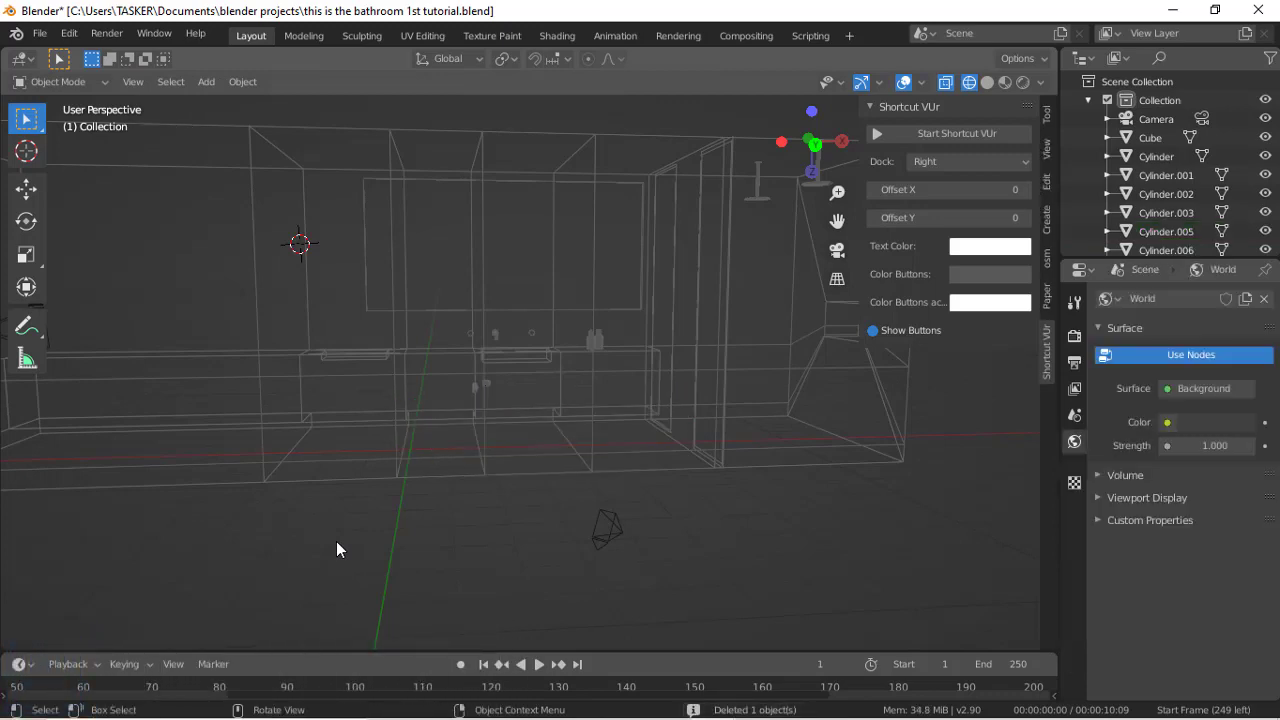
Step: Through the camera view, move the glass shower screens about -0.468 m along global X to match the reference image
{"action": "left_click", "coordinate": [830, 265]}
{"action": "left_click", "coordinate": [838, 252]}
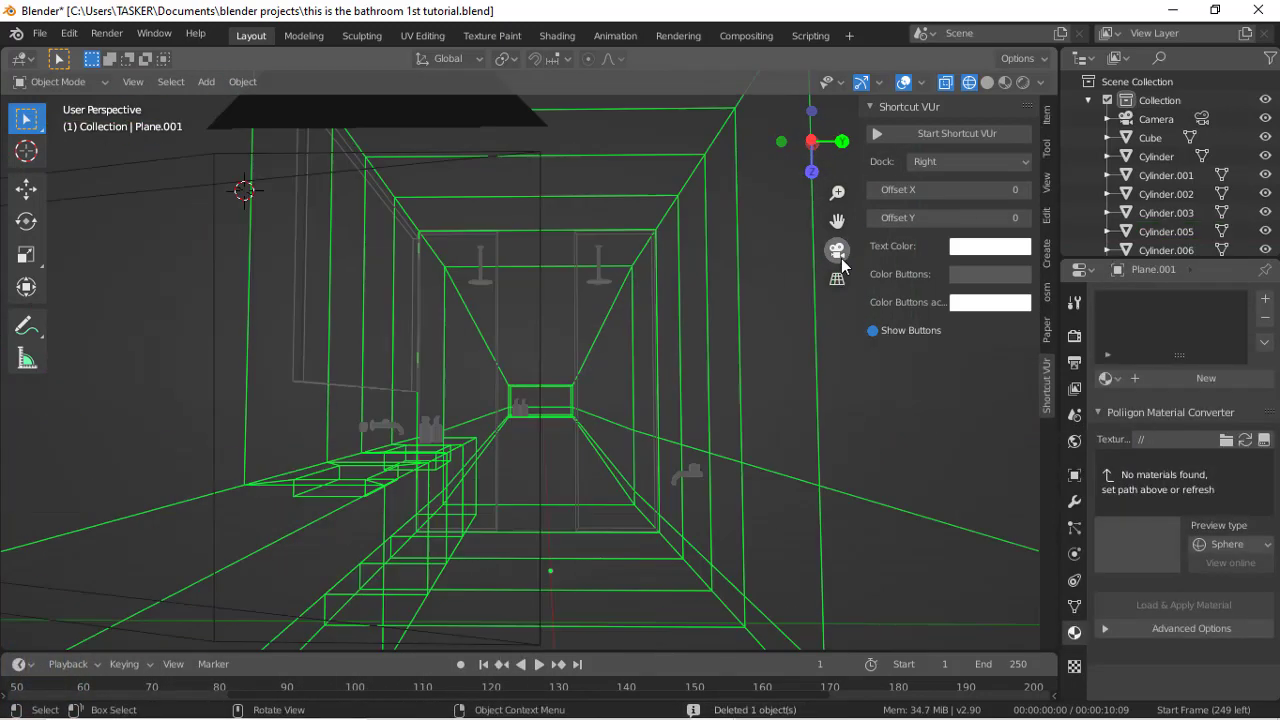
{"action": "scroll", "coordinate": [857, 304], "scroll_direction": "up", "scroll_amount": 4}
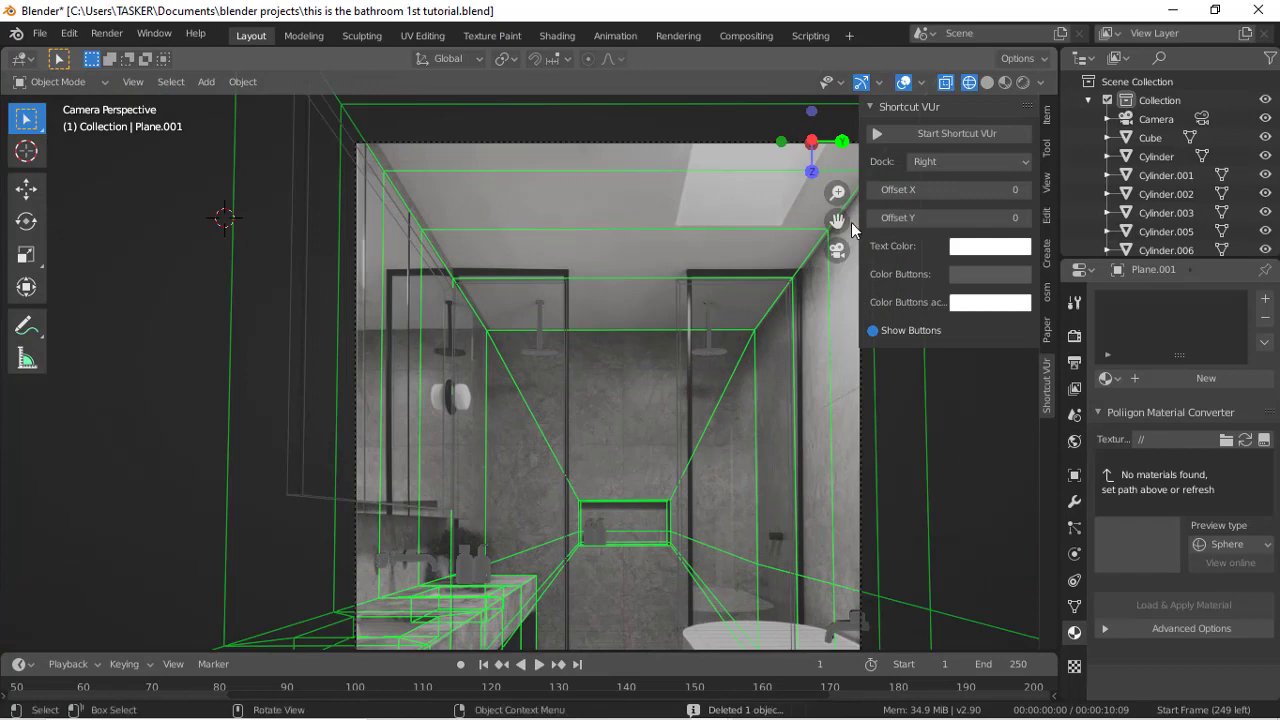
{"action": "left_click_drag", "start_coordinate": [839, 222], "coordinate": [853, 136]}
{"action": "left_click", "coordinate": [571, 293]}
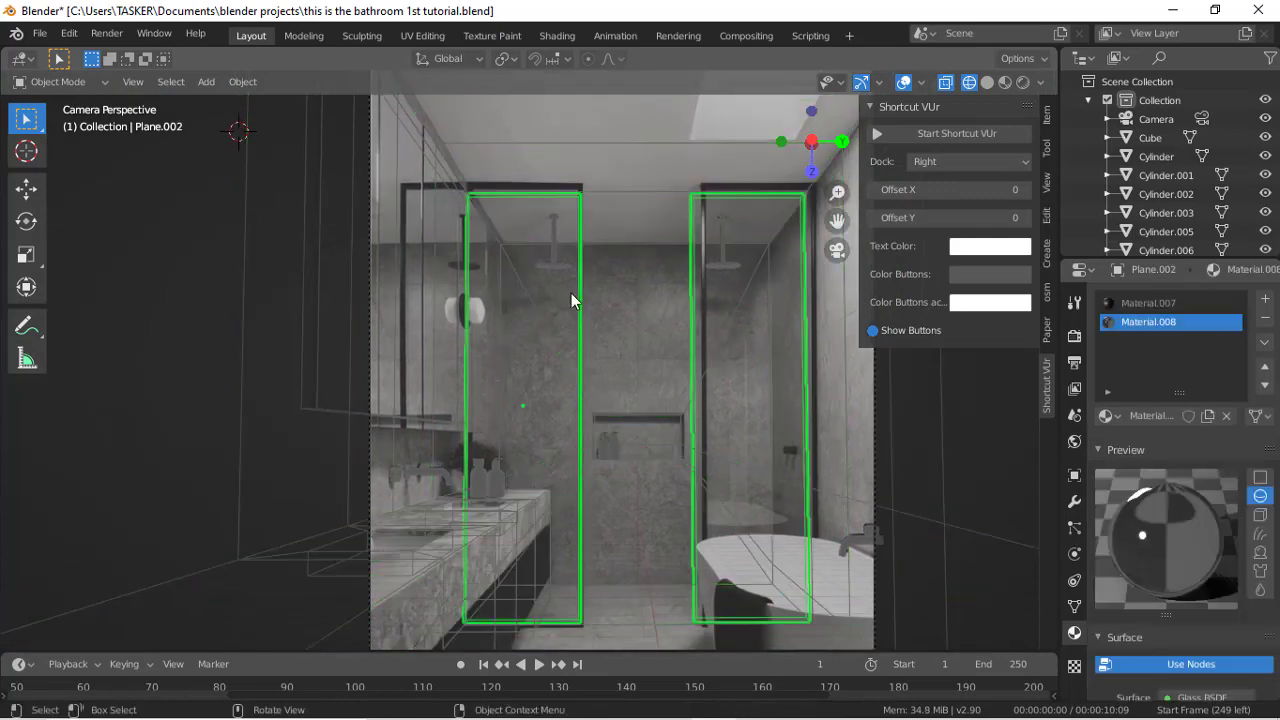
{"action": "key", "text": "g"}
{"action": "key", "text": "y"}
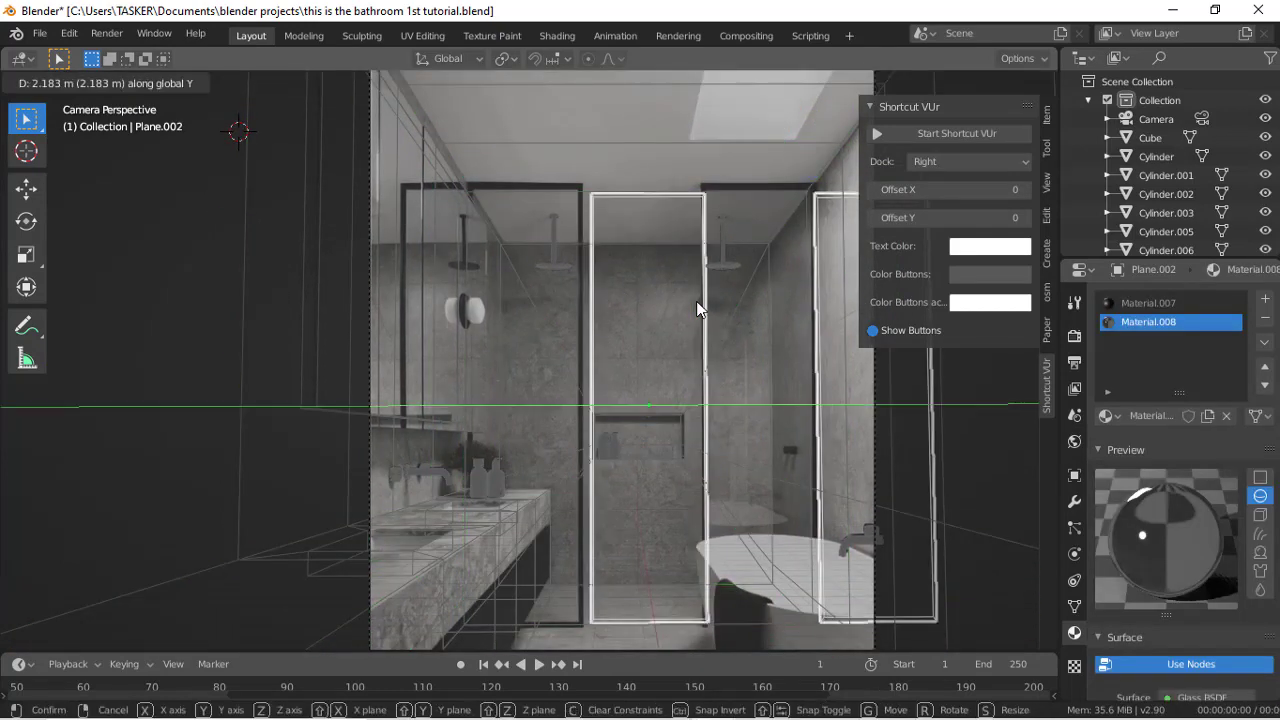
{"action": "key", "text": "x"}
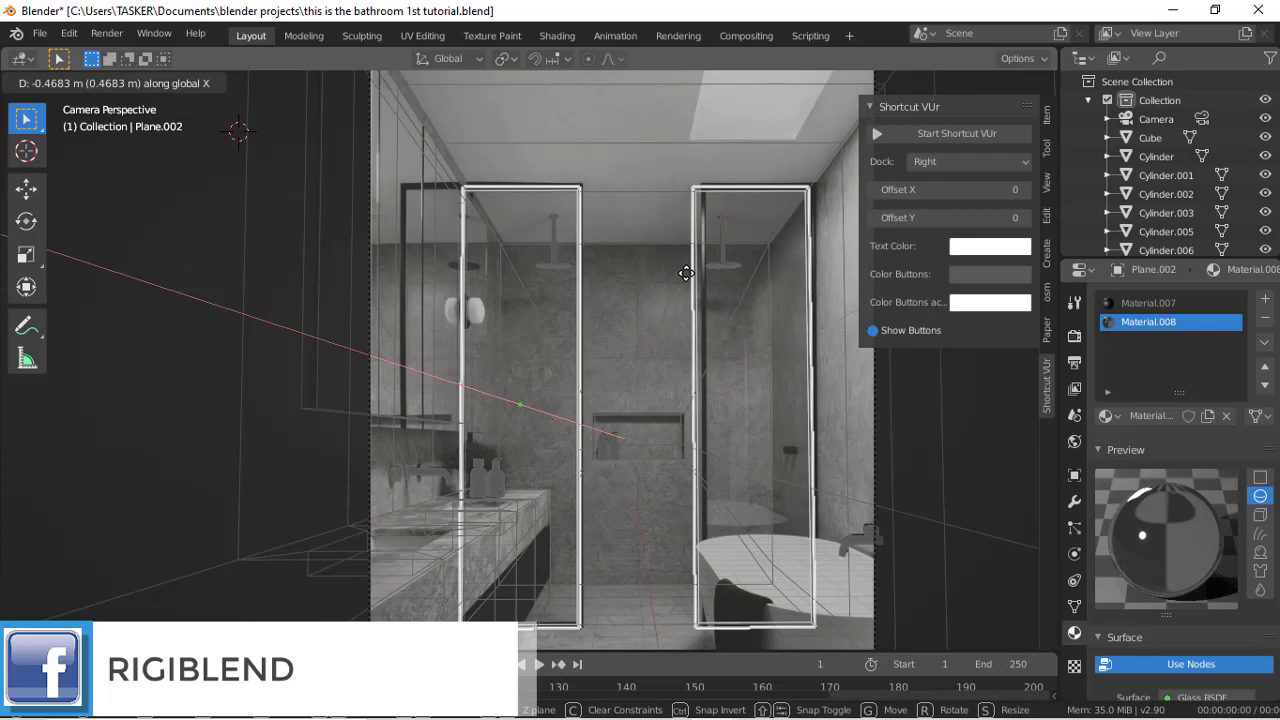
{"action": "left_click", "coordinate": [686, 273]}
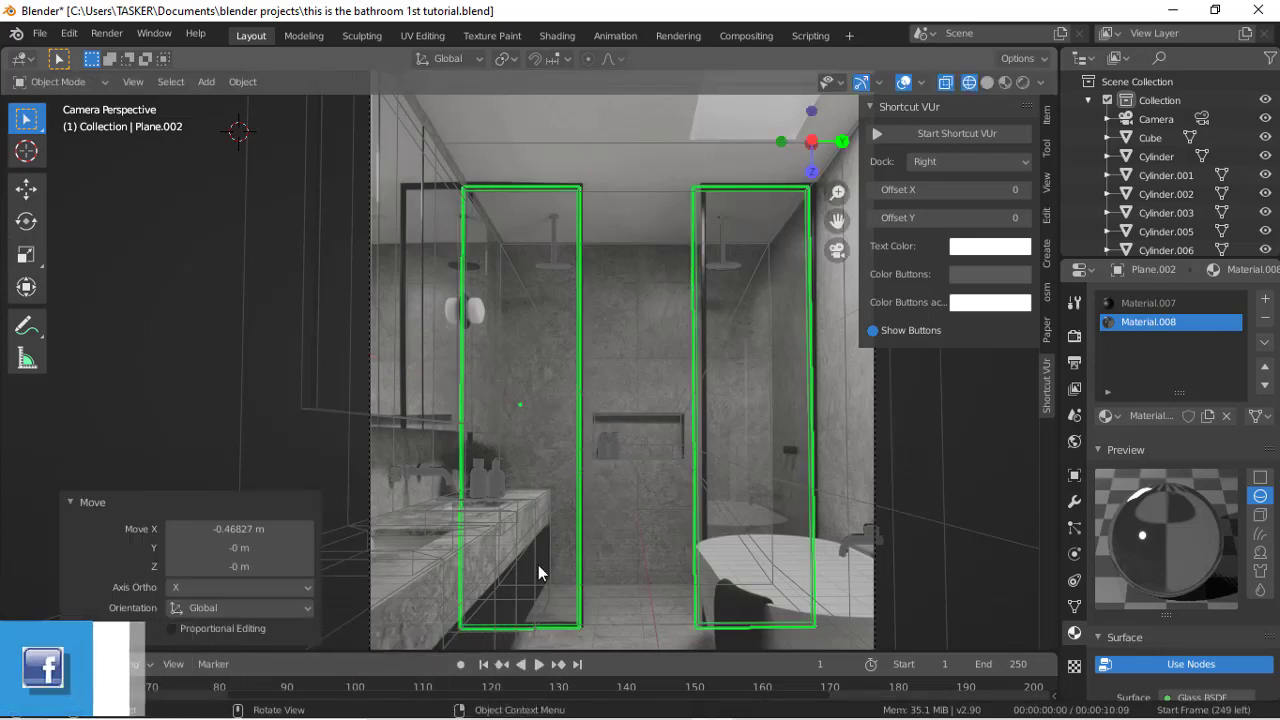
Step: Check the shower screens from other angles, and shift them about -0.049 m along global X in camera view
{"action": "left_click_drag", "start_coordinate": [845, 144], "coordinate": [830, 150]}
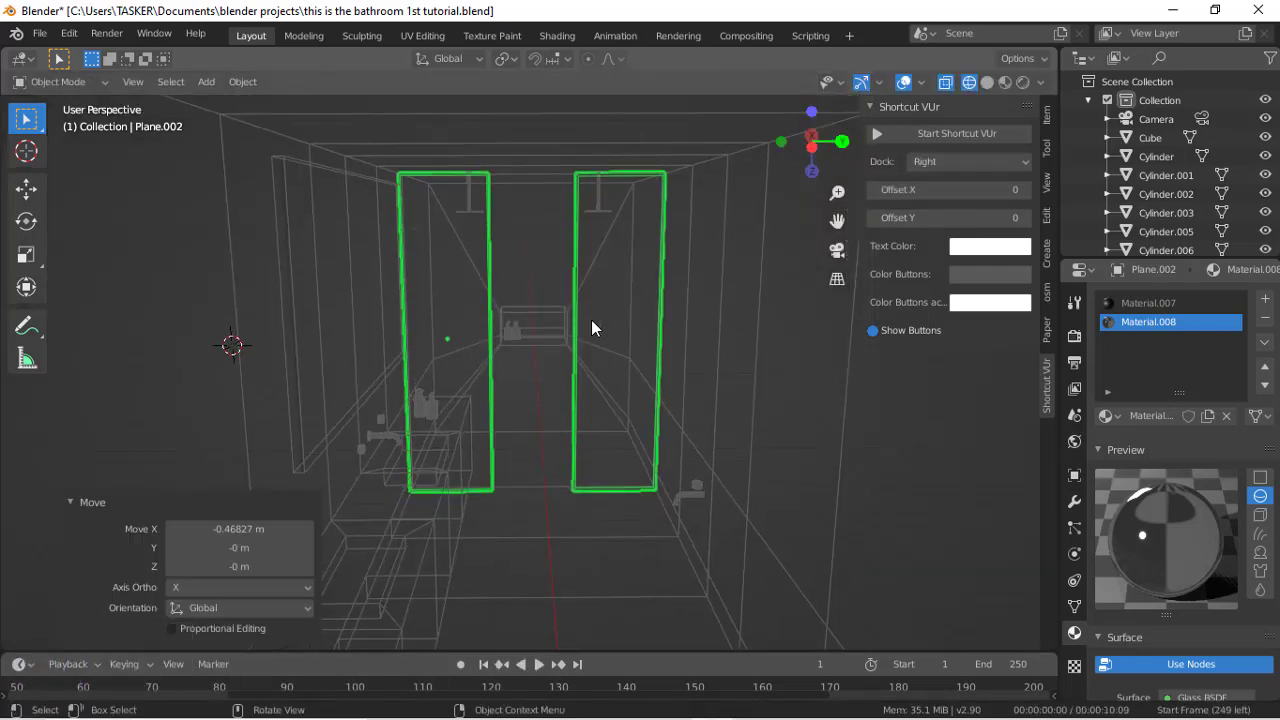
{"action": "scroll", "coordinate": [591, 320], "scroll_direction": "up", "scroll_amount": 5}
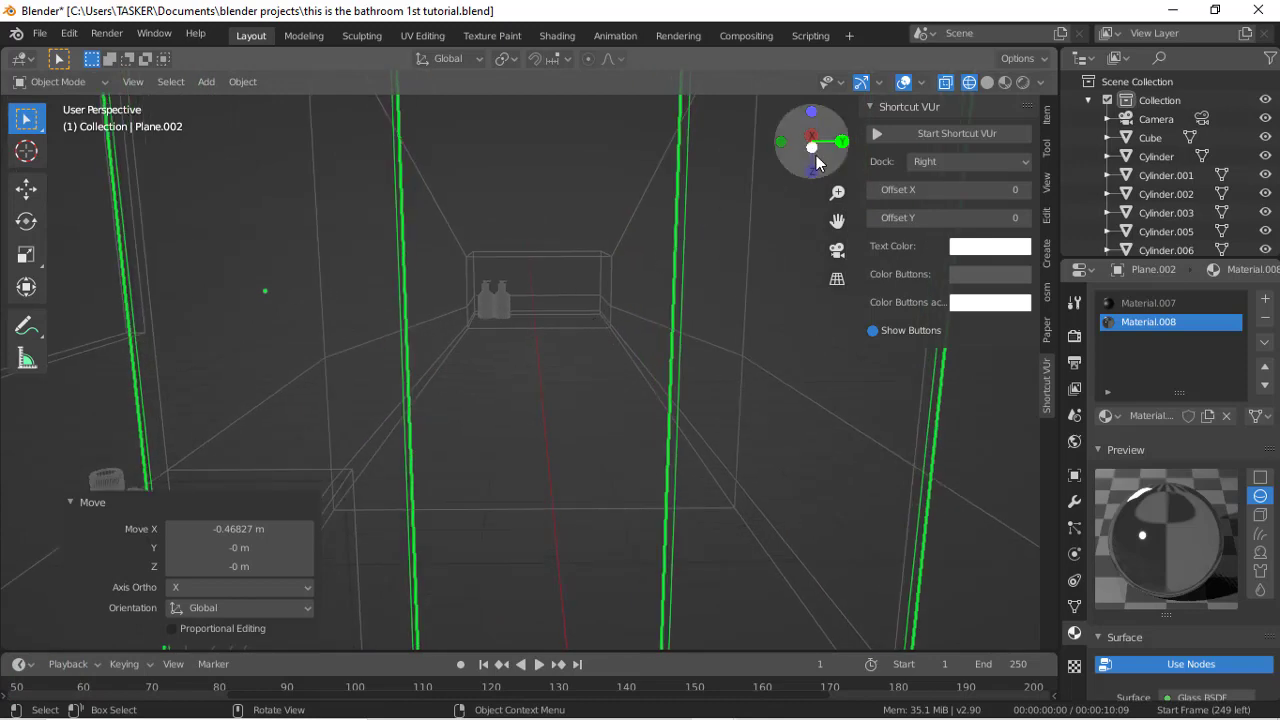
{"action": "left_click_drag", "start_coordinate": [816, 162], "coordinate": [695, 160]}
{"action": "left_click", "coordinate": [837, 251]}
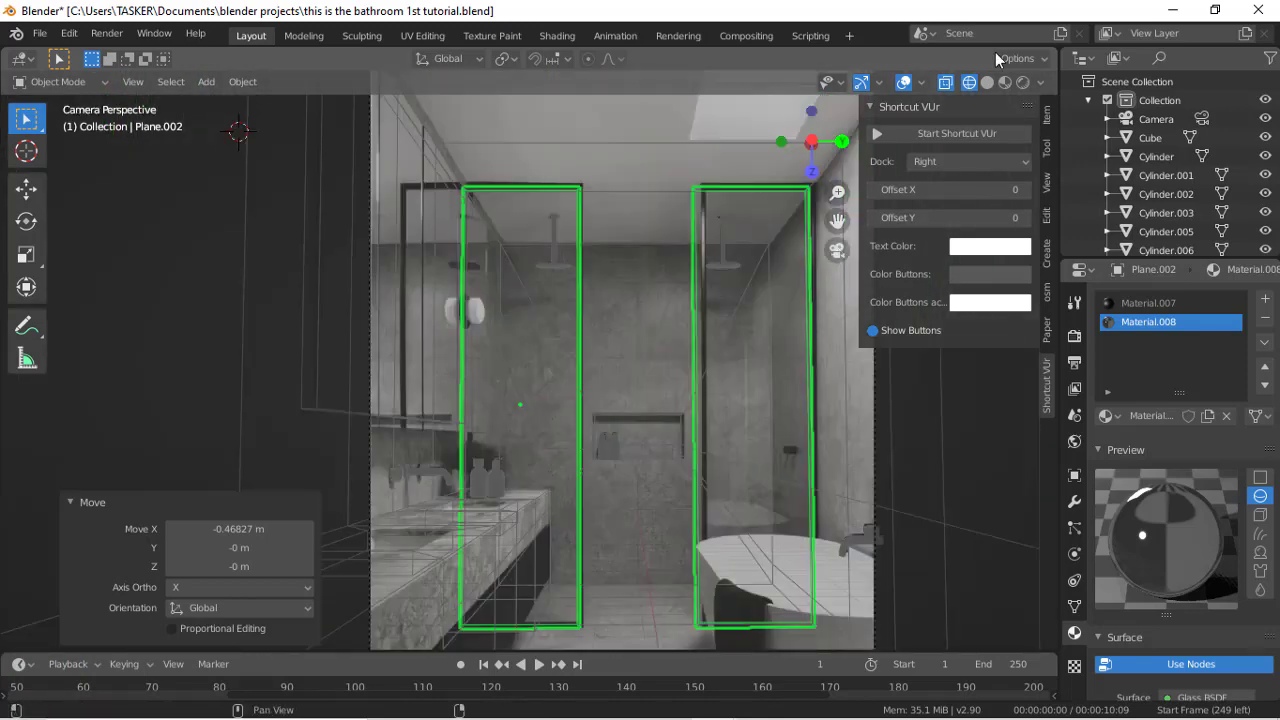
{"action": "scroll", "coordinate": [657, 350], "scroll_direction": "up", "scroll_amount": 4}
{"action": "scroll", "coordinate": [657, 350], "scroll_direction": "down", "scroll_amount": 4}
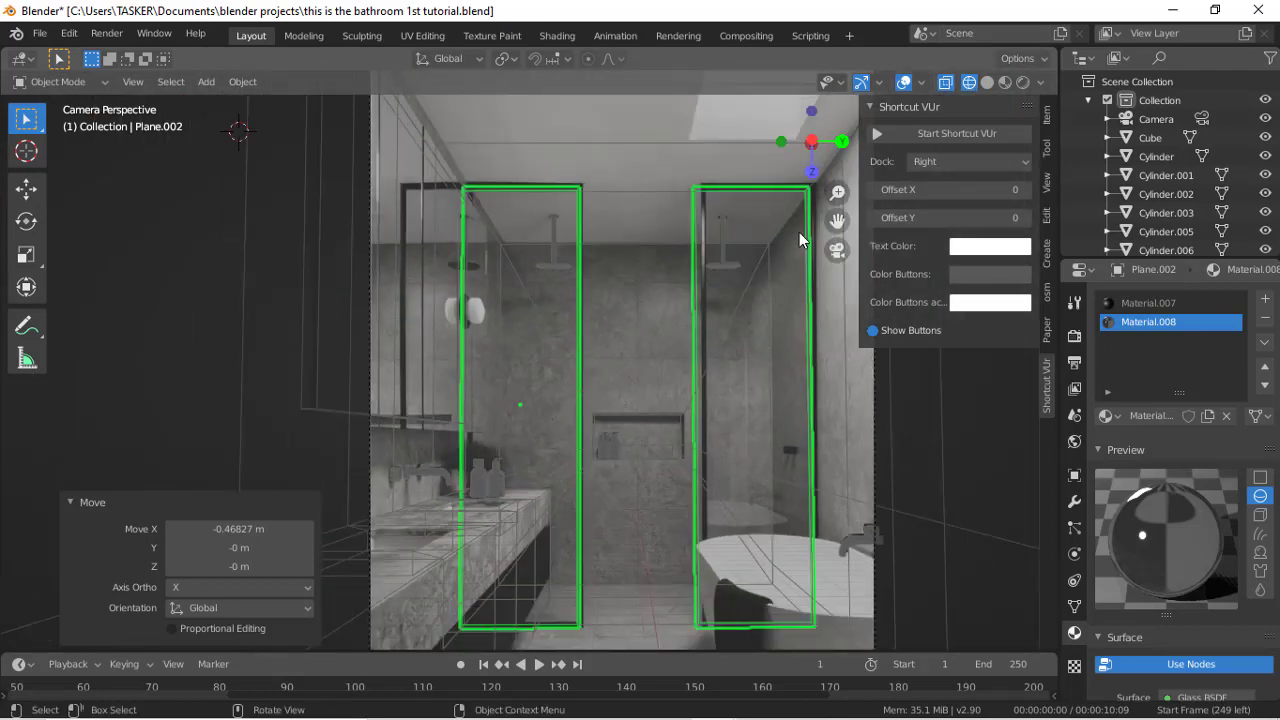
{"action": "key", "text": "g"}
{"action": "key", "text": "y"}
{"action": "key", "text": "x"}
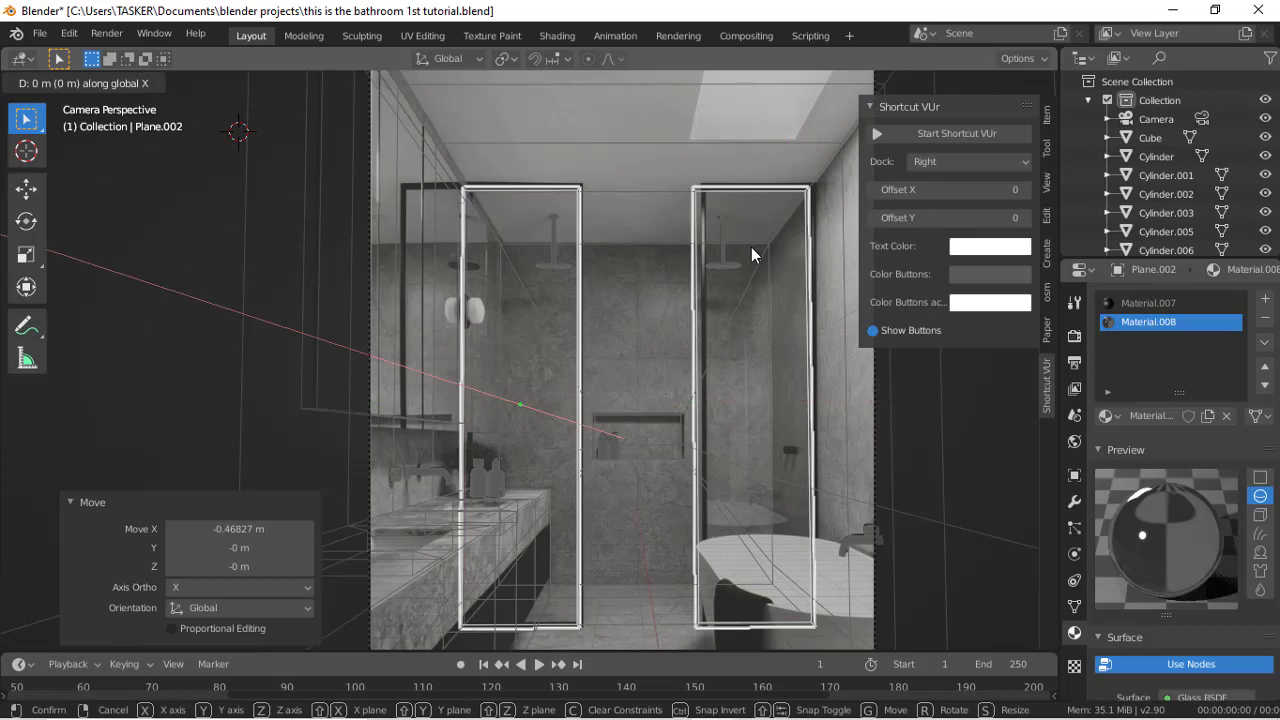
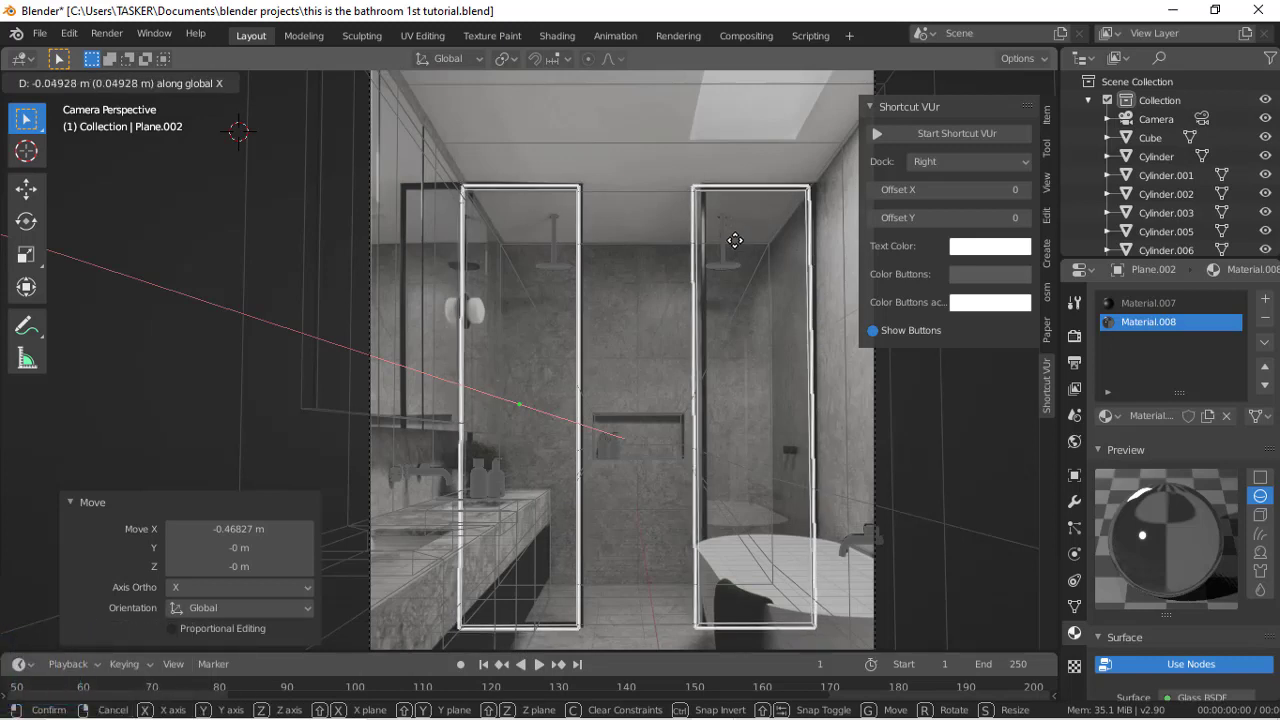
{"action": "left_click", "coordinate": [735, 240]}
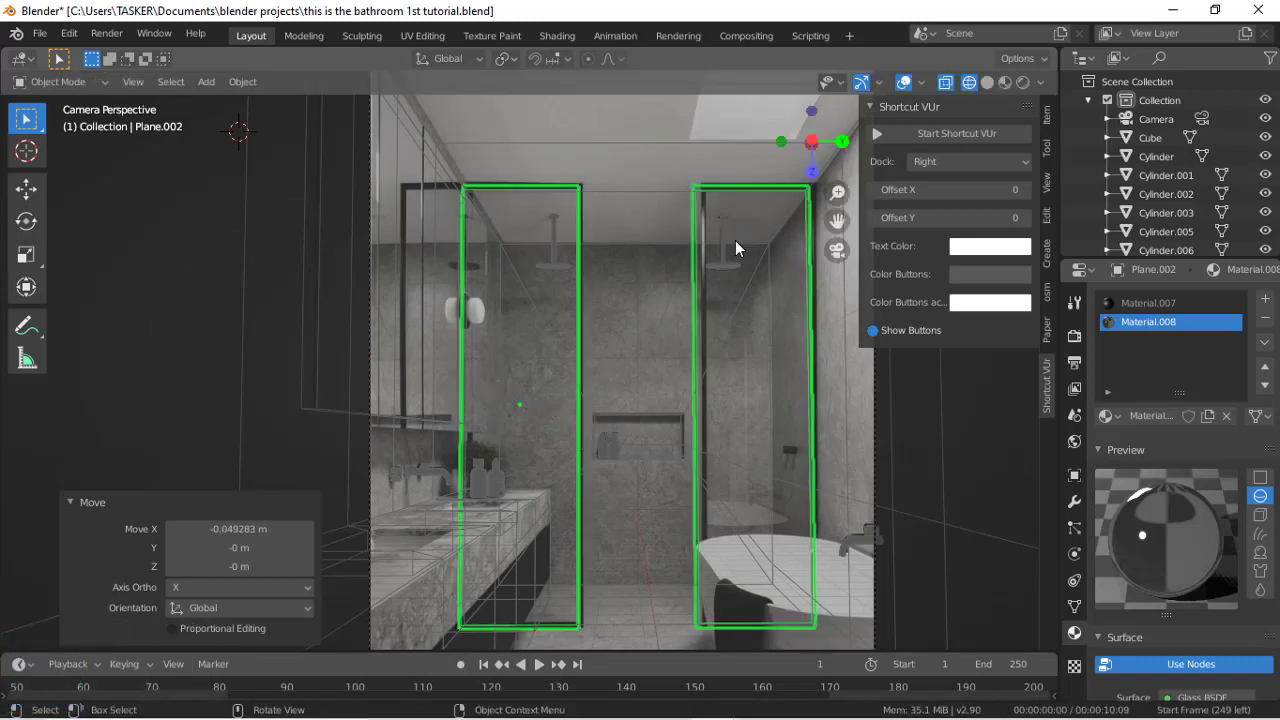
Step: Try moving the glass shower screens about -0.225 m further along global X
{"action": "key", "text": "g"}
{"action": "key", "text": "x"}
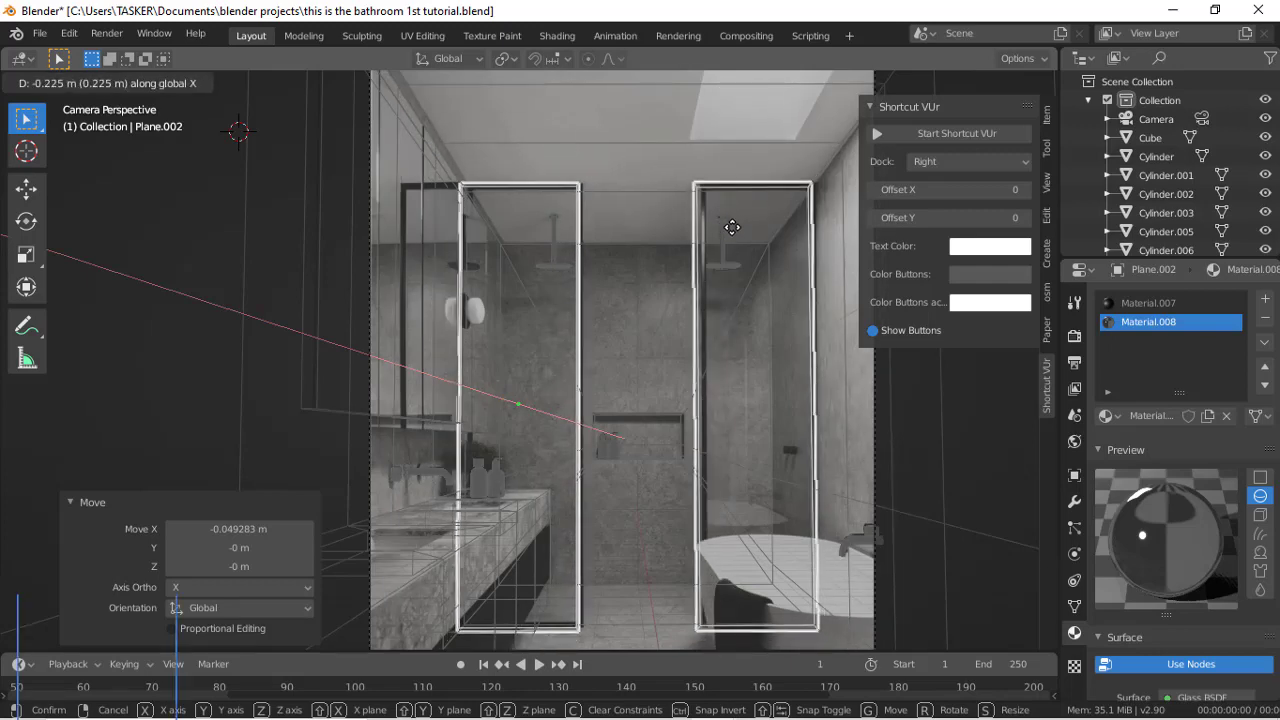
{"action": "left_click", "coordinate": [732, 231]}
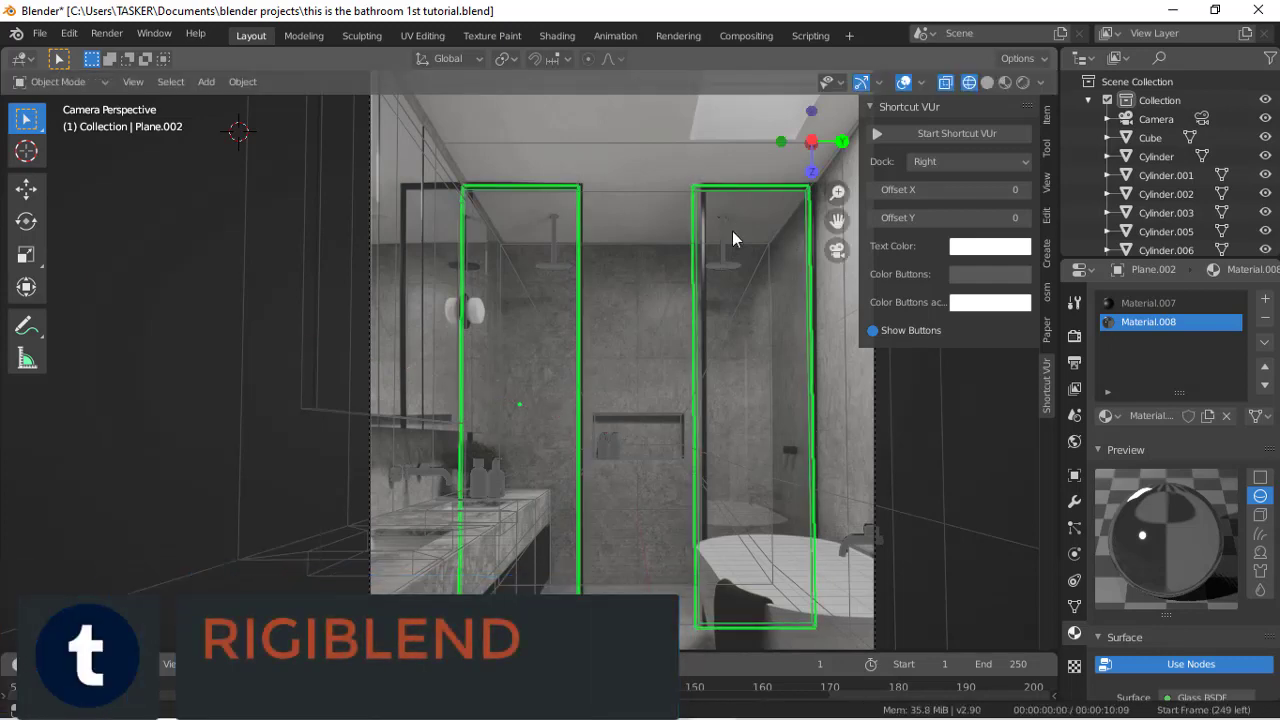
Step: Place the 3D cursor at the tub's location on the floor and add a 32-vertex cylinder with 1 m radius and 2 m depth
{"action": "scroll", "coordinate": [649, 385], "scroll_direction": "down", "scroll_amount": 5}
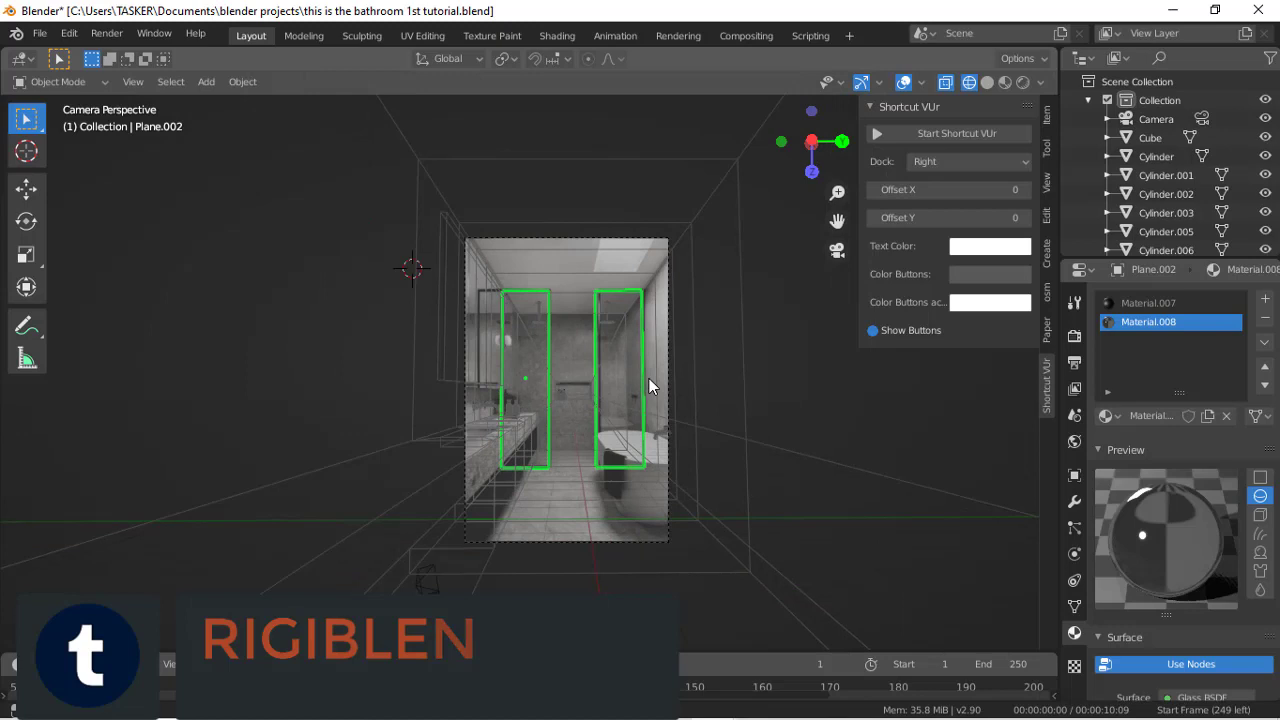
{"action": "left_click", "coordinate": [27, 152]}
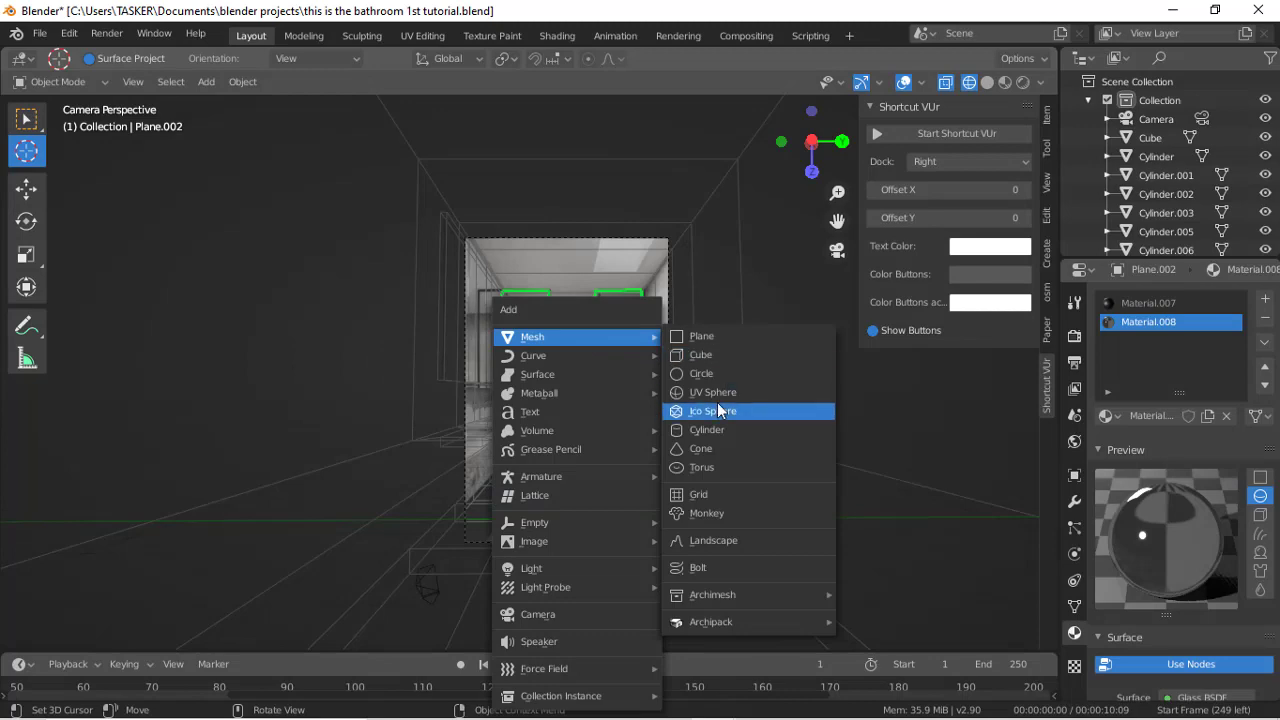
{"action": "left_click", "coordinate": [758, 431]}
Step: From the bottom orthographic view, stretch the cylinder into an oblong by moving half of its vertices about 2.73 m along global X
{"action": "key", "text": "ctrl+KP_1"}
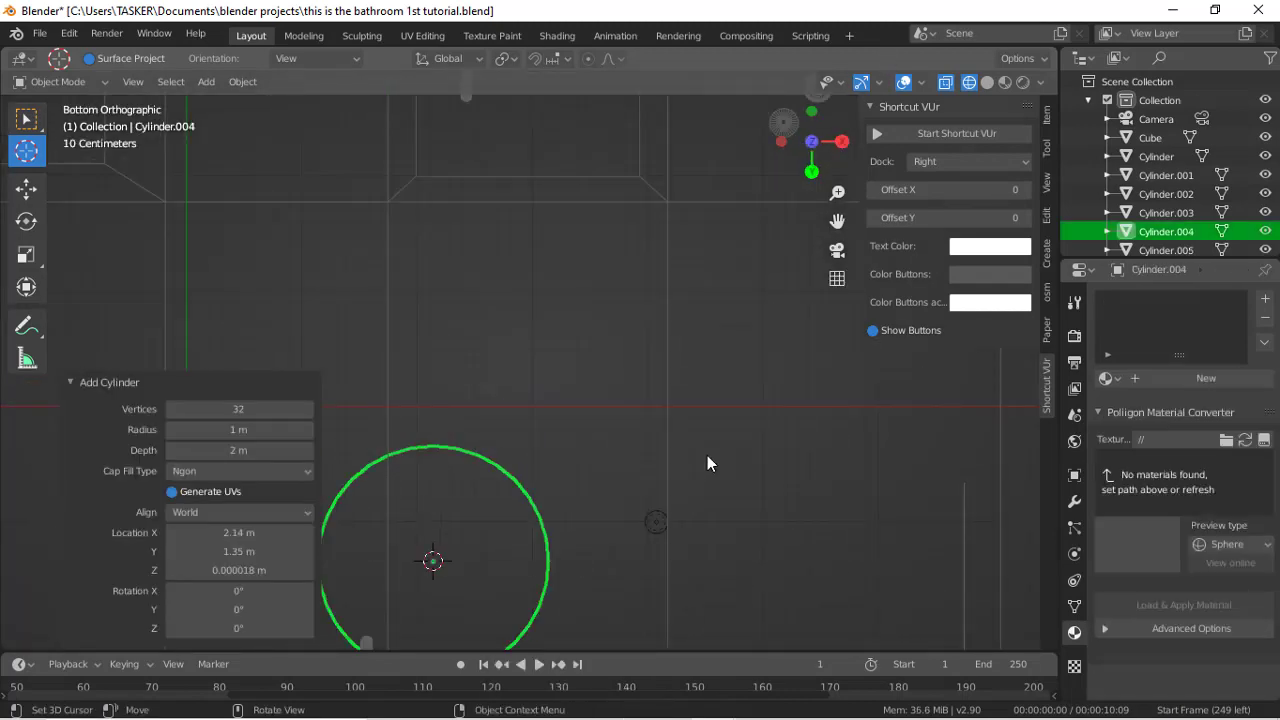
{"action": "left_click_drag", "start_coordinate": [837, 222], "coordinate": [921, 135]}
{"action": "left_click_drag", "start_coordinate": [812, 142], "coordinate": [817, 126]}
{"action": "left_click", "coordinate": [817, 126]}
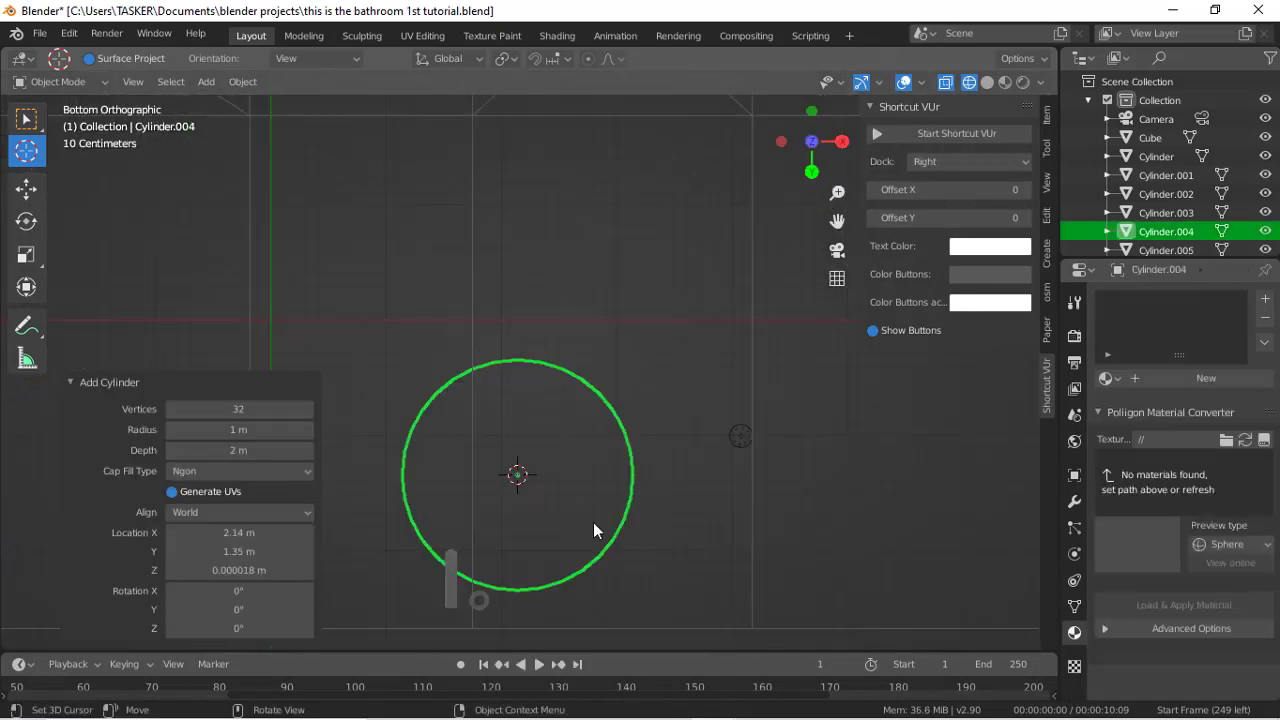
{"action": "scroll", "coordinate": [593, 522], "scroll_direction": "down", "scroll_amount": 5}
{"action": "key", "text": "Tab"}
{"action": "left_click_drag", "start_coordinate": [582, 472], "coordinate": [519, 328]}
{"action": "key", "text": "g"}
{"action": "key", "text": "y"}
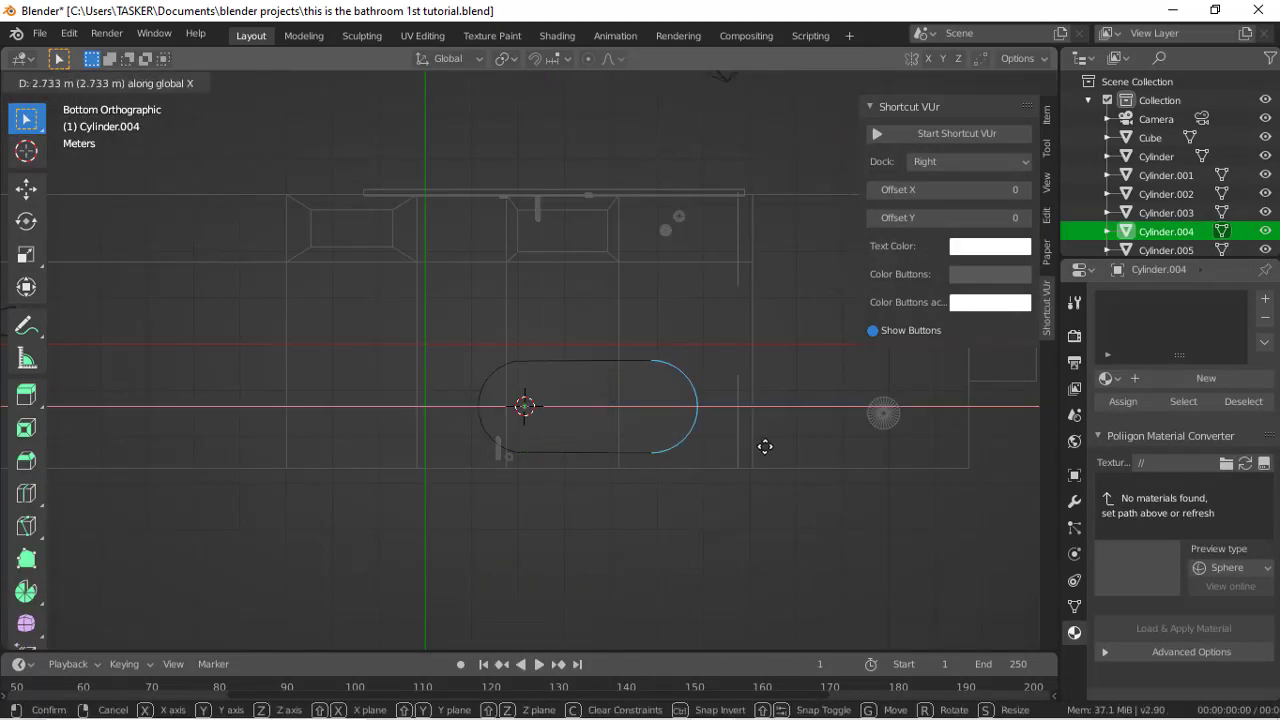
{"action": "left_click", "coordinate": [764, 446]}
Step: In camera view, select the whole oblong mesh and move it 0.3871 m along global Y and about -0.61 m along global Z
{"action": "key", "text": "KP_0"}
{"action": "key", "text": "ctrl+l"}
{"action": "key", "text": "g"}
{"action": "key", "text": "y"}
{"action": "left_click", "coordinate": [733, 481]}
{"action": "key", "text": "g"}
{"action": "key", "text": "z"}
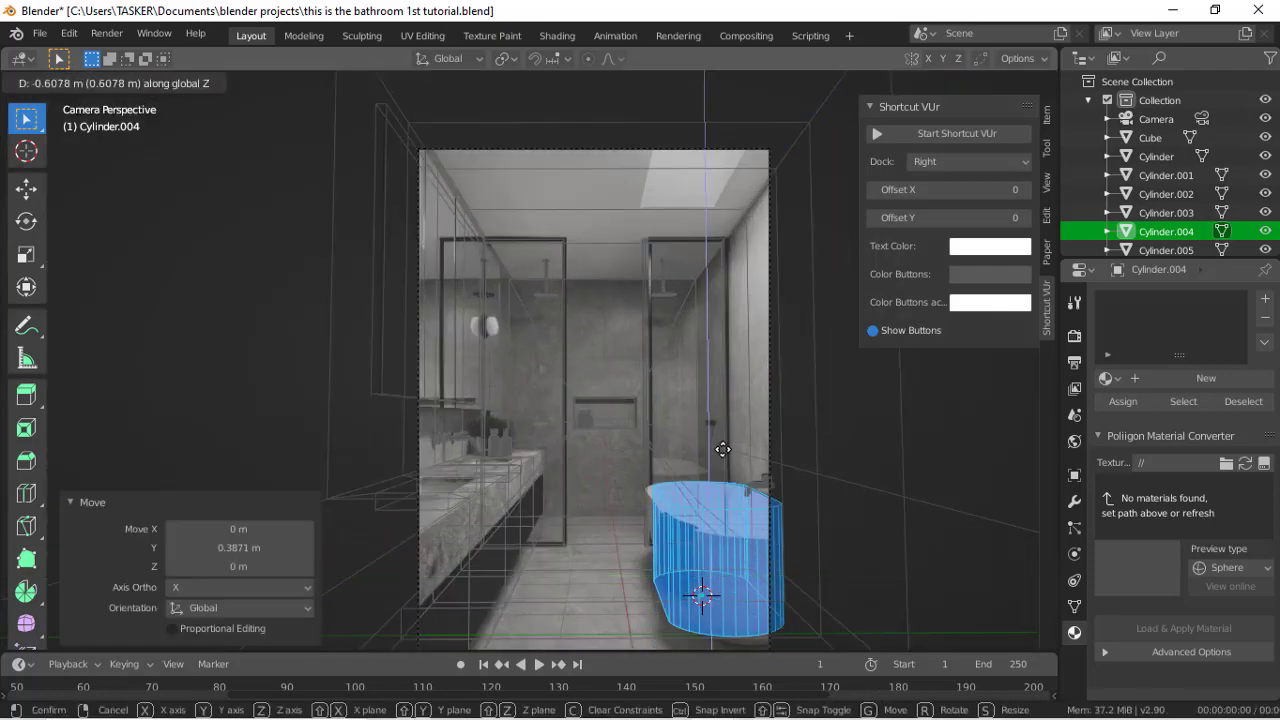
{"action": "left_click", "coordinate": [727, 458]}
Step: Lengthen the tub mesh by a factor of 1.827 along X and move it 0.64786 m along X
{"action": "key", "text": "s"}
{"action": "key", "text": "y"}
{"action": "key", "text": "x"}
{"action": "left_click", "coordinate": [872, 512]}
{"action": "key", "text": "g"}
{"action": "key", "text": "y"}
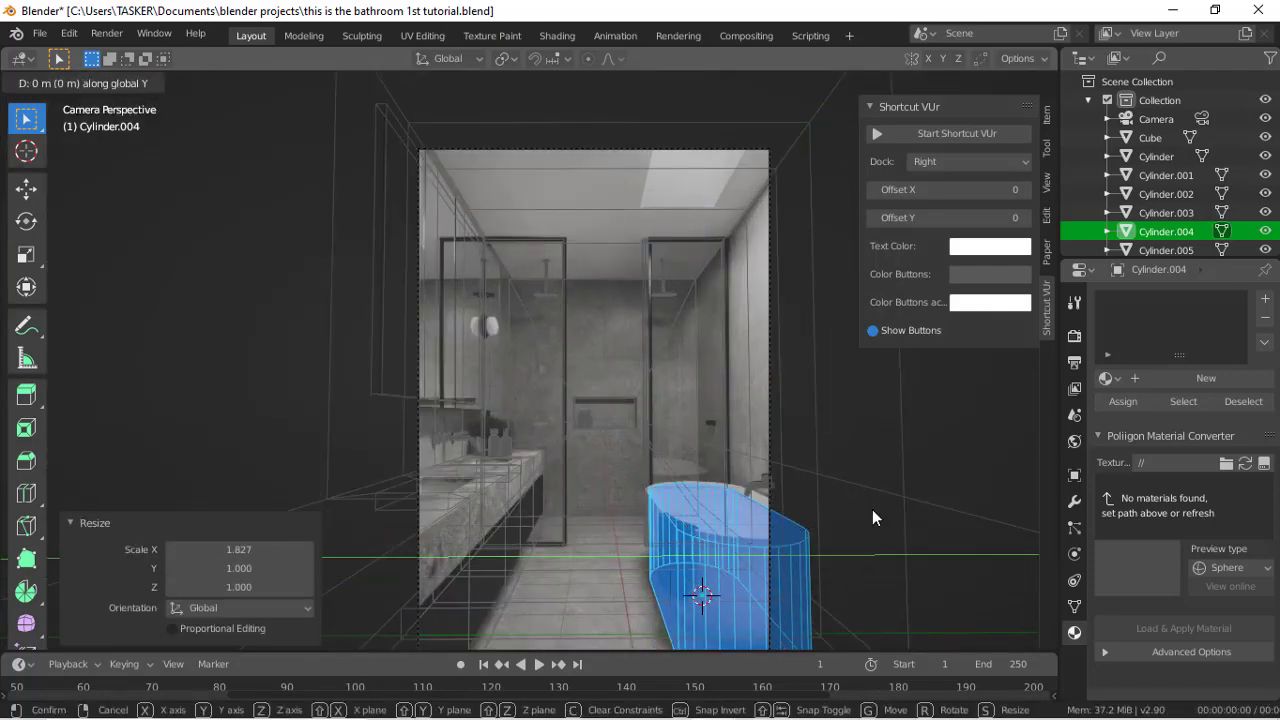
{"action": "key", "text": "x"}
{"action": "left_click", "coordinate": [893, 522]}
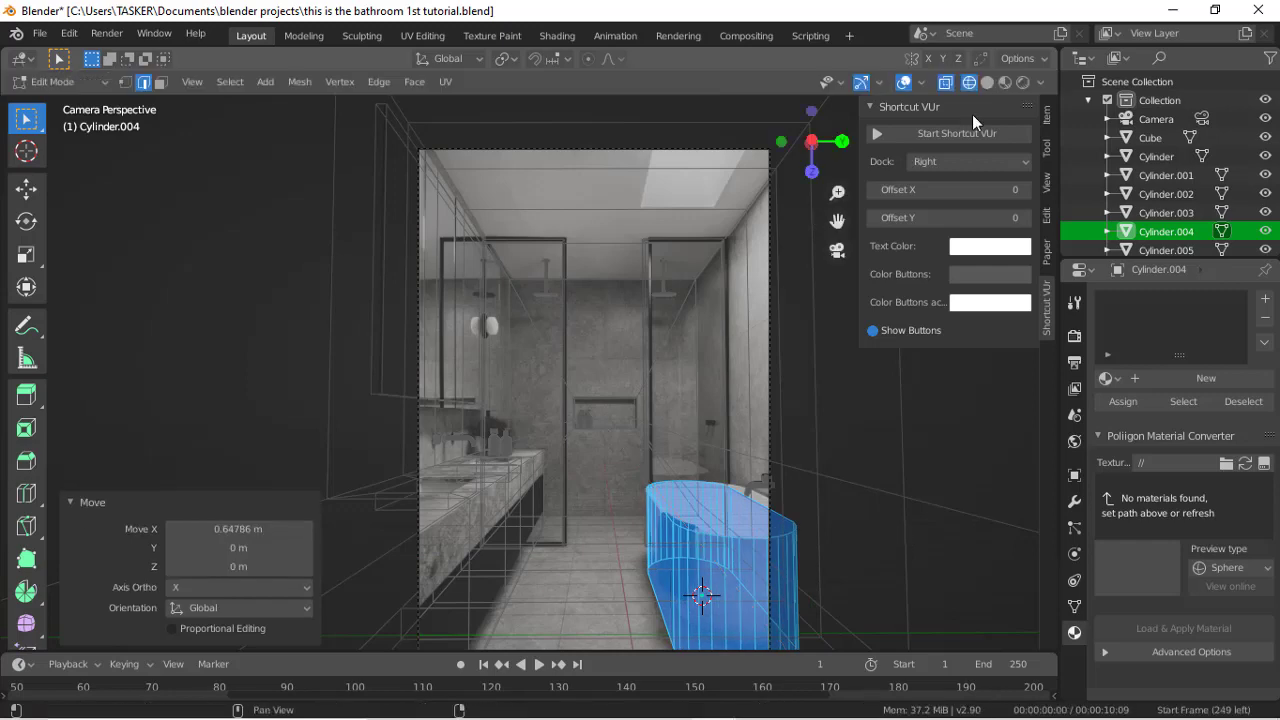
Step: Compare the tub in solid and wireframe shading, and scale it by 0.899 along X
{"action": "left_click", "coordinate": [987, 83]}
{"action": "left_click", "coordinate": [969, 82]}
{"action": "left_click", "coordinate": [990, 83]}
{"action": "key", "text": "s"}
{"action": "key", "text": "x"}
{"action": "left_click", "coordinate": [840, 462]}
Step: Move the tub mesh about -1.6 m along global X and -0.12141 m along global Y
{"action": "key", "text": "g"}
{"action": "key", "text": "x"}
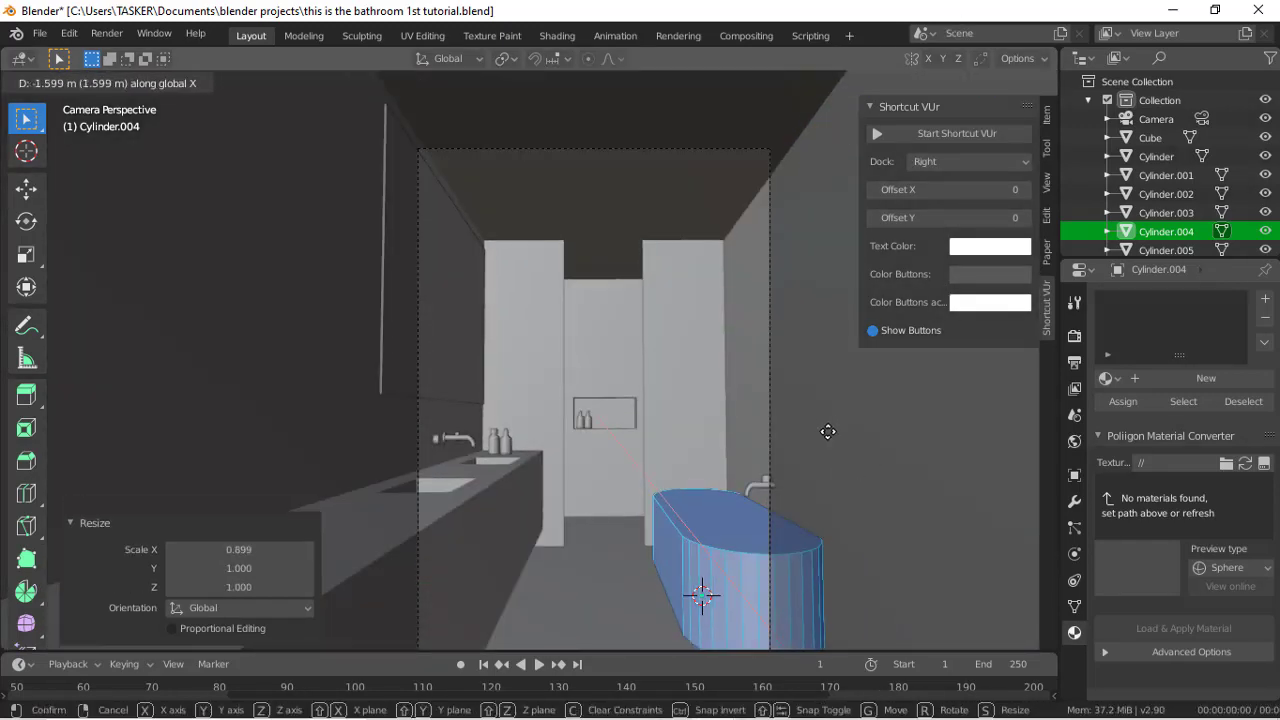
{"action": "left_click", "coordinate": [832, 430]}
{"action": "key", "text": "g"}
{"action": "key", "text": "y"}
{"action": "left_click", "coordinate": [873, 343]}
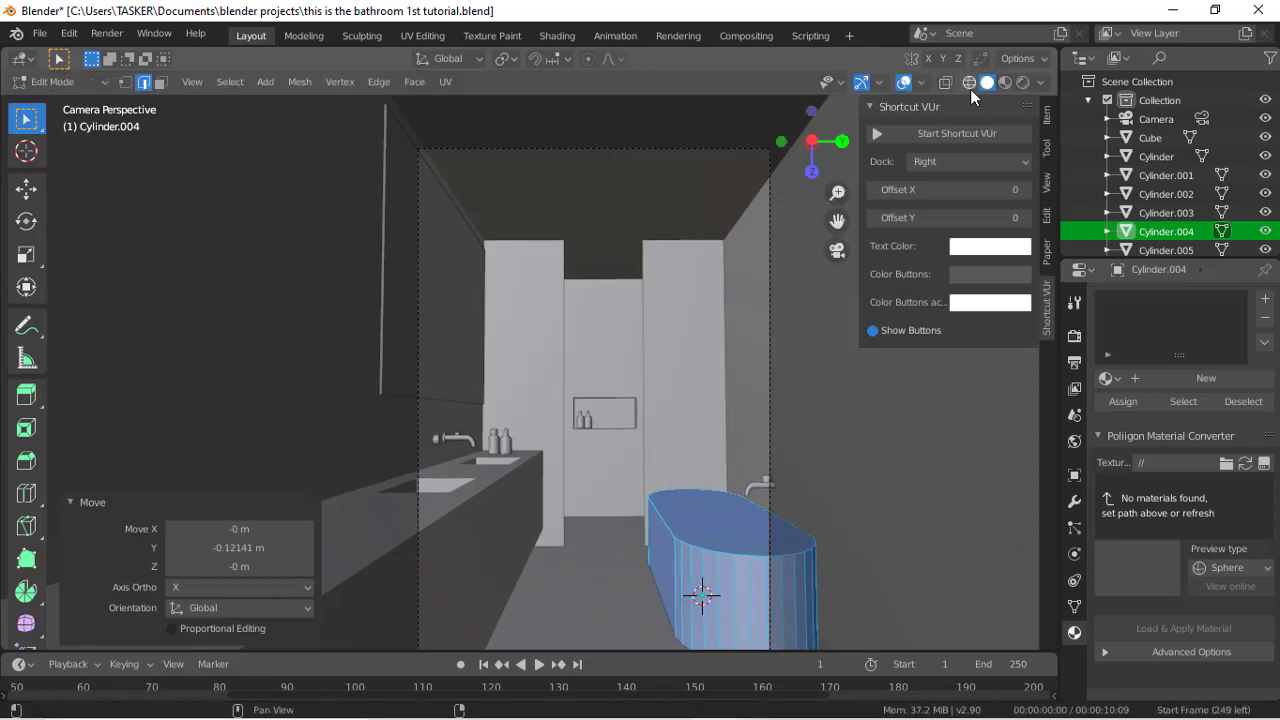
Step: Scale the tub mesh by 1.229 along Z and move it -0.95104 m along Z
{"action": "left_click", "coordinate": [969, 83]}
{"action": "key", "text": "s"}
{"action": "key", "text": "z"}
{"action": "left_click", "coordinate": [955, 532]}
{"action": "left_click", "coordinate": [987, 83]}
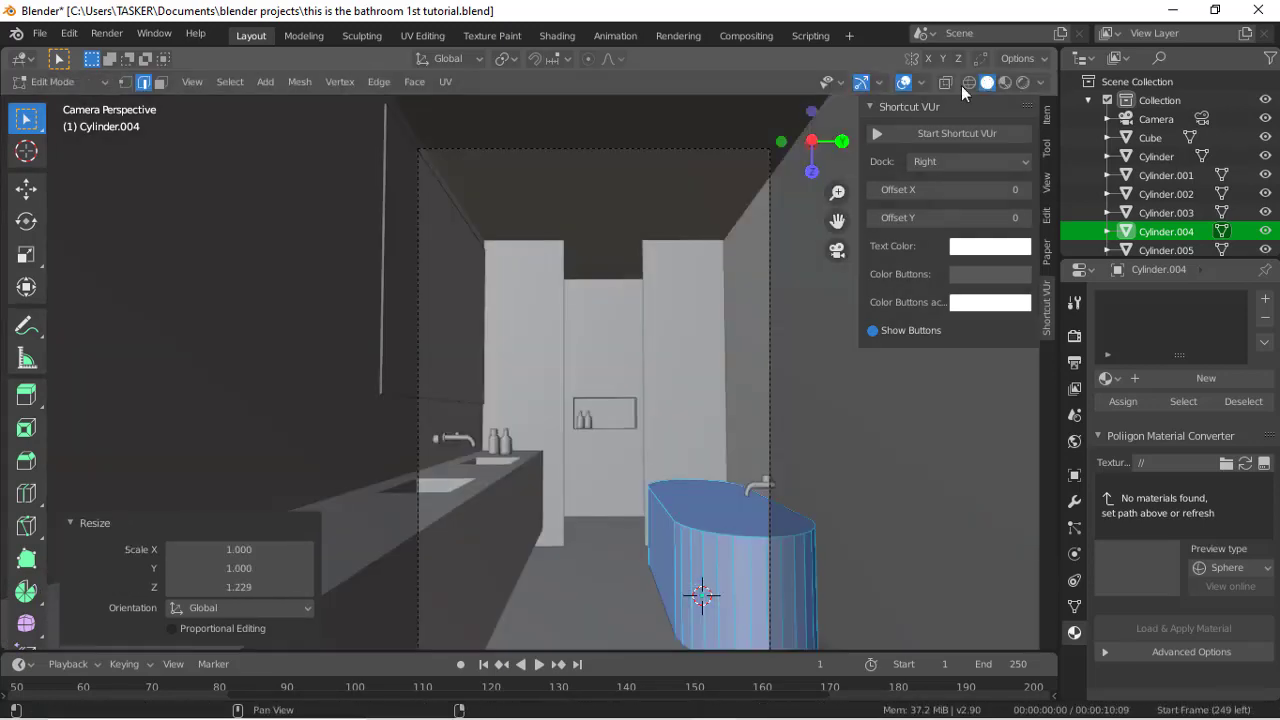
{"action": "key", "text": "g"}
{"action": "key", "text": "z"}
{"action": "left_click", "coordinate": [852, 293]}
Step: Against the reference image, rescale the tub's height along Z and move it 0.55163 m along Z
{"action": "left_click", "coordinate": [969, 83]}
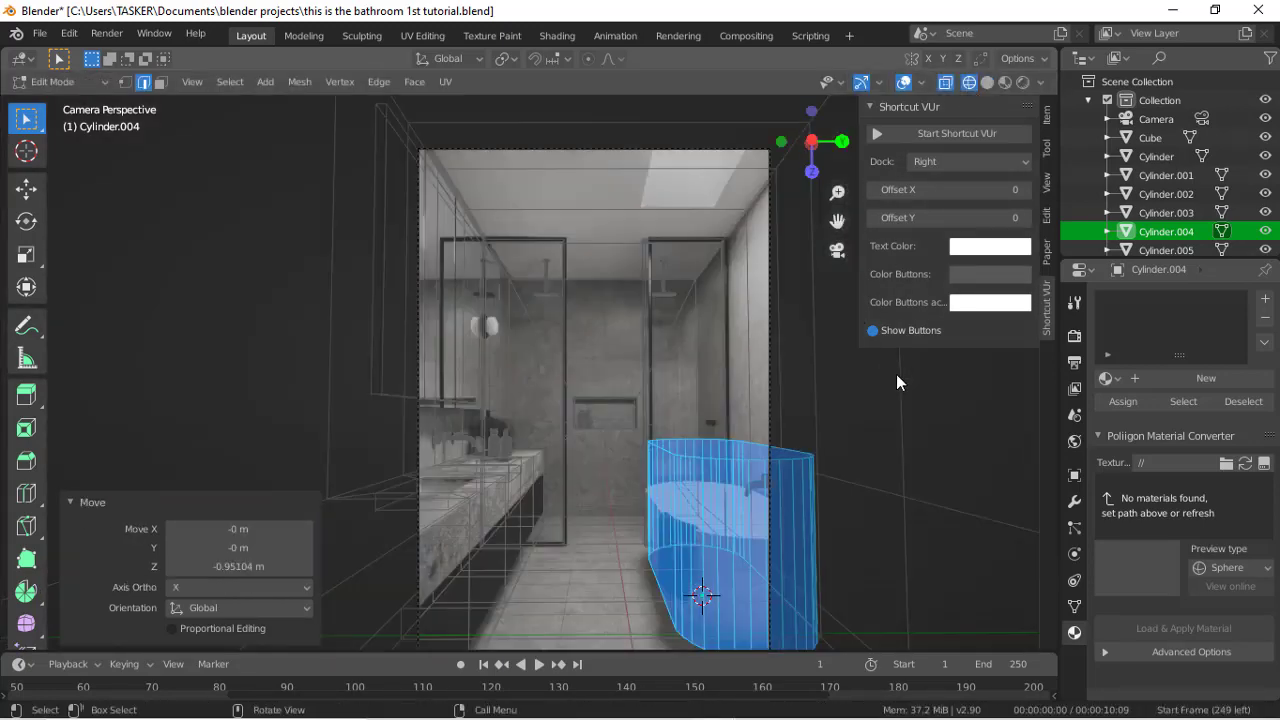
{"action": "key", "text": "s"}
{"action": "key", "text": "z"}
{"action": "left_click", "coordinate": [811, 398]}
{"action": "key", "text": "g"}
{"action": "key", "text": "z"}
{"action": "left_click", "coordinate": [811, 420]}
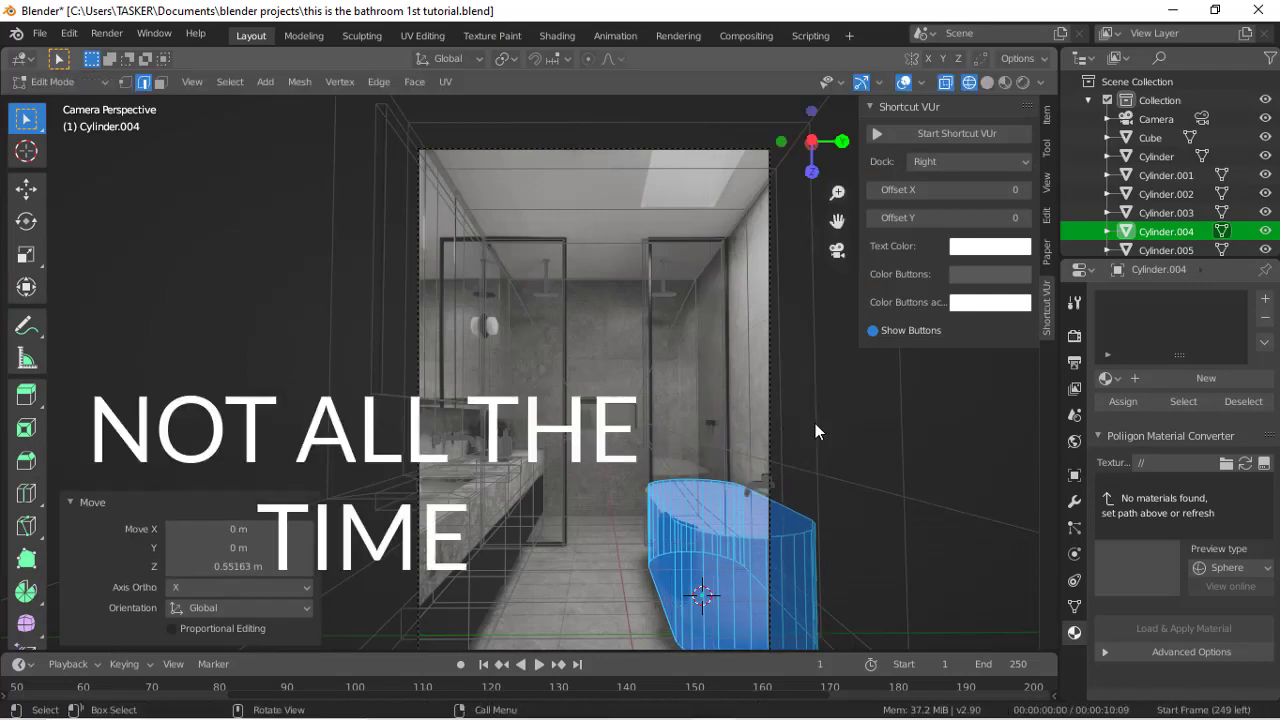
Step: In solid shading, scale the tub by 0.942 along Z and shift it about -0.05 m along Z
{"action": "key", "text": "shift+z"}
{"action": "key", "text": "s"}
{"action": "key", "text": "z"}
{"action": "left_click", "coordinate": [832, 472]}
{"action": "key", "text": "g"}
{"action": "key", "text": "z"}
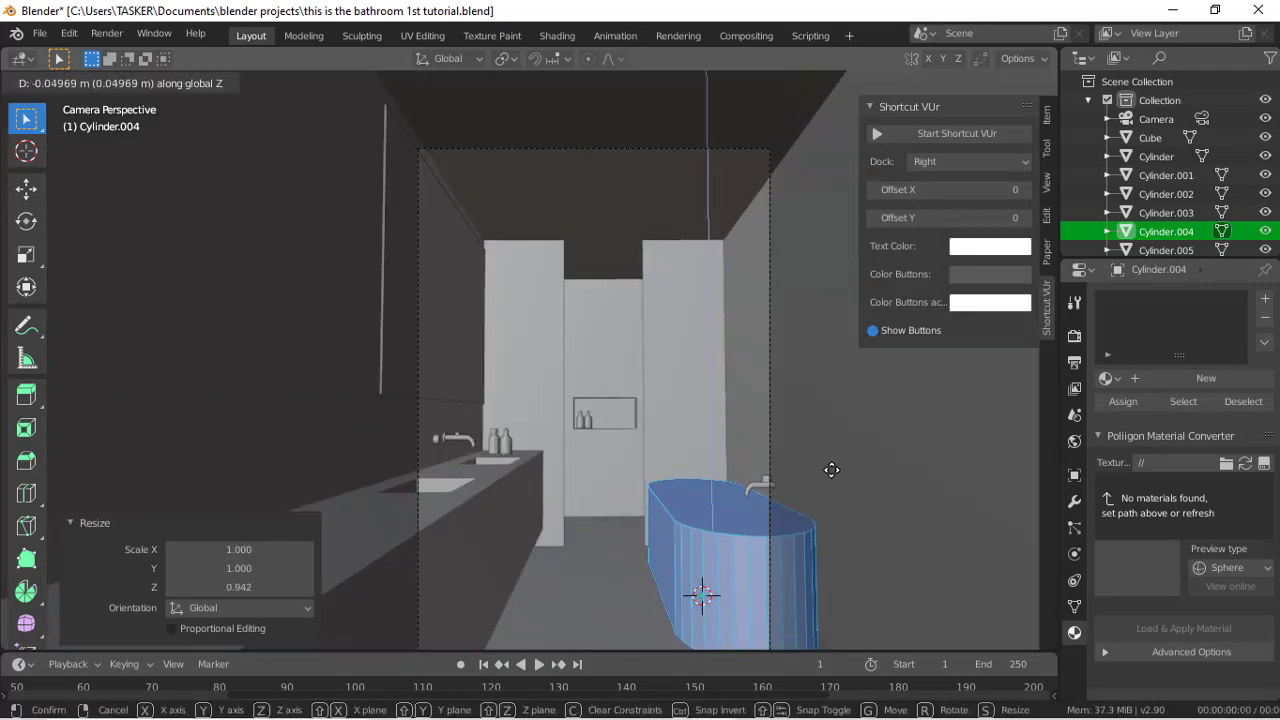
{"action": "left_click", "coordinate": [819, 486]}
Step: Line the tub up with the reference image by moving it about -0.05 m along global Y
{"action": "key", "text": "shift+z"}
{"action": "key", "text": "g"}
{"action": "key", "text": "y"}
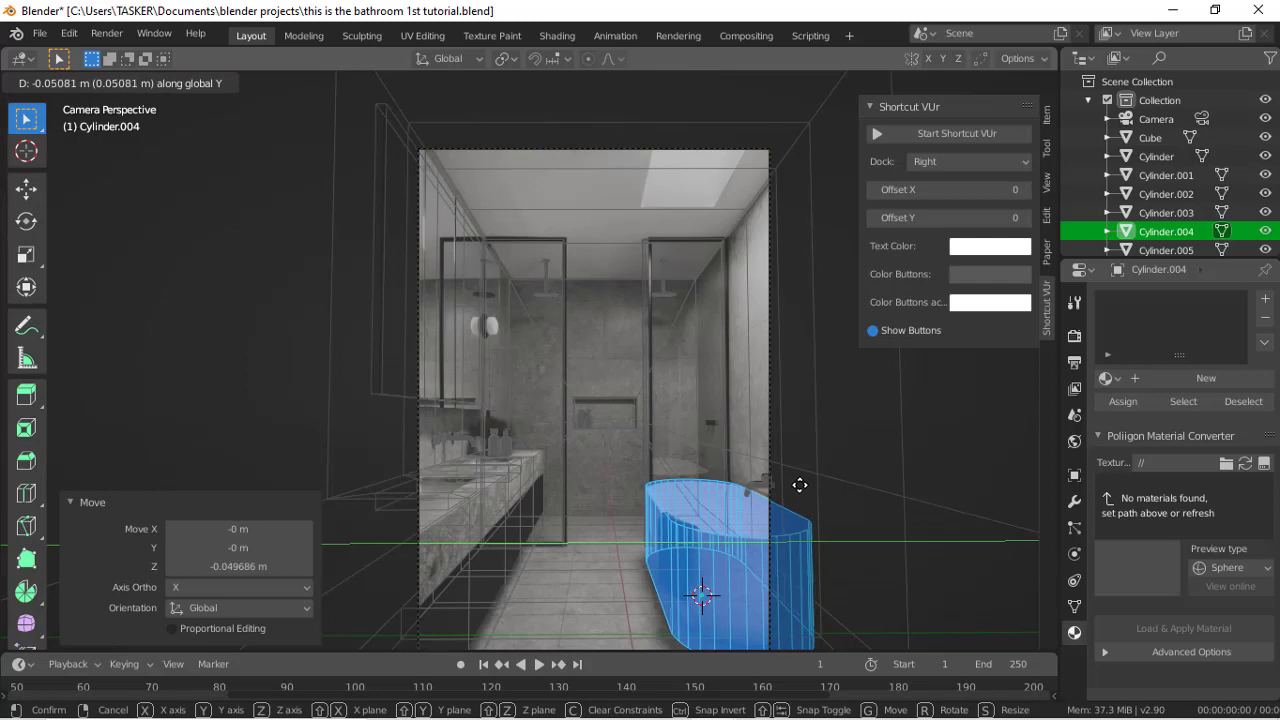
{"action": "left_click", "coordinate": [800, 485]}
Step: Taper the tub by scaling its base face down to about 0.81
{"action": "key", "text": "shift+z"}
{"action": "key", "text": "s"}
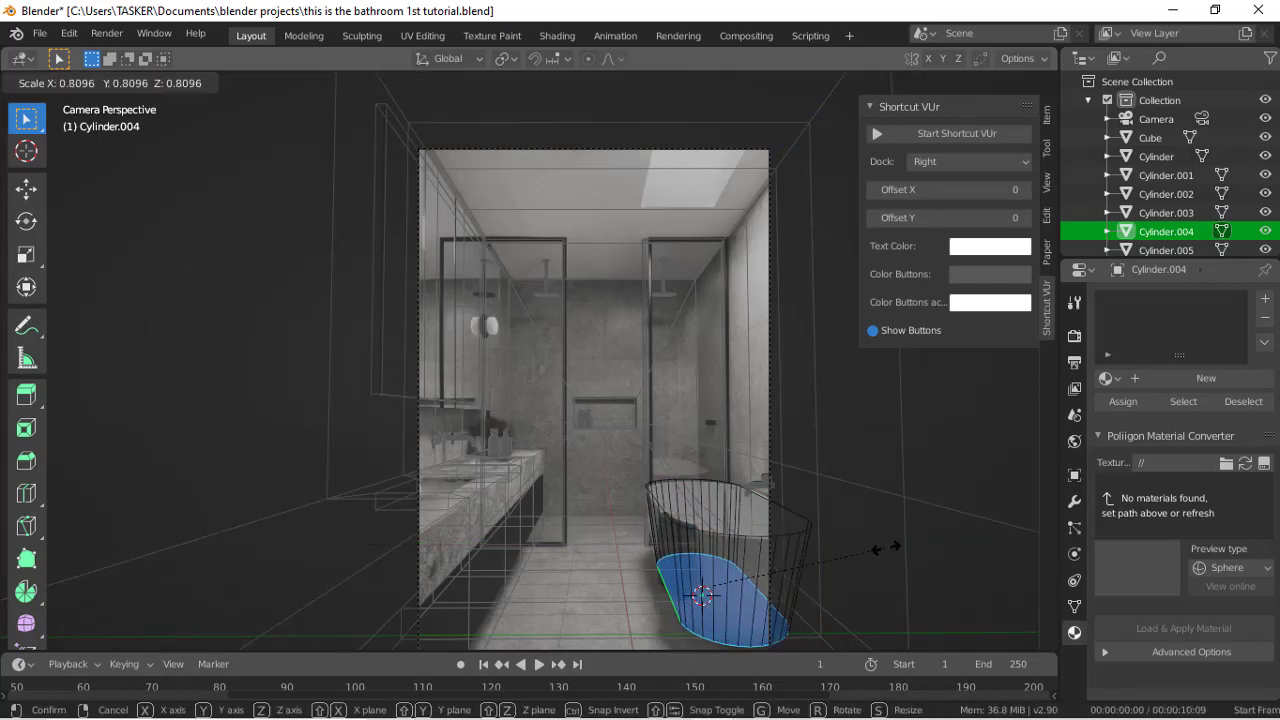
{"action": "left_click", "coordinate": [815, 526]}
Step: Add one centred loop cut around the tub's walls and scale the loop by 1.114
{"action": "key", "text": "ctrl+r"}
{"action": "left_click", "coordinate": [795, 568]}
{"action": "right_click", "coordinate": [866, 538]}
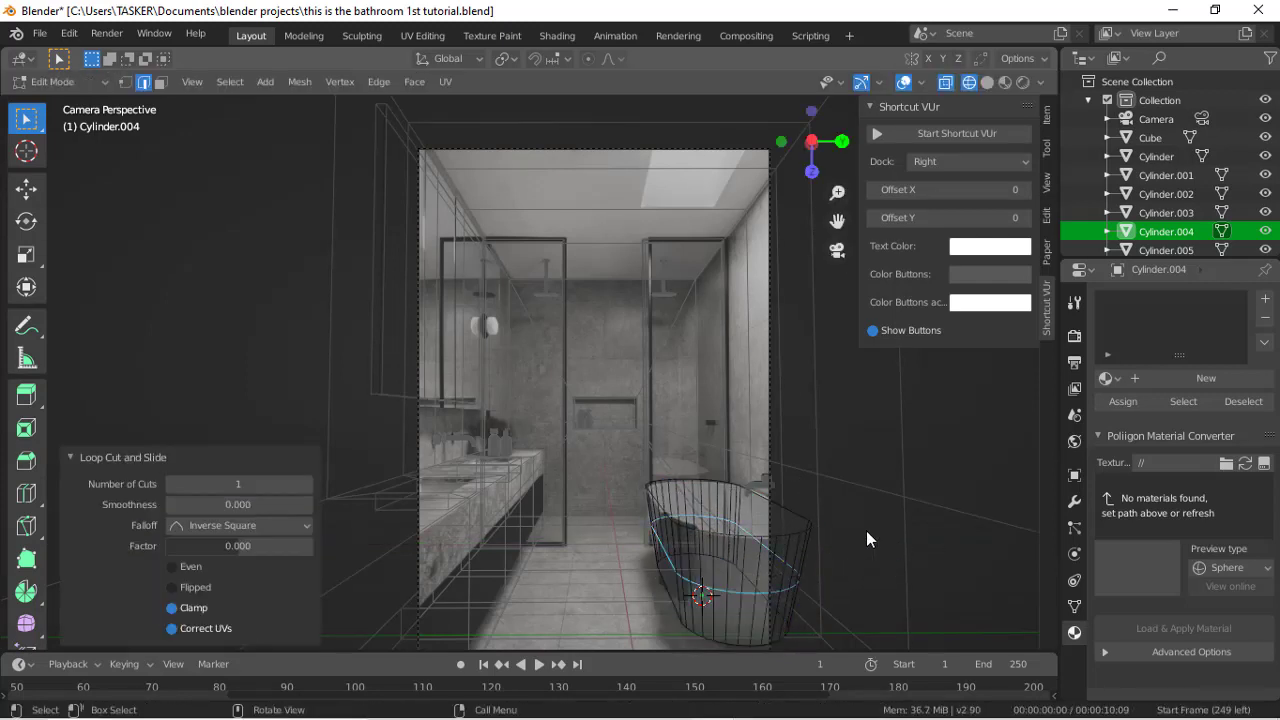
{"action": "key", "text": "s"}
{"action": "left_click", "coordinate": [930, 482]}
Step: Check the tub's curve against the reference in camera view and scale the middle loop by 0.994
{"action": "mouse_move", "coordinate": [803, 150]}
{"action": "left_mouse_down"}
{"action": "mouse_move", "coordinate": [1005, 235]}
{"action": "mouse_move", "coordinate": [880, 232]}
{"action": "mouse_move", "coordinate": [812, 155]}
{"action": "left_mouse_up"}
{"action": "left_click", "coordinate": [838, 251]}
{"action": "scroll", "coordinate": [804, 447], "scroll_direction": "down", "scroll_amount": 1}
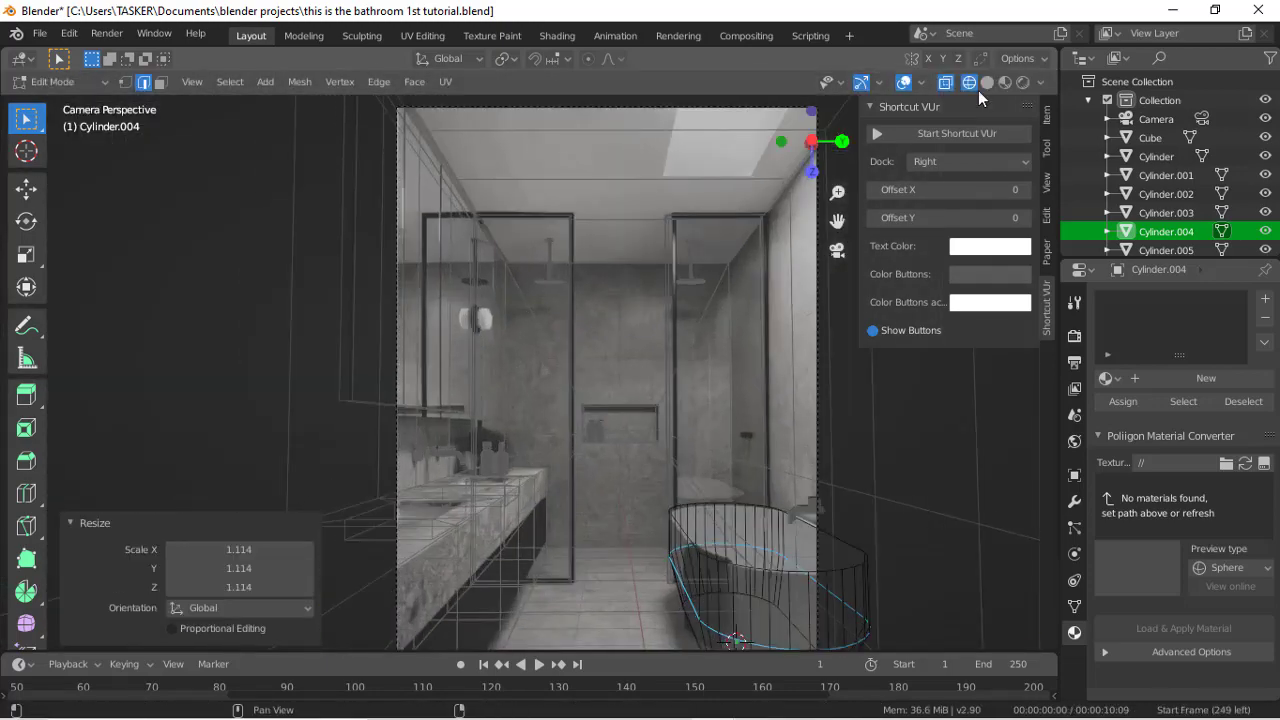
{"action": "middle_click_drag", "start_coordinate": [839, 352], "coordinate": [758, 314], "text": "shift"}
{"action": "key", "text": "s"}
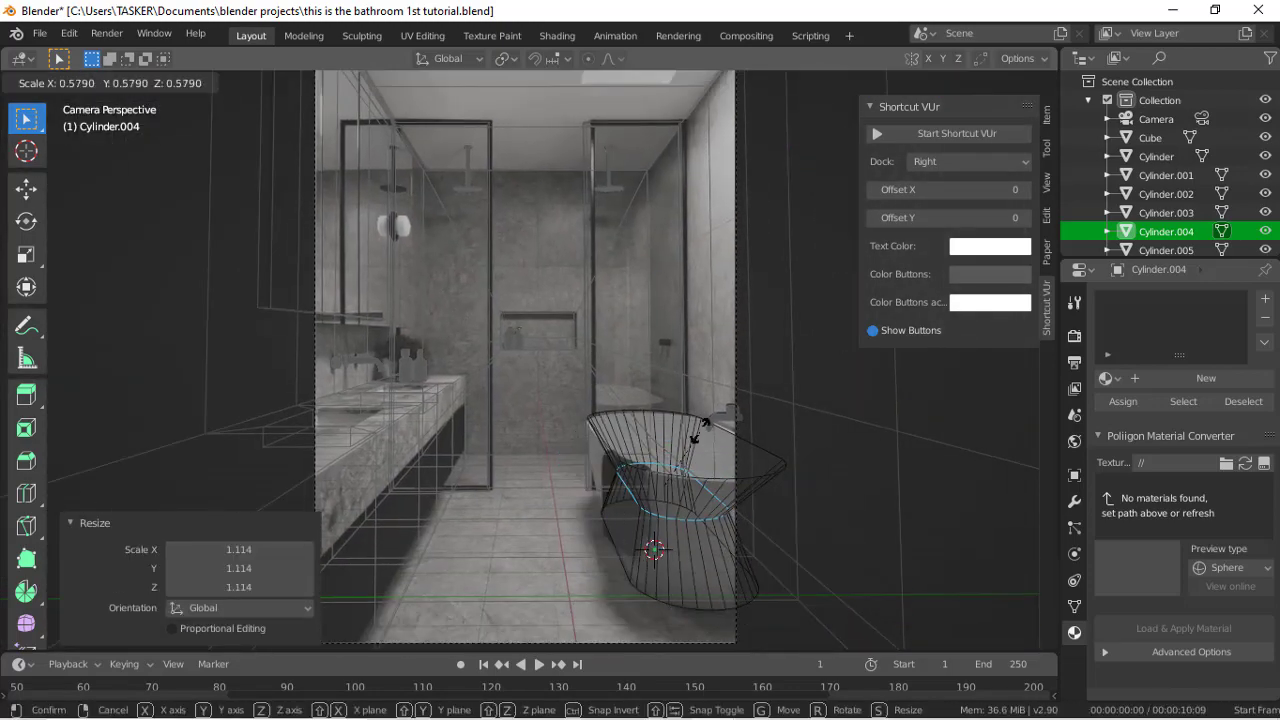
{"action": "left_click", "coordinate": [770, 455]}
{"action": "scroll", "coordinate": [680, 480], "scroll_direction": "down", "scroll_amount": 1}
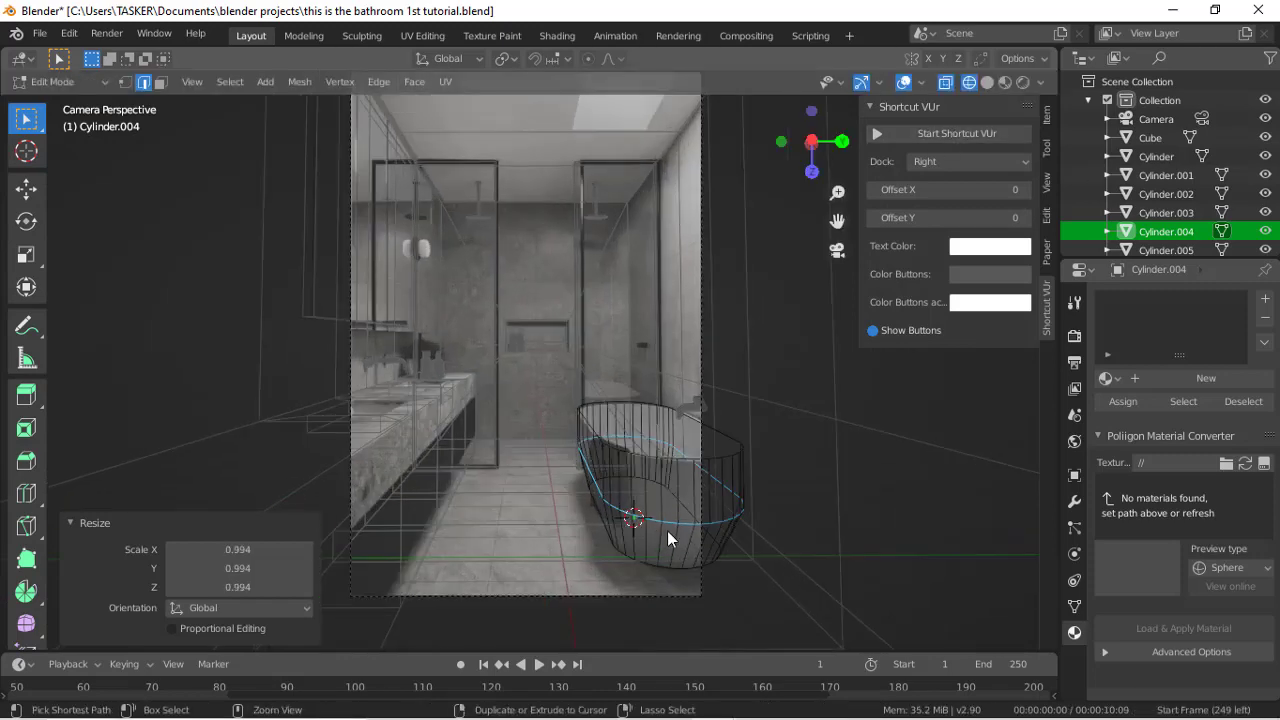
Step: In solid shading, inset the tub's top face by about 0.046 to form the rim
{"action": "left_click", "coordinate": [986, 83]}
{"action": "key", "text": "3"}
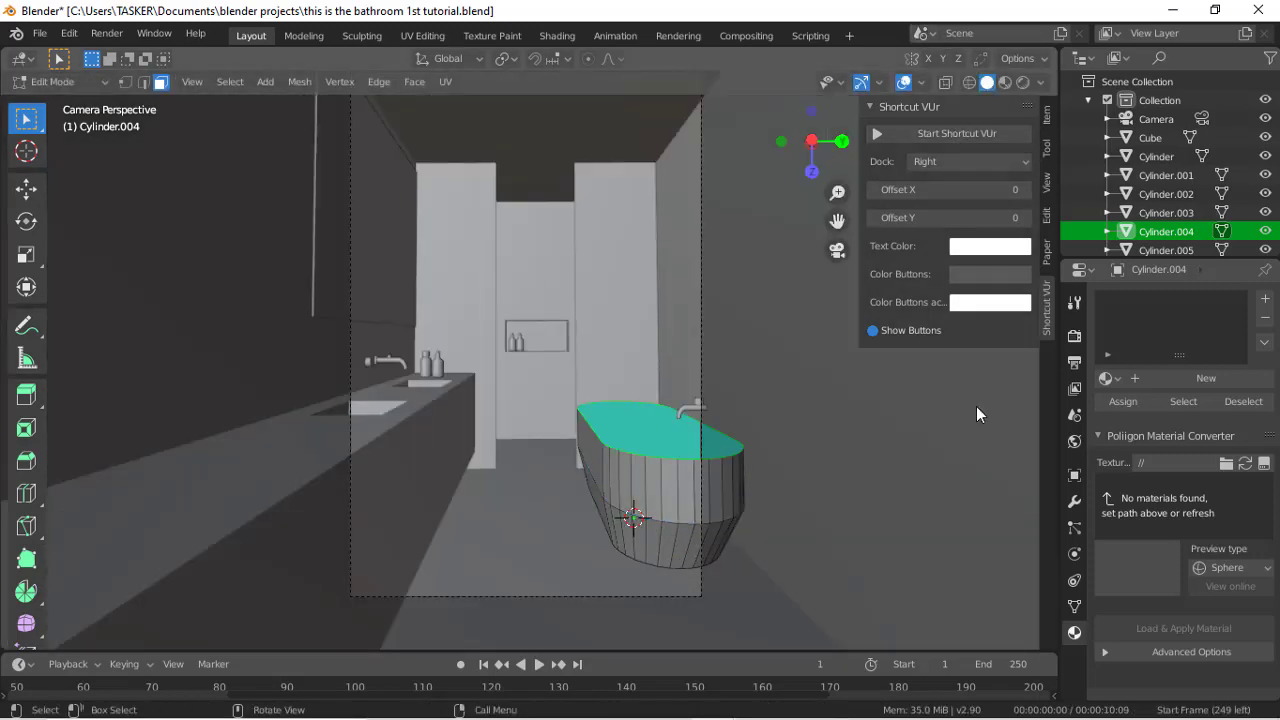
{"action": "key", "text": "i"}
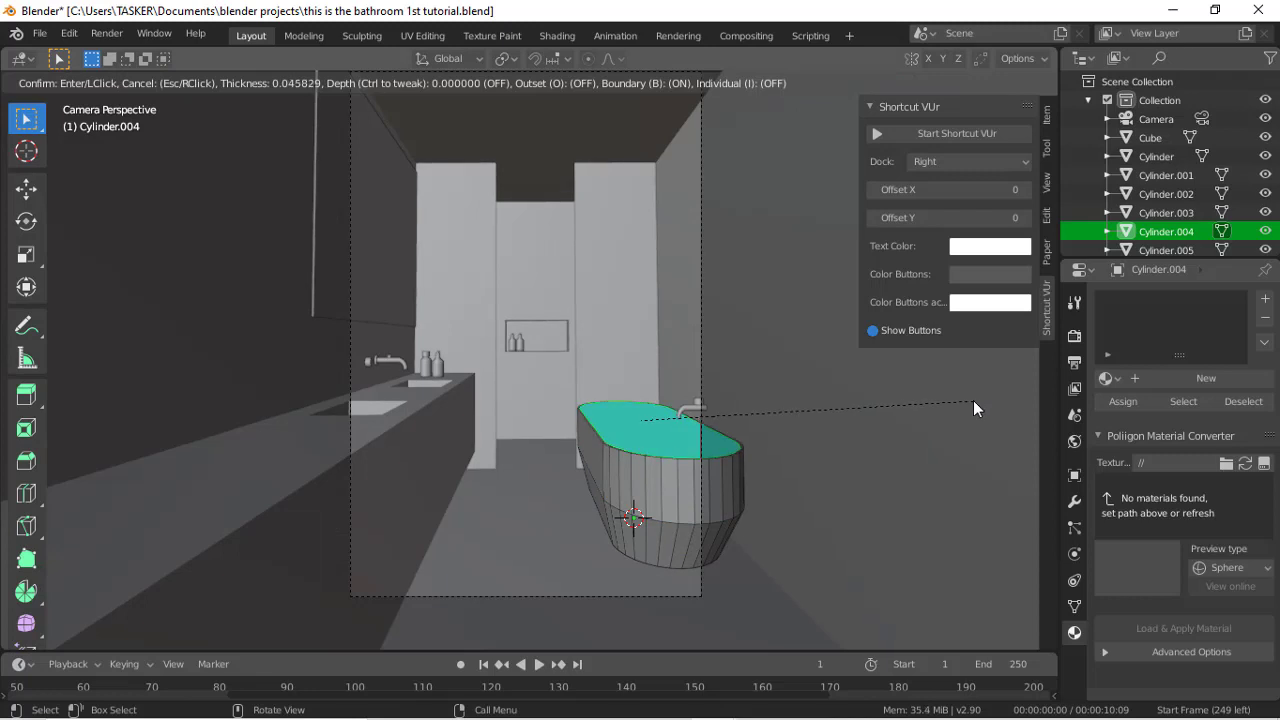
{"action": "left_click", "coordinate": [973, 402]}
Step: Hollow out the tub by extruding the inset face -1.5576 m along its normal, and scale down the inner floor
{"action": "key", "text": "e"}
{"action": "left_click", "coordinate": [966, 493]}
{"action": "key", "text": "s"}
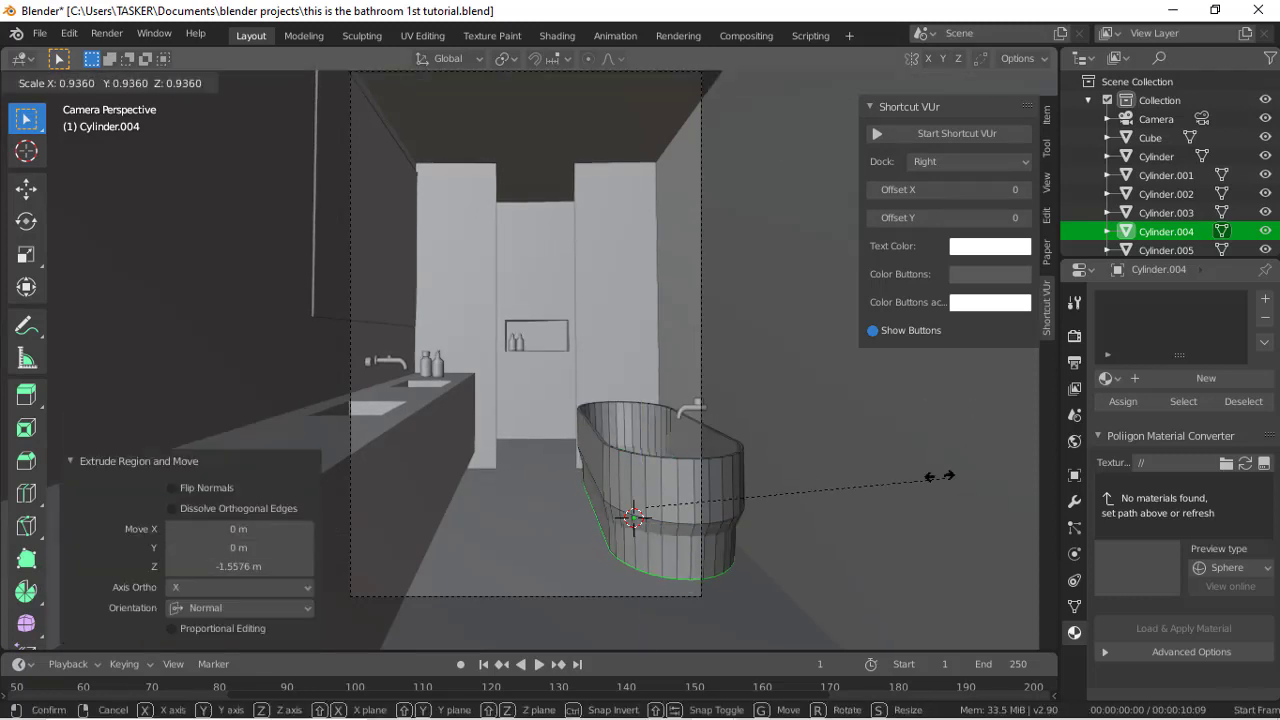
{"action": "left_click", "coordinate": [900, 467]}
Step: Add one centred loop cut around the tub's inner walls and scale it to follow the outer shape
{"action": "left_click", "coordinate": [697, 462]}
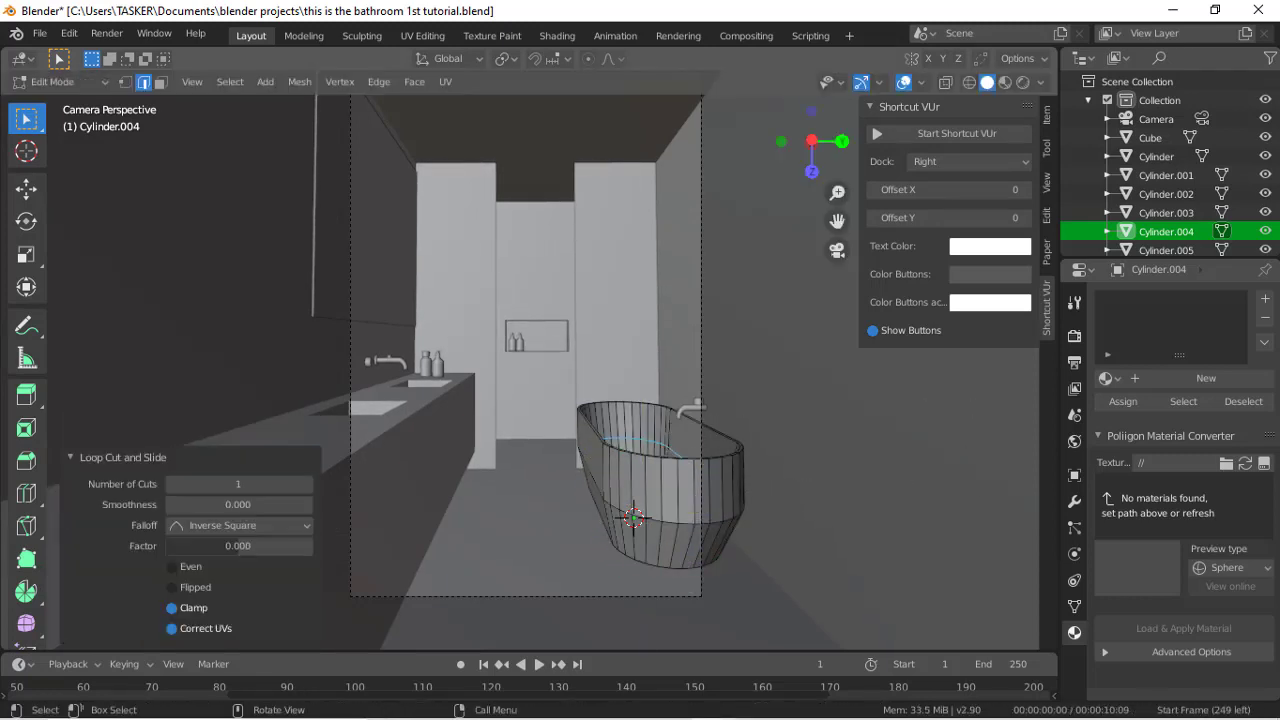
{"action": "key", "text": "s"}
{"action": "left_click", "coordinate": [830, 468]}
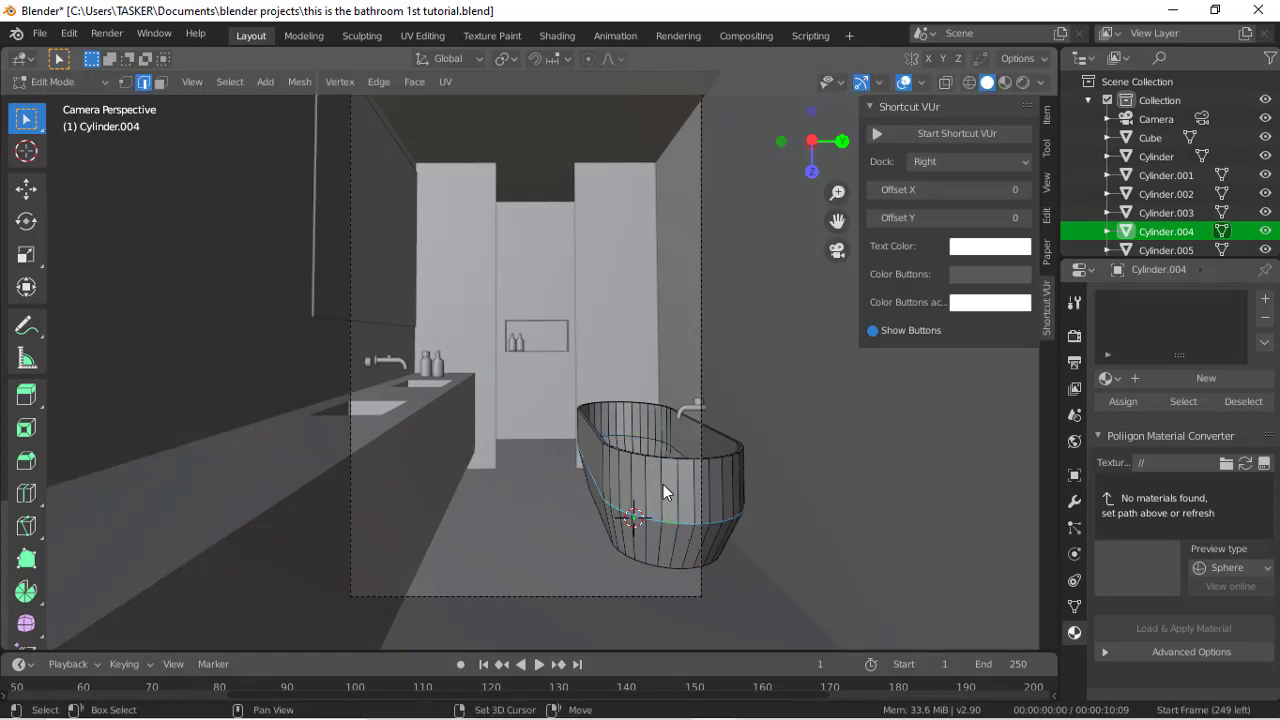
Step: Bevel the tub's inner and outer middle edge loops, leave mesh editing, and compare the tub with the reference in wireframe
{"action": "key", "text": "ctrl+b"}
{"action": "left_click", "coordinate": [865, 362]}
{"action": "key", "text": "Tab"}
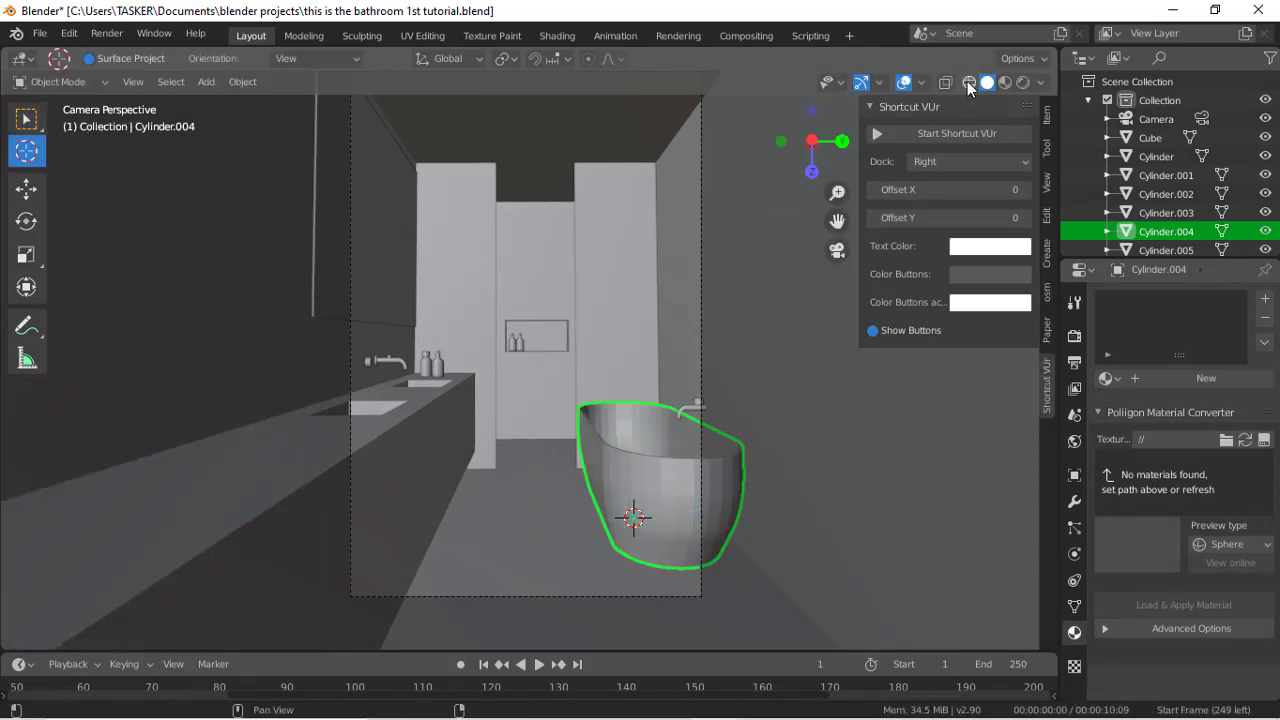
{"action": "left_click", "coordinate": [968, 82]}
{"action": "scroll", "coordinate": [706, 528], "scroll_direction": "up", "scroll_amount": 3}
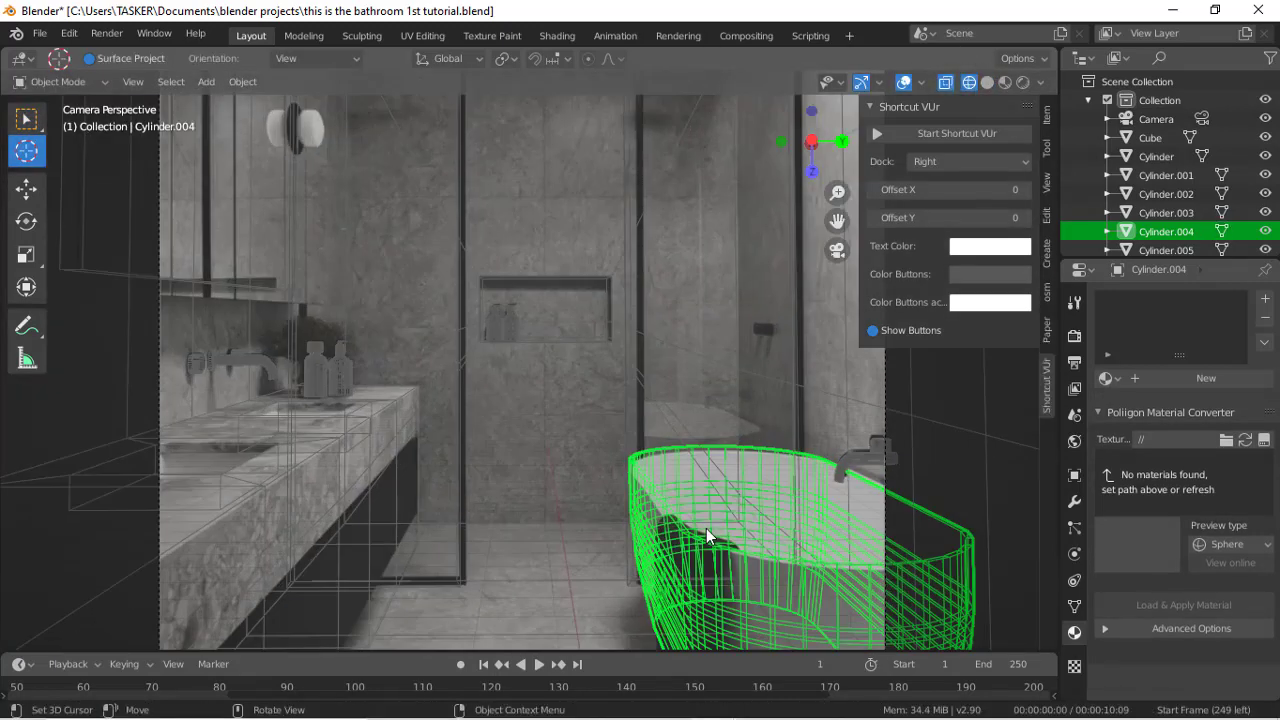
{"action": "scroll", "coordinate": [706, 528], "scroll_direction": "up", "scroll_amount": 2}
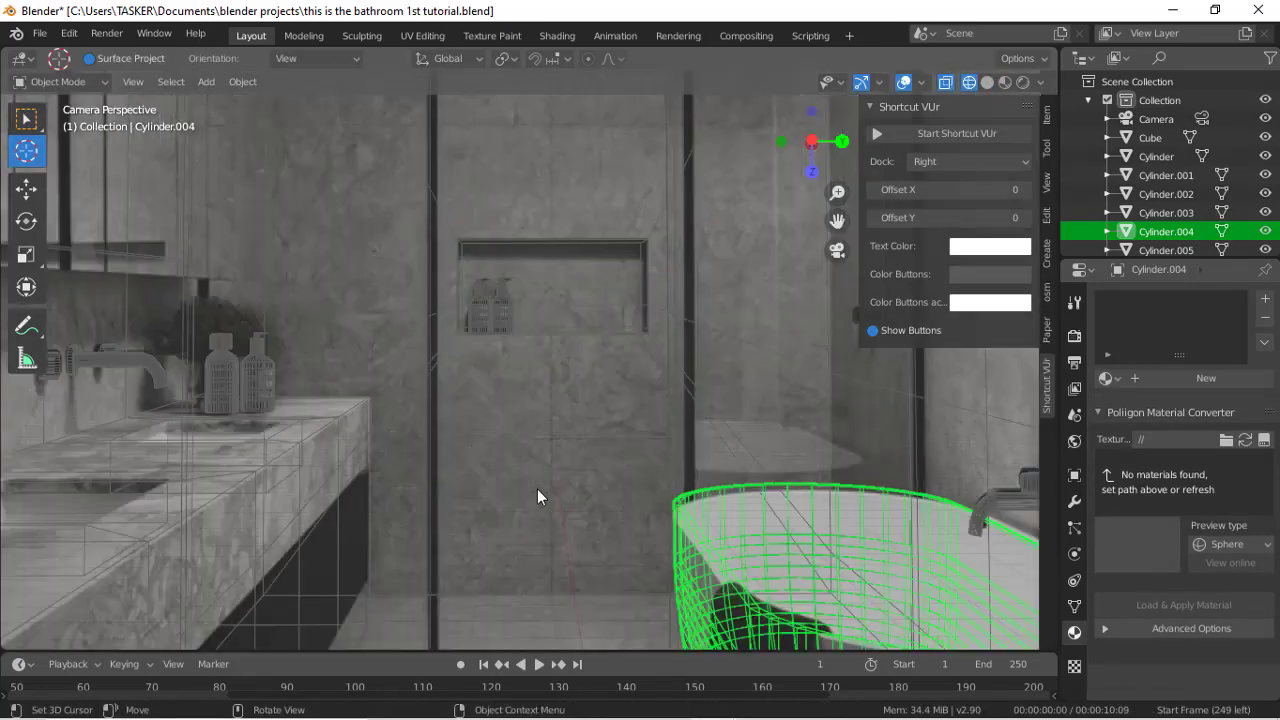
Step: Display the scene in solid shading and examine the bathtub from the camera view
{"action": "scroll", "coordinate": [537, 489], "scroll_direction": "down", "scroll_amount": 4}
{"action": "right_click", "coordinate": [710, 526]}
{"action": "left_click", "coordinate": [987, 82]}
{"action": "scroll", "coordinate": [703, 467], "scroll_direction": "up", "scroll_amount": 5}
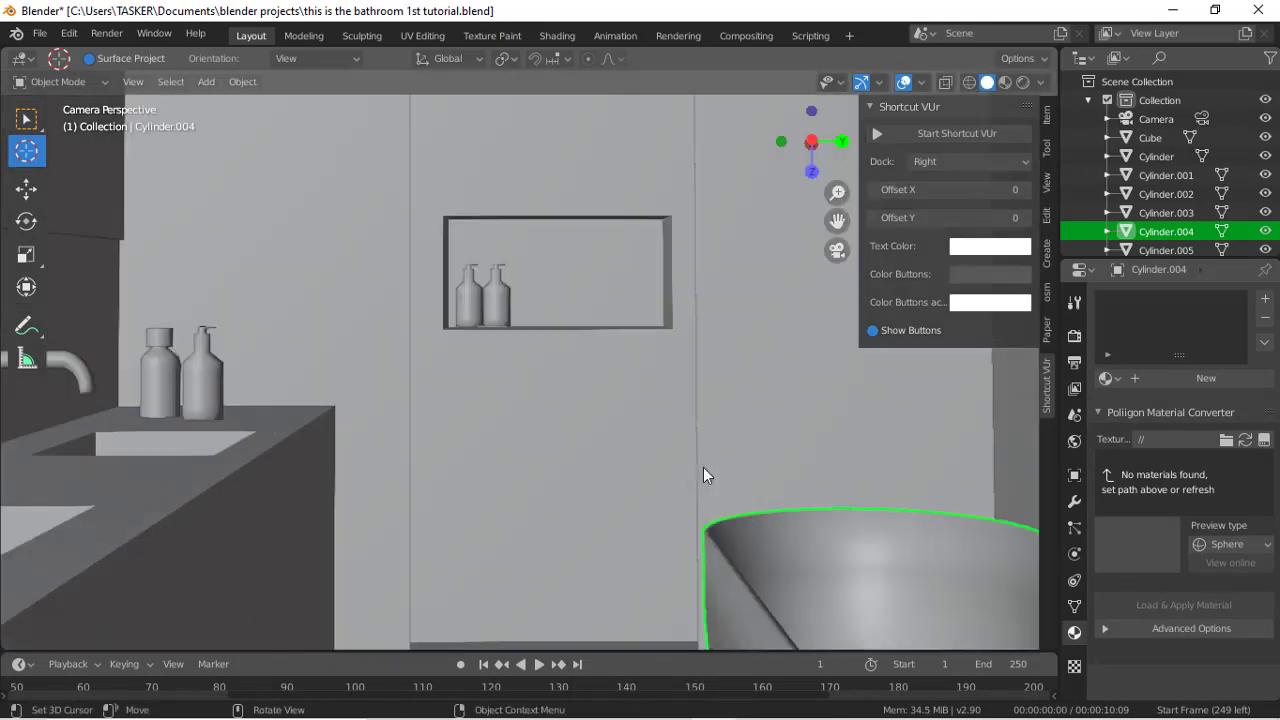
{"action": "scroll", "coordinate": [703, 467], "scroll_direction": "down", "scroll_amount": 3}
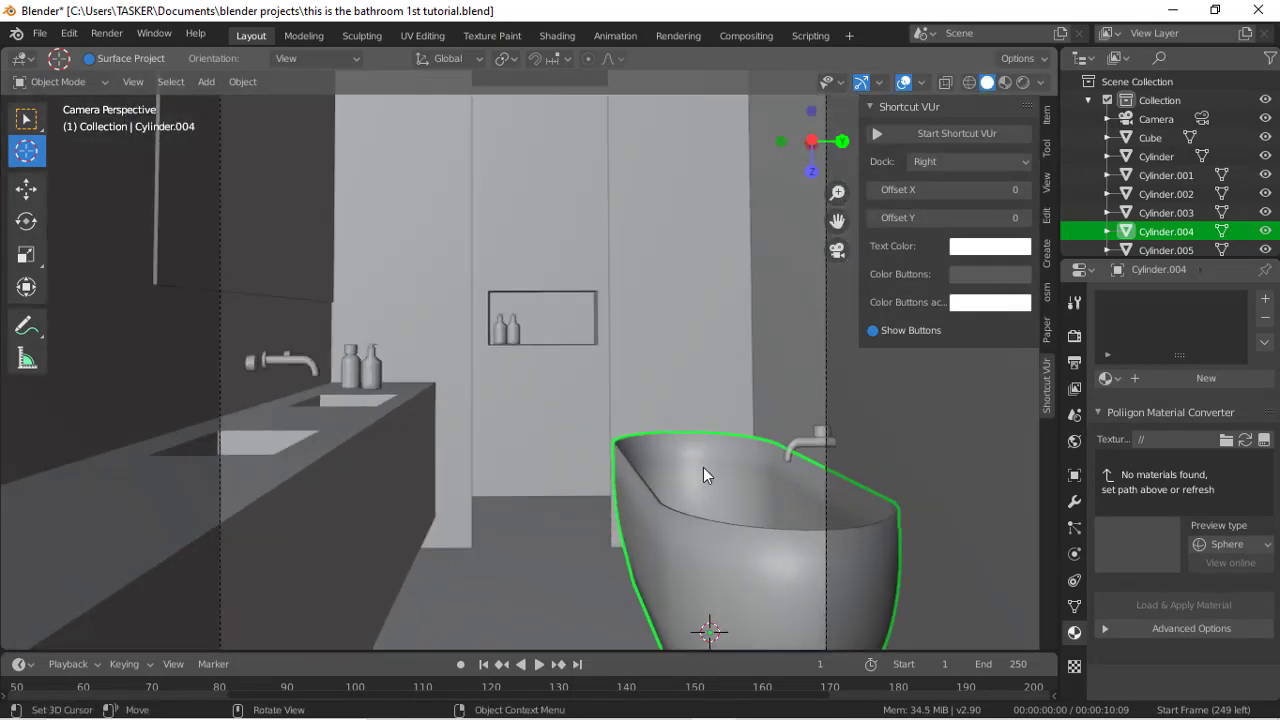
{"action": "key", "text": "Tab"}
{"action": "scroll", "coordinate": [692, 504], "scroll_direction": "down", "scroll_amount": 3}
{"action": "scroll", "coordinate": [452, 381], "scroll_direction": "up", "scroll_amount": 4}
{"action": "right_click", "coordinate": [720, 458]}
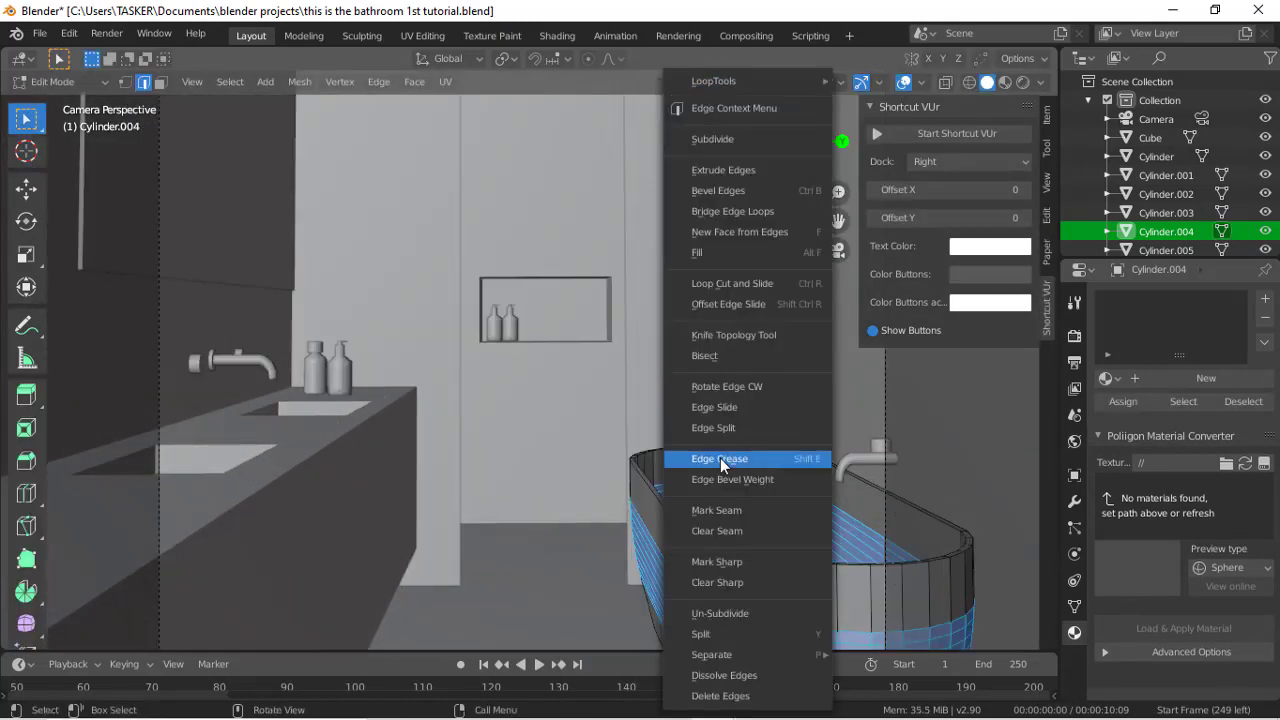
{"action": "key", "text": "Escape"}
{"action": "key", "text": "Tab"}
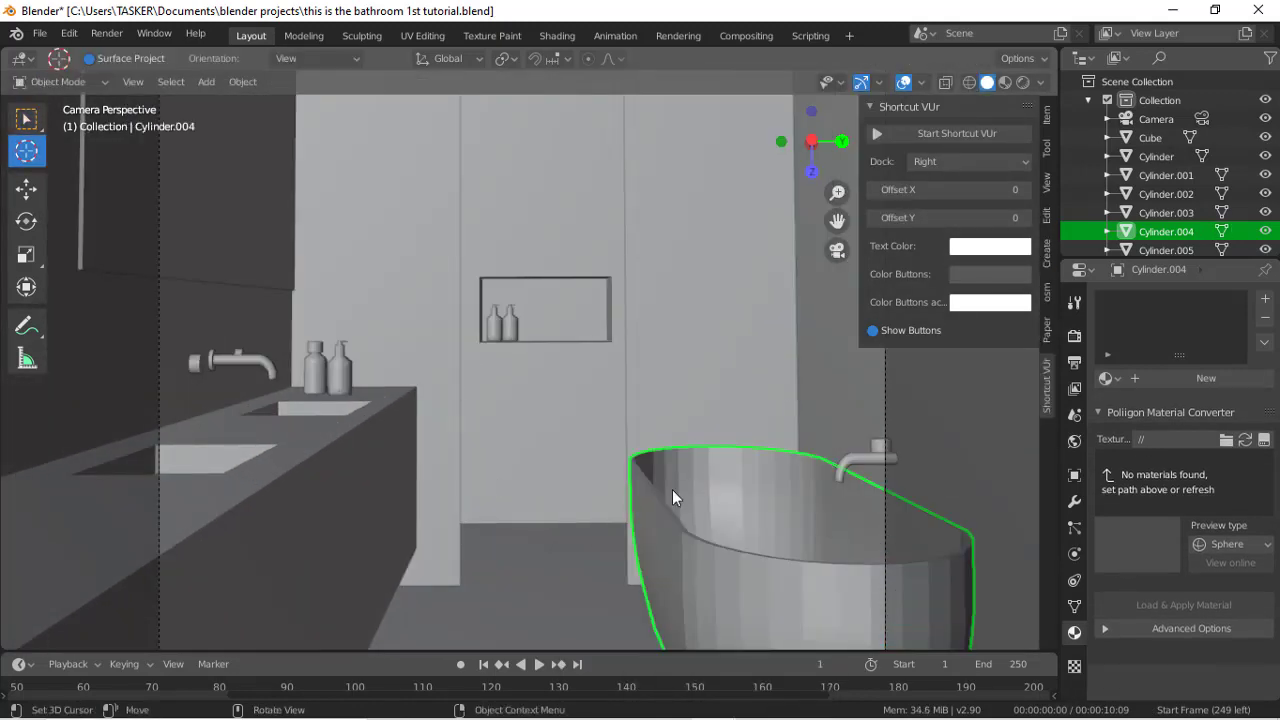
Step: Give the bathtub a Bevel modifier with a 0.13 m offset and a Subdivision Surface modifier with render level 3 and viewport level 2
{"action": "left_click", "coordinate": [1074, 501]}
{"action": "left_click", "coordinate": [1183, 298]}
{"action": "left_click", "coordinate": [922, 362]}
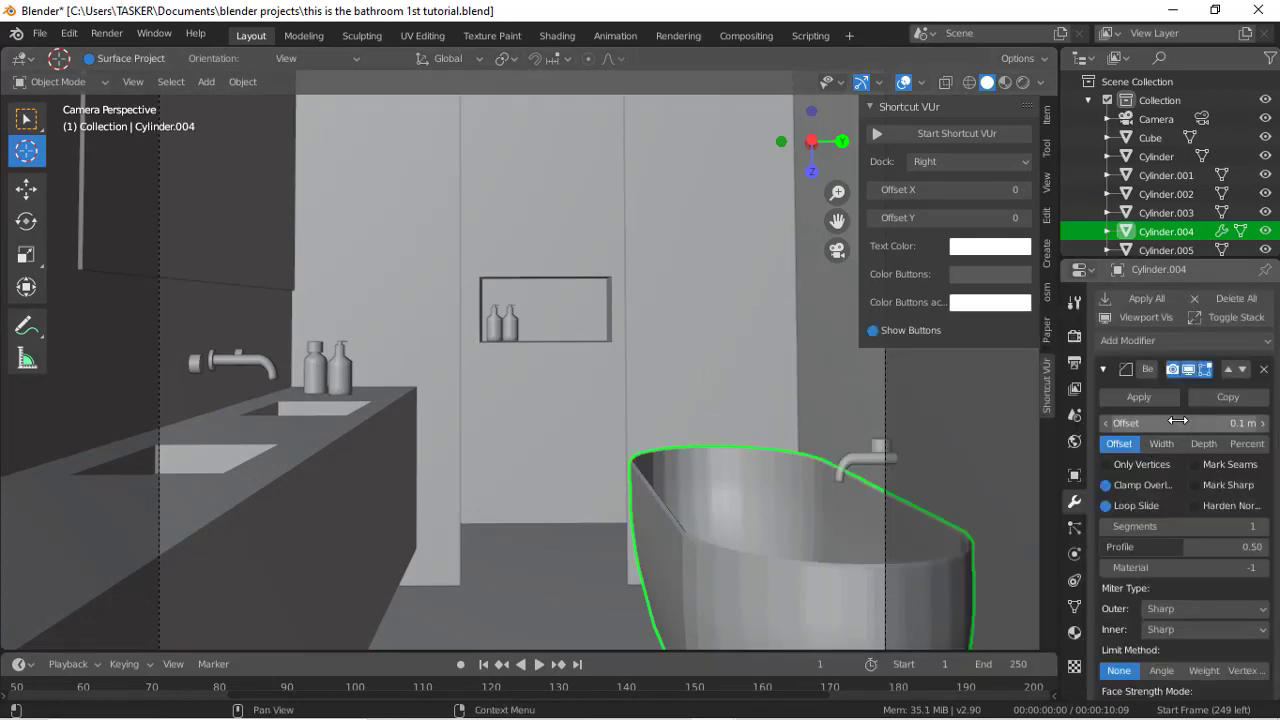
{"action": "left_click_drag", "start_coordinate": [1175, 422], "coordinate": [1240, 422]}
{"action": "mouse_move", "coordinate": [1172, 526]}
{"action": "left_mouse_down"}
{"action": "mouse_move", "coordinate": [1245, 526]}
{"action": "mouse_move", "coordinate": [1189, 540]}
{"action": "left_mouse_up"}
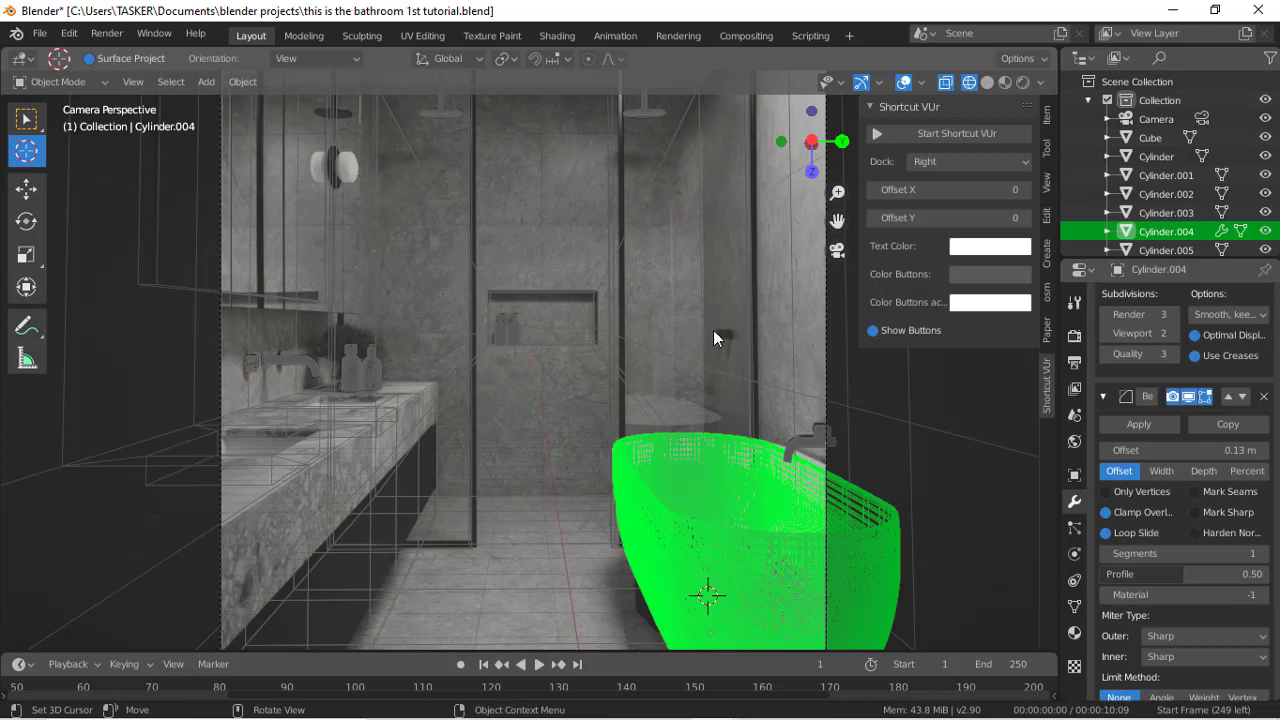
Step: Add a cube mesh at the bathtub and scale it down uniformly to about 0.256
{"action": "key", "text": "shift+a"}
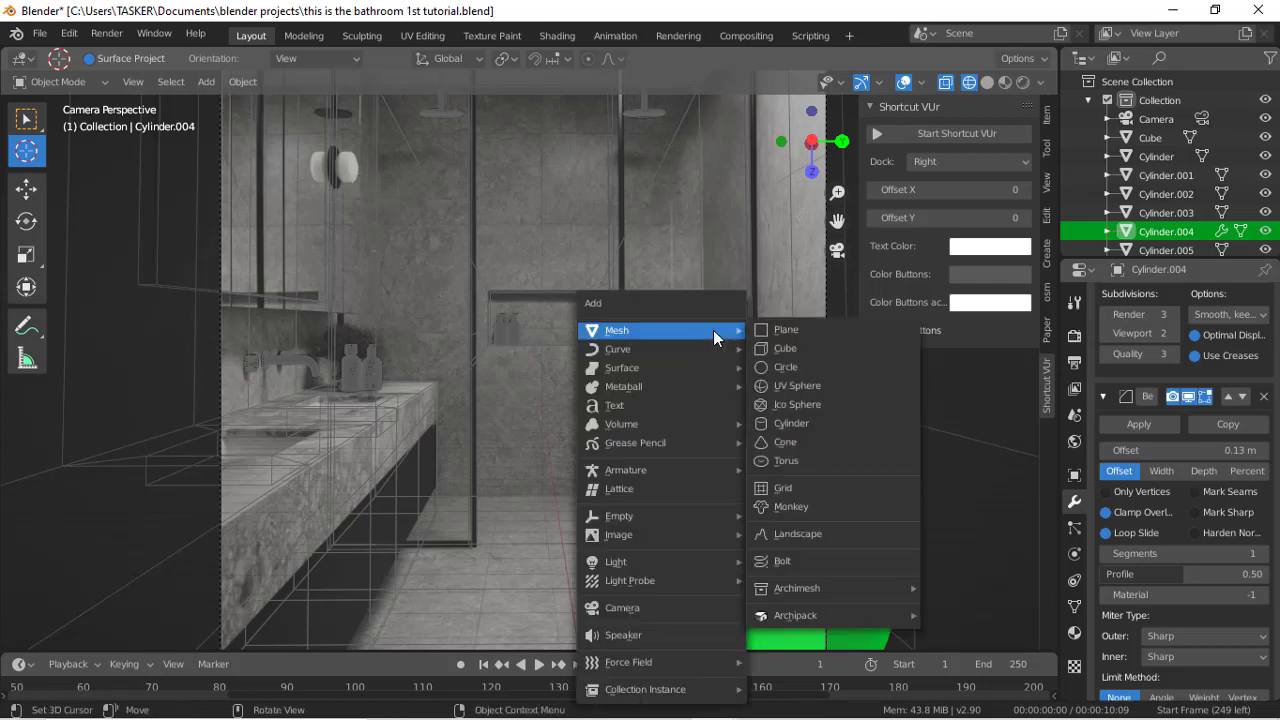
{"action": "left_click", "coordinate": [777, 348]}
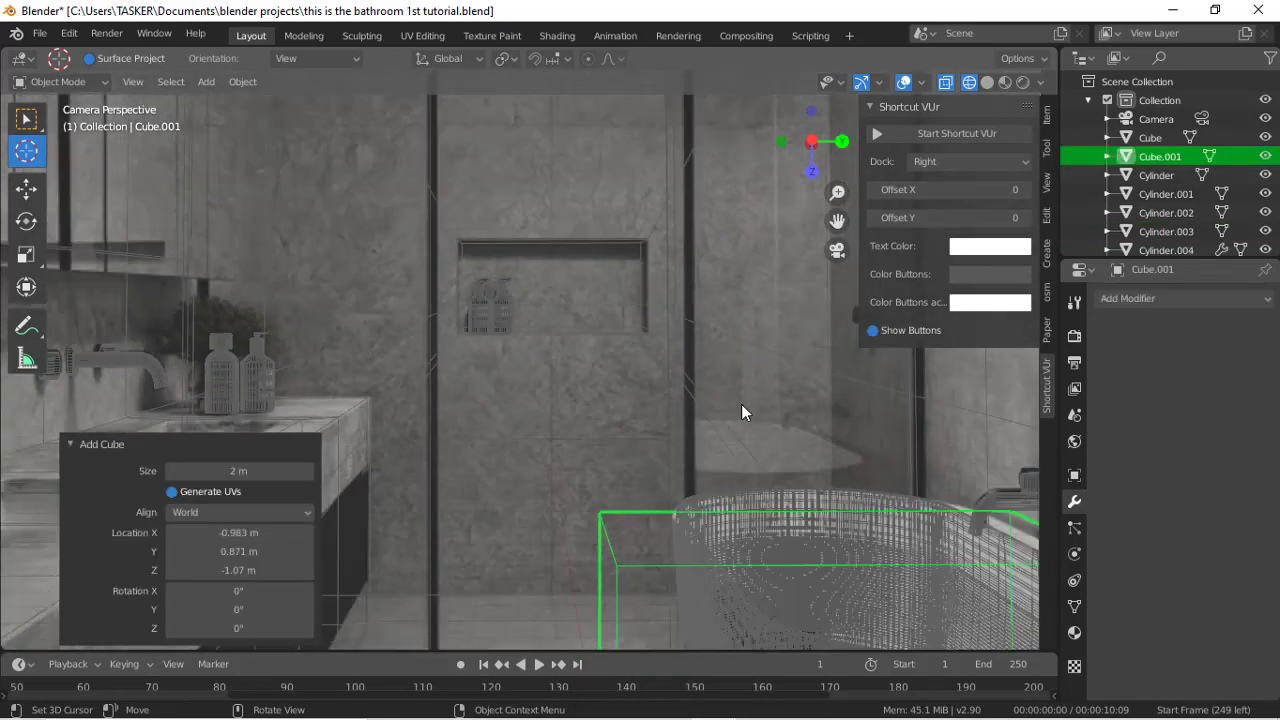
{"action": "key", "text": "s"}
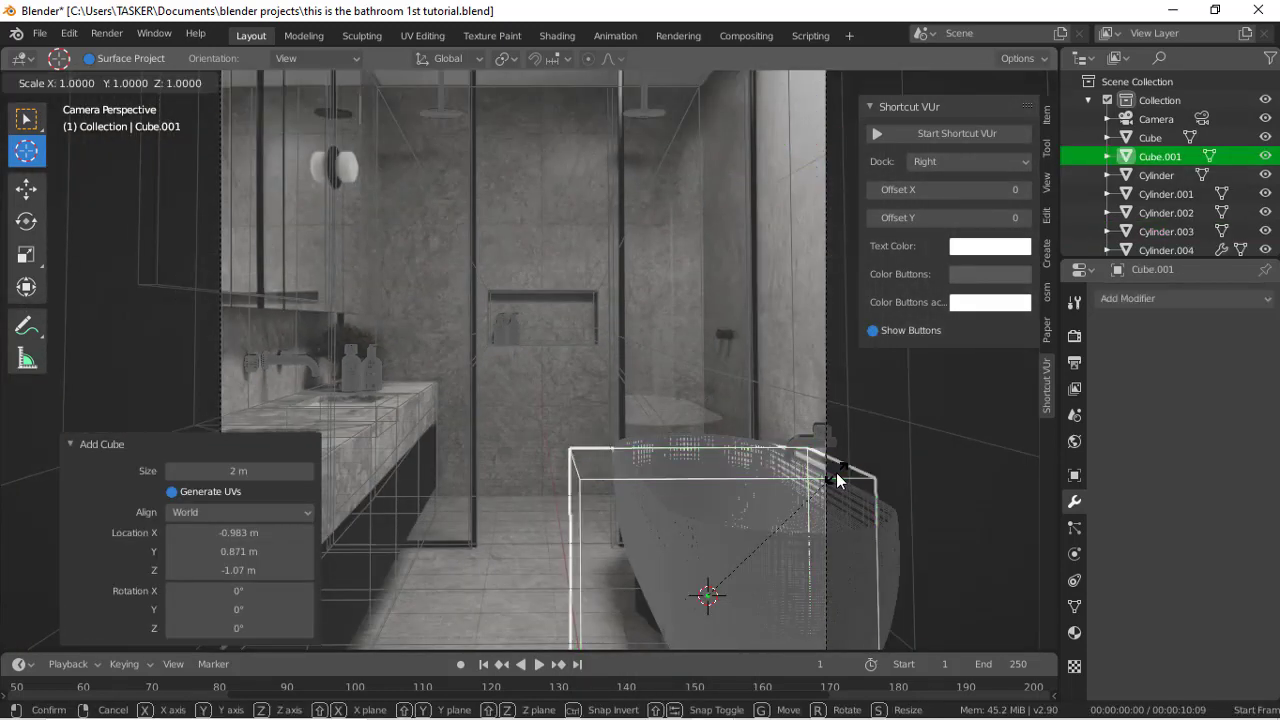
{"action": "left_click", "coordinate": [709, 546]}
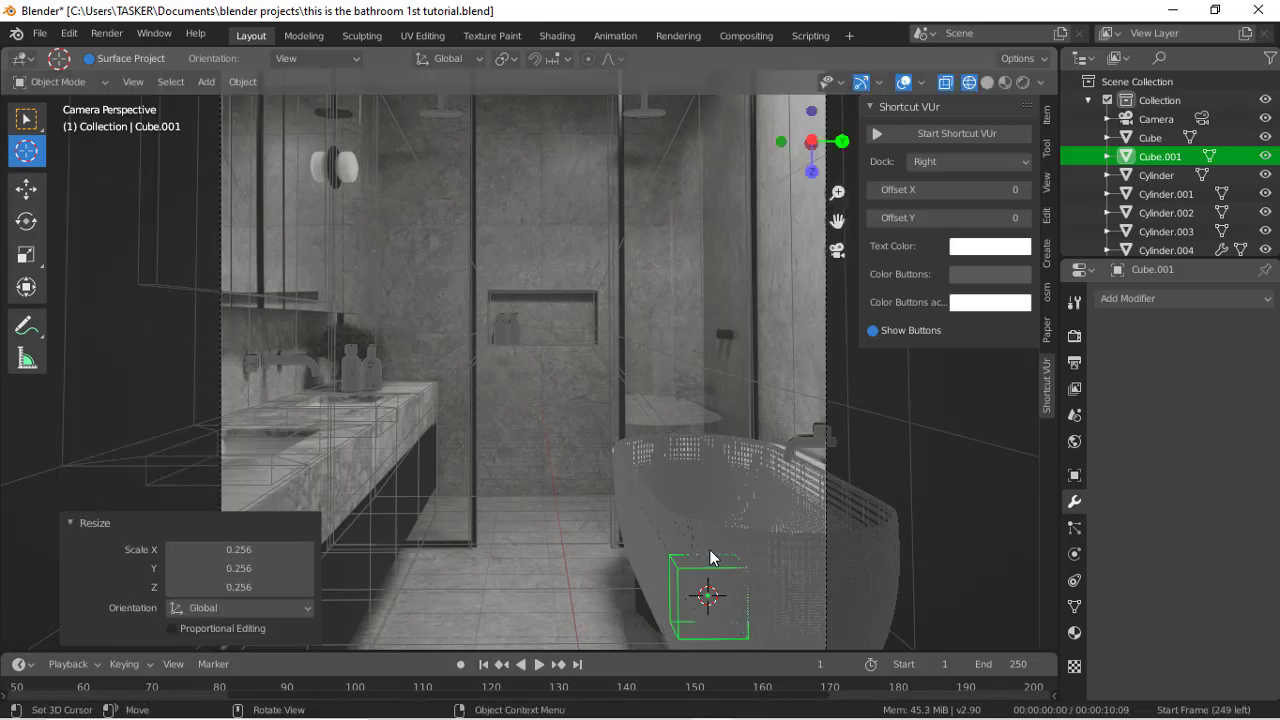
Step: Move the small cube about -2.14 m along Z and about 10.22 m along X toward the back of the shower
{"action": "key", "text": "g"}
{"action": "key", "text": "z"}
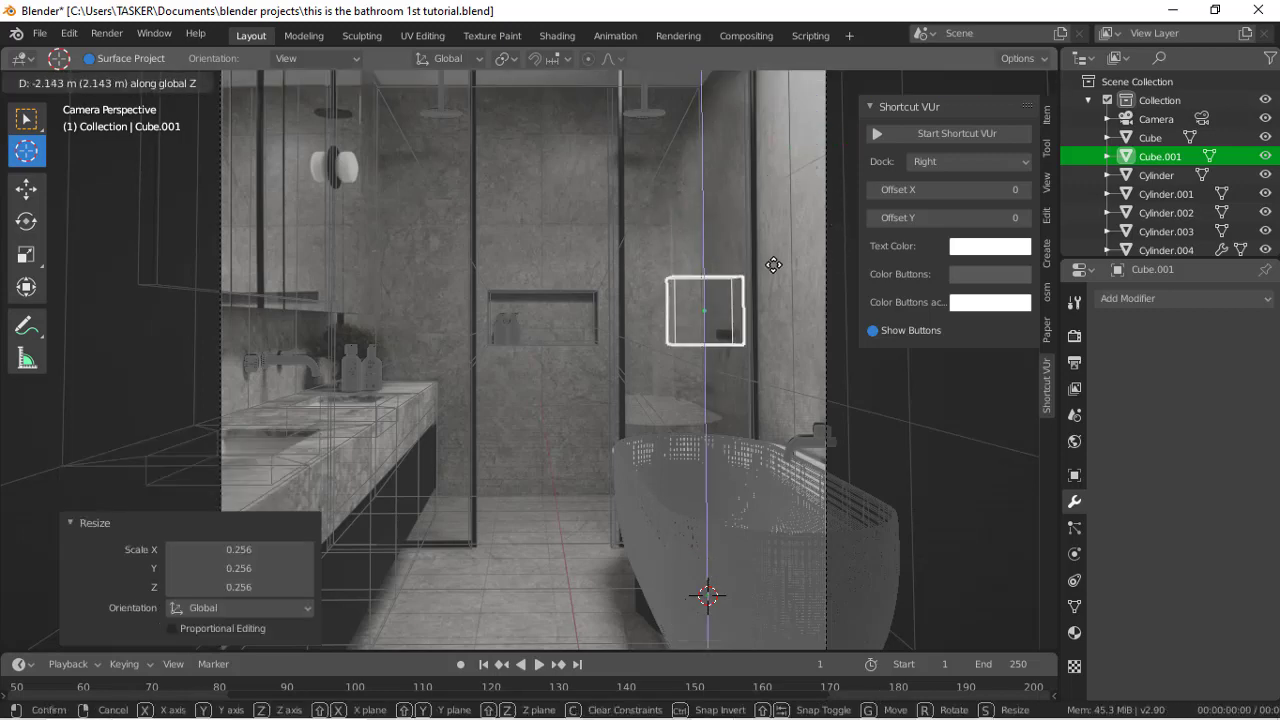
{"action": "left_click", "coordinate": [766, 266]}
{"action": "middle_click_drag", "start_coordinate": [520, 470], "coordinate": [623, 490]}
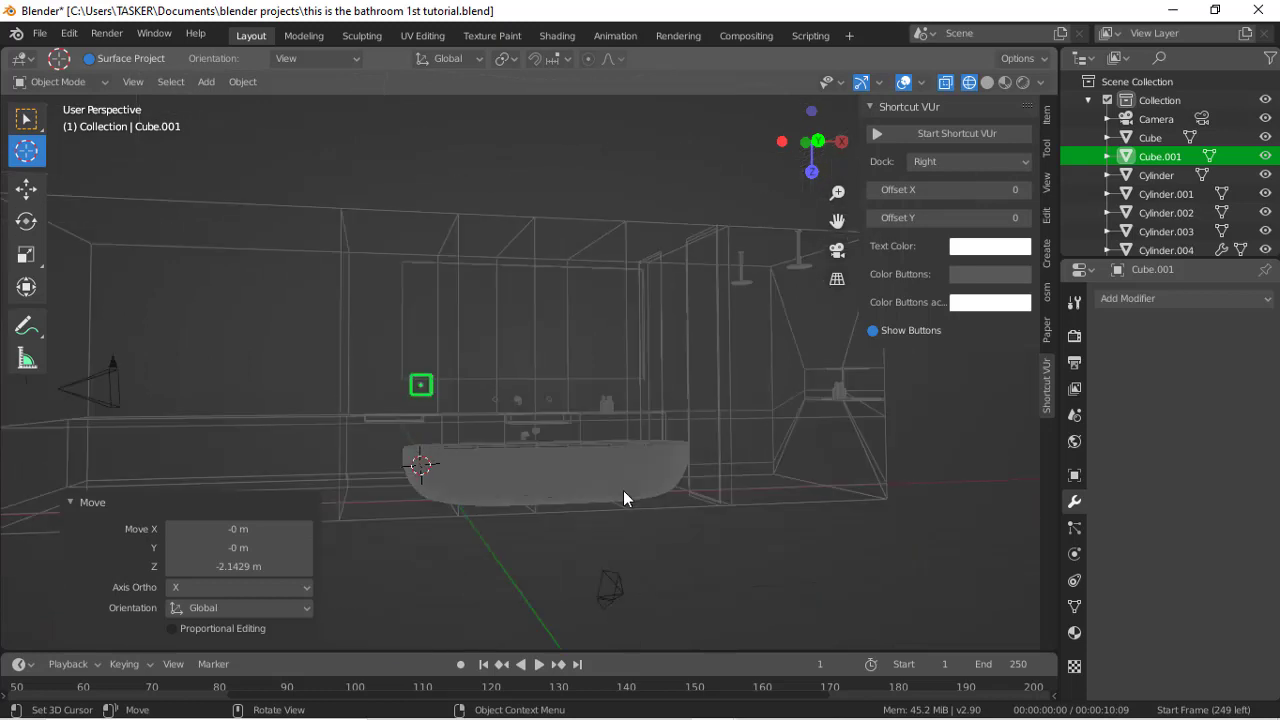
{"action": "key", "text": "g"}
{"action": "key", "text": "y"}
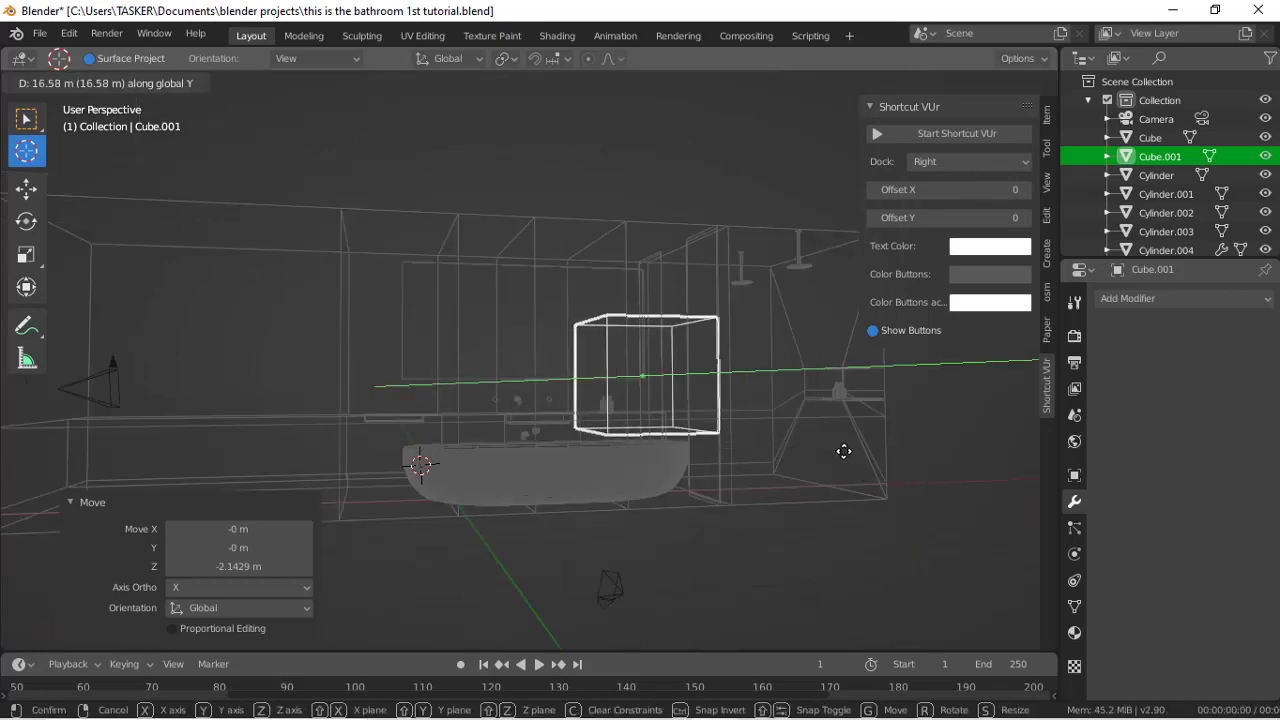
{"action": "key", "text": "x"}
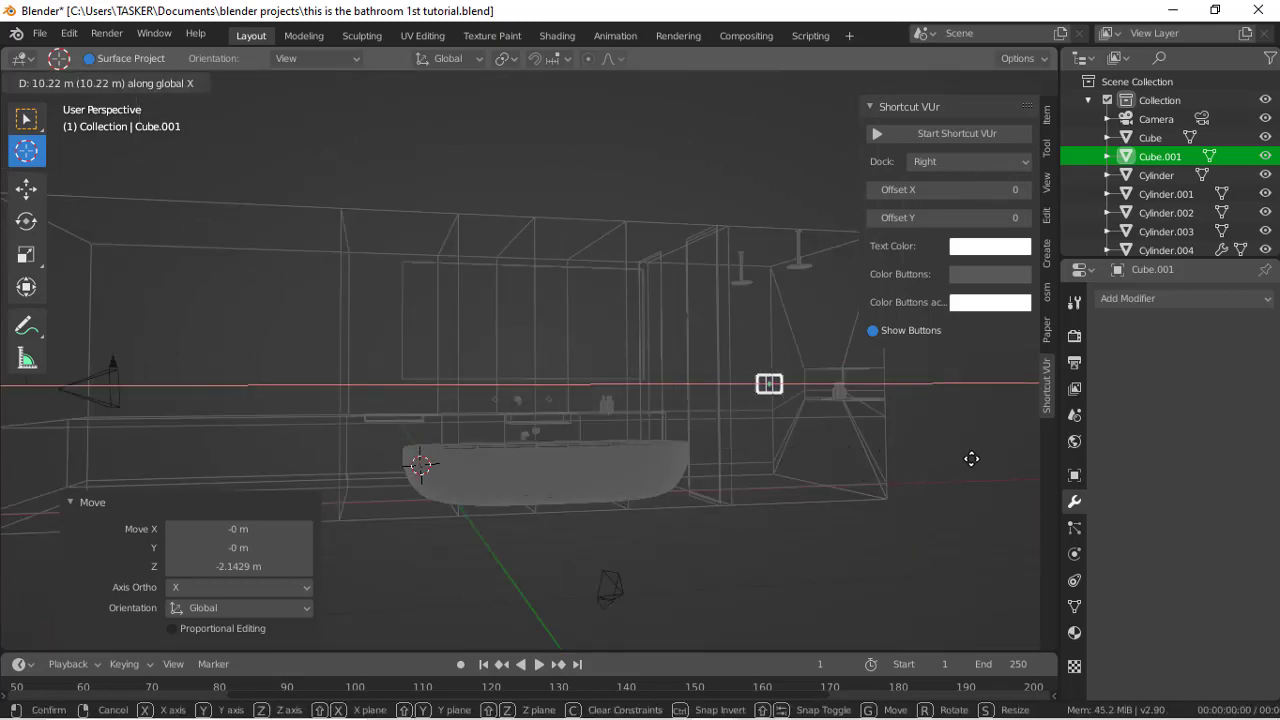
{"action": "left_click", "coordinate": [971, 459]}
Step: From the camera view, move the small cube about 1.65 m along Y to the shower fixture in the reference image
{"action": "left_click", "coordinate": [837, 250]}
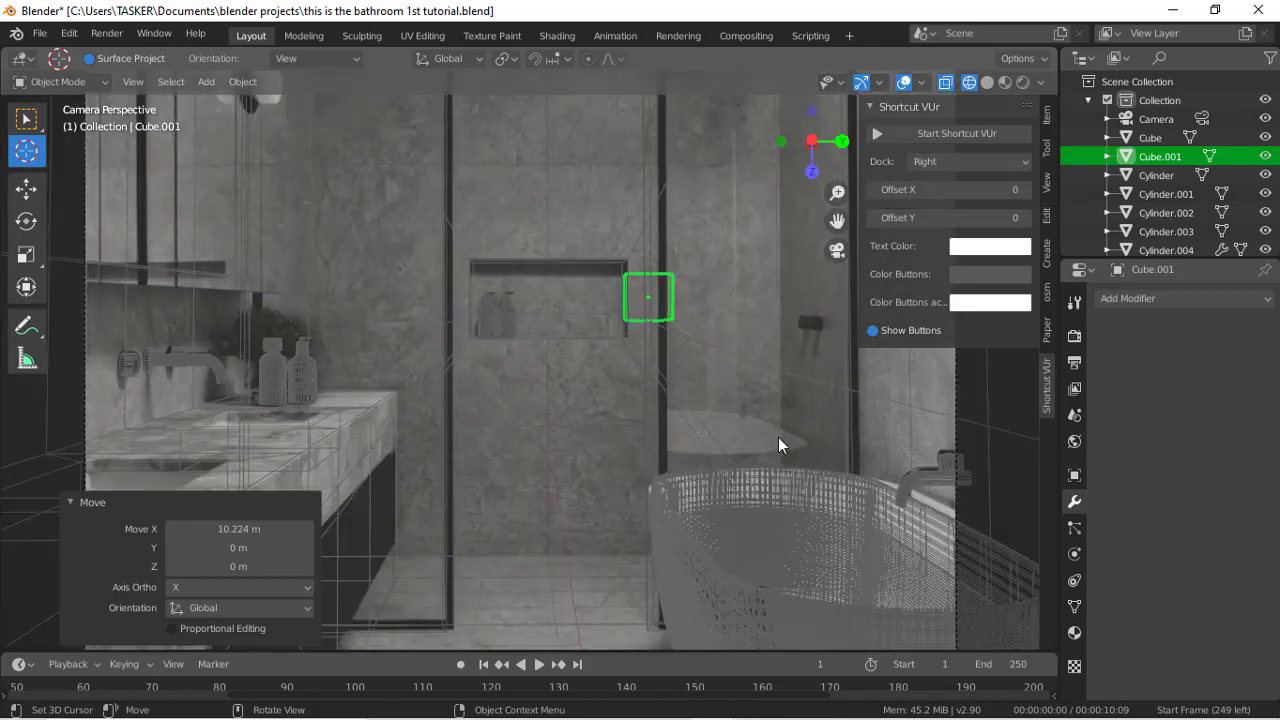
{"action": "key", "text": "g"}
{"action": "key", "text": "y"}
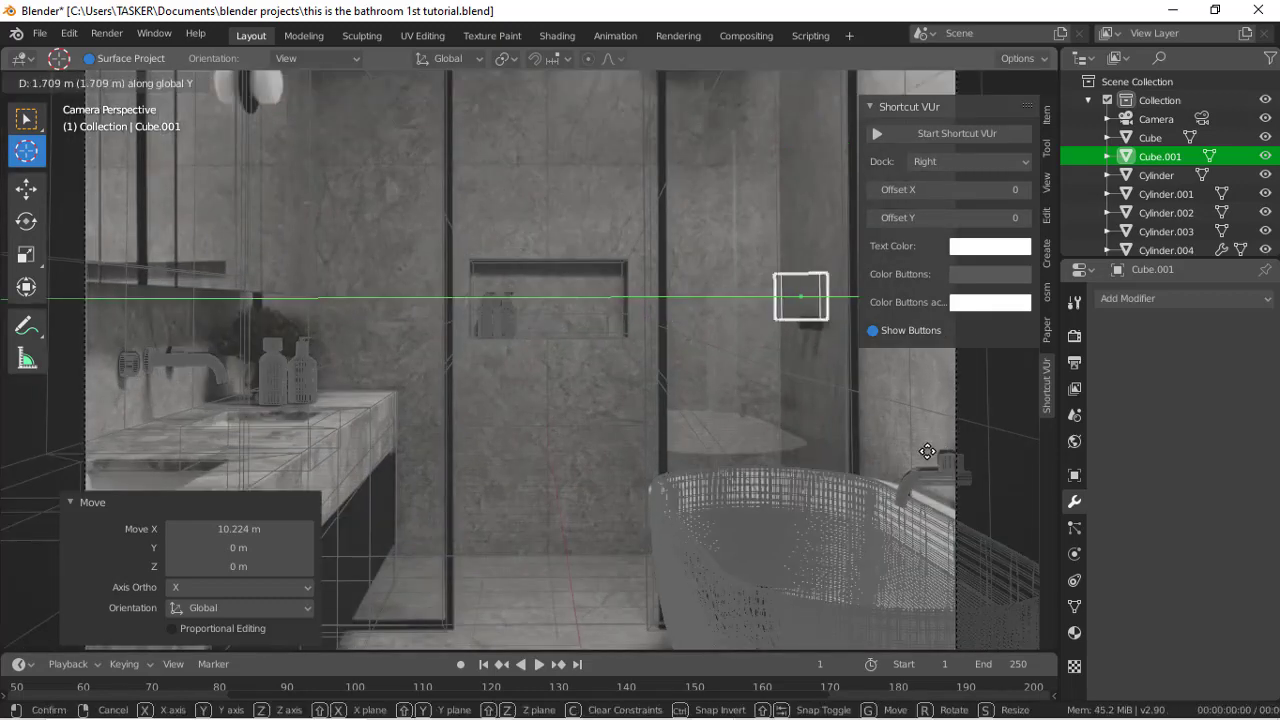
{"action": "left_click", "coordinate": [925, 452]}
Step: Move the two front shower panels about -6.93 m along Z to clear the view of the cube, and deselect everything
{"action": "left_click", "coordinate": [988, 82]}
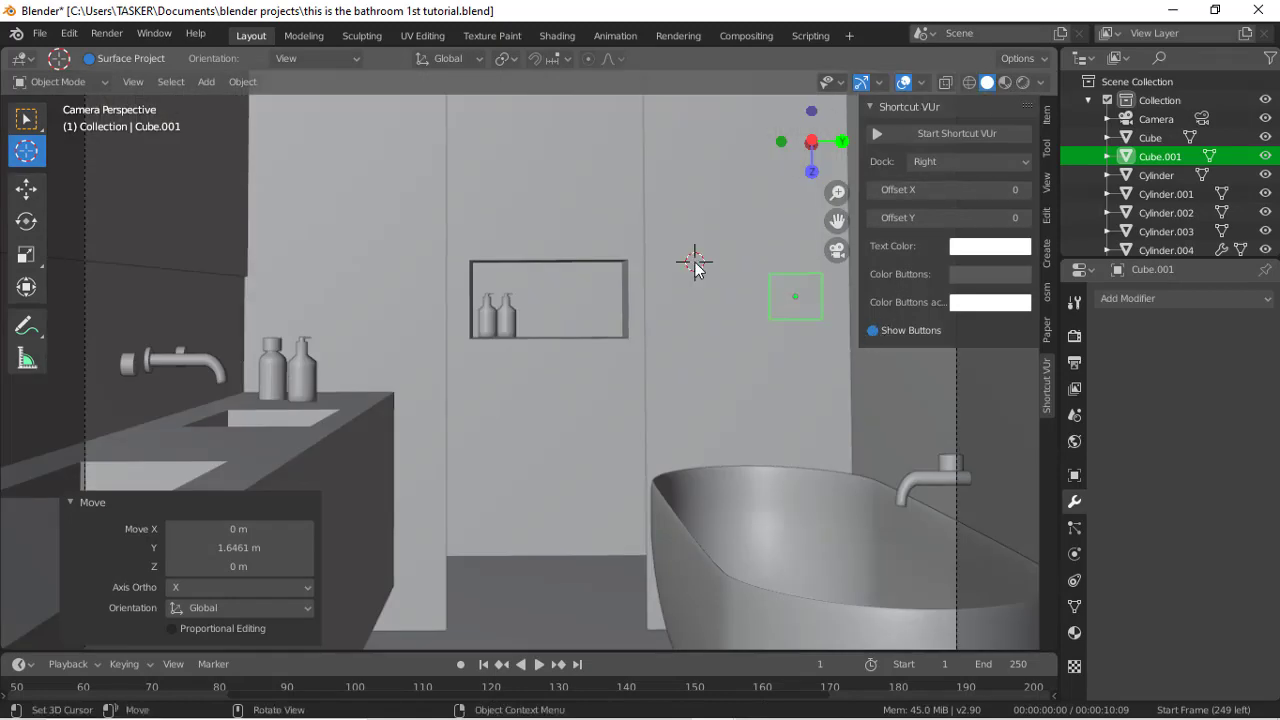
{"action": "scroll", "coordinate": [695, 265], "scroll_direction": "down", "scroll_amount": 3}
{"action": "left_click", "coordinate": [26, 121]}
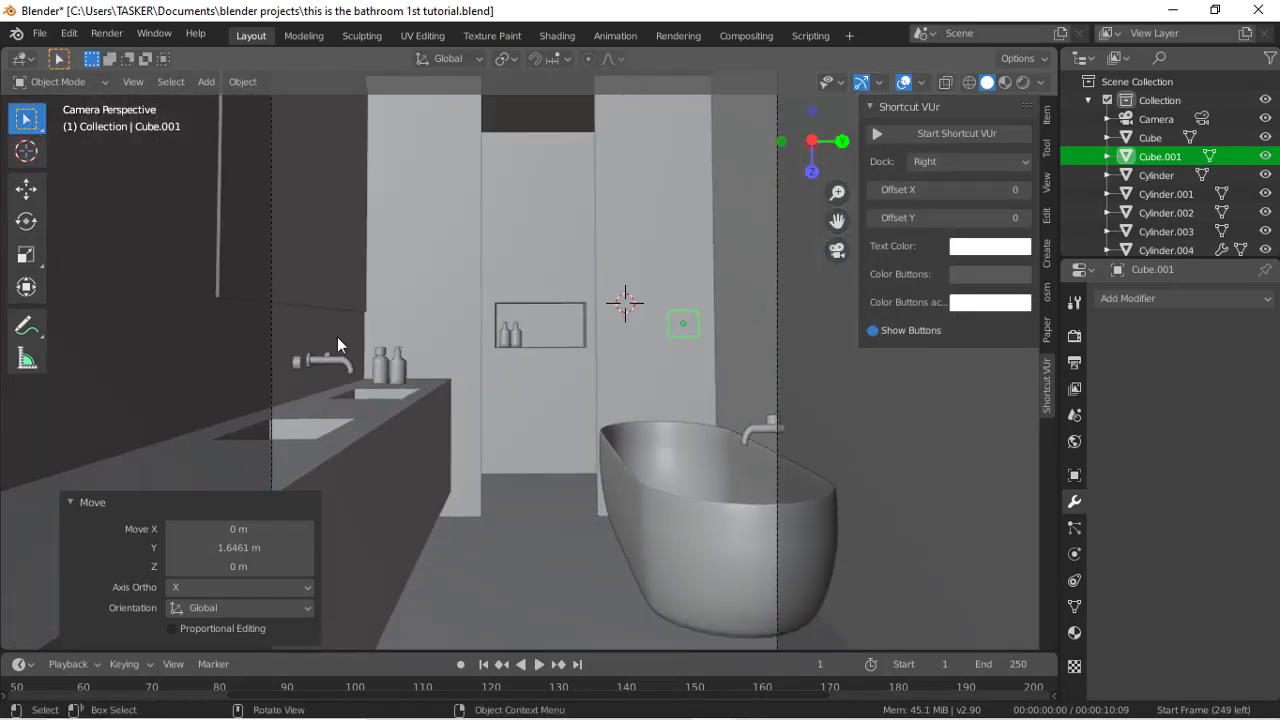
{"action": "left_click", "coordinate": [631, 356]}
{"action": "key", "text": "g"}
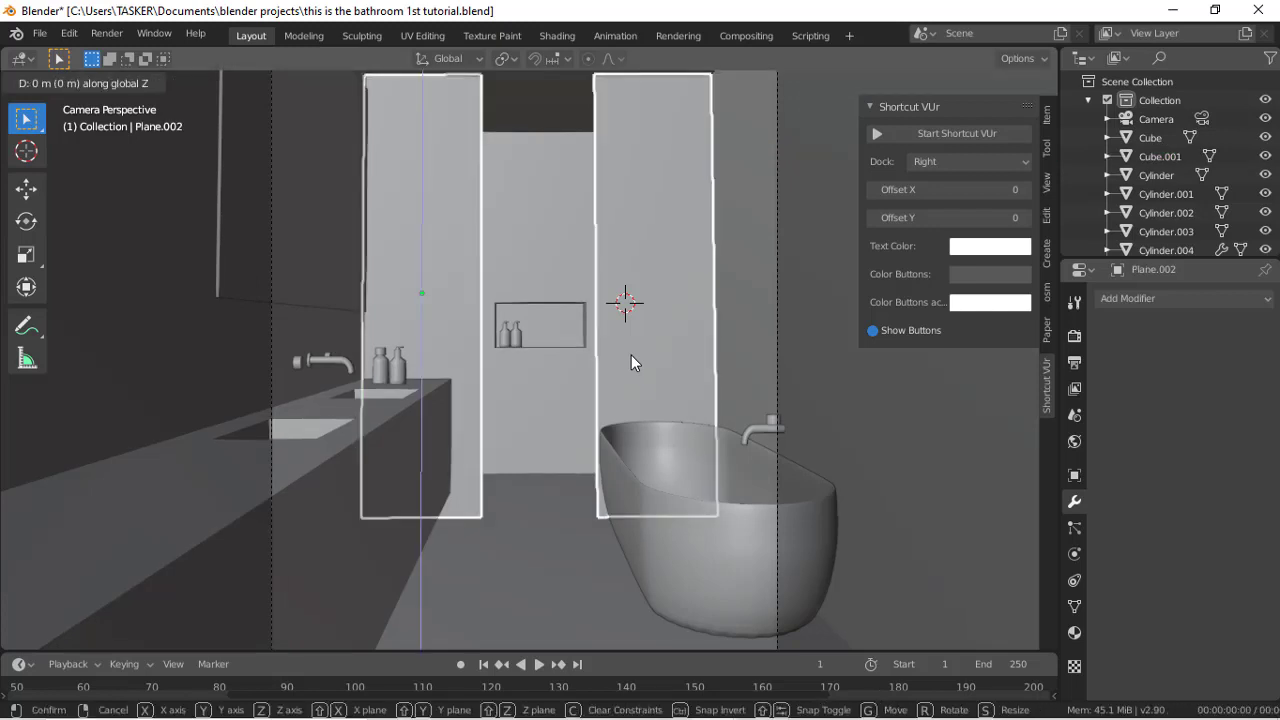
{"action": "key", "text": "z"}
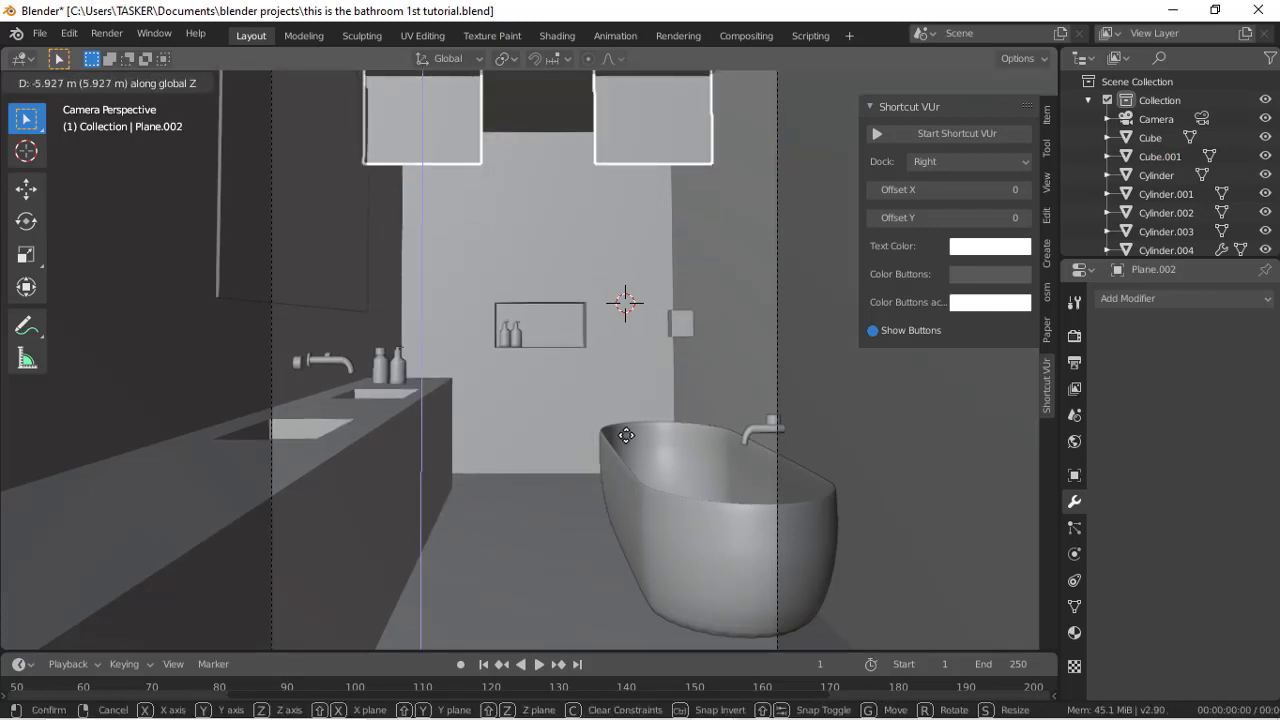
{"action": "left_click", "coordinate": [639, 530]}
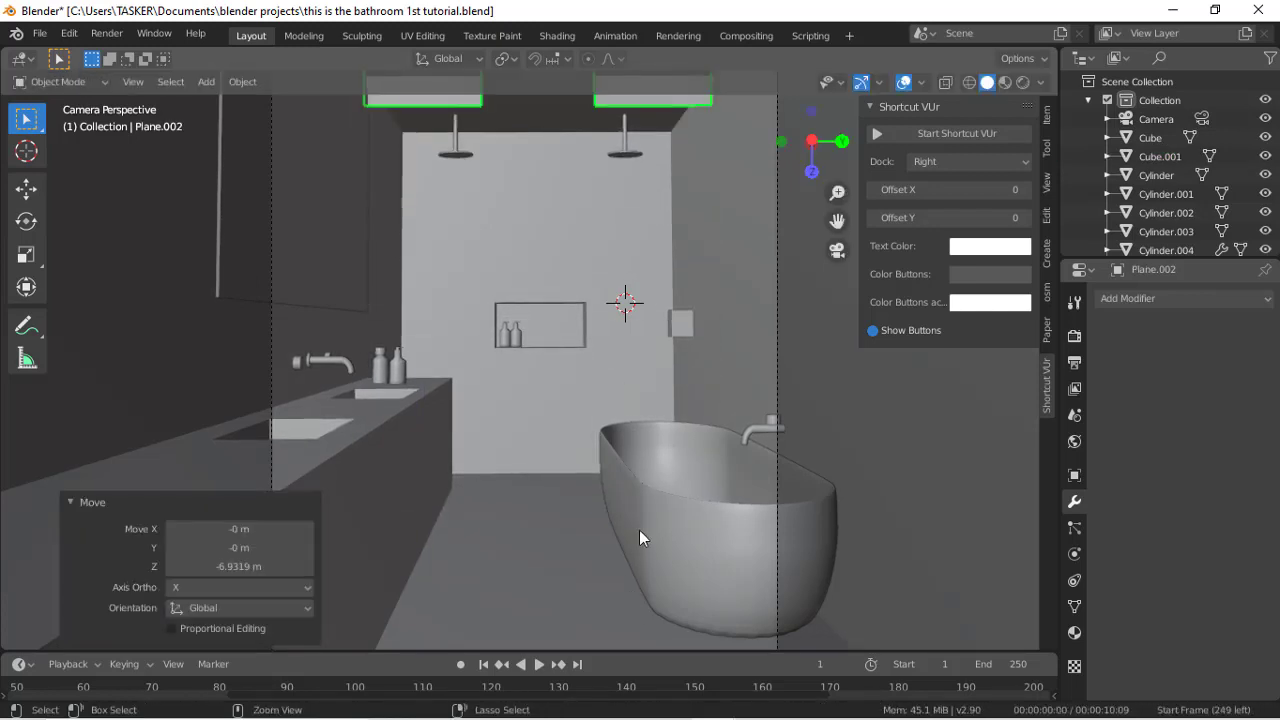
{"action": "key", "text": "ctrl+z"}
{"action": "key", "text": "alt+a"}
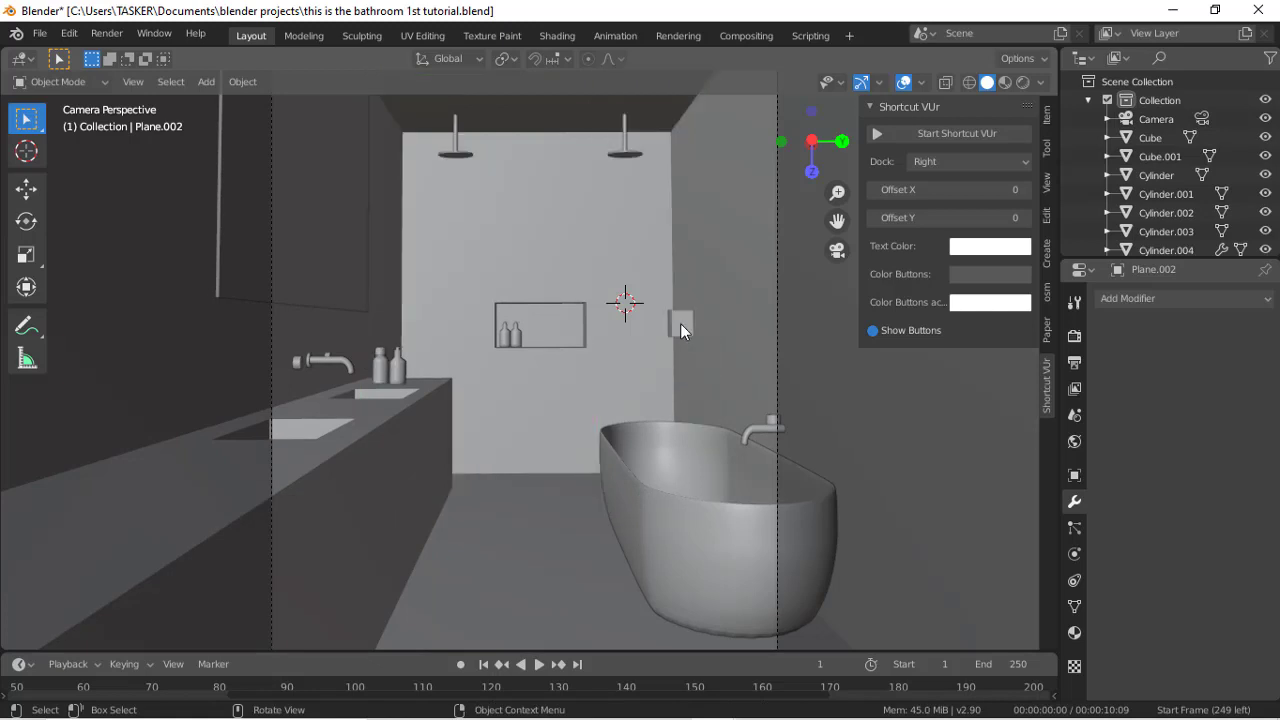
Step: Flatten the small cube beside the shower wall by scaling it along Z to about 0.293
{"action": "left_click", "coordinate": [680, 323]}
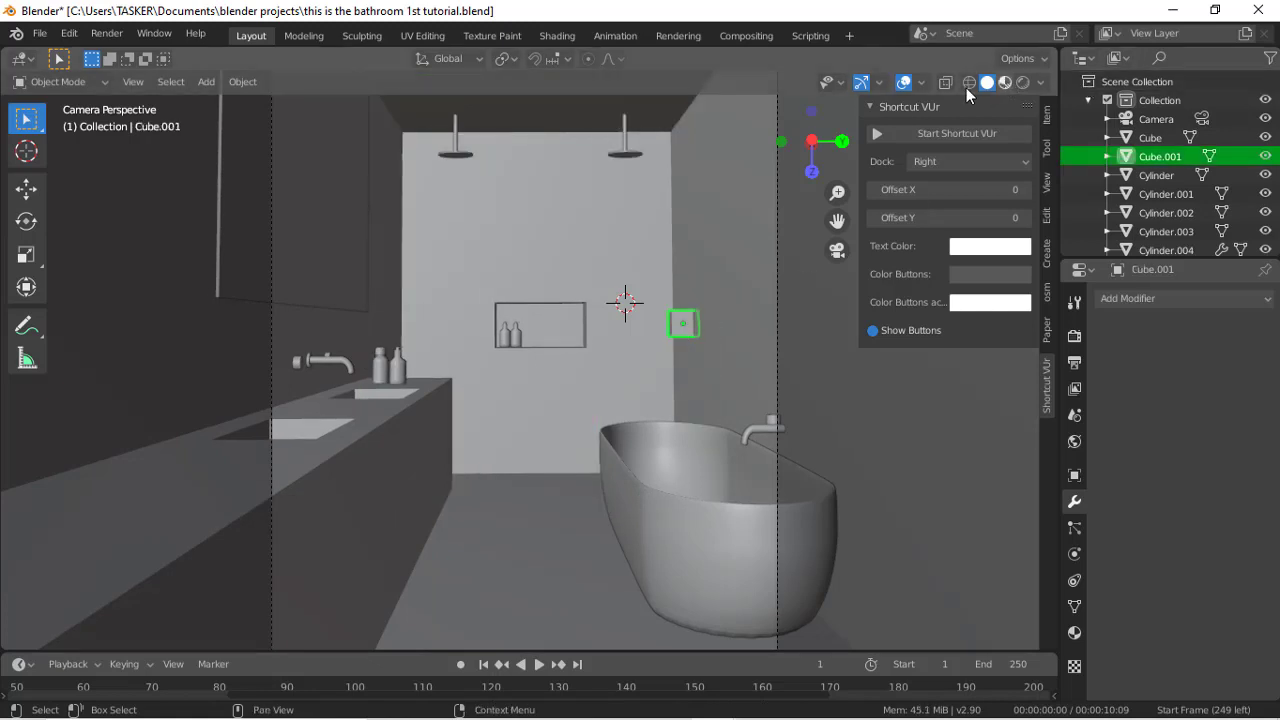
{"action": "left_click", "coordinate": [1005, 82]}
{"action": "left_click", "coordinate": [968, 82]}
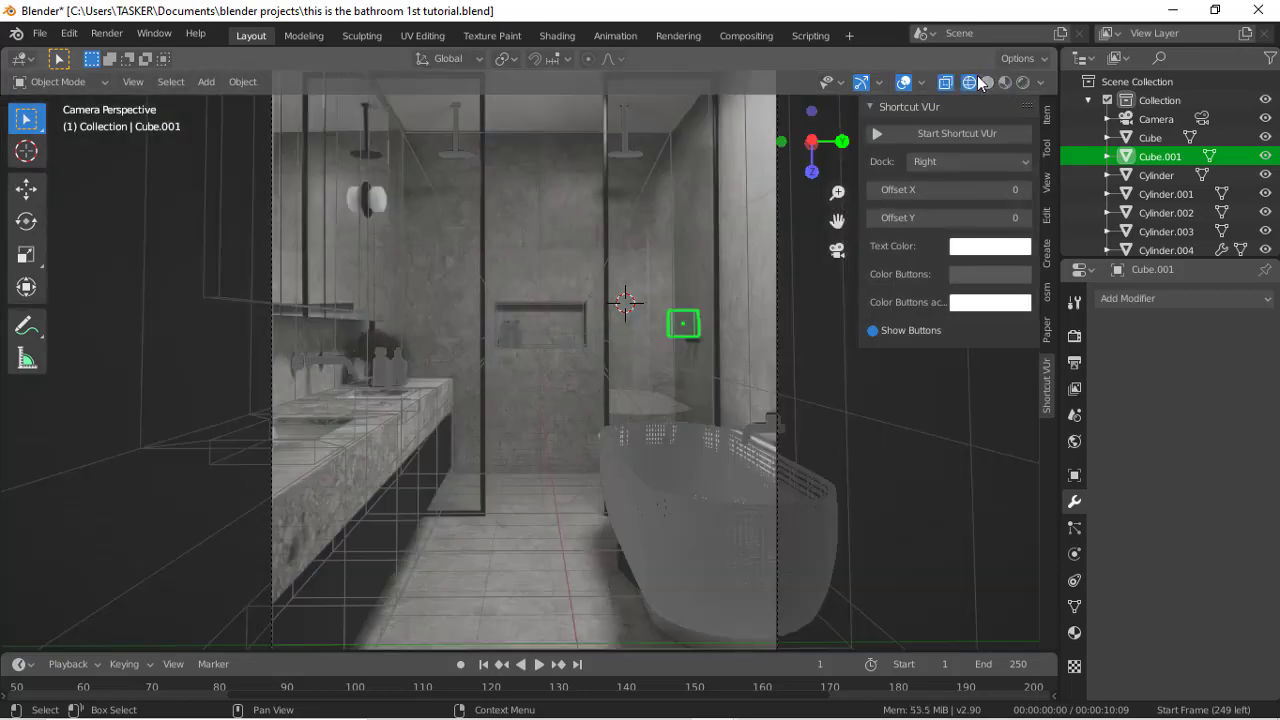
{"action": "scroll", "coordinate": [694, 366], "scroll_direction": "up", "scroll_amount": 5}
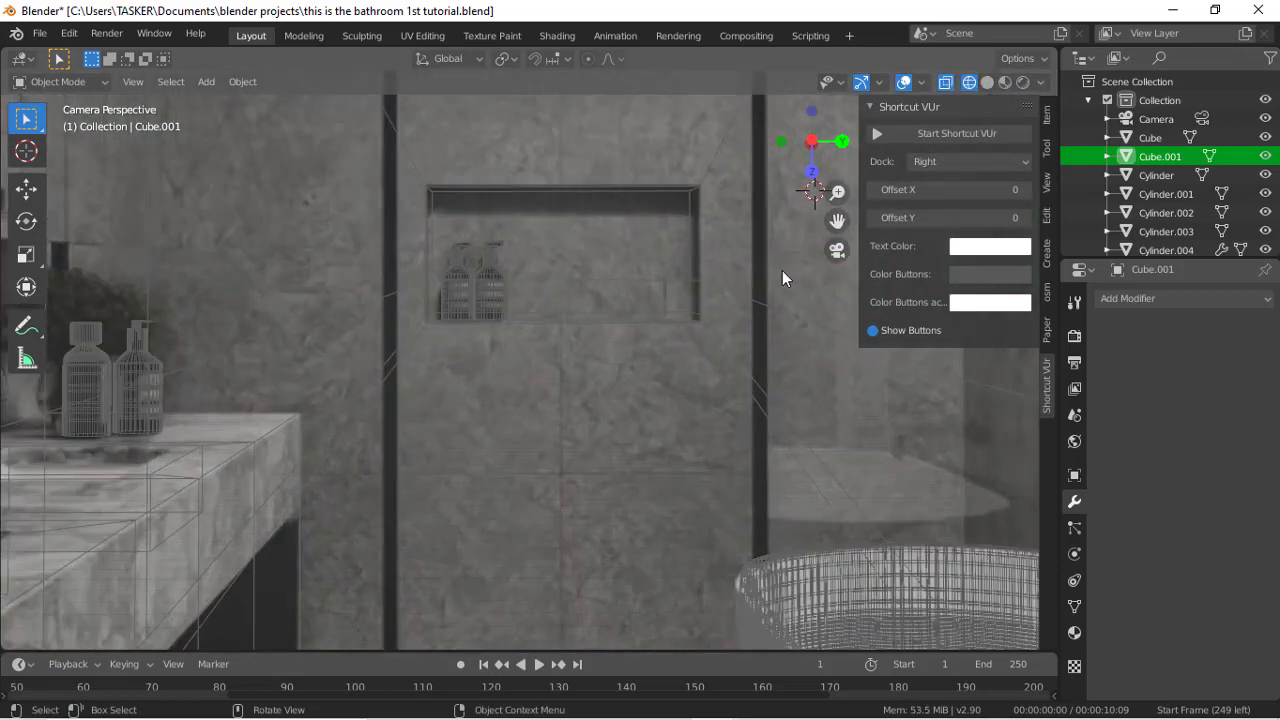
{"action": "left_click_drag", "start_coordinate": [840, 218], "coordinate": [701, 334]}
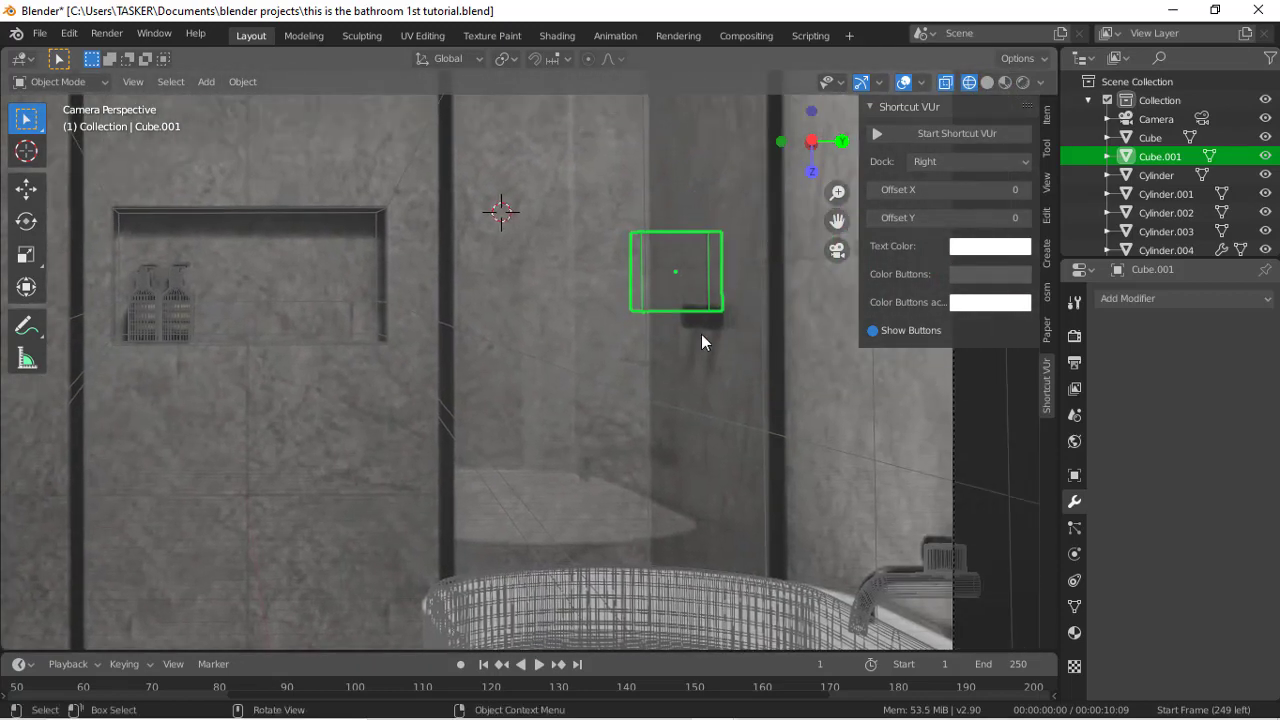
{"action": "scroll", "coordinate": [700, 336], "scroll_direction": "up", "scroll_amount": 4}
{"action": "scroll", "coordinate": [700, 336], "scroll_direction": "down", "scroll_amount": 4}
{"action": "key", "text": "s"}
{"action": "key", "text": "z"}
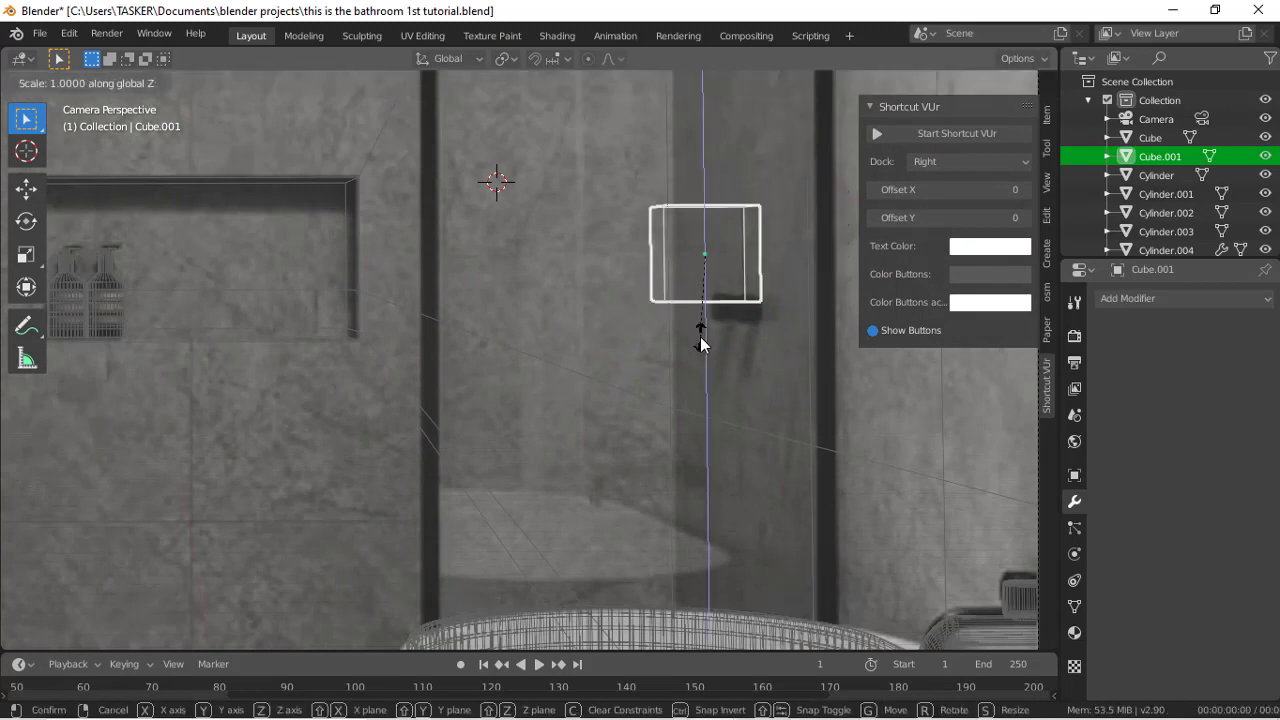
{"action": "left_click", "coordinate": [694, 275]}
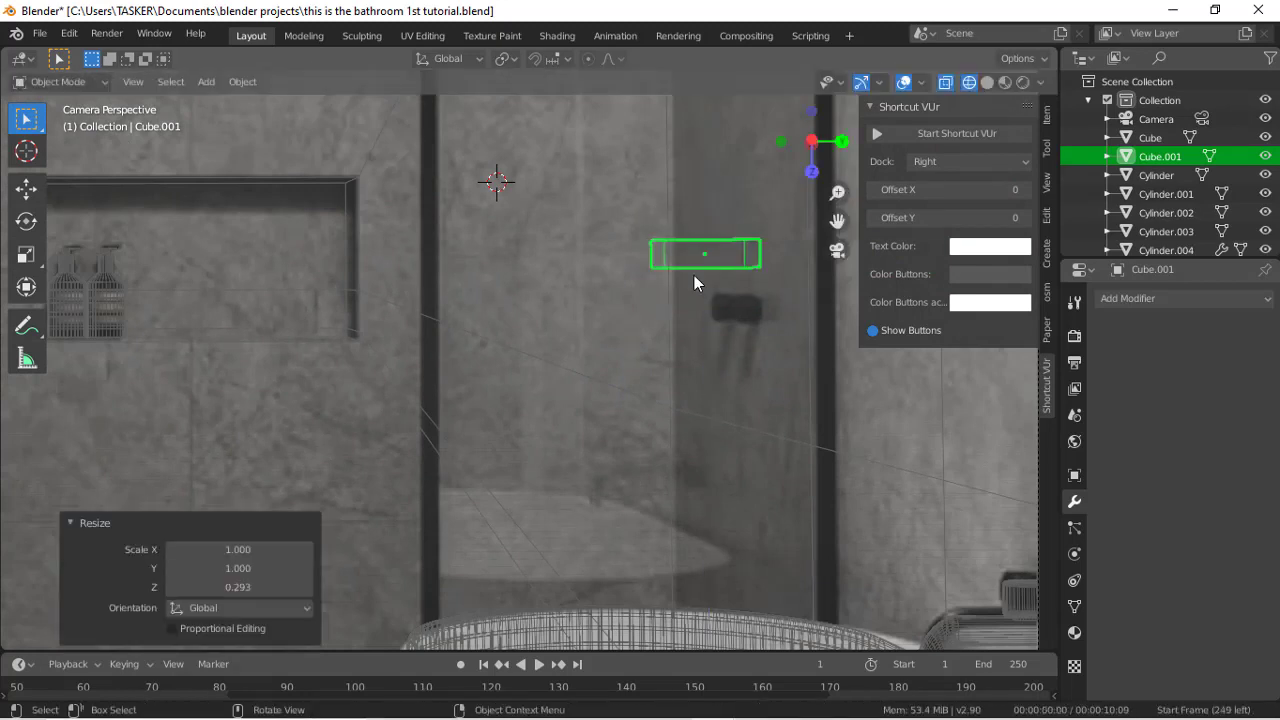
Step: Move the flattened cube about 0.30 m along Z to align it with the dark fixture in the reference image
{"action": "key", "text": "g"}
{"action": "key", "text": "z"}
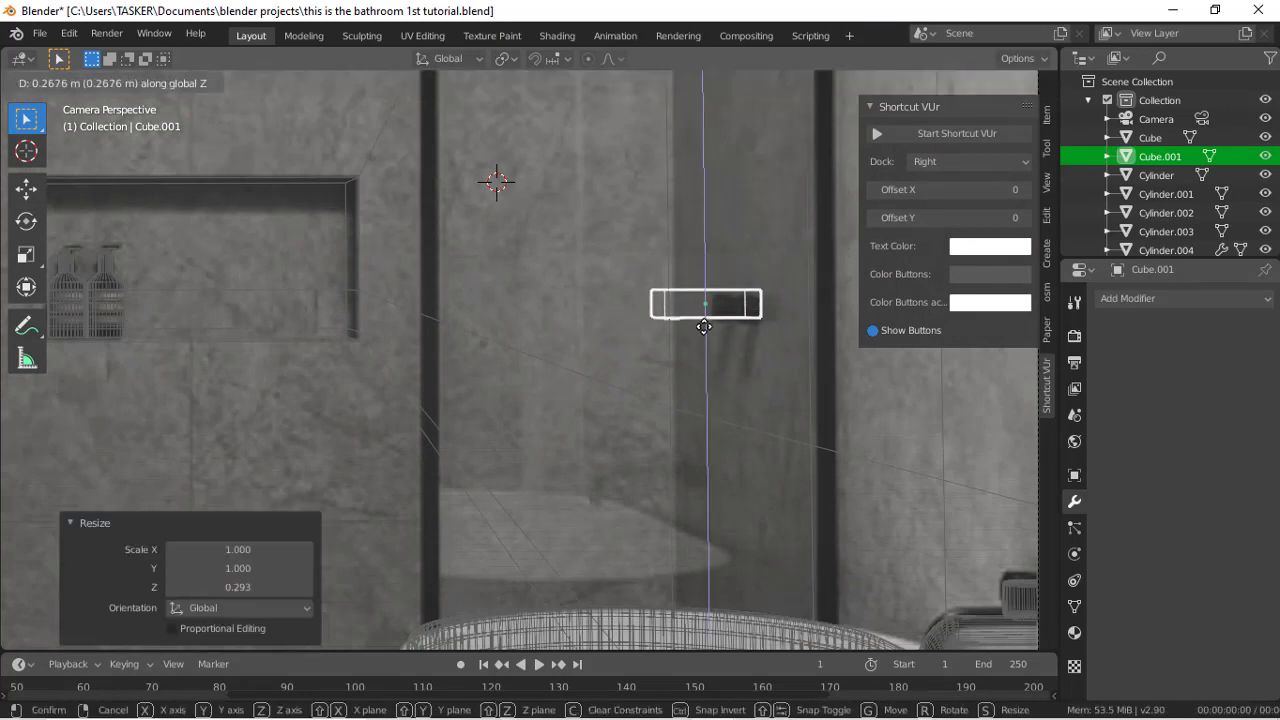
{"action": "left_click", "coordinate": [703, 328]}
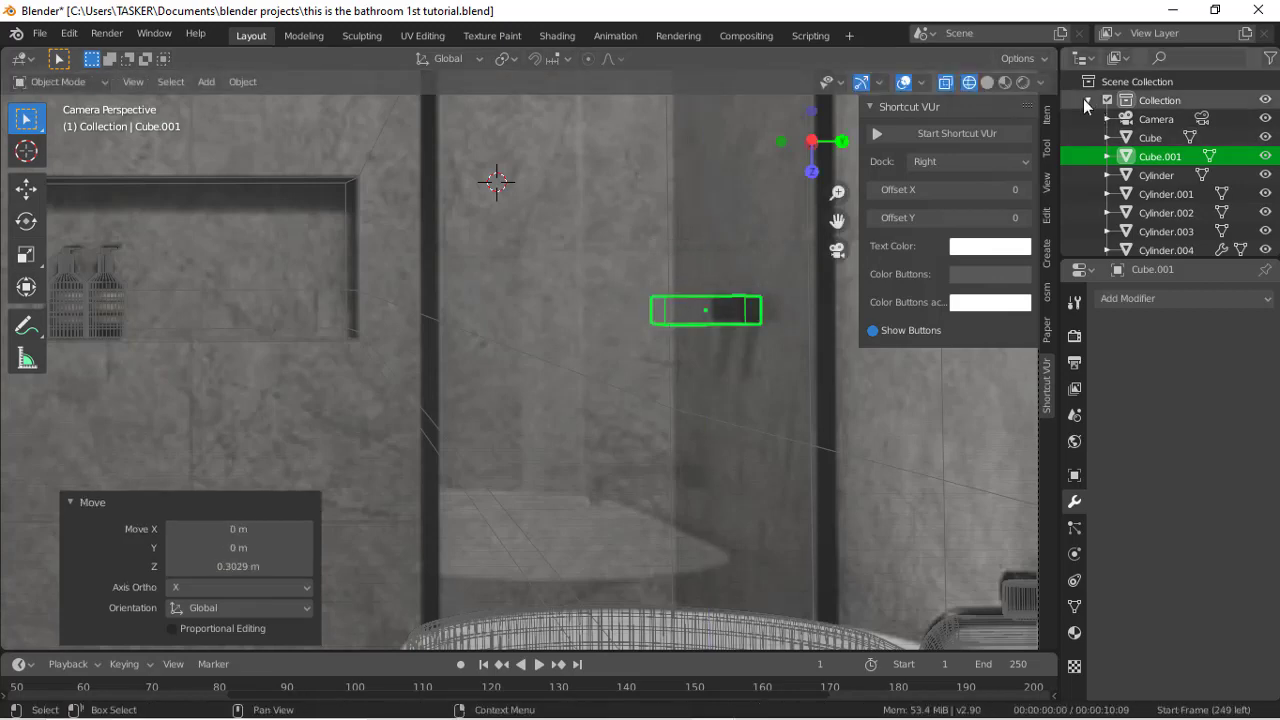
Step: In solid shading, narrow the flattened cube along Y to about 0.43 and return to the camera view
{"action": "left_click", "coordinate": [989, 82]}
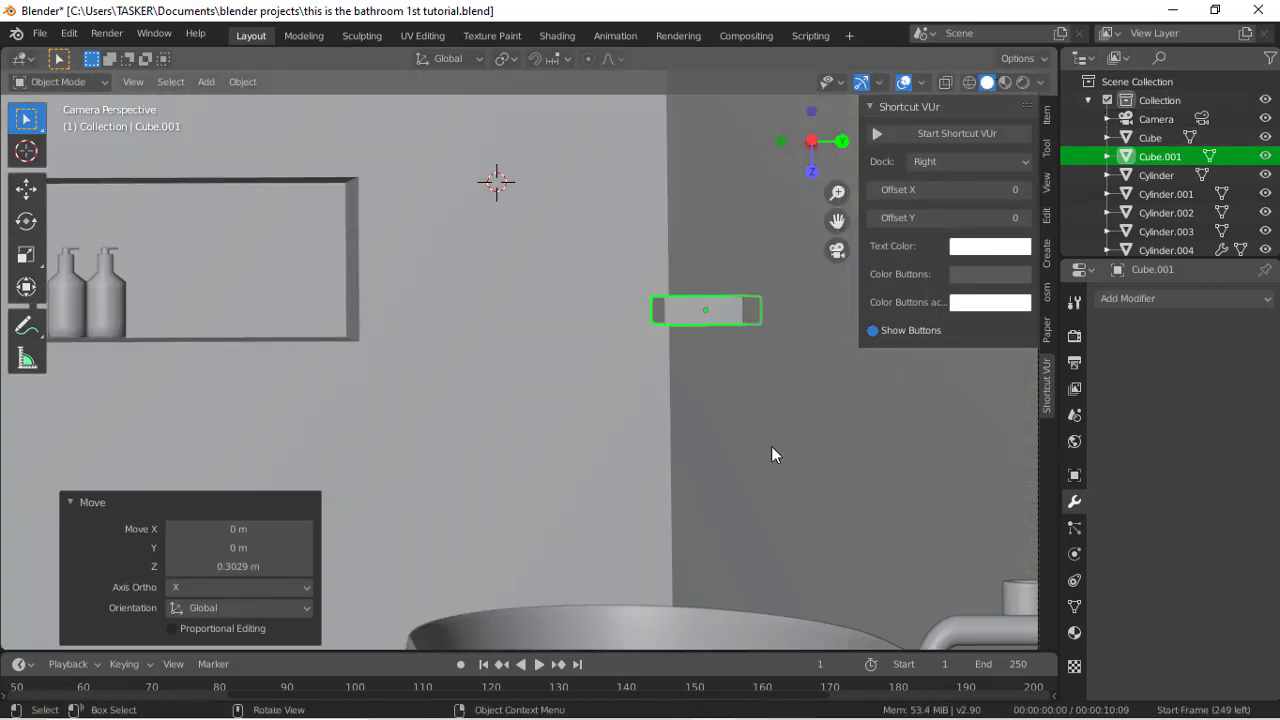
{"action": "scroll", "coordinate": [771, 446], "scroll_direction": "down", "scroll_amount": 5}
{"action": "mouse_move", "coordinate": [834, 108]}
{"action": "left_mouse_down"}
{"action": "mouse_move", "coordinate": [840, 170]}
{"action": "mouse_move", "coordinate": [832, 130]}
{"action": "left_mouse_up"}
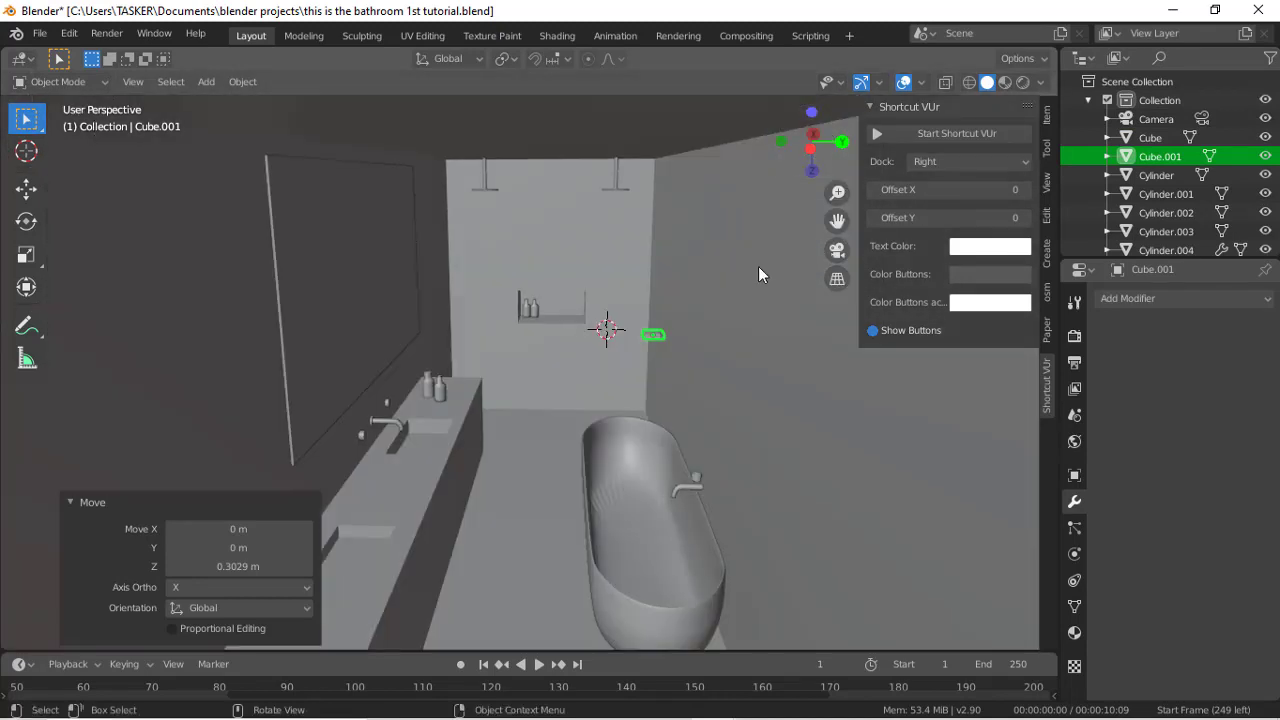
{"action": "key", "text": "s"}
{"action": "key", "text": "y"}
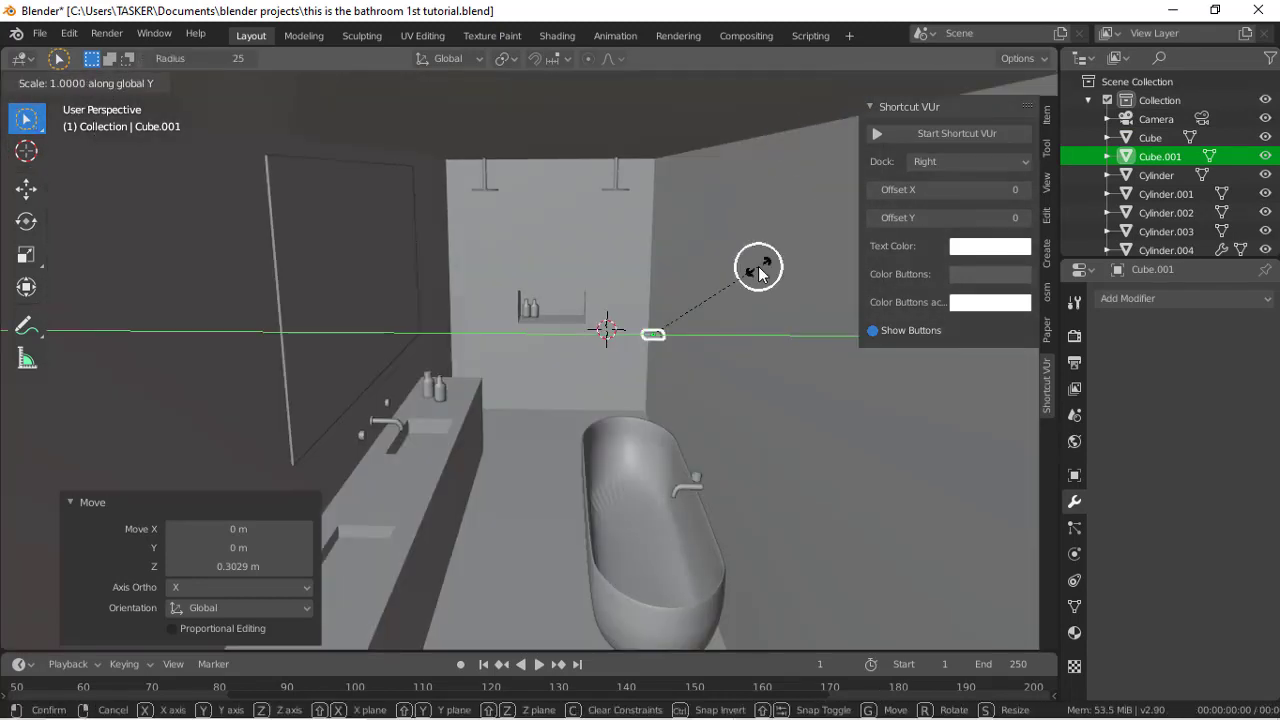
{"action": "left_click", "coordinate": [690, 296]}
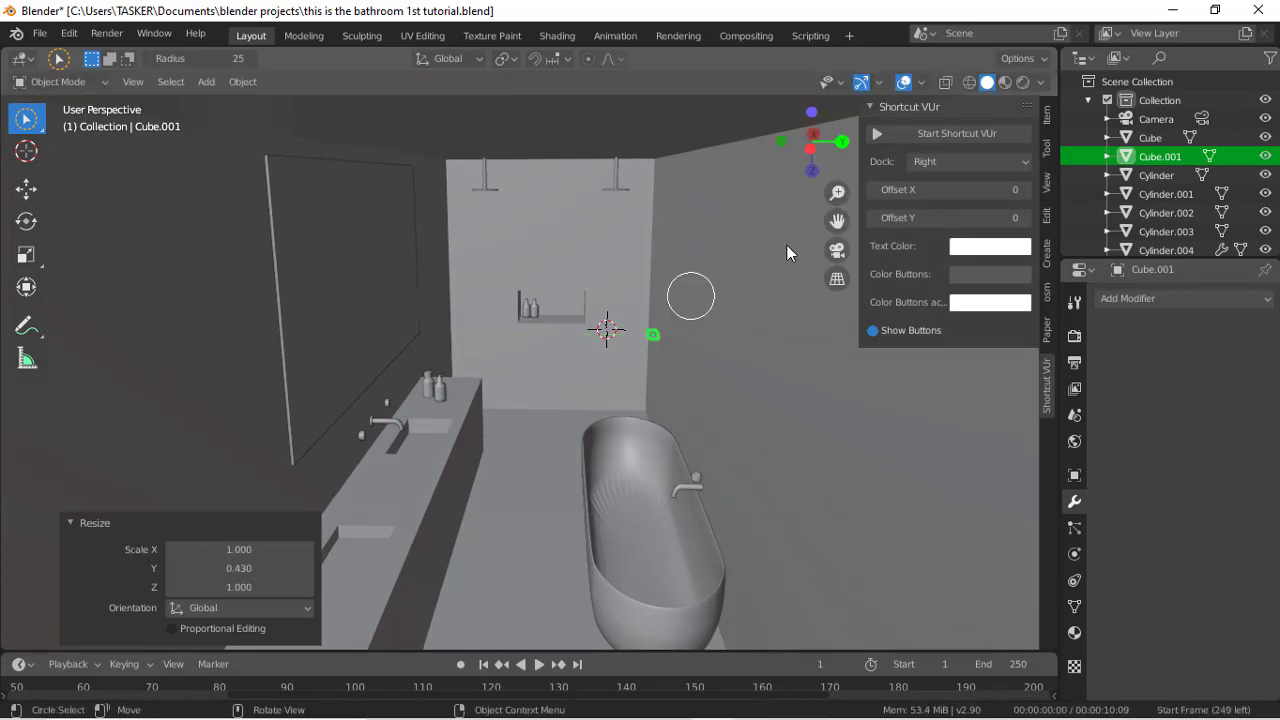
{"action": "left_click", "coordinate": [837, 250]}
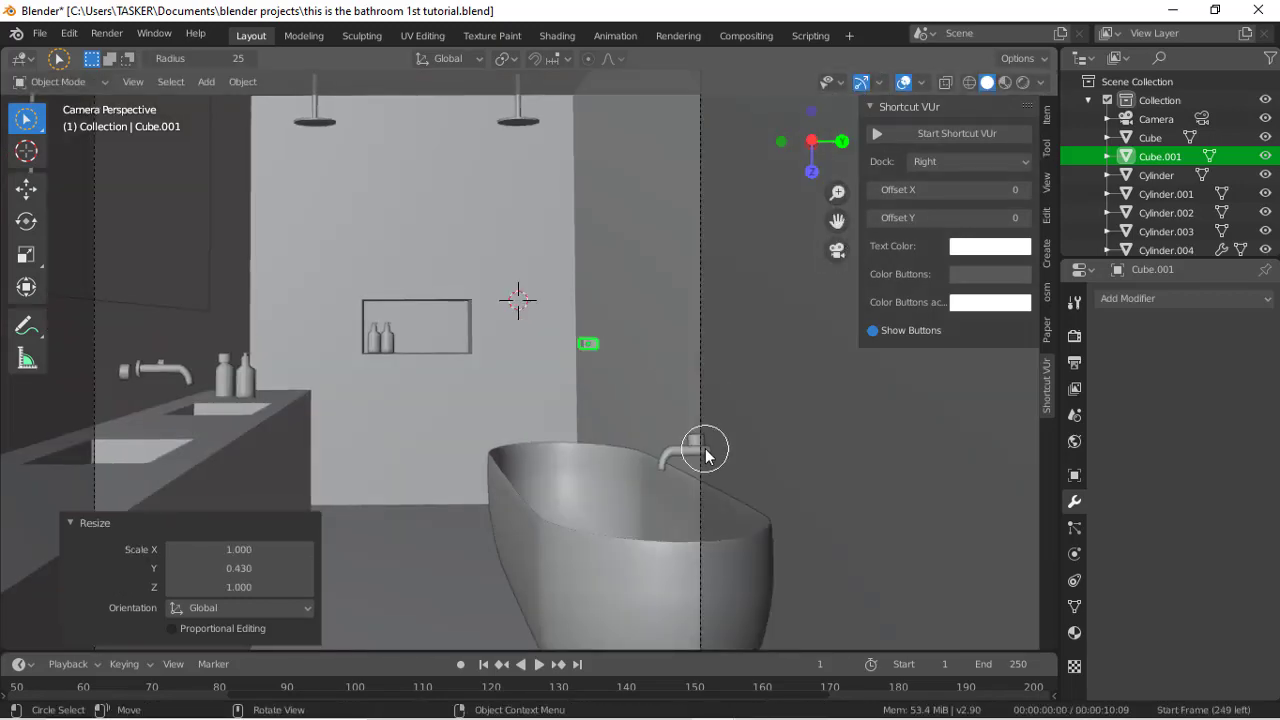
Step: In wireframe shading, move the small cube about -1.022 m along X toward the dark shower fixture in the reference image
{"action": "key", "text": "w"}
{"action": "key", "text": "w"}
{"action": "key", "text": "w"}
{"action": "scroll", "coordinate": [705, 449], "scroll_direction": "up", "scroll_amount": 8}
{"action": "left_click", "coordinate": [974, 82]}
{"action": "scroll", "coordinate": [698, 450], "scroll_direction": "down", "scroll_amount": 2}
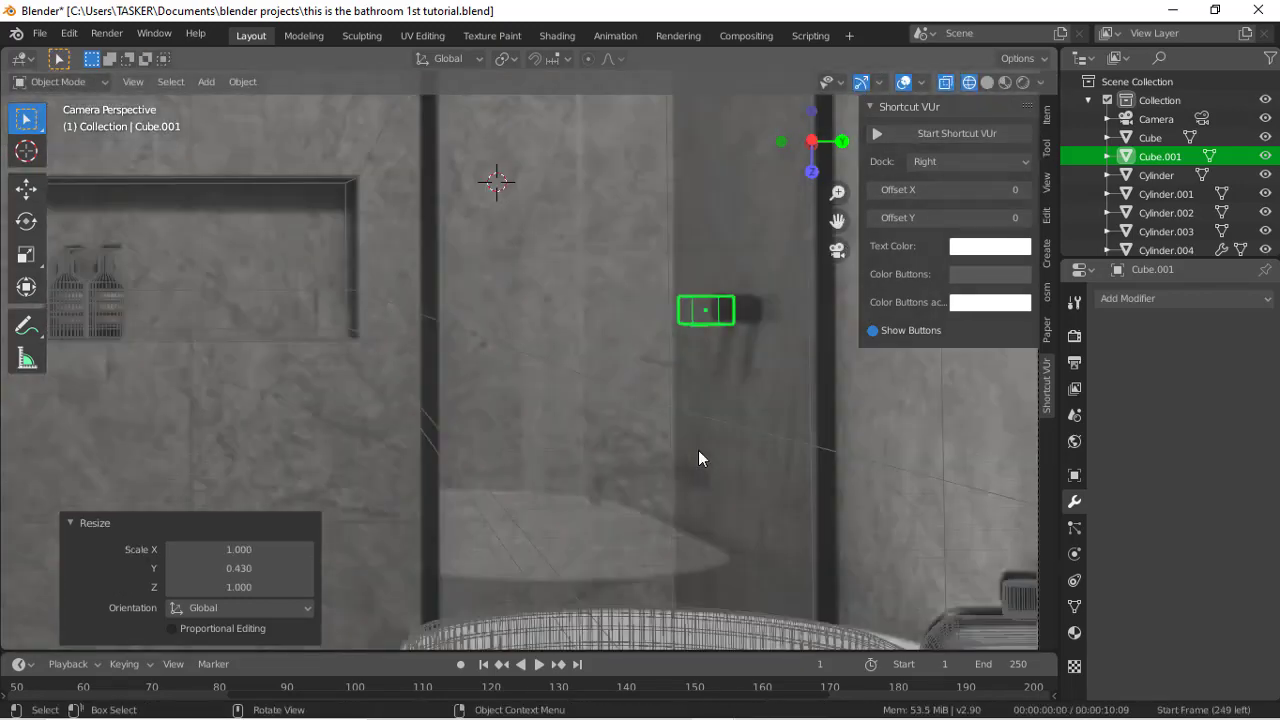
{"action": "key", "text": "g"}
{"action": "key", "text": "y"}
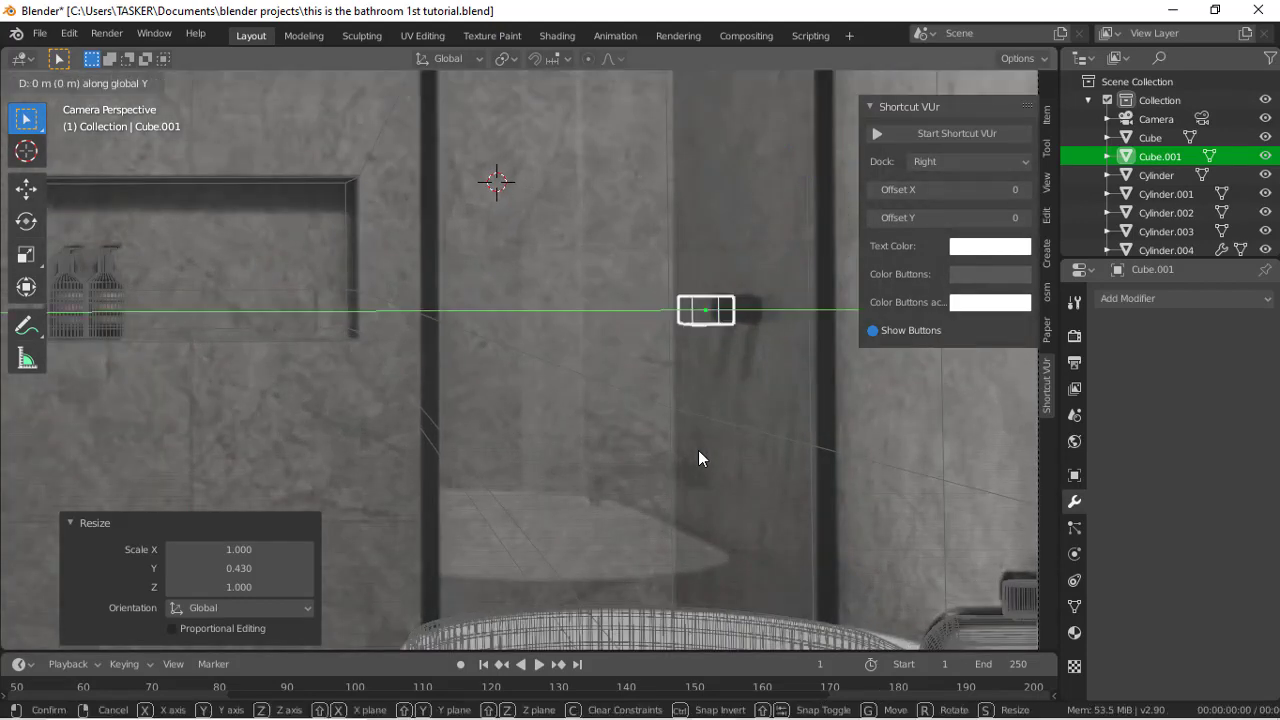
{"action": "key", "text": "x"}
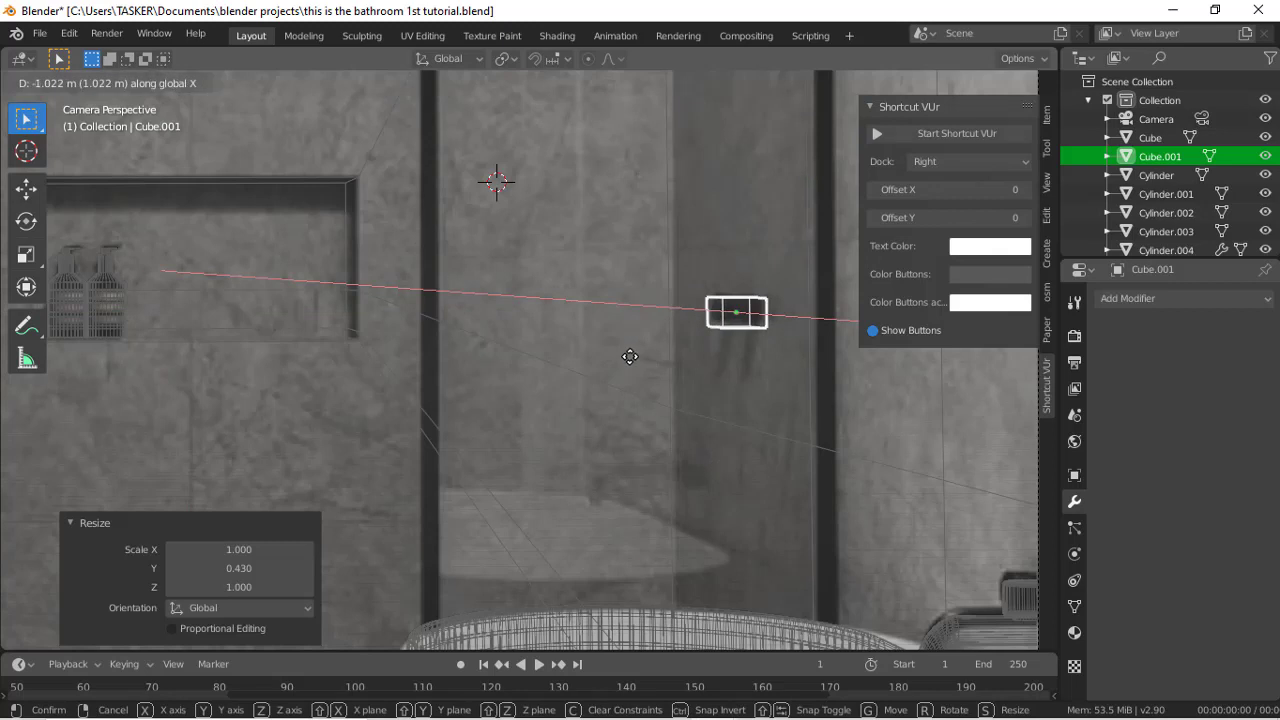
{"action": "left_click", "coordinate": [630, 362]}
Step: Scale the small cube along X to 0.66 and move it about -0.019 m along Z to fit the reference fixture
{"action": "key", "text": "s"}
{"action": "key", "text": "y"}
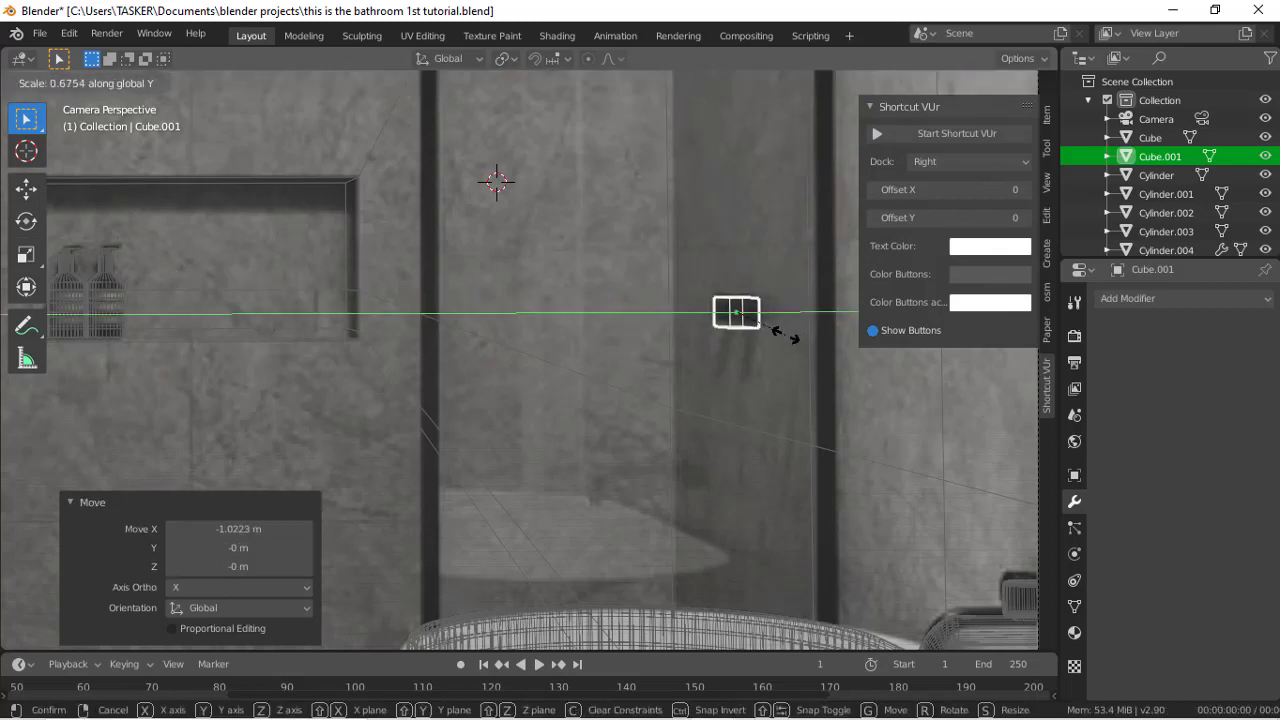
{"action": "key", "text": "x"}
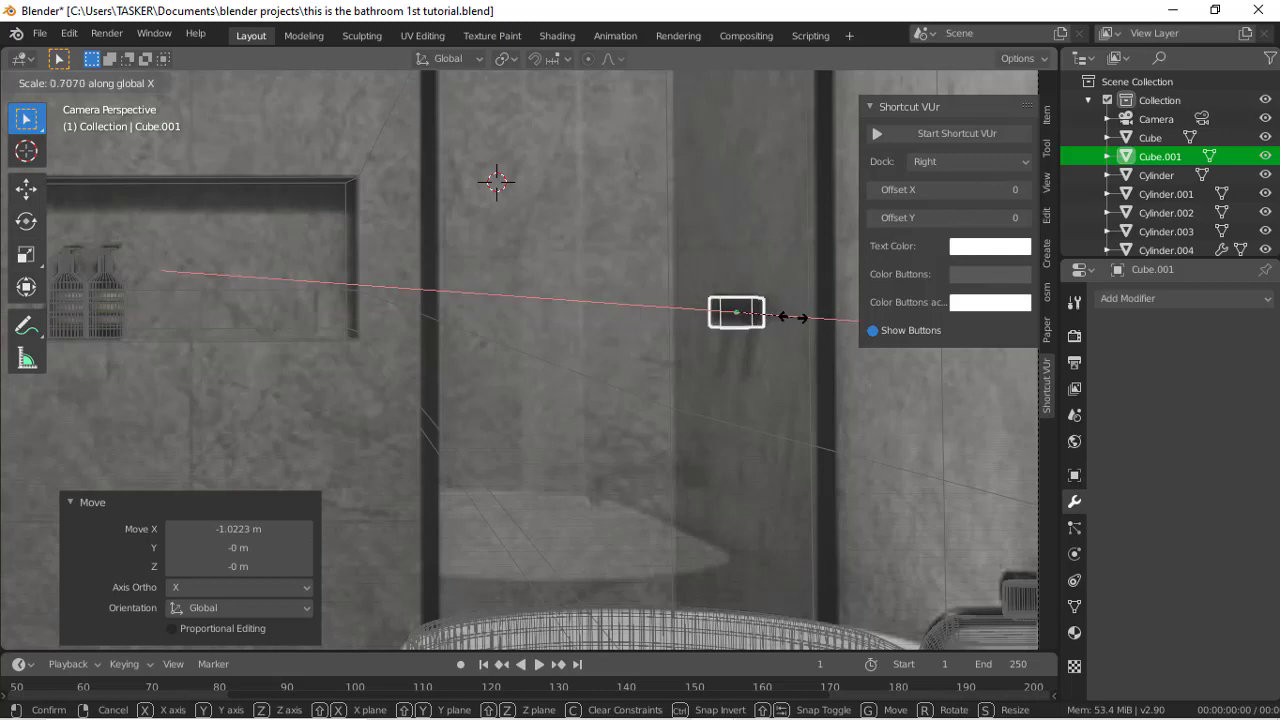
{"action": "left_click", "coordinate": [789, 317]}
{"action": "key", "text": "g"}
{"action": "key", "text": "z"}
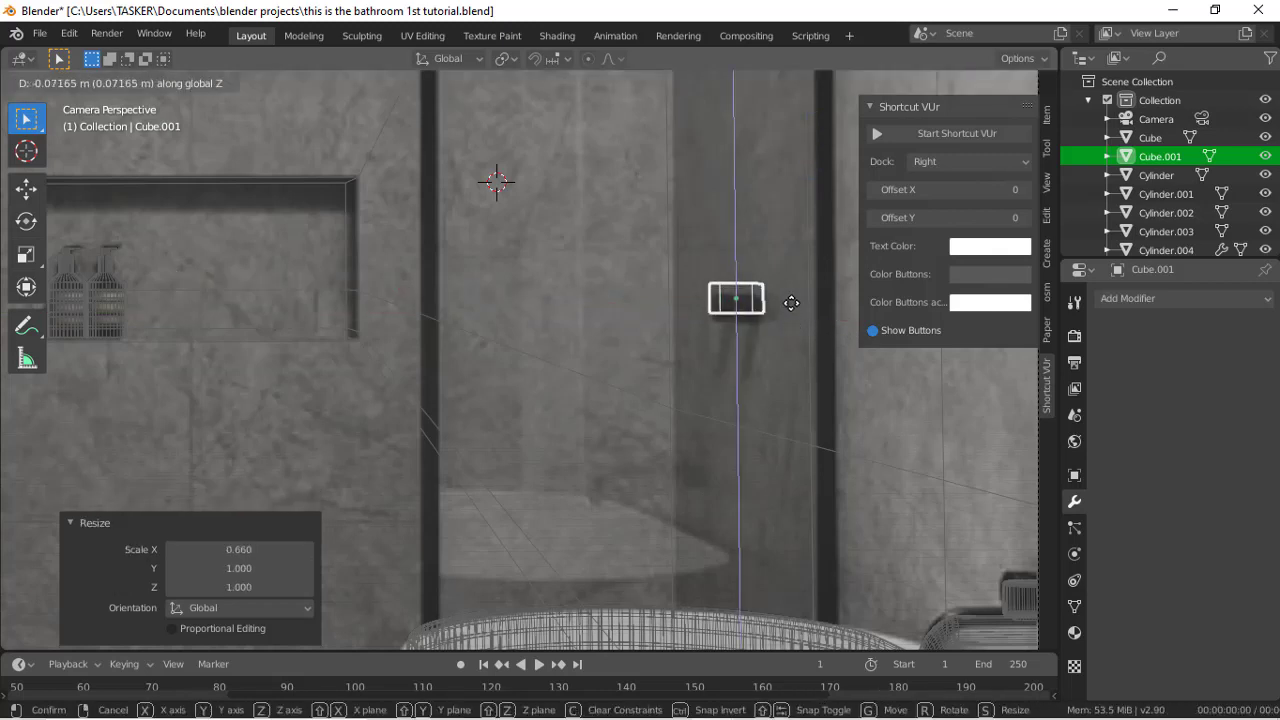
{"action": "left_click", "coordinate": [786, 310]}
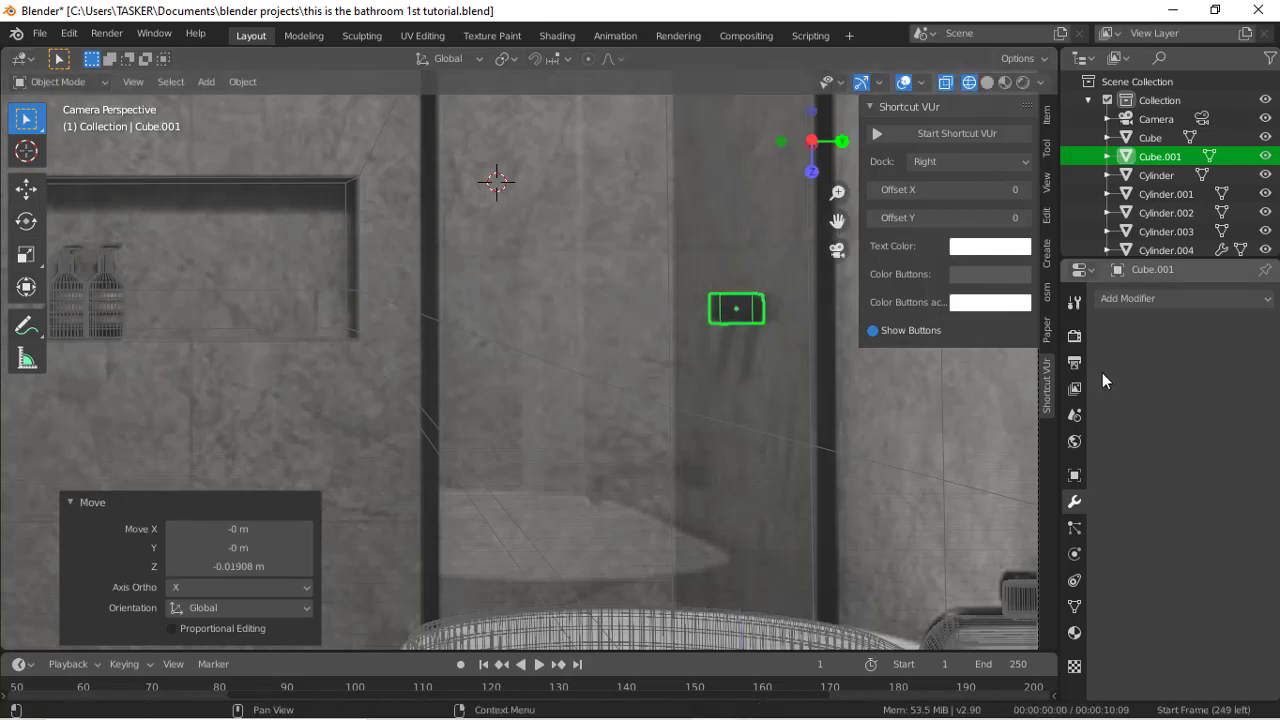
Step: Give the small cube a new material and set its base color to black
{"action": "left_click", "coordinate": [1074, 632]}
{"action": "left_click", "coordinate": [1160, 379]}
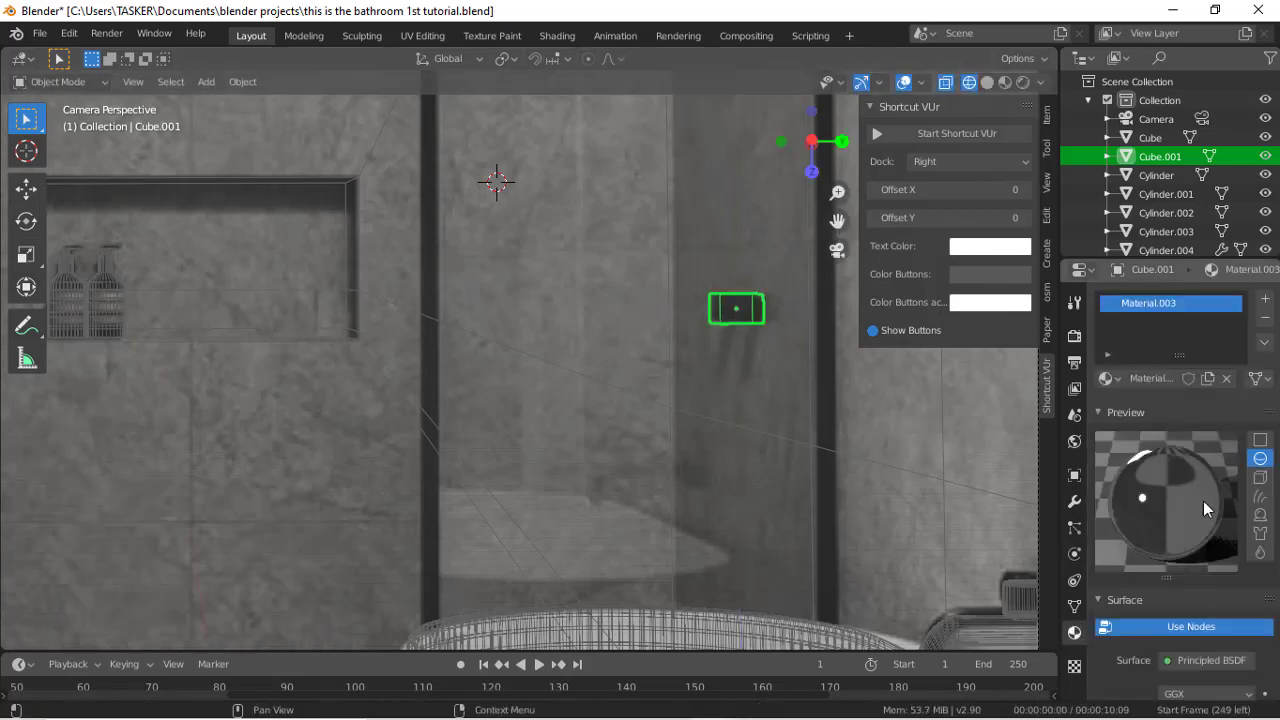
{"action": "left_click", "coordinate": [1202, 627]}
{"action": "scroll", "coordinate": [1190, 688], "scroll_direction": "down", "scroll_amount": 8}
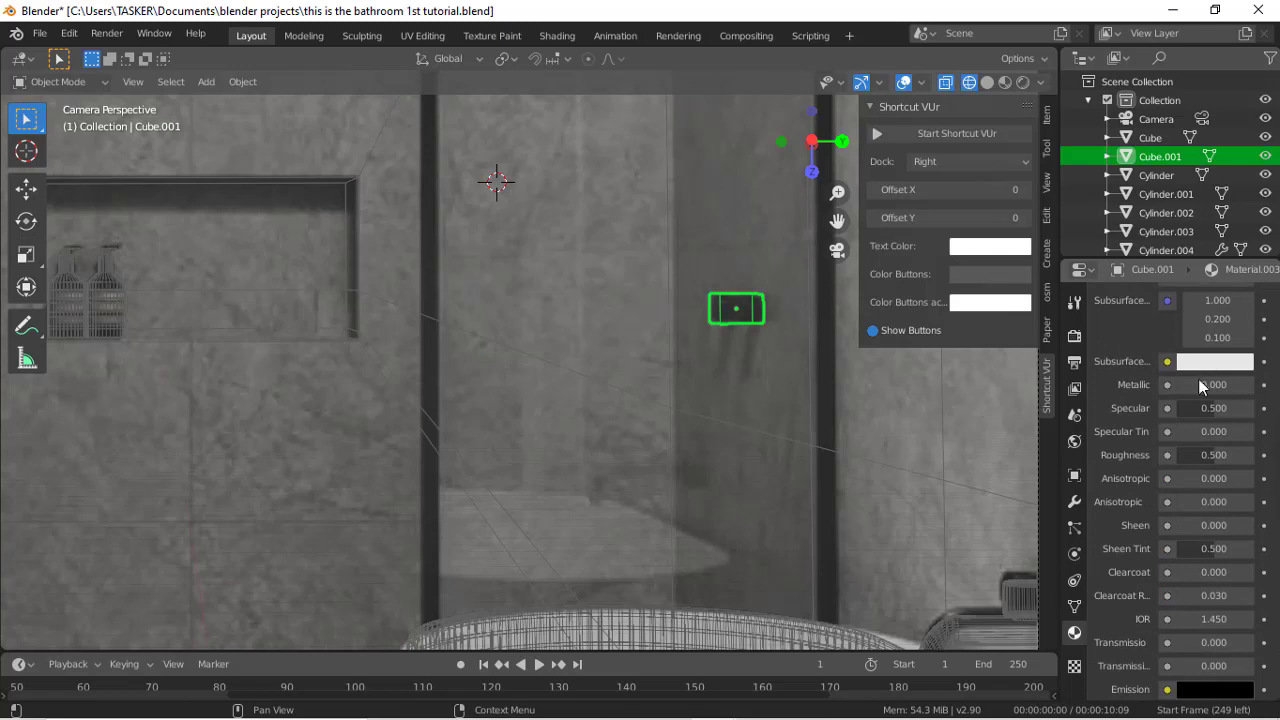
{"action": "scroll", "coordinate": [1179, 455], "scroll_direction": "up", "scroll_amount": 6}
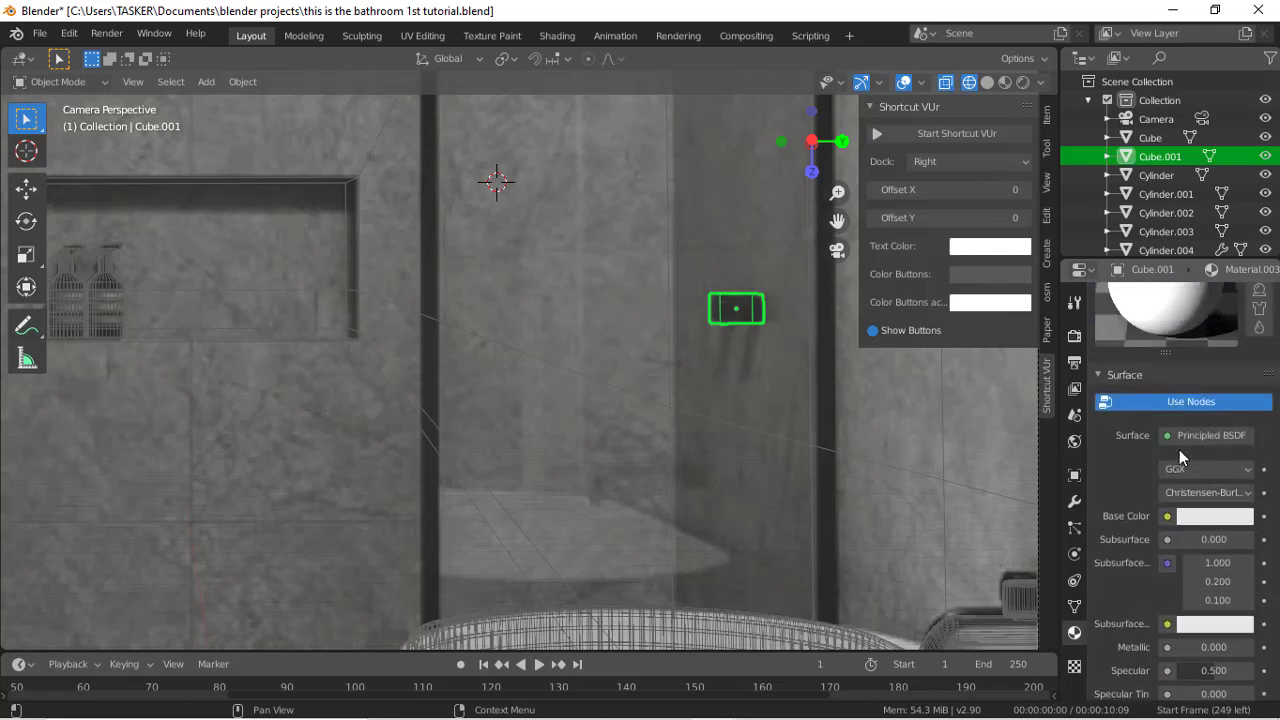
{"action": "left_click", "coordinate": [1203, 516]}
{"action": "left_click_drag", "start_coordinate": [1238, 284], "coordinate": [1238, 379]}
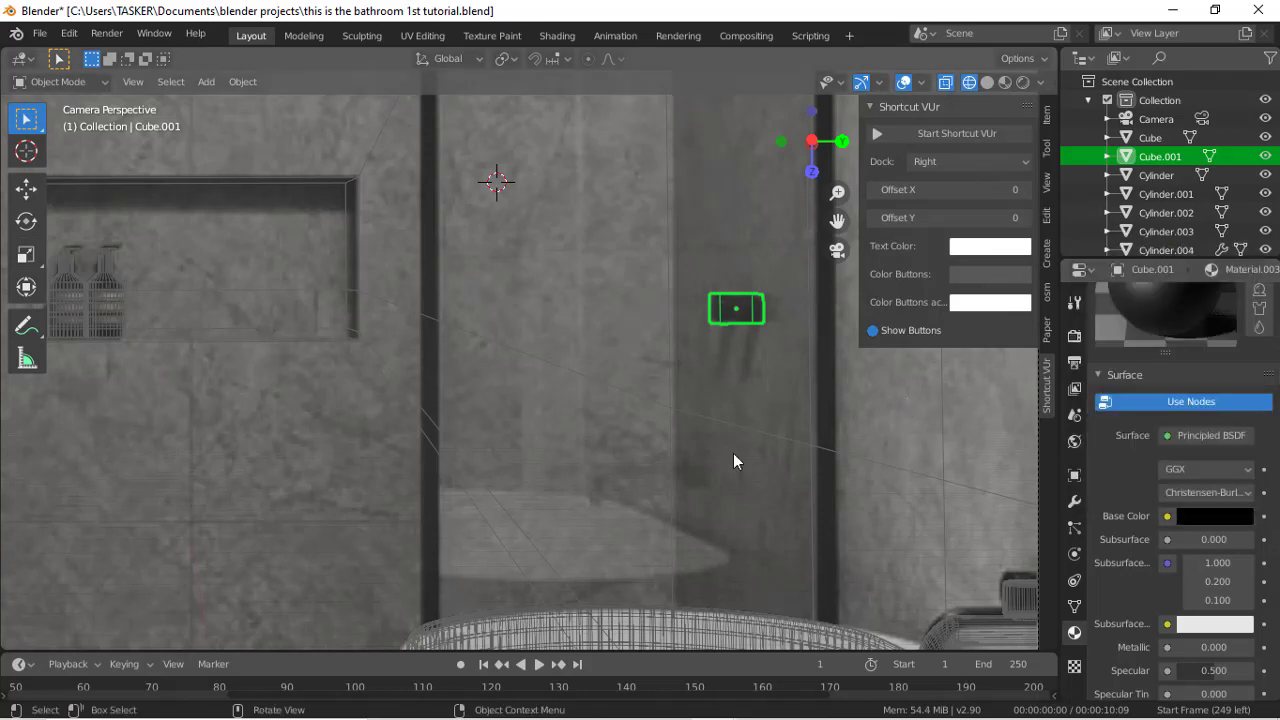
Step: Place the 3D cursor on the wall lamp above the vanity in the reference image and return to the selection tool
{"action": "scroll", "coordinate": [737, 362], "scroll_direction": "down", "scroll_amount": 4}
{"action": "scroll", "coordinate": [737, 363], "scroll_direction": "down", "scroll_amount": 2}
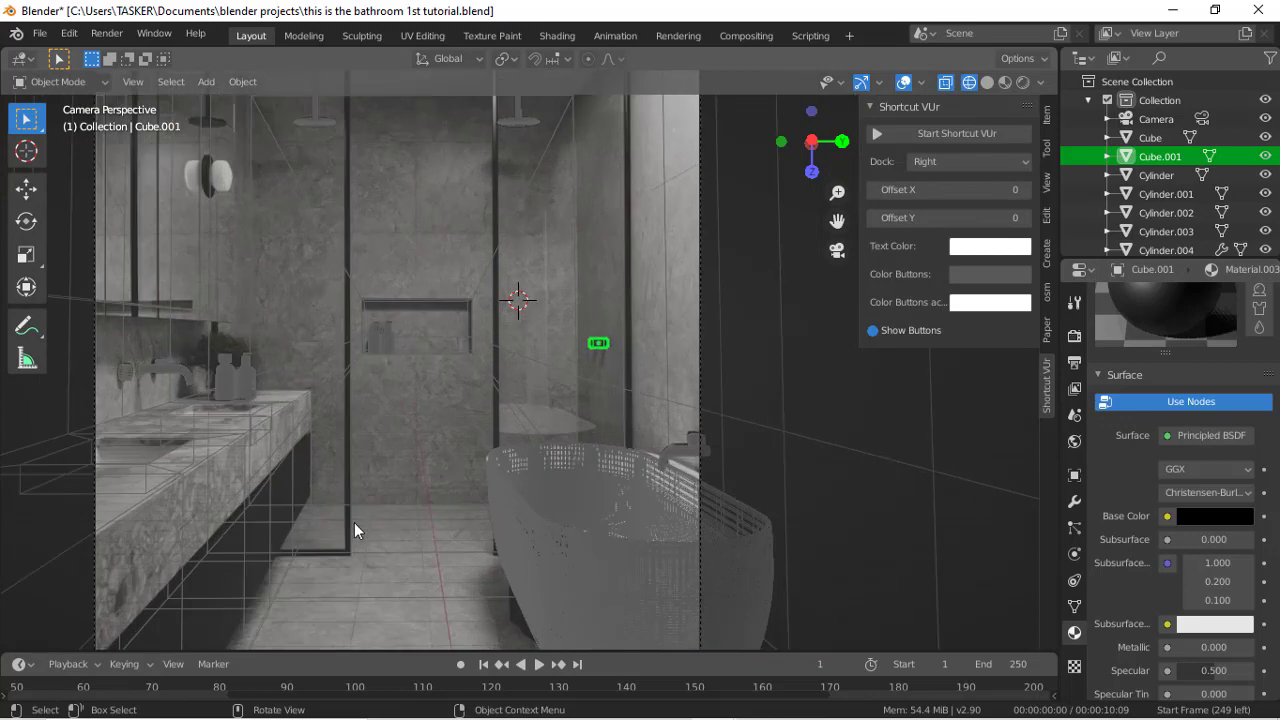
{"action": "scroll", "coordinate": [272, 455], "scroll_direction": "down", "scroll_amount": 2}
{"action": "scroll", "coordinate": [272, 455], "scroll_direction": "up", "scroll_amount": 4}
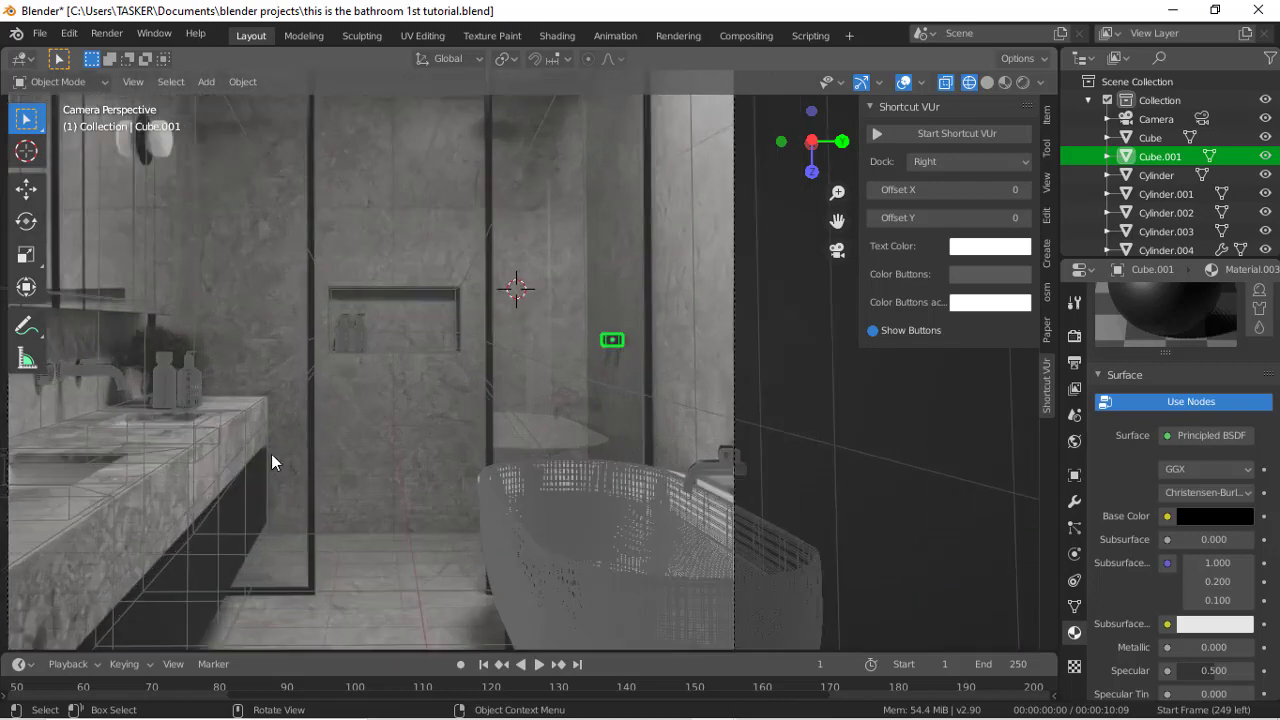
{"action": "scroll", "coordinate": [189, 312], "scroll_direction": "down", "scroll_amount": 3}
{"action": "scroll", "coordinate": [189, 312], "scroll_direction": "up", "scroll_amount": 2}
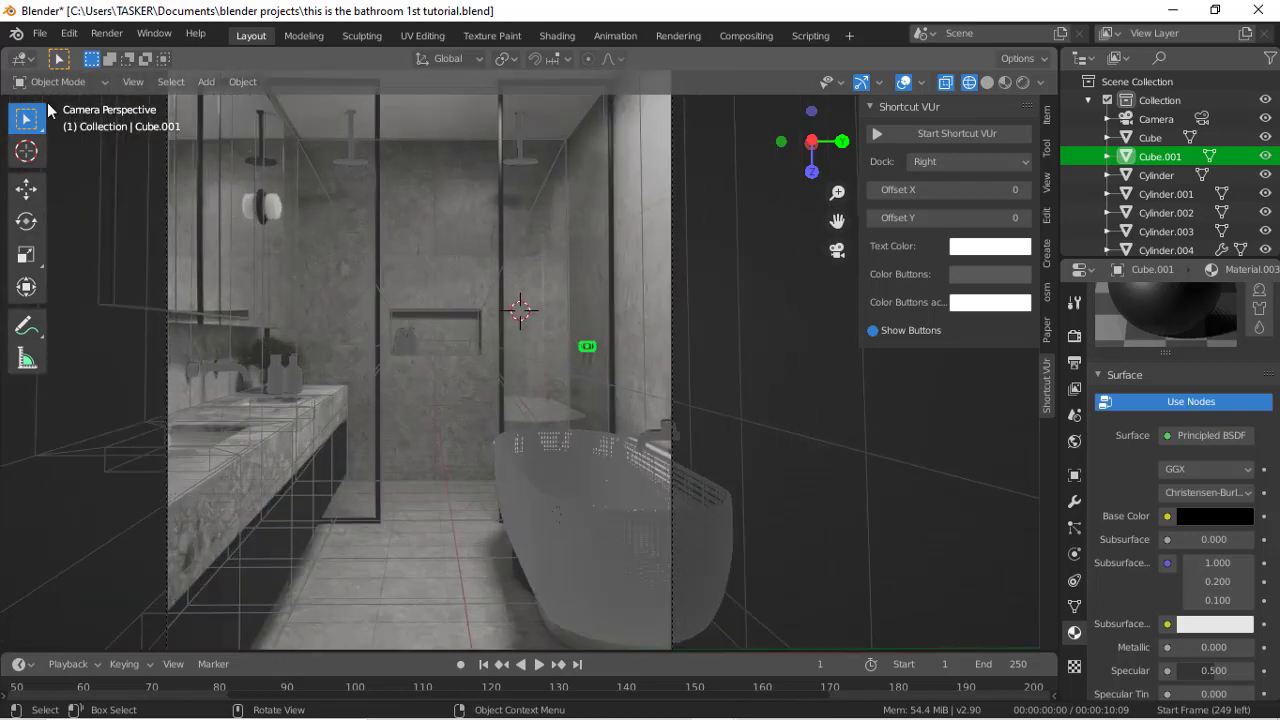
{"action": "left_click", "coordinate": [26, 151]}
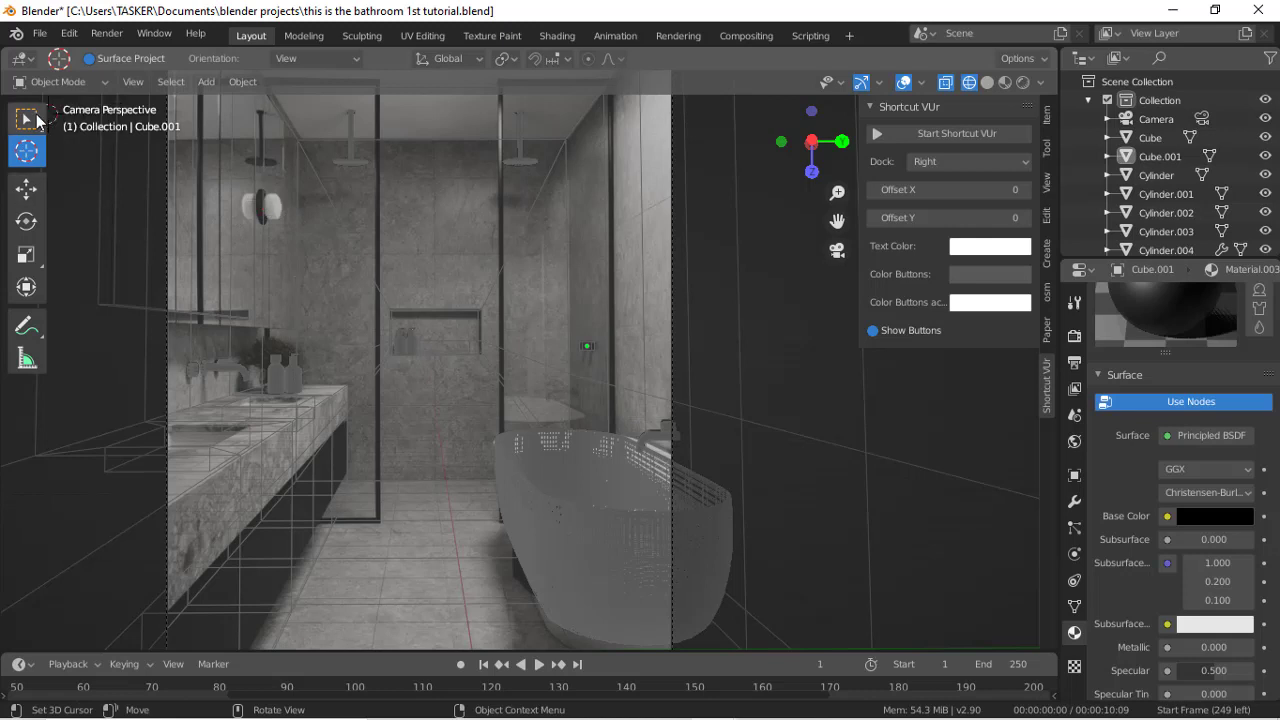
{"action": "left_click", "coordinate": [36, 120]}
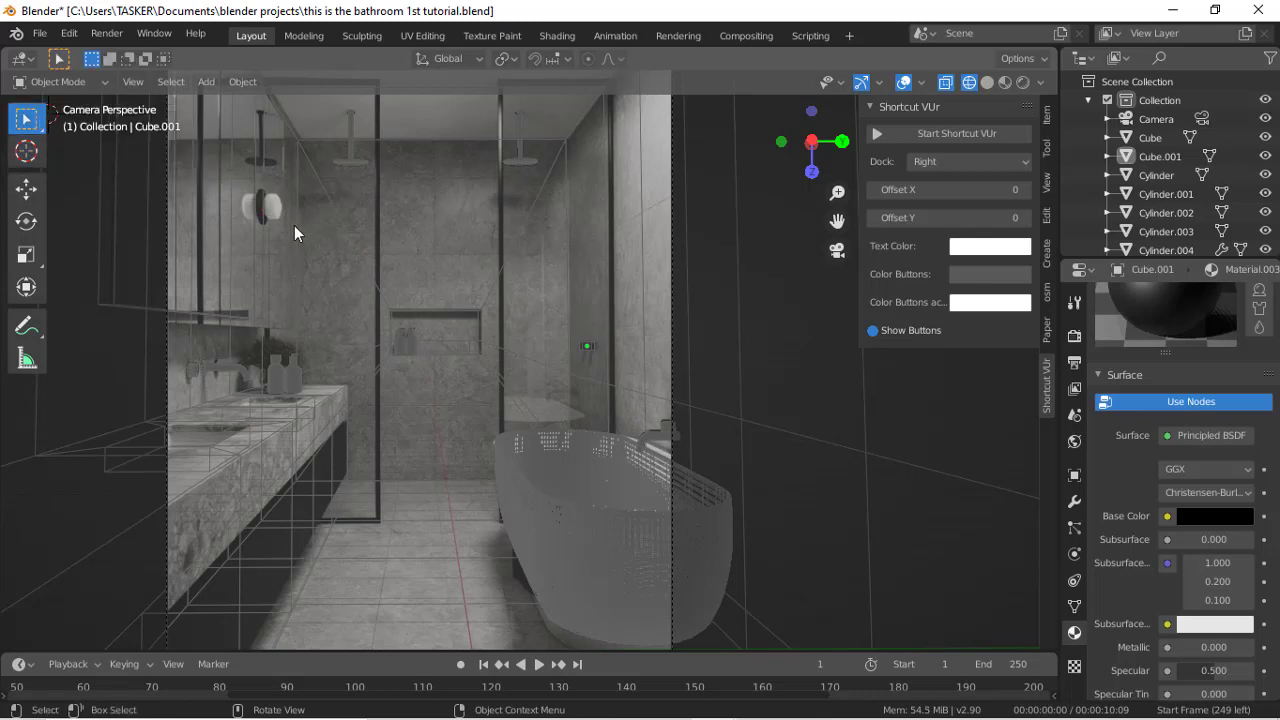
{"action": "left_click", "coordinate": [26, 151]}
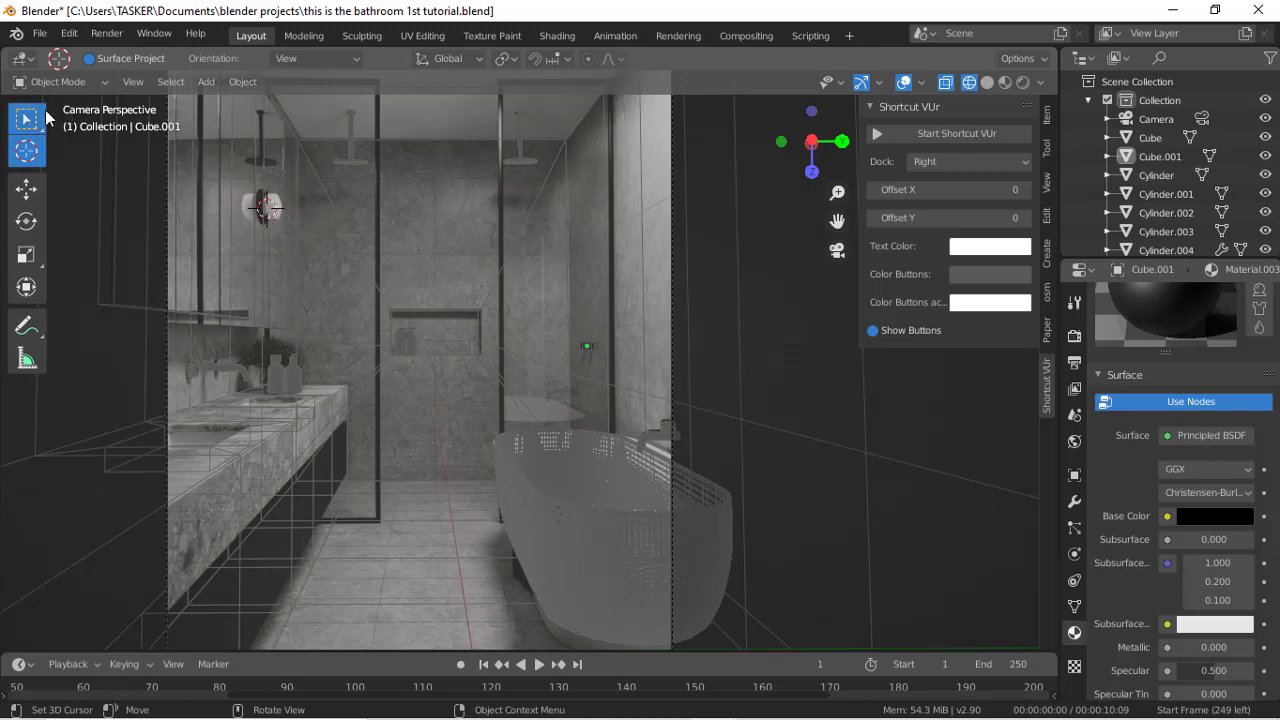
{"action": "left_click", "coordinate": [27, 119]}
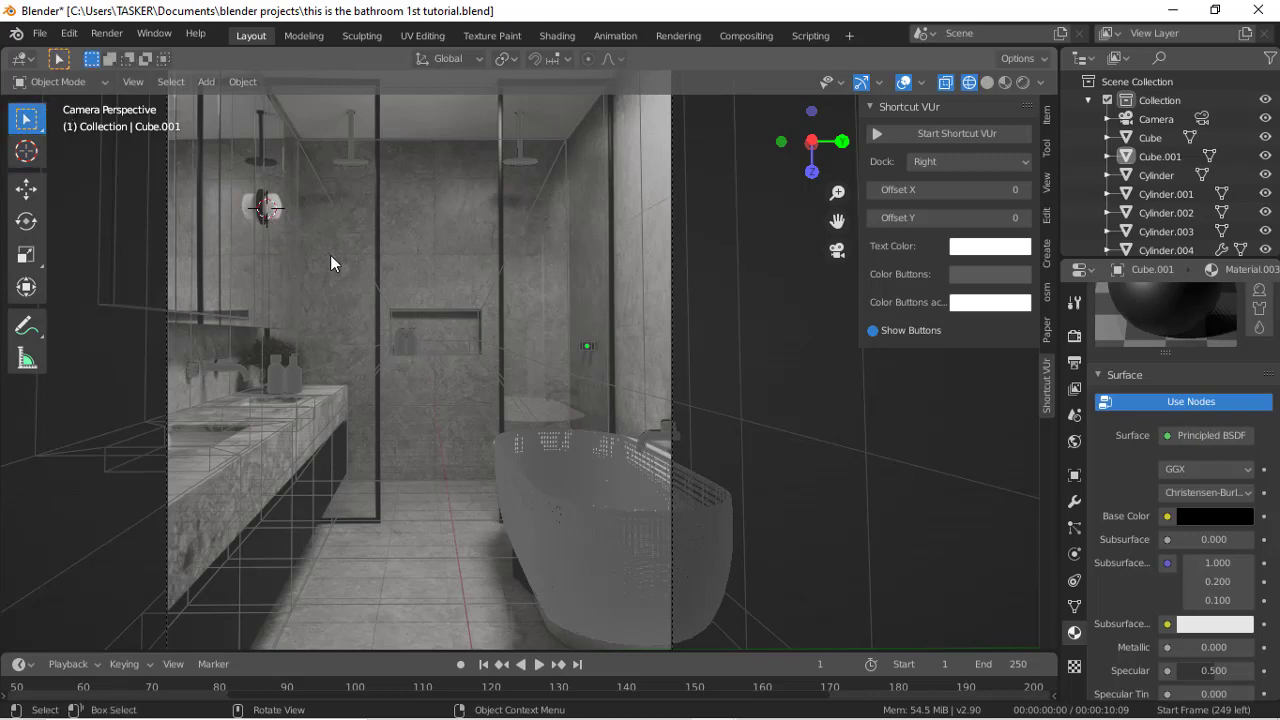
Step: Add a mesh cylinder at the 3D cursor on the lamp and scale it down to about 0.149
{"action": "scroll", "coordinate": [331, 257], "scroll_direction": "up", "scroll_amount": 2}
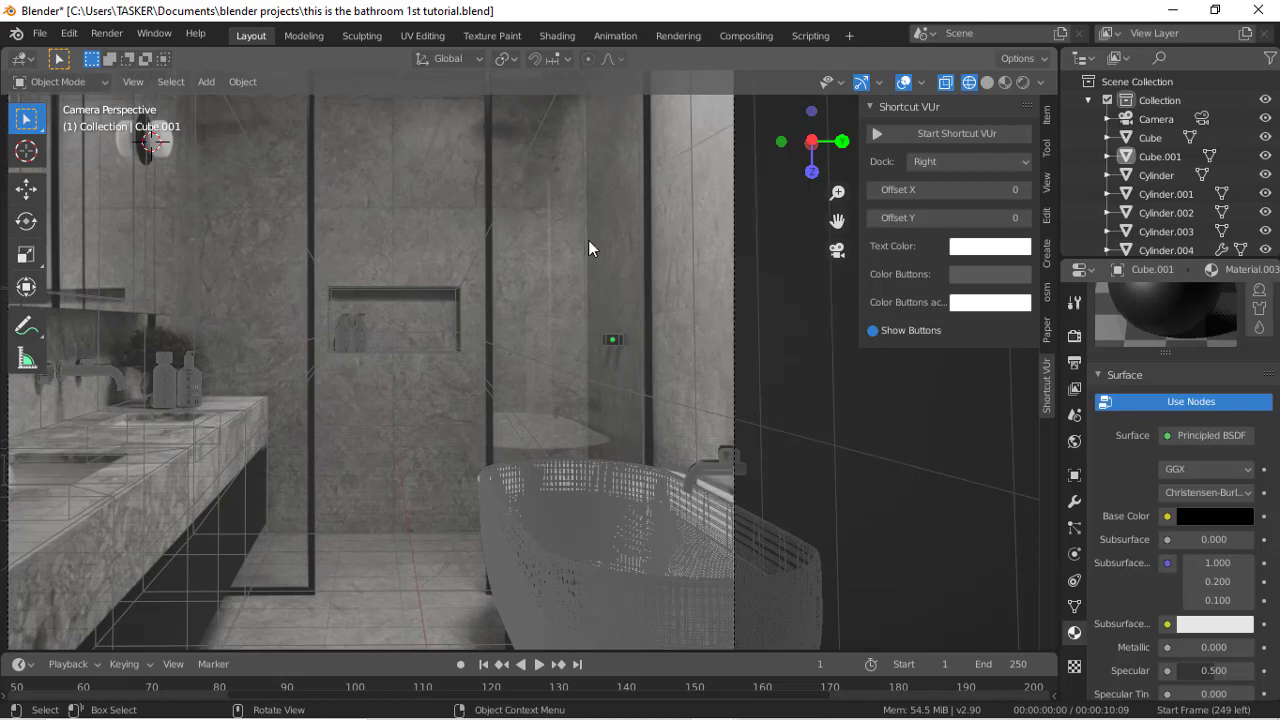
{"action": "key", "text": "shift+a"}
{"action": "mouse_move", "coordinate": [593, 240]}
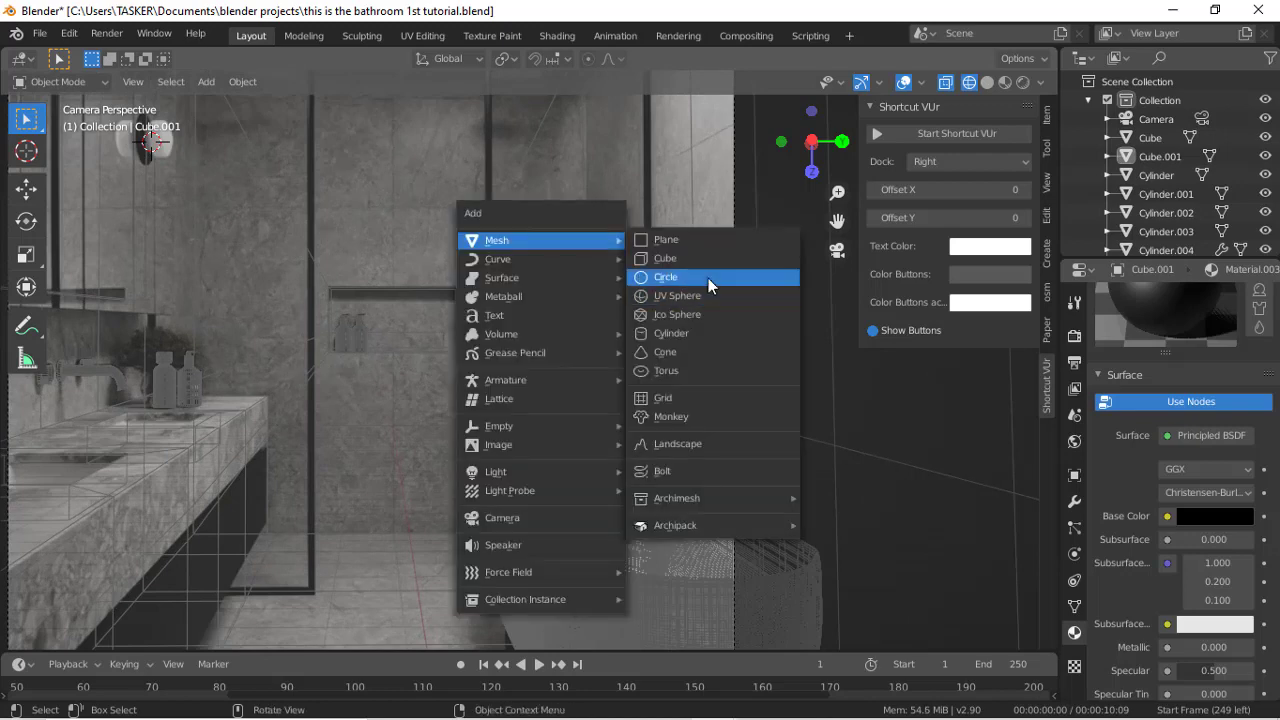
{"action": "left_click", "coordinate": [683, 337]}
{"action": "scroll", "coordinate": [510, 405], "scroll_direction": "up", "scroll_amount": 2}
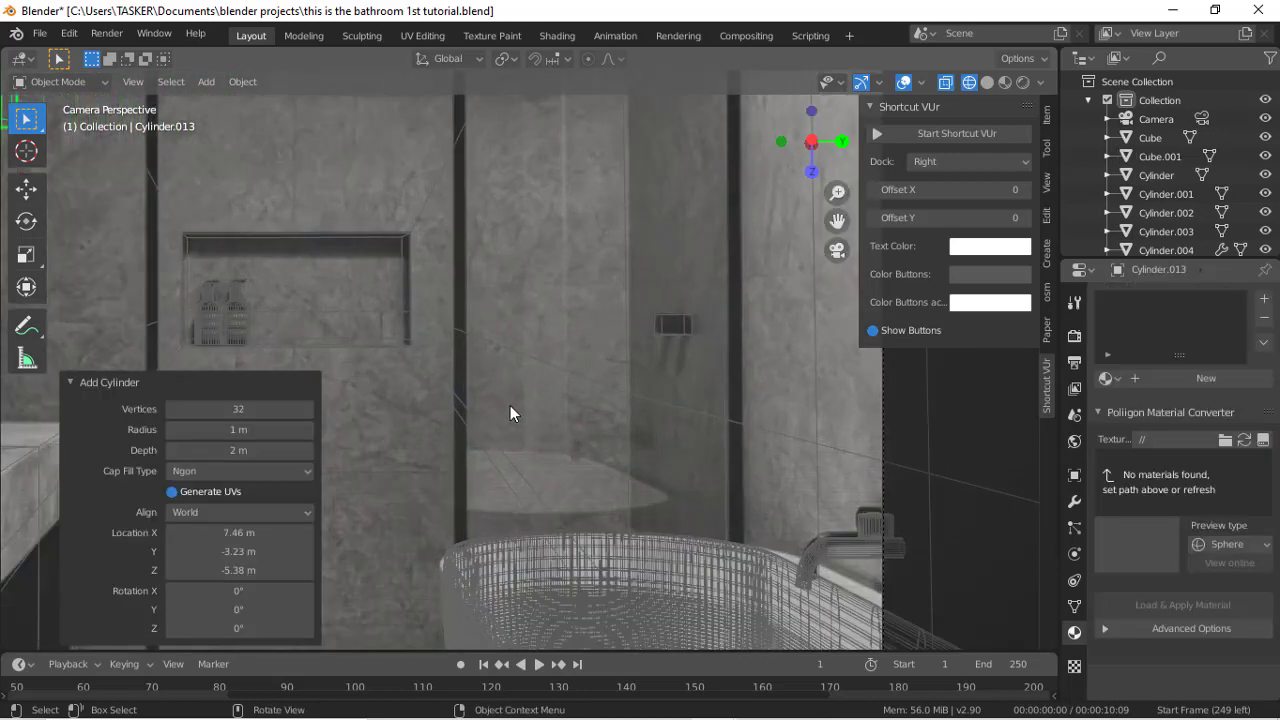
{"action": "scroll", "coordinate": [510, 405], "scroll_direction": "down", "scroll_amount": 2}
{"action": "key", "text": "s"}
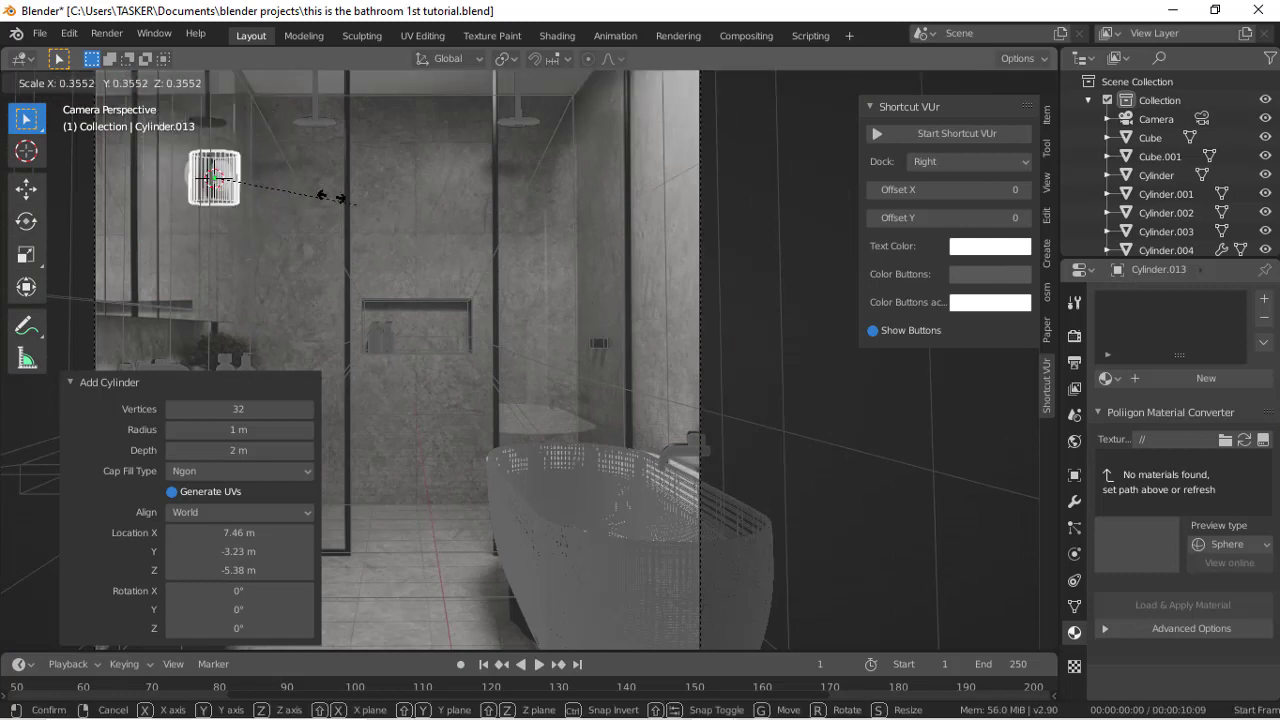
{"action": "left_click", "coordinate": [273, 164]}
Step: Rotate the lamp cylinder 90° about X and flatten it along Y to about 0.339
{"action": "type", "text": "rx"}
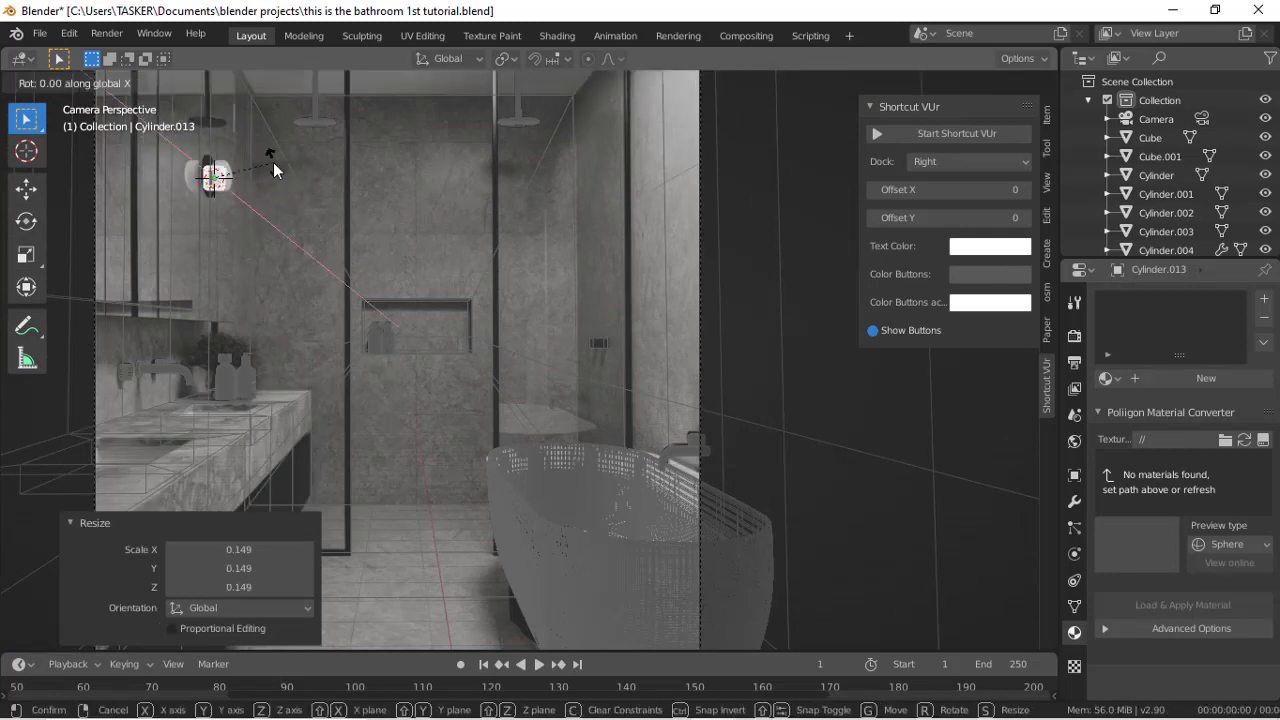
{"action": "type", "text": "90"}
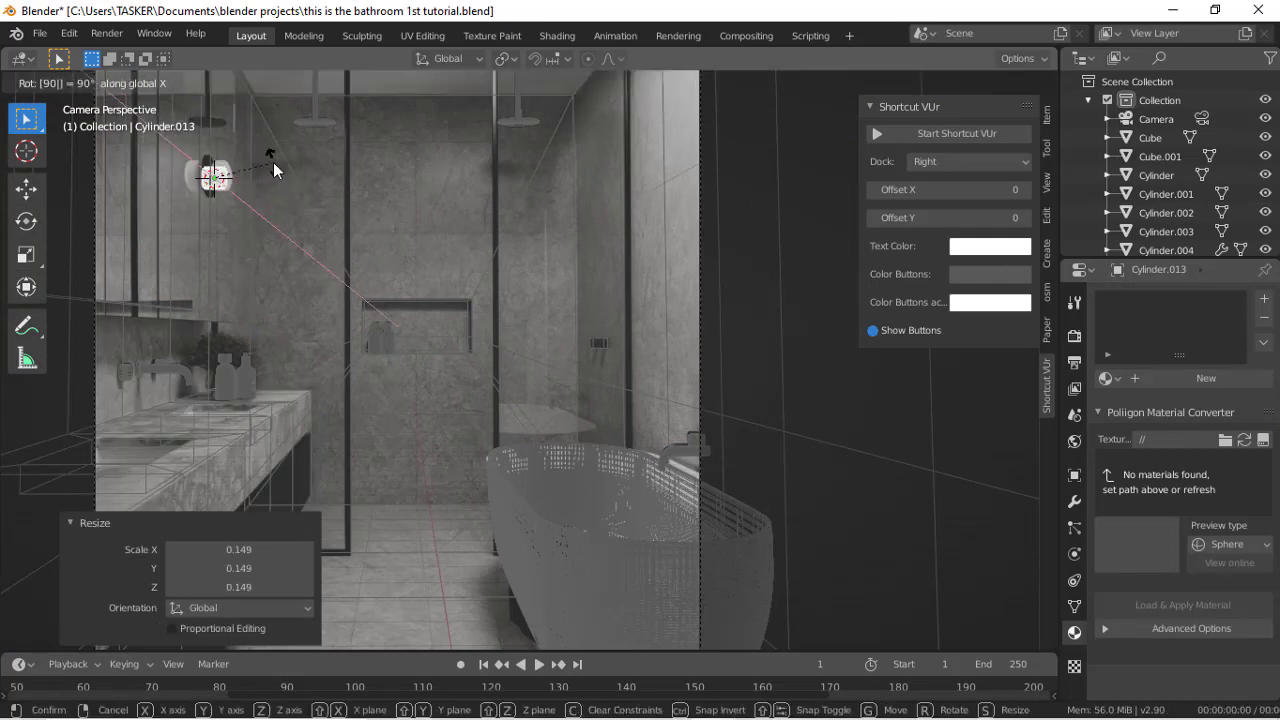
{"action": "key", "text": "Return"}
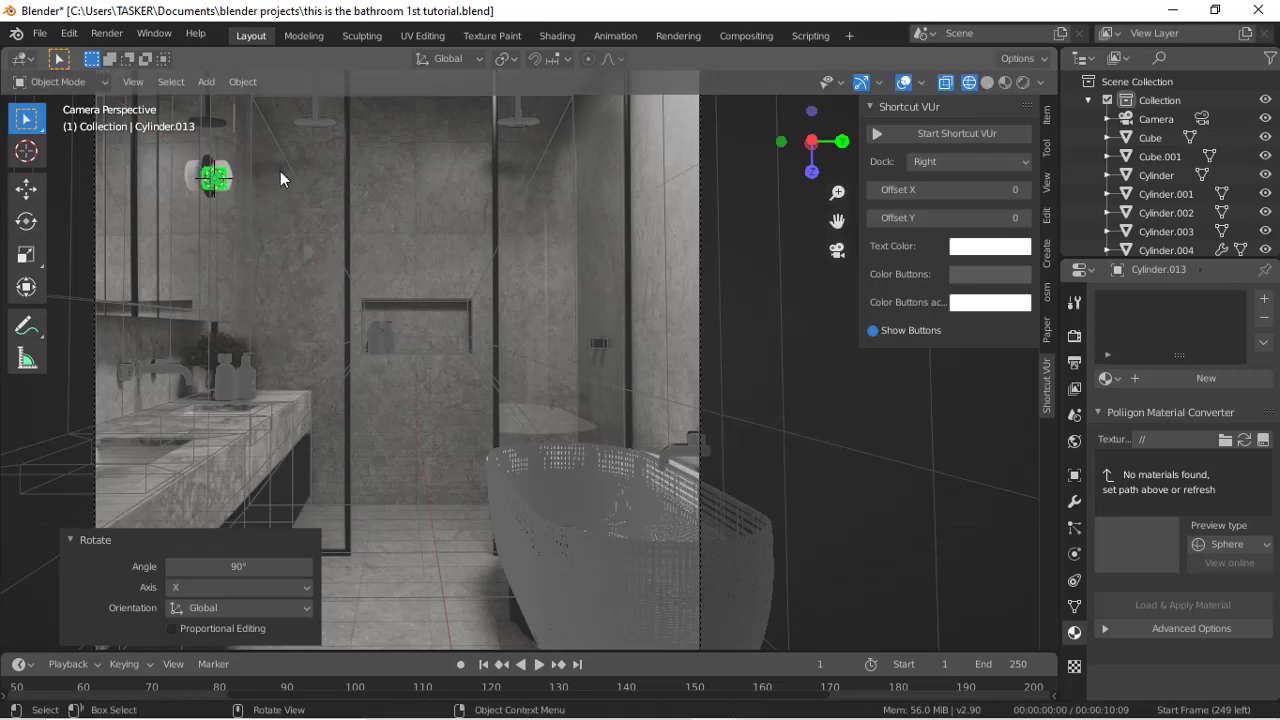
{"action": "key", "text": "s"}
{"action": "key", "text": "y"}
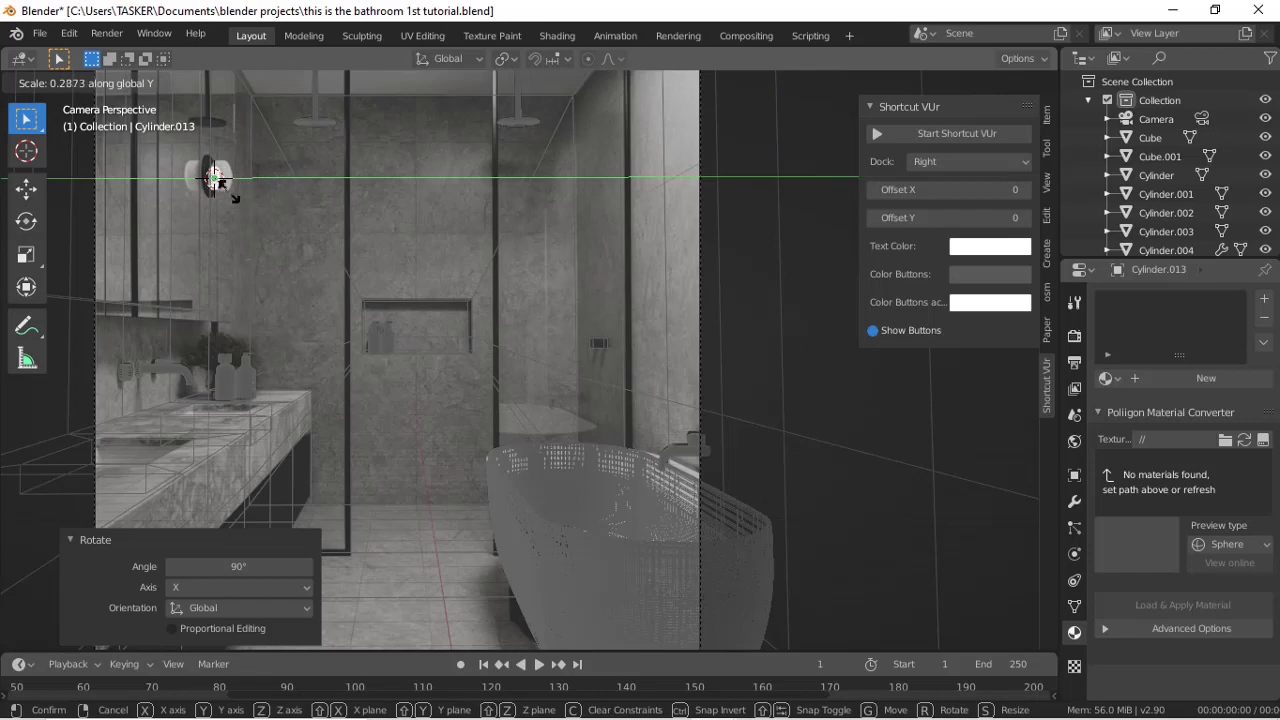
{"action": "left_click", "coordinate": [232, 193]}
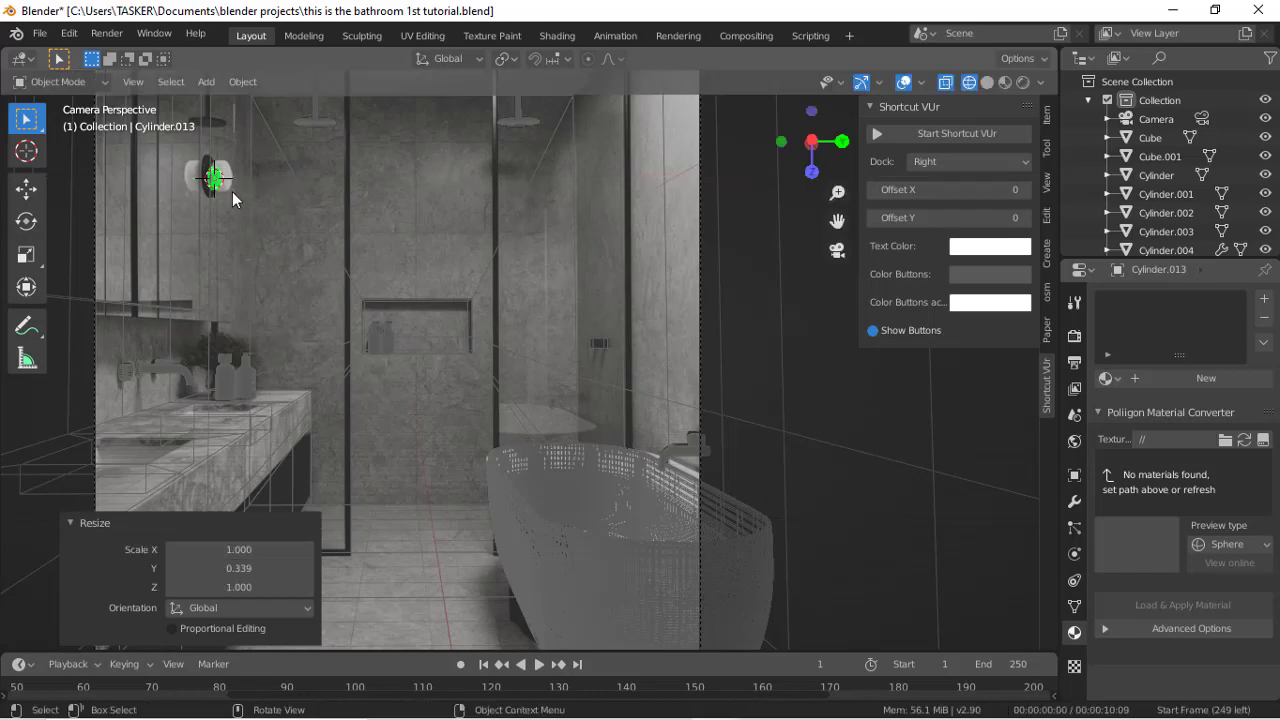
Step: In solid shading, move the lamp cylinder about 0.046 m along Y
{"action": "left_click", "coordinate": [988, 82]}
{"action": "scroll", "coordinate": [500, 233], "scroll_direction": "up", "scroll_amount": 3}
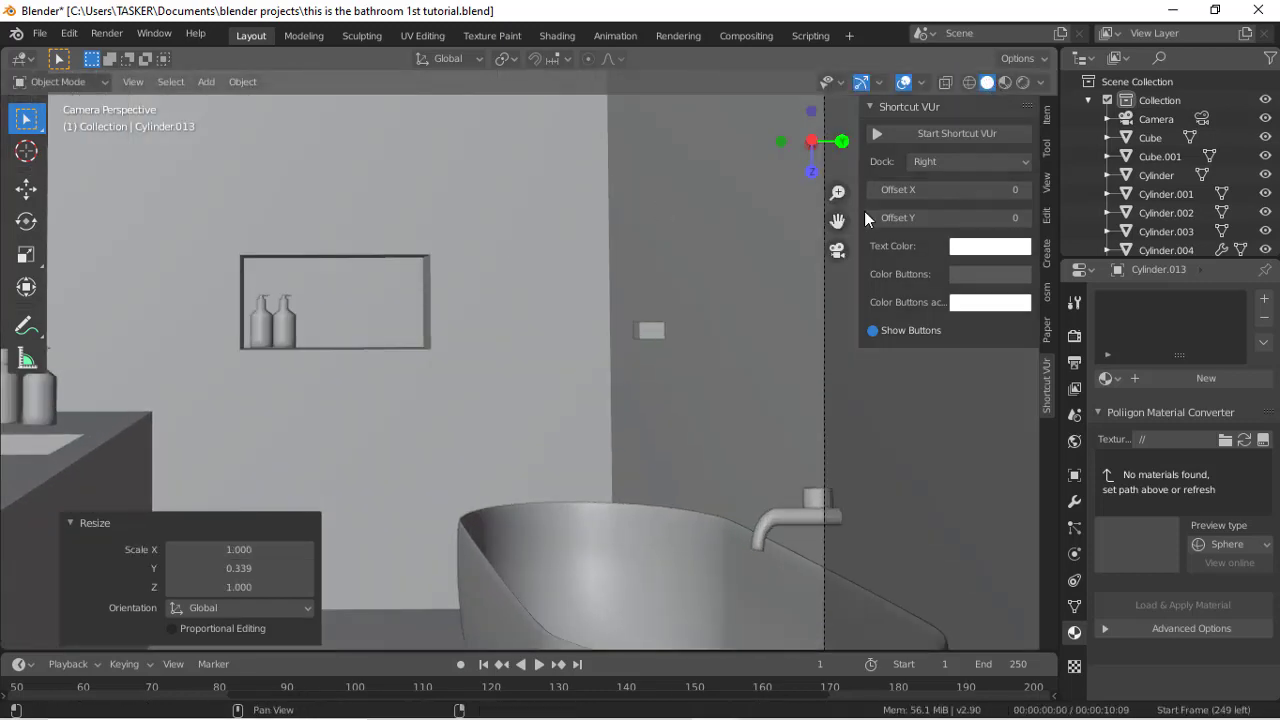
{"action": "left_click_drag", "start_coordinate": [838, 221], "coordinate": [1110, 495]}
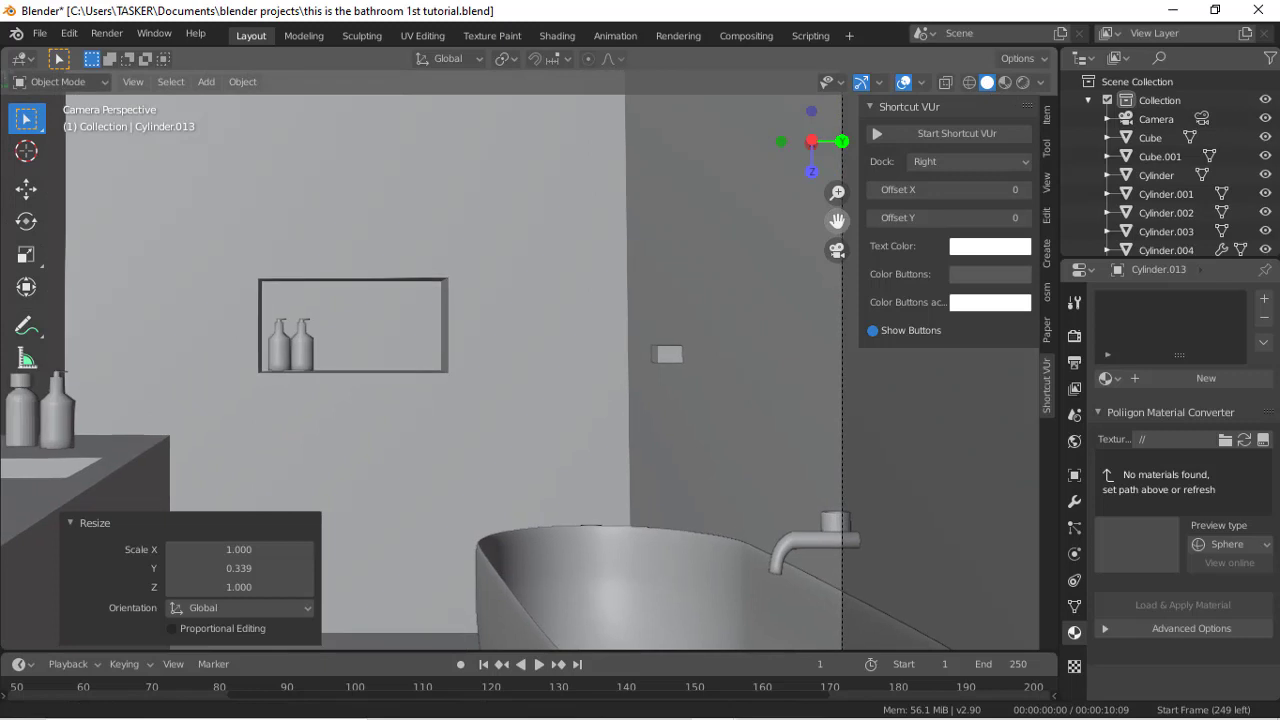
{"action": "scroll", "coordinate": [561, 325], "scroll_direction": "up", "scroll_amount": 1}
{"action": "key", "text": "g"}
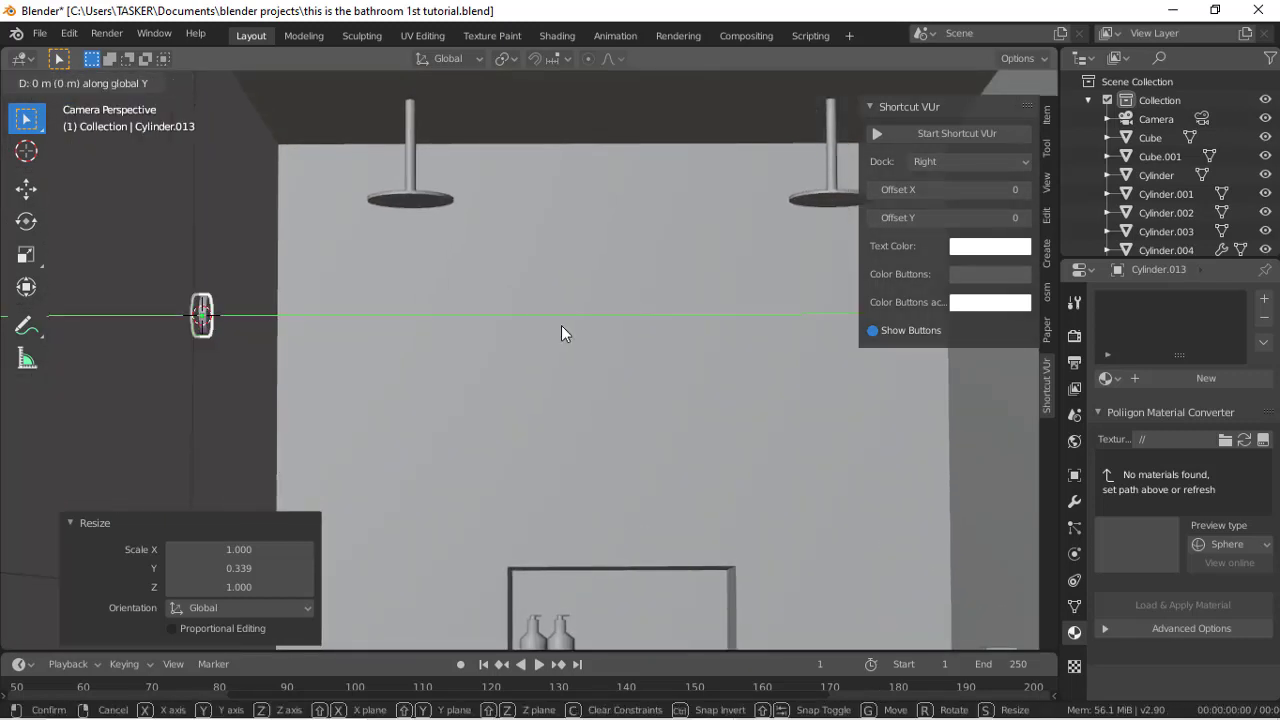
{"action": "key", "text": "y"}
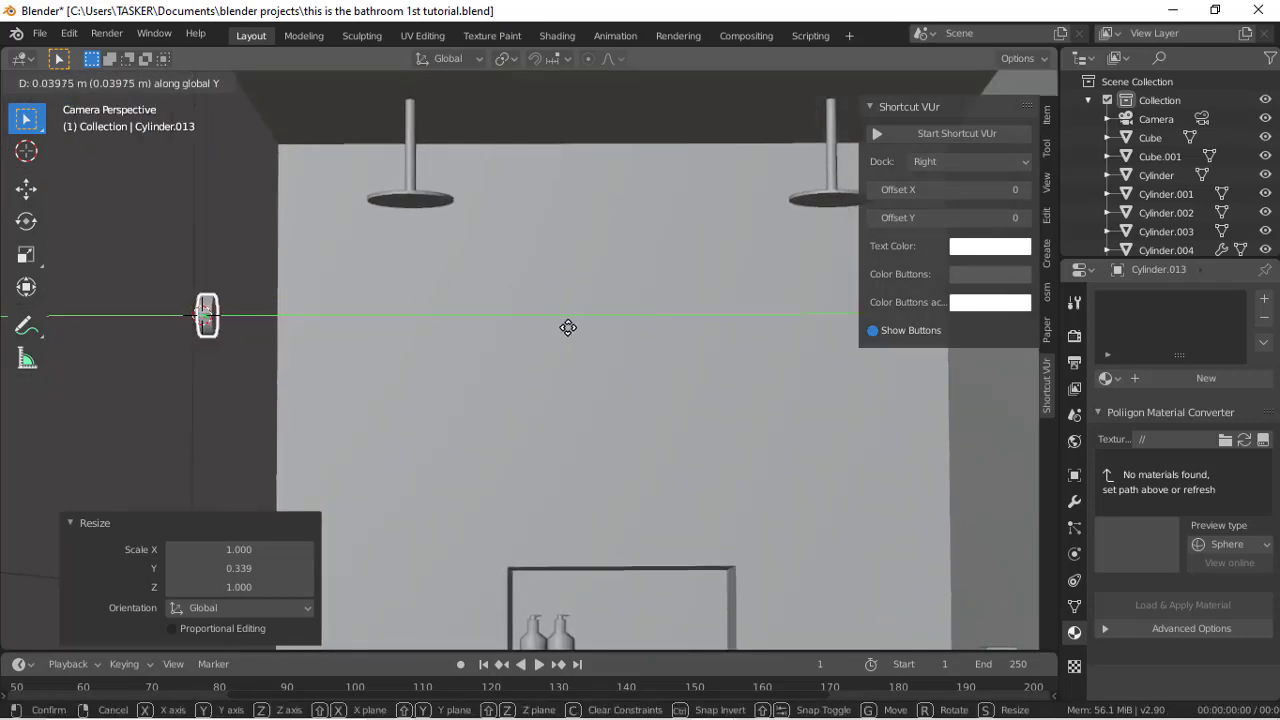
{"action": "left_click", "coordinate": [566, 326]}
Step: In wireframe shading, move the lamp cylinder about -0.52 m along X toward the lamp's dark disc in the reference image
{"action": "left_click", "coordinate": [968, 83]}
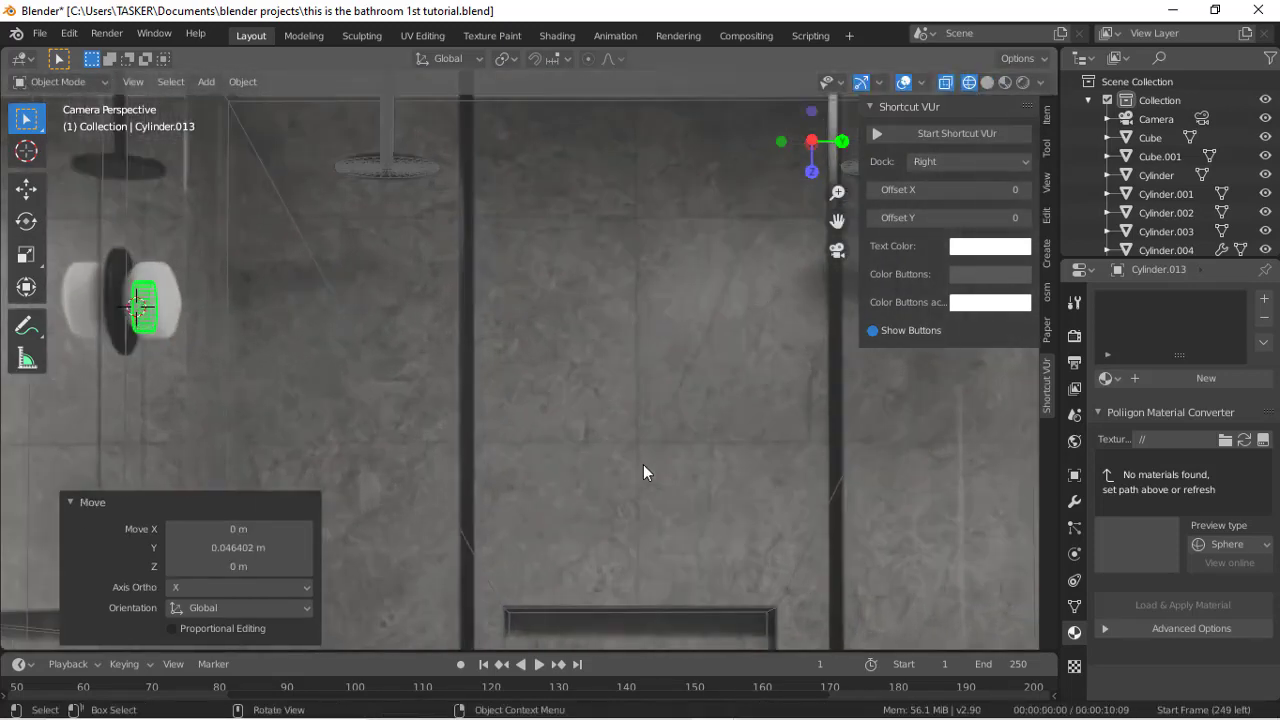
{"action": "key", "text": "g"}
{"action": "key", "text": "y"}
{"action": "key", "text": "x"}
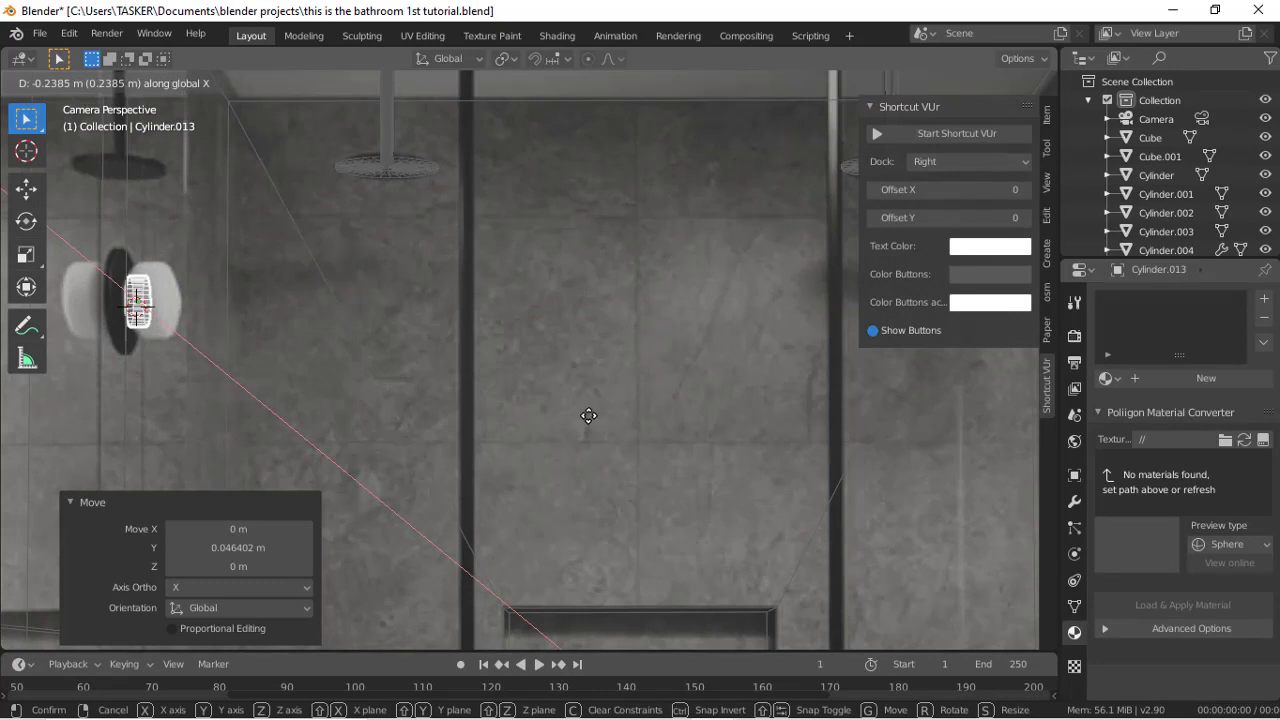
{"action": "left_click", "coordinate": [556, 403]}
Step: Enlarge the lamp cylinder to about 1.896 in X and Z, leaving Y locked, and move it about 0.0055 m along Z
{"action": "key", "text": "s"}
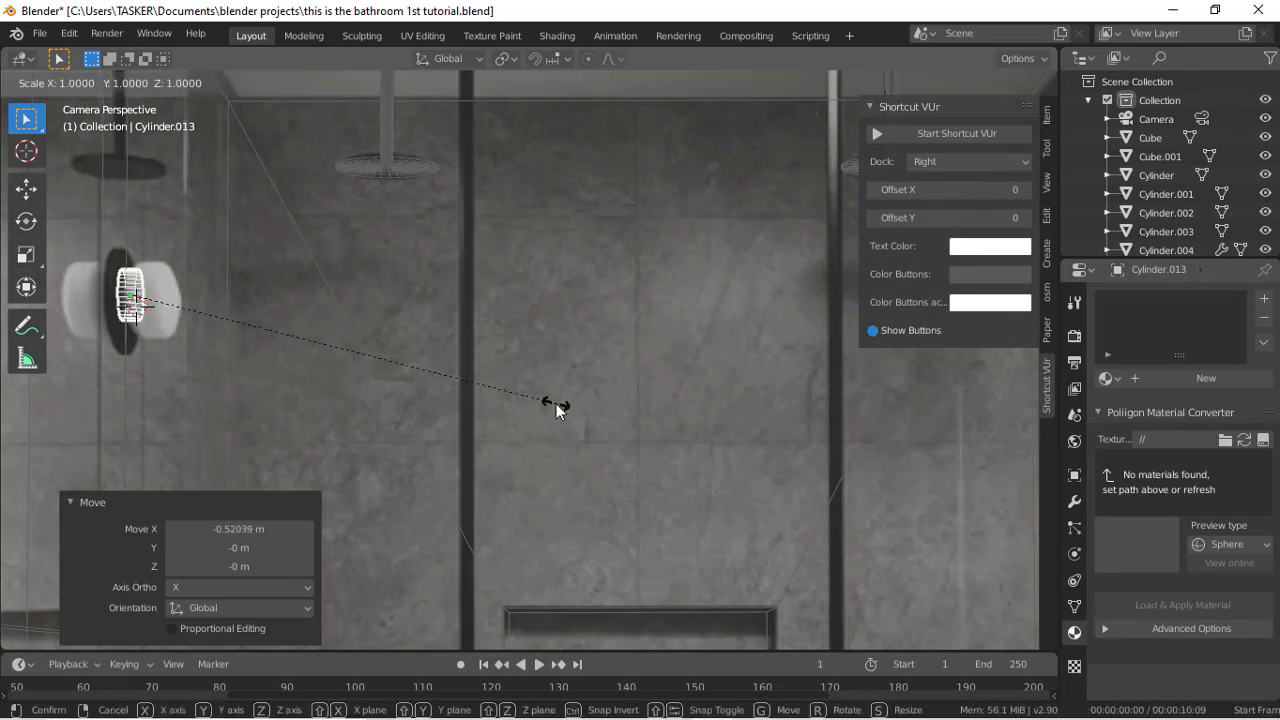
{"action": "key", "text": "shift+x"}
{"action": "key", "text": "shift+y"}
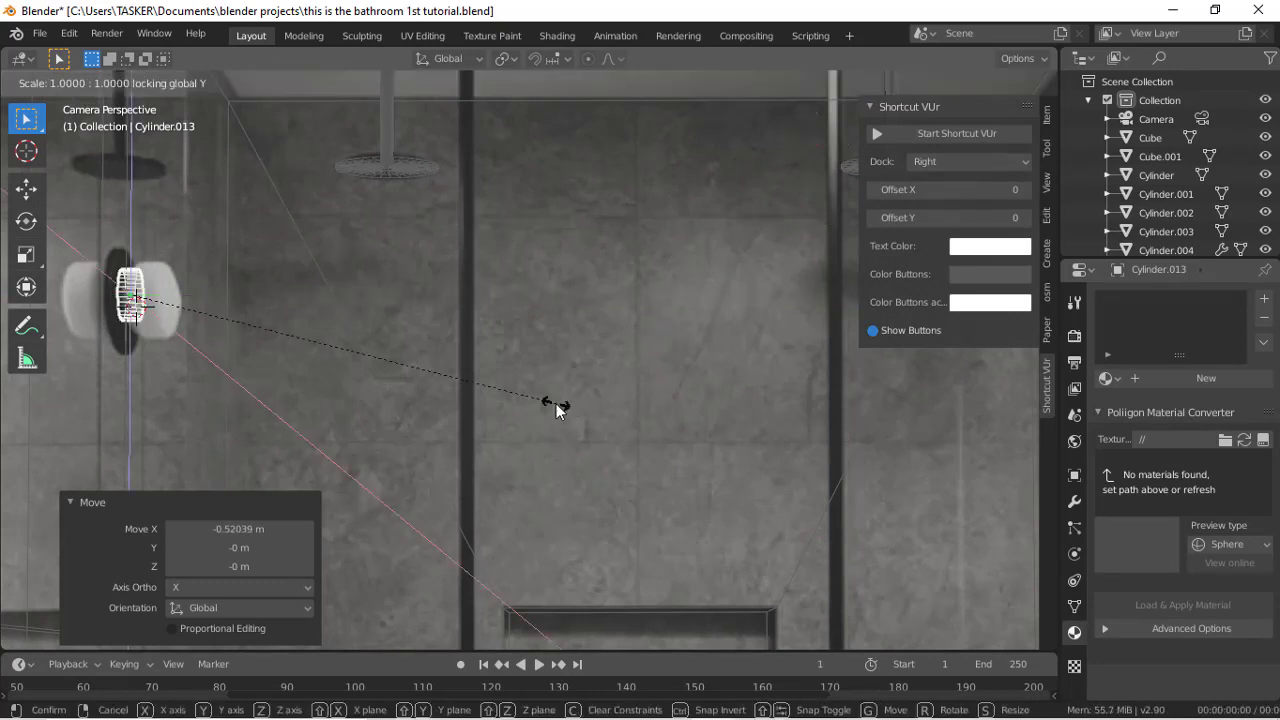
{"action": "left_click", "coordinate": [957, 370]}
{"action": "key", "text": "g"}
{"action": "key", "text": "z"}
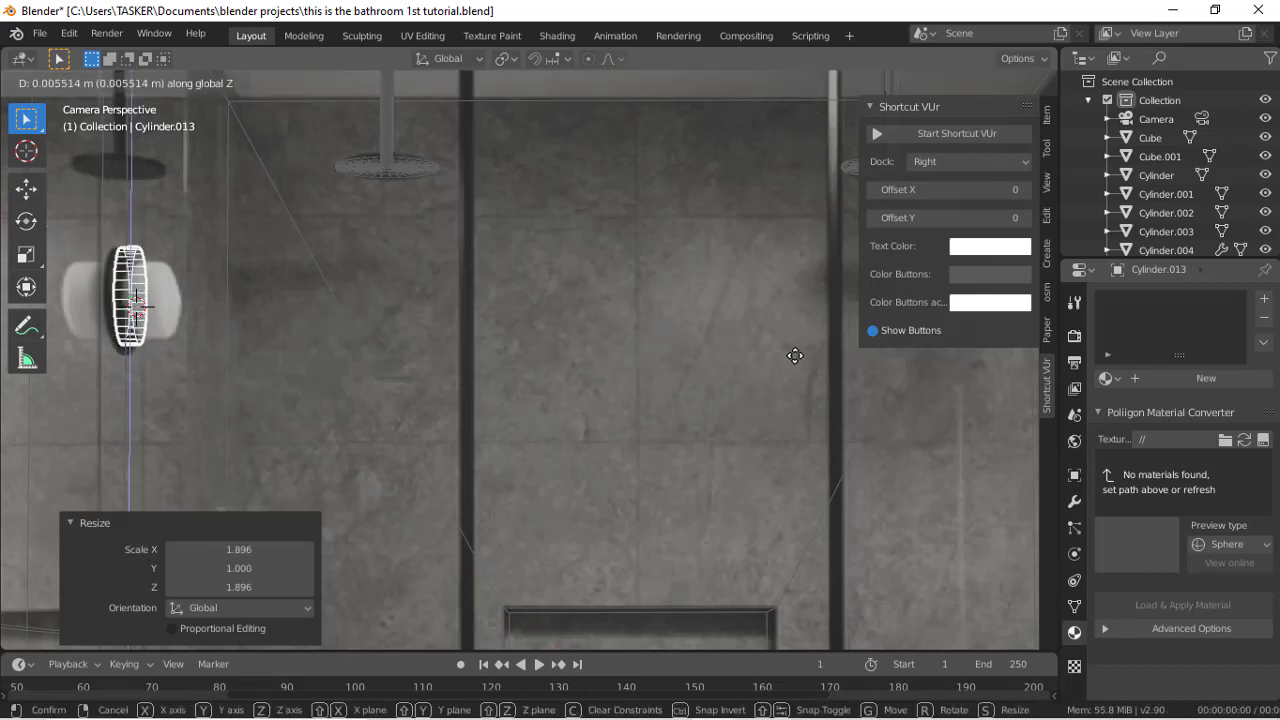
{"action": "left_click", "coordinate": [795, 356]}
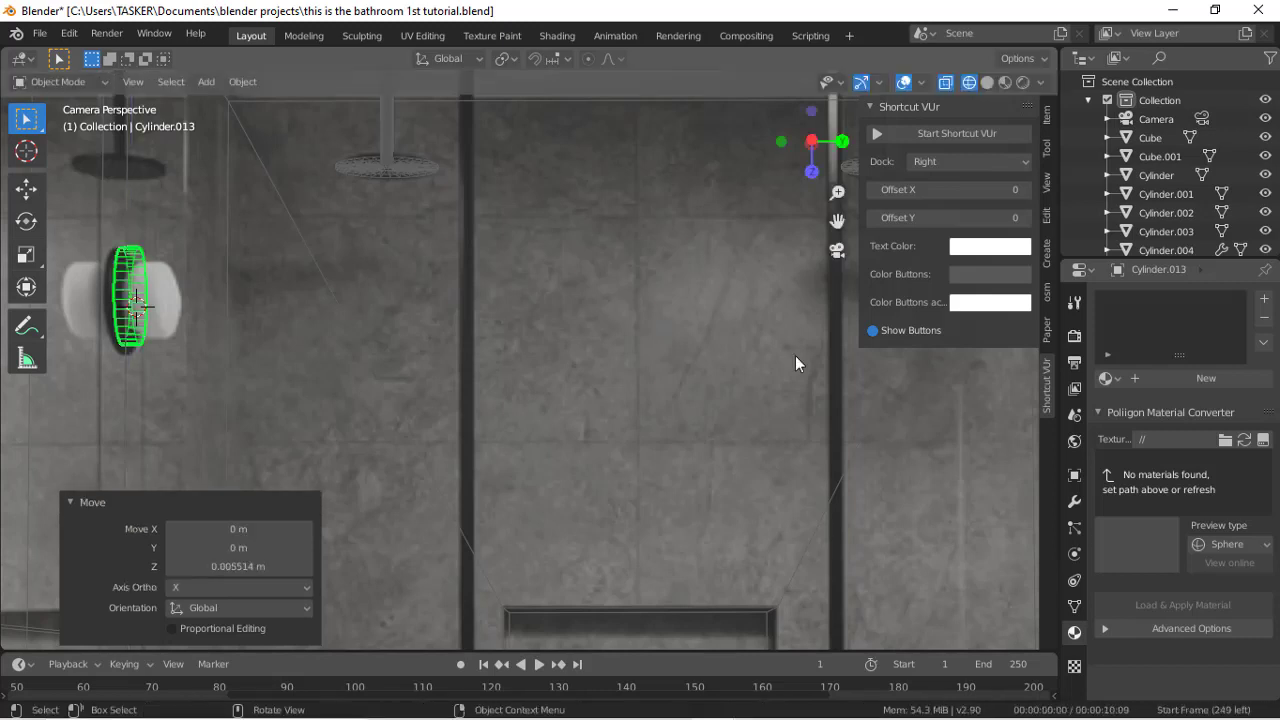
Step: Thin the lamp disc along Y by a scale of about 0.640
{"action": "key", "text": "s"}
{"action": "key", "text": "y"}
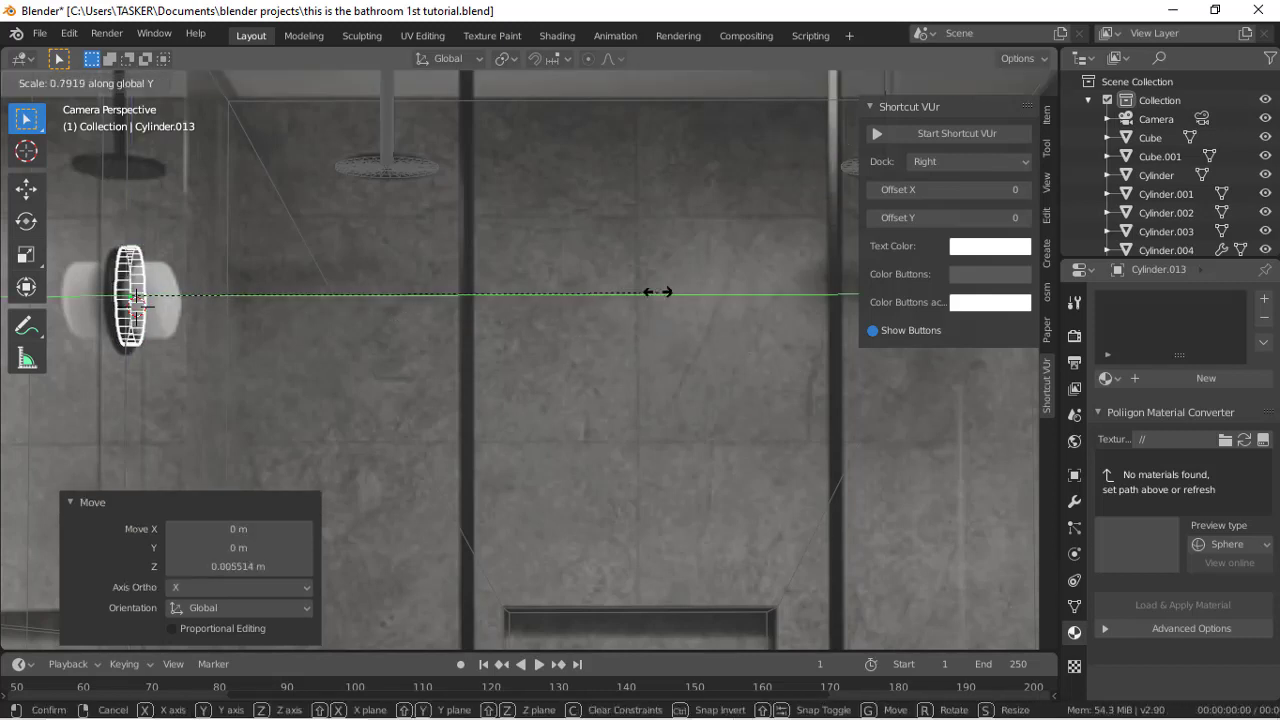
{"action": "left_click", "coordinate": [558, 283]}
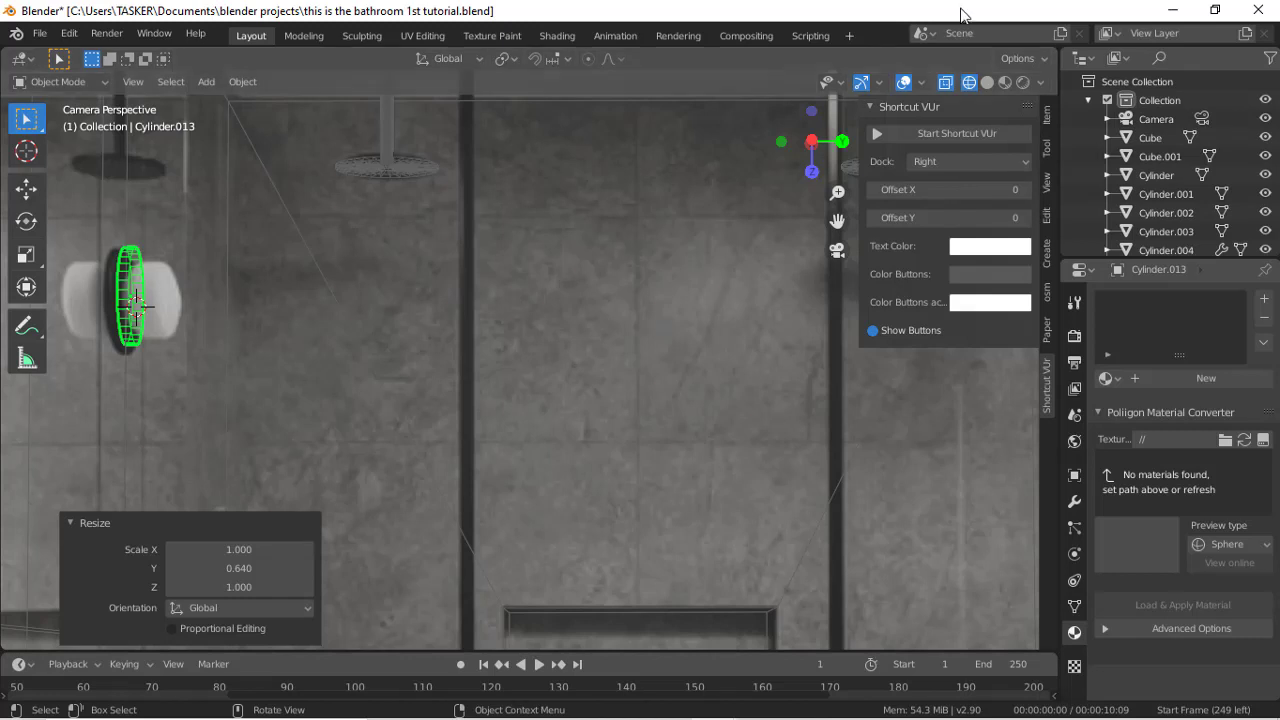
Step: In solid shading, nudge the lamp disc about -0.0005 m along X and scale it along Y by about 0.863
{"action": "left_click", "coordinate": [988, 83]}
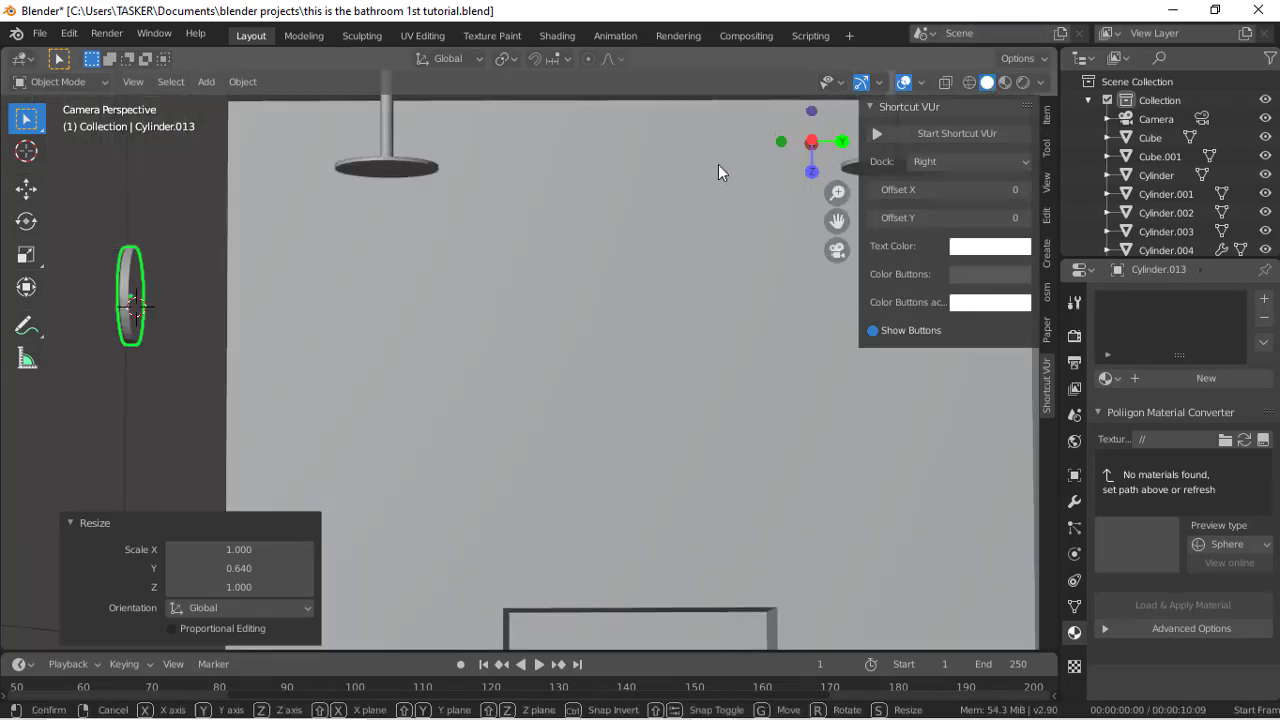
{"action": "key", "text": "g"}
{"action": "key", "text": "x"}
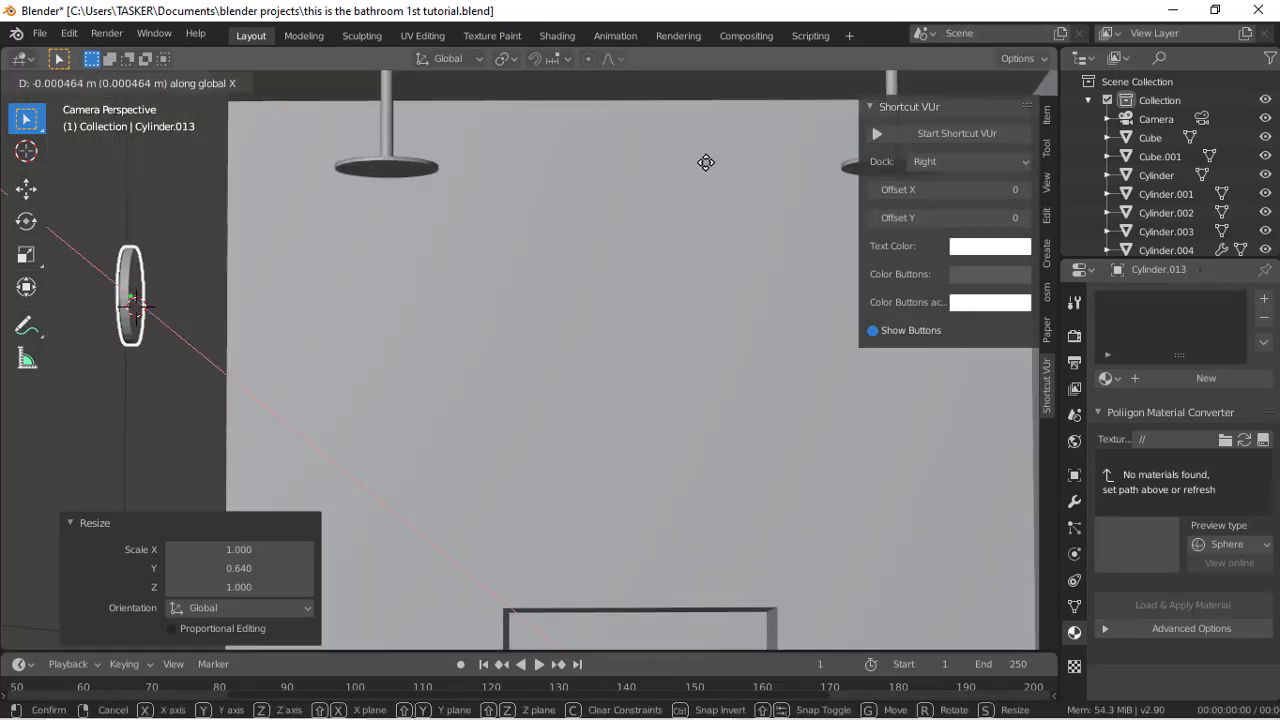
{"action": "left_click", "coordinate": [706, 162]}
{"action": "key", "text": "s"}
{"action": "key", "text": "y"}
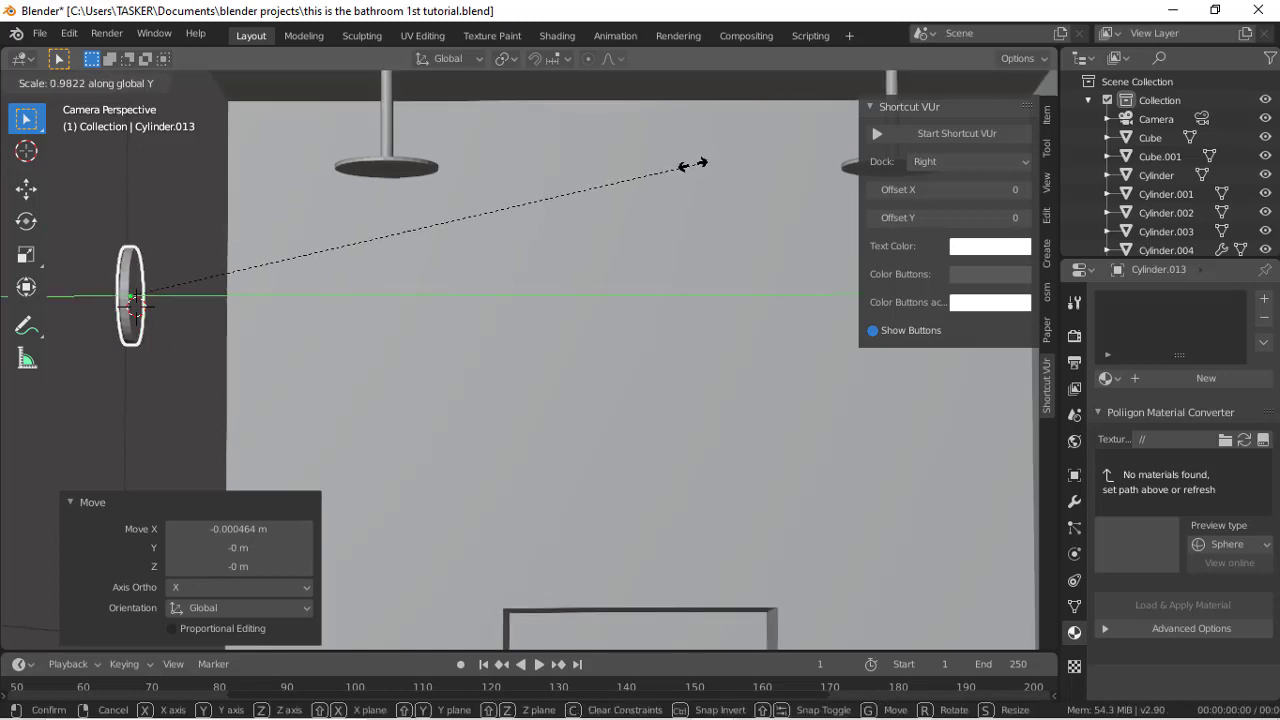
{"action": "left_click", "coordinate": [630, 180]}
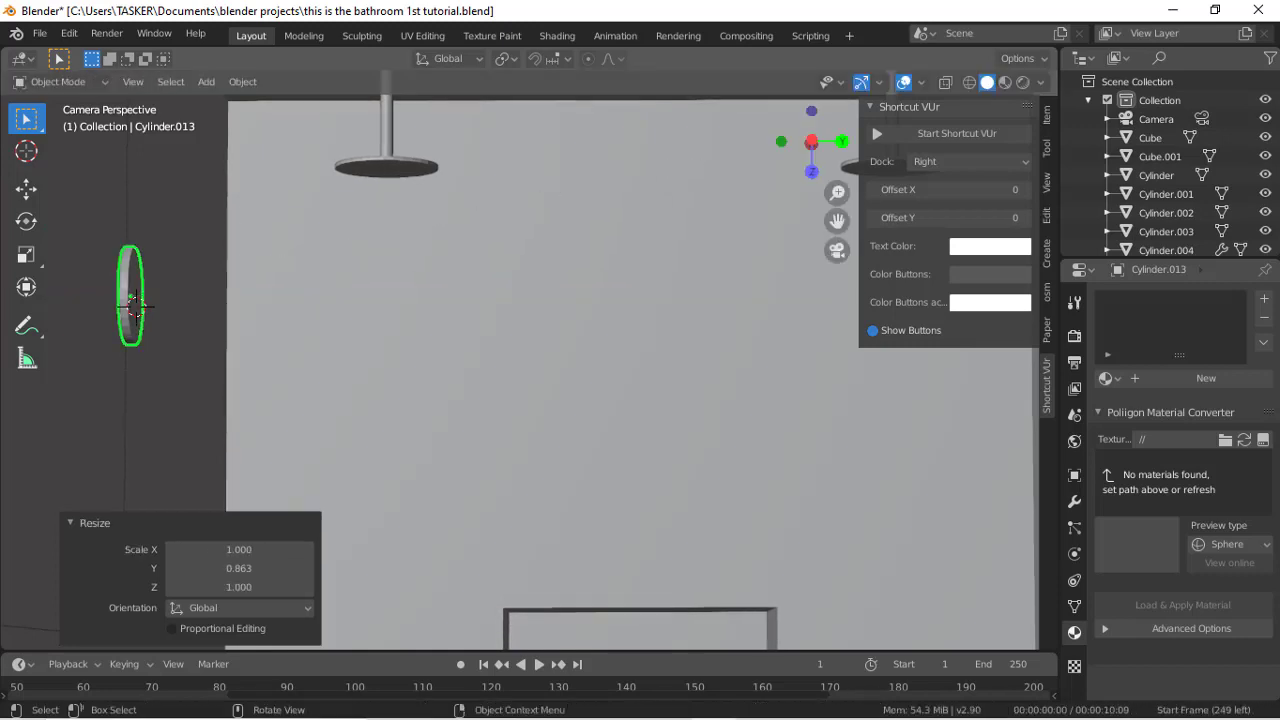
Step: In wireframe shading, move the lamp disc about -0.15 m along X toward the reference's dark disc
{"action": "left_click", "coordinate": [968, 83]}
{"action": "key", "text": "g"}
{"action": "key", "text": "y"}
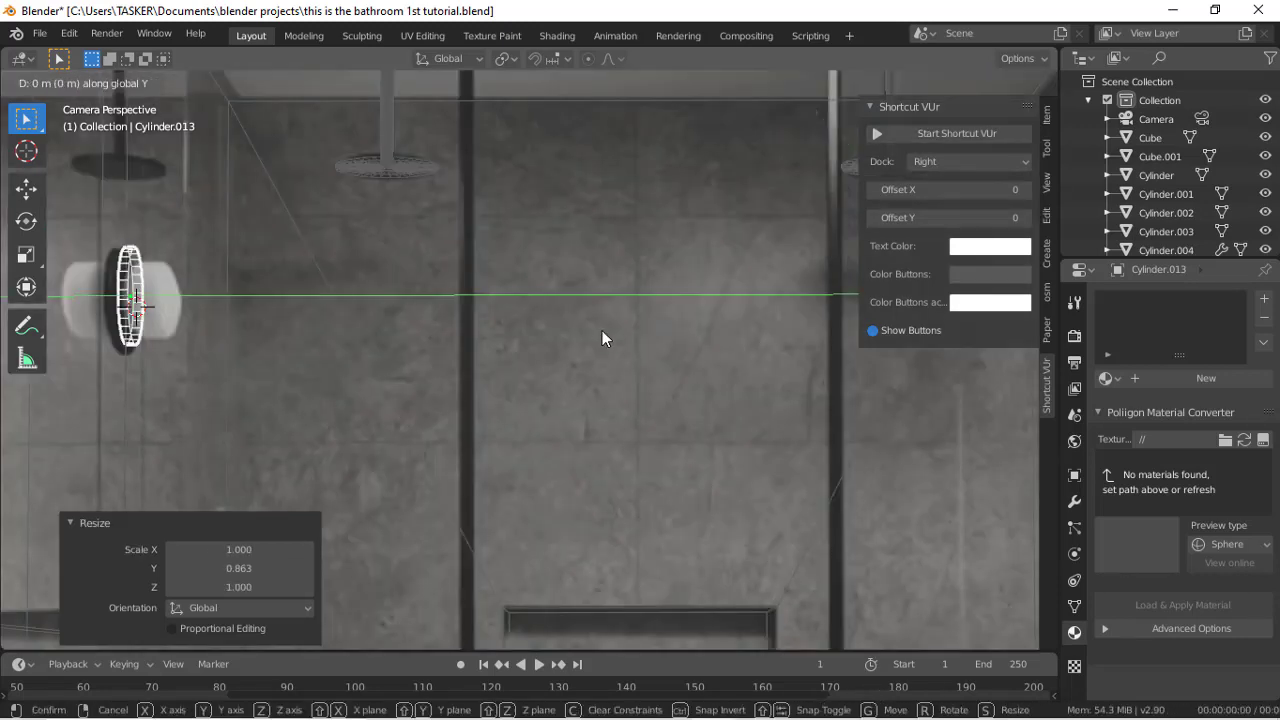
{"action": "key", "text": "x"}
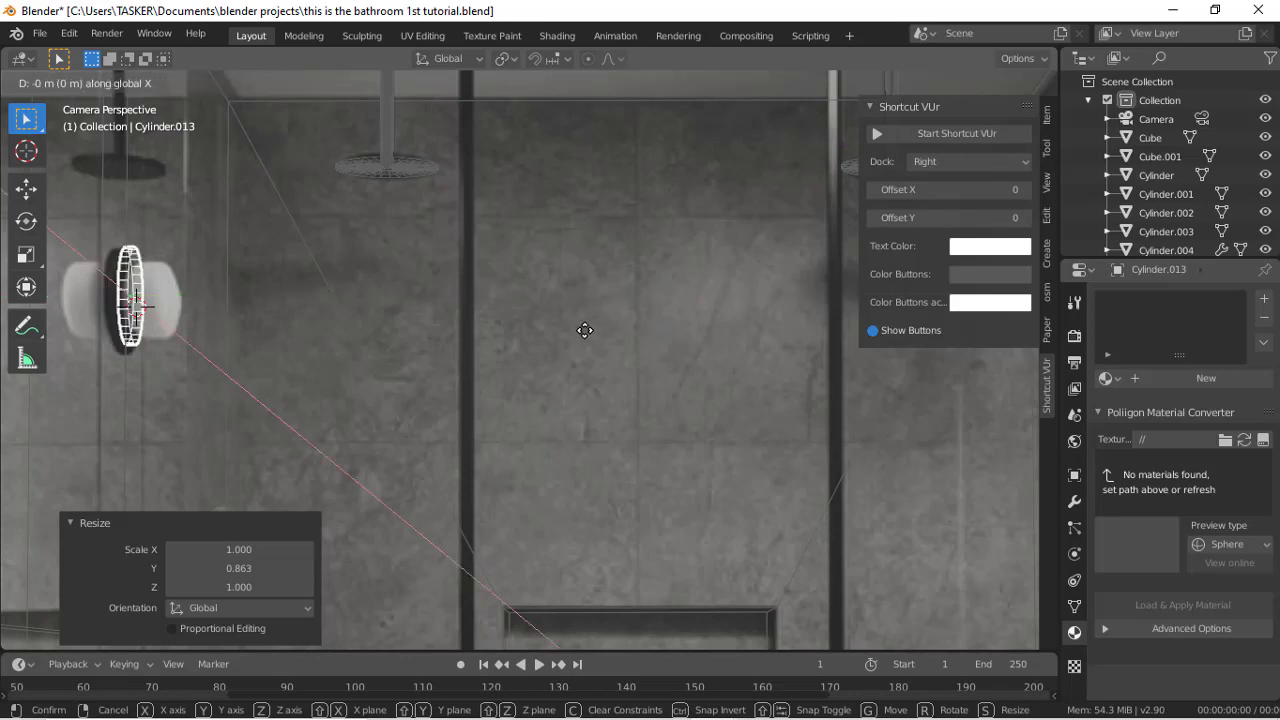
{"action": "left_click", "coordinate": [516, 296]}
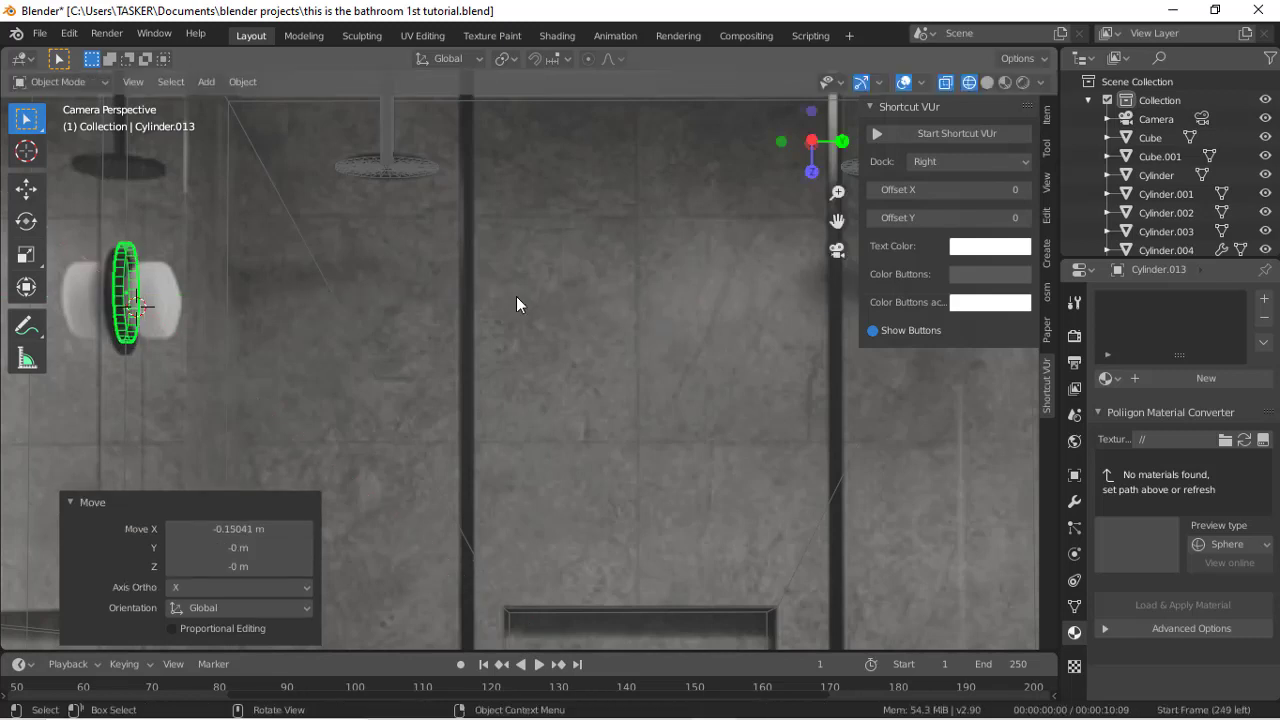
Step: Move the lamp disc about 0.022 m along Z and shift it slightly further along X to match the reference
{"action": "key", "text": "g"}
{"action": "key", "text": "z"}
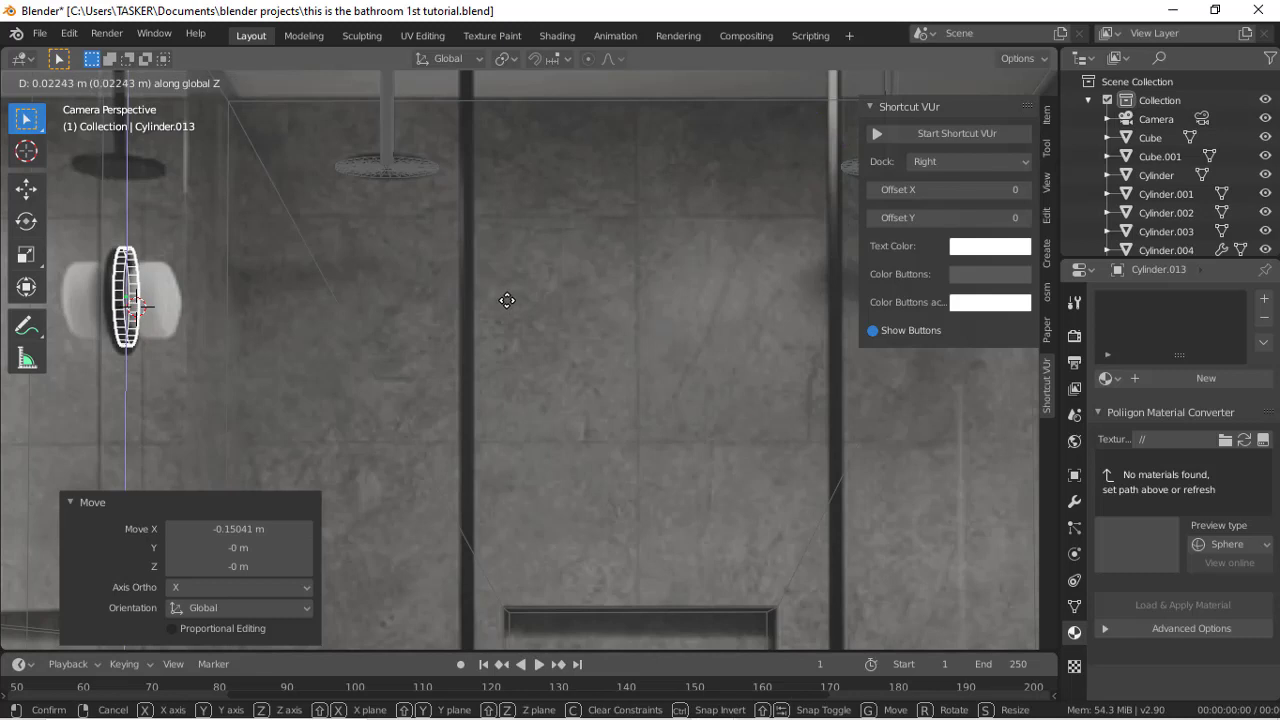
{"action": "left_click", "coordinate": [507, 299]}
{"action": "key", "text": "g"}
{"action": "key", "text": "y"}
{"action": "key", "text": "x"}
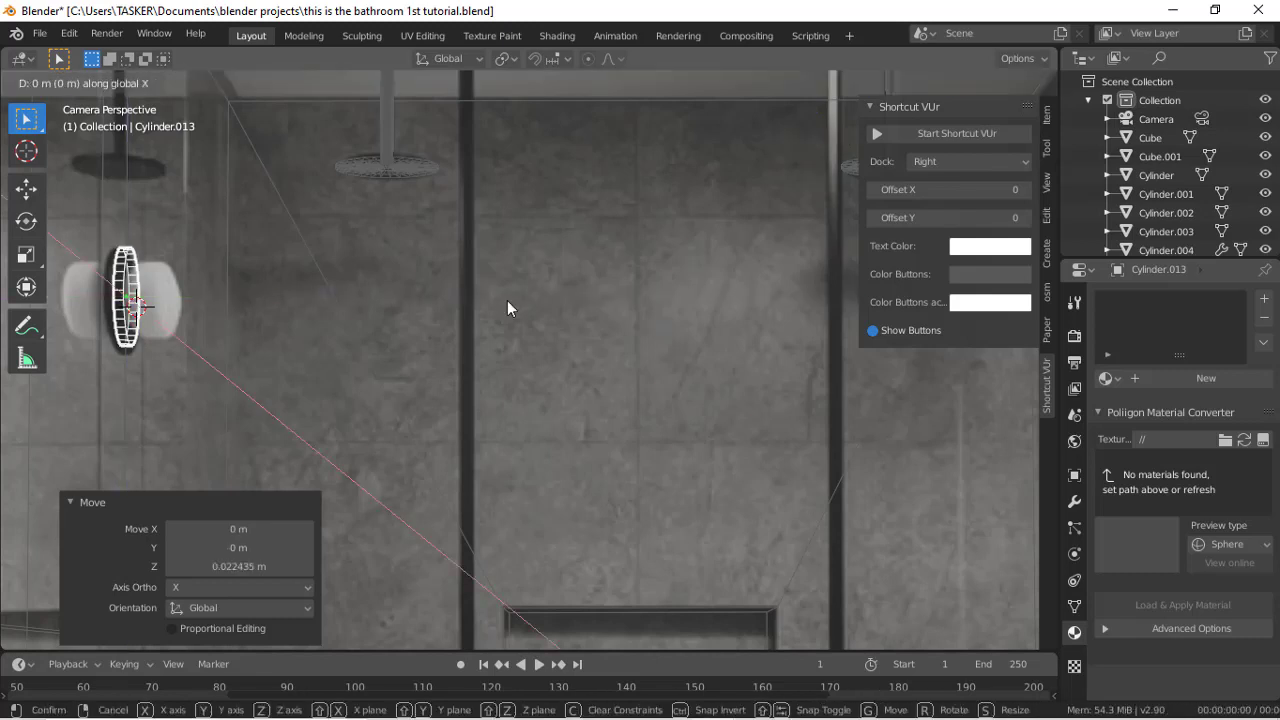
{"action": "left_click", "coordinate": [443, 277]}
Step: In face editing, select the lamp disc's round cap facing the shower and inset it by about 0.484 m
{"action": "key", "text": "Tab"}
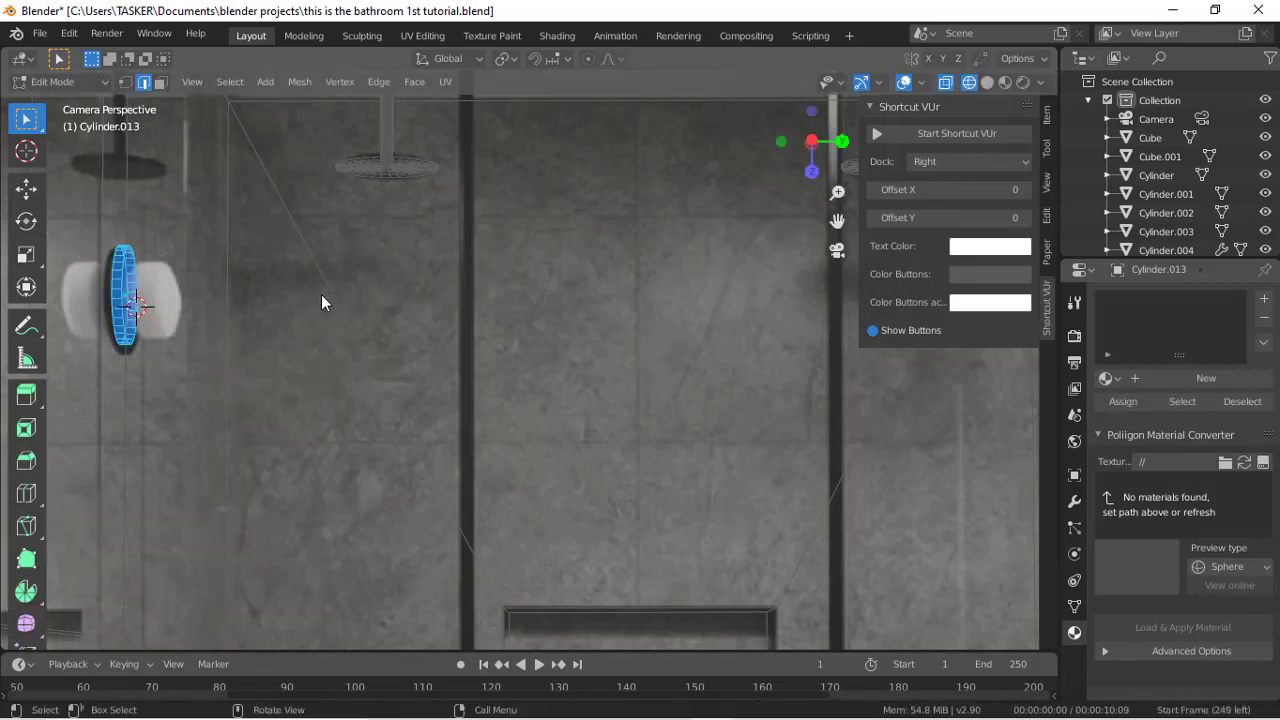
{"action": "left_click", "coordinate": [161, 84]}
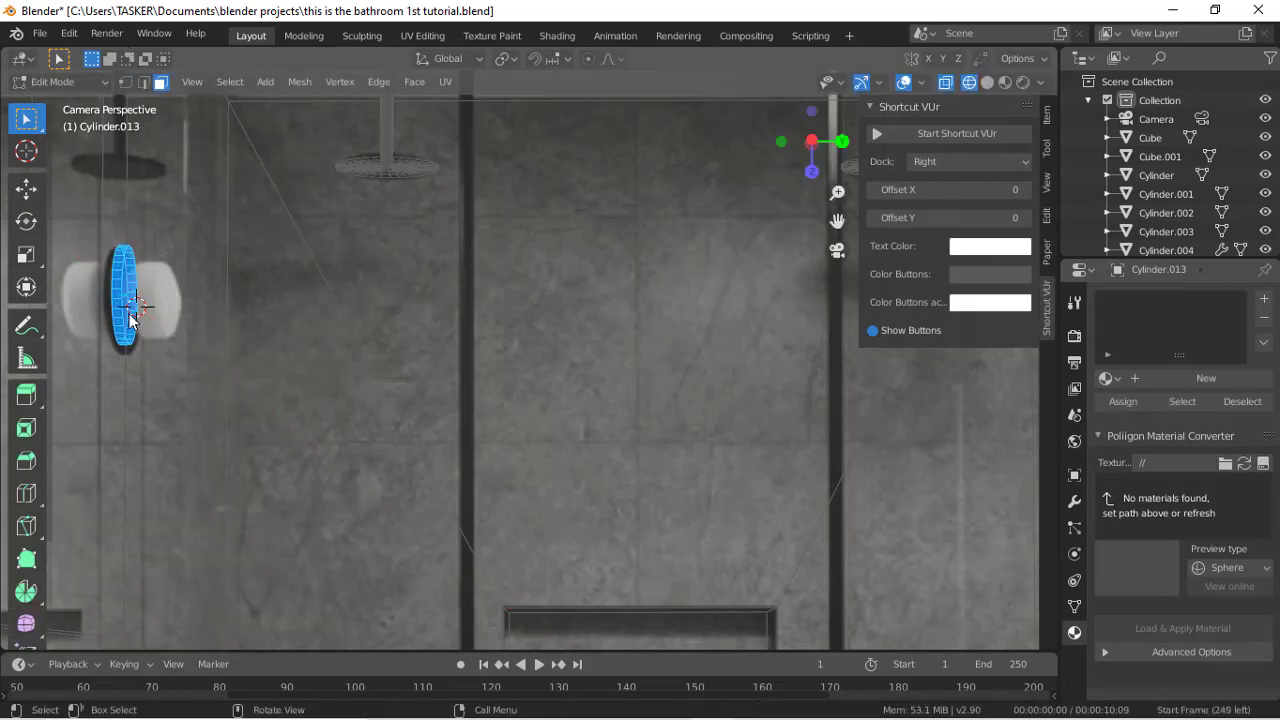
{"action": "left_click", "coordinate": [129, 313]}
{"action": "left_click", "coordinate": [128, 297], "text": "alt"}
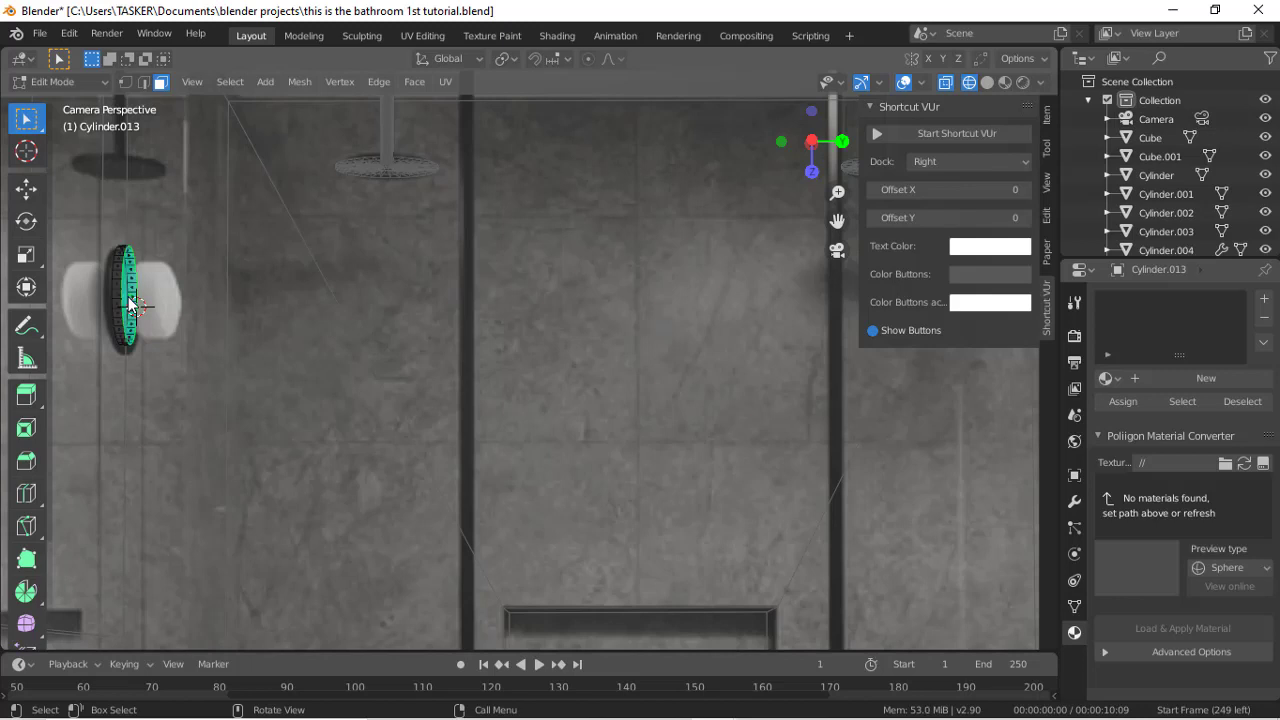
{"action": "key", "text": "i"}
{"action": "left_click", "coordinate": [259, 296]}
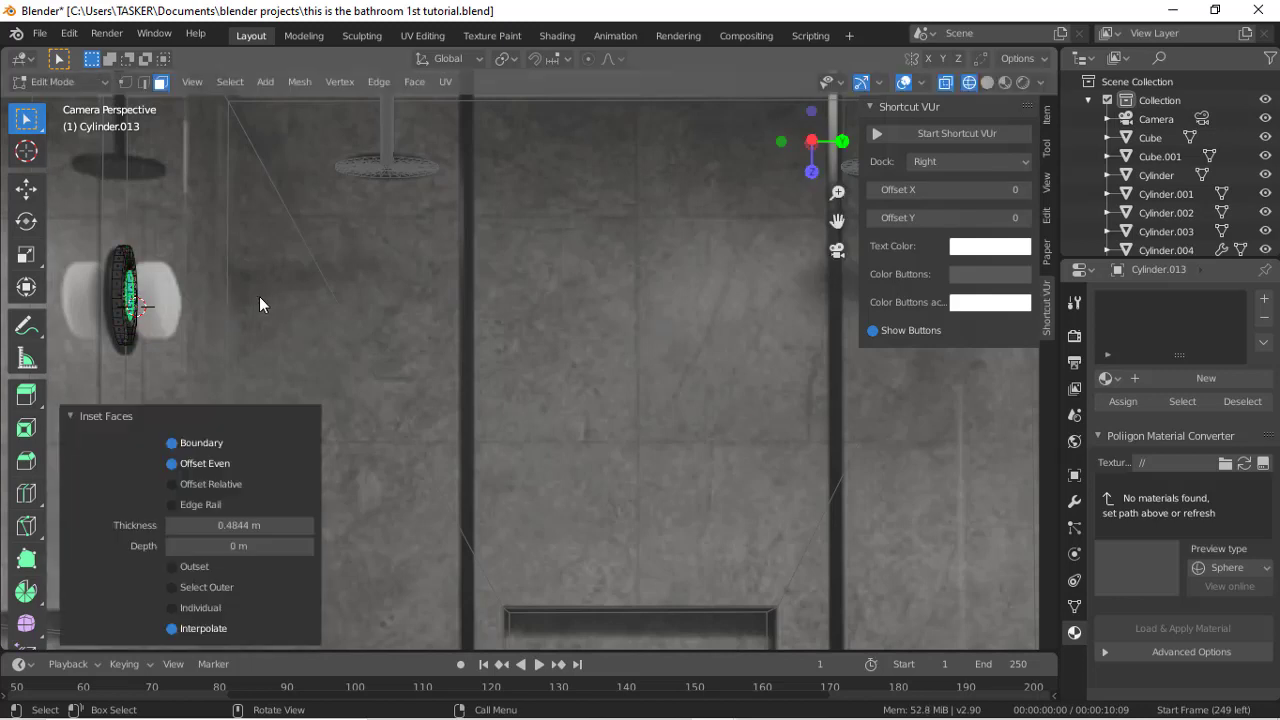
Step: Extrude the inset face outward about 0.058 m and scale its end up to about 1.222
{"action": "key", "text": "e"}
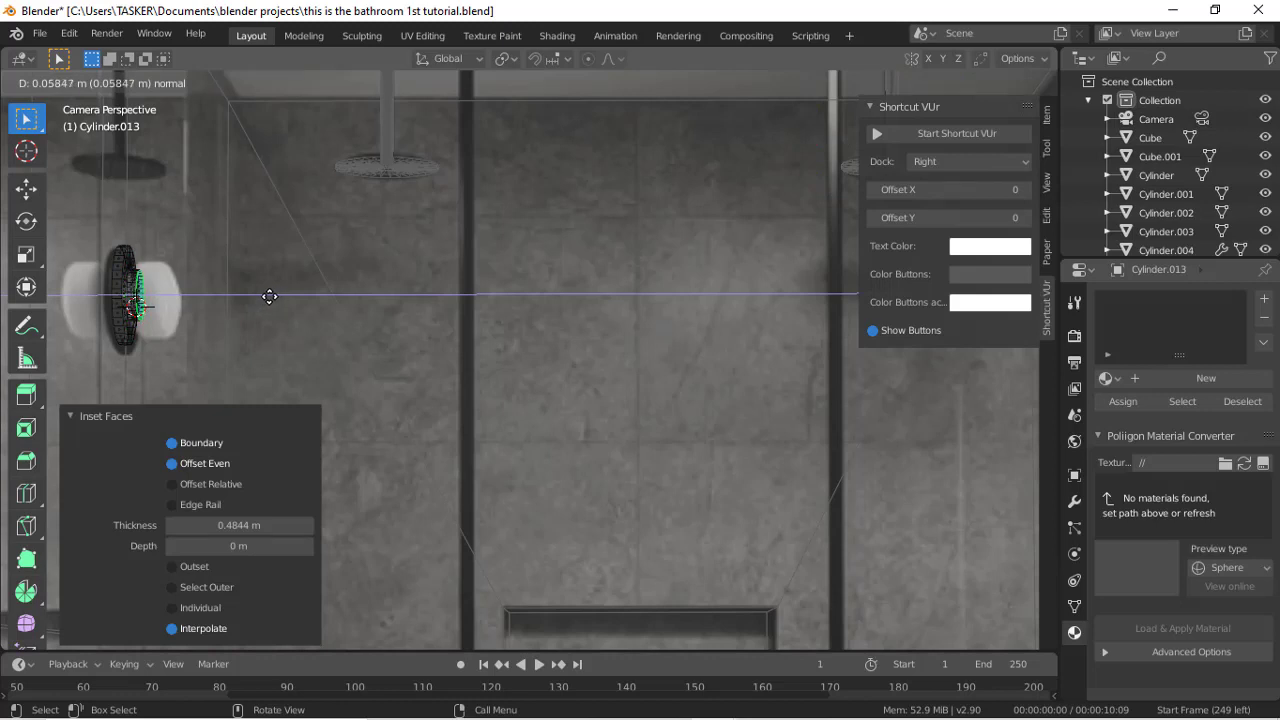
{"action": "left_click", "coordinate": [269, 296]}
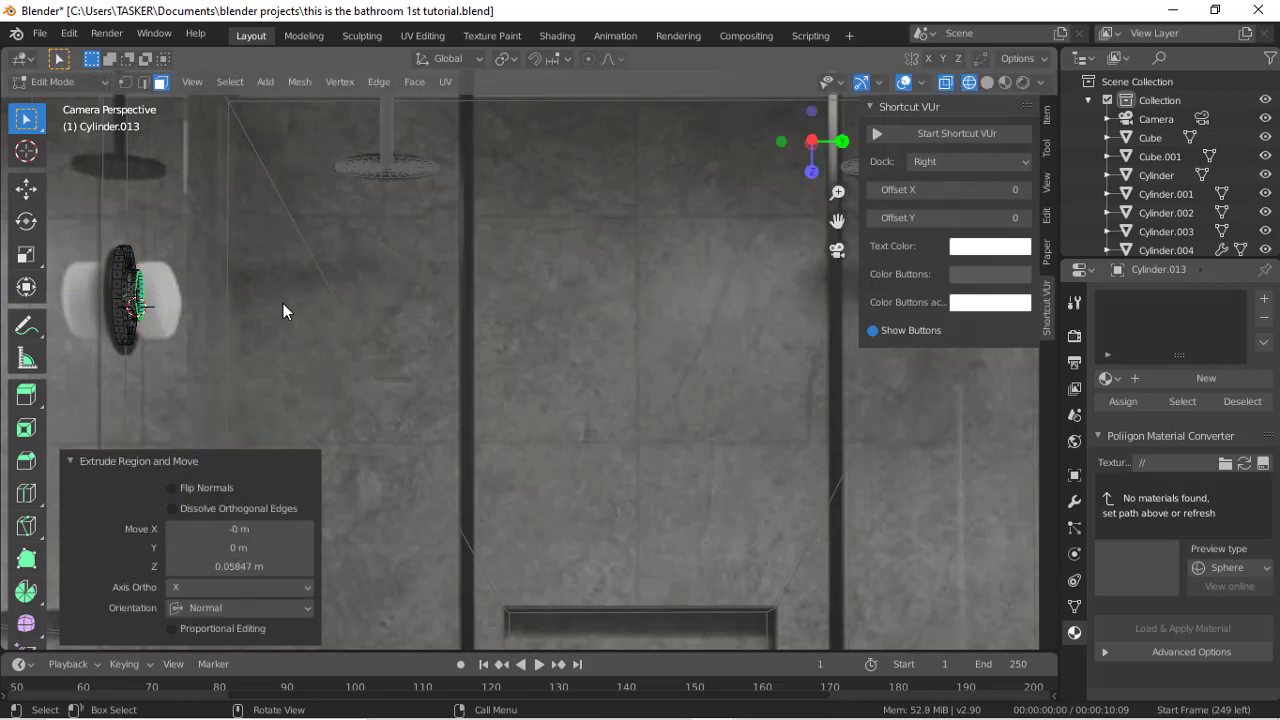
{"action": "key", "text": "s"}
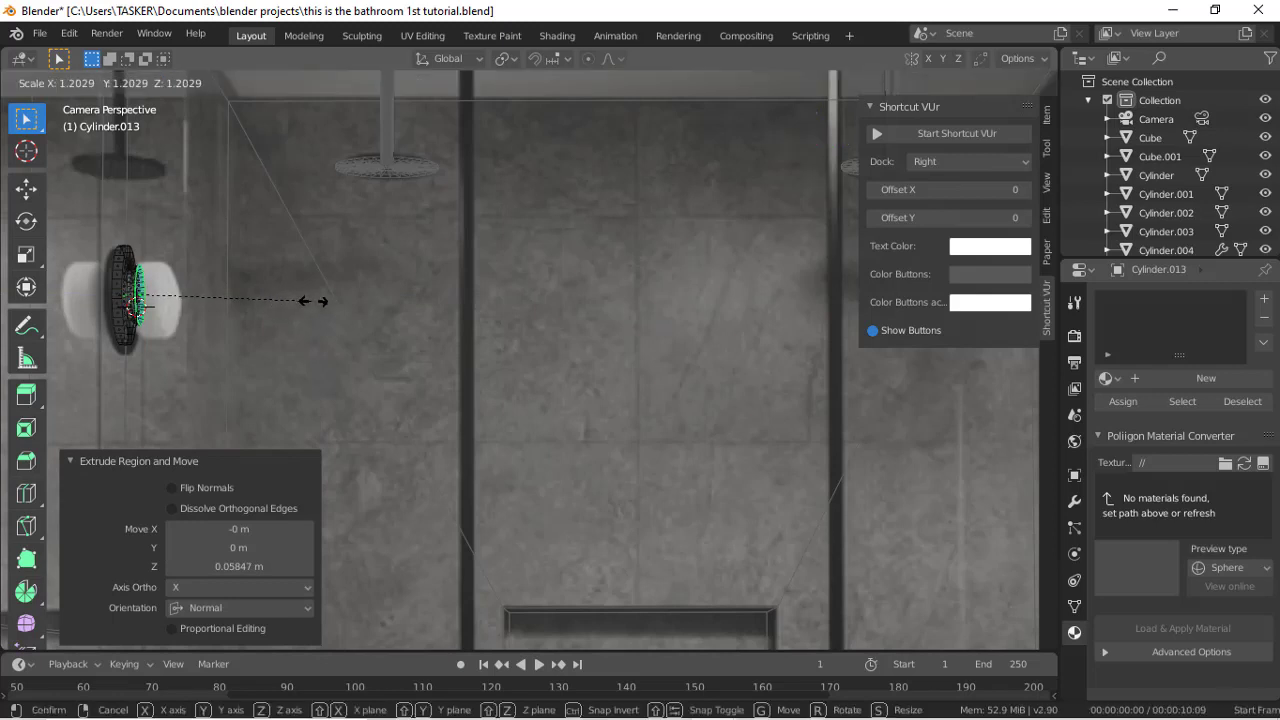
{"action": "left_click", "coordinate": [314, 307]}
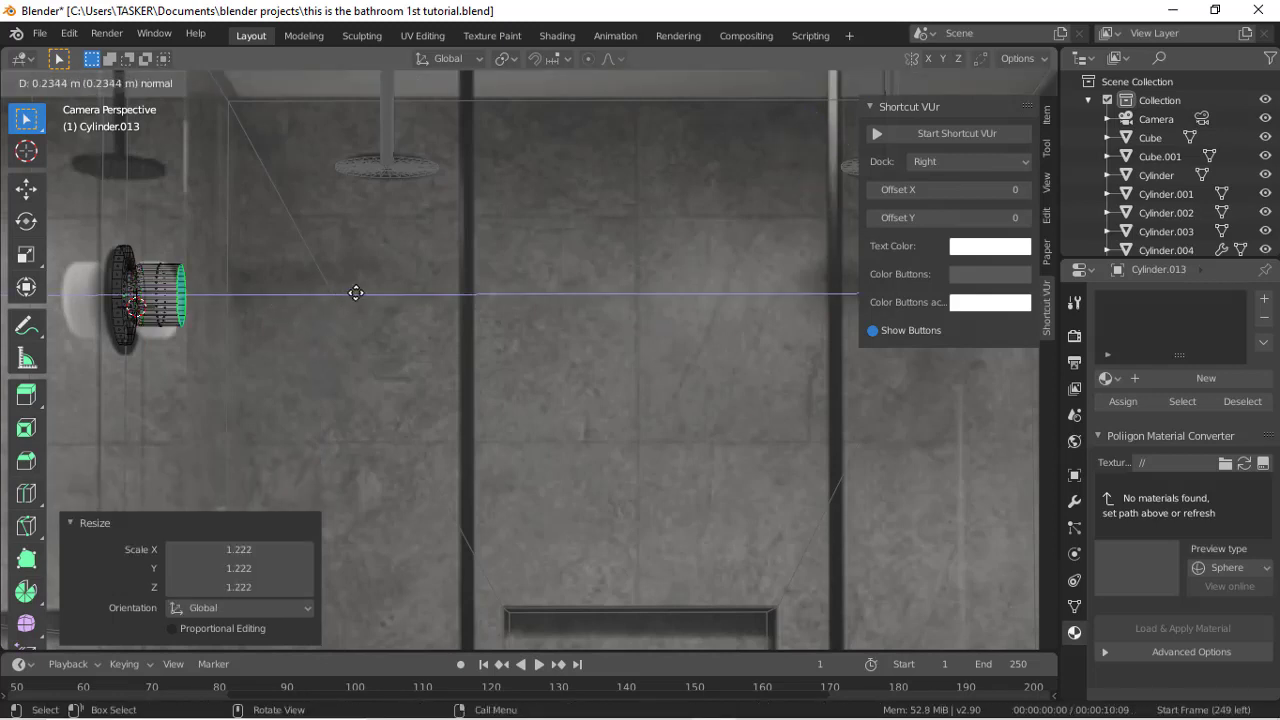
Step: Extrude the enlarged end face about 0.202 m outward to form the lamp's white shade, and return to Object Mode
{"action": "left_click", "coordinate": [350, 295]}
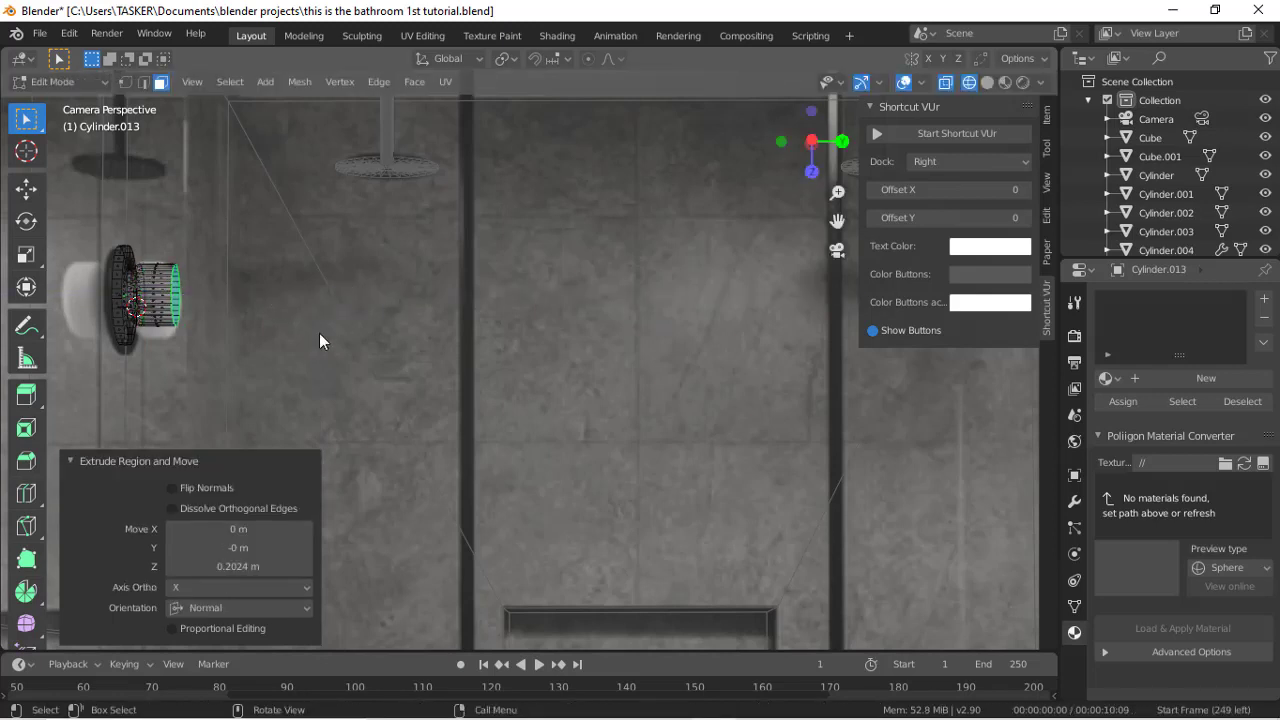
{"action": "scroll", "coordinate": [319, 333], "scroll_direction": "down", "scroll_amount": 7}
{"action": "scroll", "coordinate": [319, 333], "scroll_direction": "up", "scroll_amount": 5}
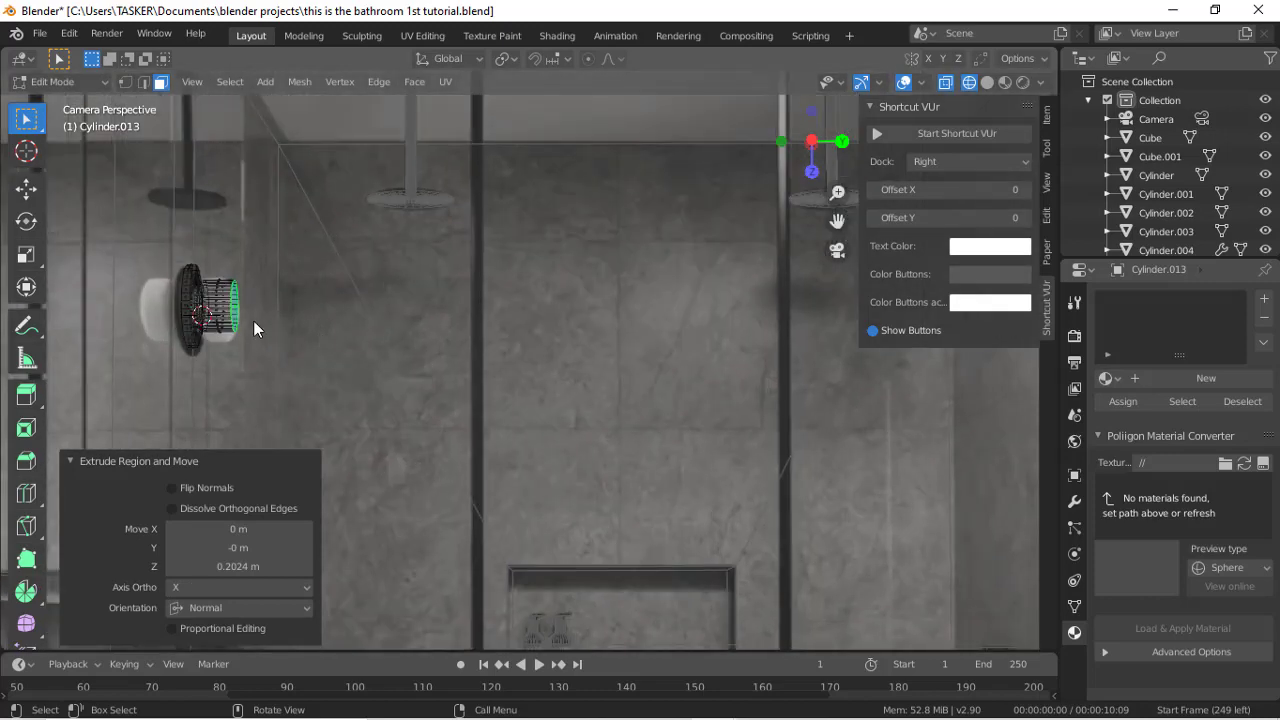
{"action": "key", "text": "Tab"}
Step: Scale the whole lamp to about 1.144 in X and Z with Y locked, and move it about 0.02 m along Z
{"action": "key", "text": "s"}
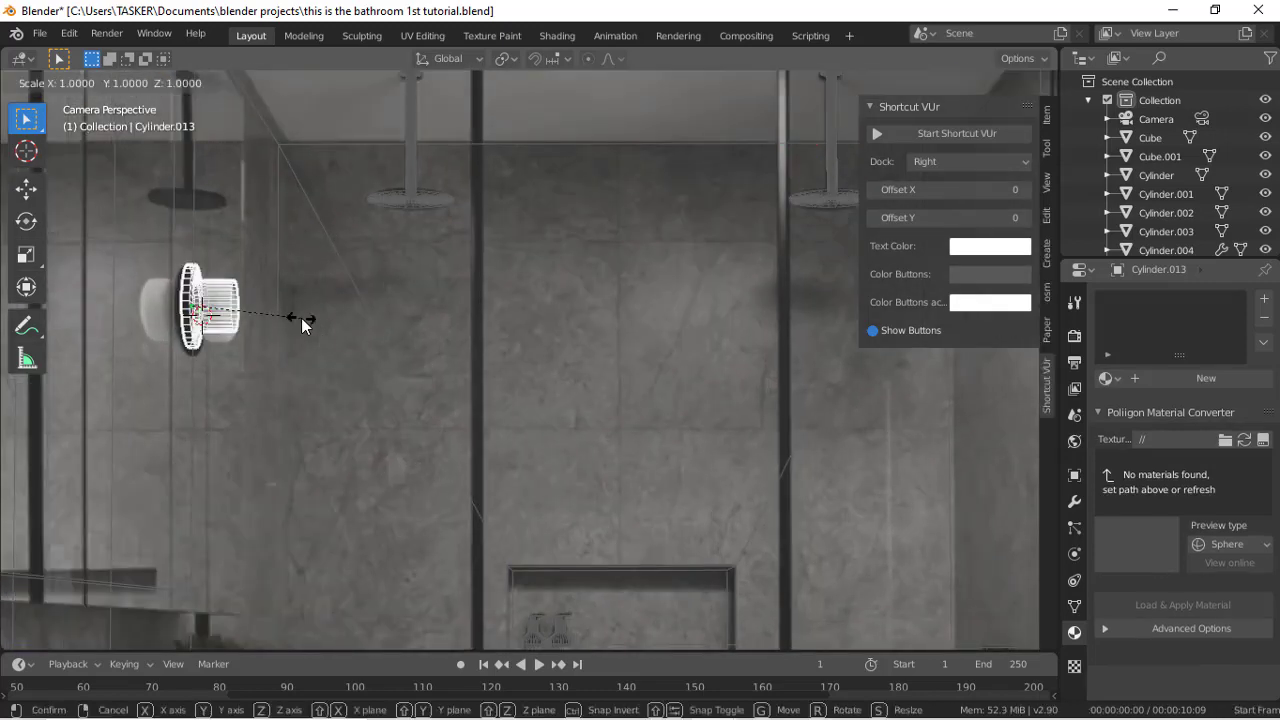
{"action": "key", "text": "y"}
{"action": "key", "text": "shift+y"}
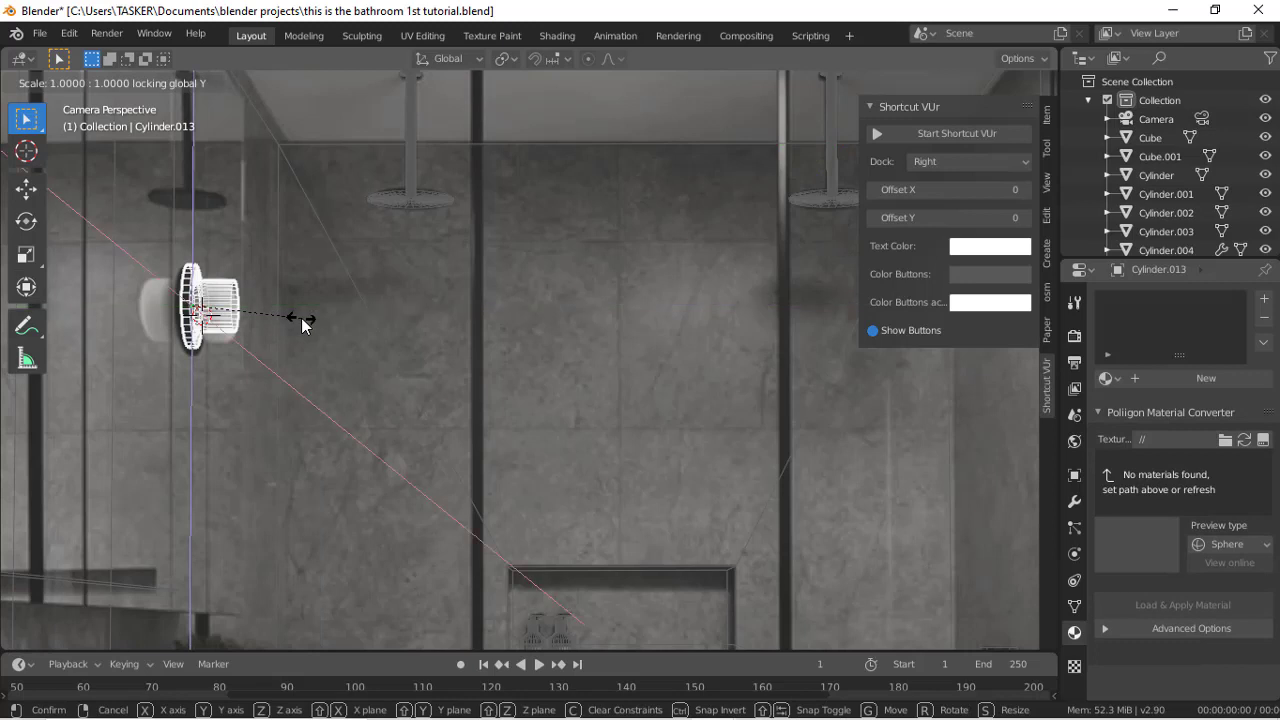
{"action": "left_click", "coordinate": [316, 318]}
{"action": "key", "text": "g"}
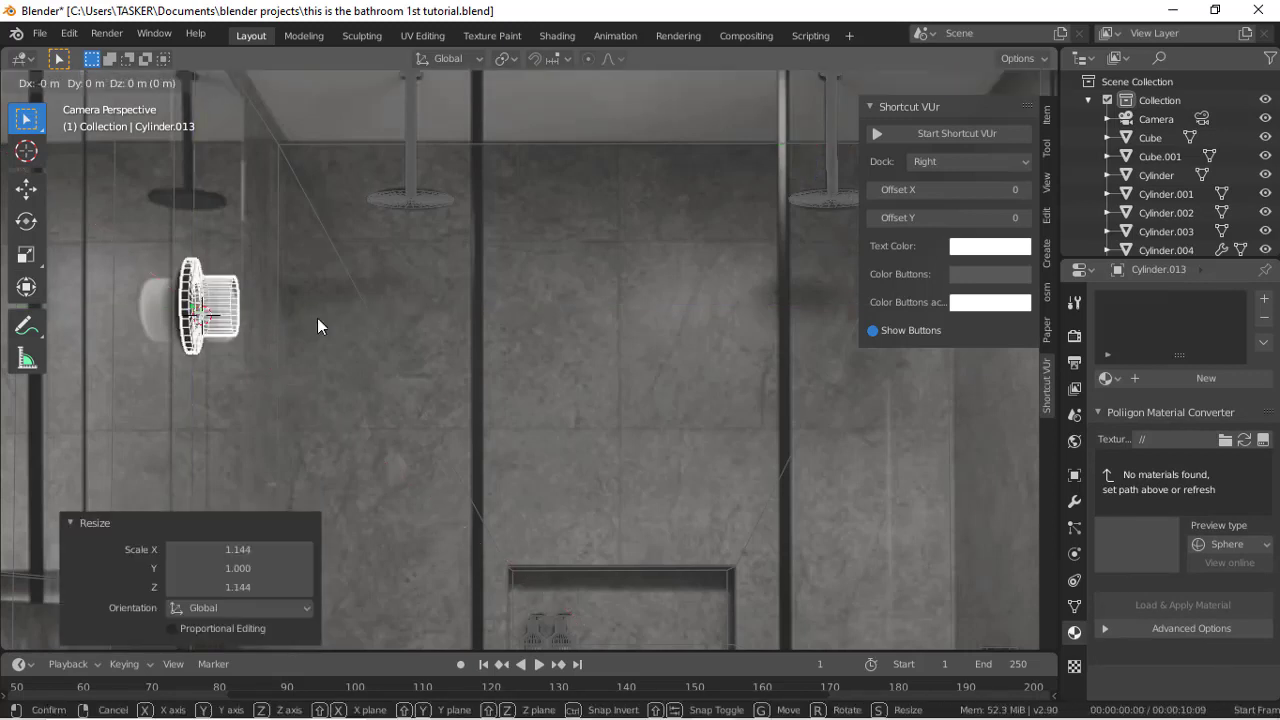
{"action": "key", "text": "z"}
{"action": "left_click", "coordinate": [305, 320]}
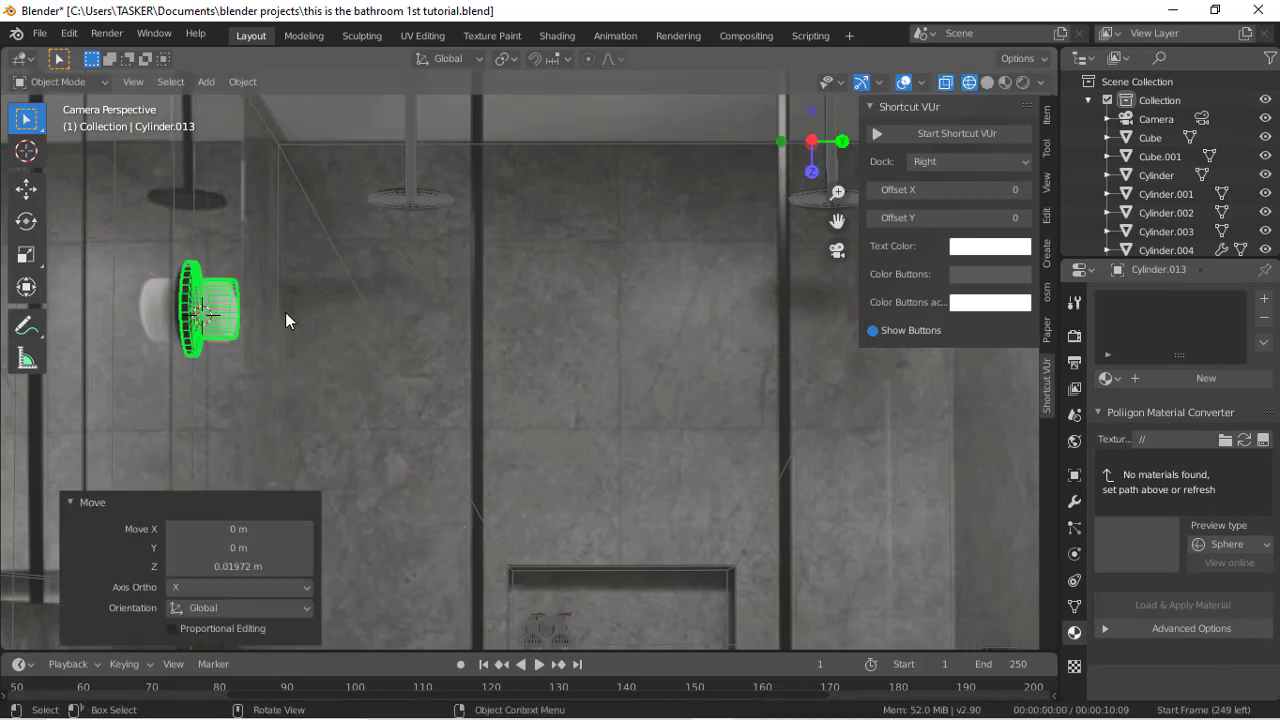
Step: Scale the lamp along Y to about 0.960 and move it about 0.026 m along Y
{"action": "key", "text": "s"}
{"action": "key", "text": "y"}
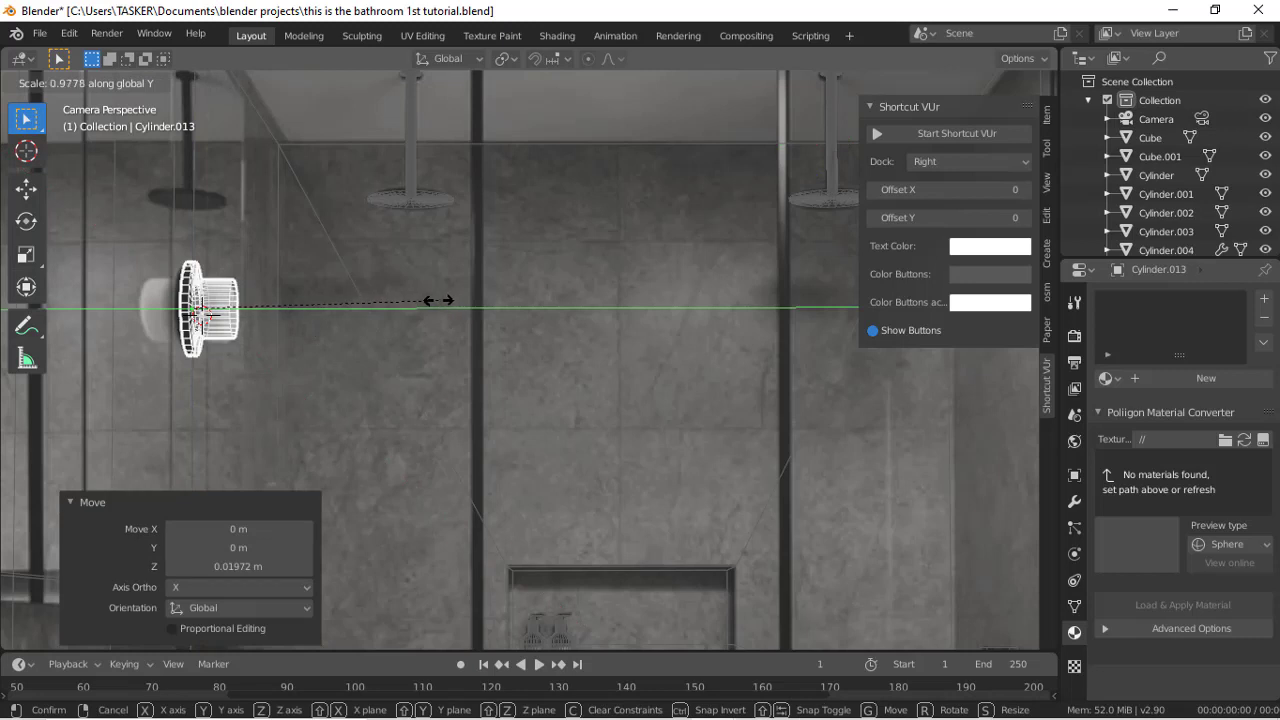
{"action": "left_click", "coordinate": [434, 296]}
{"action": "key", "text": "g"}
{"action": "key", "text": "y"}
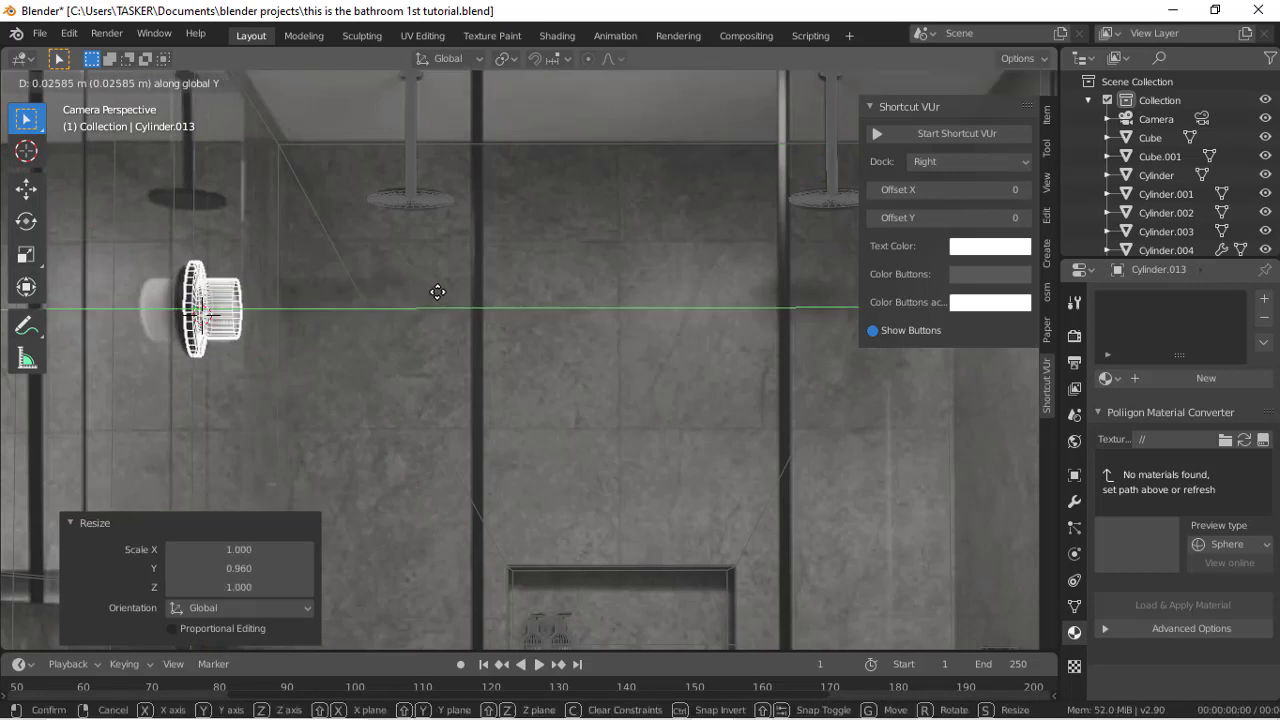
{"action": "left_click", "coordinate": [437, 289]}
Step: In solid shading, move the lamp about -0.026 m along Y
{"action": "left_click", "coordinate": [987, 82]}
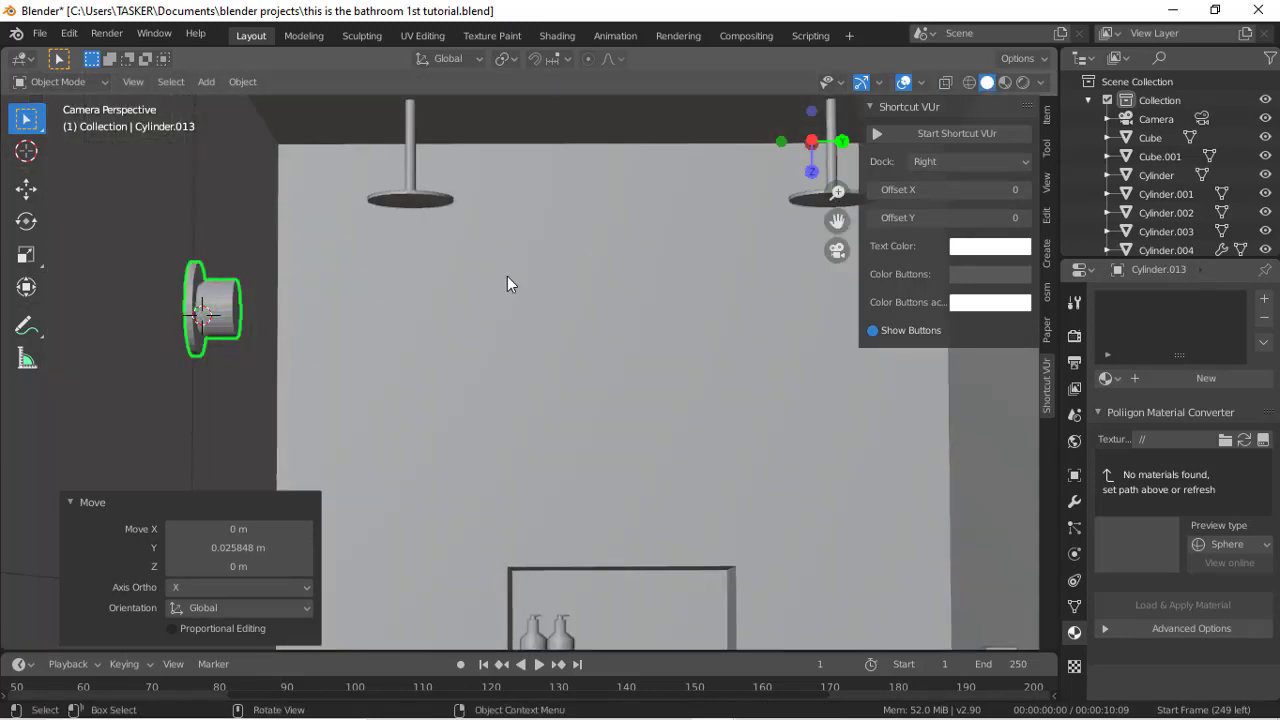
{"action": "key", "text": "g"}
{"action": "key", "text": "y"}
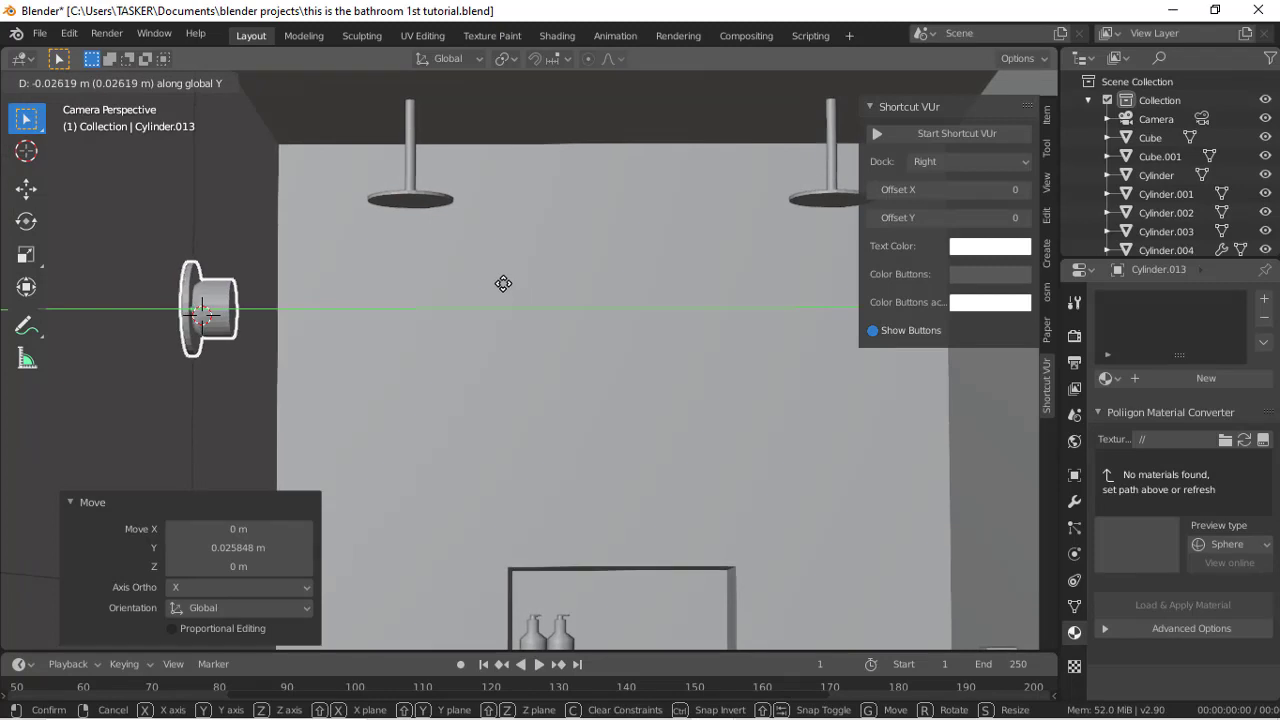
{"action": "left_click", "coordinate": [503, 284]}
Step: Apply Shade Smooth to the lamp object
{"action": "right_click", "coordinate": [212, 312]}
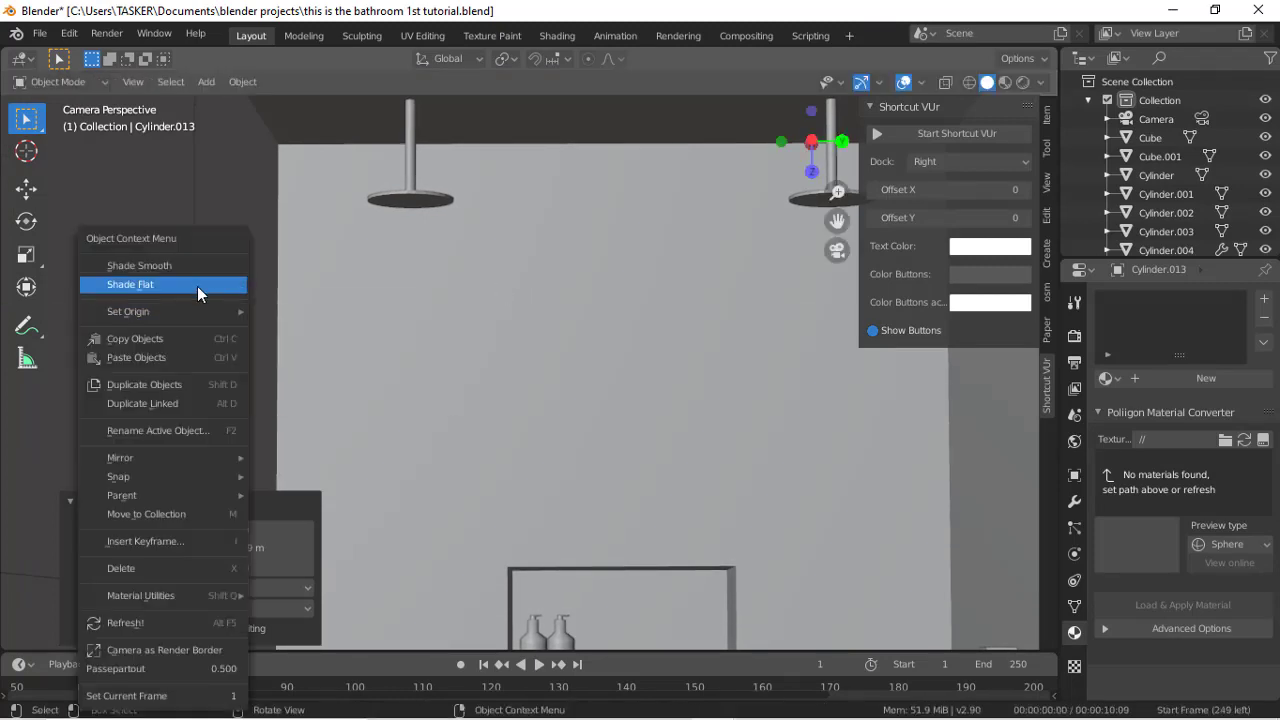
{"action": "left_click", "coordinate": [179, 260]}
{"action": "scroll", "coordinate": [361, 402], "scroll_direction": "up", "scroll_amount": 2}
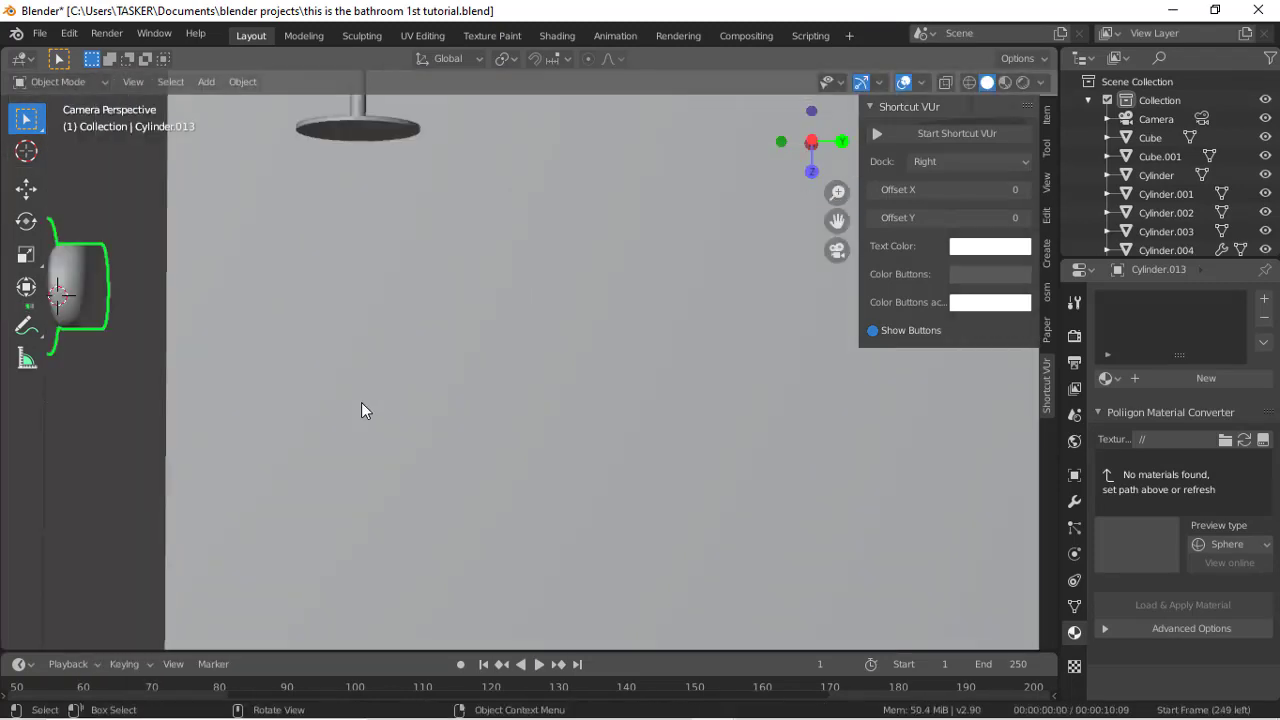
Step: Undo the smooth shading on the wall lamp and check its shape
{"action": "scroll", "coordinate": [362, 403], "scroll_direction": "down", "scroll_amount": 4}
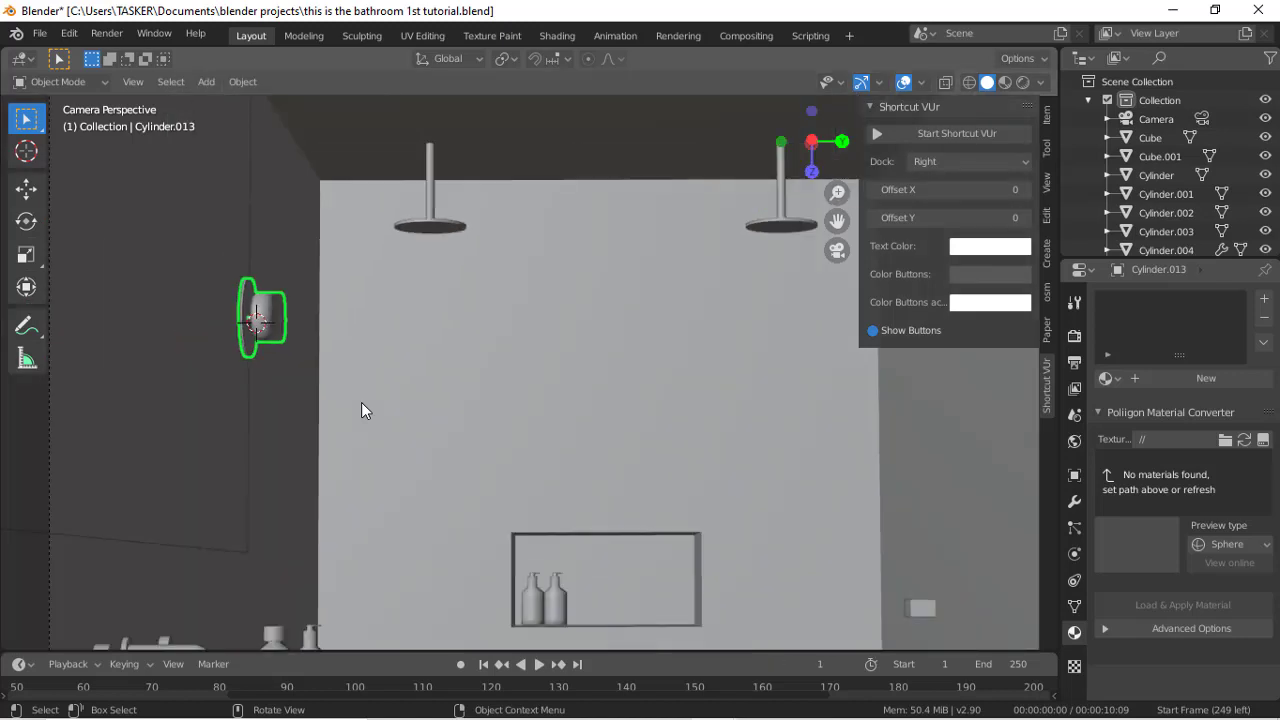
{"action": "scroll", "coordinate": [308, 374], "scroll_direction": "up", "scroll_amount": 2}
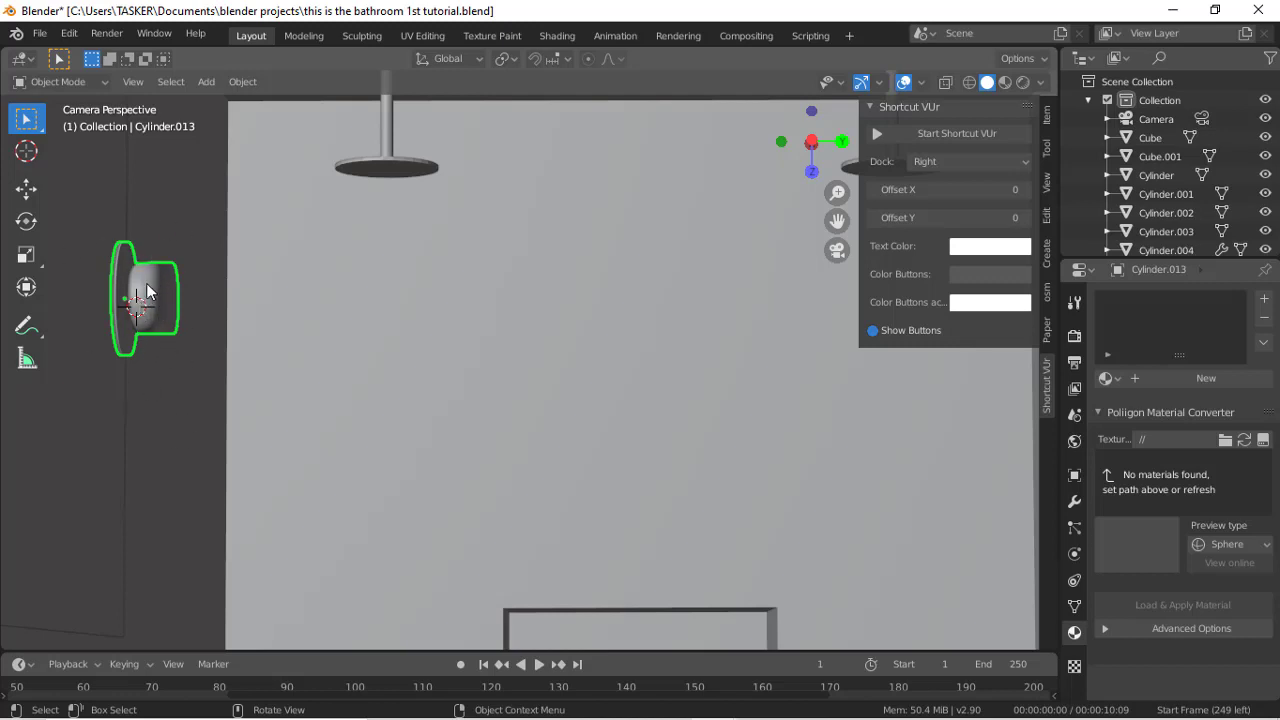
{"action": "scroll", "coordinate": [160, 320], "scroll_direction": "down", "scroll_amount": 2}
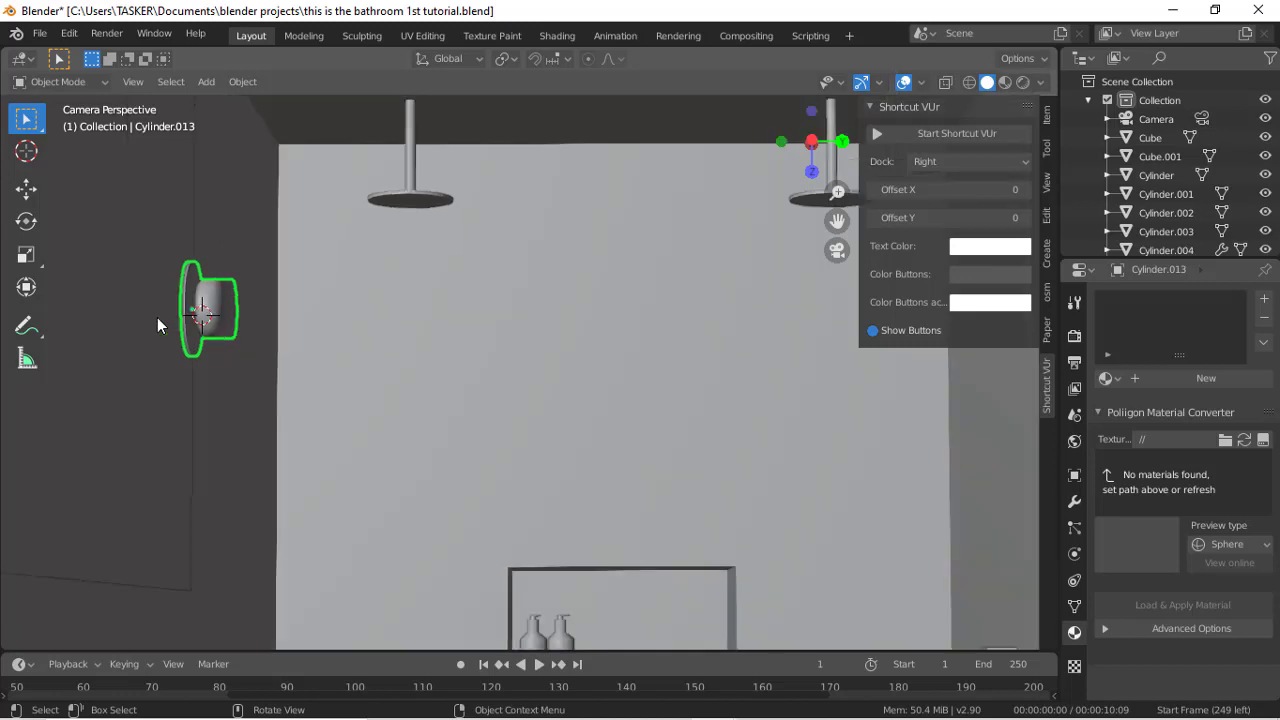
{"action": "key", "text": "ctrl+z"}
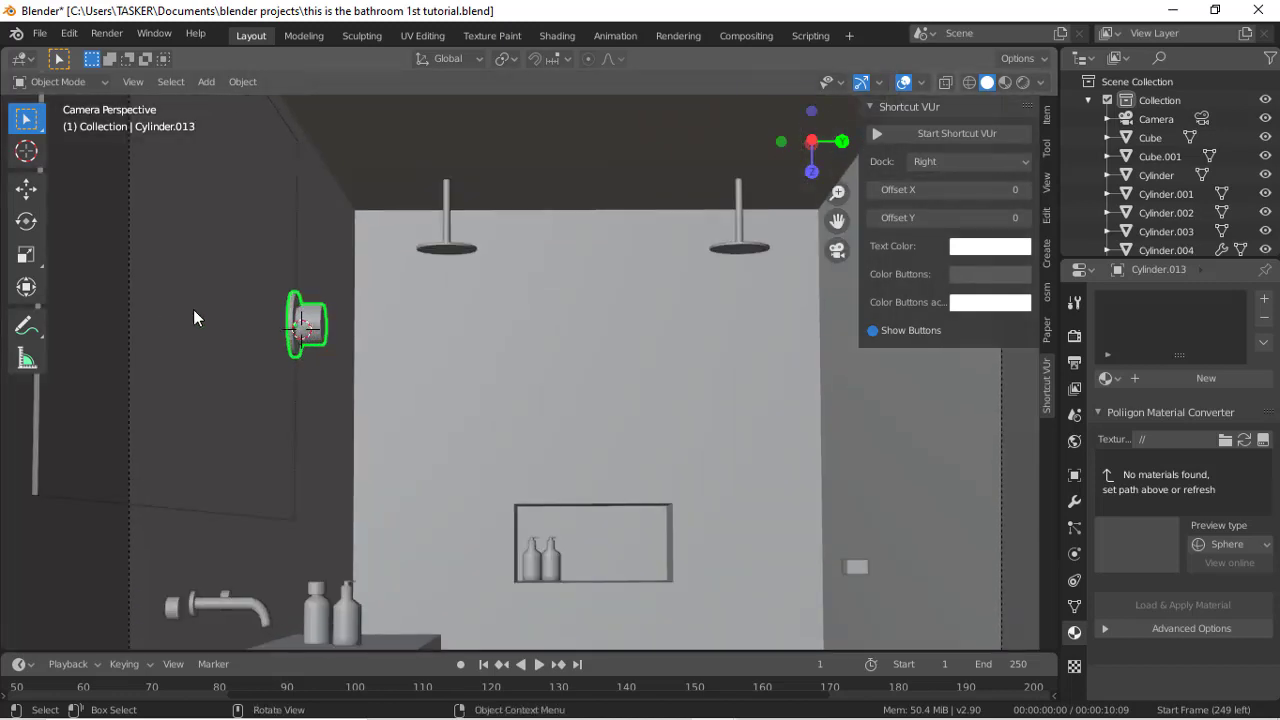
{"action": "scroll", "coordinate": [477, 399], "scroll_direction": "up", "scroll_amount": 8}
{"action": "scroll", "coordinate": [477, 399], "scroll_direction": "down", "scroll_amount": 5}
{"action": "scroll", "coordinate": [477, 406], "scroll_direction": "down", "scroll_amount": 3}
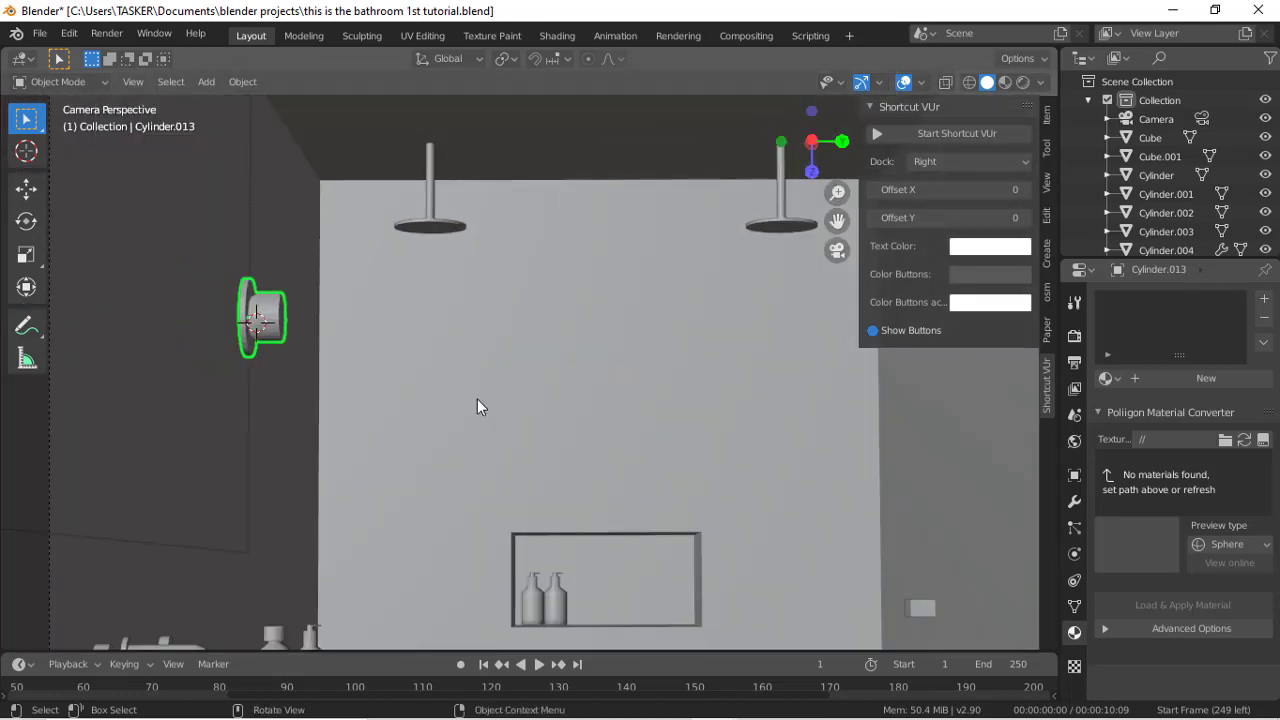
{"action": "scroll", "coordinate": [334, 423], "scroll_direction": "up", "scroll_amount": 3}
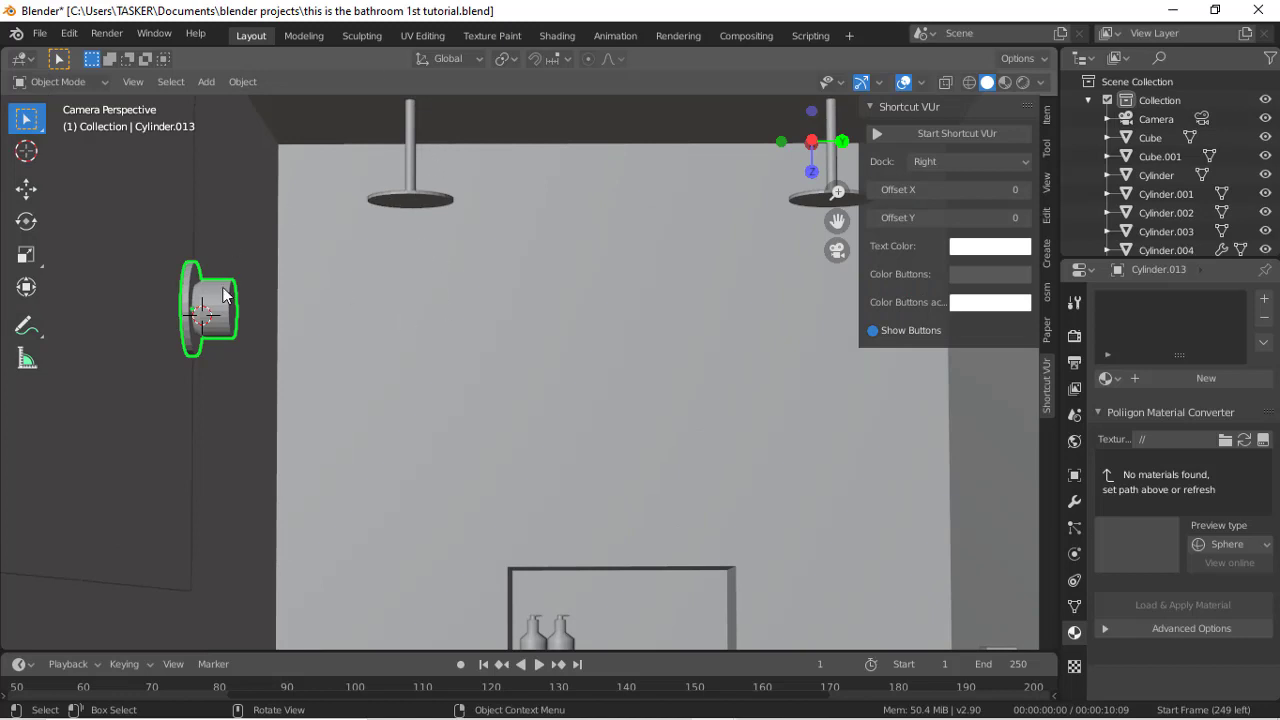
Step: Apply Shade Smooth to the shower head nearest the wall lamp
{"action": "left_click", "coordinate": [409, 192]}
{"action": "right_click", "coordinate": [409, 192]}
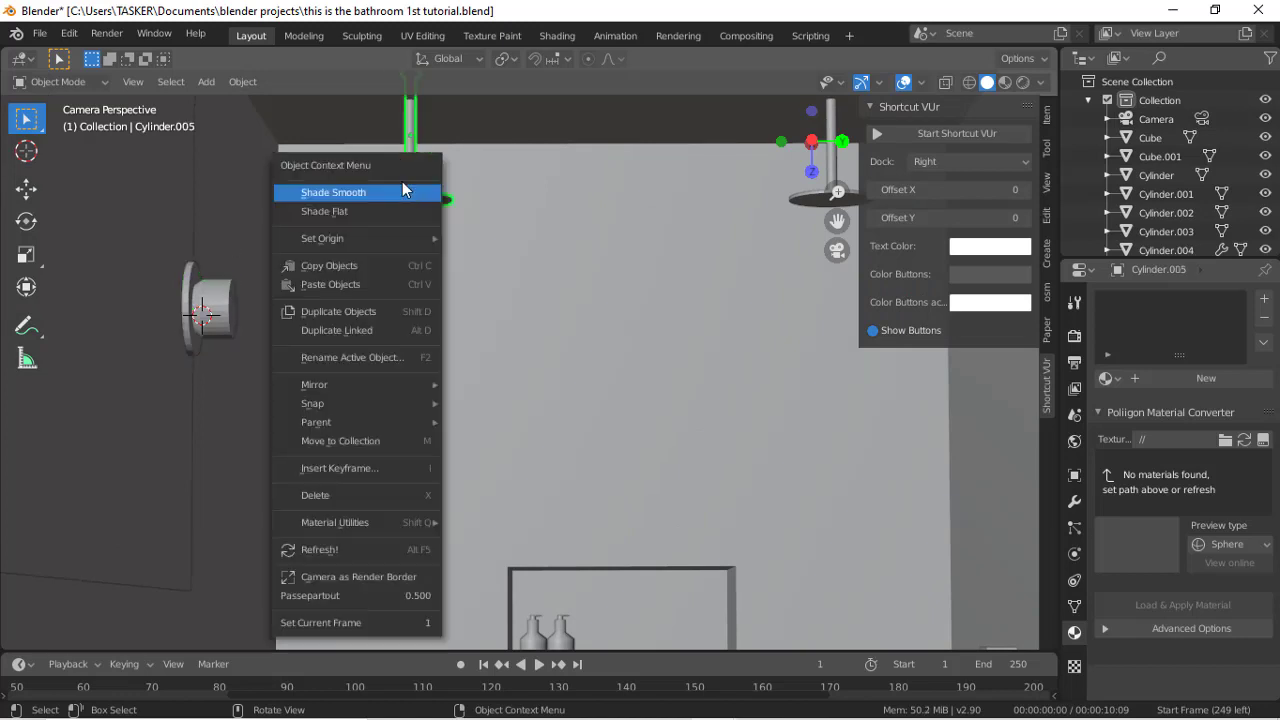
{"action": "left_click", "coordinate": [404, 190]}
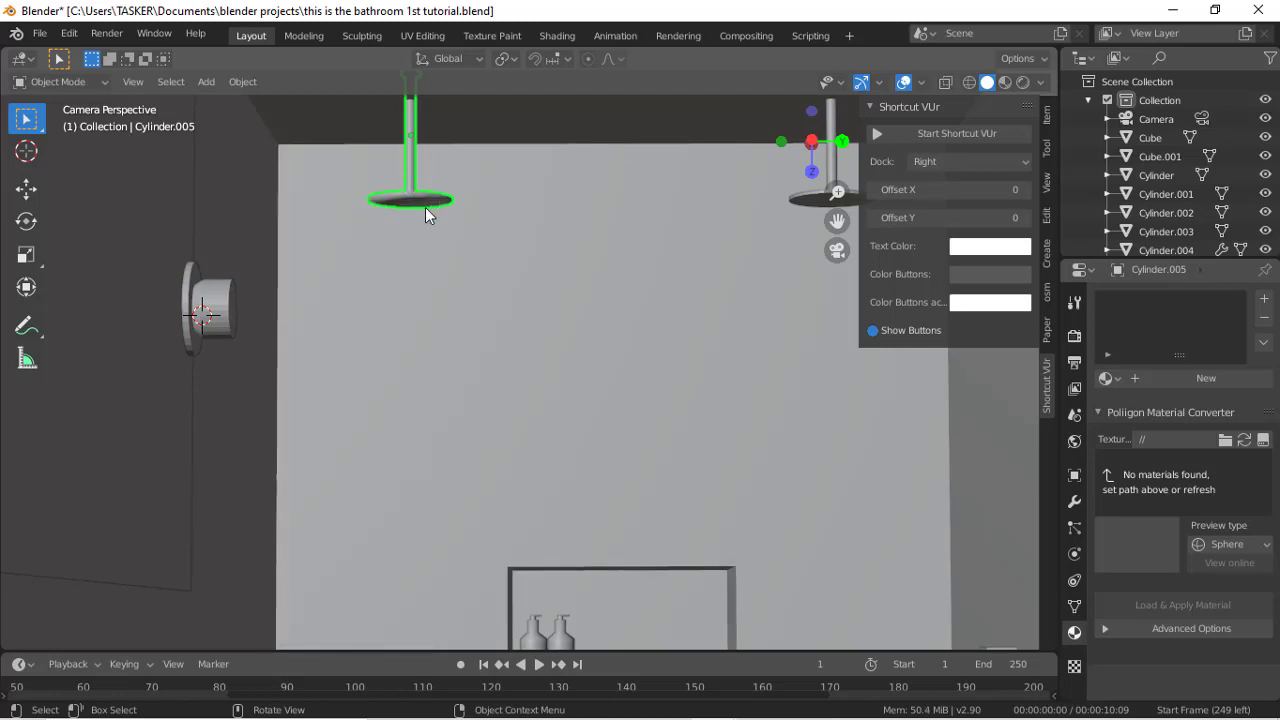
Step: Try to move the wall lamp back along the global X axis
{"action": "left_click", "coordinate": [170, 286]}
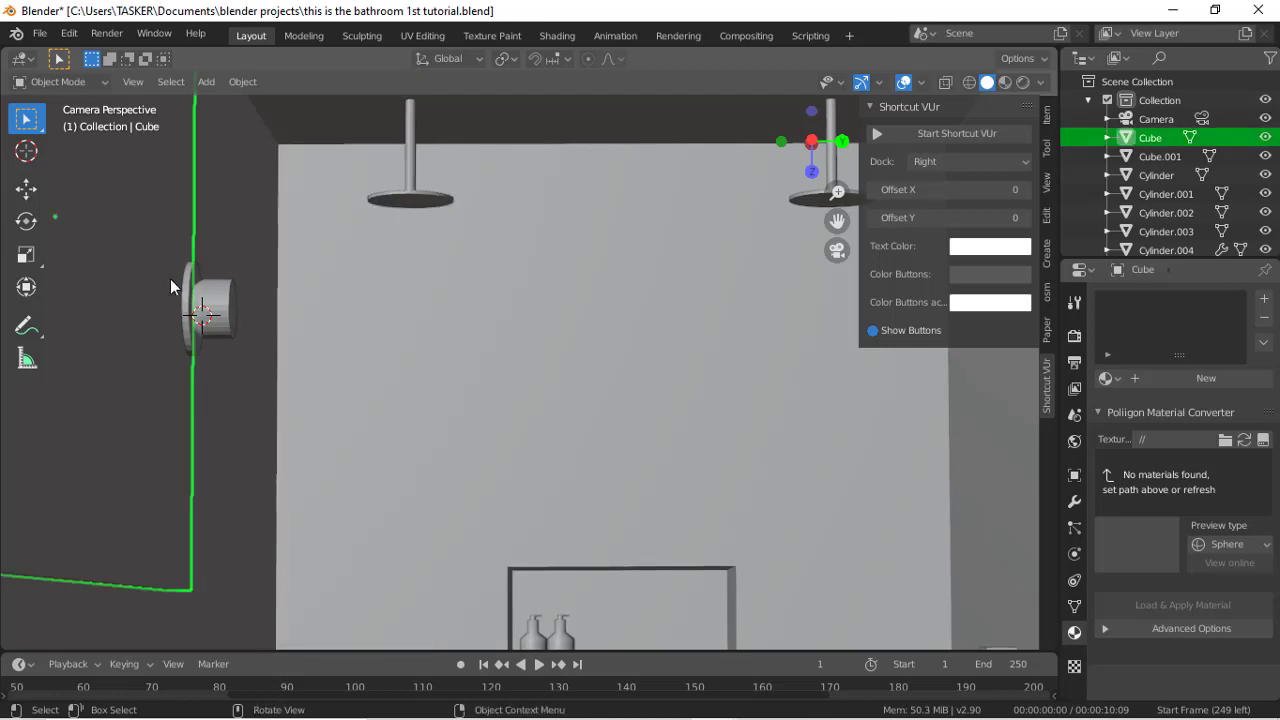
{"action": "left_click", "coordinate": [204, 302]}
{"action": "key", "text": "g"}
{"action": "key", "text": "y"}
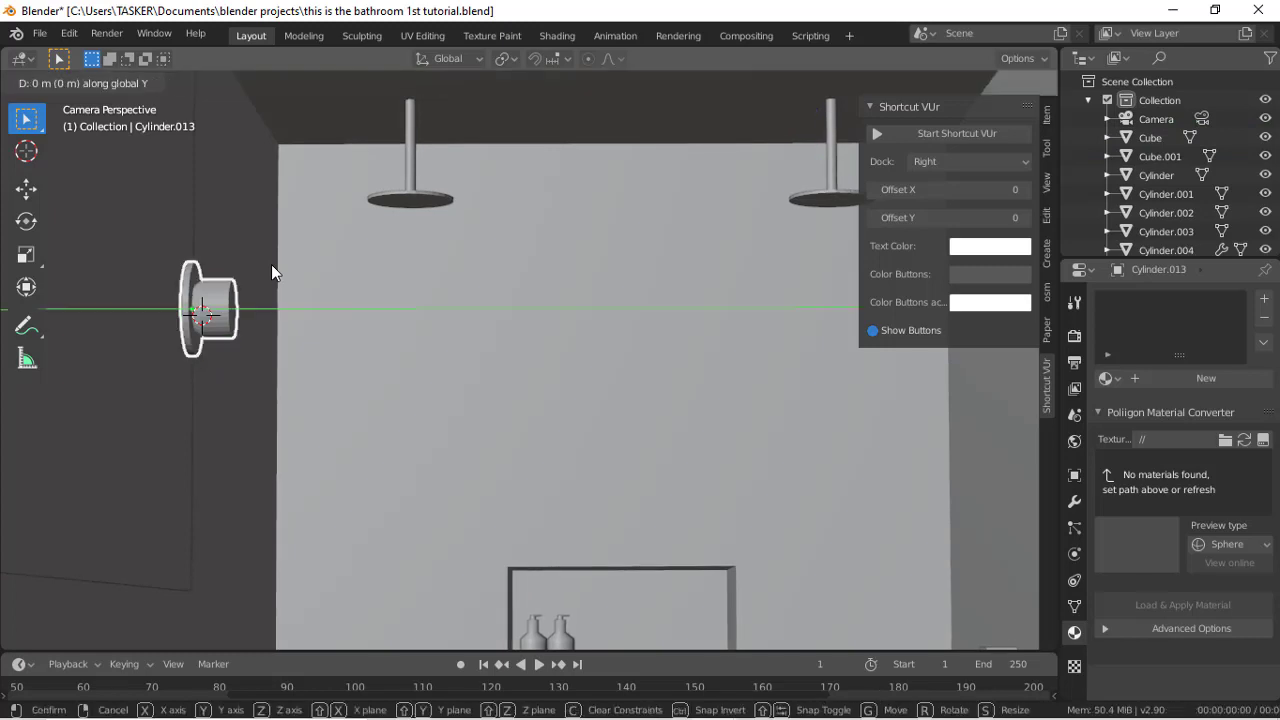
{"action": "key", "text": "x"}
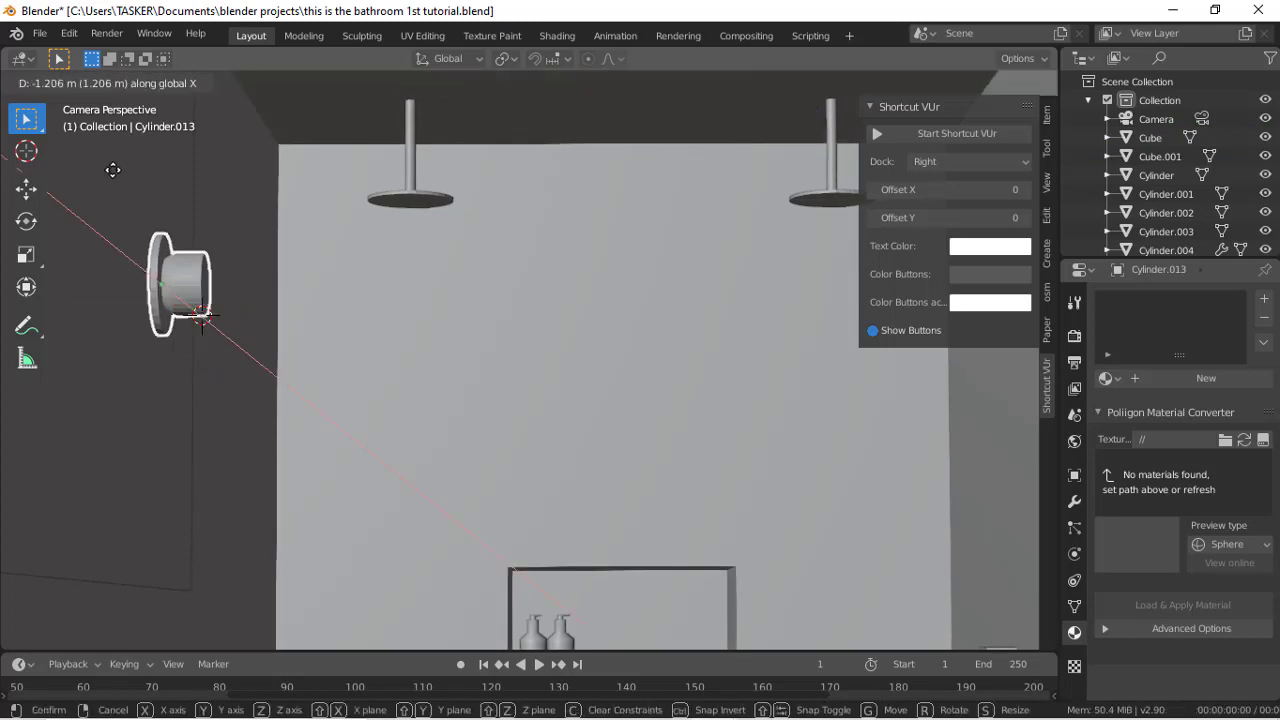
{"action": "left_click", "coordinate": [55, 151]}
{"action": "key", "text": "ctrl+z"}
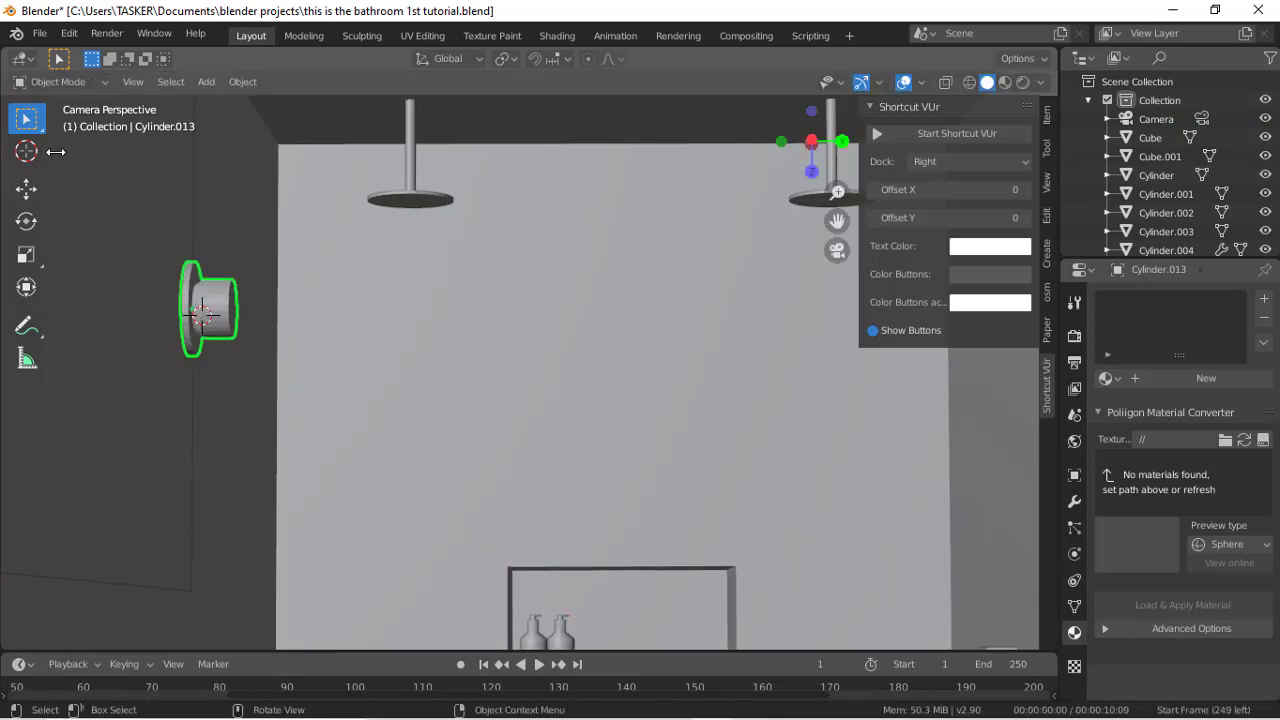
Step: Add a Bevel modifier to the wall lamp with an offset of 0.16 m
{"action": "left_click", "coordinate": [1076, 503]}
{"action": "left_click", "coordinate": [1141, 299]}
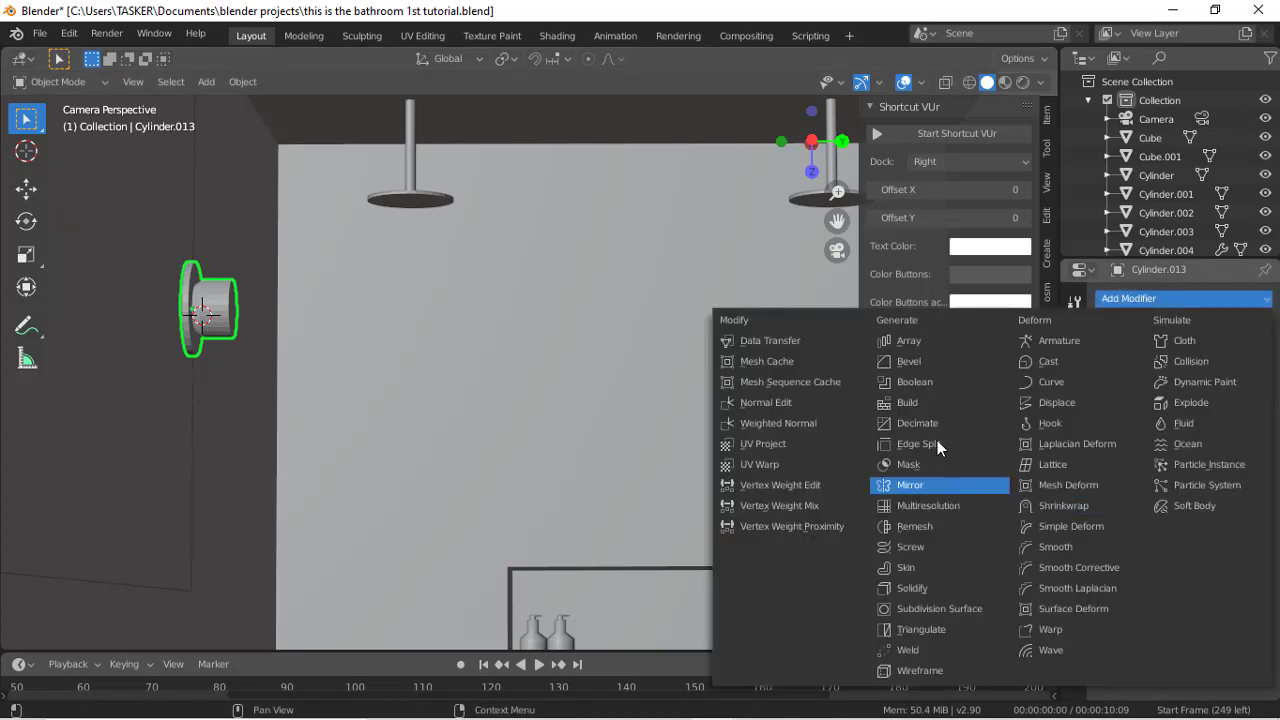
{"action": "left_click", "coordinate": [907, 360]}
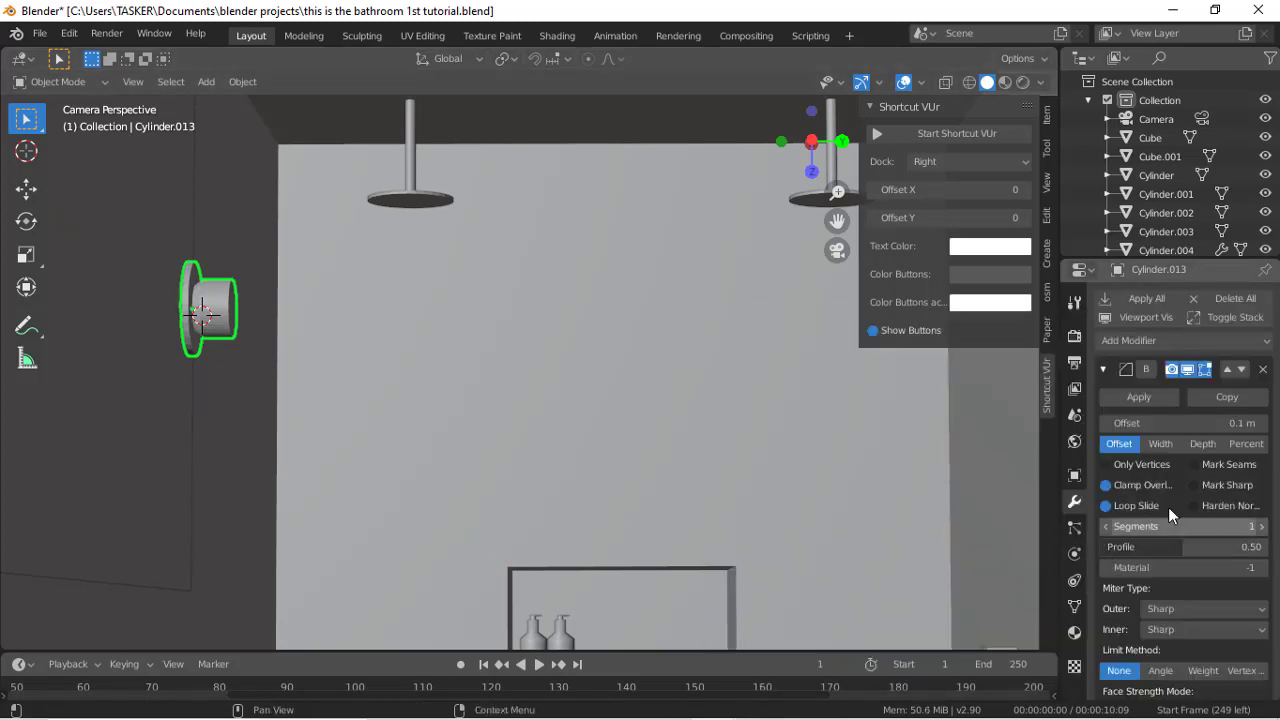
{"action": "left_click", "coordinate": [1263, 428]}
{"action": "left_click", "coordinate": [1263, 428]}
{"action": "left_click", "coordinate": [1263, 428]}
{"action": "left_click", "coordinate": [1263, 428]}
{"action": "left_click", "coordinate": [1263, 428]}
{"action": "left_click", "coordinate": [1263, 428]}
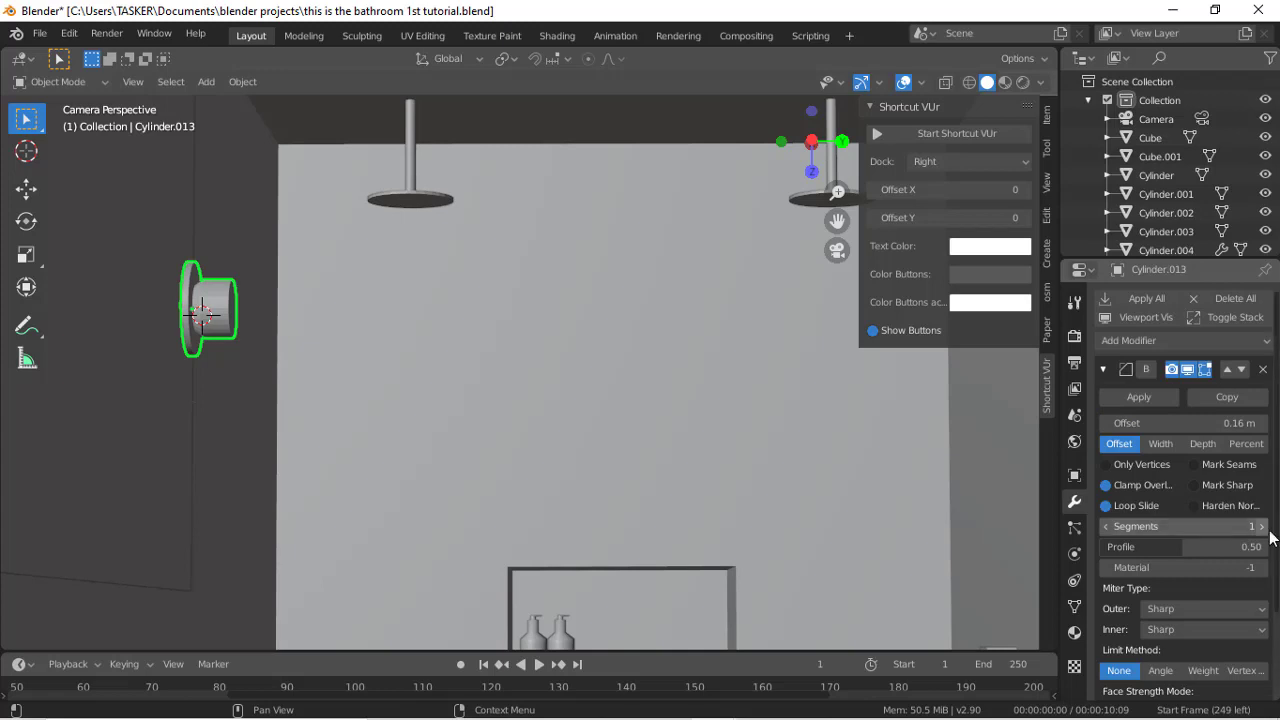
Step: Set the lamp's bevel to 3 segments and check the rounded edges
{"action": "left_click", "coordinate": [1262, 527]}
{"action": "left_click", "coordinate": [1262, 527]}
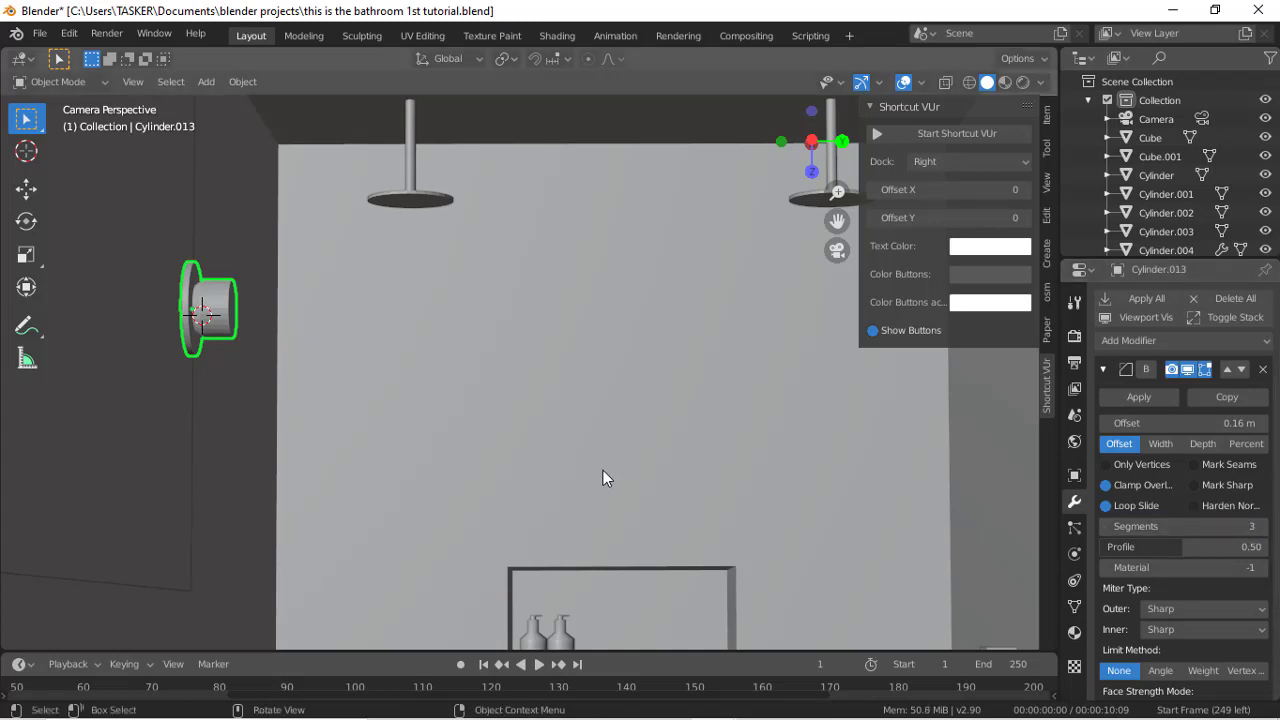
{"action": "scroll", "coordinate": [603, 478], "scroll_direction": "down", "scroll_amount": 1}
{"action": "scroll", "coordinate": [603, 478], "scroll_direction": "up", "scroll_amount": 3}
{"action": "scroll", "coordinate": [603, 478], "scroll_direction": "down", "scroll_amount": 2}
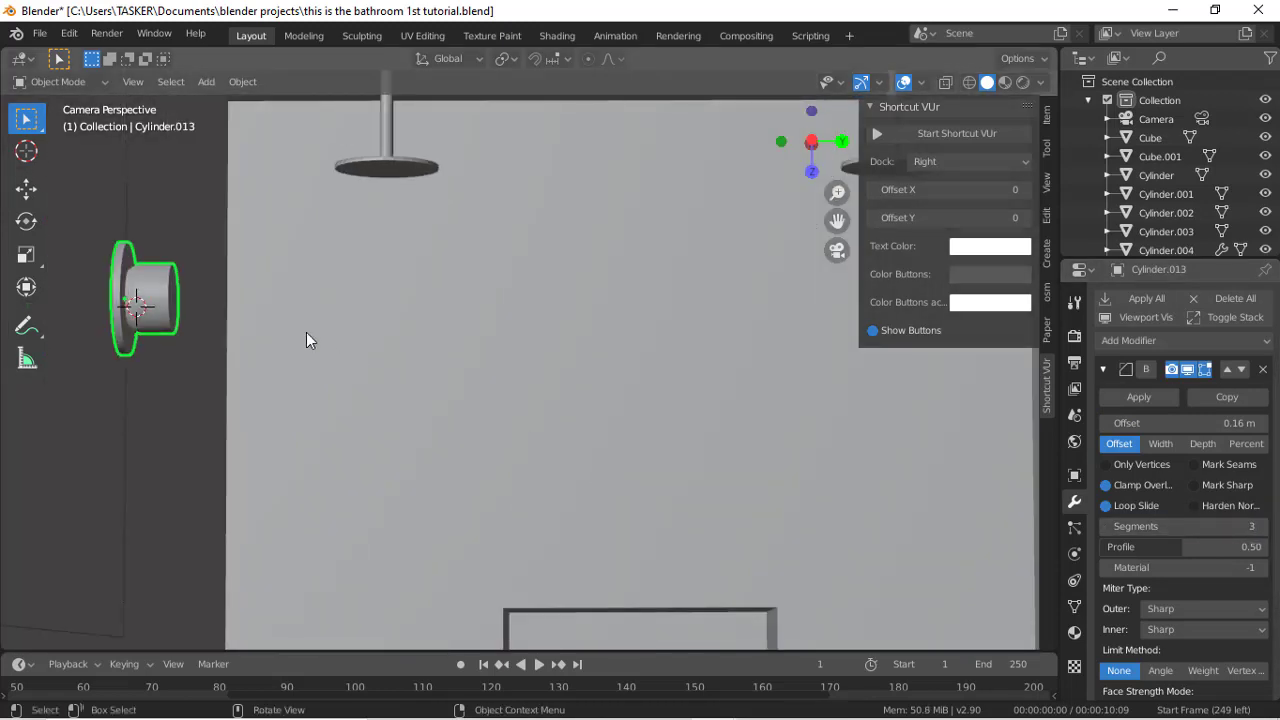
Step: In wireframe view, move the wall lamp about -0.025 m along X
{"action": "left_click", "coordinate": [968, 84]}
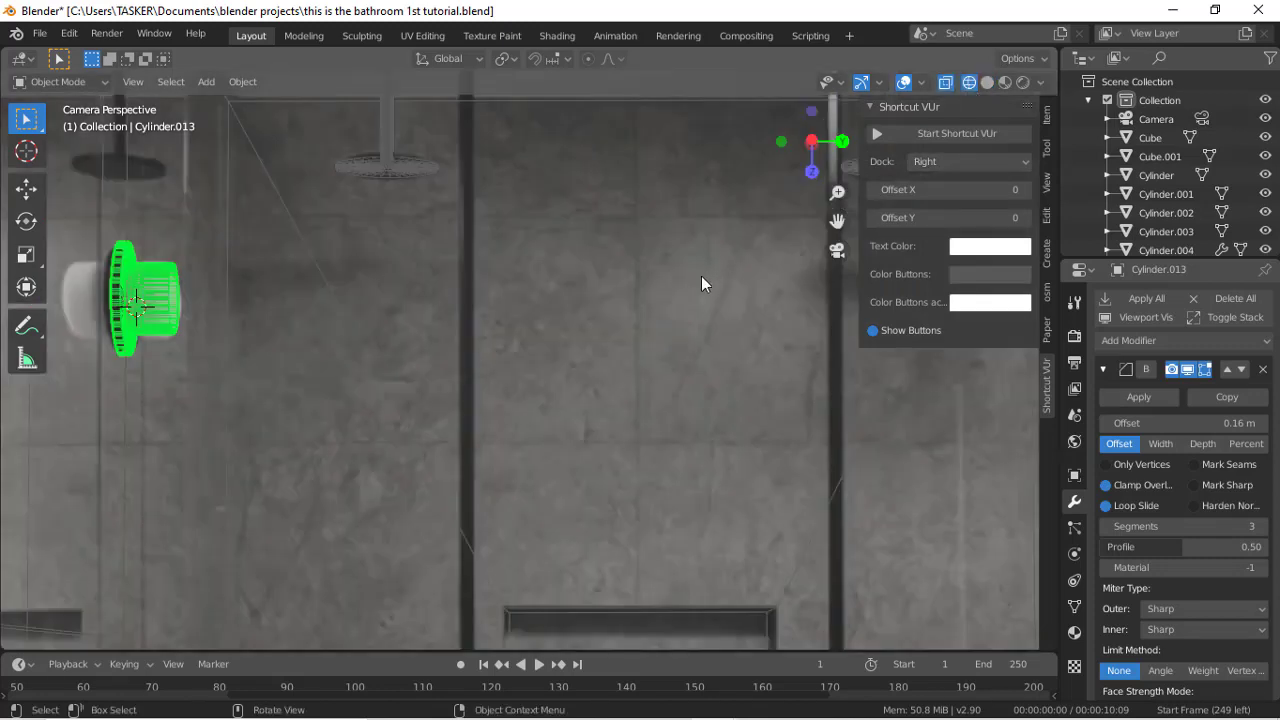
{"action": "key", "text": "g"}
{"action": "key", "text": "y"}
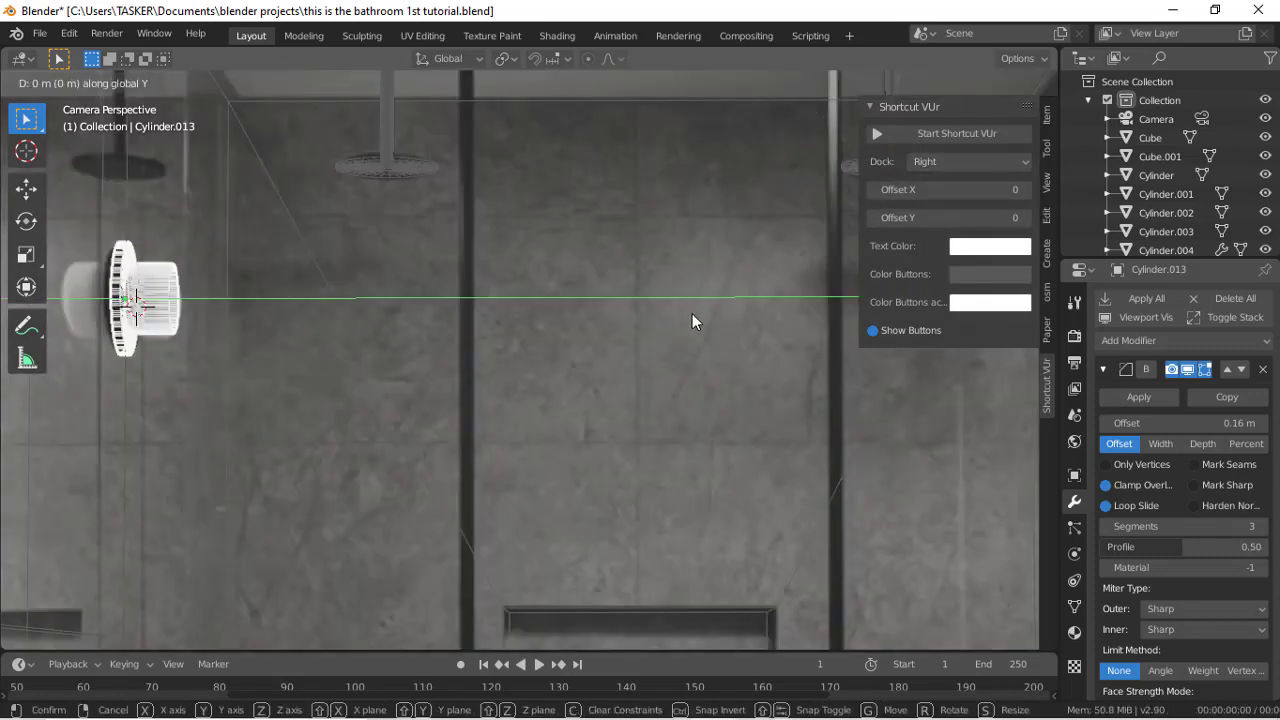
{"action": "key", "text": "x"}
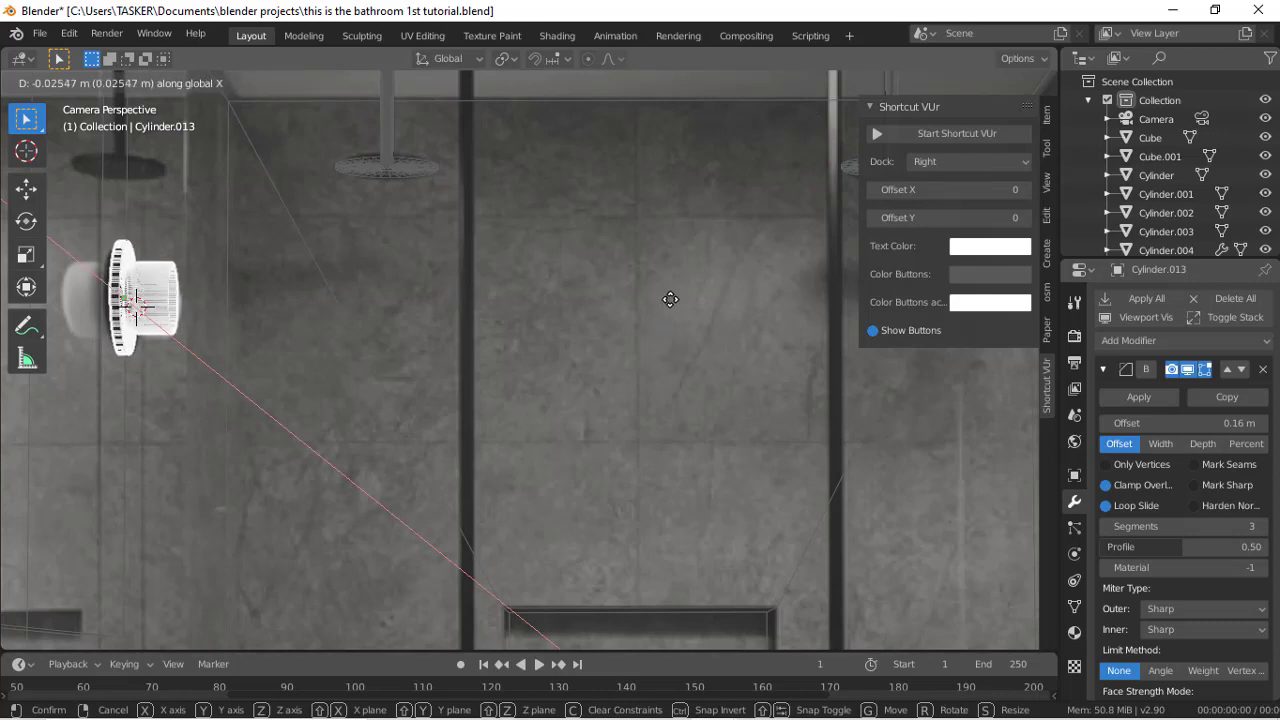
{"action": "left_click", "coordinate": [670, 299]}
{"action": "scroll", "coordinate": [670, 299], "scroll_direction": "down", "scroll_amount": 4}
{"action": "scroll", "coordinate": [670, 299], "scroll_direction": "up", "scroll_amount": 2}
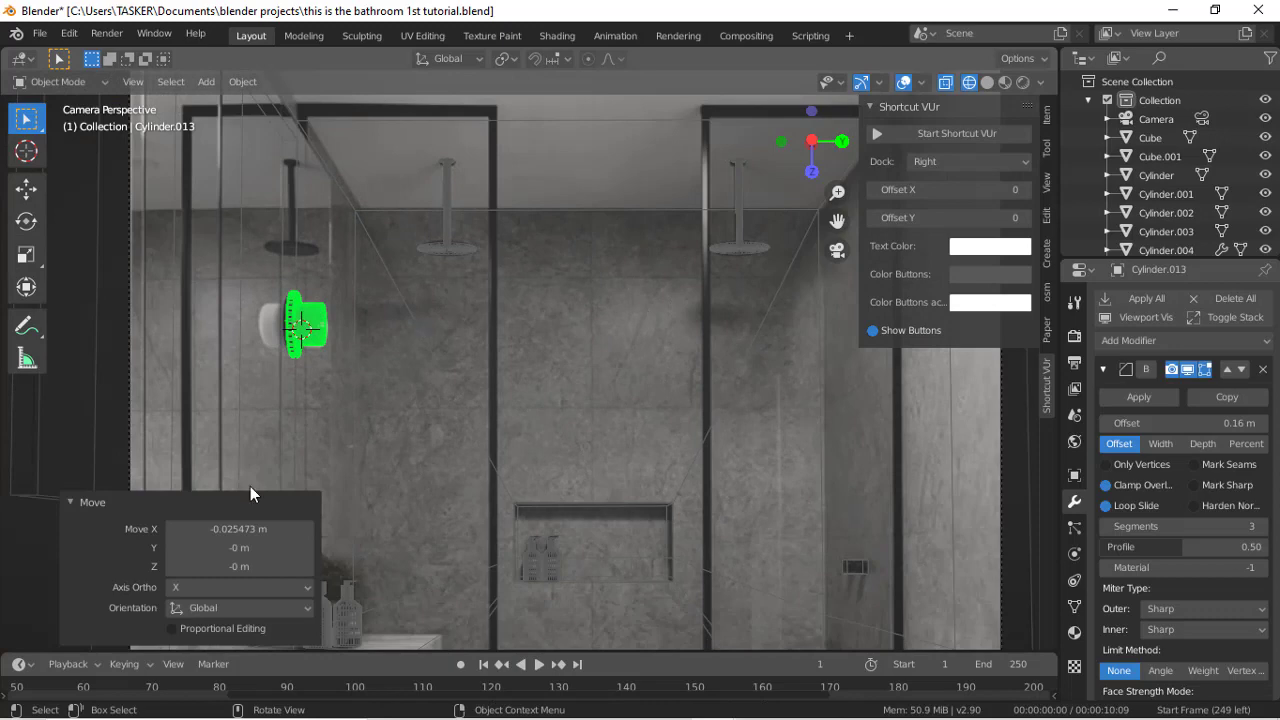
{"action": "scroll", "coordinate": [561, 420], "scroll_direction": "down", "scroll_amount": 4}
{"action": "scroll", "coordinate": [561, 426], "scroll_direction": "up", "scroll_amount": 2}
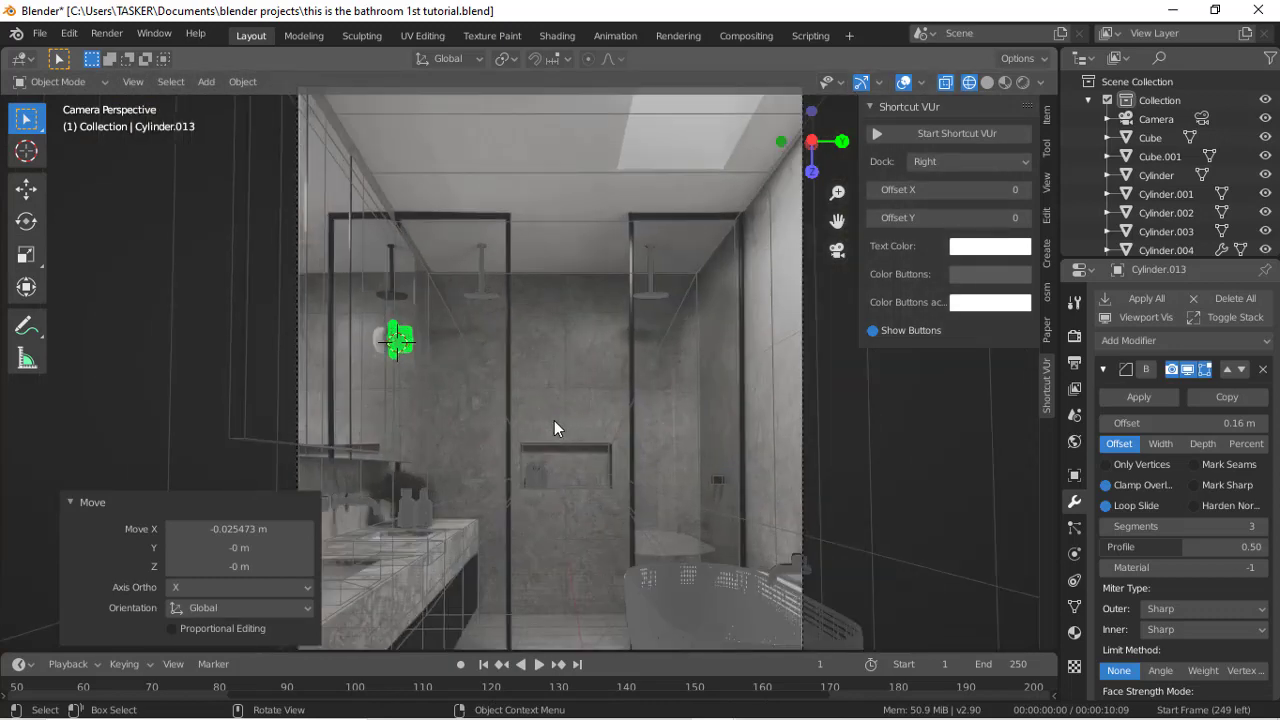
{"action": "scroll", "coordinate": [554, 426], "scroll_direction": "down", "scroll_amount": 2}
{"action": "scroll", "coordinate": [396, 503], "scroll_direction": "up", "scroll_amount": 2}
{"action": "key", "text": "Tab"}
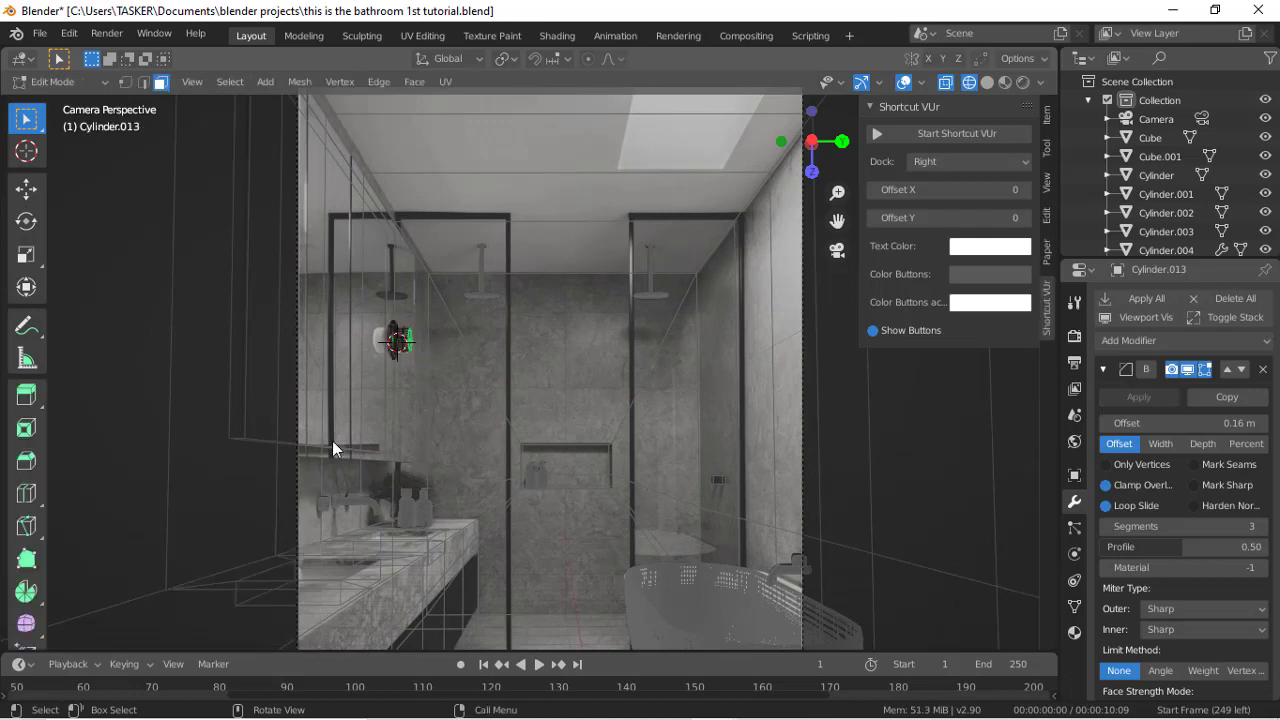
{"action": "key", "text": "Tab"}
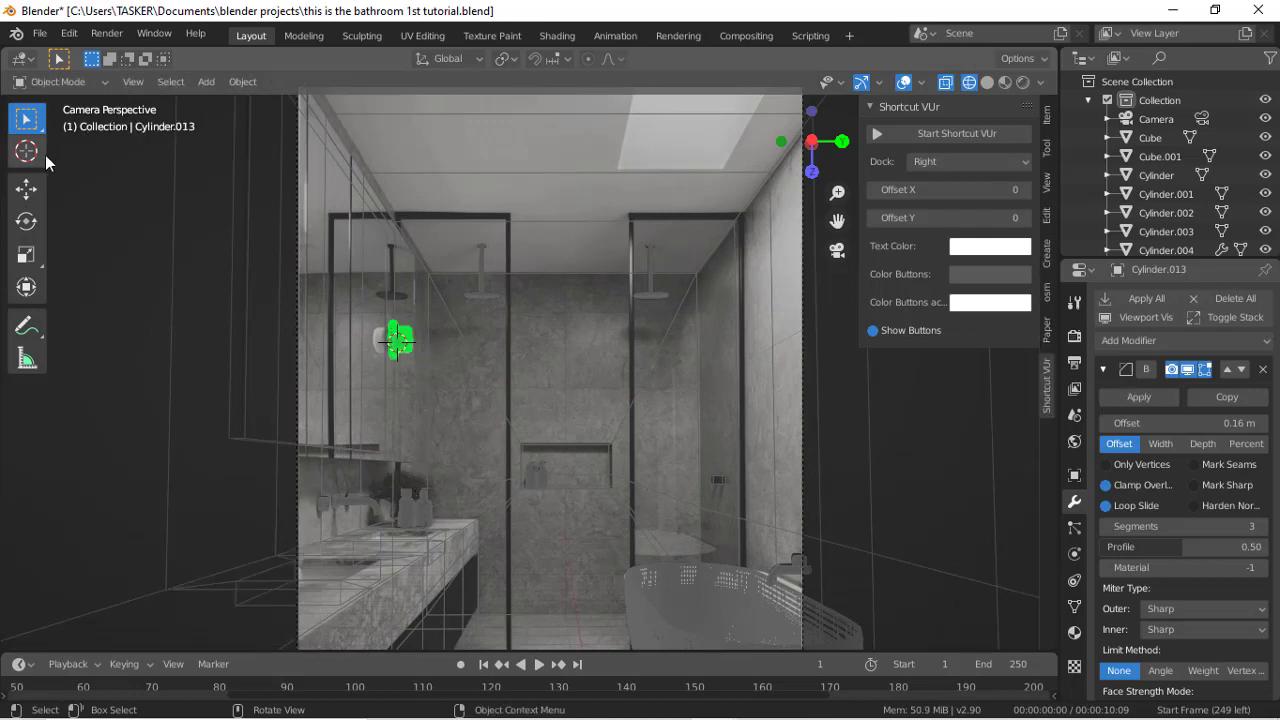
Step: Place the 3D cursor at the bottles on the vanity counter and add a cylinder mesh there
{"action": "left_click", "coordinate": [27, 151]}
{"action": "left_click", "coordinate": [402, 514]}
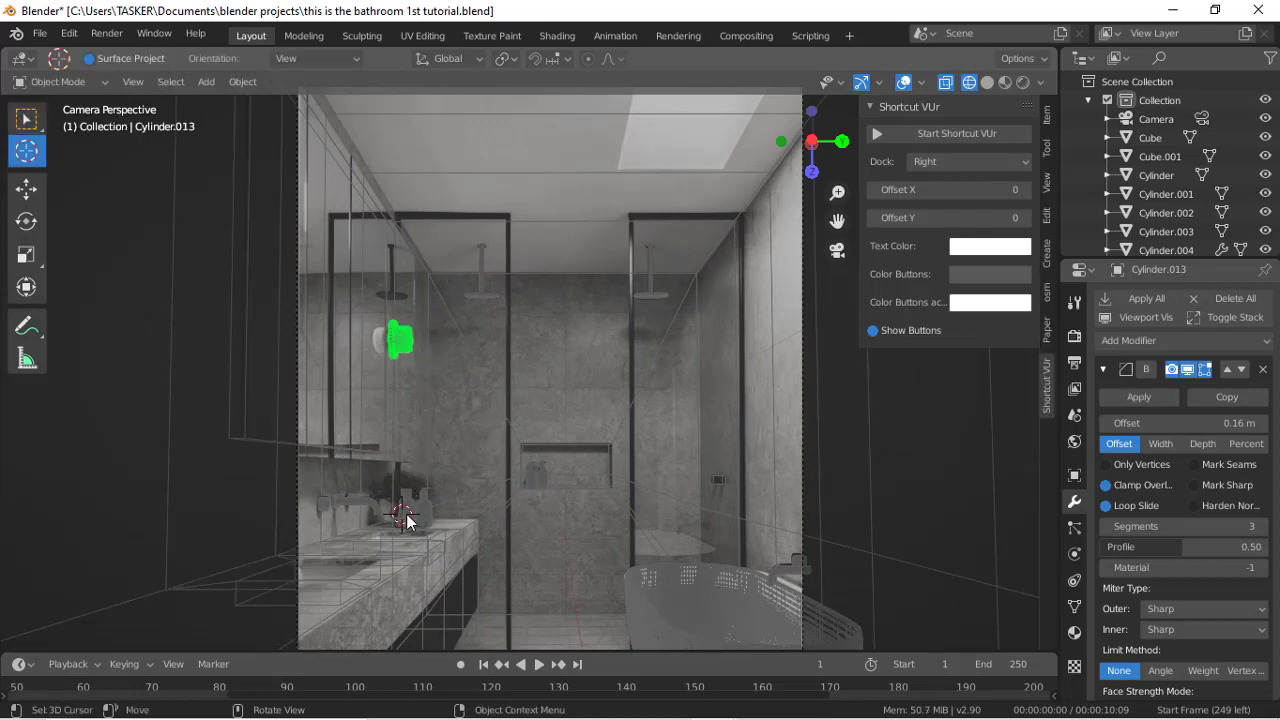
{"action": "key", "text": "shift+a"}
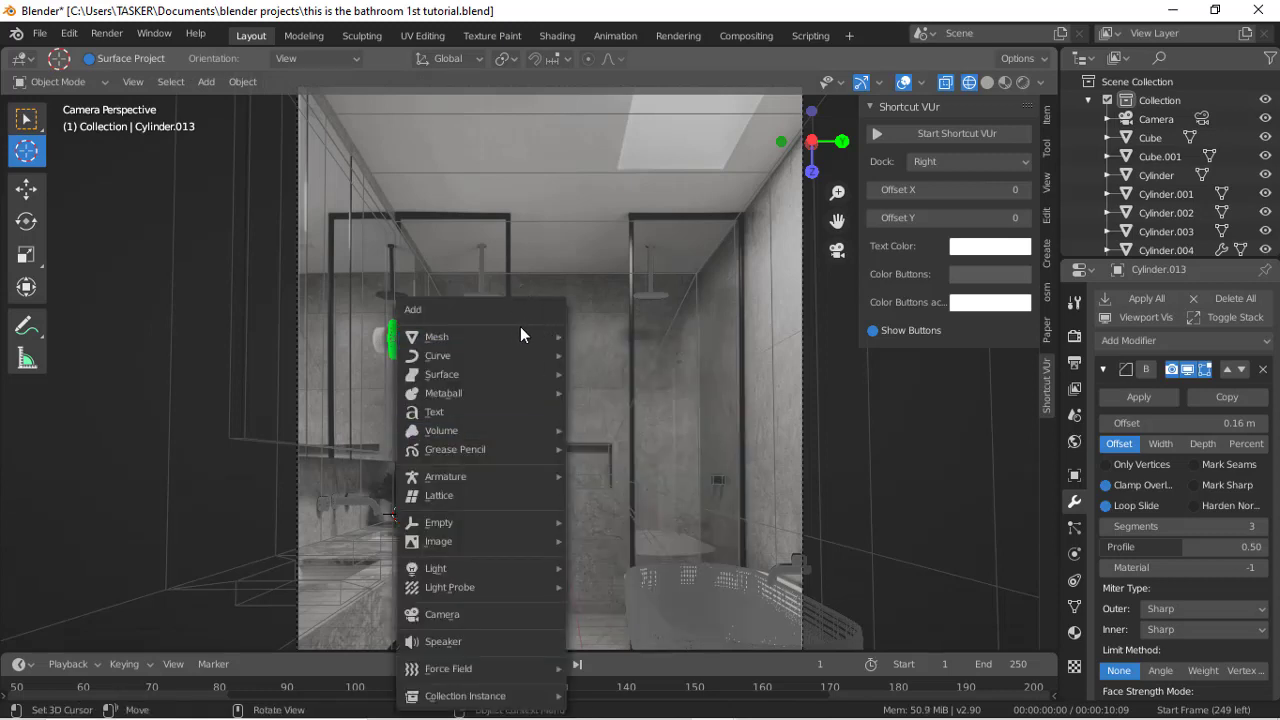
{"action": "mouse_move", "coordinate": [521, 336]}
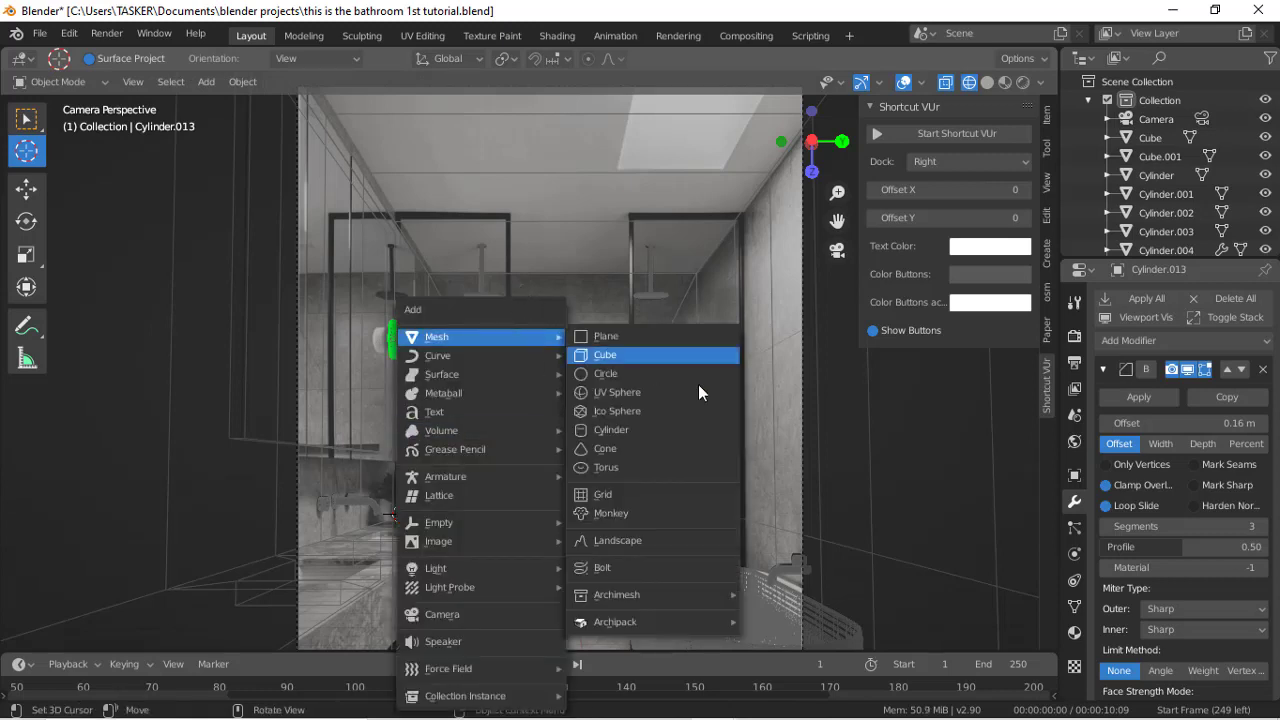
{"action": "left_click", "coordinate": [657, 437]}
{"action": "scroll", "coordinate": [520, 560], "scroll_direction": "up", "scroll_amount": 3}
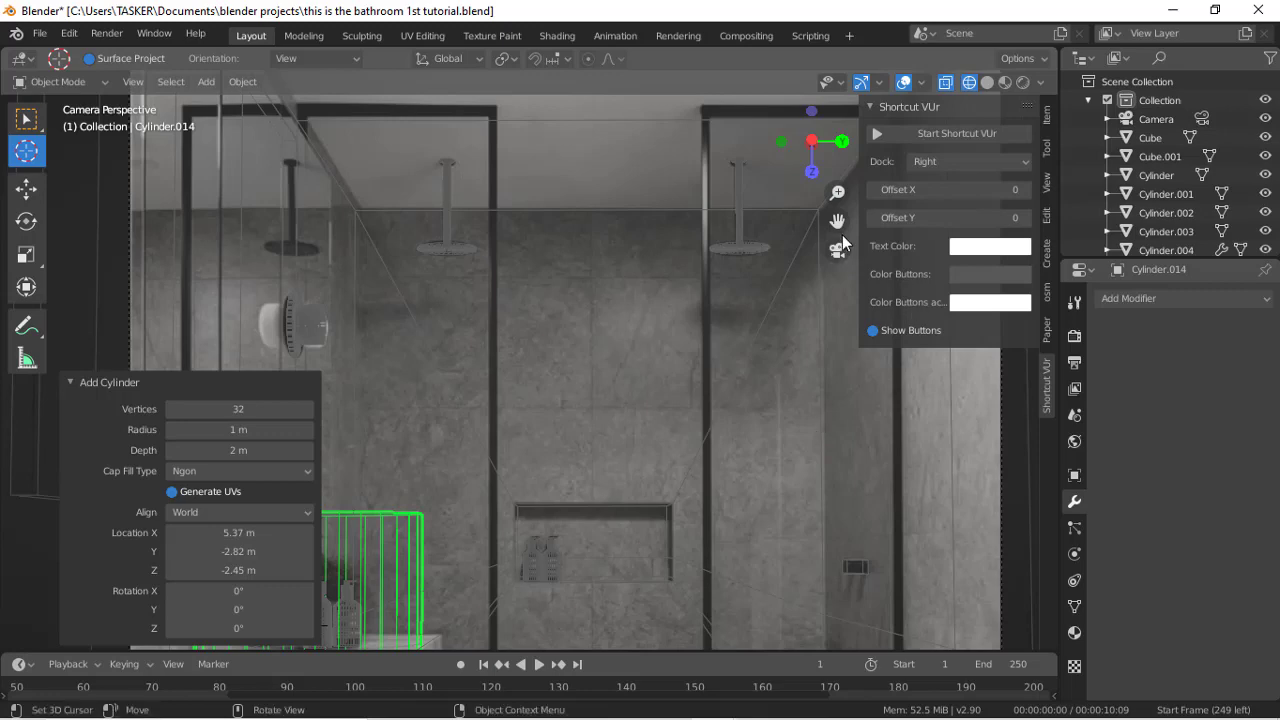
{"action": "mouse_move", "coordinate": [838, 223]}
{"action": "left_mouse_down"}
{"action": "mouse_move", "coordinate": [880, 180]}
{"action": "mouse_move", "coordinate": [838, 225]}
{"action": "left_mouse_up"}
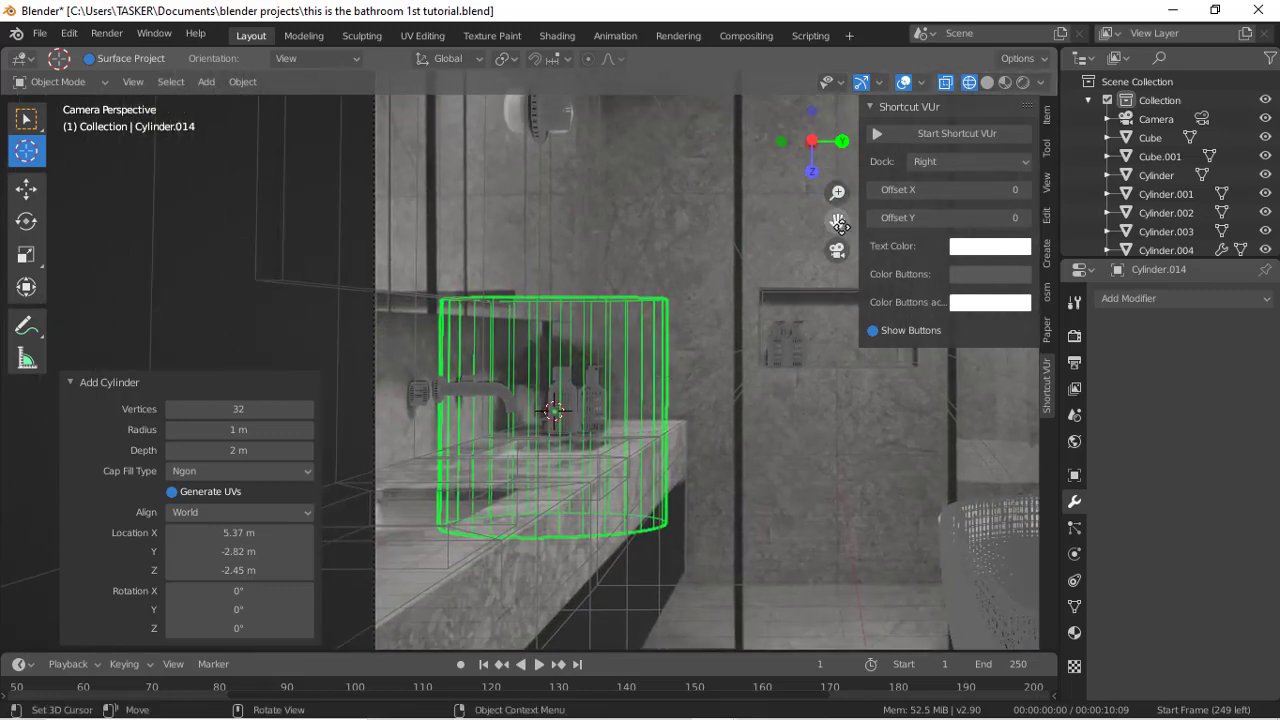
Step: Scale the new cylinder uniformly to about 0.302, then to about 0.960 along Z
{"action": "key", "text": "s"}
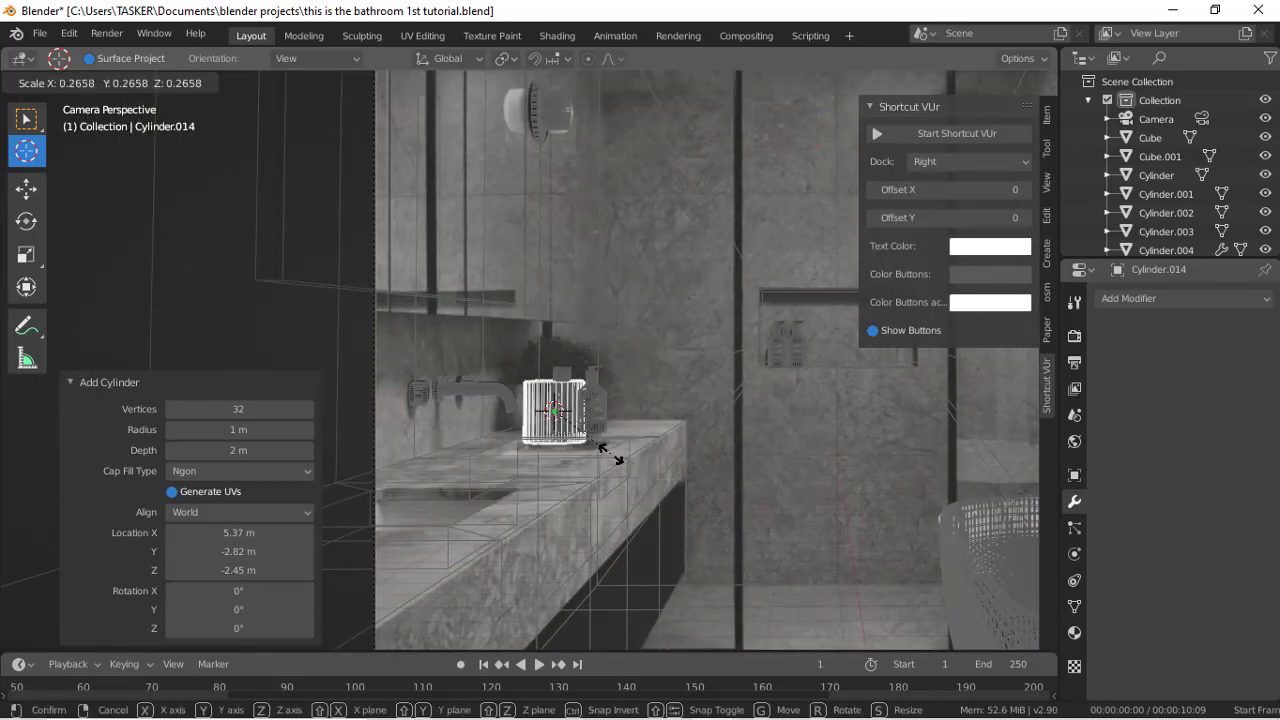
{"action": "left_click", "coordinate": [620, 457]}
{"action": "key", "text": "s"}
{"action": "key", "text": "z"}
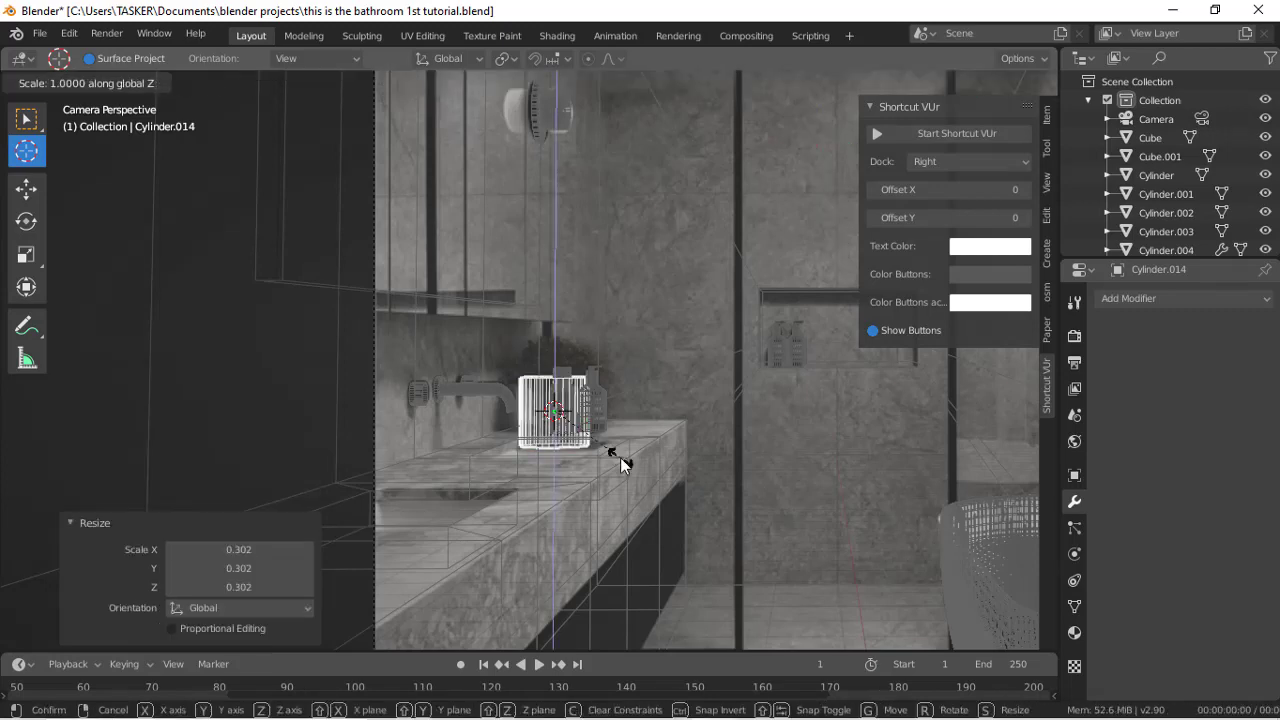
{"action": "left_click", "coordinate": [629, 440]}
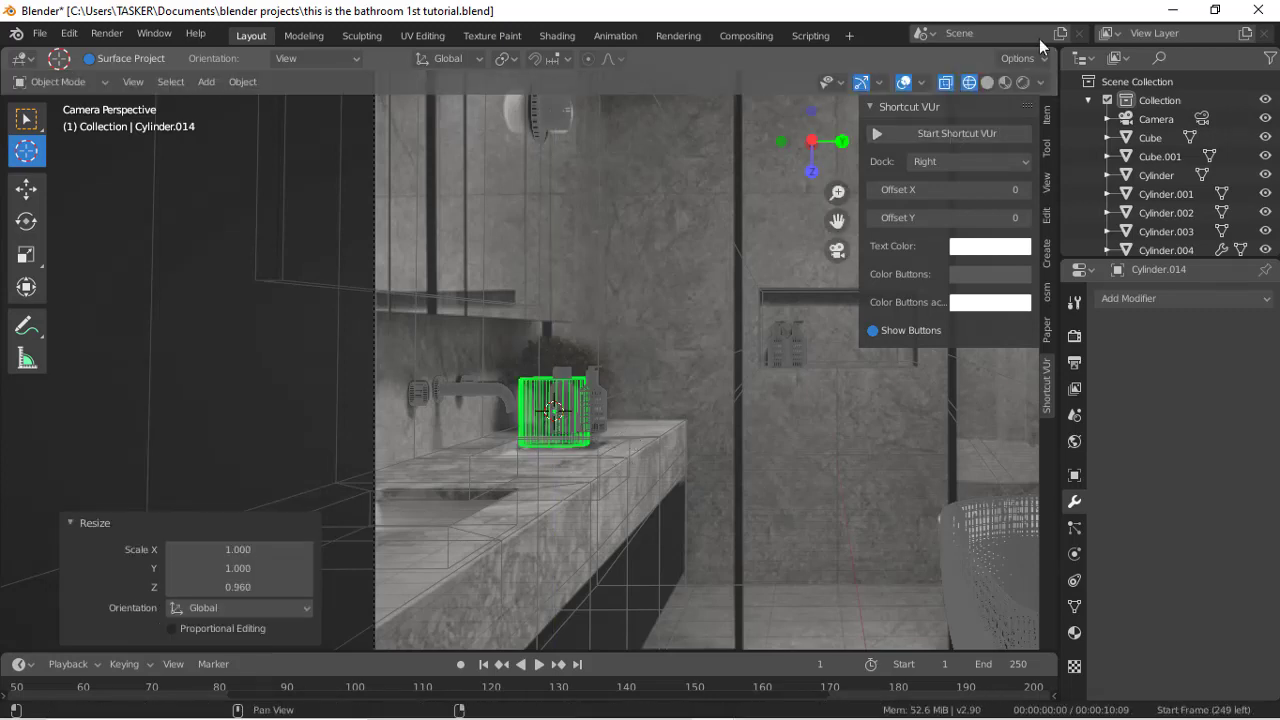
Step: In solid shading, flatten the cylinder further along Z to lower its height on the counter
{"action": "left_click", "coordinate": [987, 82]}
{"action": "scroll", "coordinate": [610, 415], "scroll_direction": "up", "scroll_amount": 4}
{"action": "key", "text": "s"}
{"action": "key", "text": "z"}
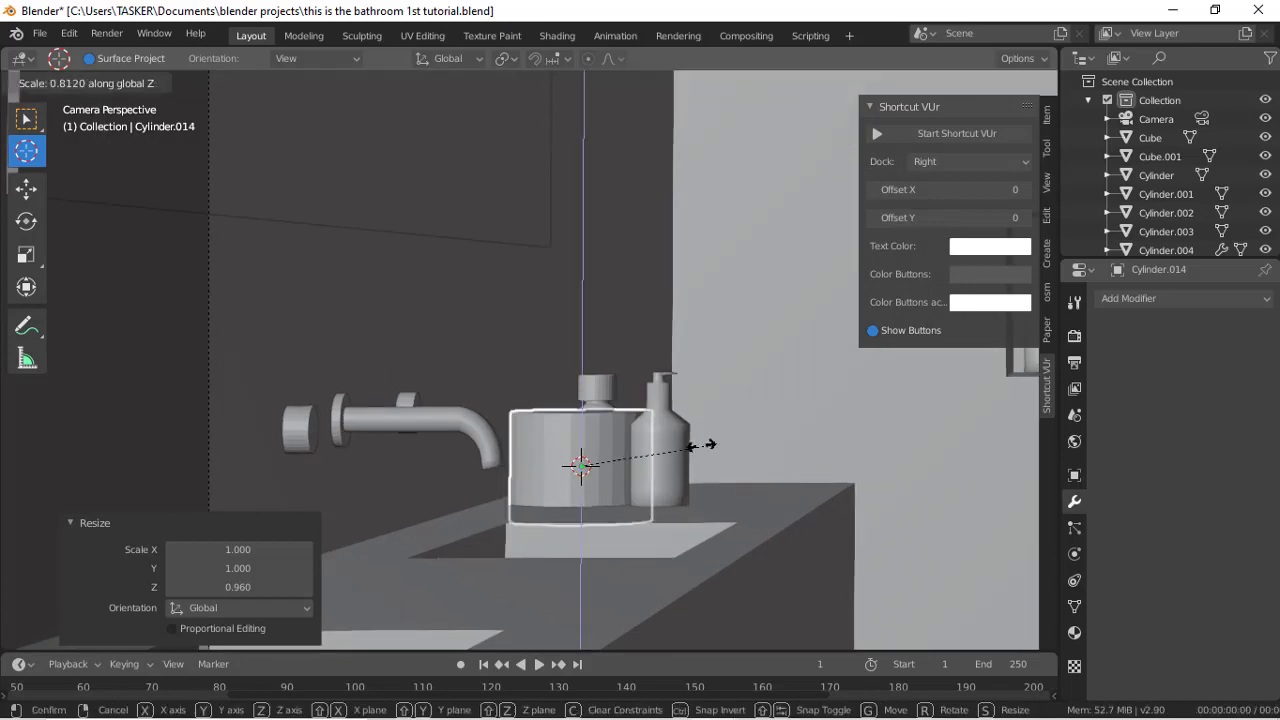
{"action": "left_click", "coordinate": [671, 448]}
Step: Move the cylinder about 0.136 m along Y and push it back along X behind the bottles
{"action": "key", "text": "g"}
{"action": "key", "text": "y"}
{"action": "left_click", "coordinate": [703, 428]}
{"action": "key", "text": "g"}
{"action": "key", "text": "x"}
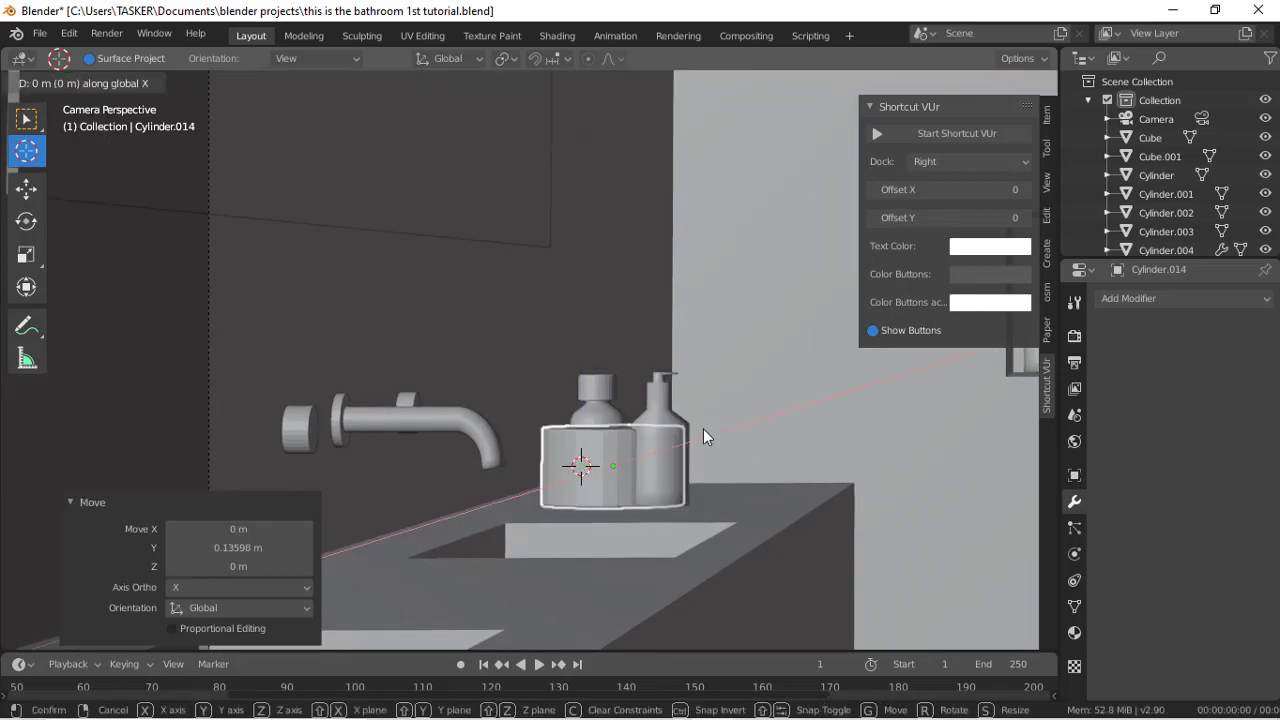
{"action": "left_click", "coordinate": [492, 523]}
Step: Move the cylinder about -0.189 m along Y using the wireframe reference, and return to solid shading
{"action": "left_click", "coordinate": [969, 83]}
{"action": "key", "text": "g"}
{"action": "key", "text": "y"}
{"action": "left_click", "coordinate": [770, 381]}
{"action": "left_click", "coordinate": [987, 84]}
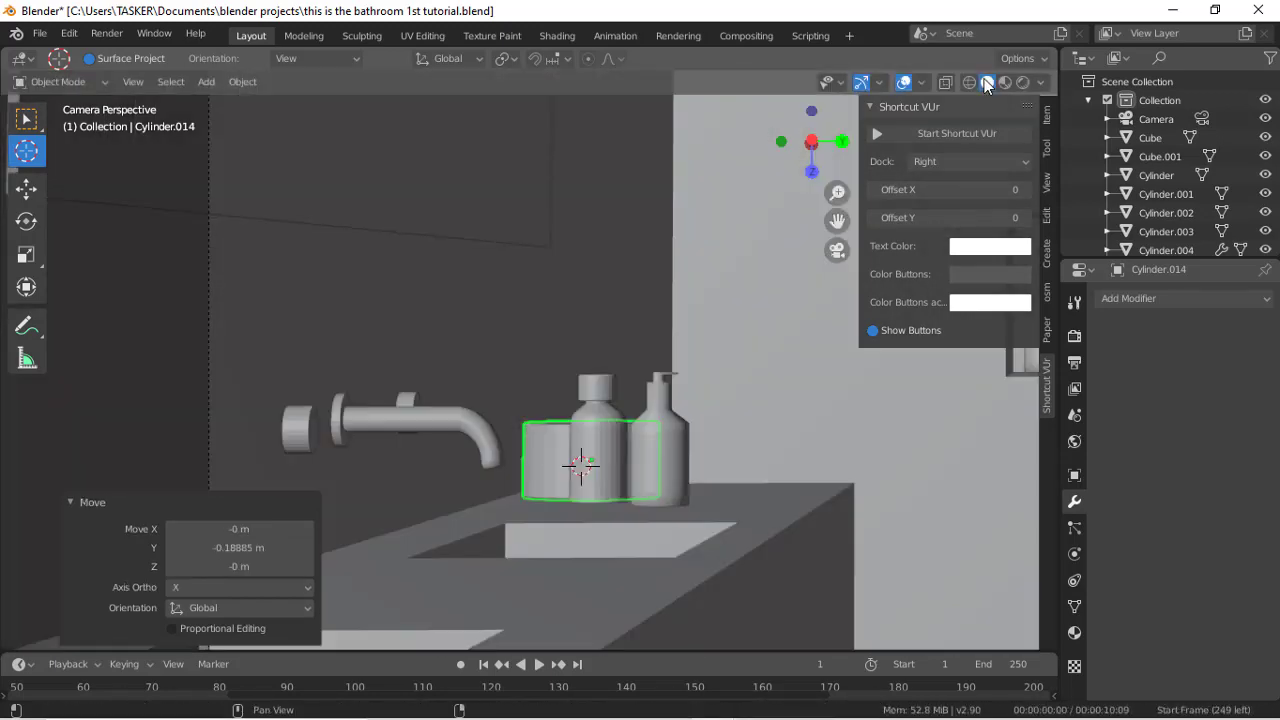
Step: Resize the cylinder in the XY plane against the wireframe reference and enter edit mode on it
{"action": "left_click", "coordinate": [969, 83]}
{"action": "scroll", "coordinate": [735, 330], "scroll_direction": "up", "scroll_amount": 3}
{"action": "key", "text": "s"}
{"action": "key", "text": "shift+z"}
{"action": "left_click", "coordinate": [733, 400]}
{"action": "key", "text": "Tab"}
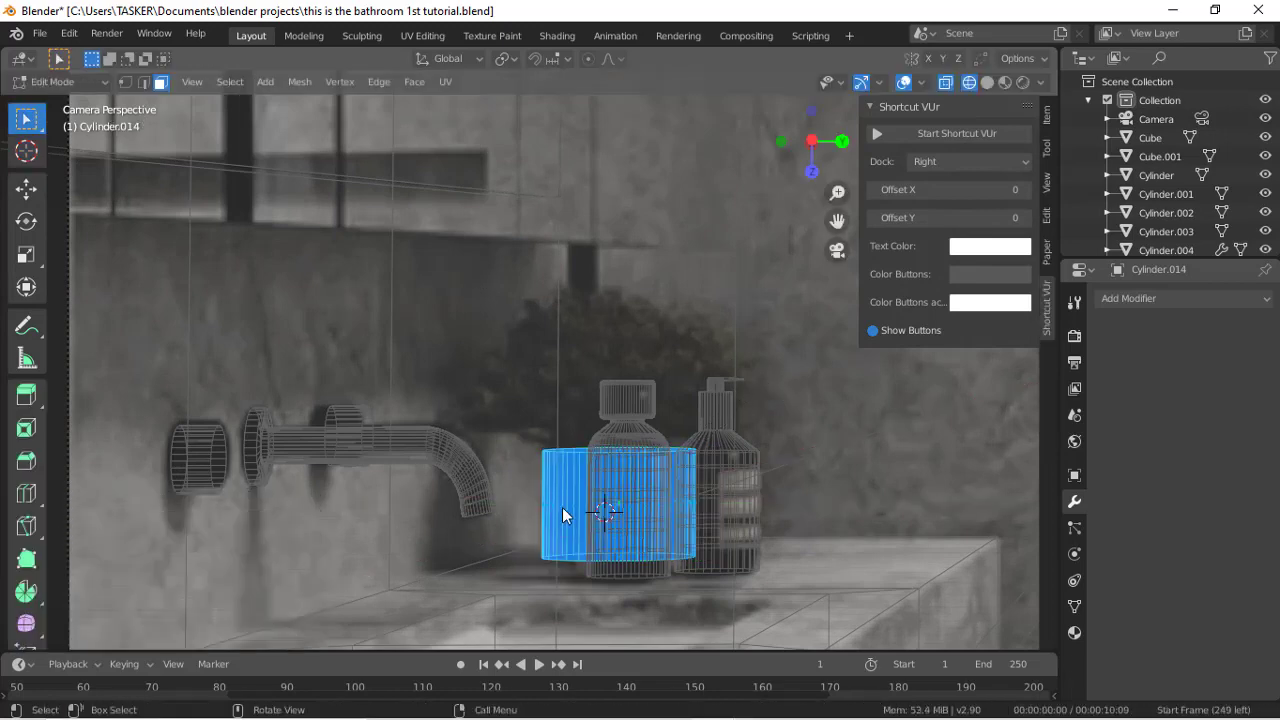
Step: Add a horizontal loop cut around the cylinder's middle and scale its top and bottom rims inward
{"action": "key", "text": "ctrl+r"}
{"action": "double_click", "coordinate": [668, 504]}
{"action": "left_click_drag", "start_coordinate": [482, 492], "coordinate": [715, 406]}
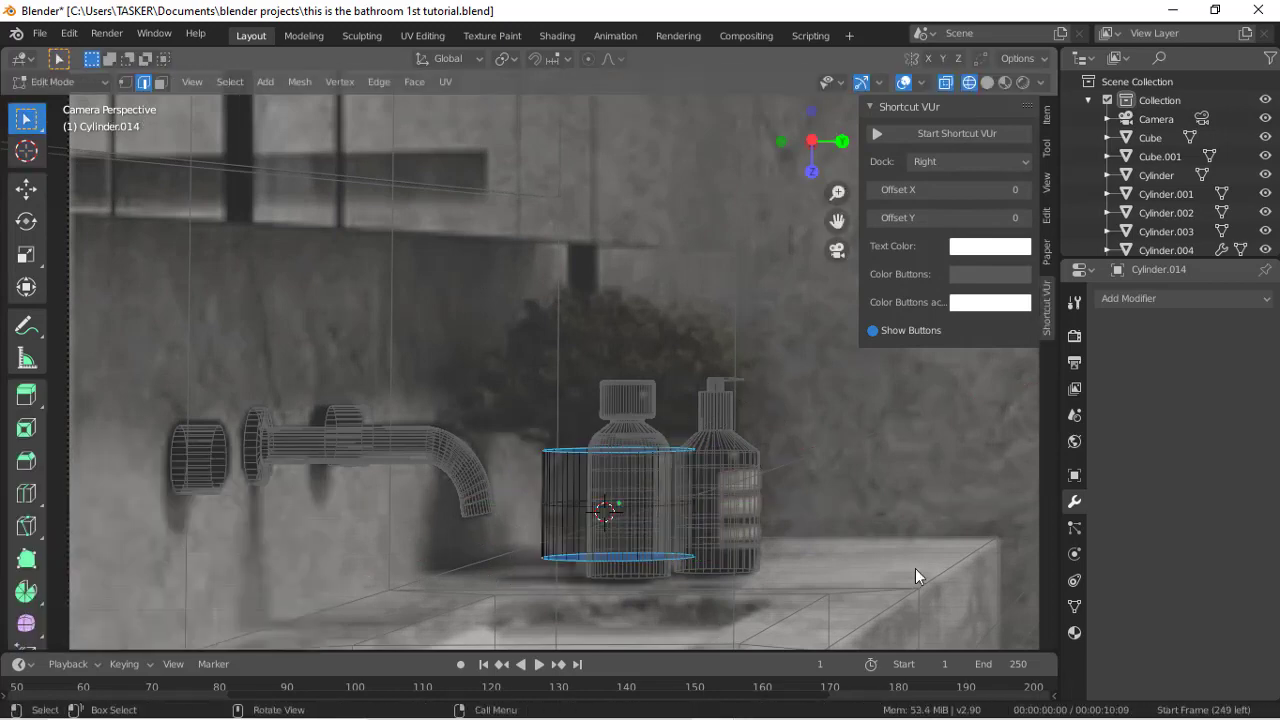
{"action": "key", "text": "s"}
{"action": "left_click", "coordinate": [860, 530]}
Step: Raise the cylinder's top rim along Z to make the vase taller
{"action": "left_click_drag", "start_coordinate": [540, 420], "coordinate": [715, 487]}
{"action": "key", "text": "g"}
{"action": "key", "text": "z"}
{"action": "left_click", "coordinate": [717, 459]}
{"action": "left_click", "coordinate": [565, 530]}
{"action": "key", "text": "shift+z"}
{"action": "left_click_drag", "start_coordinate": [522, 535], "coordinate": [700, 580]}
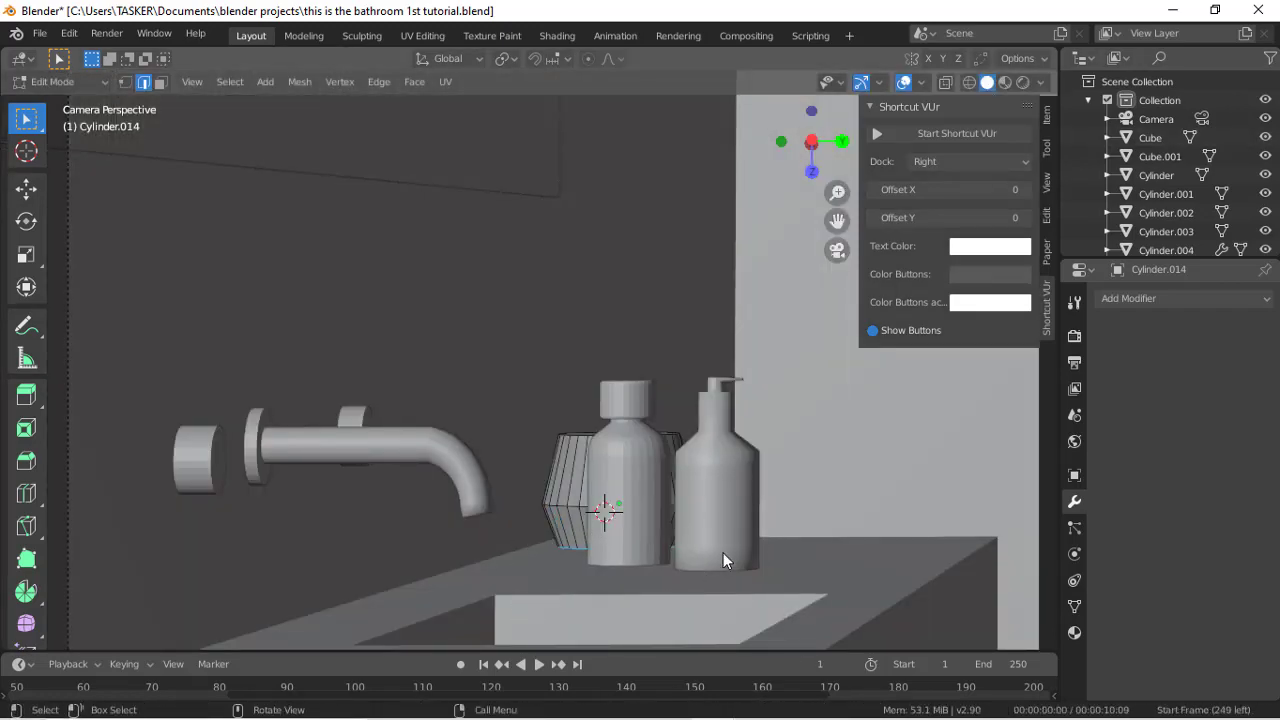
{"action": "key", "text": "g"}
{"action": "left_click", "coordinate": [743, 492]}
{"action": "key", "text": "ctrl+z"}
Step: Select the vase's bottom rim in wireframe and move it about 0.026 m along Z to meet the counter
{"action": "left_click", "coordinate": [969, 82]}
{"action": "left_click_drag", "start_coordinate": [538, 508], "coordinate": [690, 576]}
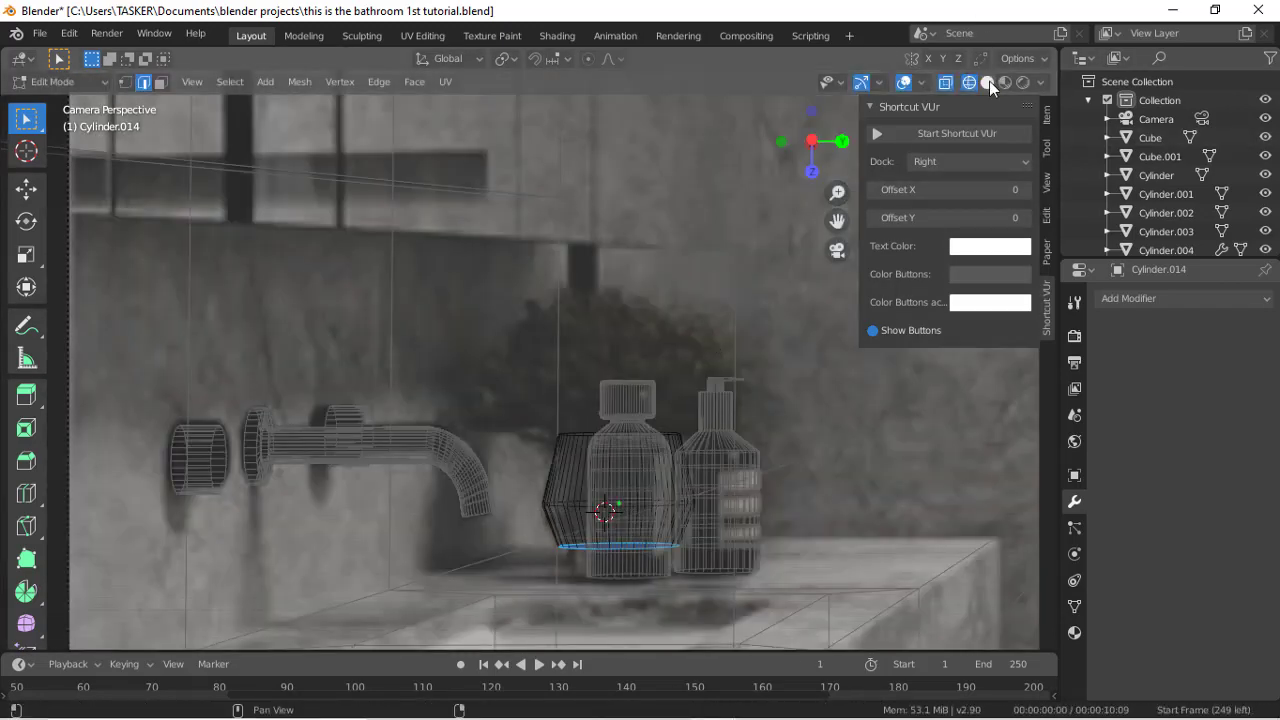
{"action": "left_click", "coordinate": [988, 82]}
{"action": "key", "text": "g"}
{"action": "key", "text": "z"}
{"action": "left_click", "coordinate": [847, 335]}
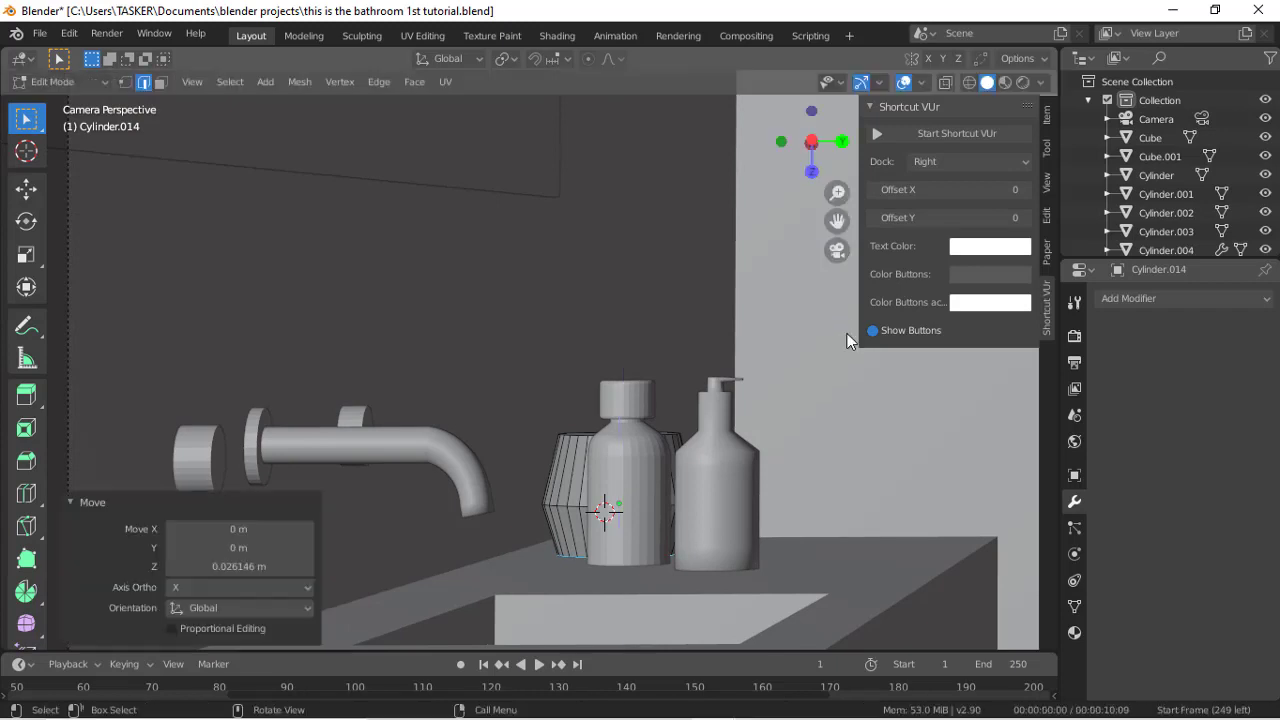
Step: Scale the vase's top rim inward and extrude it slightly upward to form a short neck
{"action": "key", "text": "shift+z"}
{"action": "left_click_drag", "start_coordinate": [547, 403], "coordinate": [858, 437]}
{"action": "key", "text": "s"}
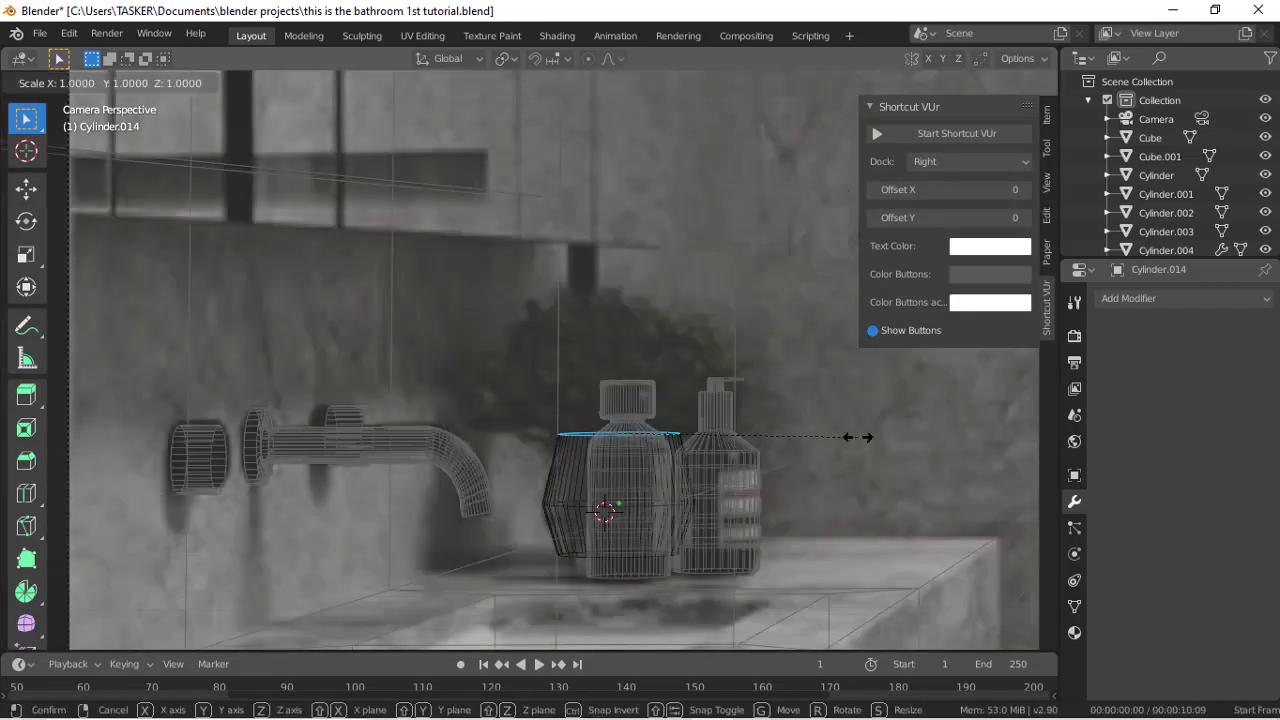
{"action": "left_click", "coordinate": [778, 416]}
{"action": "key", "text": "e"}
{"action": "left_click", "coordinate": [779, 408]}
Step: Inset the vase's top face by 0.1148 m and extrude it down into the vase to form the opening
{"action": "key", "text": "i"}
{"action": "left_click", "coordinate": [771, 414]}
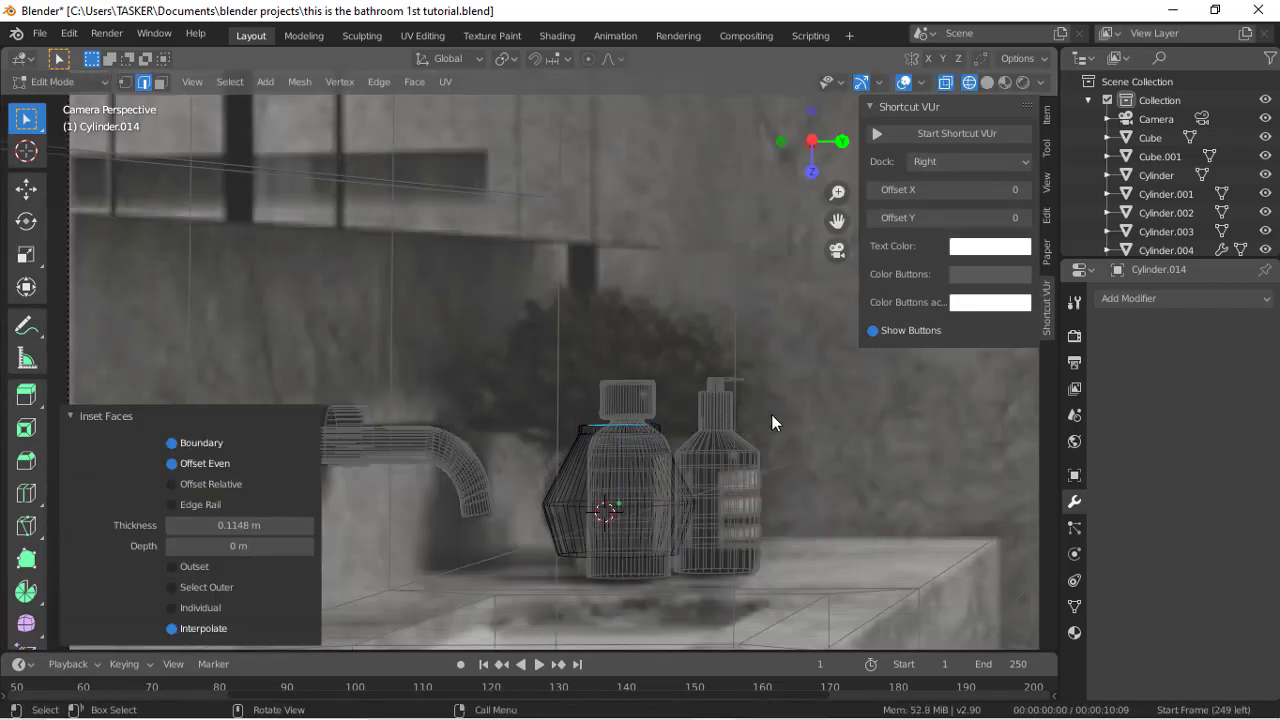
{"action": "key", "text": "e"}
{"action": "left_click", "coordinate": [772, 431]}
Step: Scale the vase's middle edge loop outward and bevel it with a 1.03 m offset and 9 segments
{"action": "left_click_drag", "start_coordinate": [522, 522], "coordinate": [886, 481]}
{"action": "key", "text": "ctrl+b"}
{"action": "left_click", "coordinate": [959, 479]}
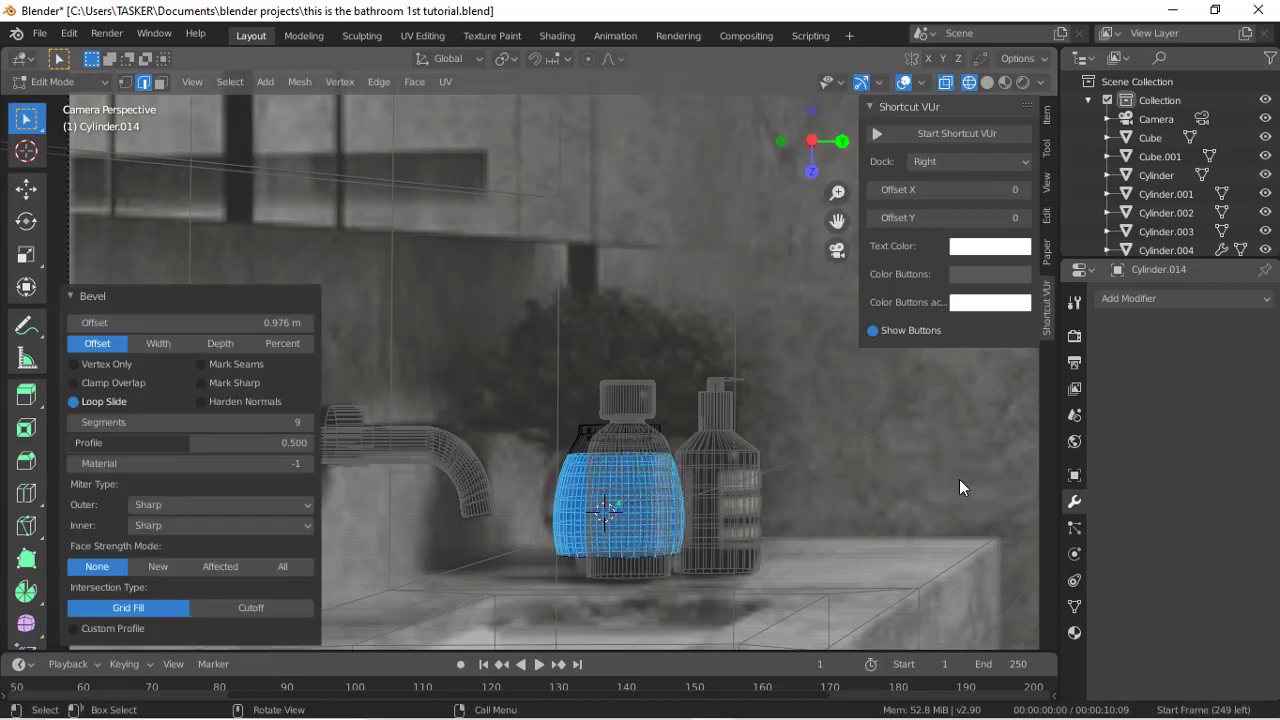
{"action": "key", "text": "ctrl+z"}
{"action": "key", "text": "s"}
{"action": "left_click", "coordinate": [1056, 484]}
{"action": "key", "text": "ctrl+b"}
{"action": "left_click", "coordinate": [79, 488]}
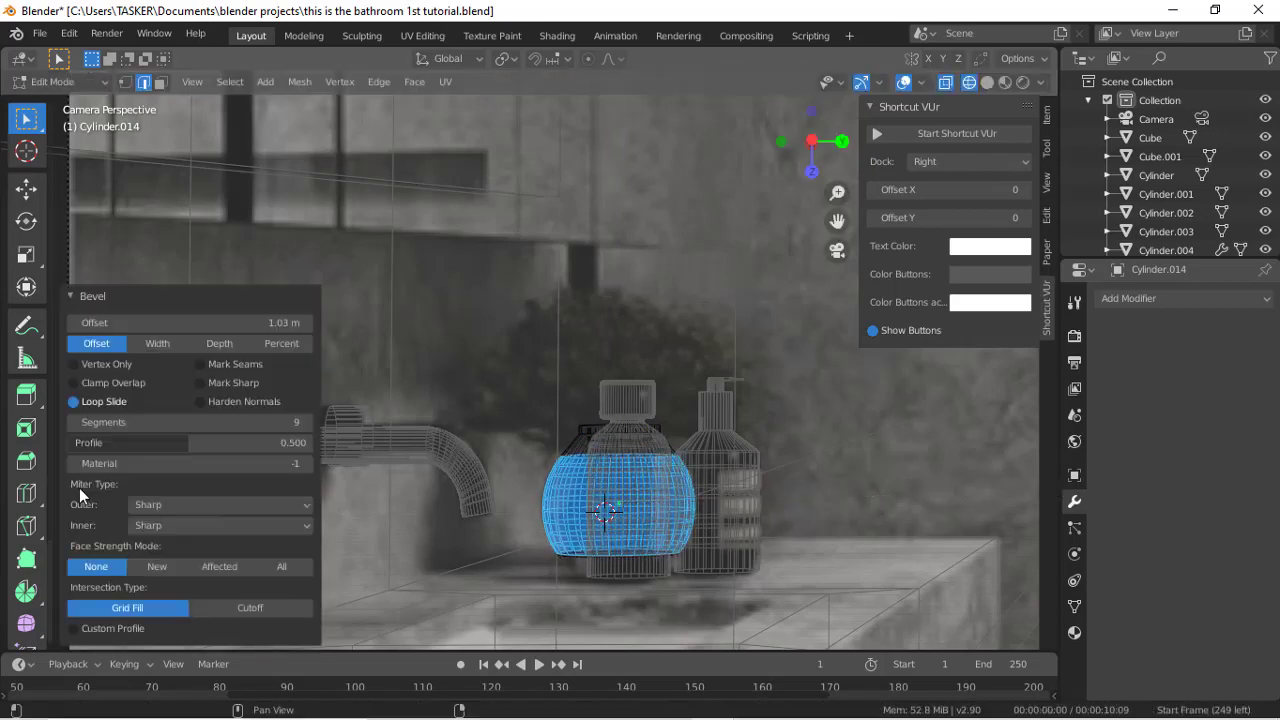
Step: Return to object mode and shade the vase smooth
{"action": "scroll", "coordinate": [79, 488], "scroll_direction": "down", "scroll_amount": 3}
{"action": "scroll", "coordinate": [502, 550], "scroll_direction": "down", "scroll_amount": 10}
{"action": "scroll", "coordinate": [530, 480], "scroll_direction": "up", "scroll_amount": 9}
{"action": "key", "text": "Tab"}
{"action": "right_click", "coordinate": [552, 464]}
{"action": "left_click", "coordinate": [501, 264]}
{"action": "scroll", "coordinate": [801, 455], "scroll_direction": "down", "scroll_amount": 1}
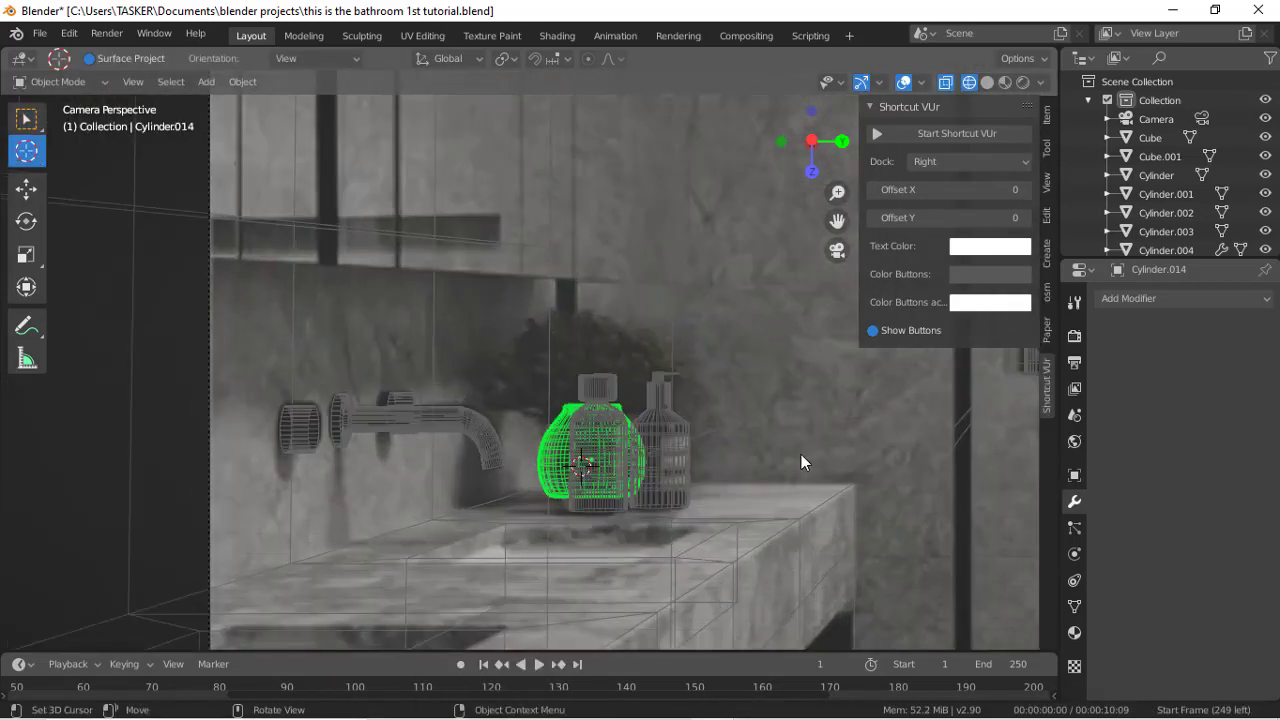
Step: Switch to solid shading, select the bottle in front of the vase and shade it smooth
{"action": "left_click", "coordinate": [987, 82]}
{"action": "scroll", "coordinate": [781, 455], "scroll_direction": "up", "scroll_amount": 3}
{"action": "scroll", "coordinate": [780, 454], "scroll_direction": "down", "scroll_amount": 3}
{"action": "right_click", "coordinate": [595, 436]}
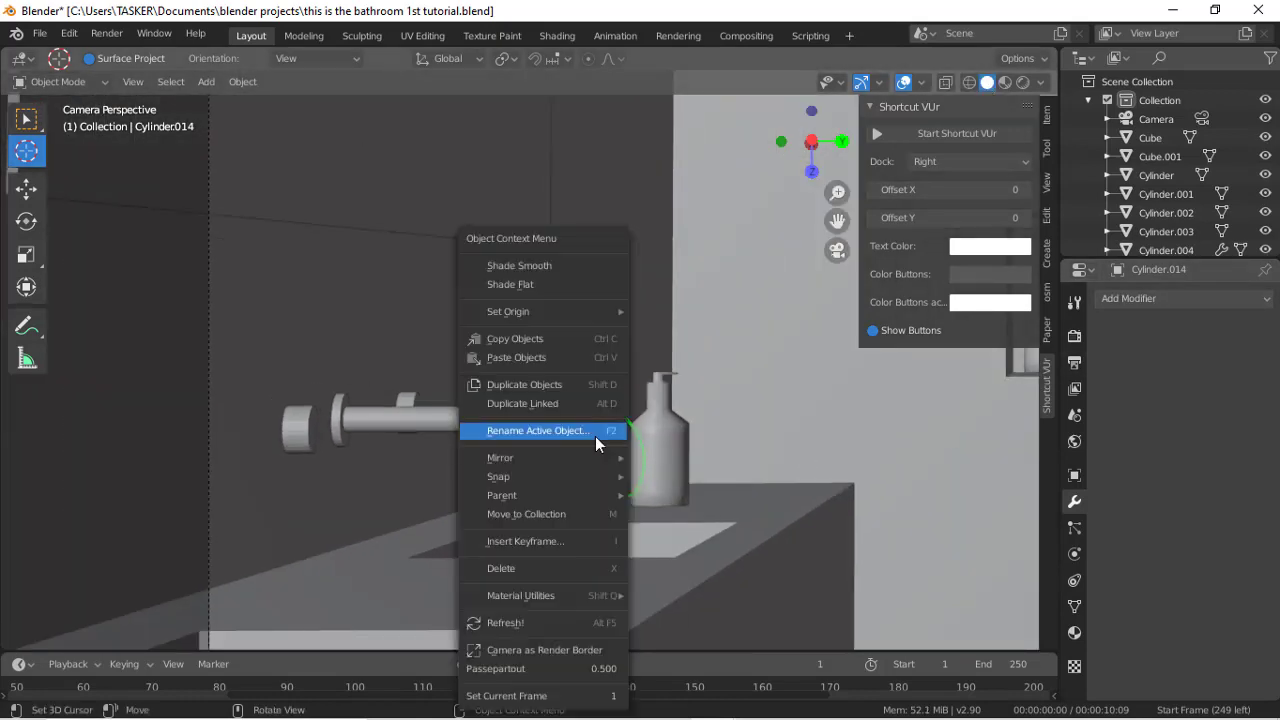
{"action": "left_click", "coordinate": [154, 306]}
{"action": "left_click", "coordinate": [34, 116]}
{"action": "left_click", "coordinate": [594, 482]}
{"action": "right_click", "coordinate": [594, 482]}
{"action": "left_click", "coordinate": [555, 266]}
{"action": "key", "text": "alt+h"}
{"action": "left_click_drag", "start_coordinate": [576, 438], "coordinate": [628, 531]}
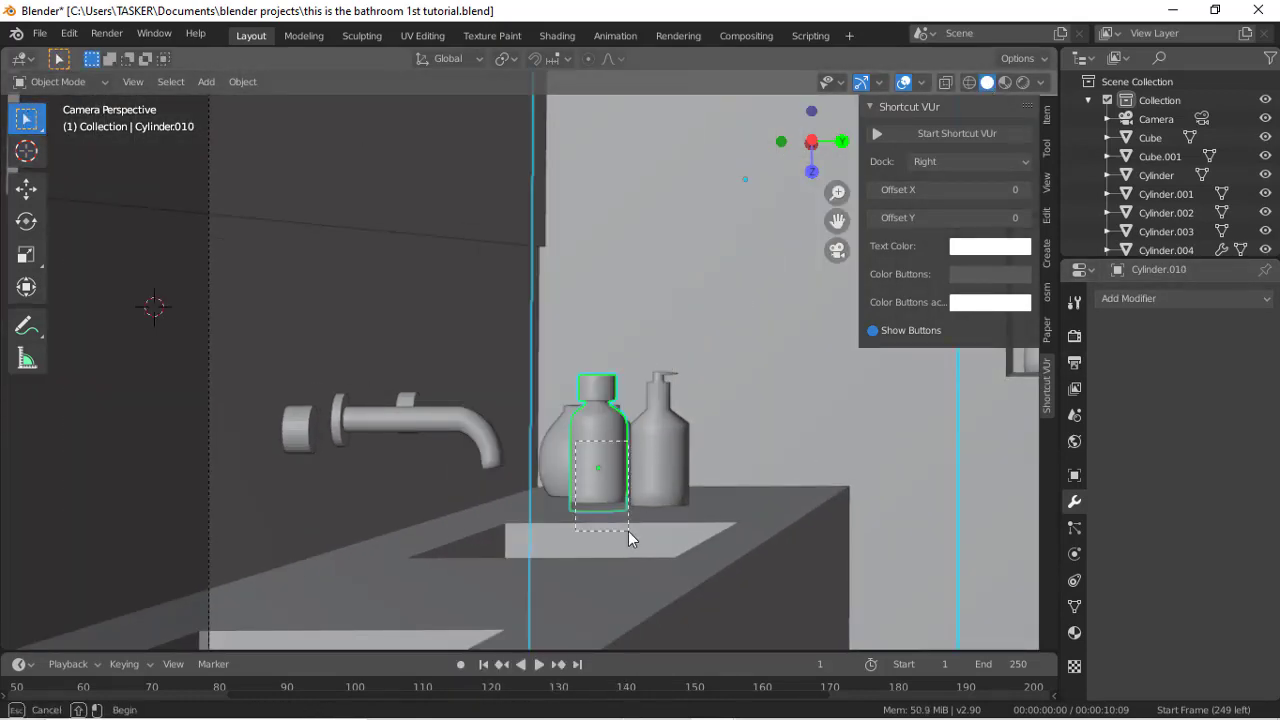
{"action": "left_click", "coordinate": [672, 284]}
{"action": "key", "text": "h"}
Step: Scale the bottle in front of the vase to 0.875 along Z and move it about -0.008 m along Z
{"action": "left_click", "coordinate": [598, 470]}
{"action": "left_click", "coordinate": [969, 82]}
{"action": "key", "text": "s"}
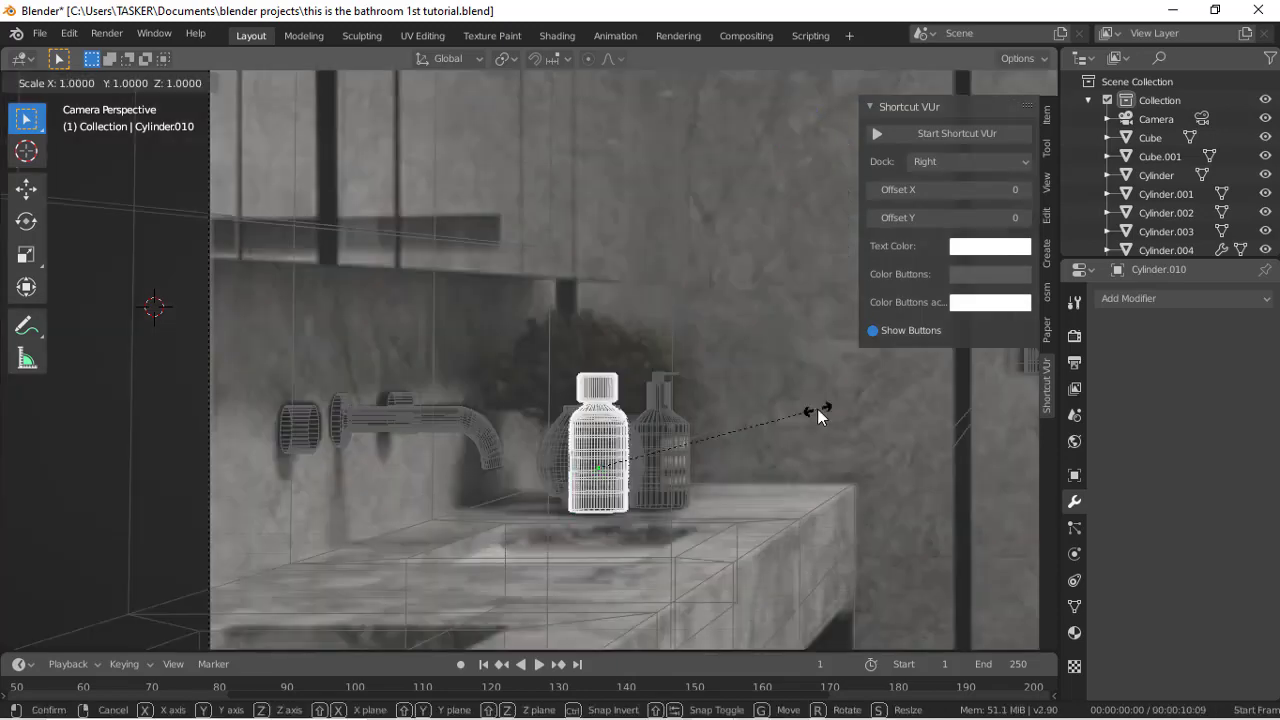
{"action": "key", "text": "z"}
{"action": "left_click", "coordinate": [770, 378]}
{"action": "left_click", "coordinate": [987, 82]}
{"action": "key", "text": "g"}
{"action": "key", "text": "z"}
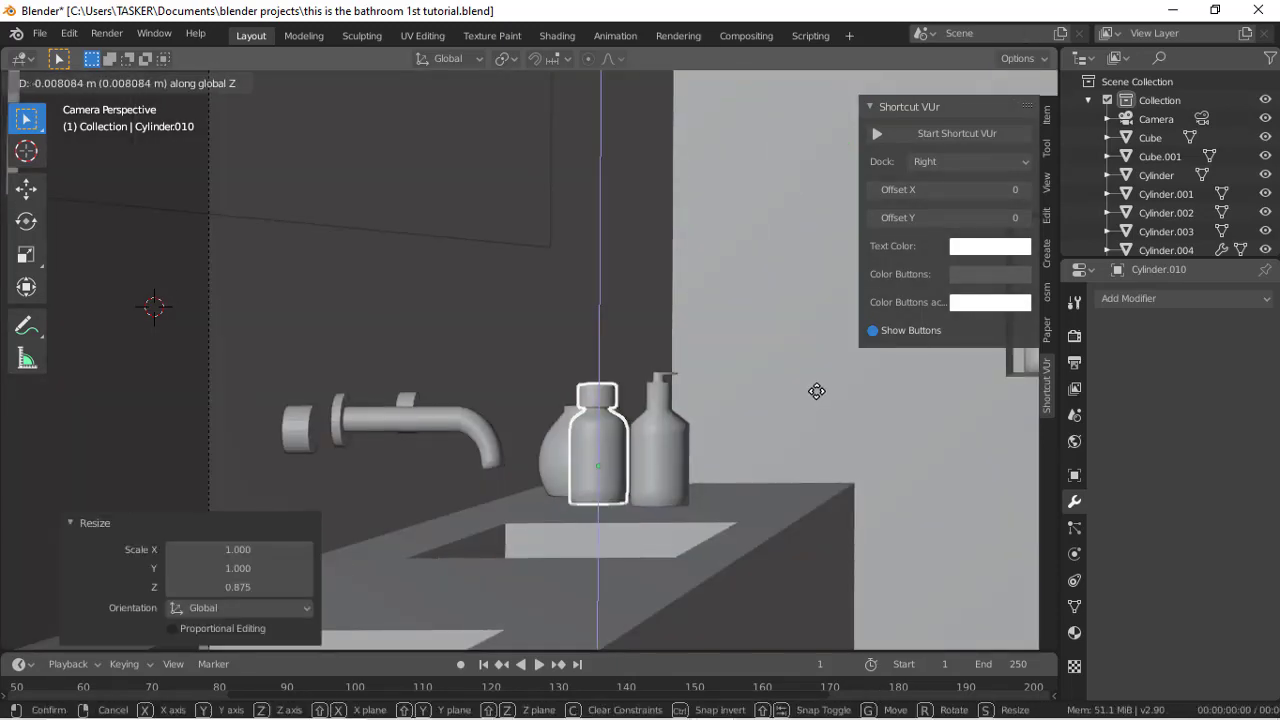
{"action": "left_click", "coordinate": [817, 390]}
Step: Give the vase a new Glass BSDF material with a roughness of 0.102
{"action": "left_click", "coordinate": [556, 456]}
{"action": "left_click", "coordinate": [1074, 632]}
{"action": "left_click", "coordinate": [1184, 378]}
{"action": "left_click", "coordinate": [1205, 659]}
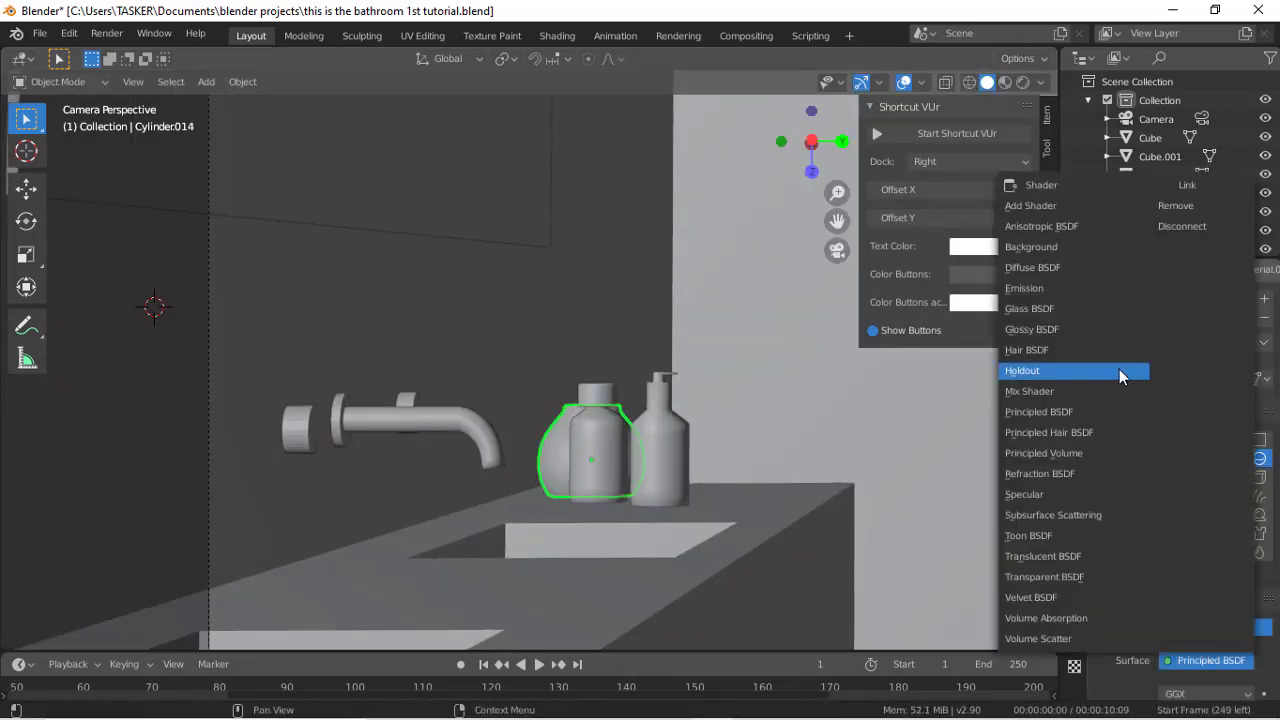
{"action": "left_click", "coordinate": [1115, 309]}
{"action": "scroll", "coordinate": [1197, 635], "scroll_direction": "down", "scroll_amount": 3}
{"action": "left_click_drag", "start_coordinate": [1199, 629], "coordinate": [1207, 629]}
Step: Reveal all hidden objects and compare the wall lamp area with the reference in wireframe
{"action": "scroll", "coordinate": [845, 357], "scroll_direction": "down", "scroll_amount": 11}
{"action": "scroll", "coordinate": [648, 369], "scroll_direction": "up", "scroll_amount": 3}
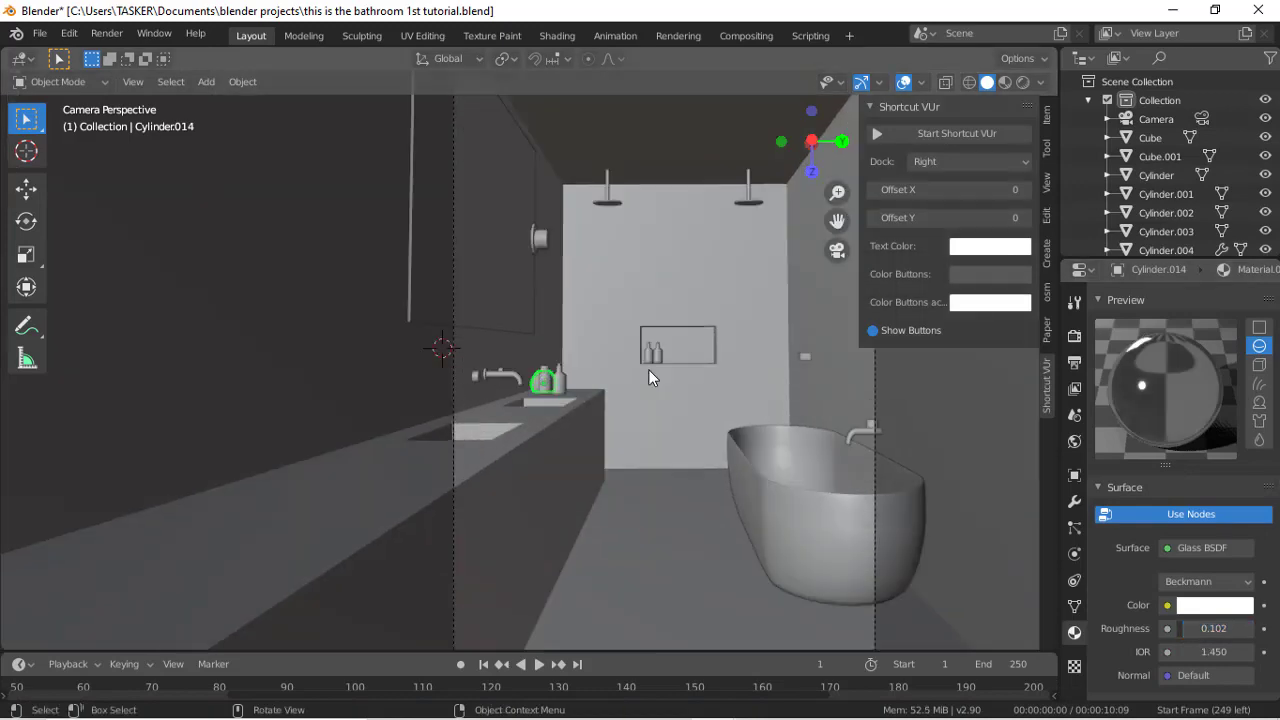
{"action": "key", "text": "alt+h"}
{"action": "scroll", "coordinate": [537, 245], "scroll_direction": "up", "scroll_amount": 4}
{"action": "left_click_drag", "start_coordinate": [830, 220], "coordinate": [847, 360]}
{"action": "left_click", "coordinate": [969, 83]}
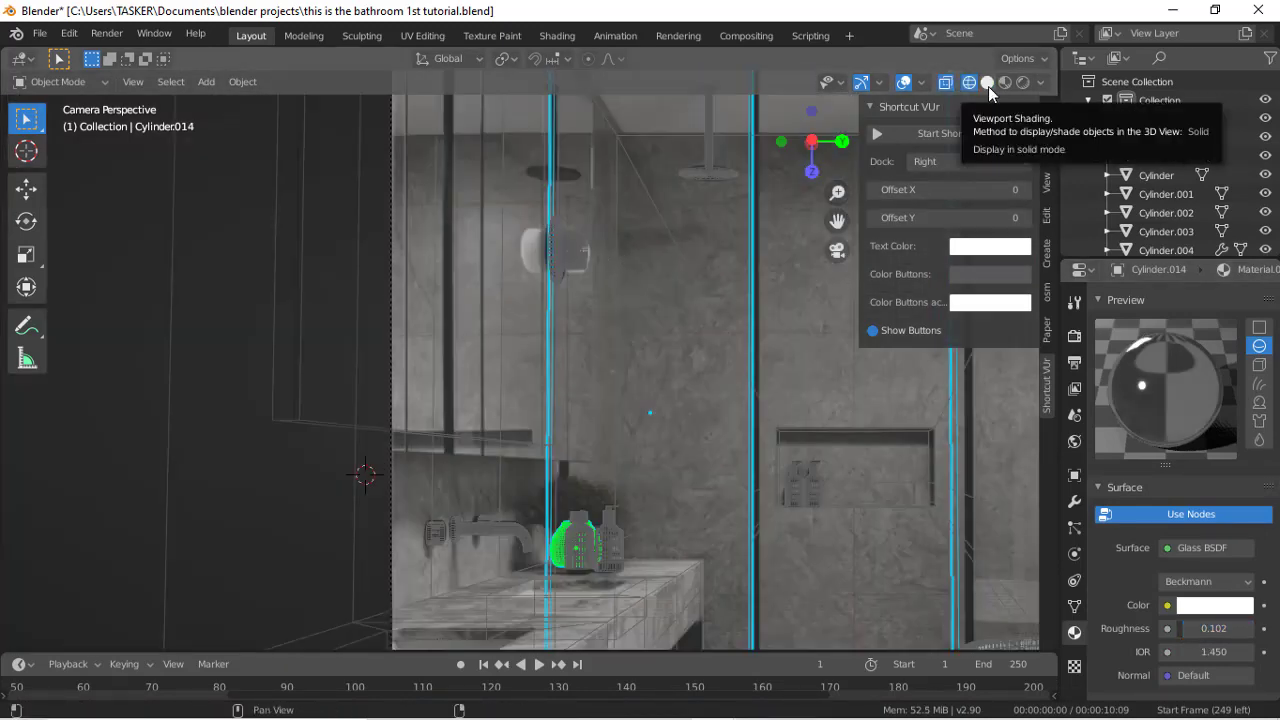
Step: Display the scene in wireframe and turn off the Show Buttons option of Shortcut VUr
{"action": "left_click", "coordinate": [987, 83]}
{"action": "left_click", "coordinate": [970, 84]}
{"action": "left_click", "coordinate": [776, 433]}
{"action": "scroll", "coordinate": [700, 368], "scroll_direction": "up", "scroll_amount": 1}
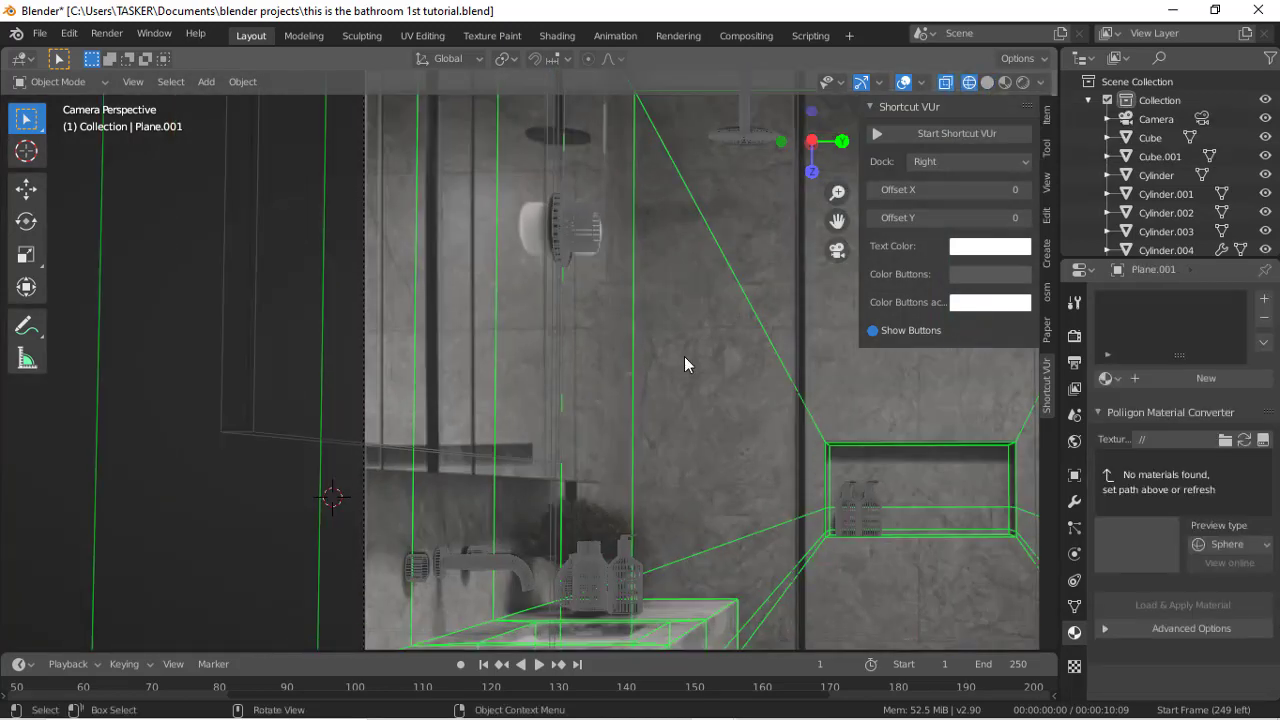
{"action": "left_click", "coordinate": [870, 328]}
{"action": "left_click", "coordinate": [650, 228]}
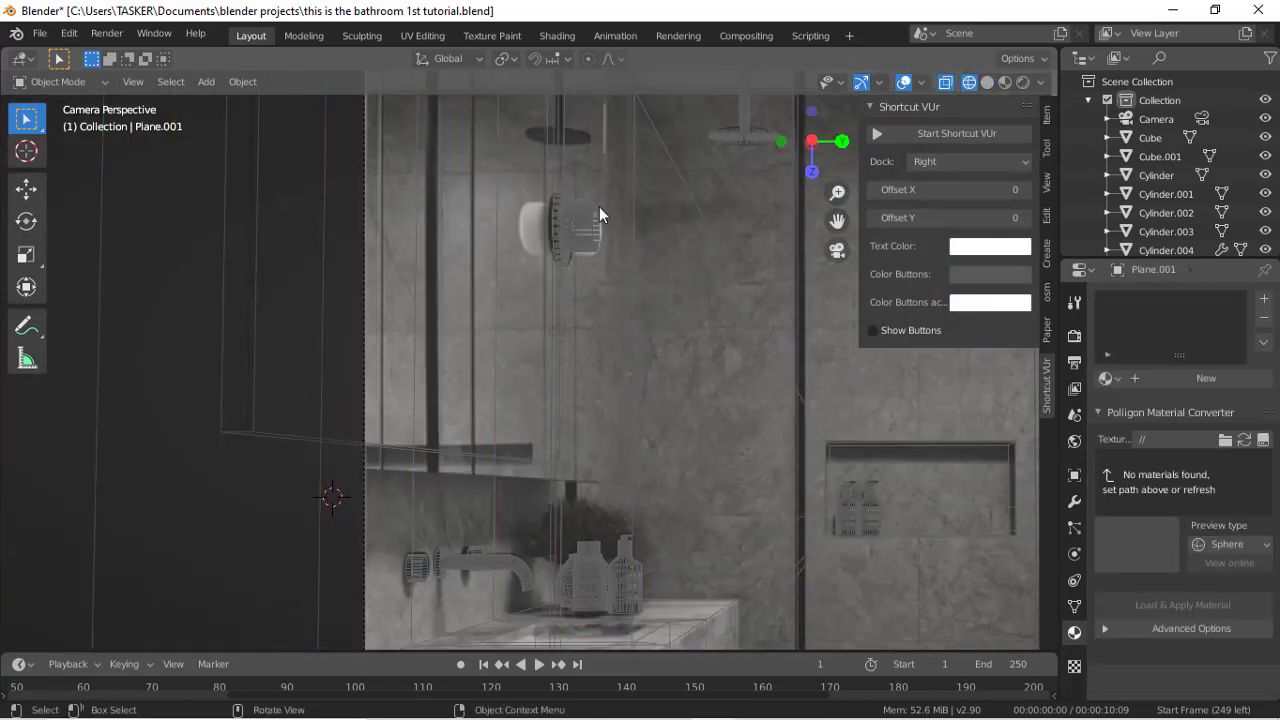
Step: Move the wall lamp about -0.034 m along X
{"action": "left_click", "coordinate": [599, 210]}
{"action": "key", "text": "shift+d"}
{"action": "key", "text": "x"}
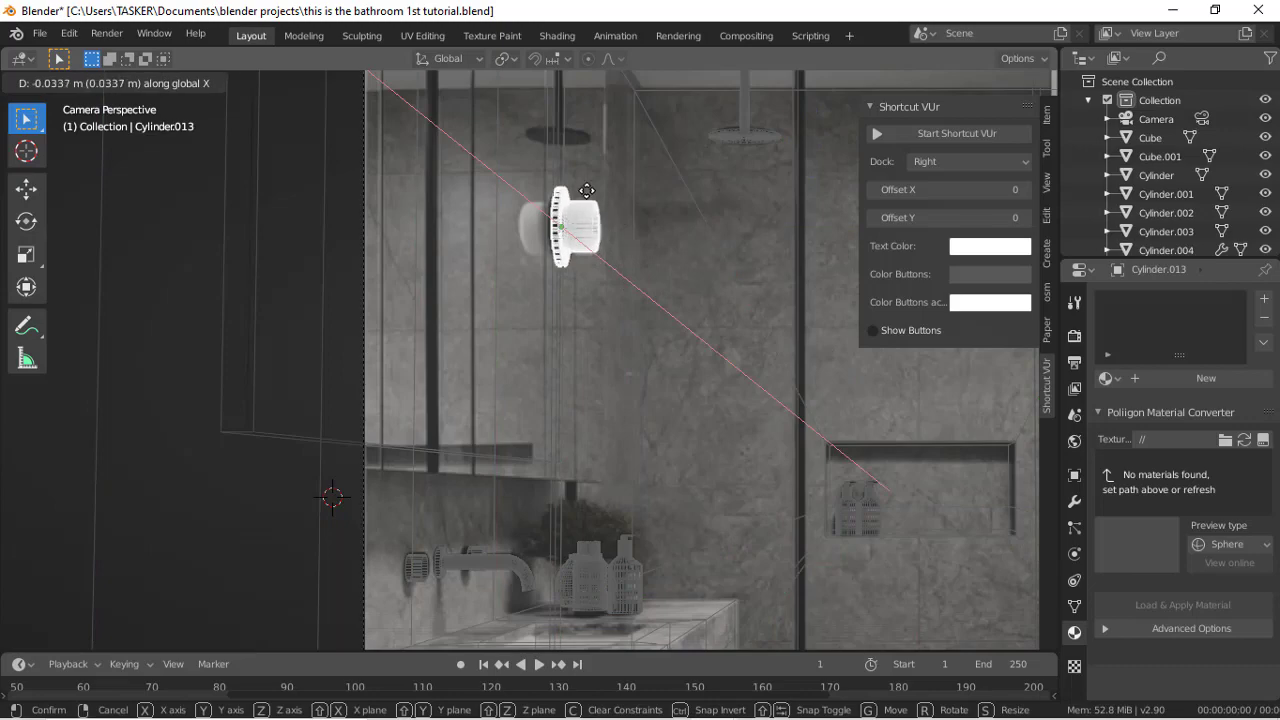
{"action": "left_click", "coordinate": [587, 191]}
{"action": "scroll", "coordinate": [755, 245], "scroll_direction": "down", "scroll_amount": 3}
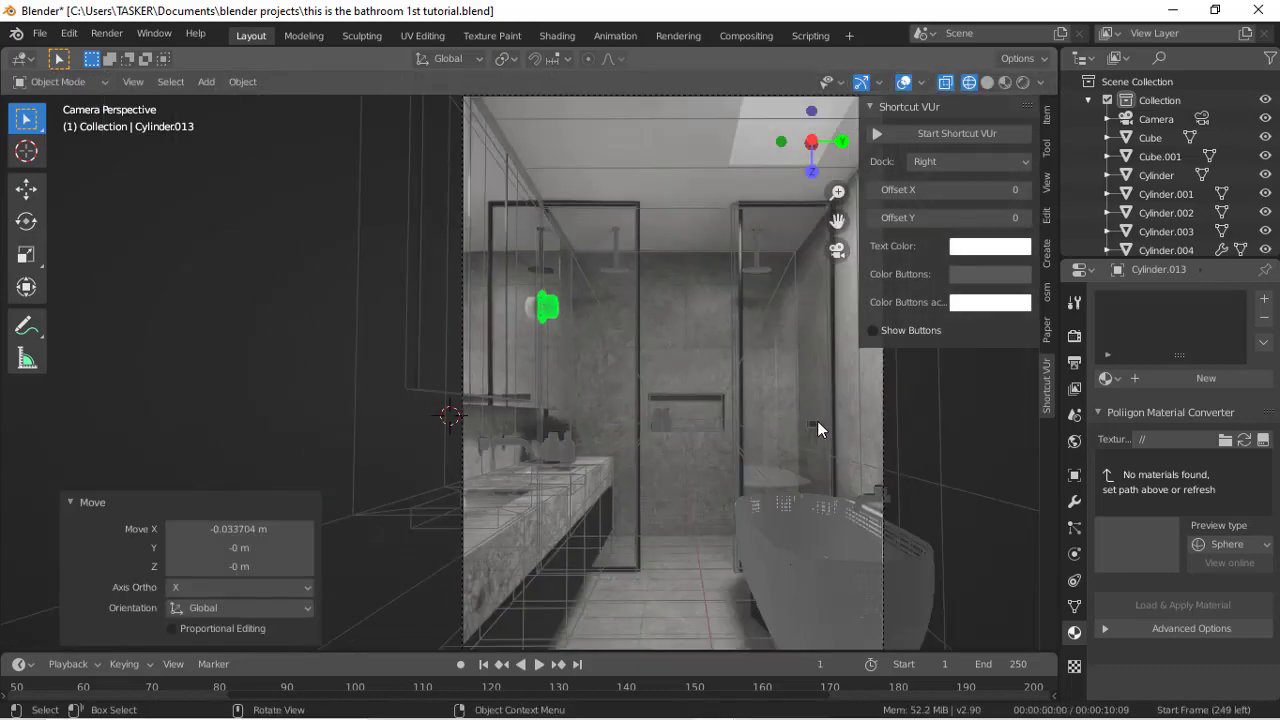
Step: Move the wall lamp about 0.623 m along X from an orbited view and return to the camera view
{"action": "middle_click_drag", "start_coordinate": [817, 428], "coordinate": [700, 455]}
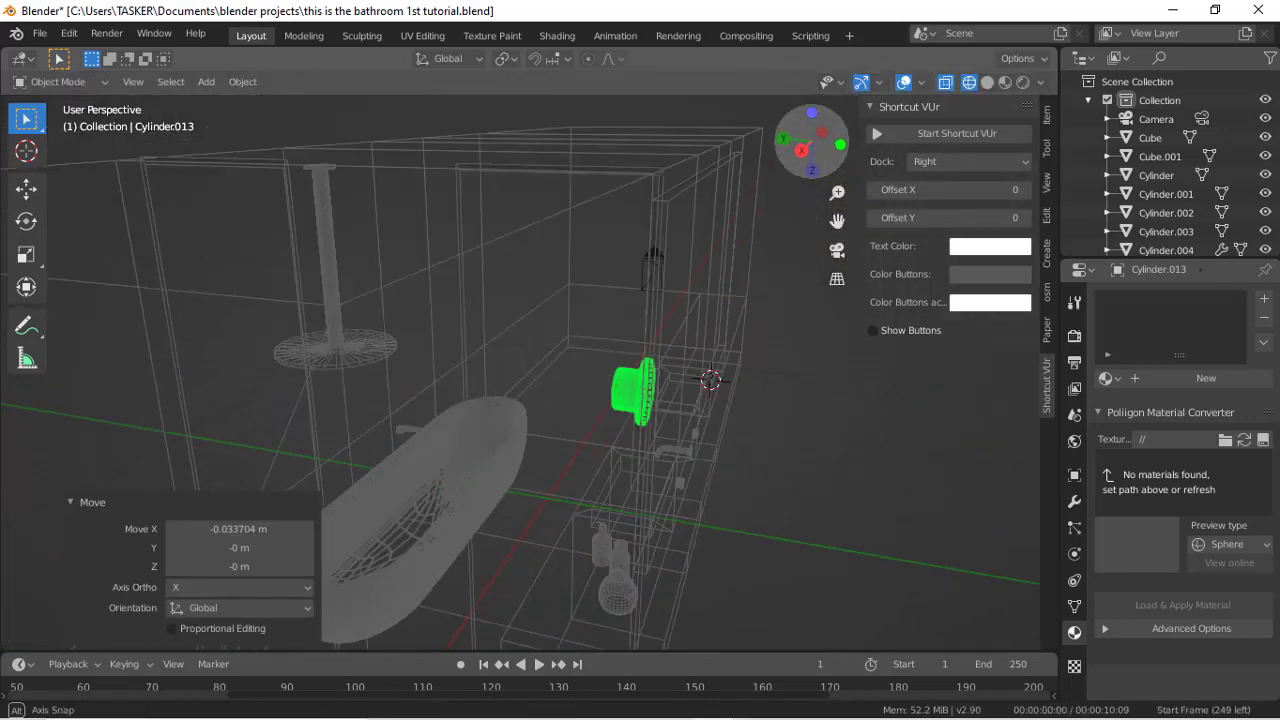
{"action": "left_click_drag", "start_coordinate": [826, 129], "coordinate": [975, 200]}
{"action": "key", "text": "g"}
{"action": "key", "text": "y"}
{"action": "key", "text": "x"}
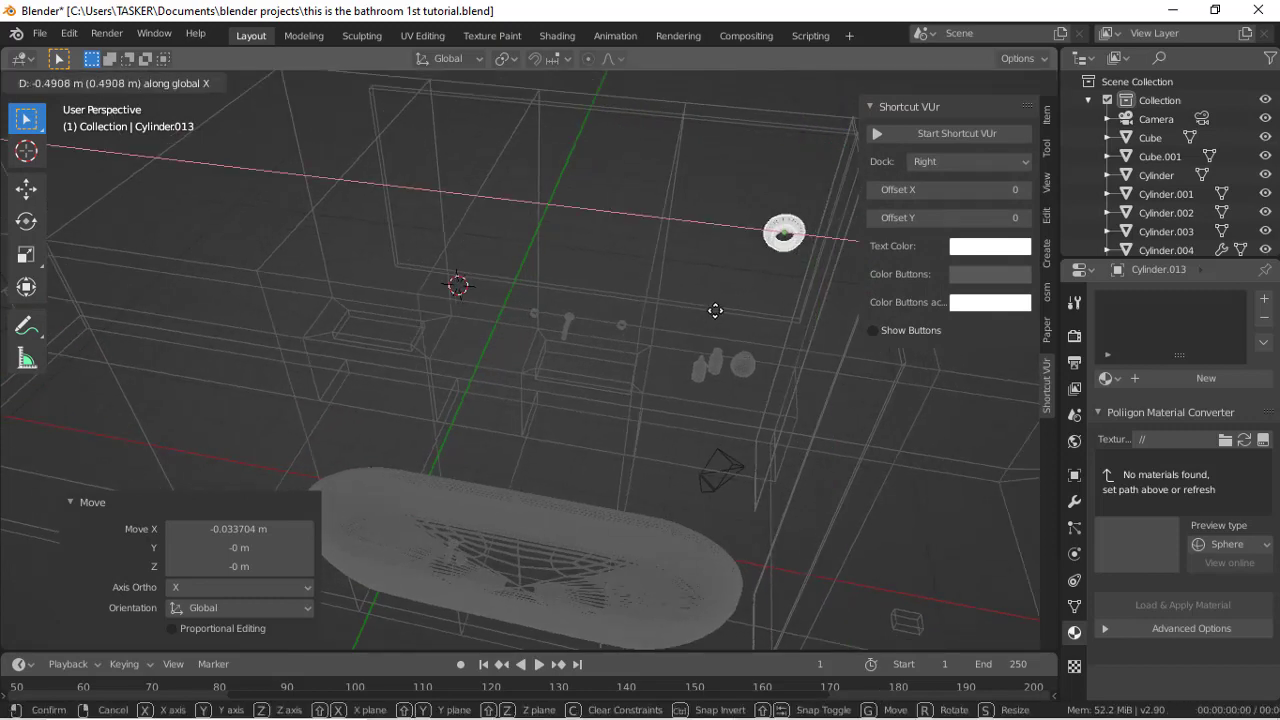
{"action": "left_click", "coordinate": [771, 303]}
{"action": "key", "text": "KP_0"}
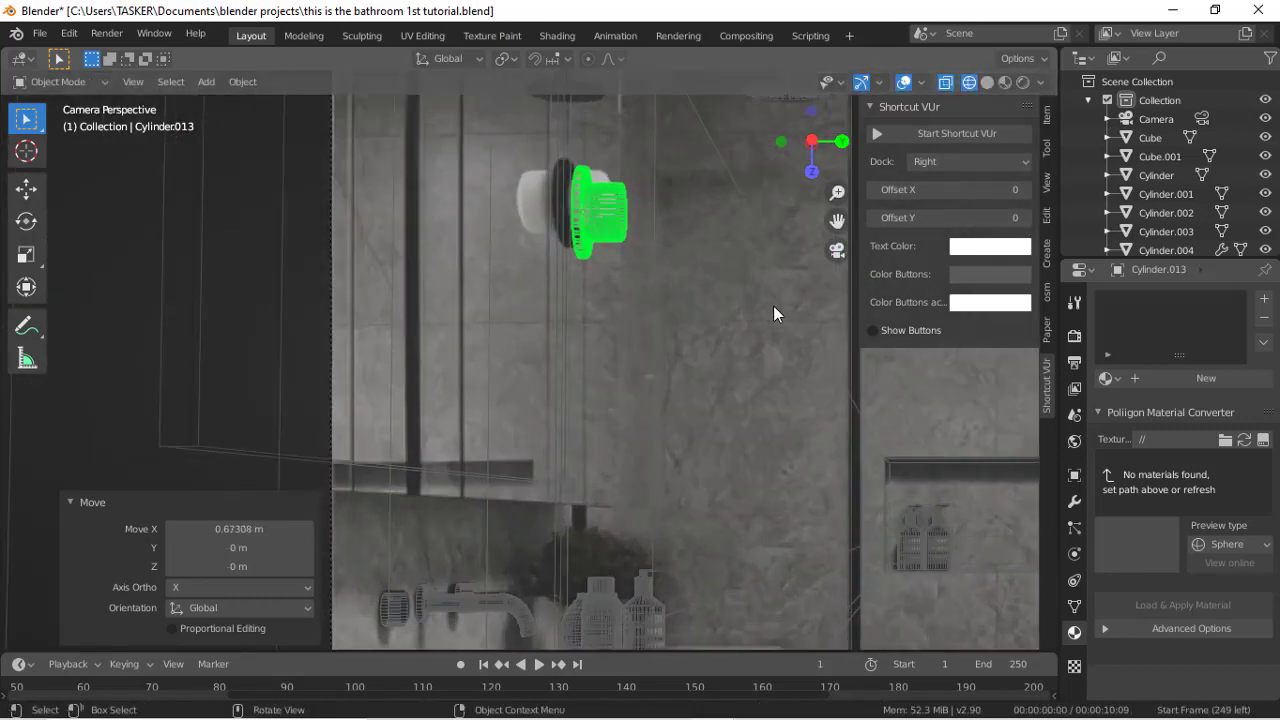
Step: Move the wall lamp about -0.019 m along Z to align it with the reference
{"action": "key", "text": "g"}
{"action": "key", "text": "z"}
{"action": "left_click", "coordinate": [649, 292]}
{"action": "scroll", "coordinate": [649, 292], "scroll_direction": "up", "scroll_amount": 1}
{"action": "scroll", "coordinate": [649, 292], "scroll_direction": "down", "scroll_amount": 3}
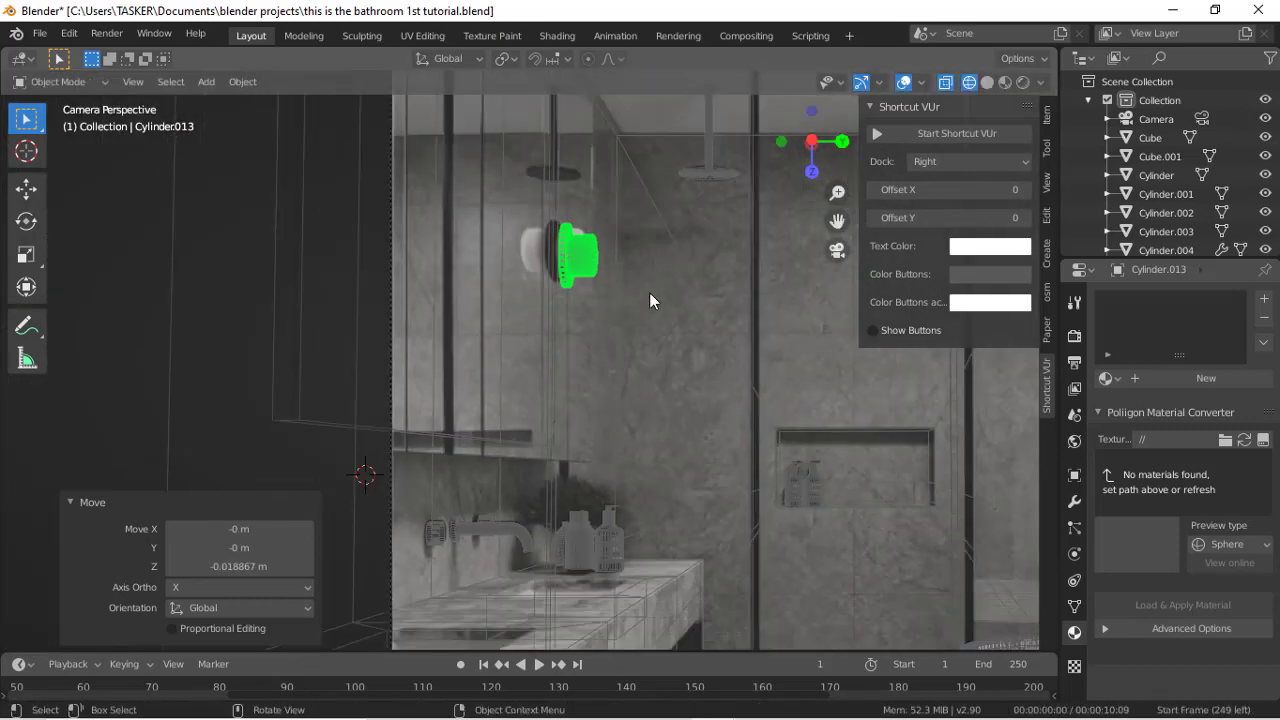
Step: Adjust the wall lamp along X in the camera view and undo the accidental selection of other objects
{"action": "key", "text": "g"}
{"action": "key", "text": "x"}
{"action": "left_click", "coordinate": [568, 257]}
{"action": "left_click_drag", "start_coordinate": [818, 143], "coordinate": [543, 314]}
{"action": "left_click_drag", "start_coordinate": [745, 106], "coordinate": [660, 183]}
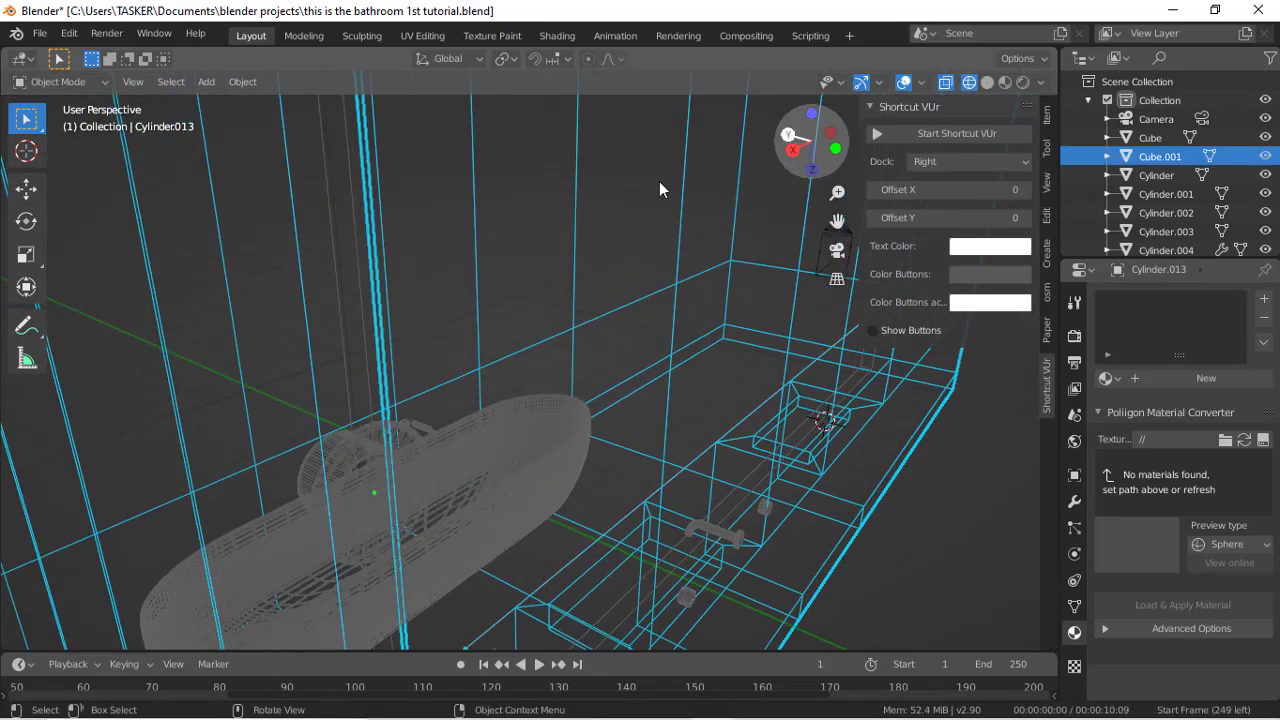
{"action": "key", "text": "ctrl+z"}
Step: Inspect the wall lamp in solid shading, move it about 0.314 m along X and return to the camera view
{"action": "left_click_drag", "start_coordinate": [788, 161], "coordinate": [1070, 165]}
{"action": "left_click_drag", "start_coordinate": [837, 220], "coordinate": [619, 276]}
{"action": "scroll", "coordinate": [619, 276], "scroll_direction": "up", "scroll_amount": 3}
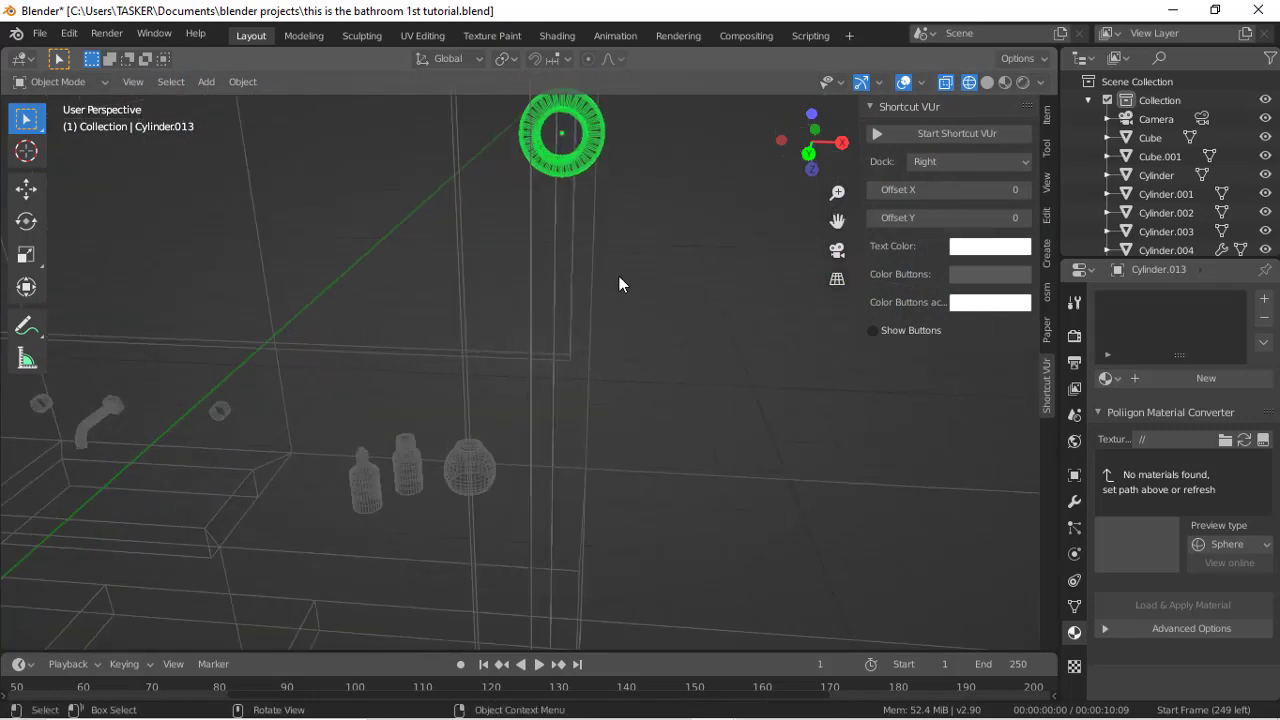
{"action": "left_click_drag", "start_coordinate": [785, 147], "coordinate": [832, 144]}
{"action": "key", "text": "shift+z"}
{"action": "scroll", "coordinate": [726, 234], "scroll_direction": "up", "scroll_amount": 2}
{"action": "mouse_move", "coordinate": [837, 221]}
{"action": "left_mouse_down"}
{"action": "mouse_move", "coordinate": [880, 274]}
{"action": "mouse_move", "coordinate": [868, 391]}
{"action": "left_mouse_up"}
{"action": "key", "text": "g"}
{"action": "key", "text": "x"}
{"action": "left_click", "coordinate": [749, 248]}
{"action": "left_click", "coordinate": [837, 250]}
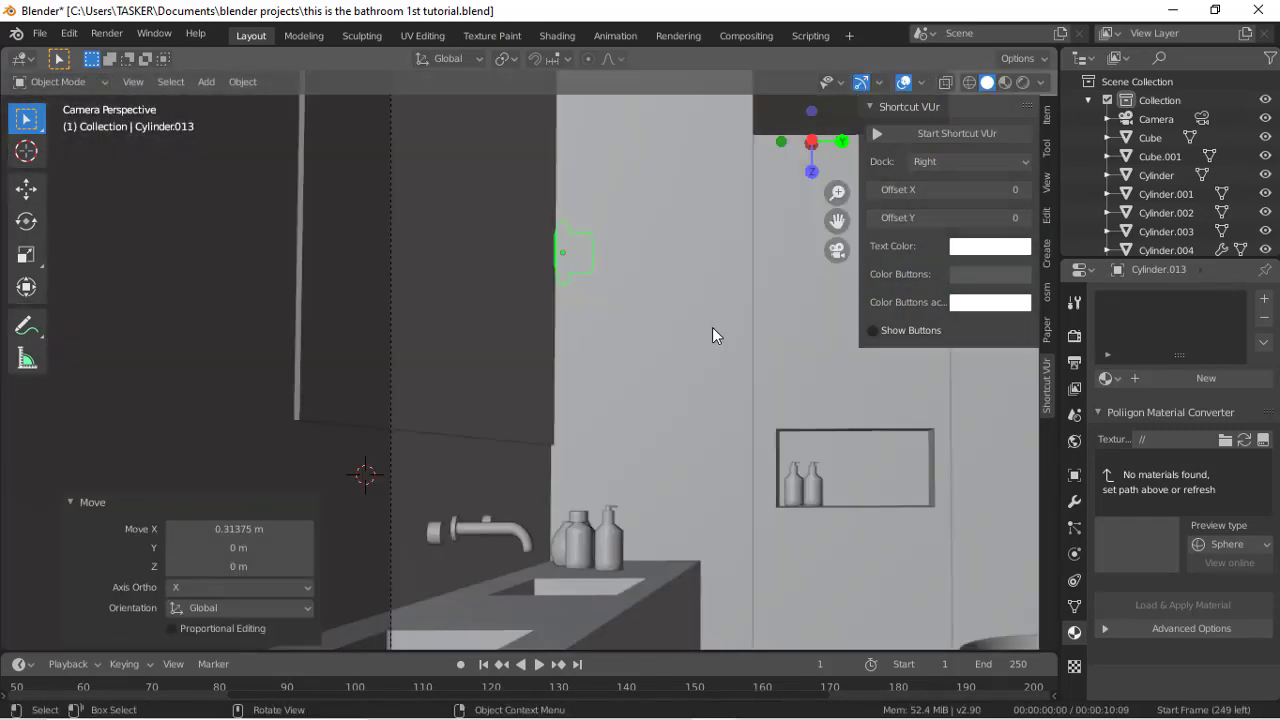
Step: Move the wall lamp about 0.221 m along its local X axis
{"action": "scroll", "coordinate": [712, 335], "scroll_direction": "up", "scroll_amount": 1}
{"action": "key", "text": "g"}
{"action": "key", "text": "x"}
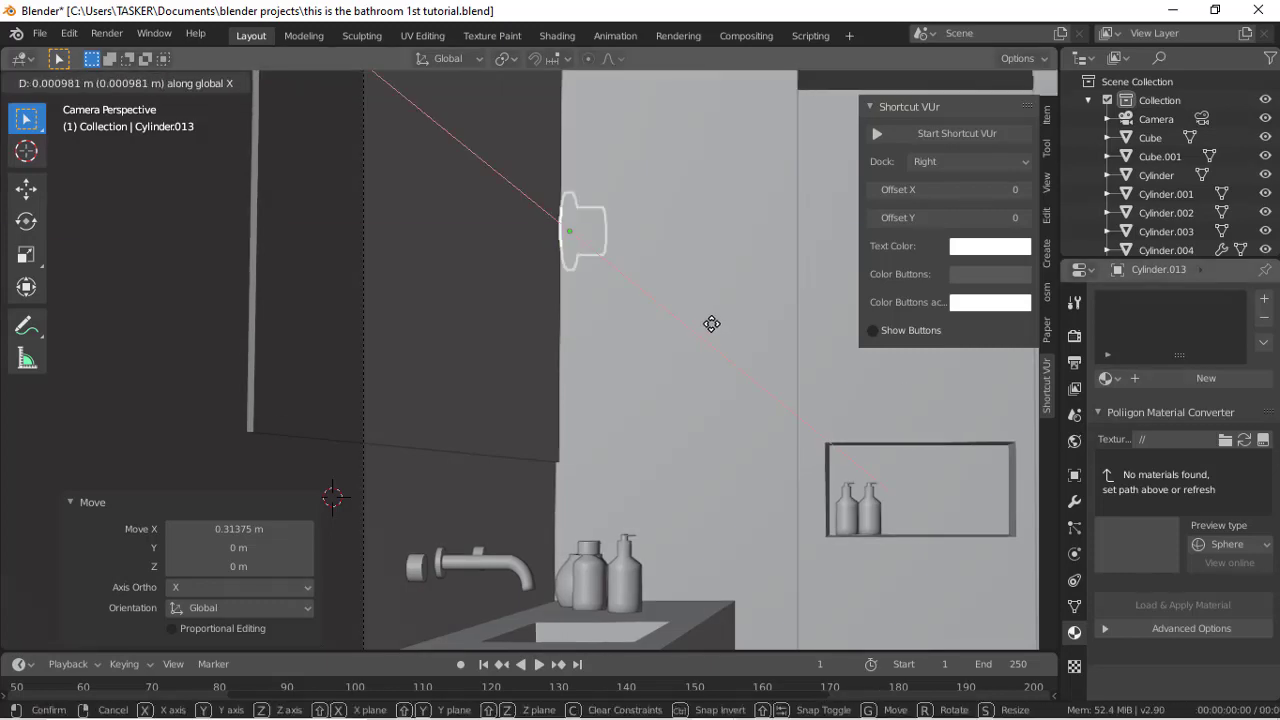
{"action": "key", "text": "x"}
{"action": "left_click", "coordinate": [811, 354]}
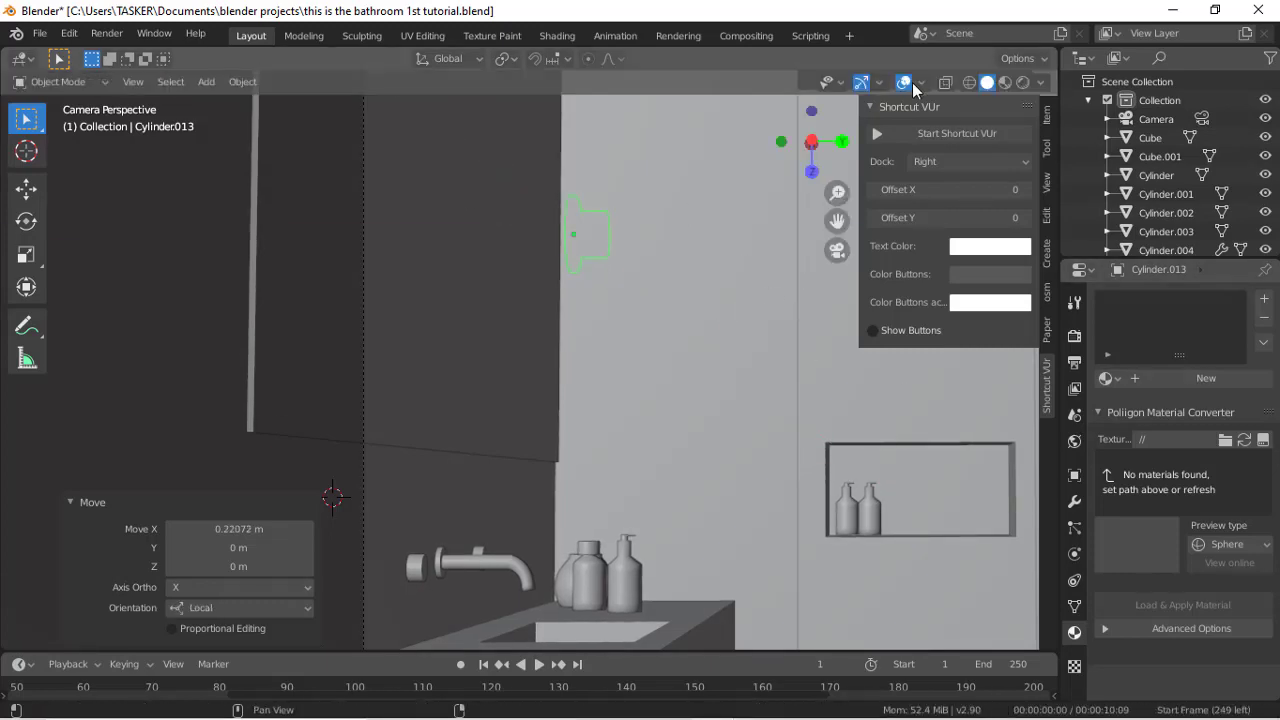
Step: Enter edit mode on the wall lamp in wireframe, select its round base plate and check it from the side
{"action": "key", "text": "shift+z"}
{"action": "key", "text": "Tab"}
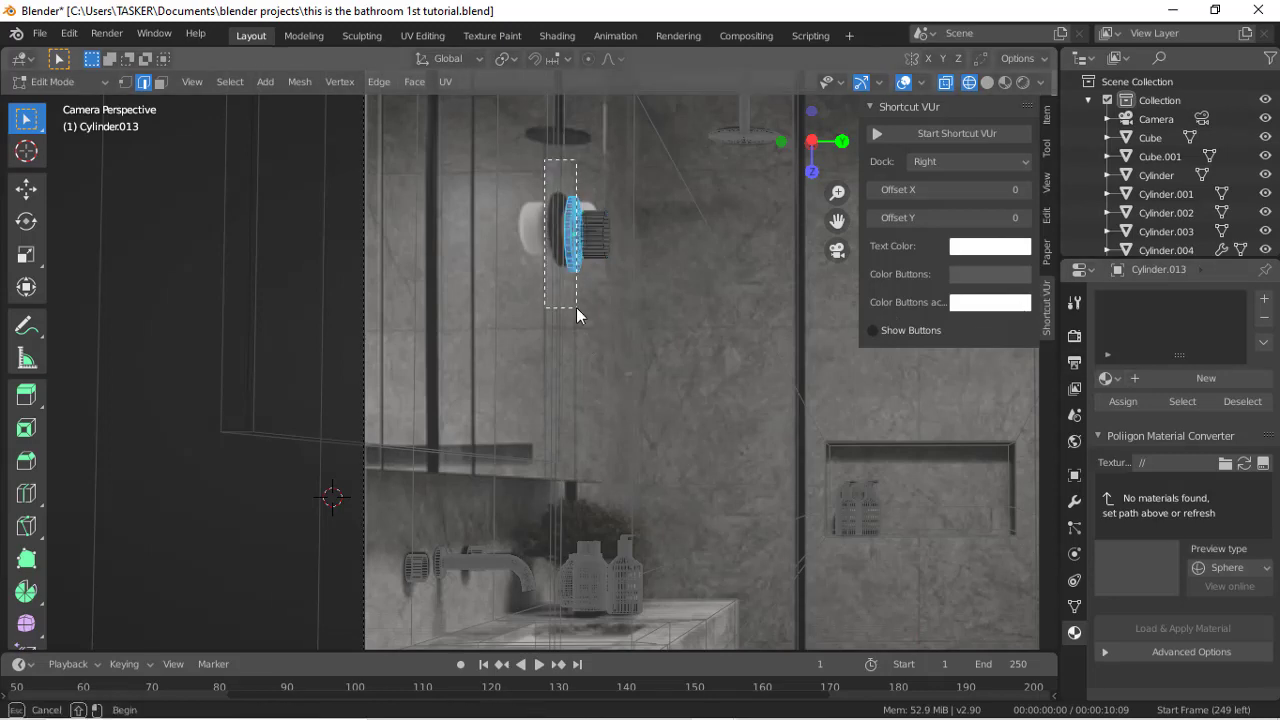
{"action": "key", "text": "ctrl+KP_3"}
{"action": "scroll", "coordinate": [662, 356], "scroll_direction": "up", "scroll_amount": 5}
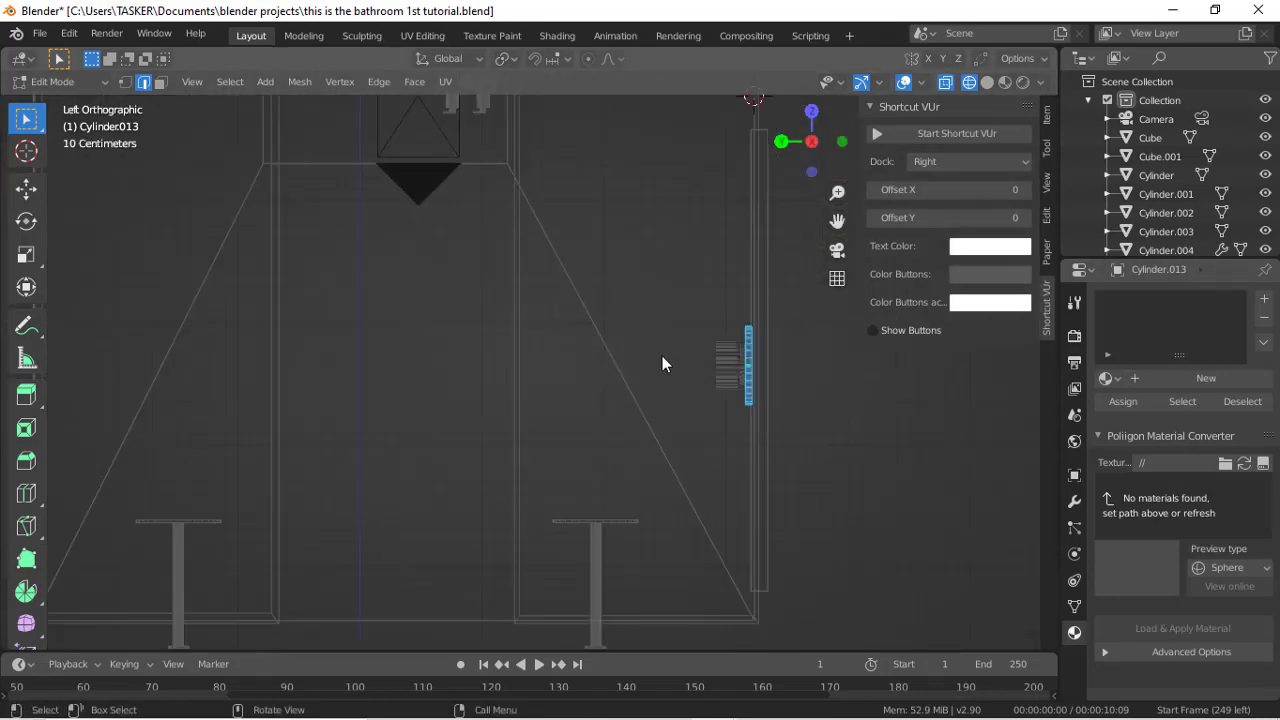
{"action": "left_click", "coordinate": [842, 252]}
Step: Create a new material for the wall lamp with a black base color
{"action": "left_click", "coordinate": [1206, 378]}
{"action": "left_click", "coordinate": [1205, 690]}
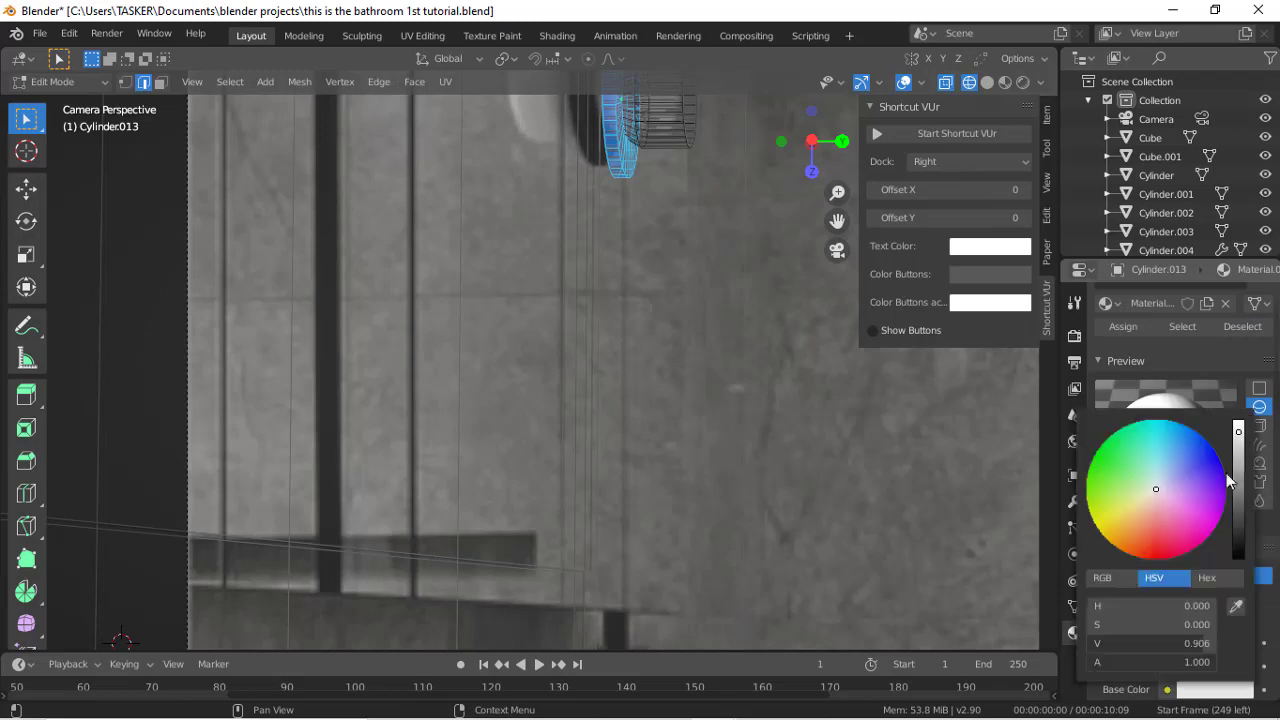
{"action": "left_click_drag", "start_coordinate": [1240, 518], "coordinate": [1137, 663]}
{"action": "scroll", "coordinate": [1160, 322], "scroll_direction": "up", "scroll_amount": 2}
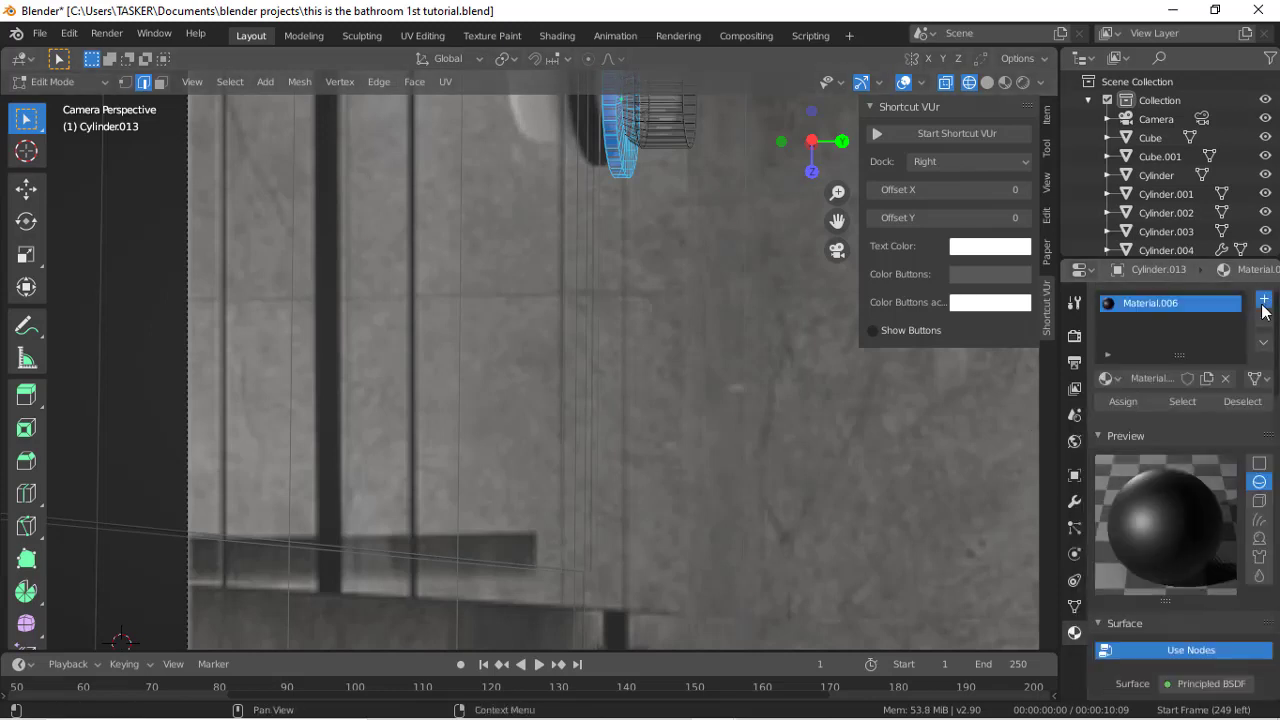
Step: Add a second wall lamp material with a near-white base color and order it above the black one
{"action": "left_click", "coordinate": [1264, 300]}
{"action": "left_click", "coordinate": [1176, 416]}
{"action": "scroll", "coordinate": [1176, 597], "scroll_direction": "down", "scroll_amount": 5}
{"action": "left_click", "coordinate": [1206, 577]}
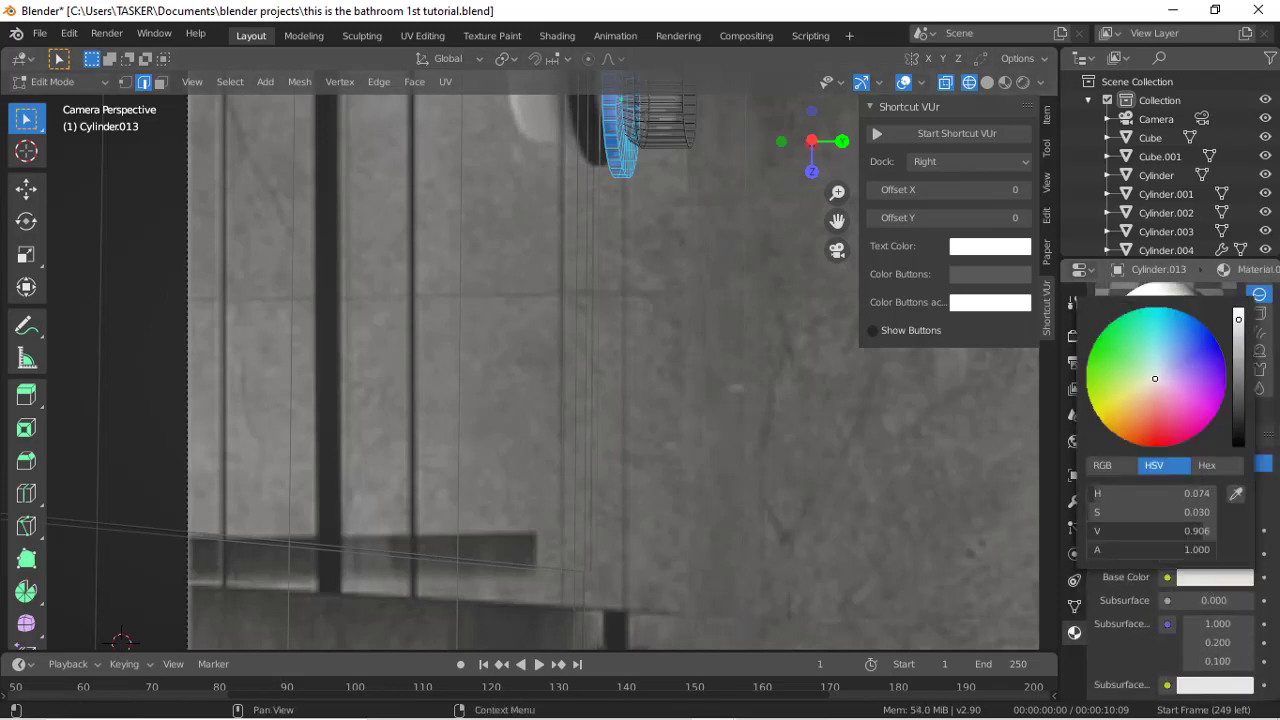
{"action": "scroll", "coordinate": [1170, 480], "scroll_direction": "up", "scroll_amount": 5}
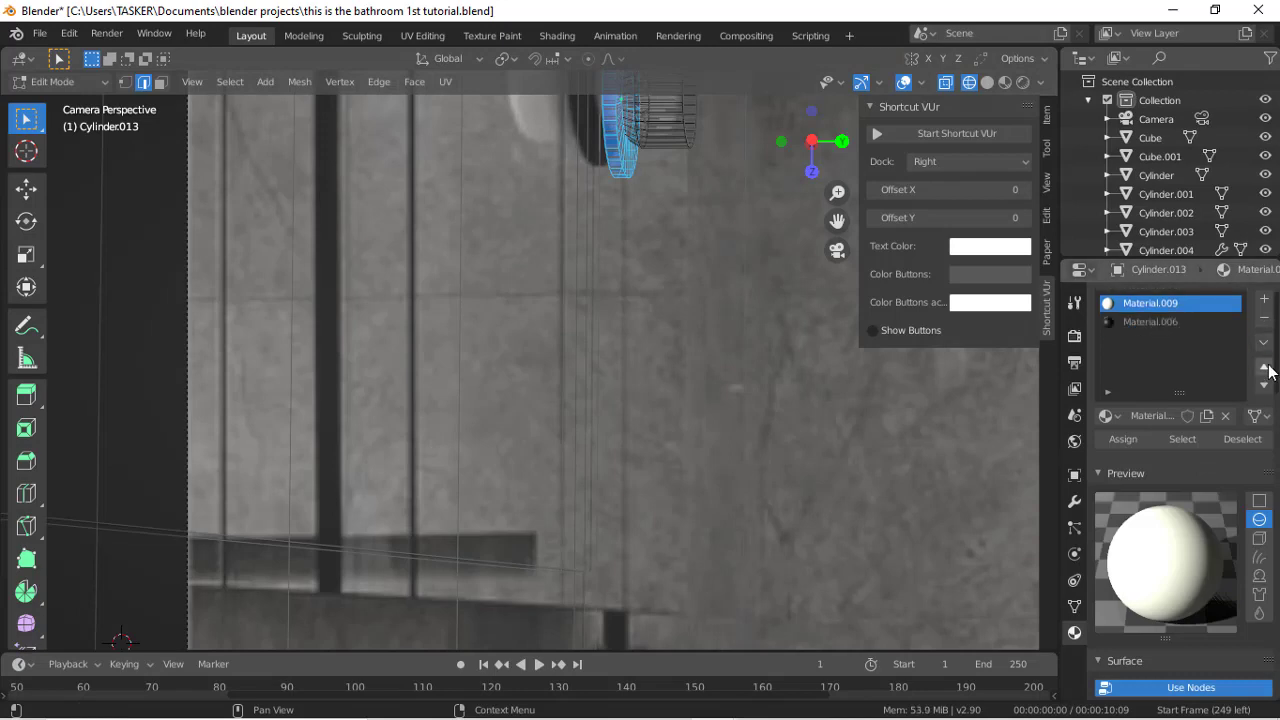
{"action": "scroll", "coordinate": [900, 420], "scroll_direction": "down", "scroll_amount": 4}
Step: Assign the black material to the lamp's round base plate and the white material to its remaining faces
{"action": "left_click", "coordinate": [987, 82]}
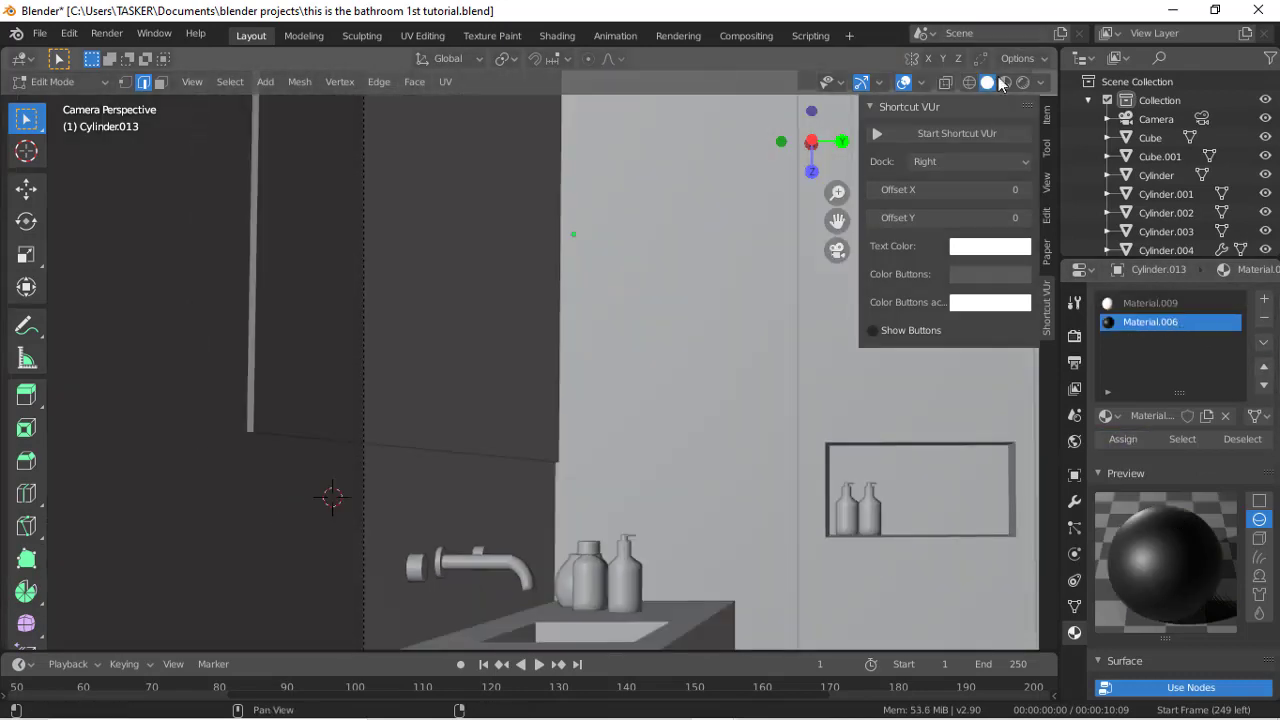
{"action": "left_click", "coordinate": [1006, 82]}
{"action": "mouse_move", "coordinate": [814, 143]}
{"action": "left_mouse_down"}
{"action": "mouse_move", "coordinate": [722, 138]}
{"action": "mouse_move", "coordinate": [744, 144]}
{"action": "left_mouse_up"}
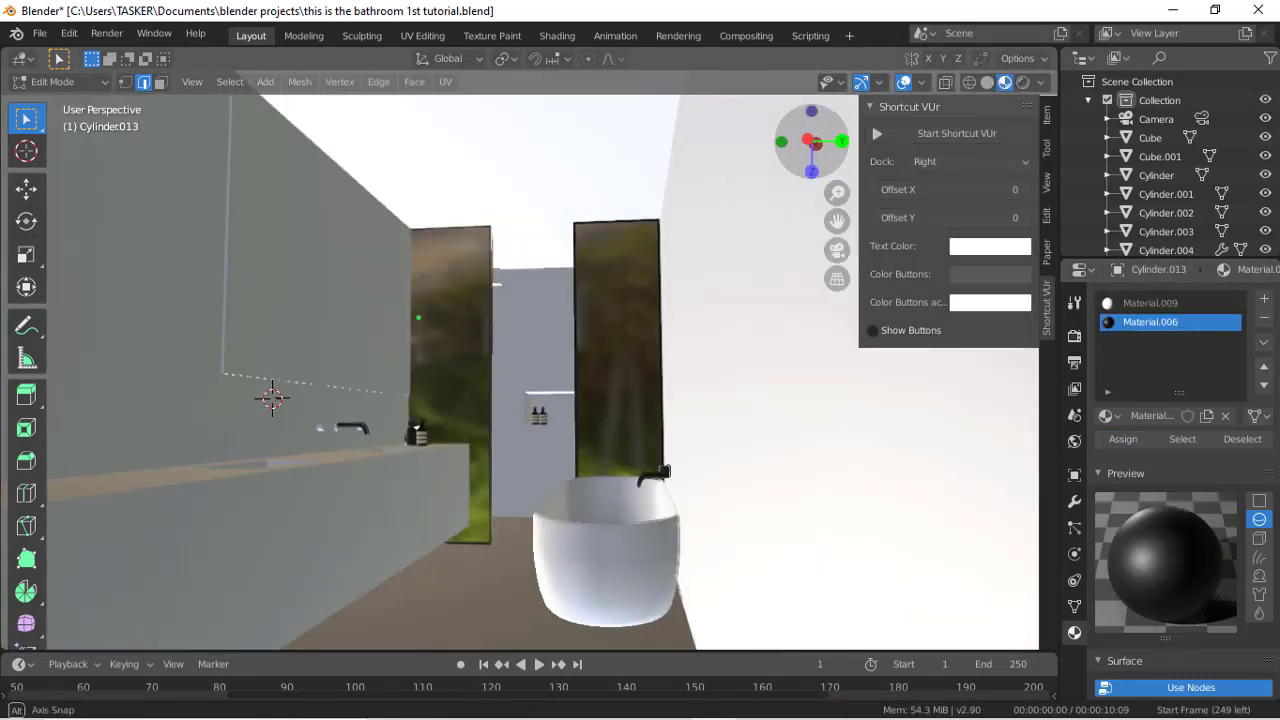
{"action": "scroll", "coordinate": [820, 140], "scroll_direction": "up", "scroll_amount": 5}
{"action": "scroll", "coordinate": [820, 143], "scroll_direction": "up", "scroll_amount": 2}
{"action": "left_click", "coordinate": [1128, 445]}
{"action": "key", "text": "ctrl+i"}
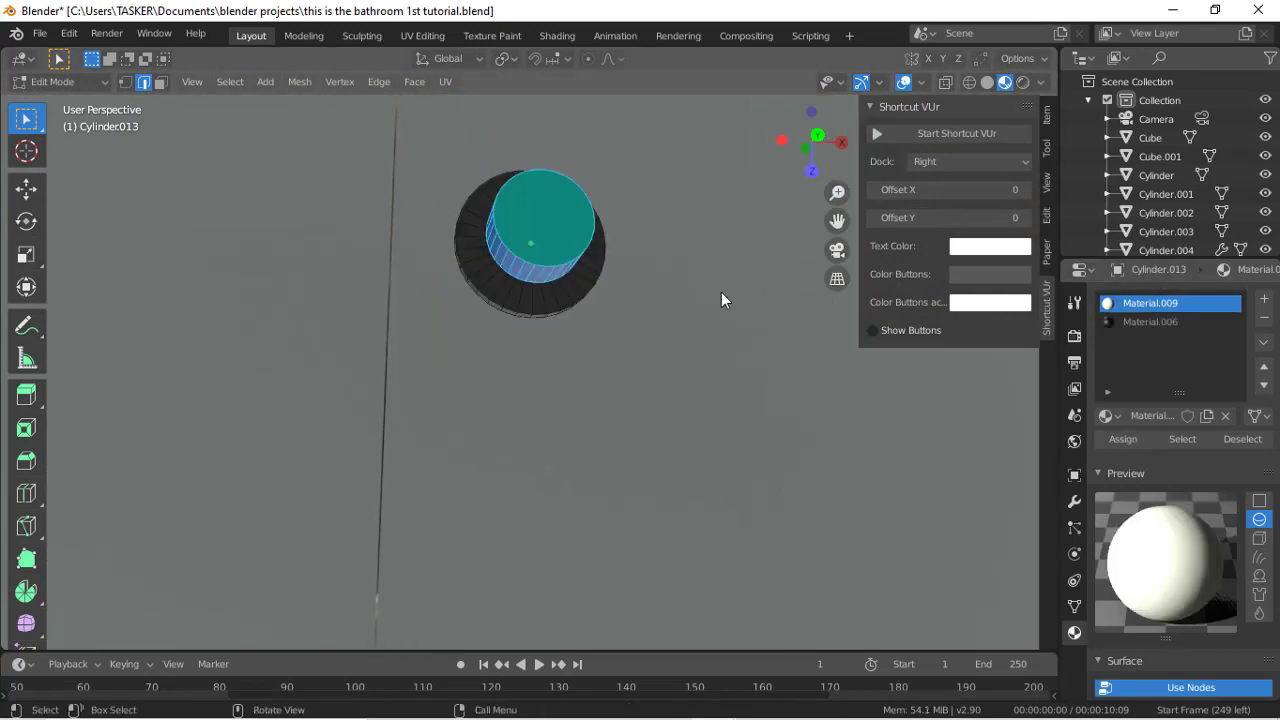
{"action": "left_click", "coordinate": [1136, 443]}
{"action": "scroll", "coordinate": [761, 380], "scroll_direction": "down", "scroll_amount": 1}
Step: Start the Shortcut VUr display and return to the camera view in wireframe shading
{"action": "left_click", "coordinate": [960, 133]}
{"action": "scroll", "coordinate": [794, 414], "scroll_direction": "down", "scroll_amount": 7}
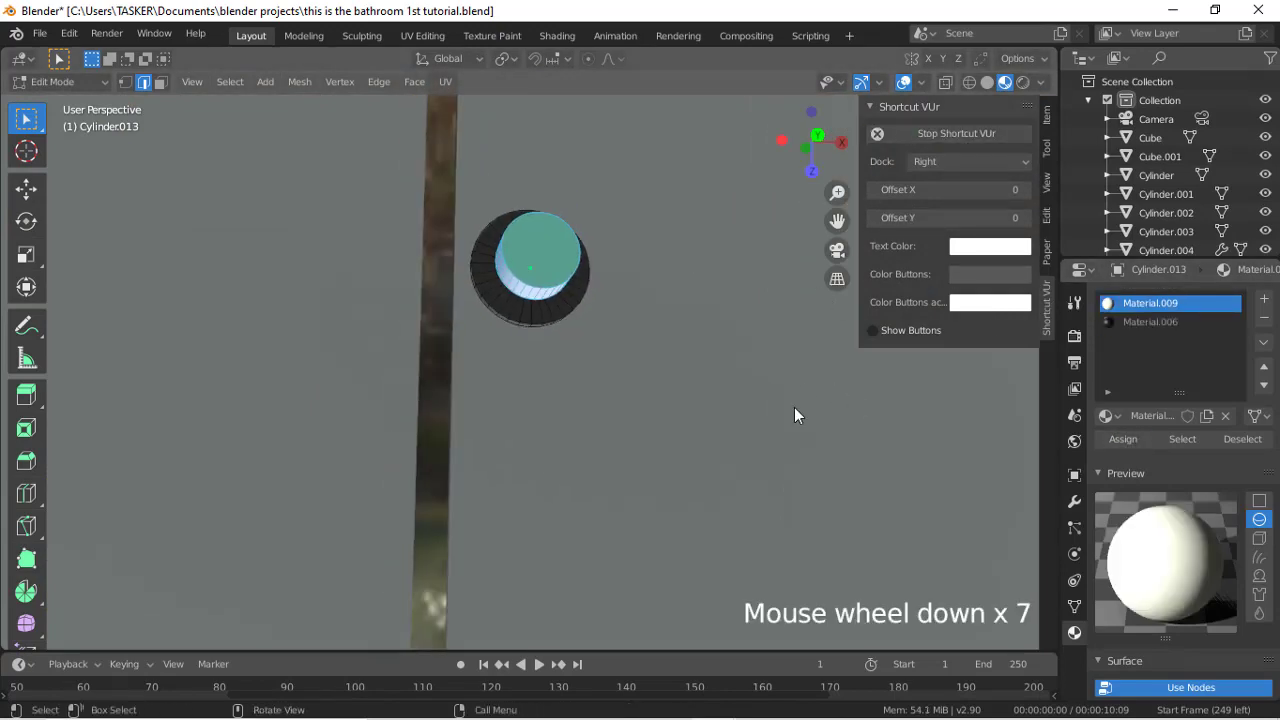
{"action": "left_click", "coordinate": [837, 249]}
{"action": "scroll", "coordinate": [734, 491], "scroll_direction": "up", "scroll_amount": 6}
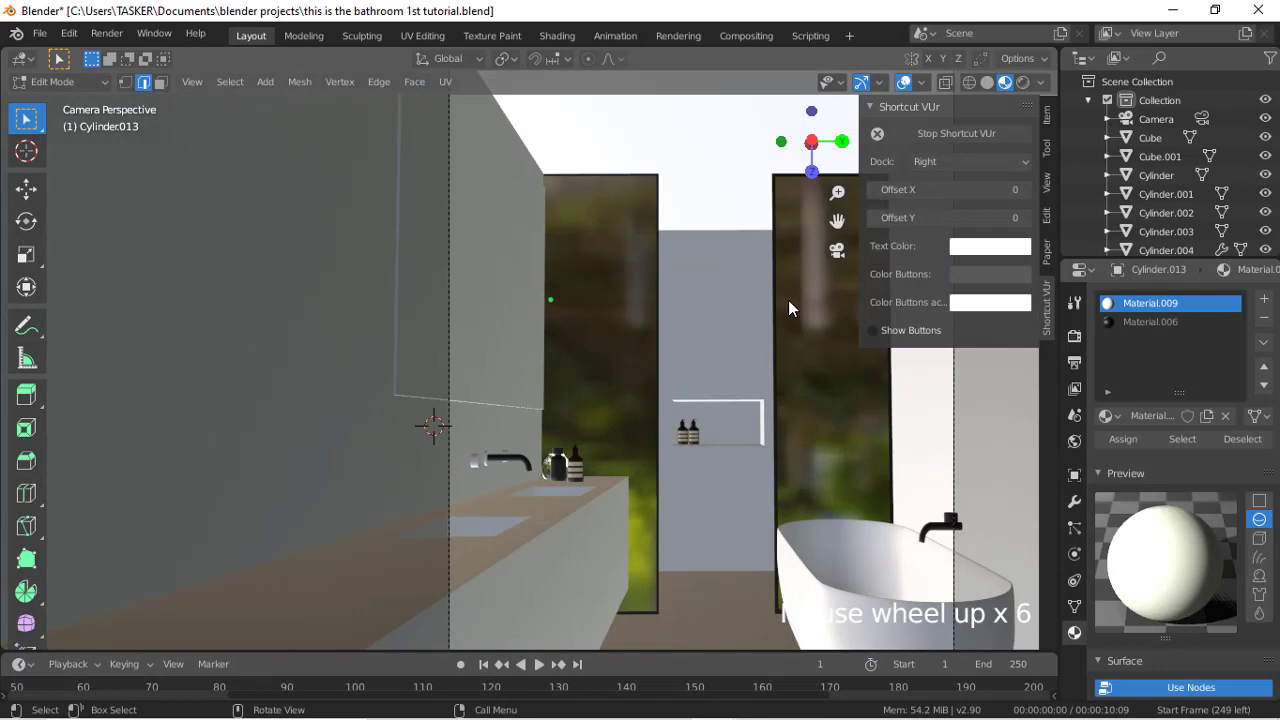
{"action": "double_click", "coordinate": [969, 82]}
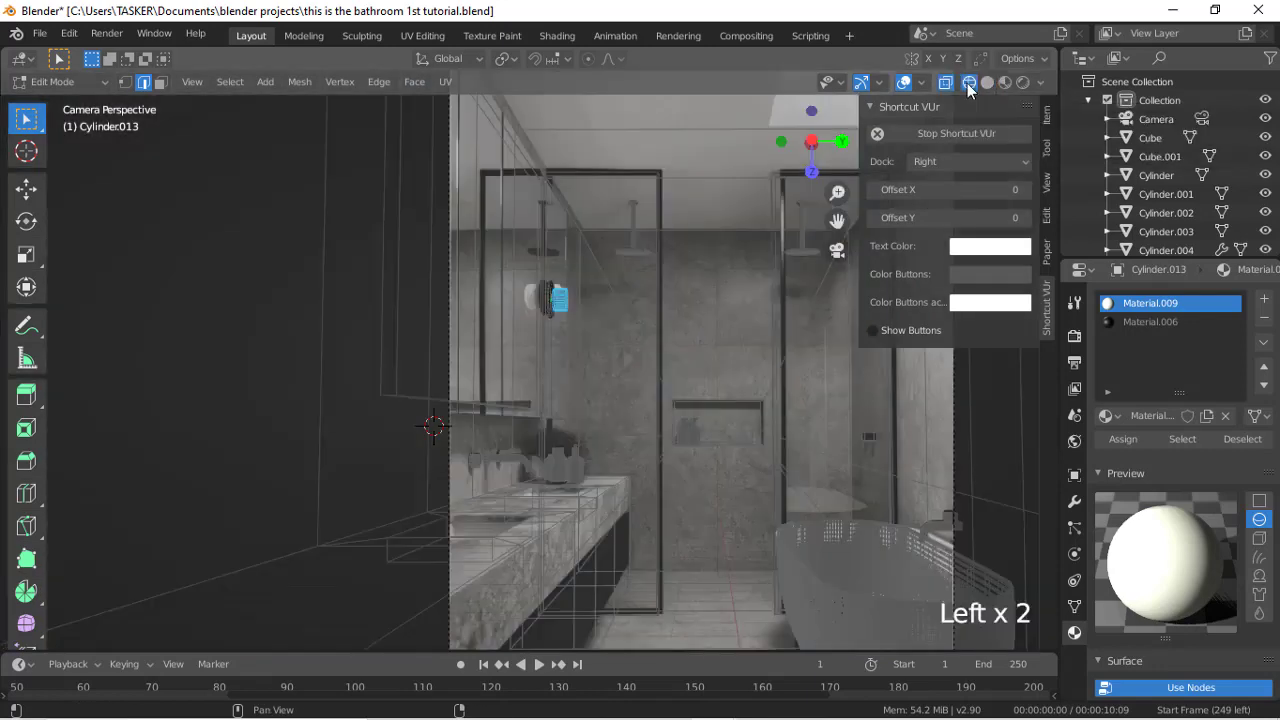
Step: Leave edit mode, select the two framed shower glass panels and switch to the Shading workspace
{"action": "left_click", "coordinate": [778, 348]}
{"action": "key", "text": "Tab"}
{"action": "left_click", "coordinate": [838, 369]}
{"action": "left_click", "coordinate": [795, 340]}
{"action": "left_click", "coordinate": [791, 331]}
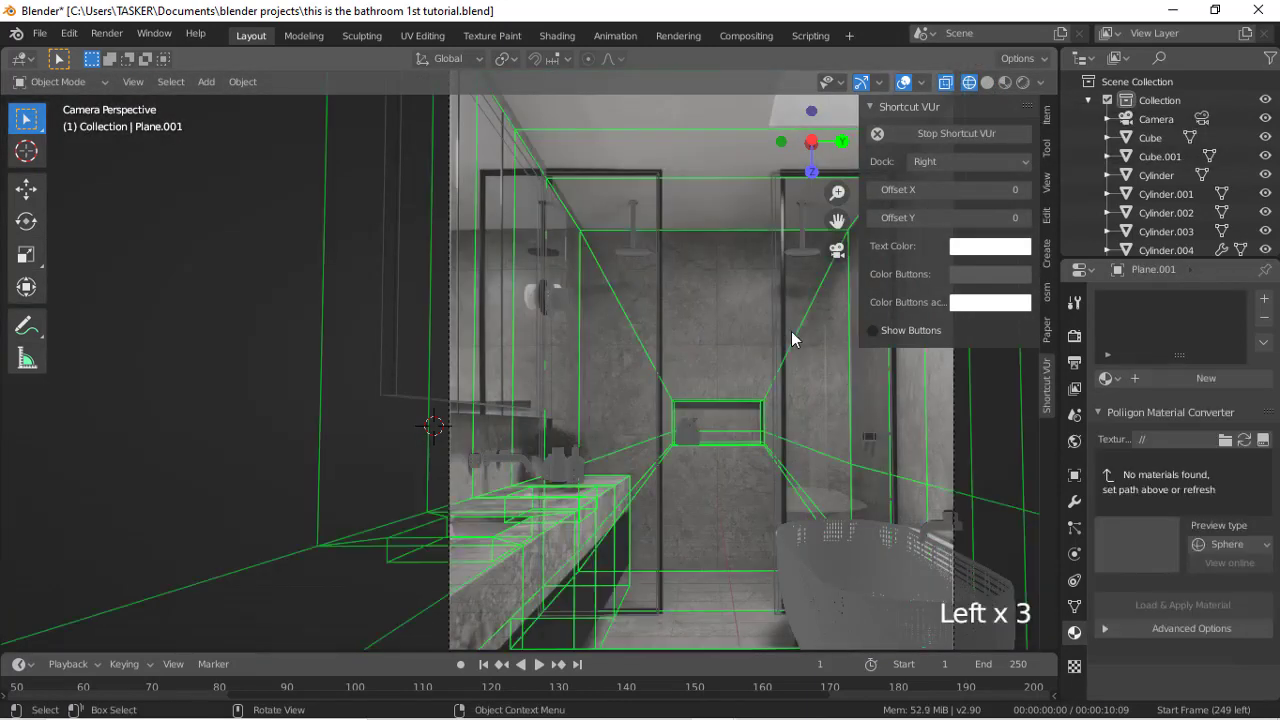
{"action": "left_click", "coordinate": [817, 232]}
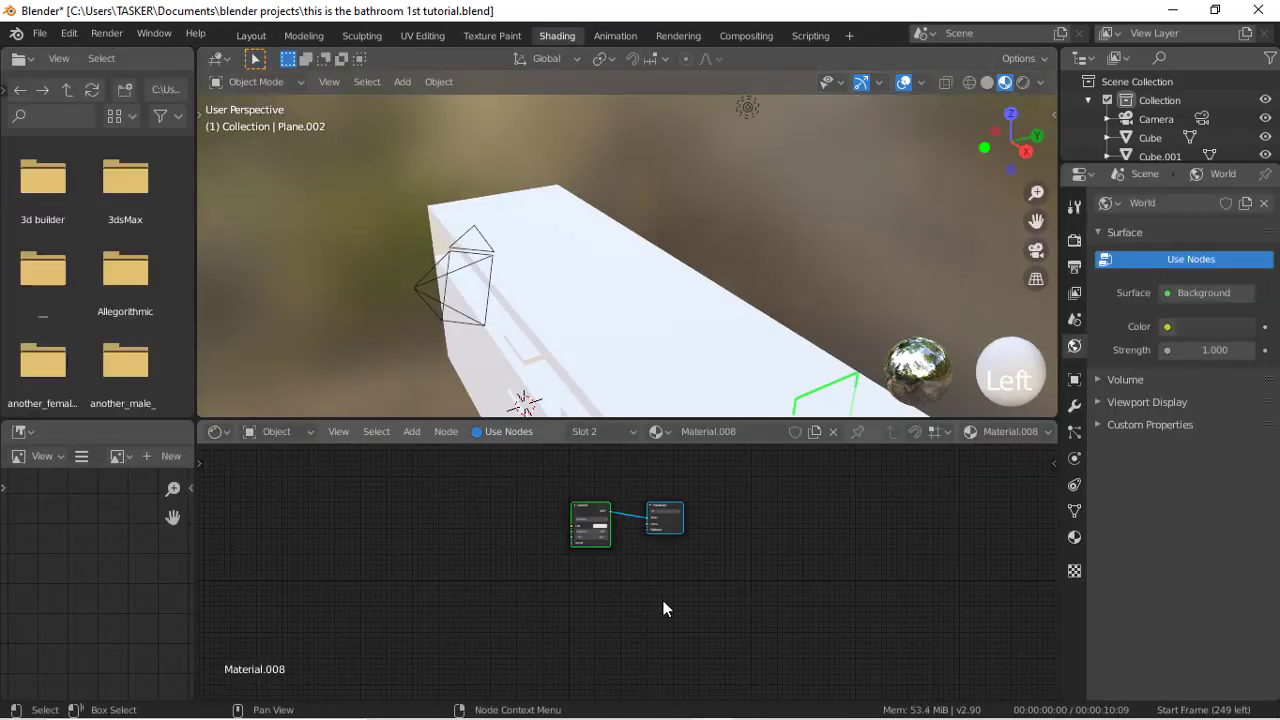
Step: Move the Glass BSDF node aside in the panels' glass material and add a Glossy BSDF node below it
{"action": "left_click_drag", "start_coordinate": [588, 512], "coordinate": [473, 487]}
{"action": "scroll", "coordinate": [473, 487], "scroll_direction": "up", "scroll_amount": 4}
{"action": "left_click", "coordinate": [412, 557]}
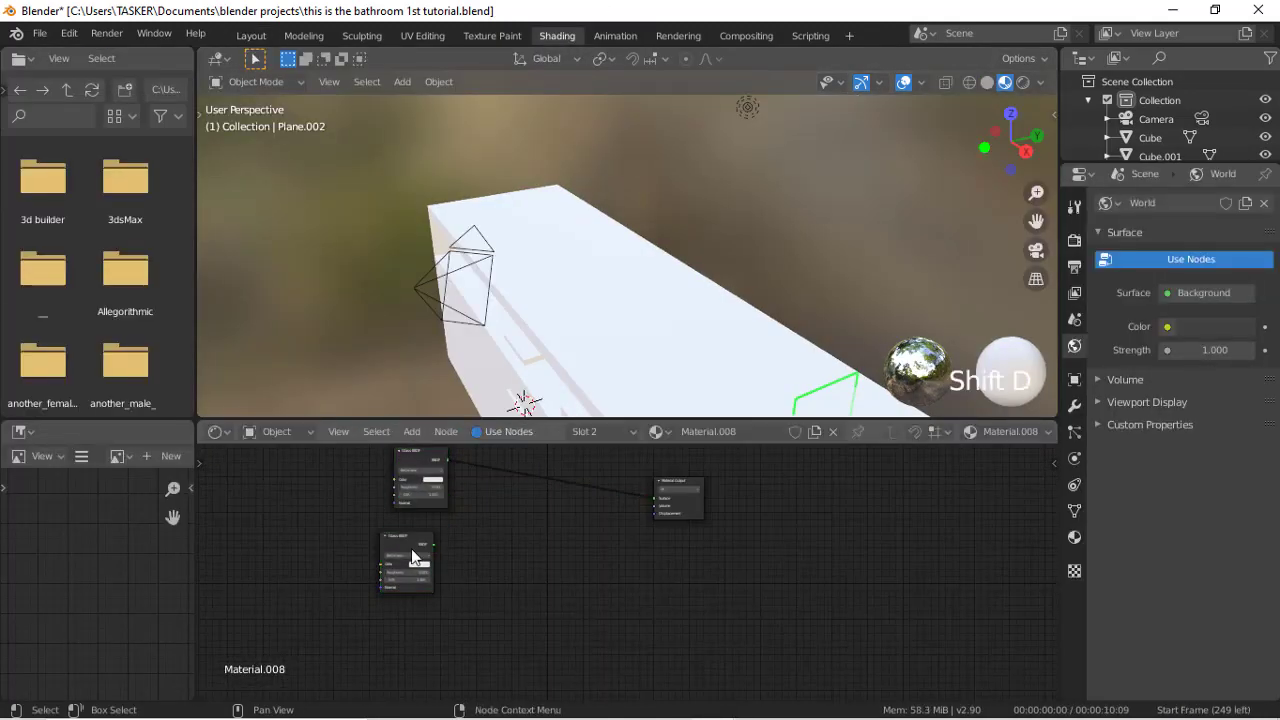
{"action": "key", "text": "shift+a"}
{"action": "left_click", "coordinate": [348, 483]}
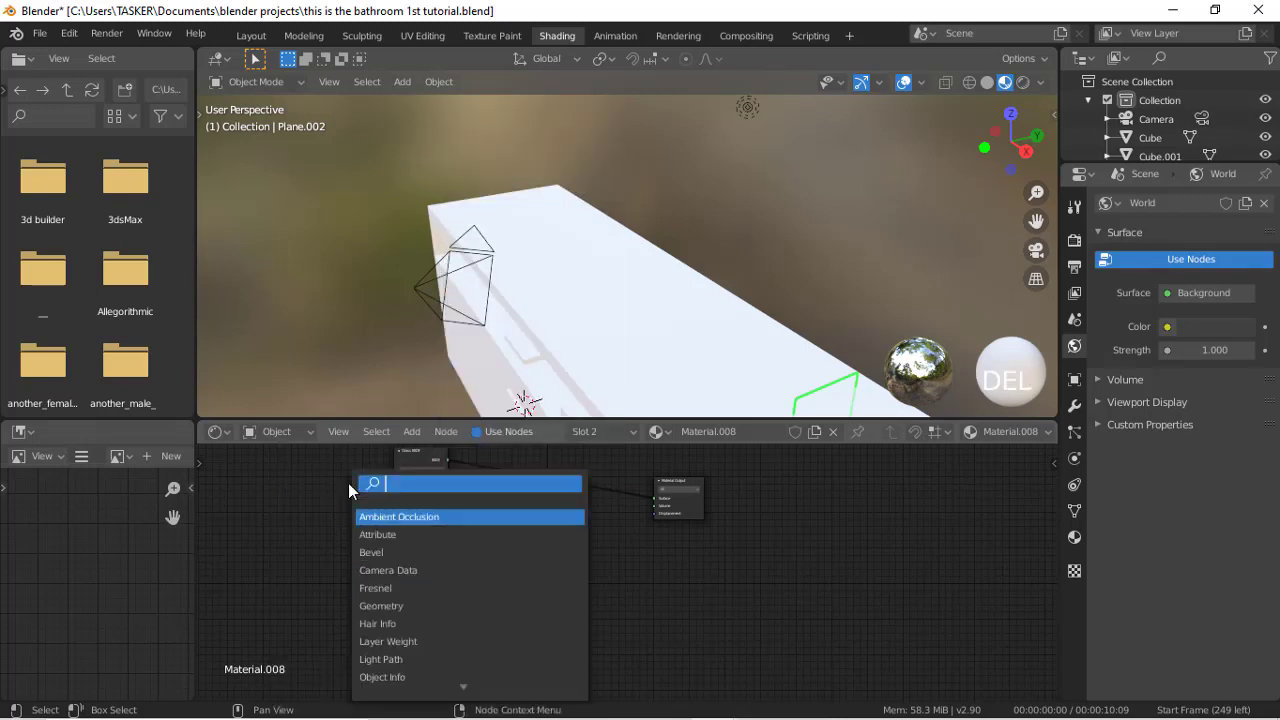
{"action": "type", "text": "glos"}
{"action": "left_click", "coordinate": [395, 517]}
{"action": "left_click", "coordinate": [381, 513]}
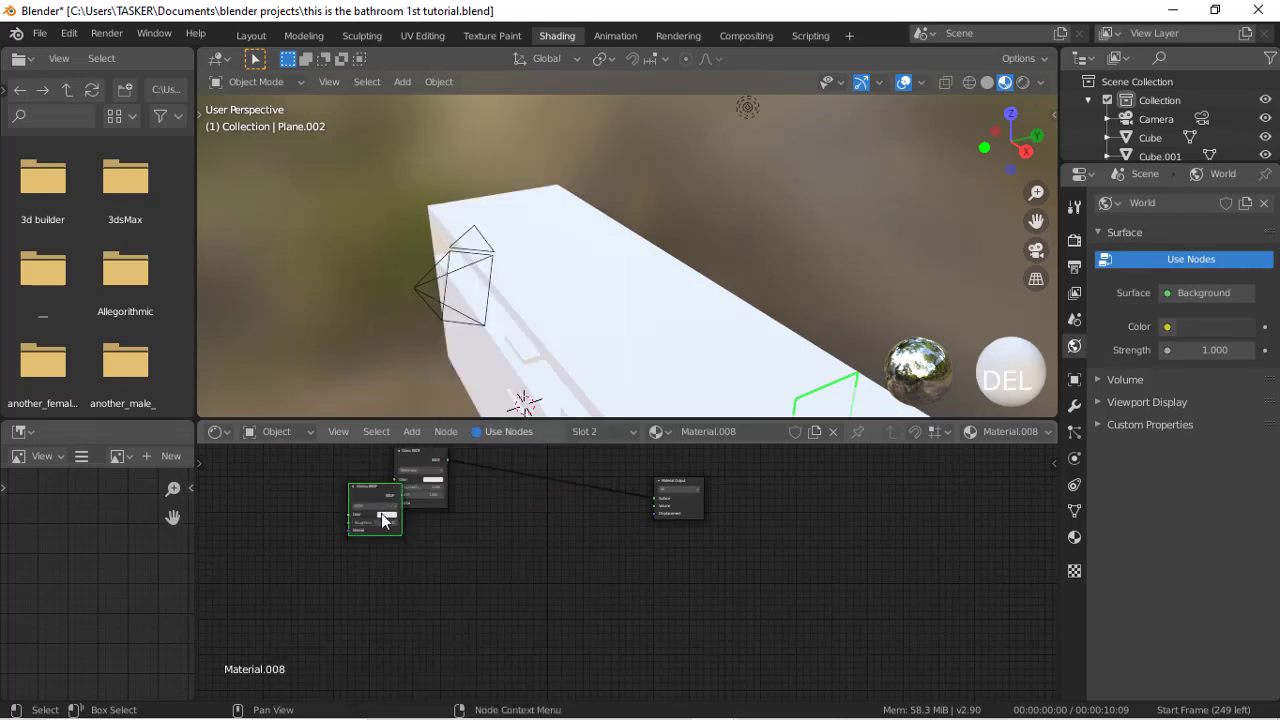
{"action": "left_click_drag", "start_coordinate": [370, 490], "coordinate": [403, 545]}
Step: Insert a Mix Shader between the Glass BSDF and the Material Output and connect the Glossy BSDF to it
{"action": "key", "text": "shift+a"}
{"action": "left_click", "coordinate": [363, 481]}
{"action": "type", "text": "mix"}
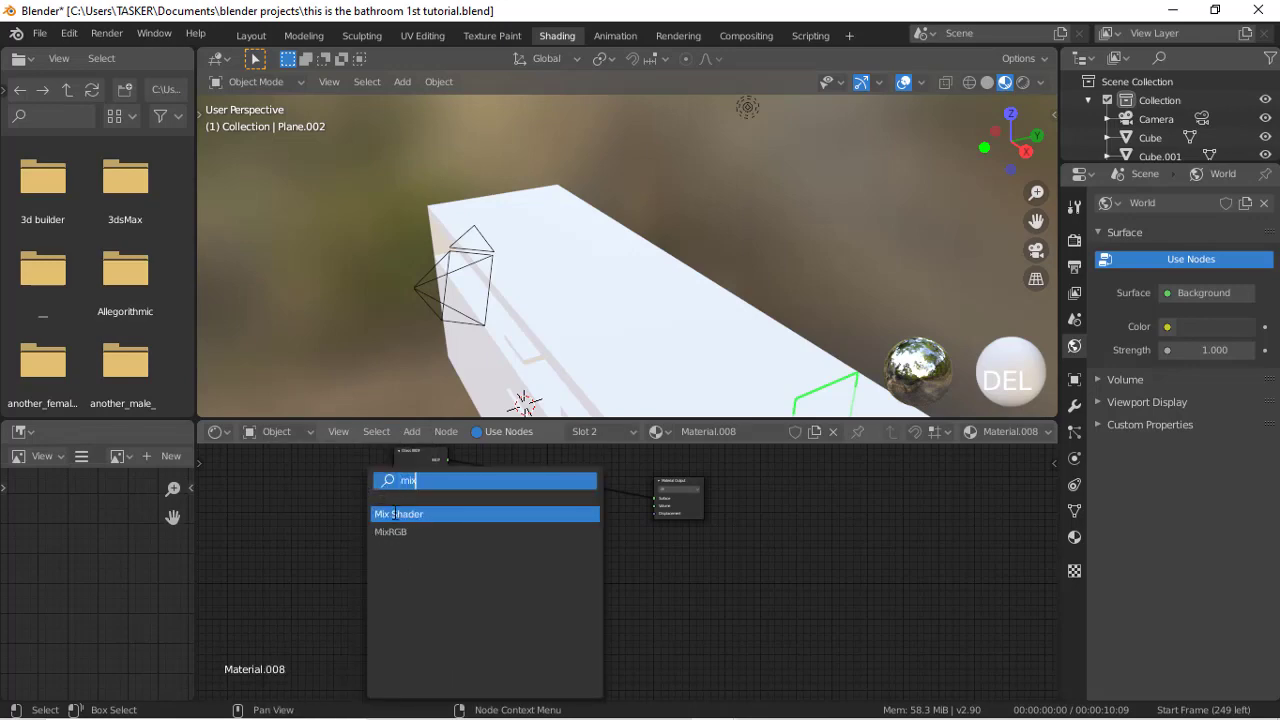
{"action": "left_click", "coordinate": [393, 514]}
{"action": "left_click", "coordinate": [572, 473]}
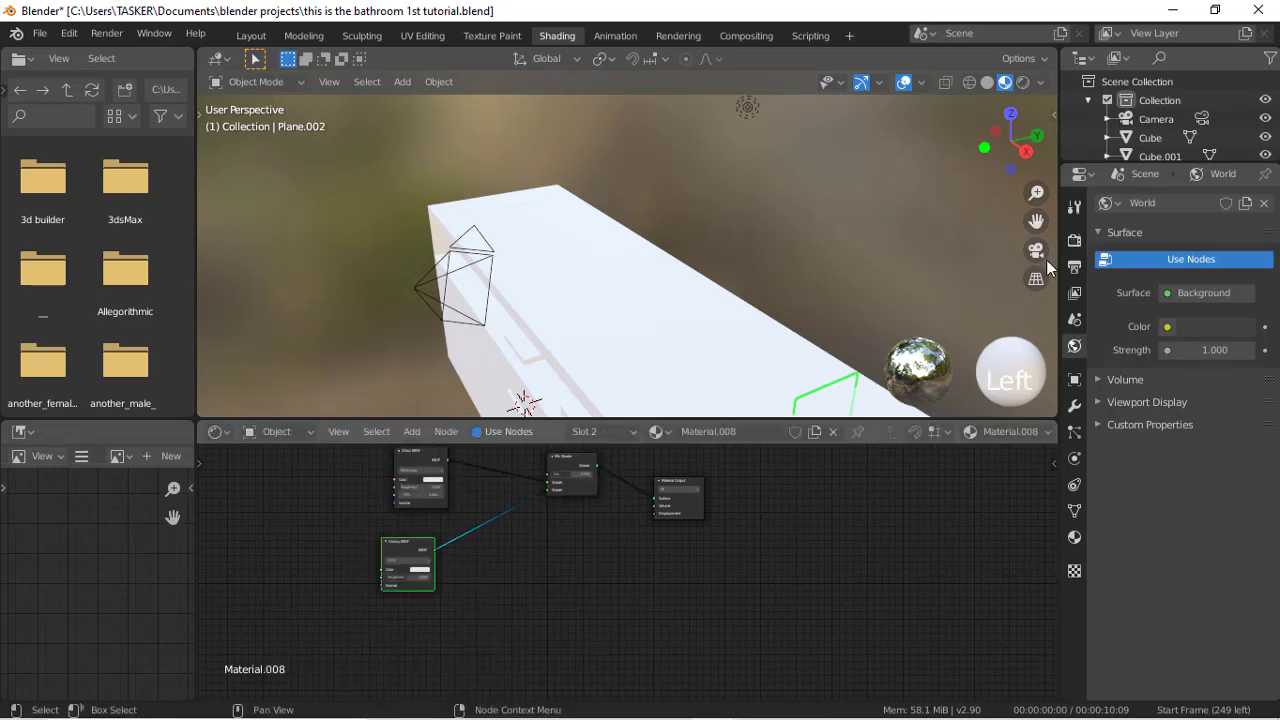
Step: Return to the Layout workspace in camera view and enter edit mode on the room mesh
{"action": "key", "text": "KP_0"}
{"action": "scroll", "coordinate": [905, 282], "scroll_direction": "up", "scroll_amount": 7}
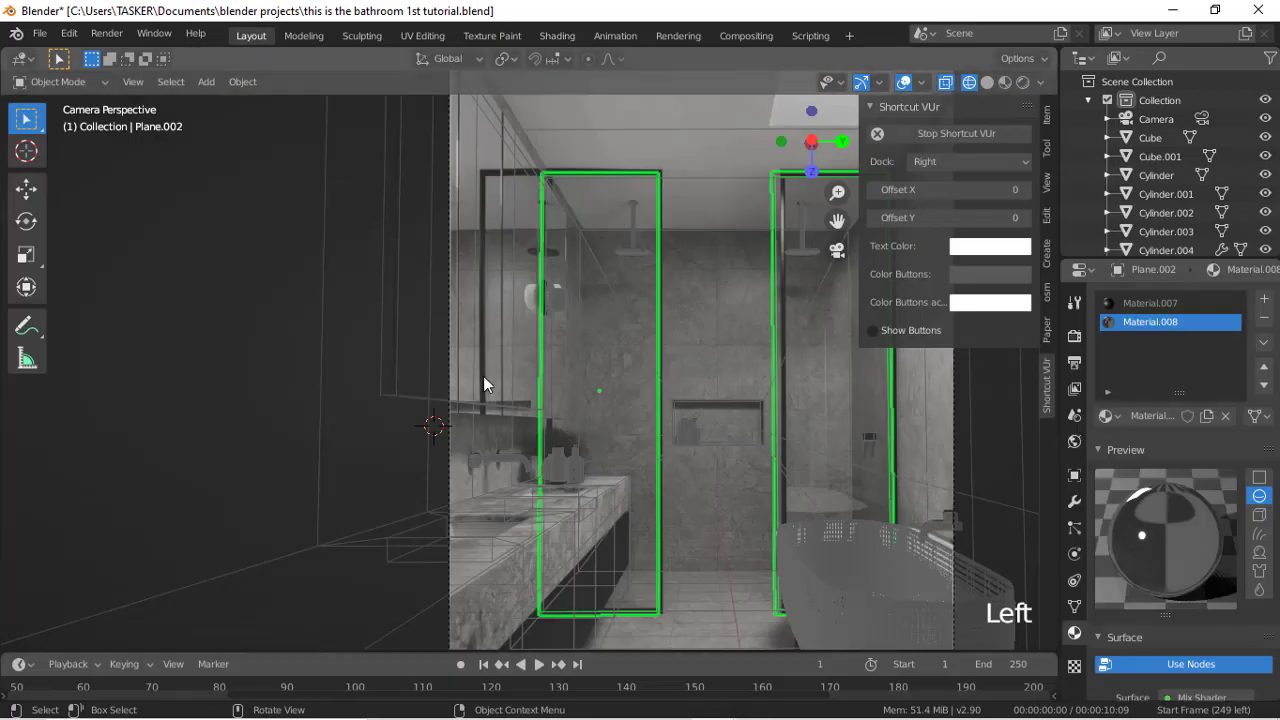
{"action": "scroll", "coordinate": [712, 381], "scroll_direction": "down", "scroll_amount": 5}
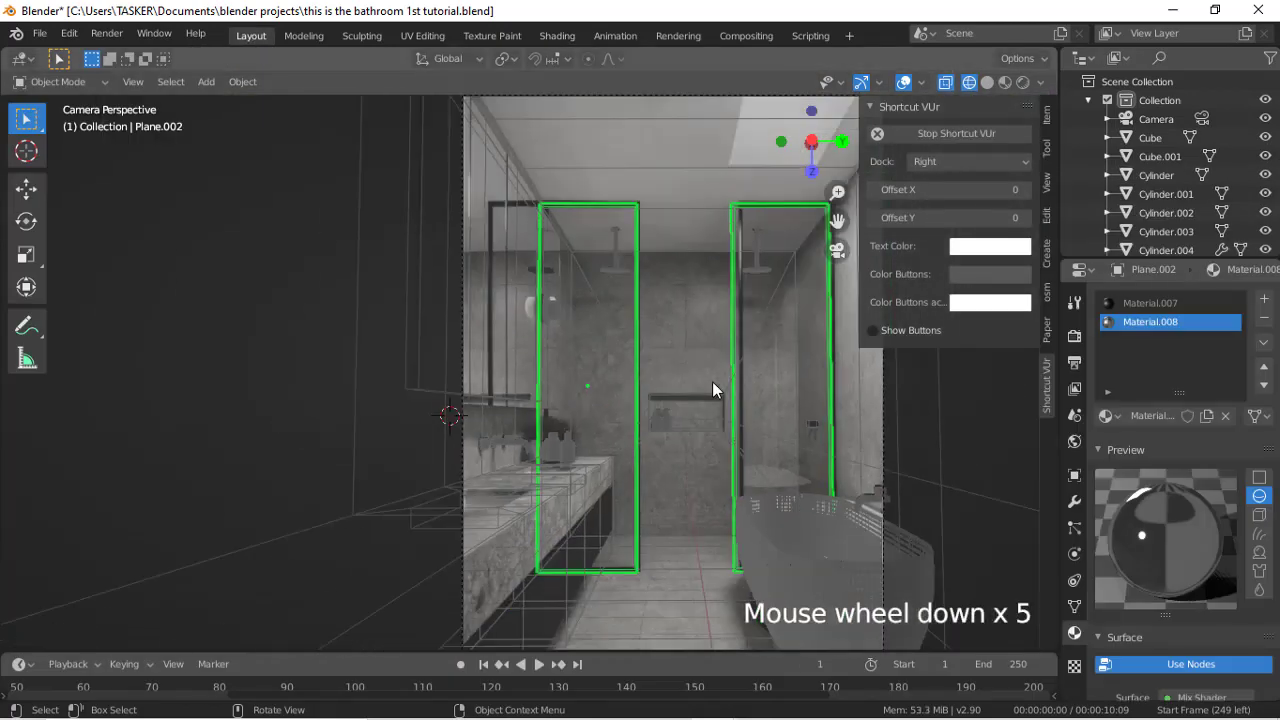
{"action": "scroll", "coordinate": [712, 381], "scroll_direction": "up", "scroll_amount": 2}
{"action": "left_click_drag", "start_coordinate": [838, 218], "coordinate": [557, 169]}
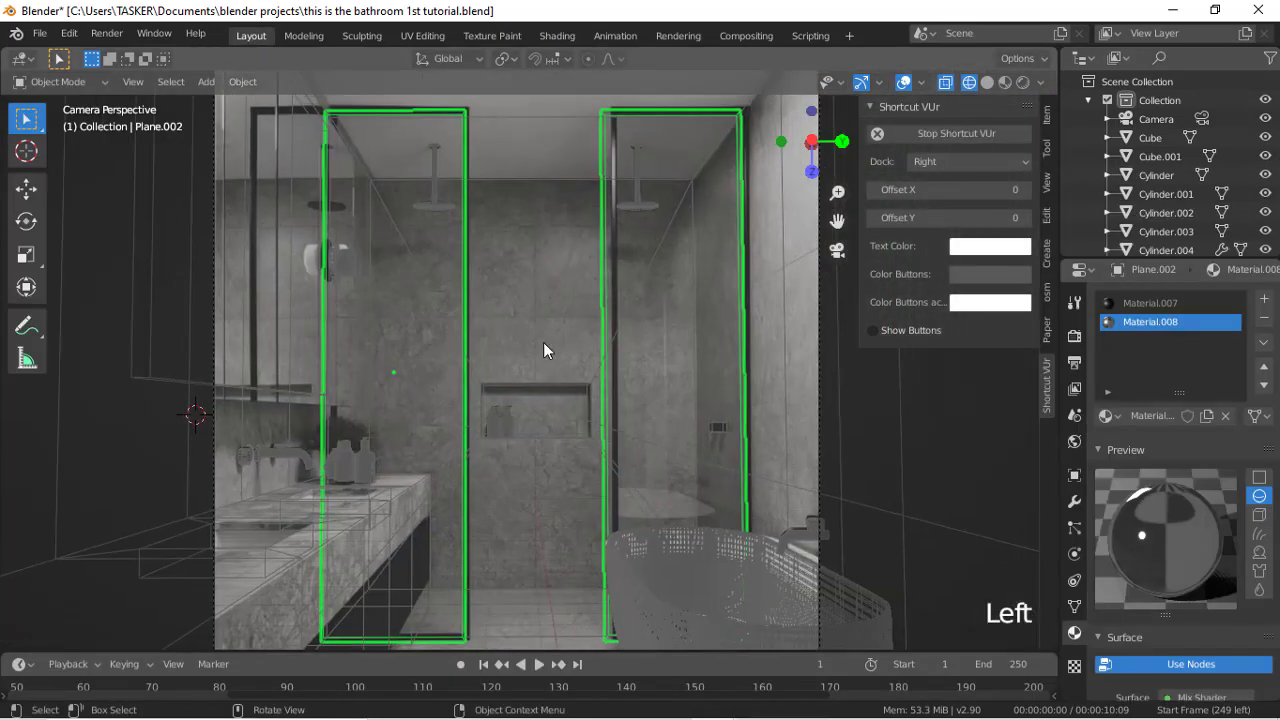
{"action": "scroll", "coordinate": [579, 457], "scroll_direction": "down", "scroll_amount": 4}
{"action": "left_click", "coordinate": [406, 527]}
{"action": "key", "text": "Tab"}
Step: Cut a horizontal edge loop along the vanity's front faces in solid shading, slid by a factor of 0.380
{"action": "key", "text": "ctrl+KP_3"}
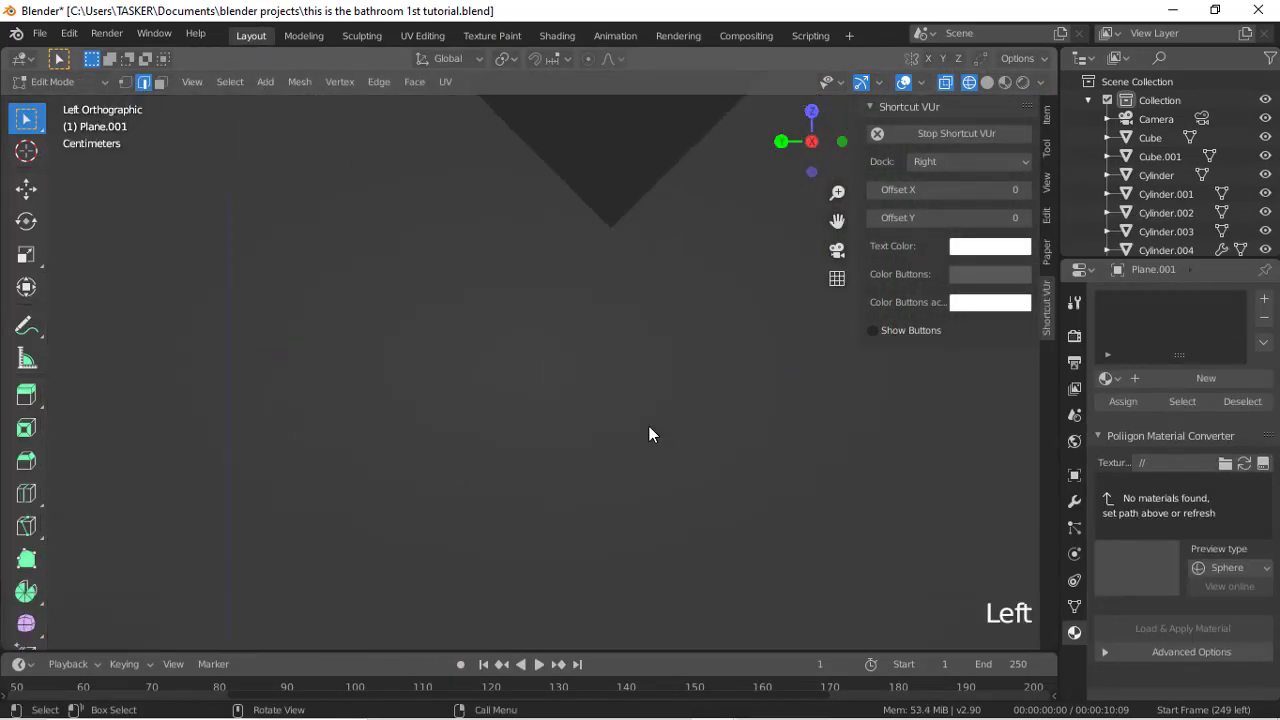
{"action": "scroll", "coordinate": [633, 484], "scroll_direction": "down", "scroll_amount": 20}
{"action": "scroll", "coordinate": [633, 484], "scroll_direction": "up", "scroll_amount": 20}
{"action": "left_click", "coordinate": [840, 140]}
{"action": "left_click", "coordinate": [813, 111]}
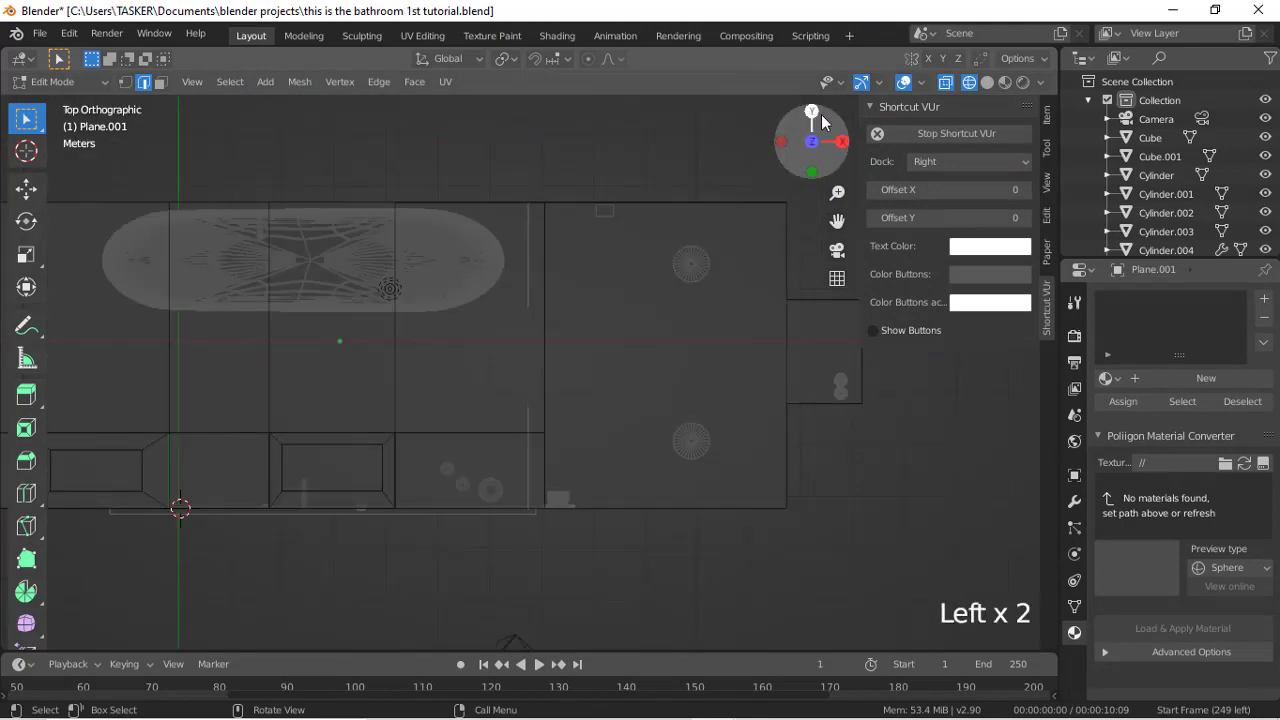
{"action": "left_click", "coordinate": [813, 112]}
{"action": "left_click_drag", "start_coordinate": [811, 141], "coordinate": [577, 387]}
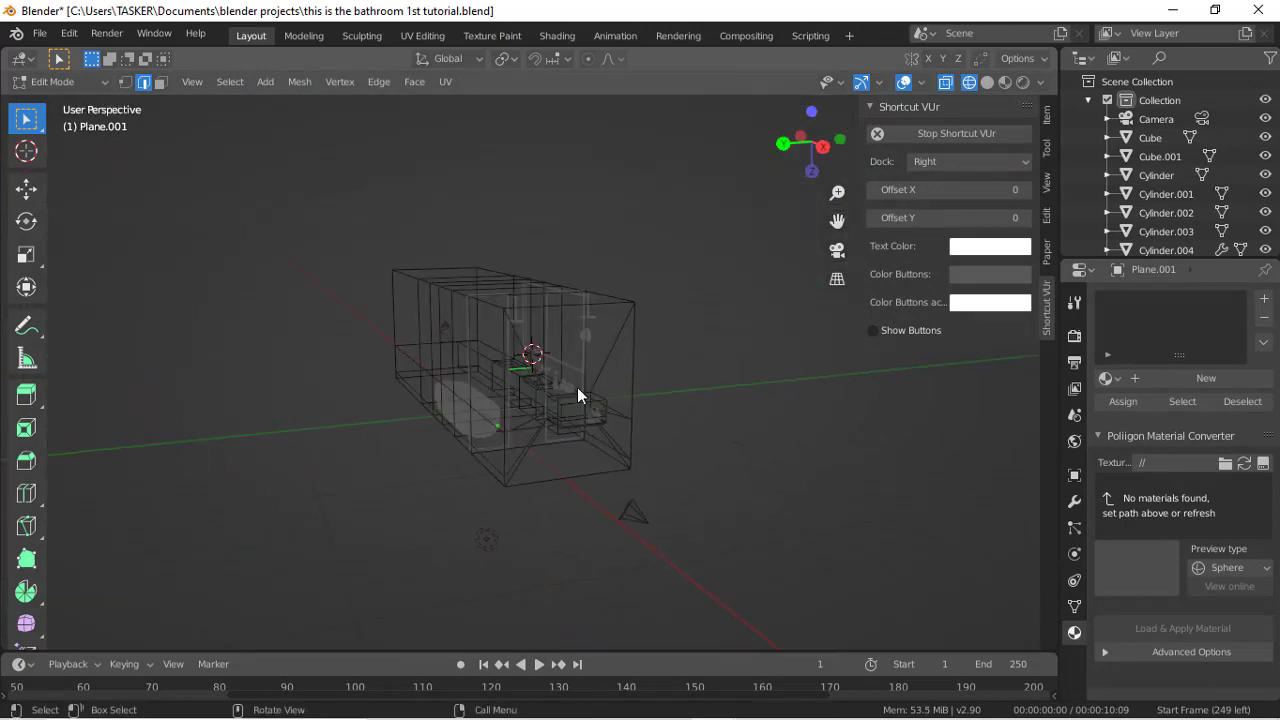
{"action": "scroll", "coordinate": [578, 390], "scroll_direction": "up", "scroll_amount": 11}
{"action": "scroll", "coordinate": [586, 374], "scroll_direction": "up", "scroll_amount": 1}
{"action": "left_click", "coordinate": [987, 82]}
{"action": "scroll", "coordinate": [347, 350], "scroll_direction": "up", "scroll_amount": 6}
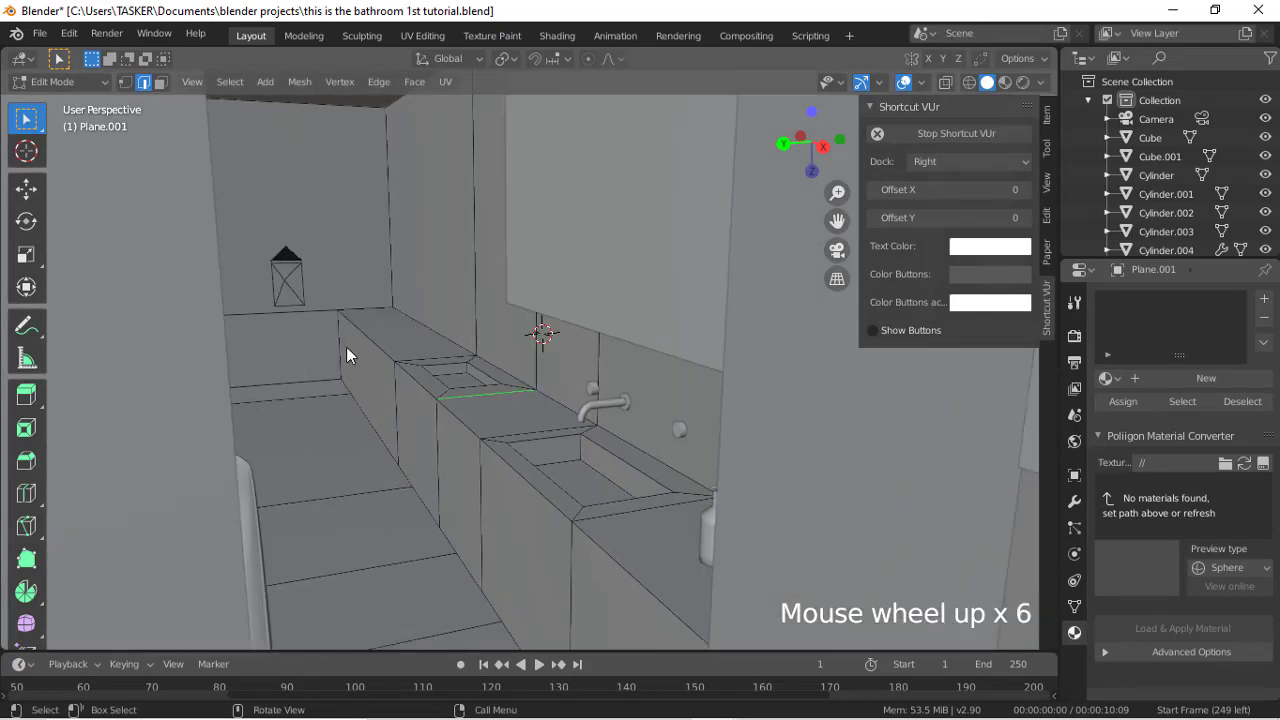
{"action": "key", "text": "ctrl+r"}
{"action": "left_click", "coordinate": [474, 479]}
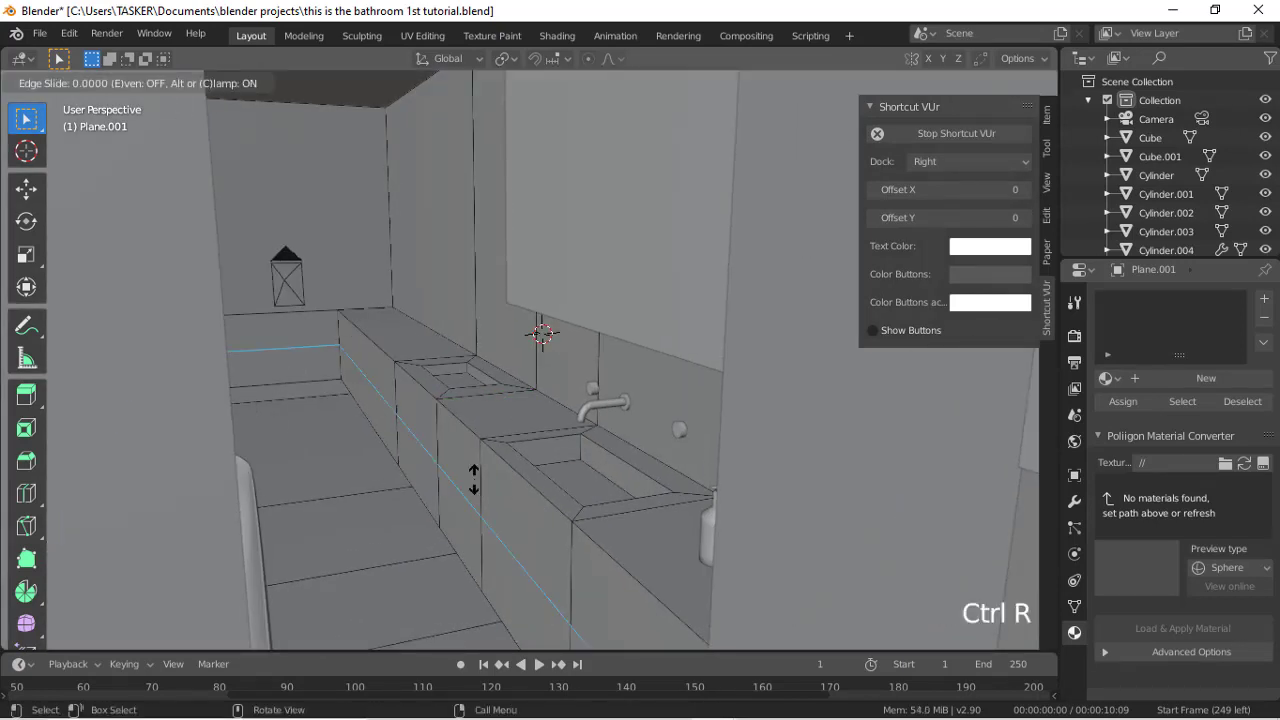
{"action": "left_click", "coordinate": [474, 508]}
Step: Move the new edge loop about -0.721 m along Z to match the reference photo in the see-through camera view
{"action": "left_click", "coordinate": [839, 250]}
{"action": "left_click", "coordinate": [945, 83]}
{"action": "key", "text": "g"}
{"action": "key", "text": "z"}
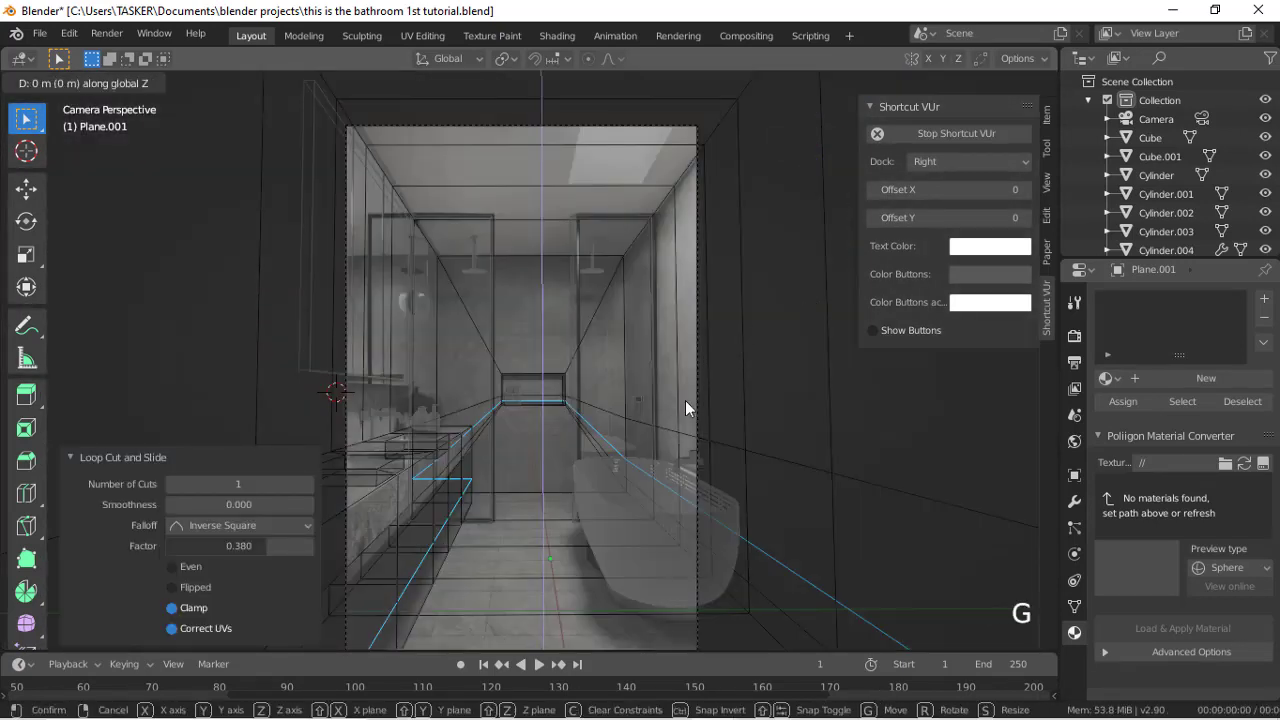
{"action": "left_click", "coordinate": [675, 360]}
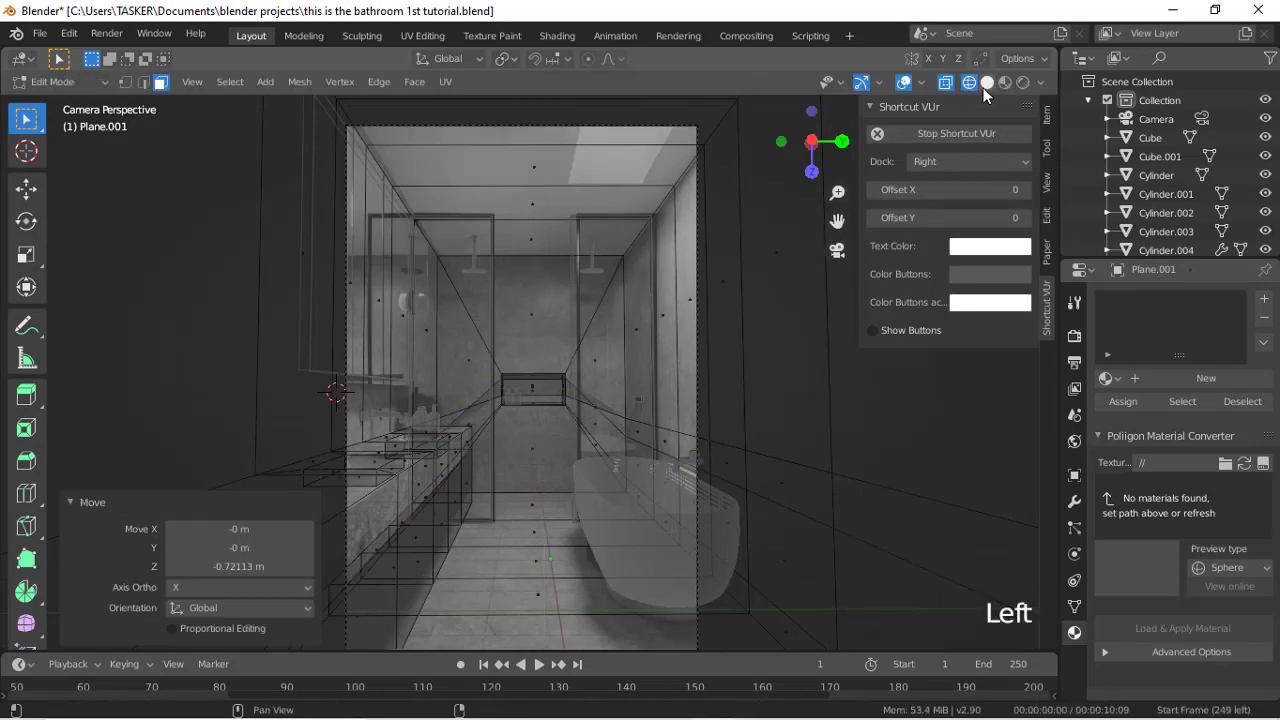
Step: Select the lower faces of the vanity front and create a room material with an Image Texture base color
{"action": "left_click", "coordinate": [986, 84]}
{"action": "left_click", "coordinate": [465, 482]}
{"action": "left_click", "coordinate": [375, 608], "text": "ctrl"}
{"action": "left_click", "coordinate": [1180, 384]}
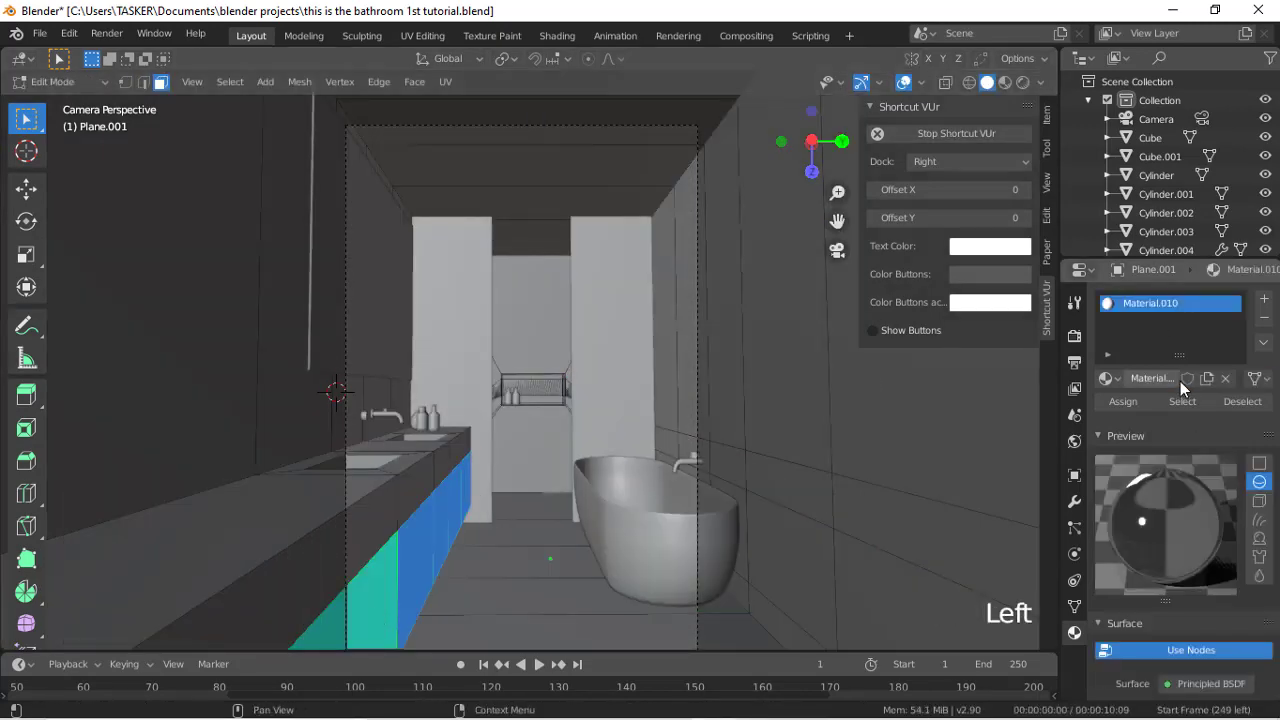
{"action": "scroll", "coordinate": [1206, 657], "scroll_direction": "down", "scroll_amount": 11}
{"action": "scroll", "coordinate": [1190, 600], "scroll_direction": "up", "scroll_amount": 3}
{"action": "left_click", "coordinate": [1166, 465]}
{"action": "left_click", "coordinate": [832, 295]}
{"action": "scroll", "coordinate": [1191, 507], "scroll_direction": "up", "scroll_amount": 3}
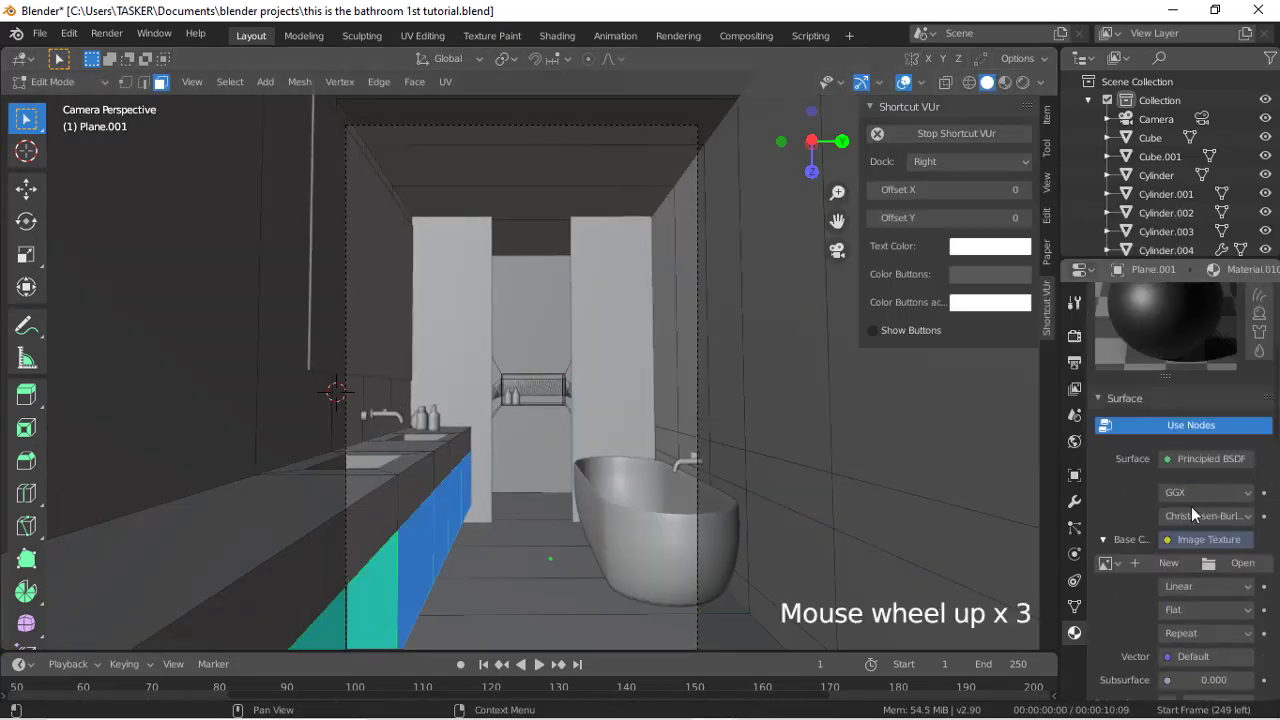
Step: Add a second room material with a black base color and assign it to the selected lower vanity faces
{"action": "scroll", "coordinate": [1191, 507], "scroll_direction": "up", "scroll_amount": 18}
{"action": "left_click", "coordinate": [1267, 298]}
{"action": "left_click", "coordinate": [1130, 437]}
{"action": "left_click", "coordinate": [1187, 416]}
{"action": "scroll", "coordinate": [1194, 640], "scroll_direction": "down", "scroll_amount": 10}
{"action": "scroll", "coordinate": [1200, 560], "scroll_direction": "up", "scroll_amount": 2}
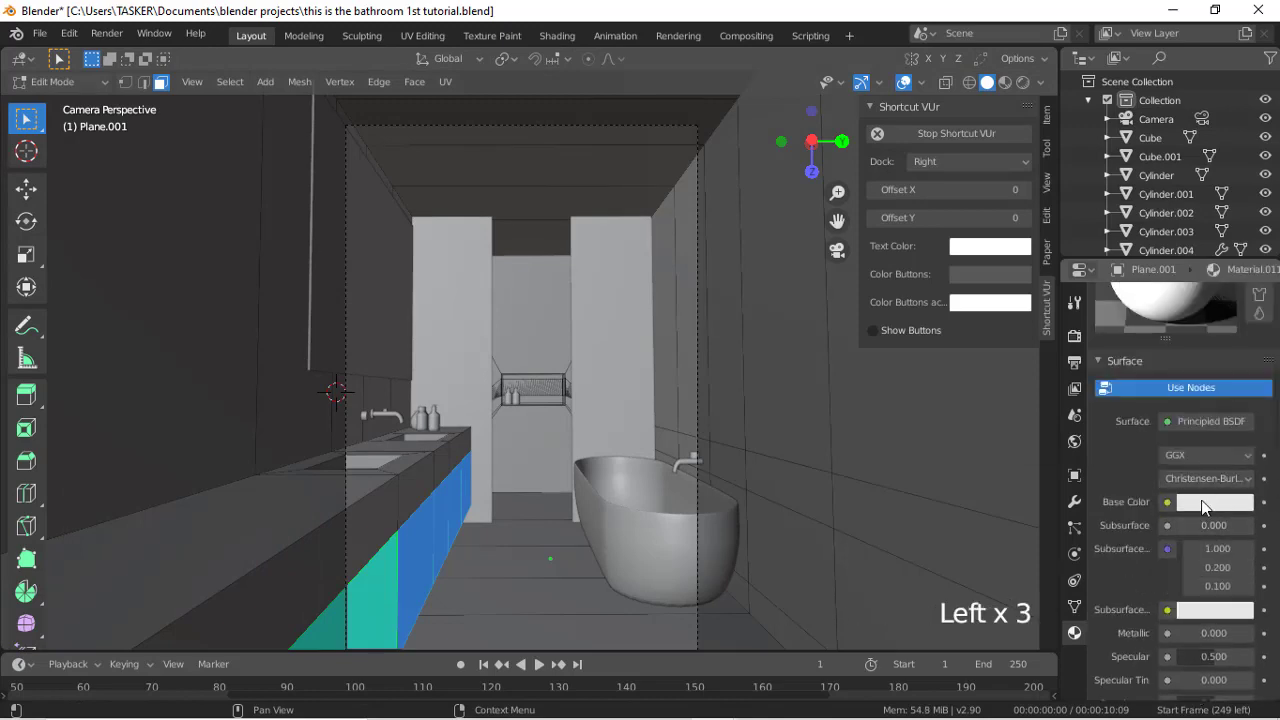
{"action": "left_click", "coordinate": [1203, 507]}
{"action": "left_click_drag", "start_coordinate": [1232, 343], "coordinate": [1013, 370]}
{"action": "scroll", "coordinate": [1114, 452], "scroll_direction": "up", "scroll_amount": 16}
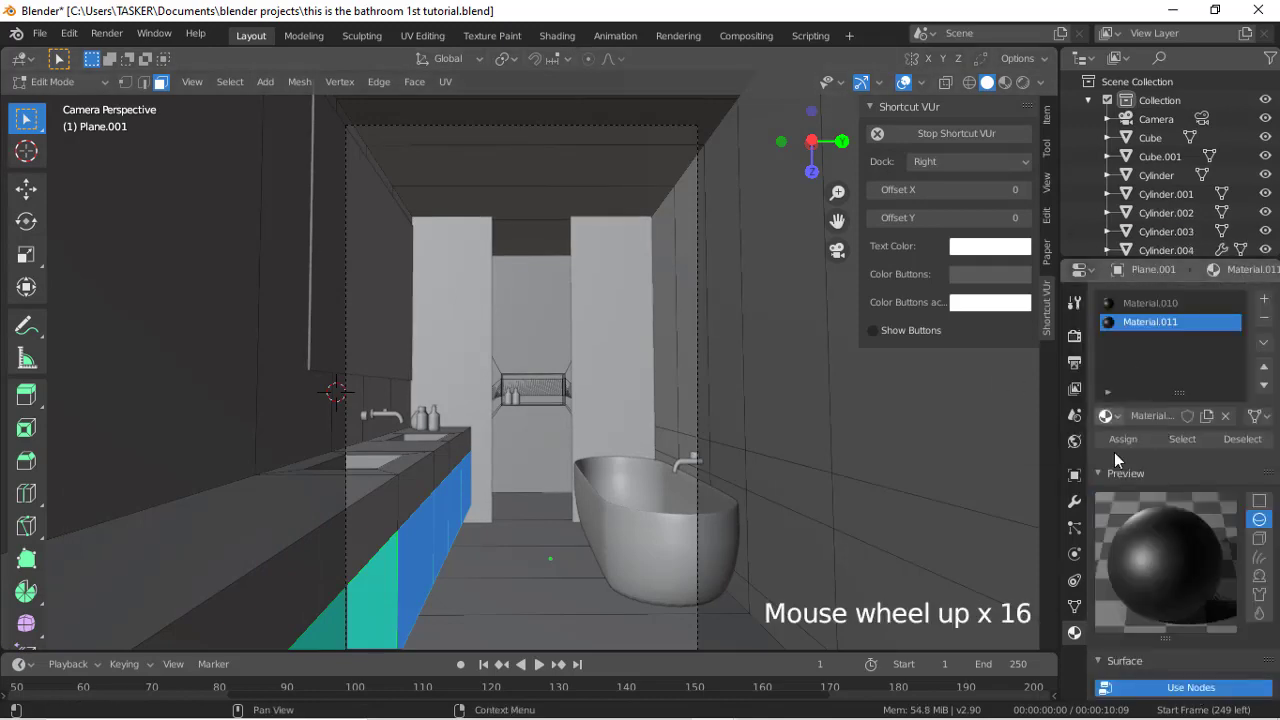
Step: Leave edit mode in wireframe shading and add a plane for the ceiling skylight
{"action": "left_click", "coordinate": [969, 82]}
{"action": "scroll", "coordinate": [757, 438], "scroll_direction": "down", "scroll_amount": 1}
{"action": "scroll", "coordinate": [757, 438], "scroll_direction": "up", "scroll_amount": 4}
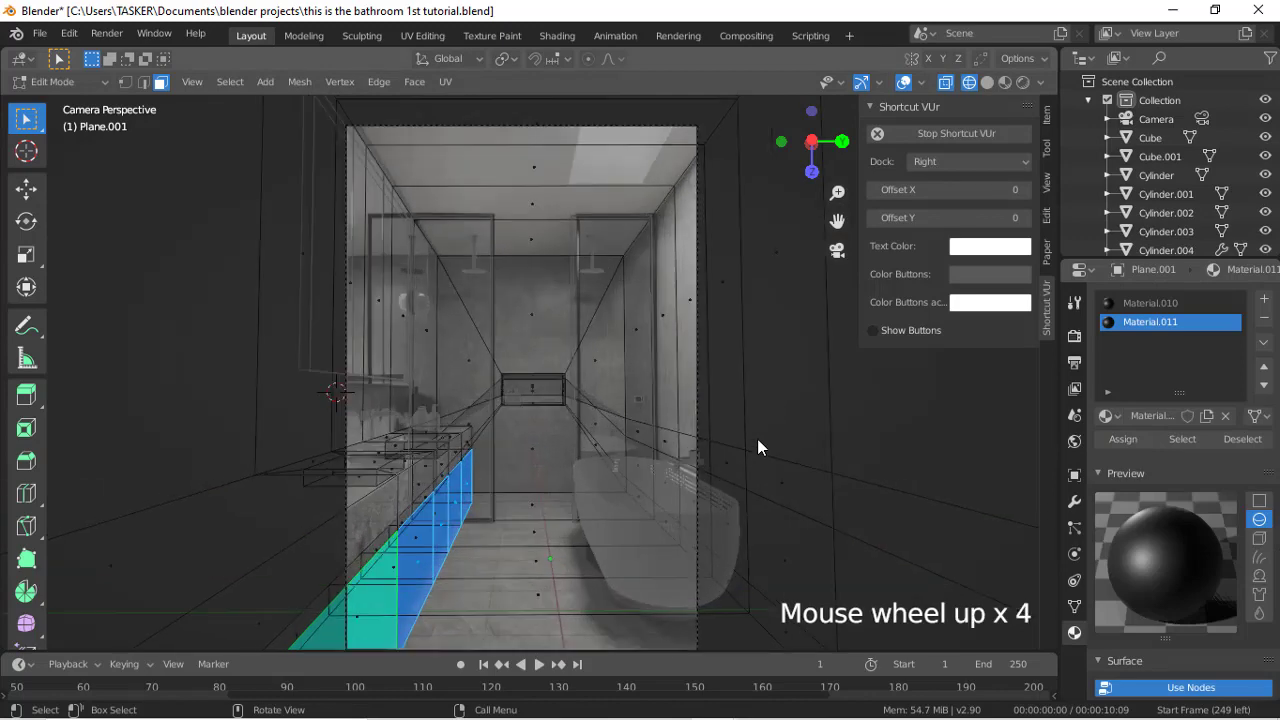
{"action": "key", "text": "shift+a"}
{"action": "key", "text": "Tab"}
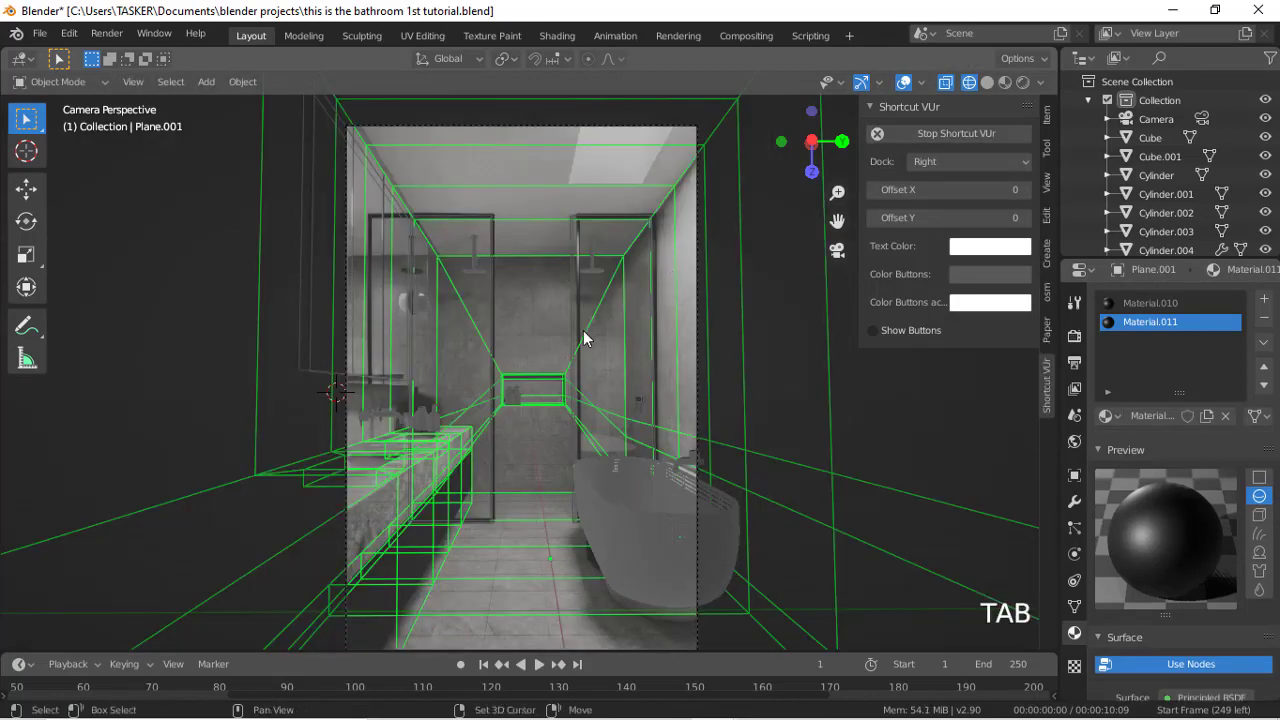
{"action": "key", "text": "shift+a"}
{"action": "mouse_move", "coordinate": [556, 329]}
{"action": "left_click", "coordinate": [696, 329]}
{"action": "key", "text": "ctrl+z"}
Step: Try moving the new plane along Y and 5.0487 m along Z
{"action": "key", "text": "g"}
{"action": "key", "text": "y"}
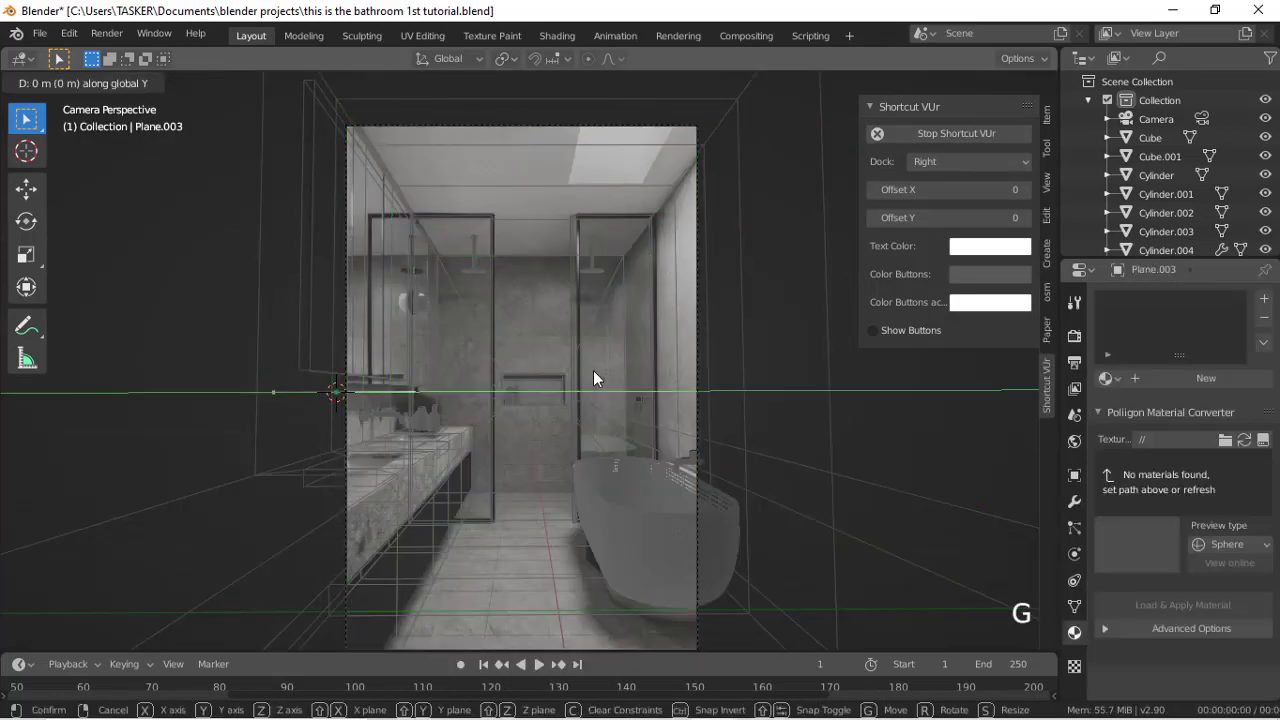
{"action": "left_click", "coordinate": [867, 321]}
{"action": "key", "text": "g"}
{"action": "key", "text": "z"}
{"action": "left_click", "coordinate": [811, 604]}
{"action": "left_click", "coordinate": [987, 82]}
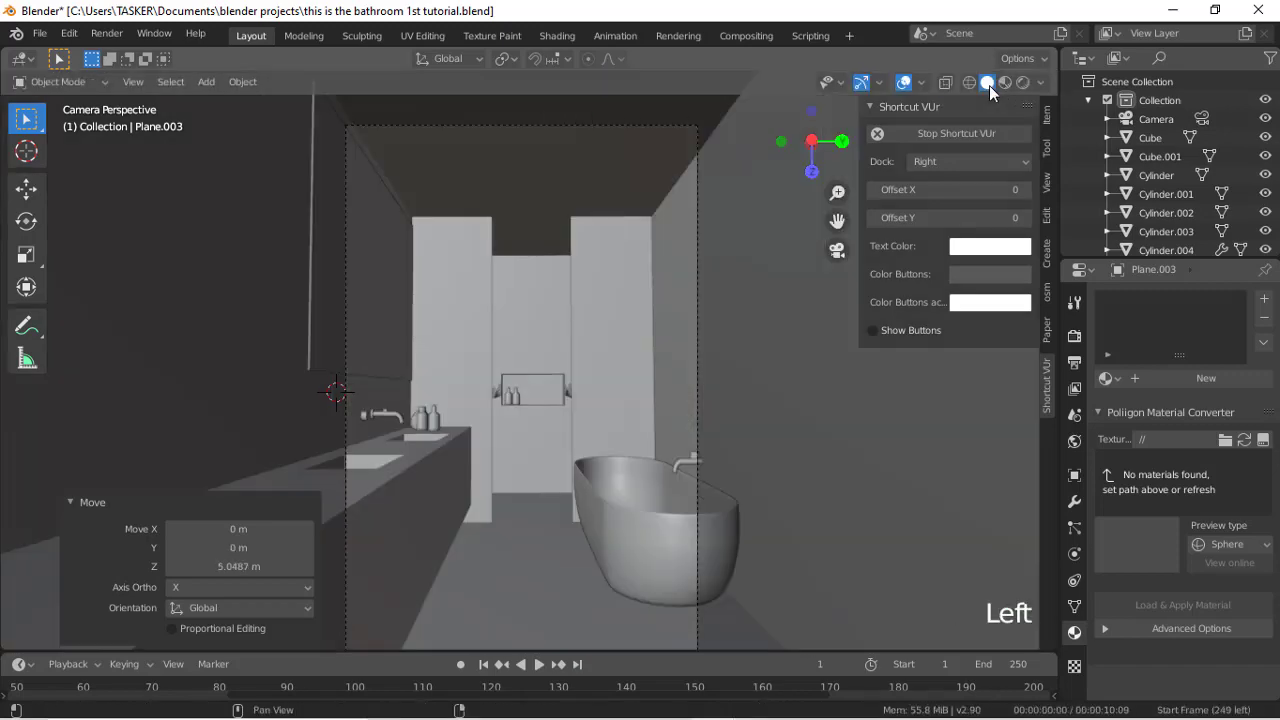
{"action": "scroll", "coordinate": [721, 270], "scroll_direction": "down", "scroll_amount": 6}
{"action": "key", "text": "ctrl+z"}
Step: Move the new plane along Y and -4.2299 m along Z to place it at the ceiling
{"action": "key", "text": "g"}
{"action": "key", "text": "y"}
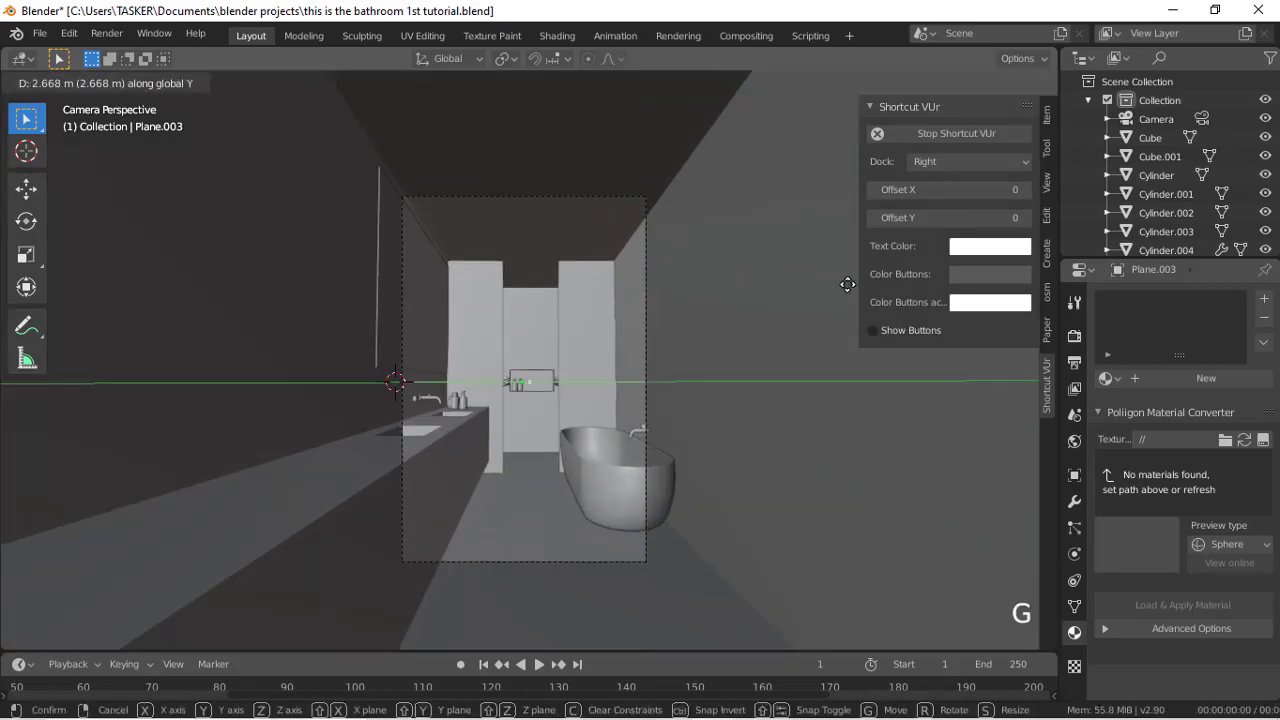
{"action": "left_click", "coordinate": [793, 318]}
{"action": "key", "text": "alt+h"}
{"action": "key", "text": "g"}
{"action": "key", "text": "z"}
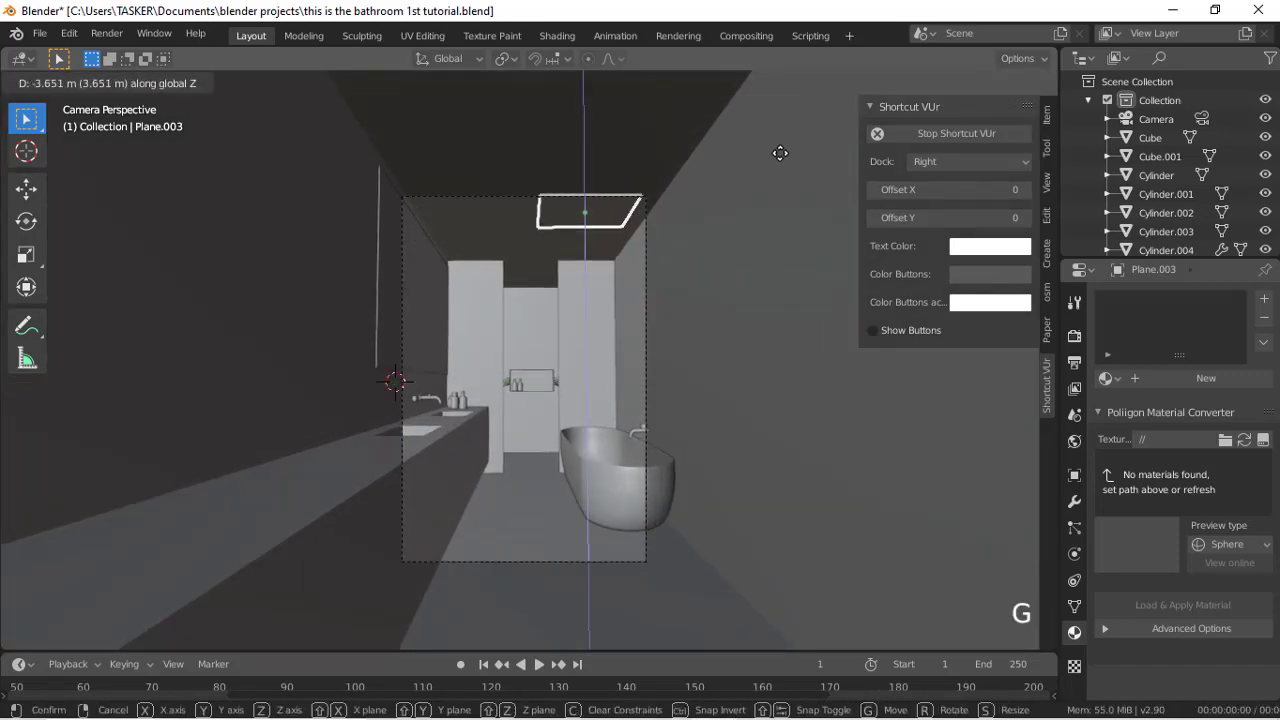
{"action": "left_click", "coordinate": [782, 122]}
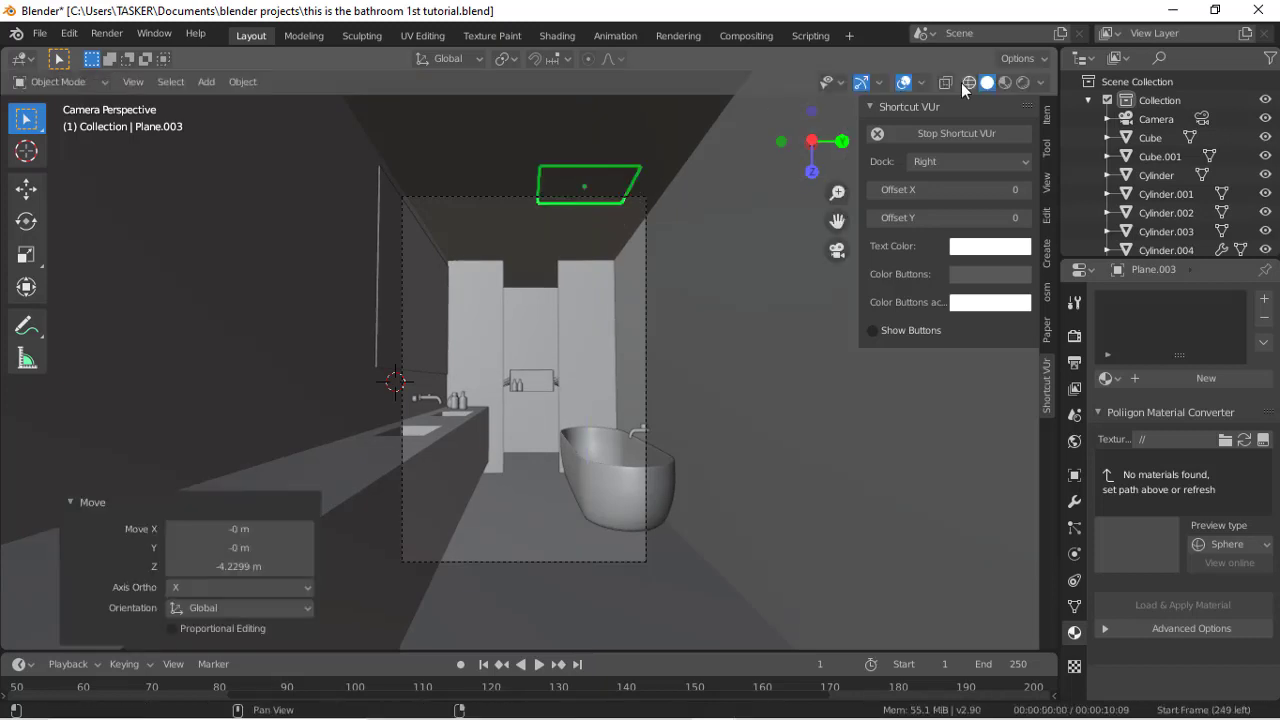
Step: In wireframe shading, move the plane 1.9928 m along X and fit its width to the skylight, finishing with a Y scale of 1.370
{"action": "key", "text": "shift+z"}
{"action": "scroll", "coordinate": [711, 268], "scroll_direction": "up", "scroll_amount": 2}
{"action": "key", "text": "g"}
{"action": "key", "text": "s"}
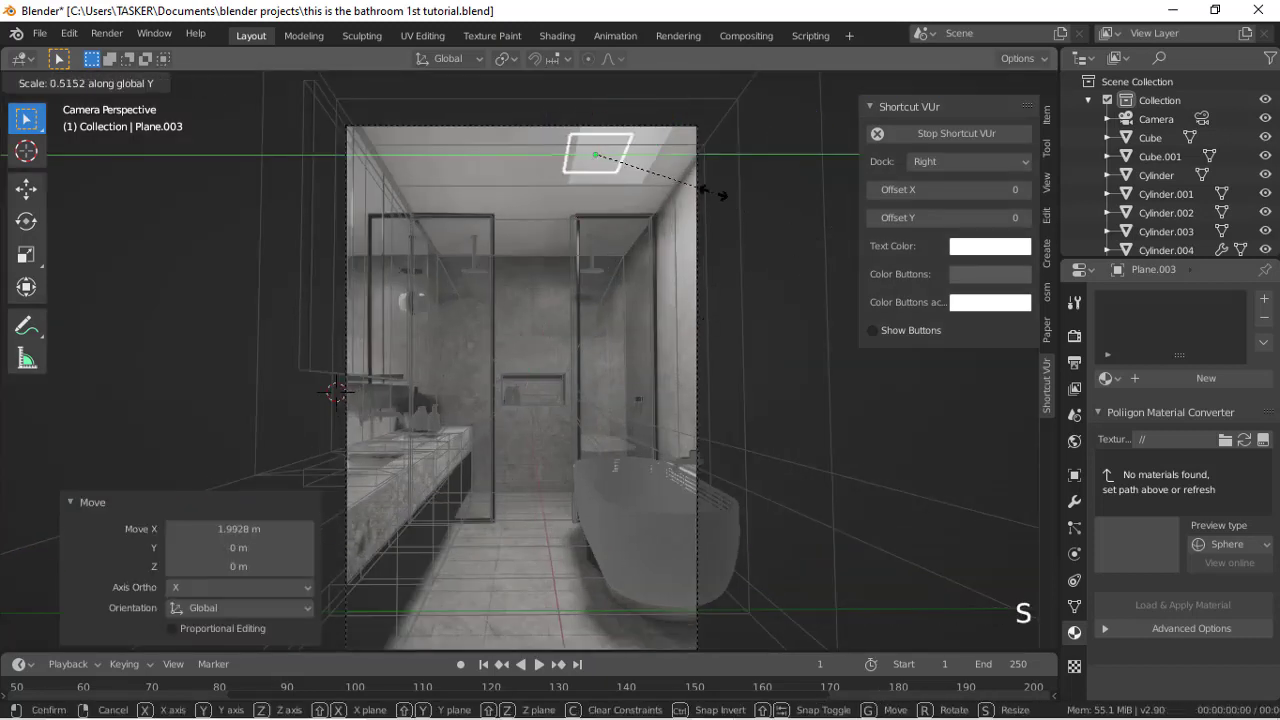
{"action": "left_click", "coordinate": [718, 193]}
{"action": "key", "text": "g"}
{"action": "left_click", "coordinate": [733, 194]}
{"action": "key", "text": "s"}
{"action": "key", "text": "y"}
{"action": "left_click", "coordinate": [778, 184]}
Step: Scale the skylight plane by 1.687 along X and shift it 0.028192 m along X
{"action": "key", "text": "s"}
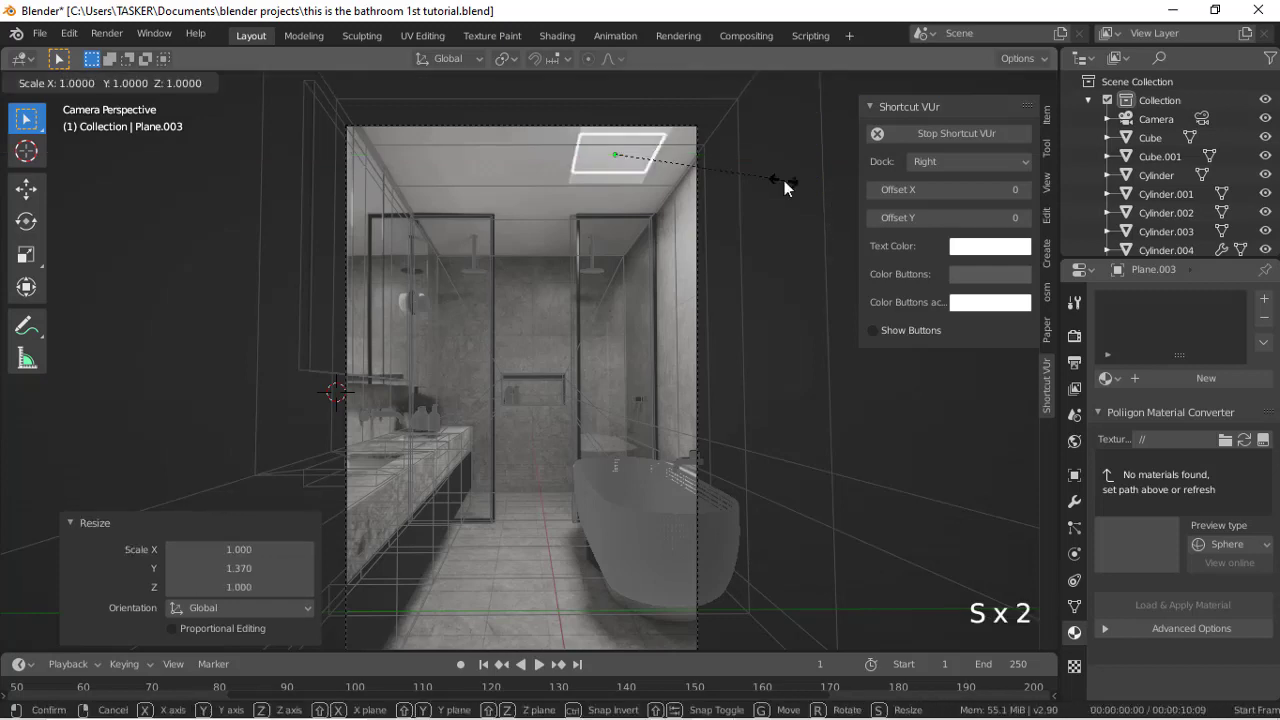
{"action": "key", "text": "x"}
{"action": "left_click", "coordinate": [896, 88]}
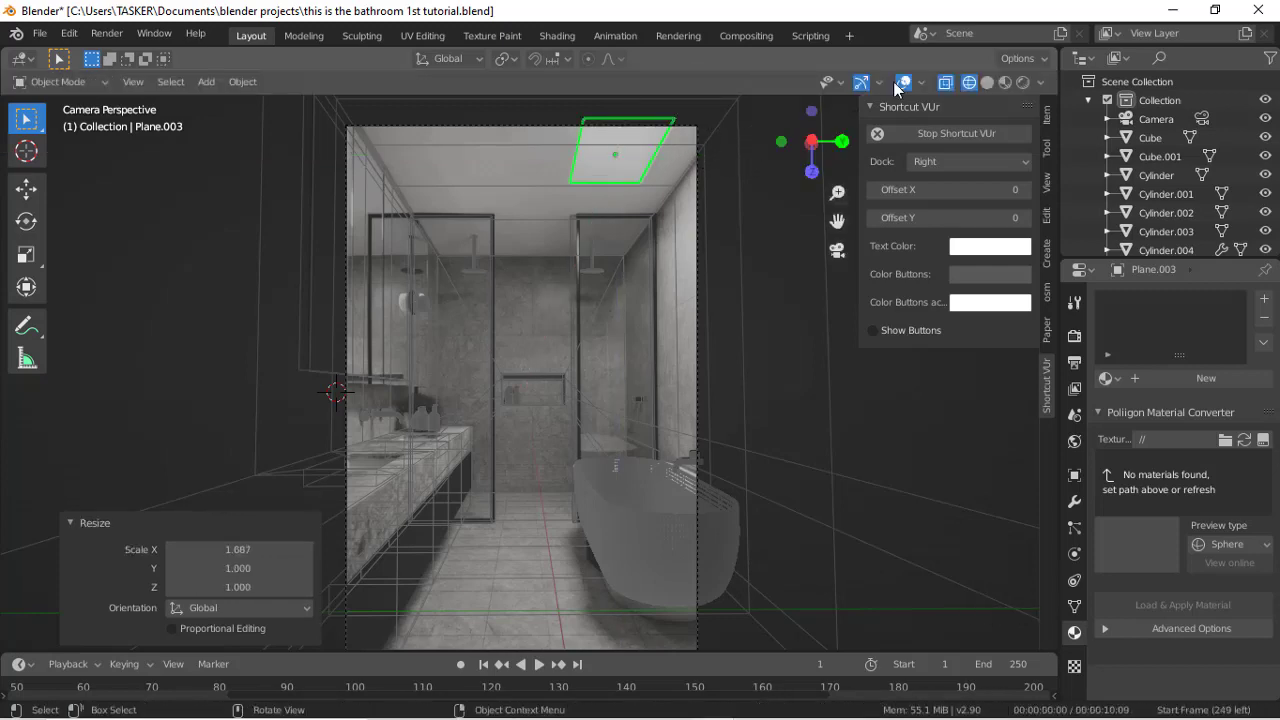
{"action": "key", "text": "g"}
{"action": "key", "text": "x"}
{"action": "left_click", "coordinate": [588, 426]}
Step: Delete the scene's Light object and try moving the skylight plane along Y
{"action": "scroll", "coordinate": [601, 387], "scroll_direction": "up", "scroll_amount": 1}
{"action": "scroll", "coordinate": [1148, 158], "scroll_direction": "down", "scroll_amount": 3}
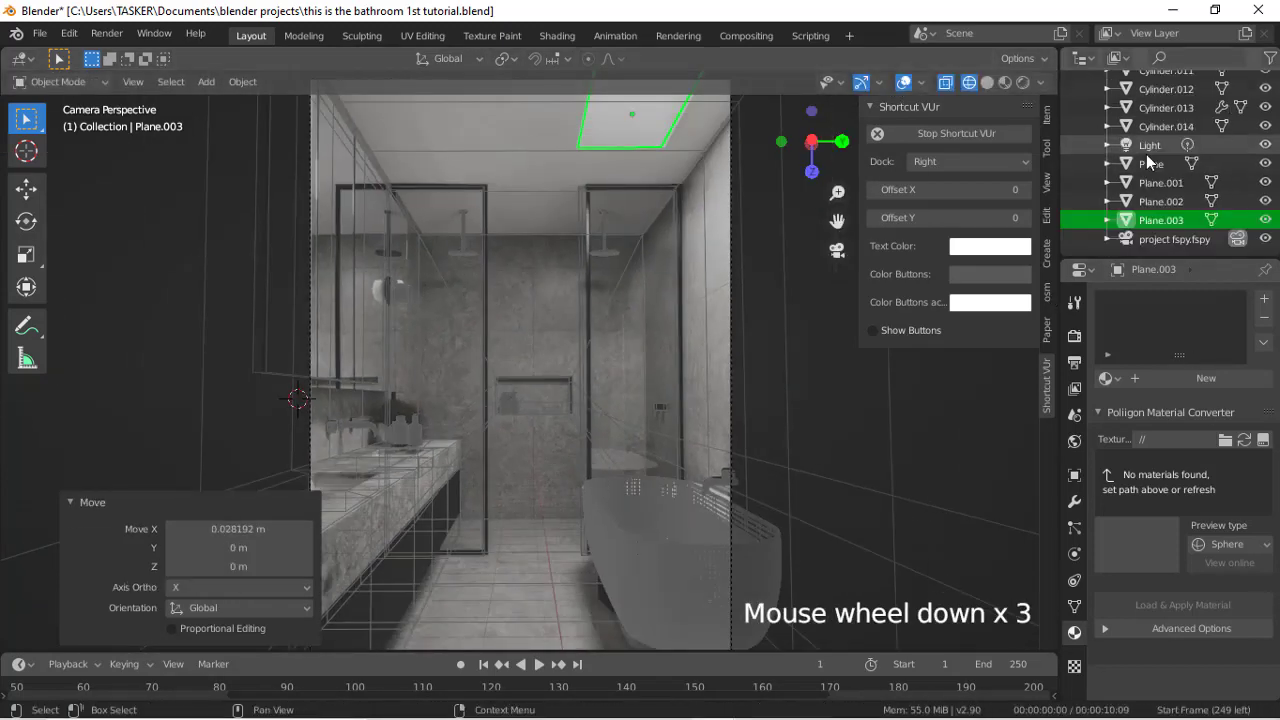
{"action": "left_click", "coordinate": [1150, 146]}
{"action": "key", "text": "Delete"}
{"action": "left_click", "coordinate": [677, 122]}
{"action": "key", "text": "g"}
{"action": "key", "text": "y"}
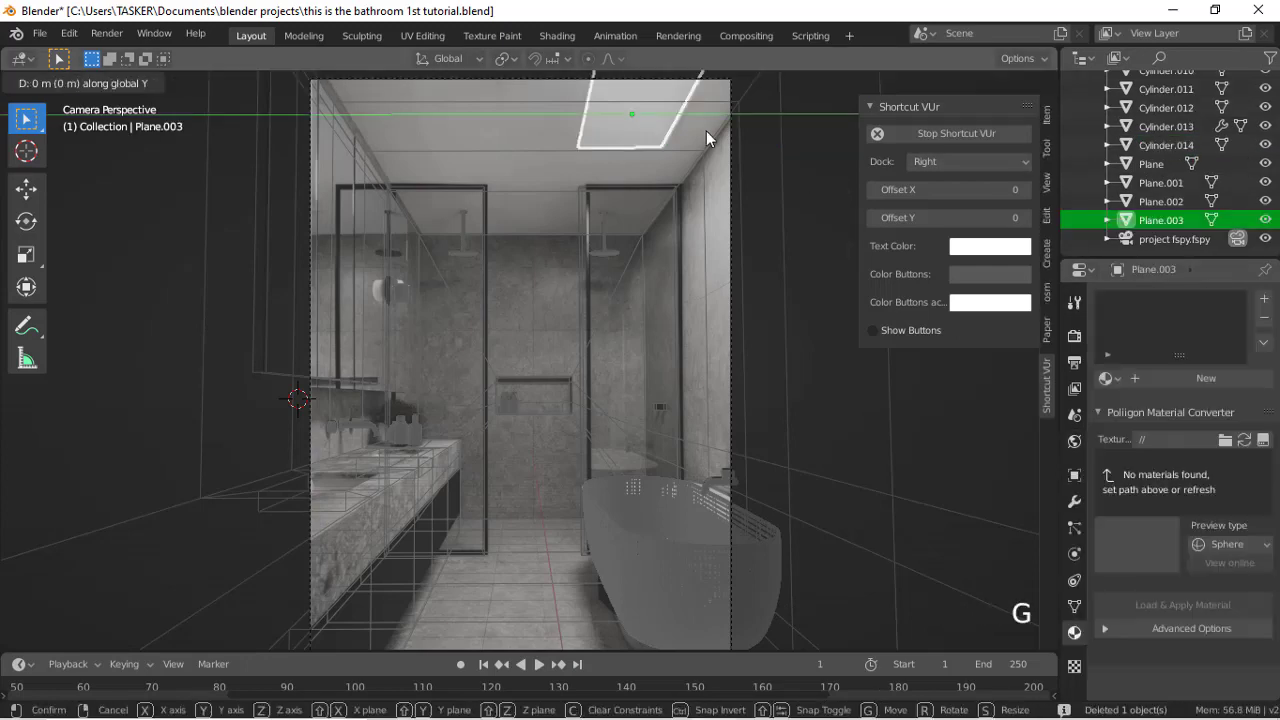
{"action": "left_click", "coordinate": [707, 129]}
Step: Give the skylight plane a new material with an Emission surface and a strength of 2000
{"action": "left_click", "coordinate": [1170, 377]}
{"action": "left_click", "coordinate": [1206, 660]}
{"action": "left_click", "coordinate": [1073, 293]}
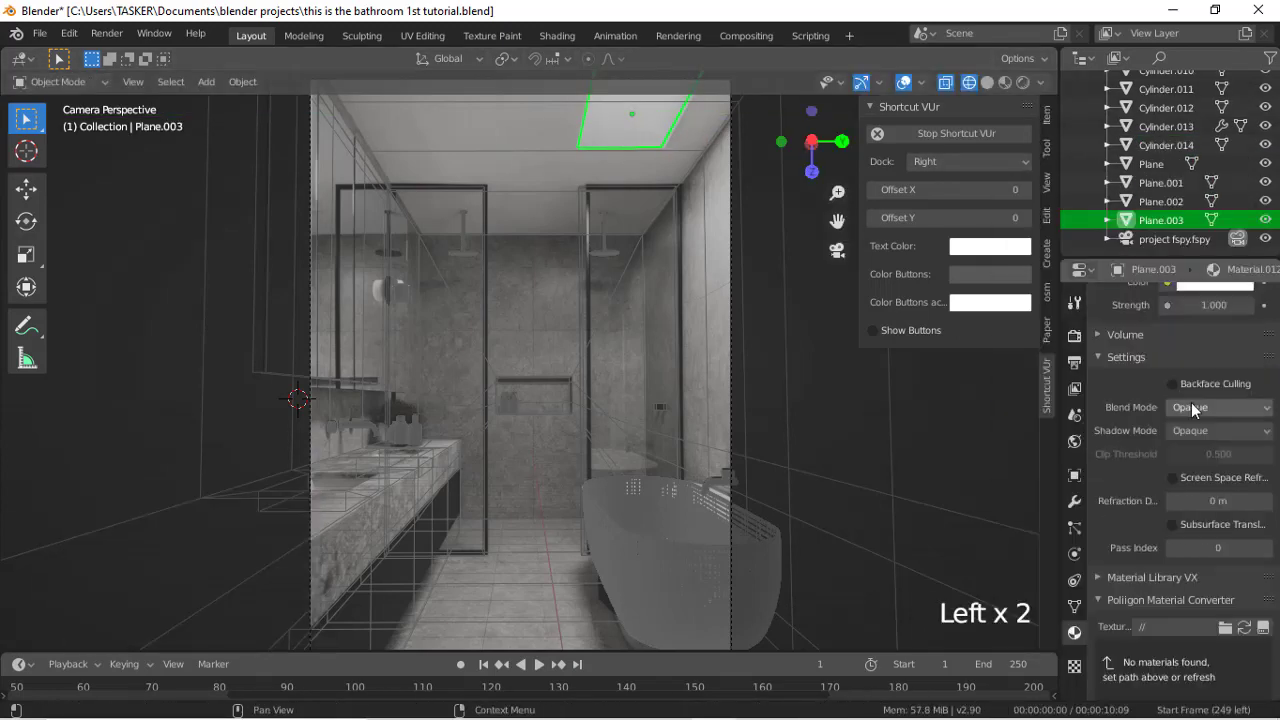
{"action": "scroll", "coordinate": [1222, 648], "scroll_direction": "up", "scroll_amount": 9}
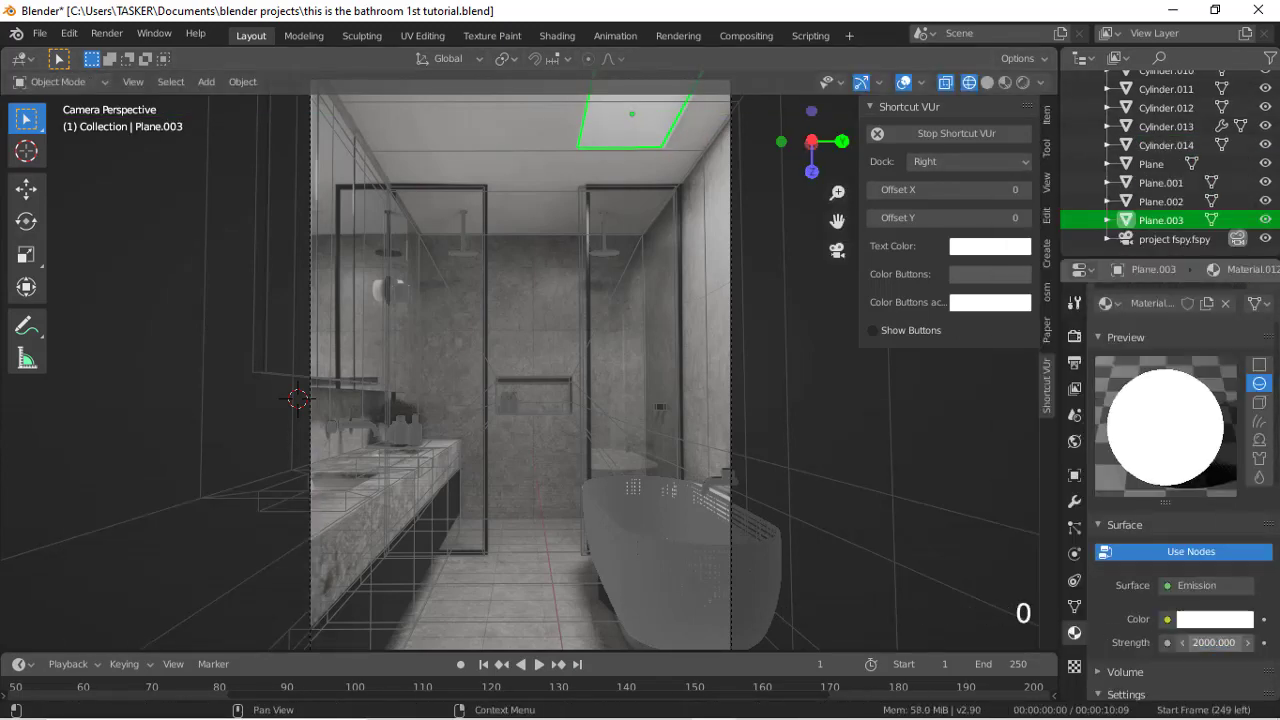
Step: Switch the scene's render engine to Cycles
{"action": "left_click", "coordinate": [1074, 361]}
{"action": "left_click", "coordinate": [1074, 335]}
{"action": "left_click", "coordinate": [1187, 298]}
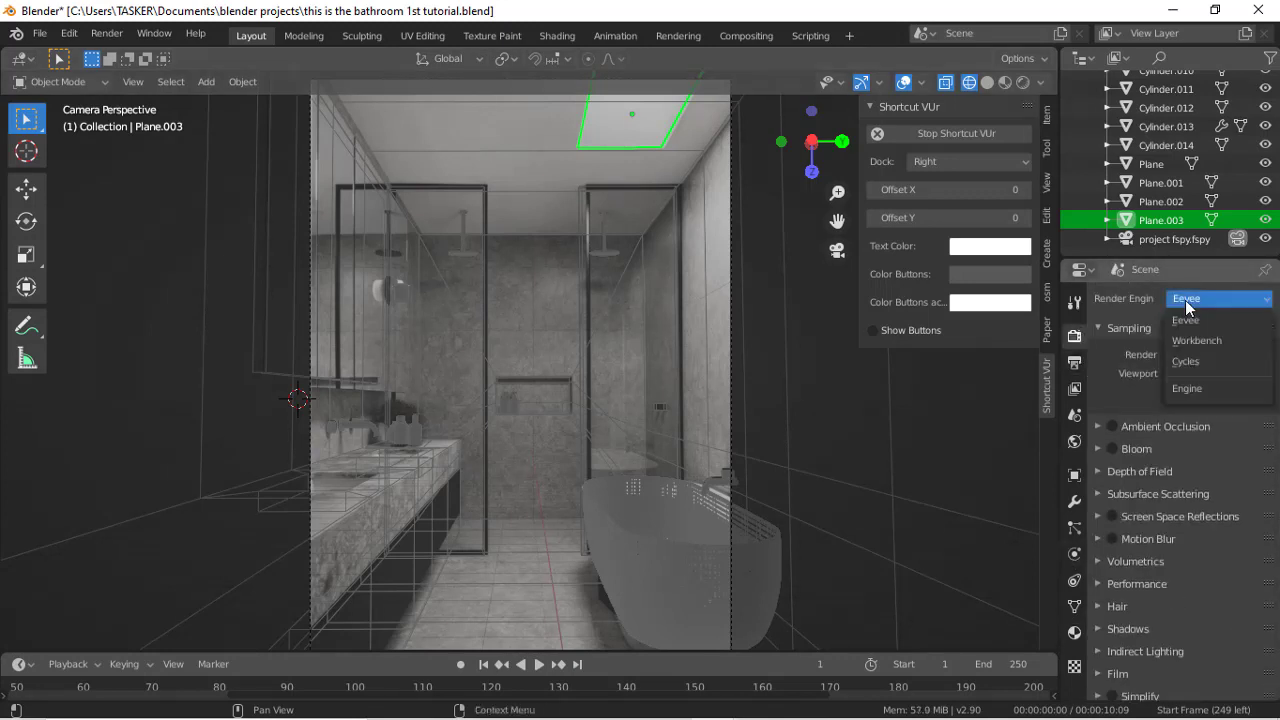
{"action": "left_click", "coordinate": [1185, 361]}
Step: Set the view transform to Filmic Log Encoding with the Base Contrast look and display the viewport in rendered shading
{"action": "scroll", "coordinate": [1193, 555], "scroll_direction": "down", "scroll_amount": 5}
{"action": "left_click", "coordinate": [1218, 571]}
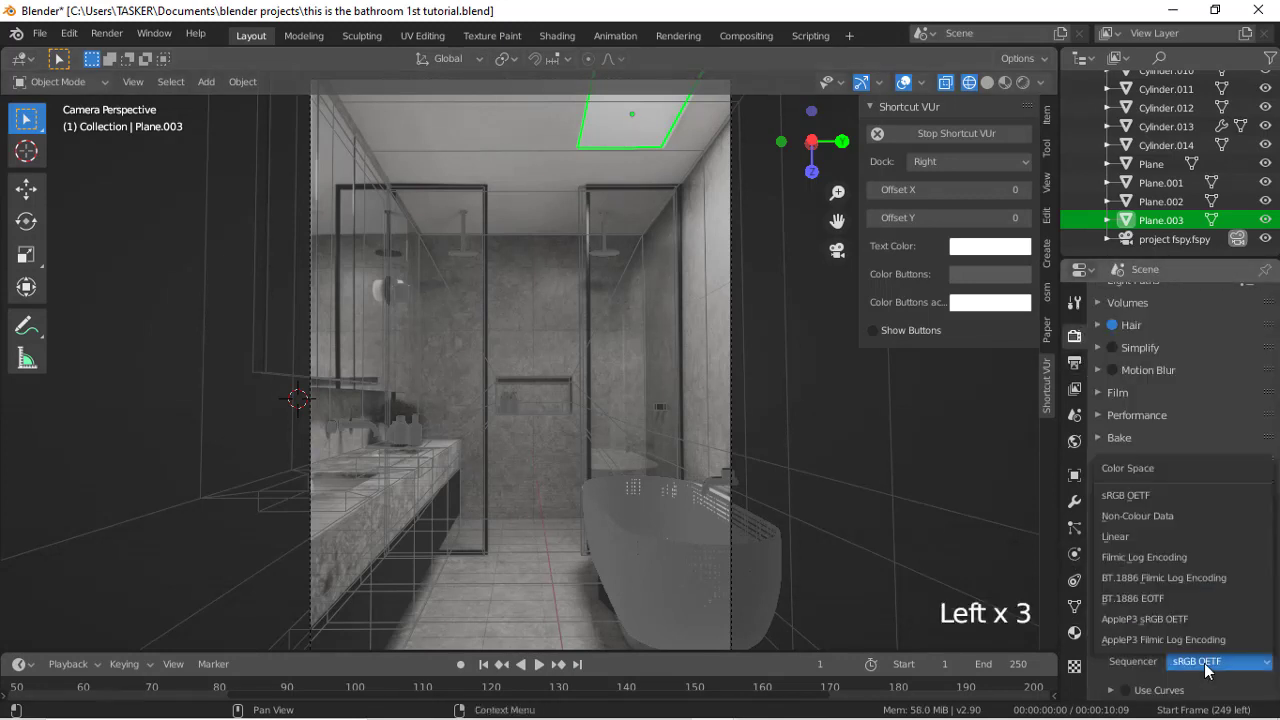
{"action": "left_click", "coordinate": [1213, 574]}
{"action": "left_click", "coordinate": [1213, 589]}
{"action": "left_click", "coordinate": [1188, 450]}
{"action": "left_click", "coordinate": [1022, 82]}
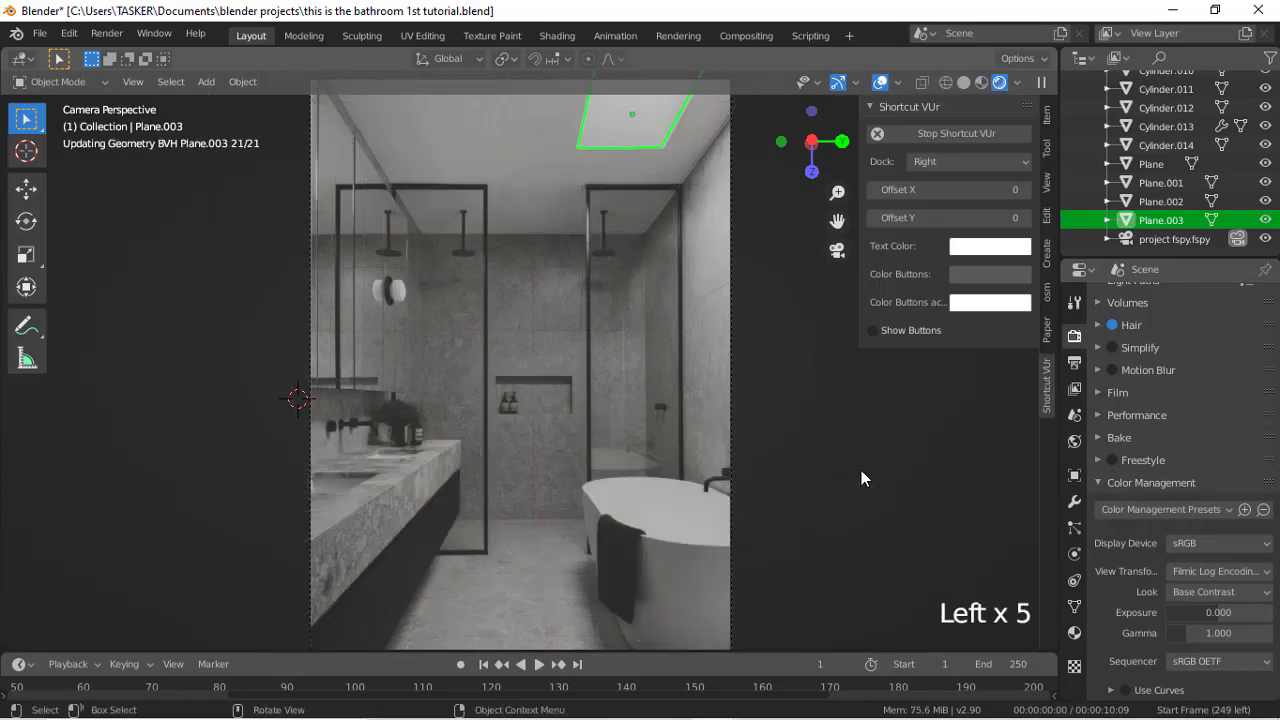
{"action": "scroll", "coordinate": [646, 488], "scroll_direction": "up", "scroll_amount": 3}
{"action": "scroll", "coordinate": [641, 483], "scroll_direction": "down", "scroll_amount": 3}
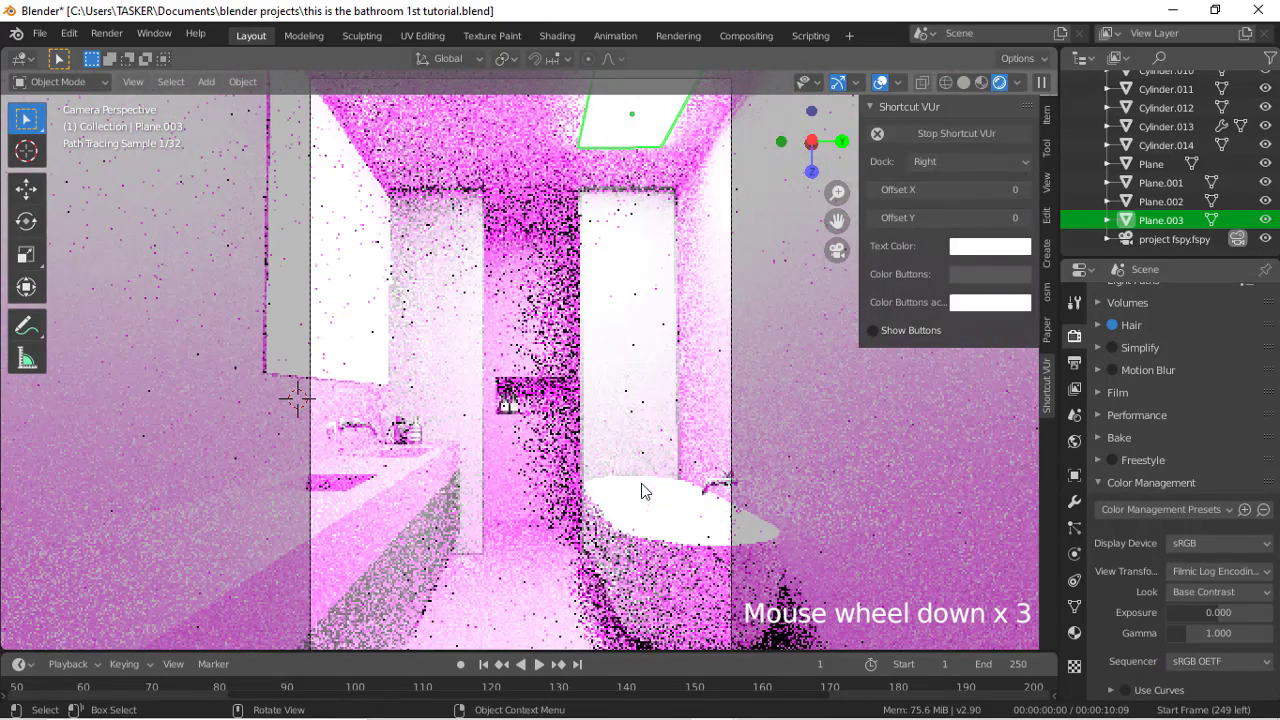
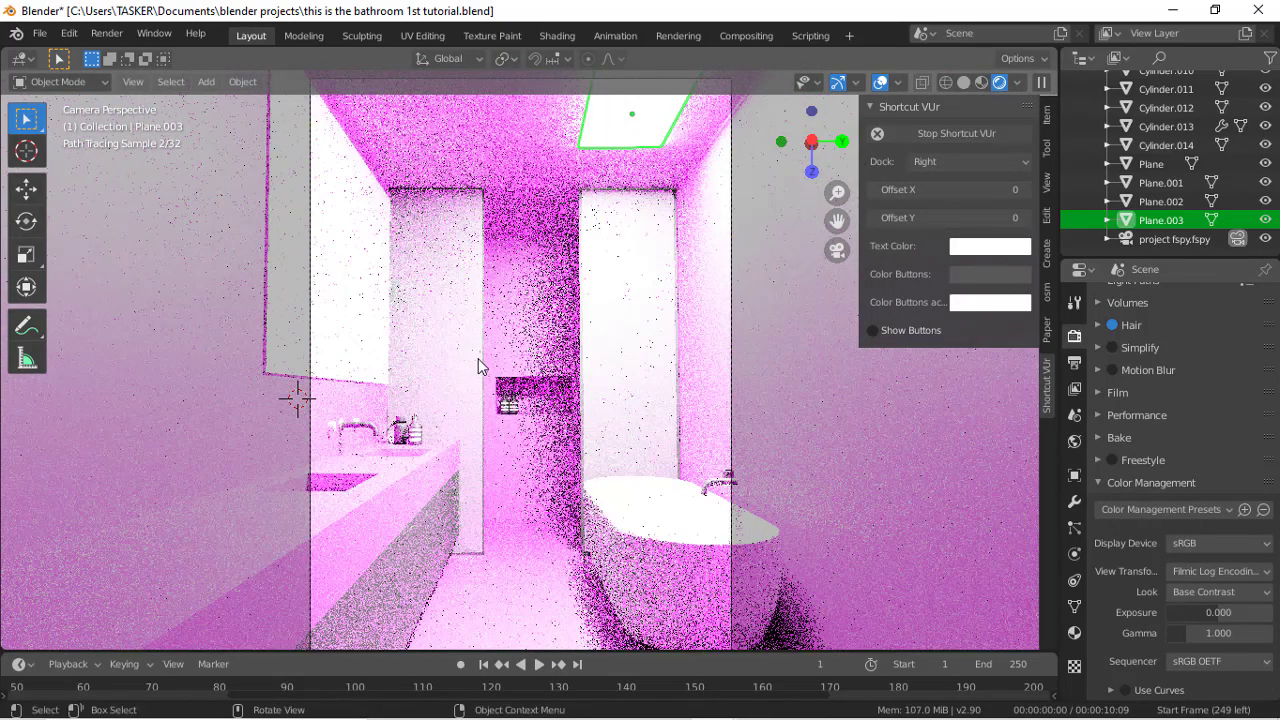
Step: Select the shower glass panels and delete the second shader node feeding their Mix Shader in the Shading workspace
{"action": "left_click", "coordinate": [629, 273]}
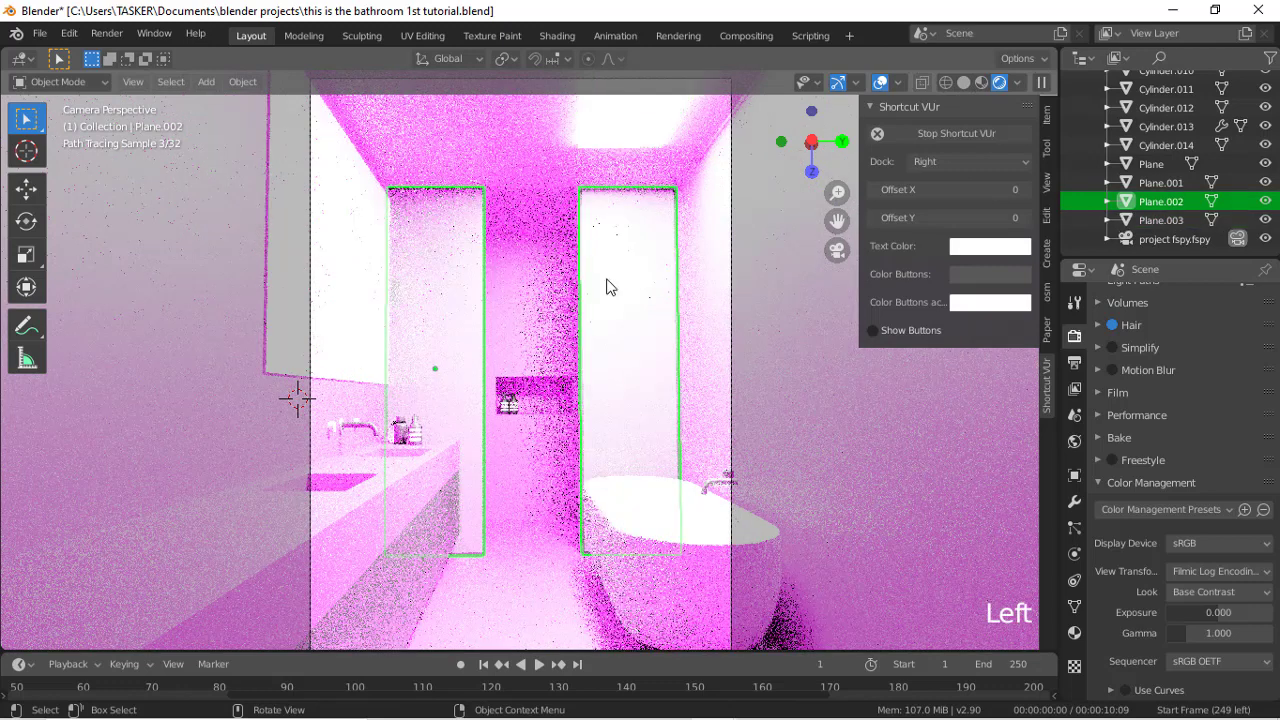
{"action": "left_click", "coordinate": [965, 86]}
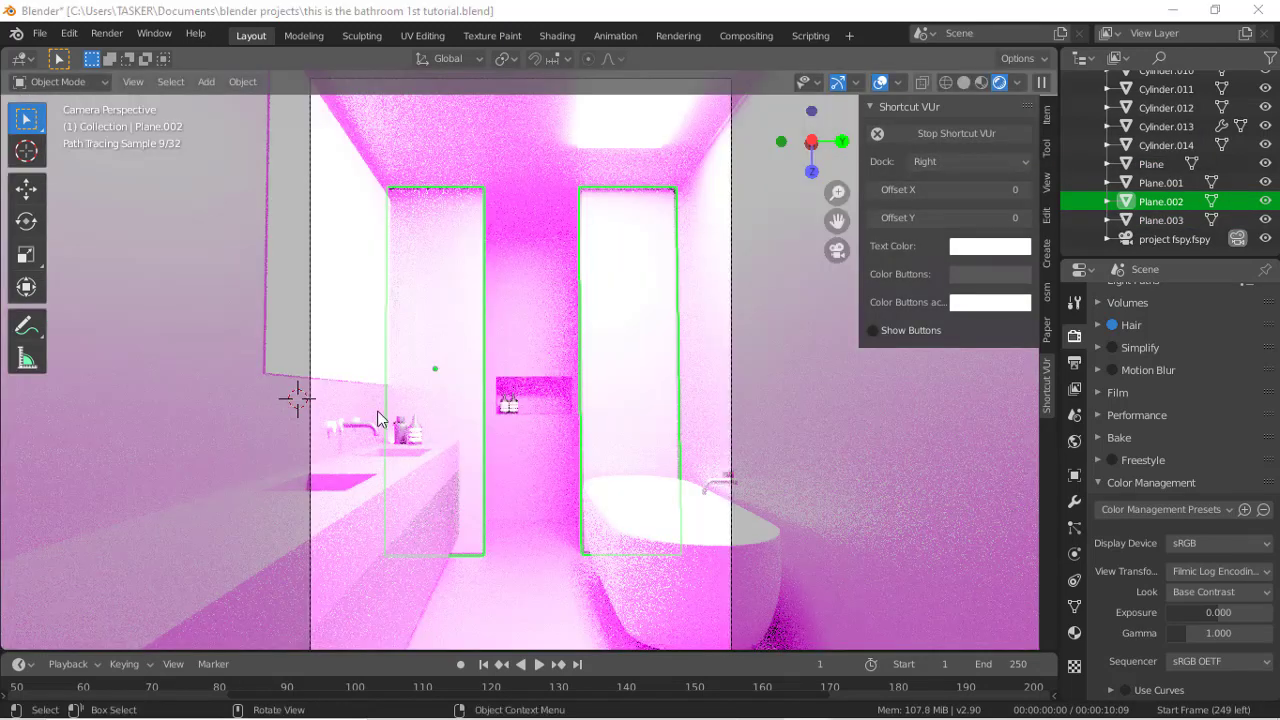
{"action": "left_click", "coordinate": [557, 35]}
{"action": "scroll", "coordinate": [562, 239], "scroll_direction": "down", "scroll_amount": 4}
{"action": "key", "text": "Delete"}
{"action": "left_click", "coordinate": [251, 35]}
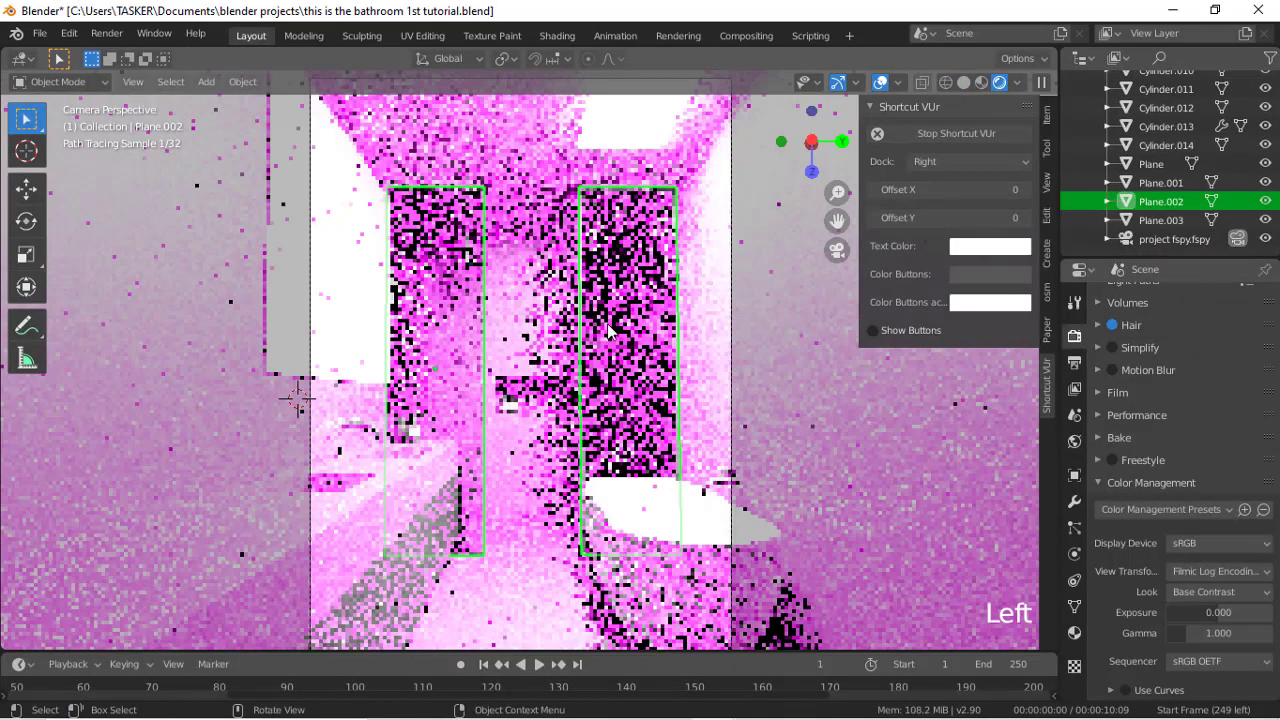
Step: Select the room object and remove its image-textured Material.010 slot
{"action": "scroll", "coordinate": [745, 383], "scroll_direction": "up", "scroll_amount": 4}
{"action": "left_click", "coordinate": [1074, 632]}
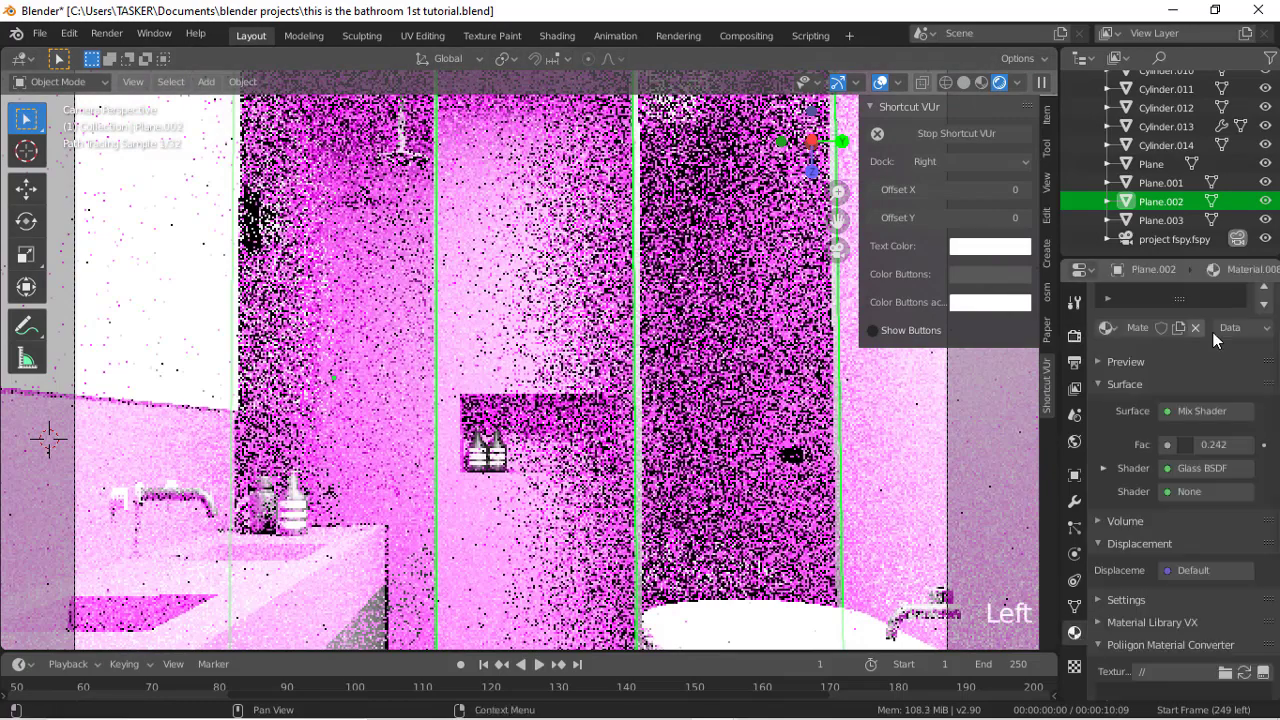
{"action": "scroll", "coordinate": [1126, 309], "scroll_direction": "up", "scroll_amount": 17}
{"action": "left_click", "coordinate": [1126, 305]}
{"action": "left_click", "coordinate": [196, 438]}
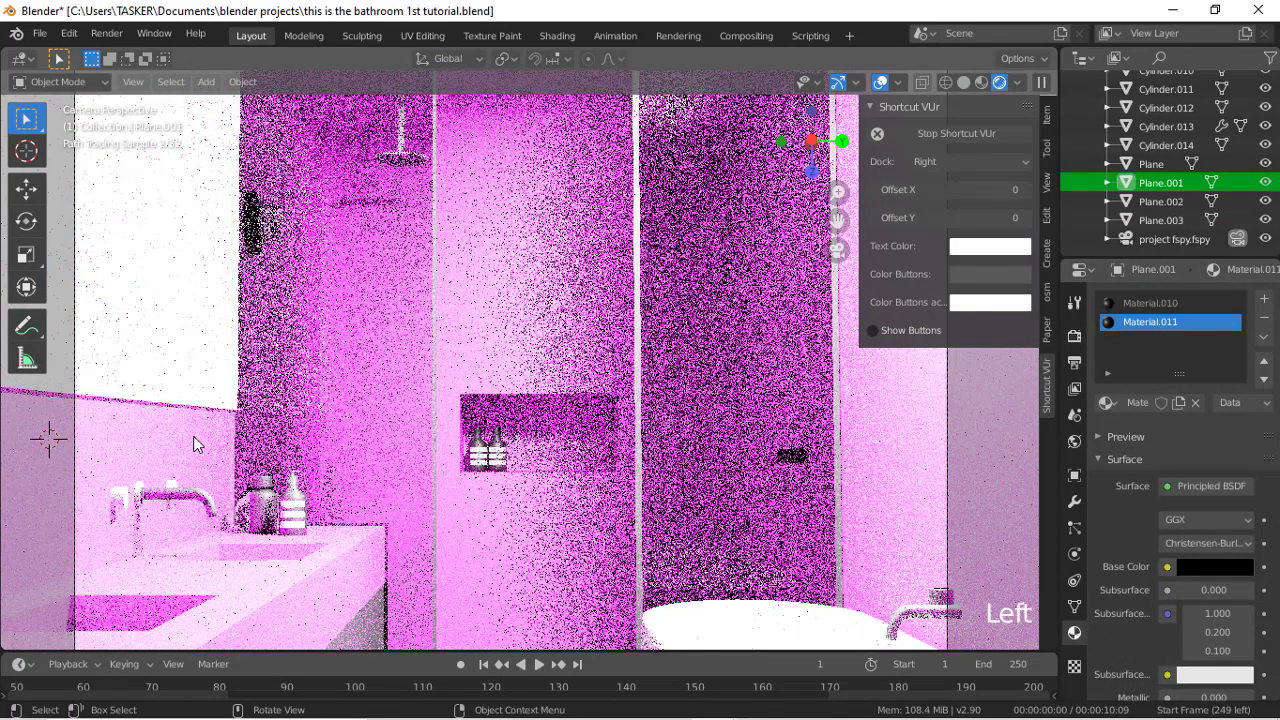
{"action": "left_click", "coordinate": [1180, 304]}
{"action": "left_click", "coordinate": [1265, 319]}
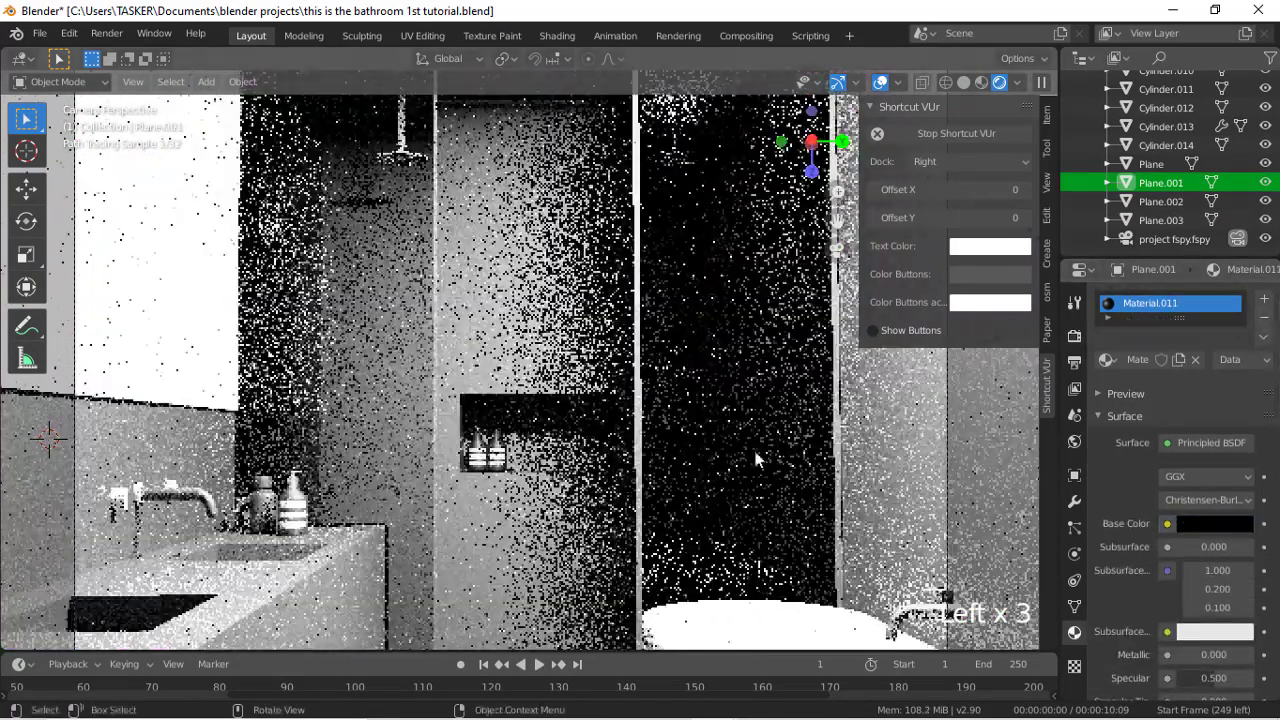
Step: Examine the vanity, glass and wall surfaces in the rendered camera view, then in solid shading
{"action": "scroll", "coordinate": [753, 446], "scroll_direction": "up", "scroll_amount": 3}
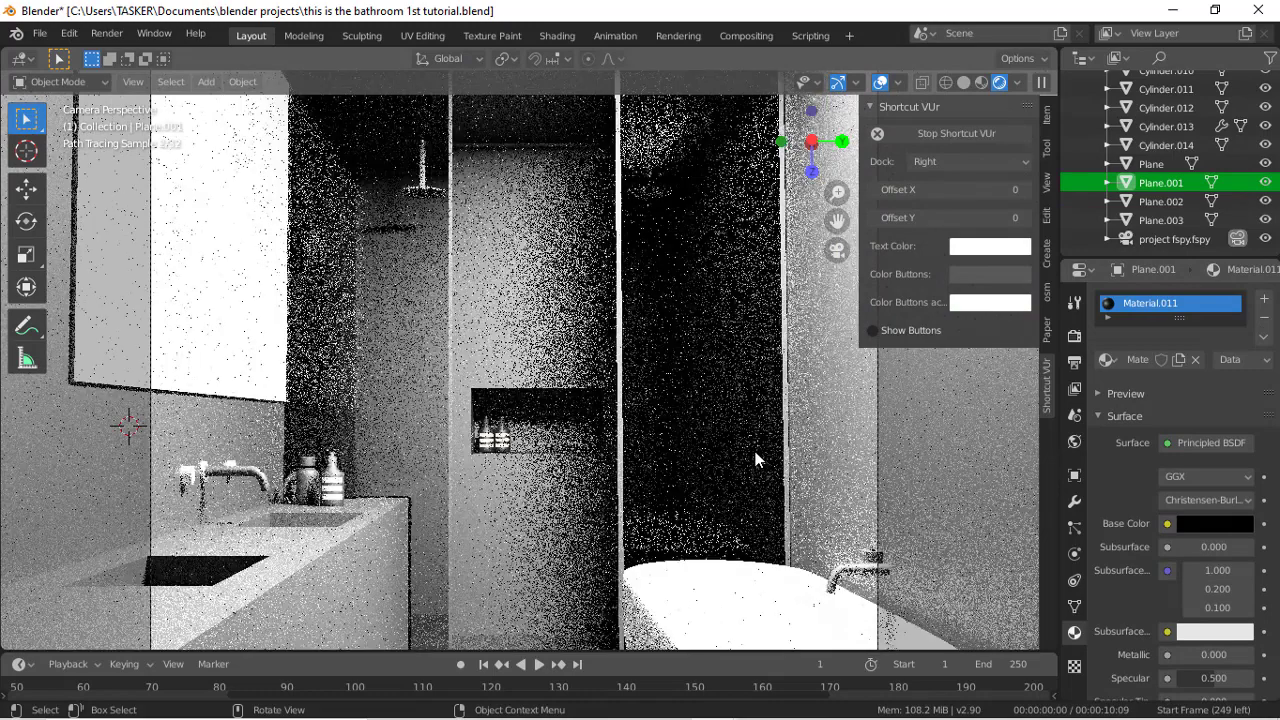
{"action": "scroll", "coordinate": [755, 441], "scroll_direction": "up", "scroll_amount": 2}
{"action": "left_click", "coordinate": [403, 616]}
{"action": "left_click", "coordinate": [371, 573]}
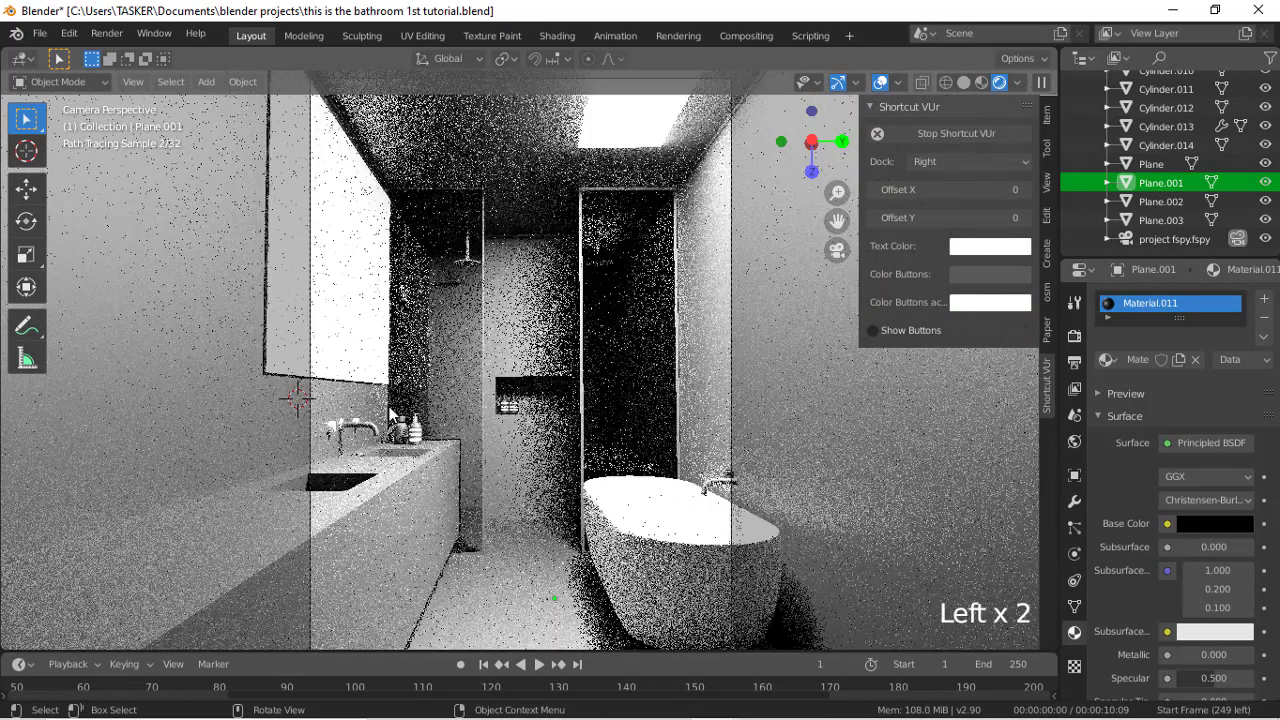
{"action": "left_click", "coordinate": [390, 408]}
{"action": "left_click", "coordinate": [533, 430]}
{"action": "left_click", "coordinate": [963, 83]}
{"action": "left_click", "coordinate": [535, 287]}
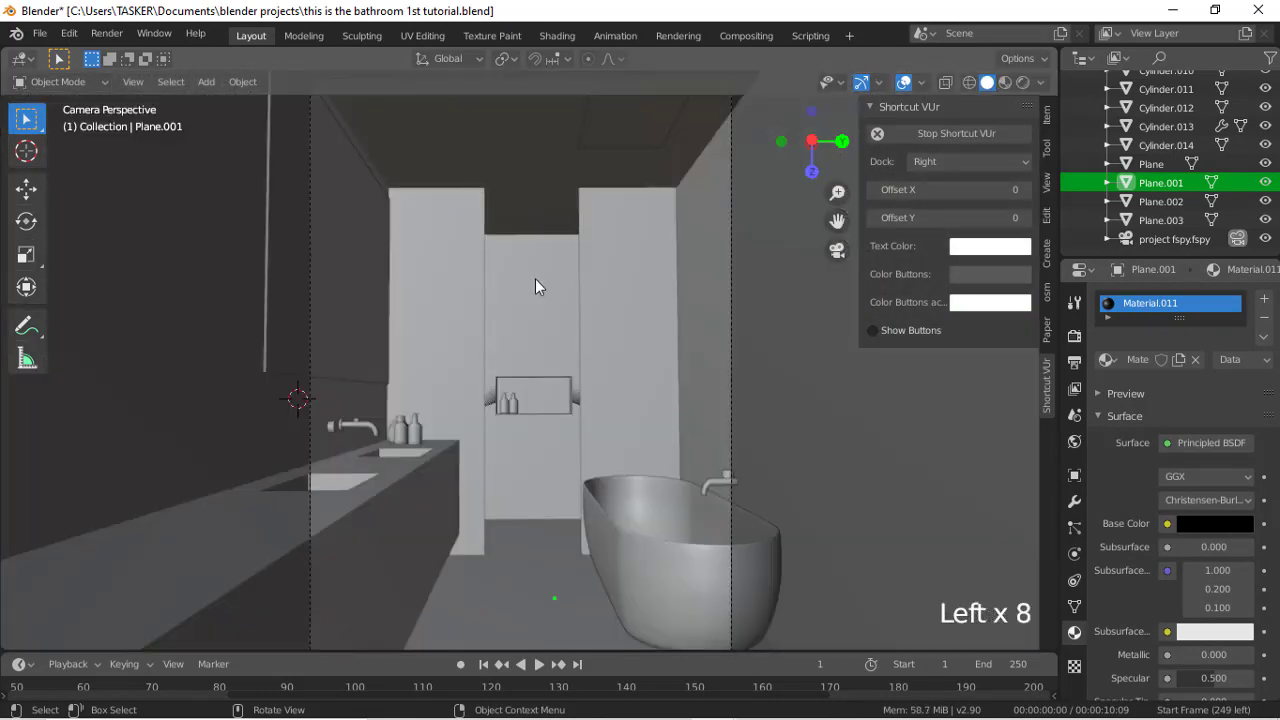
{"action": "scroll", "coordinate": [516, 290], "scroll_direction": "down", "scroll_amount": 7}
{"action": "scroll", "coordinate": [516, 290], "scroll_direction": "up", "scroll_amount": 9}
{"action": "left_click_drag", "start_coordinate": [814, 140], "coordinate": [828, 178]}
{"action": "left_click", "coordinate": [837, 250]}
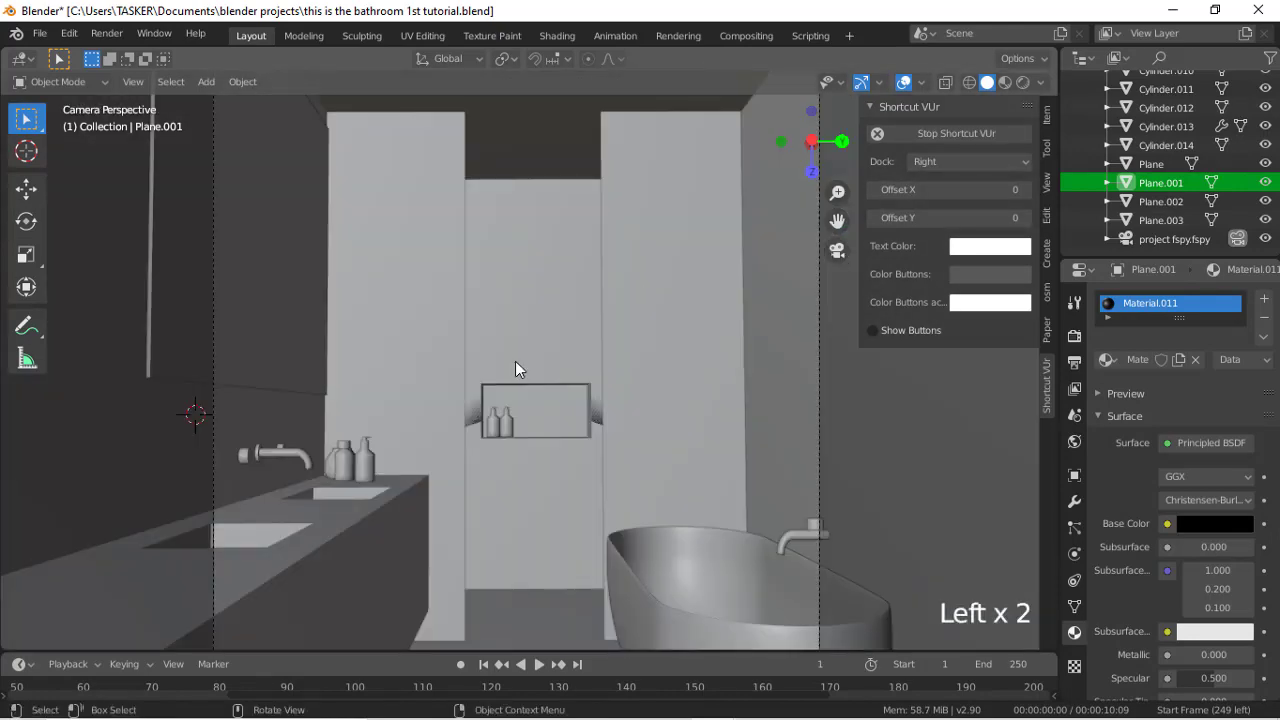
Step: Enter edit mode on the room and assign the black Material.011 to the selected lower vanity faces
{"action": "scroll", "coordinate": [515, 361], "scroll_direction": "down", "scroll_amount": 3}
{"action": "left_click", "coordinate": [390, 252]}
{"action": "key", "text": "Tab"}
{"action": "left_click", "coordinate": [1118, 360]}
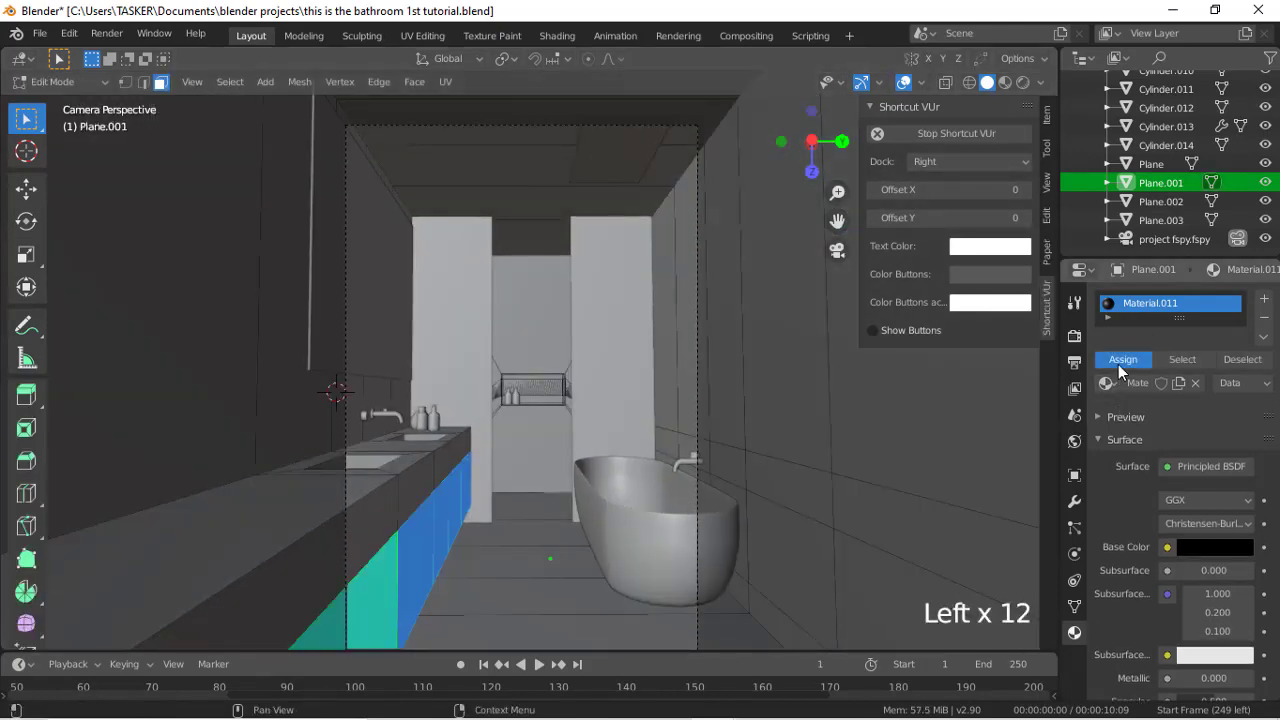
Step: Add a new default material to the room and move its slot above the black material
{"action": "left_click", "coordinate": [1264, 298]}
{"action": "left_click", "coordinate": [1164, 426]}
{"action": "left_click", "coordinate": [1264, 360]}
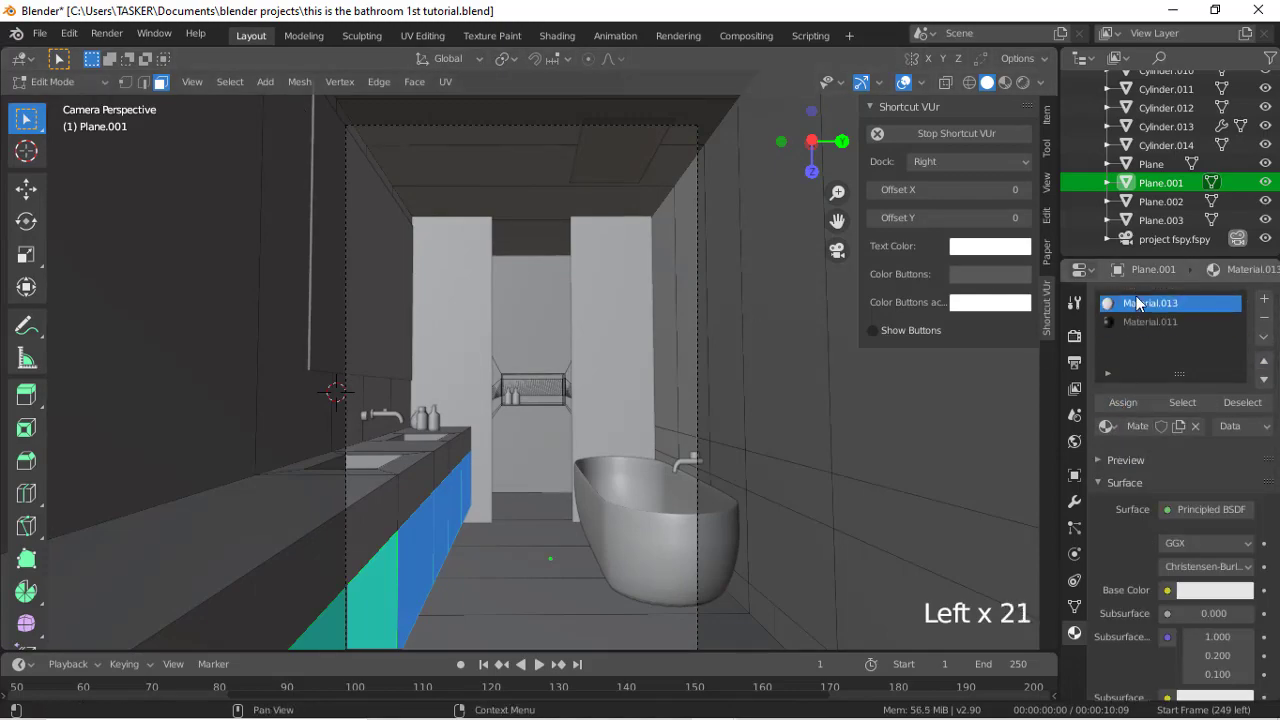
Step: Check the vanity faces in rendered shading, both in object mode and in edit mode
{"action": "left_click", "coordinate": [1023, 82]}
{"action": "key", "text": "Tab"}
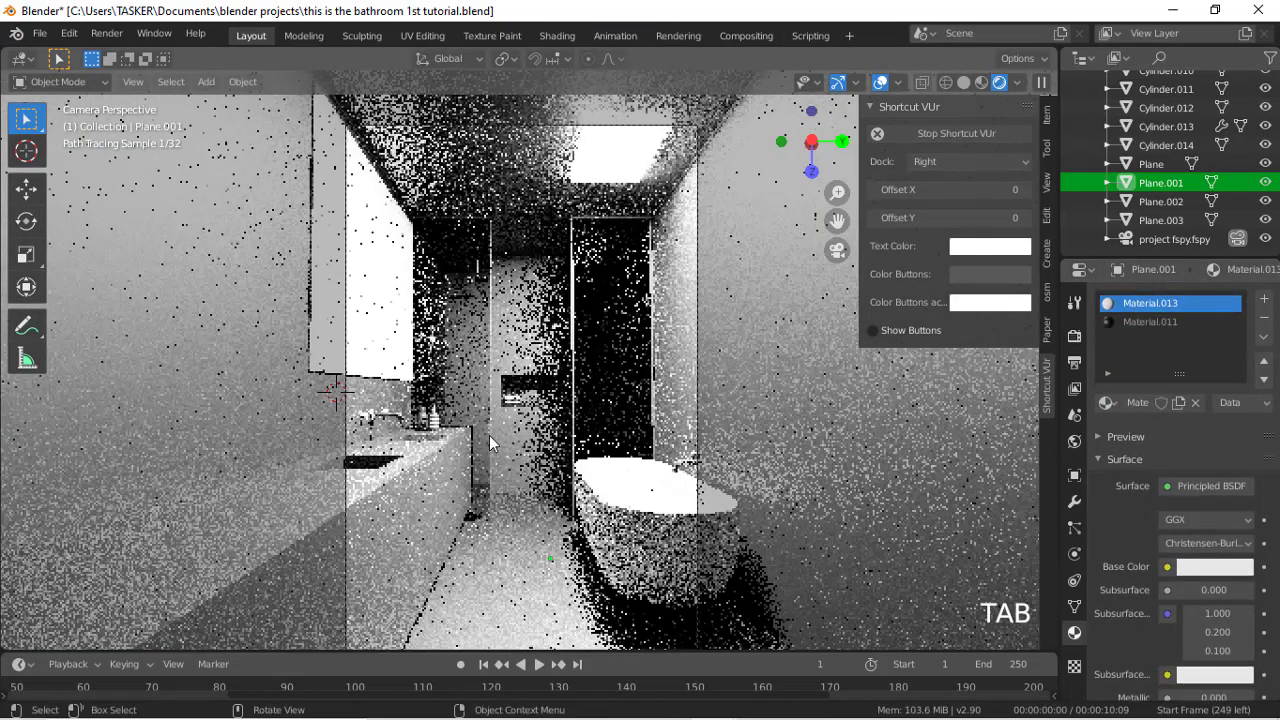
{"action": "double_click", "coordinate": [460, 524]}
{"action": "left_click", "coordinate": [460, 524]}
{"action": "key", "text": "Tab"}
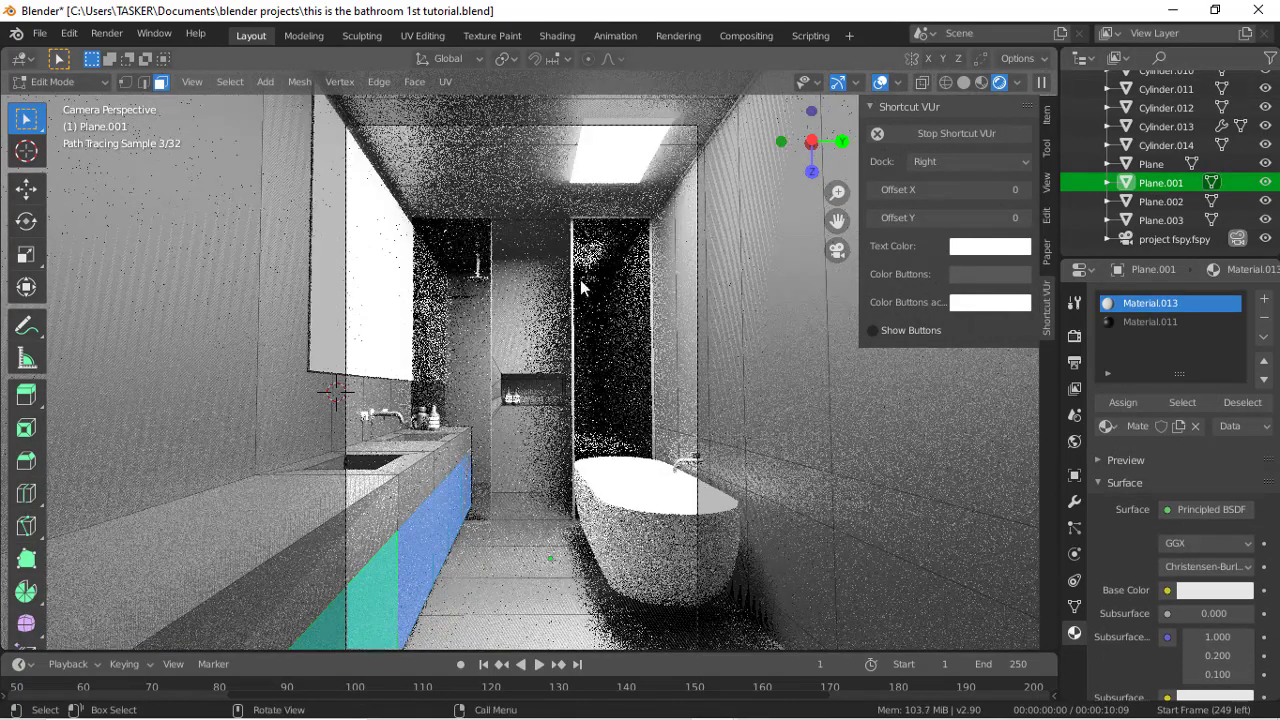
{"action": "key", "text": "Tab"}
Step: Select the skylight plane and set its emission strength to 500
{"action": "left_click", "coordinate": [615, 153]}
{"action": "left_click", "coordinate": [1205, 500]}
{"action": "type", "text": "1"}
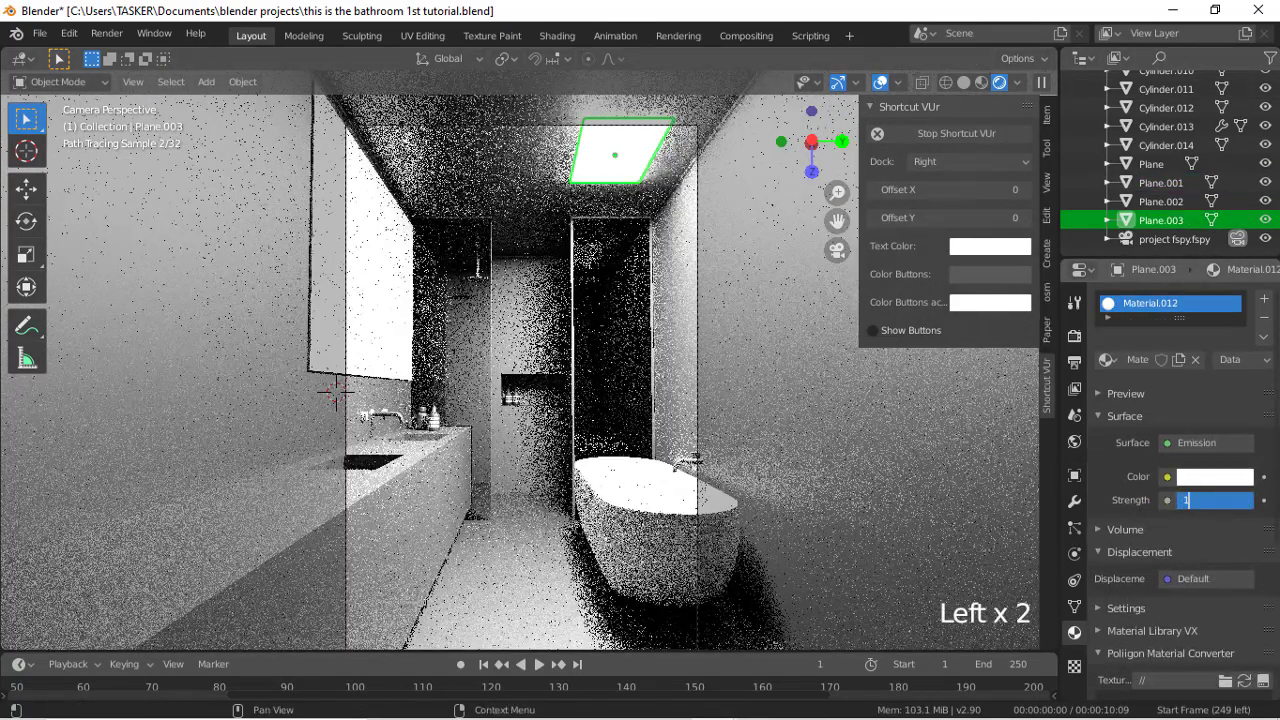
{"action": "type", "text": "0"}
{"action": "key", "text": "Return"}
{"action": "left_click_drag", "start_coordinate": [1206, 502], "coordinate": [1211, 499]}
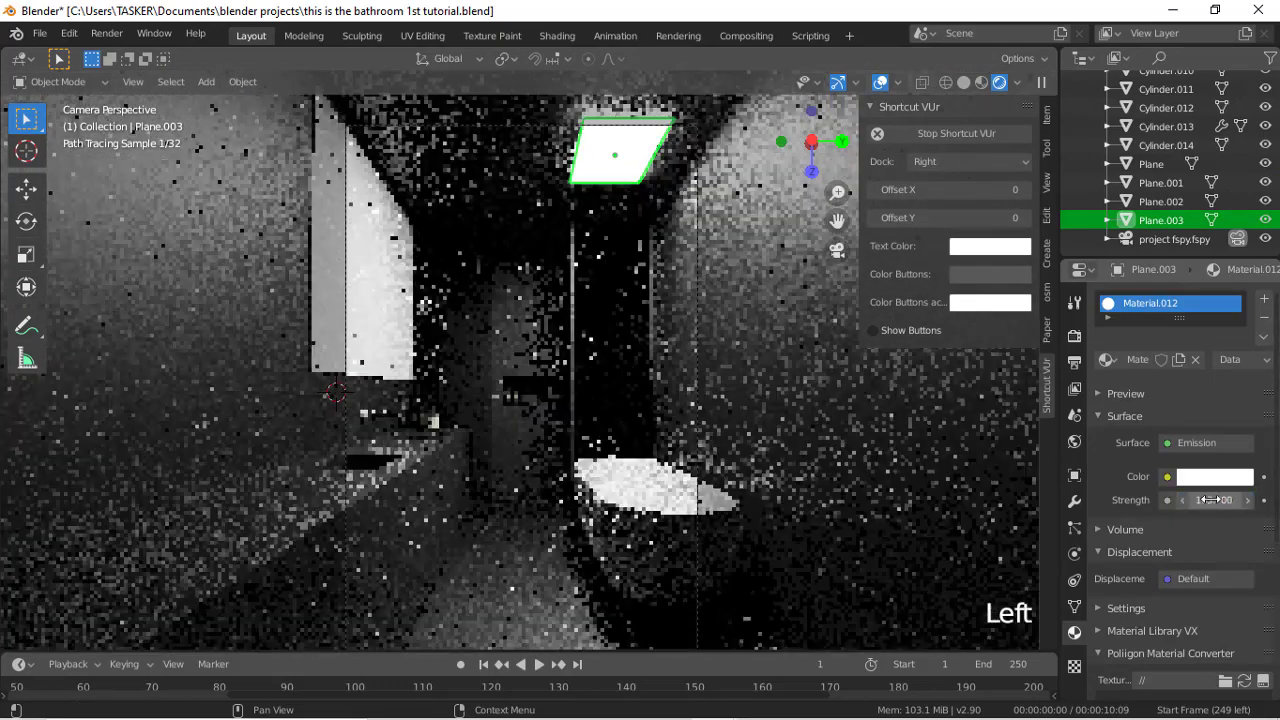
{"action": "left_click", "coordinate": [1210, 500]}
{"action": "type", "text": "500"}
{"action": "key", "text": "Return"}
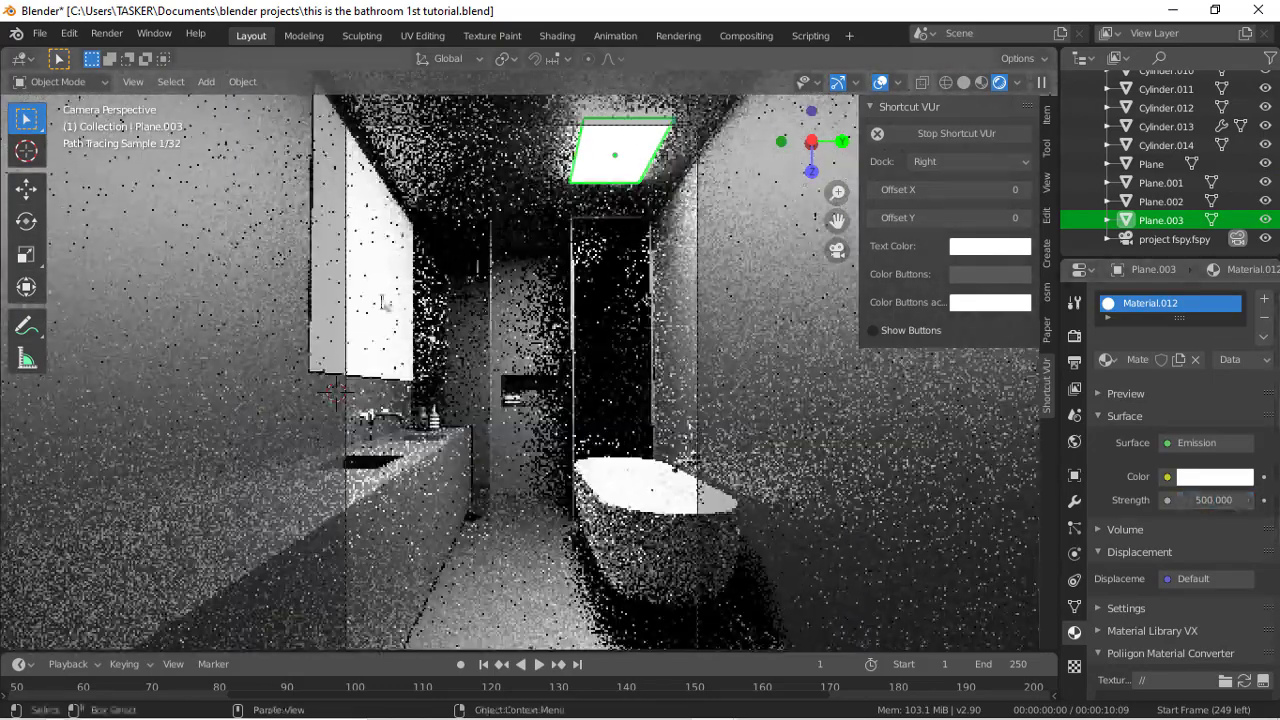
Step: Give the wall mirror a new Glossy BSDF material with a roughness of 0 and reselect the skylight plane
{"action": "left_click", "coordinate": [381, 302]}
{"action": "left_click", "coordinate": [1166, 362]}
{"action": "left_click", "coordinate": [1214, 523]}
{"action": "left_click", "coordinate": [1207, 443]}
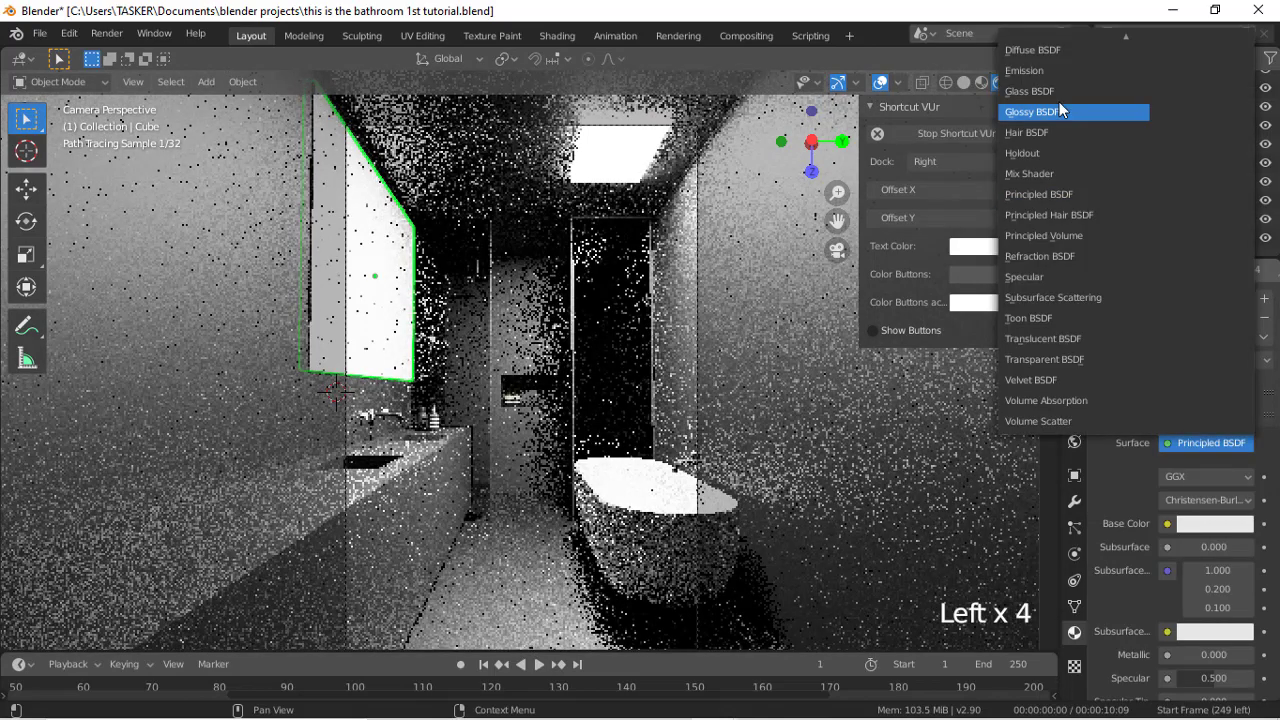
{"action": "left_click", "coordinate": [1059, 107]}
{"action": "left_click_drag", "start_coordinate": [1212, 523], "coordinate": [1160, 521]}
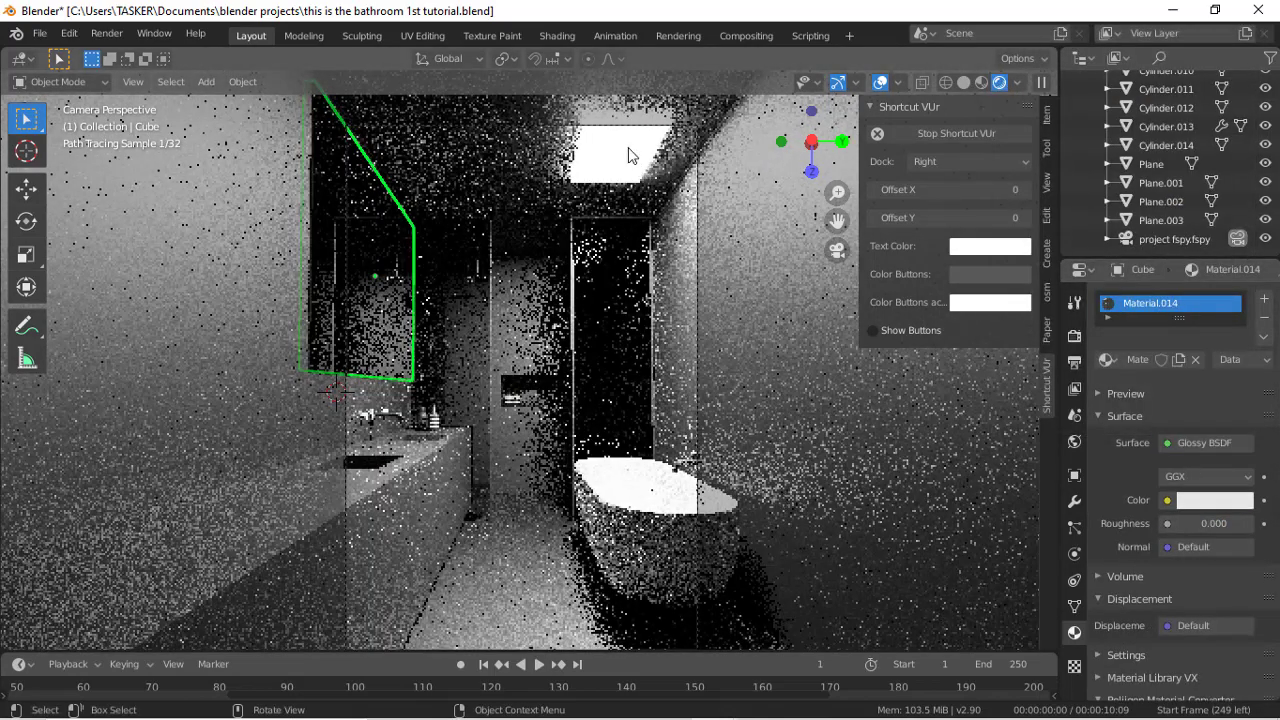
{"action": "left_click", "coordinate": [630, 155]}
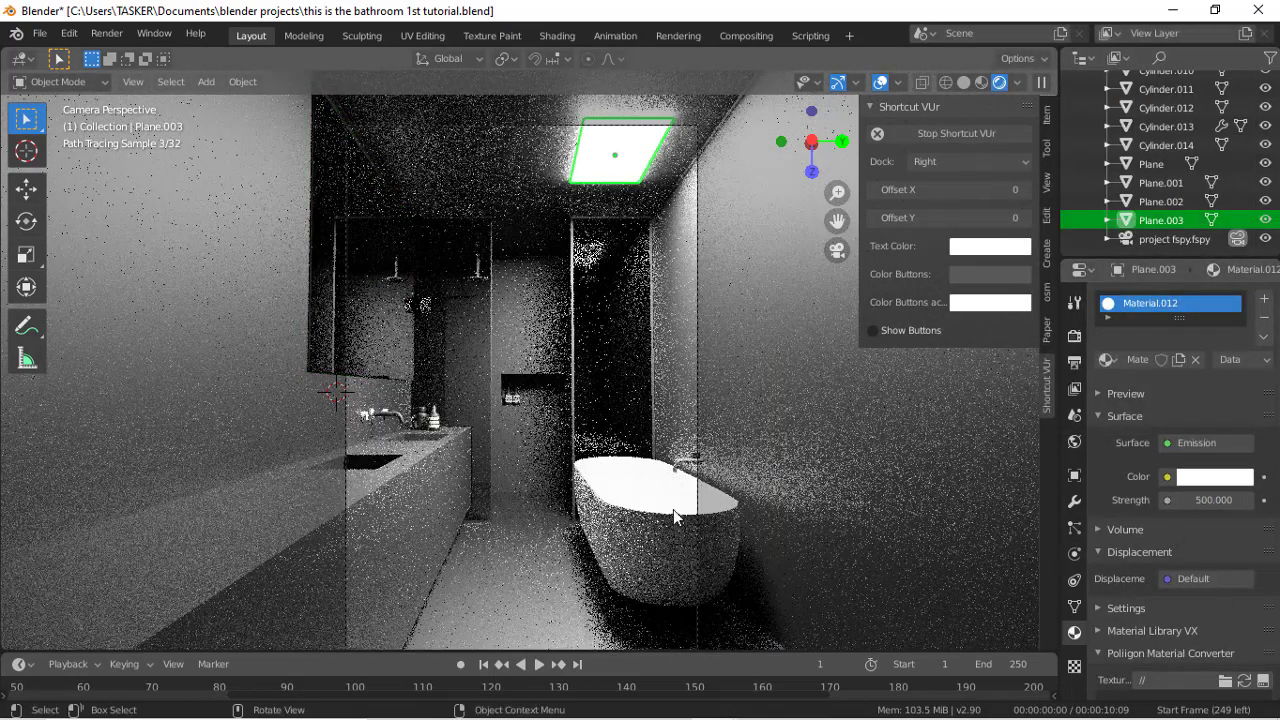
Step: Examine the bathtub, vanity faucet and shower glass in the rendered camera view under the skylight's light
{"action": "scroll", "coordinate": [677, 514], "scroll_direction": "up", "scroll_amount": 3}
{"action": "left_click", "coordinate": [685, 550]}
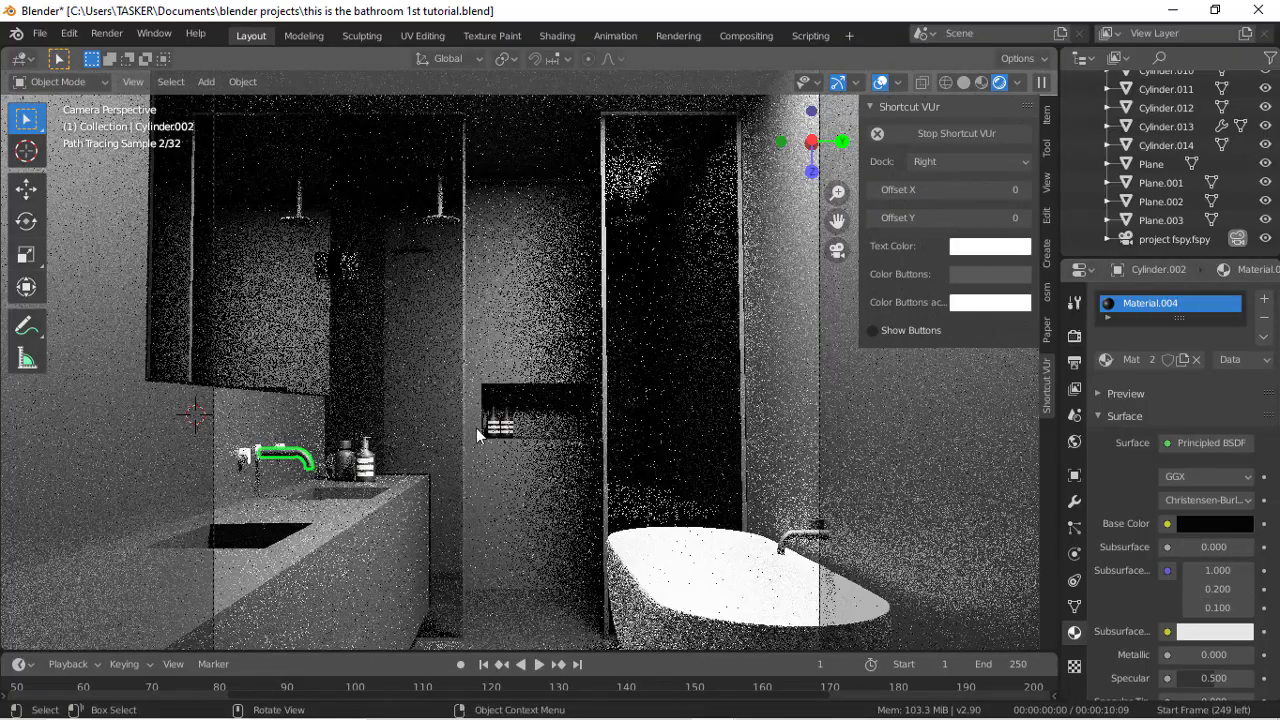
{"action": "scroll", "coordinate": [465, 420], "scroll_direction": "down", "scroll_amount": 5}
{"action": "scroll", "coordinate": [460, 390], "scroll_direction": "up", "scroll_amount": 4}
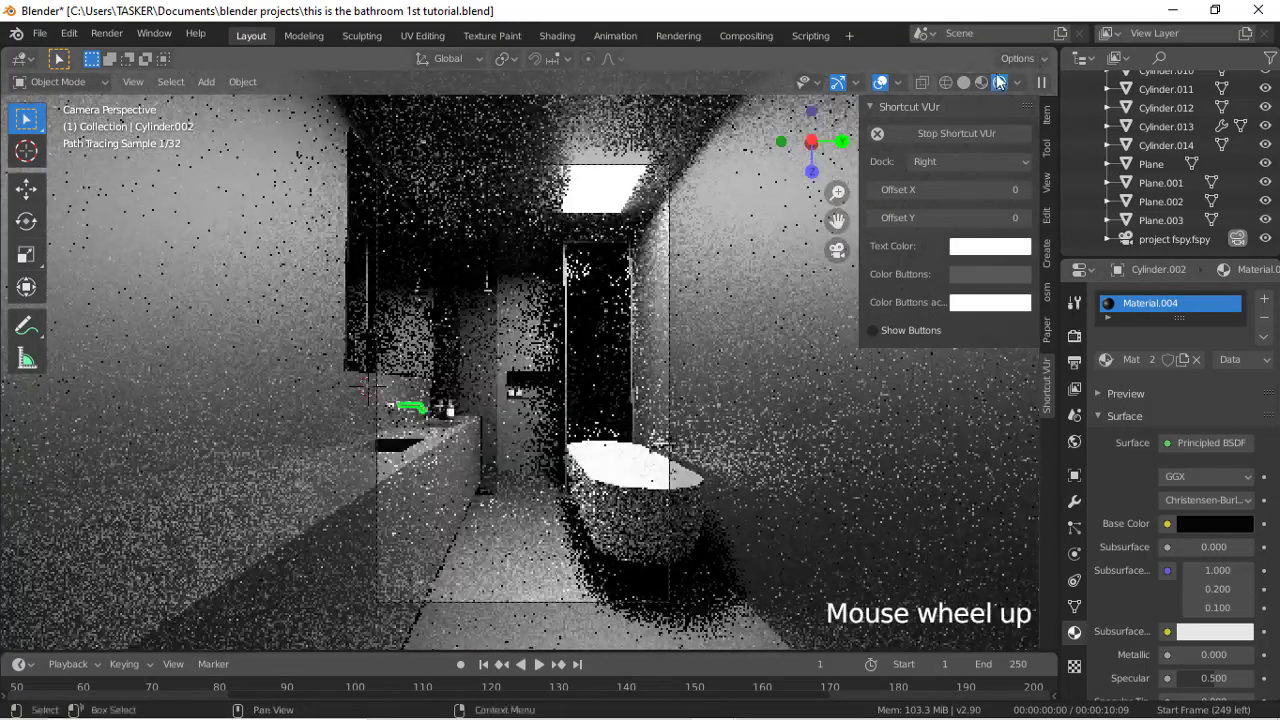
{"action": "left_click", "coordinate": [449, 342]}
{"action": "scroll", "coordinate": [448, 342], "scroll_direction": "up", "scroll_amount": 4}
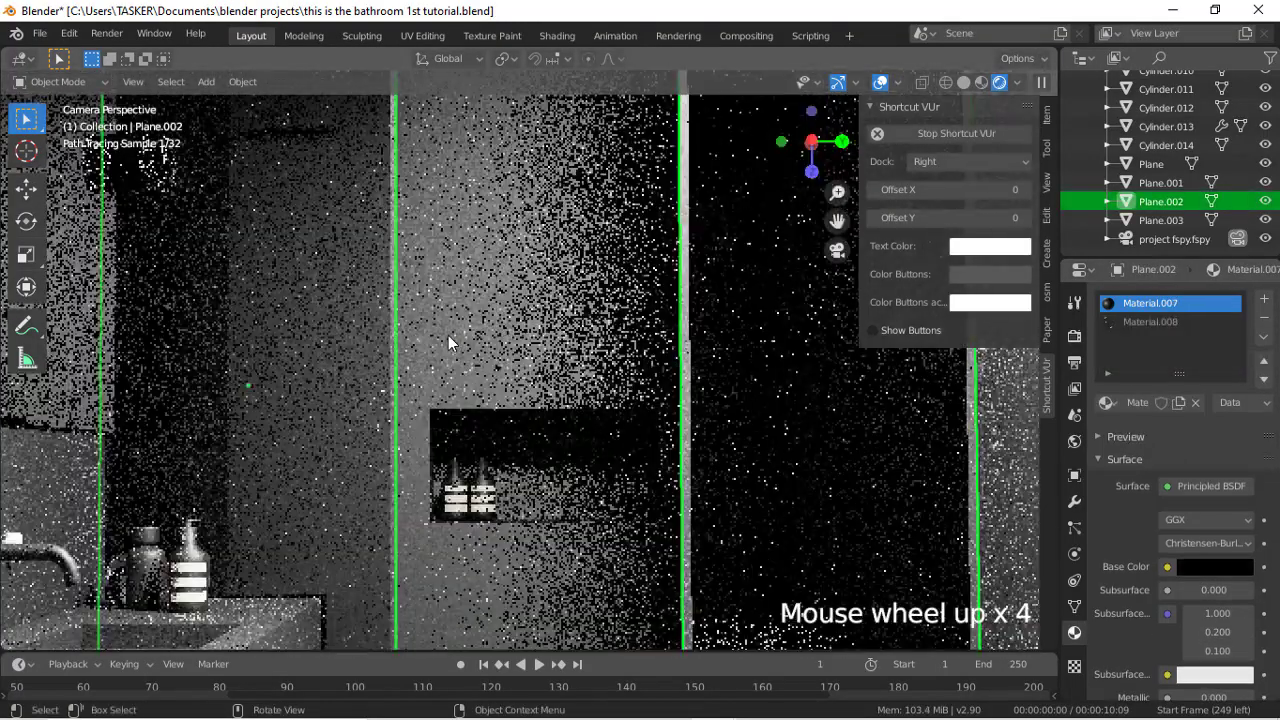
{"action": "scroll", "coordinate": [448, 342], "scroll_direction": "down", "scroll_amount": 10}
{"action": "scroll", "coordinate": [607, 145], "scroll_direction": "up", "scroll_amount": 4}
Step: Try lighting the room with an added area light instead of the skylight plane's material, and delete the light
{"action": "left_click", "coordinate": [792, 367]}
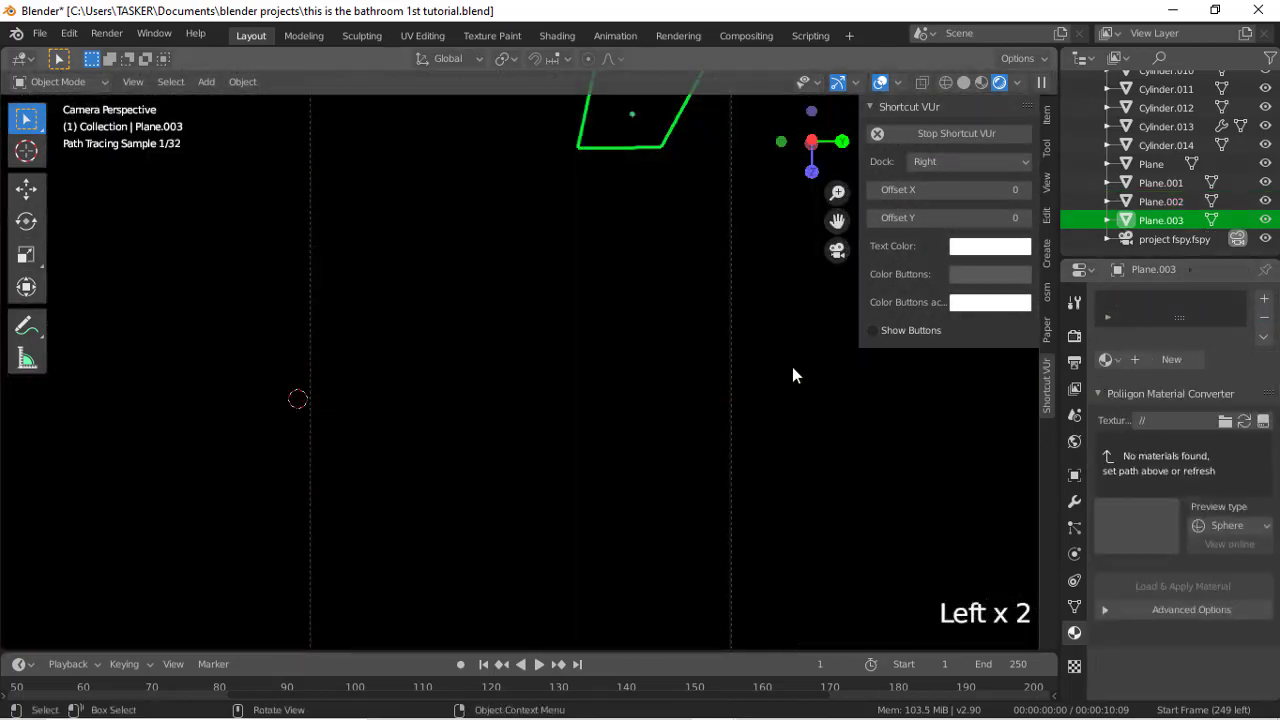
{"action": "key", "text": "shift+a"}
{"action": "left_click", "coordinate": [868, 625]}
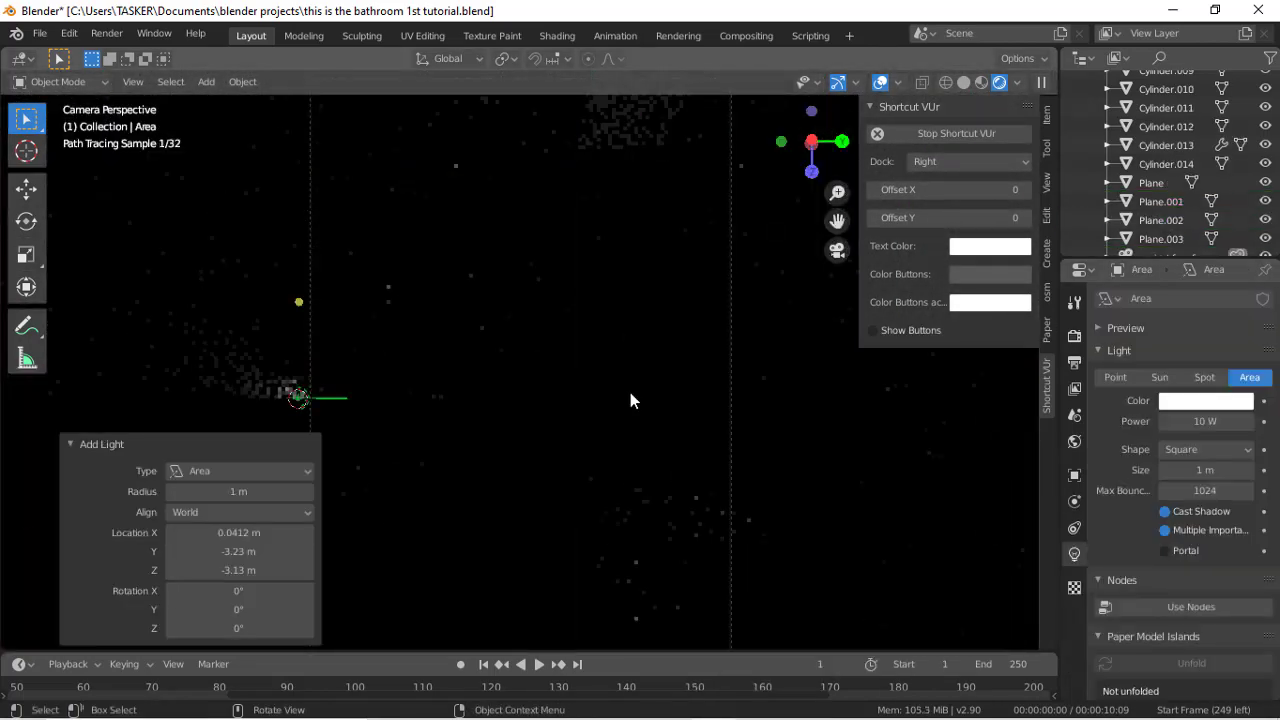
{"action": "key", "text": "g"}
{"action": "left_click", "coordinate": [754, 322]}
{"action": "key", "text": "Delete"}
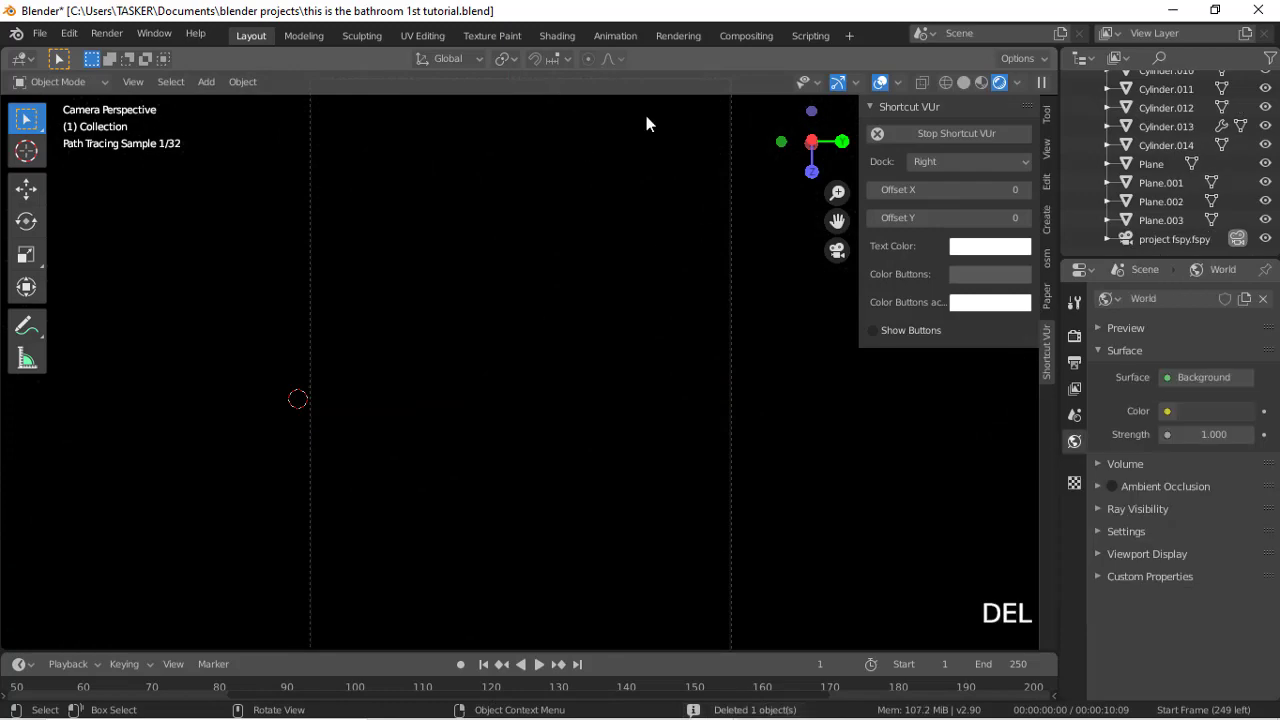
Step: Reselect the skylight plane and give it a new material with an Emission surface
{"action": "left_click", "coordinate": [644, 112]}
{"action": "scroll", "coordinate": [644, 112], "scroll_direction": "down", "scroll_amount": 3}
{"action": "left_click", "coordinate": [1190, 360]}
{"action": "left_click", "coordinate": [1191, 441]}
{"action": "left_click", "coordinate": [1100, 37]}
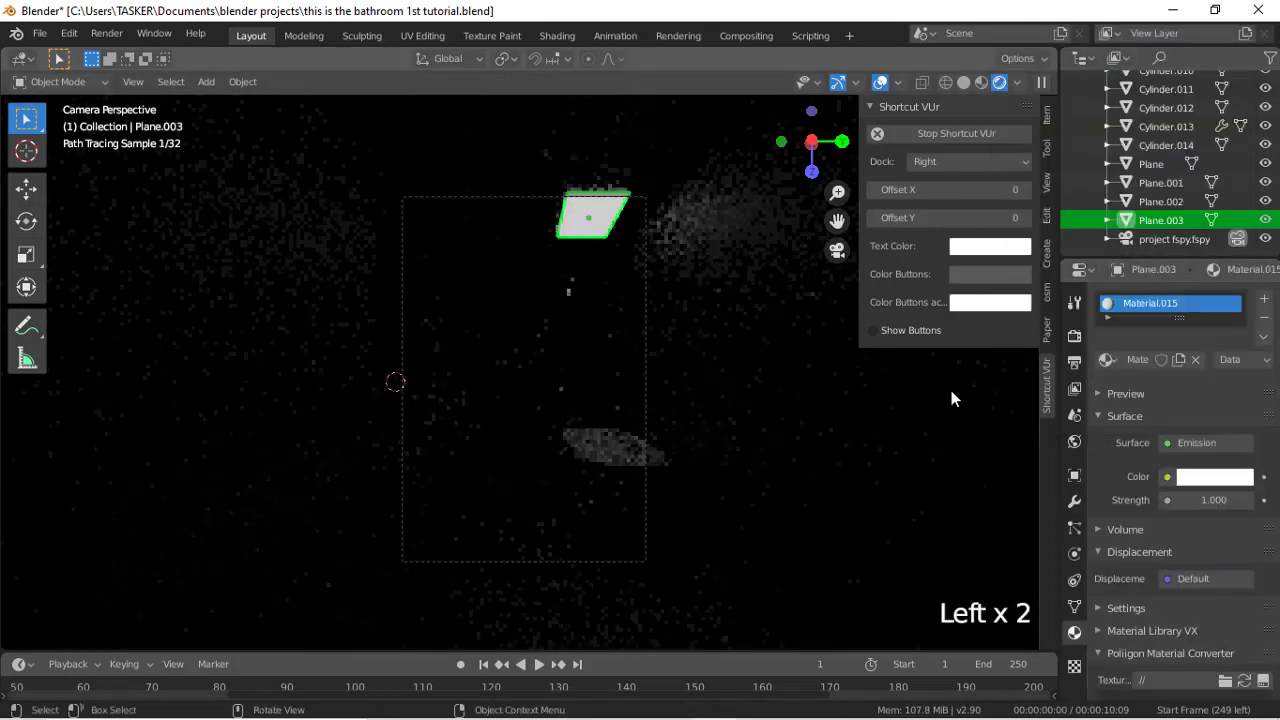
Step: Try emission strengths of 20 and 60 on the skylight plane and settle on 100
{"action": "double_click", "coordinate": [1215, 500]}
{"action": "key", "text": "Return"}
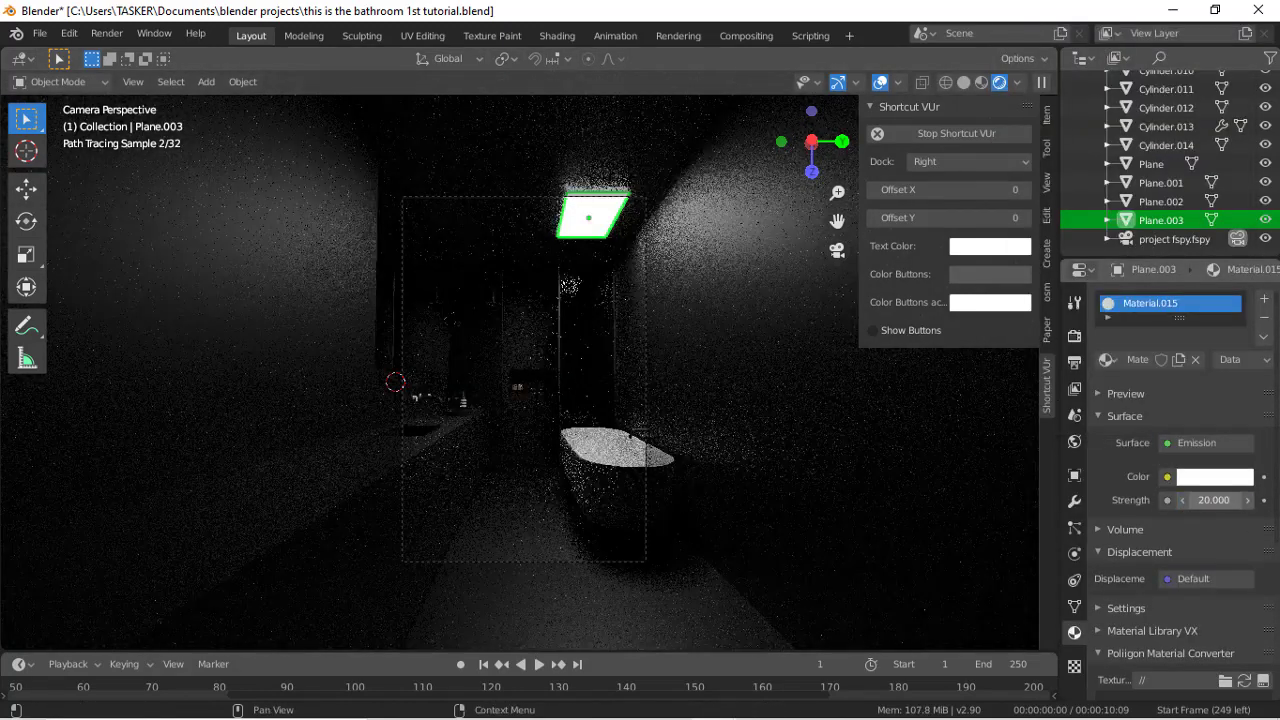
{"action": "type", "text": "6"}
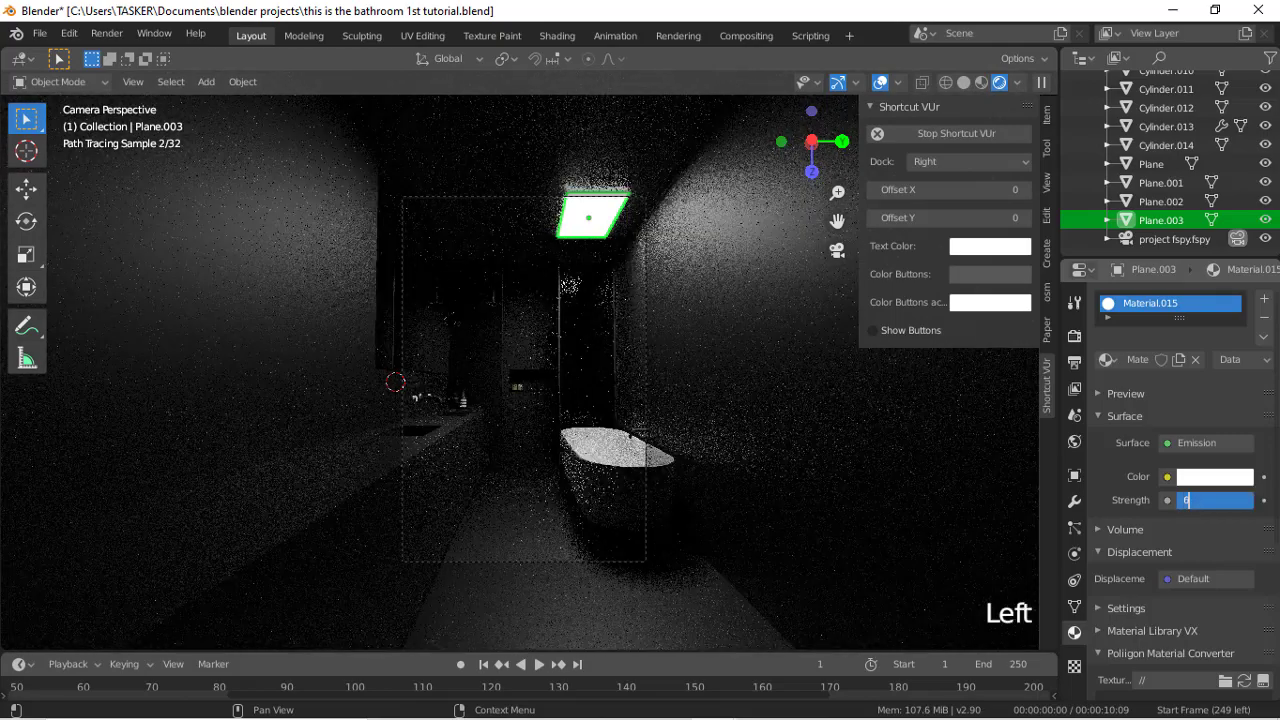
{"action": "scroll", "coordinate": [1031, 461], "scroll_direction": "up", "scroll_amount": 4}
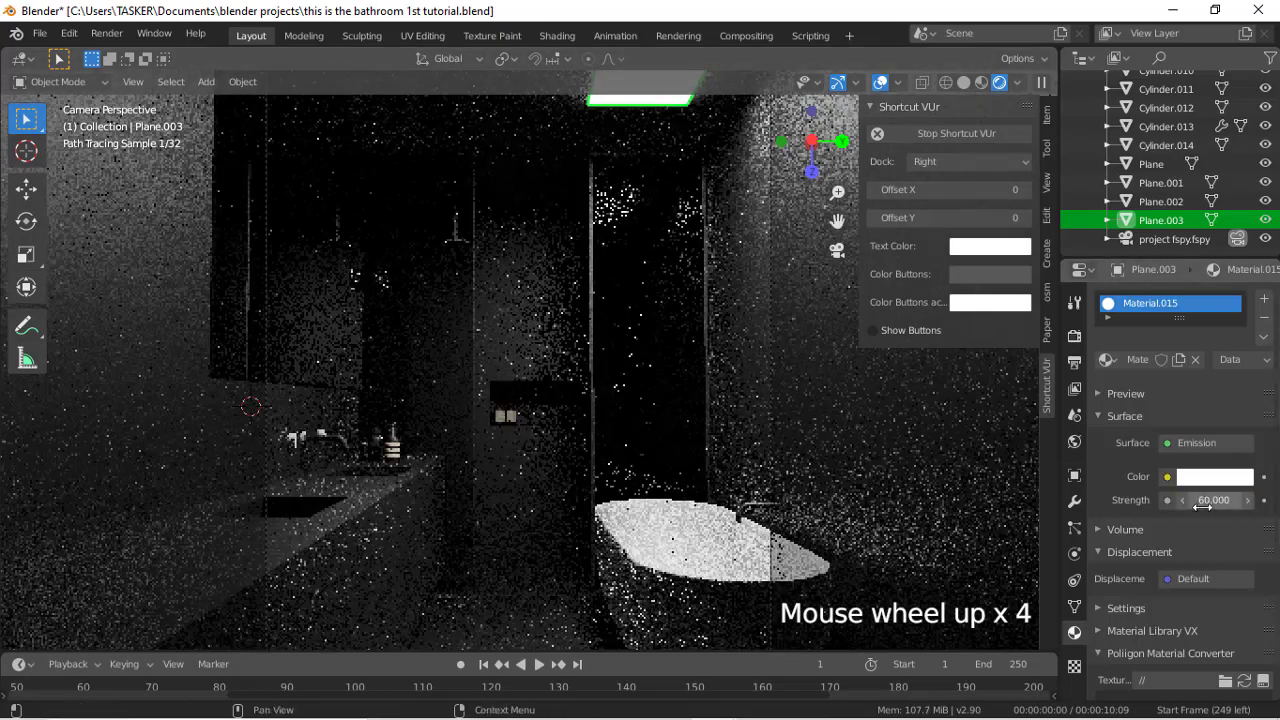
{"action": "key", "text": "Return"}
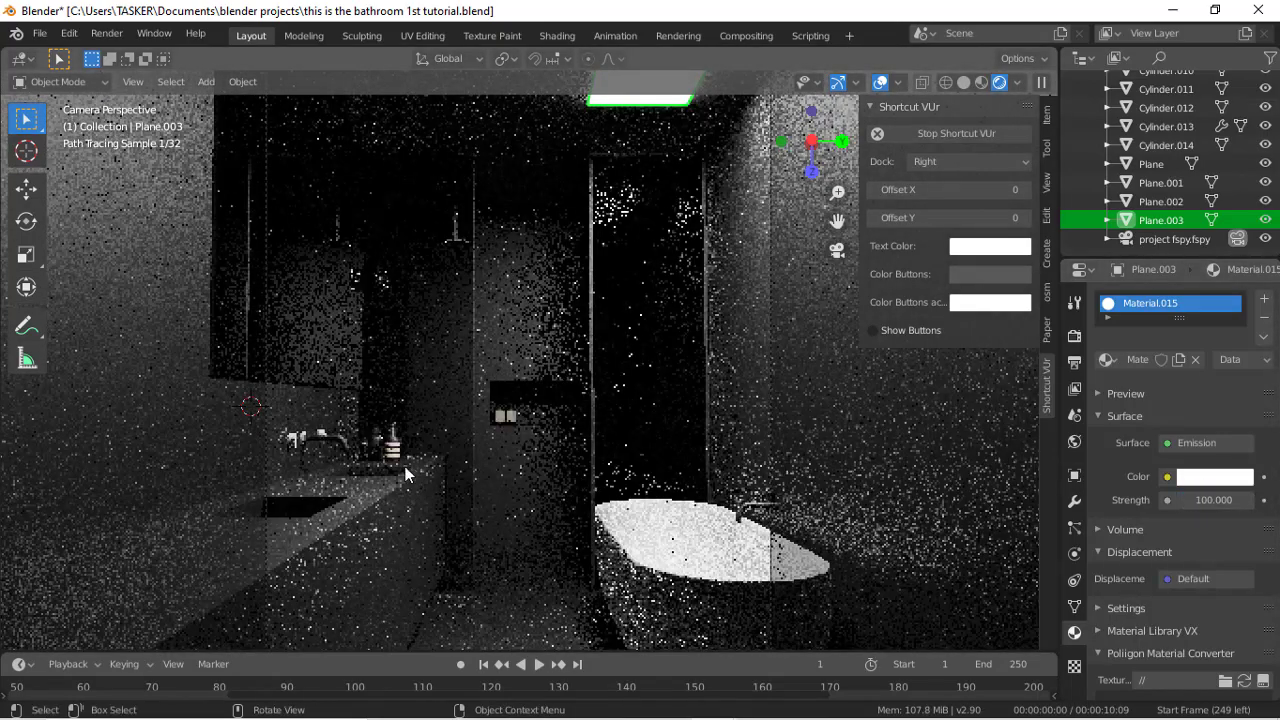
Step: Give the cylindrical fitting of the vanity faucet a new material with a dark base color
{"action": "left_click", "coordinate": [297, 439]}
{"action": "left_click", "coordinate": [297, 439]}
{"action": "left_click", "coordinate": [297, 439]}
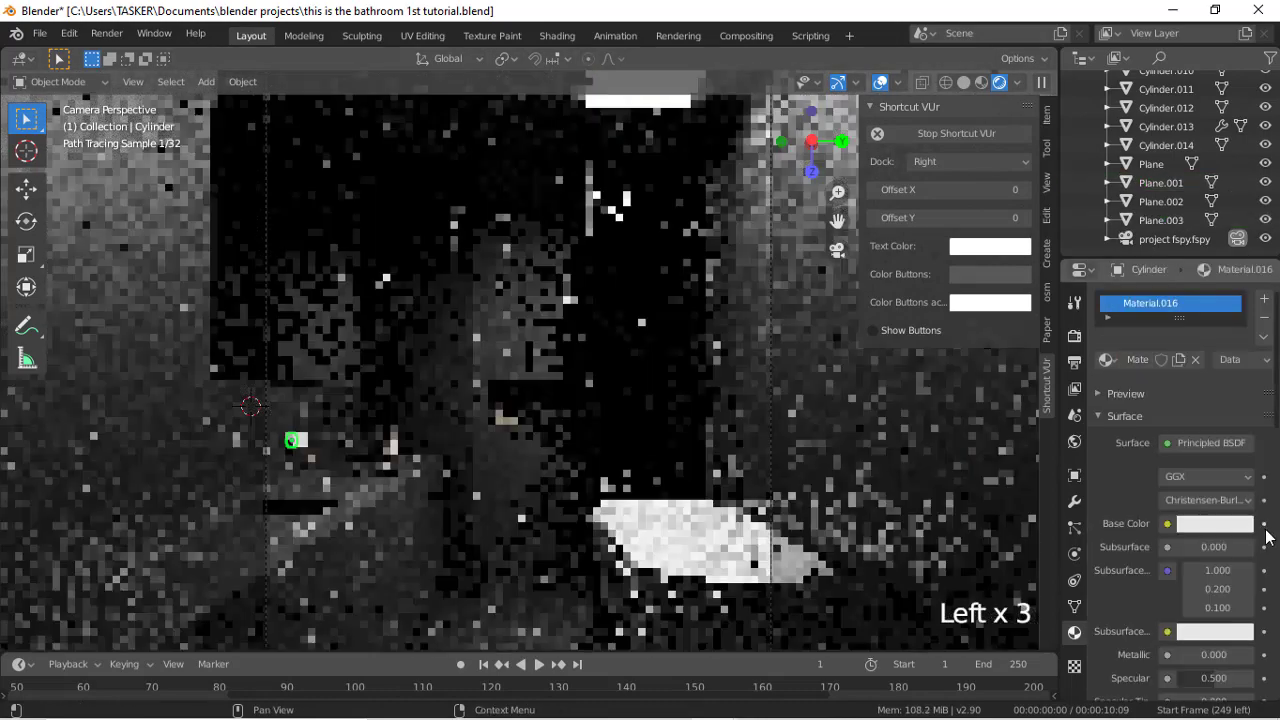
{"action": "left_click", "coordinate": [1240, 523]}
Step: Select the vanity faucet's spout and wall fittings together and link the dark faucet material across them
{"action": "left_click", "coordinate": [305, 437]}
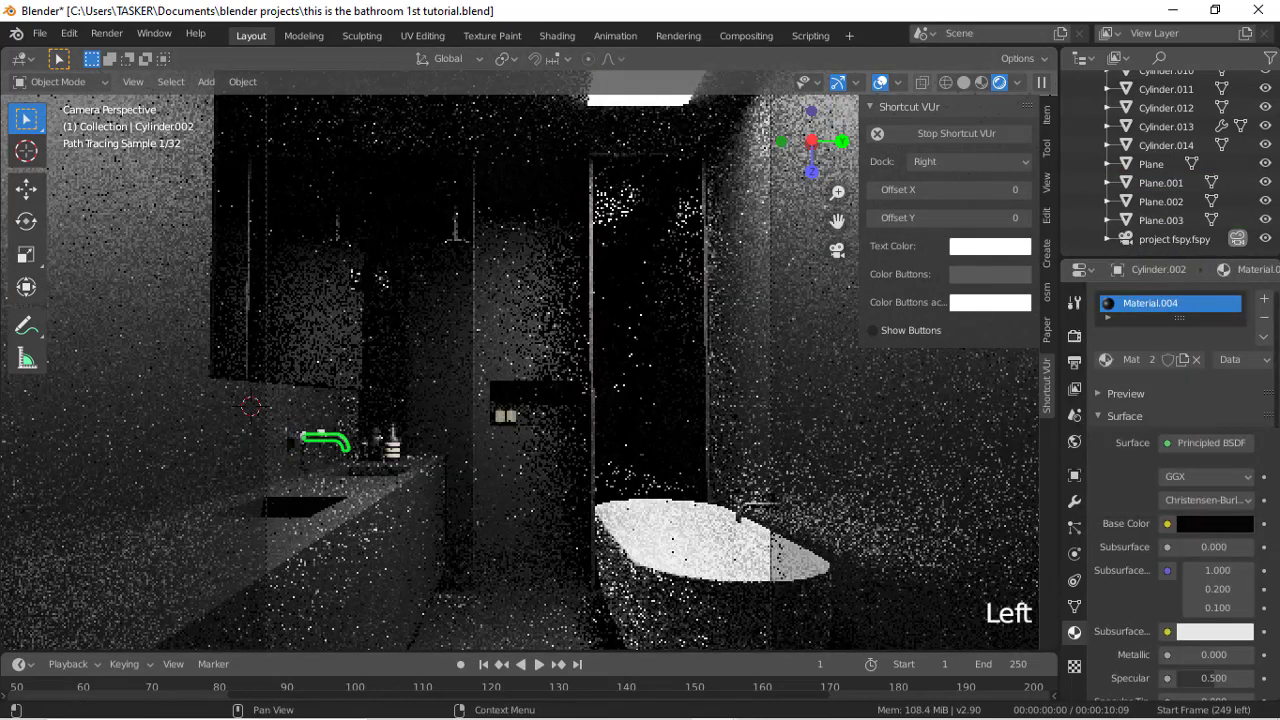
{"action": "left_click", "coordinate": [305, 437]}
{"action": "left_click", "coordinate": [305, 437]}
{"action": "left_click", "coordinate": [305, 437]}
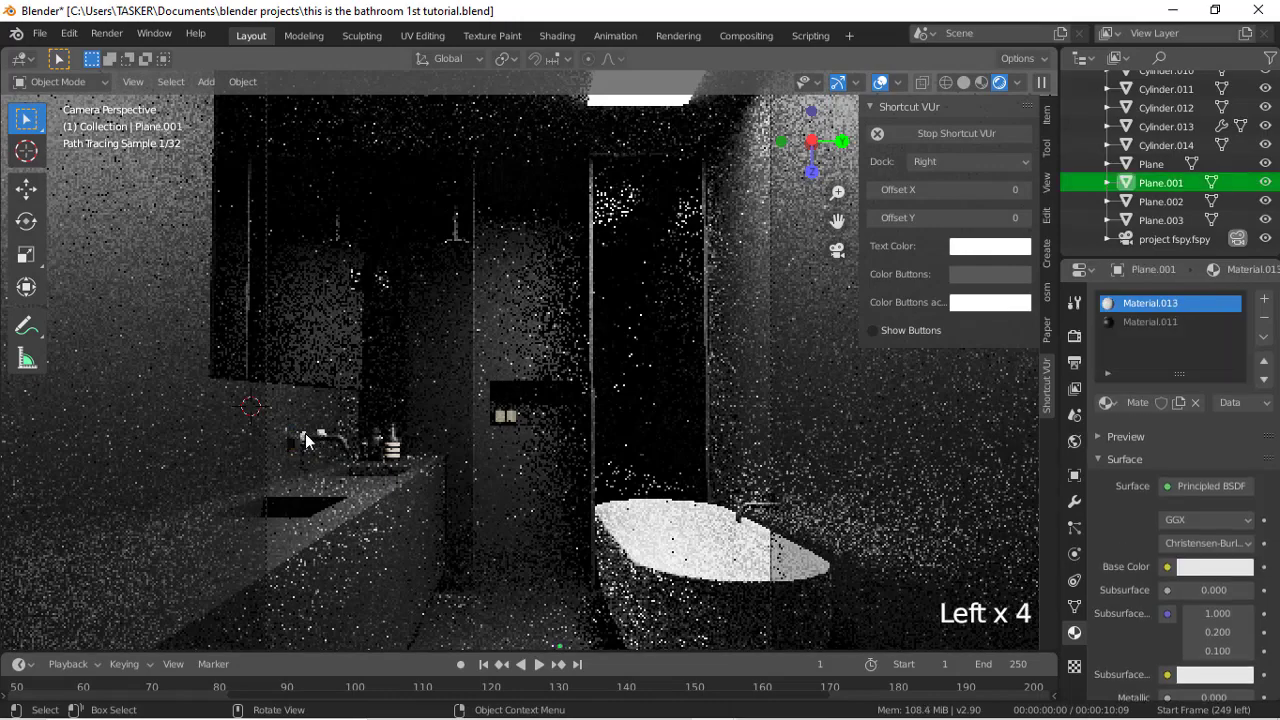
{"action": "left_click", "coordinate": [321, 432], "text": "shift"}
{"action": "left_click", "coordinate": [321, 432], "text": "shift"}
{"action": "left_click", "coordinate": [322, 430], "text": "shift"}
{"action": "left_click", "coordinate": [293, 443], "text": "shift"}
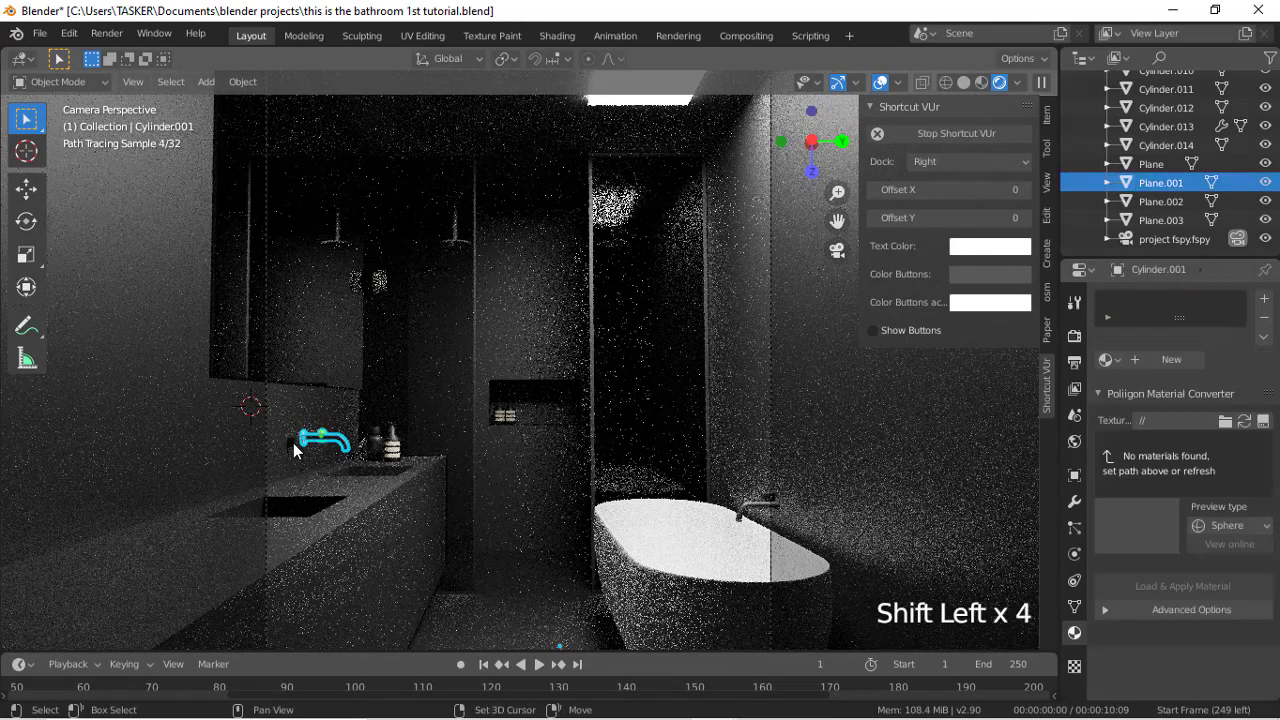
{"action": "key", "text": "ctrl+l"}
{"action": "left_click", "coordinate": [430, 372]}
{"action": "left_click", "coordinate": [430, 498]}
Step: Rotate the capped bottle on the vanity about the global Z axis in two passes, the first by 4.7°
{"action": "left_click", "coordinate": [370, 445]}
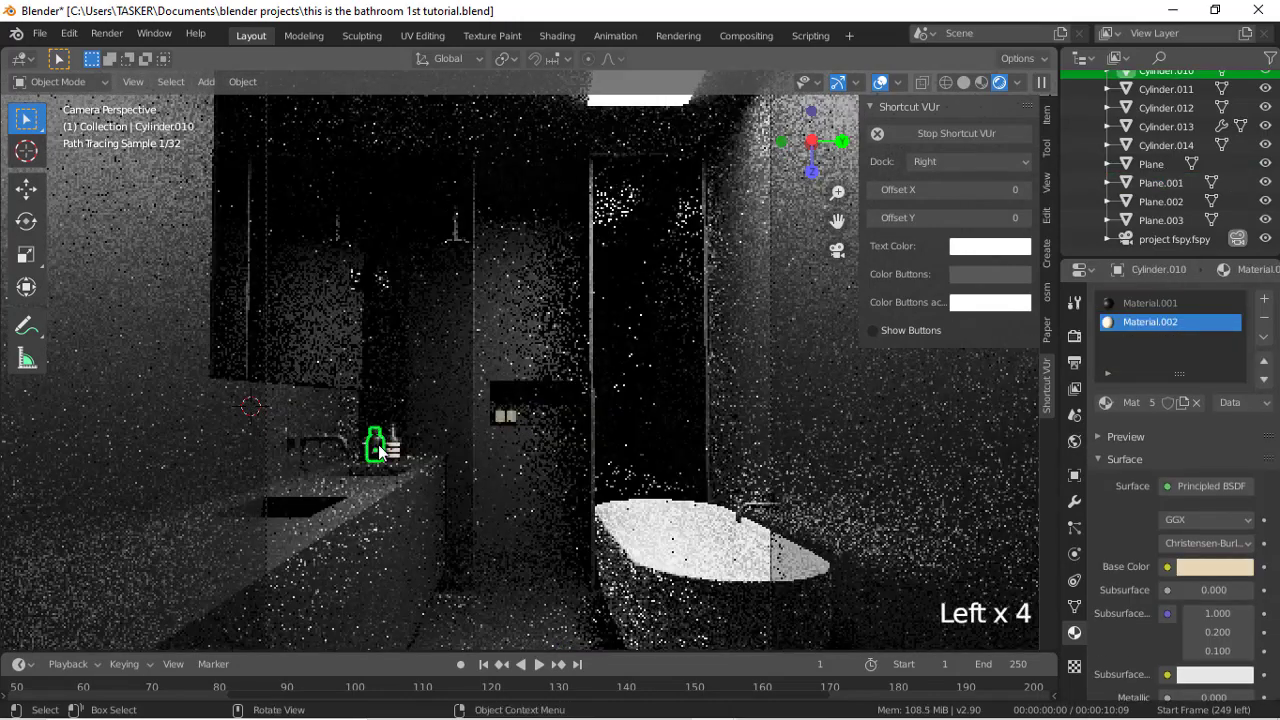
{"action": "key", "text": "r"}
{"action": "key", "text": "z"}
{"action": "left_click", "coordinate": [600, 427]}
{"action": "scroll", "coordinate": [600, 427], "scroll_direction": "up", "scroll_amount": 7}
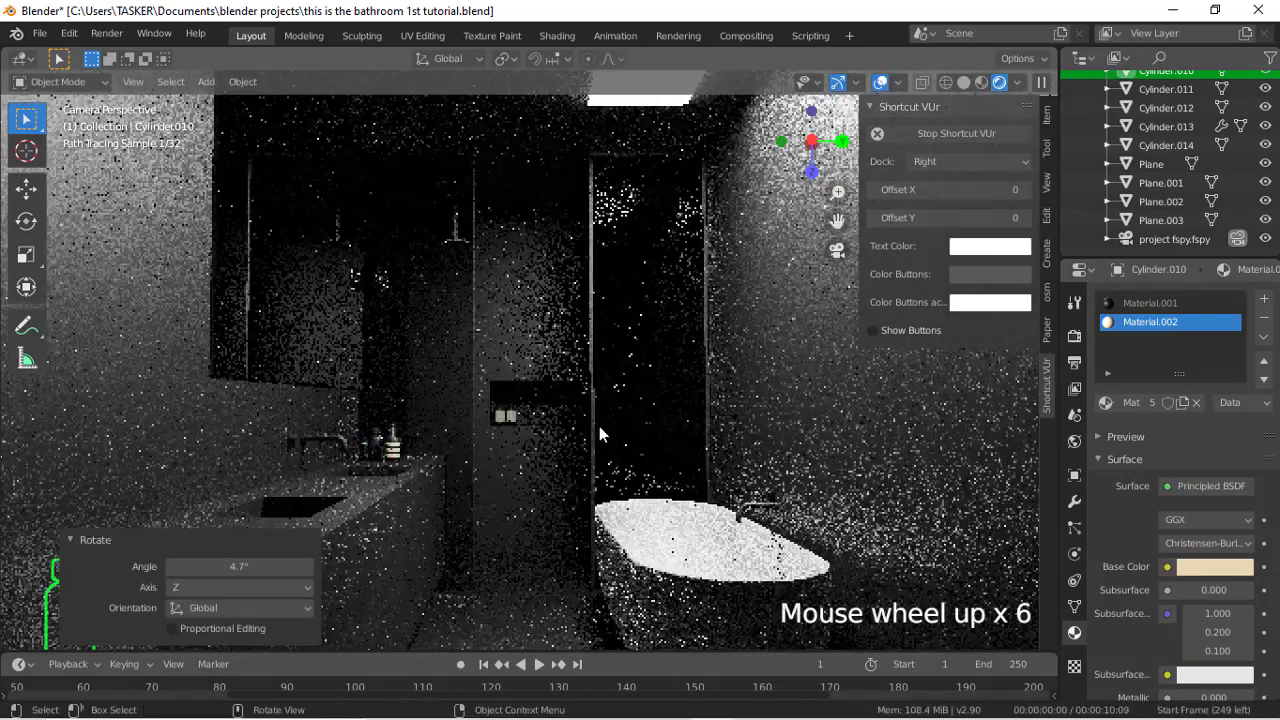
{"action": "left_click_drag", "start_coordinate": [838, 220], "coordinate": [1165, 20]}
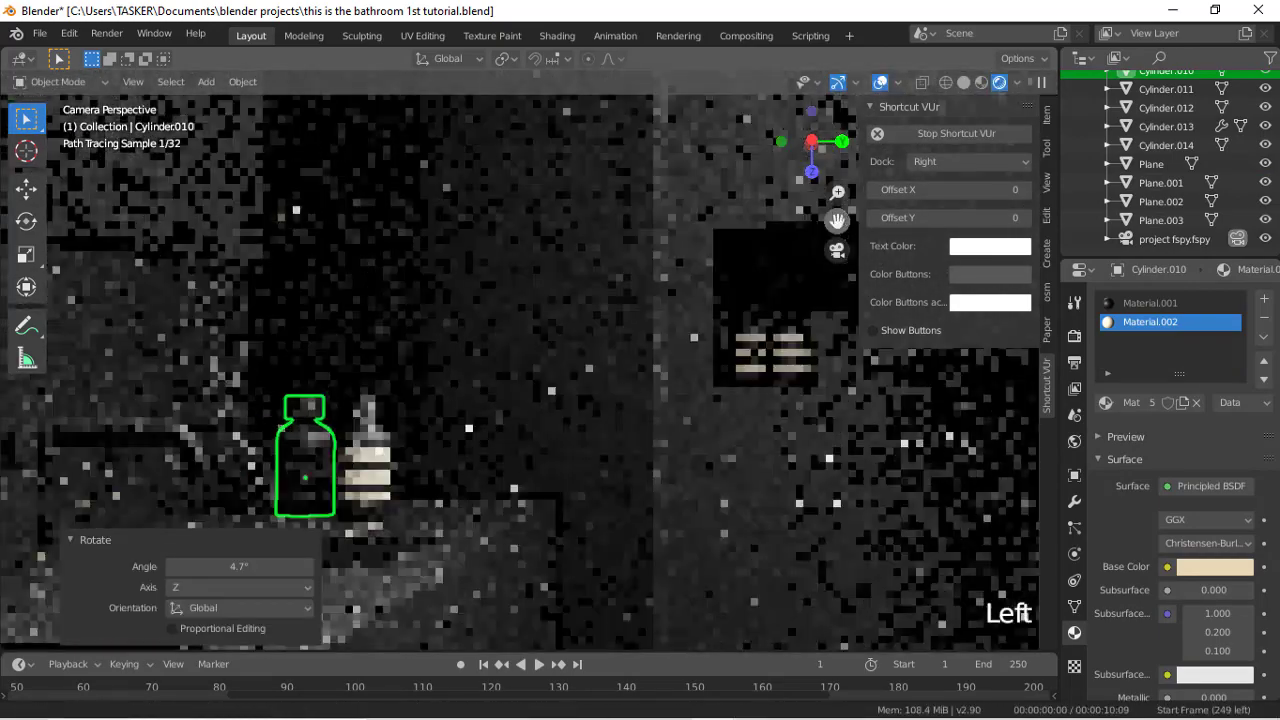
{"action": "scroll", "coordinate": [636, 307], "scroll_direction": "up", "scroll_amount": 3}
{"action": "key", "text": "r"}
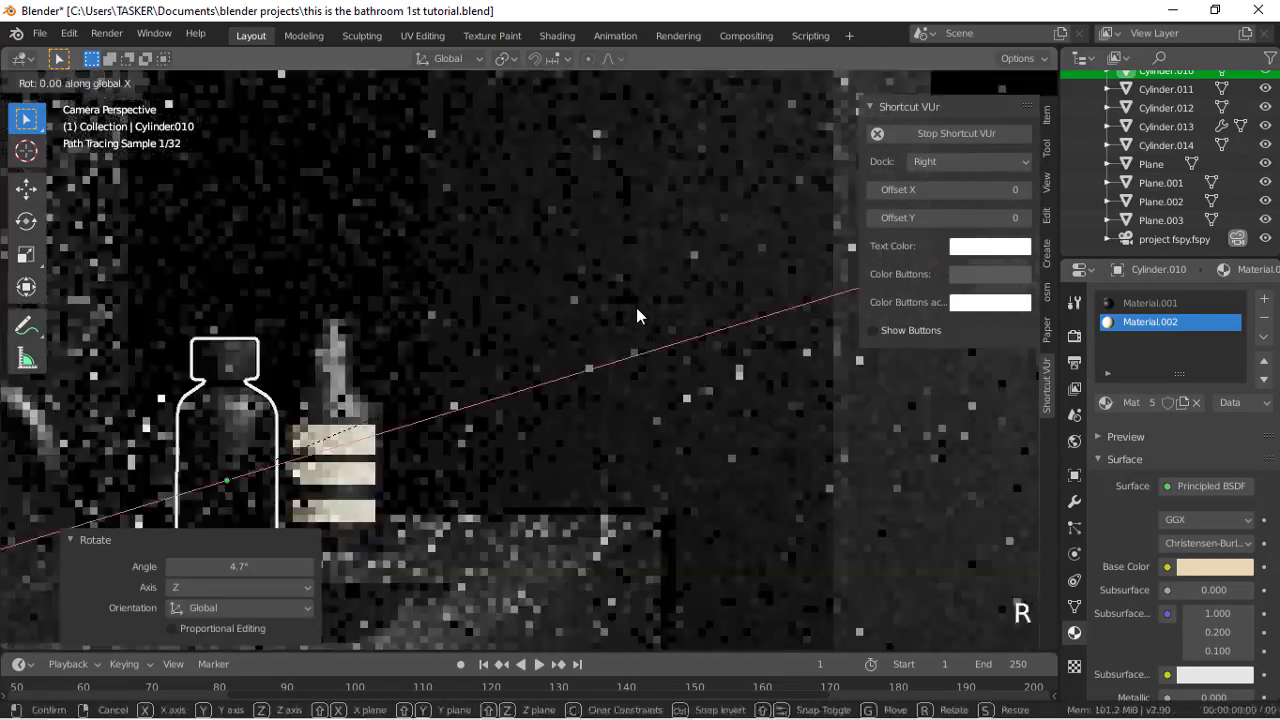
{"action": "key", "text": "z"}
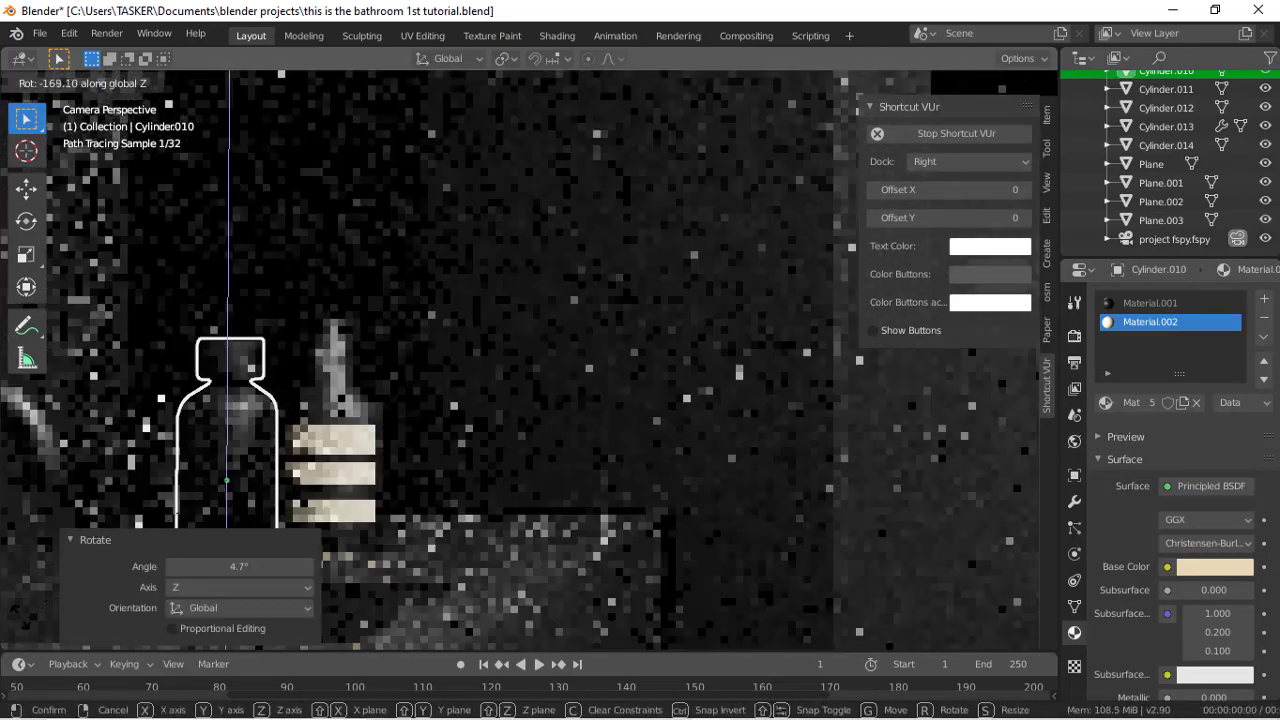
{"action": "left_click", "coordinate": [806, 545]}
Step: Isolate the capped bottle in Edit Mode and show it from the right side in Material Preview with X-ray on
{"action": "key", "text": "Tab"}
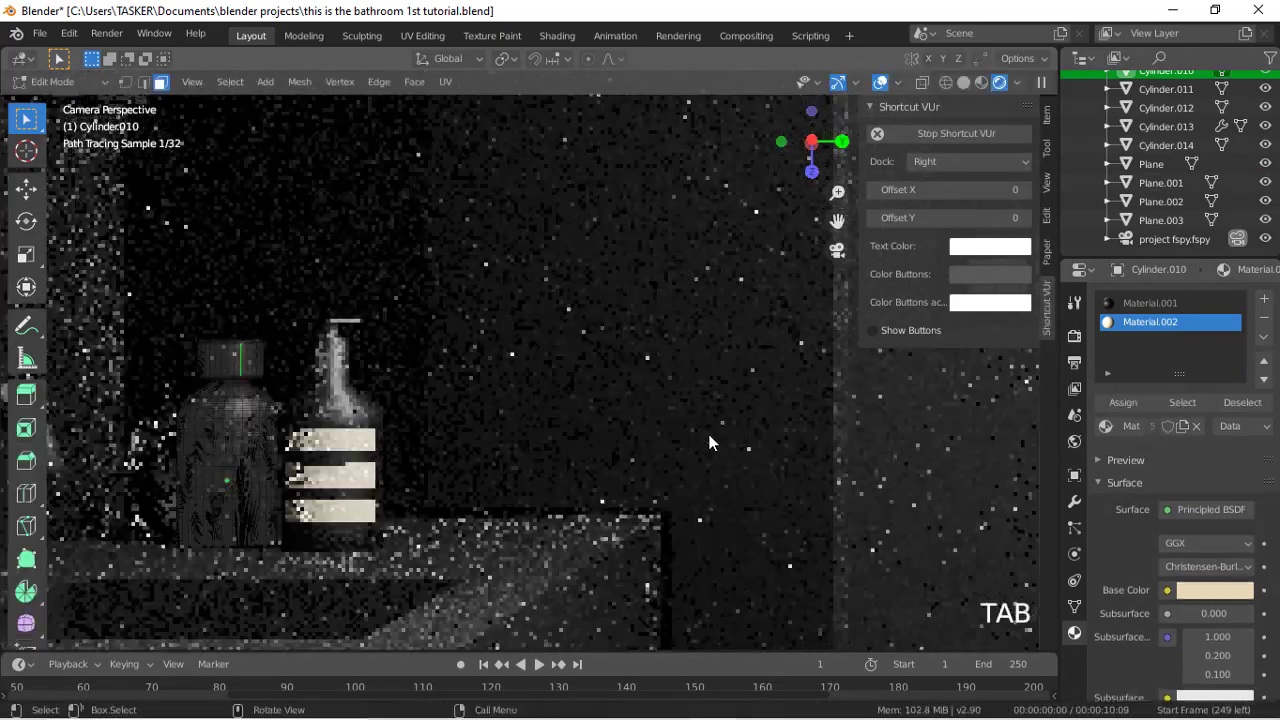
{"action": "left_click", "coordinate": [981, 82]}
{"action": "left_click_drag", "start_coordinate": [790, 157], "coordinate": [817, 66]}
{"action": "key", "text": "slash"}
{"action": "left_click", "coordinate": [829, 147]}
{"action": "left_click", "coordinate": [944, 83]}
Step: Select the faces of one vertical half of the bottle's body from the back view and assign Material.002 to them
{"action": "left_click_drag", "start_coordinate": [362, 104], "coordinate": [508, 424]}
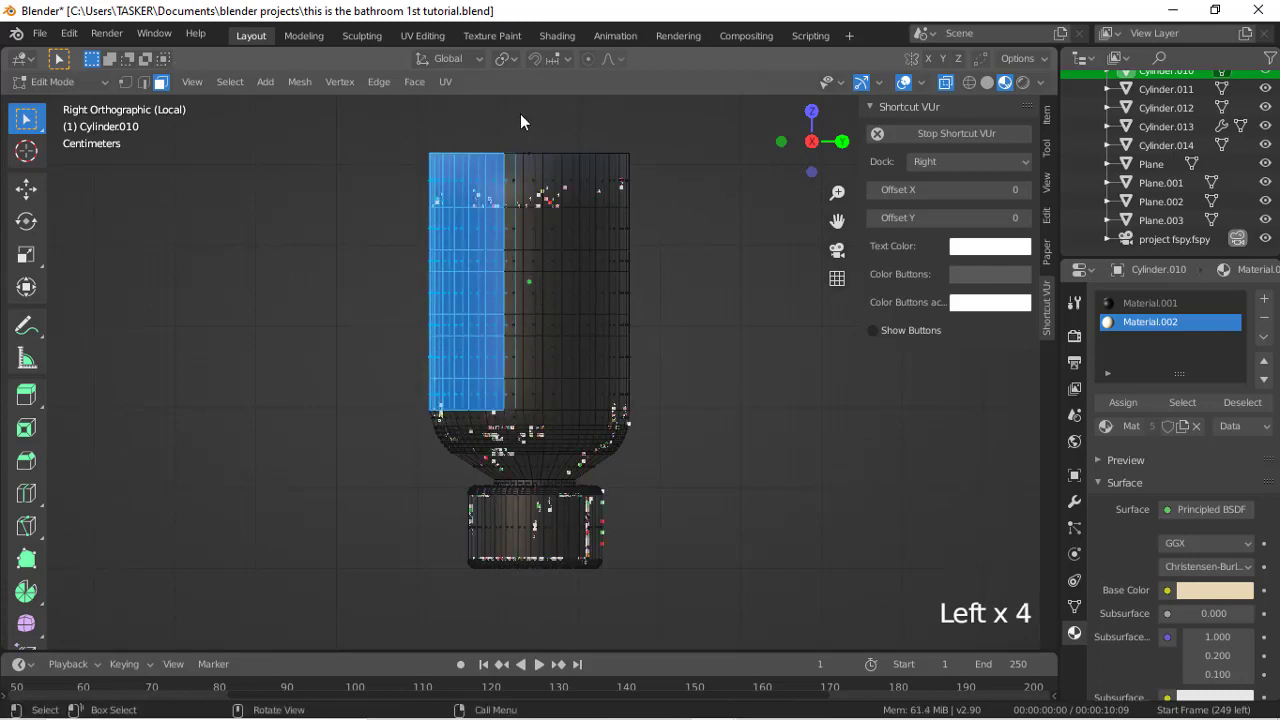
{"action": "key", "text": "ctrl+z"}
{"action": "left_click_drag", "start_coordinate": [425, 145], "coordinate": [510, 420]}
{"action": "left_click", "coordinate": [842, 142]}
{"action": "left_click", "coordinate": [716, 180]}
{"action": "left_click_drag", "start_coordinate": [364, 136], "coordinate": [530, 427]}
{"action": "double_click", "coordinate": [1146, 323]}
{"action": "left_click", "coordinate": [1123, 402]}
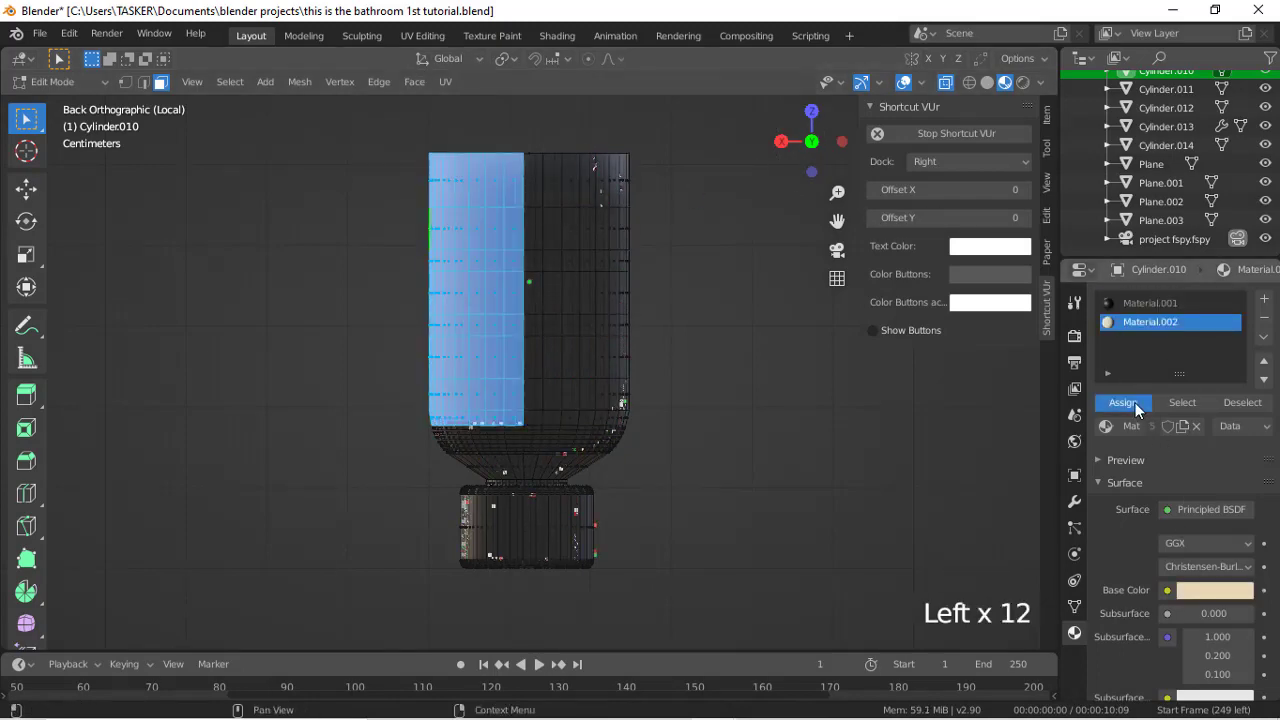
Step: Leave local view and check the bottle up close through the camera in rendered shading, in both edit and object mode
{"action": "left_click_drag", "start_coordinate": [812, 141], "coordinate": [828, 128]}
{"action": "left_click", "coordinate": [1001, 82]}
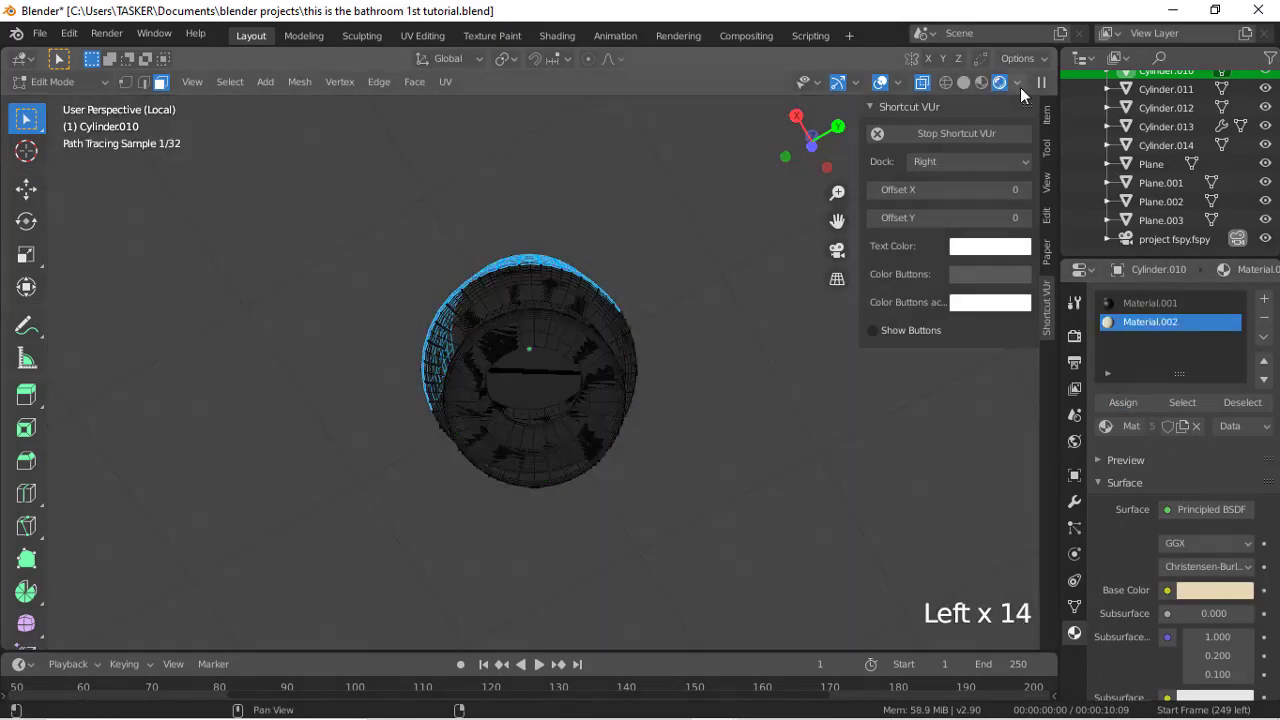
{"action": "key", "text": "slash"}
{"action": "left_click", "coordinate": [837, 249]}
{"action": "scroll", "coordinate": [591, 429], "scroll_direction": "up", "scroll_amount": 5}
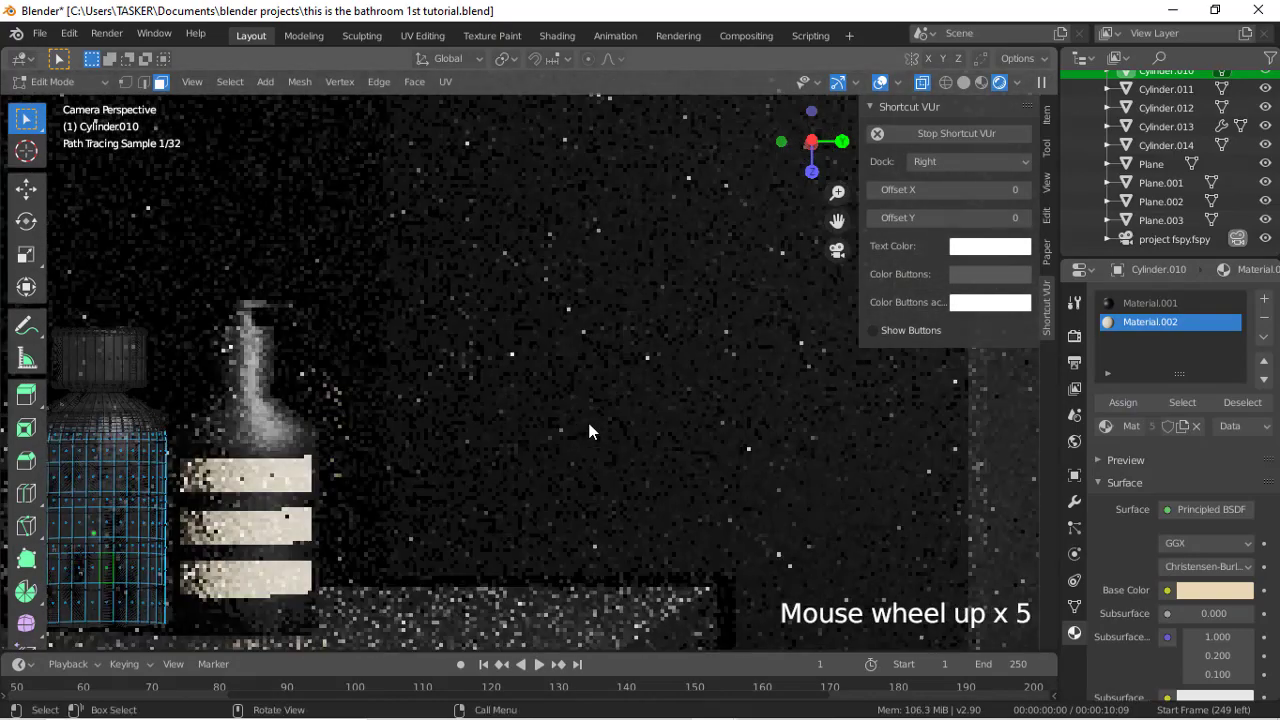
{"action": "left_click_drag", "start_coordinate": [837, 220], "coordinate": [900, 225]}
{"action": "scroll", "coordinate": [683, 292], "scroll_direction": "up", "scroll_amount": 3}
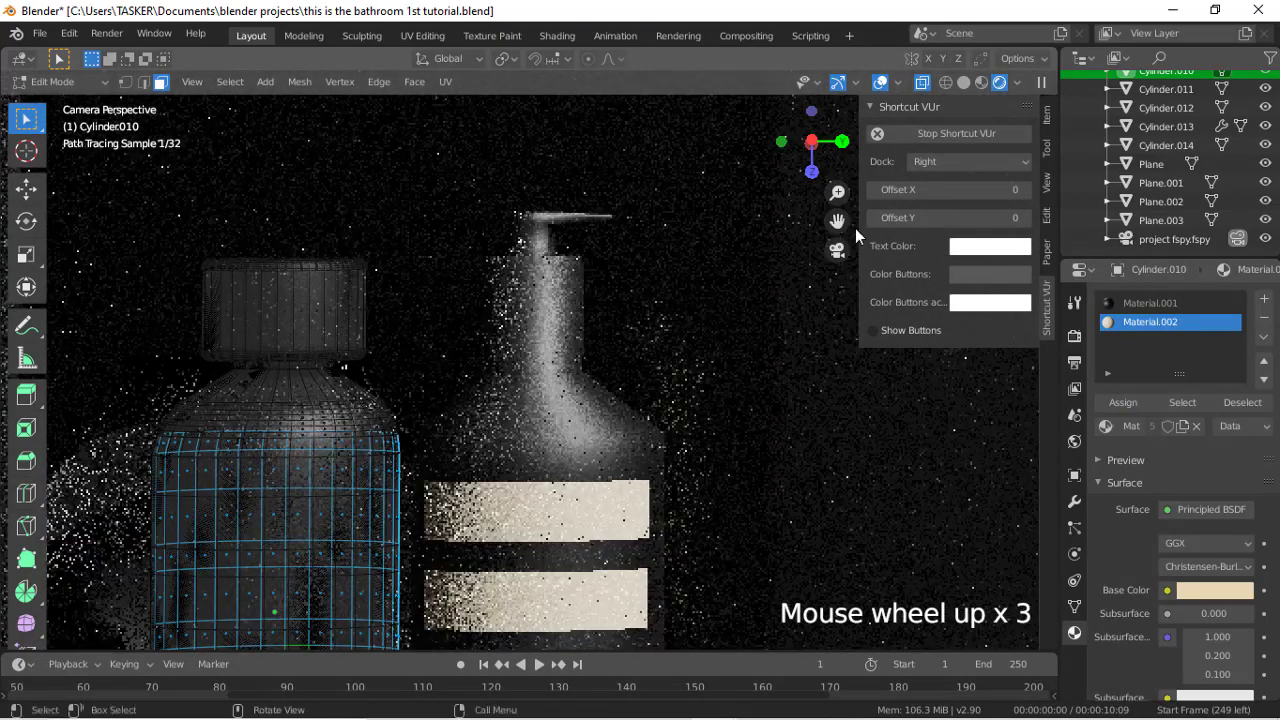
{"action": "left_click", "coordinate": [616, 479]}
{"action": "key", "text": "Tab"}
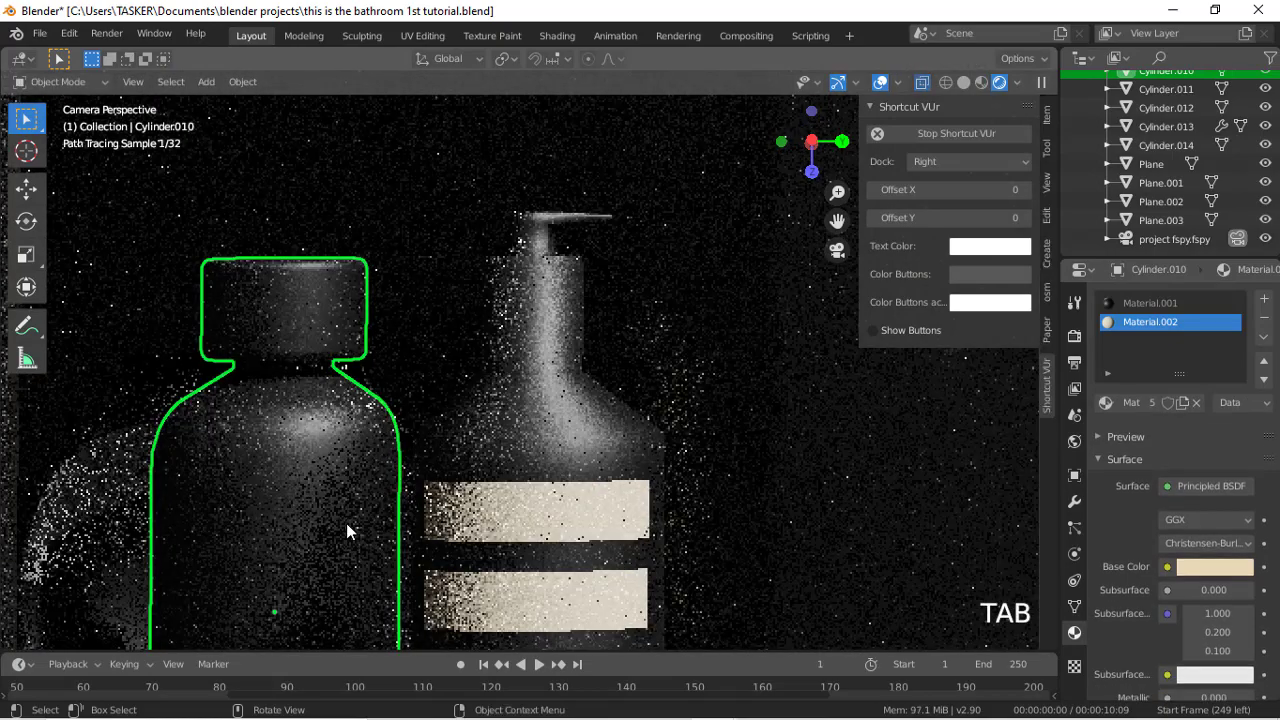
Step: Undo the last changes to the bottle, back to Edit Mode with its body faces selected
{"action": "key", "text": "ctrl+z"}
{"action": "key", "text": "ctrl+z"}
{"action": "key", "text": "ctrl+z"}
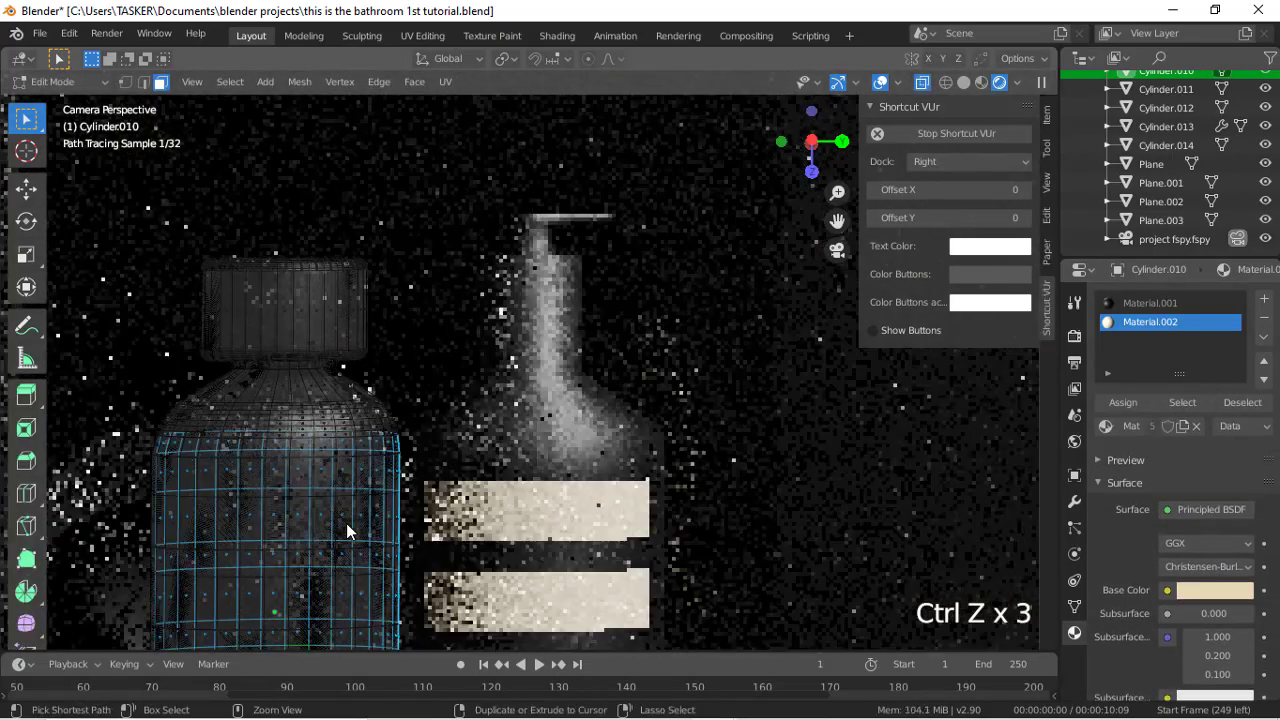
{"action": "left_click", "coordinate": [438, 382]}
{"action": "key", "text": "ctrl+z"}
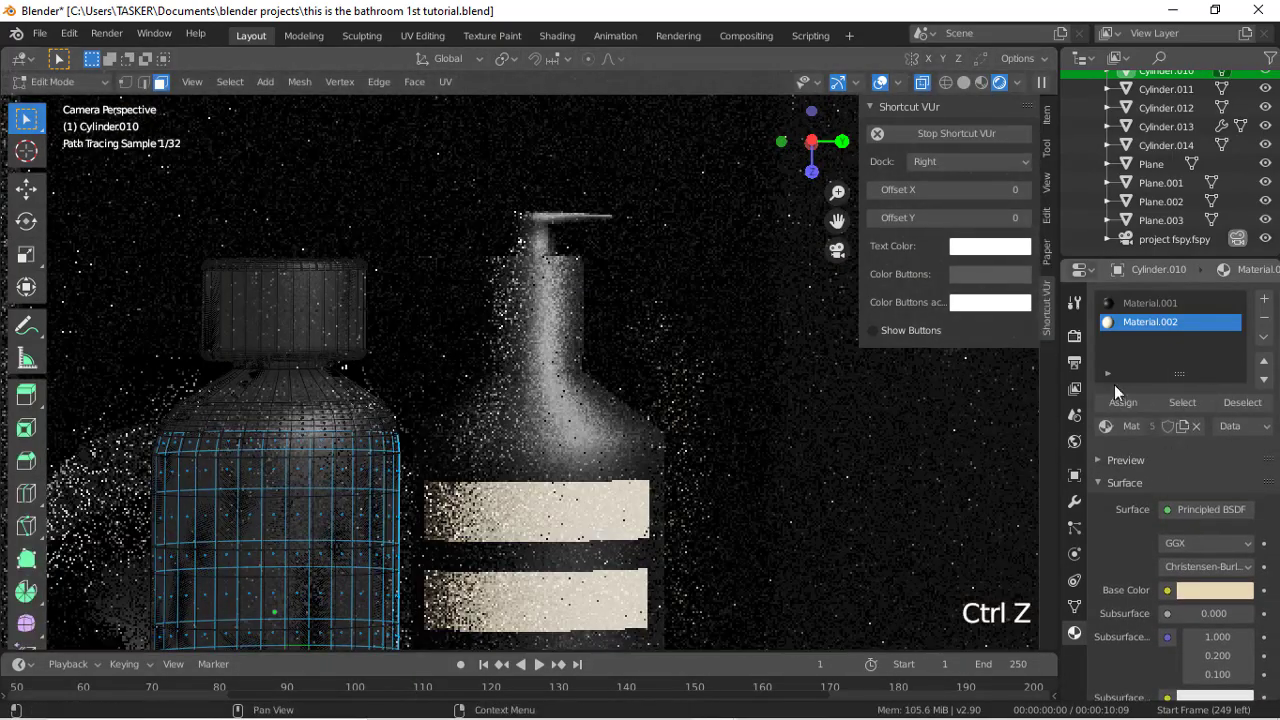
{"action": "left_click", "coordinate": [686, 441]}
Step: Examine the vanity bottles in Material Preview through the camera with X-ray off
{"action": "left_click", "coordinate": [985, 84]}
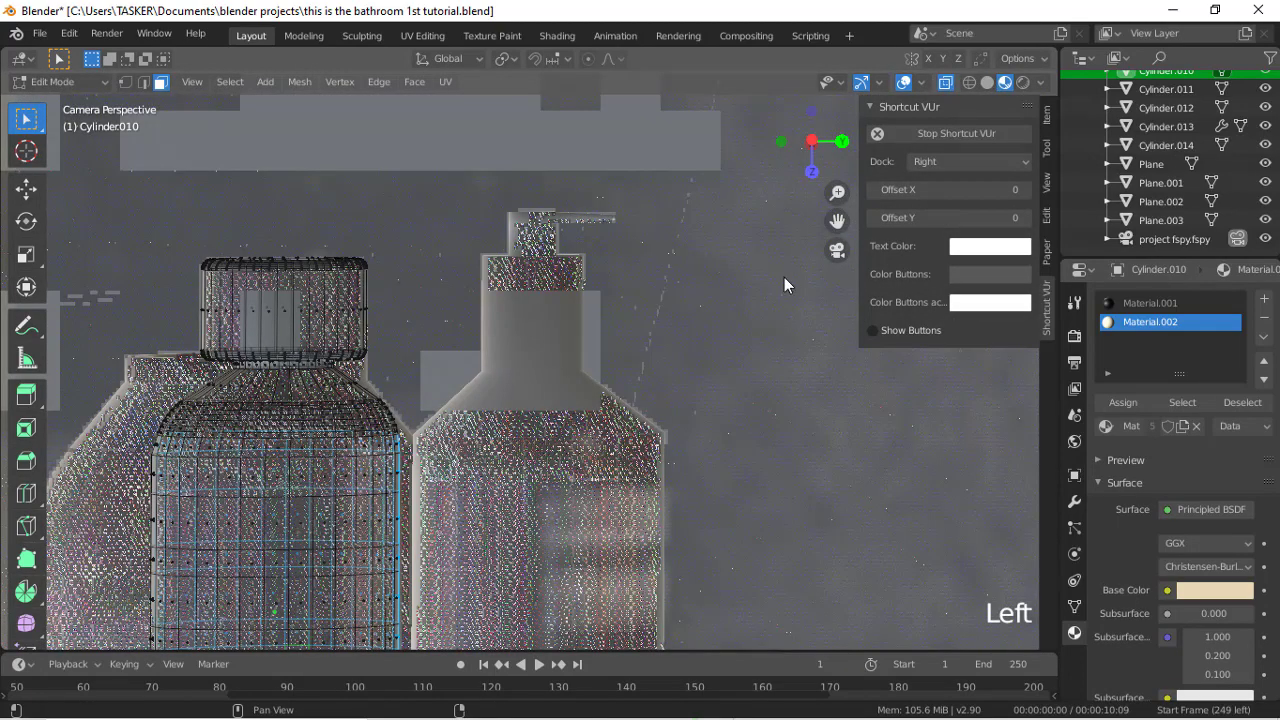
{"action": "scroll", "coordinate": [632, 484], "scroll_direction": "down", "scroll_amount": 1}
{"action": "scroll", "coordinate": [520, 531], "scroll_direction": "up", "scroll_amount": 3}
{"action": "left_click", "coordinate": [520, 531]}
{"action": "scroll", "coordinate": [716, 325], "scroll_direction": "up", "scroll_amount": 2}
{"action": "scroll", "coordinate": [716, 325], "scroll_direction": "down", "scroll_amount": 2}
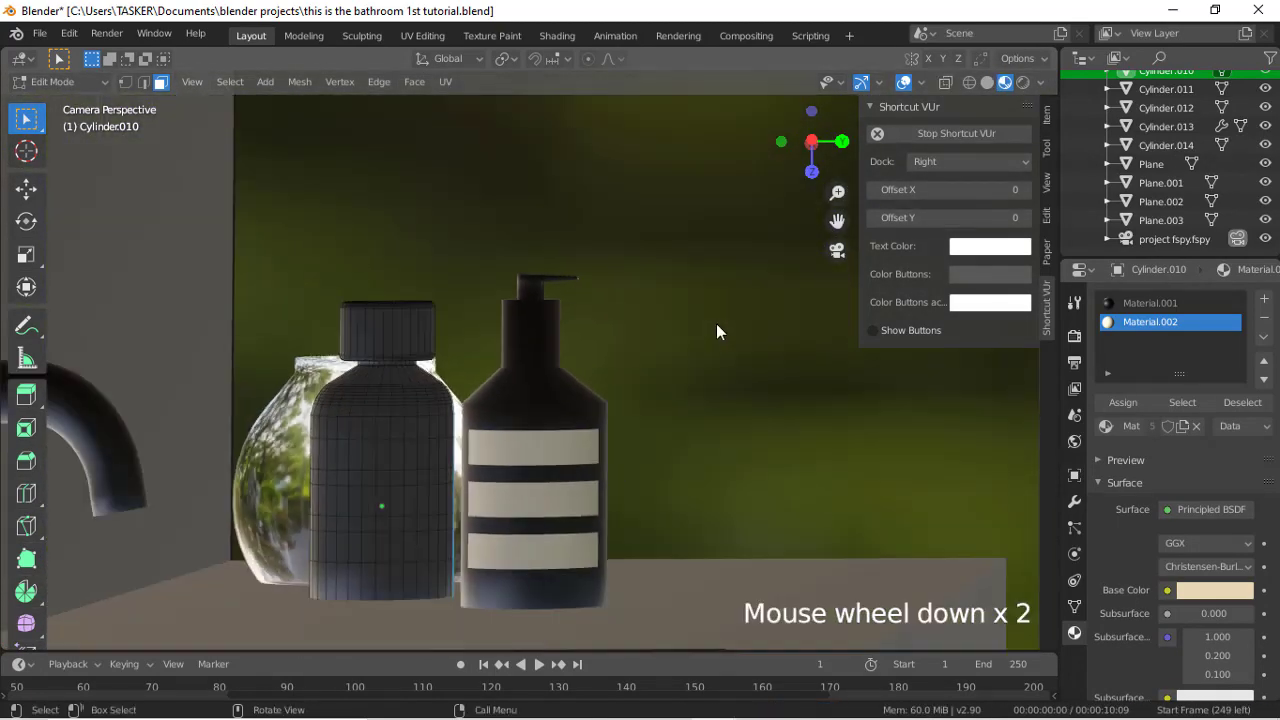
{"action": "key", "text": "ctrl+z"}
Step: Examine the selected faces on the far side of the capped bottle from outside the camera view
{"action": "left_click_drag", "start_coordinate": [785, 165], "coordinate": [788, 212]}
{"action": "scroll", "coordinate": [493, 323], "scroll_direction": "up", "scroll_amount": 6}
{"action": "scroll", "coordinate": [493, 322], "scroll_direction": "up", "scroll_amount": 3}
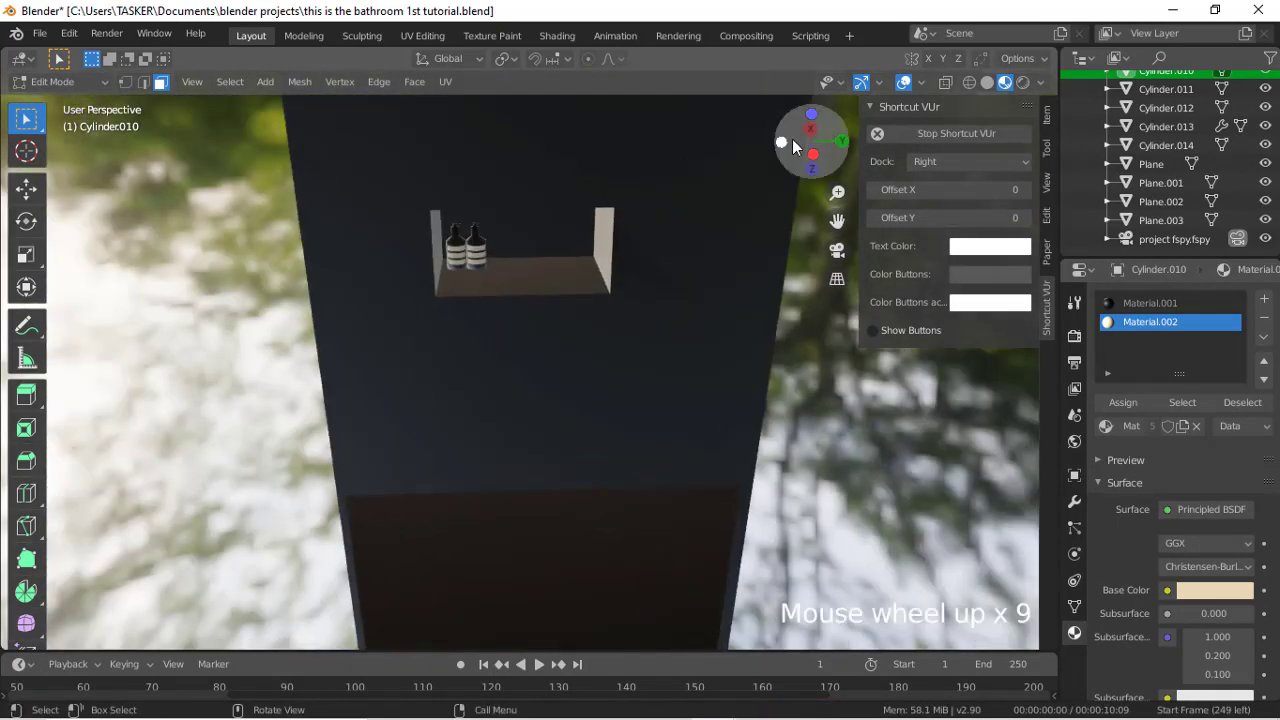
{"action": "left_click_drag", "start_coordinate": [792, 139], "coordinate": [622, 148]}
{"action": "scroll", "coordinate": [610, 272], "scroll_direction": "up", "scroll_amount": 2}
{"action": "left_click_drag", "start_coordinate": [837, 221], "coordinate": [993, 208]}
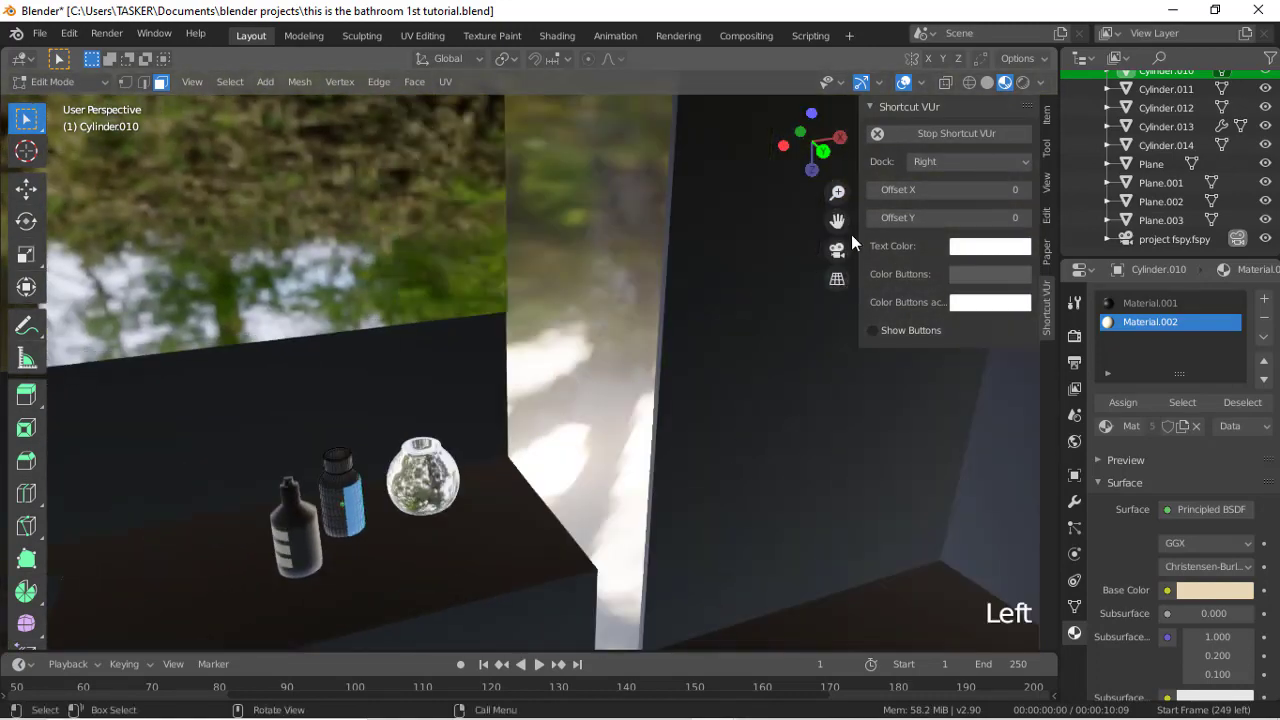
{"action": "scroll", "coordinate": [702, 345], "scroll_direction": "up", "scroll_amount": 2}
{"action": "left_click", "coordinate": [949, 82]}
{"action": "left_click", "coordinate": [949, 82]}
Step: Return to the rendered camera view and try to rotate the selected bottle faces about the global Z axis
{"action": "left_click", "coordinate": [1022, 82]}
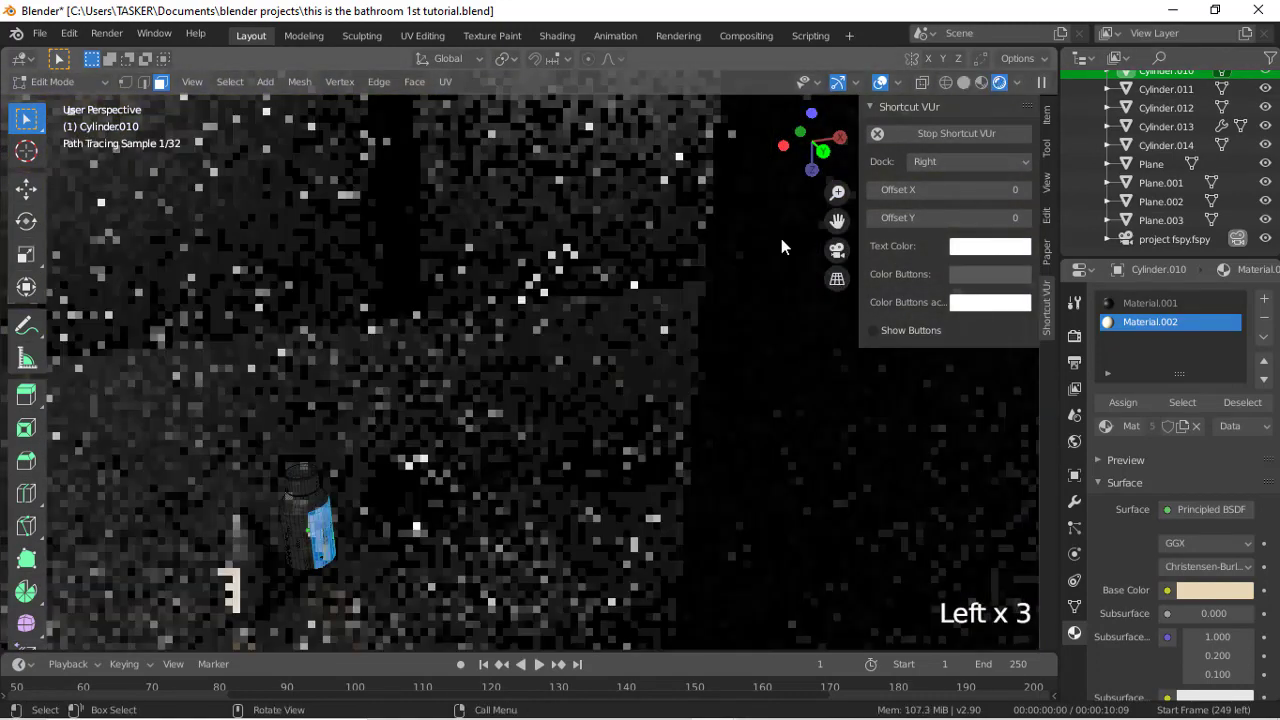
{"action": "left_click", "coordinate": [837, 249]}
{"action": "key", "text": "r"}
{"action": "left_click", "coordinate": [593, 351]}
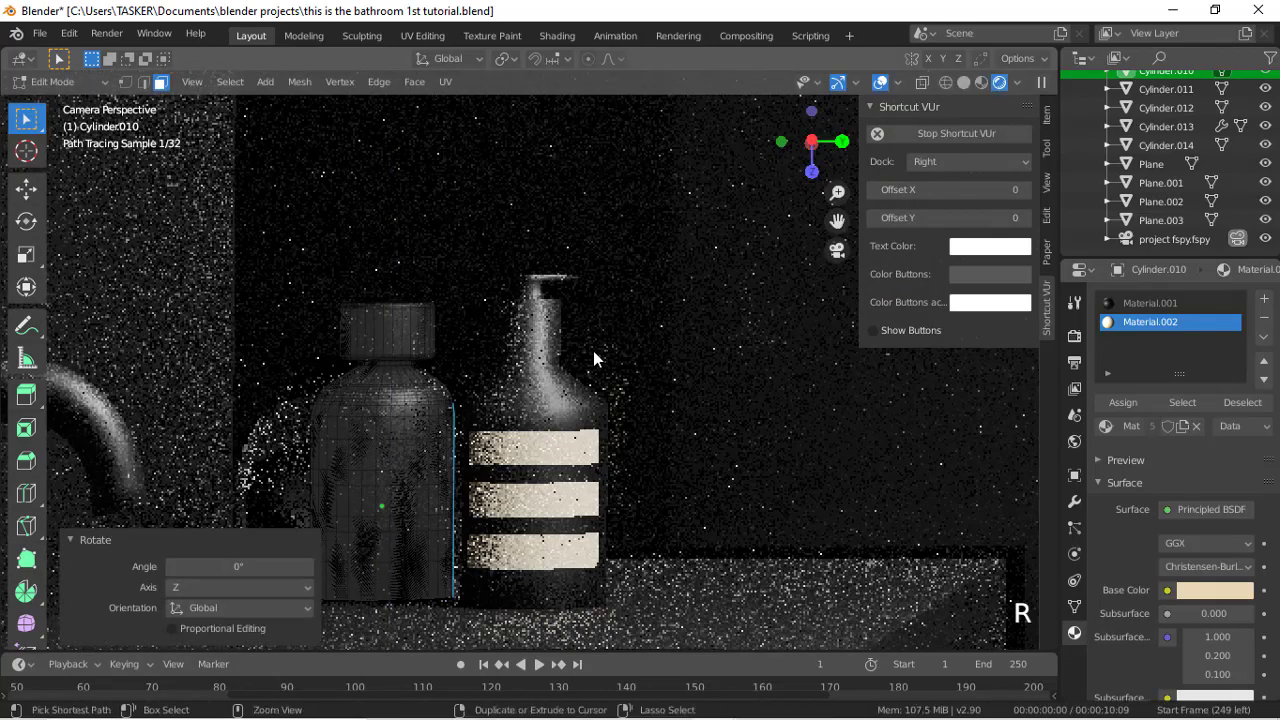
Step: Undo the rotation of the selected faces, then rotate the whole capped bottle 78.4° about the global Z axis
{"action": "key", "text": "ctrl+z"}
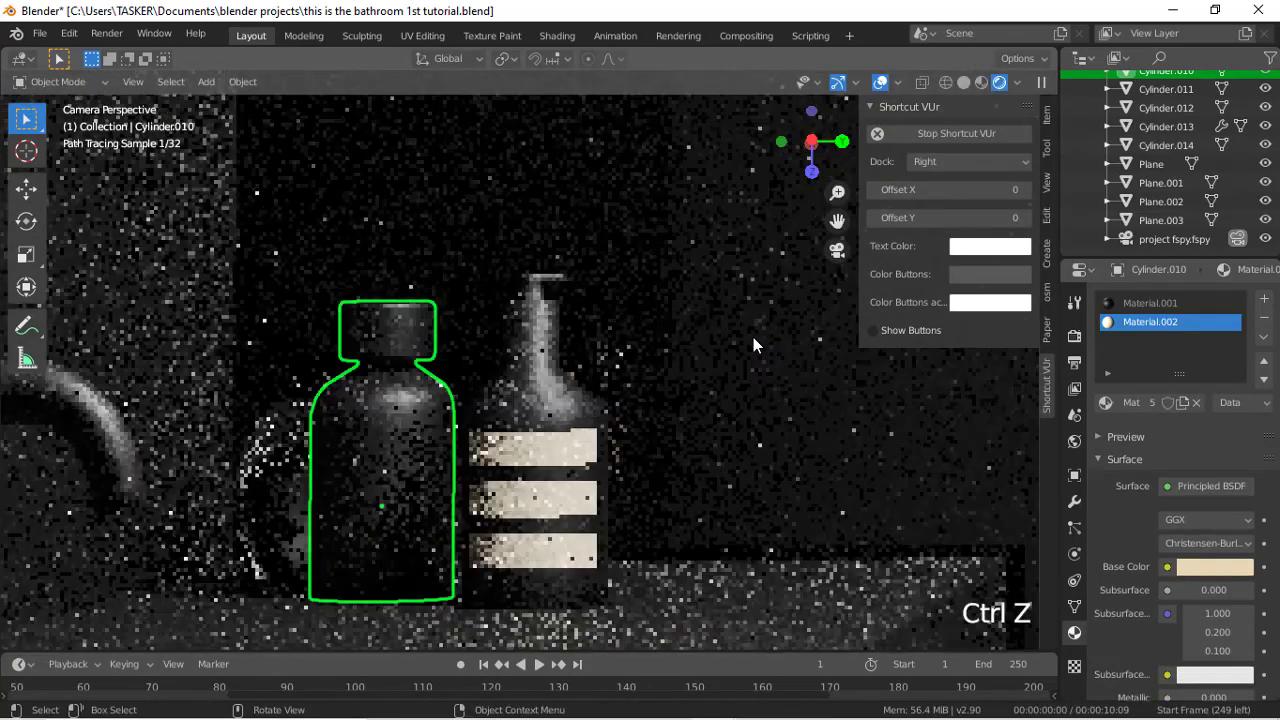
{"action": "key", "text": "r"}
{"action": "left_click", "coordinate": [357, 377]}
{"action": "scroll", "coordinate": [620, 389], "scroll_direction": "down", "scroll_amount": 9}
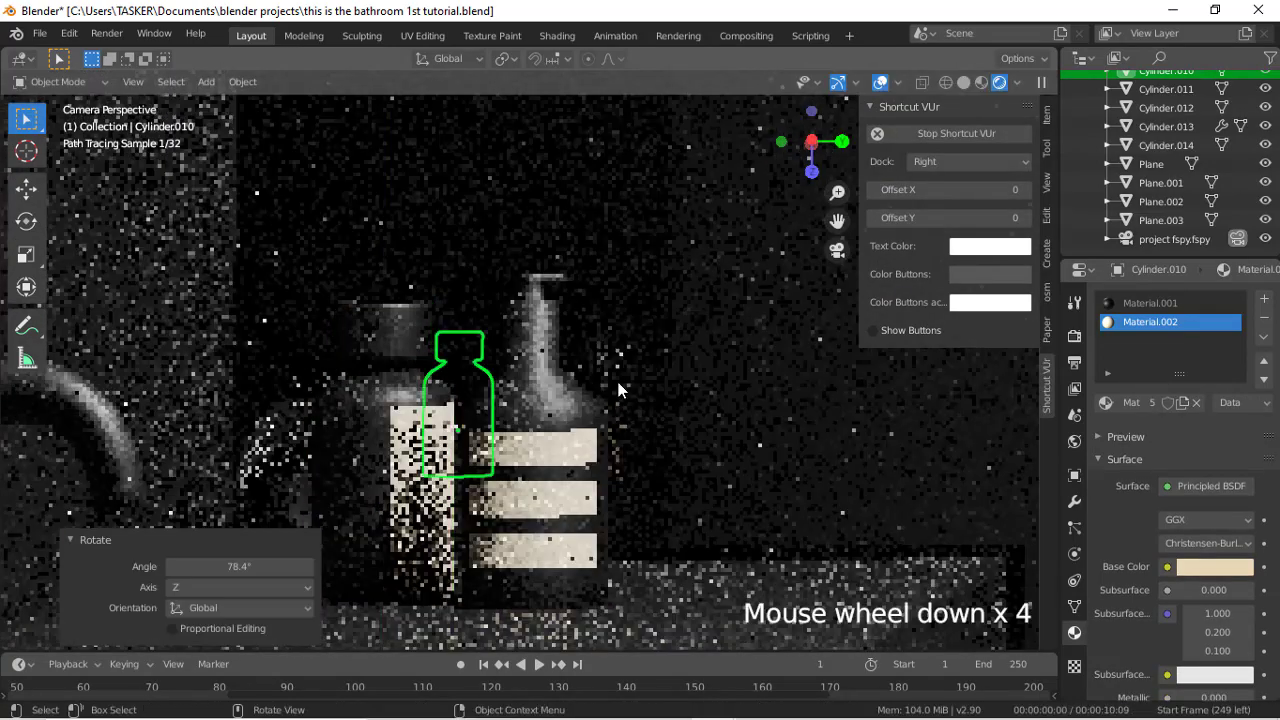
Step: Set the base colors of Material.016 and Material.011 on the room mesh Plane.001 to white
{"action": "left_click", "coordinate": [523, 535]}
{"action": "scroll", "coordinate": [523, 535], "scroll_direction": "down", "scroll_amount": 8}
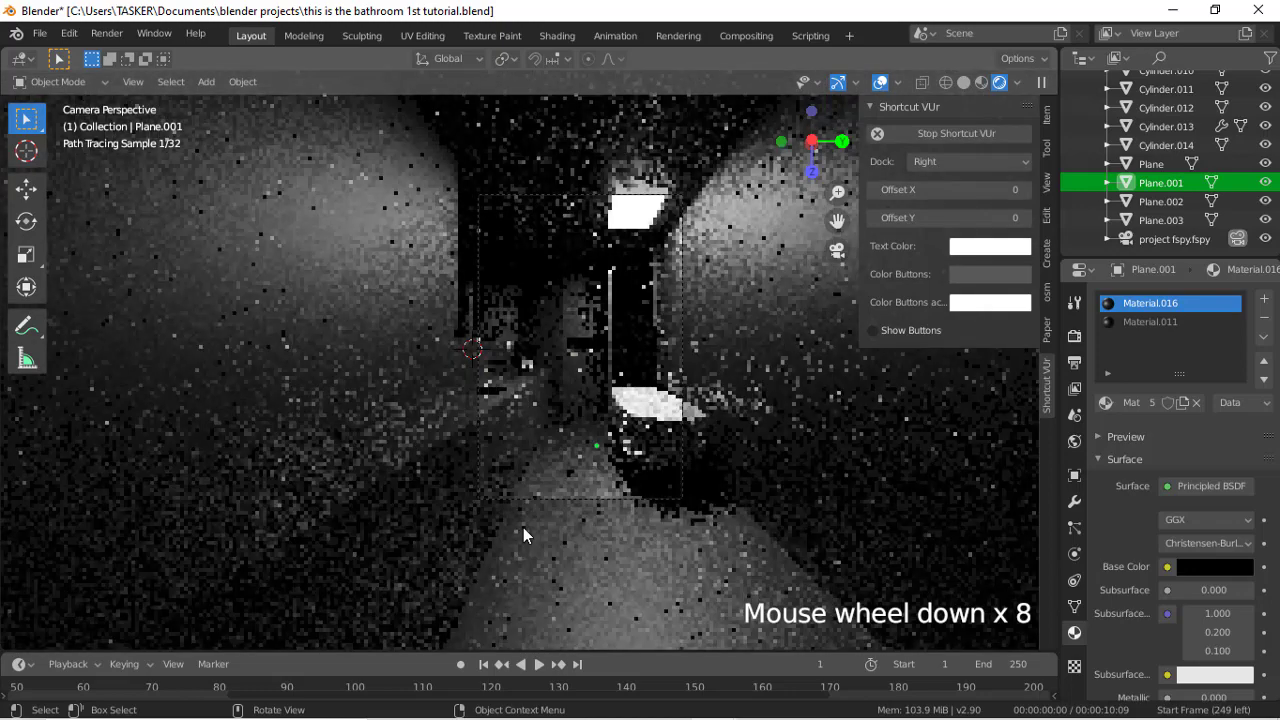
{"action": "scroll", "coordinate": [523, 527], "scroll_direction": "up", "scroll_amount": 1}
{"action": "left_click", "coordinate": [1150, 324]}
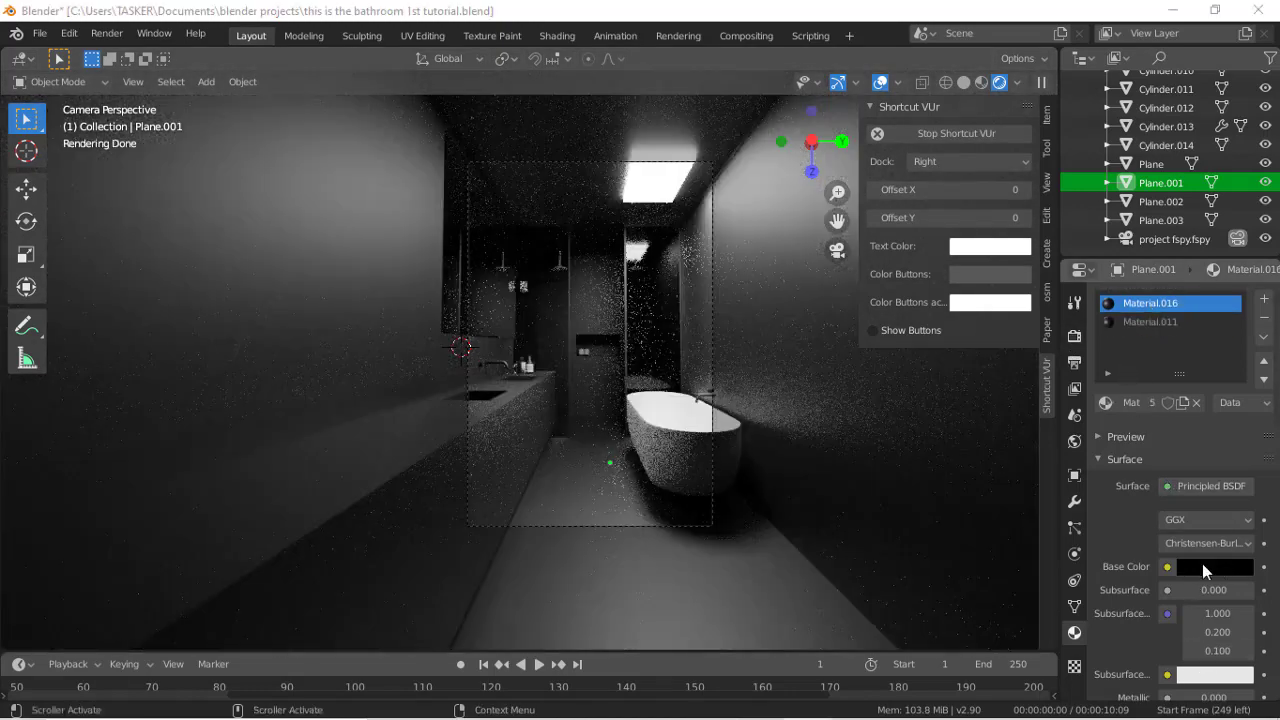
{"action": "left_click", "coordinate": [1202, 563]}
{"action": "left_click_drag", "start_coordinate": [1240, 395], "coordinate": [1239, 299]}
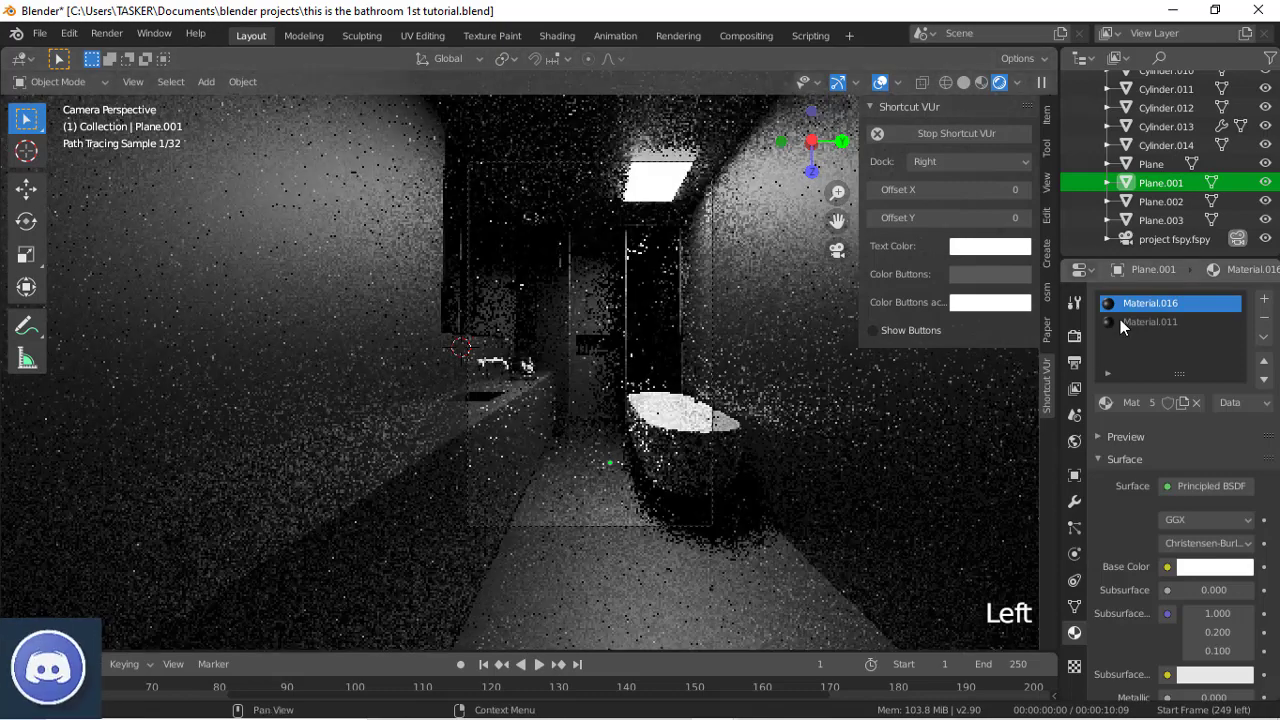
{"action": "left_click", "coordinate": [1120, 321]}
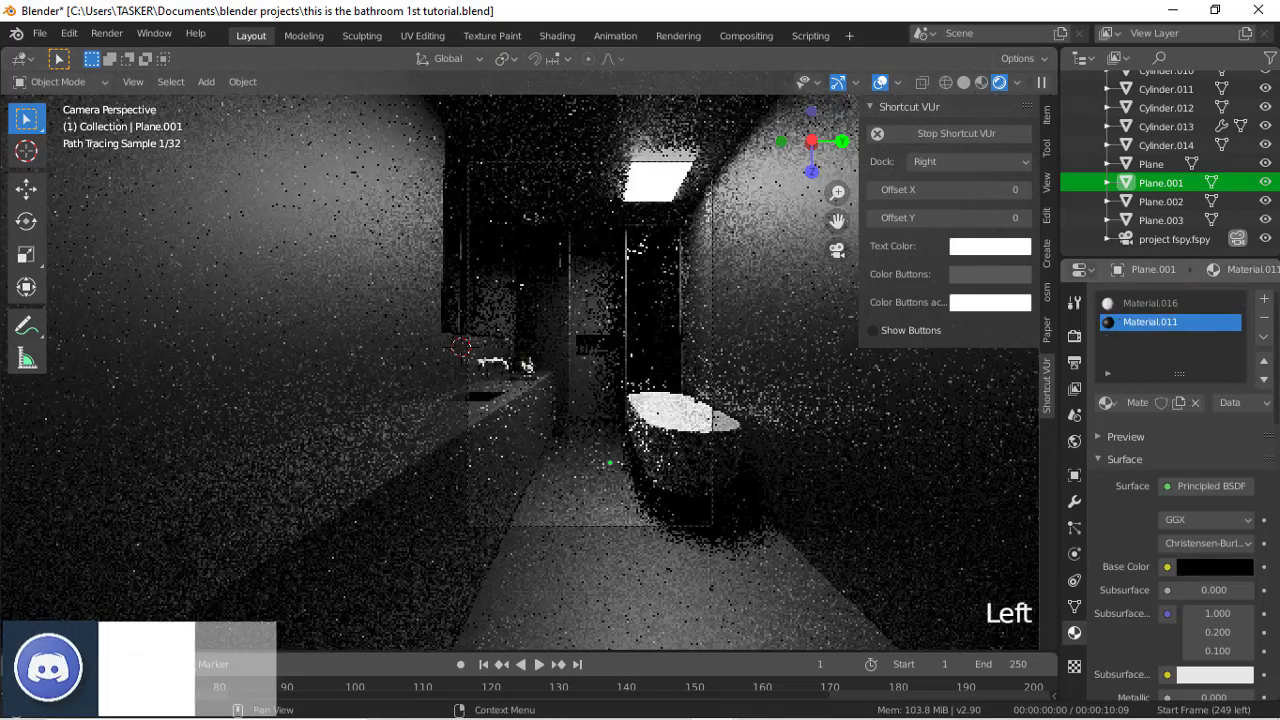
{"action": "left_click", "coordinate": [1210, 567]}
{"action": "left_click_drag", "start_coordinate": [1240, 340], "coordinate": [1239, 299]}
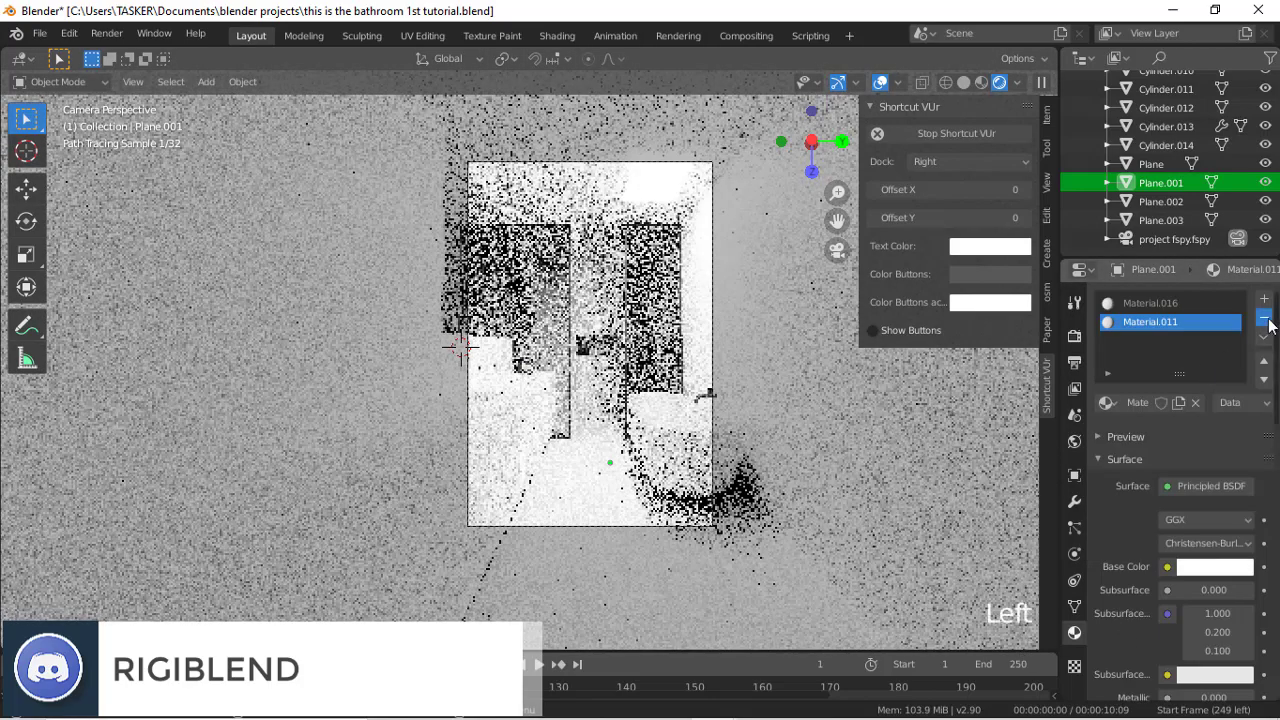
Step: Remove both existing material slots from the room mesh and add two new materials in Edit Mode
{"action": "left_click", "coordinate": [1264, 318]}
{"action": "left_click", "coordinate": [1264, 318]}
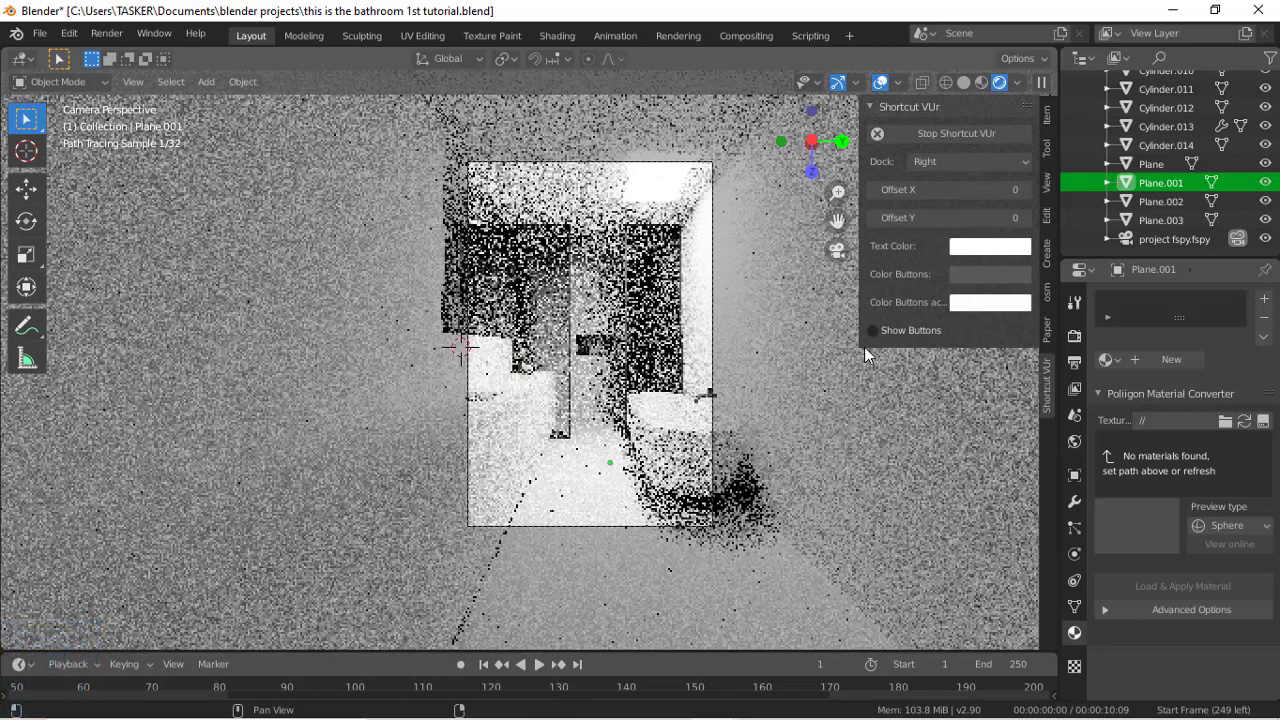
{"action": "key", "text": "Tab"}
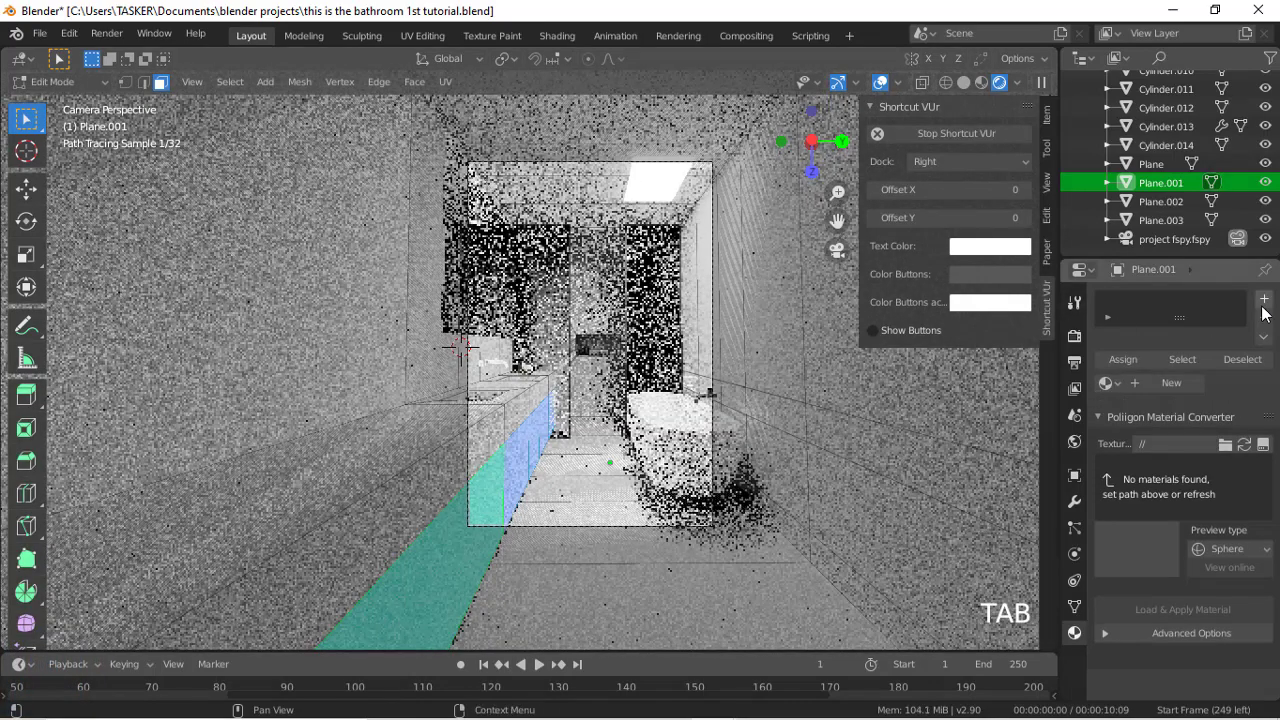
{"action": "left_click", "coordinate": [1263, 301]}
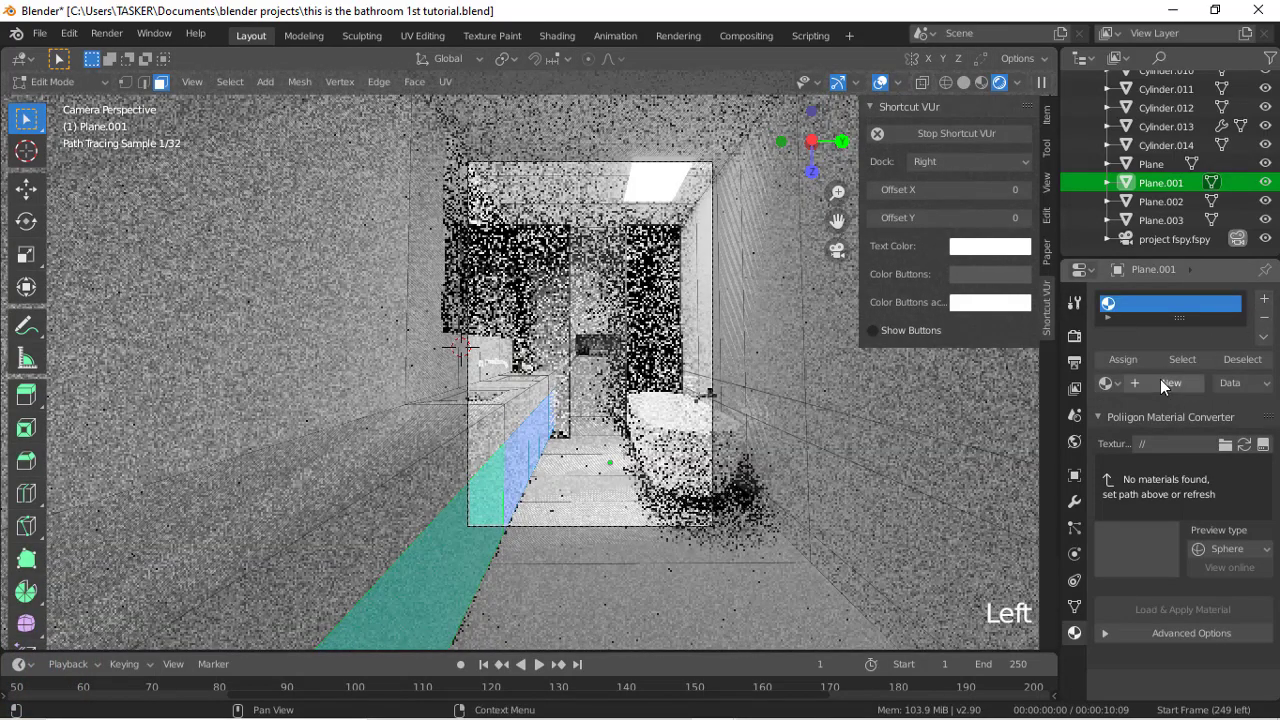
{"action": "left_click", "coordinate": [1162, 381]}
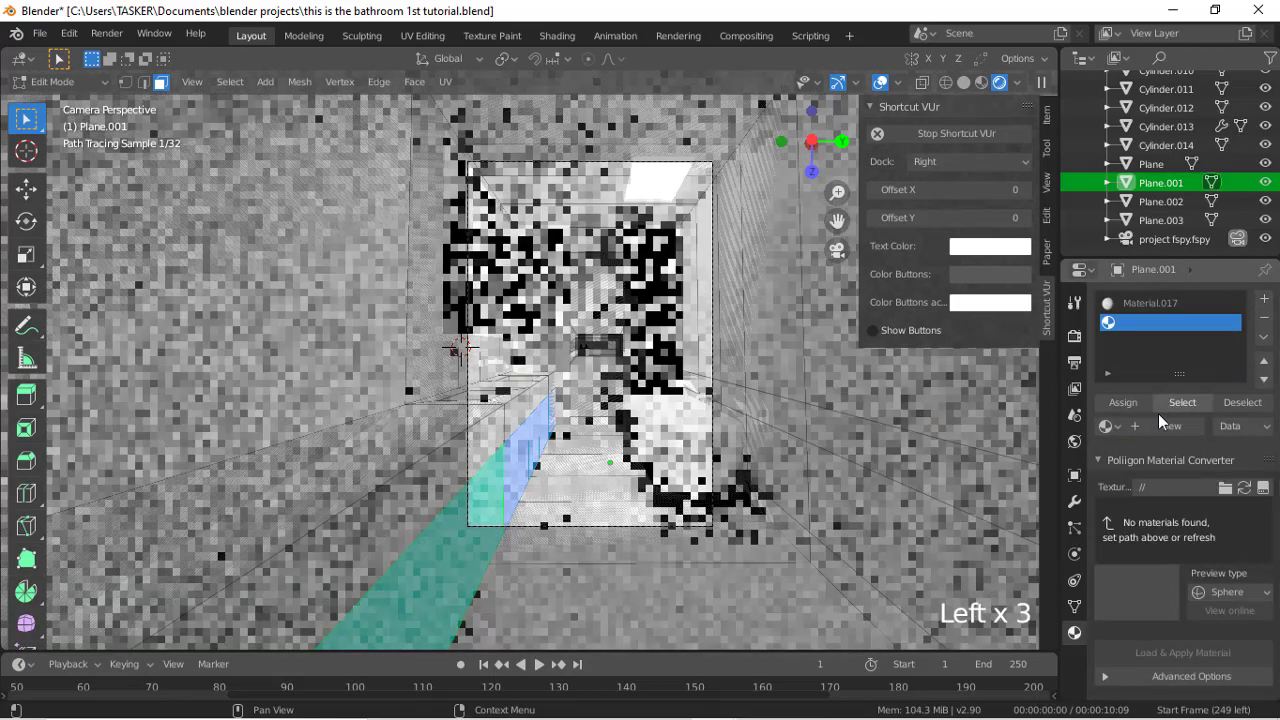
{"action": "left_click", "coordinate": [1160, 424]}
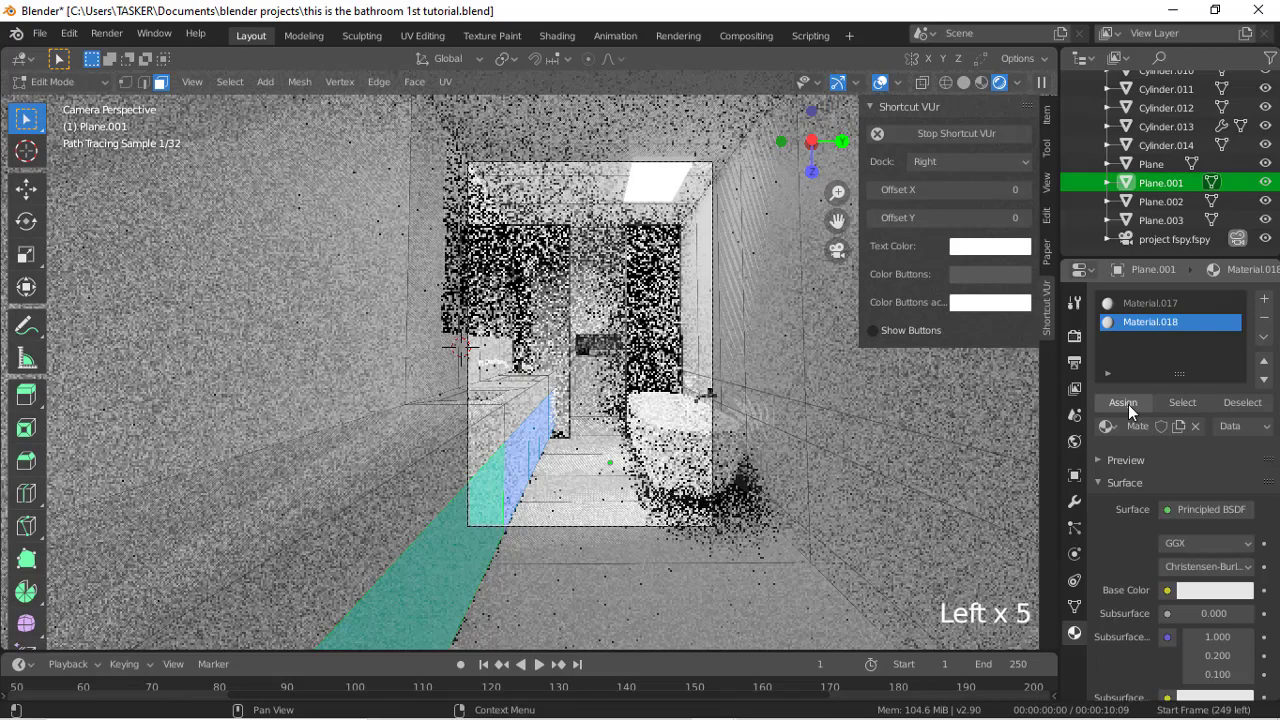
Step: Assign Material.018 to the selected faces below the vanity and set its base color to black
{"action": "left_click", "coordinate": [1128, 404]}
{"action": "left_click", "coordinate": [1128, 404]}
{"action": "left_click", "coordinate": [1128, 404]}
{"action": "left_click", "coordinate": [1206, 591]}
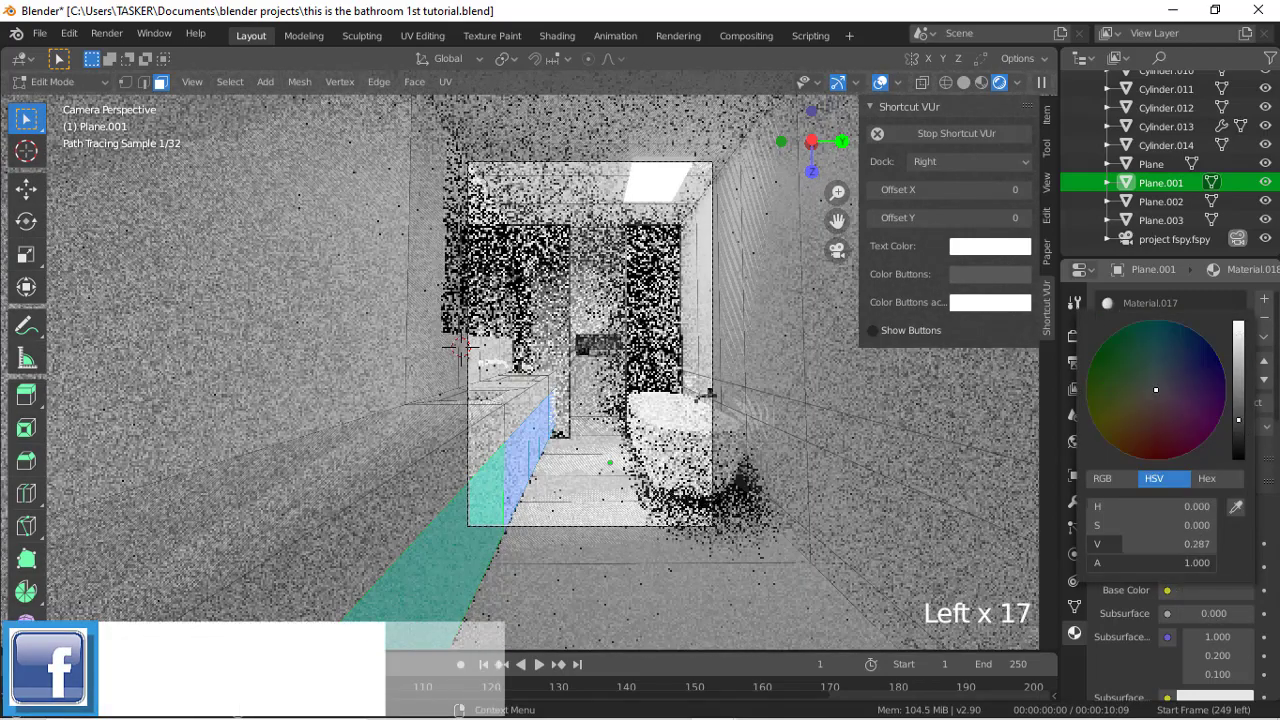
{"action": "left_click_drag", "start_coordinate": [1239, 420], "coordinate": [1239, 463]}
Step: Add an Image Texture to the base color of the room's Material.017 and show its nodes in the Shading workspace
{"action": "left_click", "coordinate": [1170, 304]}
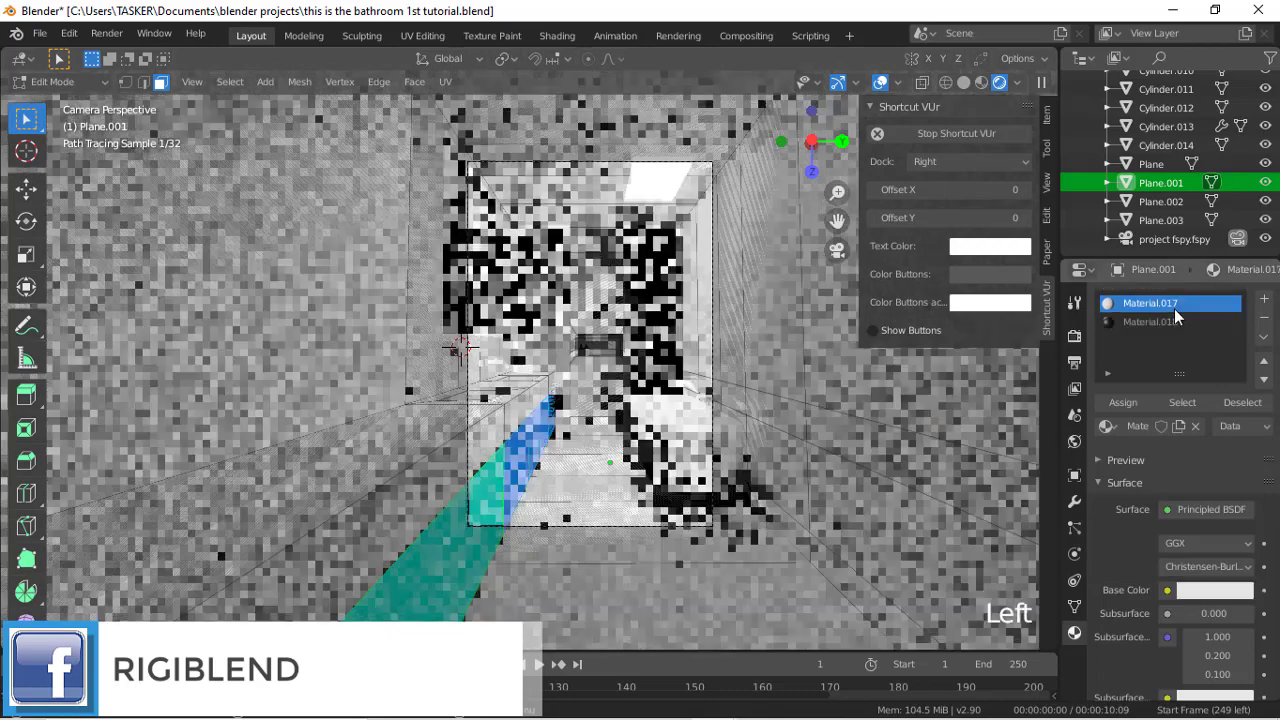
{"action": "key", "text": "Tab"}
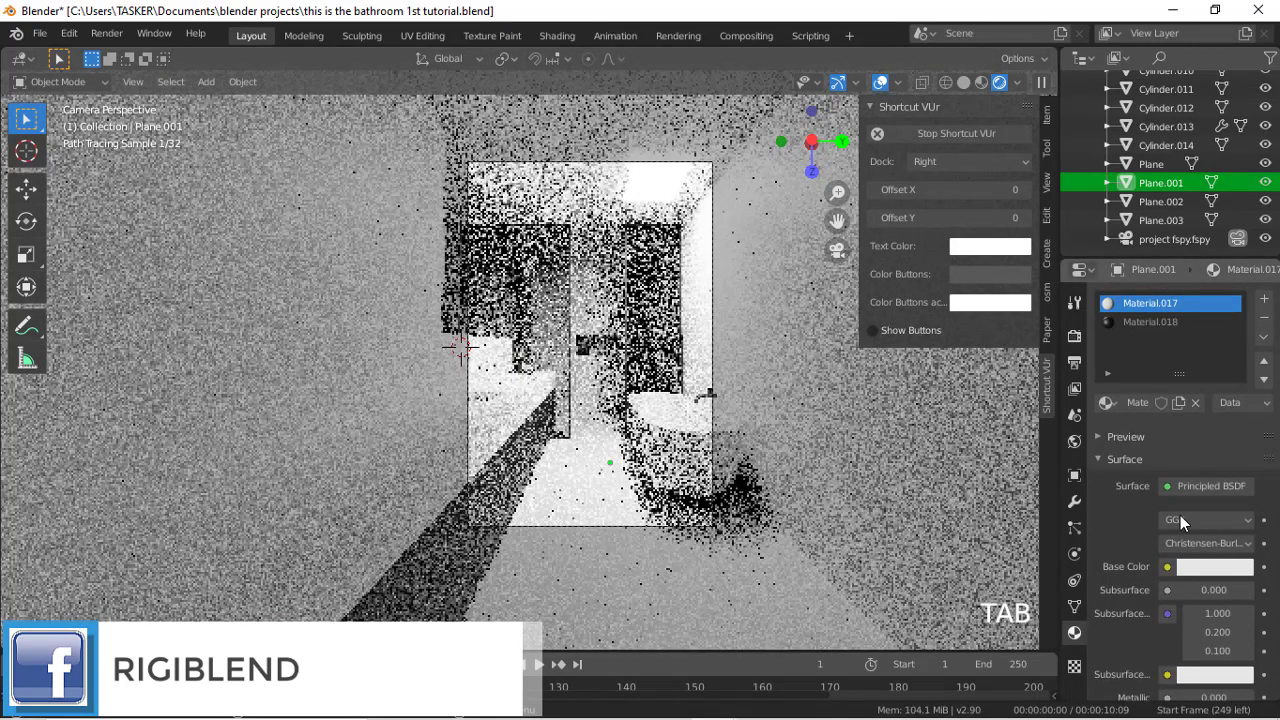
{"action": "left_click", "coordinate": [1167, 566]}
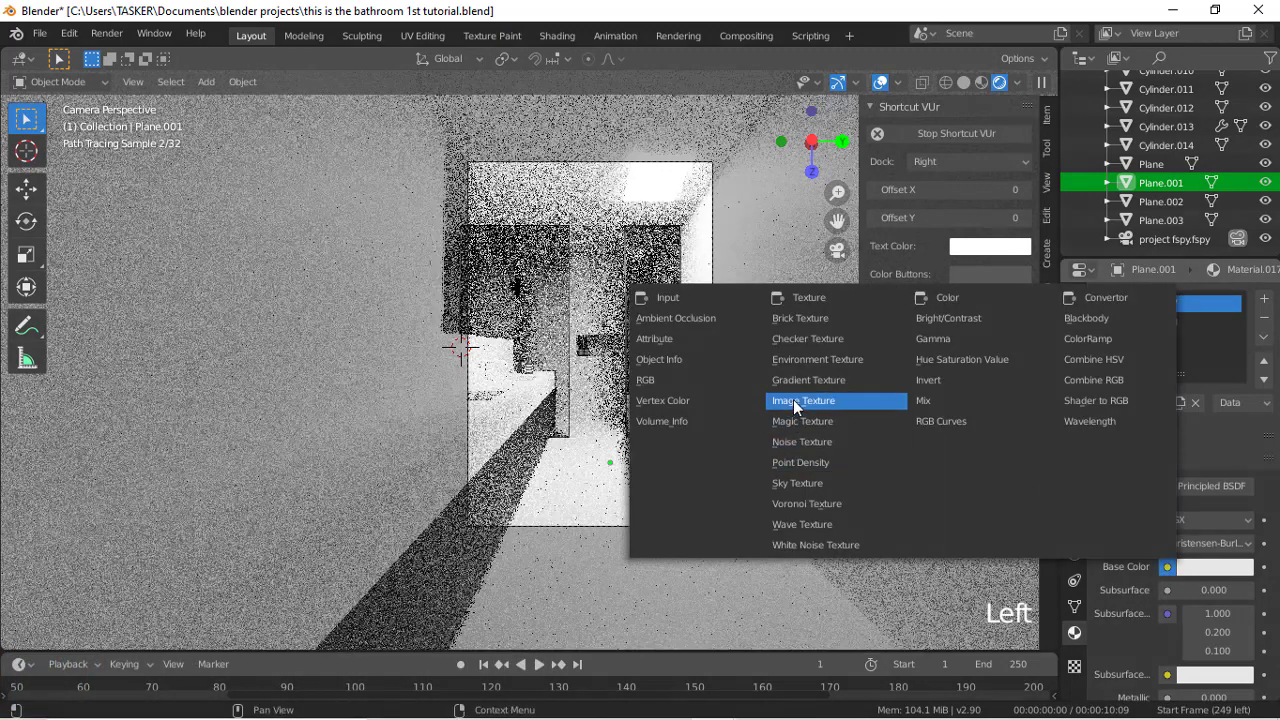
{"action": "left_click", "coordinate": [793, 400]}
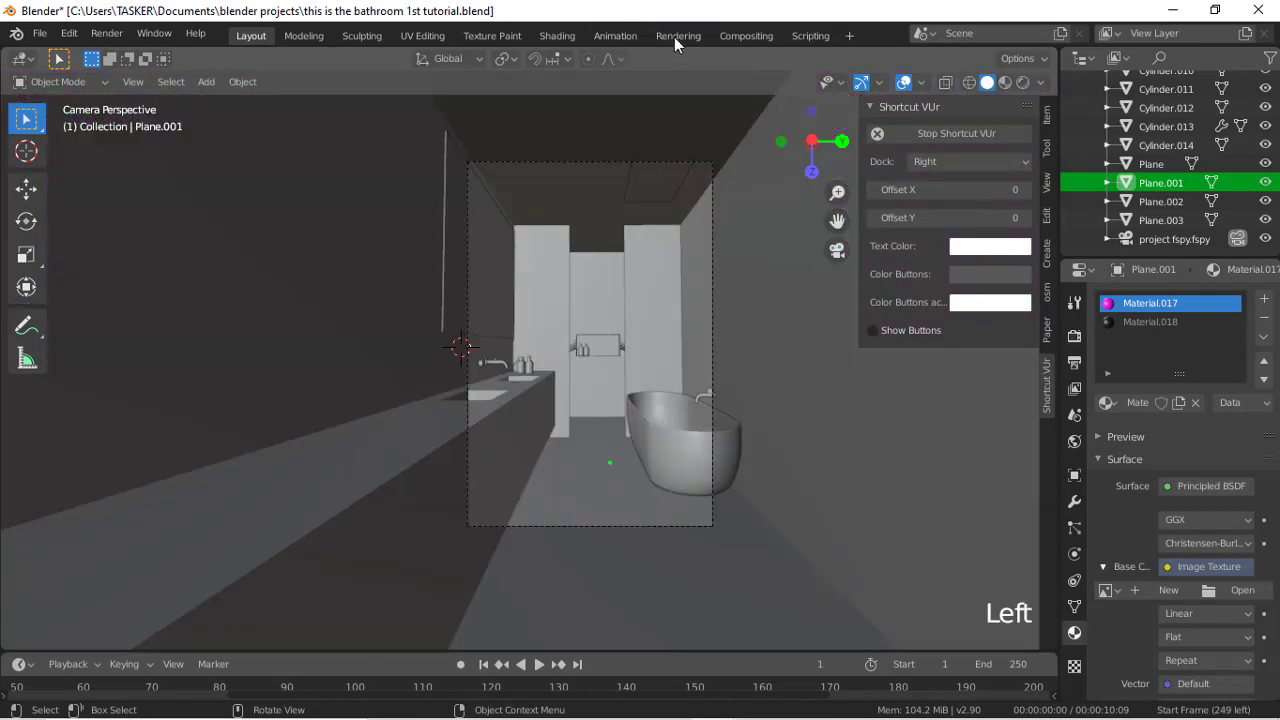
{"action": "left_click", "coordinate": [557, 36]}
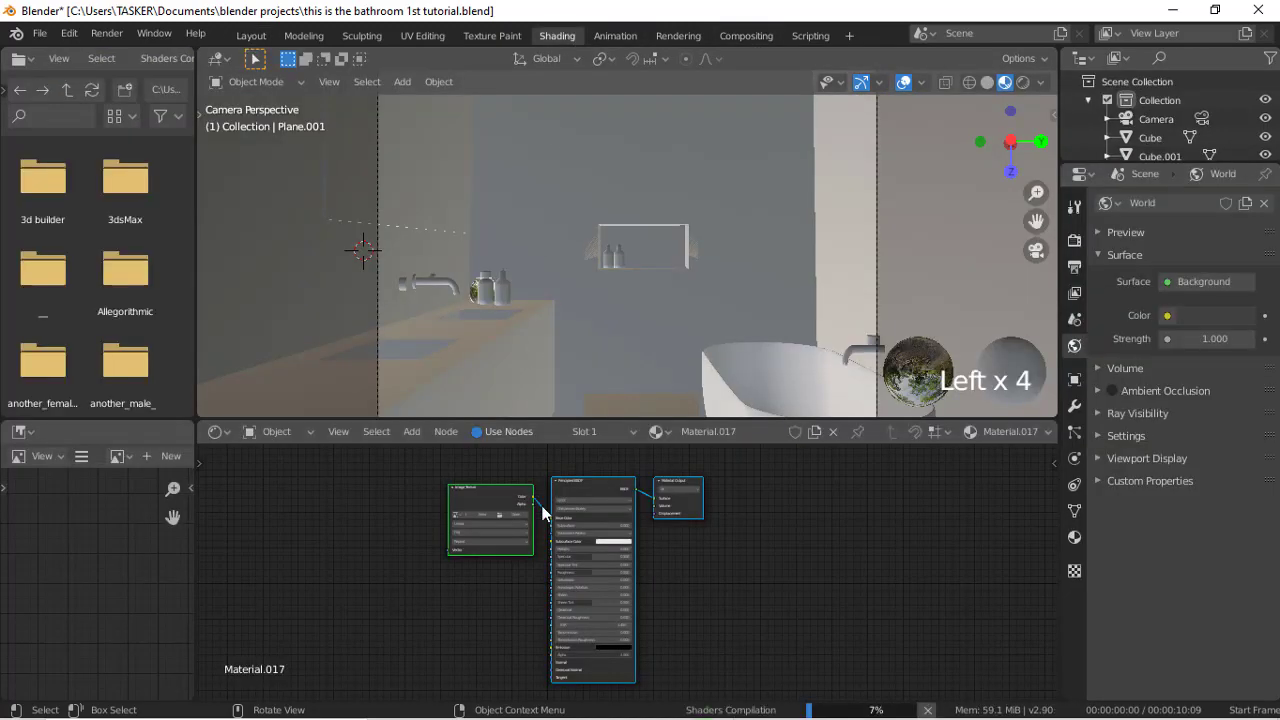
{"action": "scroll", "coordinate": [540, 512], "scroll_direction": "down", "scroll_amount": 1}
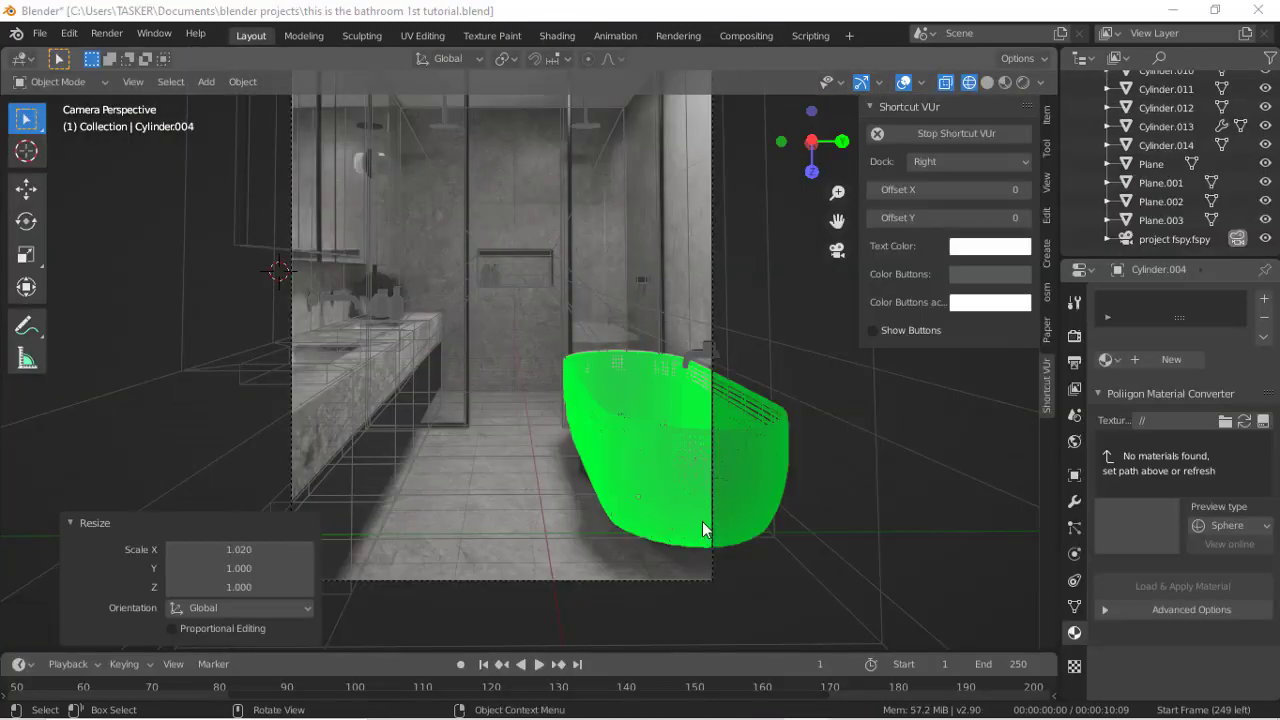
Step: Move the bathtub about 0.013 m along the global Z axis and return to the camera view
{"action": "left_click_drag", "start_coordinate": [812, 143], "coordinate": [758, 260]}
{"action": "key", "text": "g"}
{"action": "key", "text": "z"}
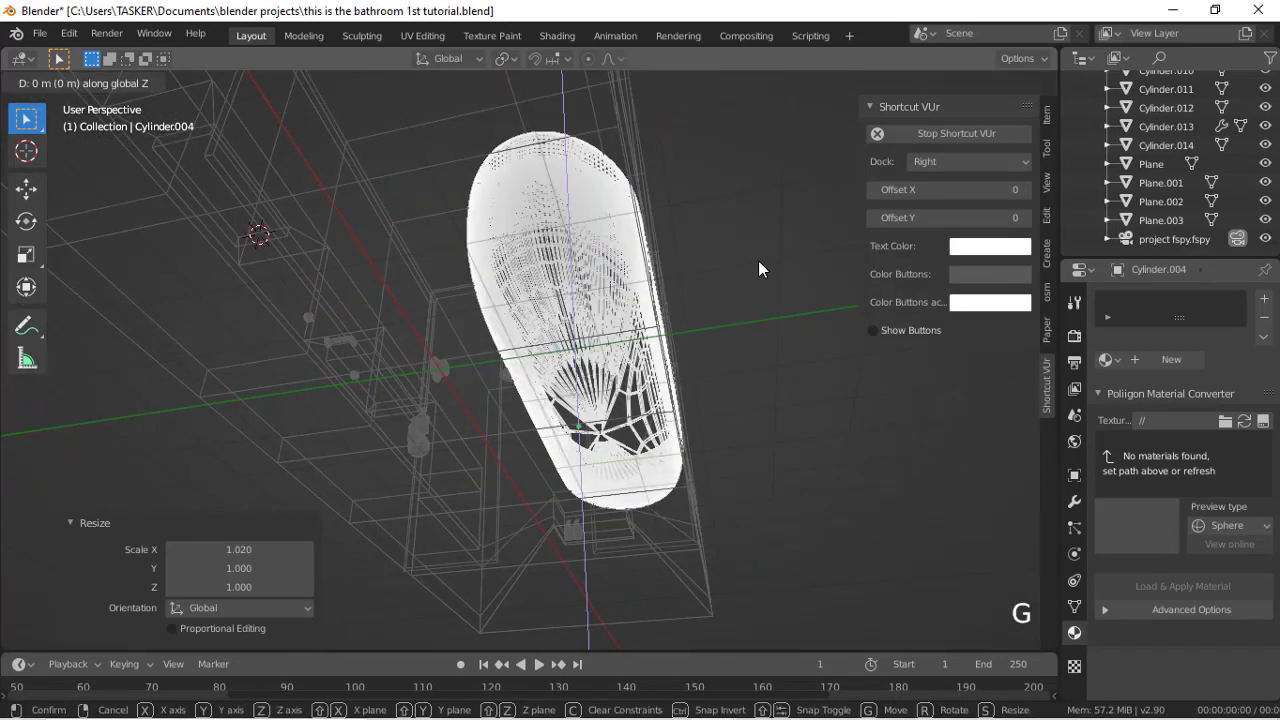
{"action": "left_click", "coordinate": [758, 260]}
{"action": "left_click", "coordinate": [987, 83]}
{"action": "mouse_move", "coordinate": [814, 143]}
{"action": "left_mouse_down"}
{"action": "mouse_move", "coordinate": [826, 196]}
{"action": "mouse_move", "coordinate": [805, 208]}
{"action": "left_mouse_up"}
{"action": "key", "text": "g"}
{"action": "key", "text": "z"}
{"action": "left_click", "coordinate": [706, 231]}
{"action": "left_click_drag", "start_coordinate": [814, 143], "coordinate": [834, 195]}
{"action": "left_click", "coordinate": [837, 250]}
{"action": "left_click", "coordinate": [1023, 83]}
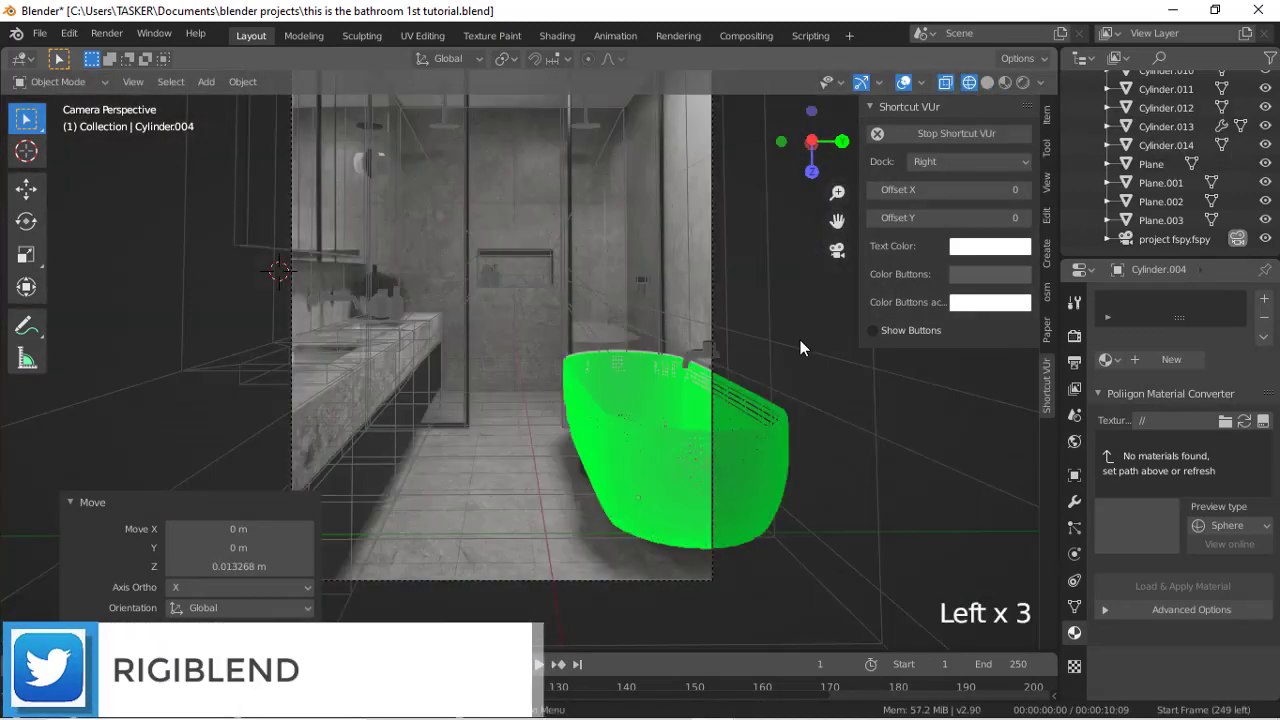
Step: Scale the bathtub slightly along the global Z axis to match the photo, by 1.012 and then 1.022
{"action": "key", "text": "s"}
{"action": "key", "text": "z"}
{"action": "left_click", "coordinate": [803, 340]}
{"action": "scroll", "coordinate": [803, 340], "scroll_direction": "up", "scroll_amount": 6}
{"action": "key", "text": "s"}
{"action": "key", "text": "z"}
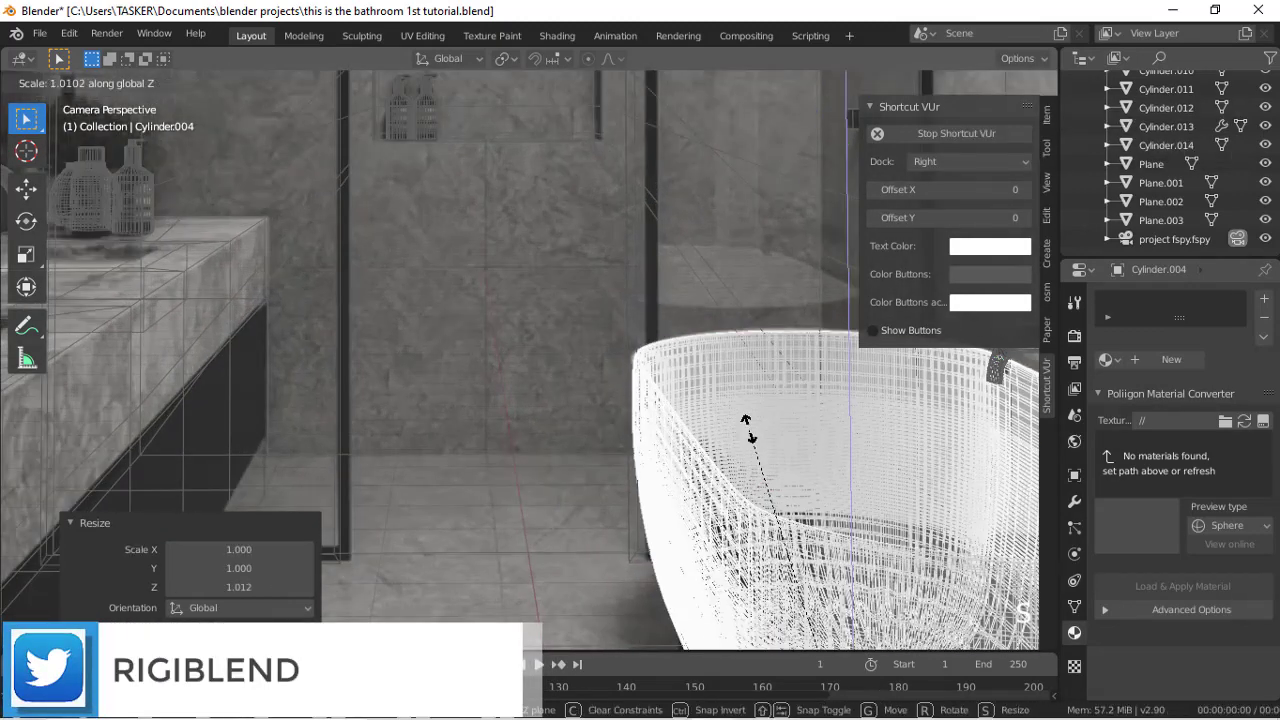
{"action": "left_click", "coordinate": [746, 425]}
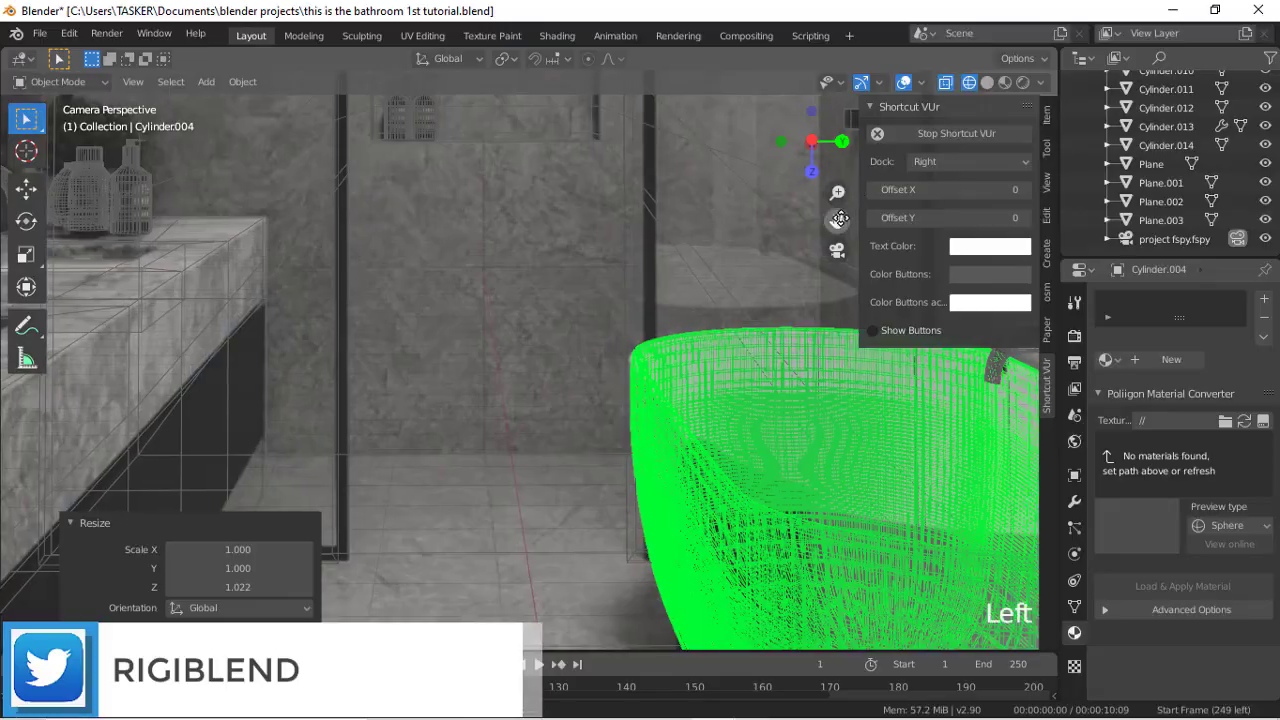
Step: Move the bathtub along the global X axis to match the reference photo and enter Edit Mode on it
{"action": "left_click_drag", "start_coordinate": [839, 220], "coordinate": [806, 371]}
{"action": "key", "text": "g"}
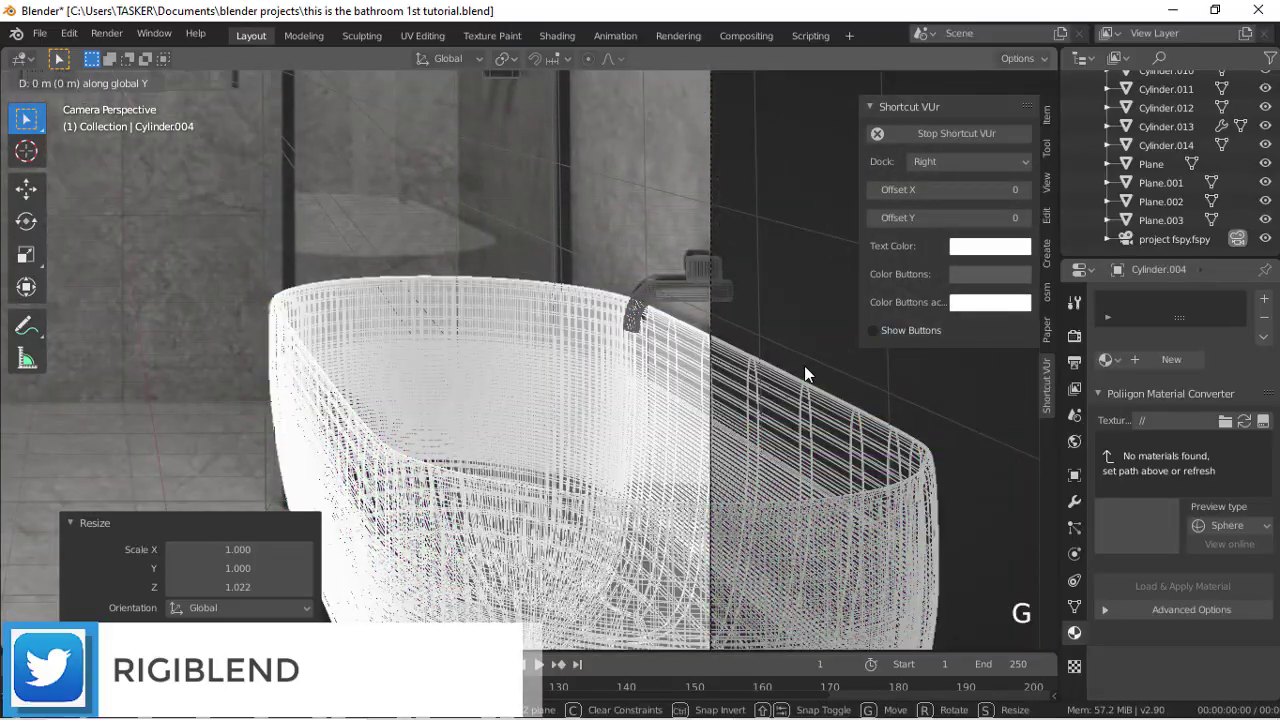
{"action": "key", "text": "x"}
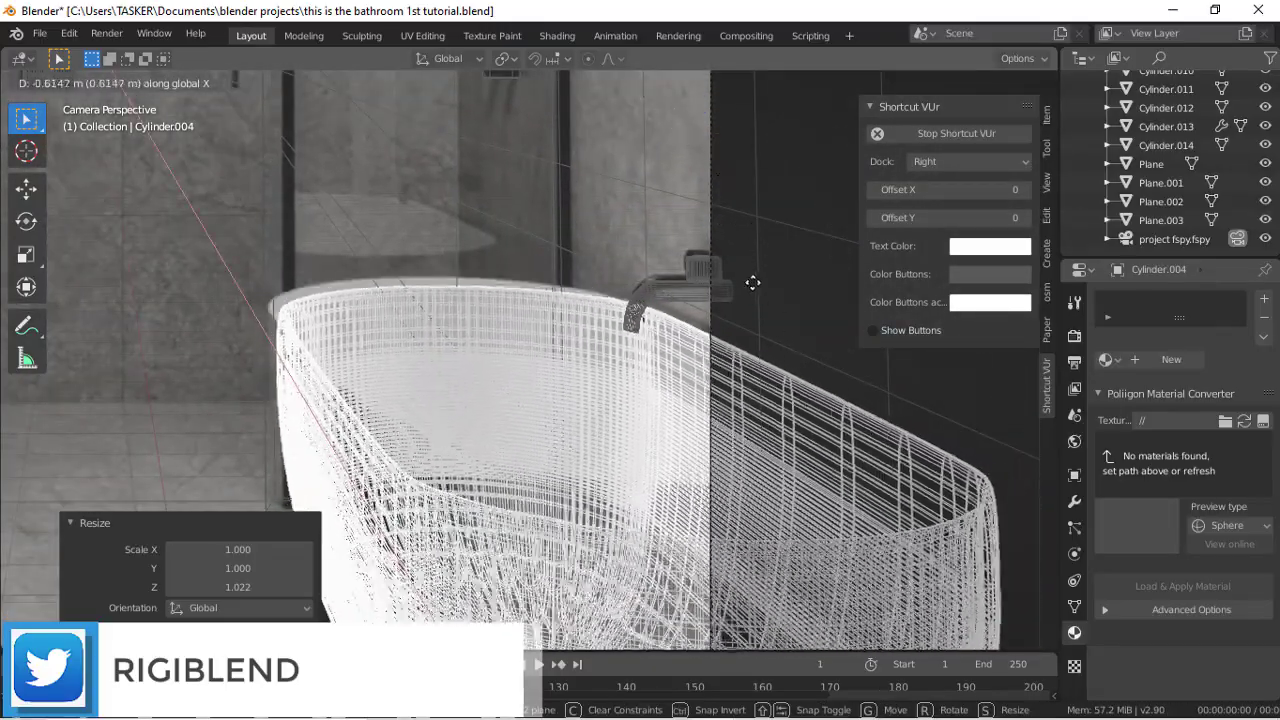
{"action": "left_click", "coordinate": [755, 331]}
{"action": "scroll", "coordinate": [757, 337], "scroll_direction": "up", "scroll_amount": 2}
{"action": "key", "text": "Tab"}
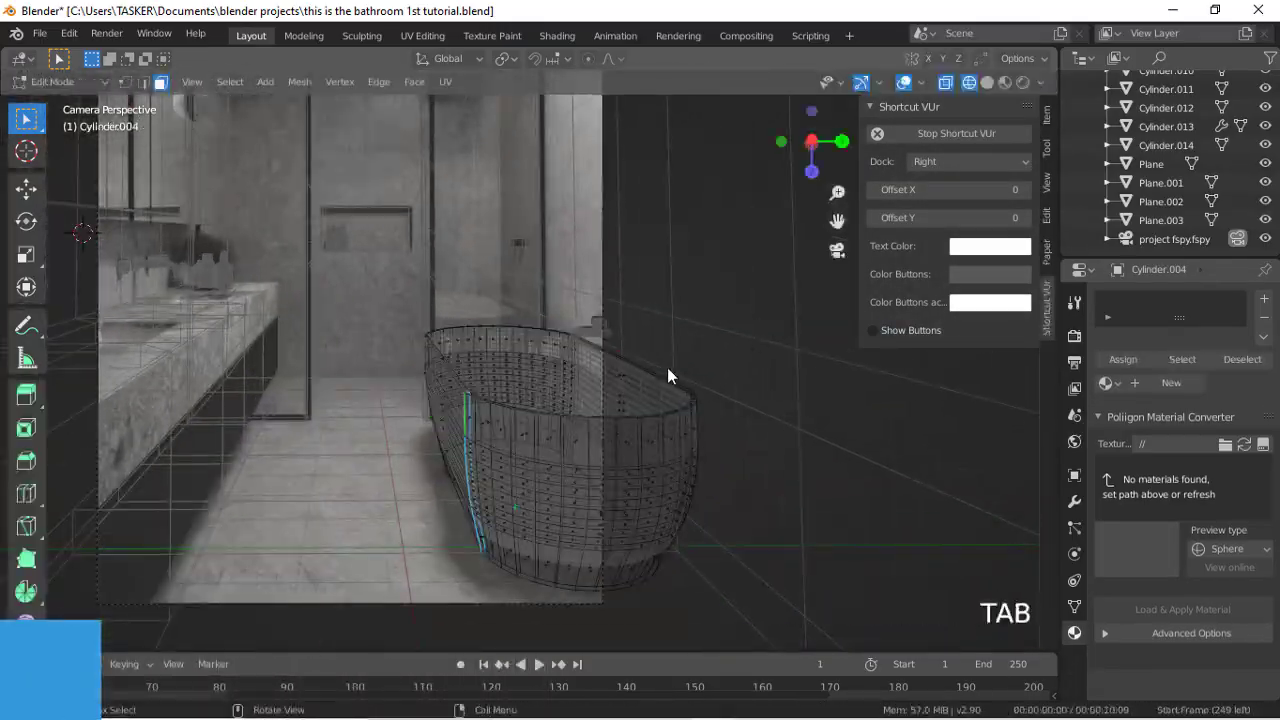
Step: Try a loop cut near the base of the bathtub, inspect it in solid shading, and undo it
{"action": "key", "text": "ctrl+r"}
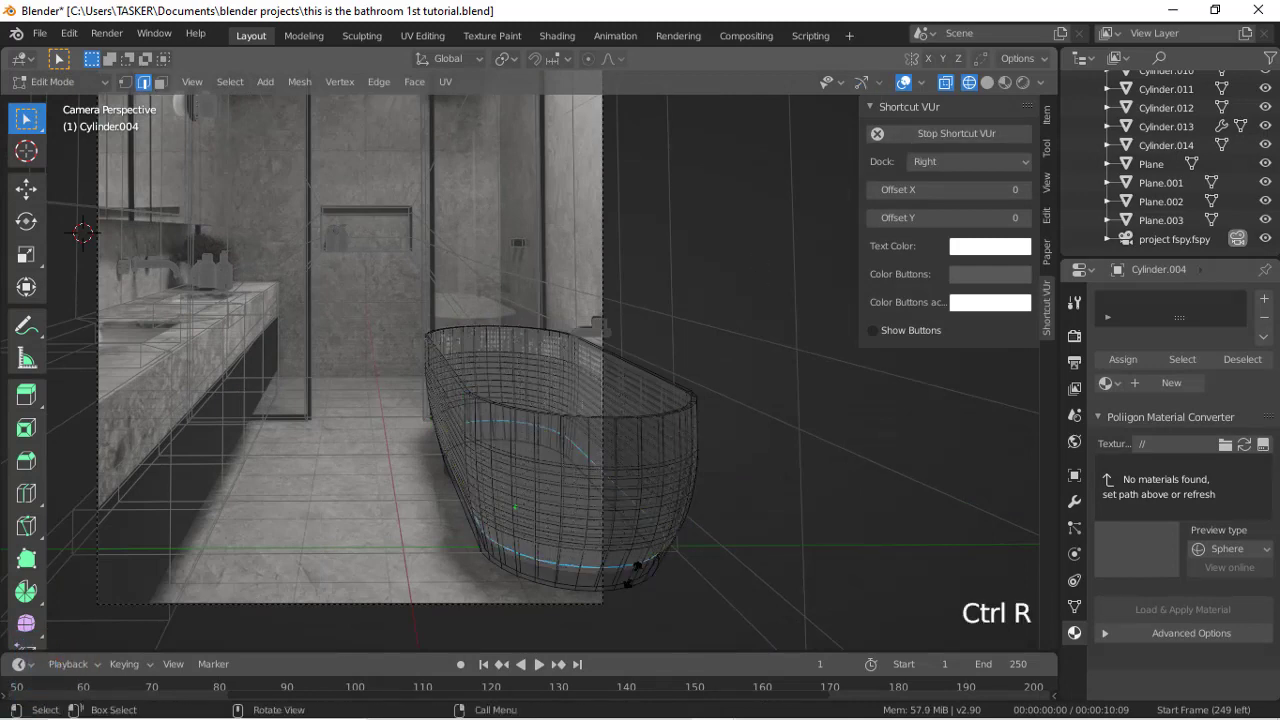
{"action": "left_click", "coordinate": [632, 580]}
{"action": "left_click", "coordinate": [630, 605]}
{"action": "key", "text": "Tab"}
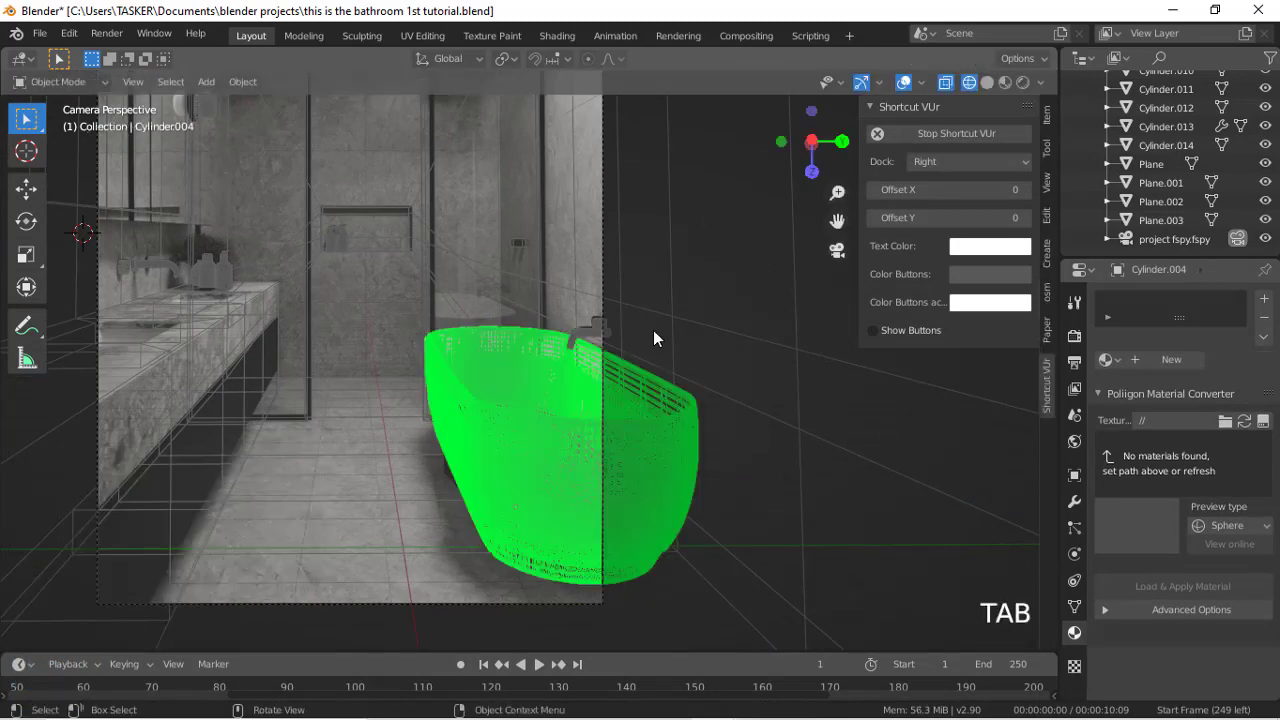
{"action": "left_click", "coordinate": [987, 83]}
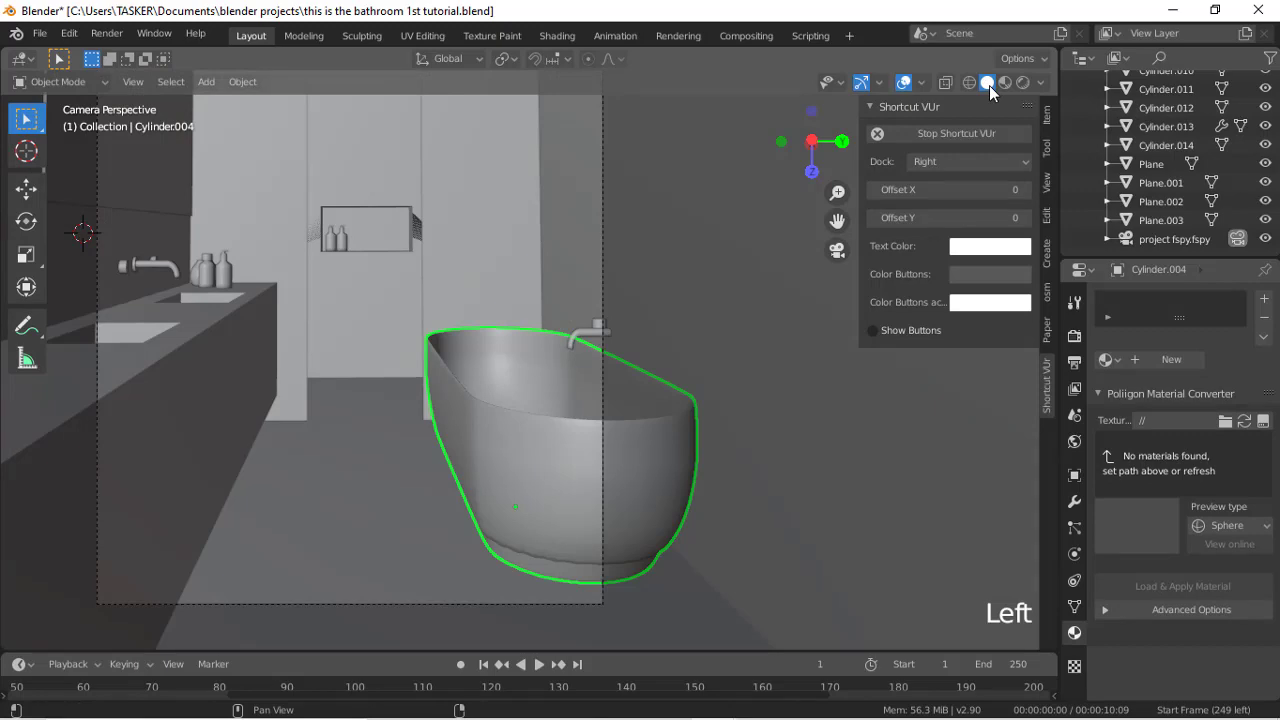
{"action": "key", "text": "Tab"}
{"action": "key", "text": "ctrl+z"}
{"action": "key", "text": "ctrl+z"}
{"action": "key", "text": "ctrl+z"}
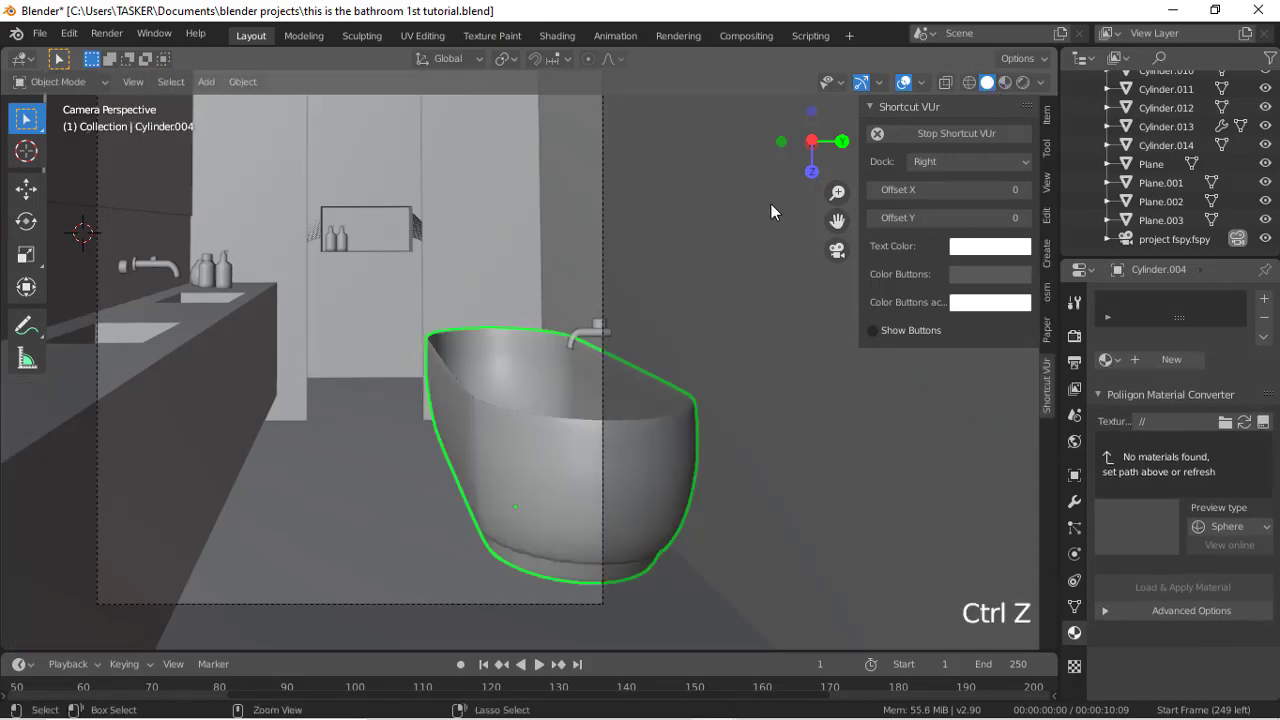
{"action": "key", "text": "Tab"}
{"action": "key", "text": "Tab"}
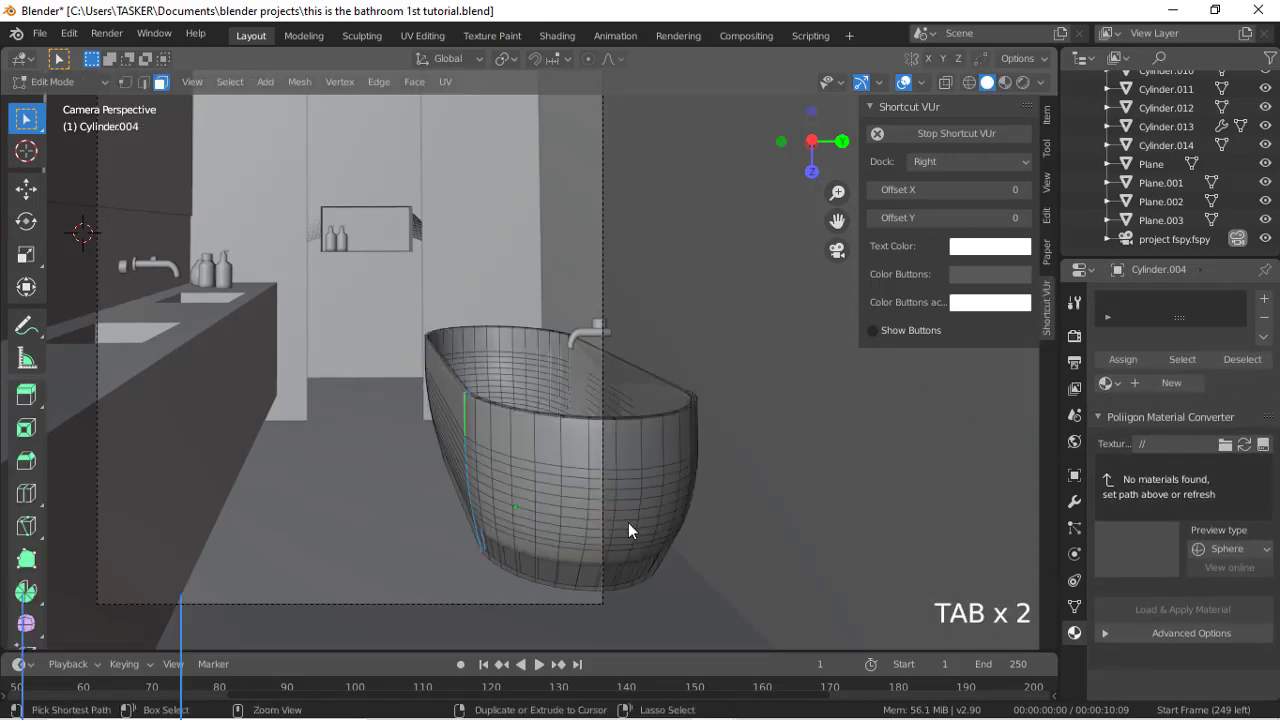
Step: Try a loop cut around the lower inside wall of the bathtub and undo it
{"action": "left_click_drag", "start_coordinate": [814, 160], "coordinate": [858, 215]}
{"action": "left_click_drag", "start_coordinate": [837, 221], "coordinate": [745, 135]}
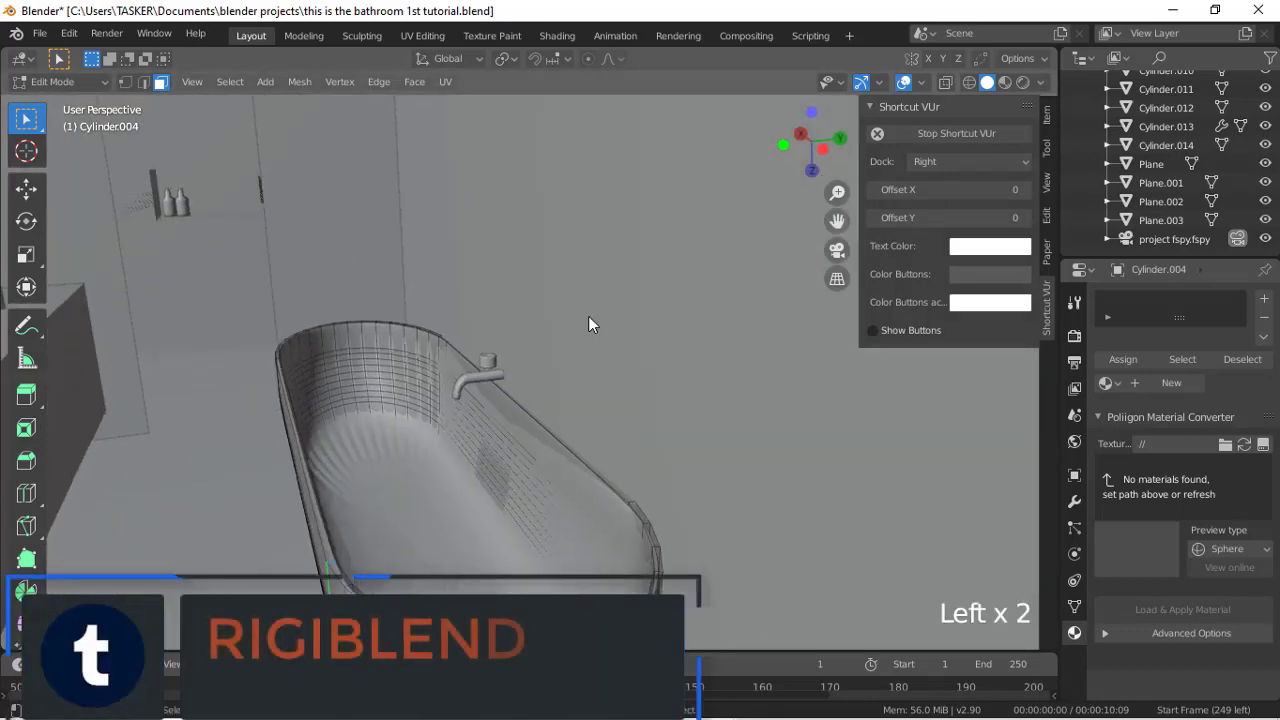
{"action": "key", "text": "ctrl+r"}
{"action": "left_click", "coordinate": [410, 439]}
{"action": "left_click", "coordinate": [410, 436]}
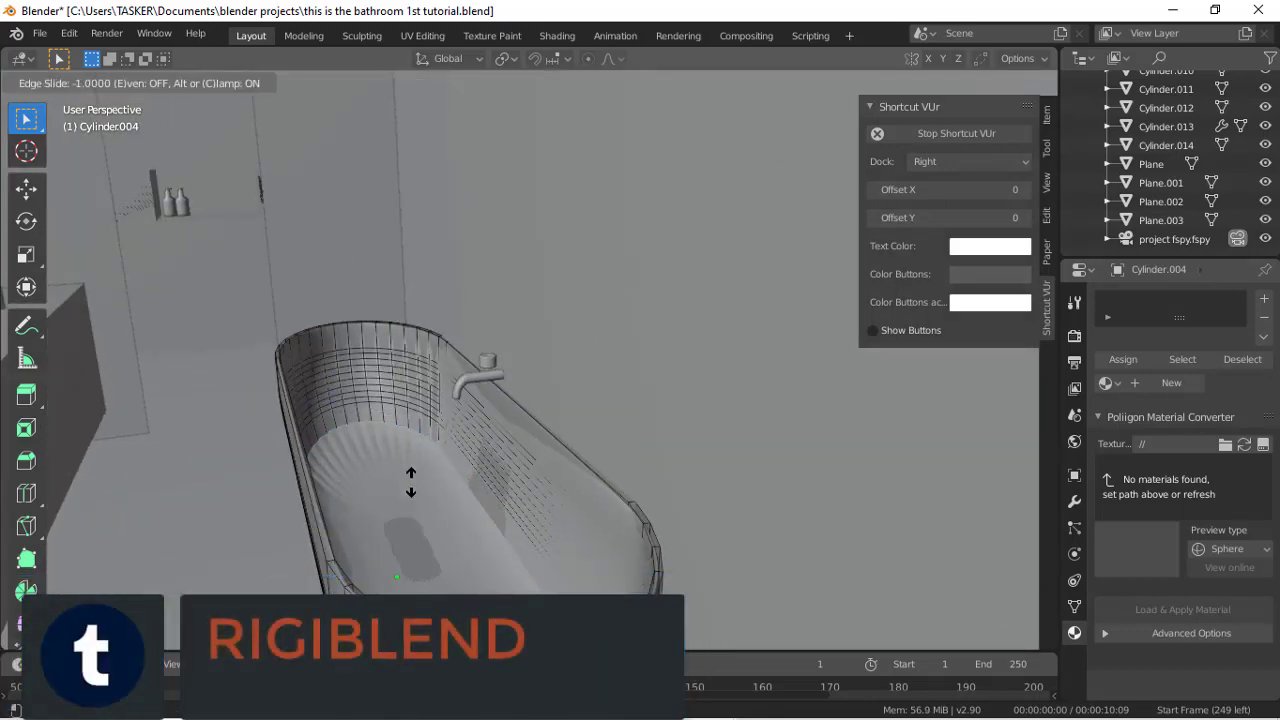
{"action": "left_click", "coordinate": [407, 576]}
{"action": "key", "text": "ctrl+z"}
Step: Add a loop cut around the bathtub's outer base with a slide factor of about -0.651 and bevel it with 9 segments
{"action": "left_click_drag", "start_coordinate": [815, 160], "coordinate": [636, 321]}
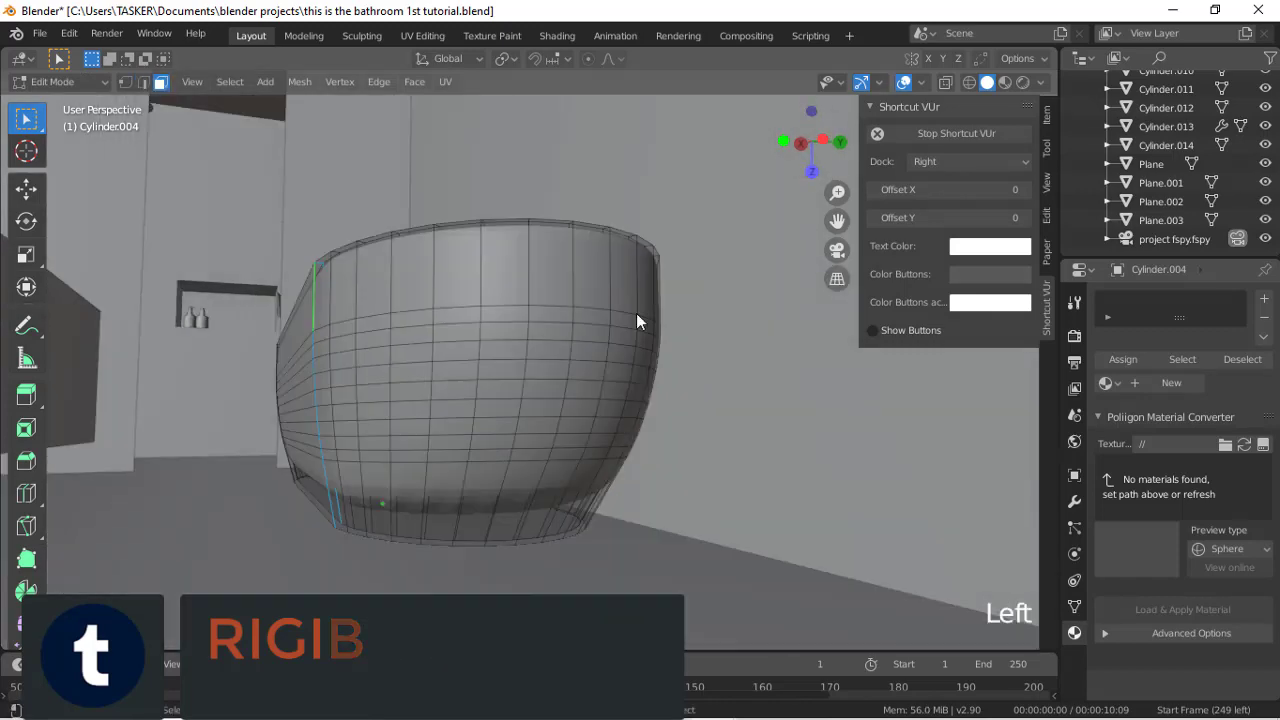
{"action": "left_click", "coordinate": [596, 484]}
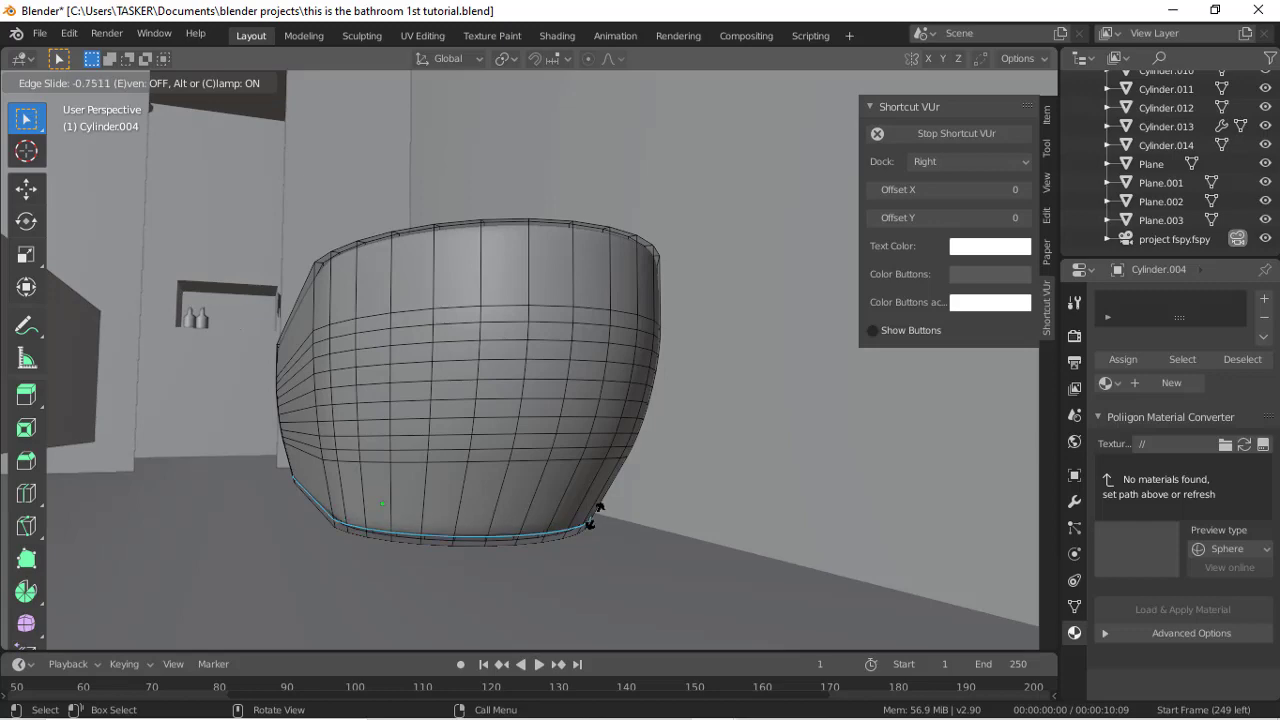
{"action": "left_click", "coordinate": [596, 510]}
{"action": "key", "text": "ctrl+b"}
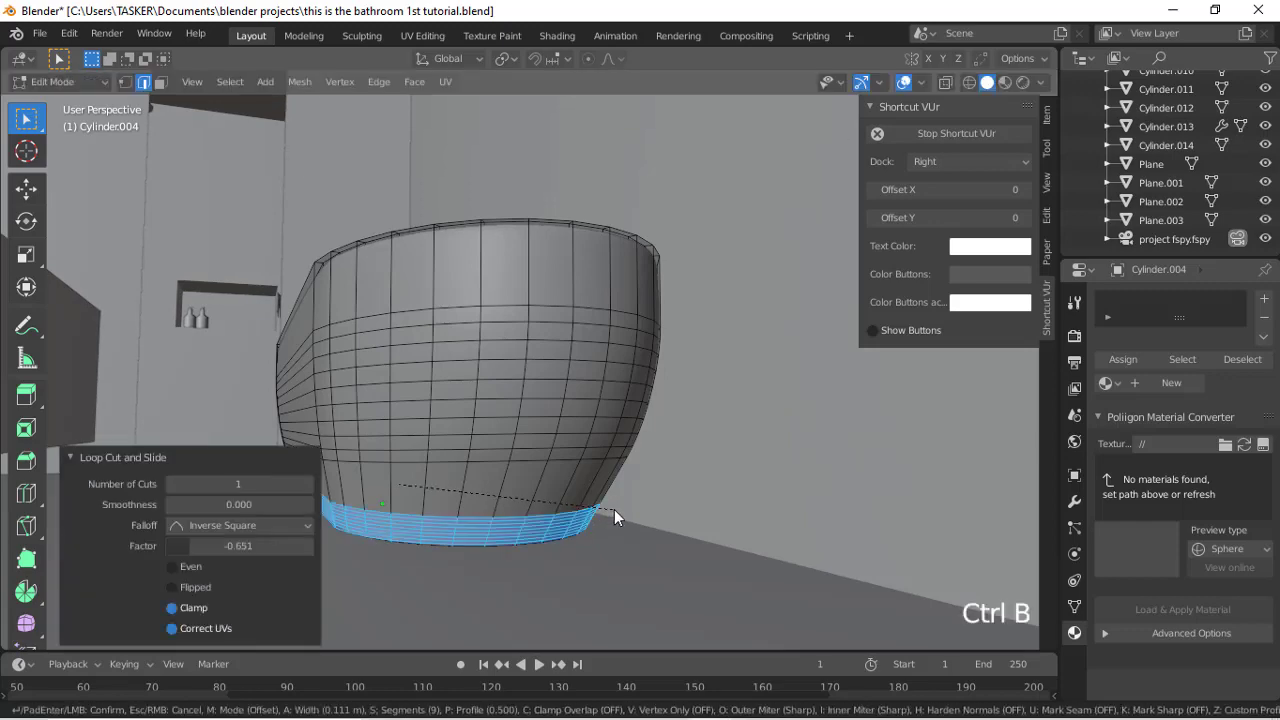
{"action": "left_click", "coordinate": [614, 509]}
{"action": "key", "text": "Tab"}
Step: Add a loop cut around the lower inside wall of the bathtub with a slide factor of about -0.505 and return to the camera view
{"action": "left_click_drag", "start_coordinate": [812, 147], "coordinate": [772, 222]}
{"action": "key", "text": "Tab"}
{"action": "key", "text": "ctrl+r"}
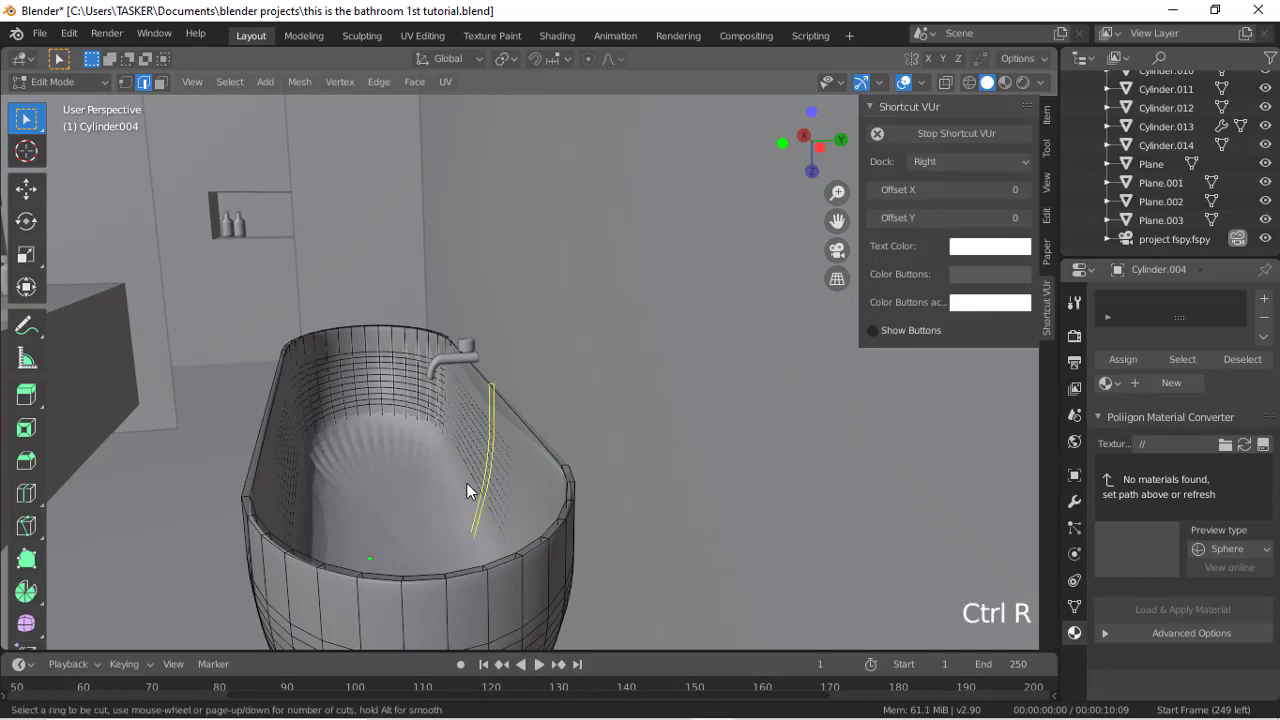
{"action": "left_click", "coordinate": [368, 426]}
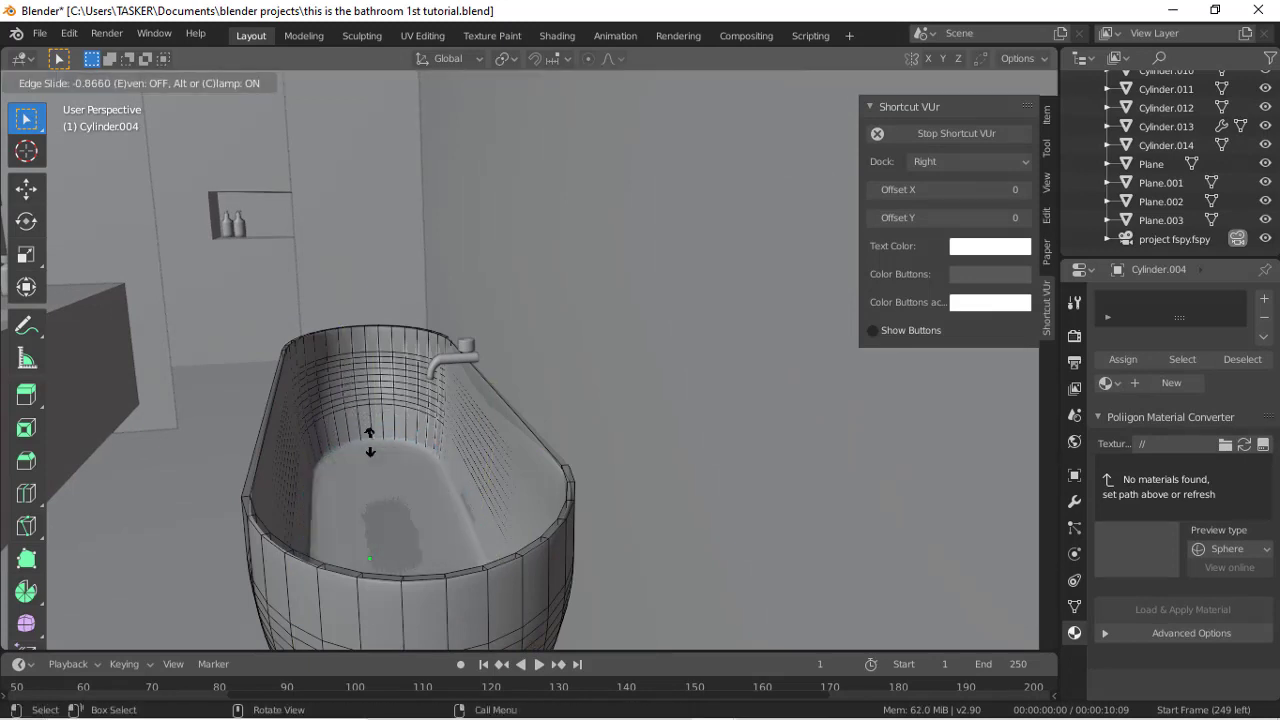
{"action": "left_click", "coordinate": [370, 435]}
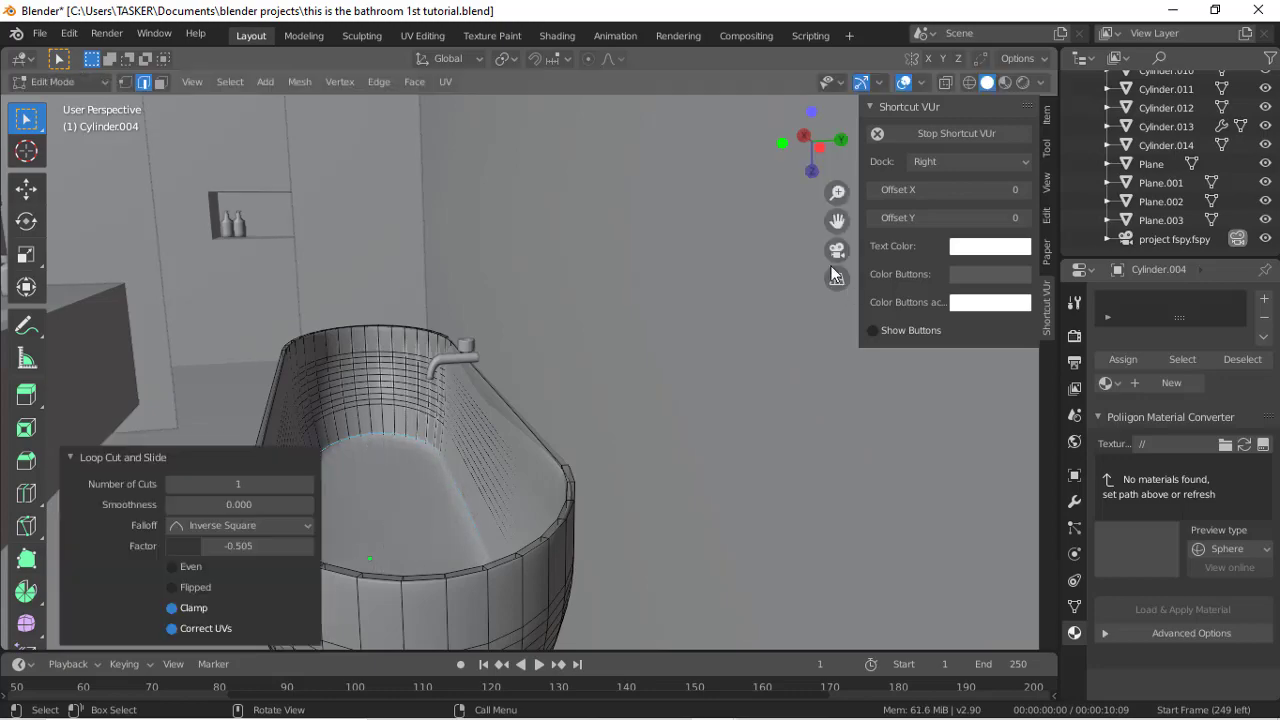
{"action": "left_click", "coordinate": [837, 250]}
{"action": "scroll", "coordinate": [662, 475], "scroll_direction": "up", "scroll_amount": 4}
{"action": "key", "text": "Tab"}
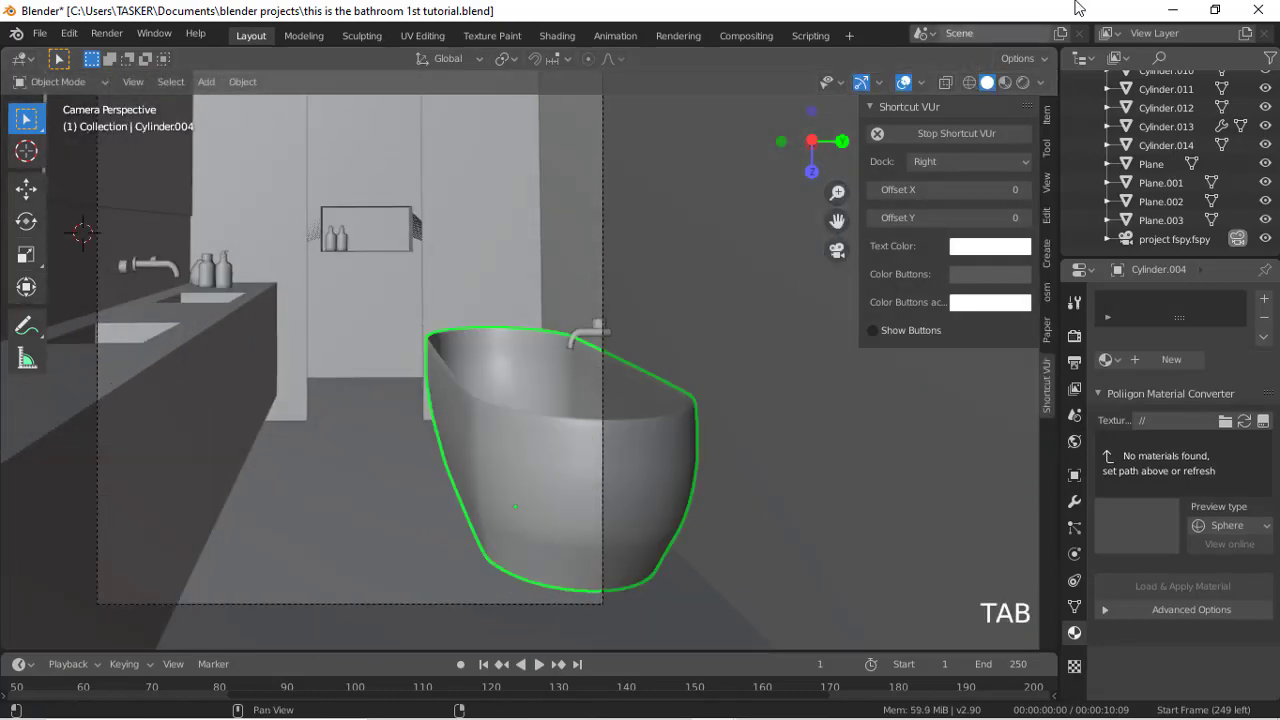
Step: Scale the bathtub along global Y to about 0.985 against the background photo in wireframe shading
{"action": "left_click", "coordinate": [969, 82]}
{"action": "scroll", "coordinate": [698, 333], "scroll_direction": "up", "scroll_amount": 13}
{"action": "scroll", "coordinate": [698, 333], "scroll_direction": "down", "scroll_amount": 5}
{"action": "key", "text": "s"}
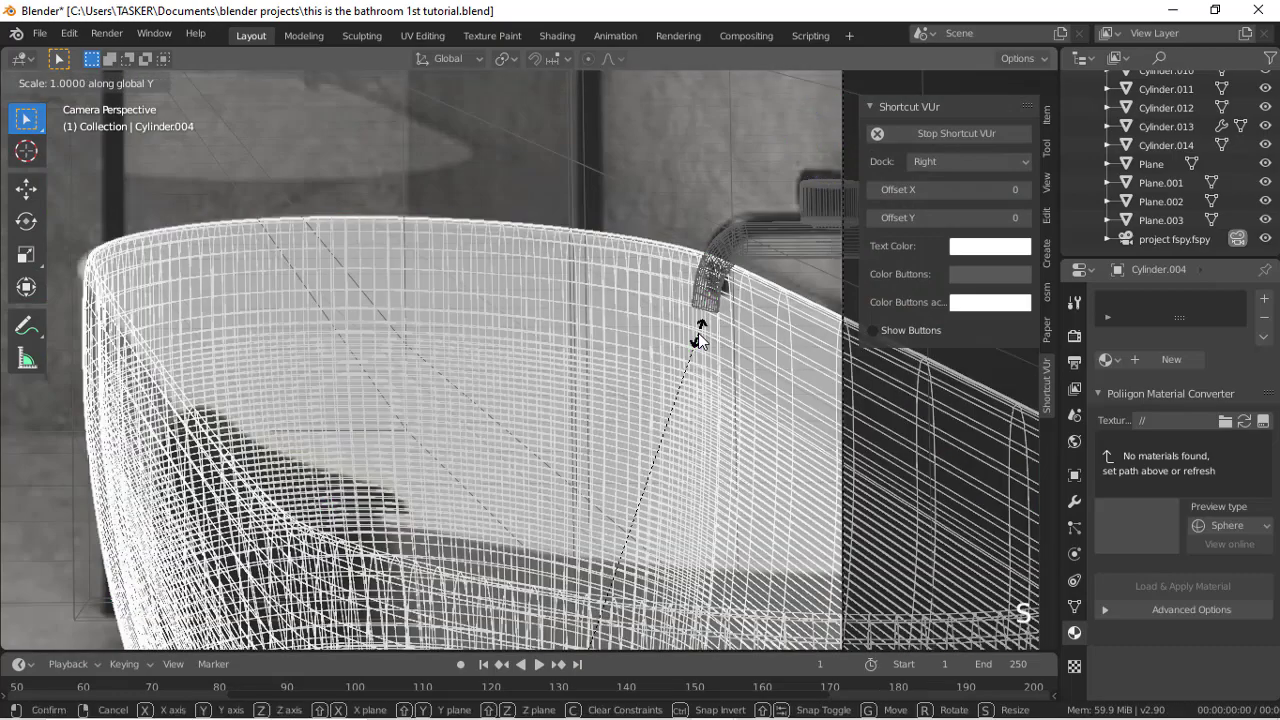
{"action": "key", "text": "y"}
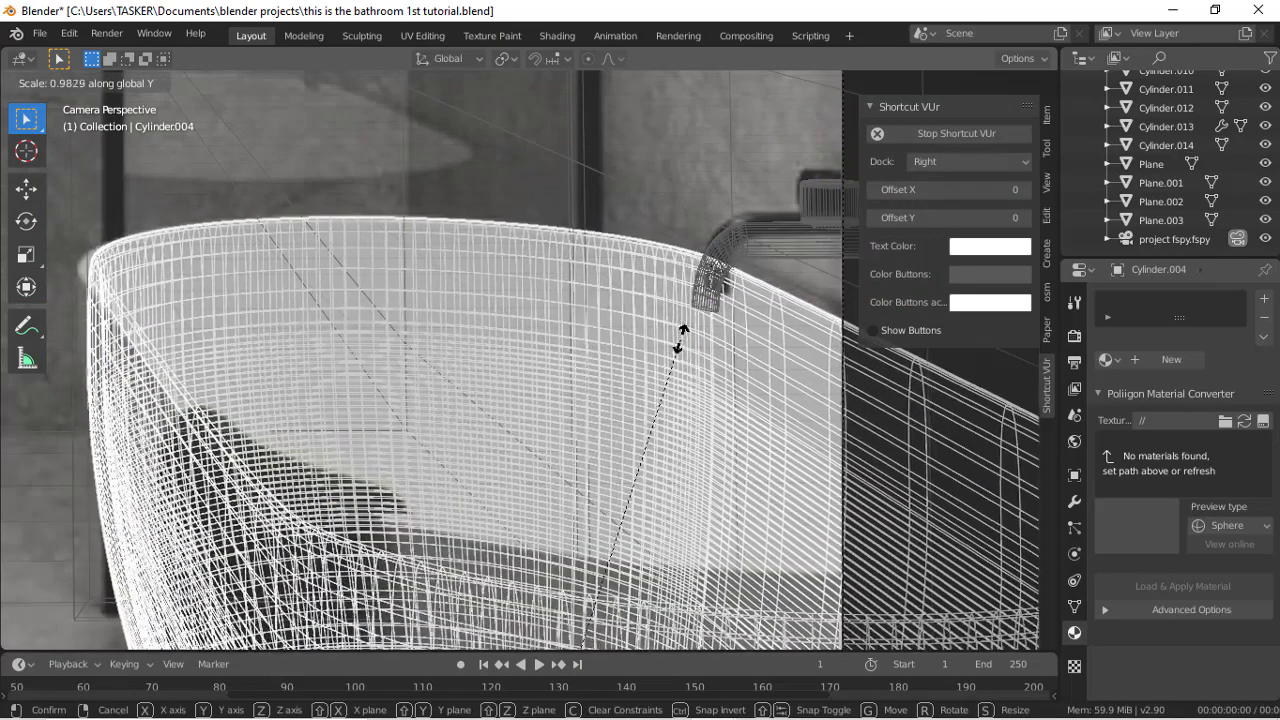
{"action": "left_click", "coordinate": [680, 337]}
Step: Scale the bathtub along Y by about 1.024 and move it about -0.016 m along Y to match the photo
{"action": "left_click", "coordinate": [987, 82]}
{"action": "key", "text": "s"}
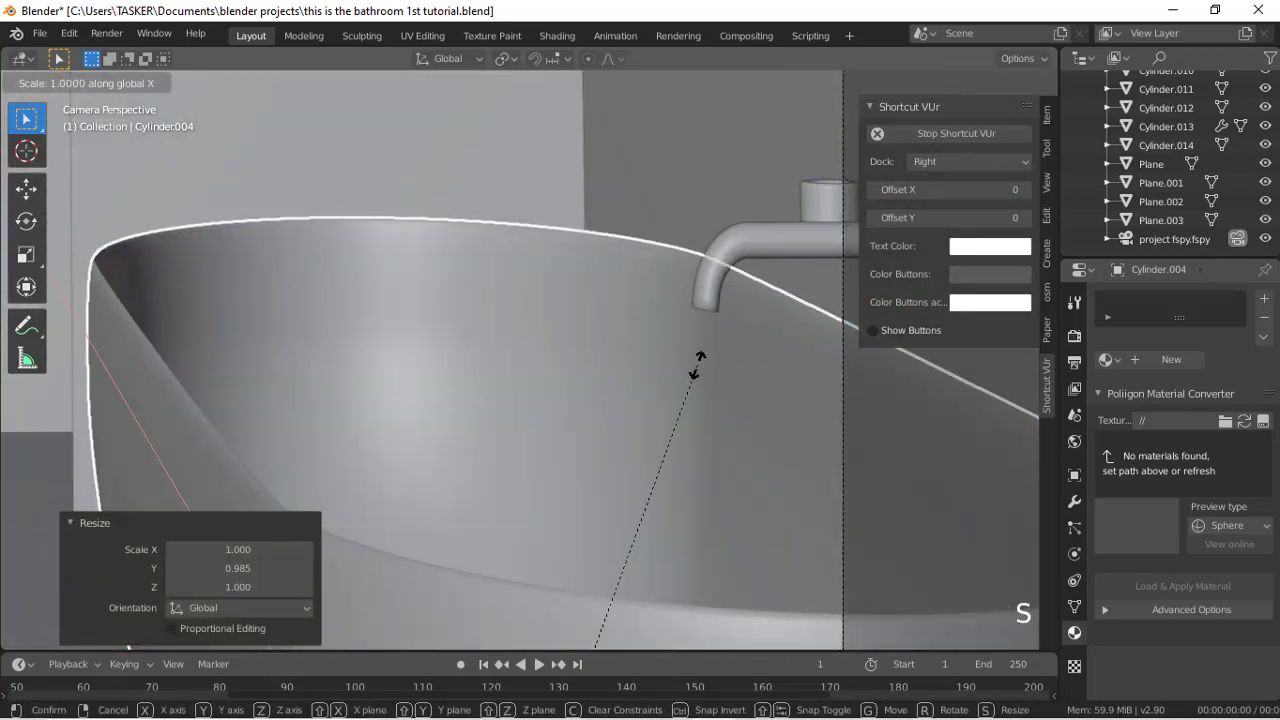
{"action": "left_click", "coordinate": [730, 335]}
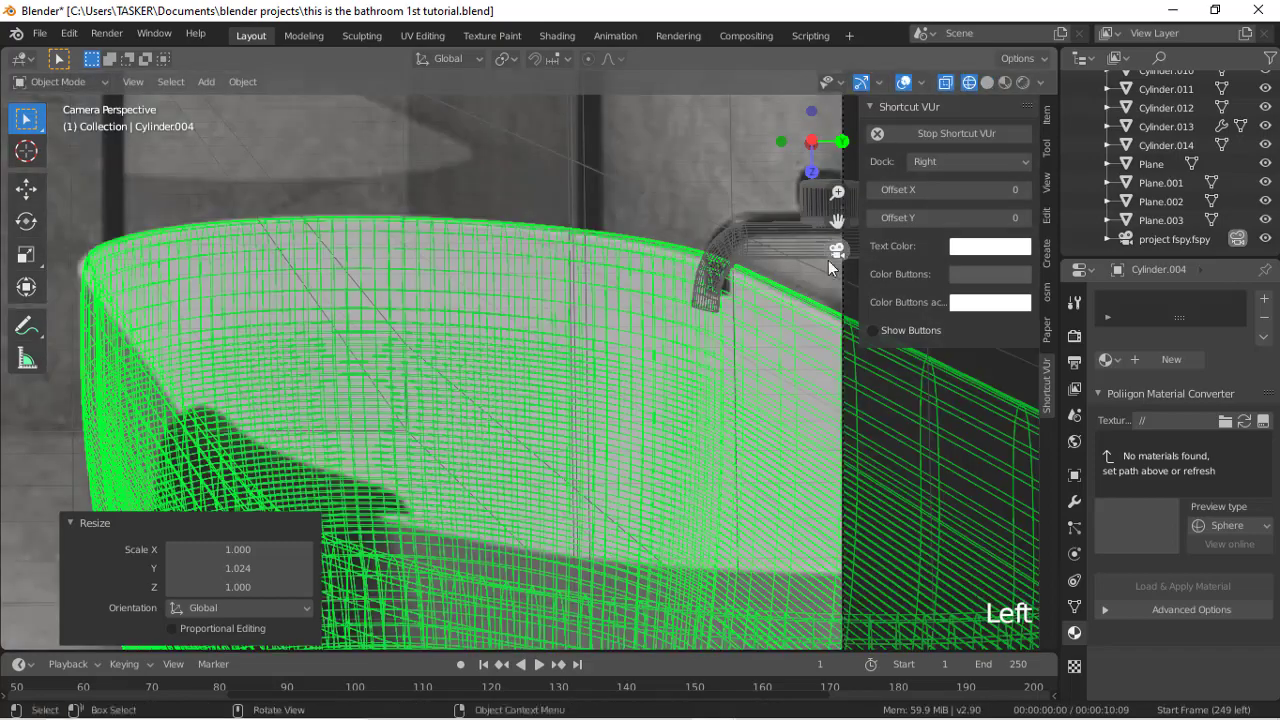
{"action": "key", "text": "g"}
{"action": "key", "text": "x"}
{"action": "left_click", "coordinate": [766, 322]}
{"action": "scroll", "coordinate": [764, 325], "scroll_direction": "down", "scroll_amount": 6}
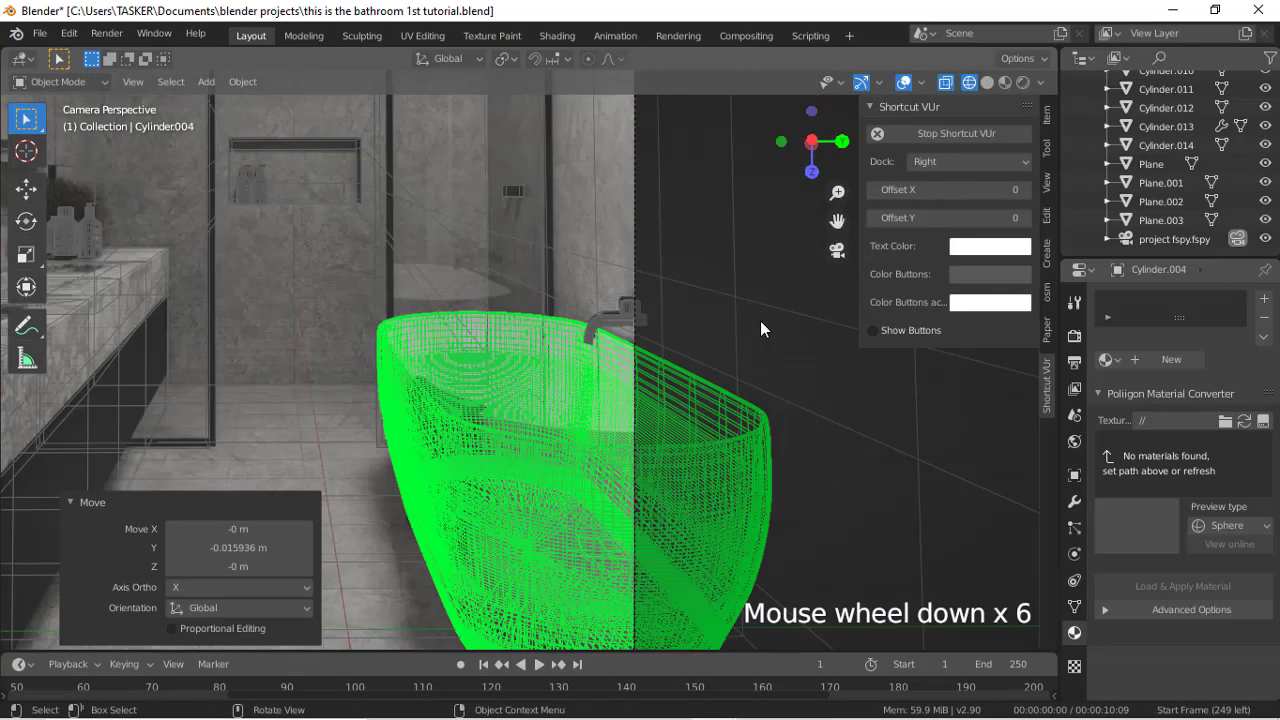
Step: Compare the bathtub's shape and position with the background photo in wireframe and solid shading
{"action": "left_click_drag", "start_coordinate": [810, 170], "coordinate": [837, 258]}
{"action": "left_click", "coordinate": [837, 252]}
{"action": "scroll", "coordinate": [748, 291], "scroll_direction": "up", "scroll_amount": 3}
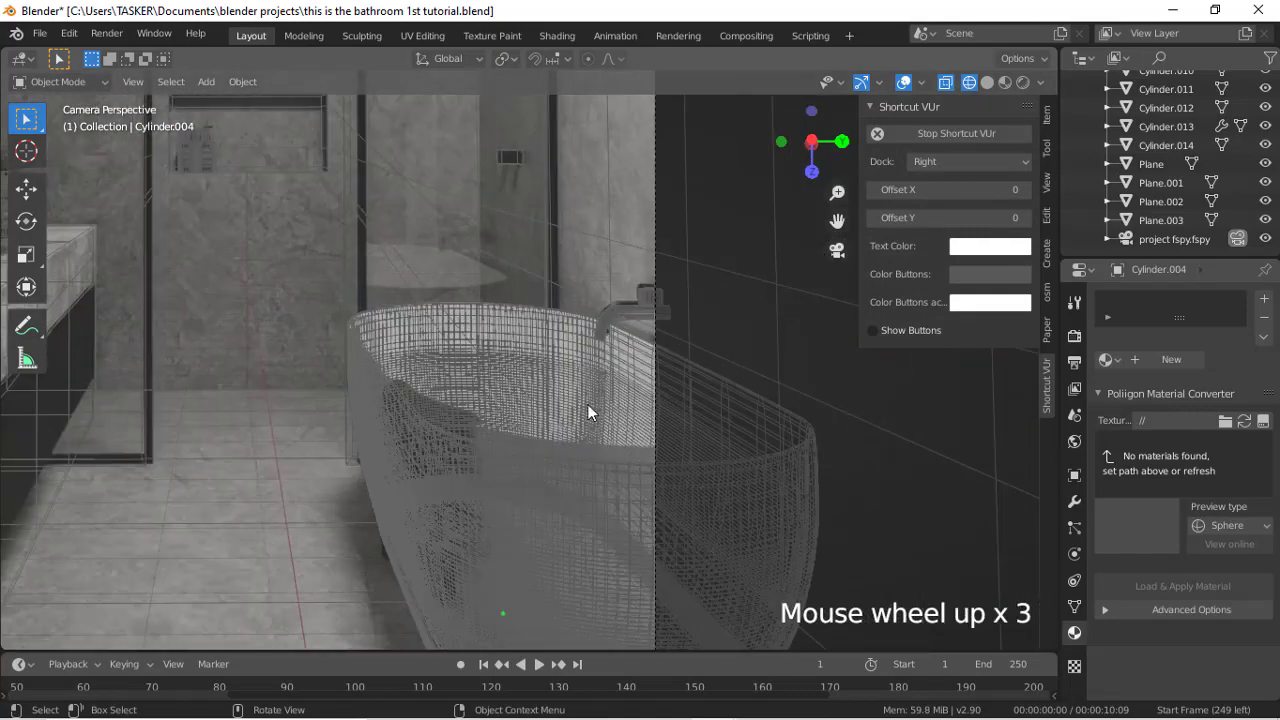
{"action": "left_click", "coordinate": [982, 84]}
{"action": "left_click", "coordinate": [969, 82]}
{"action": "left_click", "coordinate": [474, 414]}
{"action": "left_click", "coordinate": [474, 414]}
{"action": "left_click", "coordinate": [987, 82]}
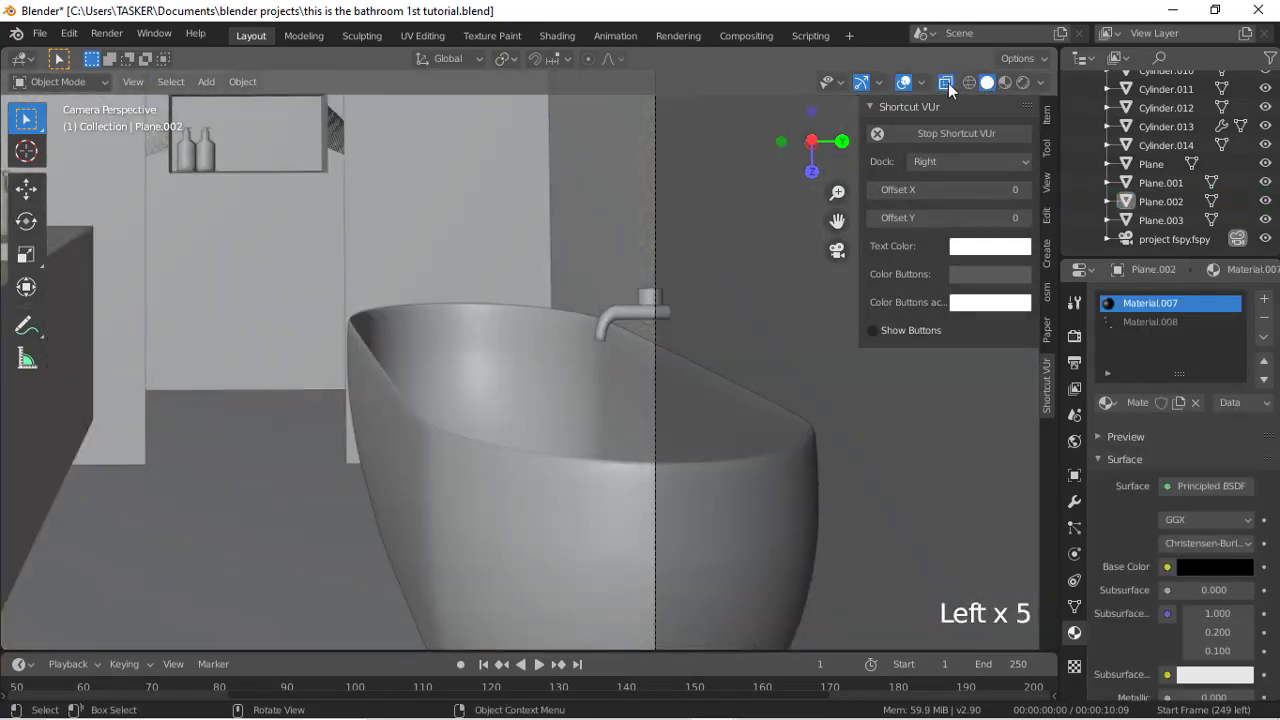
{"action": "left_click", "coordinate": [945, 82]}
{"action": "left_click", "coordinate": [476, 557]}
{"action": "scroll", "coordinate": [476, 557], "scroll_direction": "down", "scroll_amount": 5}
{"action": "scroll", "coordinate": [476, 557], "scroll_direction": "up", "scroll_amount": 5}
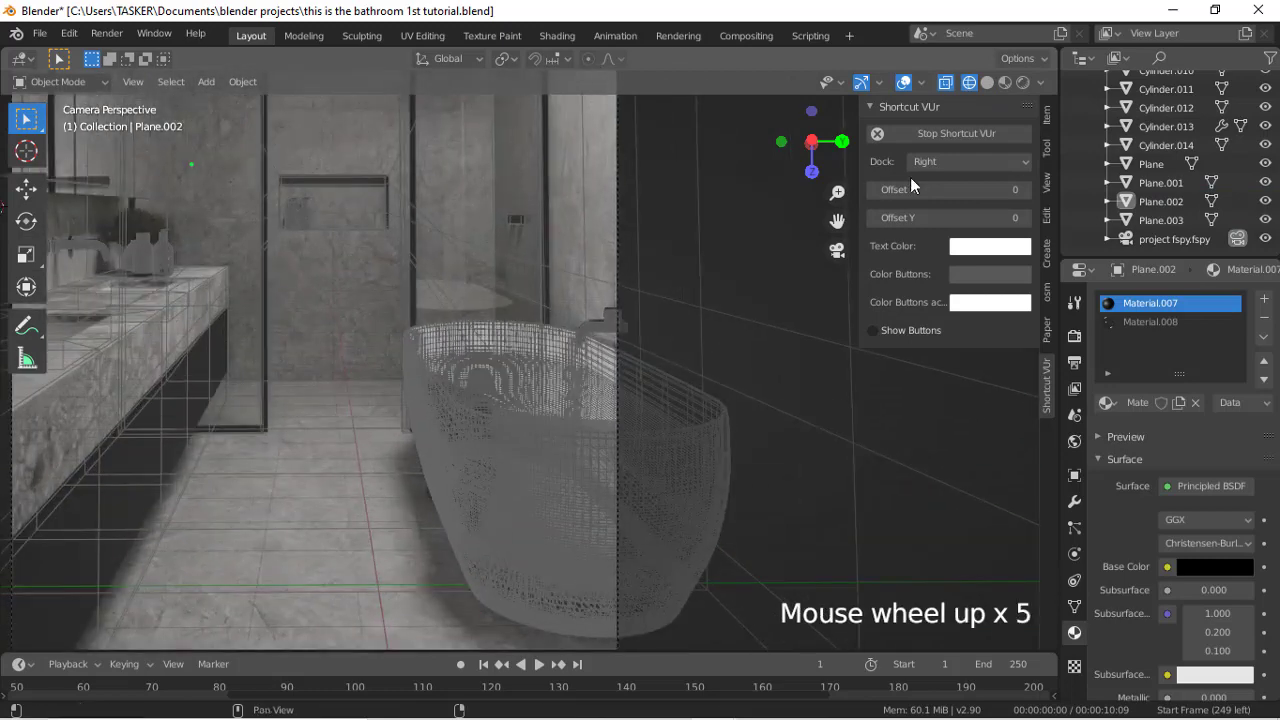
Step: Separate the selected wall beside the bathtub from the room mesh Plane.001 into its own object
{"action": "left_click_drag", "start_coordinate": [837, 220], "coordinate": [726, 254]}
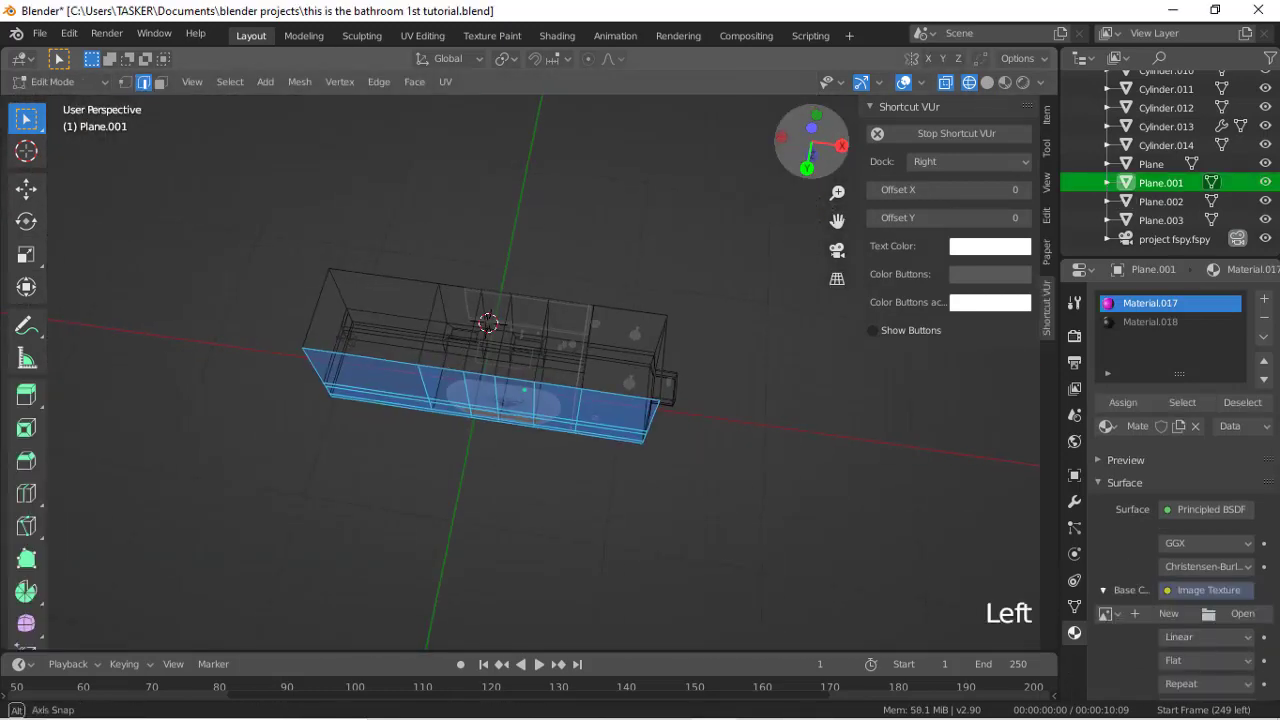
{"action": "key", "text": "ctrl+KP_7"}
{"action": "scroll", "coordinate": [662, 411], "scroll_direction": "down", "scroll_amount": 8}
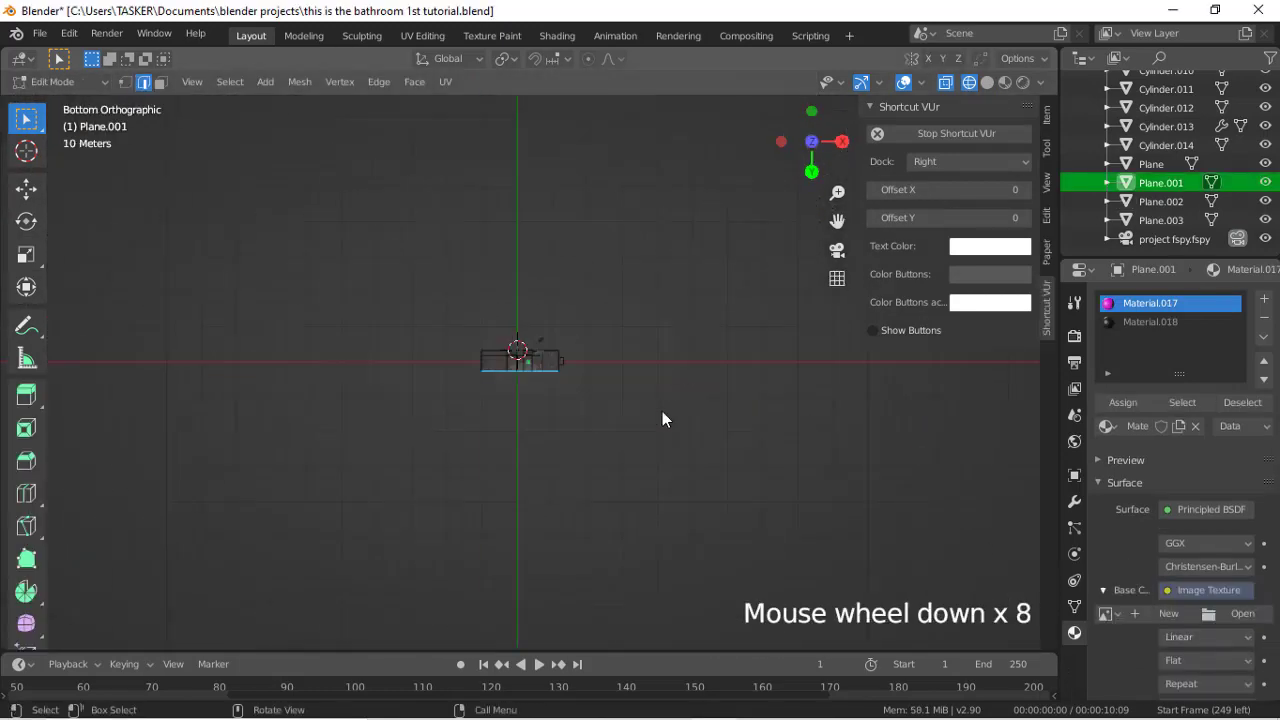
{"action": "scroll", "coordinate": [662, 412], "scroll_direction": "up", "scroll_amount": 9}
{"action": "key", "text": "p"}
{"action": "left_click", "coordinate": [662, 412]}
Step: Separate the wall opposite the bathtub and the end wall with the niche from the room mesh into their own objects
{"action": "left_click_drag", "start_coordinate": [194, 234], "coordinate": [754, 466]}
{"action": "key", "text": "p"}
{"action": "left_click", "coordinate": [717, 312]}
{"action": "key", "text": "p"}
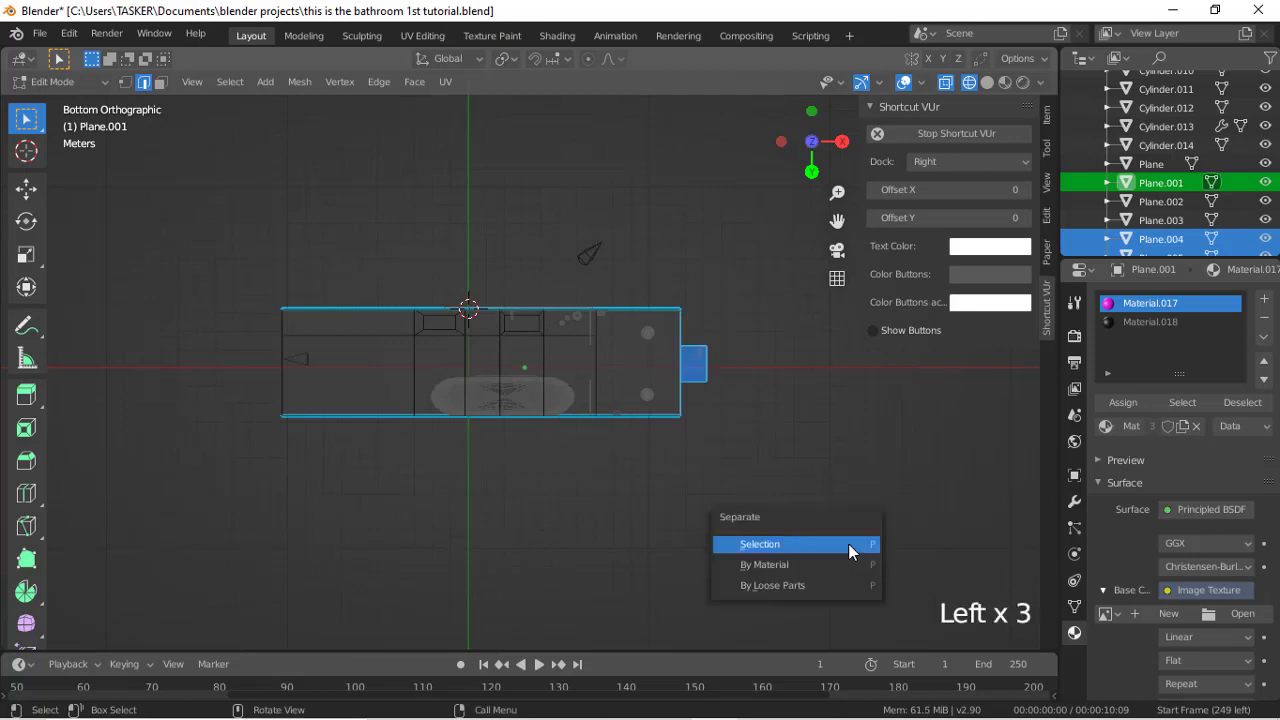
{"action": "left_click", "coordinate": [849, 545]}
{"action": "key", "text": "Tab"}
Step: Inspect the separated walls from the camera view and select the remaining room mesh Plane.001
{"action": "left_click_drag", "start_coordinate": [815, 160], "coordinate": [900, 85]}
{"action": "left_click", "coordinate": [645, 315]}
{"action": "scroll", "coordinate": [645, 315], "scroll_direction": "down", "scroll_amount": 4}
{"action": "left_click", "coordinate": [837, 250]}
{"action": "left_click", "coordinate": [708, 442]}
{"action": "scroll", "coordinate": [708, 442], "scroll_direction": "down", "scroll_amount": 16}
{"action": "scroll", "coordinate": [560, 490], "scroll_direction": "up", "scroll_amount": 5}
{"action": "left_click", "coordinate": [411, 538]}
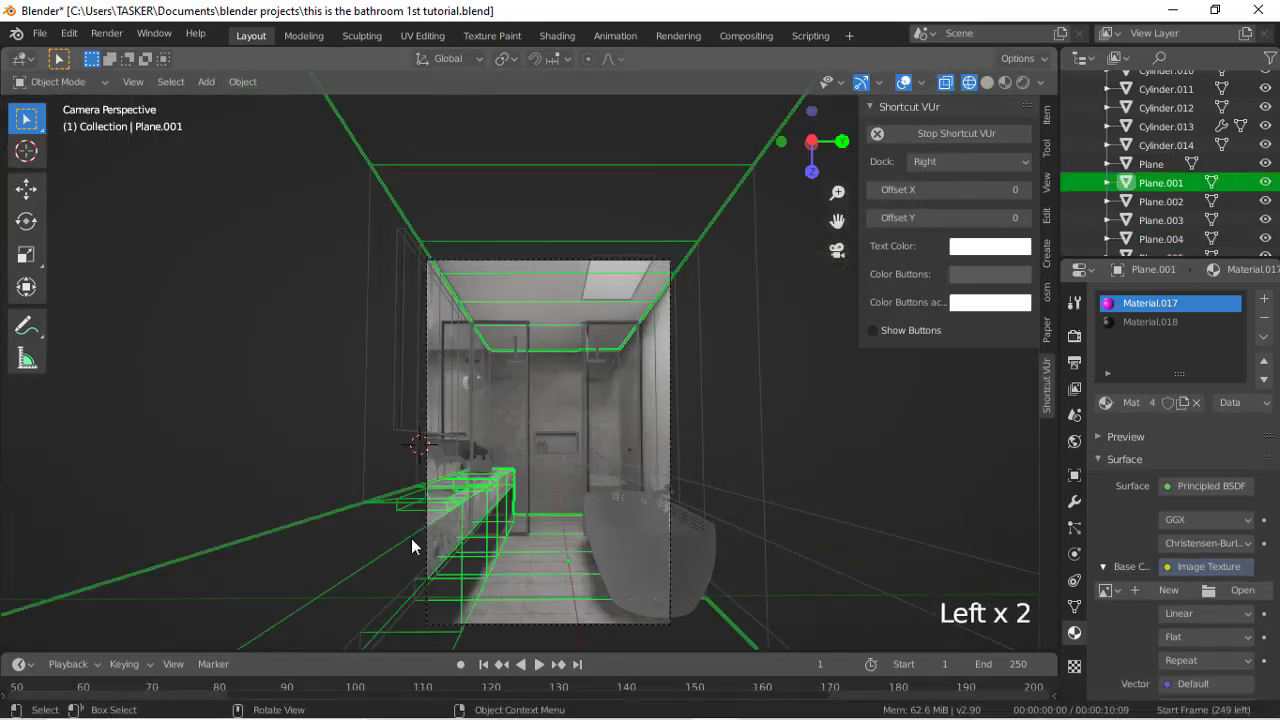
Step: Separate the floor from the room mesh Plane.001 into its own object
{"action": "left_click", "coordinate": [822, 145]}
{"action": "scroll", "coordinate": [696, 397], "scroll_direction": "down", "scroll_amount": 1}
{"action": "left_click_drag", "start_coordinate": [815, 152], "coordinate": [945, 158]}
{"action": "left_click", "coordinate": [781, 145]}
{"action": "scroll", "coordinate": [810, 160], "scroll_direction": "up", "scroll_amount": 8}
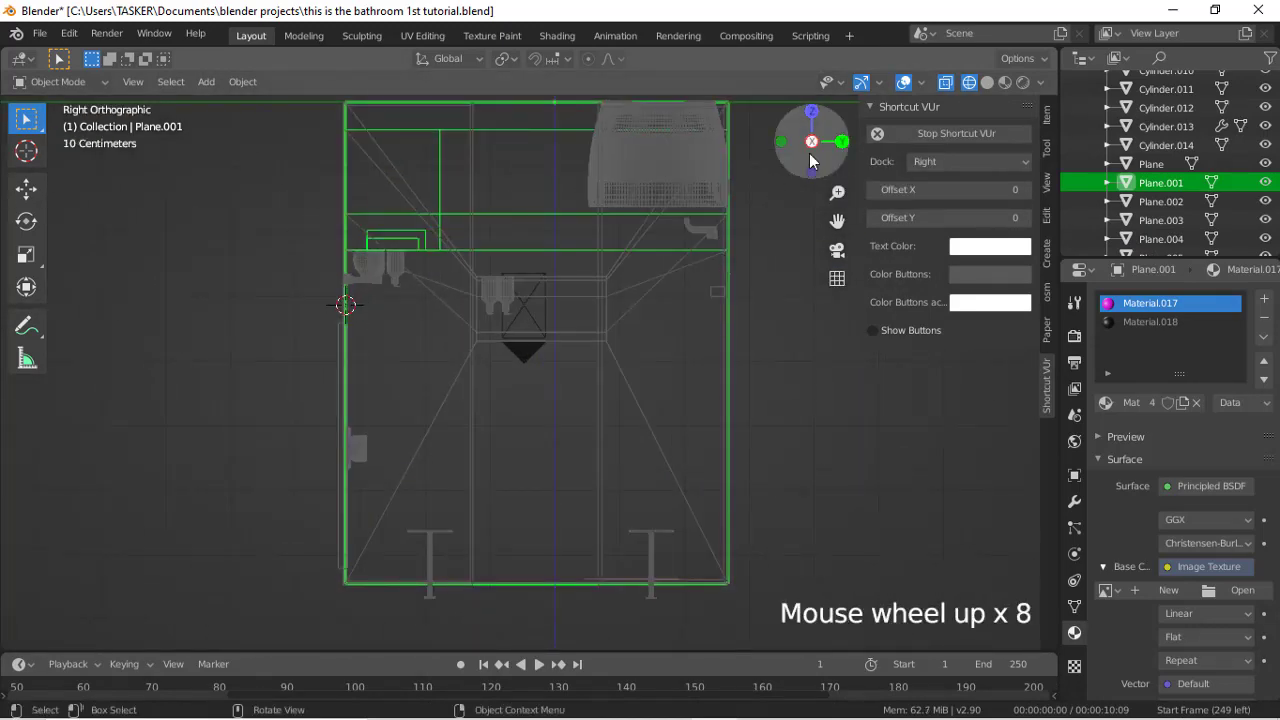
{"action": "left_click_drag", "start_coordinate": [810, 156], "coordinate": [825, 270]}
{"action": "scroll", "coordinate": [586, 495], "scroll_direction": "down", "scroll_amount": 10}
{"action": "scroll", "coordinate": [586, 495], "scroll_direction": "up", "scroll_amount": 4}
{"action": "left_click_drag", "start_coordinate": [815, 155], "coordinate": [800, 90]}
{"action": "key", "text": "Tab"}
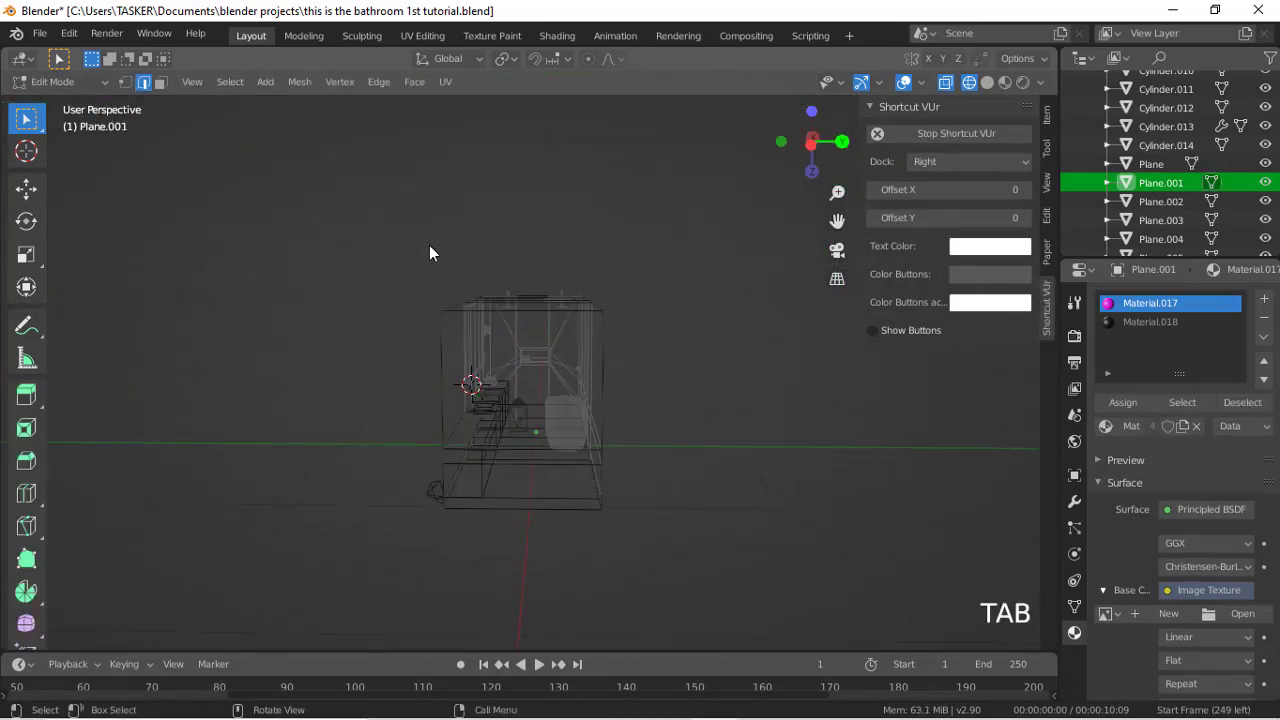
{"action": "key", "text": "p"}
{"action": "left_click", "coordinate": [674, 345]}
Step: Separate the ceiling from the room mesh into its own object and leave Edit Mode
{"action": "left_click", "coordinate": [812, 141]}
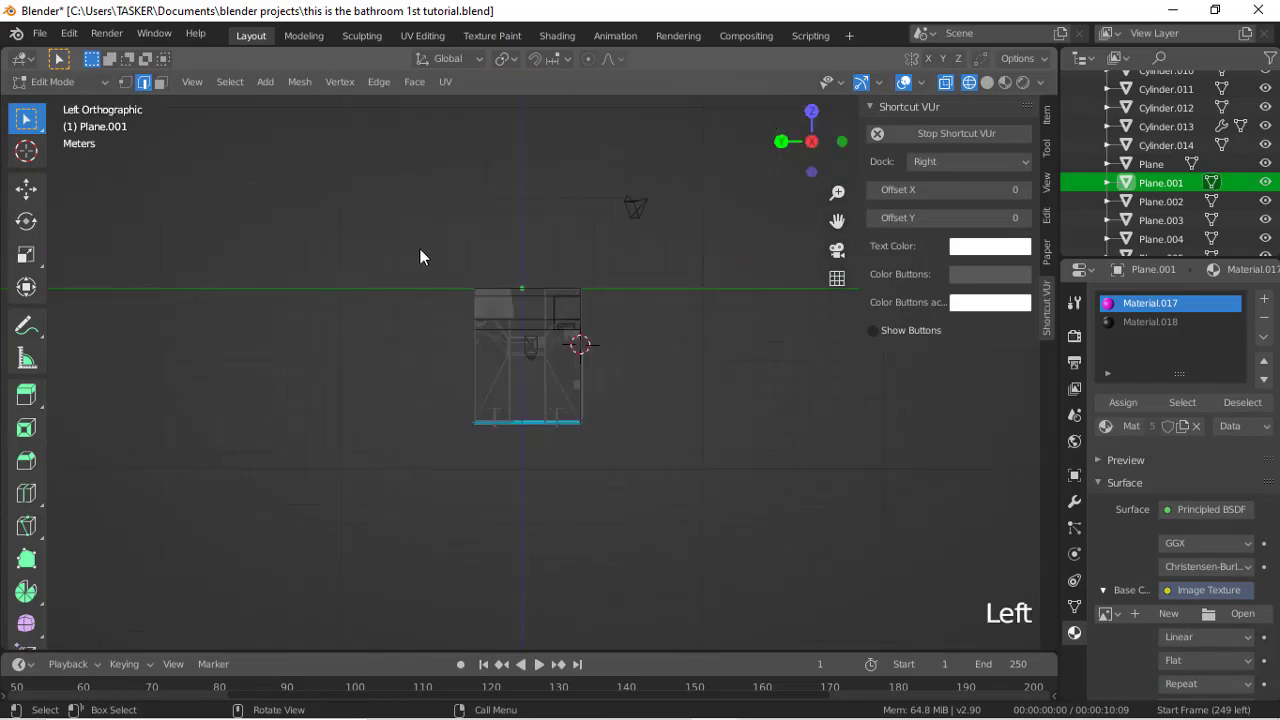
{"action": "key", "text": "p"}
{"action": "left_click", "coordinate": [649, 297]}
{"action": "key", "text": "Tab"}
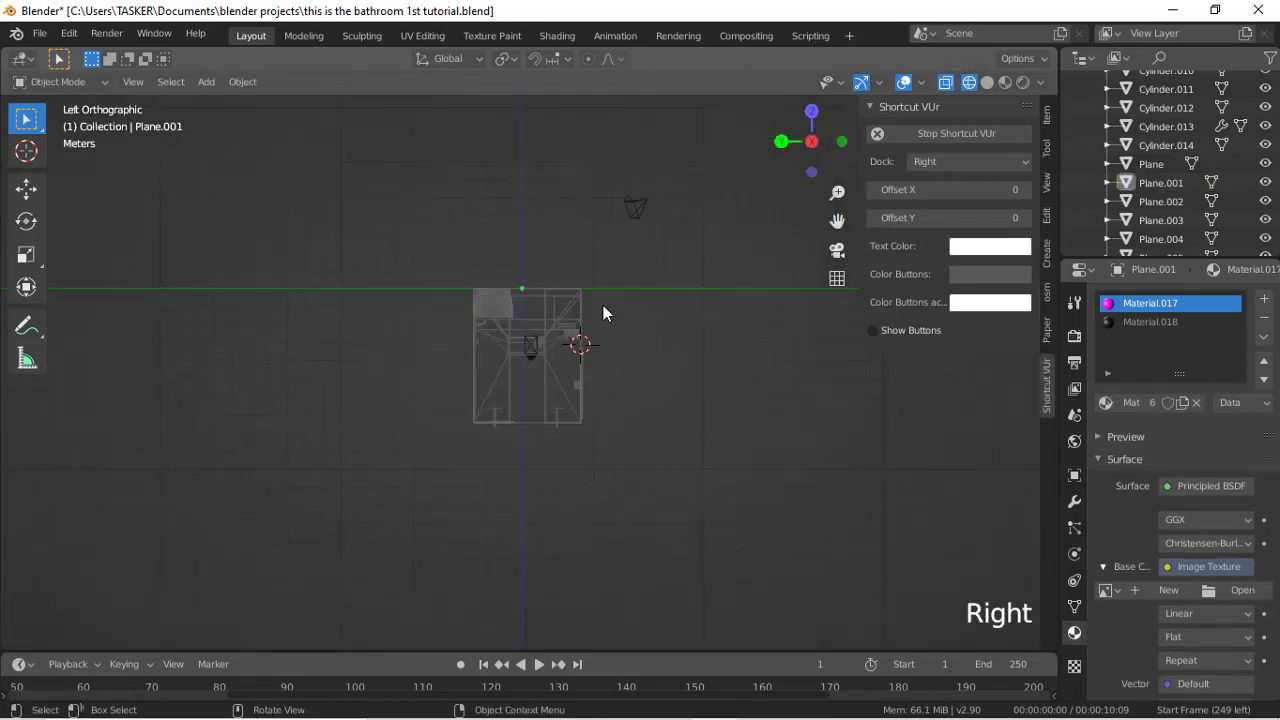
Step: Separate the end wall near the camera from the vanity mesh into its own object and return to the camera view
{"action": "left_click_drag", "start_coordinate": [812, 143], "coordinate": [950, 190]}
{"action": "left_click", "coordinate": [821, 157]}
{"action": "key", "text": "Tab"}
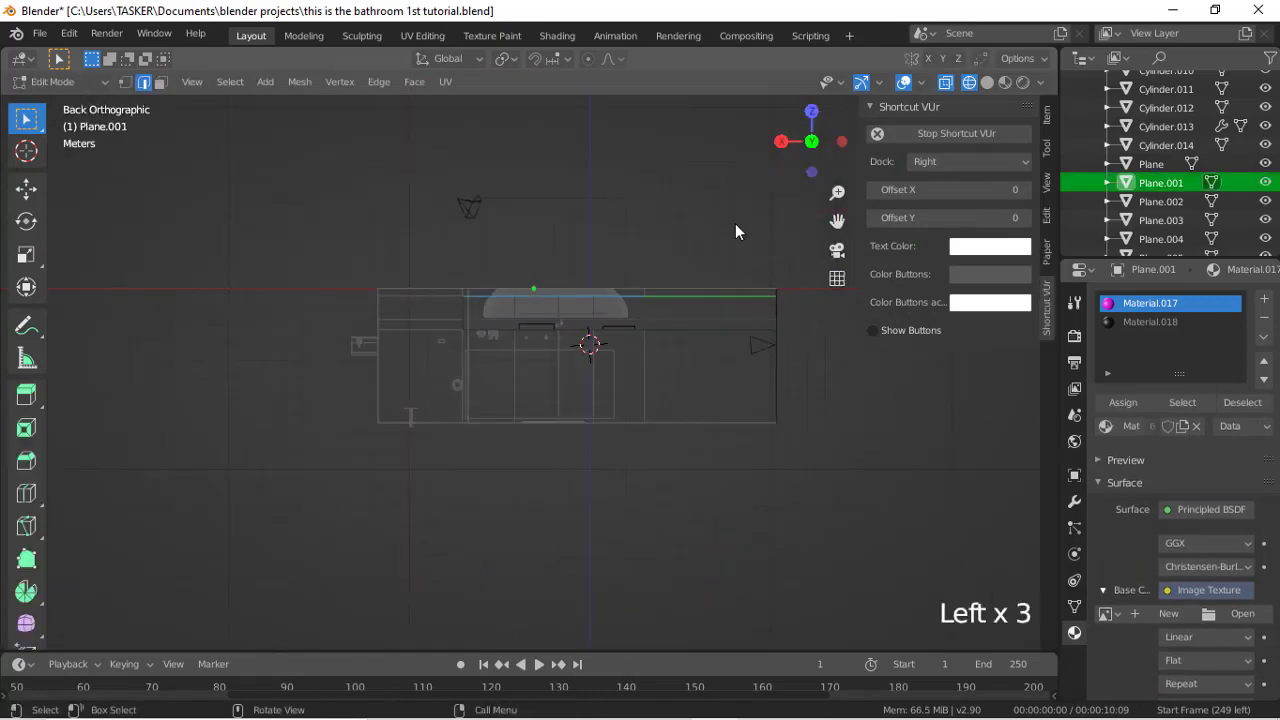
{"action": "left_click", "coordinate": [735, 231]}
{"action": "left_click_drag", "start_coordinate": [739, 231], "coordinate": [876, 520]}
{"action": "key", "text": "p"}
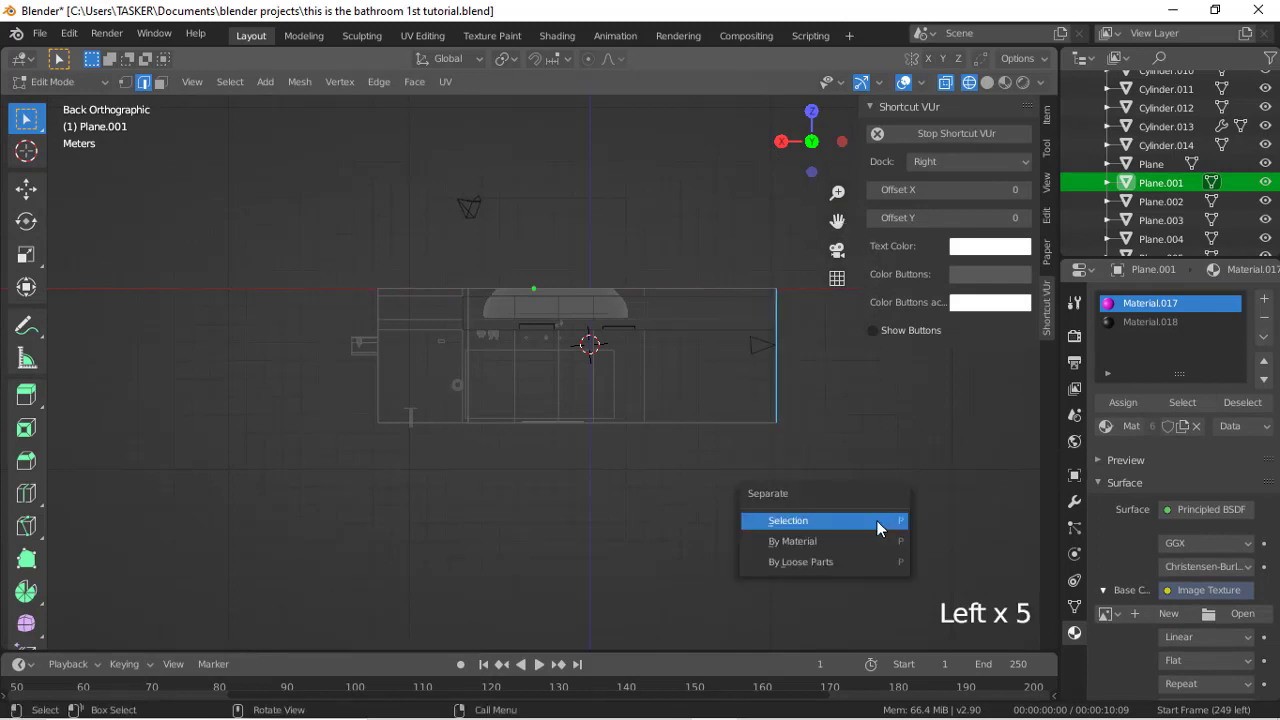
{"action": "left_click", "coordinate": [877, 521]}
{"action": "key", "text": "Tab"}
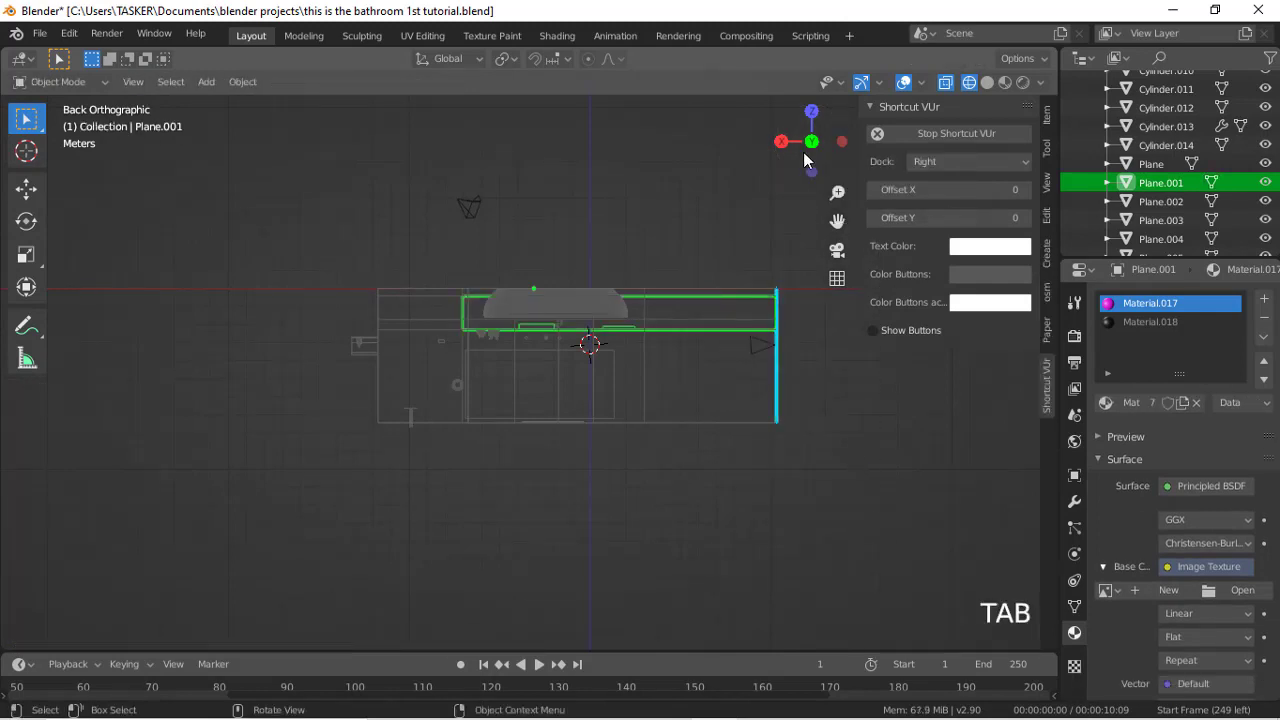
{"action": "left_click_drag", "start_coordinate": [806, 150], "coordinate": [1150, 160]}
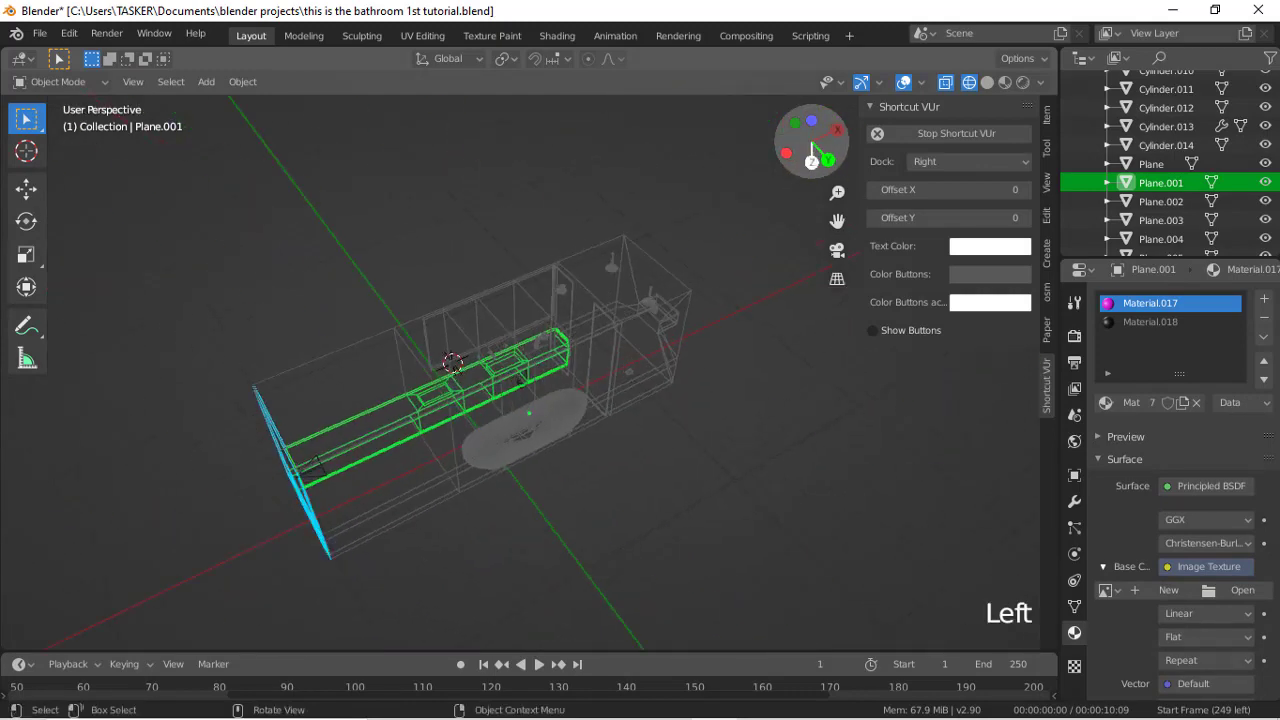
{"action": "left_click", "coordinate": [848, 250]}
{"action": "scroll", "coordinate": [740, 357], "scroll_direction": "up", "scroll_amount": 7}
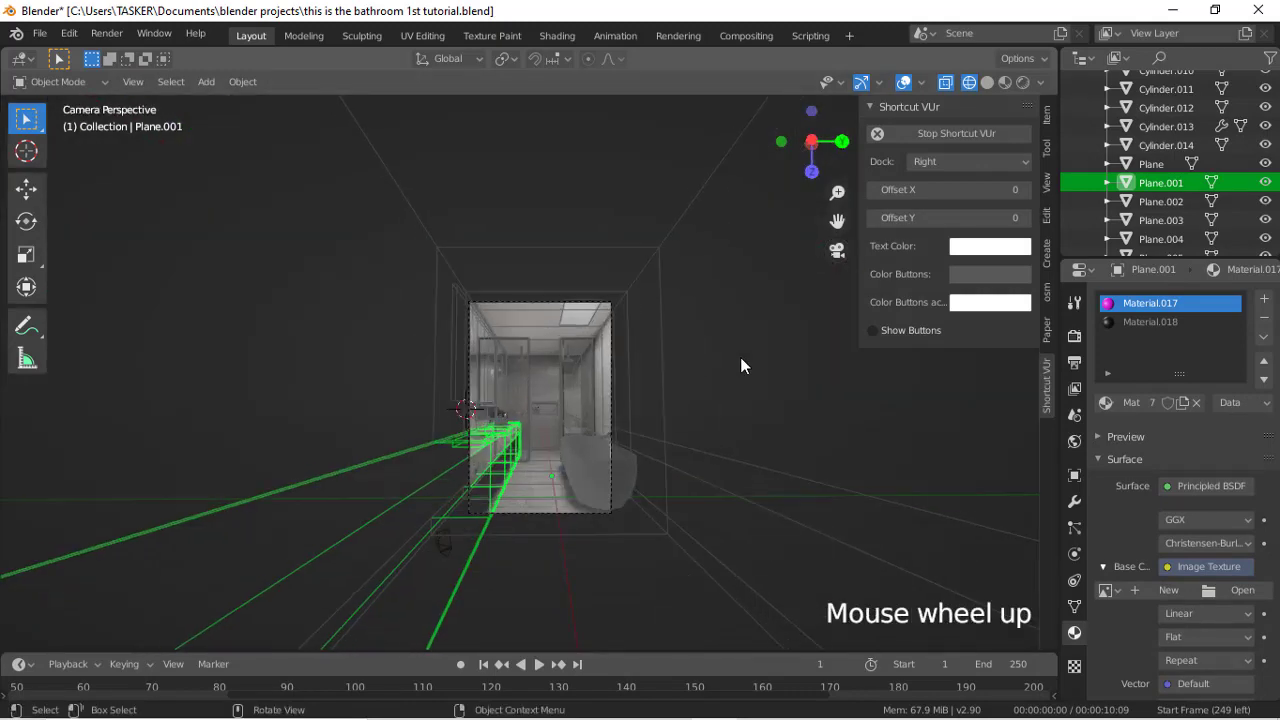
Step: Replace the ceiling's two materials with one new material and set its base color to pure white
{"action": "left_click", "coordinate": [577, 262]}
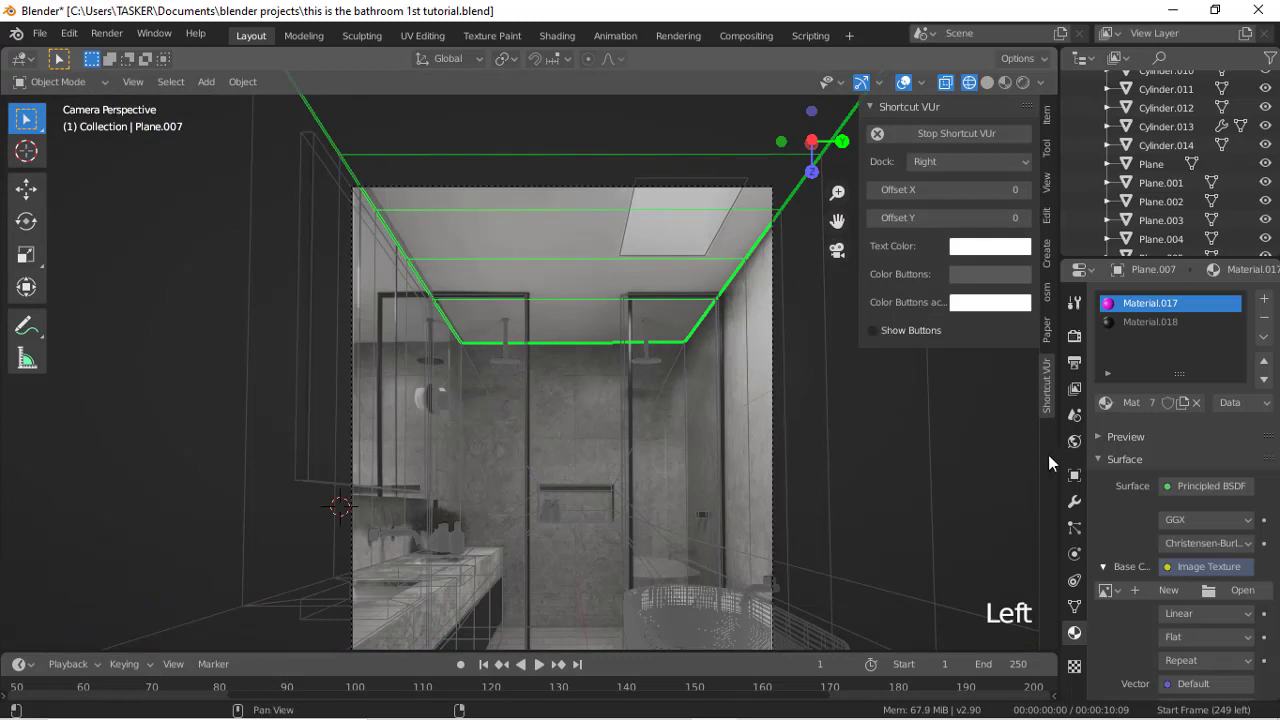
{"action": "left_click", "coordinate": [1265, 317]}
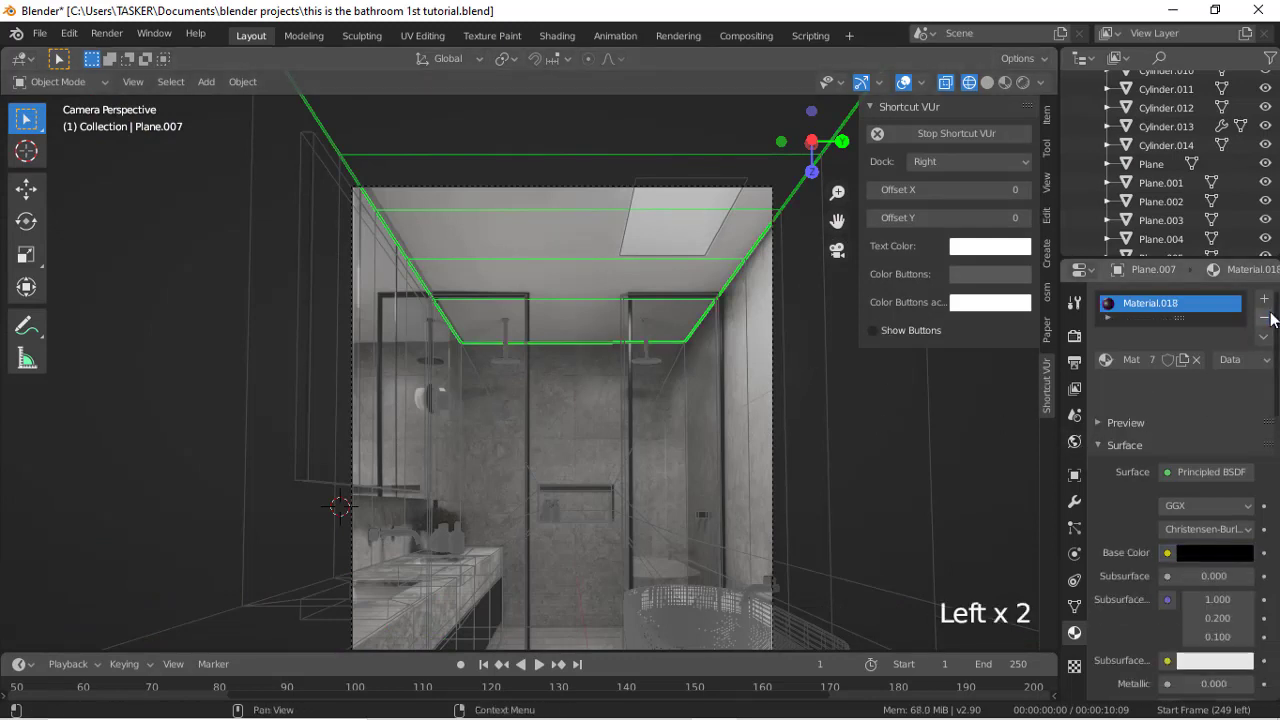
{"action": "left_click", "coordinate": [1265, 317]}
{"action": "left_click", "coordinate": [1265, 317]}
{"action": "left_click", "coordinate": [1147, 361]}
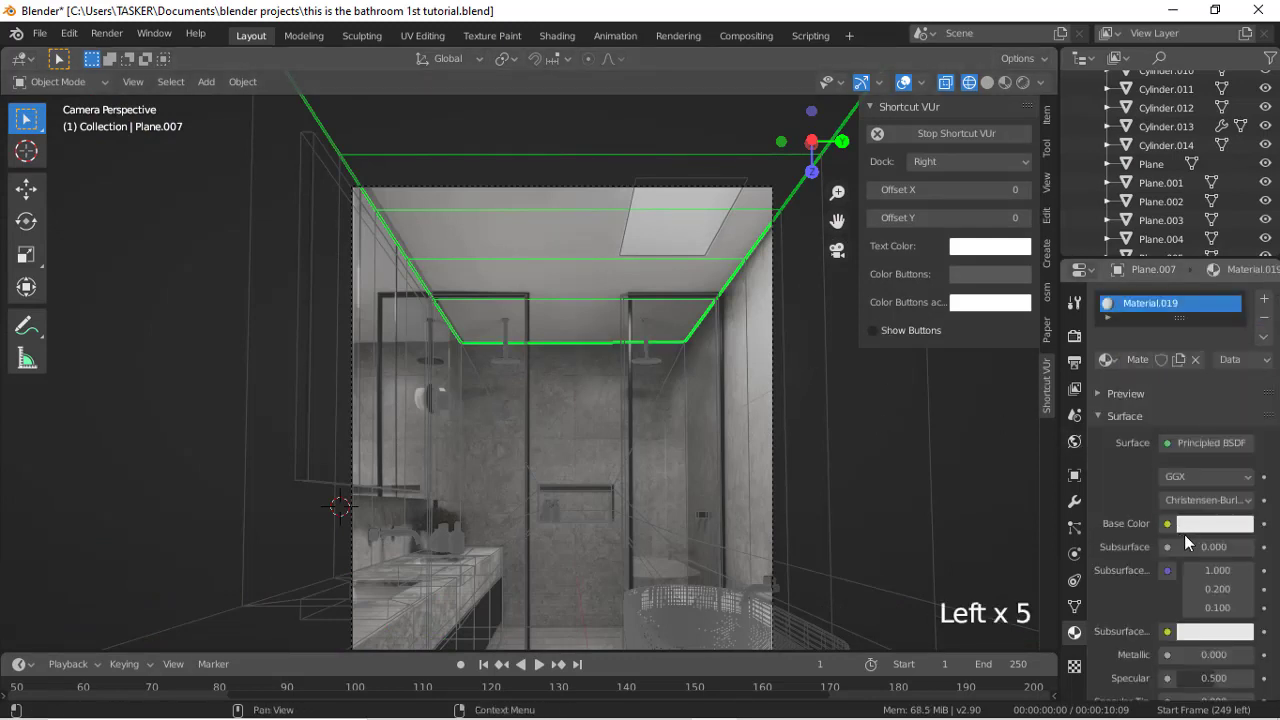
{"action": "left_click", "coordinate": [1218, 526]}
{"action": "left_click", "coordinate": [1216, 520]}
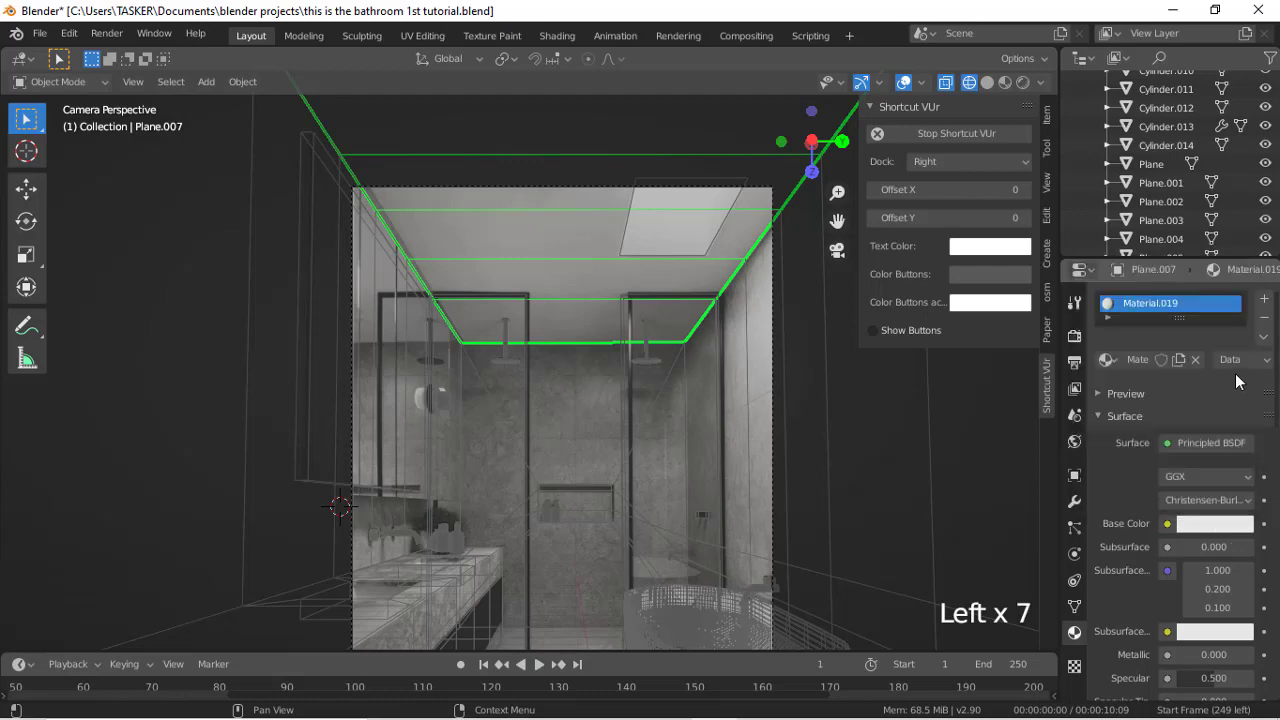
{"action": "left_click", "coordinate": [1205, 528]}
{"action": "left_click_drag", "start_coordinate": [1237, 378], "coordinate": [1241, 253]}
Step: Try to select the shower's back wall from the camera view
{"action": "scroll", "coordinate": [563, 477], "scroll_direction": "up", "scroll_amount": 4}
{"action": "scroll", "coordinate": [563, 477], "scroll_direction": "down", "scroll_amount": 7}
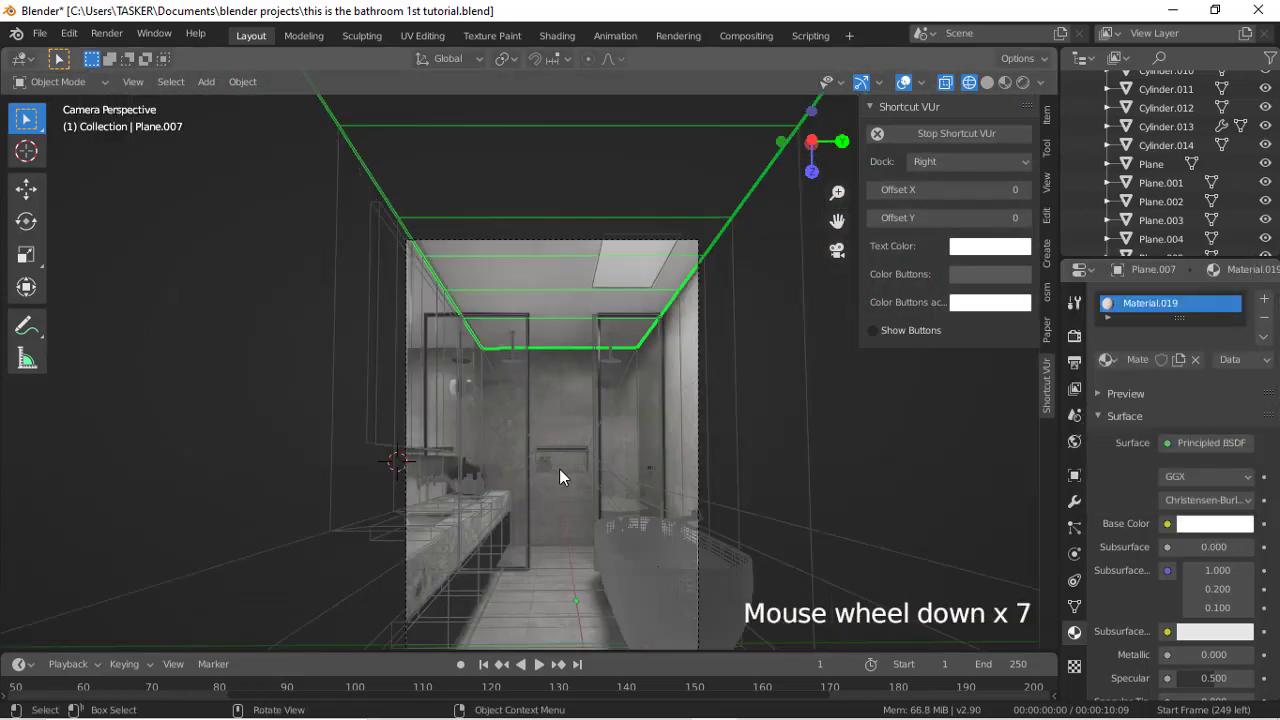
{"action": "left_click", "coordinate": [541, 462]}
{"action": "left_click", "coordinate": [527, 402]}
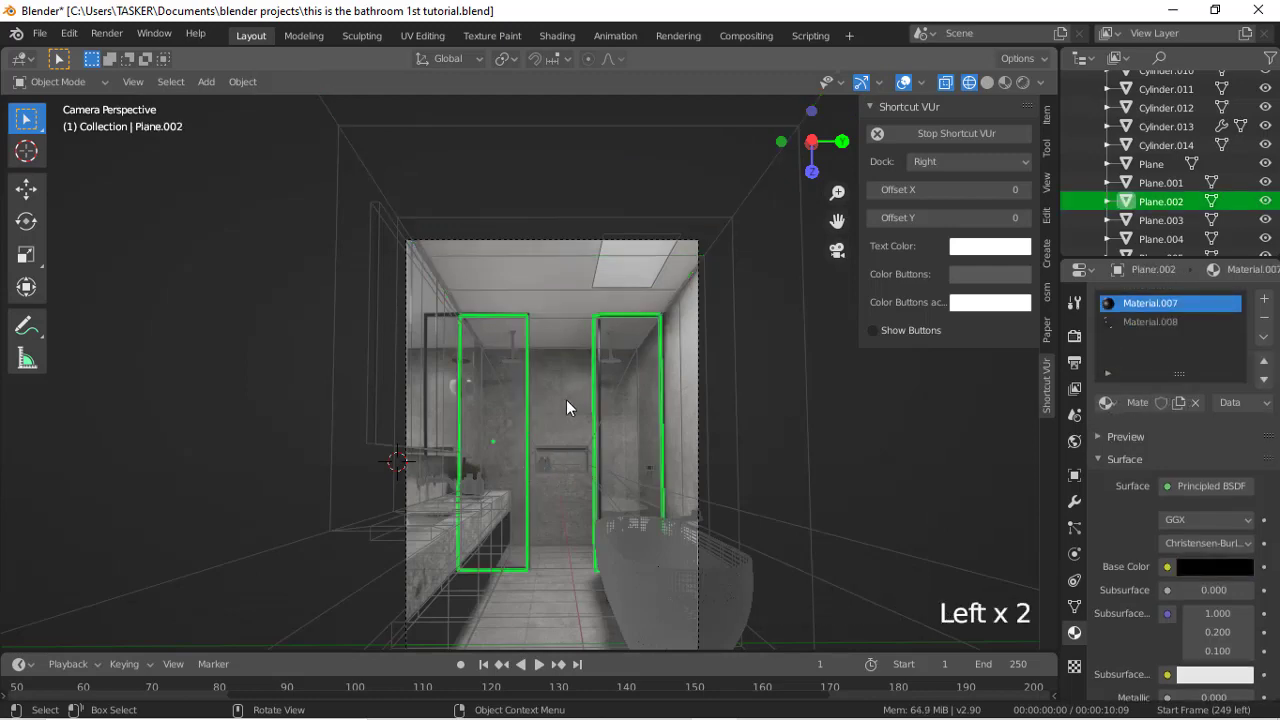
{"action": "scroll", "coordinate": [549, 390], "scroll_direction": "up", "scroll_amount": 3}
{"action": "scroll", "coordinate": [549, 386], "scroll_direction": "up", "scroll_amount": 1}
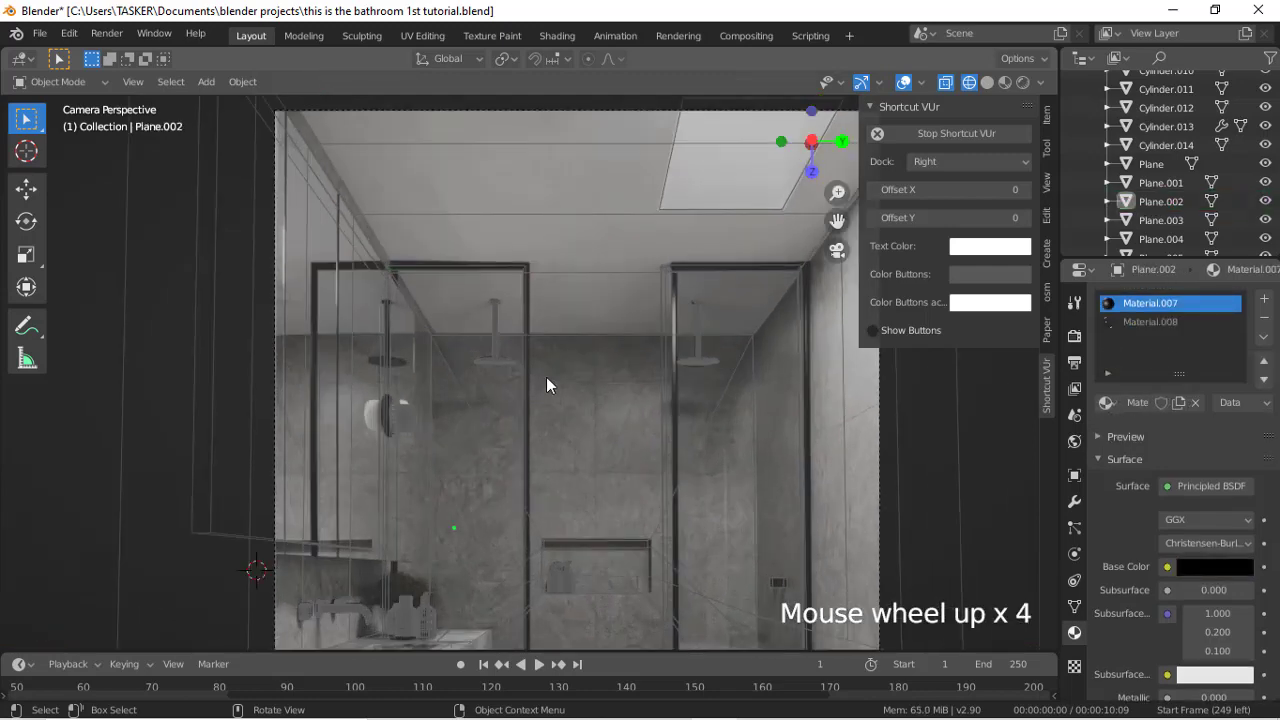
{"action": "left_click_drag", "start_coordinate": [530, 322], "coordinate": [642, 476]}
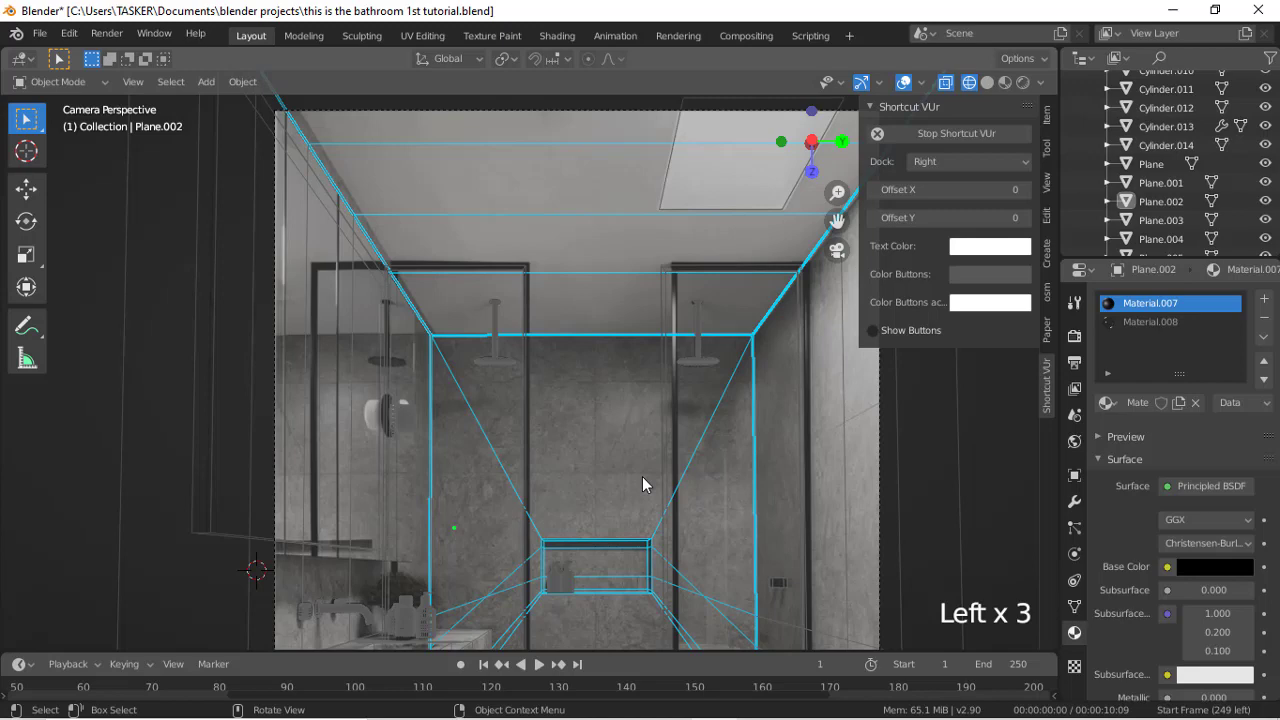
{"action": "key", "text": "Left"}
{"action": "scroll", "coordinate": [642, 476], "scroll_direction": "up", "scroll_amount": 9}
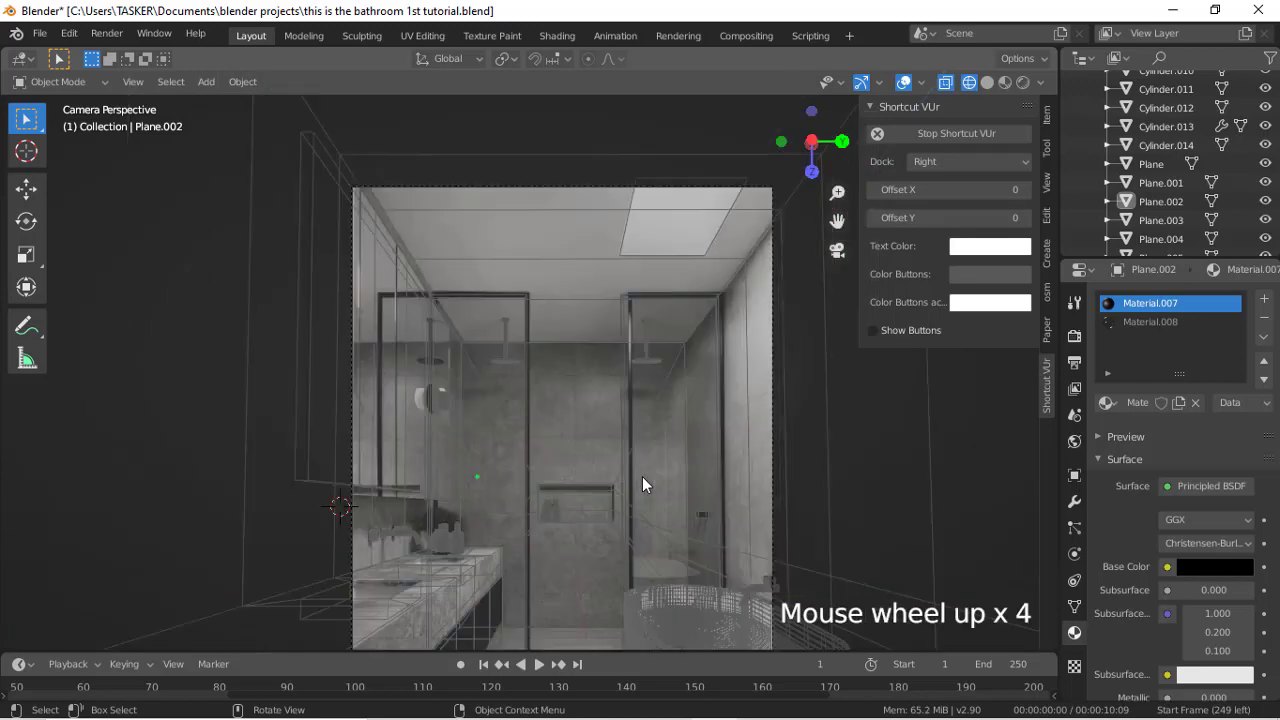
{"action": "scroll", "coordinate": [601, 456], "scroll_direction": "down", "scroll_amount": 7}
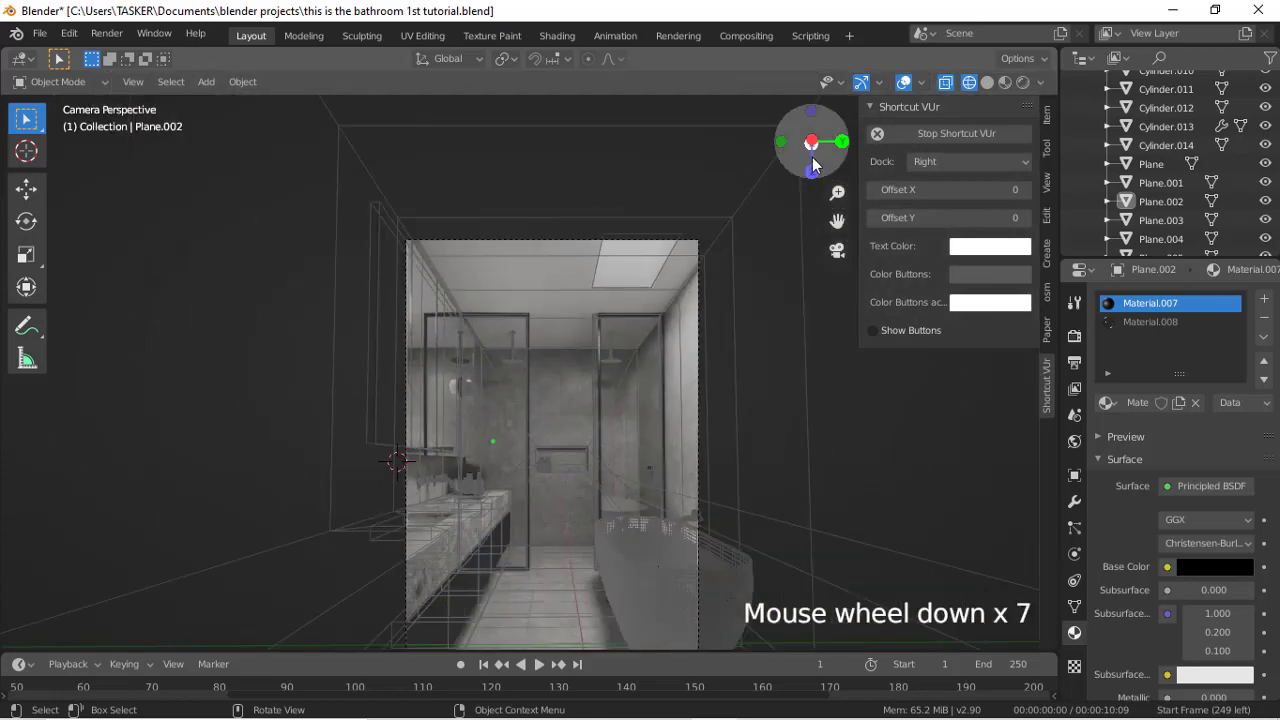
Step: Select the back wall with the niche, Plane.006, from an orbited view and return to the camera view
{"action": "left_click_drag", "start_coordinate": [813, 143], "coordinate": [805, 165]}
{"action": "left_click", "coordinate": [179, 274]}
{"action": "scroll", "coordinate": [179, 274], "scroll_direction": "down", "scroll_amount": 3}
{"action": "scroll", "coordinate": [319, 258], "scroll_direction": "up", "scroll_amount": 1}
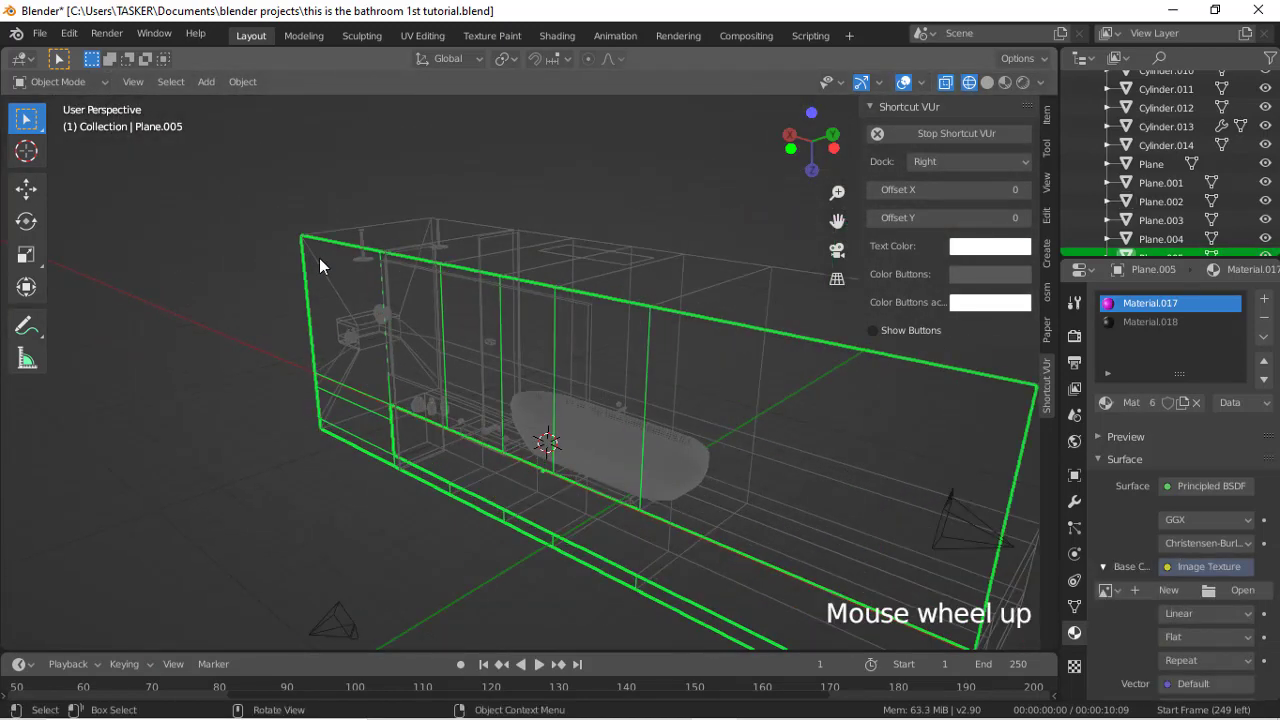
{"action": "left_click_drag", "start_coordinate": [812, 142], "coordinate": [505, 437]}
{"action": "left_click", "coordinate": [375, 372]}
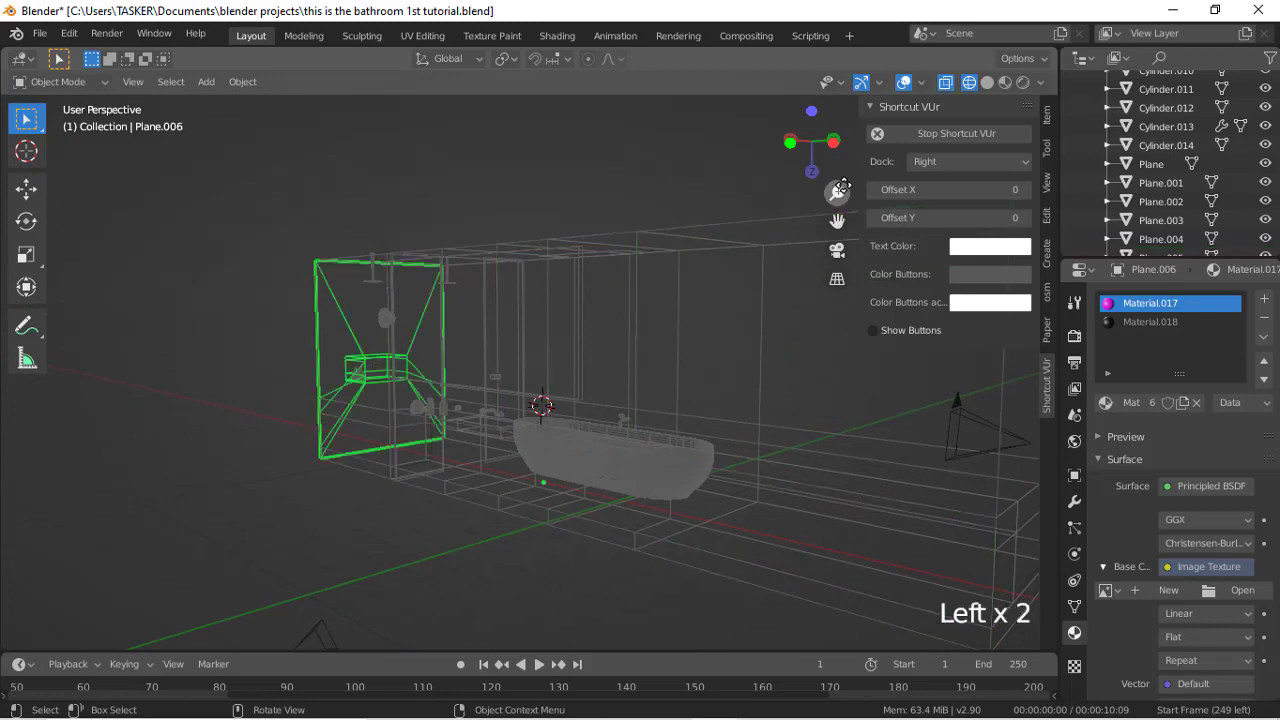
{"action": "left_click", "coordinate": [844, 249]}
{"action": "scroll", "coordinate": [688, 325], "scroll_direction": "up", "scroll_amount": 3}
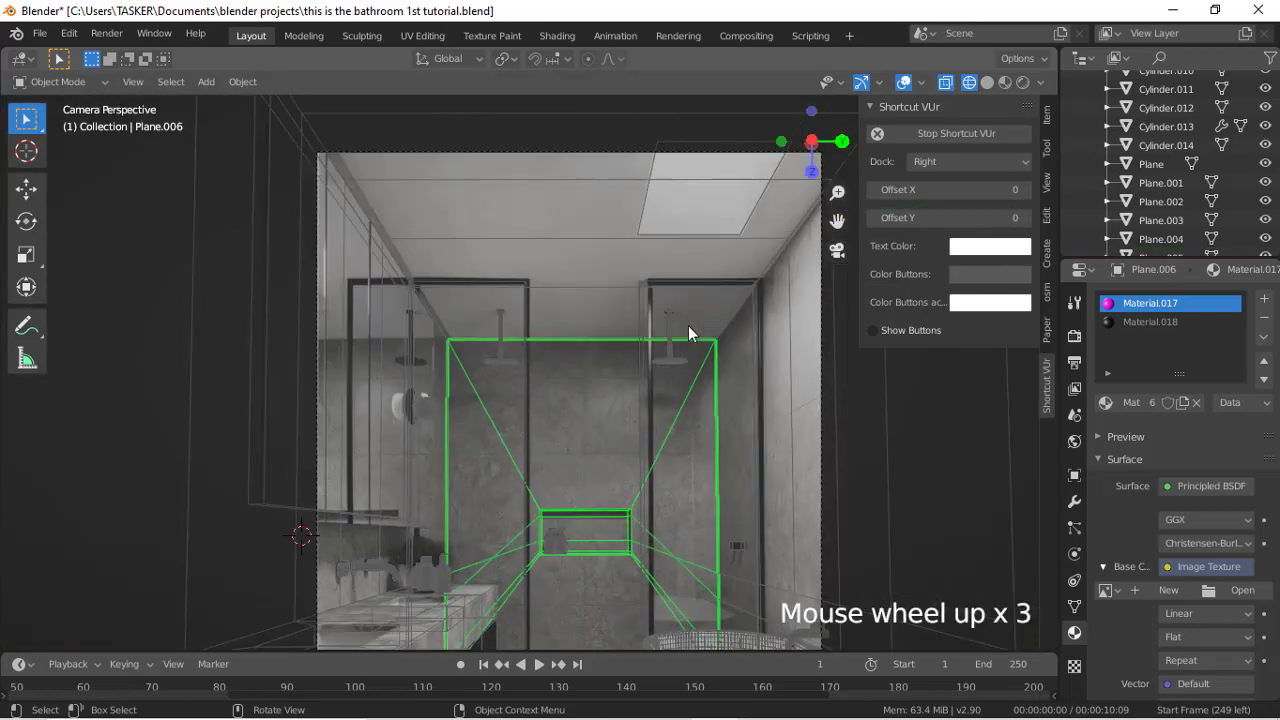
{"action": "left_click_drag", "start_coordinate": [829, 224], "coordinate": [786, 150]}
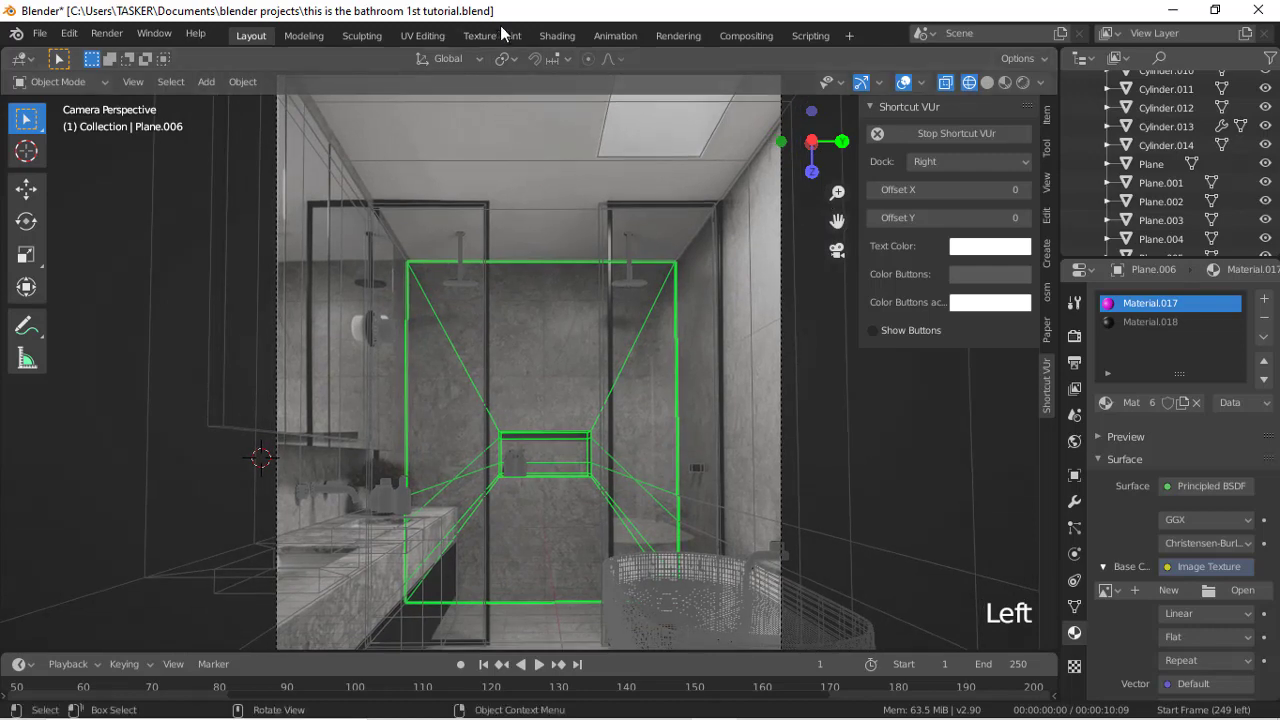
Step: Switch to material preview shading and load the Stone_tiles_floor base color image from Downloads into Material.017's image texture
{"action": "left_click", "coordinate": [555, 36]}
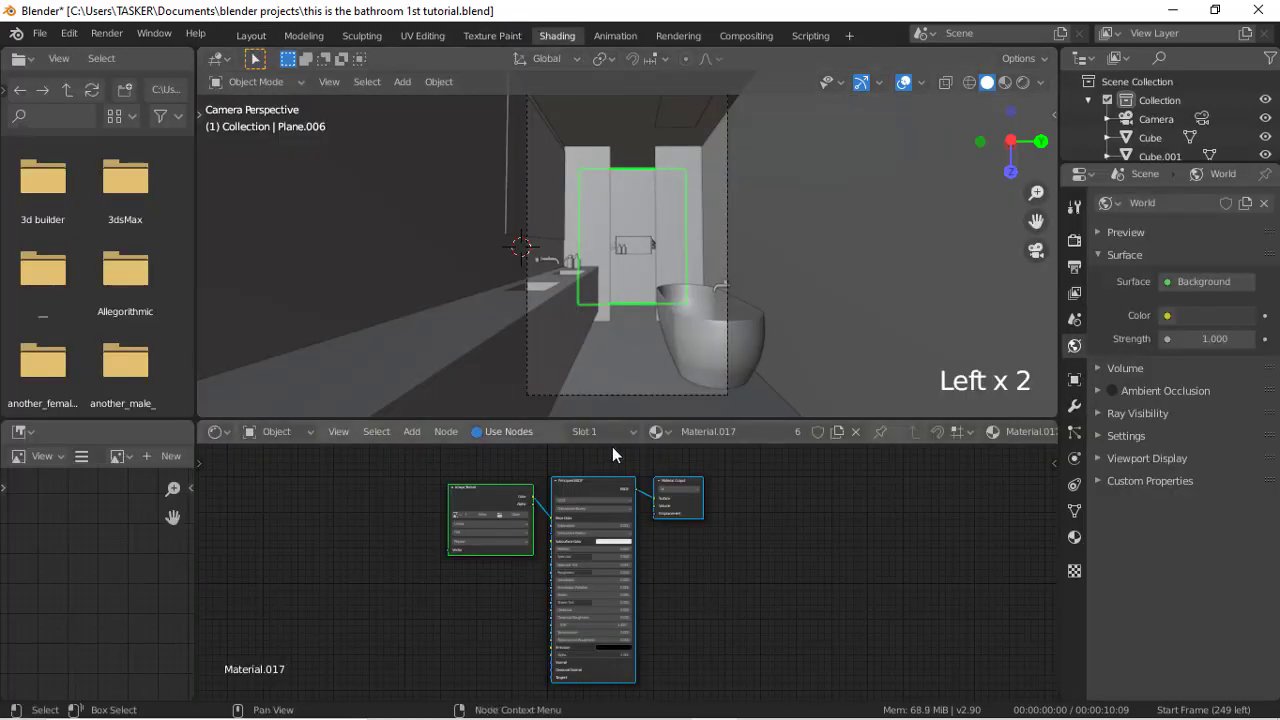
{"action": "scroll", "coordinate": [611, 525], "scroll_direction": "down", "scroll_amount": 2}
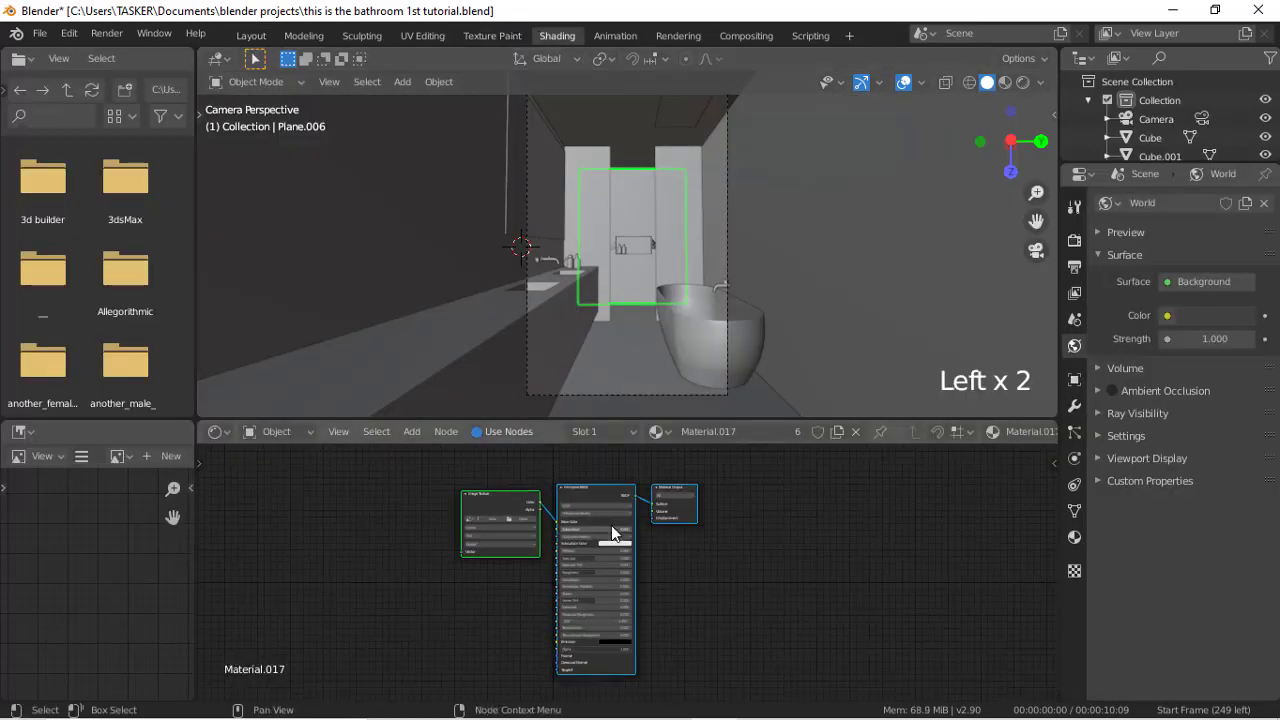
{"action": "left_click", "coordinate": [1005, 82]}
{"action": "left_click", "coordinate": [540, 526]}
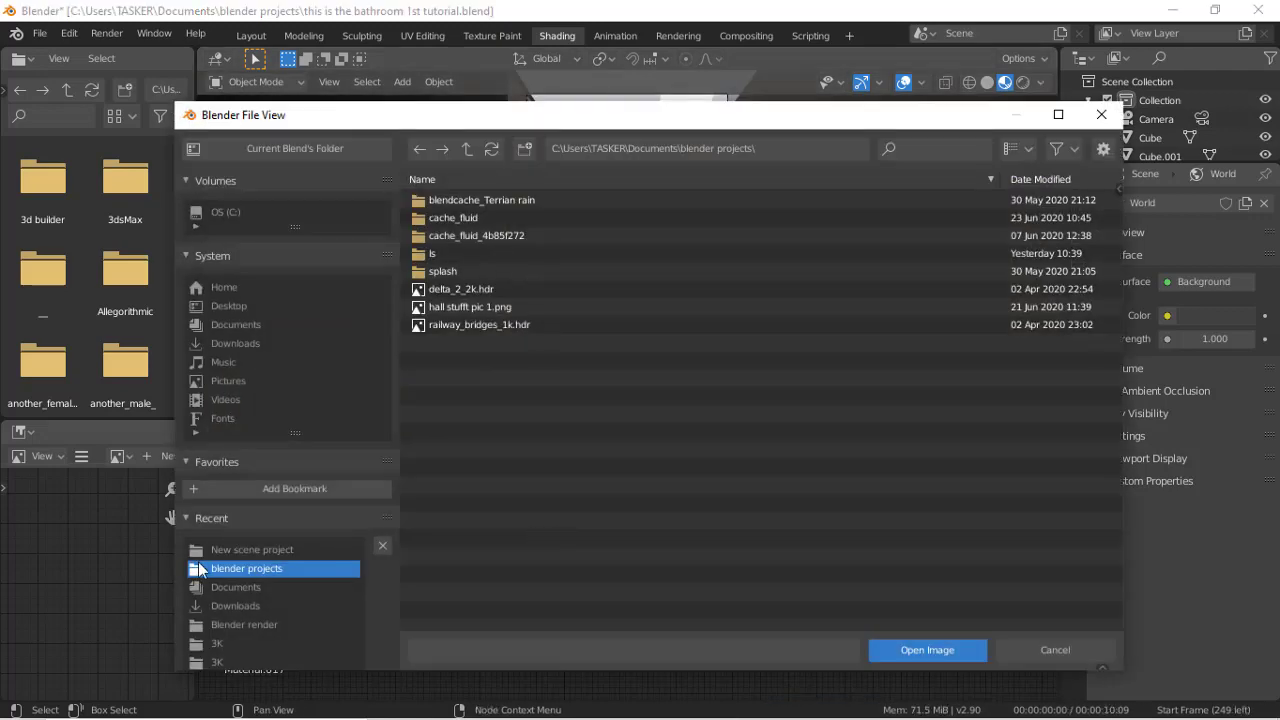
{"action": "left_click", "coordinate": [1020, 146]}
{"action": "left_click", "coordinate": [985, 240]}
{"action": "scroll", "coordinate": [686, 480], "scroll_direction": "down", "scroll_amount": 20}
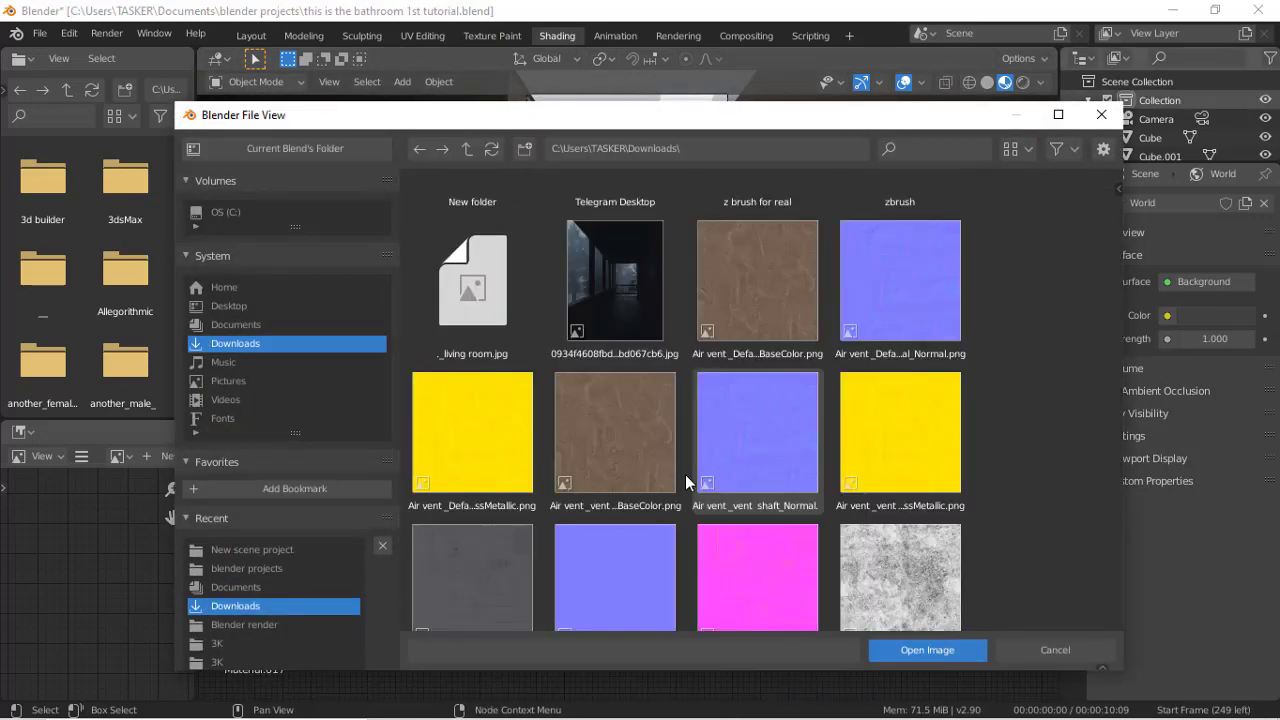
{"action": "scroll", "coordinate": [879, 603], "scroll_direction": "down", "scroll_amount": 5}
{"action": "double_click", "coordinate": [749, 540]}
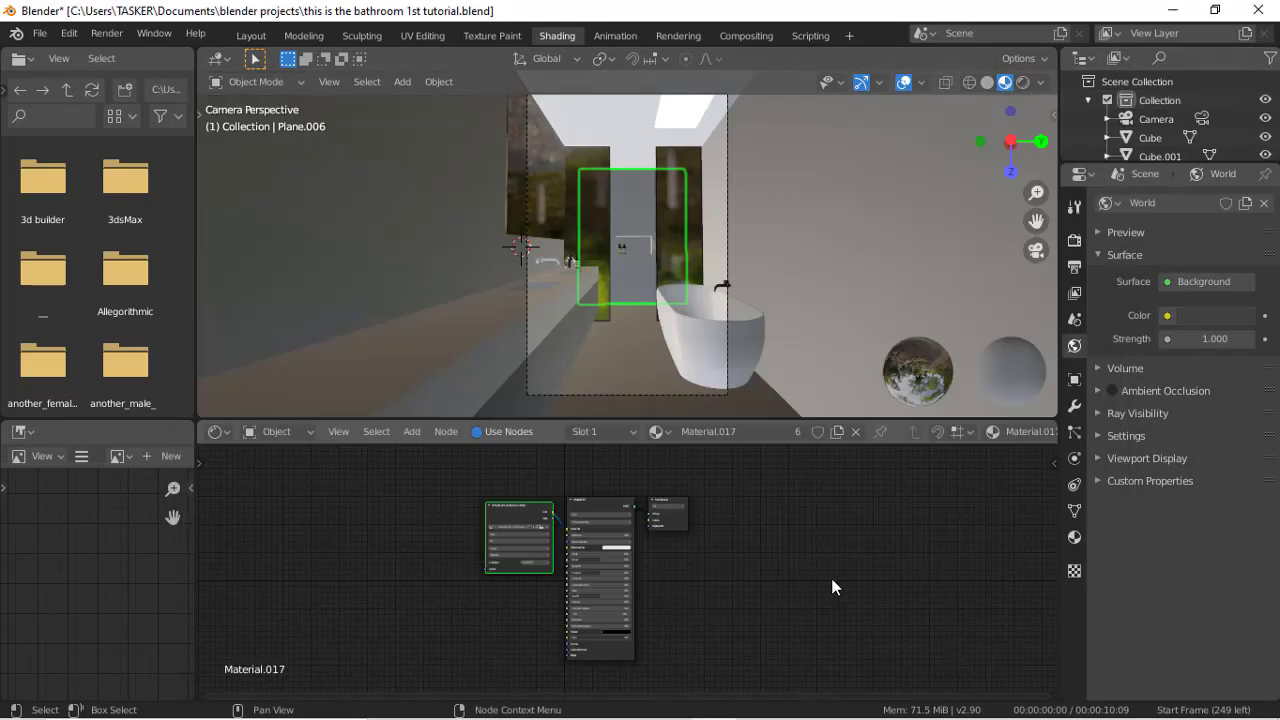
{"action": "scroll", "coordinate": [711, 279], "scroll_direction": "up", "scroll_amount": 4}
{"action": "scroll", "coordinate": [711, 279], "scroll_direction": "up", "scroll_amount": 3}
Step: Replace the back wall's shared materials with one new material and give its base color an image texture
{"action": "left_click", "coordinate": [1074, 537]}
{"action": "left_click", "coordinate": [1265, 222]}
{"action": "left_click", "coordinate": [1265, 222]}
{"action": "left_click", "coordinate": [1265, 203]}
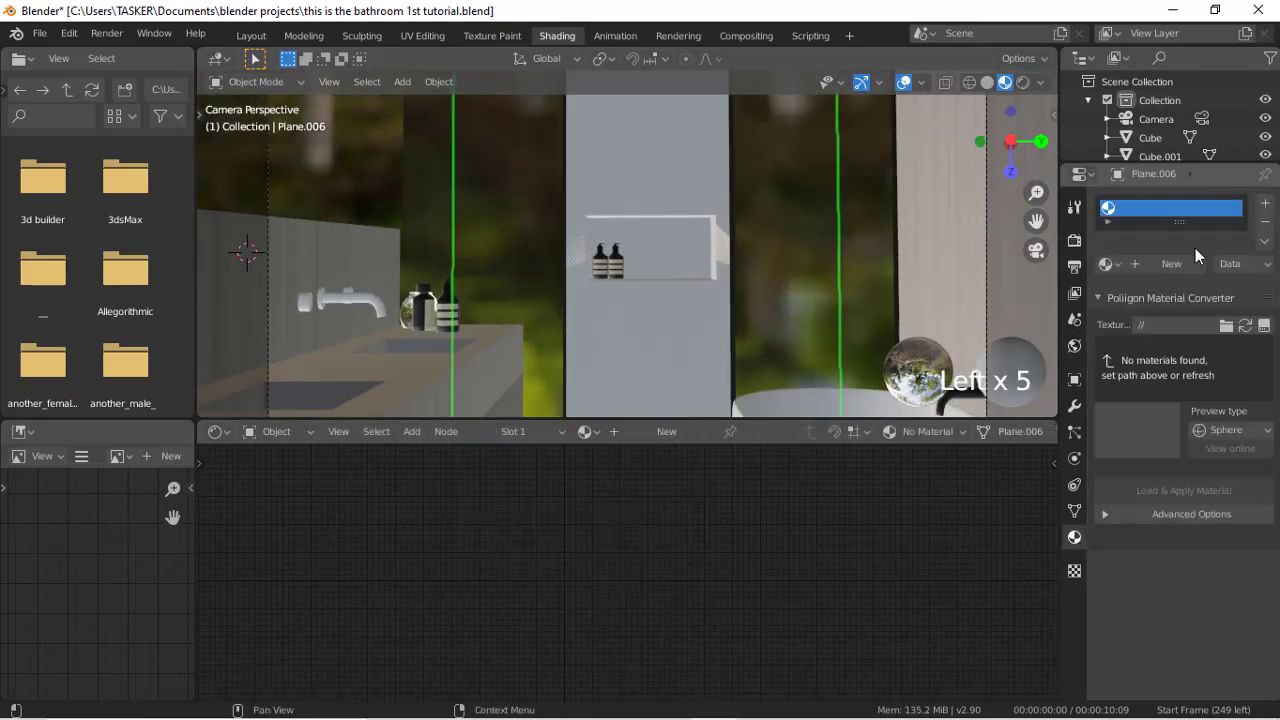
{"action": "left_click", "coordinate": [1186, 265]}
{"action": "left_click", "coordinate": [1167, 428]}
{"action": "left_click", "coordinate": [830, 558]}
Step: Load the Stone_tiles_floor base color image from Downloads into the back wall's new material
{"action": "left_click", "coordinate": [530, 523]}
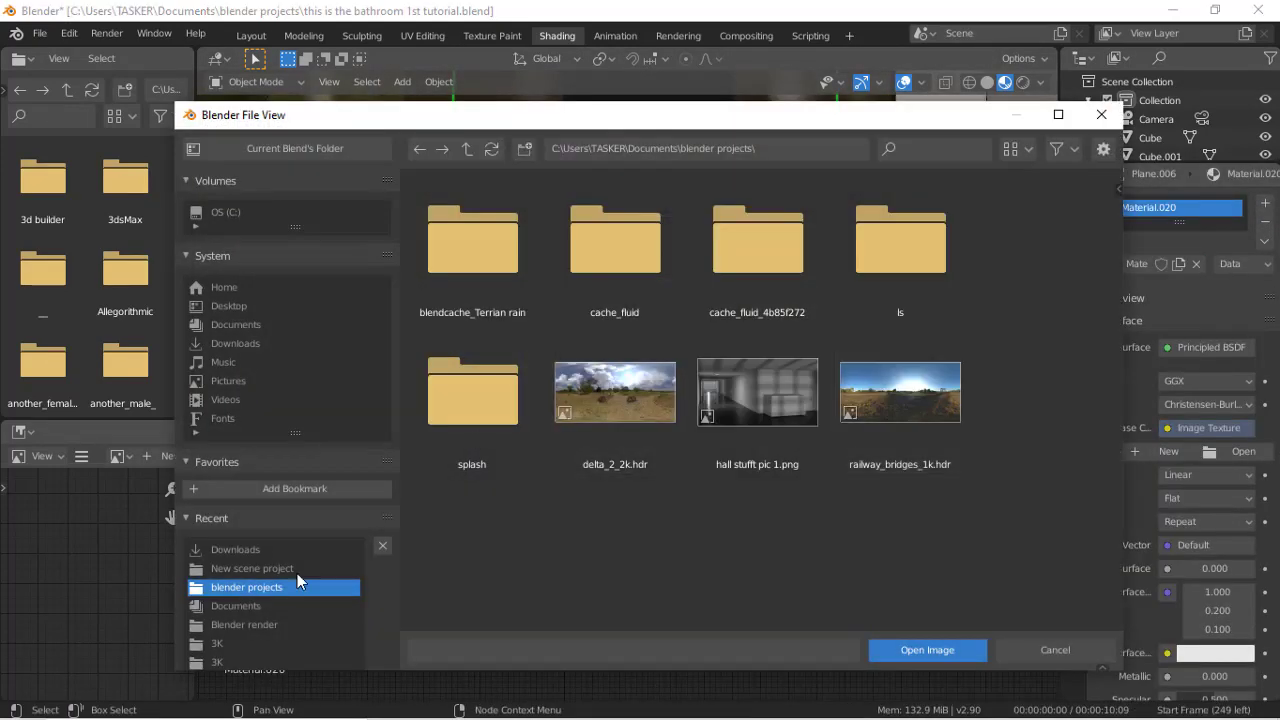
{"action": "left_click", "coordinate": [250, 549]}
{"action": "scroll", "coordinate": [697, 565], "scroll_direction": "up", "scroll_amount": 9}
{"action": "double_click", "coordinate": [714, 550]}
{"action": "scroll", "coordinate": [785, 290], "scroll_direction": "down", "scroll_amount": 7}
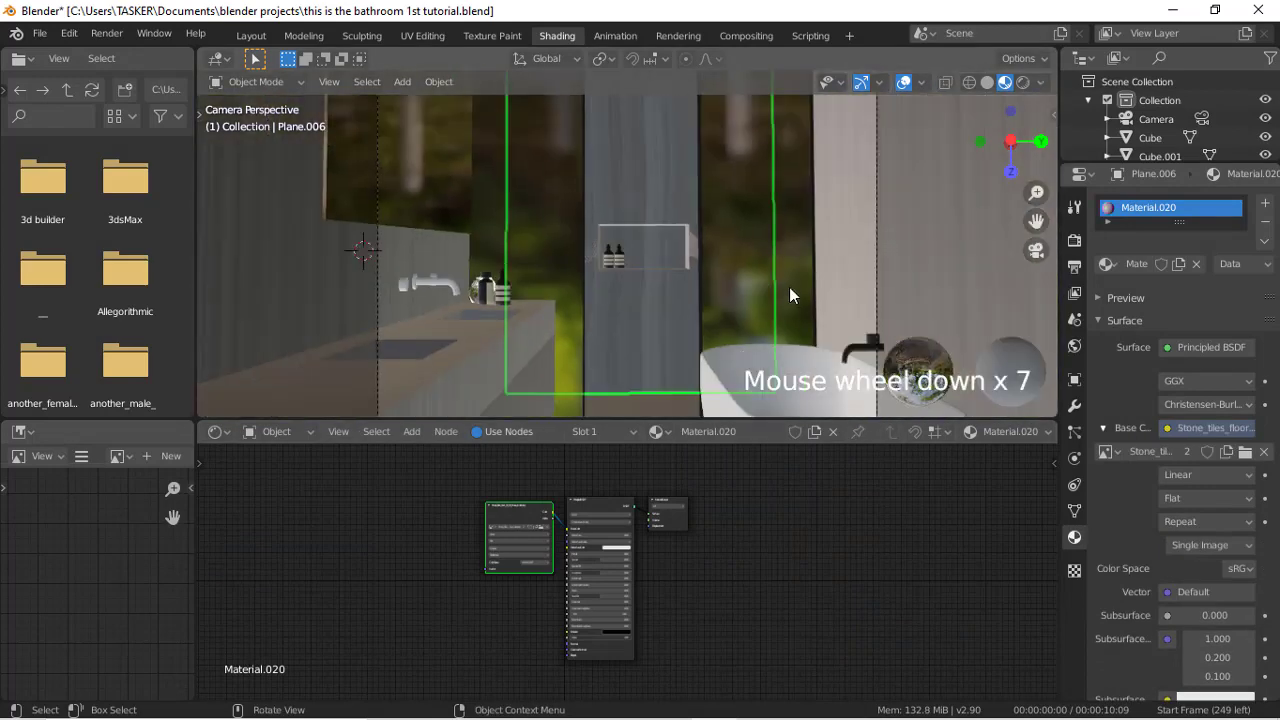
Step: Try a Smart UV Project unwrap on the back wall and check its UV layout and the tiles around the niche
{"action": "key", "text": "Tab"}
{"action": "key", "text": "l"}
{"action": "key", "text": "u"}
{"action": "left_click", "coordinate": [650, 152]}
{"action": "scroll", "coordinate": [772, 291], "scroll_direction": "down", "scroll_amount": 4}
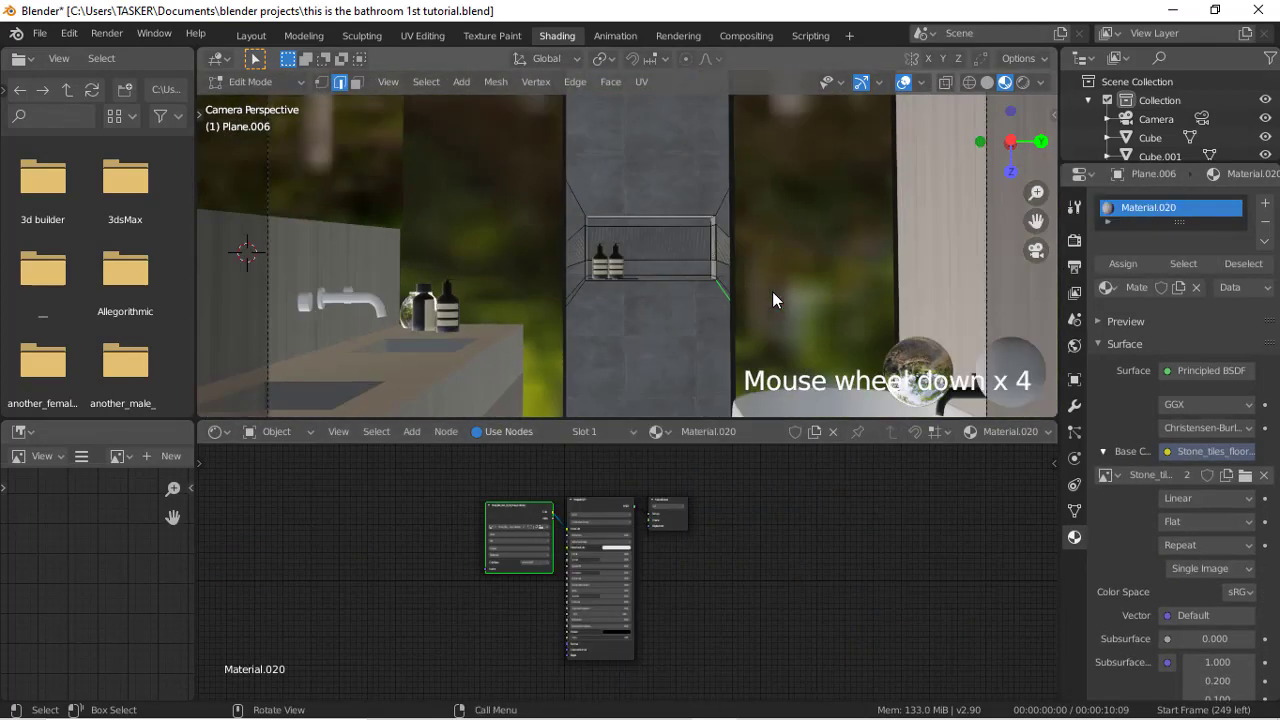
{"action": "left_click", "coordinate": [422, 35]}
{"action": "key", "text": "l"}
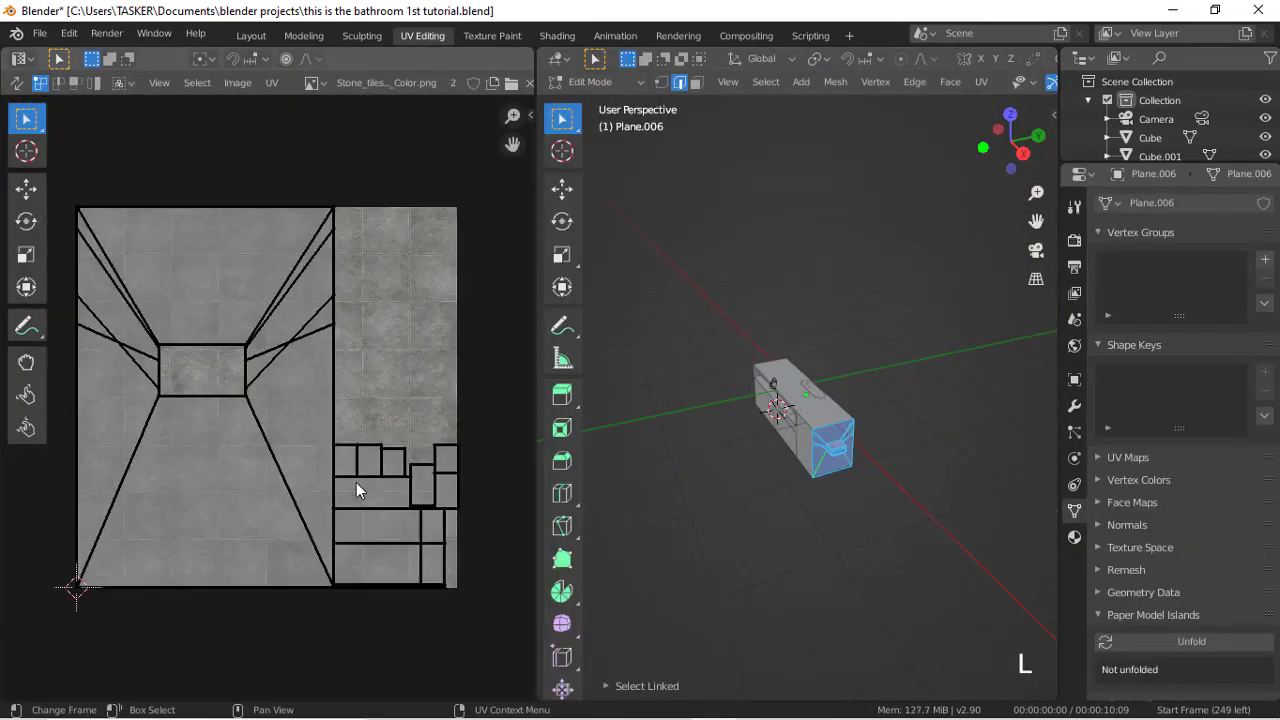
{"action": "scroll", "coordinate": [1045, 252], "scroll_direction": "up", "scroll_amount": 5}
{"action": "left_click", "coordinate": [1041, 252]}
{"action": "scroll", "coordinate": [860, 200], "scroll_direction": "down", "scroll_amount": 2}
{"action": "left_click", "coordinate": [560, 36]}
{"action": "scroll", "coordinate": [681, 263], "scroll_direction": "up", "scroll_amount": 5}
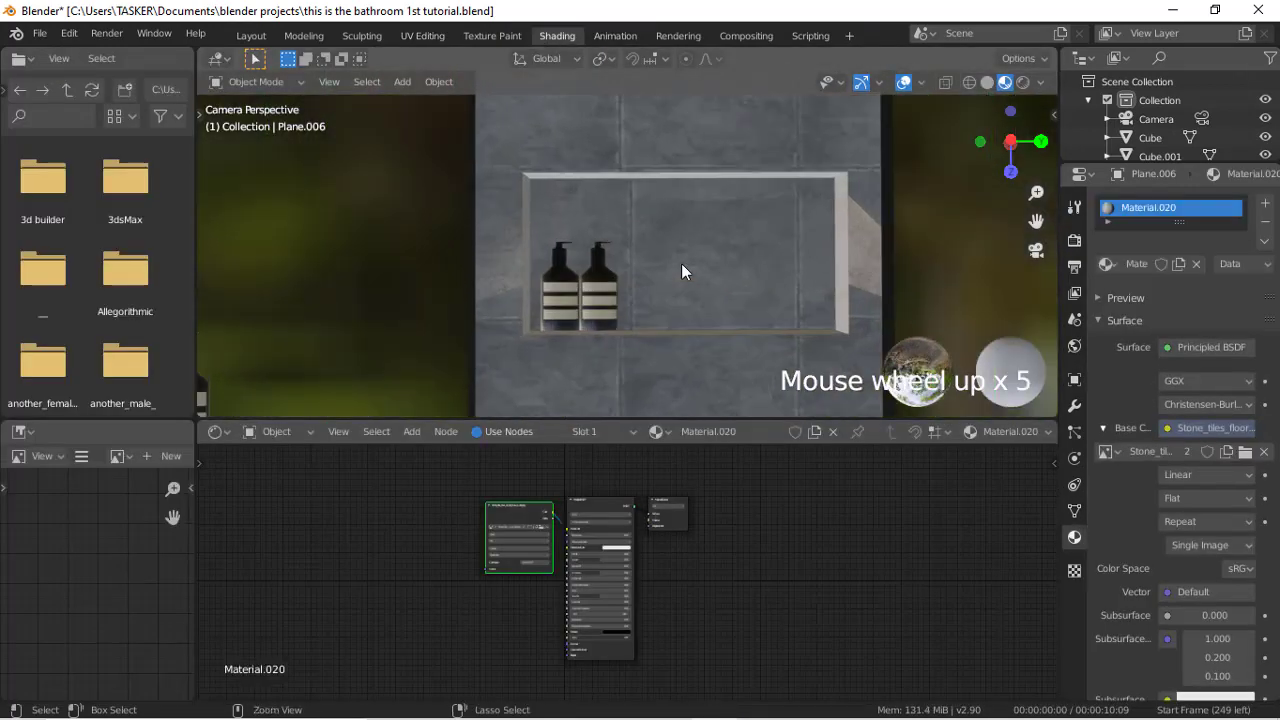
Step: Undo the back wall's UV unwrap
{"action": "key", "text": "ctrl+z"}
{"action": "key", "text": "ctrl+z"}
{"action": "key", "text": "ctrl+z"}
{"action": "key", "text": "ctrl+z"}
{"action": "key", "text": "ctrl+z"}
{"action": "key", "text": "ctrl+z"}
{"action": "key", "text": "ctrl+z"}
{"action": "key", "text": "ctrl+z"}
Step: Unwrap the entire back wall mesh using Smart UV Project with its default settings
{"action": "key", "text": "l"}
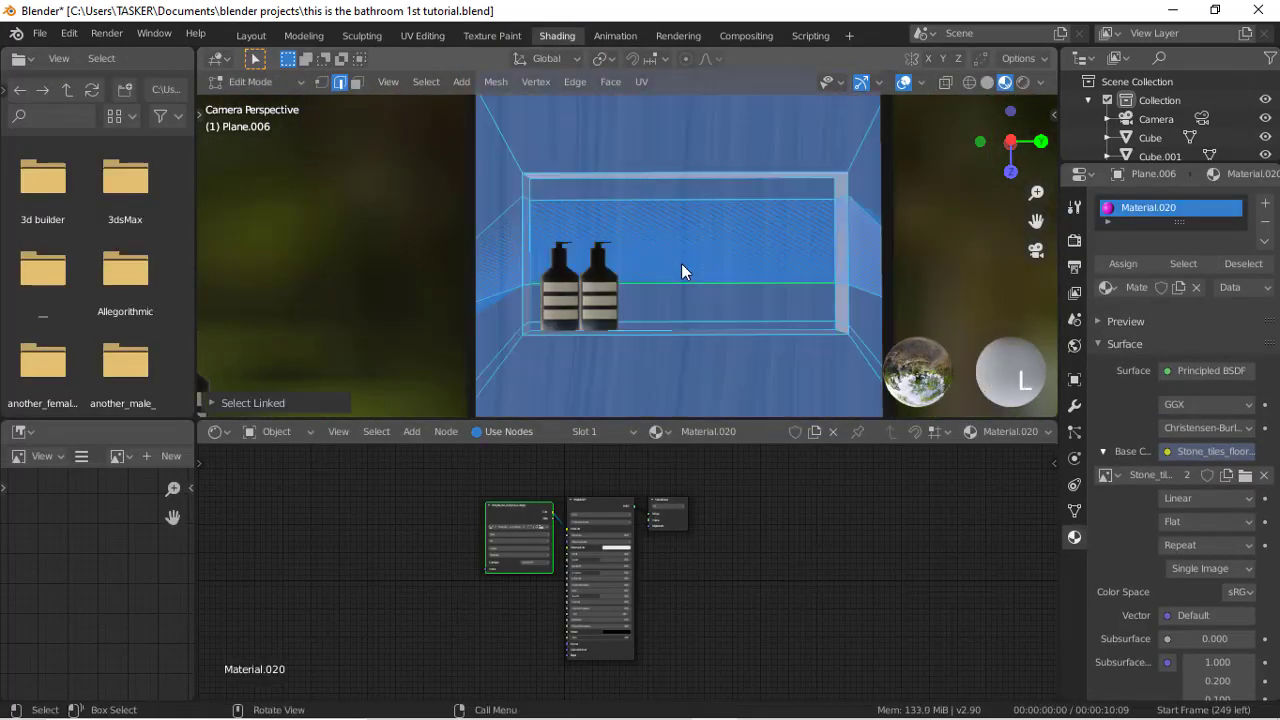
{"action": "key", "text": "u"}
{"action": "left_click", "coordinate": [606, 107]}
{"action": "scroll", "coordinate": [683, 245], "scroll_direction": "down", "scroll_amount": 6}
{"action": "scroll", "coordinate": [683, 245], "scroll_direction": "up", "scroll_amount": 3}
{"action": "key", "text": "y"}
{"action": "key", "text": "u"}
{"action": "left_click", "coordinate": [646, 145]}
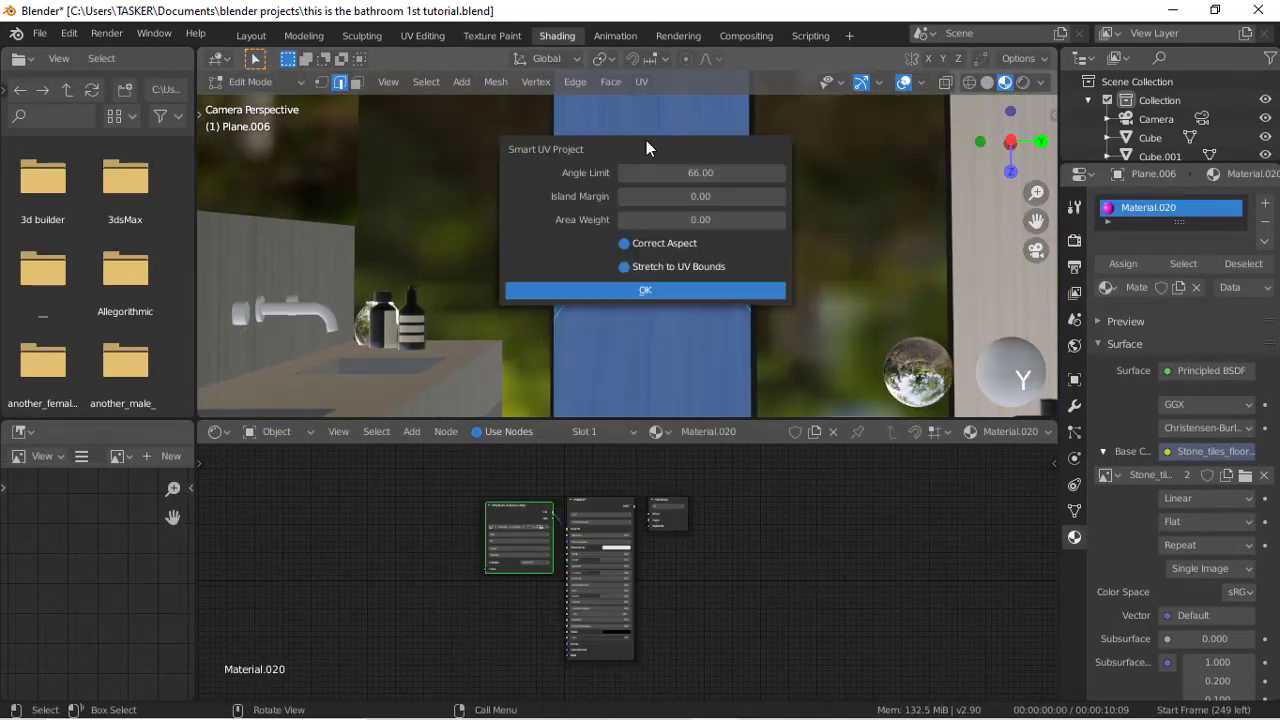
{"action": "left_click", "coordinate": [646, 289]}
{"action": "scroll", "coordinate": [588, 288], "scroll_direction": "up", "scroll_amount": 3}
Step: Preview the tile texture on the back wall, shift its UV layout slightly and return to the shading workspace
{"action": "left_click", "coordinate": [422, 35]}
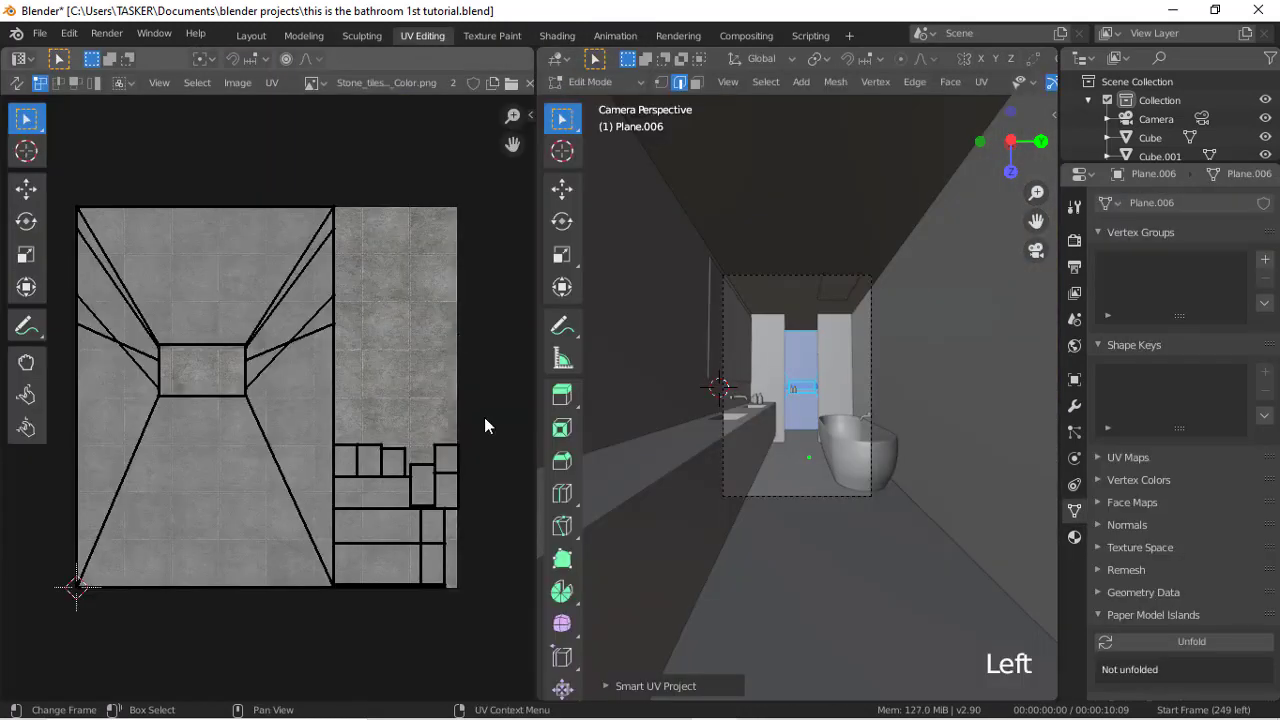
{"action": "scroll", "coordinate": [846, 519], "scroll_direction": "down", "scroll_amount": 7}
{"action": "key", "text": "z"}
{"action": "left_click", "coordinate": [983, 369]}
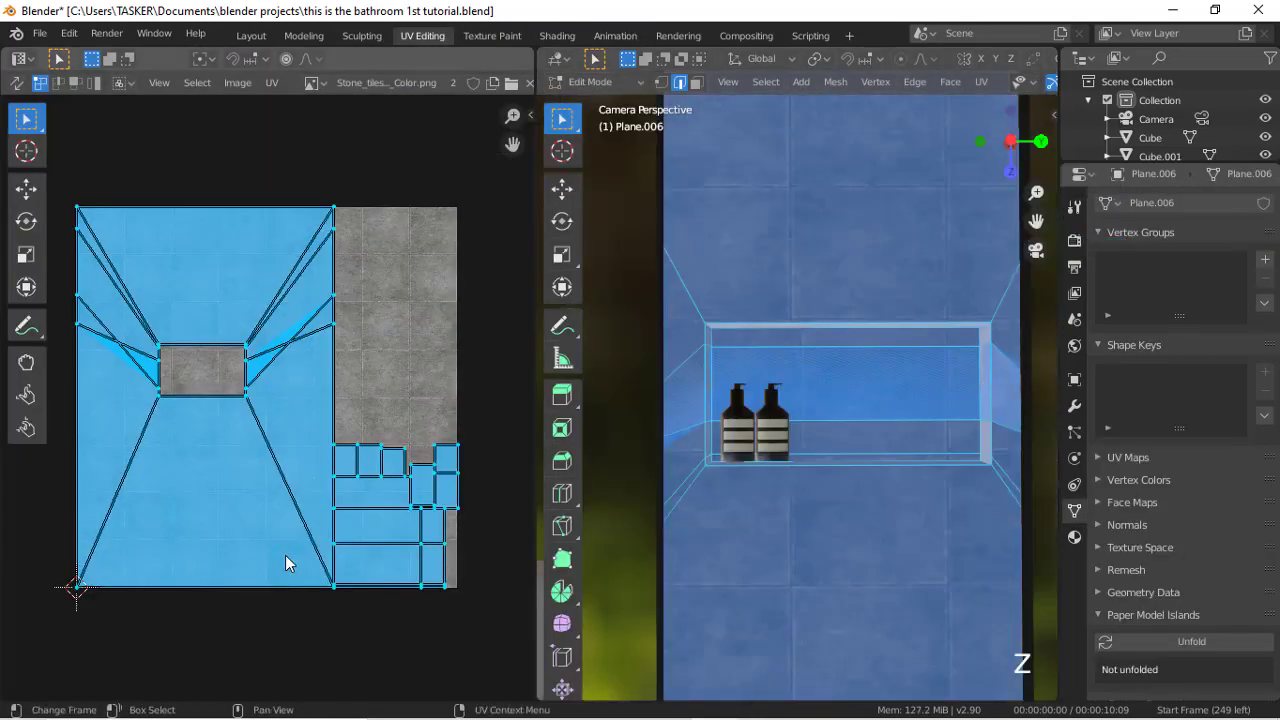
{"action": "key", "text": "g"}
{"action": "left_click", "coordinate": [324, 557]}
{"action": "left_click", "coordinate": [557, 36]}
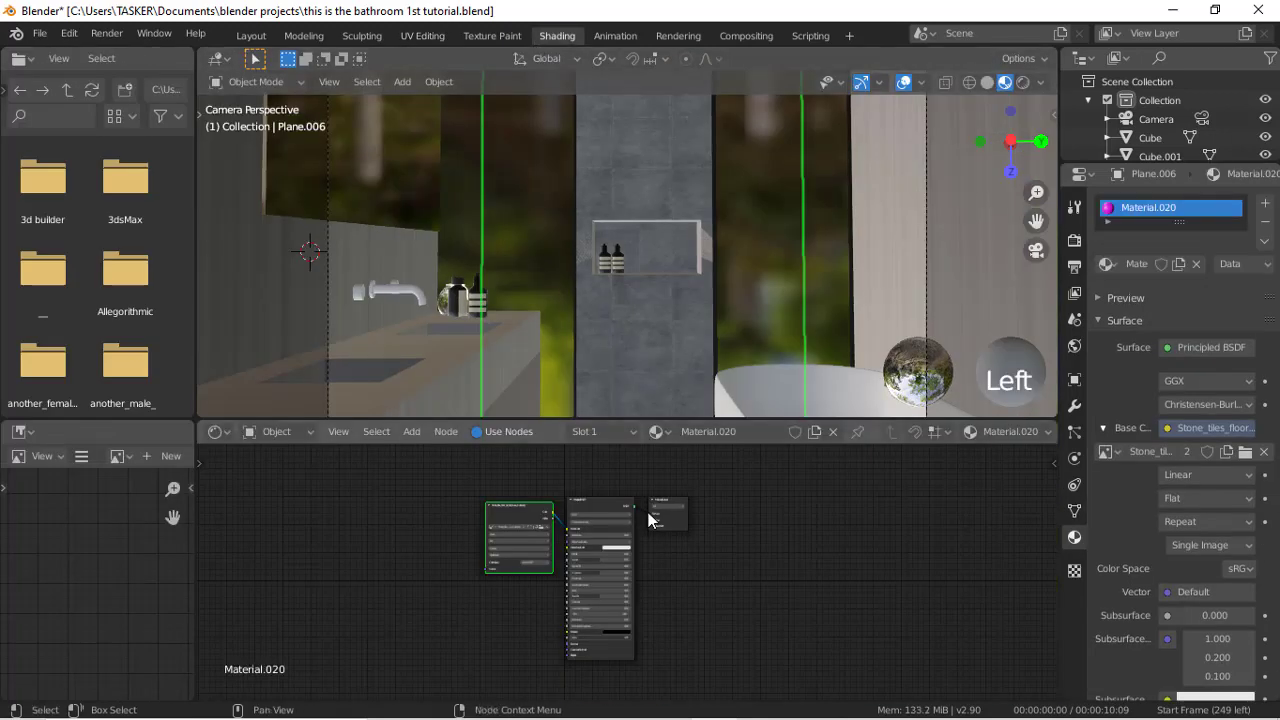
Step: Duplicate the stone tile image texture node and connect the copy's color output to the Principled BSDF's normal input
{"action": "left_click_drag", "start_coordinate": [543, 512], "coordinate": [431, 453]}
{"action": "key", "text": "shift+d"}
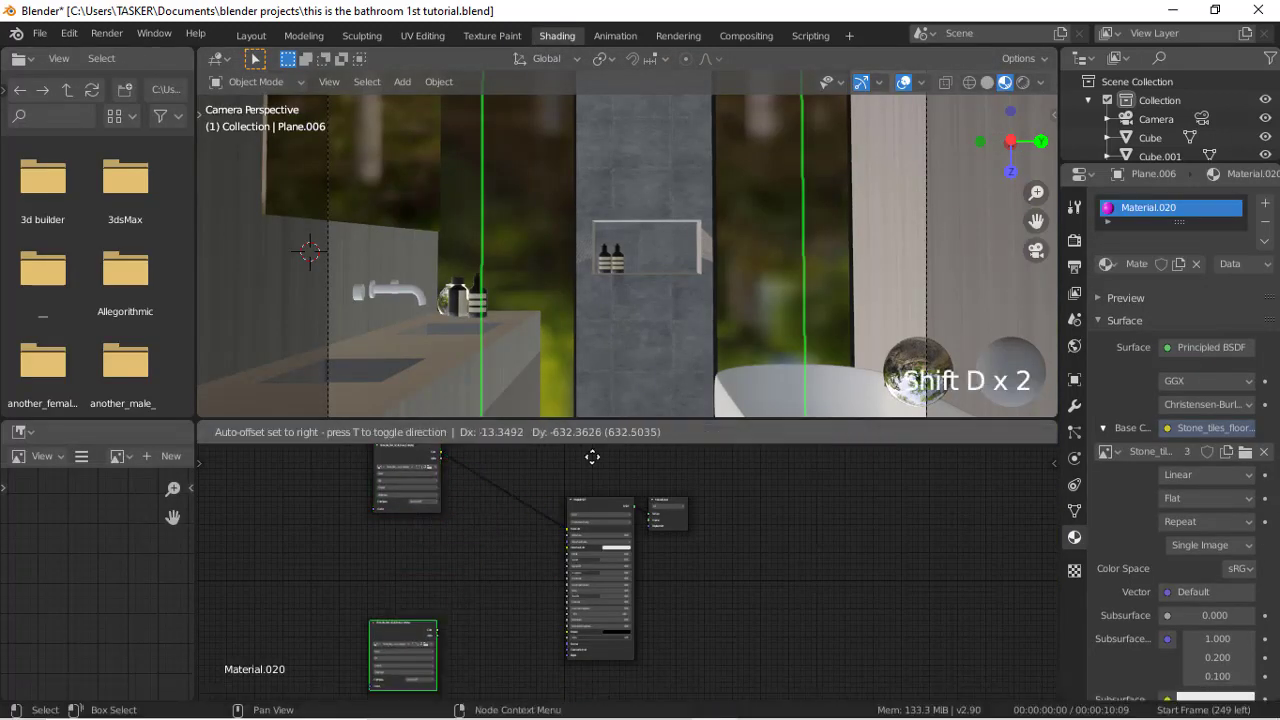
{"action": "left_click", "coordinate": [600, 540]}
{"action": "left_click_drag", "start_coordinate": [742, 665], "coordinate": [764, 512], "text": "alt"}
{"action": "left_click_drag", "start_coordinate": [453, 568], "coordinate": [432, 495]}
{"action": "scroll", "coordinate": [640, 560], "scroll_direction": "up", "scroll_amount": 5}
{"action": "left_click_drag", "start_coordinate": [711, 517], "coordinate": [817, 677], "text": "alt"}
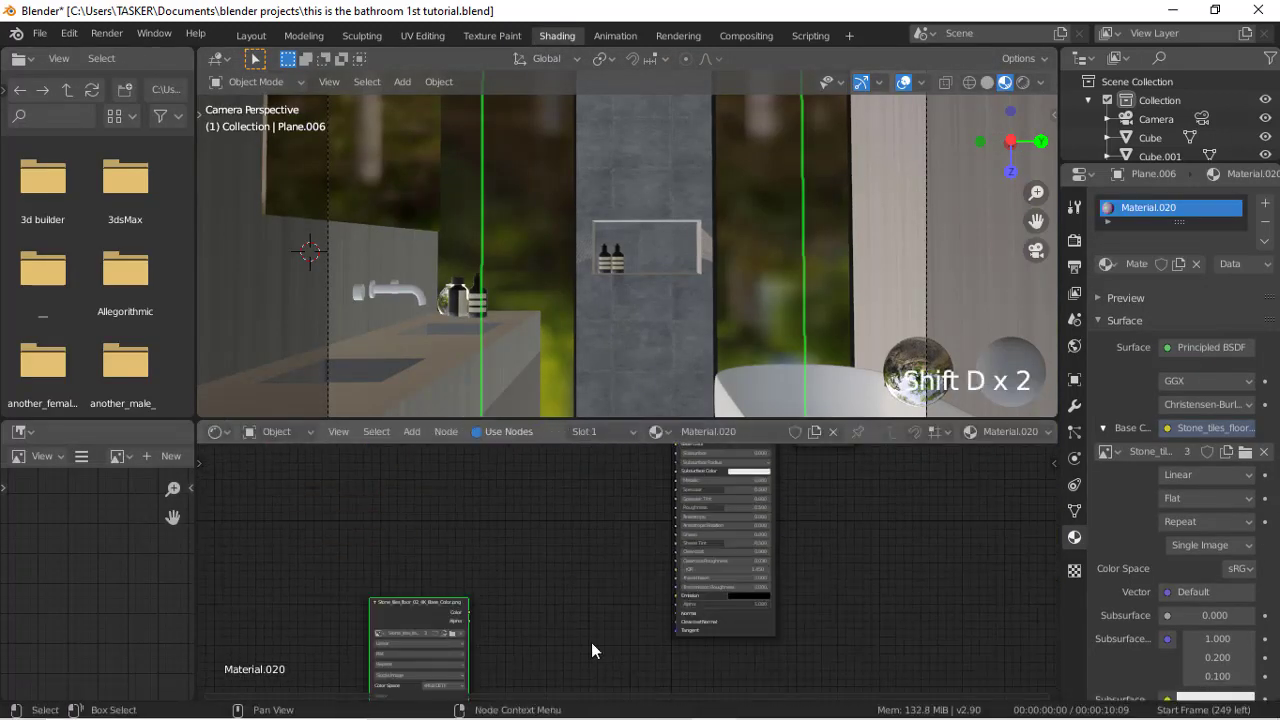
{"action": "left_click_drag", "start_coordinate": [469, 613], "coordinate": [685, 620]}
Step: Load the Stone_tiles_floor_02_4K_Normal.png image from Downloads into the duplicated image texture node
{"action": "left_click", "coordinate": [453, 634]}
{"action": "left_click", "coordinate": [623, 564]}
{"action": "scroll", "coordinate": [623, 564], "scroll_direction": "down", "scroll_amount": 15}
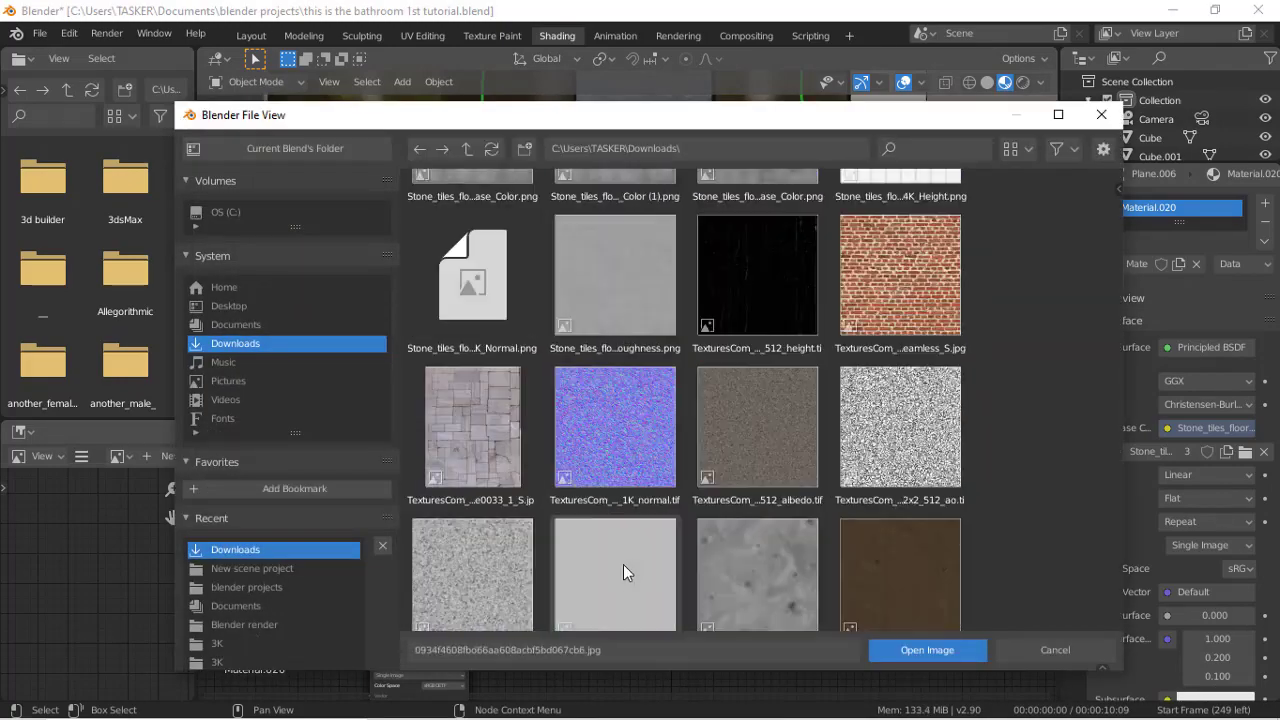
{"action": "scroll", "coordinate": [623, 564], "scroll_direction": "up", "scroll_amount": 2}
{"action": "scroll", "coordinate": [623, 564], "scroll_direction": "down", "scroll_amount": 10}
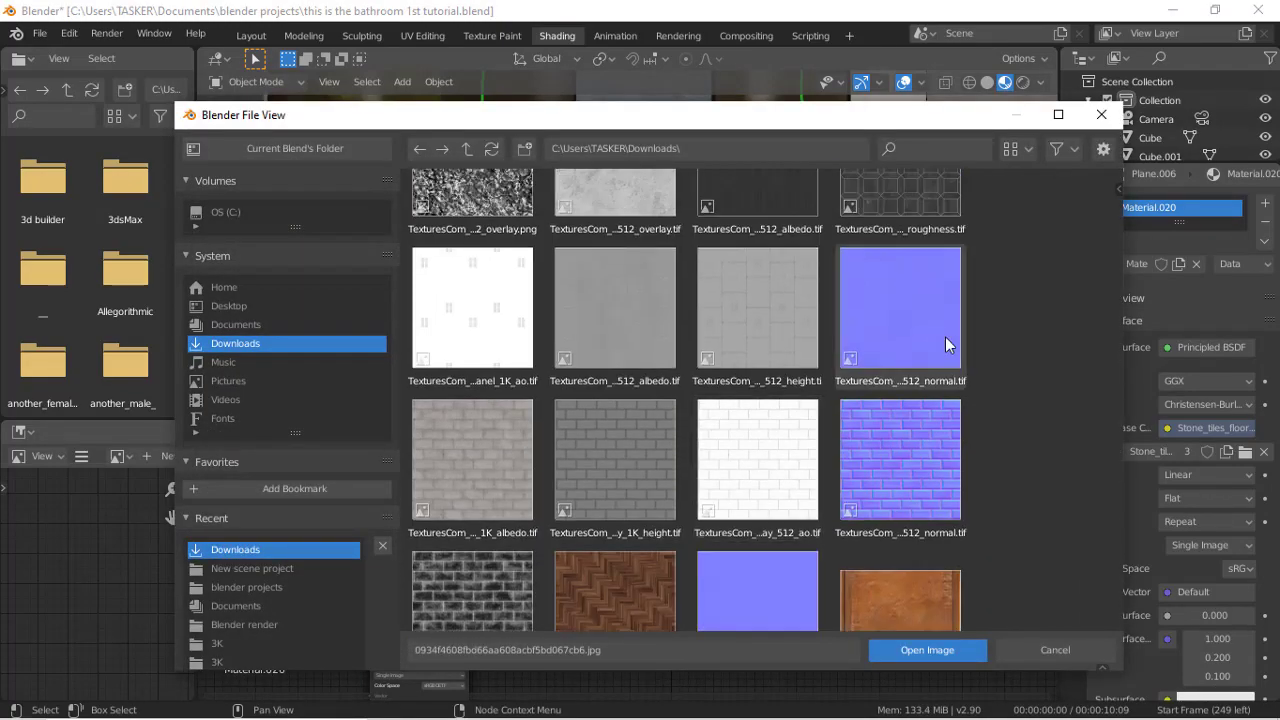
{"action": "scroll", "coordinate": [836, 386], "scroll_direction": "up", "scroll_amount": 6}
{"action": "scroll", "coordinate": [836, 386], "scroll_direction": "up", "scroll_amount": 3}
{"action": "scroll", "coordinate": [836, 386], "scroll_direction": "down", "scroll_amount": 3}
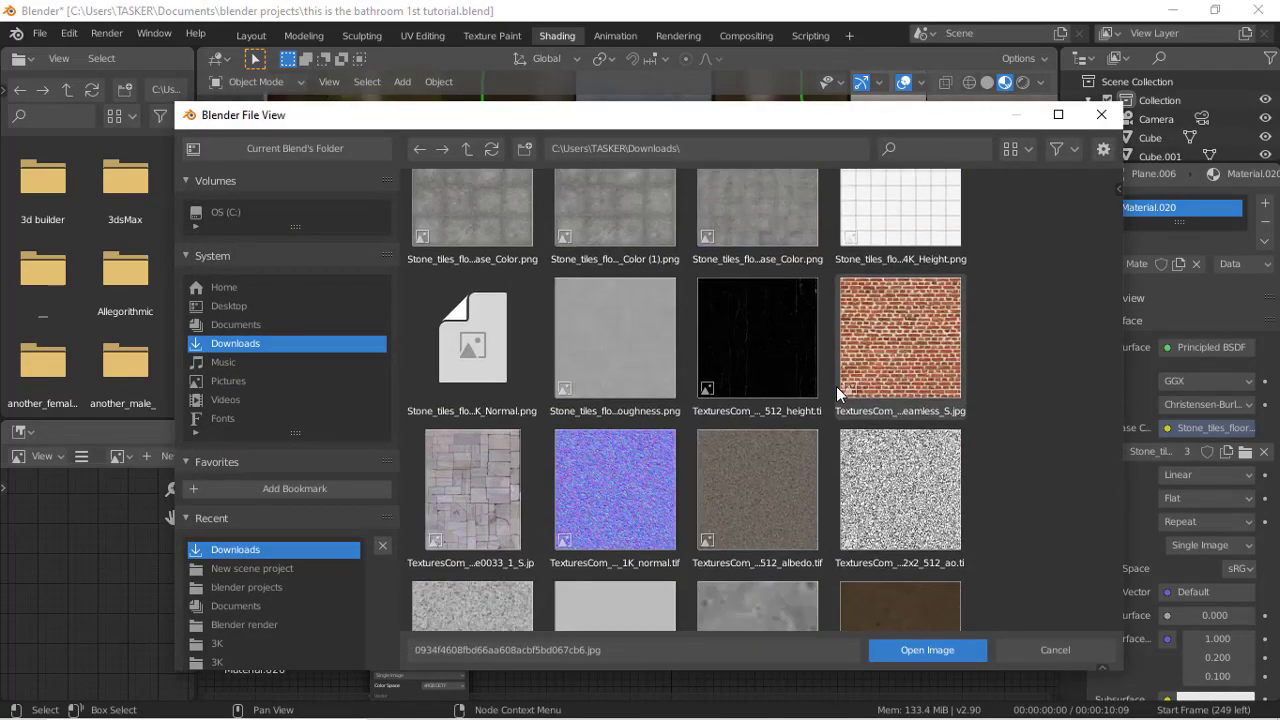
{"action": "left_click", "coordinate": [506, 385]}
{"action": "left_click", "coordinate": [950, 650]}
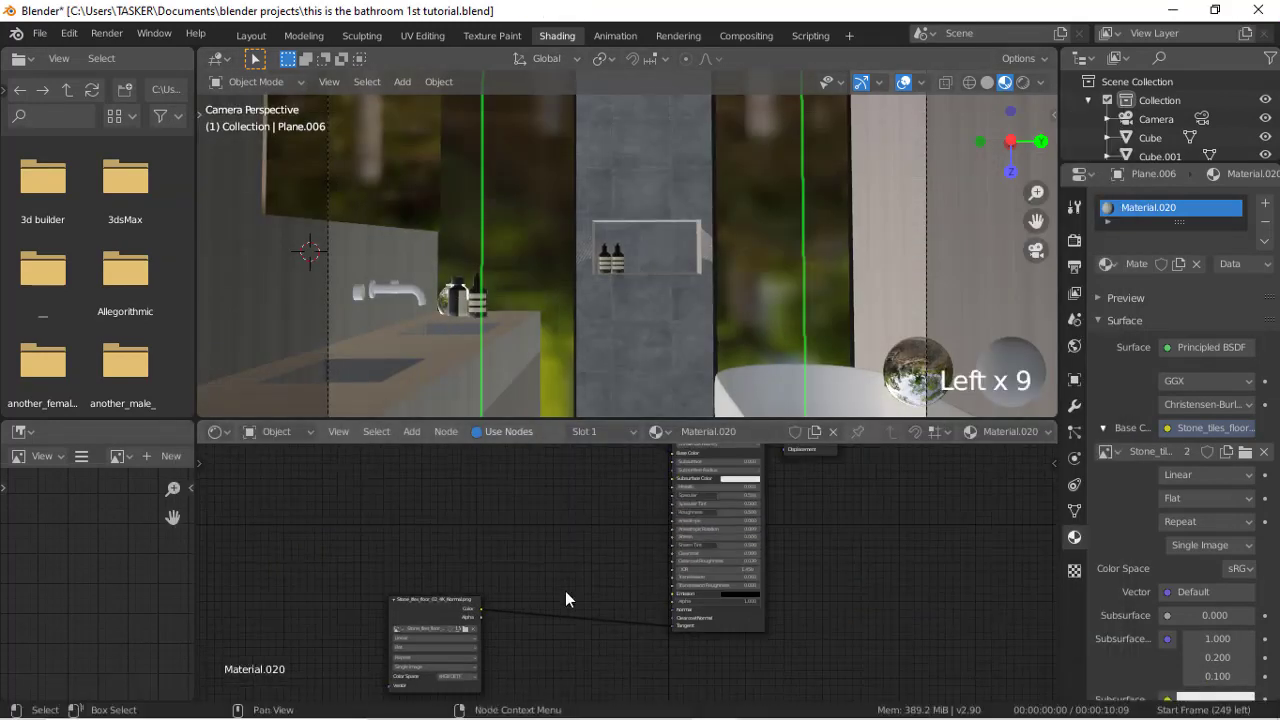
Step: Insert a Normal Map node on the normal image's link and set that image's color space to Non-Colour Data
{"action": "scroll", "coordinate": [832, 593], "scroll_direction": "up", "scroll_amount": 3}
{"action": "key", "text": "shift+a"}
{"action": "left_click", "coordinate": [740, 480]}
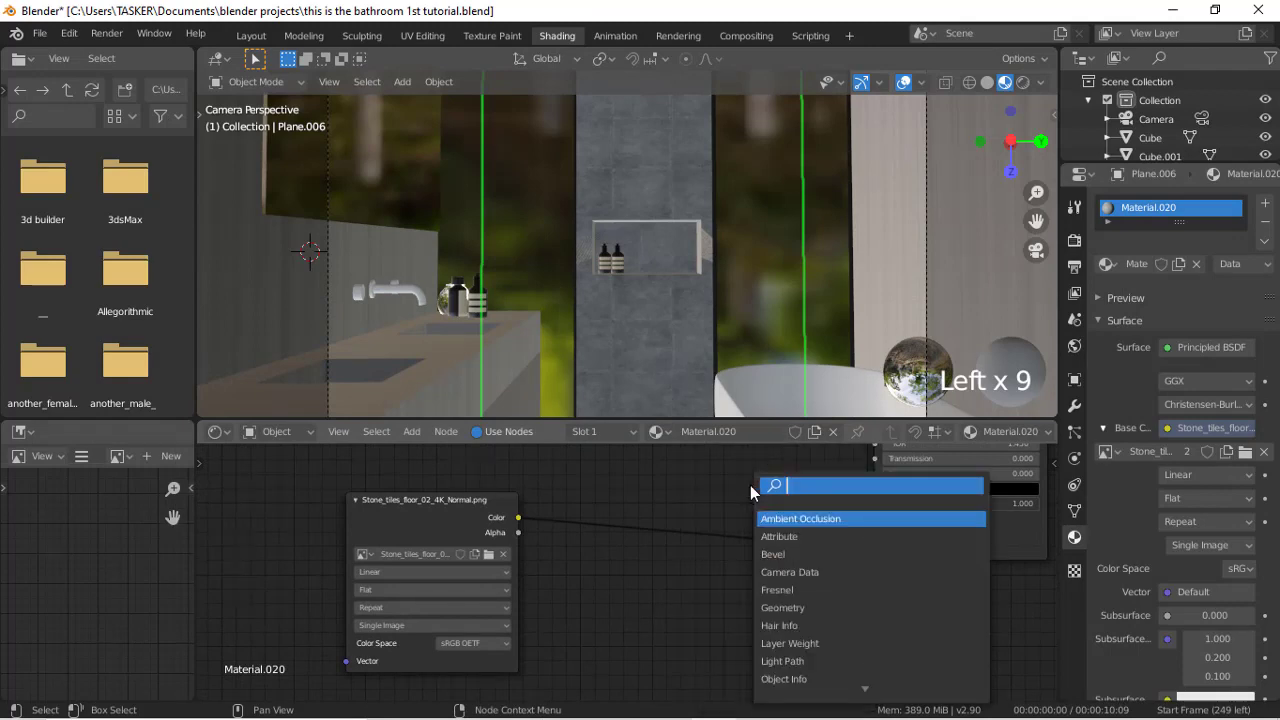
{"action": "type", "text": "nor"}
{"action": "left_click", "coordinate": [822, 538]}
{"action": "left_click", "coordinate": [758, 538]}
{"action": "left_click", "coordinate": [498, 644]}
{"action": "left_click", "coordinate": [467, 533]}
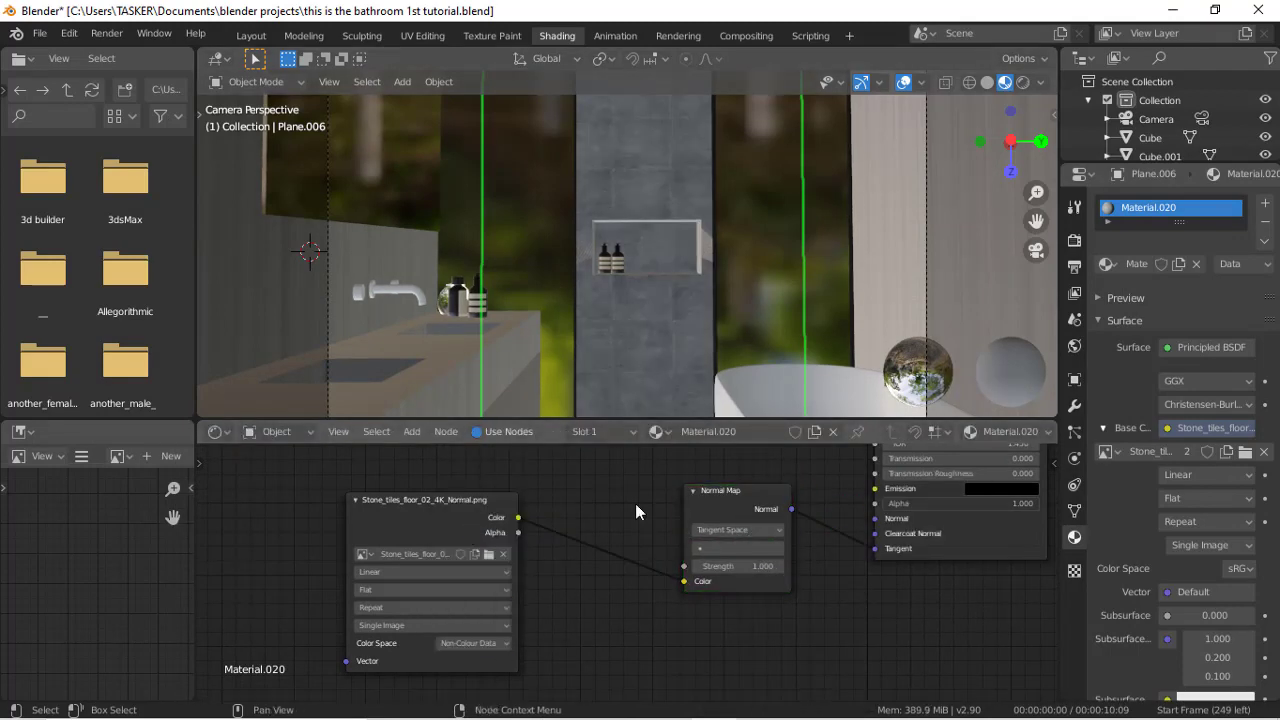
Step: Connect the Normal Map output to the Principled BSDF's Normal input instead of Tangent and check the tile relief up close
{"action": "middle_click_drag", "start_coordinate": [791, 594], "coordinate": [745, 617]}
{"action": "left_click_drag", "start_coordinate": [830, 572], "coordinate": [830, 542]}
{"action": "scroll", "coordinate": [758, 296], "scroll_direction": "up", "scroll_amount": 10}
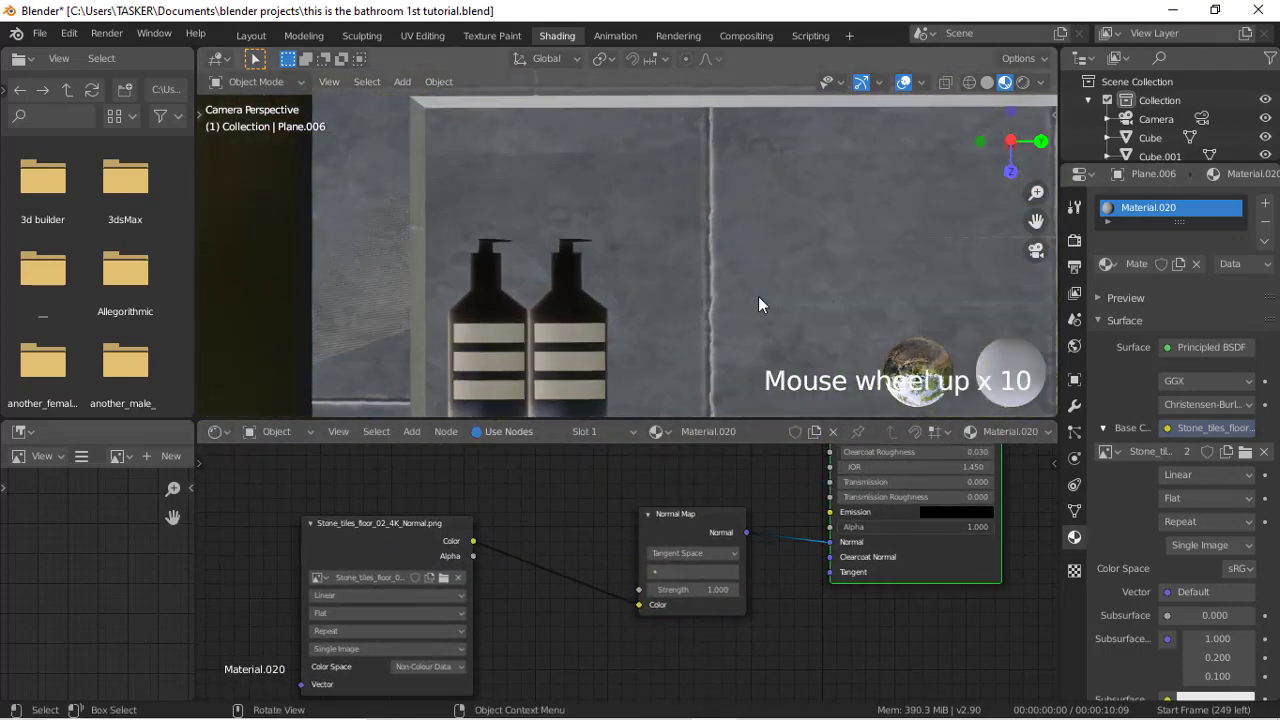
{"action": "scroll", "coordinate": [758, 296], "scroll_direction": "down", "scroll_amount": 7}
Step: Duplicate the normal image node, load Stone_tiles_floor_02_4K_Roughness.png into the copy and connect its color to the Principled BSDF's Roughness input
{"action": "middle_click_drag", "start_coordinate": [778, 631], "coordinate": [892, 494]}
{"action": "scroll", "coordinate": [892, 494], "scroll_direction": "down", "scroll_amount": 6}
{"action": "left_click", "coordinate": [571, 619]}
{"action": "key", "text": "shift+d"}
{"action": "left_click", "coordinate": [608, 469]}
{"action": "middle_click_drag", "start_coordinate": [699, 545], "coordinate": [598, 639]}
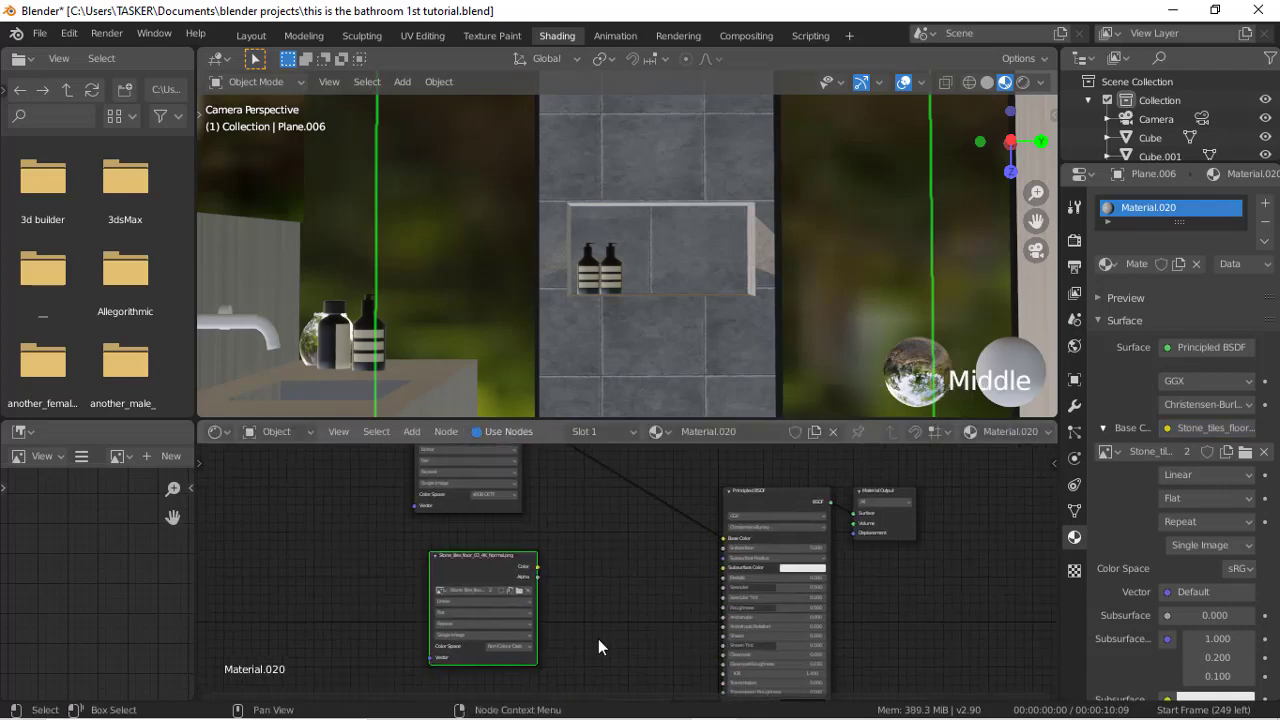
{"action": "left_click", "coordinate": [519, 590]}
{"action": "scroll", "coordinate": [574, 494], "scroll_direction": "down", "scroll_amount": 5}
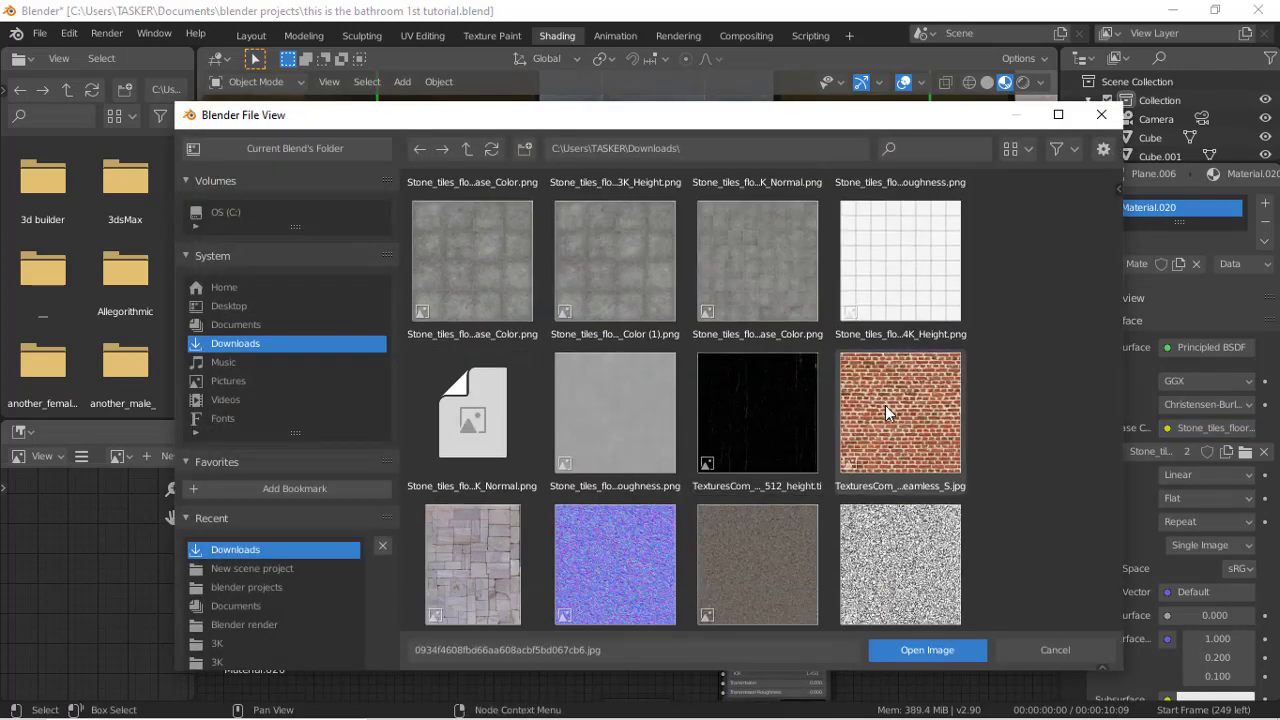
{"action": "left_click", "coordinate": [642, 455]}
{"action": "double_click", "coordinate": [642, 450]}
{"action": "left_click_drag", "start_coordinate": [536, 567], "coordinate": [723, 606]}
Step: Duplicate the roughness image node and load the Stone_tiles_floor_02_4K_Height.png image into the copy
{"action": "key", "text": "shift+d"}
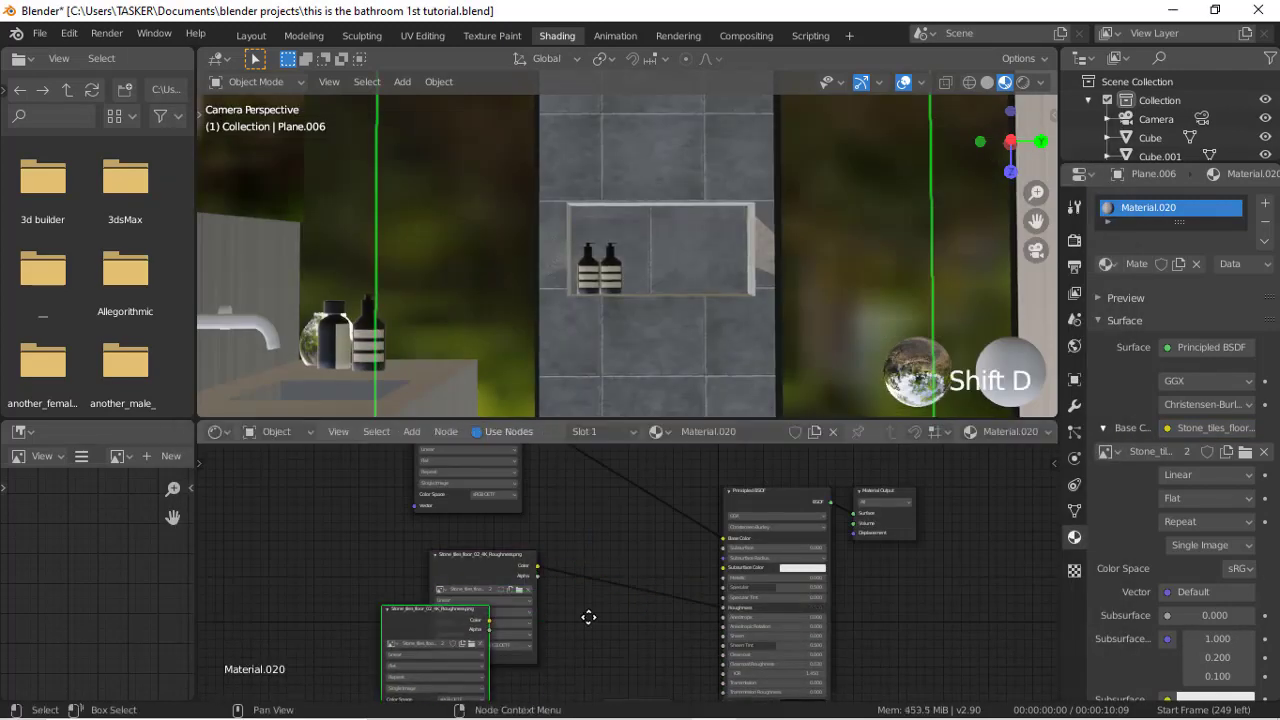
{"action": "left_click", "coordinate": [589, 617]}
{"action": "left_click", "coordinate": [470, 642]}
{"action": "scroll", "coordinate": [711, 514], "scroll_direction": "down", "scroll_amount": 2}
{"action": "scroll", "coordinate": [711, 513], "scroll_direction": "down", "scroll_amount": 8}
{"action": "scroll", "coordinate": [779, 373], "scroll_direction": "up", "scroll_amount": 3}
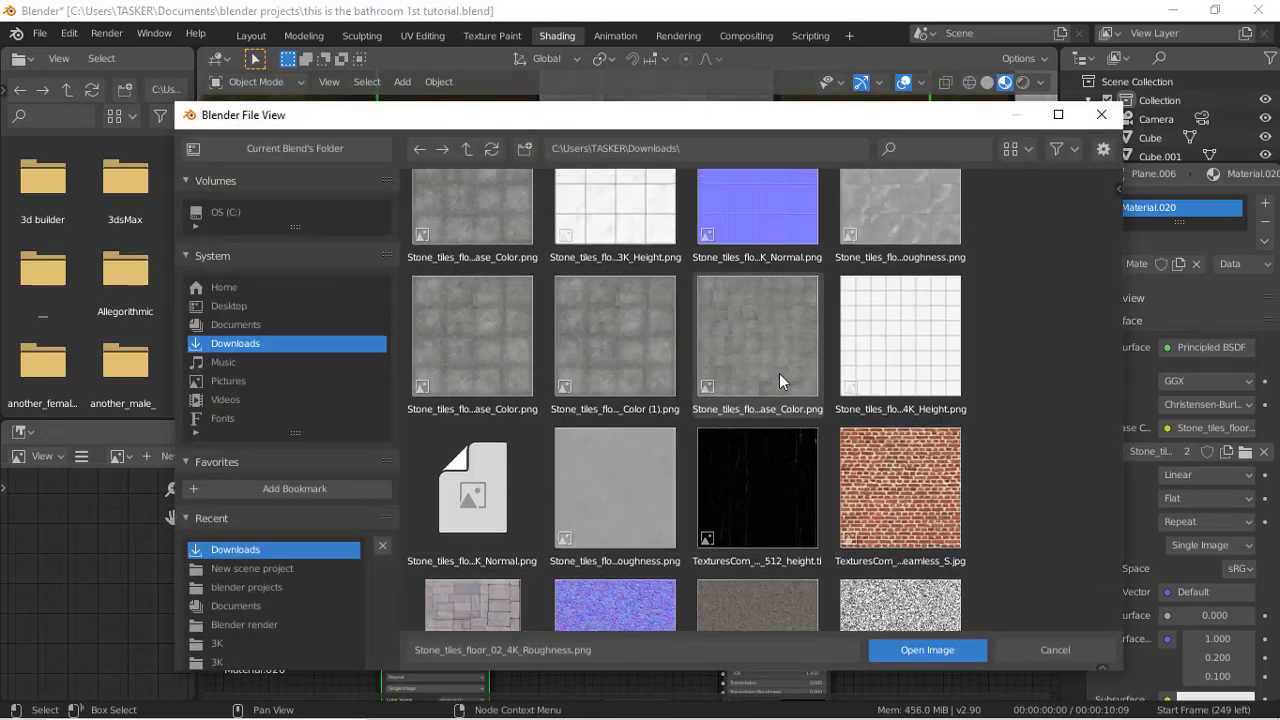
{"action": "double_click", "coordinate": [928, 363]}
{"action": "scroll", "coordinate": [585, 565], "scroll_direction": "down", "scroll_amount": 2}
{"action": "left_click", "coordinate": [624, 621]}
Step: Add a Displacement node, feed the height image's color into its Height and connect its output to the Material Output's Displacement
{"action": "scroll", "coordinate": [610, 635], "scroll_direction": "up", "scroll_amount": 8}
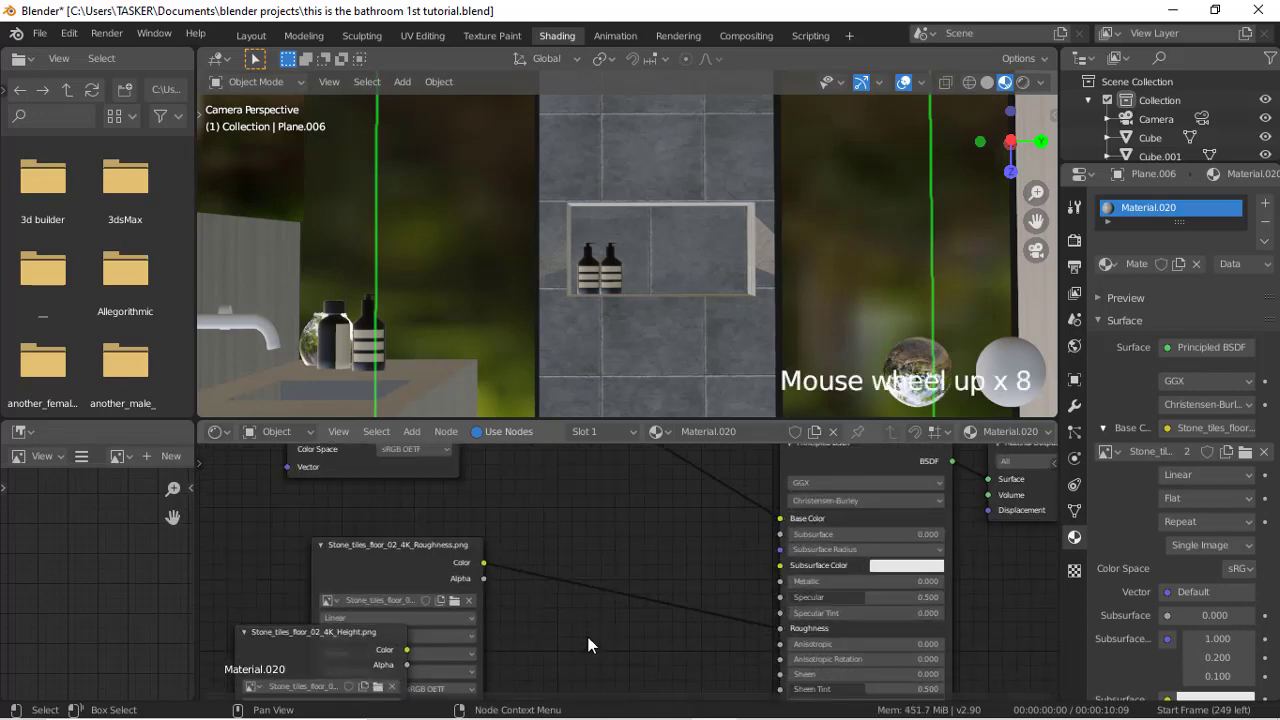
{"action": "middle_click_drag", "start_coordinate": [591, 646], "coordinate": [571, 634]}
{"action": "scroll", "coordinate": [571, 634], "scroll_direction": "down", "scroll_amount": 11}
{"action": "scroll", "coordinate": [571, 634], "scroll_direction": "up", "scroll_amount": 6}
{"action": "key", "text": "shift+a"}
{"action": "type", "text": "sdis"}
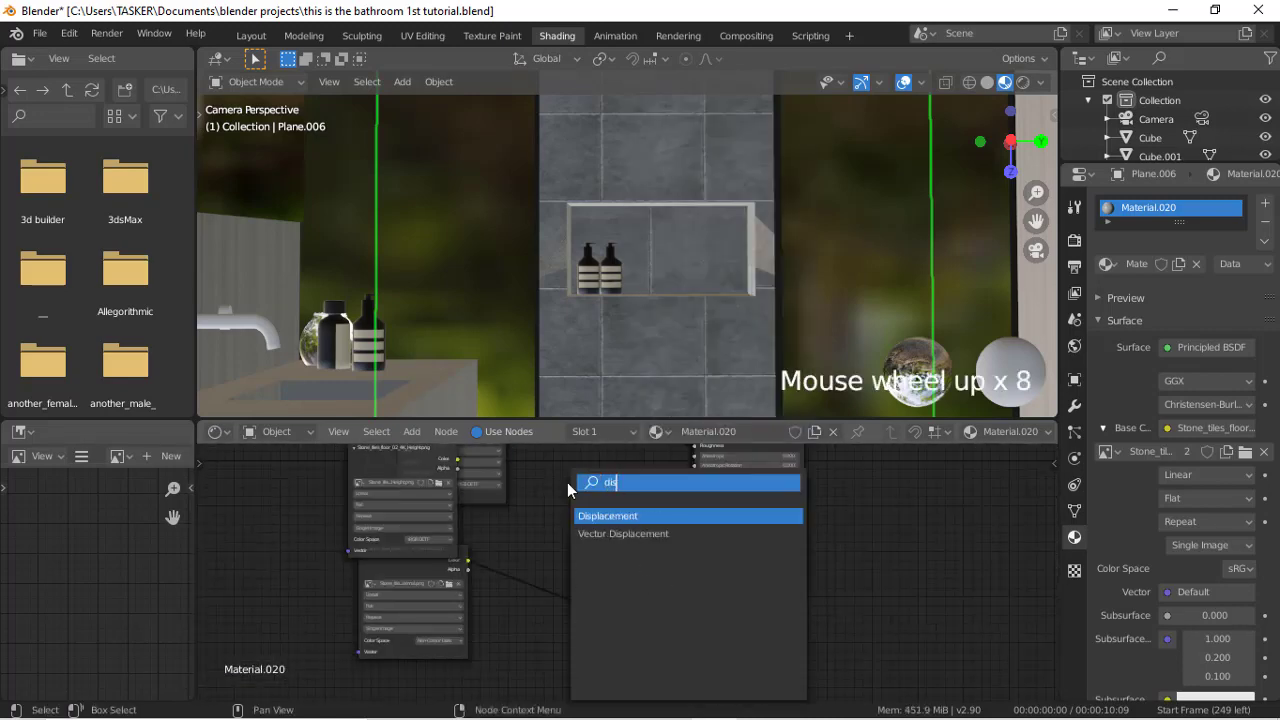
{"action": "key", "text": "Return"}
{"action": "left_click", "coordinate": [615, 512]}
{"action": "left_click_drag", "start_coordinate": [457, 459], "coordinate": [537, 520]}
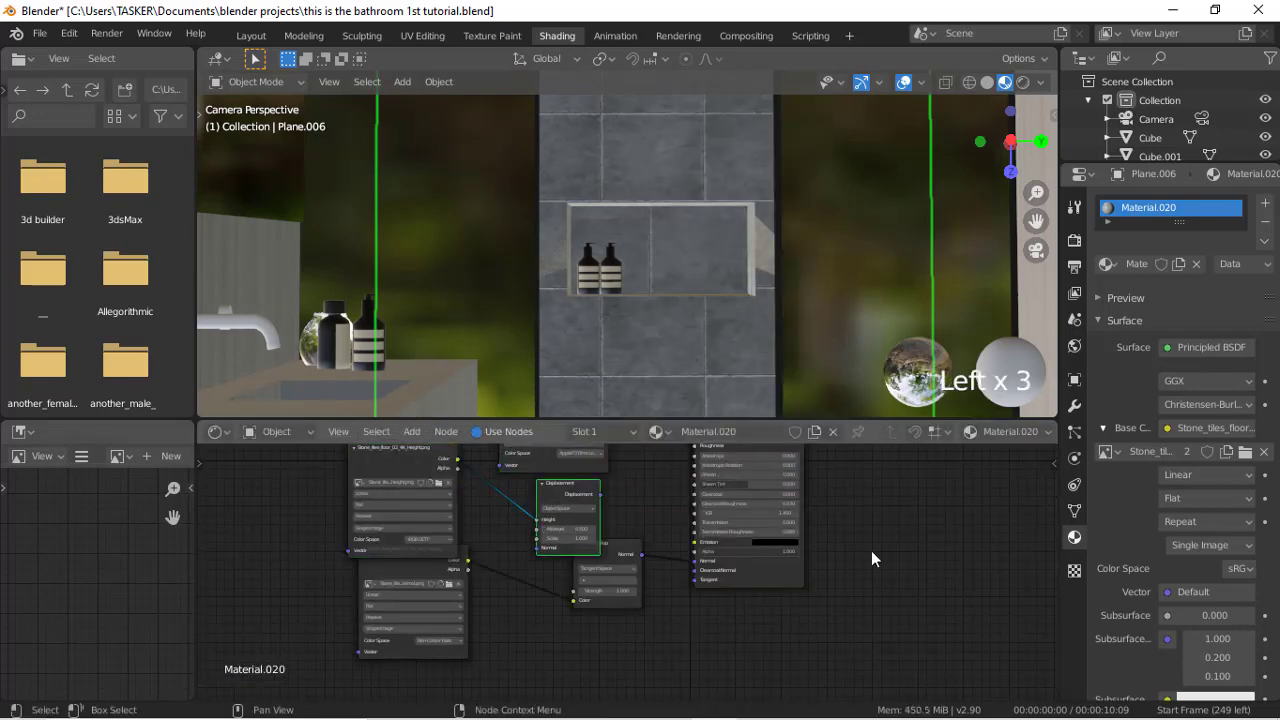
{"action": "middle_click_drag", "start_coordinate": [872, 553], "coordinate": [696, 669]}
{"action": "left_click_drag", "start_coordinate": [424, 611], "coordinate": [652, 488]}
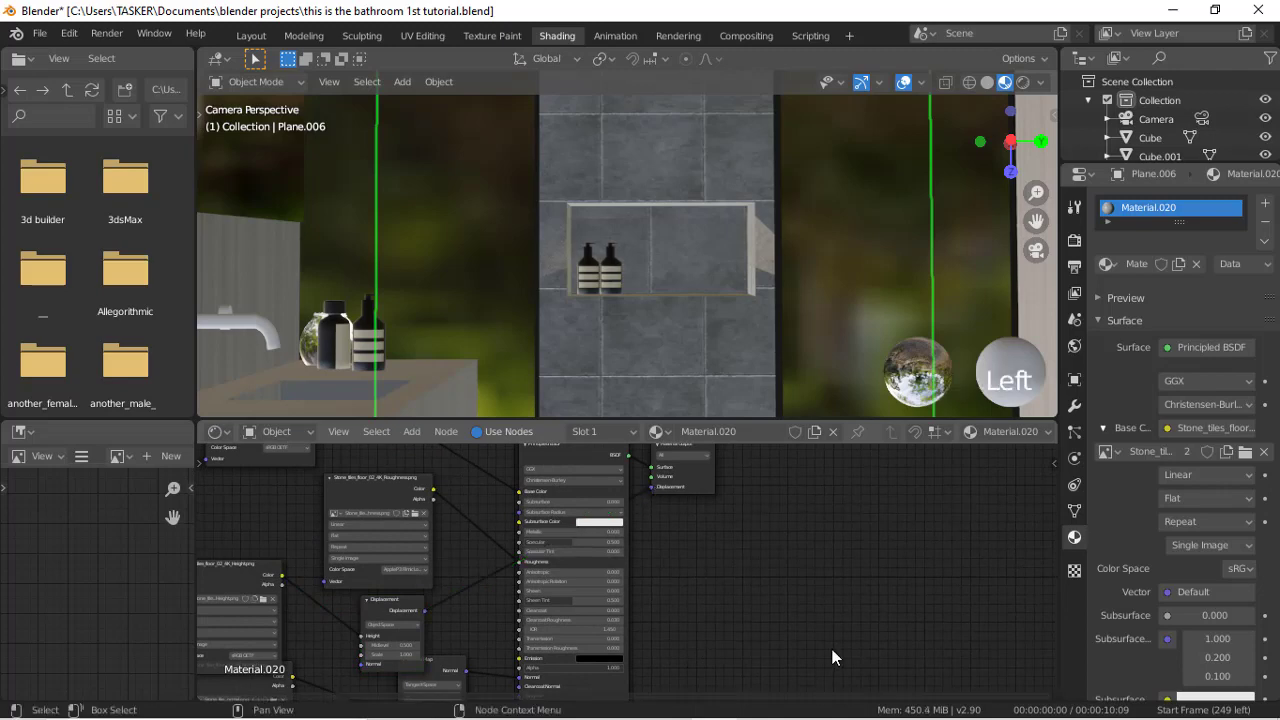
Step: Inspect the tile material around the wall niche and across the room in the rendered view
{"action": "scroll", "coordinate": [725, 356], "scroll_direction": "down", "scroll_amount": 7}
{"action": "scroll", "coordinate": [725, 356], "scroll_direction": "down", "scroll_amount": 5}
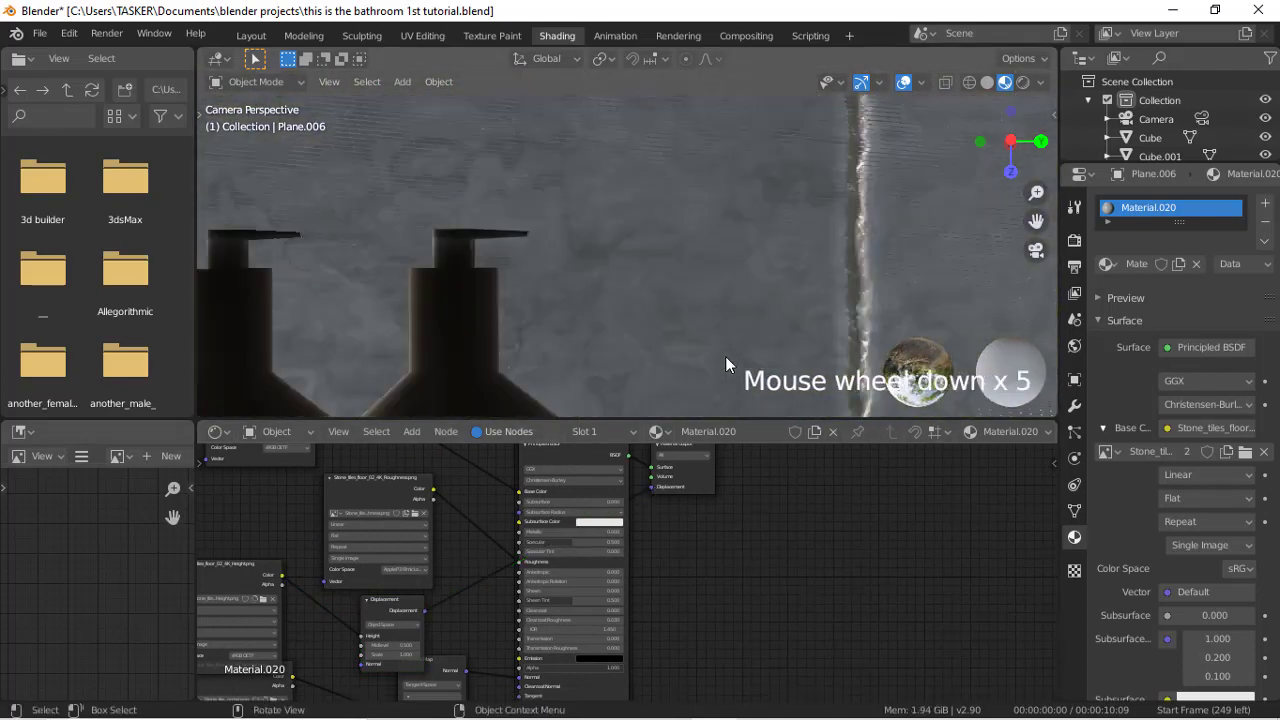
{"action": "scroll", "coordinate": [874, 253], "scroll_direction": "up", "scroll_amount": 5}
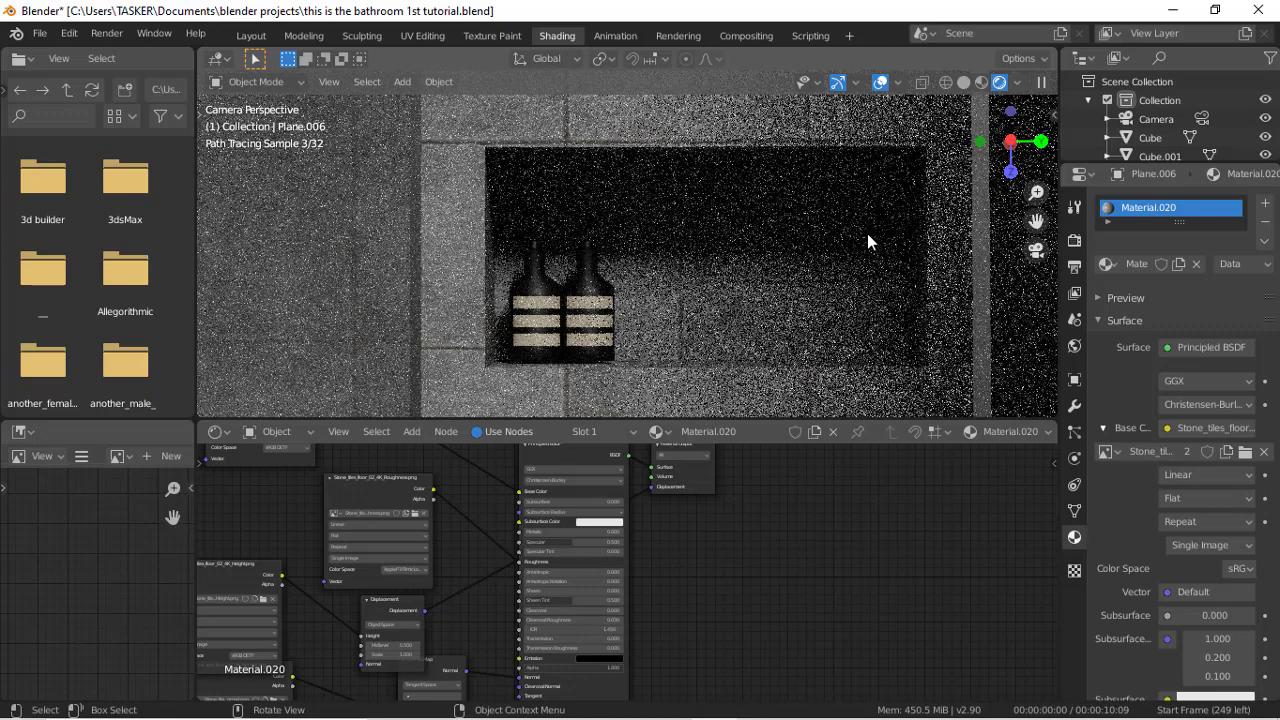
{"action": "scroll", "coordinate": [867, 233], "scroll_direction": "down", "scroll_amount": 9}
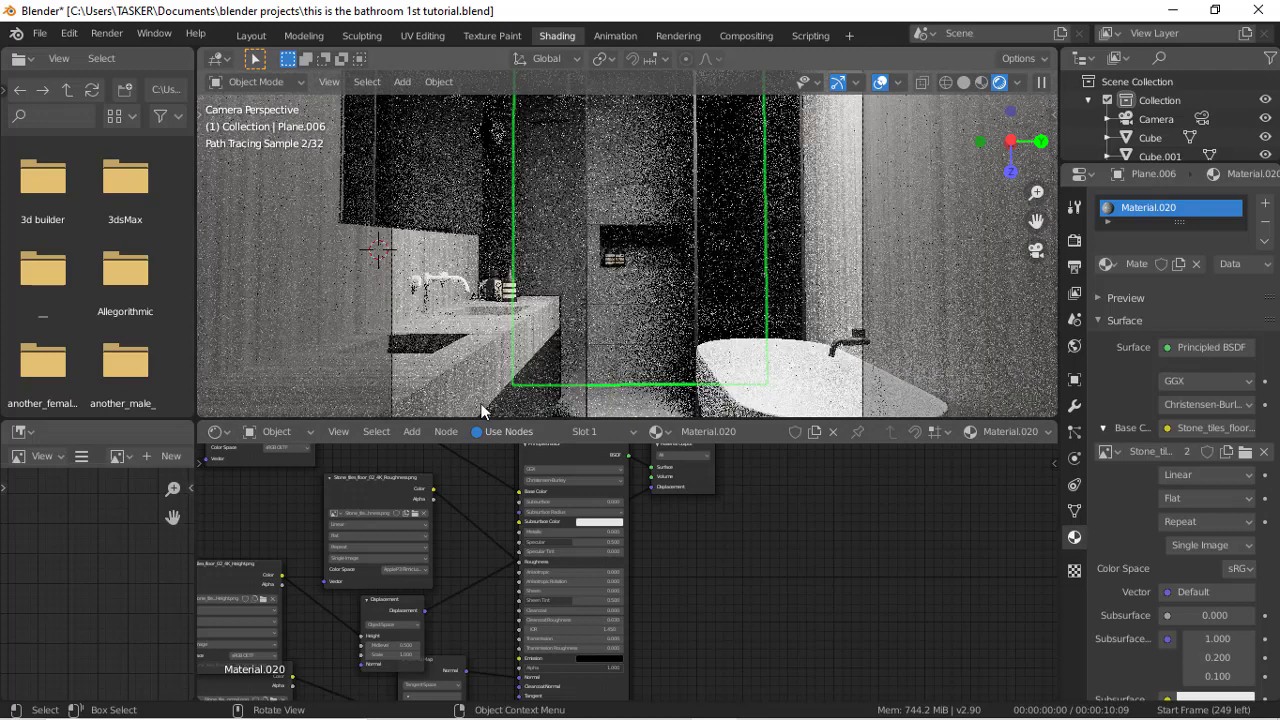
Step: In solid view, select both side walls and the floor with the back wall active, and link its material to them
{"action": "left_click", "coordinate": [963, 80]}
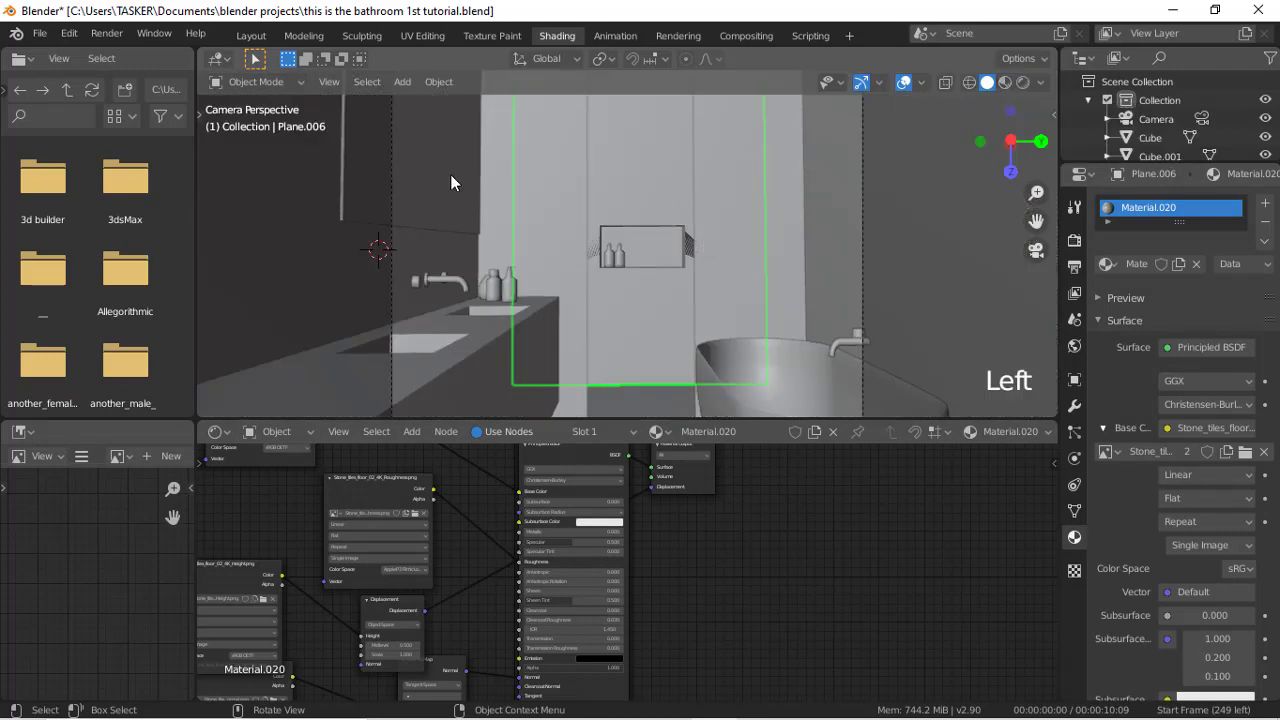
{"action": "left_click", "coordinate": [291, 223]}
{"action": "left_click", "coordinate": [495, 236]}
{"action": "left_click", "coordinate": [665, 215], "text": "shift"}
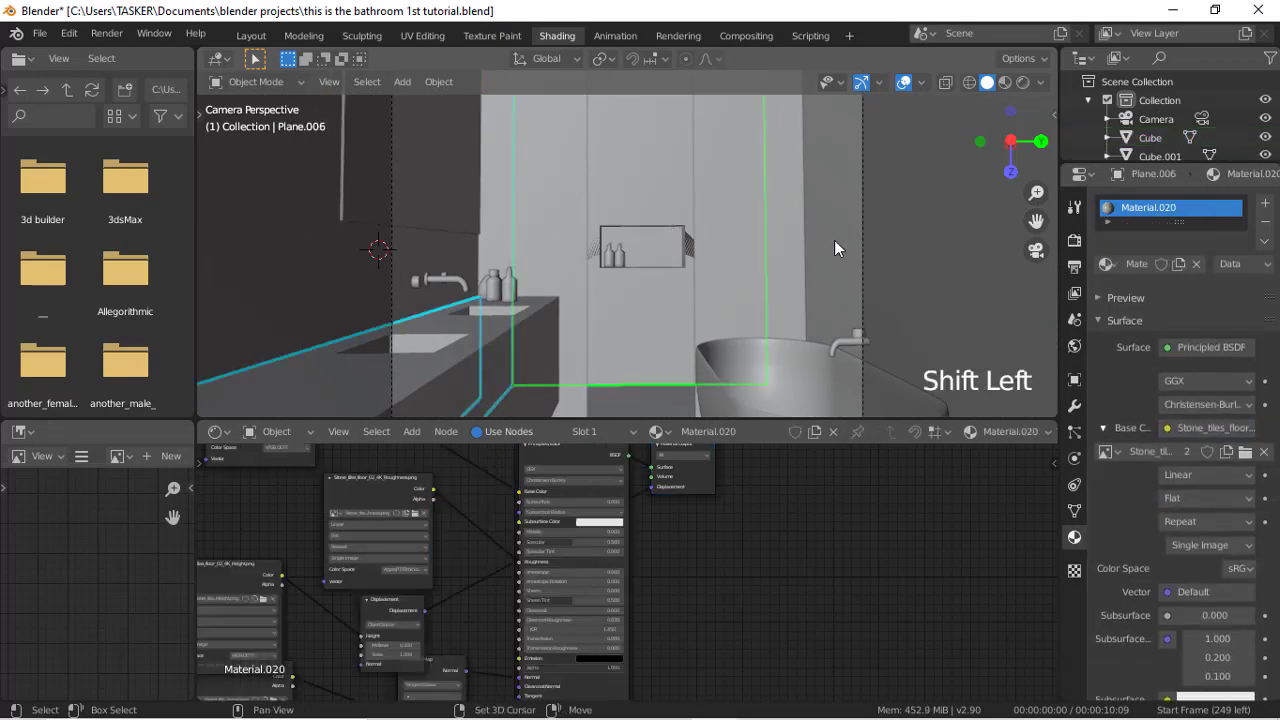
{"action": "left_click", "coordinate": [892, 235], "text": "shift"}
{"action": "left_click", "coordinate": [616, 181], "text": "shift"}
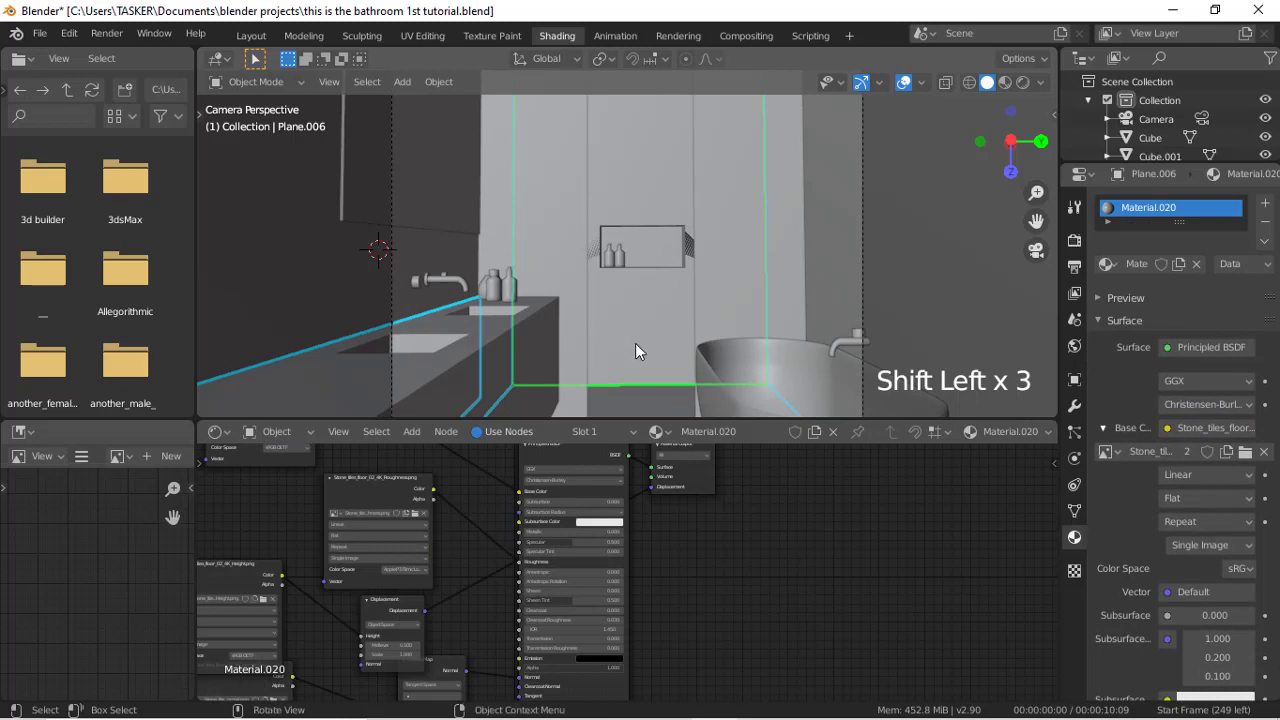
{"action": "left_click", "coordinate": [660, 399], "text": "shift"}
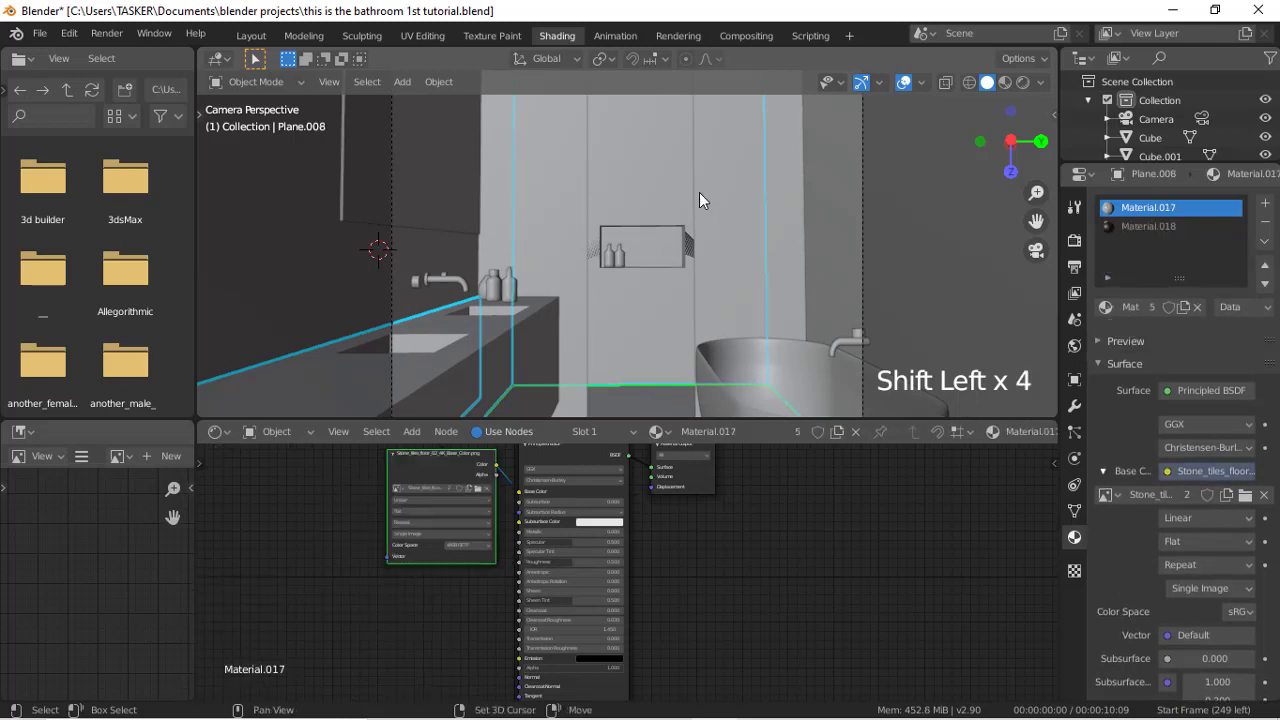
{"action": "left_click", "coordinate": [671, 194], "text": "shift"}
{"action": "key", "text": "ctrl+l"}
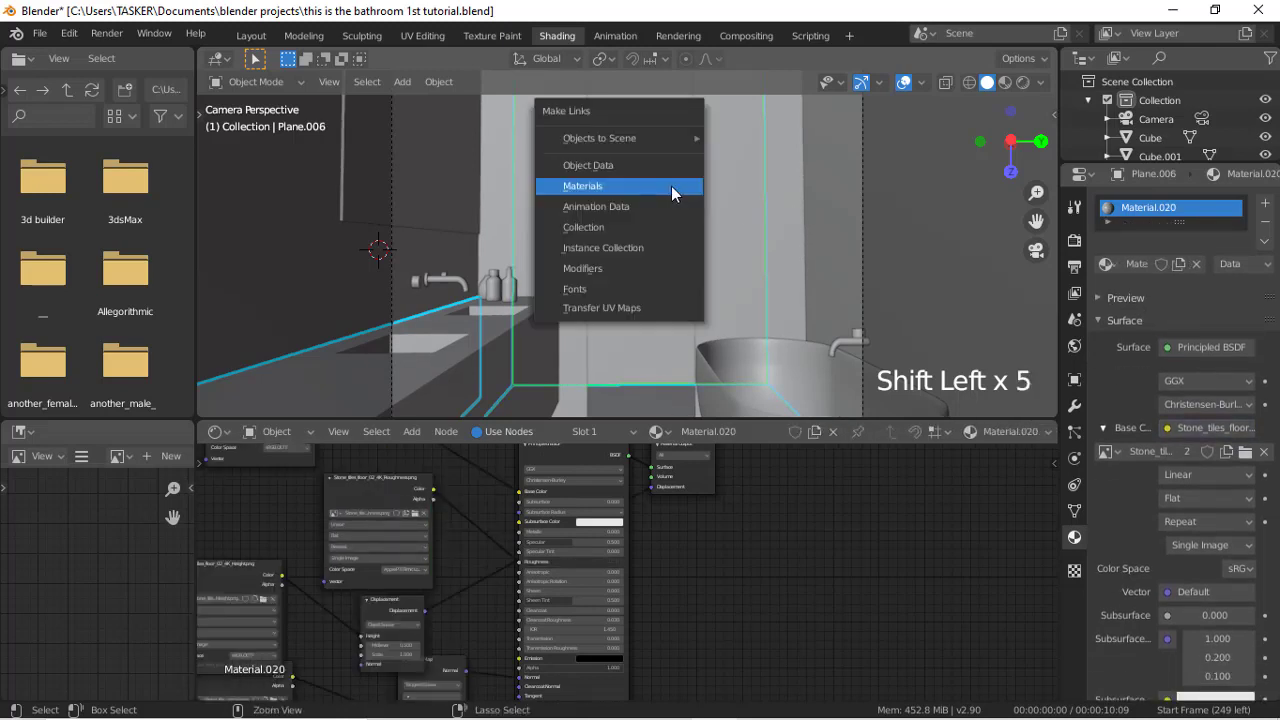
{"action": "left_click", "coordinate": [671, 186]}
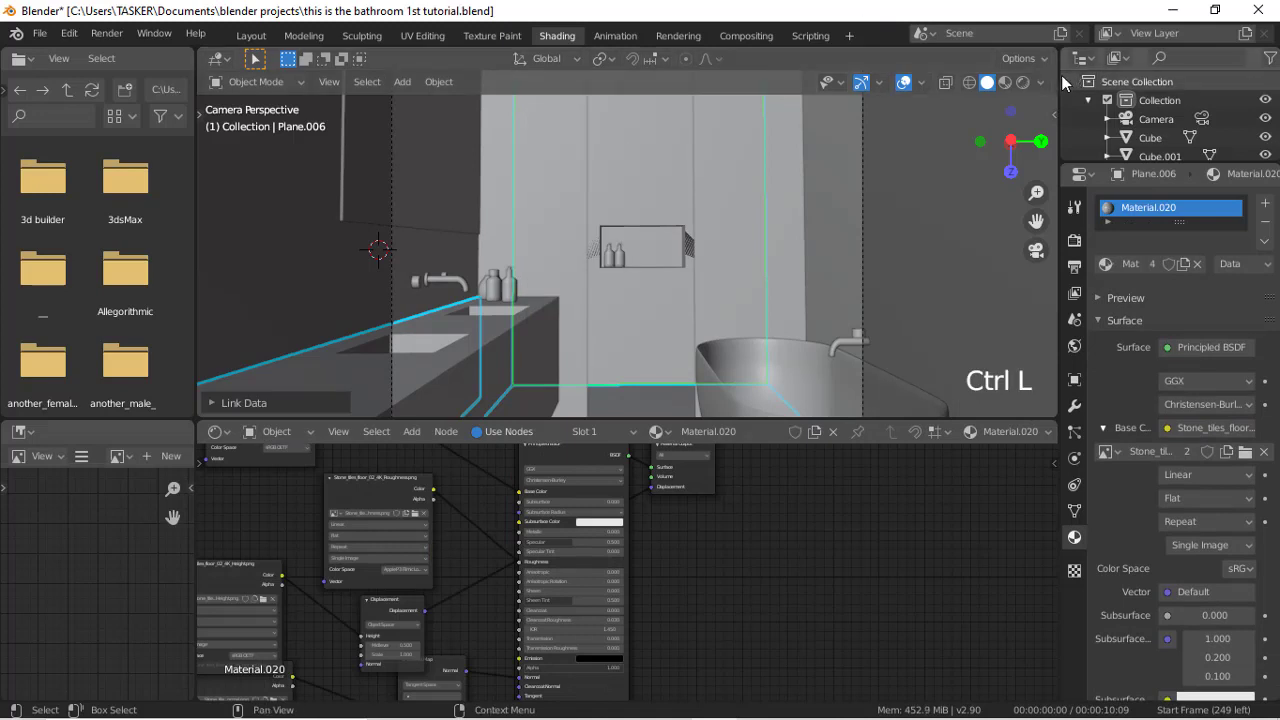
Step: Unwrap the linked mesh of the bathtub-side wall using Smart UV Project's default settings and inspect its tiles in material preview
{"action": "left_click", "coordinate": [1023, 82]}
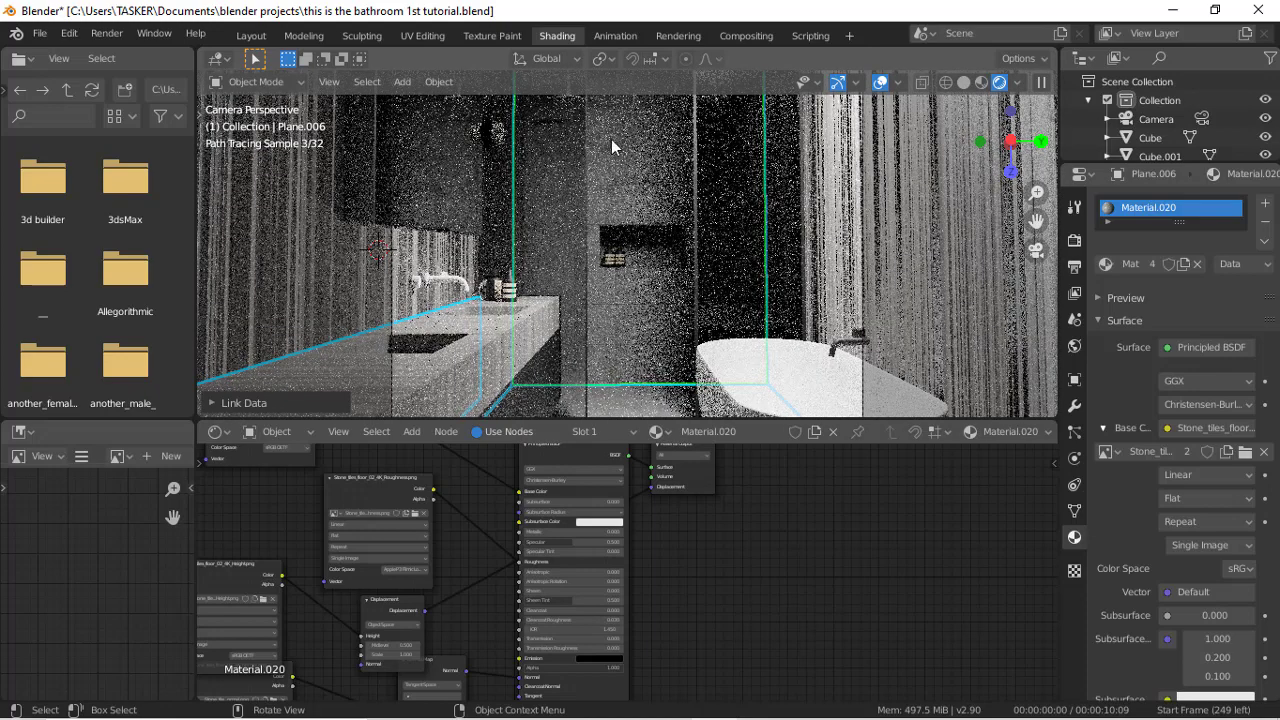
{"action": "left_click", "coordinate": [989, 231]}
{"action": "key", "text": "Tab"}
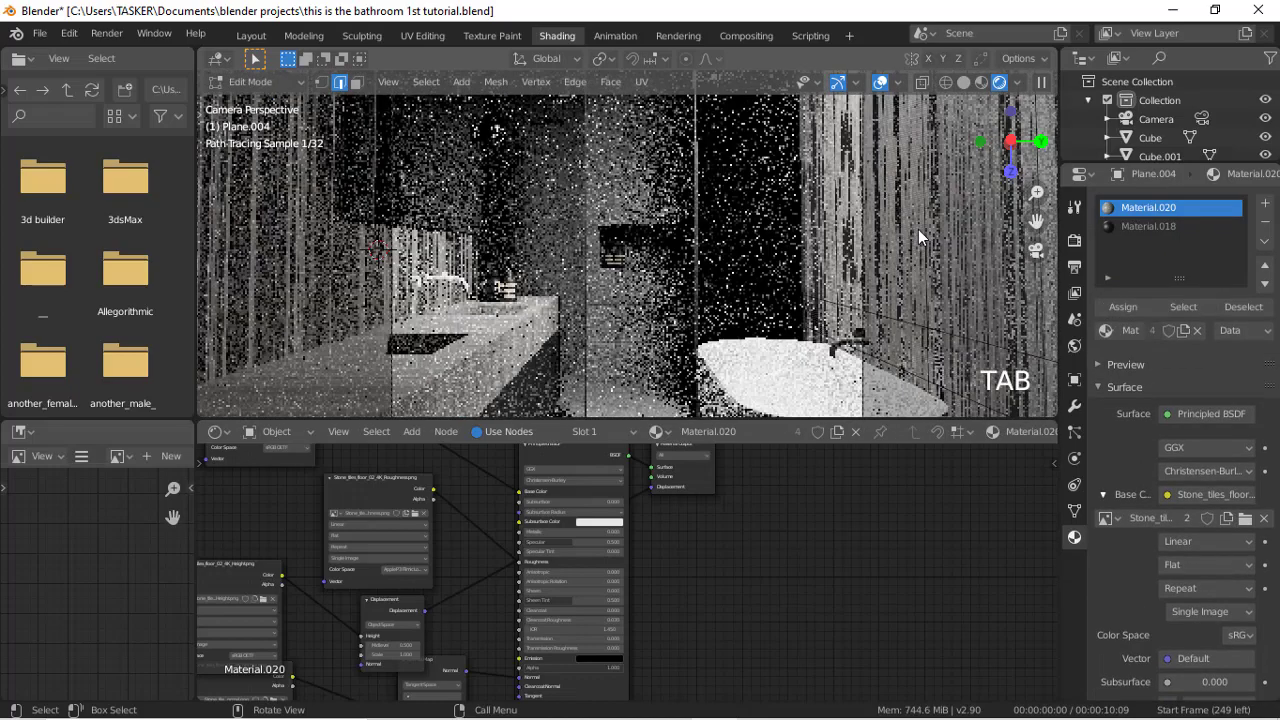
{"action": "triple_click", "coordinate": [918, 229]}
{"action": "key", "text": "ctrl+l"}
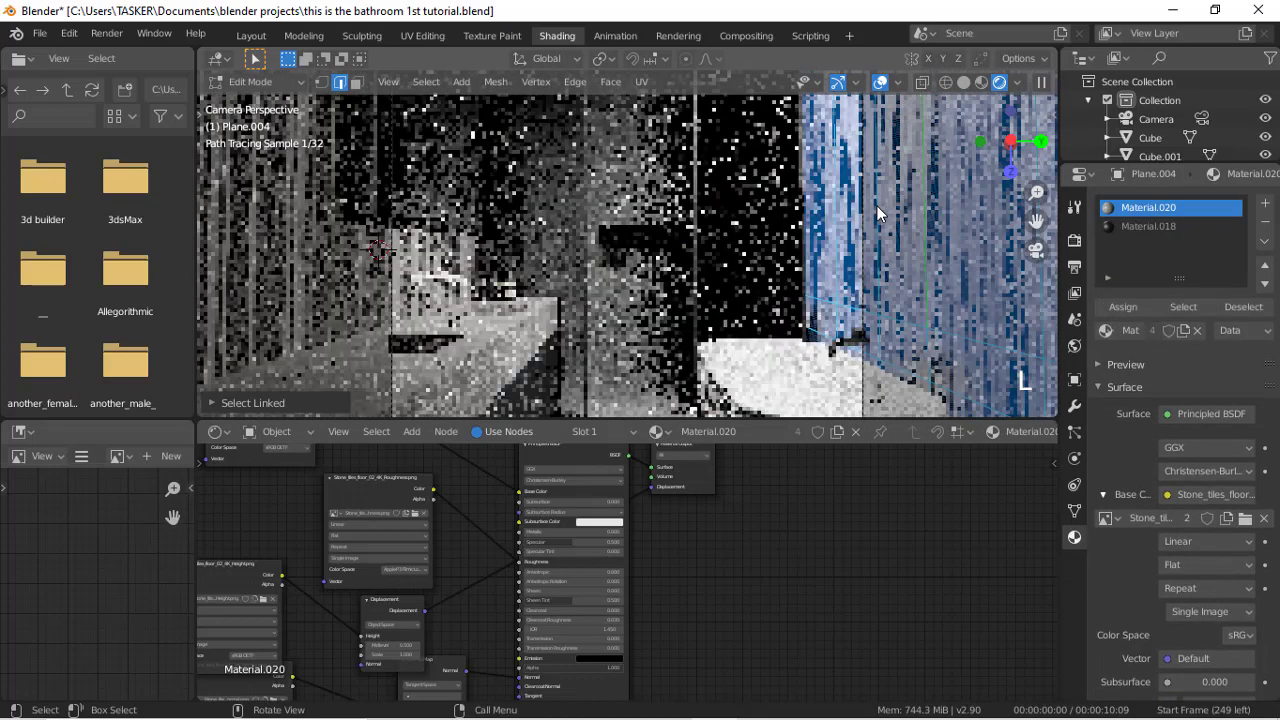
{"action": "key", "text": "u"}
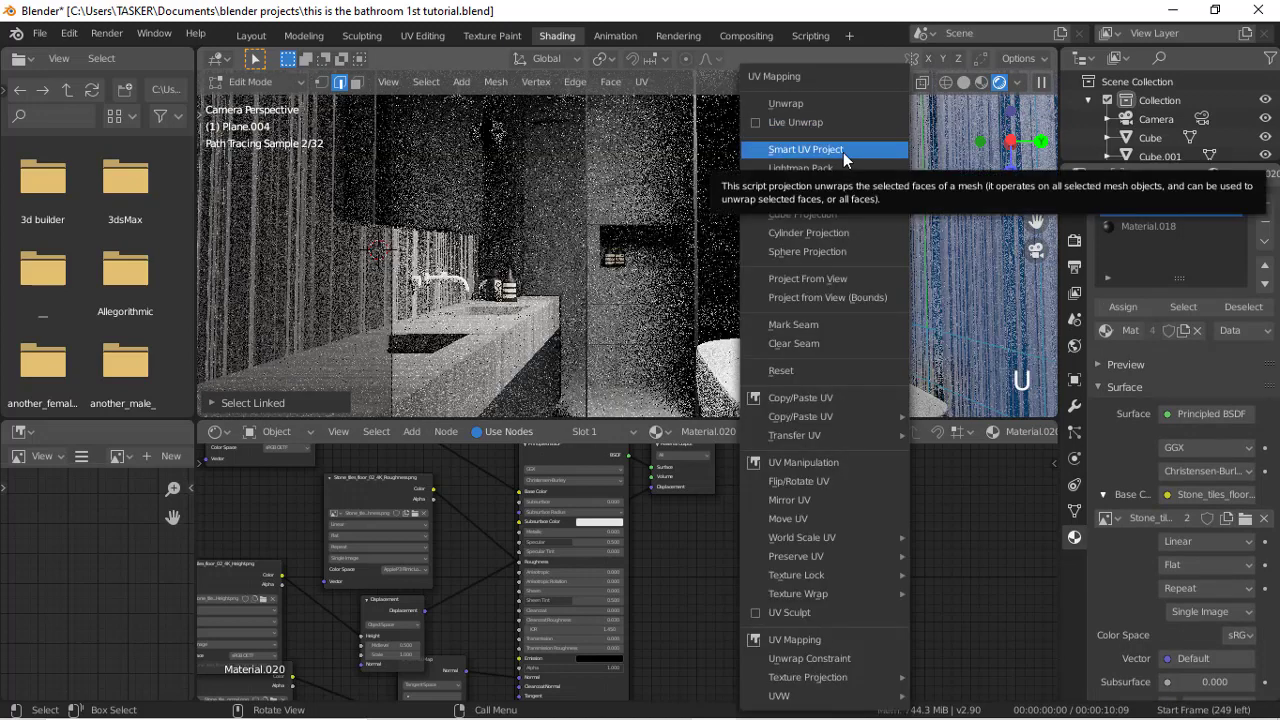
{"action": "left_click", "coordinate": [834, 151]}
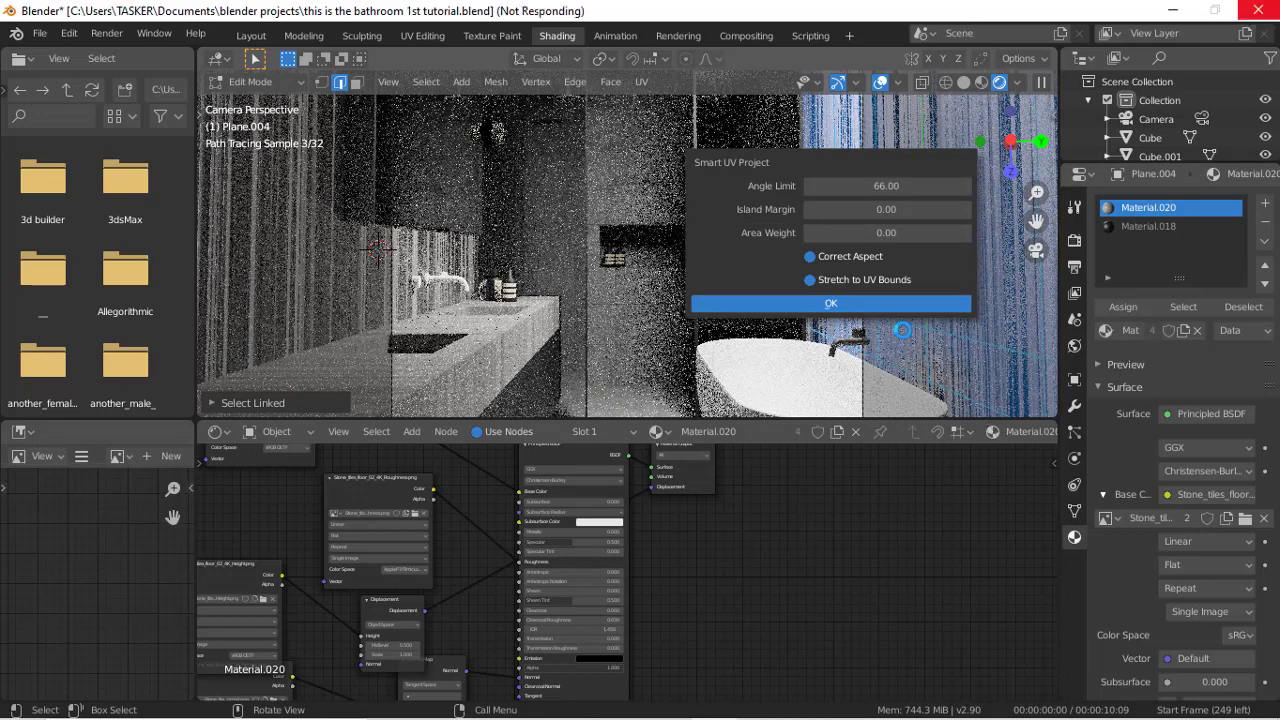
{"action": "left_click", "coordinate": [982, 82]}
{"action": "scroll", "coordinate": [800, 287], "scroll_direction": "up", "scroll_amount": 10}
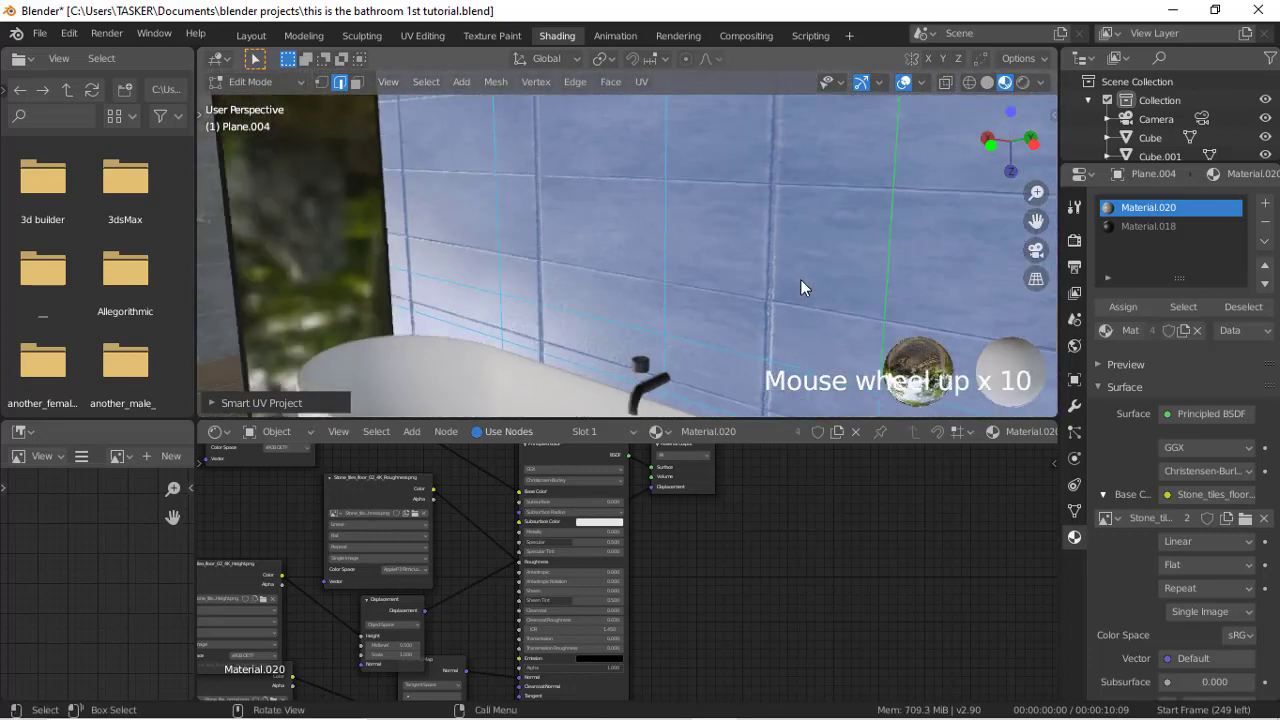
{"action": "scroll", "coordinate": [800, 287], "scroll_direction": "up", "scroll_amount": 1}
Step: Enlarge the bathtub-side wall's entire UV layout in the UV Editing workspace, then stretch it further along Y and X
{"action": "left_click", "coordinate": [422, 35]}
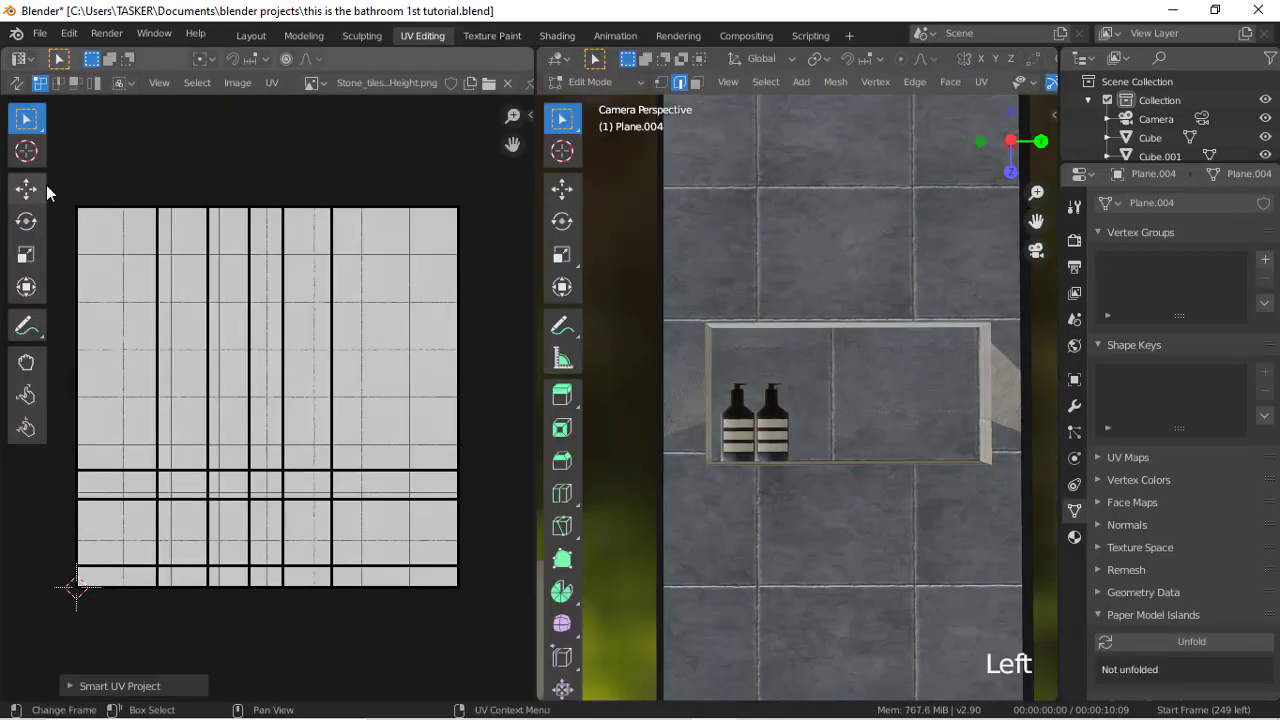
{"action": "key", "text": "a"}
{"action": "key", "text": "s"}
{"action": "left_click", "coordinate": [522, 645]}
{"action": "scroll", "coordinate": [901, 439], "scroll_direction": "up", "scroll_amount": 6}
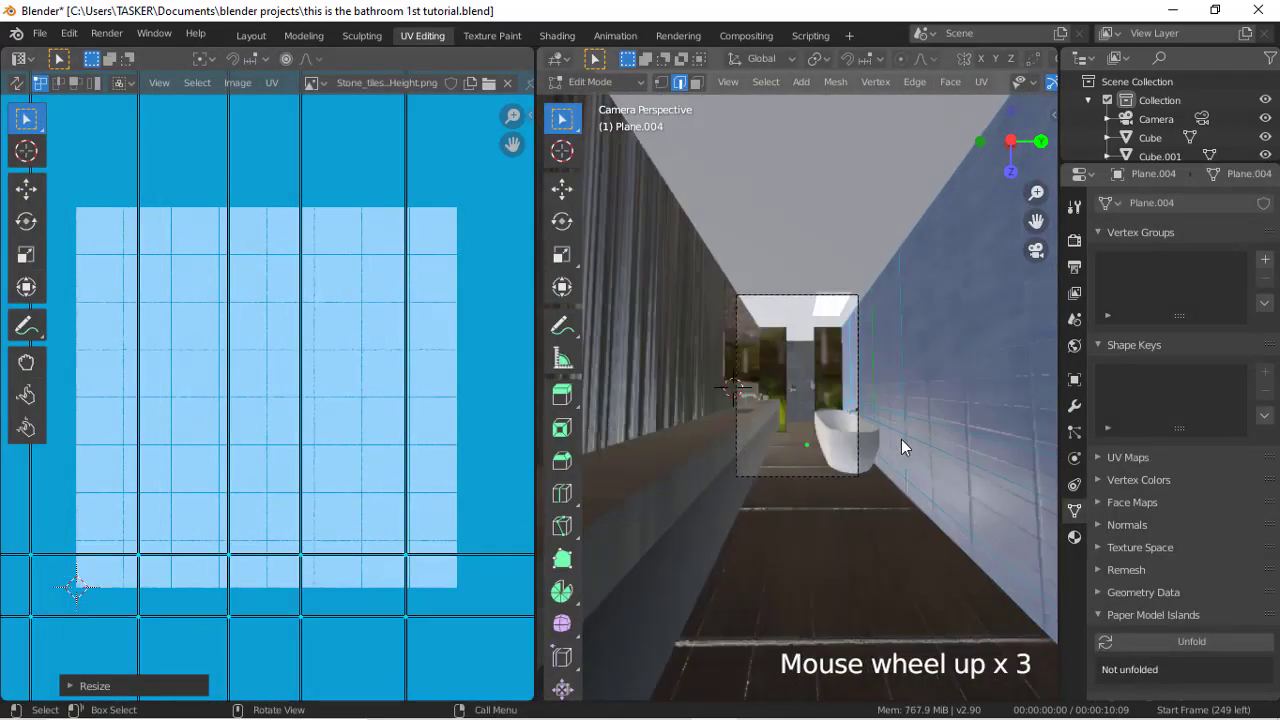
{"action": "key", "text": "s"}
{"action": "key", "text": "y"}
{"action": "key", "text": "x"}
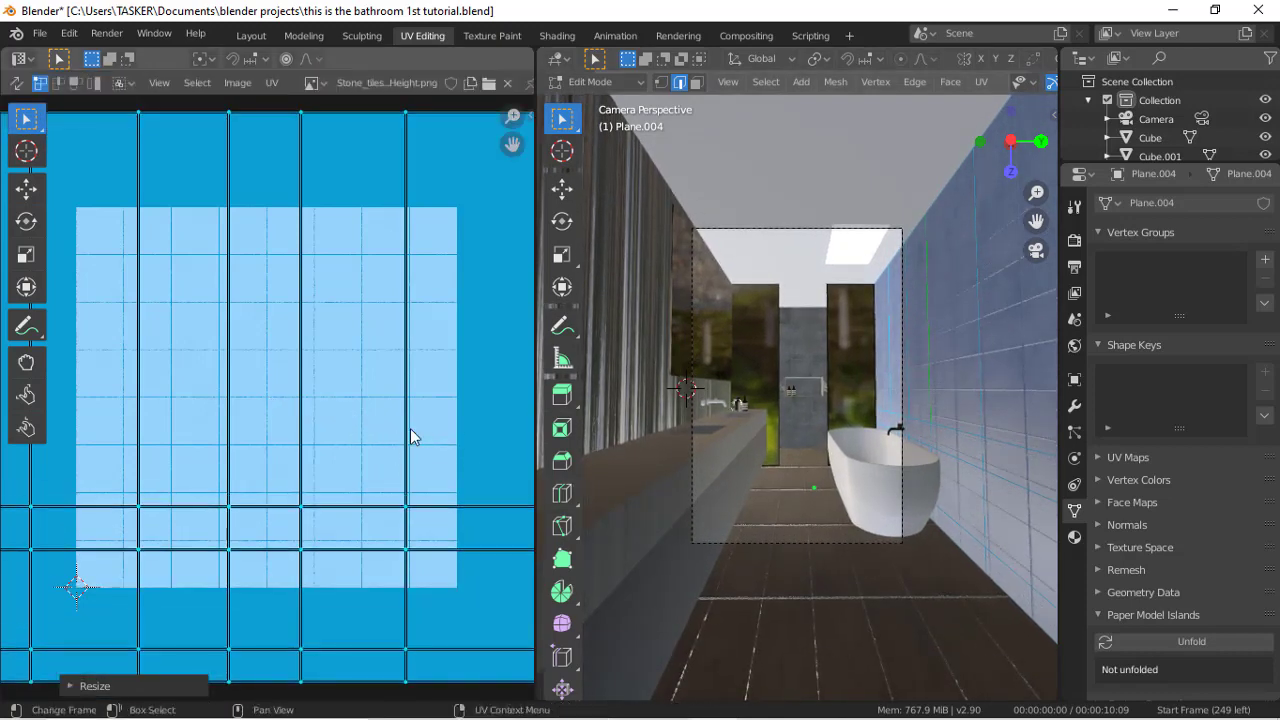
{"action": "left_click", "coordinate": [415, 413]}
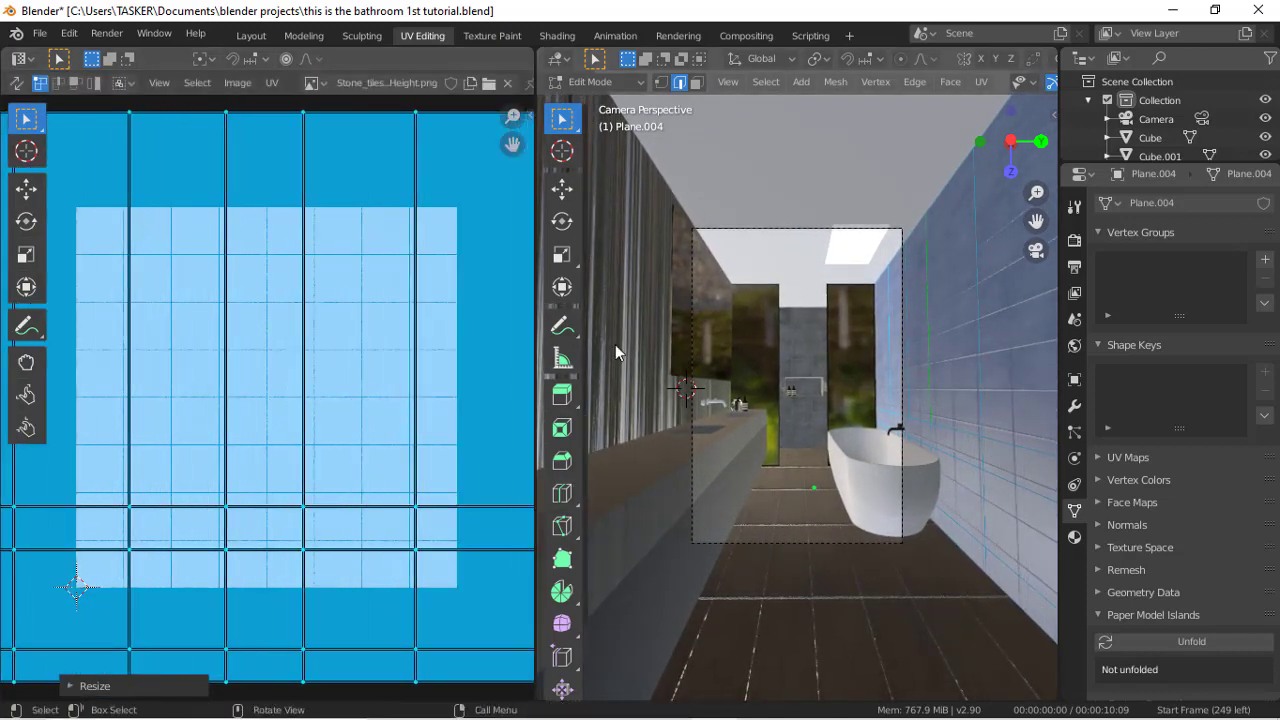
Step: Unwrap the entire mesh of the vanity-side wall with Smart UV Project's default settings
{"action": "key", "text": "Tab"}
{"action": "left_click", "coordinate": [641, 351]}
{"action": "key", "text": "Tab"}
{"action": "left_click", "coordinate": [652, 298]}
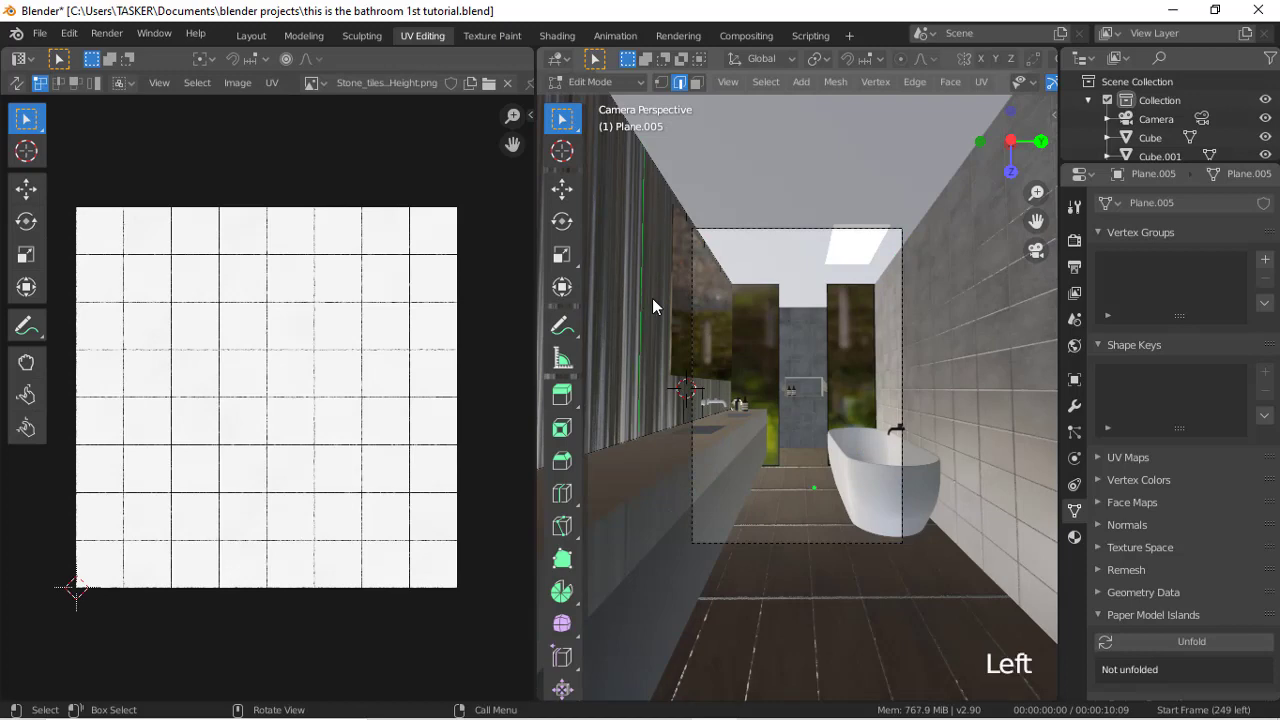
{"action": "key", "text": "a"}
{"action": "key", "text": "u"}
{"action": "left_click", "coordinate": [580, 146]}
{"action": "left_click", "coordinate": [576, 298]}
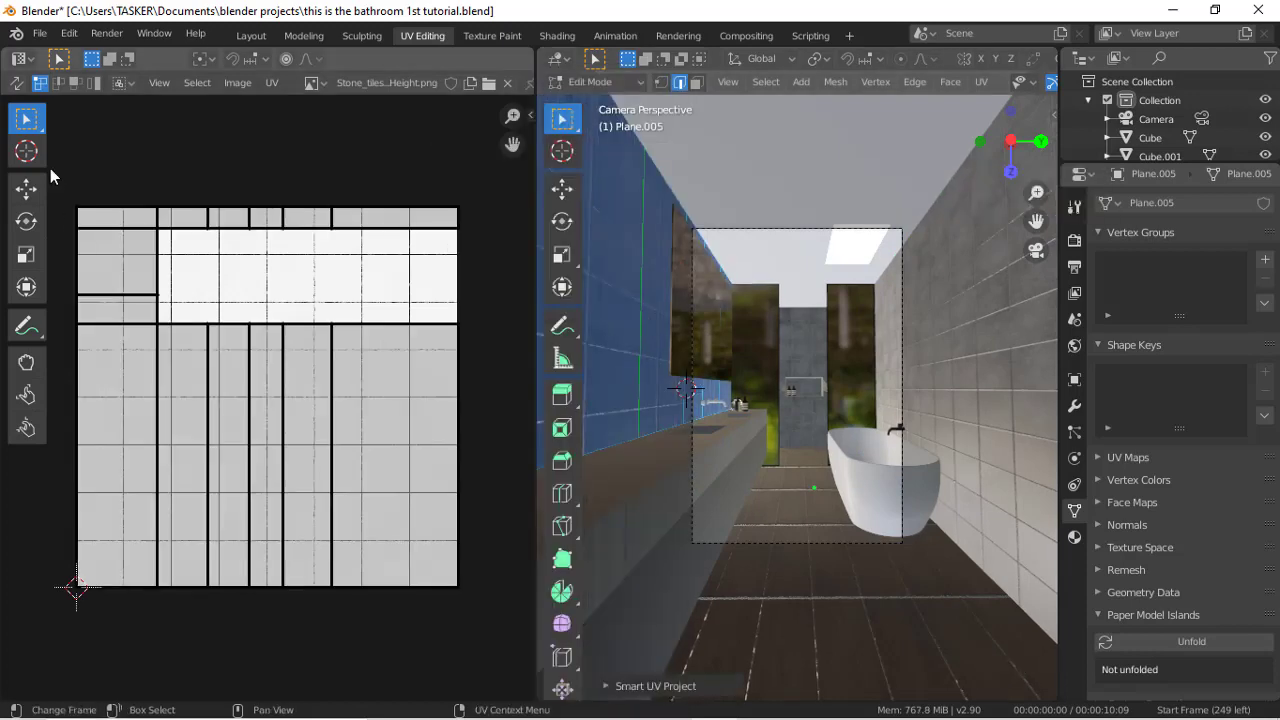
Step: Select the vanity-side wall's whole UV layout, enlarge it, and adjust its scale along X
{"action": "left_click_drag", "start_coordinate": [52, 172], "coordinate": [396, 625]}
{"action": "key", "text": "s"}
{"action": "left_click", "coordinate": [465, 578]}
{"action": "key", "text": "s"}
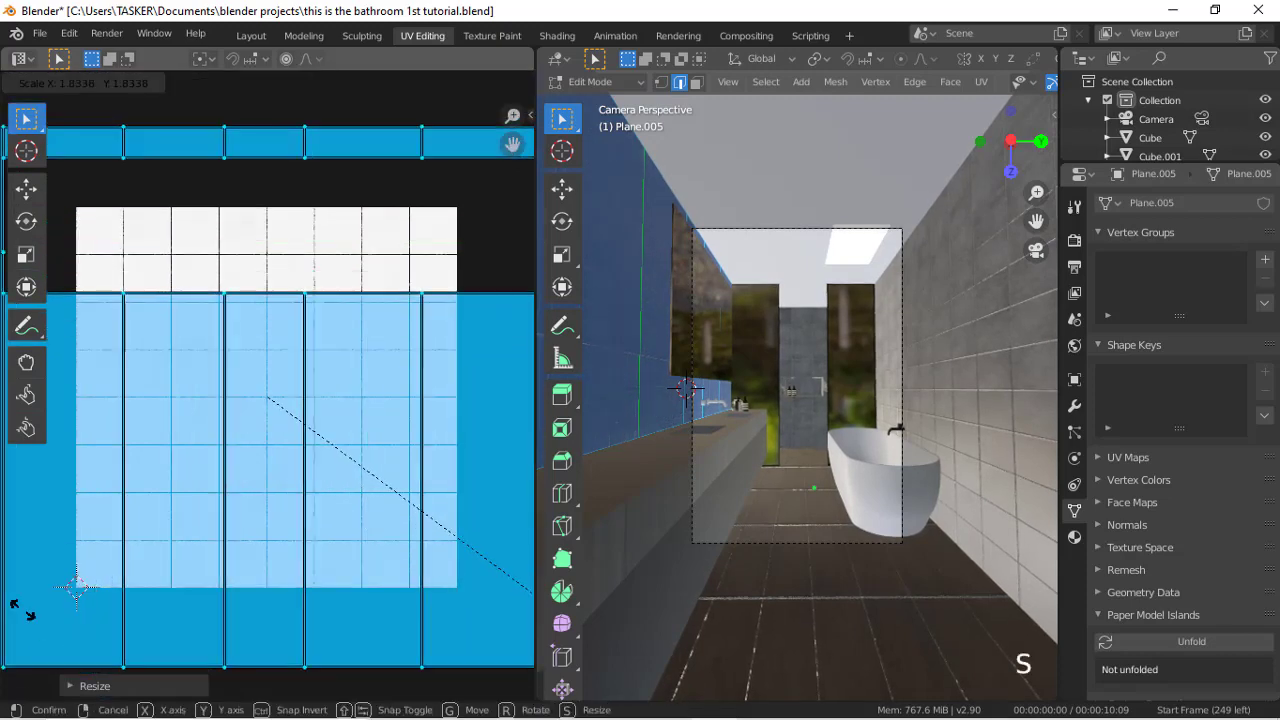
{"action": "key", "text": "y"}
{"action": "key", "text": "x"}
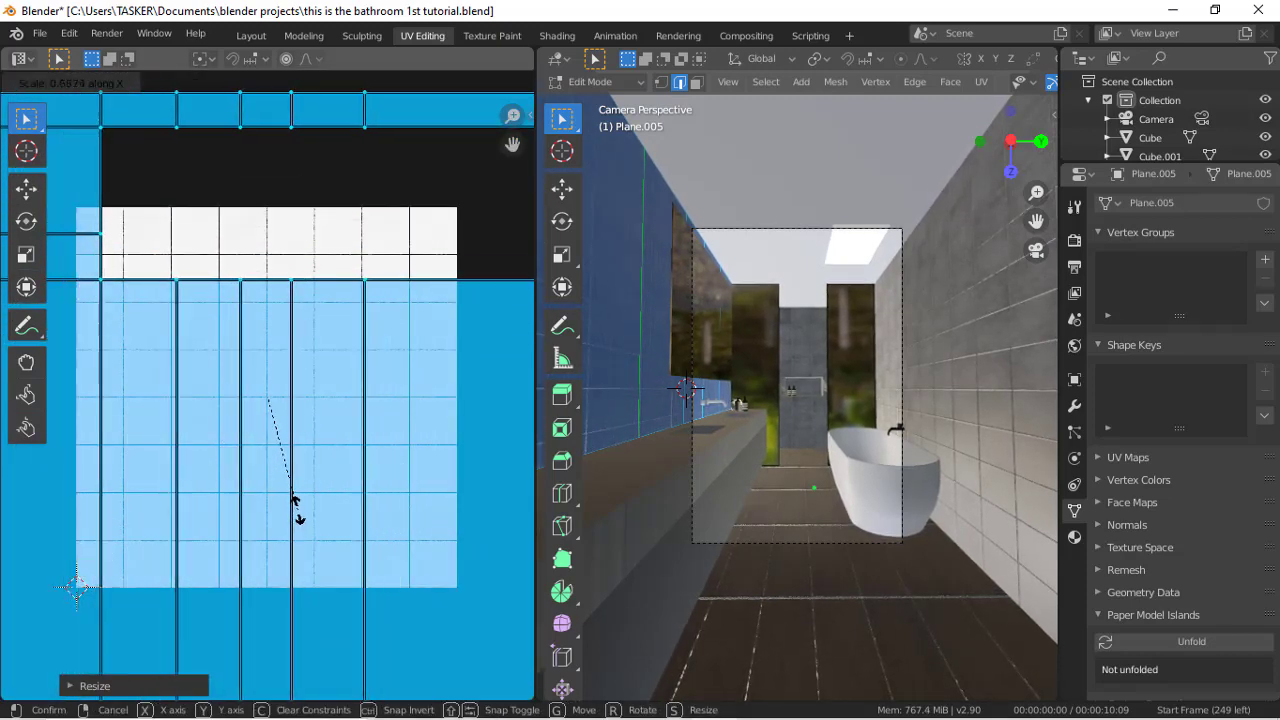
{"action": "left_click", "coordinate": [297, 514]}
Step: Rescale the vanity-side wall's UV layout uniformly and along Y to even out its tile proportions
{"action": "key", "text": "s"}
{"action": "left_click", "coordinate": [406, 513]}
{"action": "key", "text": "s"}
{"action": "key", "text": "y"}
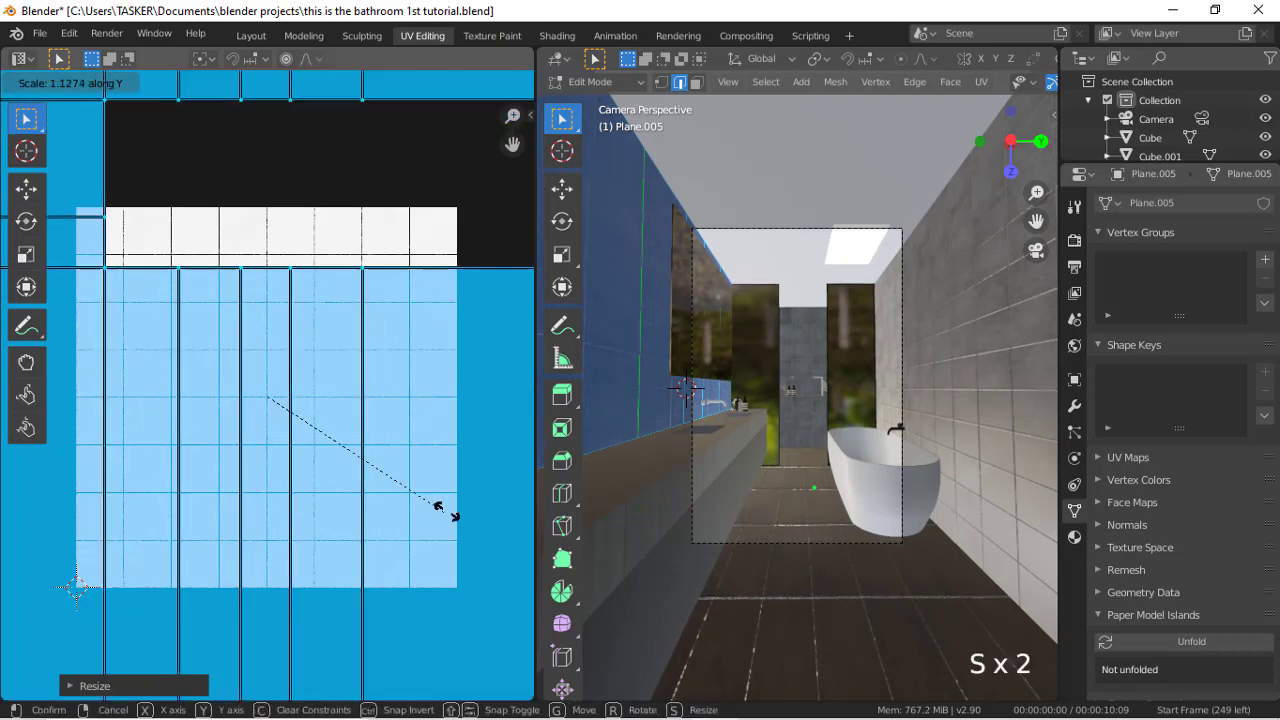
{"action": "left_click", "coordinate": [381, 447]}
{"action": "key", "text": "s"}
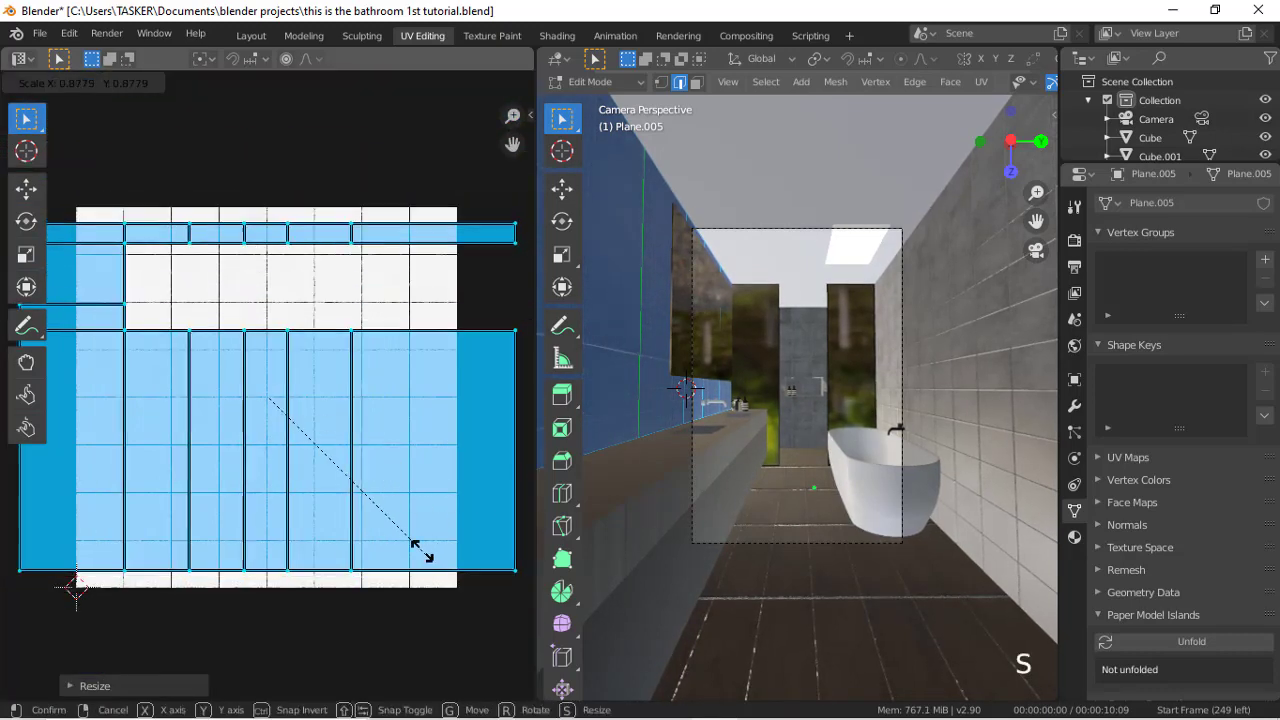
{"action": "left_click", "coordinate": [180, 587]}
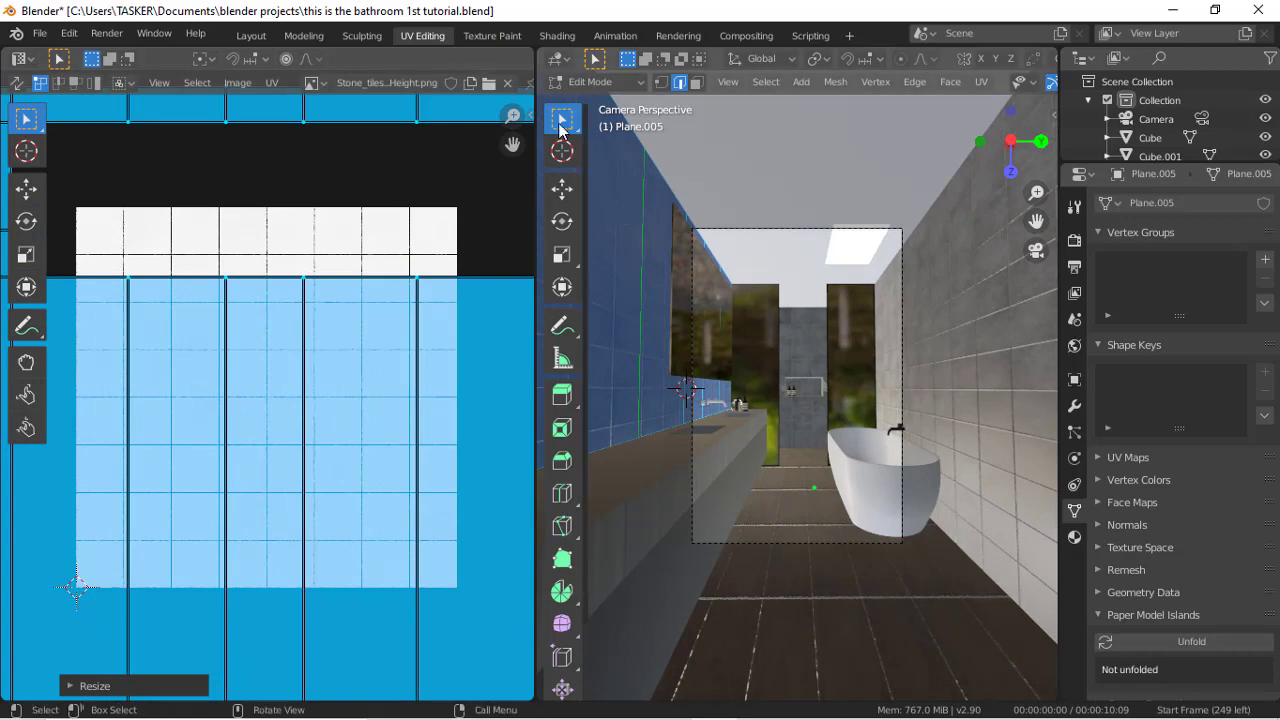
Step: In wireframe view, switch to editing the floor and unwrap its linked mesh with Smart UV Project's default settings
{"action": "key", "text": "z"}
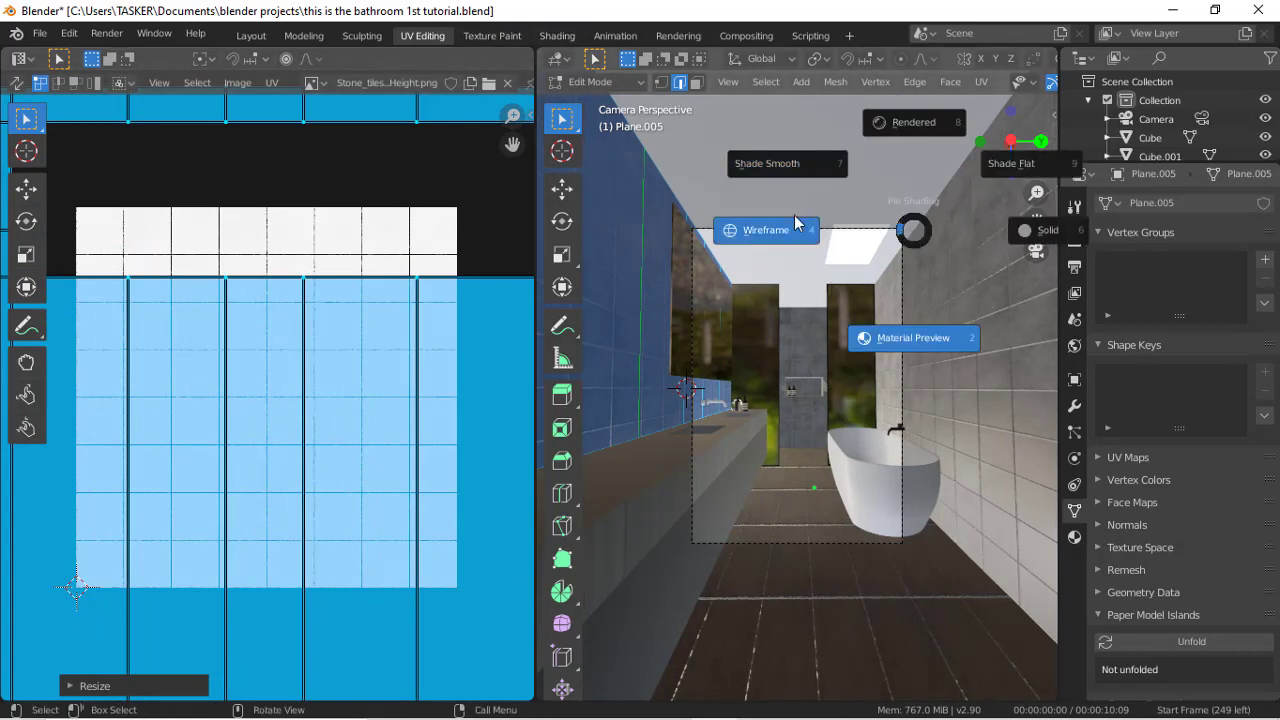
{"action": "left_click", "coordinate": [813, 222]}
{"action": "scroll", "coordinate": [813, 504], "scroll_direction": "down", "scroll_amount": 7}
{"action": "scroll", "coordinate": [693, 516], "scroll_direction": "up", "scroll_amount": 6}
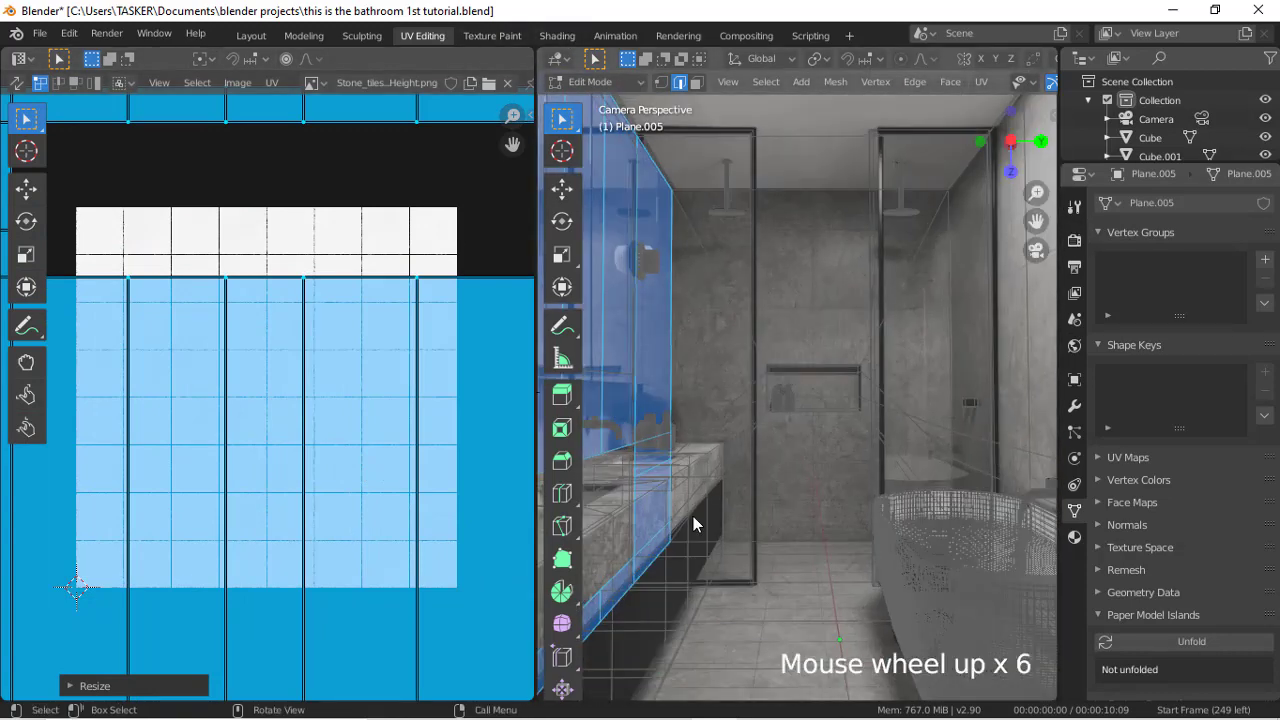
{"action": "scroll", "coordinate": [861, 356], "scroll_direction": "down", "scroll_amount": 3}
{"action": "key", "text": "Tab"}
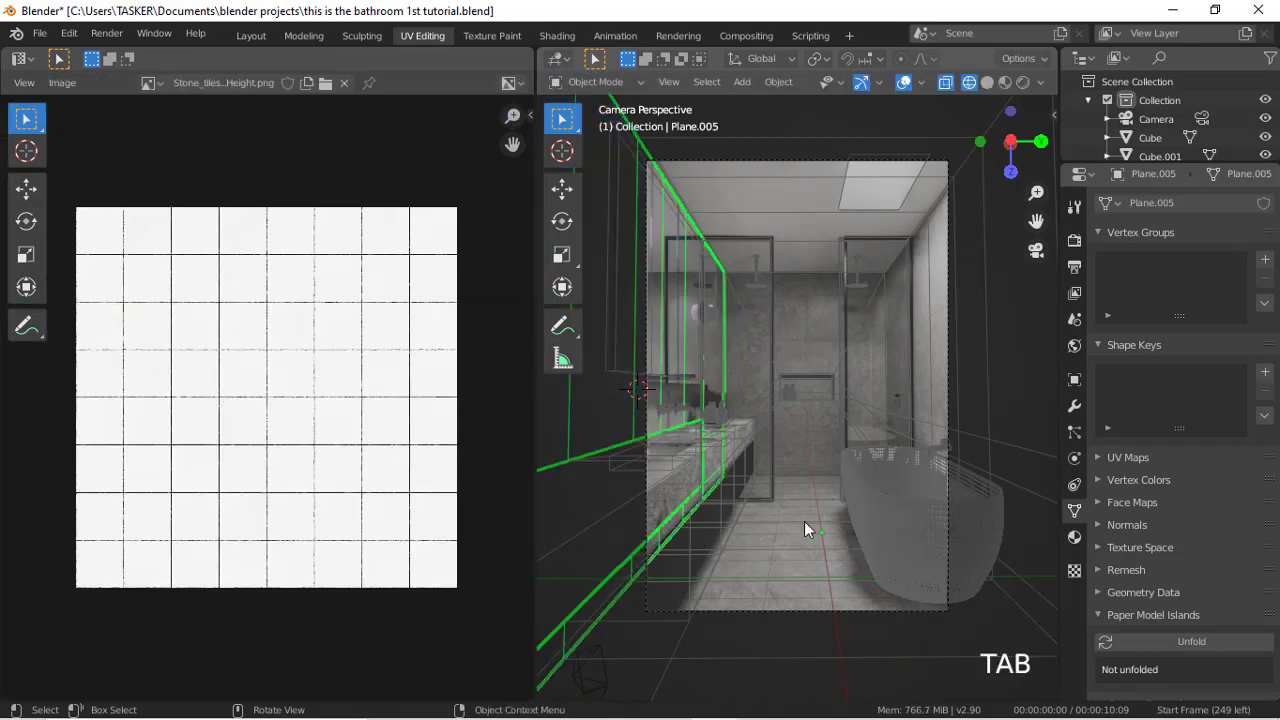
{"action": "left_click", "coordinate": [804, 521]}
{"action": "key", "text": "Tab"}
{"action": "left_click", "coordinate": [740, 526]}
{"action": "key", "text": "l"}
{"action": "key", "text": "u"}
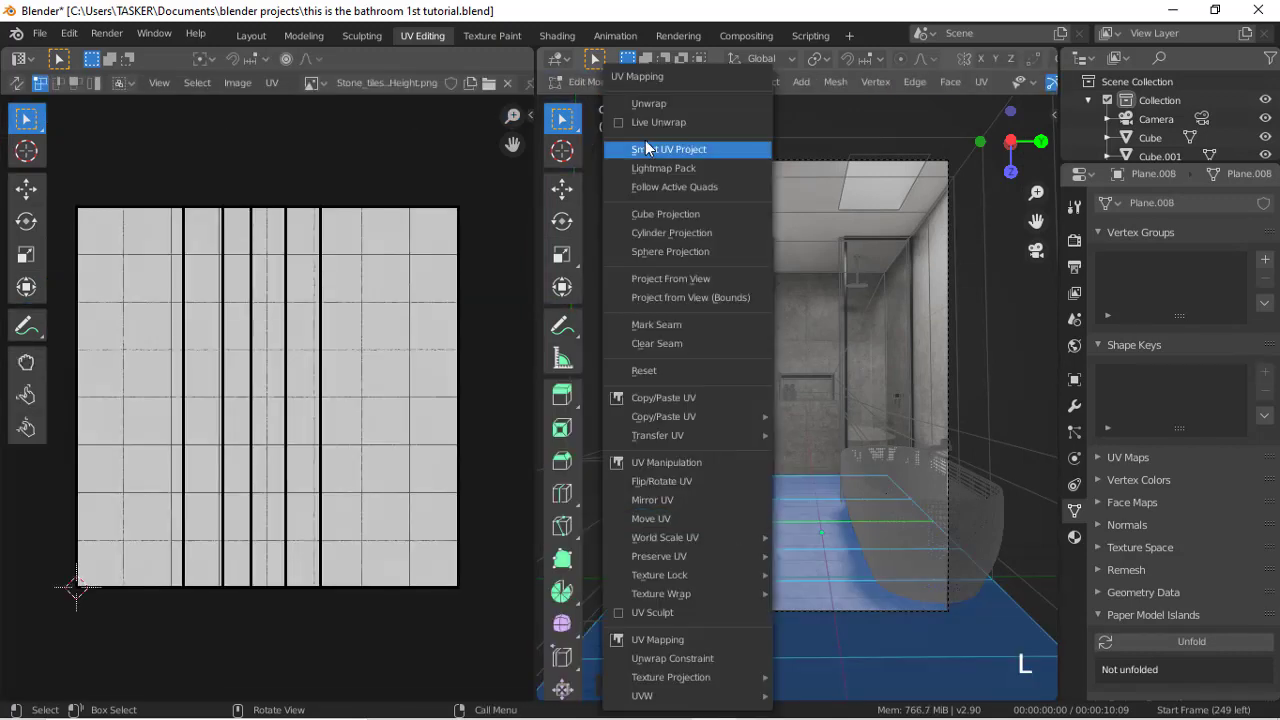
{"action": "left_click", "coordinate": [650, 145]}
{"action": "left_click", "coordinate": [597, 296]}
Step: Select the floor's entire UV layout and shift it slightly along X, checking the tiles in material preview
{"action": "scroll", "coordinate": [597, 296], "scroll_direction": "up", "scroll_amount": 8}
{"action": "left_click_drag", "start_coordinate": [1037, 221], "coordinate": [846, 389]}
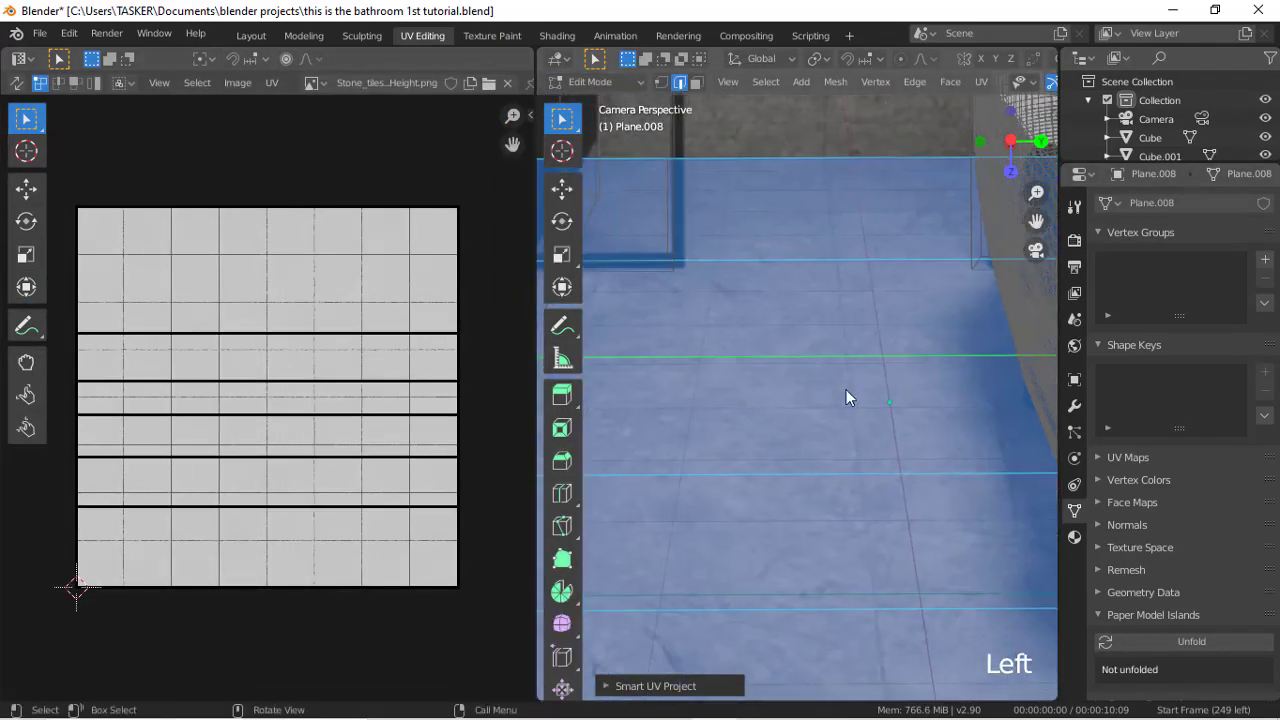
{"action": "key", "text": "z"}
{"action": "left_click", "coordinate": [846, 498]}
{"action": "left_click_drag", "start_coordinate": [95, 202], "coordinate": [470, 600]}
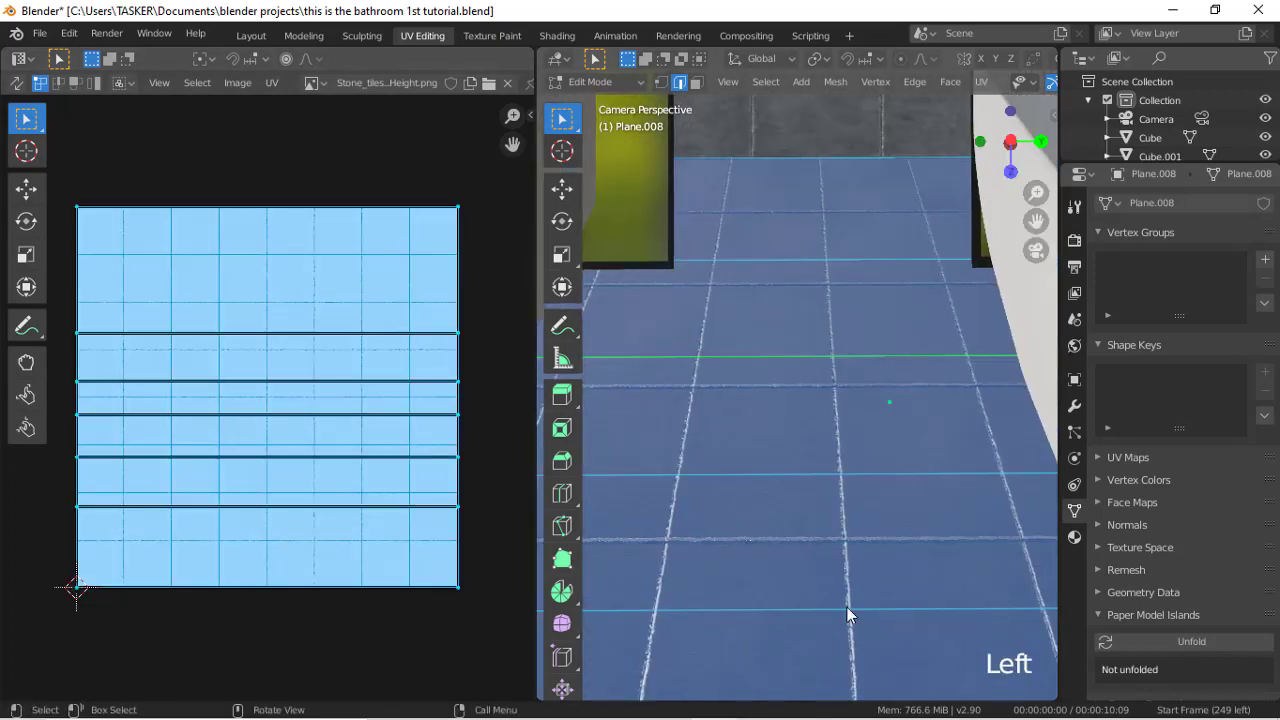
{"action": "key", "text": "z"}
{"action": "left_click", "coordinate": [851, 298]}
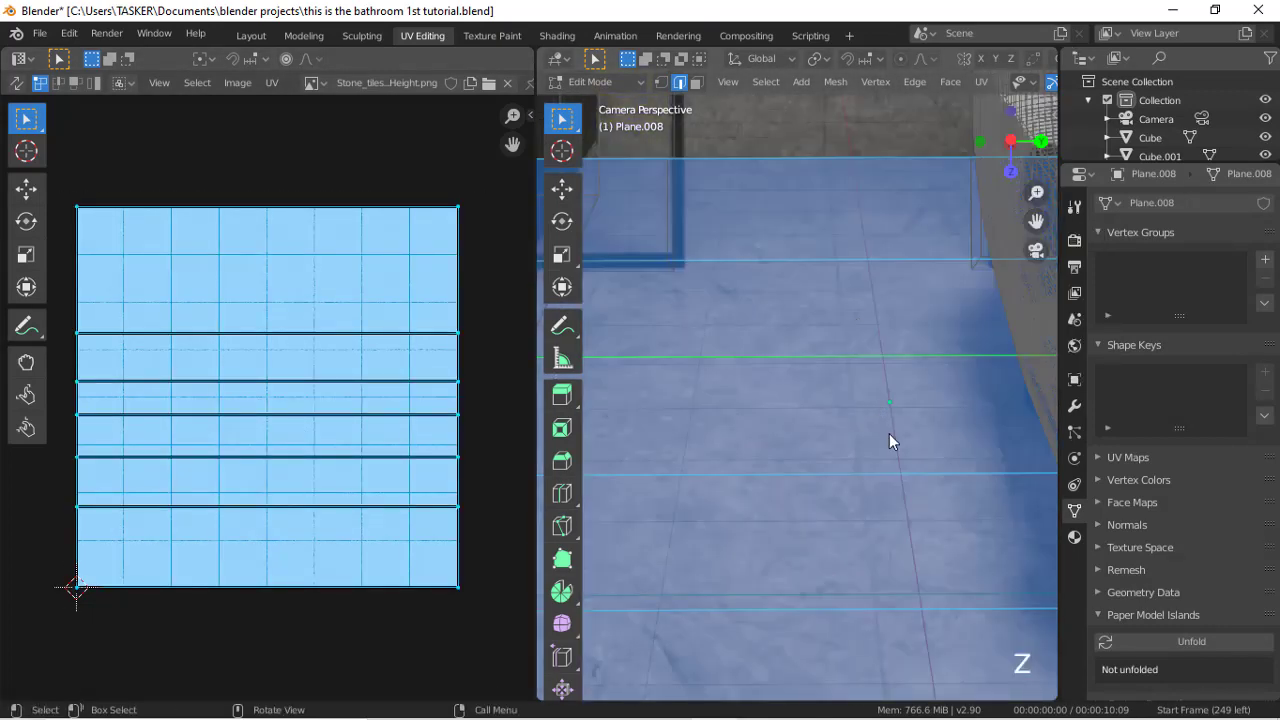
{"action": "key", "text": "g"}
{"action": "left_click", "coordinate": [505, 422]}
Step: Examine the floor tiles and their grout lines up close in material preview, and leave the floor's mesh editing
{"action": "key", "text": "z"}
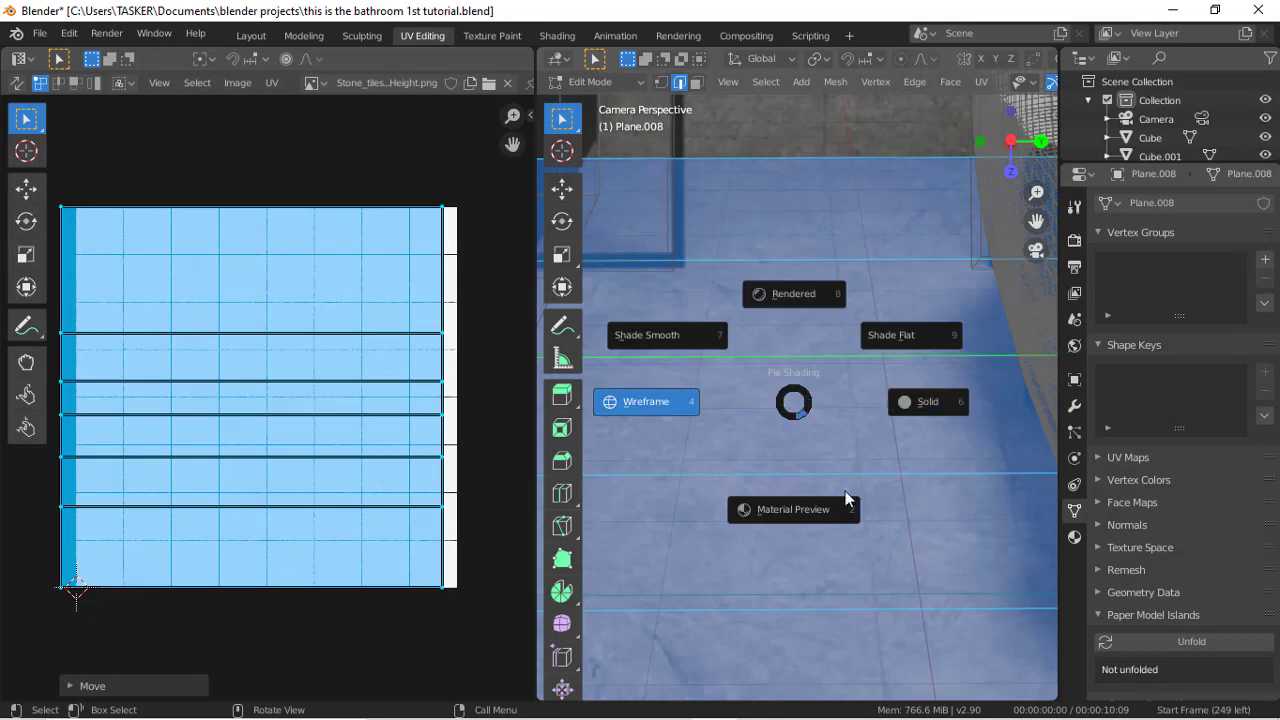
{"action": "left_click", "coordinate": [908, 399]}
{"action": "scroll", "coordinate": [908, 392], "scroll_direction": "up", "scroll_amount": 9}
{"action": "scroll", "coordinate": [908, 392], "scroll_direction": "down", "scroll_amount": 3}
{"action": "scroll", "coordinate": [1000, 228], "scroll_direction": "down", "scroll_amount": 15}
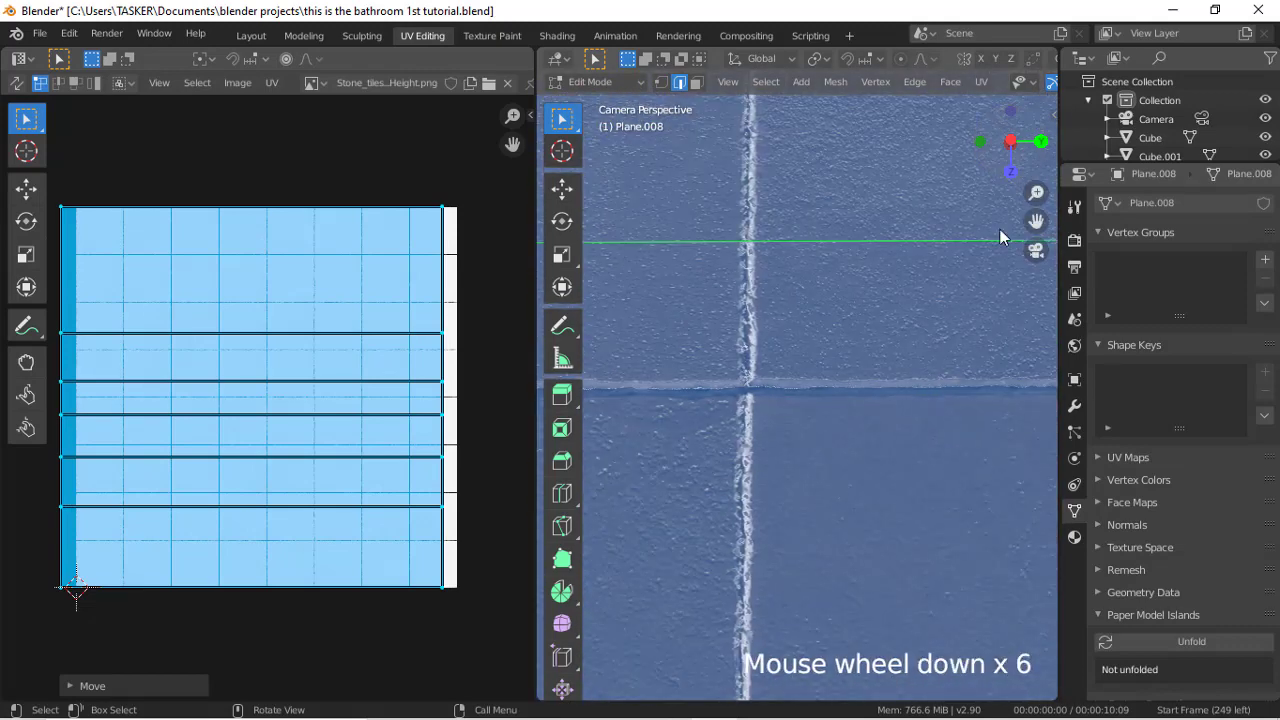
{"action": "left_click_drag", "start_coordinate": [1036, 221], "coordinate": [1018, 430]}
{"action": "key", "text": "Tab"}
Step: Select the bathtub and insert a Mix Shader between its Principled BSDF and Material Output in the Shading workspace
{"action": "left_click", "coordinate": [938, 497]}
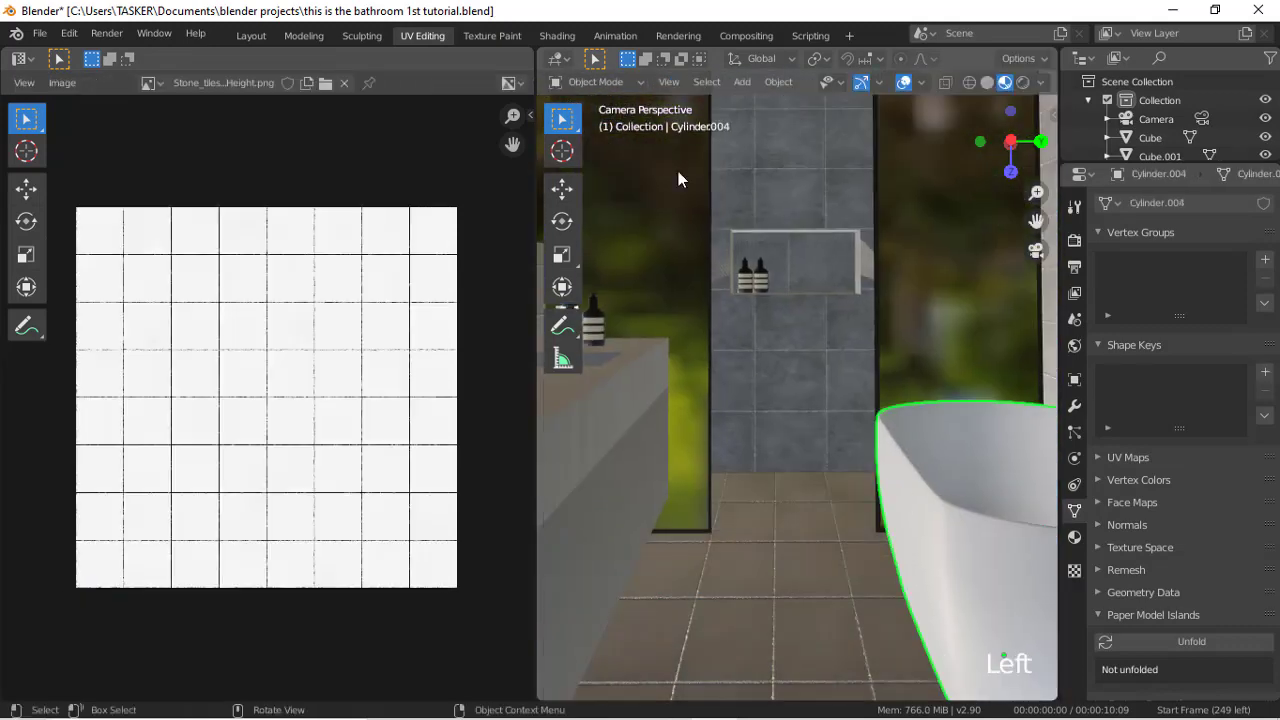
{"action": "left_click", "coordinate": [557, 36]}
{"action": "left_click", "coordinate": [1171, 263]}
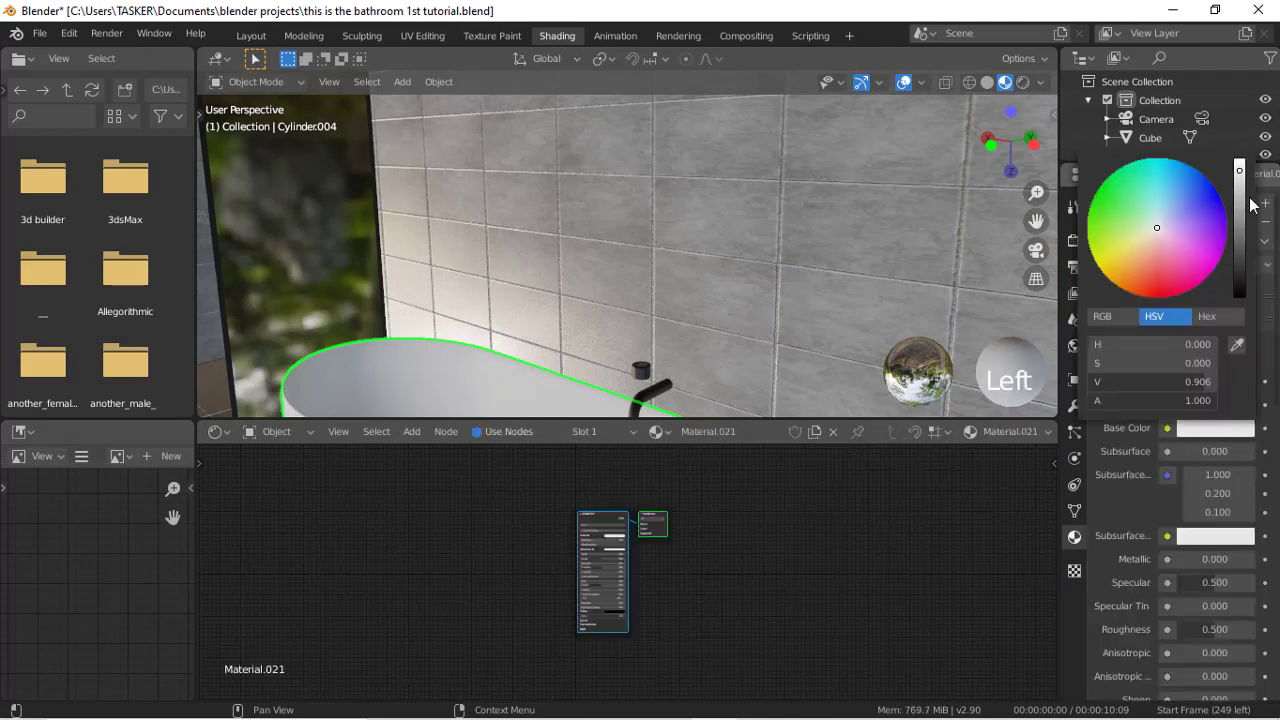
{"action": "key", "text": "shift+a"}
{"action": "key", "text": "Return"}
{"action": "left_click", "coordinate": [608, 512]}
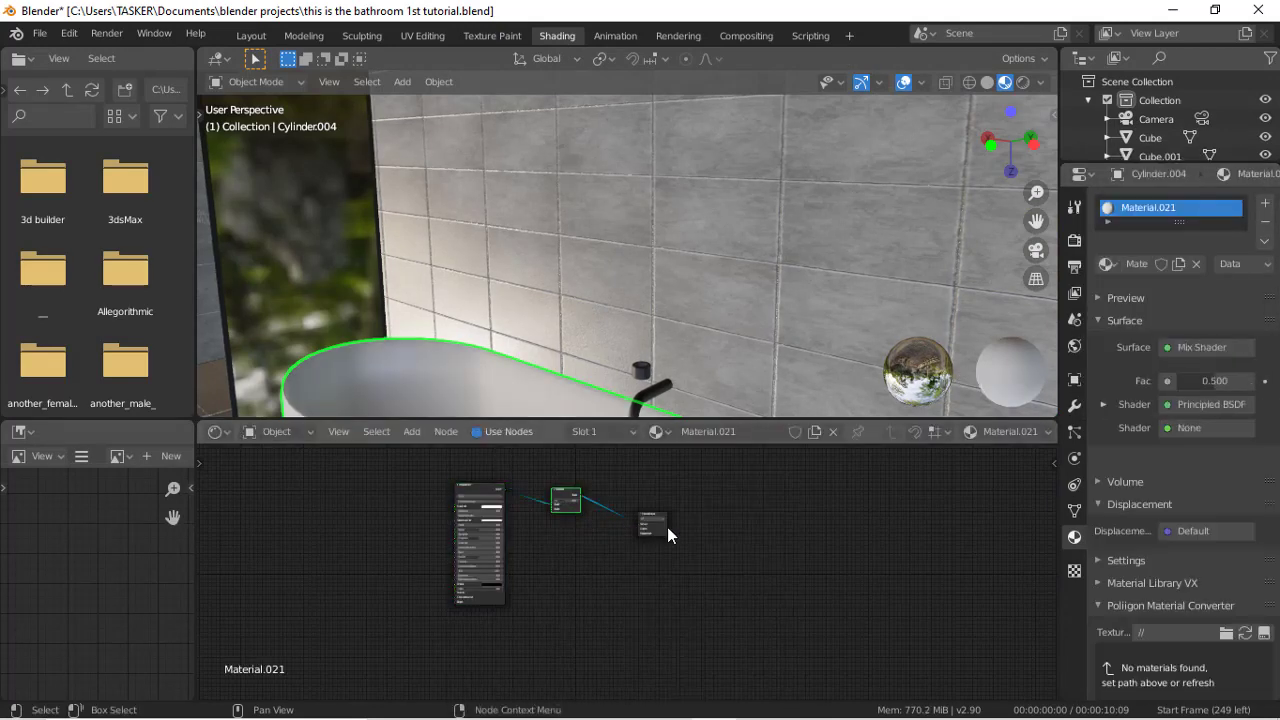
Step: Add a Glossy BSDF, connect it to the Mix Shader's second shader input, and set the mix factor to 0.392
{"action": "key", "text": "shift+a"}
{"action": "left_click", "coordinate": [615, 483]}
{"action": "type", "text": "glos"}
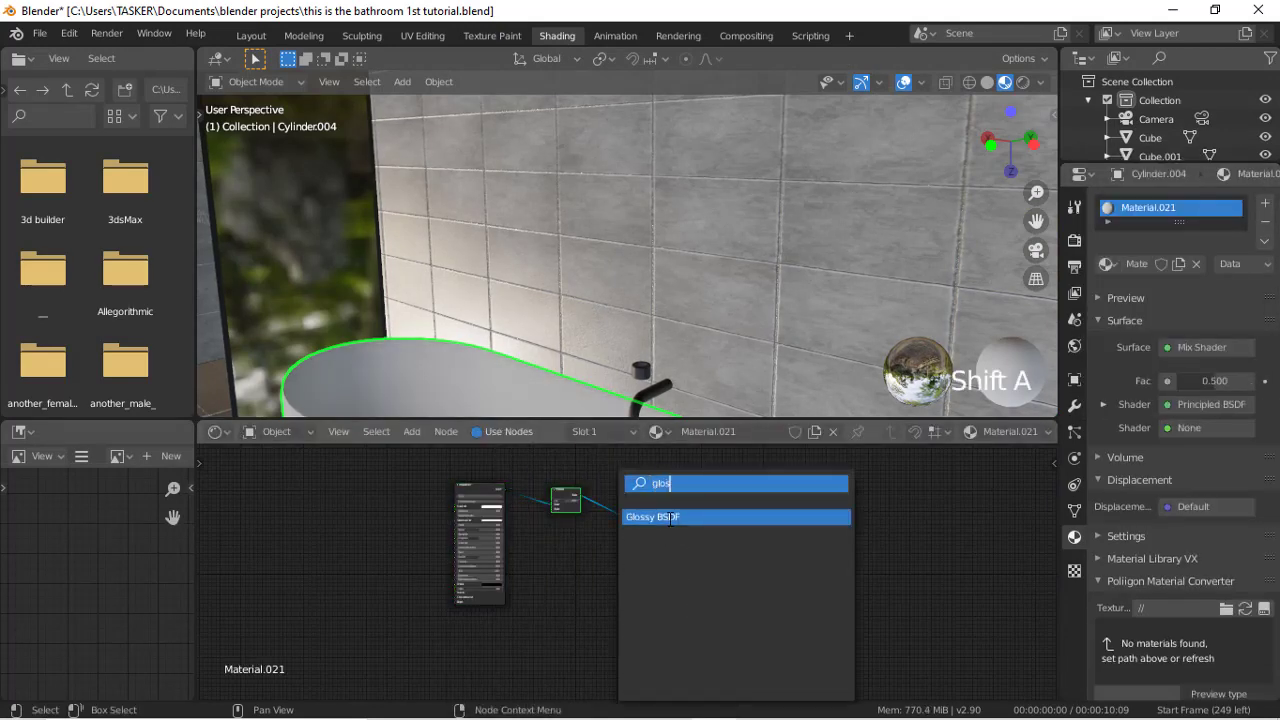
{"action": "key", "text": "Return"}
{"action": "scroll", "coordinate": [553, 578], "scroll_direction": "up", "scroll_amount": 10}
{"action": "left_click", "coordinate": [446, 528]}
{"action": "scroll", "coordinate": [527, 446], "scroll_direction": "down", "scroll_amount": 4}
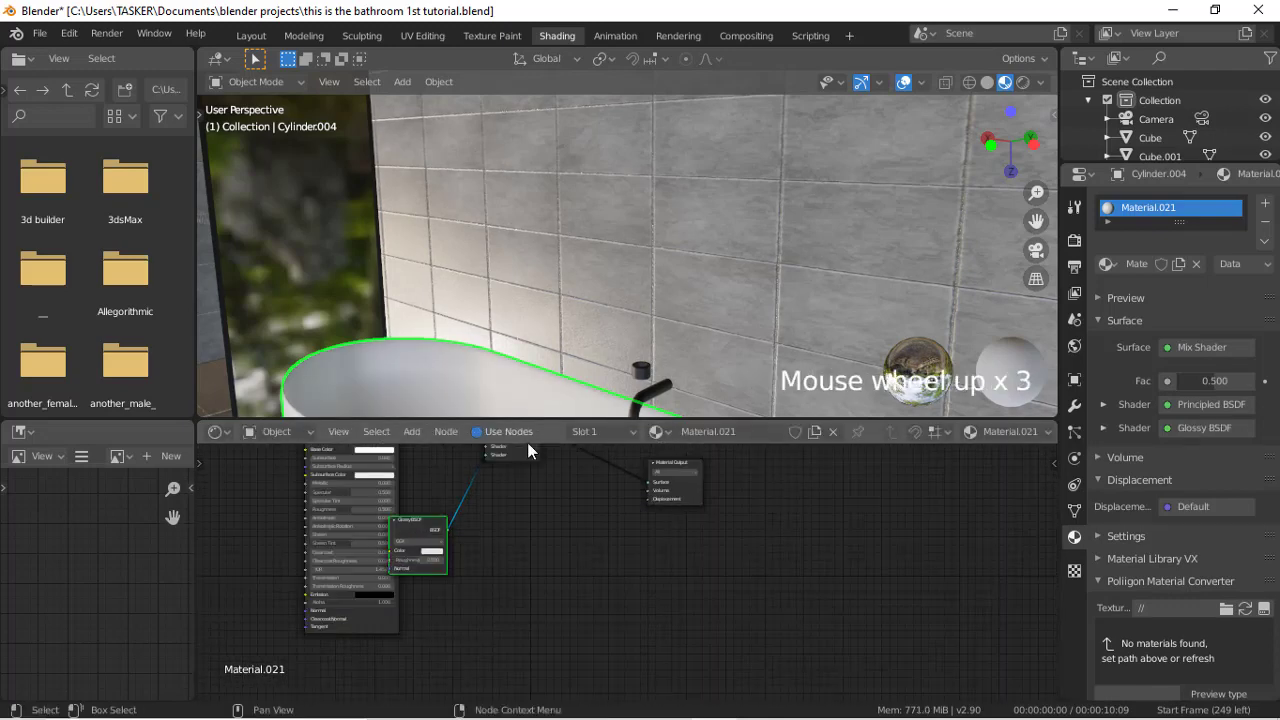
{"action": "left_click_drag", "start_coordinate": [548, 474], "coordinate": [543, 474]}
Step: In camera view, enter face editing on the vanity counter and select its front and top faces
{"action": "scroll", "coordinate": [946, 255], "scroll_direction": "up", "scroll_amount": 5}
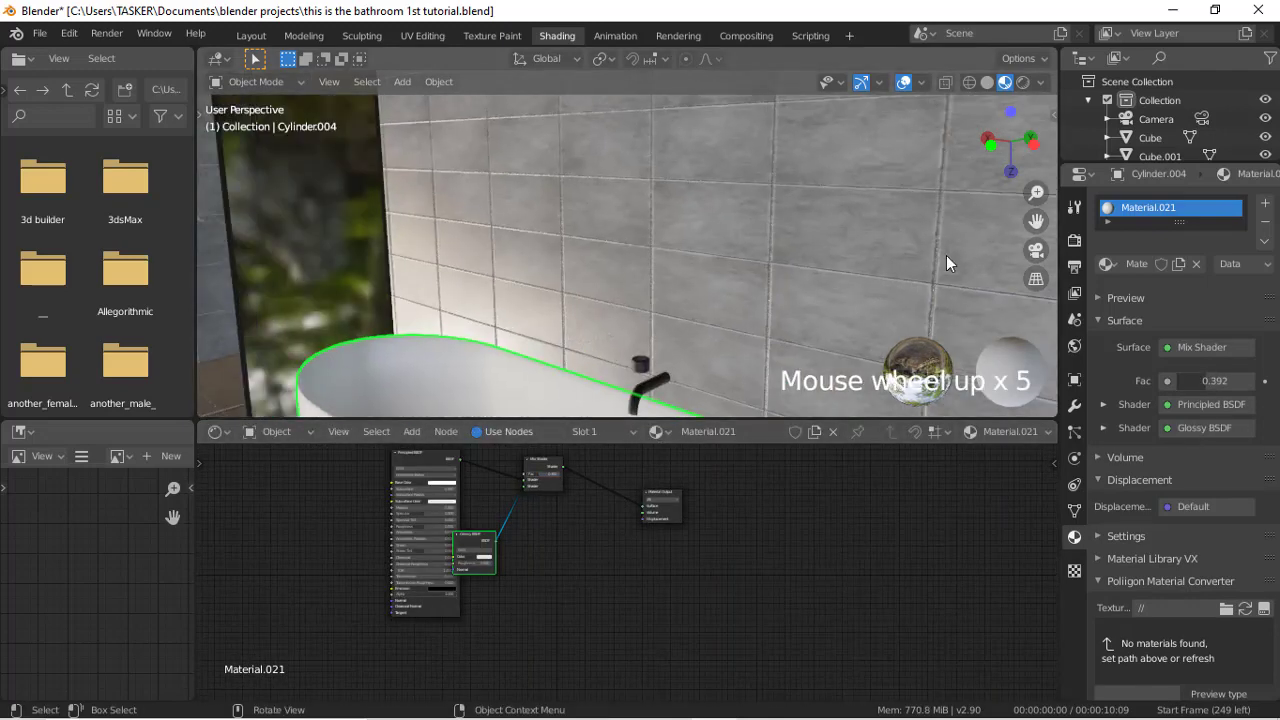
{"action": "left_click", "coordinate": [1036, 249]}
{"action": "left_click", "coordinate": [619, 333]}
{"action": "key", "text": "Tab"}
{"action": "left_click", "coordinate": [357, 83]}
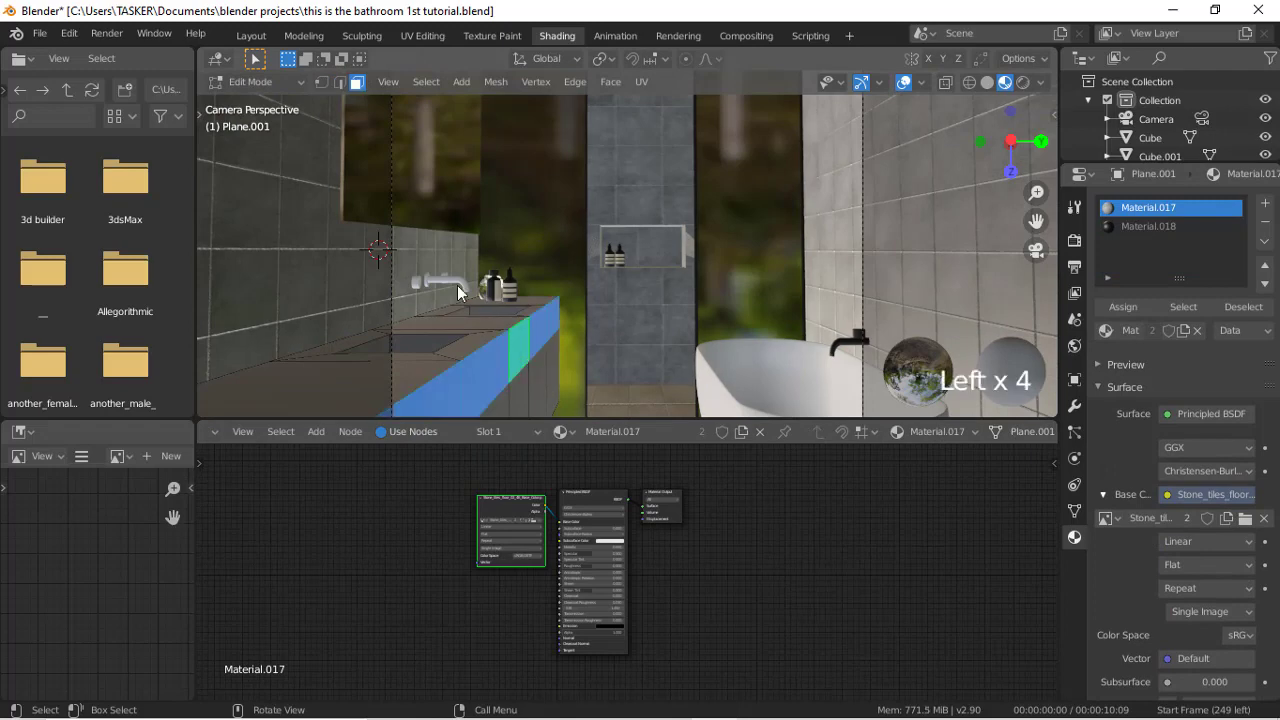
{"action": "left_click", "coordinate": [545, 332], "text": "shift"}
{"action": "left_click", "coordinate": [515, 324], "text": "shift"}
{"action": "left_click", "coordinate": [494, 316], "text": "shift"}
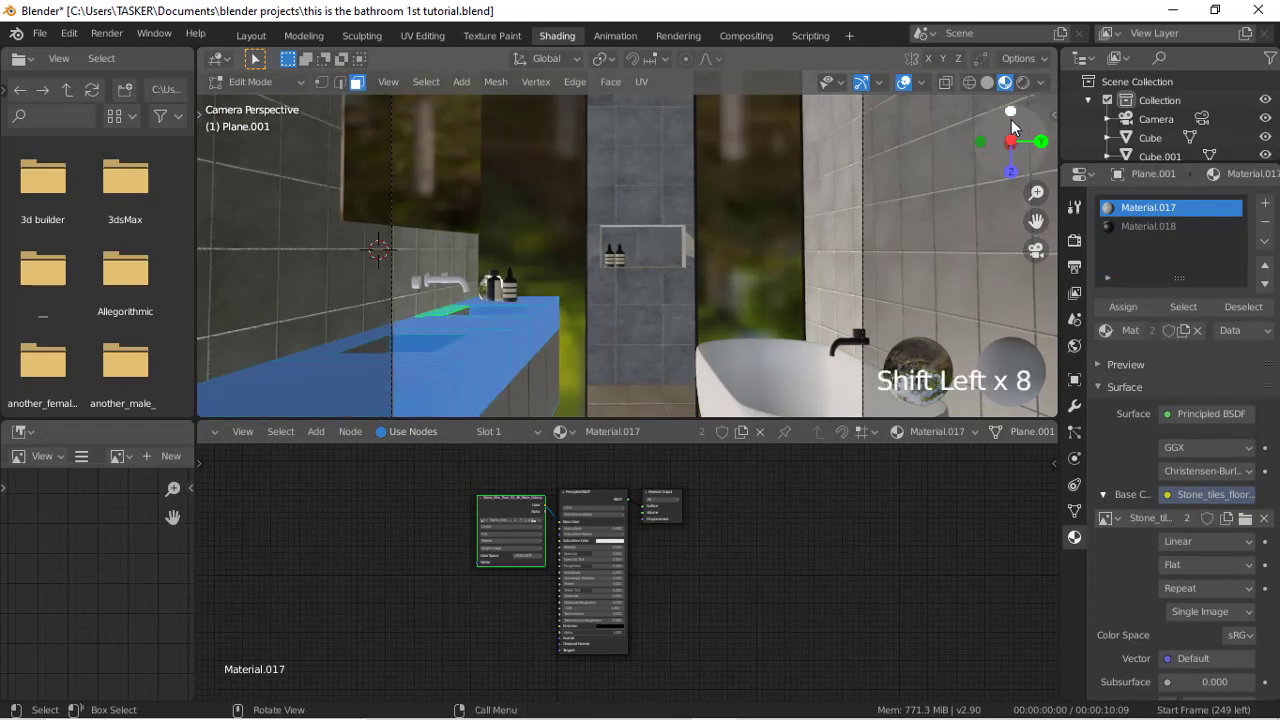
Step: Examine the vanity's selected faces in wireframe from several angles in the Layout workspace, and return to the camera view
{"action": "left_click", "coordinate": [1011, 115]}
{"action": "scroll", "coordinate": [981, 216], "scroll_direction": "down", "scroll_amount": 10}
{"action": "left_click_drag", "start_coordinate": [1011, 138], "coordinate": [1008, 160]}
{"action": "left_click", "coordinate": [251, 36]}
{"action": "scroll", "coordinate": [456, 124], "scroll_direction": "down", "scroll_amount": 11}
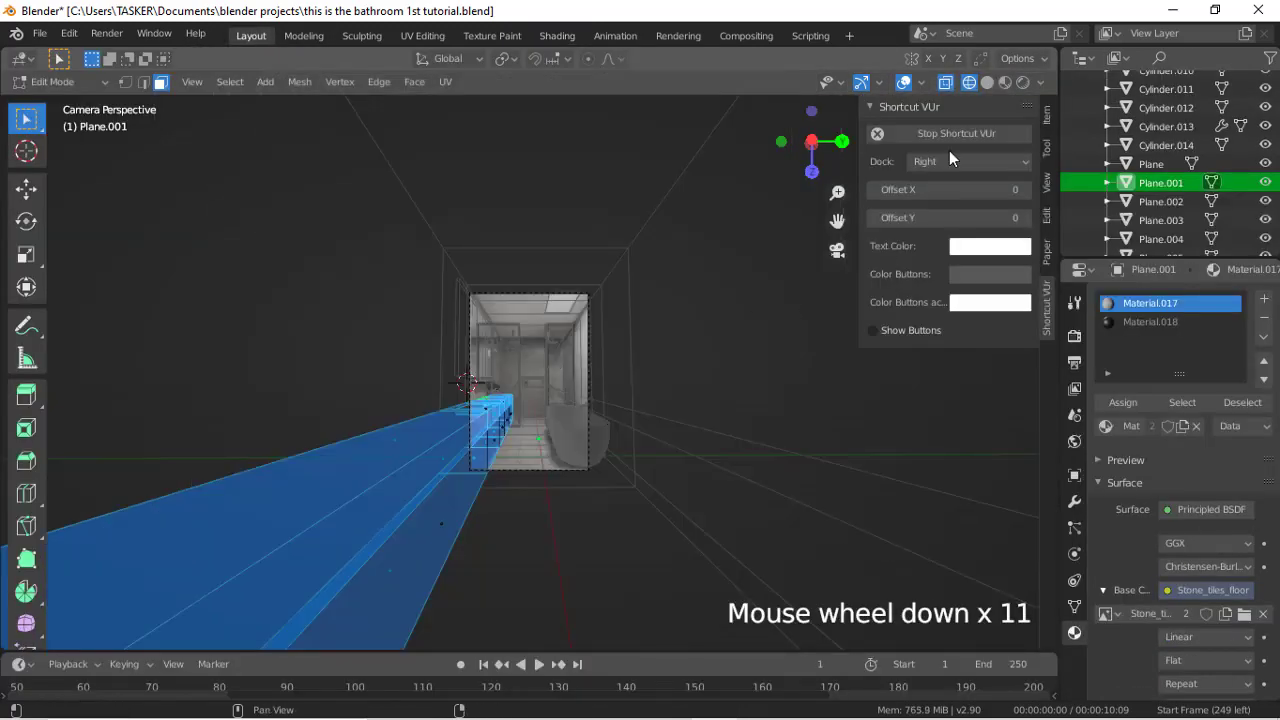
{"action": "scroll", "coordinate": [936, 482], "scroll_direction": "up", "scroll_amount": 9}
{"action": "scroll", "coordinate": [760, 540], "scroll_direction": "down", "scroll_amount": 9}
{"action": "scroll", "coordinate": [701, 558], "scroll_direction": "up", "scroll_amount": 3}
{"action": "left_click_drag", "start_coordinate": [812, 143], "coordinate": [680, 142]}
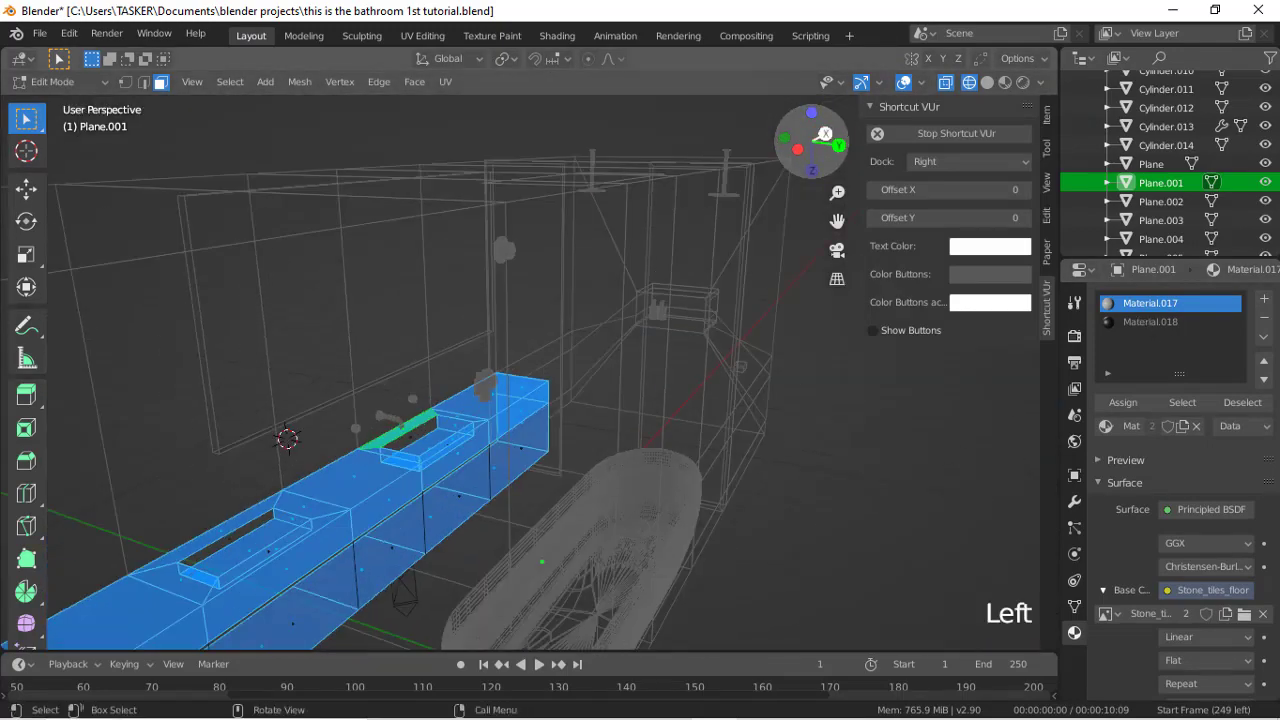
{"action": "left_click", "coordinate": [813, 118]}
{"action": "scroll", "coordinate": [615, 381], "scroll_direction": "down", "scroll_amount": 6}
{"action": "left_click", "coordinate": [615, 383]}
{"action": "left_click", "coordinate": [708, 306]}
{"action": "key", "text": "ctrl+z"}
{"action": "left_click", "coordinate": [837, 250]}
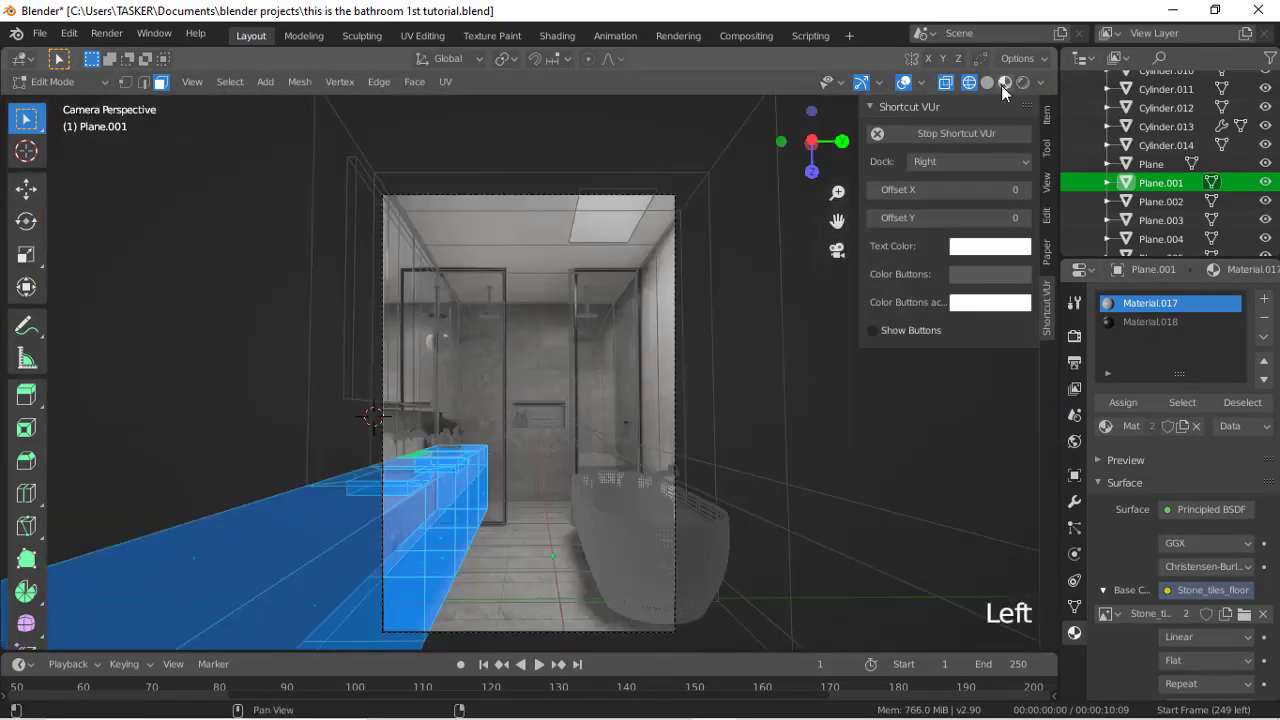
Step: Unwrap the vanity's selected faces with Smart UV Project and check the counter in material preview
{"action": "left_click", "coordinate": [1005, 82]}
{"action": "scroll", "coordinate": [688, 353], "scroll_direction": "up", "scroll_amount": 7}
{"action": "key", "text": "u"}
{"action": "left_click", "coordinate": [513, 500]}
{"action": "left_click", "coordinate": [443, 303]}
{"action": "scroll", "coordinate": [833, 228], "scroll_direction": "up", "scroll_amount": 2}
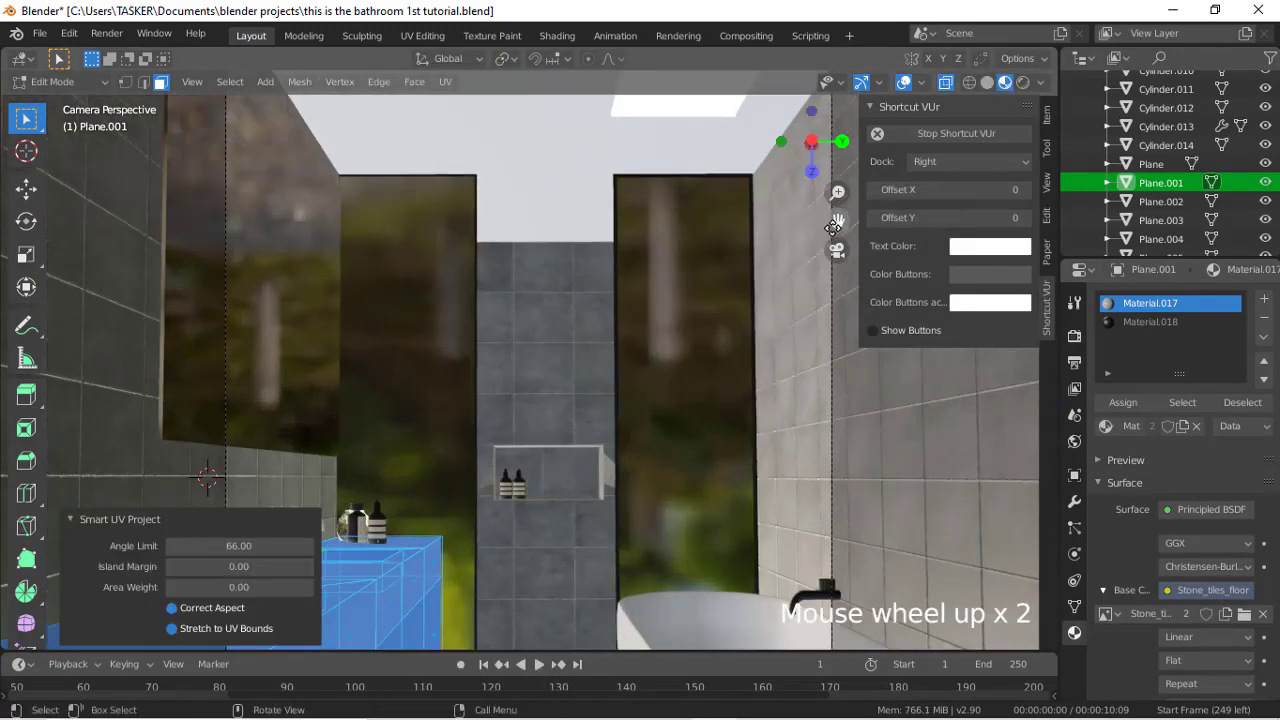
{"action": "left_click_drag", "start_coordinate": [833, 228], "coordinate": [738, 290]}
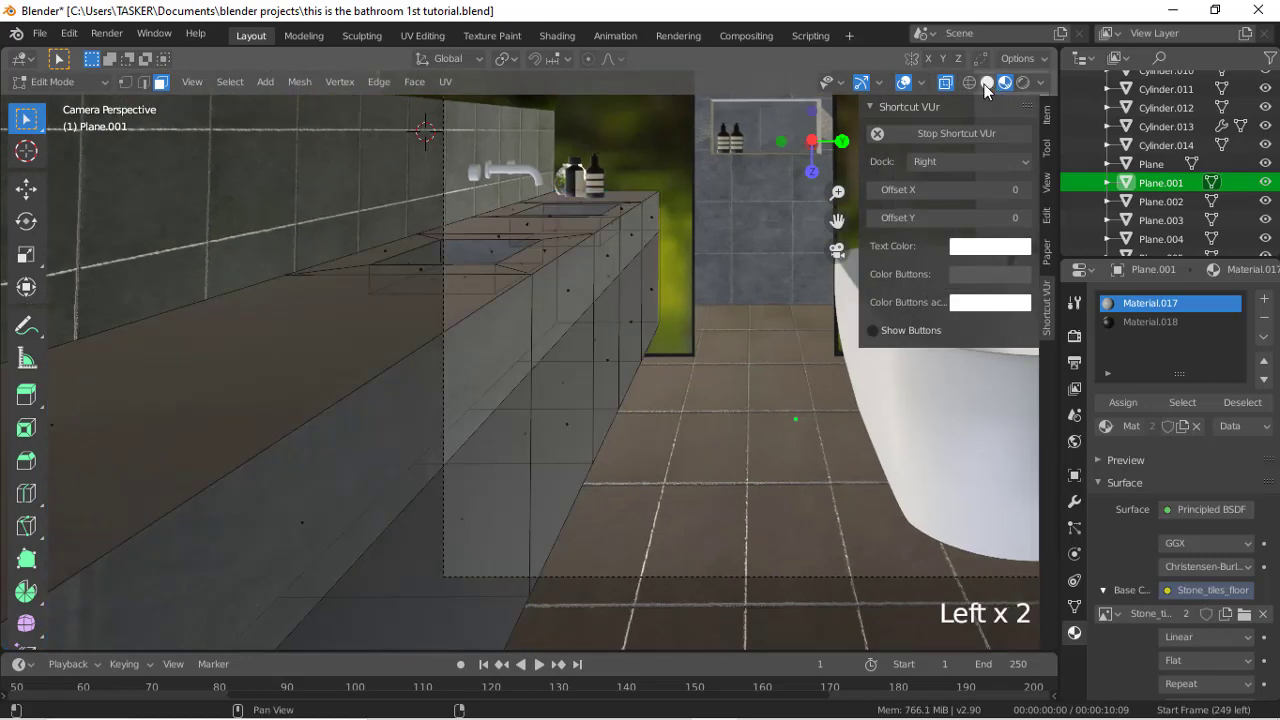
Step: Select the vanity object and replace the material in its first slot with the tile material Material.020
{"action": "scroll", "coordinate": [773, 240], "scroll_direction": "up", "scroll_amount": 4}
{"action": "scroll", "coordinate": [670, 244], "scroll_direction": "down", "scroll_amount": 6}
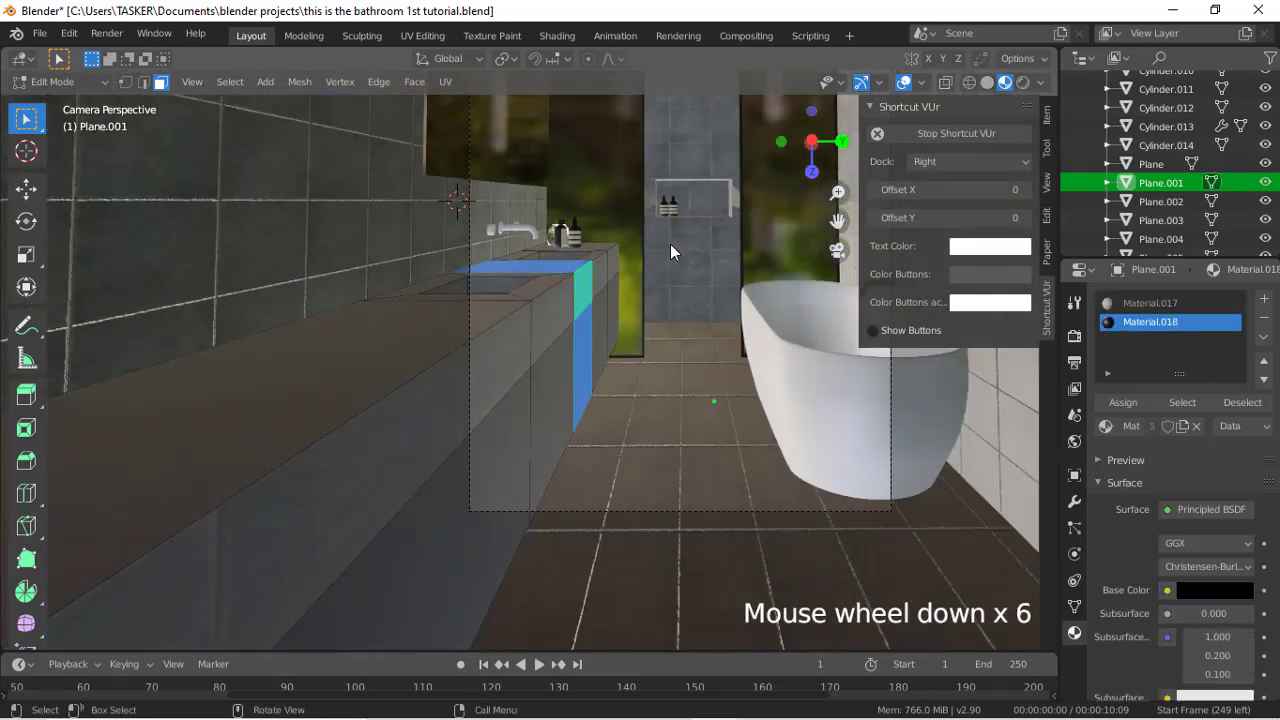
{"action": "left_click", "coordinate": [574, 290]}
{"action": "key", "text": "Tab"}
{"action": "left_click", "coordinate": [715, 420]}
{"action": "left_click", "coordinate": [568, 356]}
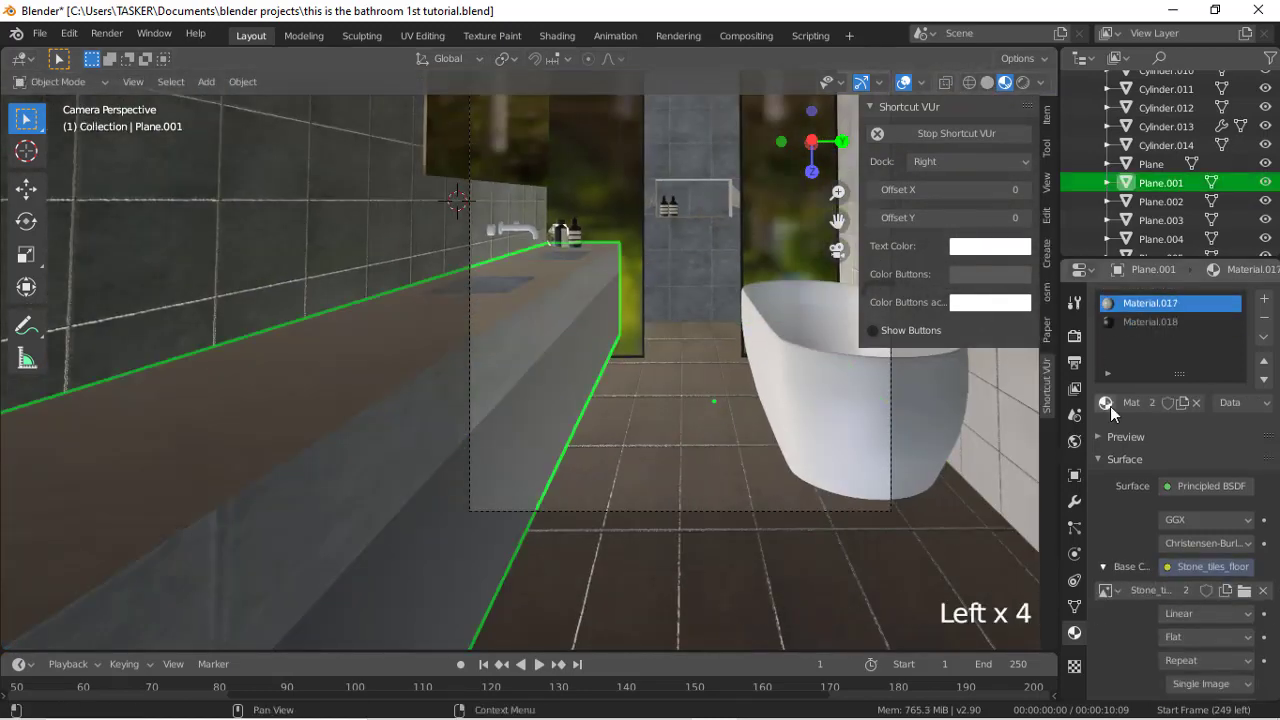
{"action": "left_click", "coordinate": [1110, 406]}
{"action": "left_click", "coordinate": [1008, 567]}
Step: Select the vanity's linked geometry in edit mode, unwrap it with Smart UV Project, and inspect its tiles up close
{"action": "key", "text": "Tab"}
{"action": "scroll", "coordinate": [481, 315], "scroll_direction": "down", "scroll_amount": 4}
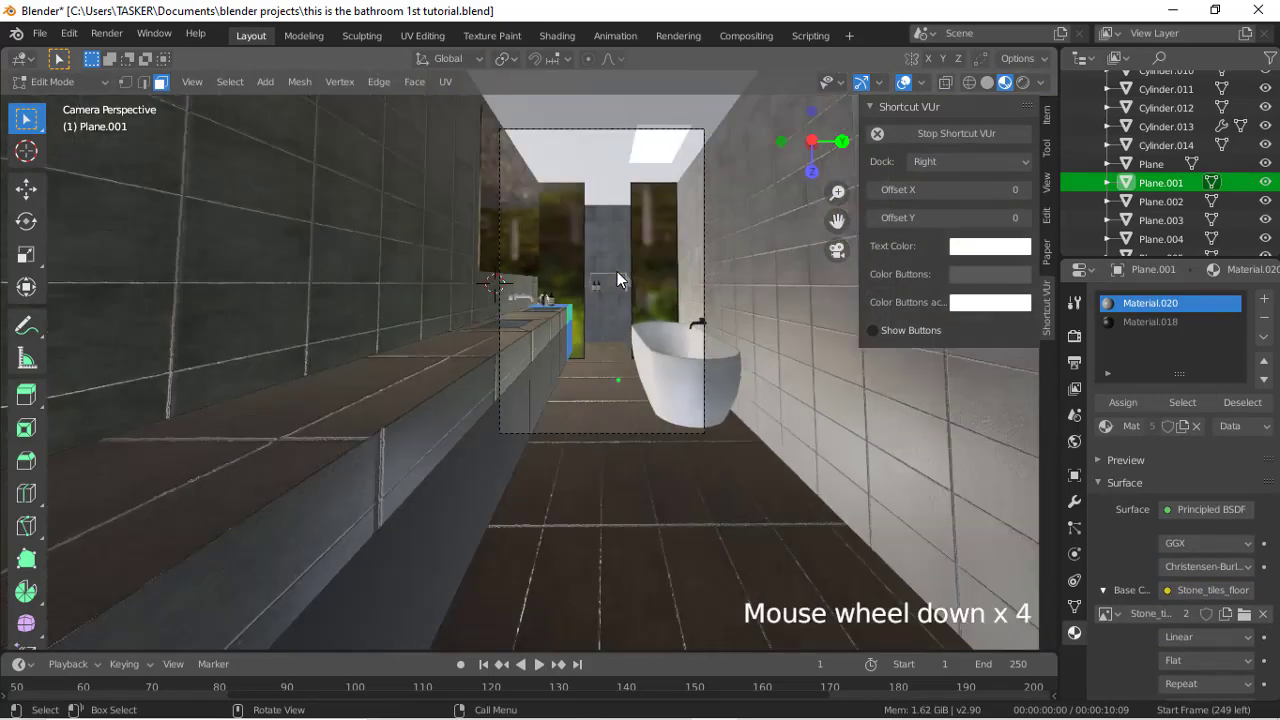
{"action": "key", "text": "ctrl+l"}
{"action": "key", "text": "u"}
{"action": "left_click", "coordinate": [623, 277]}
{"action": "left_click", "coordinate": [639, 303]}
{"action": "scroll", "coordinate": [735, 215], "scroll_direction": "down", "scroll_amount": 2}
{"action": "left_click", "coordinate": [855, 99]}
{"action": "scroll", "coordinate": [748, 290], "scroll_direction": "up", "scroll_amount": 10}
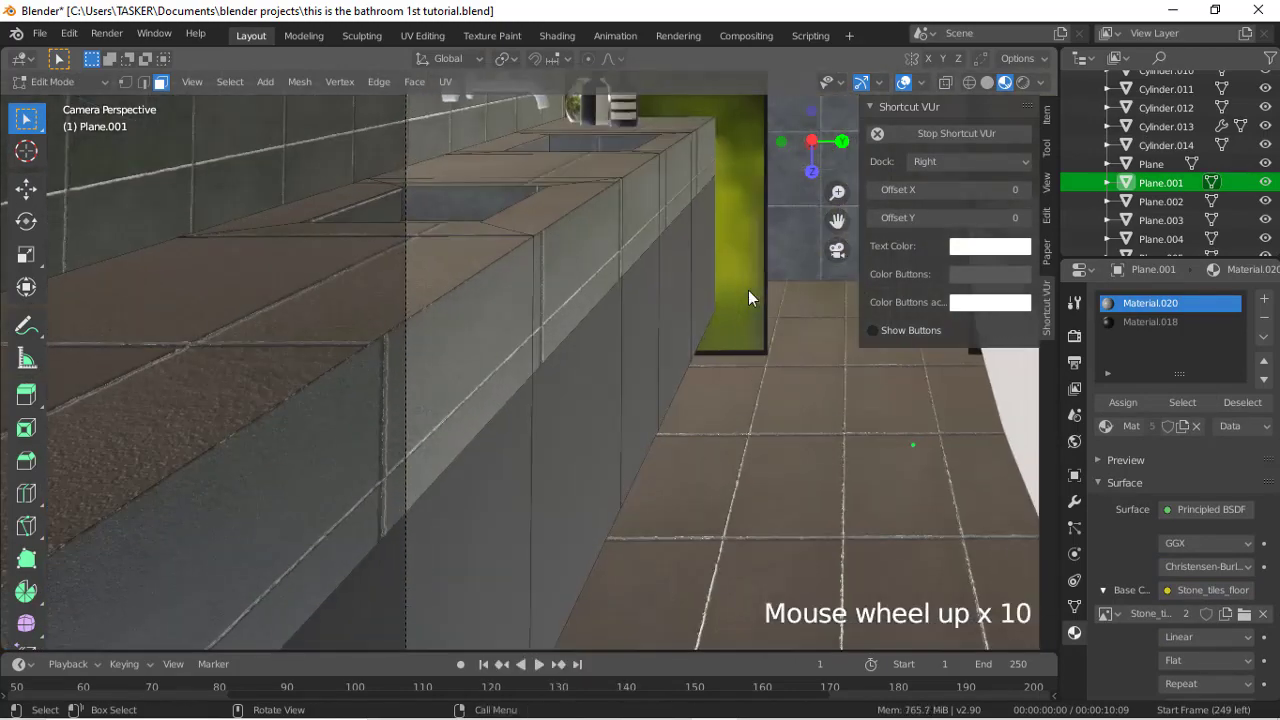
{"action": "key", "text": "ctrl+z"}
Step: Try the standard angle-based Unwrap on the selected vanity geometry
{"action": "left_click_drag", "start_coordinate": [812, 143], "coordinate": [829, 160]}
{"action": "key", "text": "u"}
{"action": "left_click", "coordinate": [495, 108]}
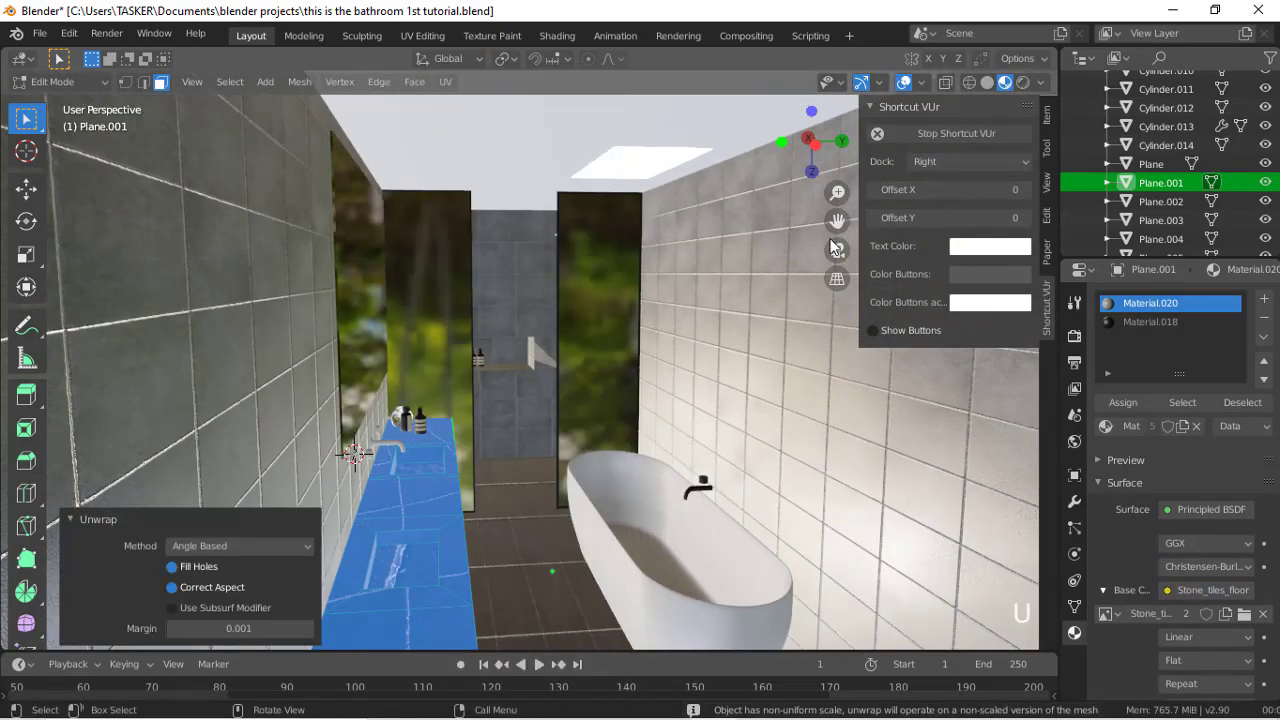
Step: Return to the camera view and unwrap the vanity again with Smart UV Project's default settings
{"action": "left_click", "coordinate": [836, 249]}
{"action": "scroll", "coordinate": [758, 309], "scroll_direction": "up", "scroll_amount": 2}
{"action": "key", "text": "u"}
{"action": "left_click", "coordinate": [702, 150]}
{"action": "left_click", "coordinate": [708, 306]}
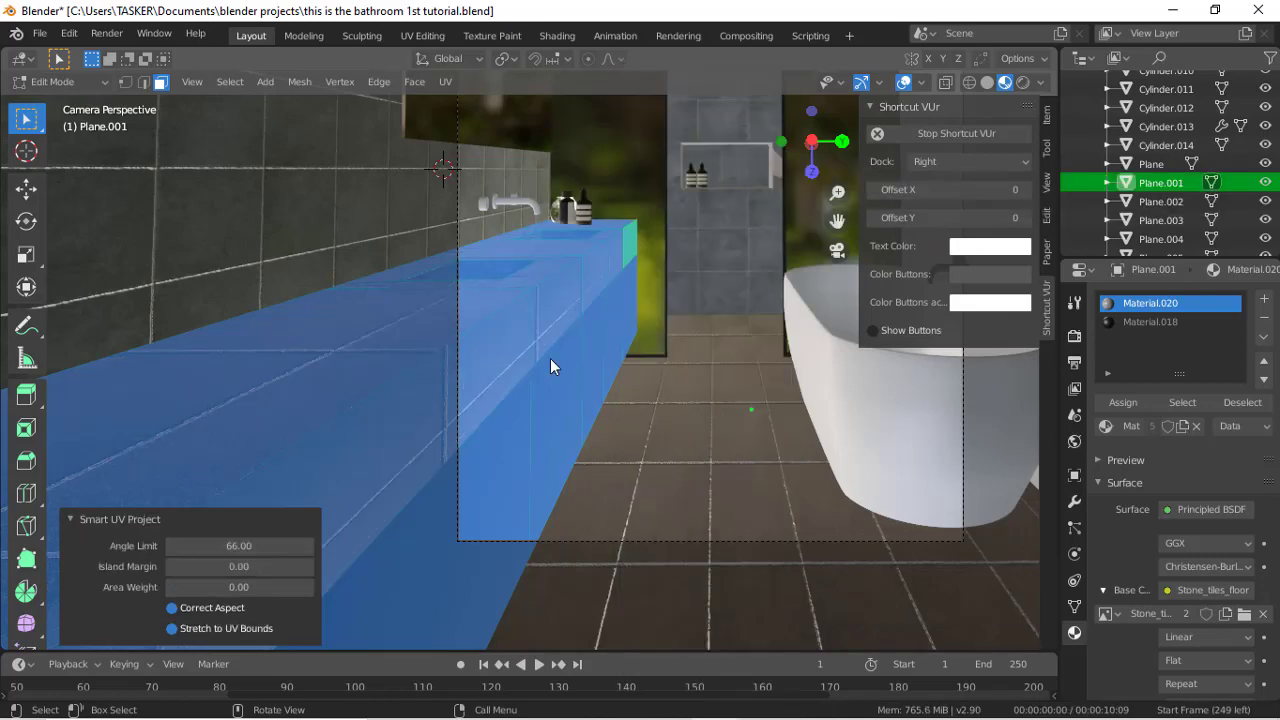
Step: Select the face loop along the vanity's front edge and shift its UV islands down about one tile in the UV Editing workspace
{"action": "left_click", "coordinate": [564, 338], "text": "alt"}
{"action": "left_click", "coordinate": [577, 282], "text": "alt"}
{"action": "left_click", "coordinate": [585, 284], "text": "alt"}
{"action": "left_click", "coordinate": [424, 37]}
{"action": "scroll", "coordinate": [822, 438], "scroll_direction": "up", "scroll_amount": 4}
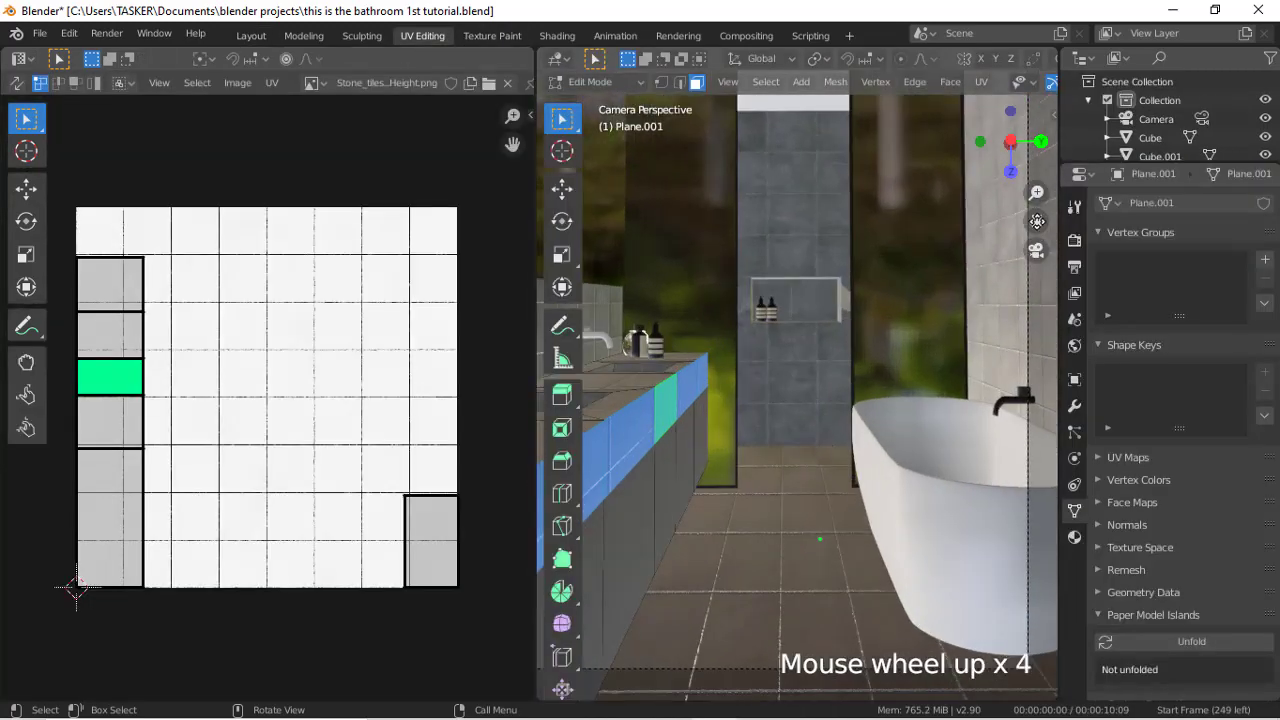
{"action": "left_click_drag", "start_coordinate": [1036, 221], "coordinate": [571, 343]}
{"action": "left_click_drag", "start_coordinate": [61, 244], "coordinate": [557, 590]}
{"action": "key", "text": "g"}
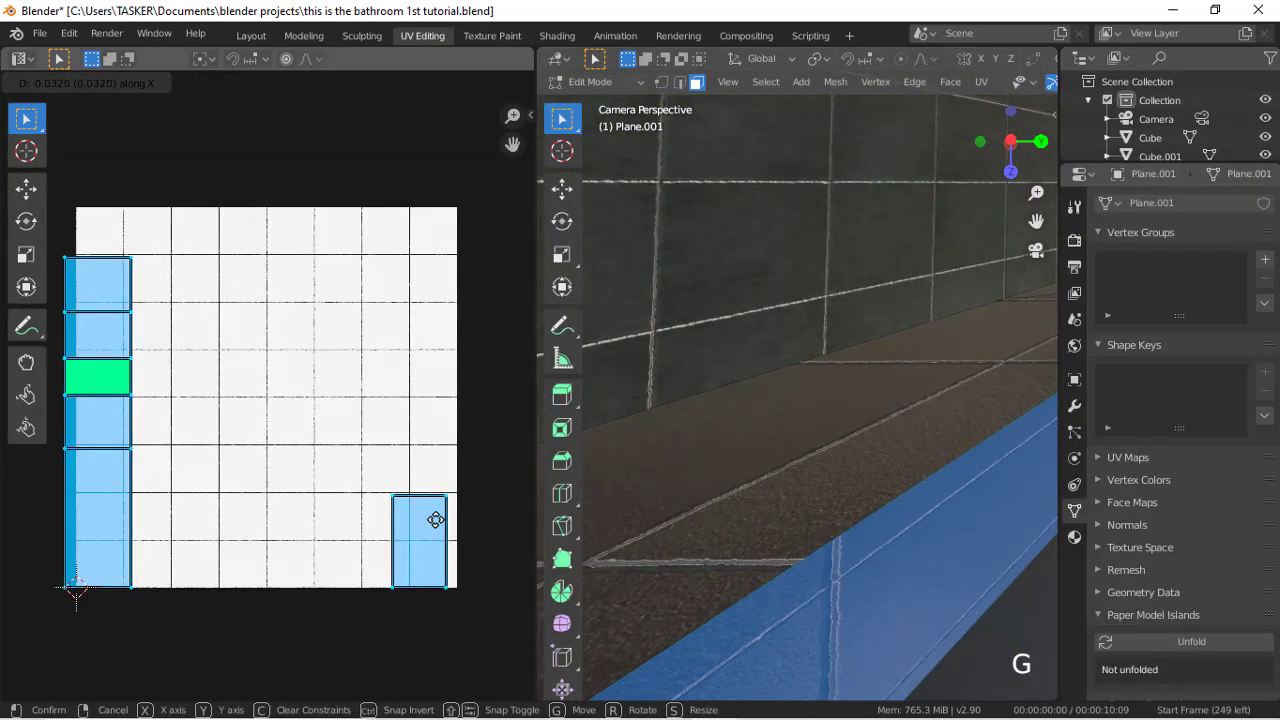
{"action": "left_click", "coordinate": [436, 491]}
{"action": "scroll", "coordinate": [737, 424], "scroll_direction": "up", "scroll_amount": 2}
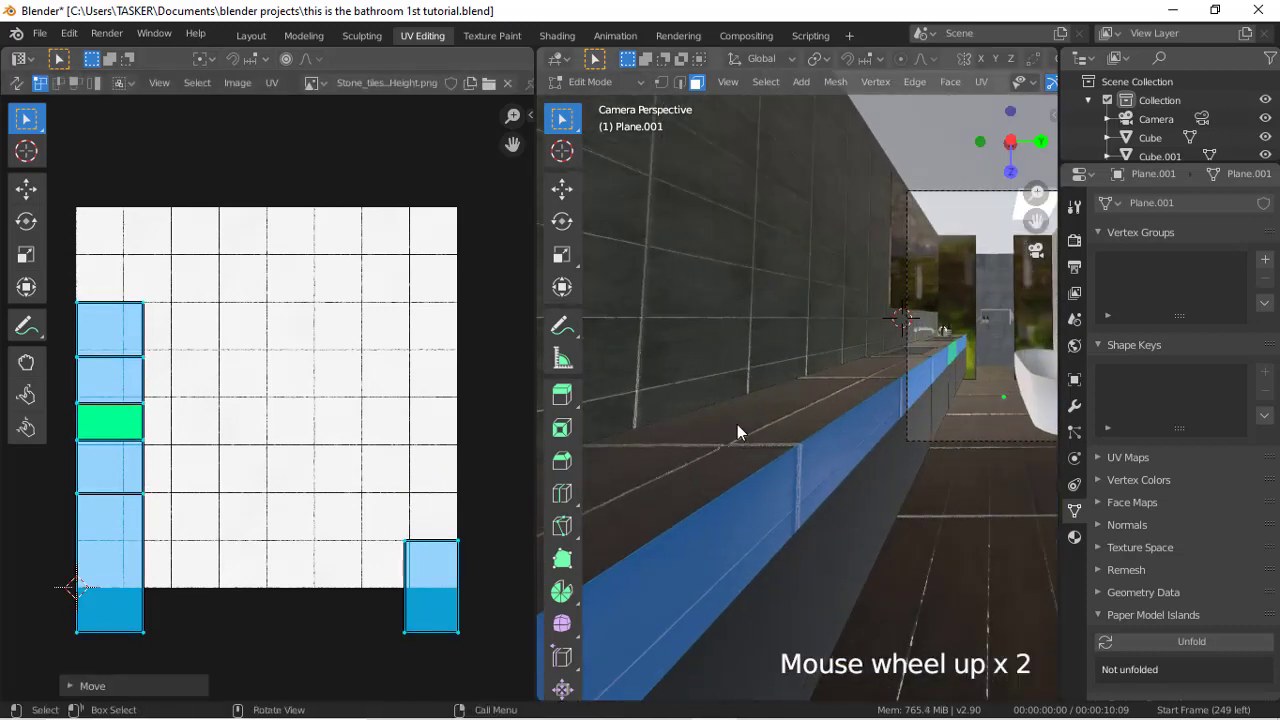
Step: Select all of the vanity's linked geometry and scale its UV islands up well beyond the tile image bounds
{"action": "key", "text": "ctrl+l"}
{"action": "left_click_drag", "start_coordinate": [58, 153], "coordinate": [484, 644]}
{"action": "left_click", "coordinate": [484, 644]}
{"action": "left_click_drag", "start_coordinate": [65, 184], "coordinate": [521, 656]}
{"action": "key", "text": "s"}
{"action": "left_click", "coordinate": [51, 420]}
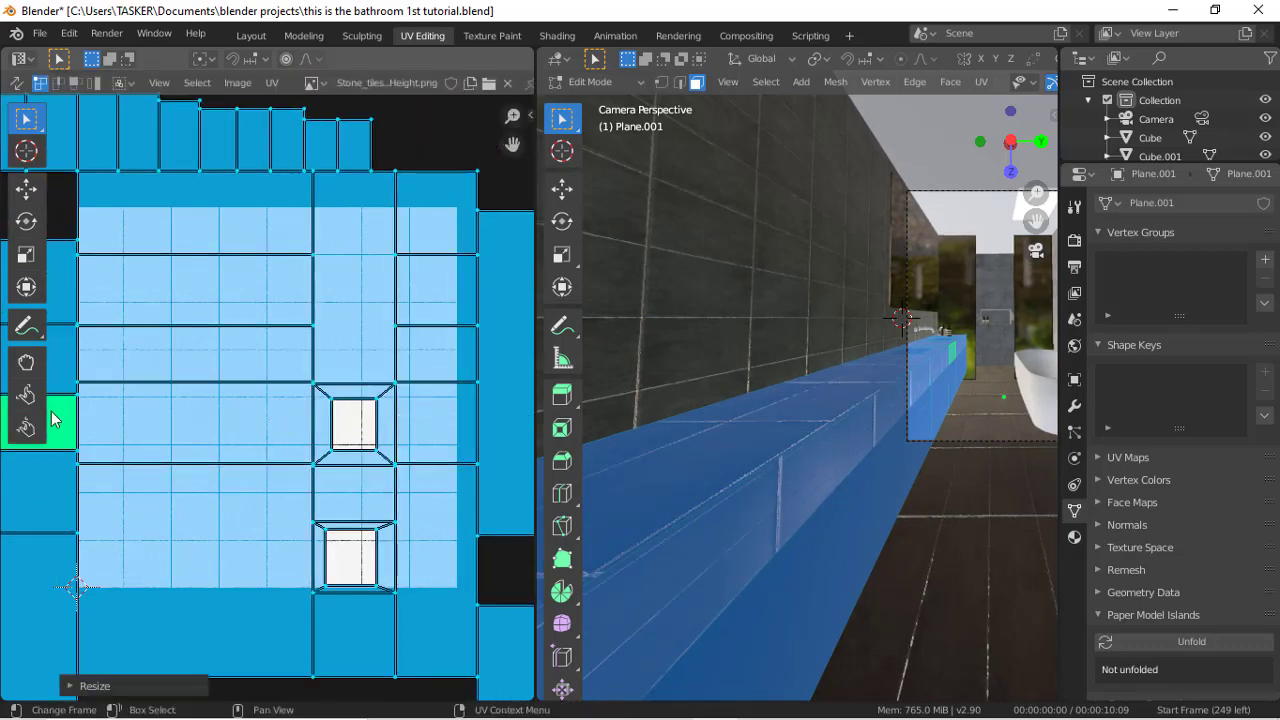
Step: Reselect the face loop along the vanity's front edge and unwrap it with Smart UV Project
{"action": "double_click", "coordinate": [937, 371]}
{"action": "double_click", "coordinate": [939, 368]}
{"action": "key", "text": "u"}
{"action": "left_click", "coordinate": [468, 152]}
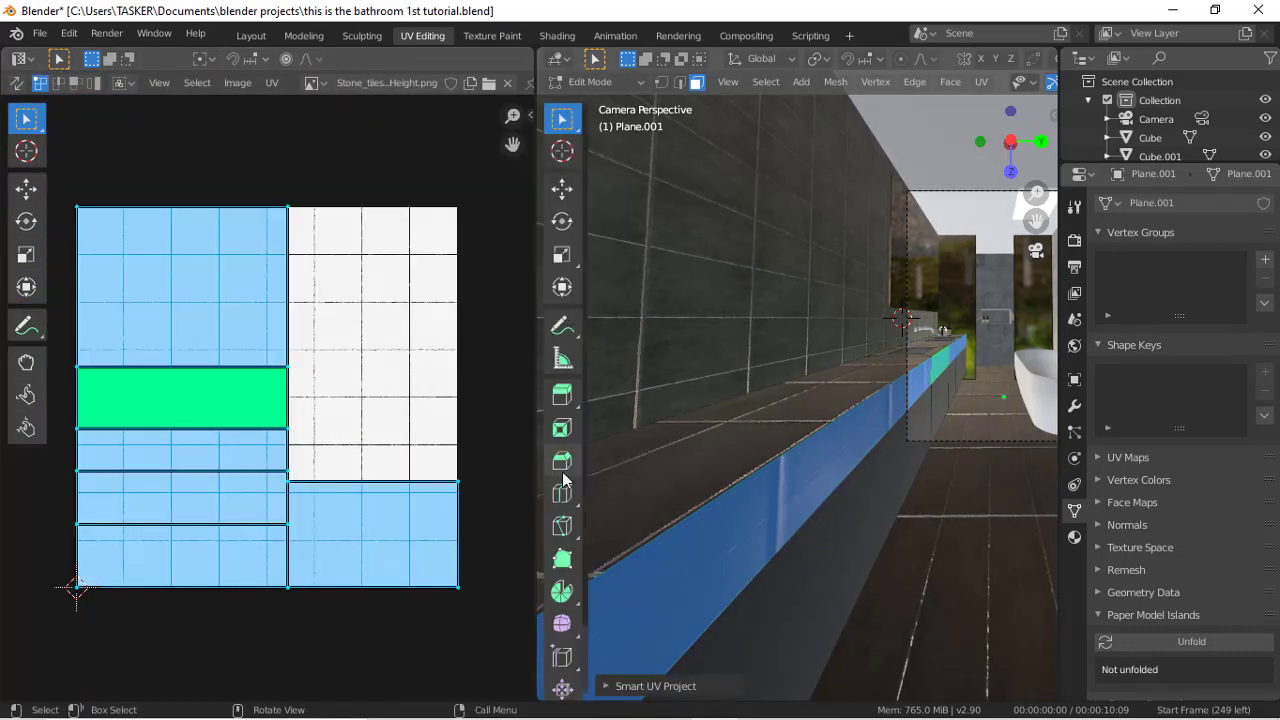
Step: Scale the front edge's UV islands to about 0.31 along X and about 3.3 along Y
{"action": "key", "text": "s"}
{"action": "key", "text": "s"}
{"action": "key", "text": "x"}
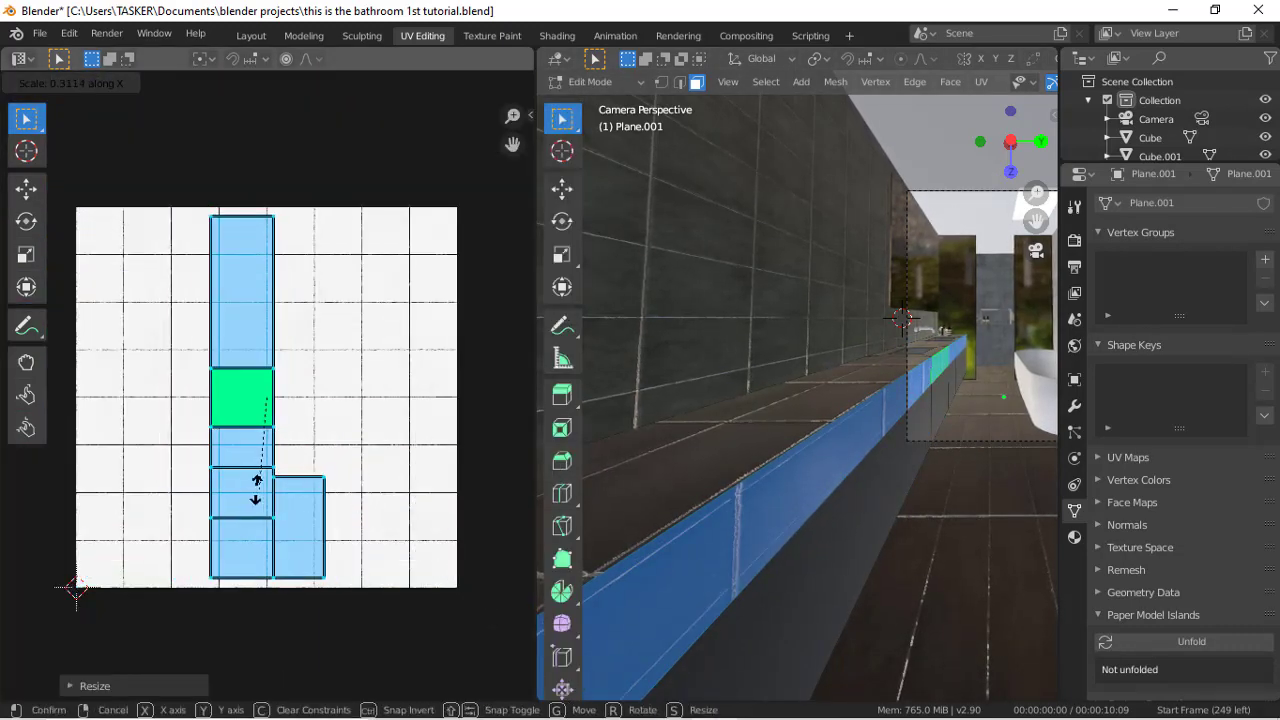
{"action": "left_click", "coordinate": [251, 491]}
{"action": "key", "text": "s"}
{"action": "key", "text": "y"}
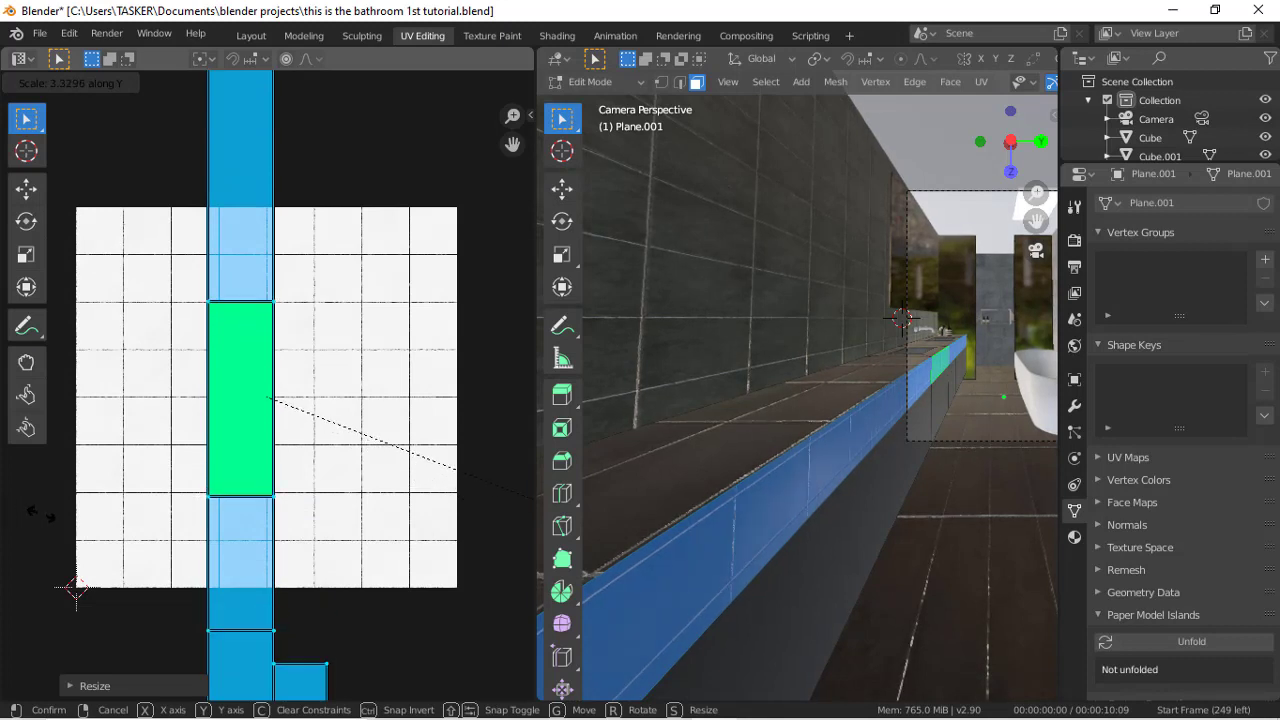
{"action": "left_click", "coordinate": [37, 520]}
Step: Refine the front edge's UV islands by shrinking them along Y, scaling X to about 0.95, and enlarging them slightly overall
{"action": "key", "text": "s"}
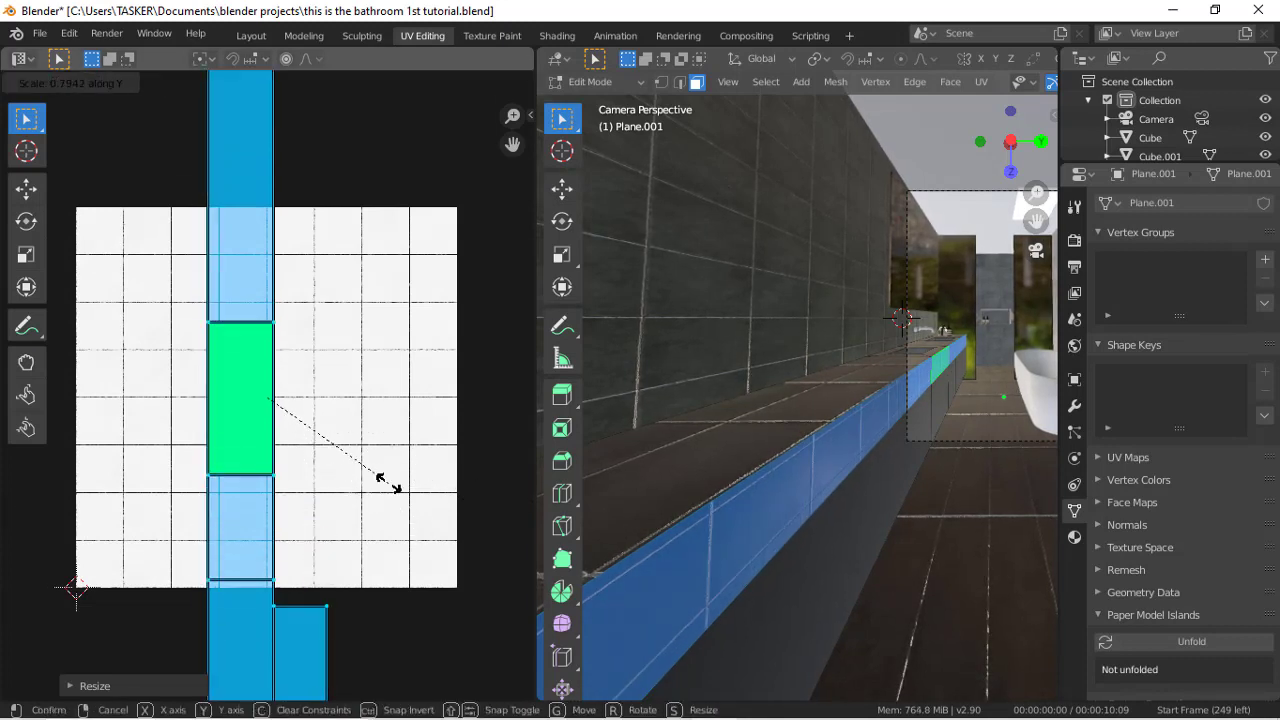
{"action": "key", "text": "x"}
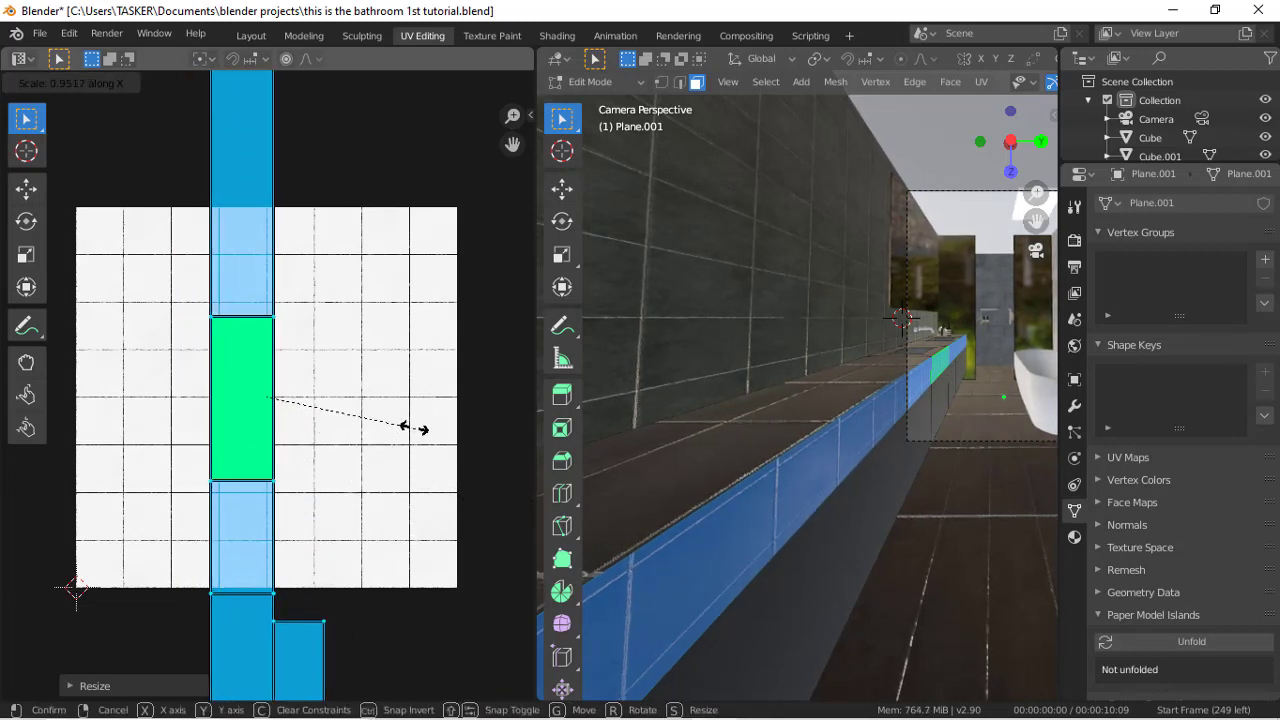
{"action": "left_click", "coordinate": [423, 429]}
{"action": "key", "text": "s"}
{"action": "left_click", "coordinate": [528, 448]}
Step: Try to select the vanity's countertop faces around the basin with loop selection
{"action": "double_click", "coordinate": [886, 356]}
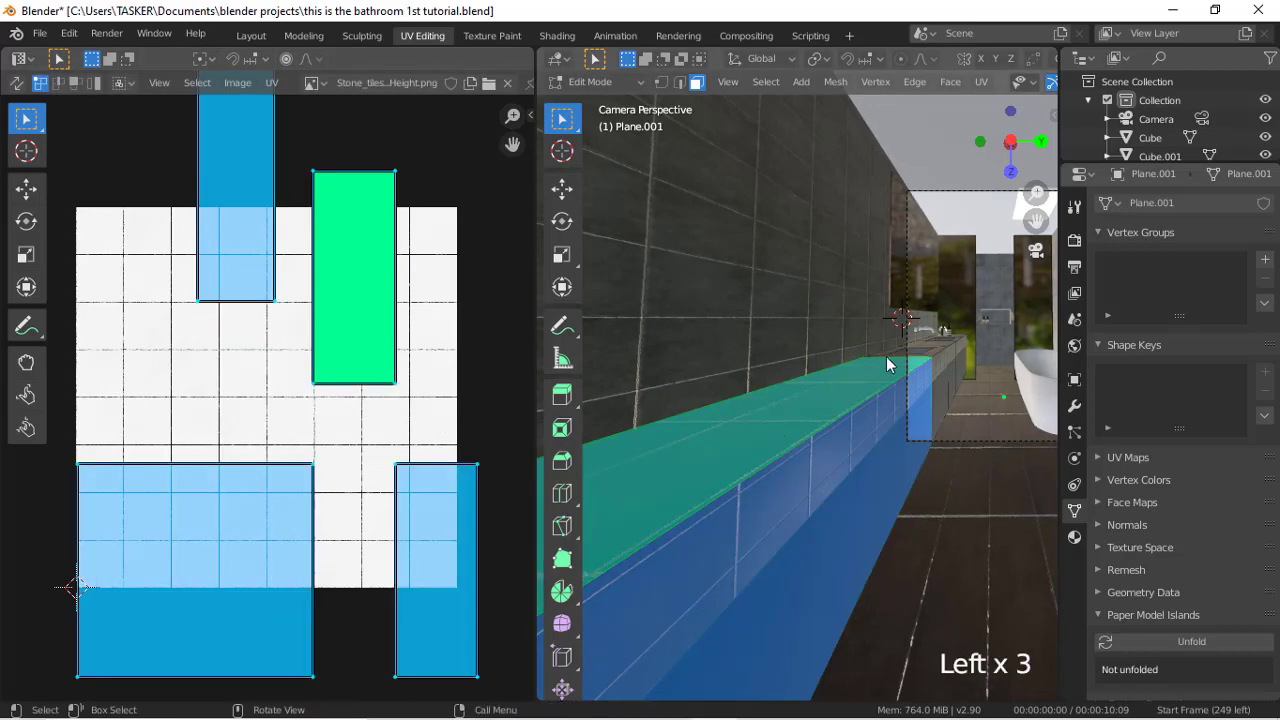
{"action": "left_click", "coordinate": [886, 356]}
{"action": "double_click", "coordinate": [886, 356]}
Step: From the left orthographic view with X-ray on, select the vanity's entire countertop and unwrap it with Smart UV Project
{"action": "left_click", "coordinate": [1011, 112]}
{"action": "left_click", "coordinate": [1001, 139]}
{"action": "left_click_drag", "start_coordinate": [996, 142], "coordinate": [1009, 152]}
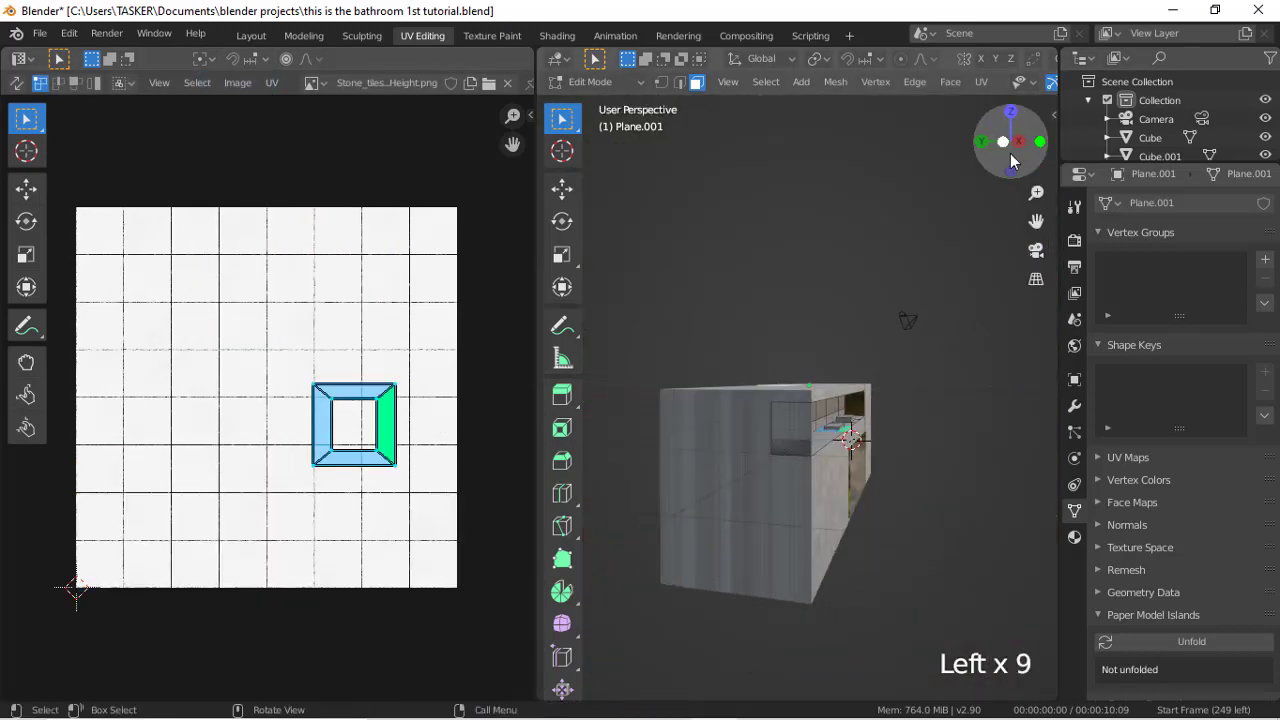
{"action": "left_click", "coordinate": [1006, 147]}
{"action": "scroll", "coordinate": [944, 296], "scroll_direction": "up", "scroll_amount": 7}
{"action": "left_click_drag", "start_coordinate": [1036, 221], "coordinate": [1015, 164]}
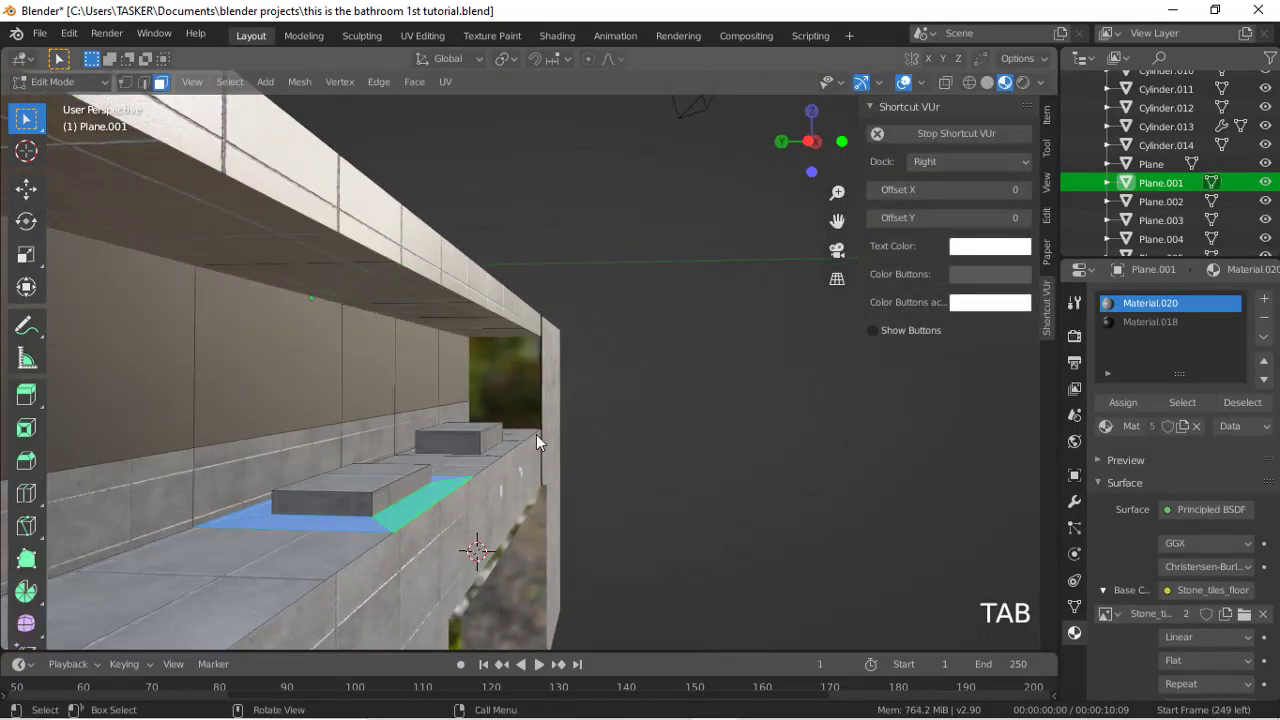
{"action": "left_click", "coordinate": [810, 142]}
{"action": "left_click", "coordinate": [943, 83]}
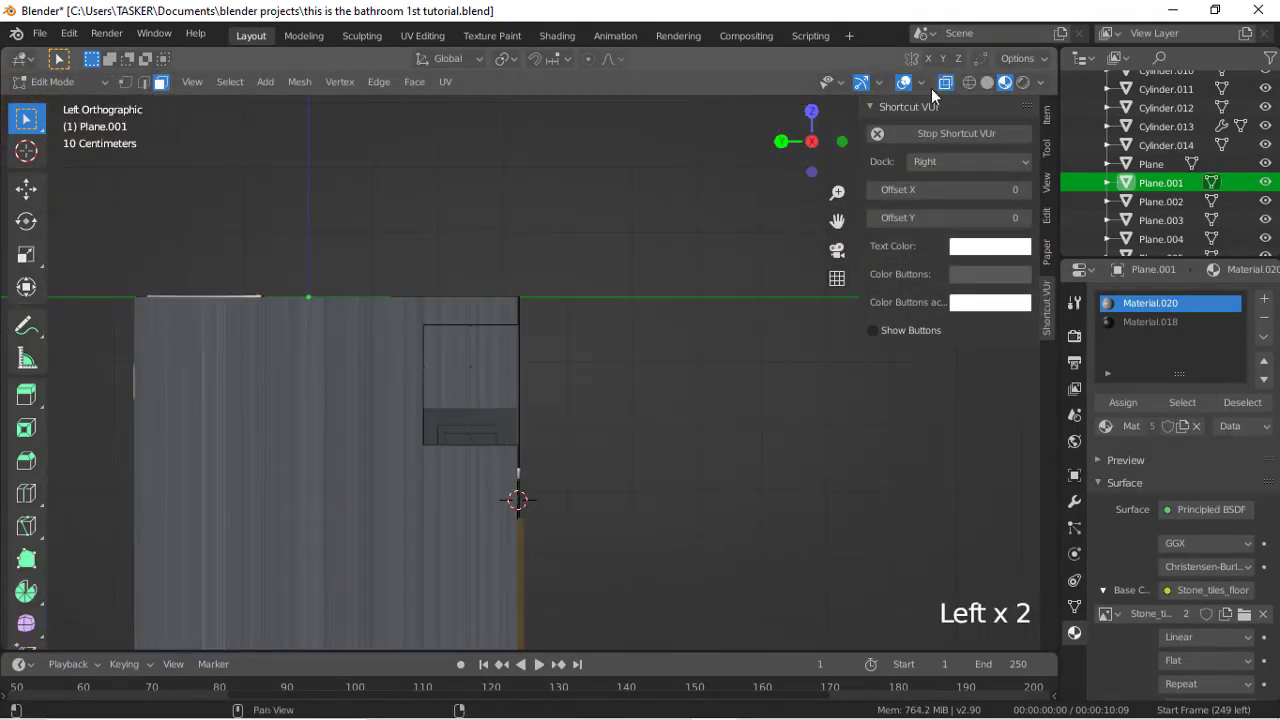
{"action": "scroll", "coordinate": [420, 430], "scroll_direction": "up", "scroll_amount": 4}
{"action": "left_click_drag", "start_coordinate": [286, 531], "coordinate": [532, 586]}
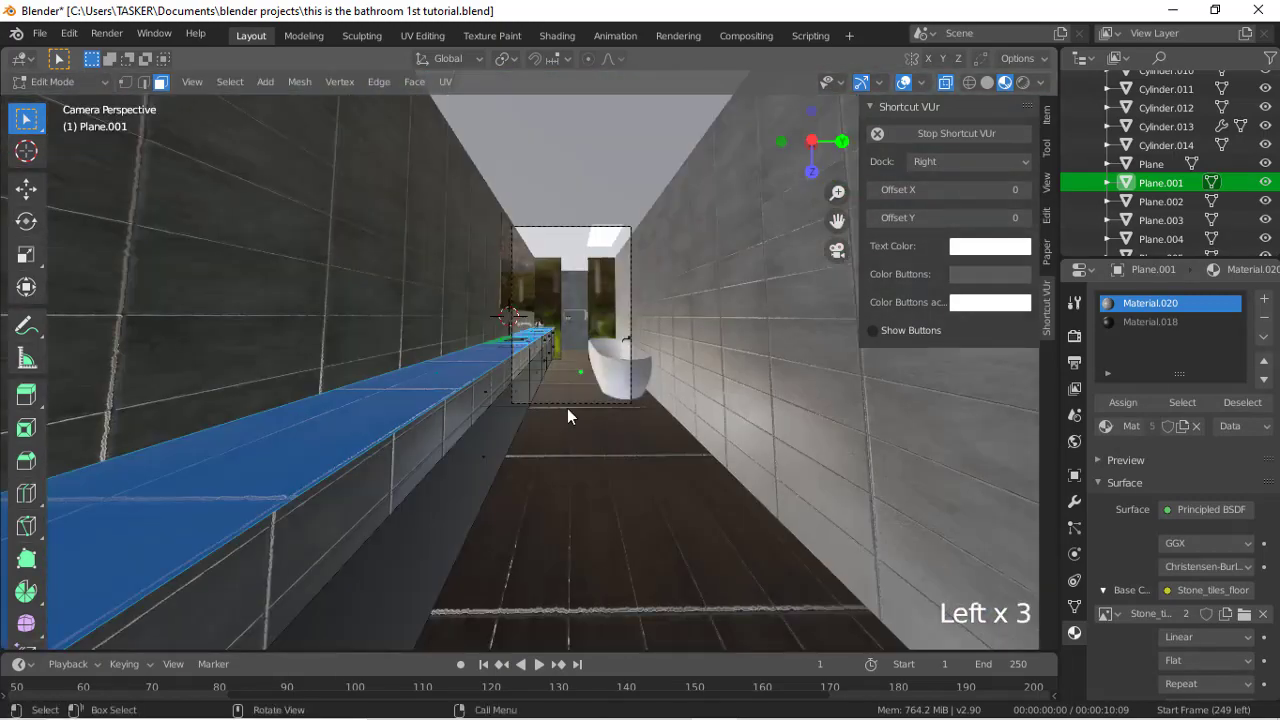
{"action": "key", "text": "Return"}
Step: In the UV Editing workspace, narrow the countertop's UVs along X and stretch them about 4.9 times along Y
{"action": "left_click", "coordinate": [422, 36]}
{"action": "left_click_drag", "start_coordinate": [1011, 142], "coordinate": [1065, 215]}
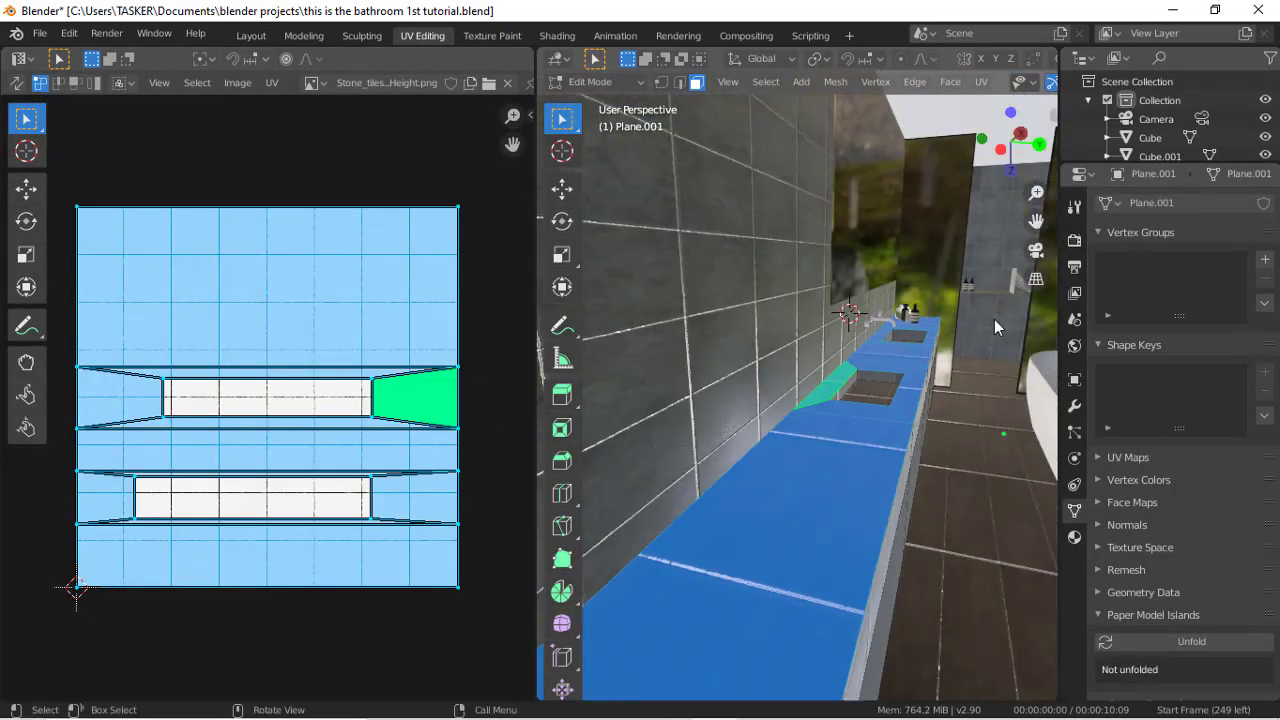
{"action": "scroll", "coordinate": [994, 326], "scroll_direction": "up", "scroll_amount": 4}
{"action": "key", "text": "s"}
{"action": "key", "text": "y"}
{"action": "key", "text": "x"}
{"action": "left_click", "coordinate": [383, 397]}
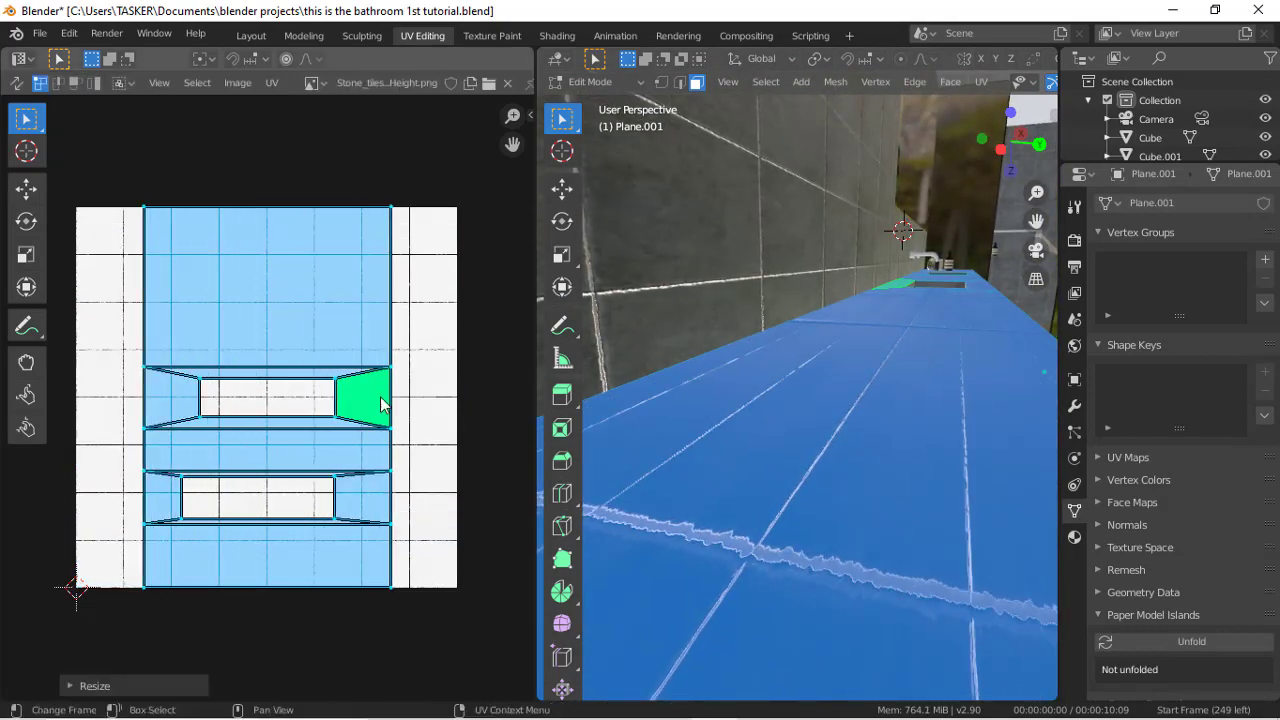
{"action": "key", "text": "s"}
{"action": "key", "text": "y"}
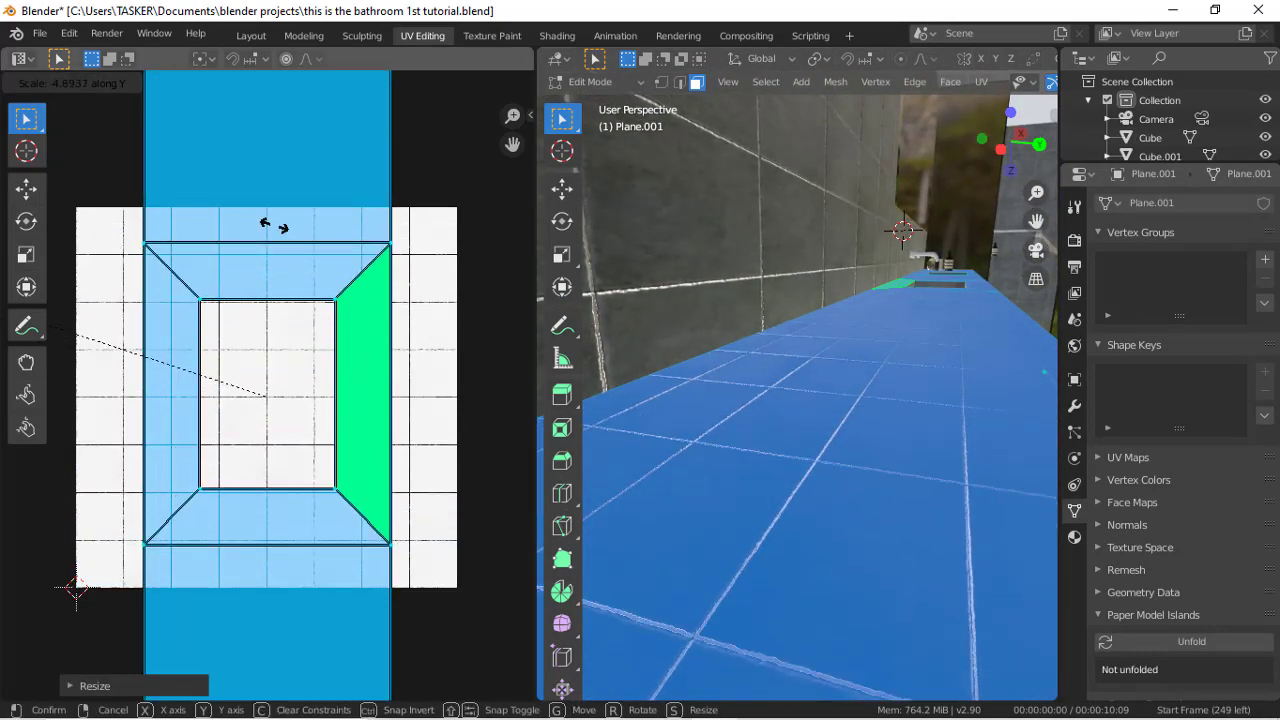
{"action": "left_click", "coordinate": [274, 226]}
Step: Shift the countertop's UVs slightly along Y, widen them to about 1.18 along X, and stretch them a little along Y
{"action": "scroll", "coordinate": [940, 250], "scroll_direction": "up", "scroll_amount": 3}
{"action": "left_click_drag", "start_coordinate": [1036, 221], "coordinate": [936, 196]}
{"action": "key", "text": "g"}
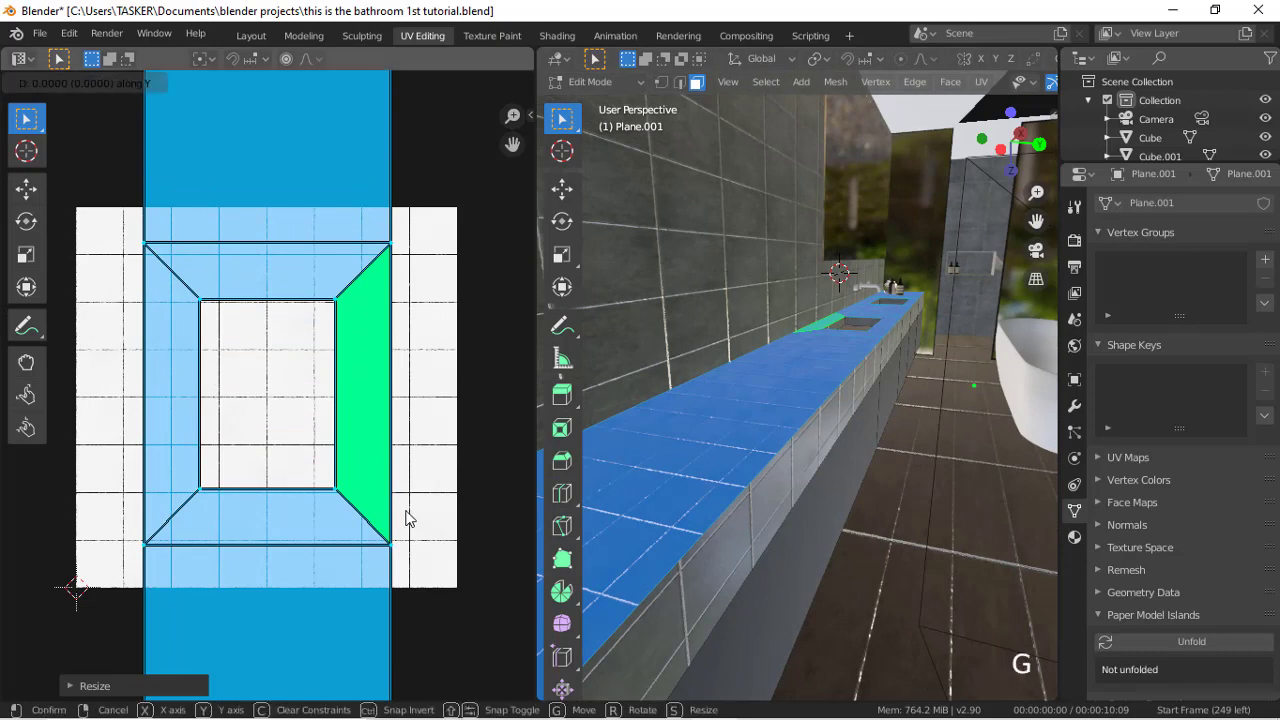
{"action": "key", "text": "y"}
{"action": "left_click", "coordinate": [401, 500]}
{"action": "key", "text": "s"}
{"action": "key", "text": "x"}
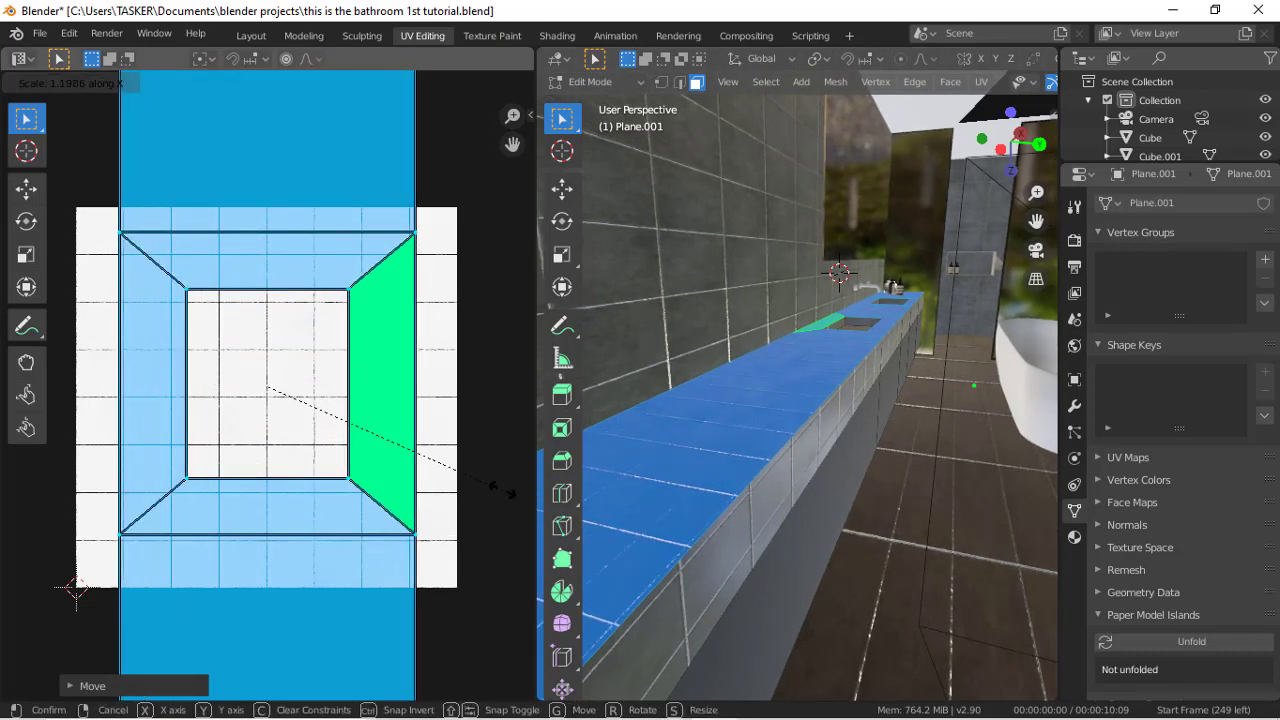
{"action": "left_click", "coordinate": [501, 481]}
{"action": "key", "text": "s"}
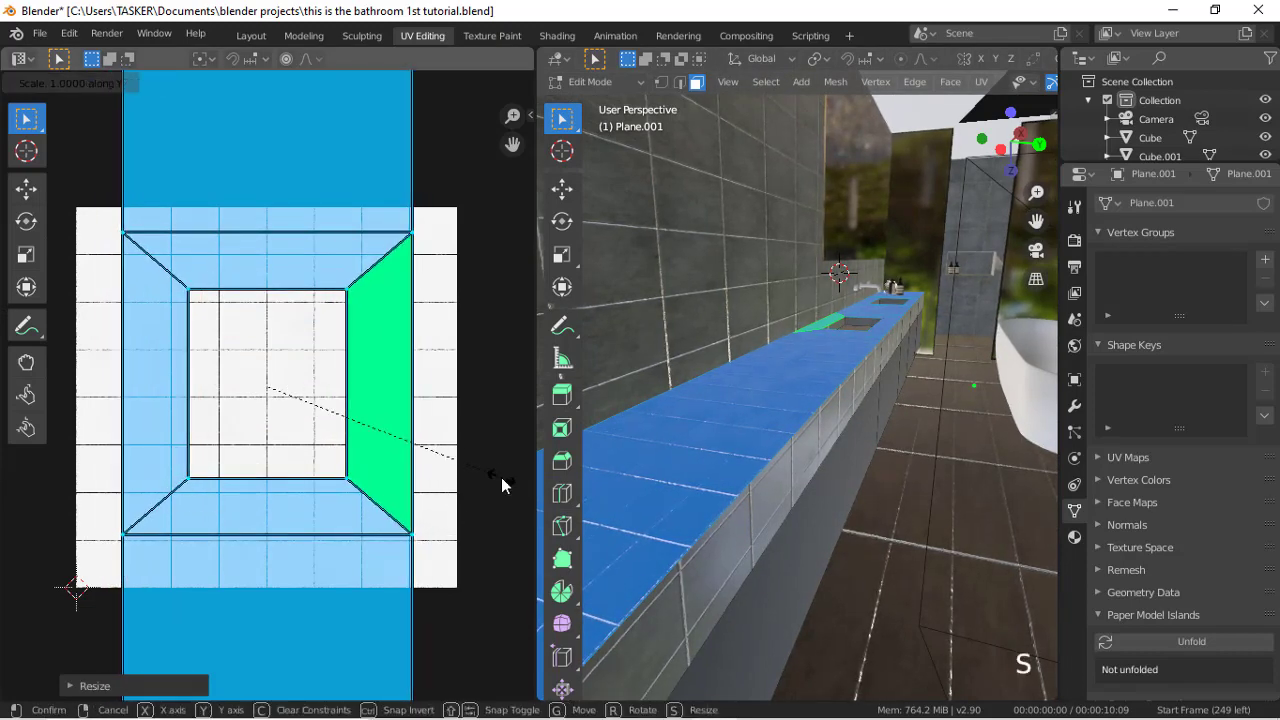
{"action": "key", "text": "y"}
{"action": "left_click", "coordinate": [520, 450]}
Step: Scale the countertop's UVs down uniformly to enlarge the tiles, and return to the Layout workspace in object mode
{"action": "scroll", "coordinate": [841, 396], "scroll_direction": "down", "scroll_amount": 6}
{"action": "key", "text": "KP_0"}
{"action": "scroll", "coordinate": [784, 403], "scroll_direction": "up", "scroll_amount": 11}
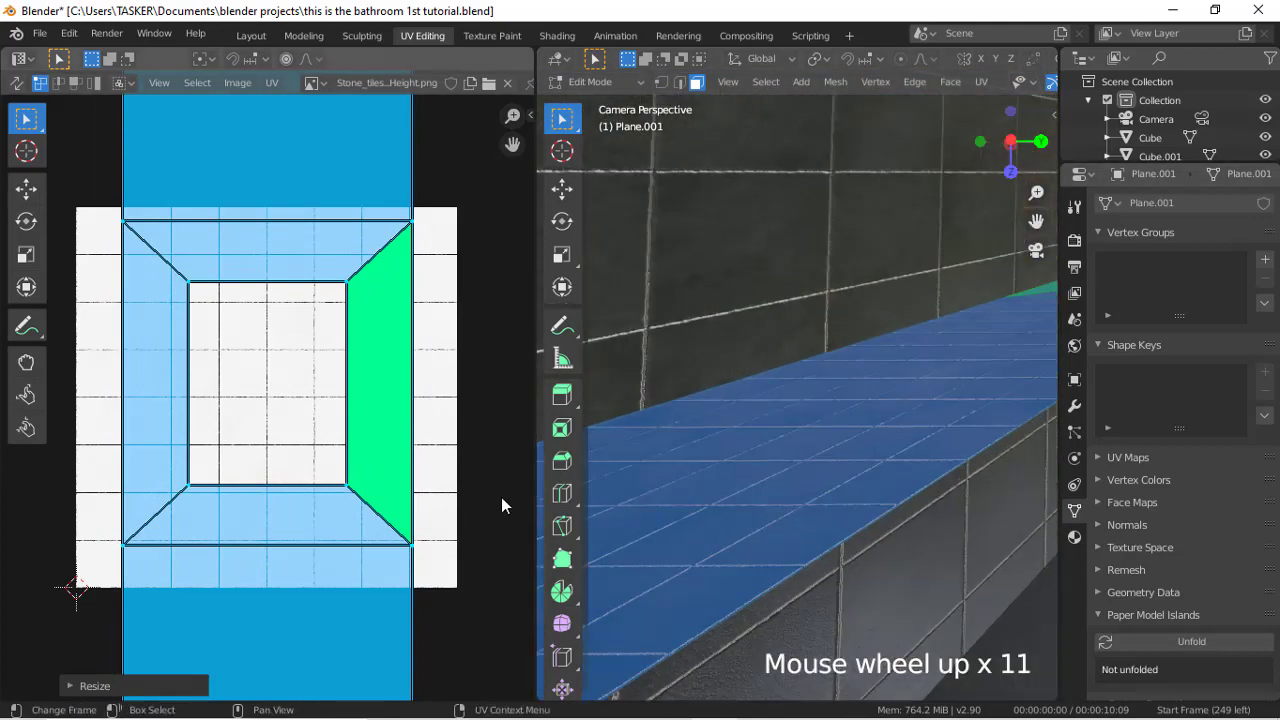
{"action": "key", "text": "s"}
{"action": "left_click", "coordinate": [414, 510]}
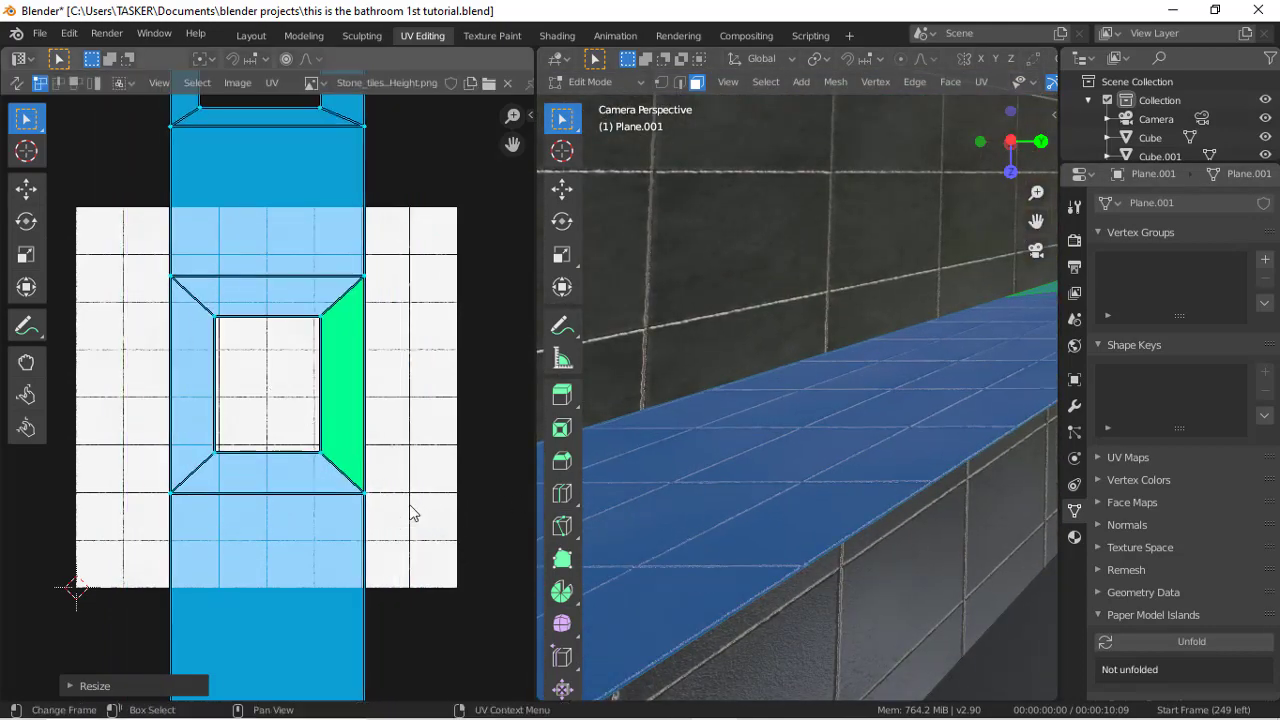
{"action": "left_click", "coordinate": [251, 35]}
{"action": "scroll", "coordinate": [483, 478], "scroll_direction": "up", "scroll_amount": 14}
{"action": "scroll", "coordinate": [450, 420], "scroll_direction": "up", "scroll_amount": 3}
{"action": "scroll", "coordinate": [760, 349], "scroll_direction": "up", "scroll_amount": 2}
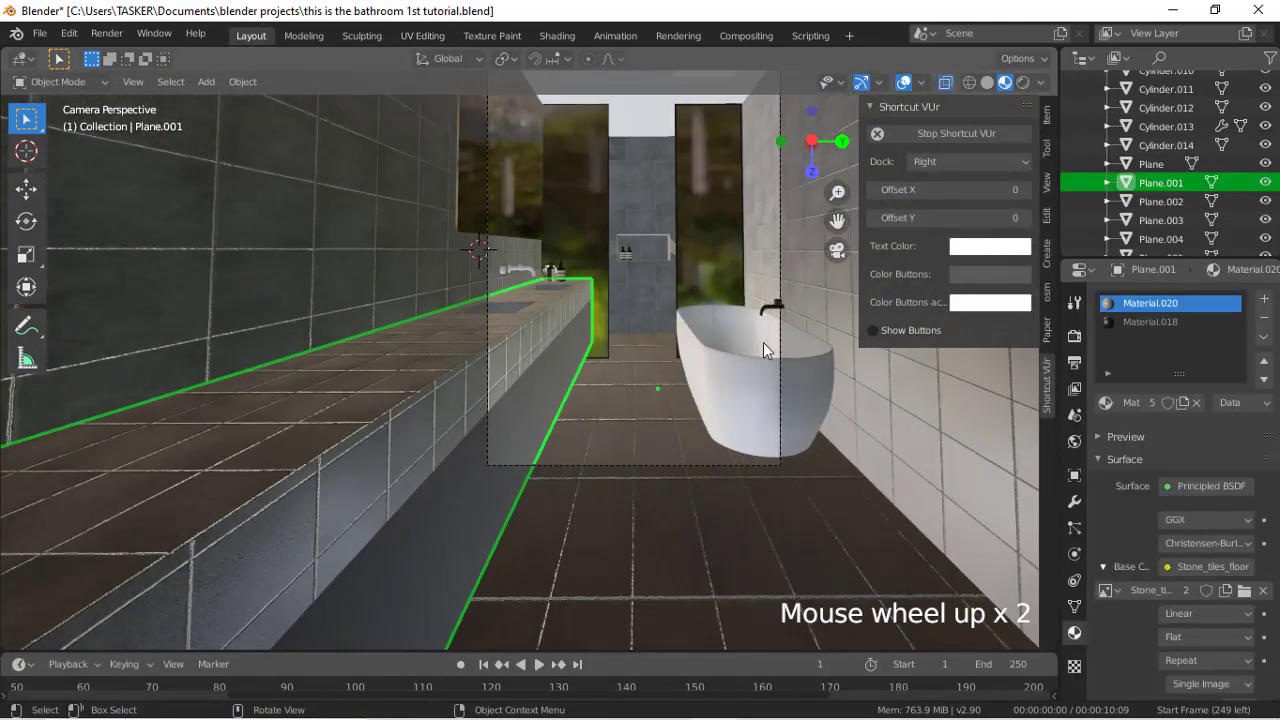
Step: Select both parts of the vanity faucet, set the Material.016 base color to black, and link the material between them
{"action": "scroll", "coordinate": [760, 320], "scroll_direction": "up", "scroll_amount": 1}
{"action": "scroll", "coordinate": [489, 228], "scroll_direction": "up", "scroll_amount": 1}
{"action": "left_click", "coordinate": [490, 226]}
{"action": "left_click", "coordinate": [490, 226]}
{"action": "left_click", "coordinate": [515, 229], "text": "ctrl"}
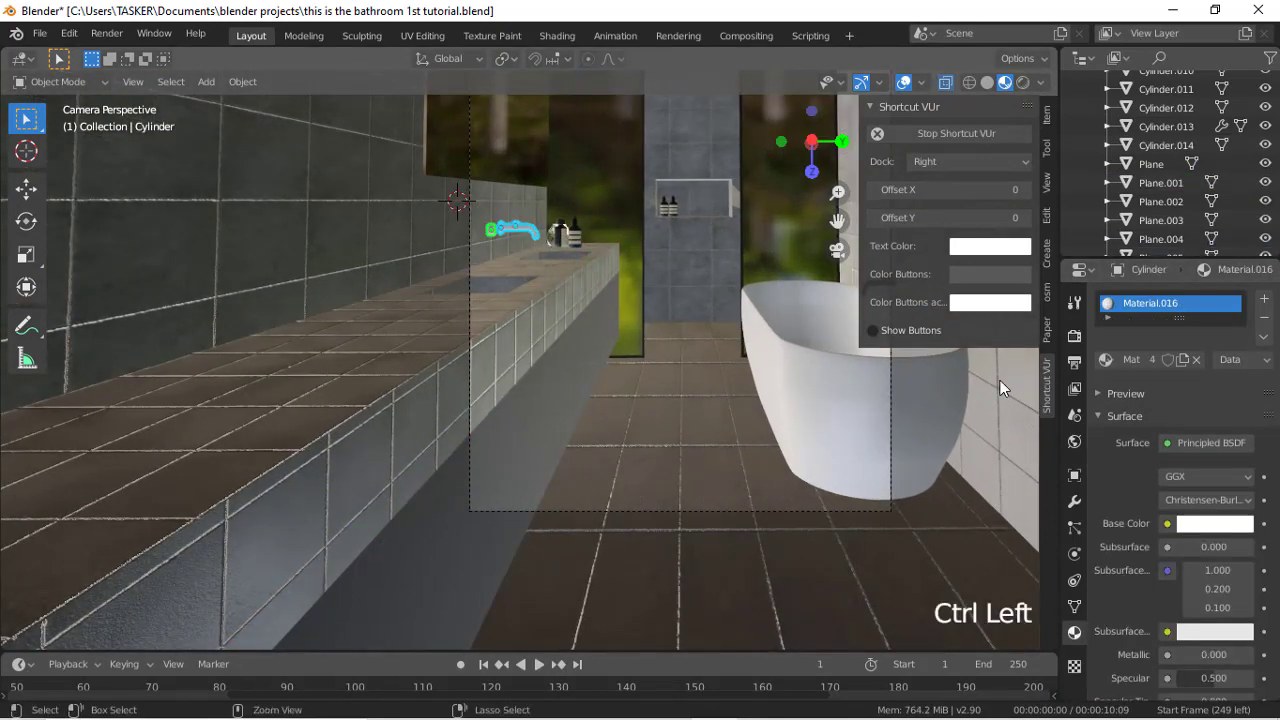
{"action": "left_click", "coordinate": [1214, 523]}
{"action": "left_click_drag", "start_coordinate": [1231, 350], "coordinate": [1231, 402]}
{"action": "key", "text": "ctrl+l"}
{"action": "left_click", "coordinate": [574, 388]}
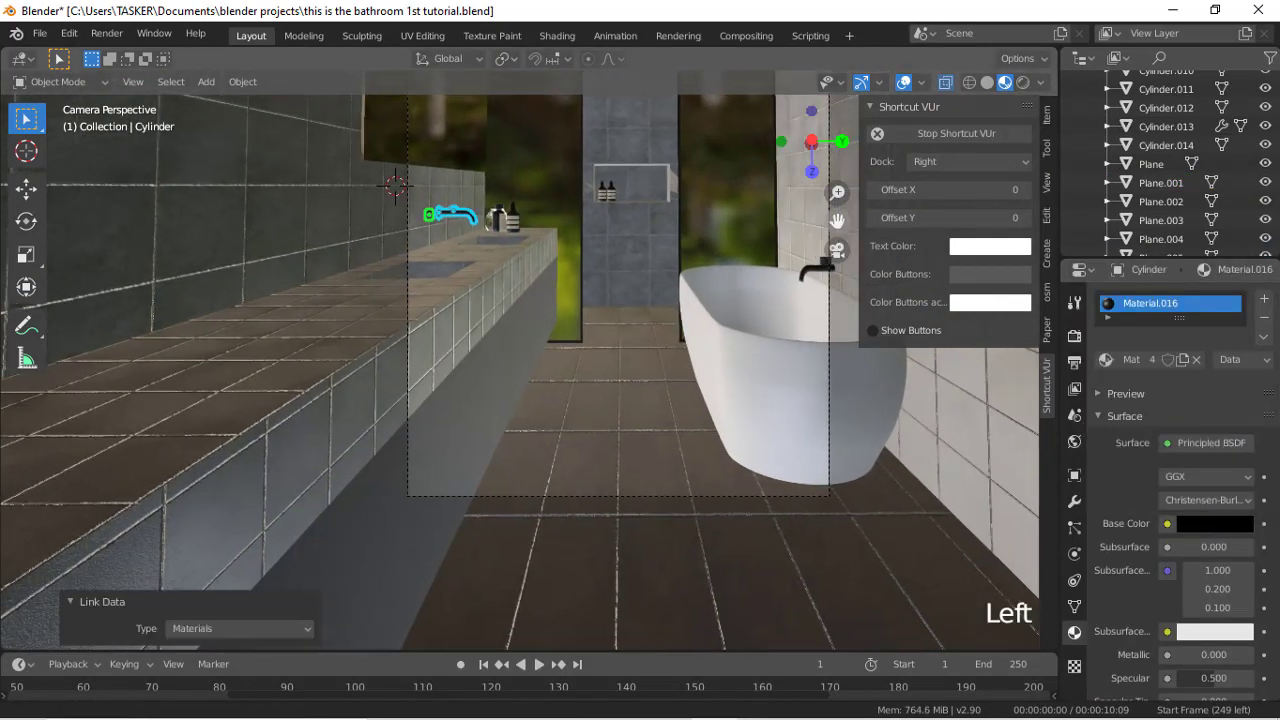
Step: Enter edit mode on the shower wall Plane.006 and examine the faces around its niche from several angles
{"action": "scroll", "coordinate": [822, 191], "scroll_direction": "up", "scroll_amount": 5}
{"action": "scroll", "coordinate": [840, 214], "scroll_direction": "down", "scroll_amount": 7}
{"action": "scroll", "coordinate": [569, 378], "scroll_direction": "up", "scroll_amount": 12}
{"action": "scroll", "coordinate": [569, 378], "scroll_direction": "down", "scroll_amount": 3}
{"action": "left_click_drag", "start_coordinate": [842, 213], "coordinate": [956, 195]}
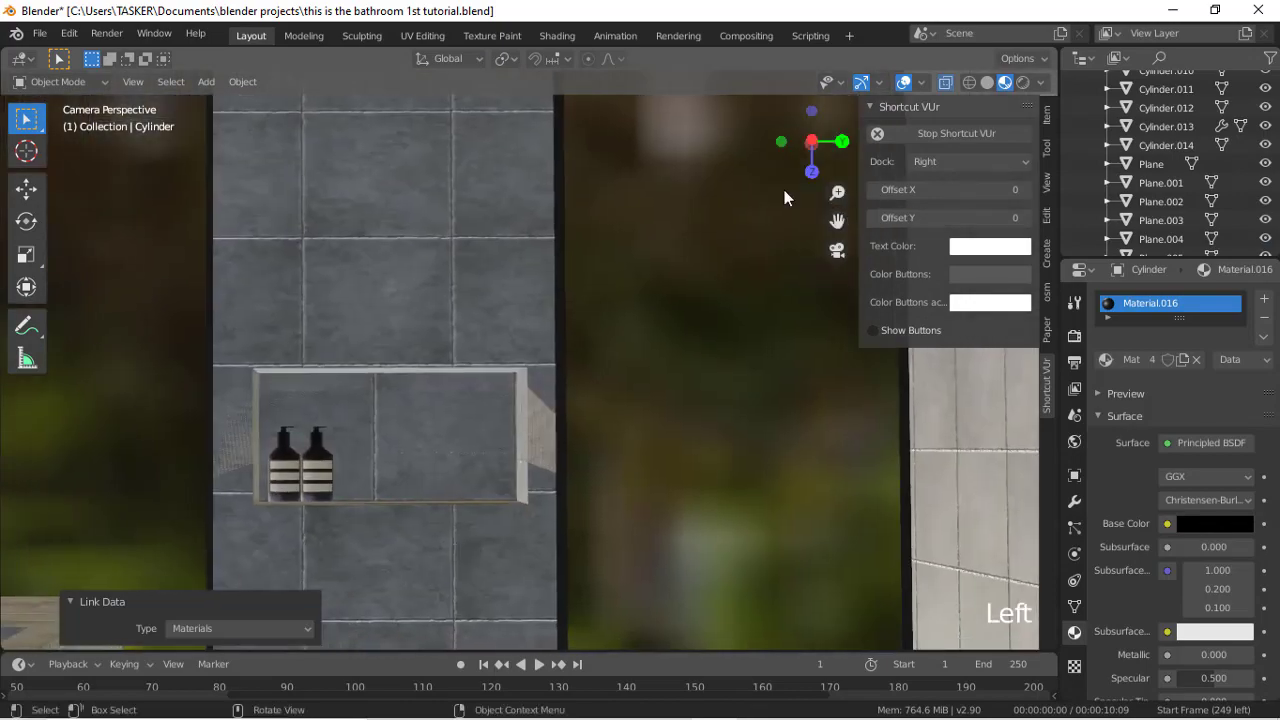
{"action": "left_click", "coordinate": [543, 413]}
{"action": "key", "text": "Tab"}
{"action": "left_click_drag", "start_coordinate": [812, 143], "coordinate": [900, 145]}
{"action": "scroll", "coordinate": [597, 467], "scroll_direction": "down", "scroll_amount": 3}
{"action": "left_click", "coordinate": [597, 467]}
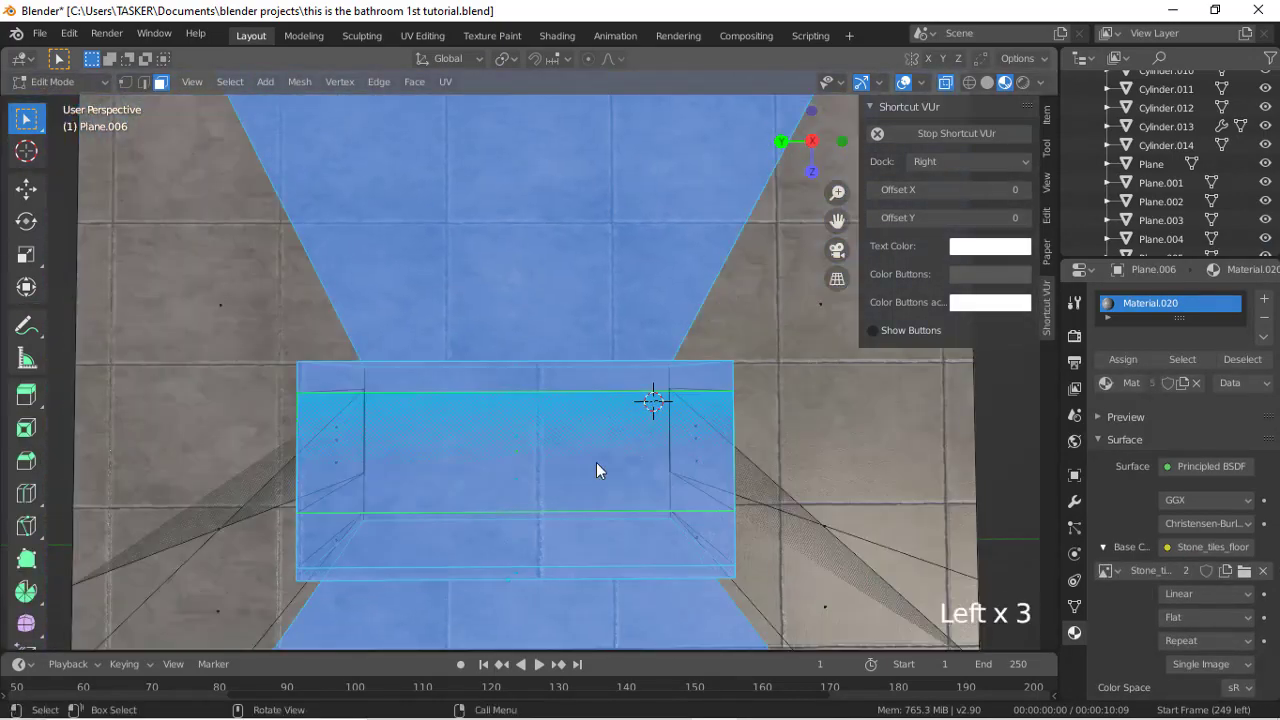
{"action": "scroll", "coordinate": [597, 467], "scroll_direction": "down", "scroll_amount": 4}
{"action": "left_click", "coordinate": [583, 389]}
{"action": "left_click_drag", "start_coordinate": [812, 143], "coordinate": [990, 143]}
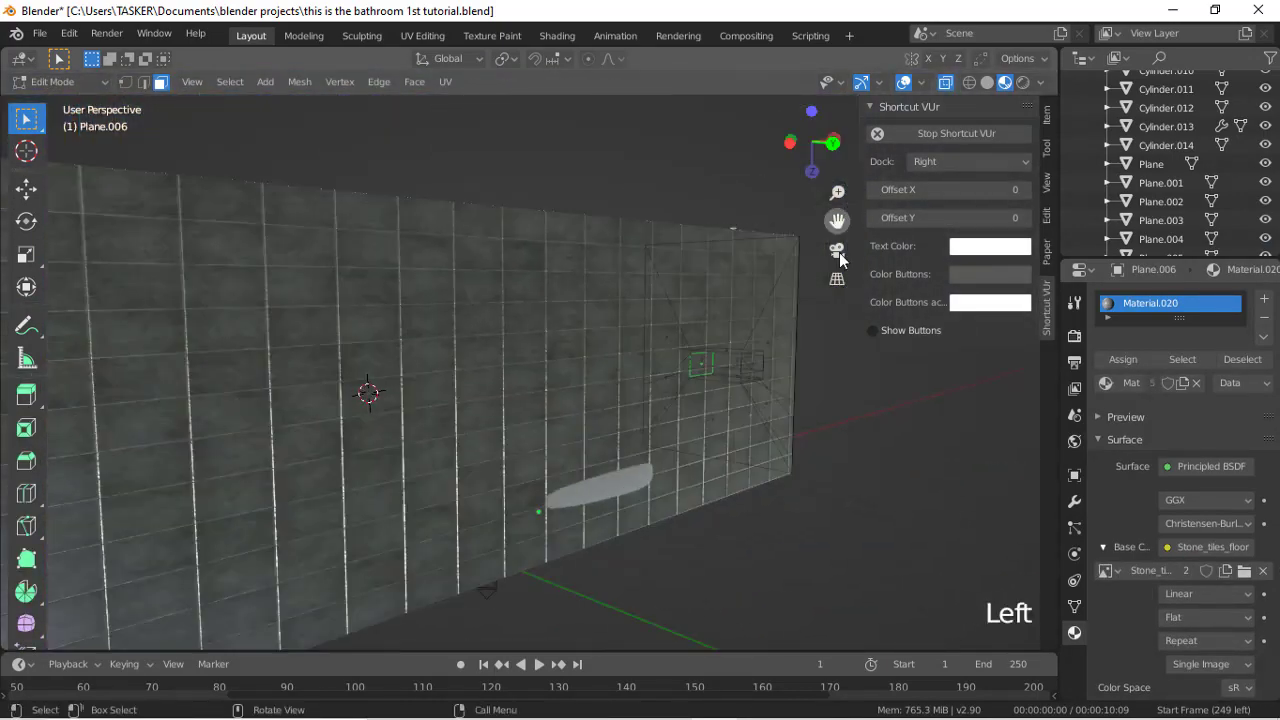
Step: Return to the camera view, switch the viewport to rendered shading, and leave edit mode
{"action": "left_click", "coordinate": [838, 251]}
{"action": "scroll", "coordinate": [740, 361], "scroll_direction": "up", "scroll_amount": 3}
{"action": "left_click", "coordinate": [1023, 83]}
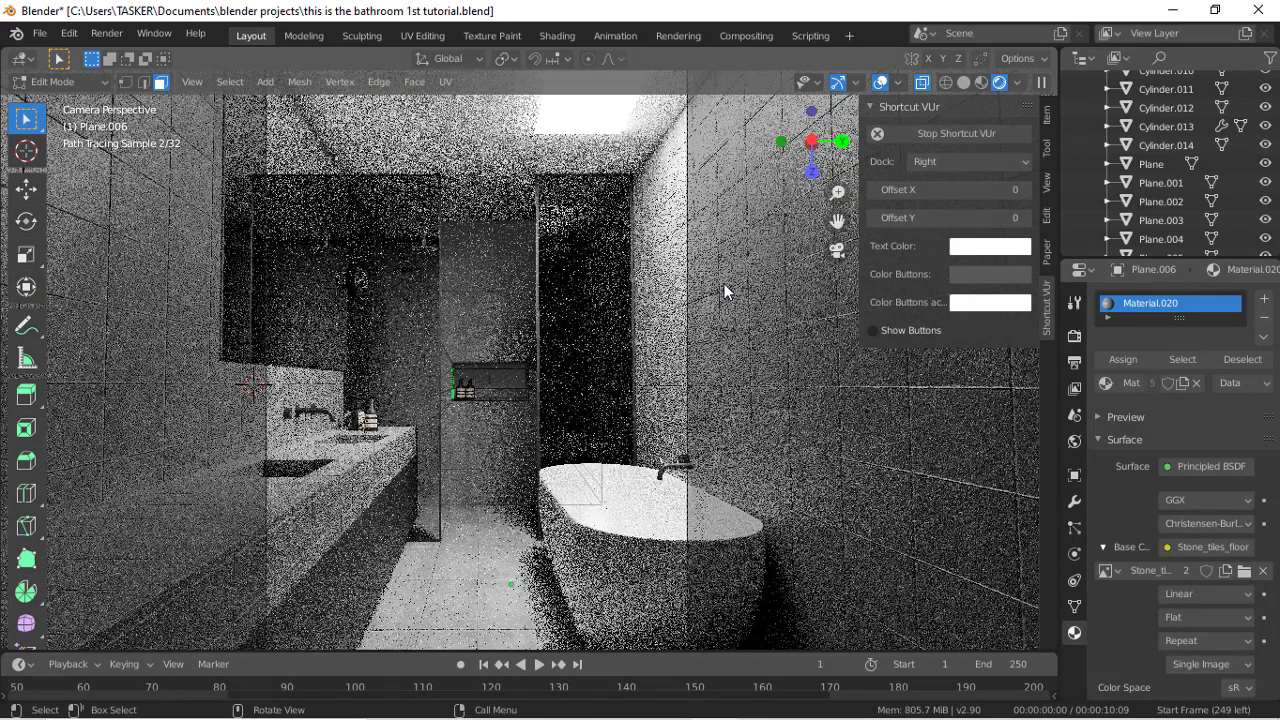
{"action": "key", "text": "Tab"}
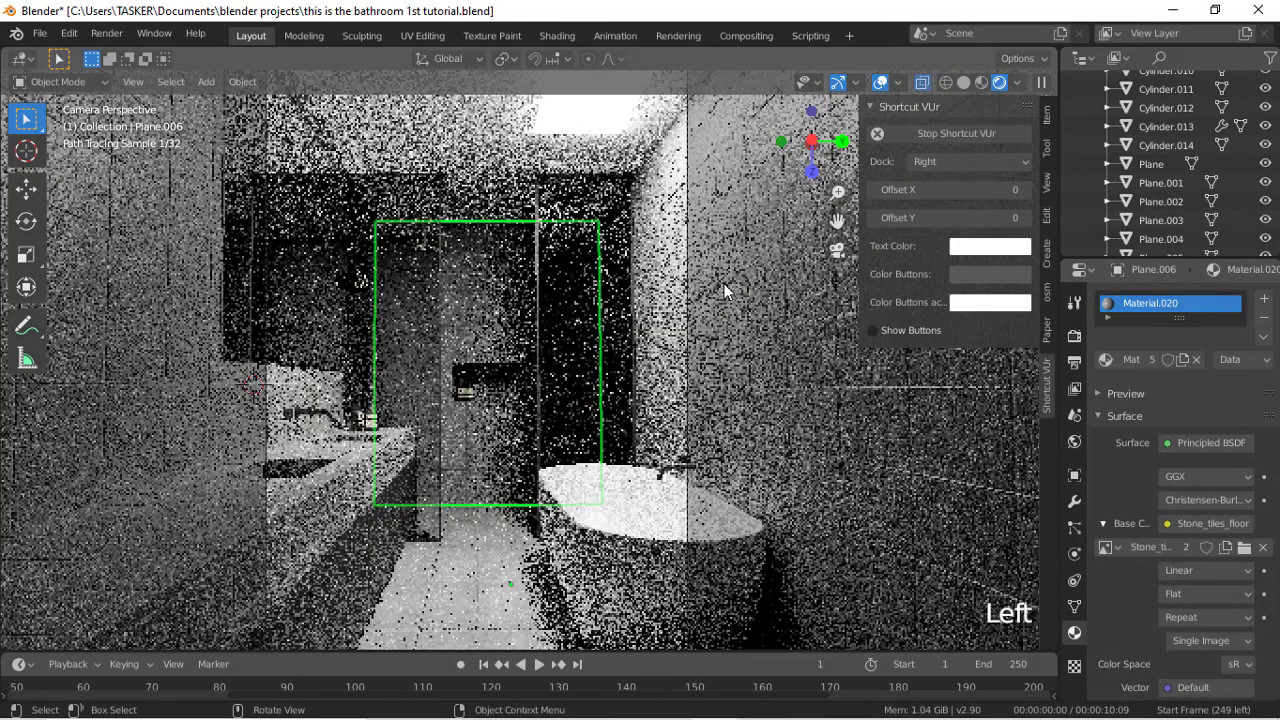
Step: Select the ceiling light Plane.003 and set its emission strength to 70
{"action": "left_click", "coordinate": [1160, 220]}
{"action": "left_click", "coordinate": [1209, 500]}
{"action": "type", "text": "90"}
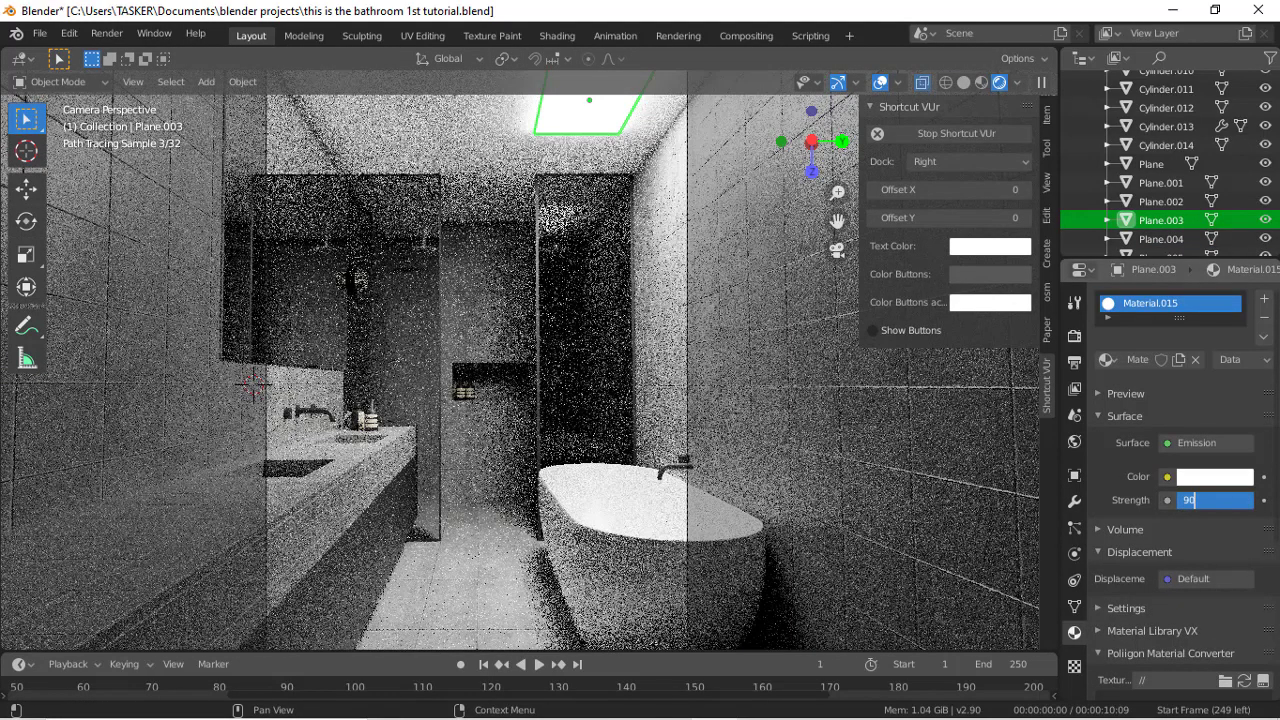
{"action": "type", "text": "70"}
{"action": "key", "text": "Return"}
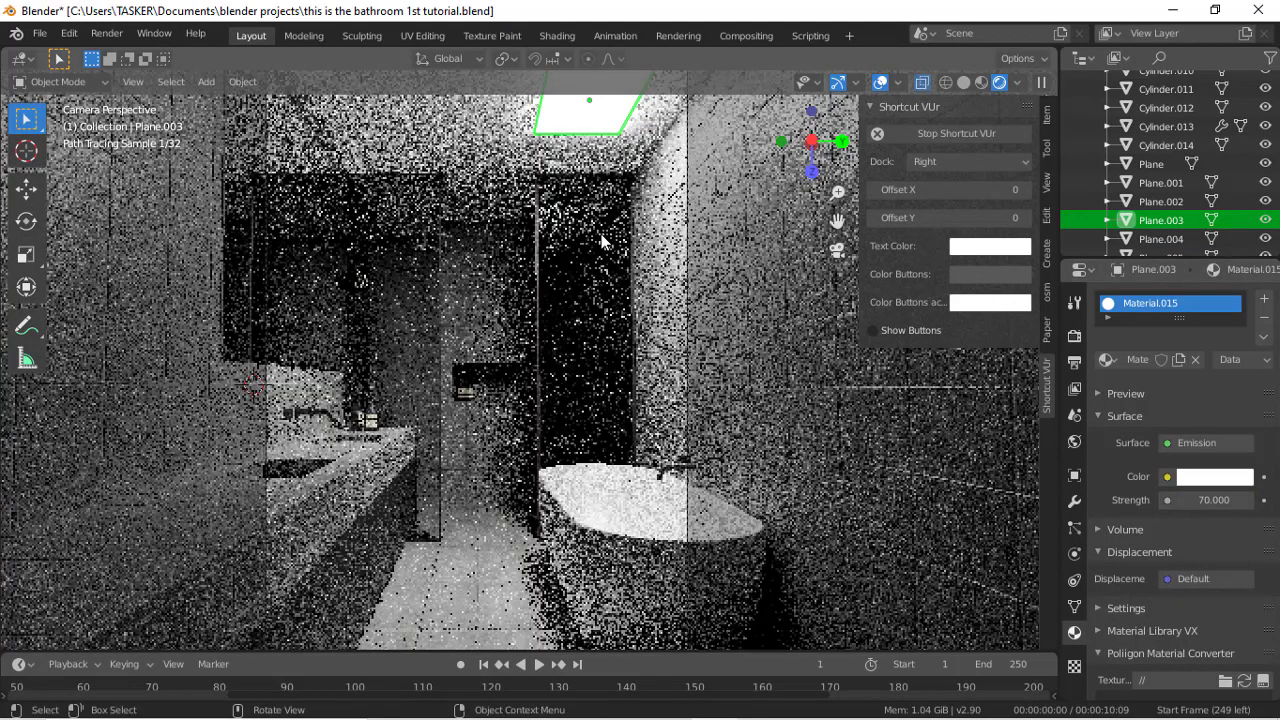
Step: Darken the ceiling light's emission color to a value of about 0.753 and lower its strength to 34.9
{"action": "left_click", "coordinate": [1217, 481]}
{"action": "left_click_drag", "start_coordinate": [1238, 227], "coordinate": [1238, 241]}
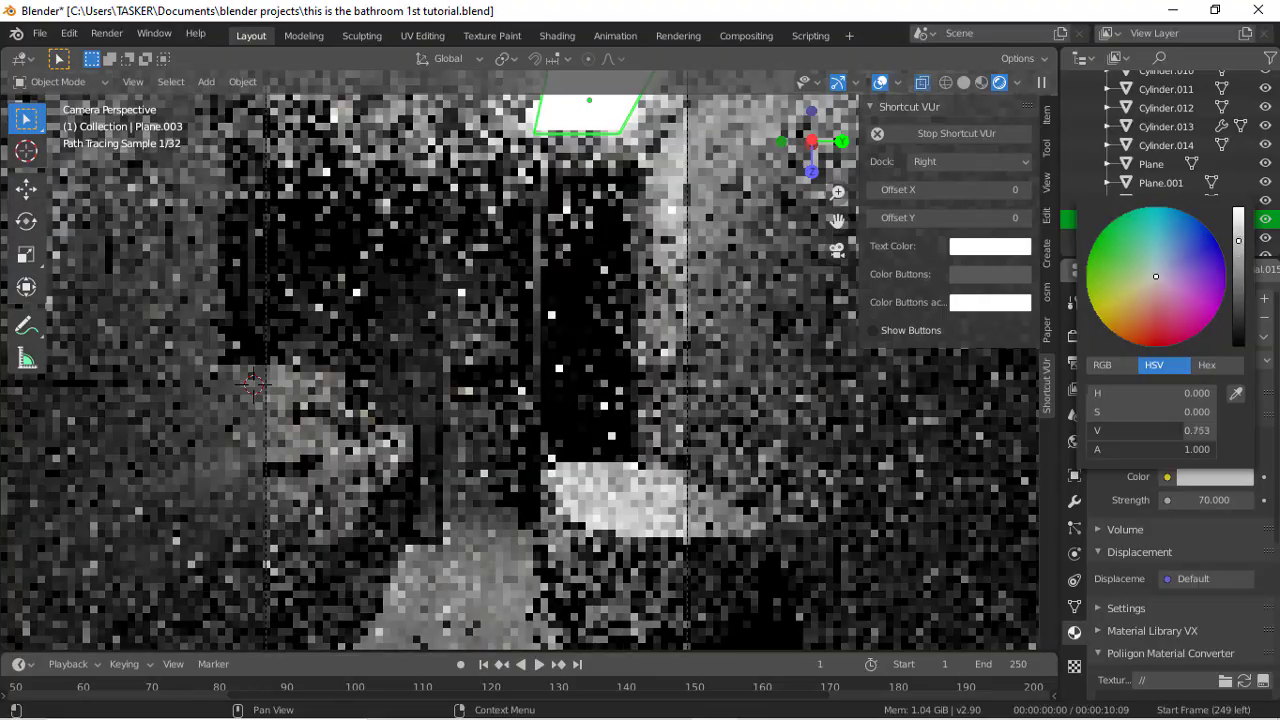
{"action": "left_click_drag", "start_coordinate": [1205, 501], "coordinate": [1168, 501]}
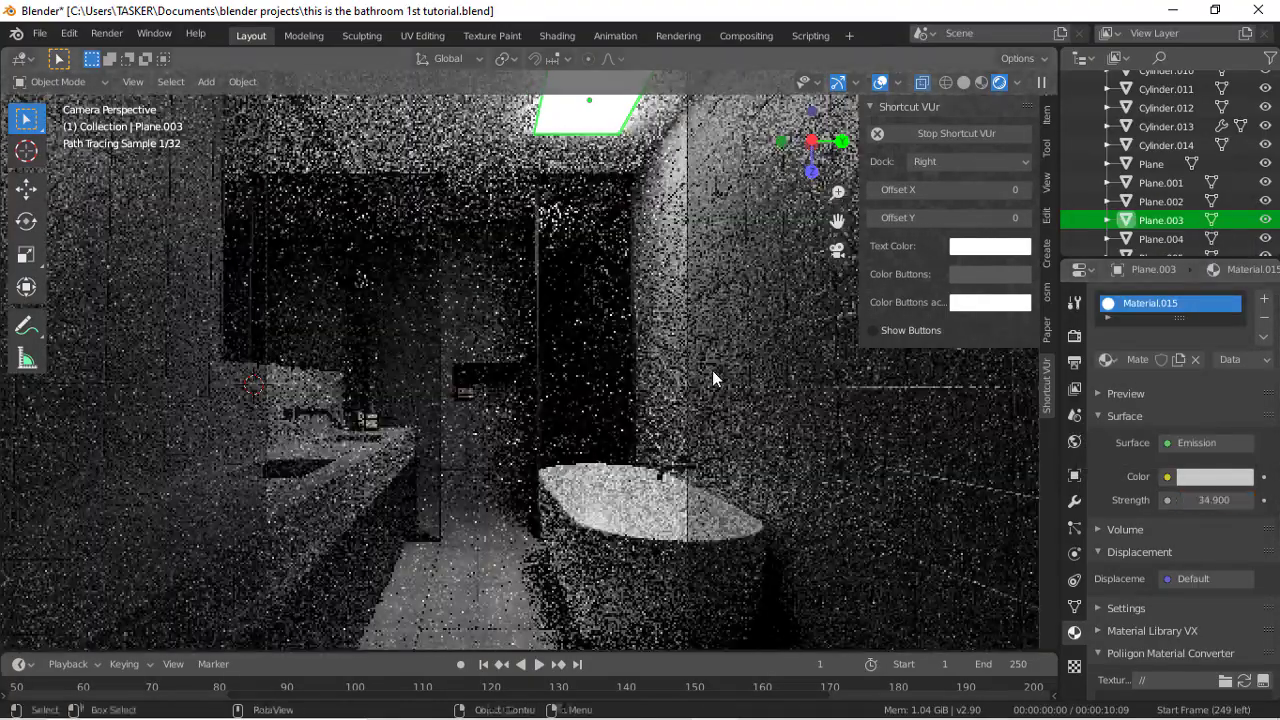
Step: Duplicate the ceiling light plane and rotate the copy 90° about the Z axis
{"action": "key", "text": "shift+d"}
{"action": "key", "text": "r"}
{"action": "key", "text": "z"}
{"action": "key", "text": "9"}
{"action": "key", "text": "0"}
{"action": "key", "text": "Return"}
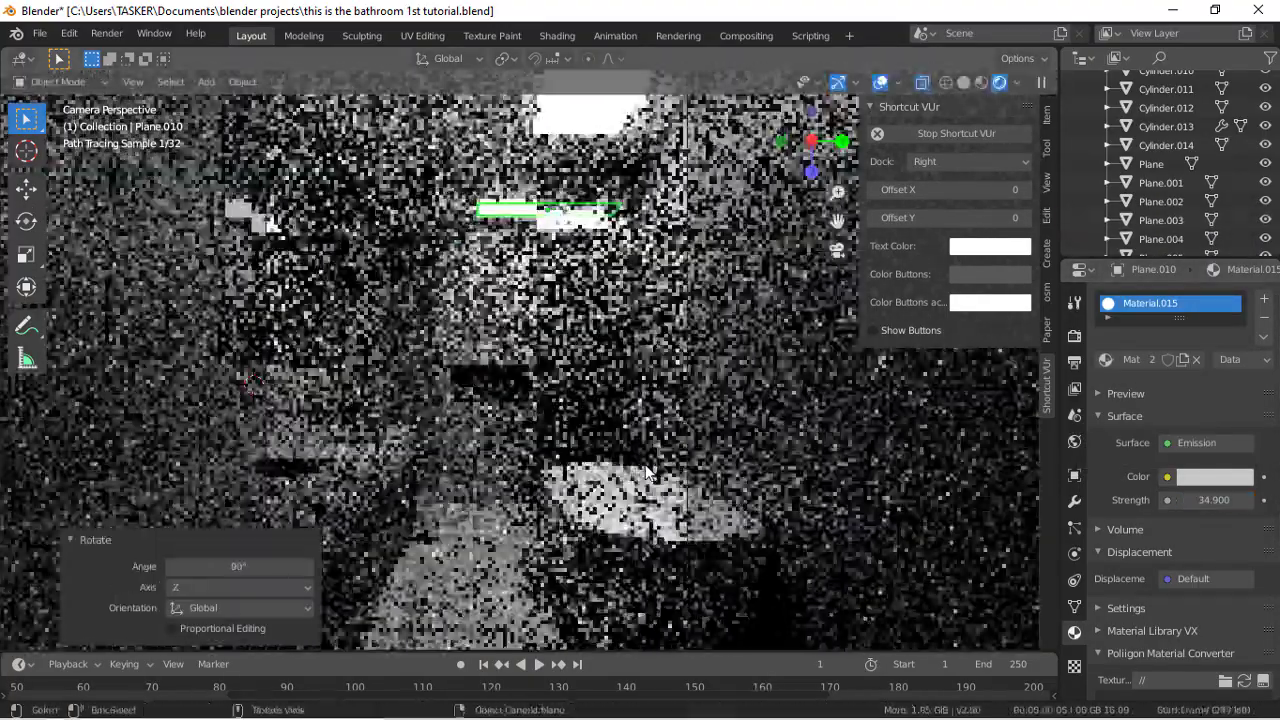
Step: Move the duplicated ceiling light about -0.91 m along the Y axis and turn off X-ray
{"action": "key", "text": "g"}
{"action": "key", "text": "y"}
{"action": "left_click", "coordinate": [612, 458]}
{"action": "scroll", "coordinate": [631, 367], "scroll_direction": "up", "scroll_amount": 2}
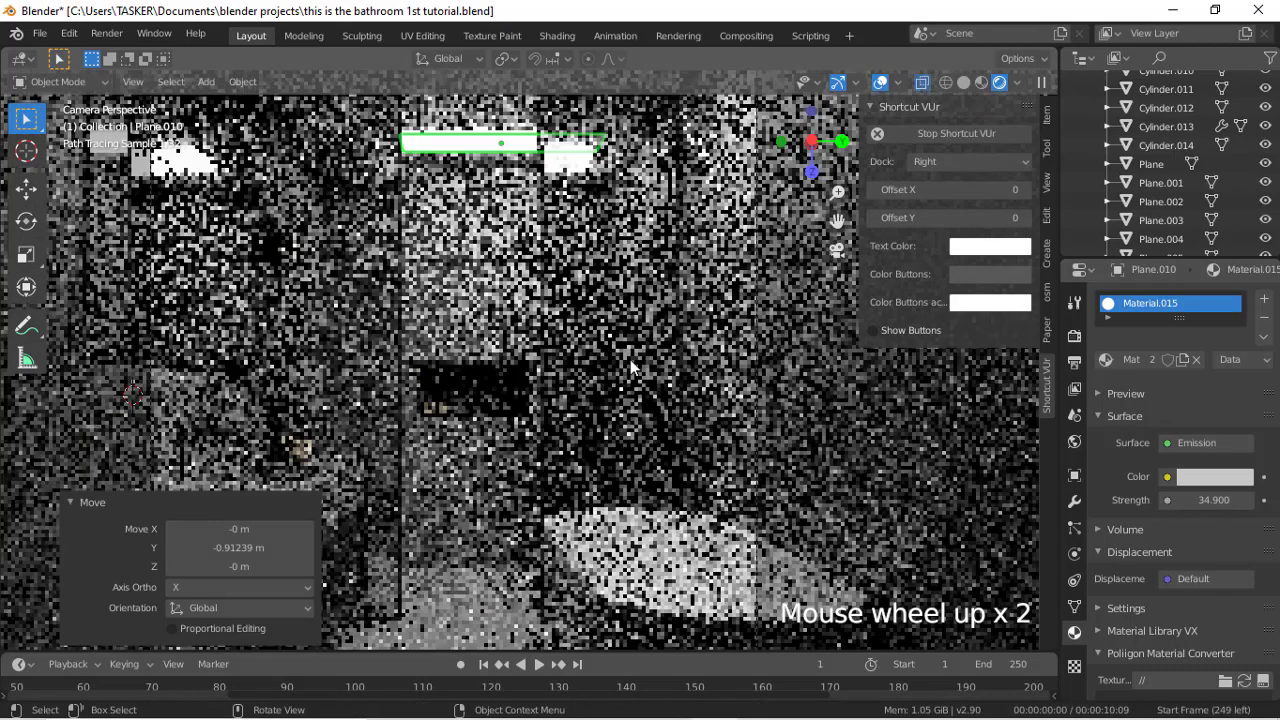
{"action": "scroll", "coordinate": [506, 449], "scroll_direction": "up", "scroll_amount": 1}
{"action": "scroll", "coordinate": [506, 449], "scroll_direction": "down", "scroll_amount": 4}
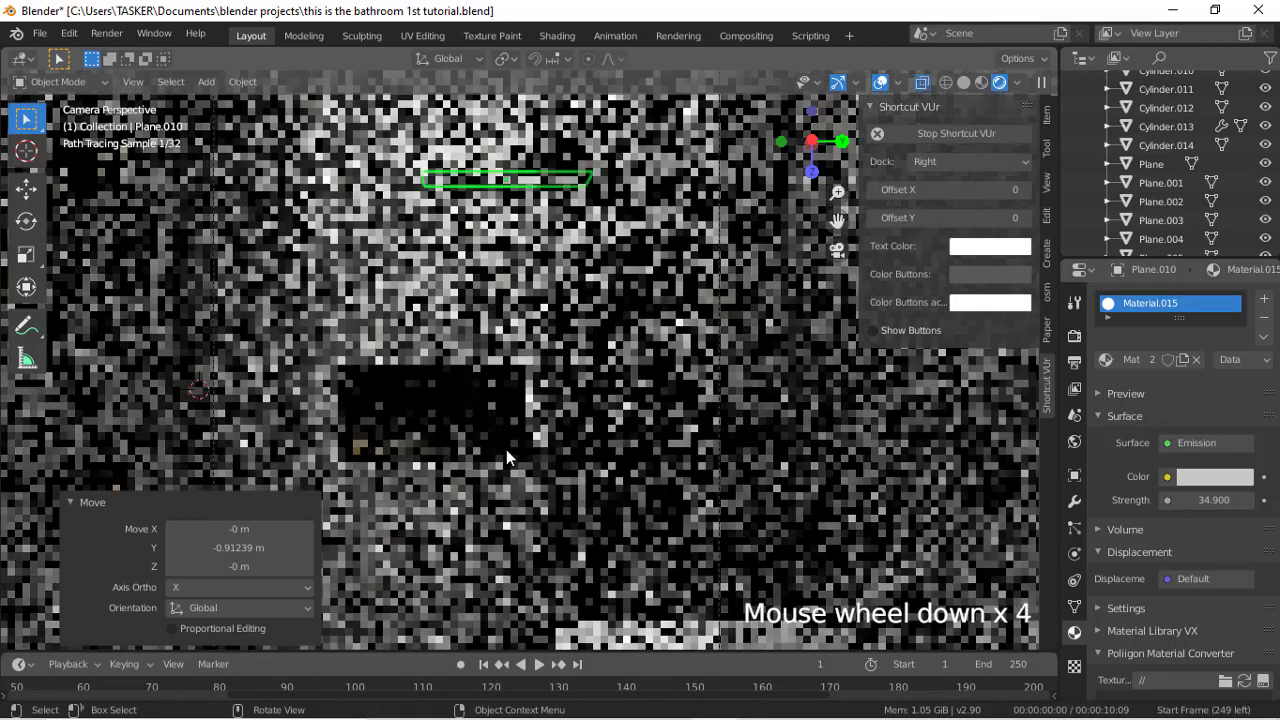
{"action": "scroll", "coordinate": [506, 449], "scroll_direction": "down", "scroll_amount": 3}
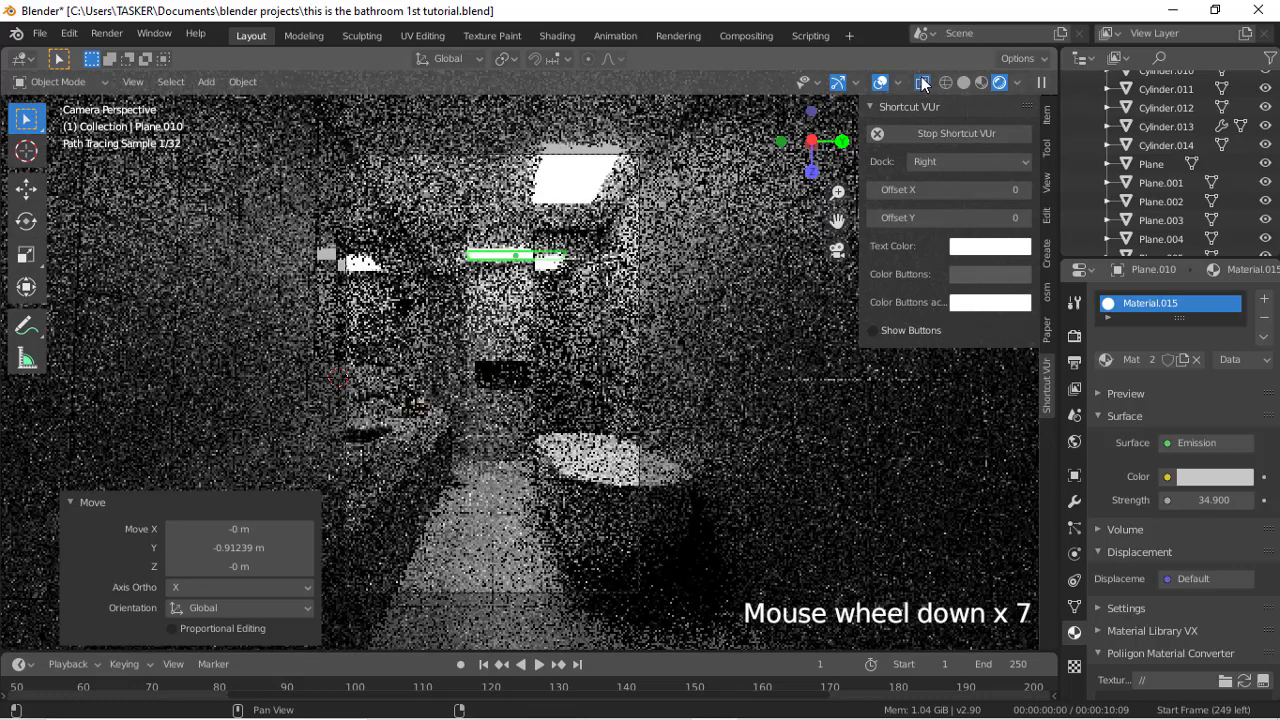
{"action": "left_click", "coordinate": [922, 82]}
{"action": "scroll", "coordinate": [665, 317], "scroll_direction": "up", "scroll_amount": 1}
{"action": "scroll", "coordinate": [665, 317], "scroll_direction": "up", "scroll_amount": 1}
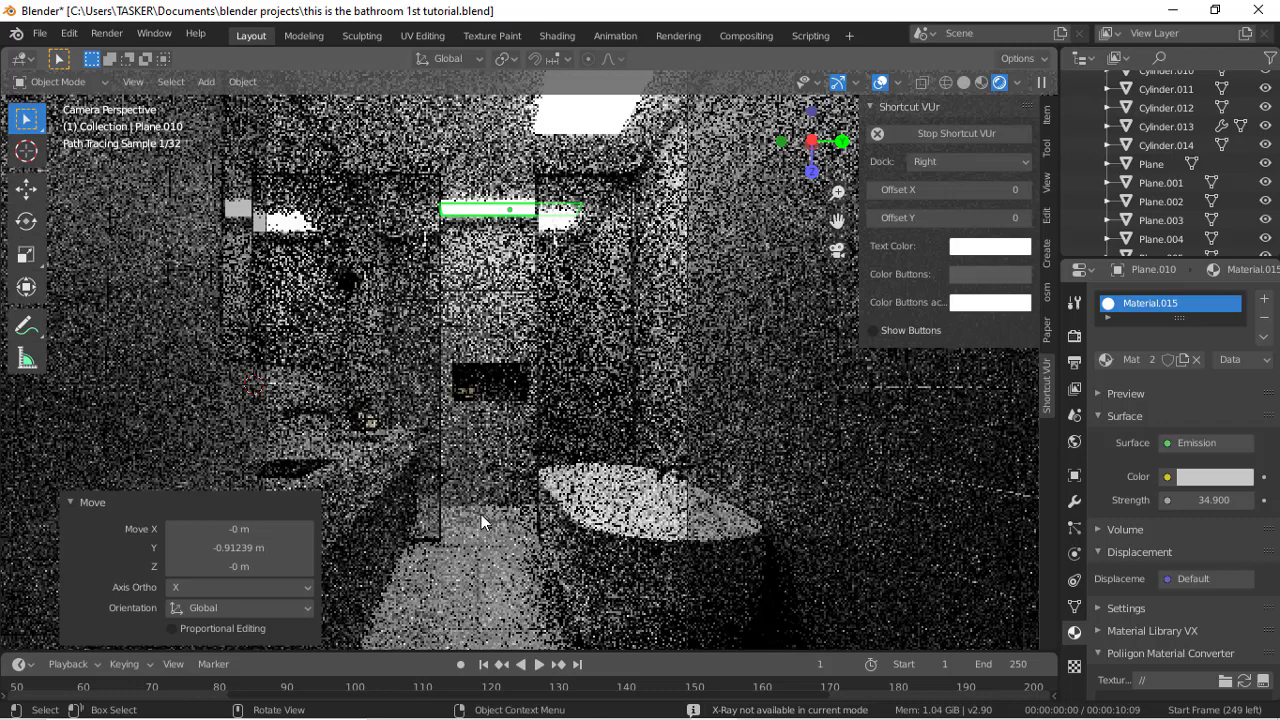
Step: Save the bathroom project to its existing blend file
{"action": "left_click", "coordinate": [106, 33]}
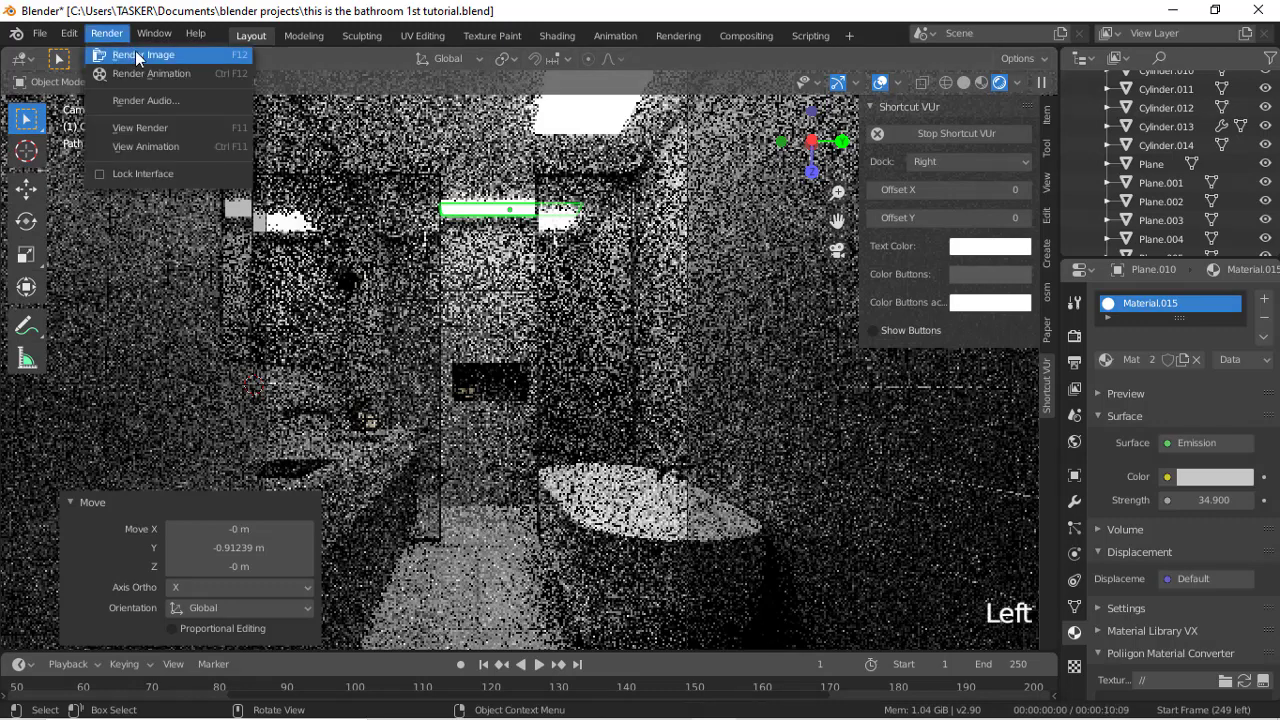
{"action": "left_click", "coordinate": [138, 57]}
{"action": "key", "text": "ctrl+s"}
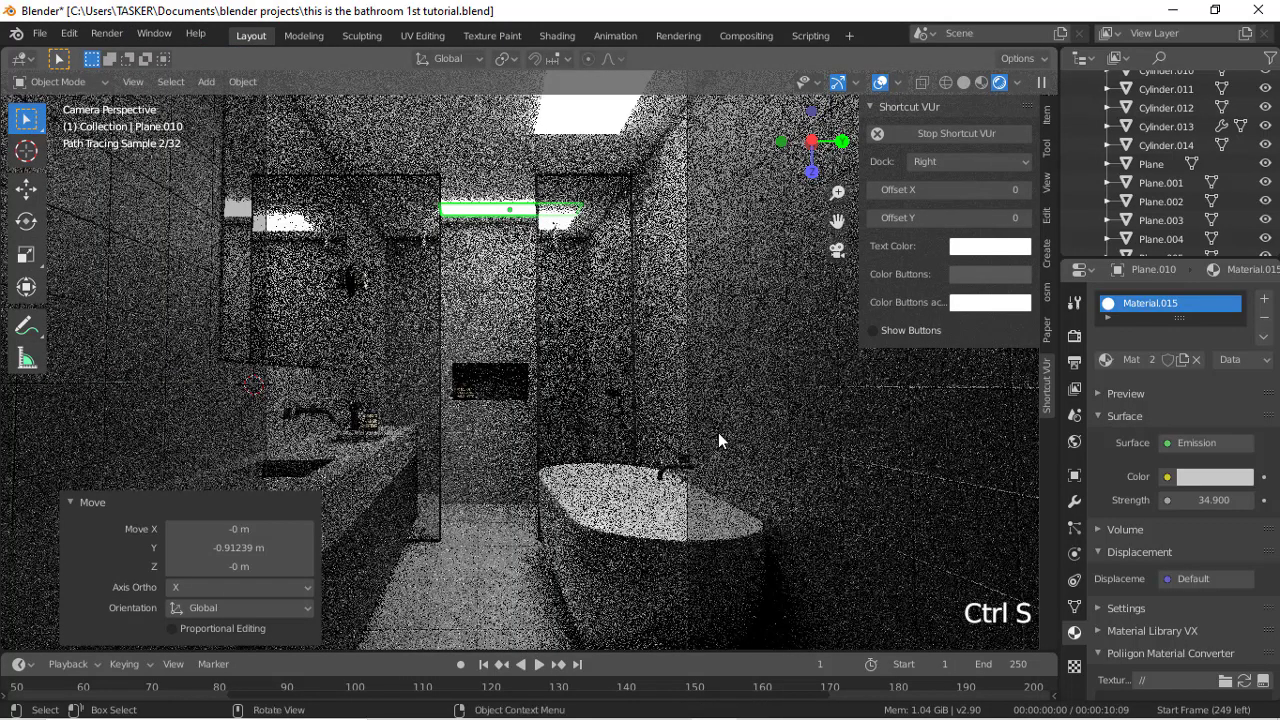
{"action": "key", "text": "ctrl+s"}
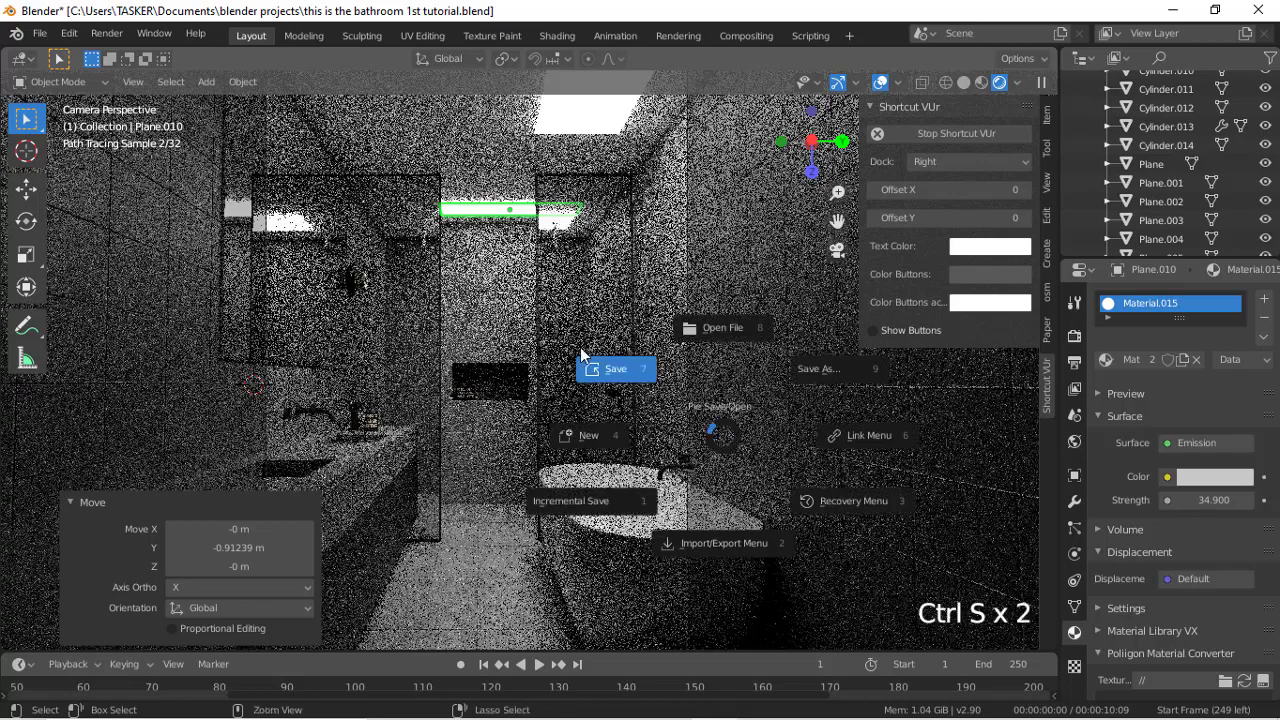
{"action": "left_click", "coordinate": [609, 375]}
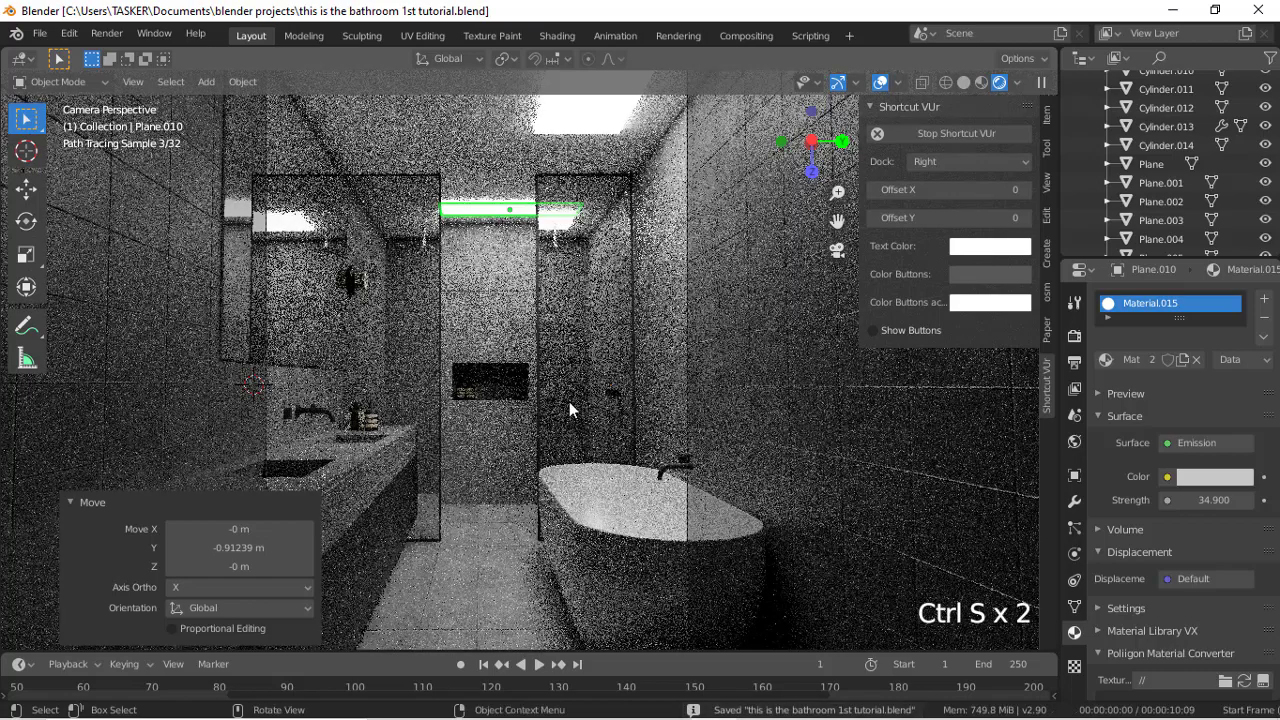
Step: Render a still image of the bathroom from the camera view
{"action": "scroll", "coordinate": [571, 468], "scroll_direction": "down", "scroll_amount": 2}
{"action": "scroll", "coordinate": [571, 468], "scroll_direction": "up", "scroll_amount": 3}
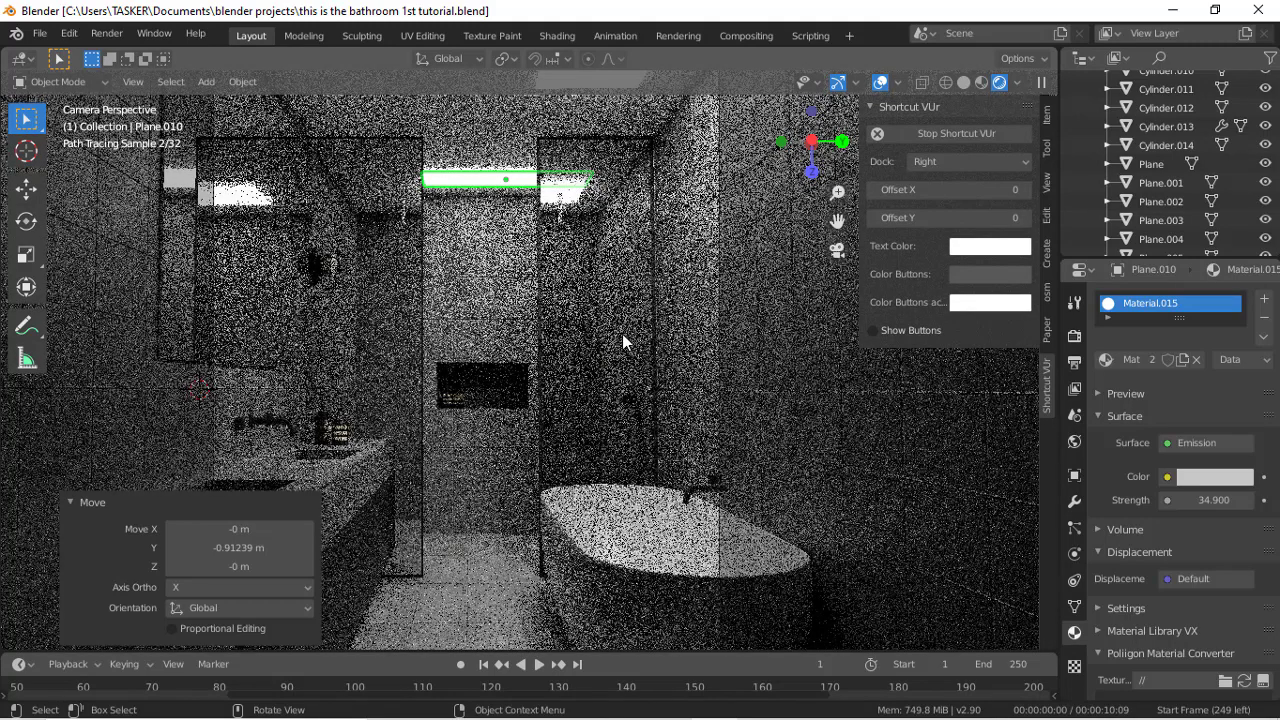
{"action": "scroll", "coordinate": [600, 385], "scroll_direction": "down", "scroll_amount": 3}
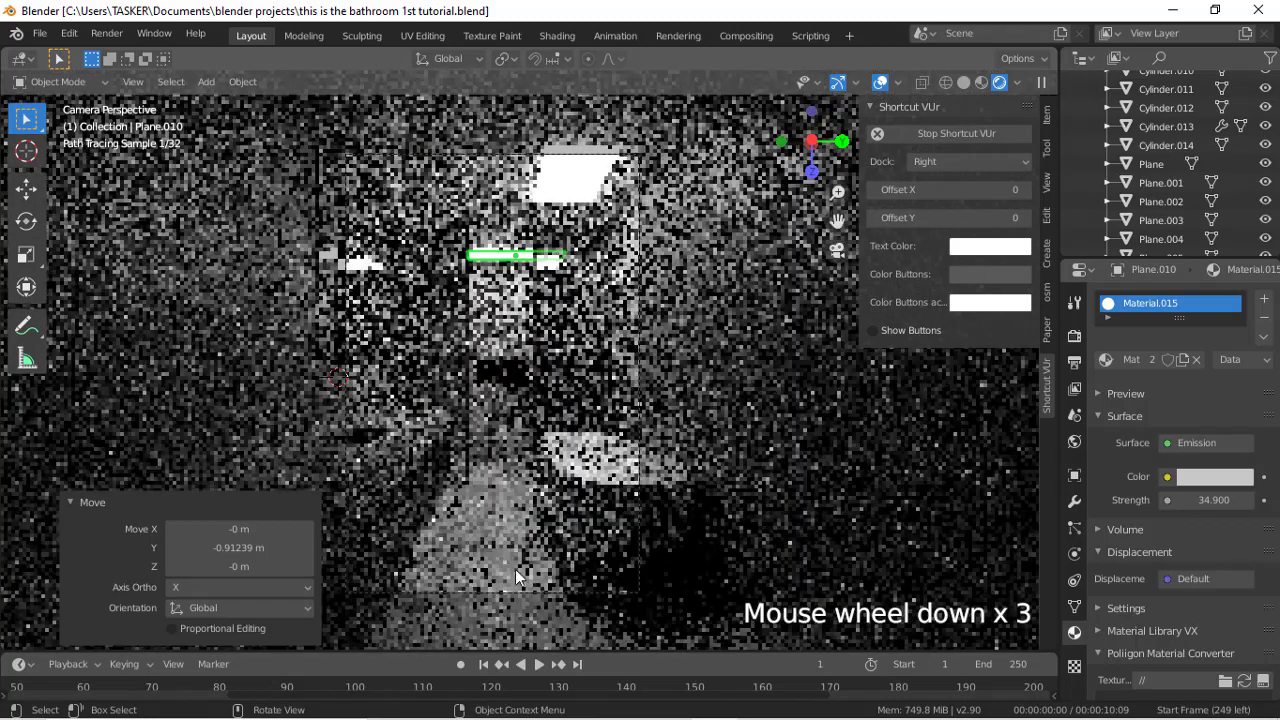
{"action": "scroll", "coordinate": [510, 565], "scroll_direction": "up", "scroll_amount": 2}
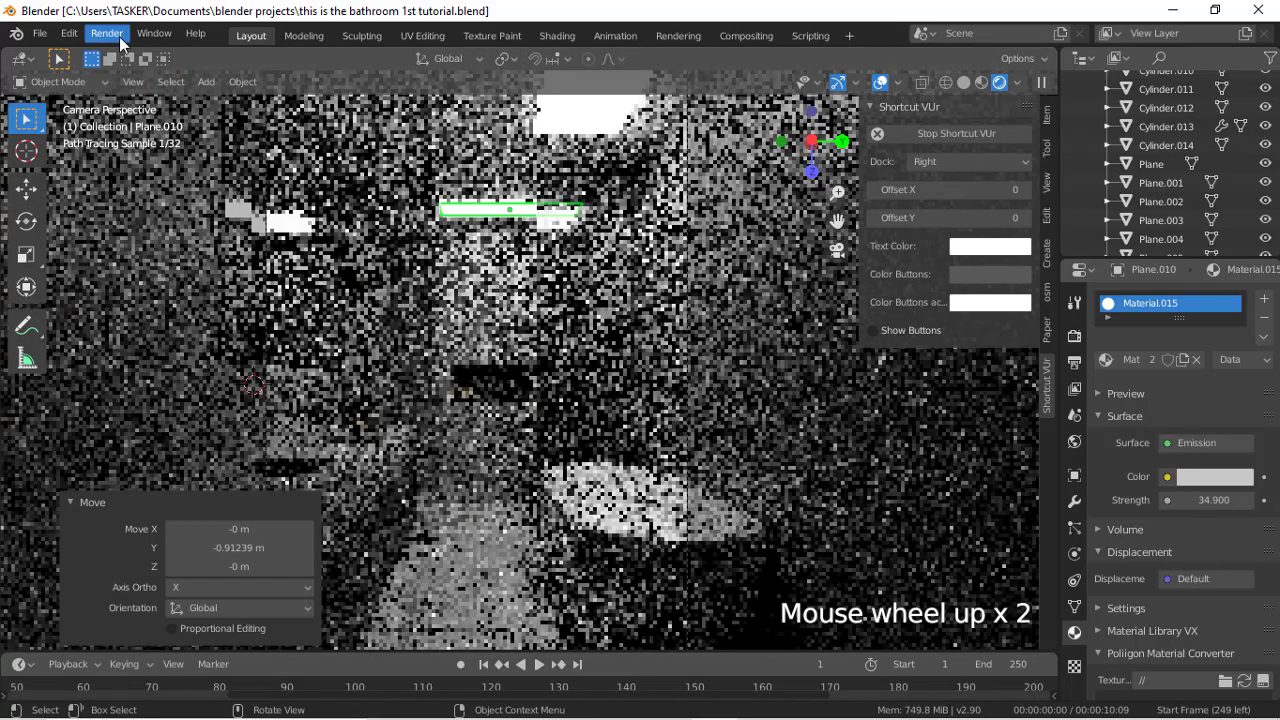
{"action": "left_click", "coordinate": [118, 37]}
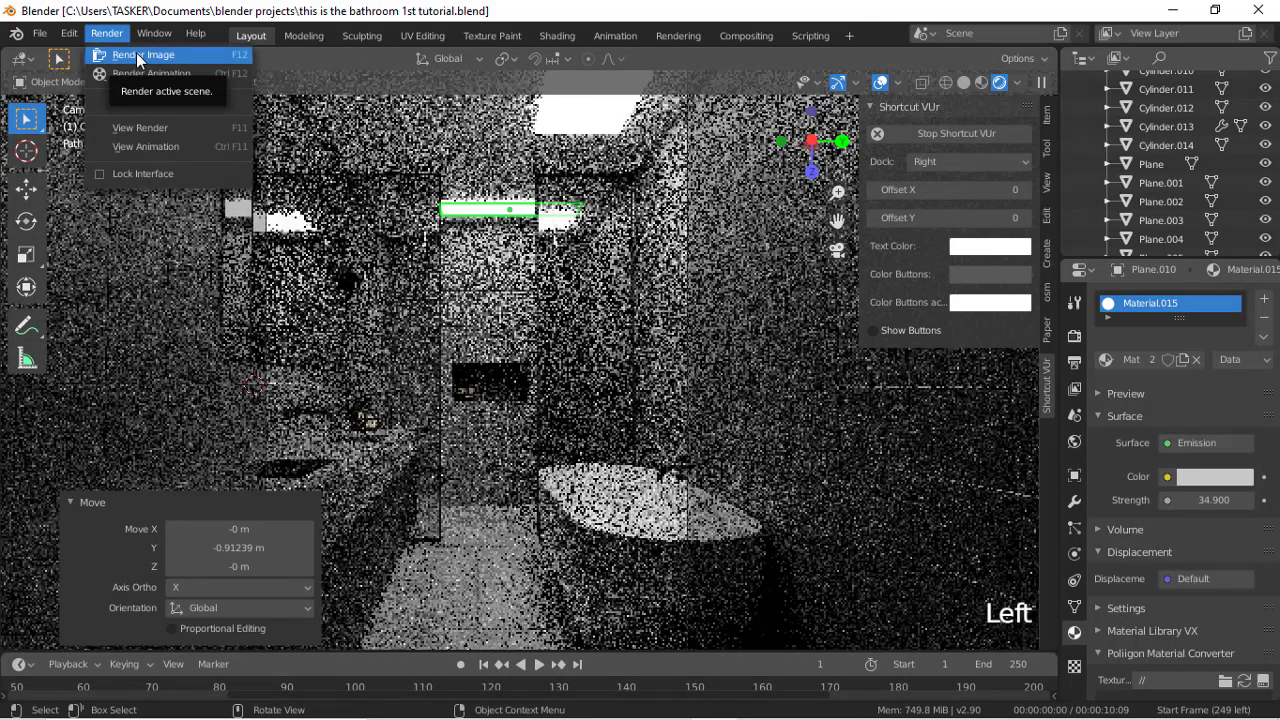
{"action": "left_click", "coordinate": [137, 56]}
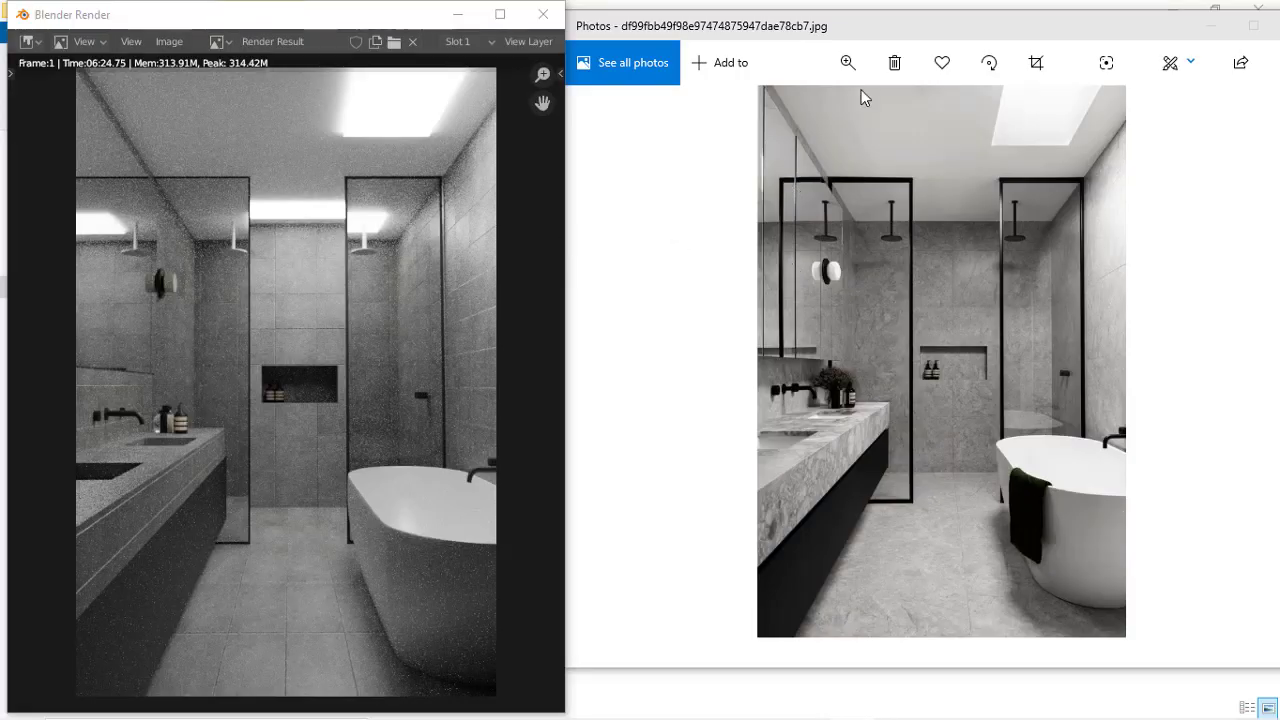
Step: Compare the finished render with the reference photo, and examine the render at full window size
{"action": "left_click", "coordinate": [864, 25]}
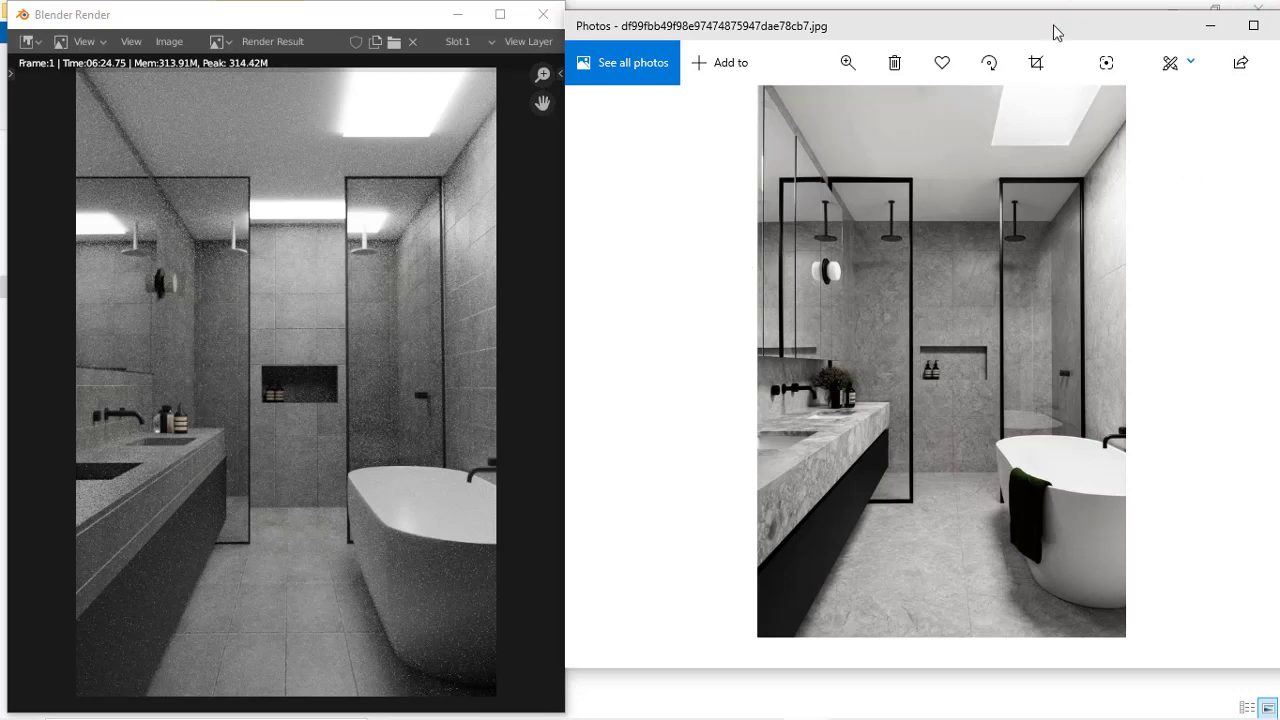
{"action": "left_click_drag", "start_coordinate": [1054, 27], "coordinate": [979, 32]}
{"action": "left_click", "coordinate": [1226, 33]}
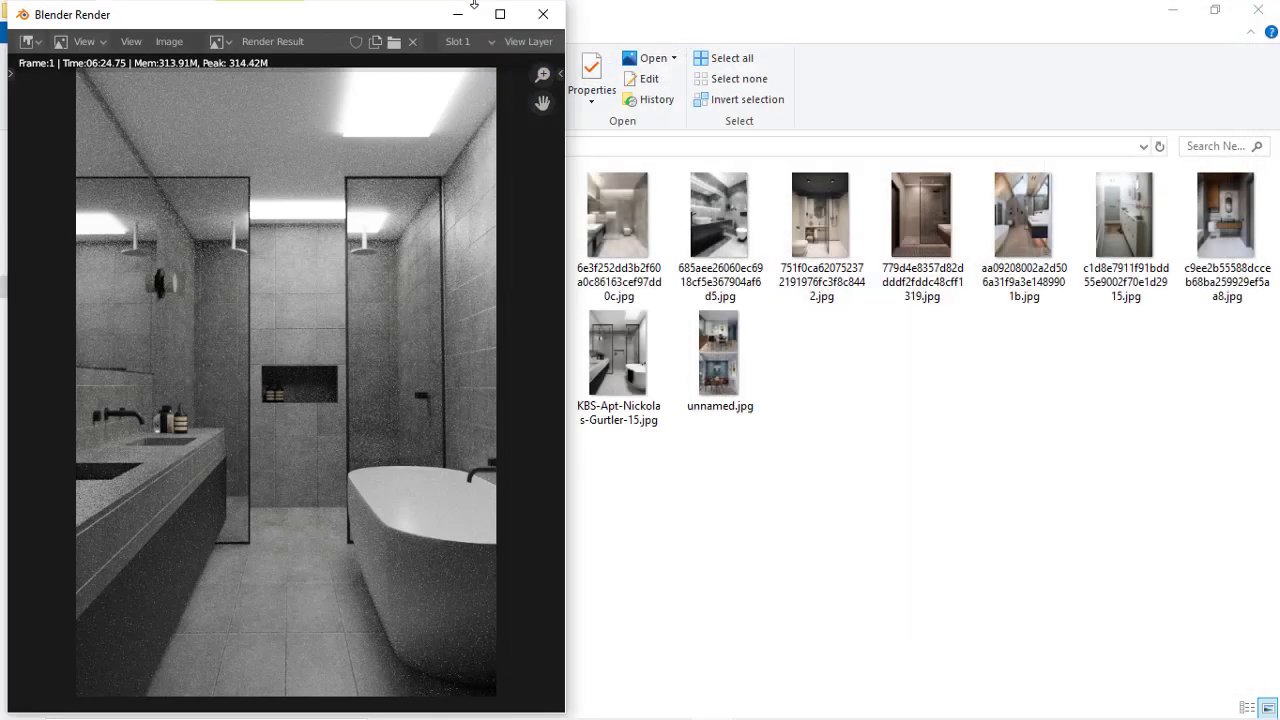
{"action": "left_click", "coordinate": [500, 14]}
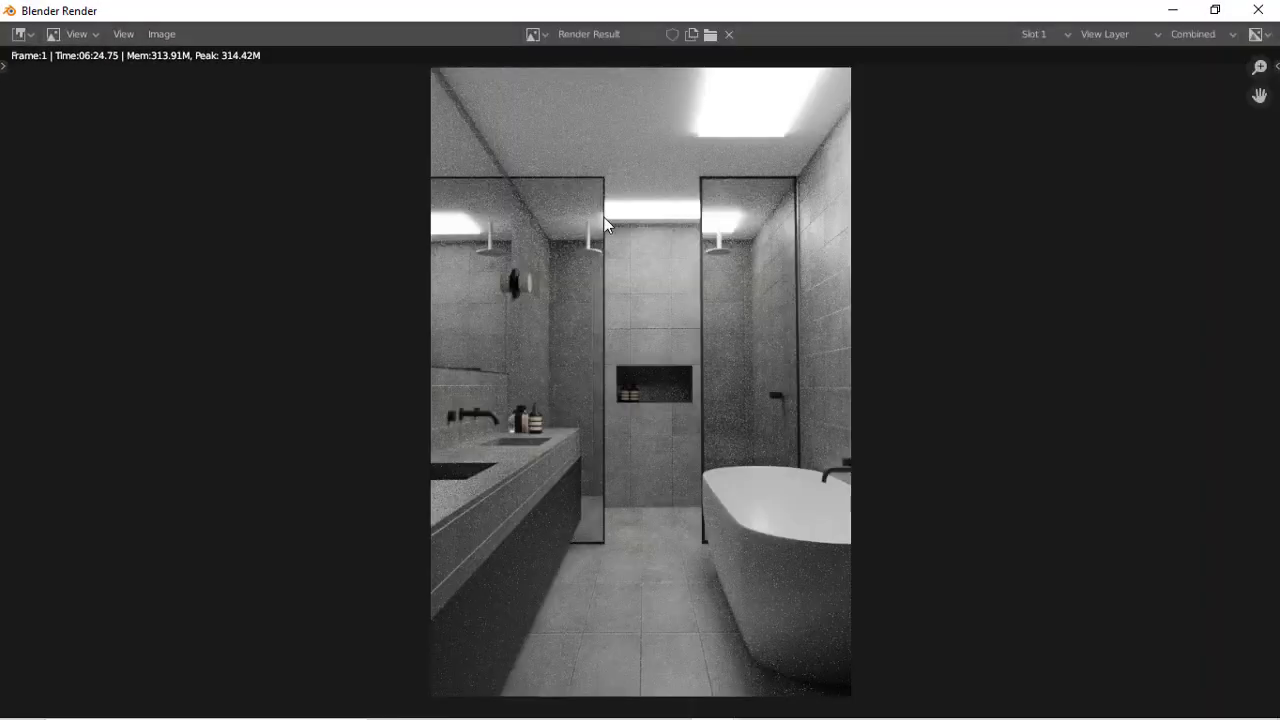
{"action": "left_click", "coordinate": [1177, 10]}
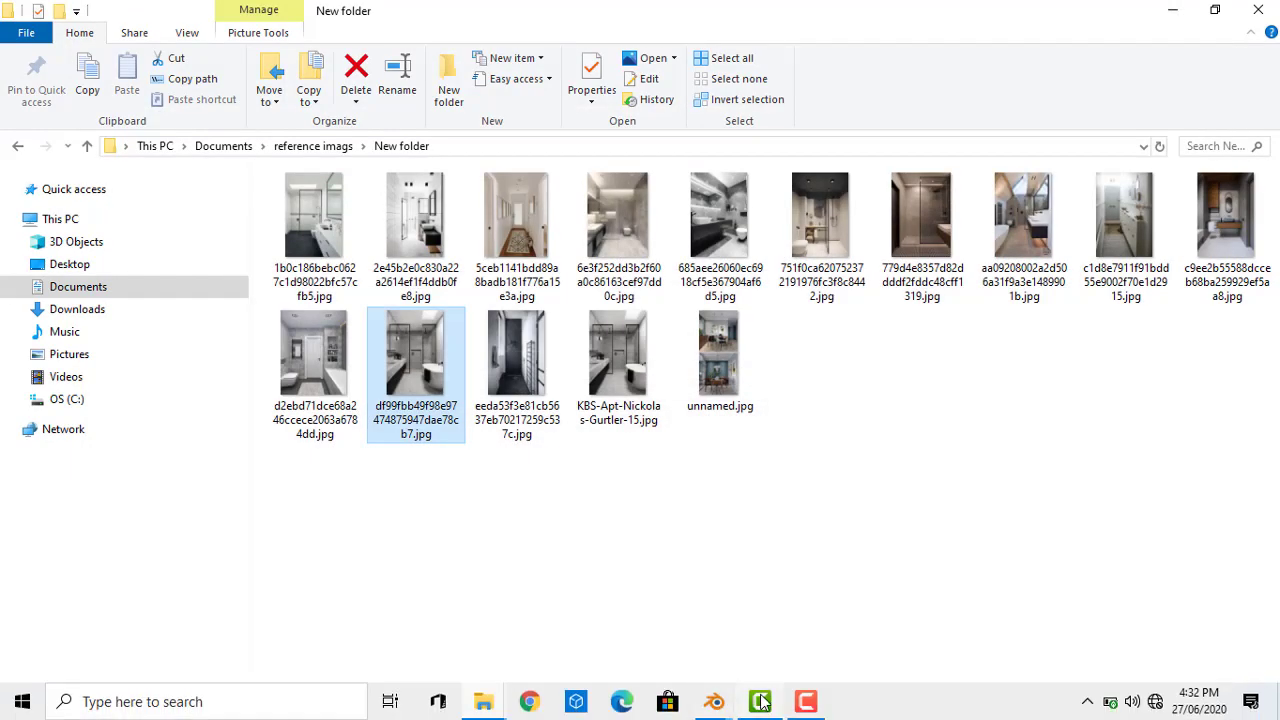
Step: Switch back to the main Blender window, enable nodes in the Compositing workspace, and move the Composite node farther from Render Layers
{"action": "left_click", "coordinate": [717, 703]}
{"action": "left_click", "coordinate": [631, 635]}
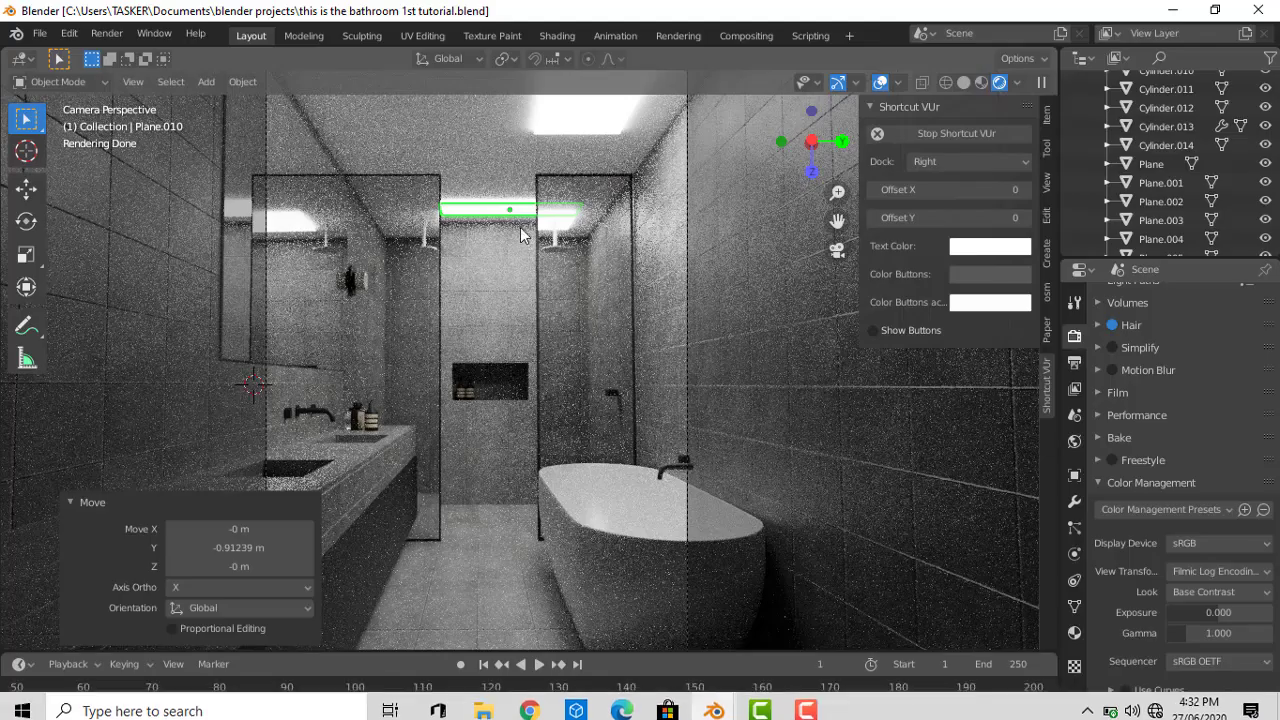
{"action": "left_click", "coordinate": [735, 36]}
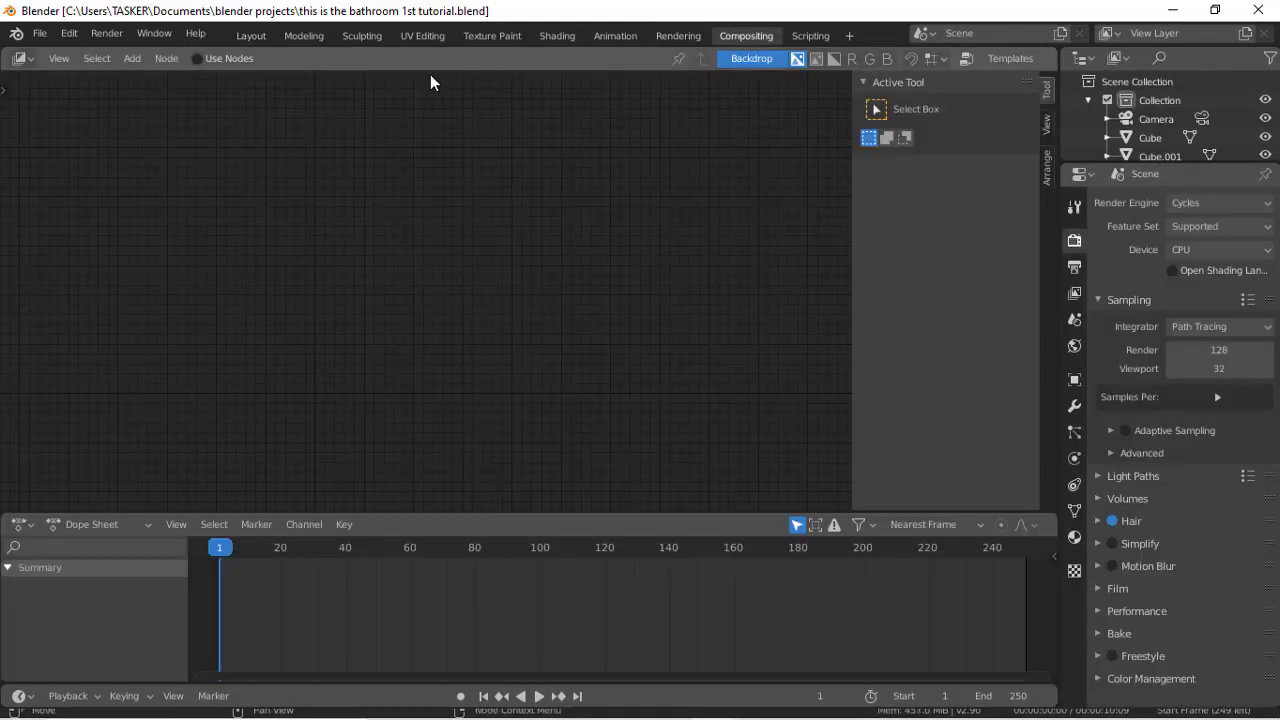
{"action": "left_click", "coordinate": [197, 58]}
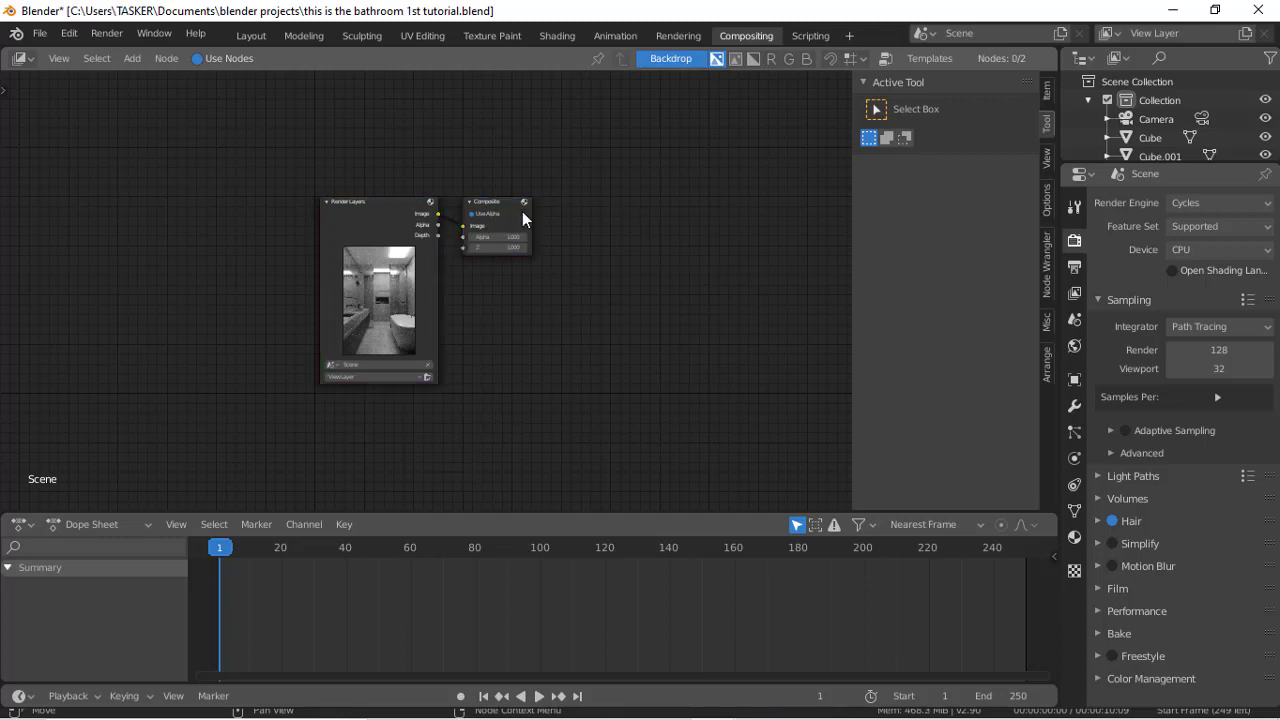
{"action": "left_click_drag", "start_coordinate": [495, 205], "coordinate": [775, 181]}
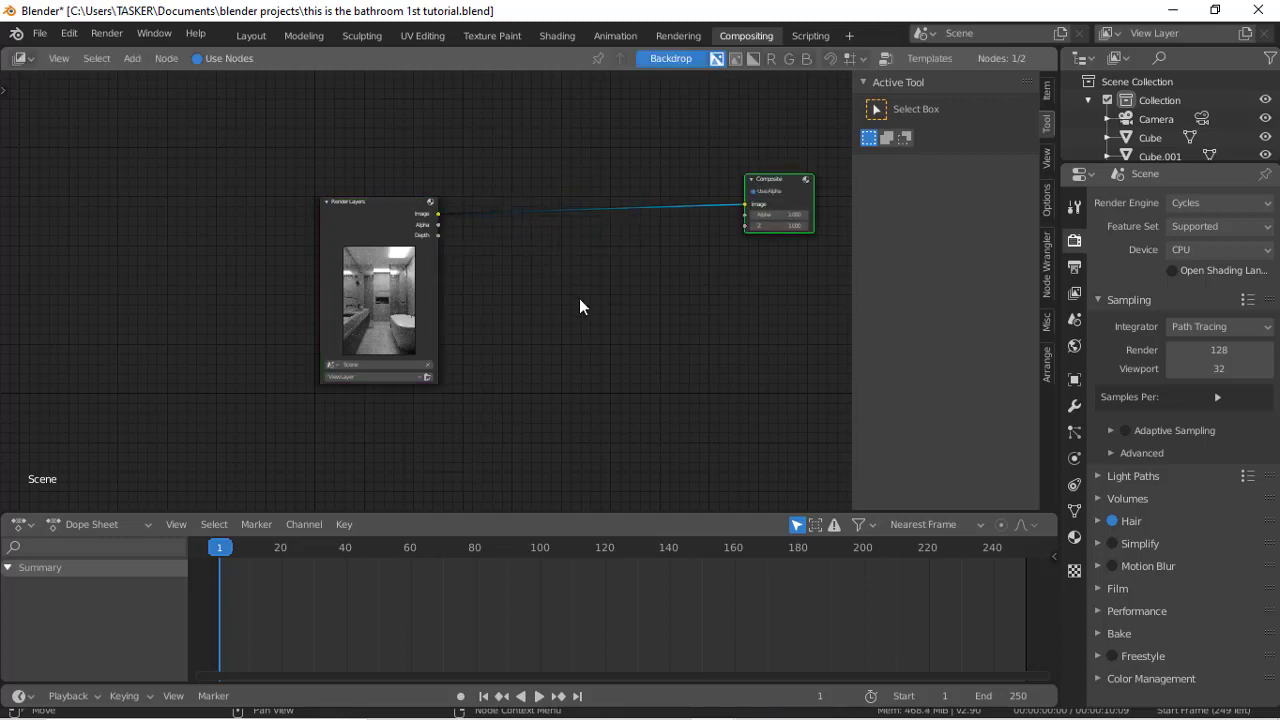
Step: Insert a Denoise filter node on the link between the Render Layers and Composite nodes
{"action": "key", "text": "shift+a"}
{"action": "mouse_move", "coordinate": [594, 404]}
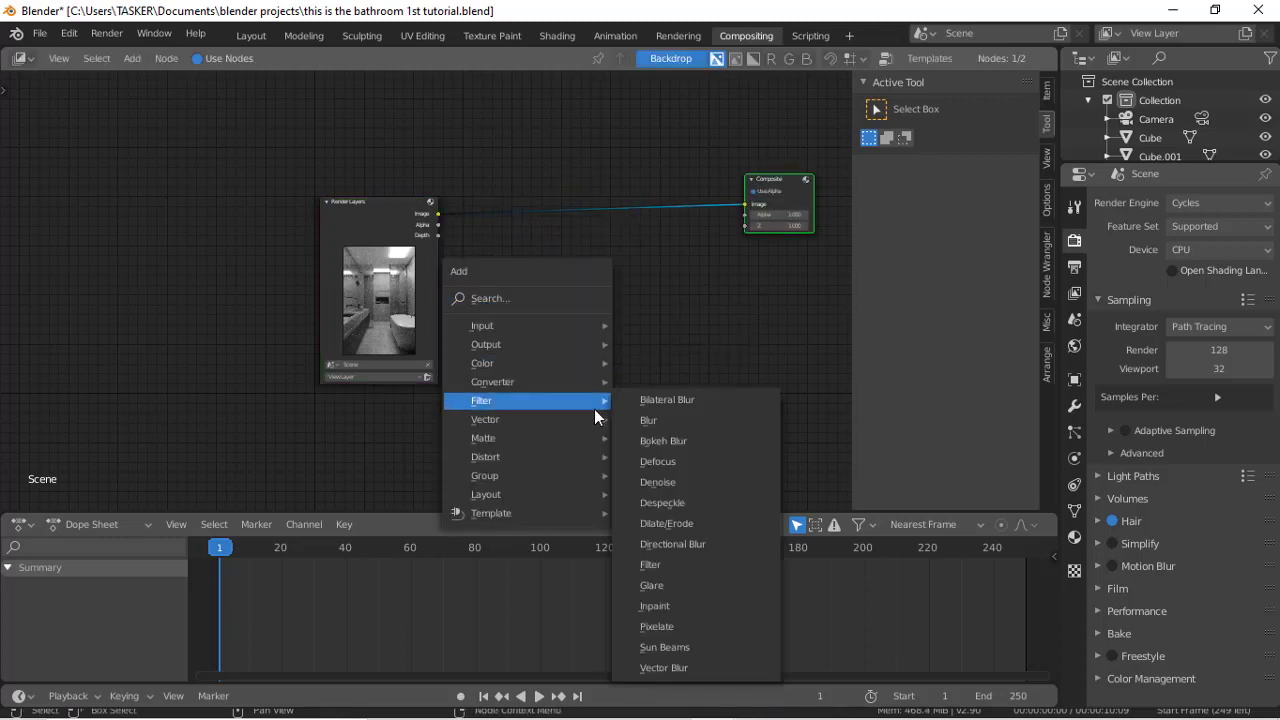
{"action": "left_click", "coordinate": [686, 482]}
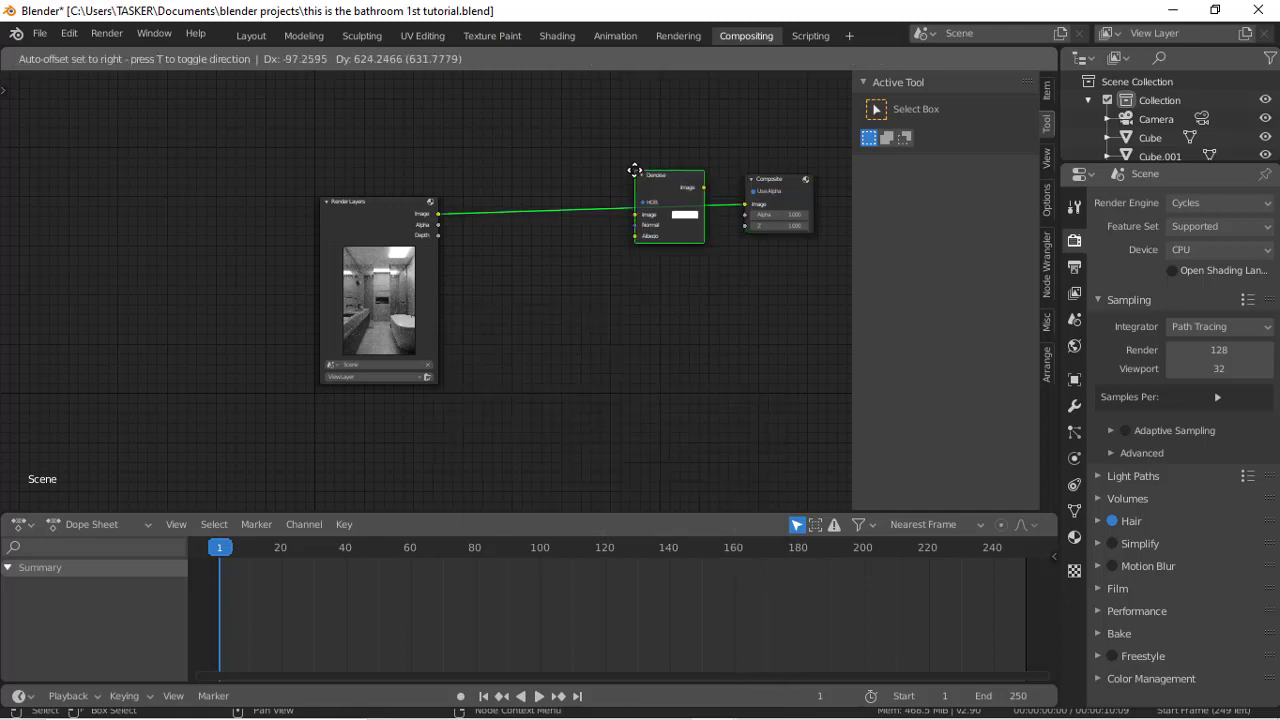
{"action": "left_click", "coordinate": [595, 172]}
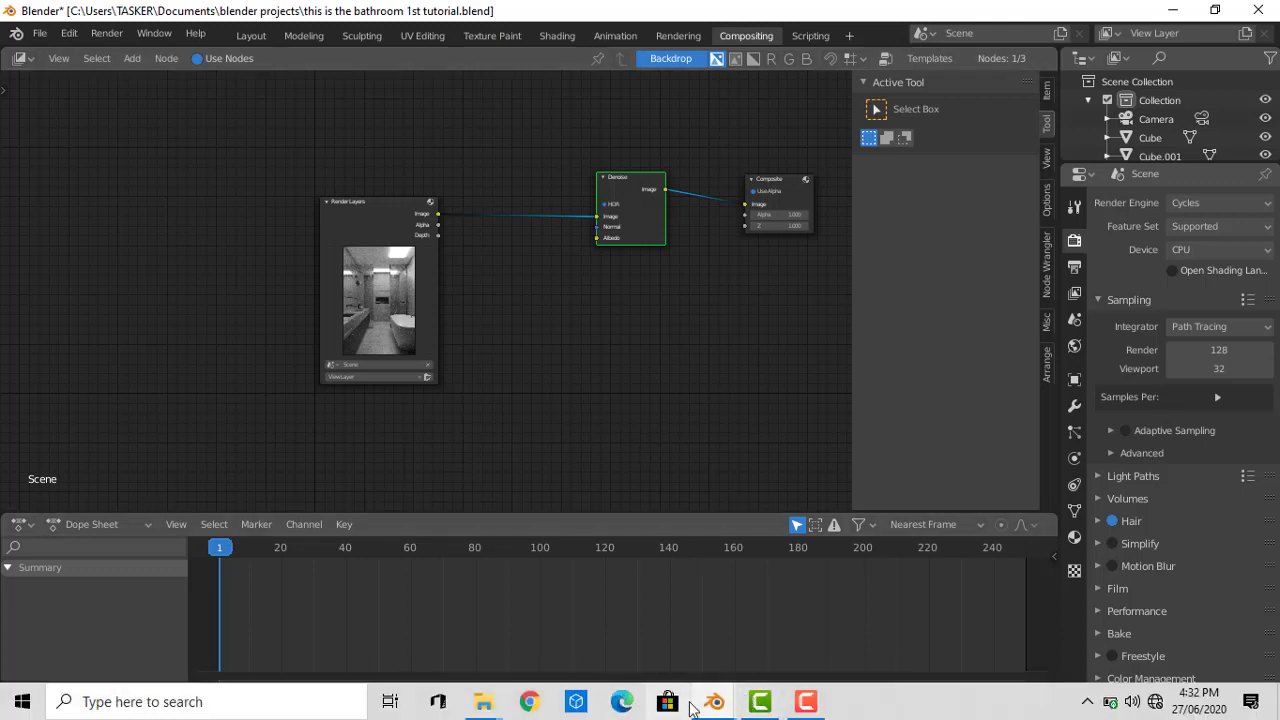
Step: Examine the denoised composite in the render result window, and close that window
{"action": "mouse_move", "coordinate": [712, 703]}
{"action": "left_click", "coordinate": [840, 632]}
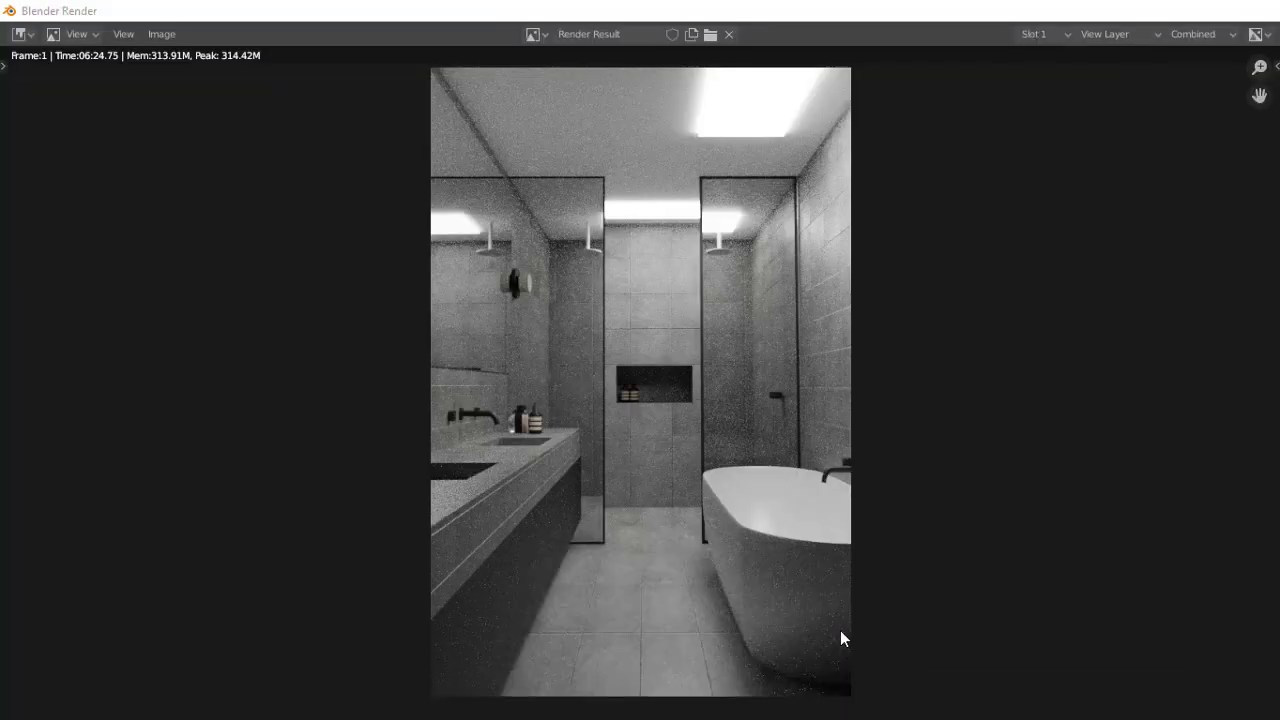
{"action": "scroll", "coordinate": [834, 460], "scroll_direction": "up", "scroll_amount": 2}
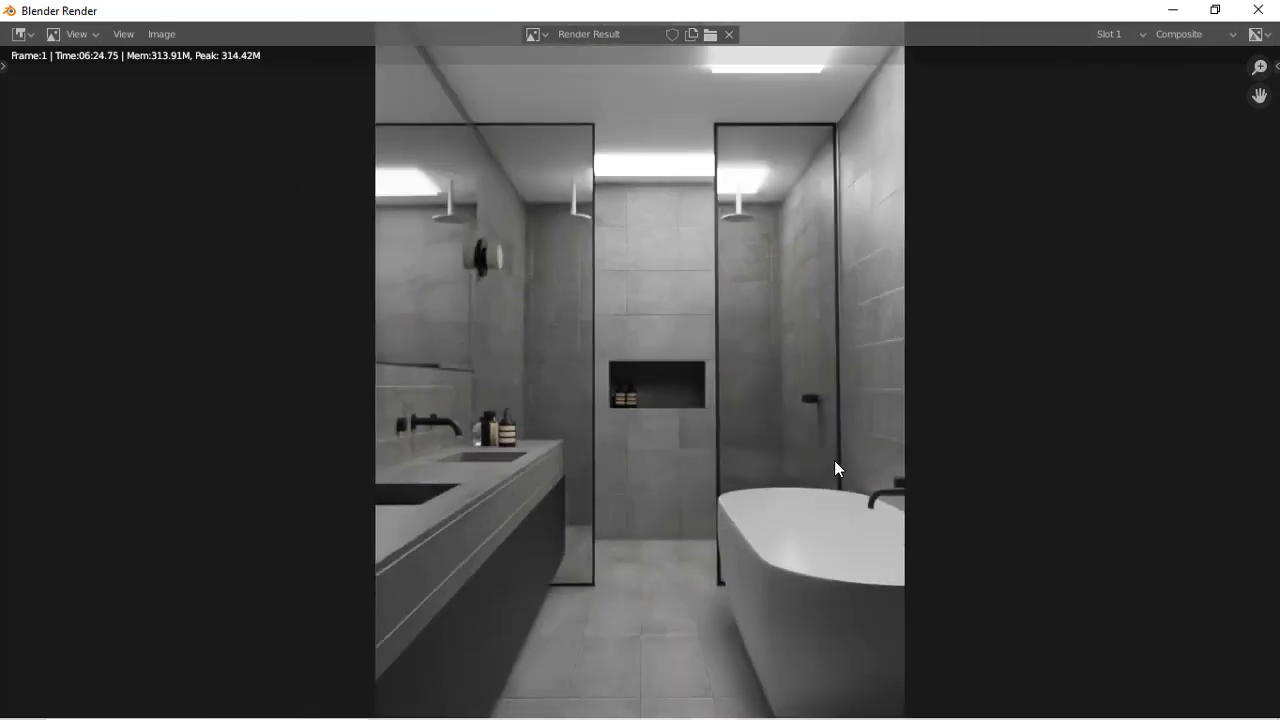
{"action": "scroll", "coordinate": [836, 468], "scroll_direction": "down", "scroll_amount": 1}
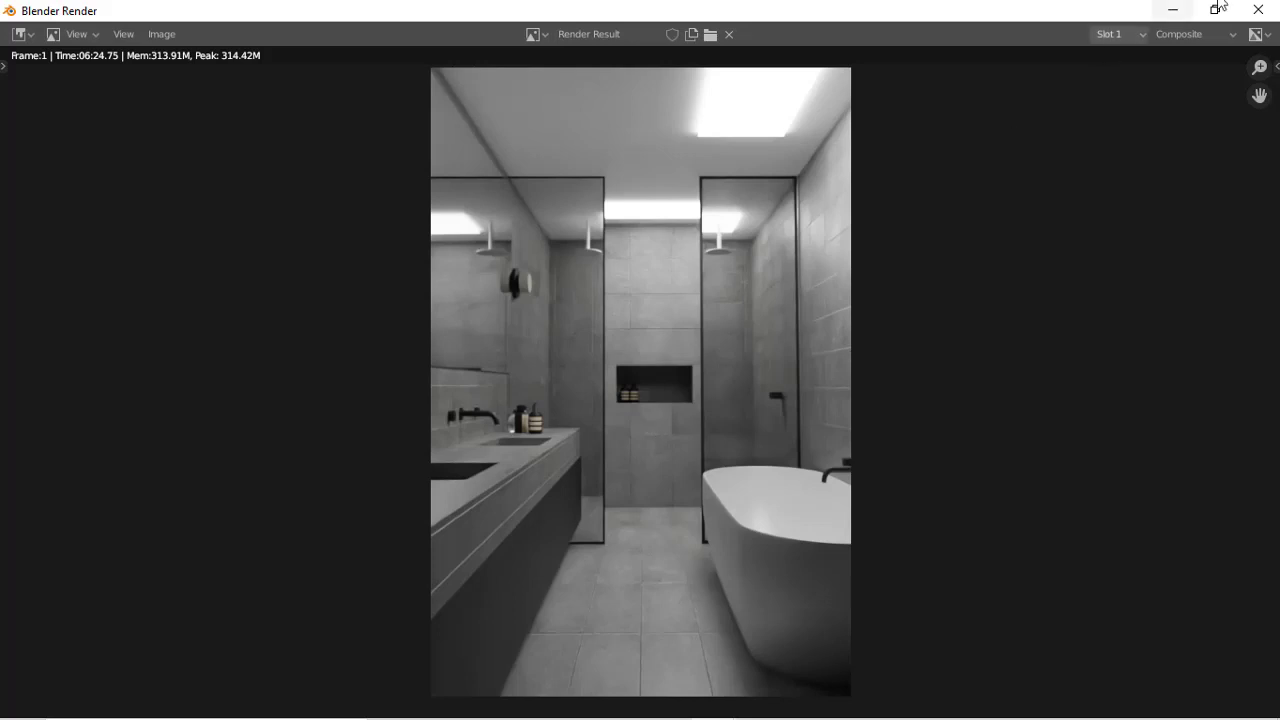
{"action": "left_click", "coordinate": [1257, 10]}
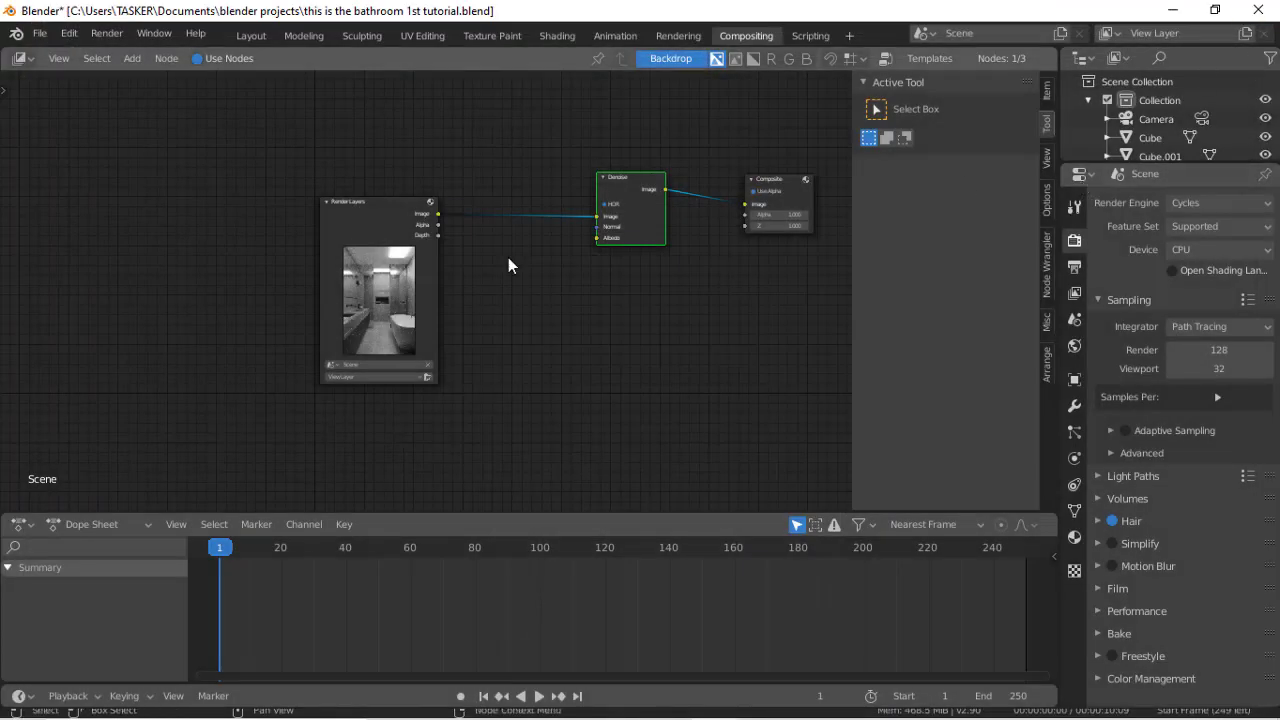
Step: Replace the Denoise node with a Despeckle filter node on the link between Render Layers and Composite
{"action": "key", "text": "Delete"}
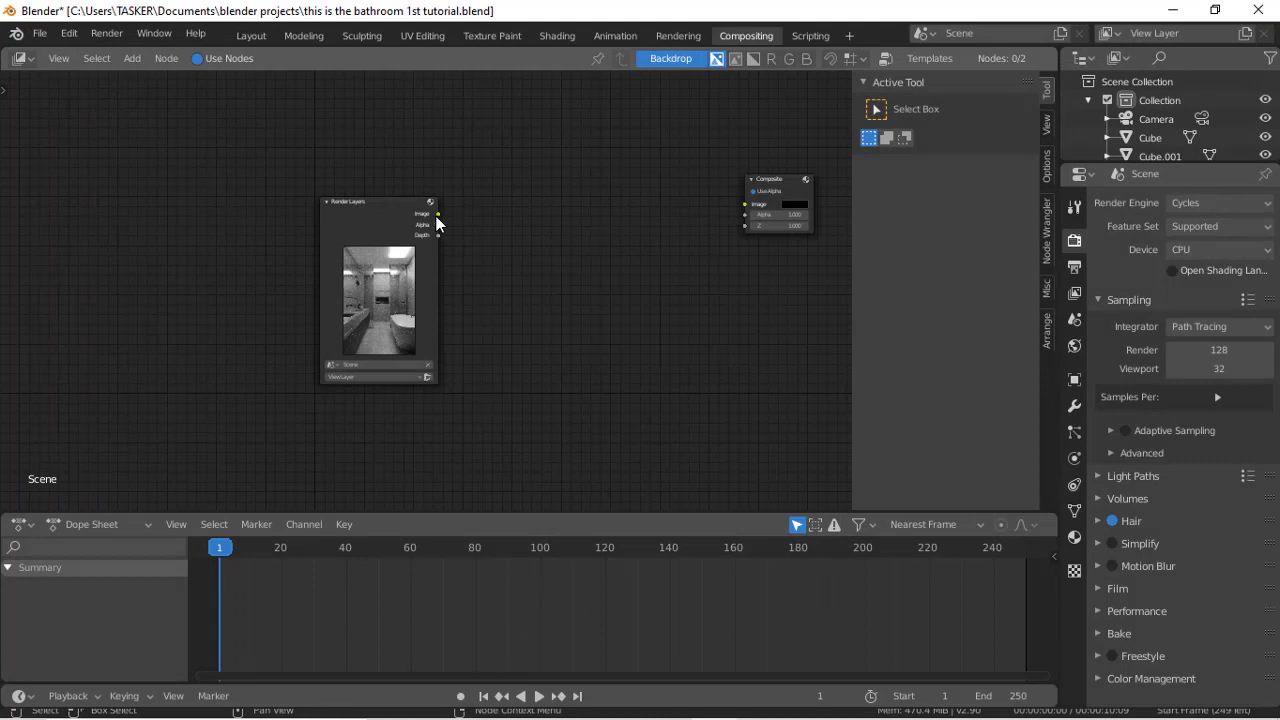
{"action": "left_click_drag", "start_coordinate": [437, 220], "coordinate": [750, 206]}
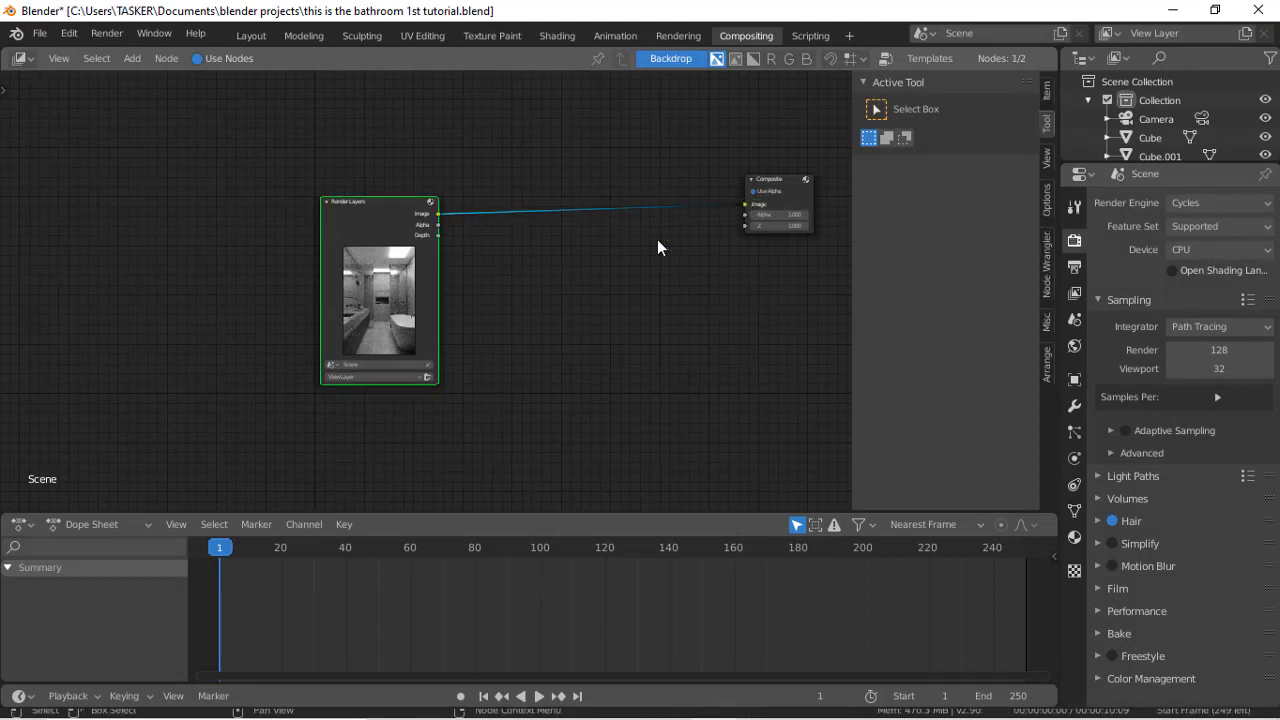
{"action": "key", "text": "shift+a"}
{"action": "mouse_move", "coordinate": [567, 177]}
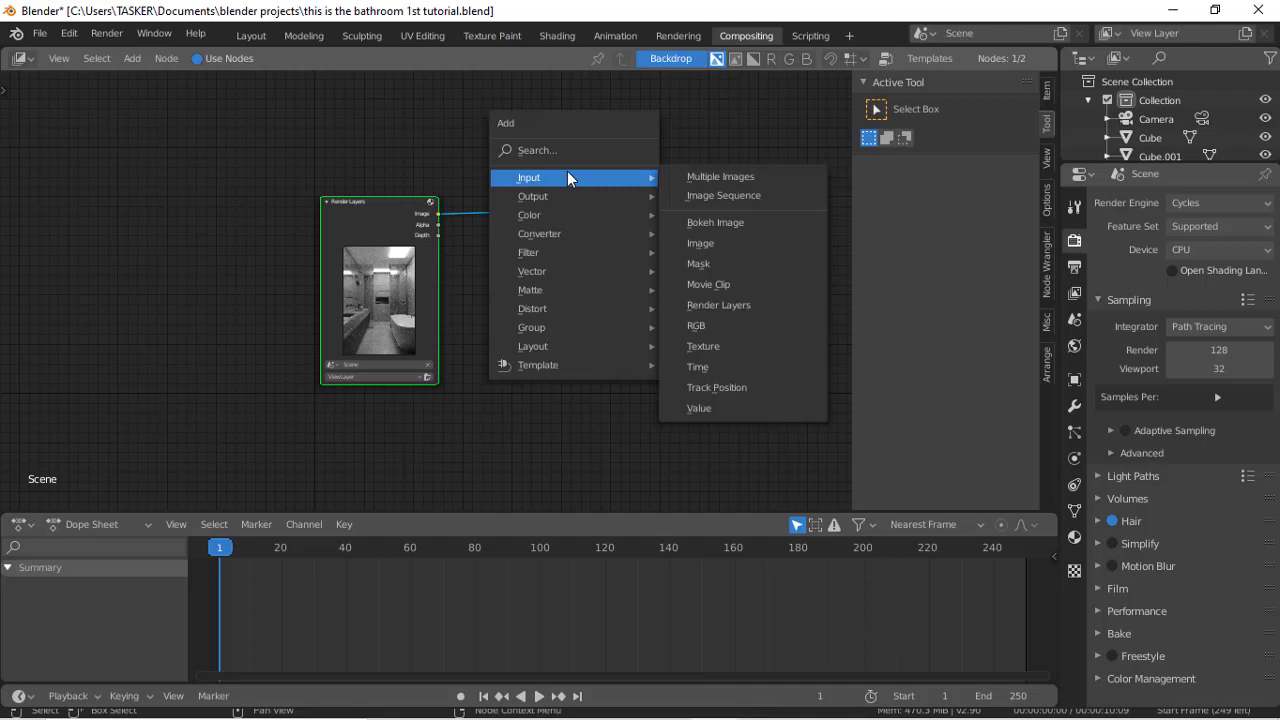
{"action": "mouse_move", "coordinate": [590, 252]}
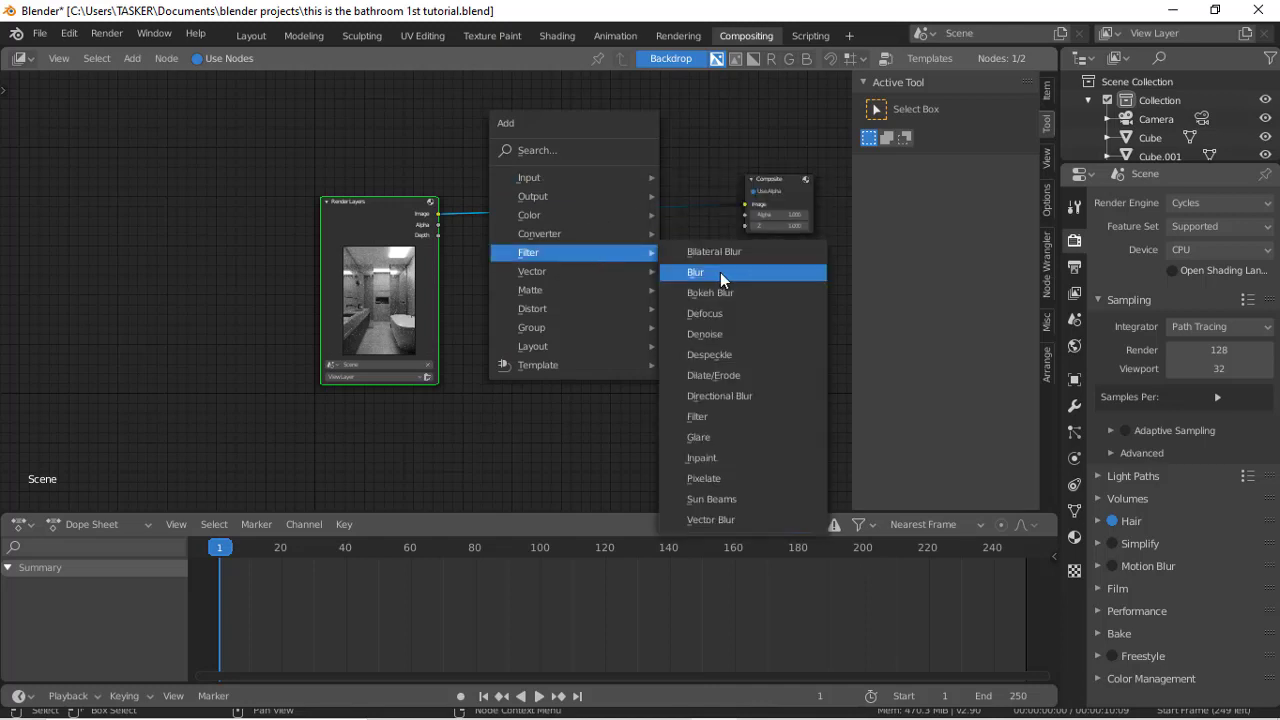
{"action": "left_click", "coordinate": [750, 354]}
{"action": "left_click", "coordinate": [750, 354]}
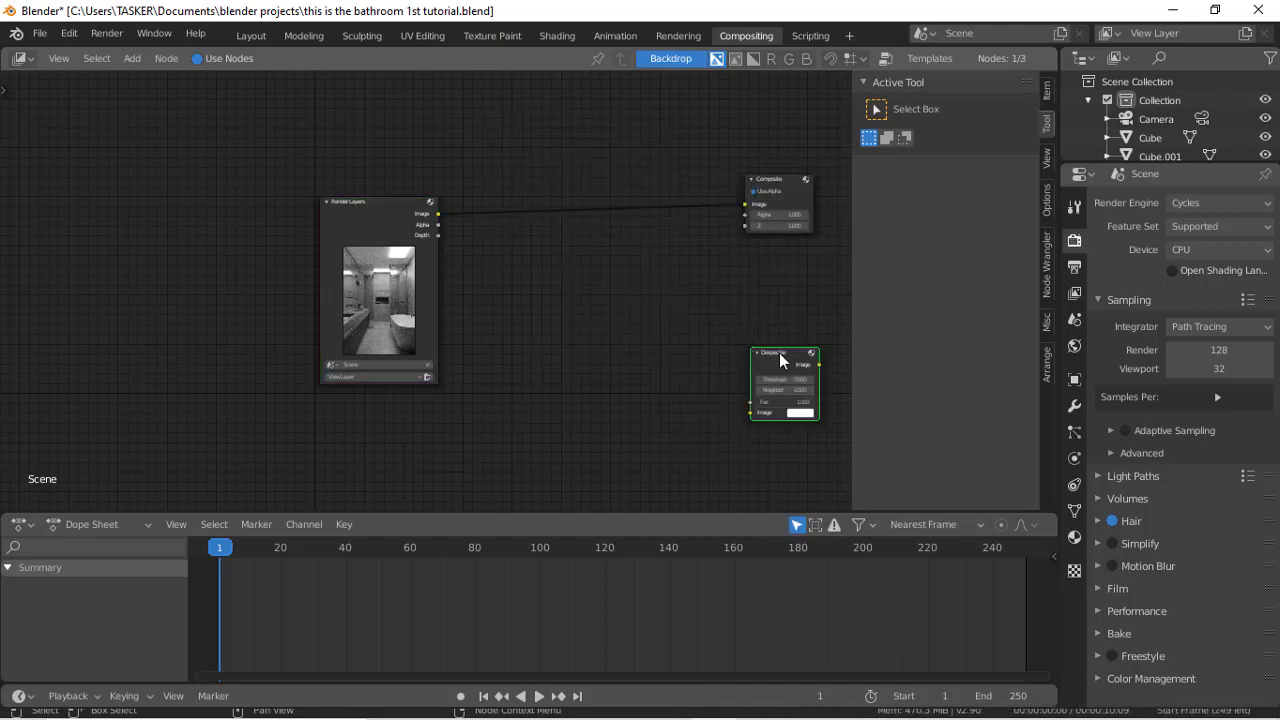
{"action": "left_click", "coordinate": [581, 202]}
Step: Attach a Viewer node to the Render Layers image output to preview the raw render as the backdrop
{"action": "left_click", "coordinate": [363, 281]}
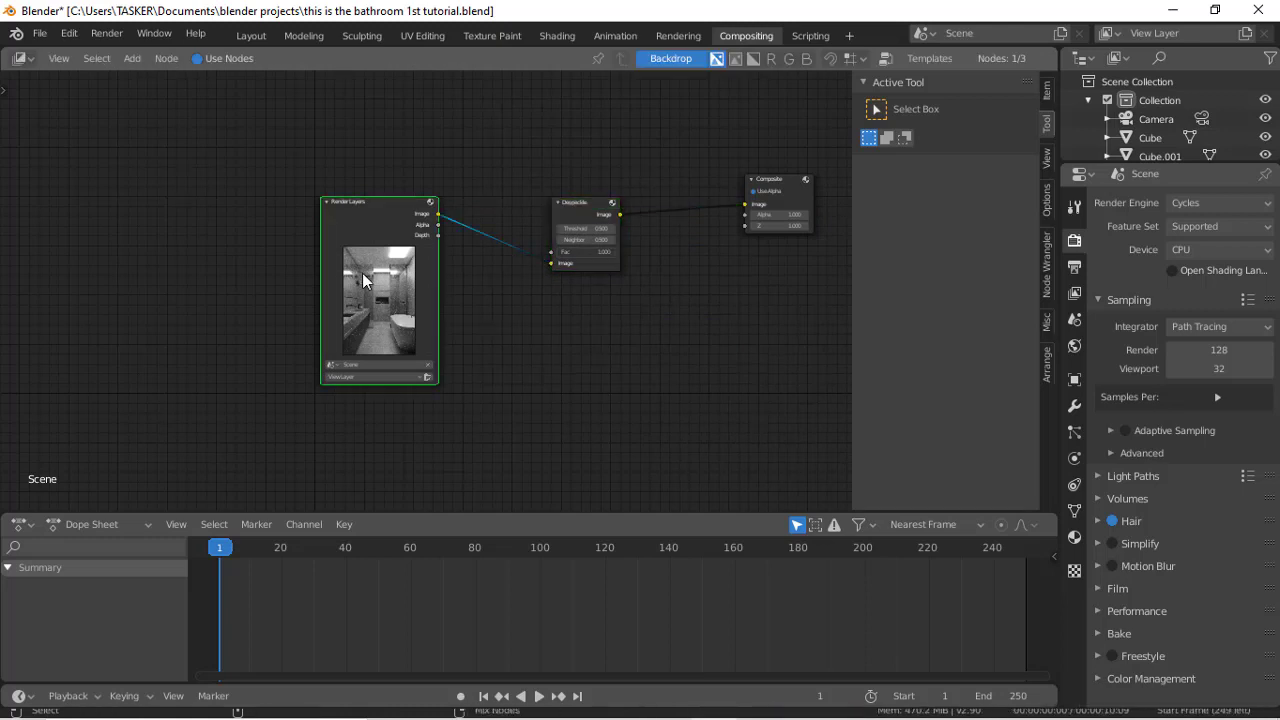
{"action": "left_click", "coordinate": [363, 281], "text": "ctrl+shift"}
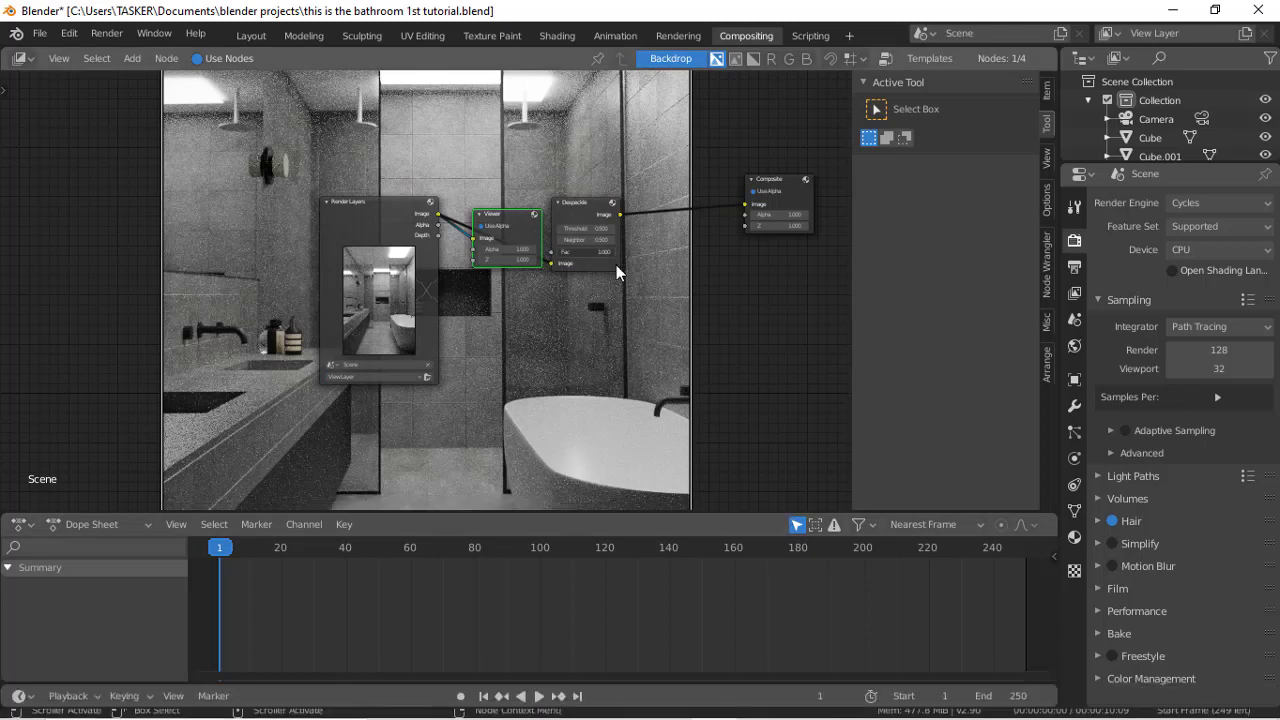
Step: Delete the Viewer node on the Render Layers output and briefly preview the Despeckle output with a temporary Viewer node
{"action": "left_click_drag", "start_coordinate": [508, 222], "coordinate": [543, 256]}
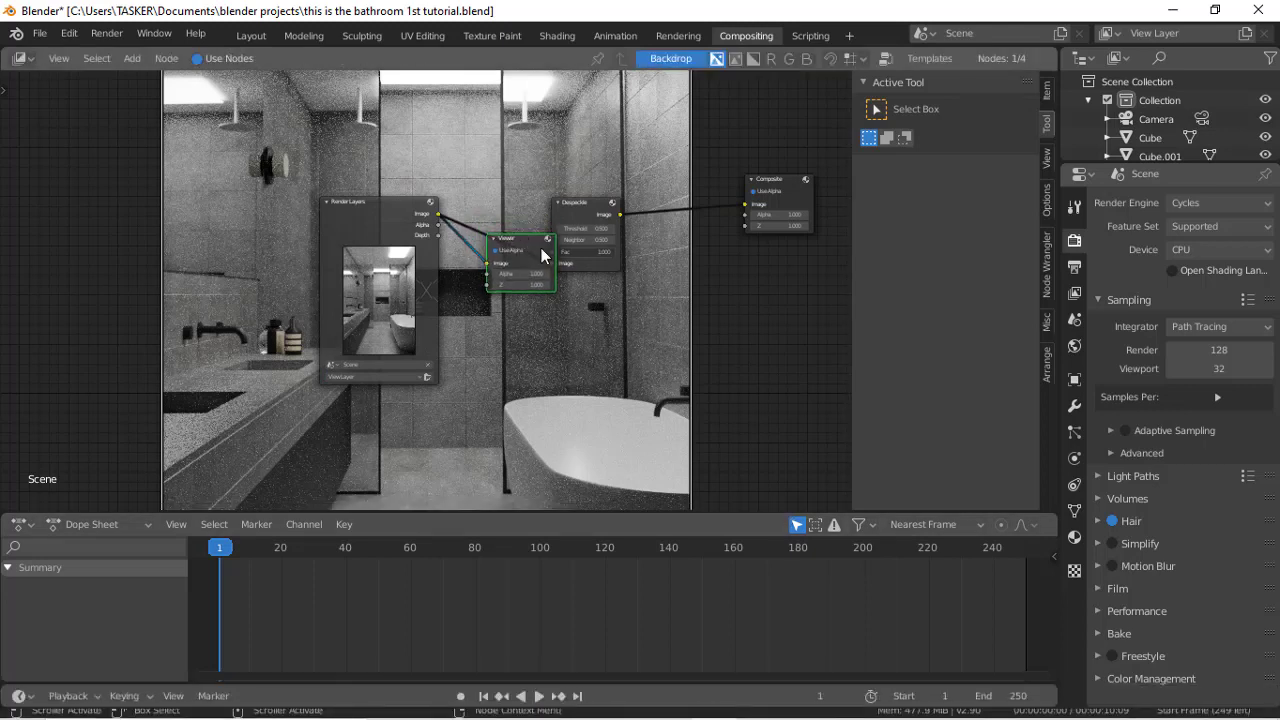
{"action": "key", "text": "ctrl+z"}
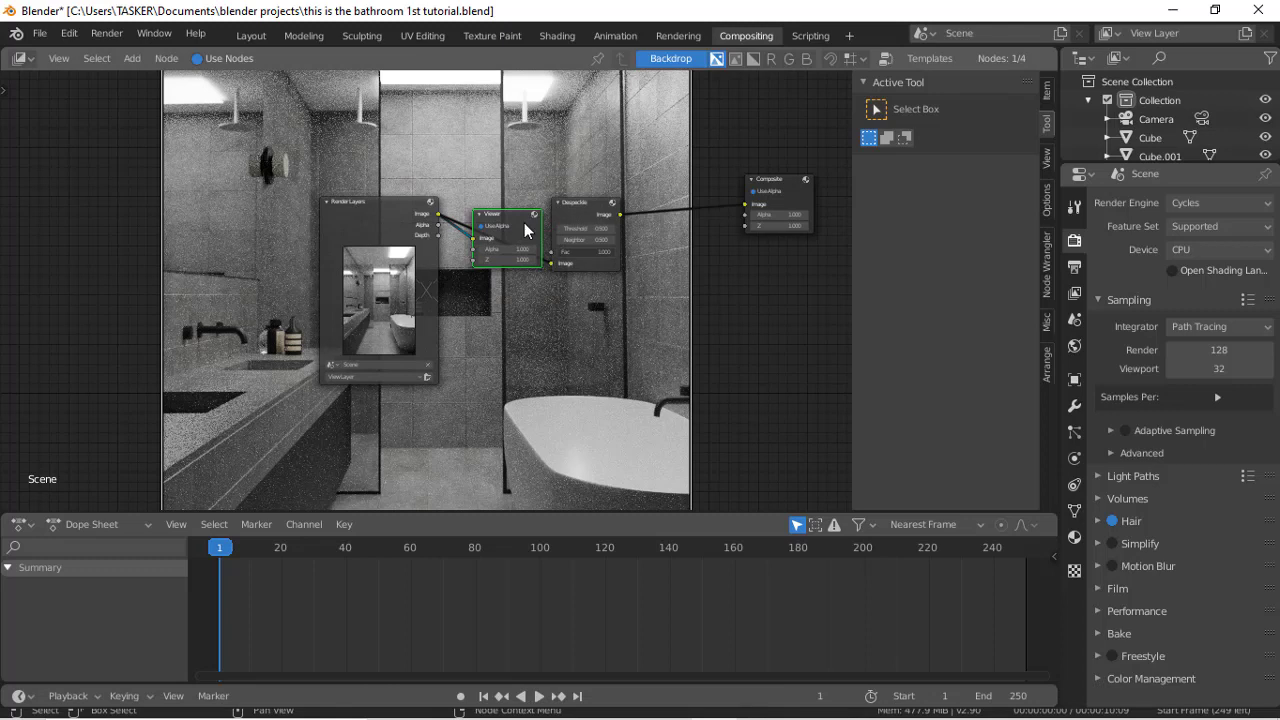
{"action": "key", "text": "x"}
{"action": "left_click", "coordinate": [778, 192]}
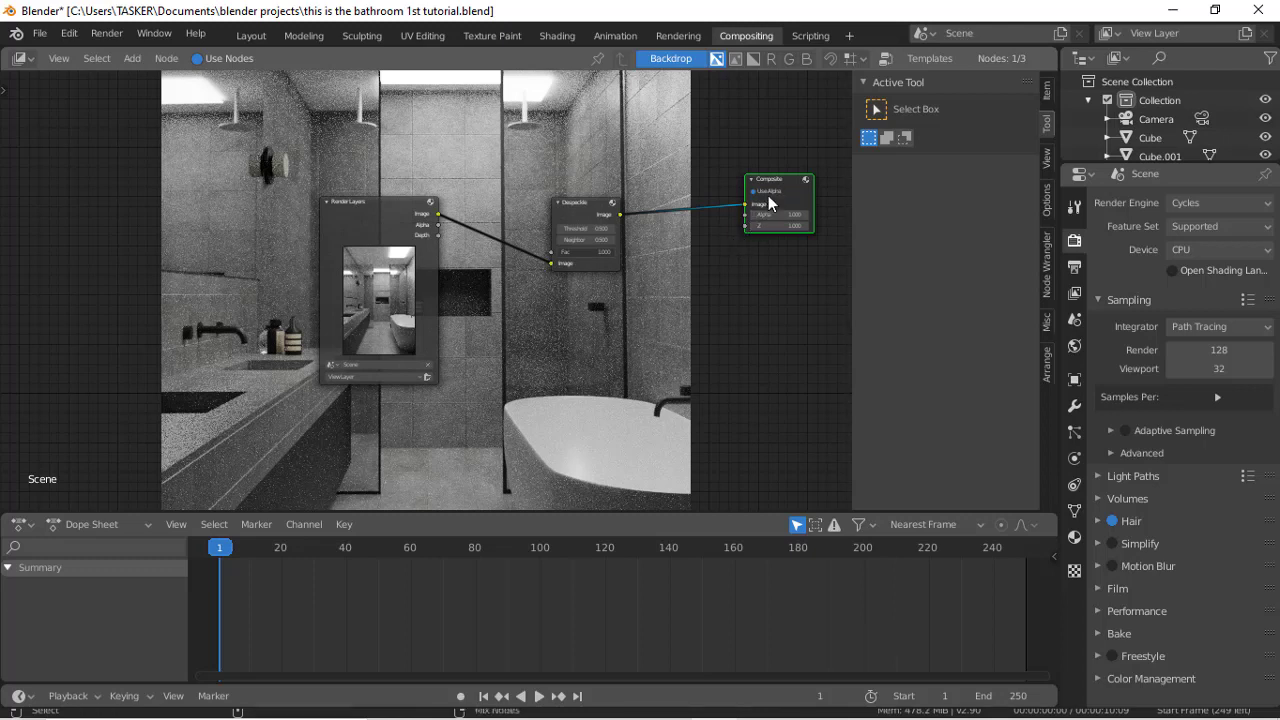
{"action": "left_click", "coordinate": [602, 204], "text": "ctrl+shift"}
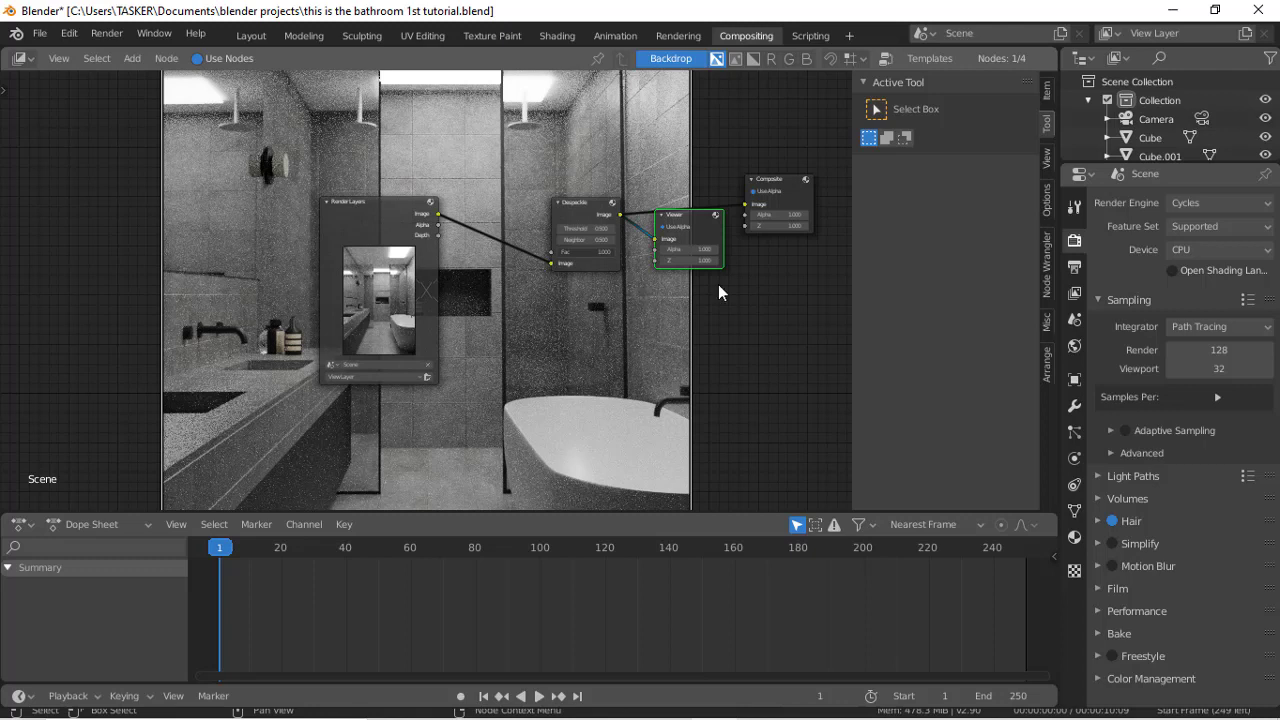
{"action": "key", "text": "Delete"}
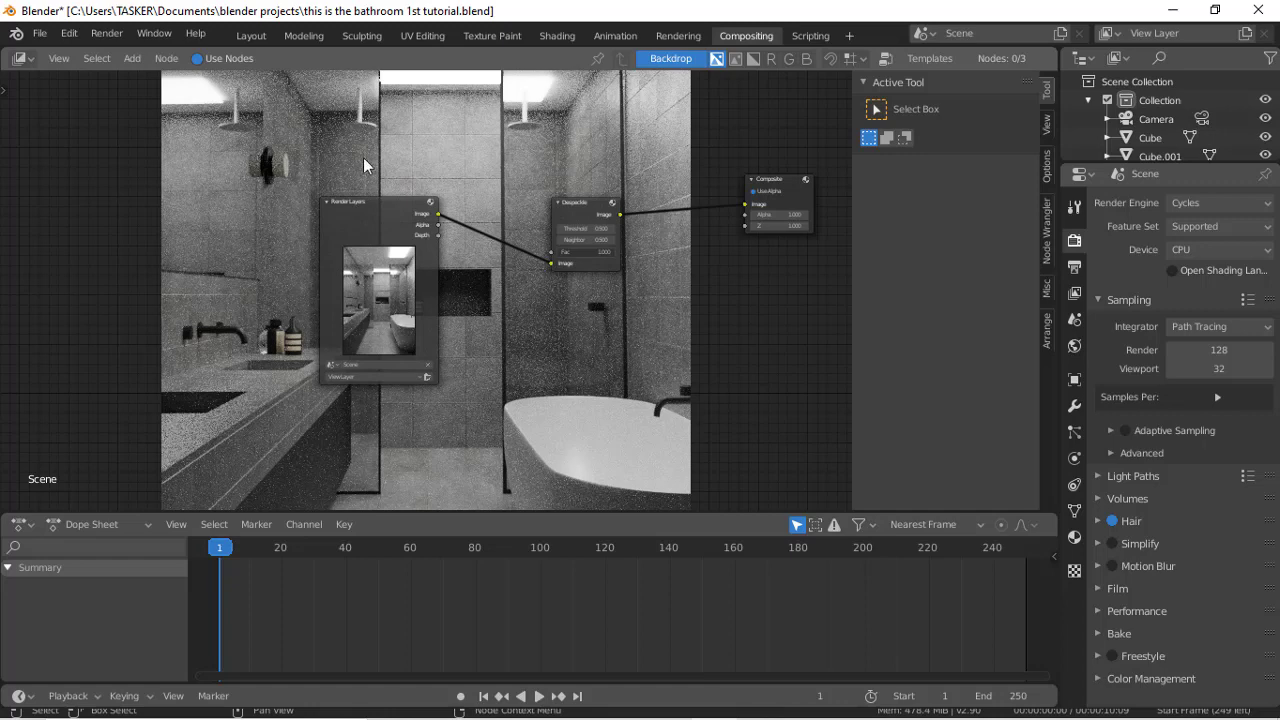
Step: Switch to the Layout workspace with solid shading and open the shower wall with the niche in Edit Mode
{"action": "left_click", "coordinate": [251, 36]}
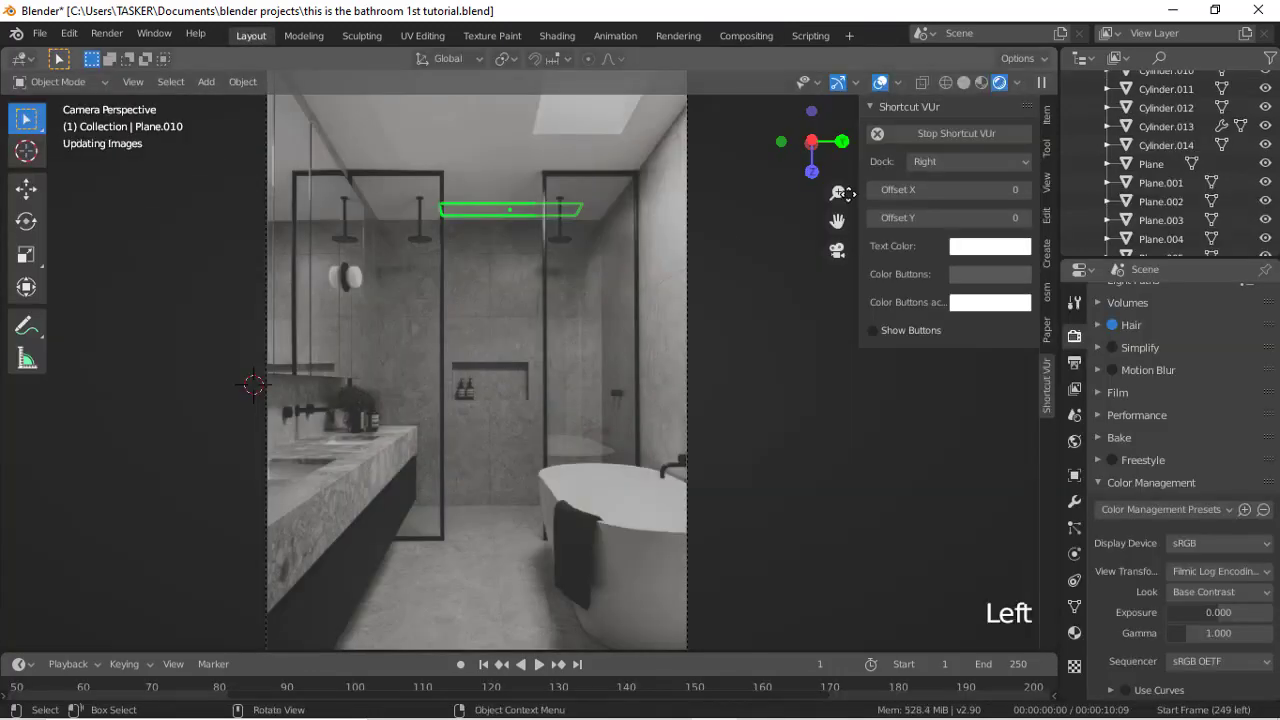
{"action": "left_click", "coordinate": [963, 82]}
{"action": "left_click_drag", "start_coordinate": [811, 142], "coordinate": [610, 449]}
{"action": "left_click_drag", "start_coordinate": [838, 221], "coordinate": [660, 310]}
{"action": "left_click", "coordinate": [454, 435]}
{"action": "key", "text": "Tab"}
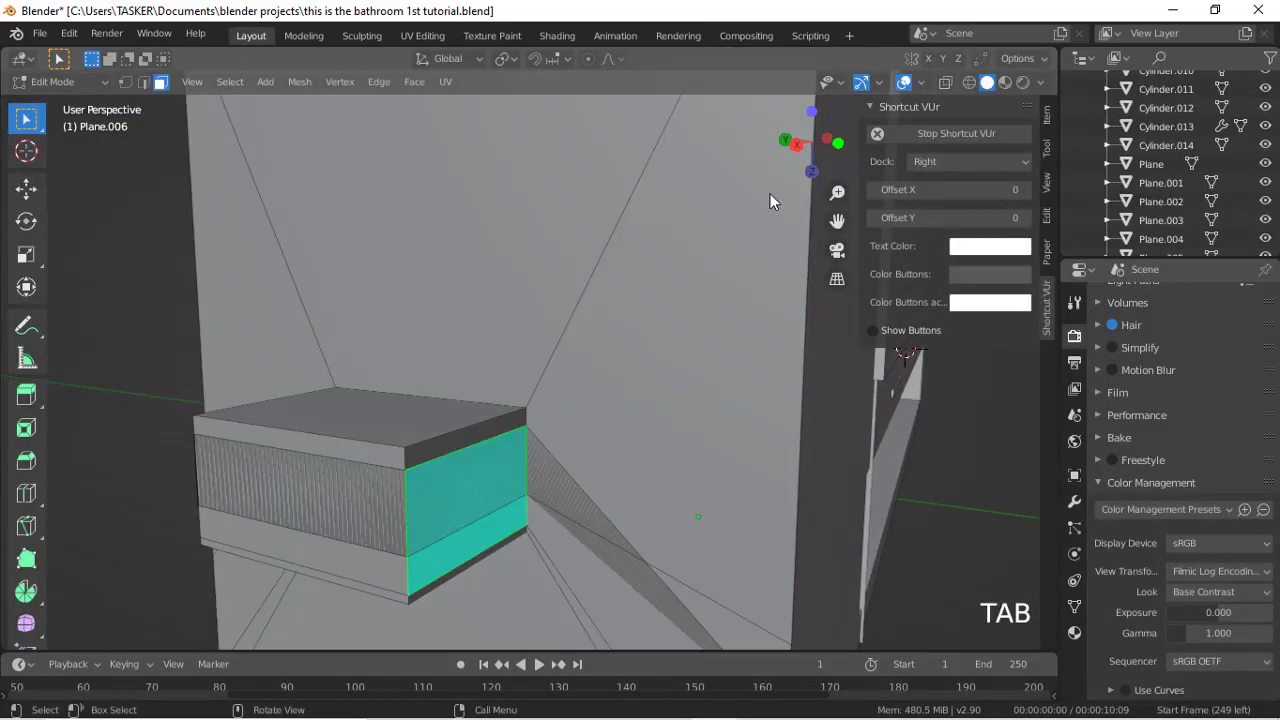
Step: Make the wall niche shallower by moving its back faces about -1.15 m along X, with a final small X adjustment
{"action": "left_click", "coordinate": [838, 143]}
{"action": "left_click_drag", "start_coordinate": [838, 221], "coordinate": [664, 242]}
{"action": "left_click", "coordinate": [945, 83]}
{"action": "left_click_drag", "start_coordinate": [780, 325], "coordinate": [869, 468]}
{"action": "key", "text": "g"}
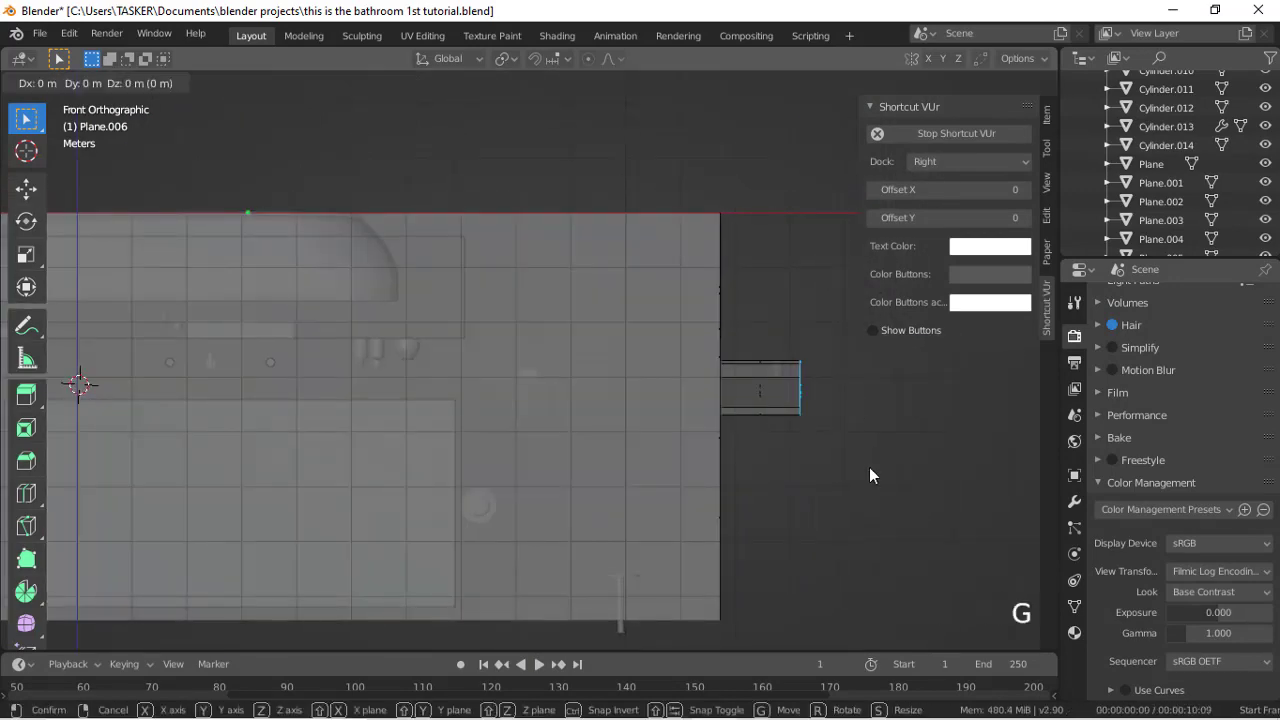
{"action": "key", "text": "x"}
{"action": "left_click", "coordinate": [806, 460]}
{"action": "left_click_drag", "start_coordinate": [811, 142], "coordinate": [579, 208]}
{"action": "key", "text": "g"}
{"action": "key", "text": "x"}
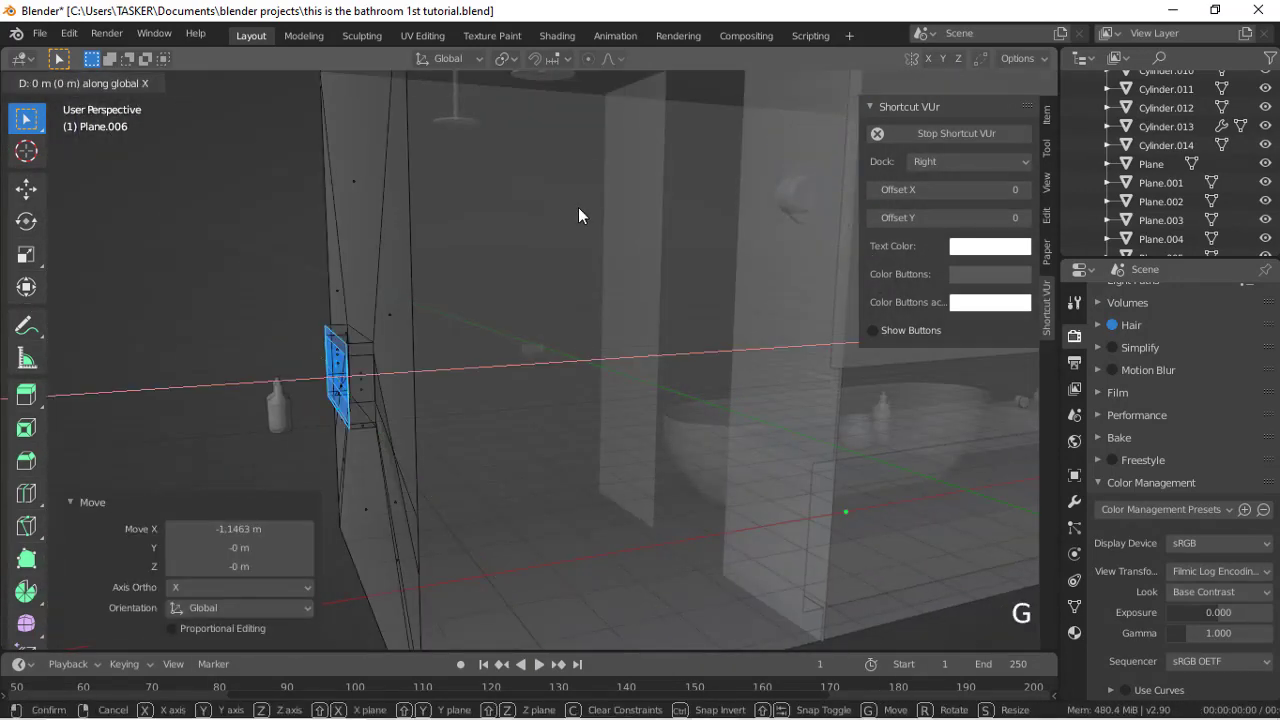
{"action": "left_click", "coordinate": [583, 212]}
{"action": "key", "text": "Tab"}
Step: Move the soap bottles behind the shower wall about -0.99 m along X to follow the niche
{"action": "left_click_drag", "start_coordinate": [289, 485], "coordinate": [250, 362]}
{"action": "key", "text": "g"}
{"action": "key", "text": "x"}
{"action": "left_click", "coordinate": [520, 355]}
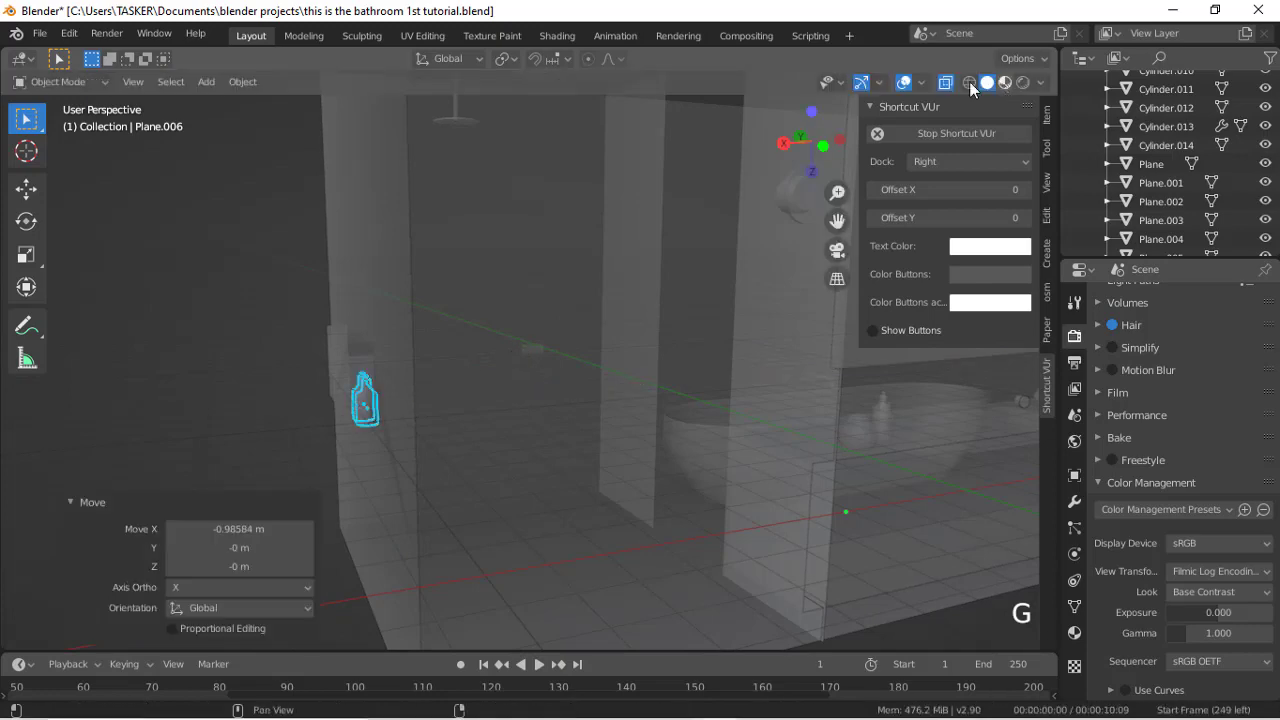
{"action": "left_click", "coordinate": [969, 83]}
{"action": "left_click", "coordinate": [987, 83]}
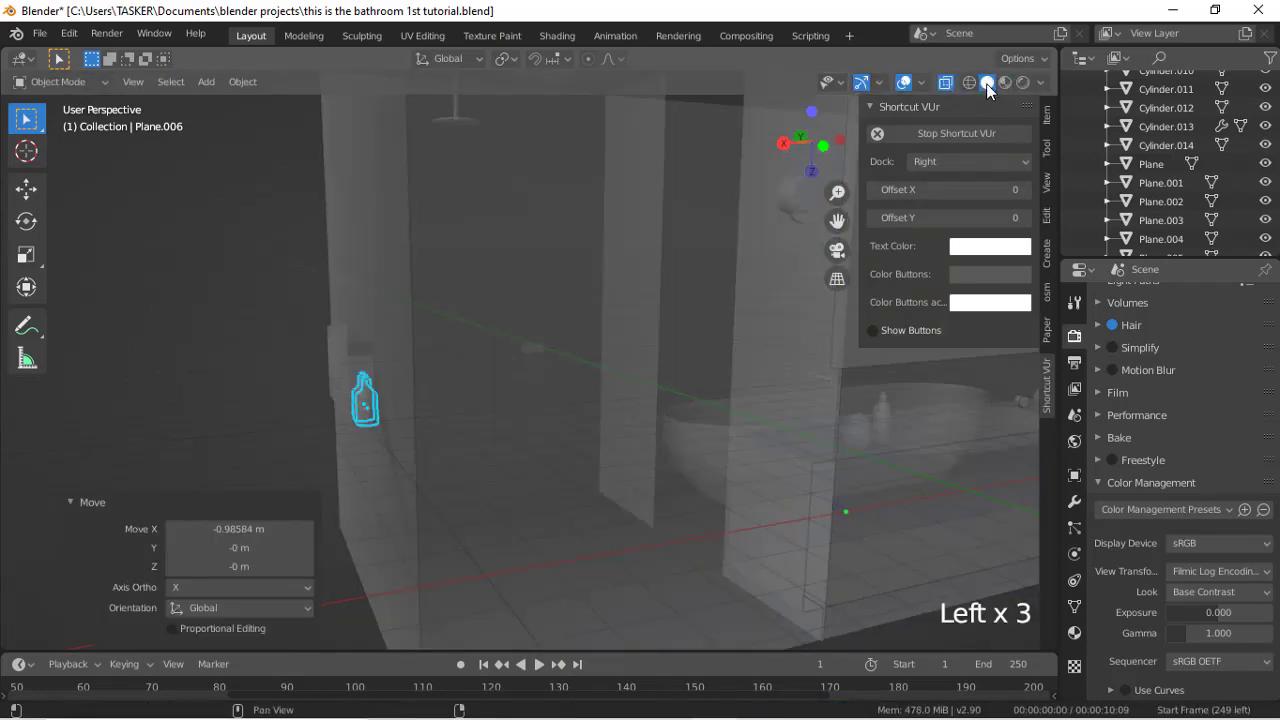
{"action": "left_click_drag", "start_coordinate": [811, 142], "coordinate": [620, 150]}
{"action": "scroll", "coordinate": [854, 200], "scroll_direction": "up", "scroll_amount": 4}
{"action": "right_click", "coordinate": [854, 200]}
{"action": "left_click", "coordinate": [946, 83]}
Step: Position the two soap bottles inside the niche by moving them along X and about 0.34 m along Y
{"action": "left_click", "coordinate": [612, 352]}
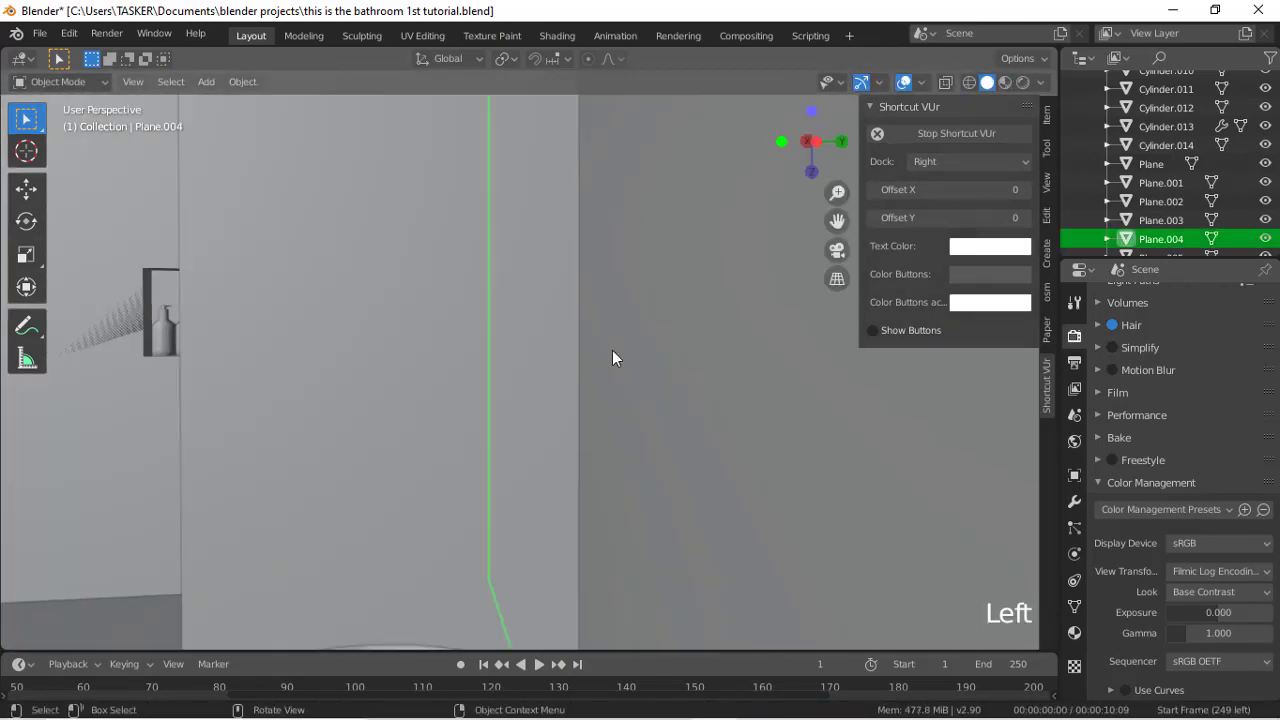
{"action": "right_click", "coordinate": [834, 220]}
{"action": "left_click_drag", "start_coordinate": [814, 147], "coordinate": [858, 149]}
{"action": "scroll", "coordinate": [729, 220], "scroll_direction": "down", "scroll_amount": 4}
{"action": "left_click_drag", "start_coordinate": [837, 221], "coordinate": [1038, 262]}
{"action": "left_click_drag", "start_coordinate": [548, 480], "coordinate": [472, 558]}
{"action": "key", "text": "g"}
{"action": "key", "text": "x"}
{"action": "left_click", "coordinate": [752, 302]}
{"action": "key", "text": "g"}
{"action": "key", "text": "y"}
{"action": "left_click", "coordinate": [808, 312]}
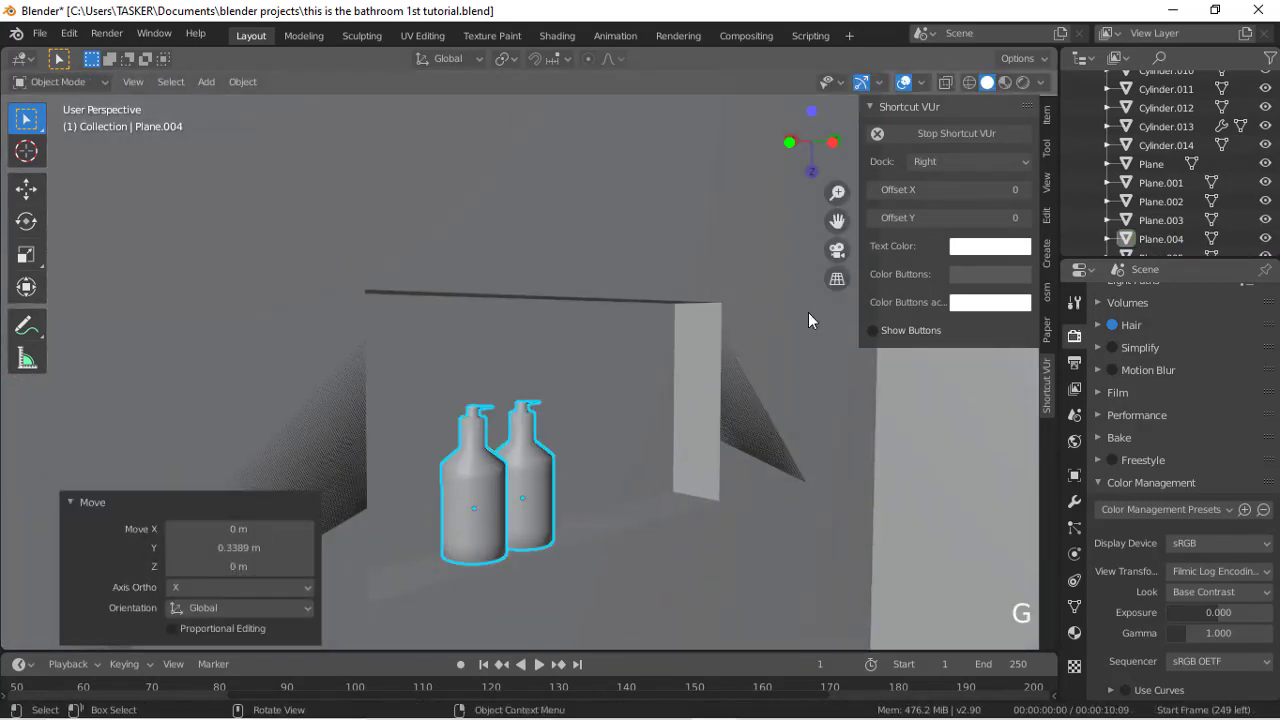
Step: In the wireframe camera view, shift the two niche bottles along Y to line up with the reference photo
{"action": "scroll", "coordinate": [670, 372], "scroll_direction": "down", "scroll_amount": 4}
{"action": "scroll", "coordinate": [796, 191], "scroll_direction": "up", "scroll_amount": 4}
{"action": "left_click_drag", "start_coordinate": [811, 142], "coordinate": [830, 150]}
{"action": "scroll", "coordinate": [473, 550], "scroll_direction": "down", "scroll_amount": 3}
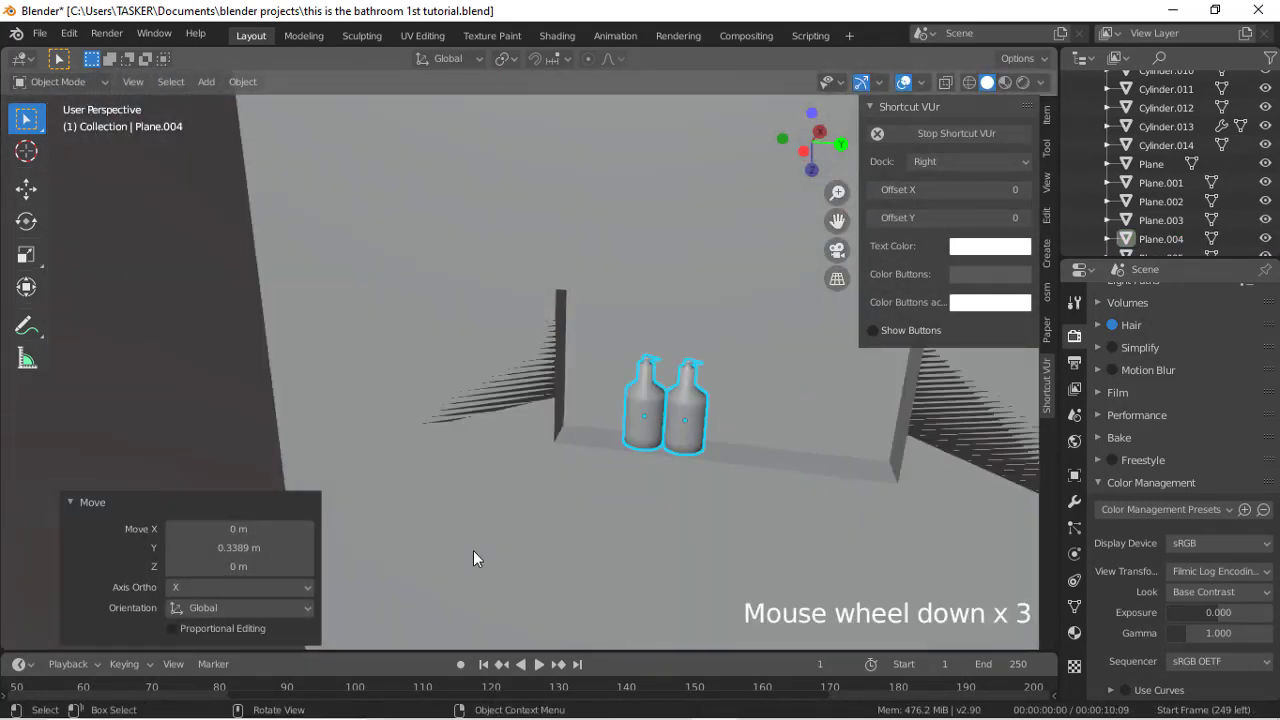
{"action": "left_click", "coordinate": [842, 256]}
{"action": "left_click", "coordinate": [620, 495]}
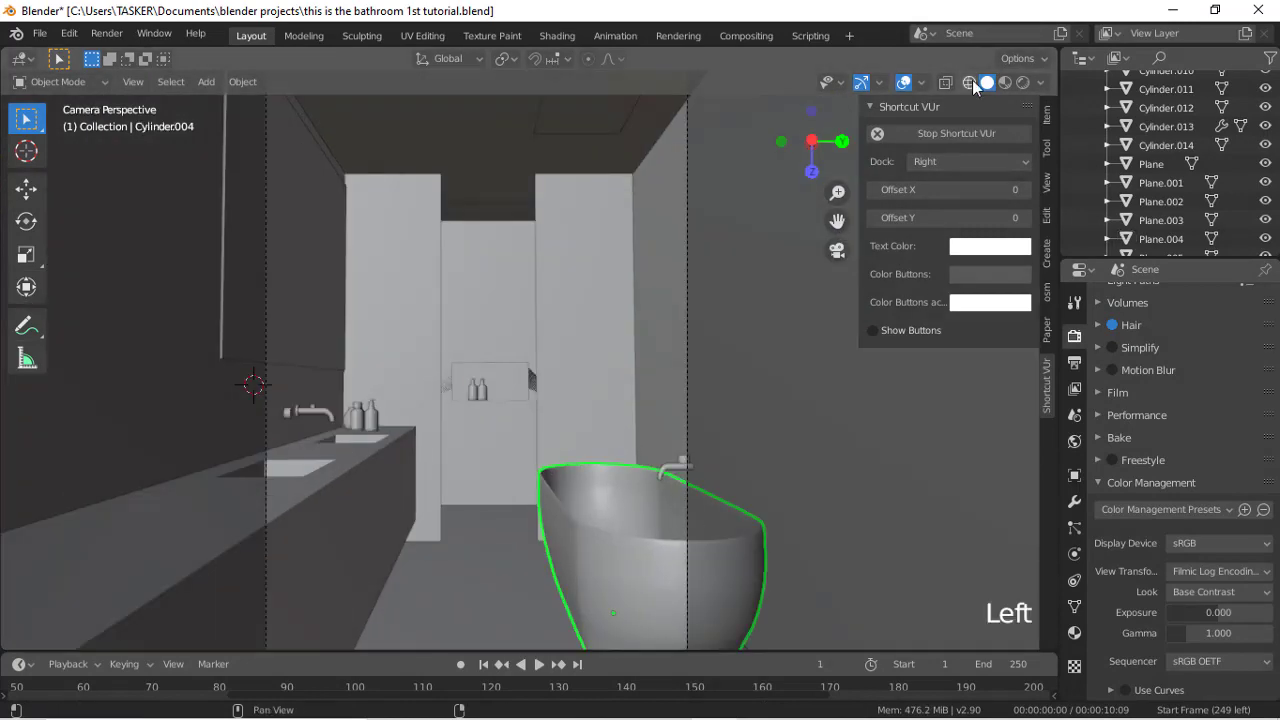
{"action": "left_click", "coordinate": [969, 82]}
{"action": "key", "text": "Tab"}
{"action": "key", "text": "Tab"}
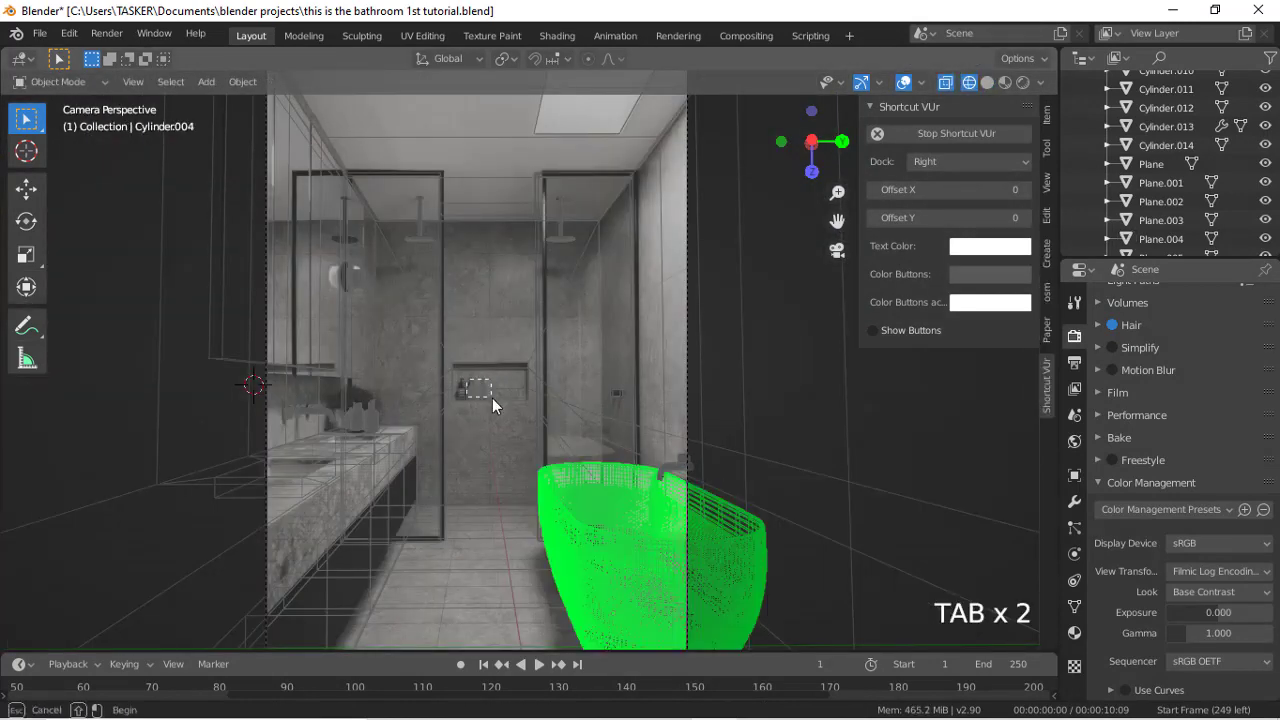
{"action": "left_click", "coordinate": [485, 394]}
{"action": "key", "text": "g"}
{"action": "key", "text": "y"}
{"action": "left_click", "coordinate": [624, 409]}
Step: Give the two shower heads a linked new material with a dark base color, and delete the selected object at the right shower partition
{"action": "left_click", "coordinate": [422, 241]}
{"action": "left_click", "coordinate": [561, 238], "text": "shift"}
{"action": "left_click", "coordinate": [1075, 633]}
{"action": "left_click", "coordinate": [1180, 360]}
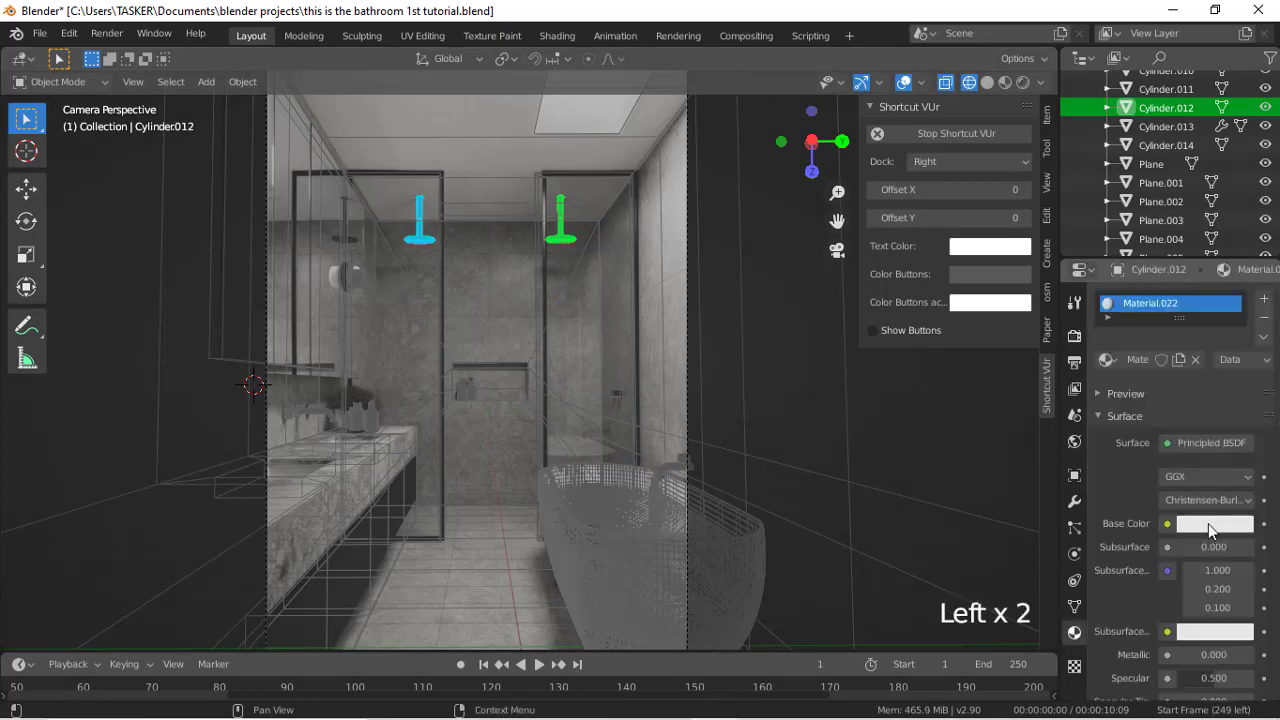
{"action": "left_click", "coordinate": [1208, 523]}
{"action": "left_click", "coordinate": [1238, 395]}
{"action": "key", "text": "ctrl+l"}
{"action": "left_click", "coordinate": [722, 343]}
{"action": "left_click", "coordinate": [603, 271]}
{"action": "key", "text": "Delete"}
Step: Move the small tap part on the wall above the vanity about -0.018 m along Y
{"action": "scroll", "coordinate": [603, 271], "scroll_direction": "up", "scroll_amount": 5}
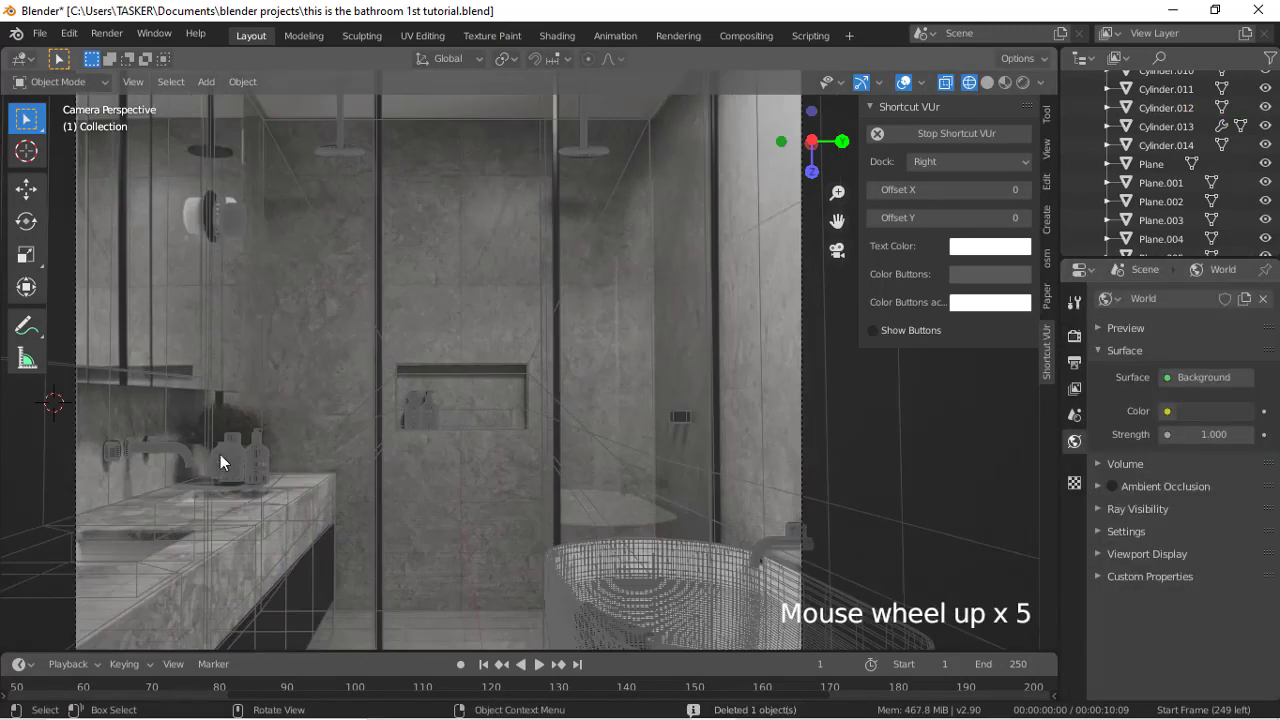
{"action": "left_click", "coordinate": [220, 454]}
{"action": "left_click_drag", "start_coordinate": [1207, 527], "coordinate": [1240, 527]}
{"action": "left_click", "coordinate": [154, 445]}
{"action": "key", "text": "g"}
{"action": "key", "text": "y"}
{"action": "left_click", "coordinate": [341, 446]}
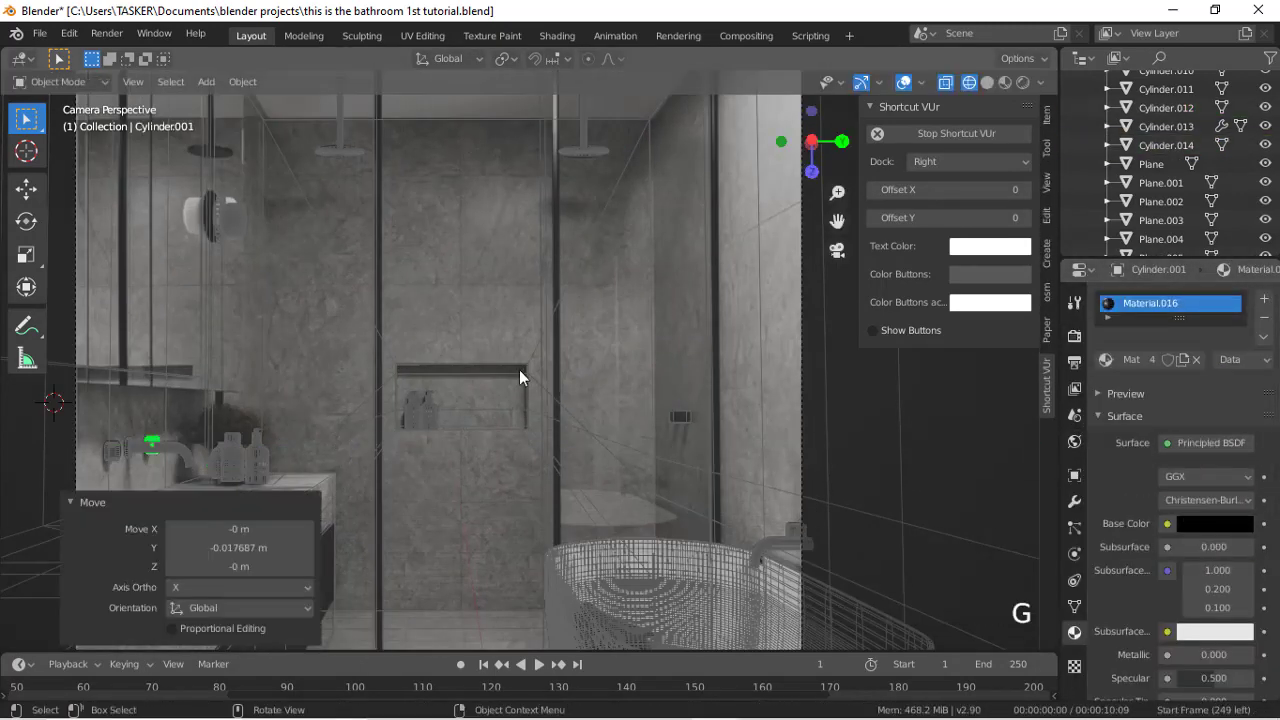
Step: Scale the vanity counter to about 0.891 along Z and move it along Z to align its top with the reference
{"action": "scroll", "coordinate": [519, 369], "scroll_direction": "down", "scroll_amount": 1}
{"action": "left_click_drag", "start_coordinate": [838, 221], "coordinate": [1023, 5]}
{"action": "left_click", "coordinate": [552, 318]}
{"action": "key", "text": "s"}
{"action": "key", "text": "z"}
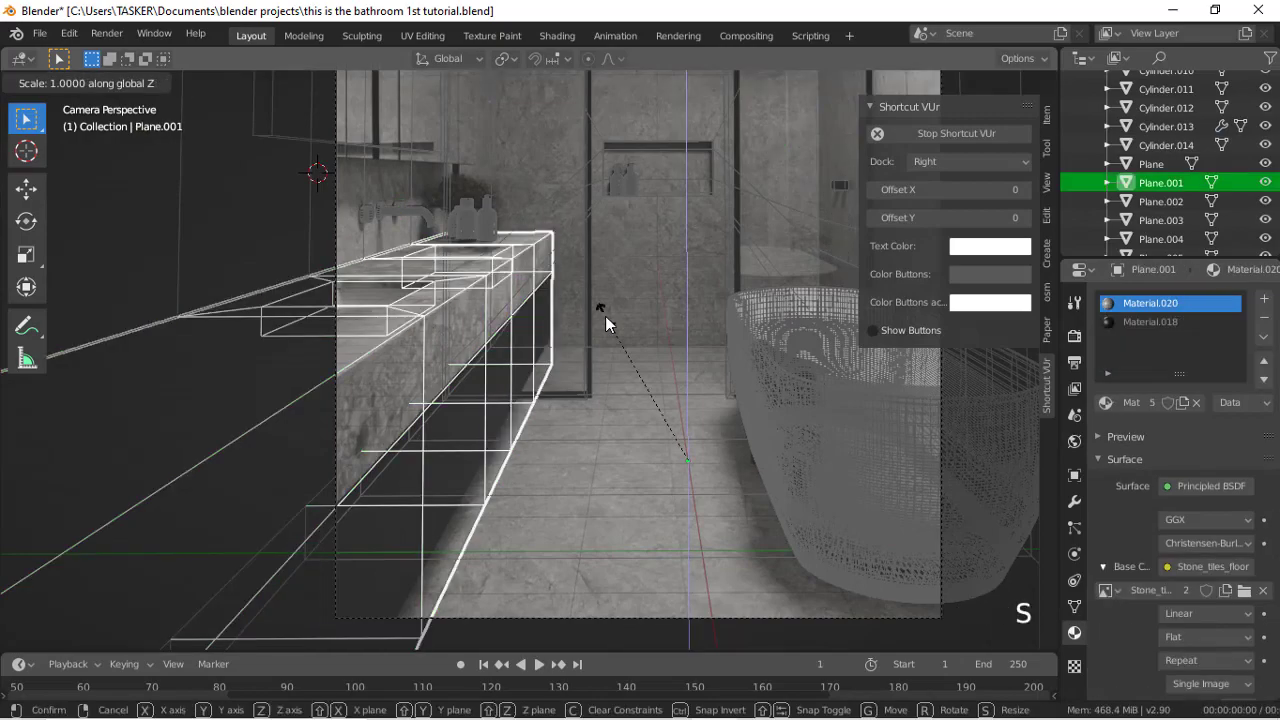
{"action": "left_click", "coordinate": [605, 316]}
{"action": "key", "text": "g"}
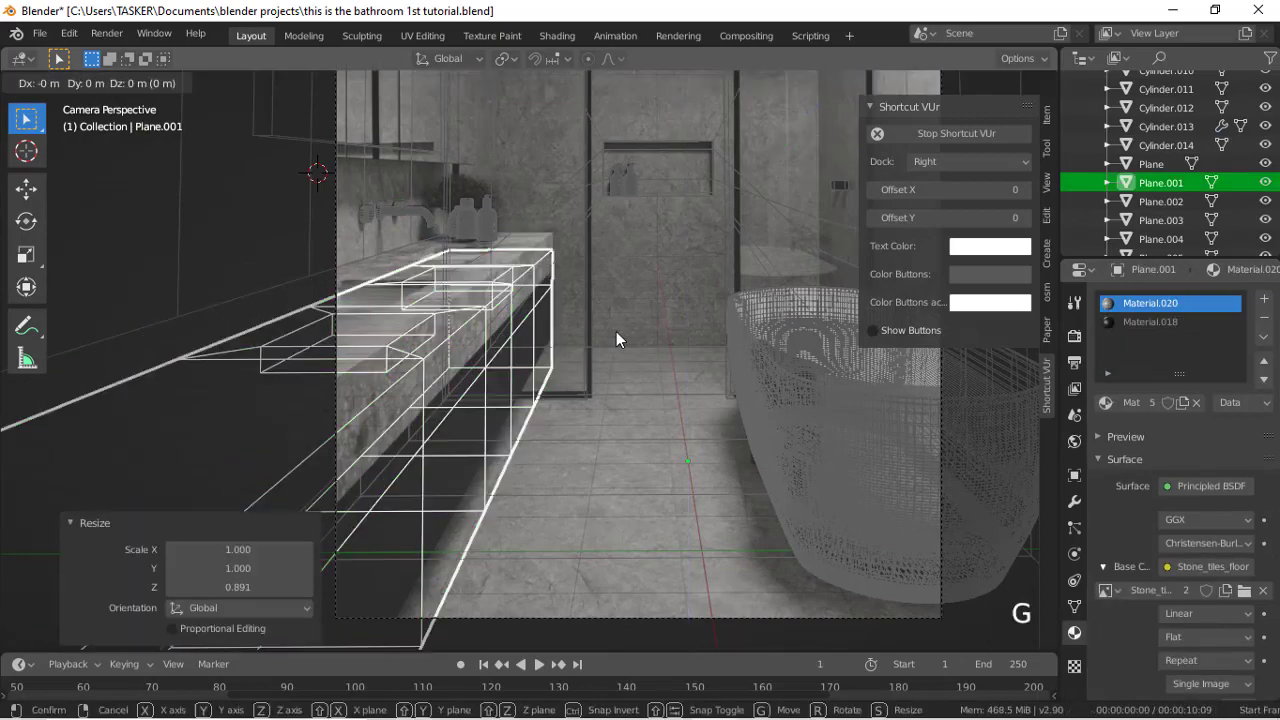
{"action": "key", "text": "z"}
{"action": "left_click", "coordinate": [606, 303]}
Step: Scale the vanity counter by about another 0.905 along Z and move it about -0.09 m along Z
{"action": "key", "text": "s"}
{"action": "key", "text": "z"}
{"action": "left_click", "coordinate": [621, 309]}
{"action": "key", "text": "g"}
{"action": "key", "text": "z"}
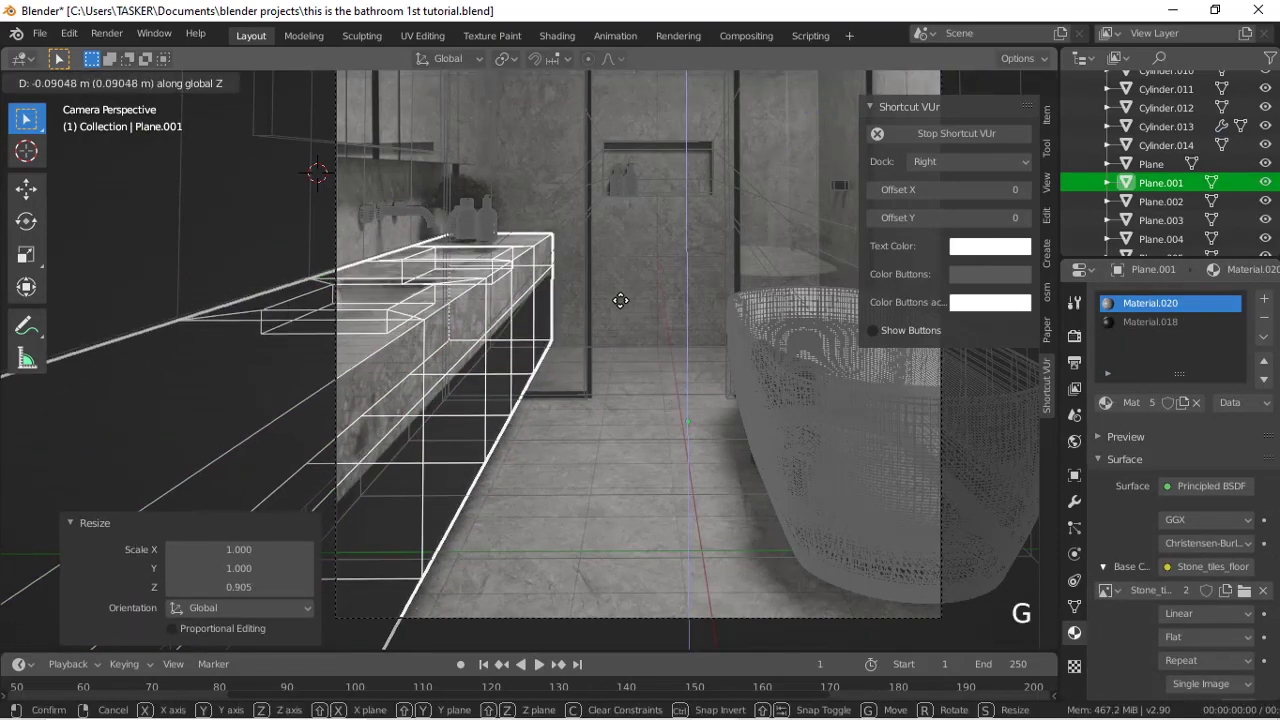
{"action": "left_click", "coordinate": [620, 301]}
Step: Fine-tune the vanity counter's height by scaling it to about 0.988 along Z, and check it against the reference
{"action": "key", "text": "s"}
{"action": "key", "text": "z"}
{"action": "left_click", "coordinate": [621, 304]}
{"action": "scroll", "coordinate": [620, 301], "scroll_direction": "up", "scroll_amount": 1}
{"action": "left_click_drag", "start_coordinate": [838, 221], "coordinate": [679, 474]}
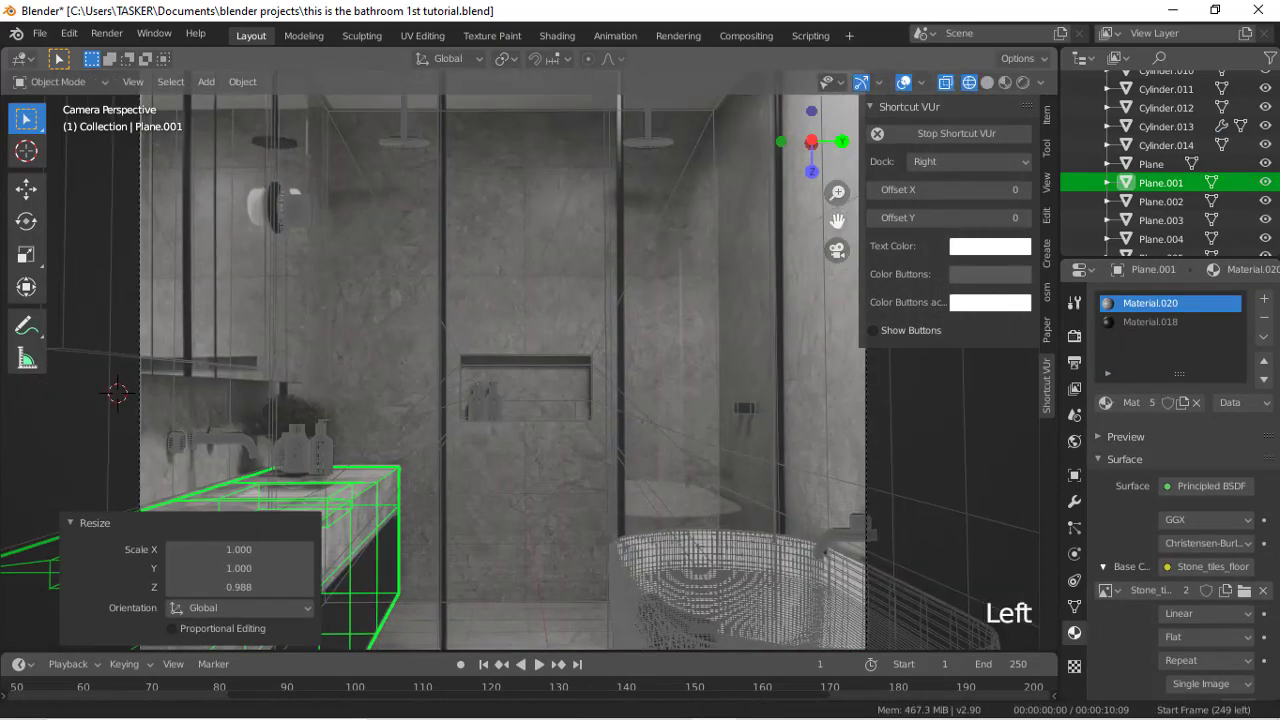
{"action": "scroll", "coordinate": [671, 303], "scroll_direction": "up", "scroll_amount": 2}
{"action": "scroll", "coordinate": [671, 303], "scroll_direction": "down", "scroll_amount": 2}
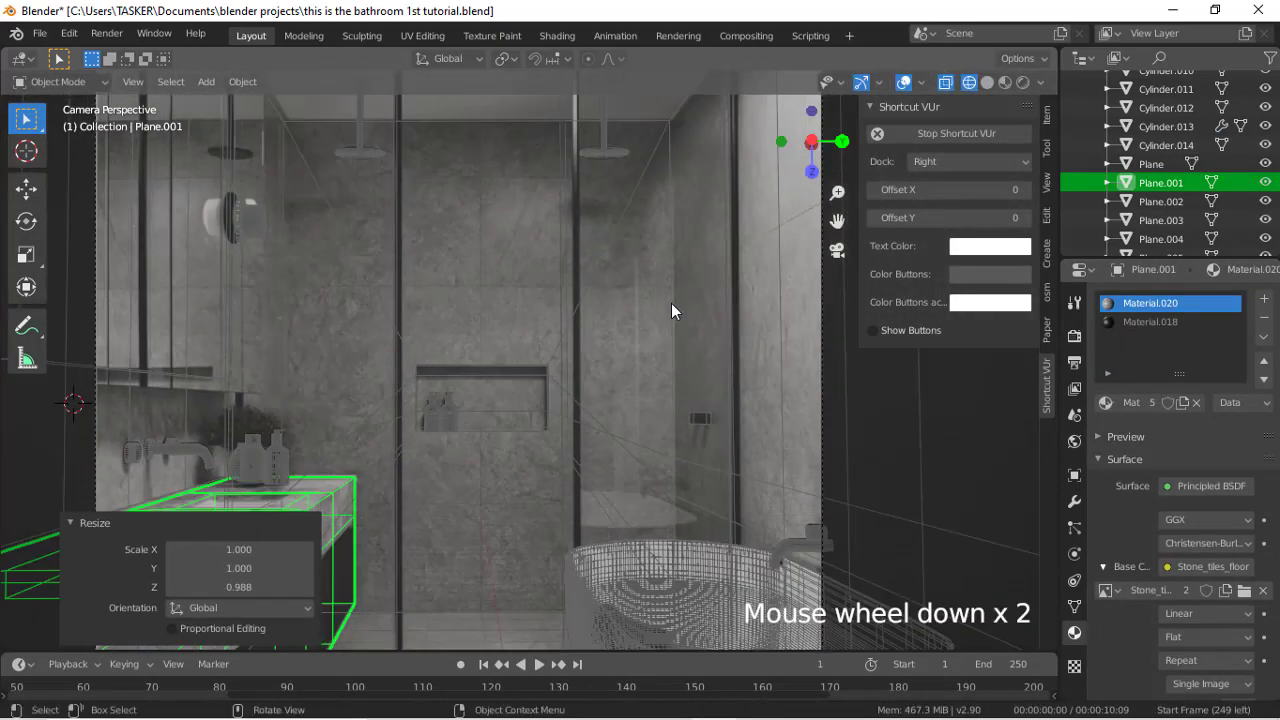
Step: Raise the base color of the wall lamp's Material.009 to full brightness
{"action": "left_click", "coordinate": [257, 219]}
{"action": "key", "text": "Tab"}
{"action": "key", "text": "Tab"}
{"action": "left_click", "coordinate": [1206, 567]}
{"action": "left_click", "coordinate": [1239, 303]}
{"action": "left_click", "coordinate": [1206, 567]}
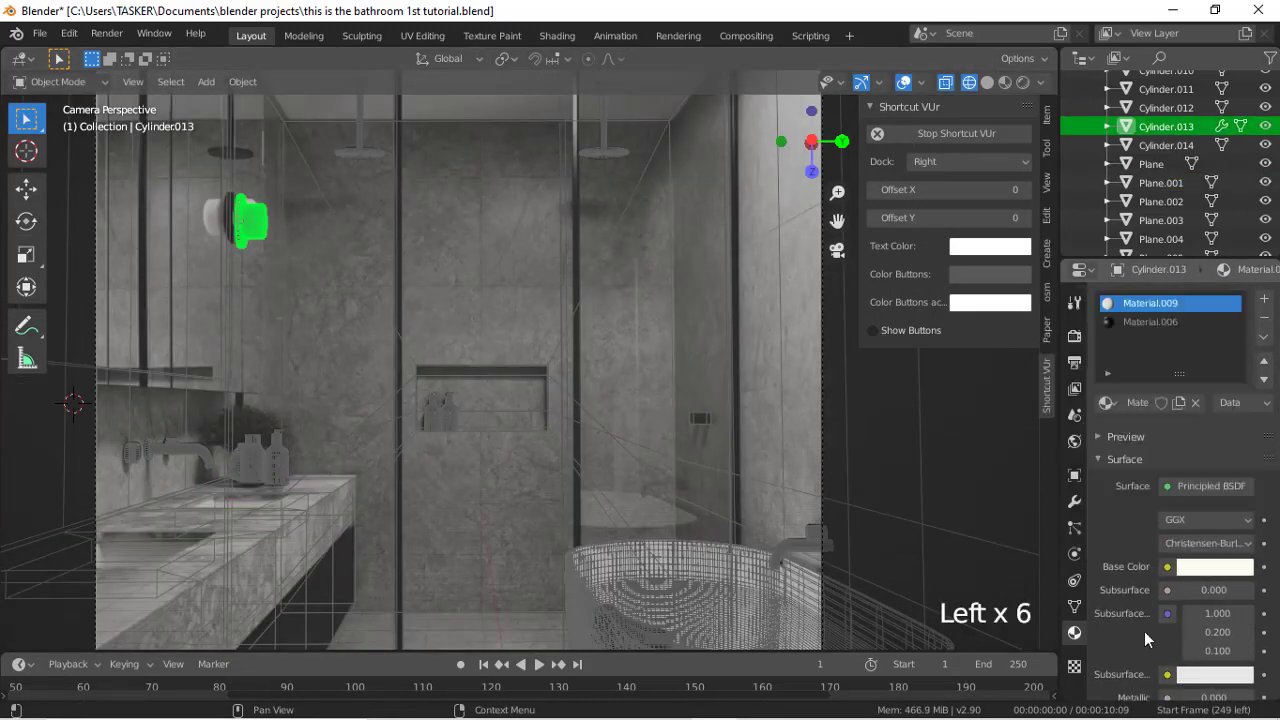
{"action": "left_click", "coordinate": [1150, 322]}
{"action": "left_click", "coordinate": [1195, 403]}
{"action": "key", "text": "ctrl+z"}
{"action": "key", "text": "ctrl+z"}
Step: Set the wall lamp's base color to near-white with hue 0.500, saturation 0.027 and value 1.000, and display the rendered preview
{"action": "left_click", "coordinate": [1221, 566]}
{"action": "left_click", "coordinate": [1156, 367]}
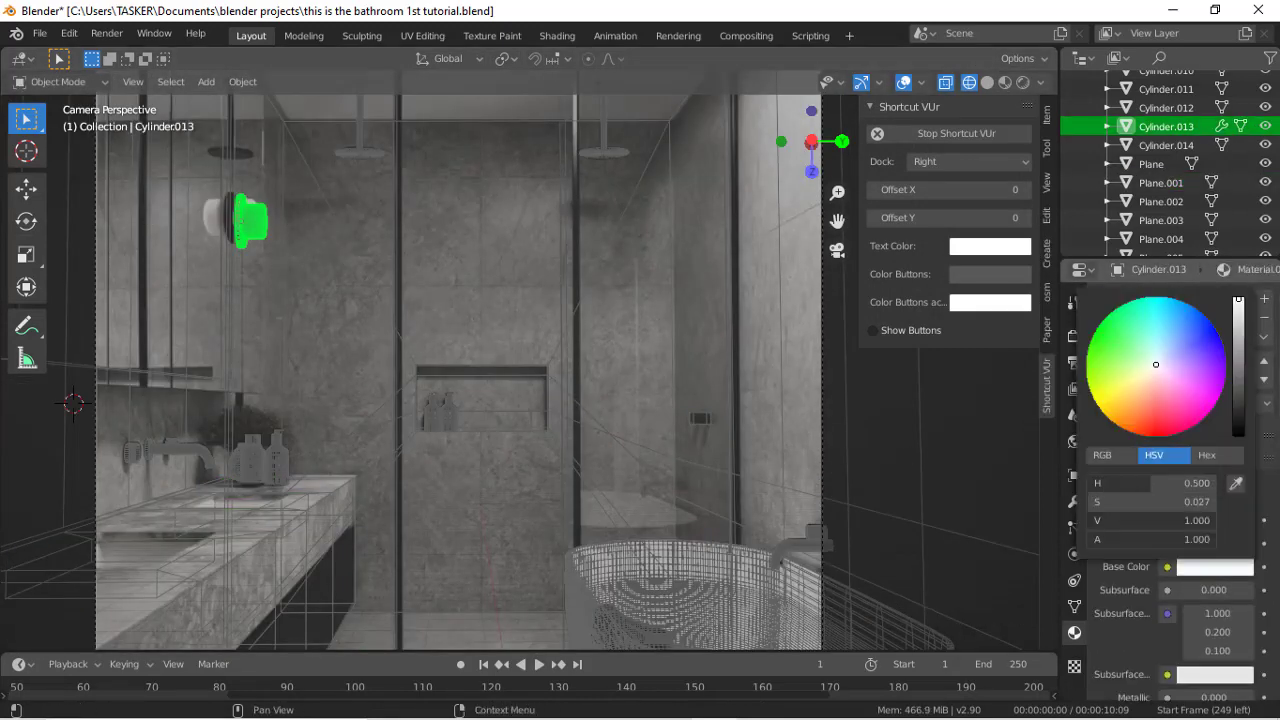
{"action": "left_click", "coordinate": [1019, 84]}
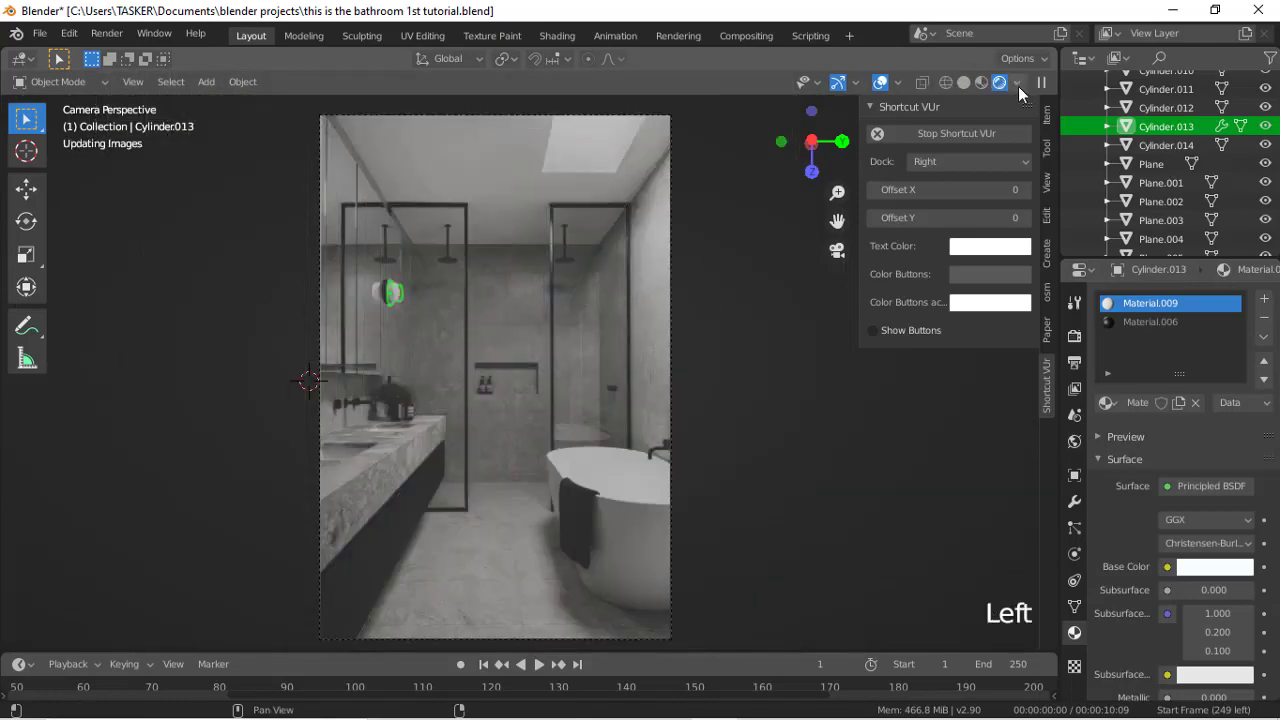
Step: Add a spot light to the scene and rotate it about 160° around the Y axis
{"action": "key", "text": "shift+a"}
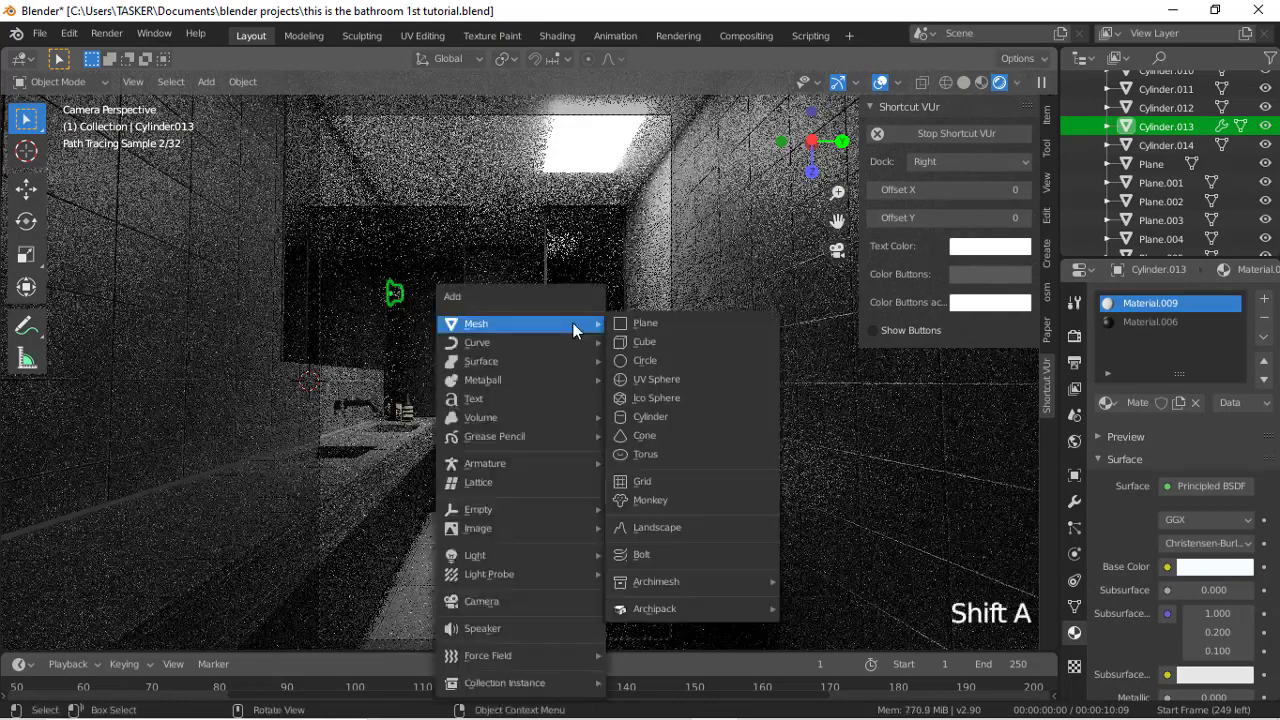
{"action": "mouse_move", "coordinate": [514, 556]}
{"action": "left_click", "coordinate": [684, 604]}
{"action": "scroll", "coordinate": [700, 299], "scroll_direction": "down", "scroll_amount": 9}
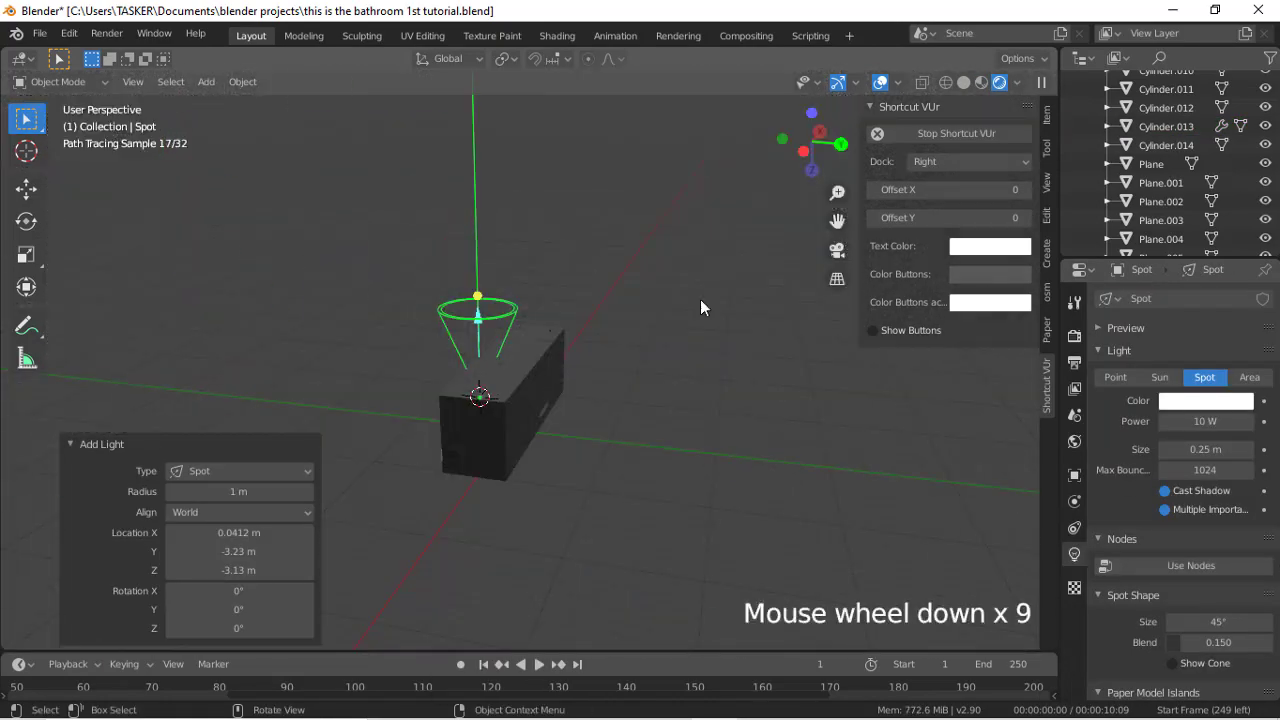
{"action": "type", "text": "ry180"}
{"action": "left_click", "coordinate": [700, 299]}
Step: Rotate the spot light further around Y and move it about -1.09 m along Z
{"action": "middle_click_drag", "start_coordinate": [700, 299], "coordinate": [617, 301]}
{"action": "key", "text": "r"}
{"action": "key", "text": "x"}
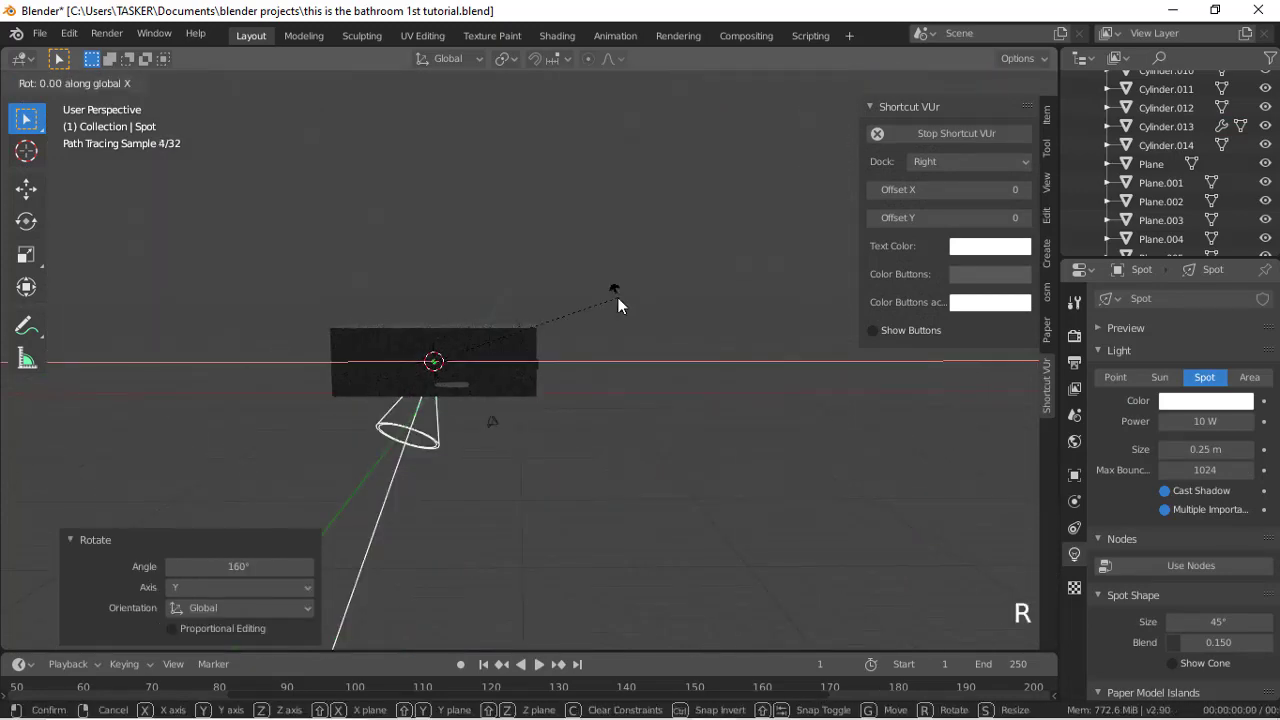
{"action": "key", "text": "y"}
{"action": "left_click", "coordinate": [611, 536]}
{"action": "key", "text": "g"}
{"action": "key", "text": "z"}
{"action": "left_click", "coordinate": [608, 530]}
Step: Scale up the spot light and reposition it along X and about 2.87 m along Y
{"action": "left_click_drag", "start_coordinate": [829, 160], "coordinate": [905, 197]}
{"action": "key", "text": "s"}
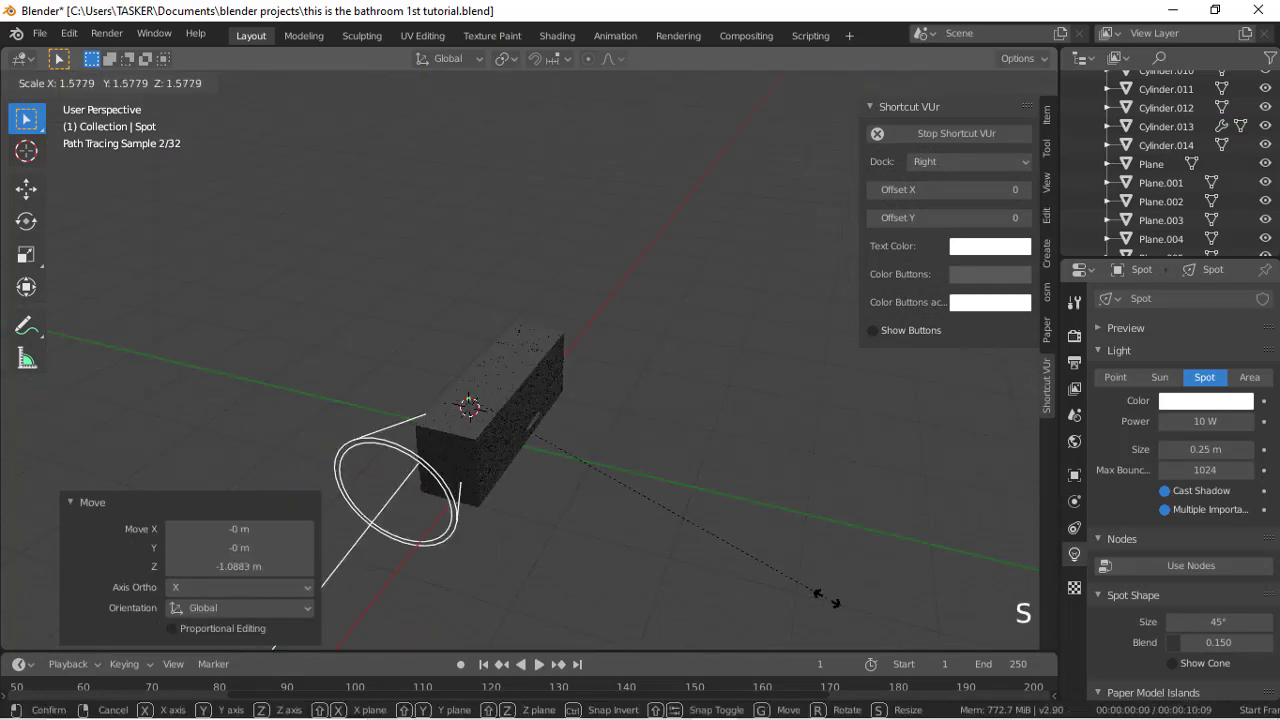
{"action": "left_click", "coordinate": [832, 604]}
{"action": "key", "text": "g"}
{"action": "key", "text": "x"}
{"action": "left_click", "coordinate": [885, 563]}
{"action": "key", "text": "g"}
{"action": "key", "text": "y"}
{"action": "left_click", "coordinate": [934, 580]}
Step: Return to the camera view and set the spot light's power to 3000 W
{"action": "left_click", "coordinate": [837, 249]}
{"action": "left_click", "coordinate": [1206, 422]}
{"action": "type", "text": "300"}
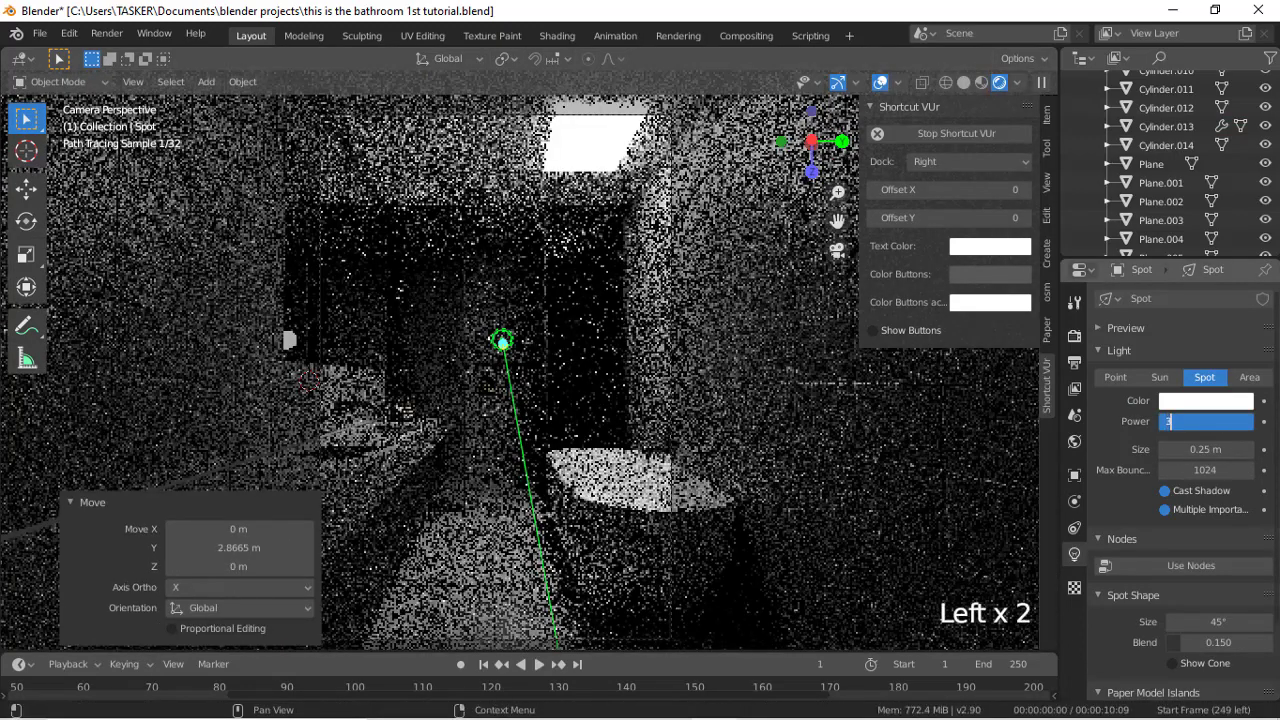
{"action": "key", "text": "Return"}
{"action": "key", "text": "Return"}
Step: Rotate the spot light about -96.2° around the Y axis while viewing through the camera
{"action": "left_click_drag", "start_coordinate": [820, 150], "coordinate": [940, 165]}
{"action": "left_click", "coordinate": [837, 249]}
{"action": "key", "text": "r"}
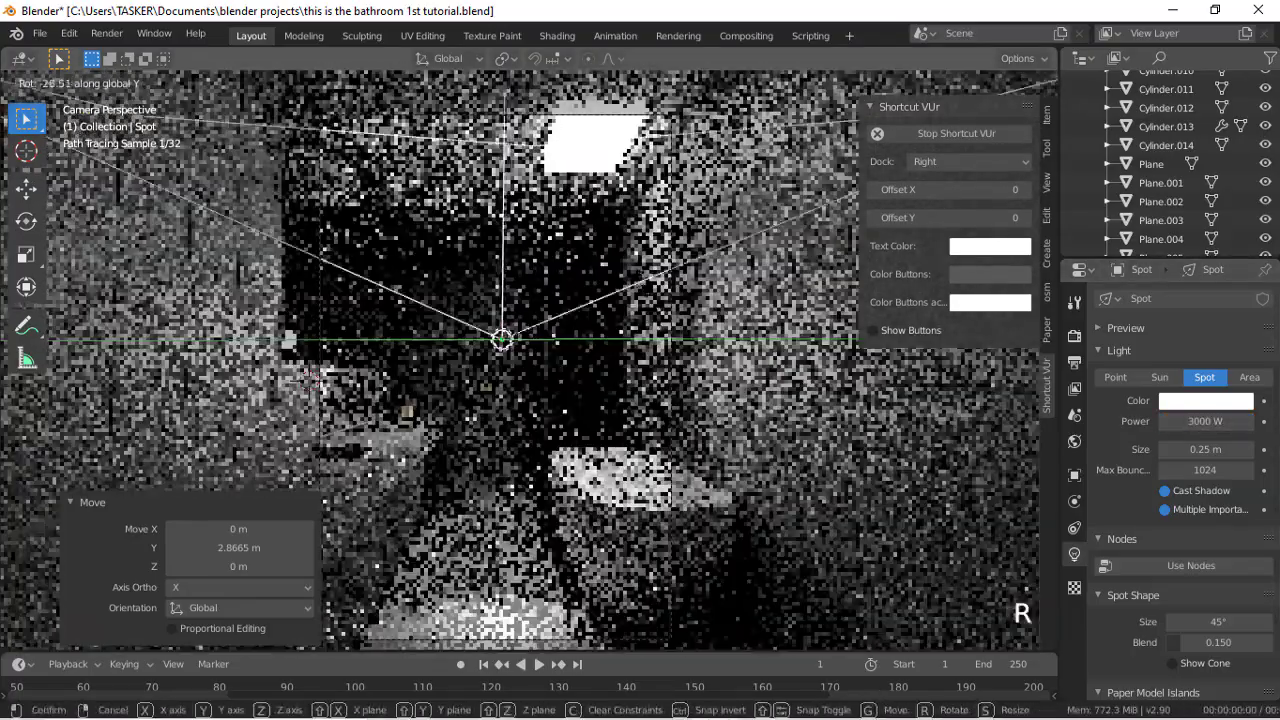
{"action": "key", "text": "y"}
{"action": "left_click", "coordinate": [462, 470]}
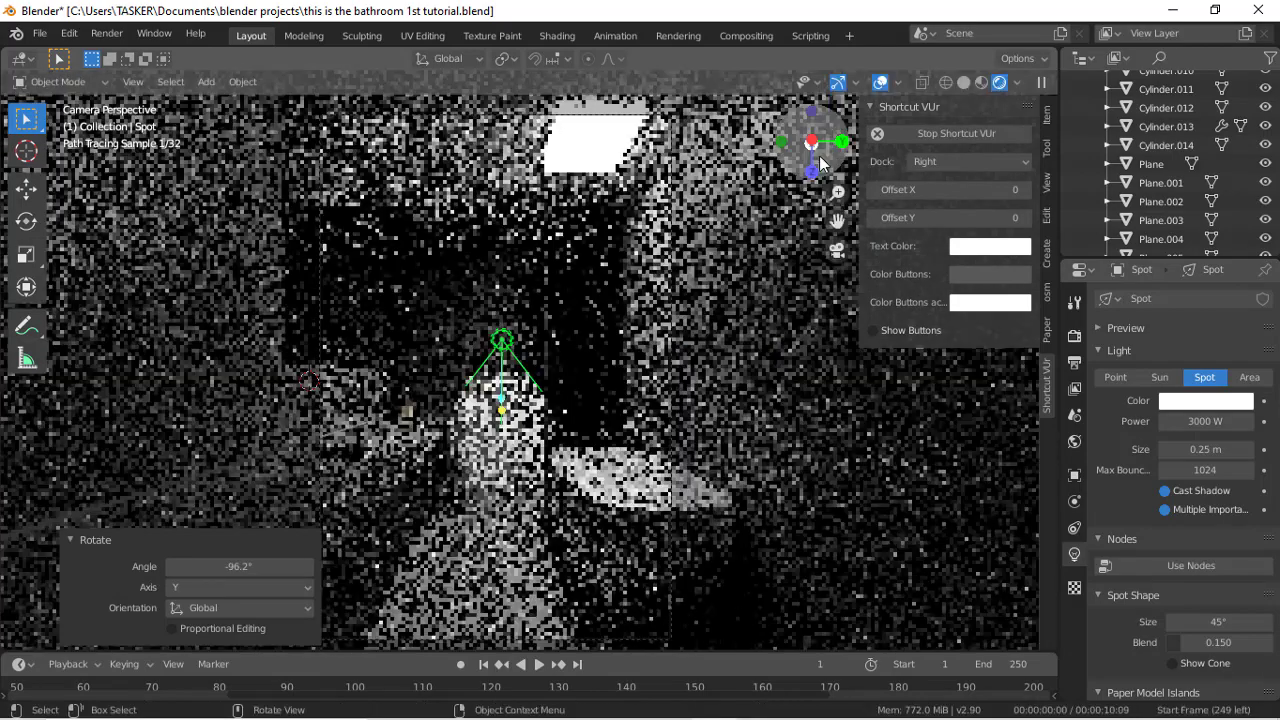
Step: Move the spot light along X and re-aim it by rotating it around Y
{"action": "left_click_drag", "start_coordinate": [820, 164], "coordinate": [725, 290]}
{"action": "key", "text": "g"}
{"action": "key", "text": "x"}
{"action": "left_click", "coordinate": [437, 387]}
{"action": "key", "text": "r"}
{"action": "key", "text": "y"}
{"action": "left_click", "coordinate": [602, 288]}
Step: Move the spot light along Z and about -3.6 m along X, and inspect the lighting through the camera
{"action": "left_click_drag", "start_coordinate": [838, 150], "coordinate": [745, 165]}
{"action": "key", "text": "g"}
{"action": "key", "text": "z"}
{"action": "left_click", "coordinate": [786, 229]}
{"action": "key", "text": "g"}
{"action": "key", "text": "x"}
{"action": "left_click", "coordinate": [828, 258]}
{"action": "left_click", "coordinate": [838, 250]}
{"action": "scroll", "coordinate": [820, 349], "scroll_direction": "up", "scroll_amount": 2}
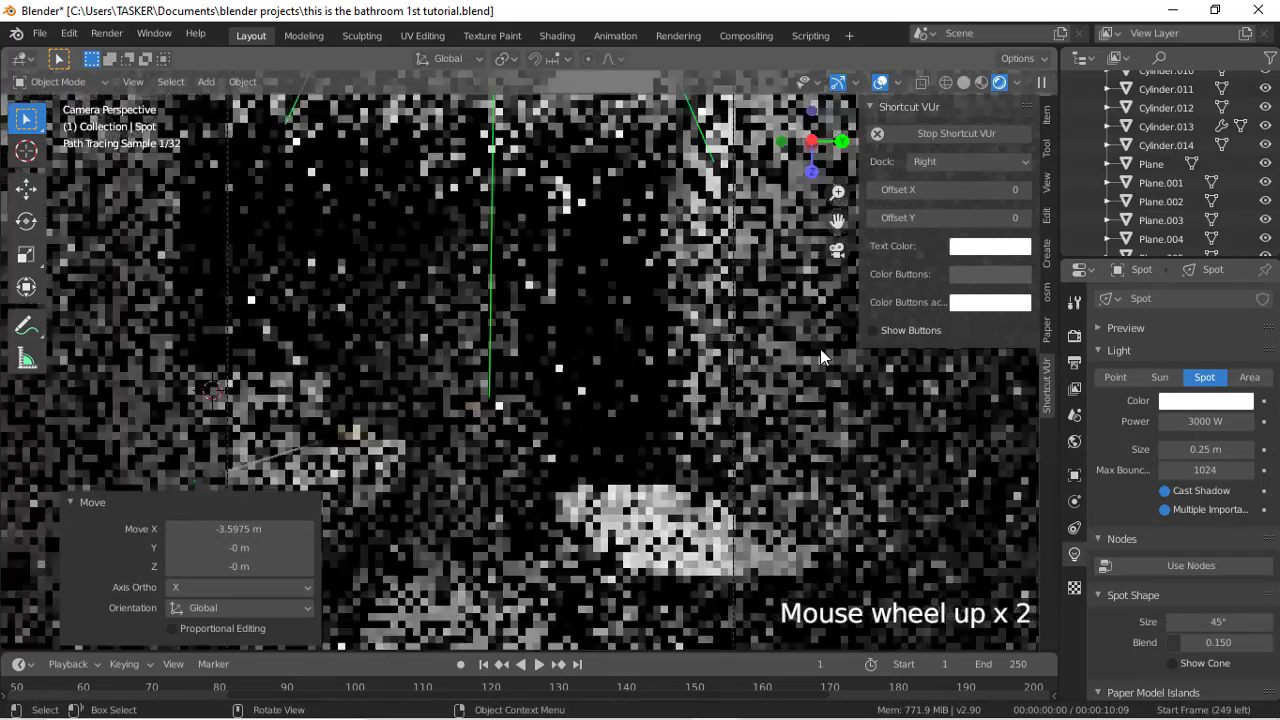
Step: Try the light as an area light, first at 20000 W and then at 10000000 GW
{"action": "left_click", "coordinate": [1249, 380]}
{"action": "left_click", "coordinate": [1206, 421]}
{"action": "type", "text": "20000"}
{"action": "key", "text": "Return"}
{"action": "left_click", "coordinate": [1206, 421]}
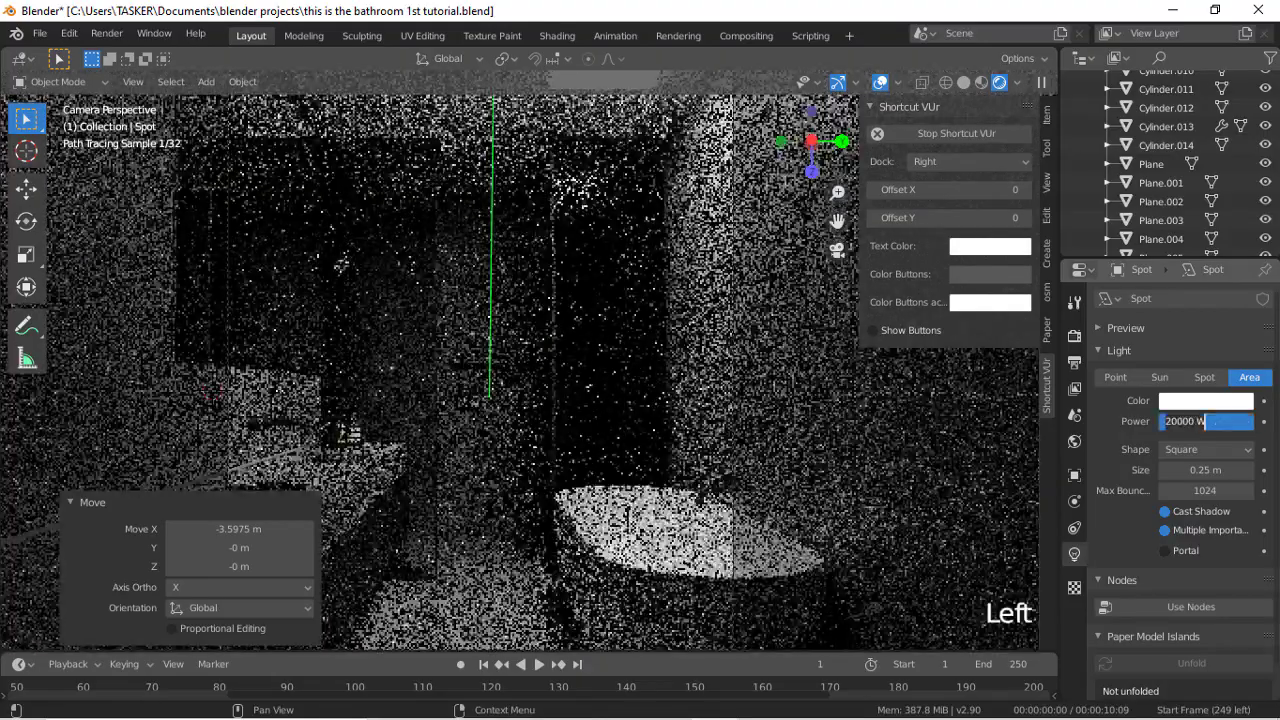
{"action": "type", "text": "10000000000000000"}
{"action": "key", "text": "Return"}
Step: Move the area light along the X axis relative to the bathroom
{"action": "scroll", "coordinate": [820, 349], "scroll_direction": "up", "scroll_amount": 7}
{"action": "left_click_drag", "start_coordinate": [820, 150], "coordinate": [735, 160]}
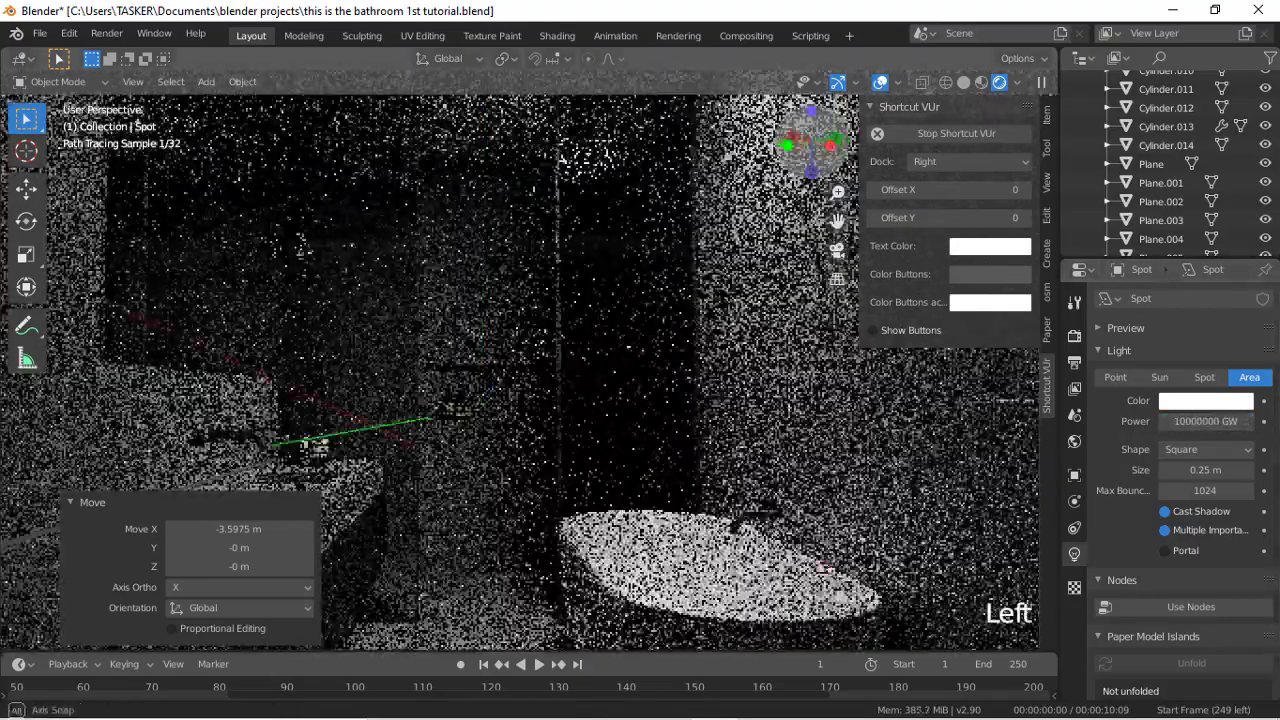
{"action": "key", "text": "g"}
{"action": "key", "text": "x"}
{"action": "left_click", "coordinate": [790, 400]}
{"action": "scroll", "coordinate": [797, 400], "scroll_direction": "up", "scroll_amount": 3}
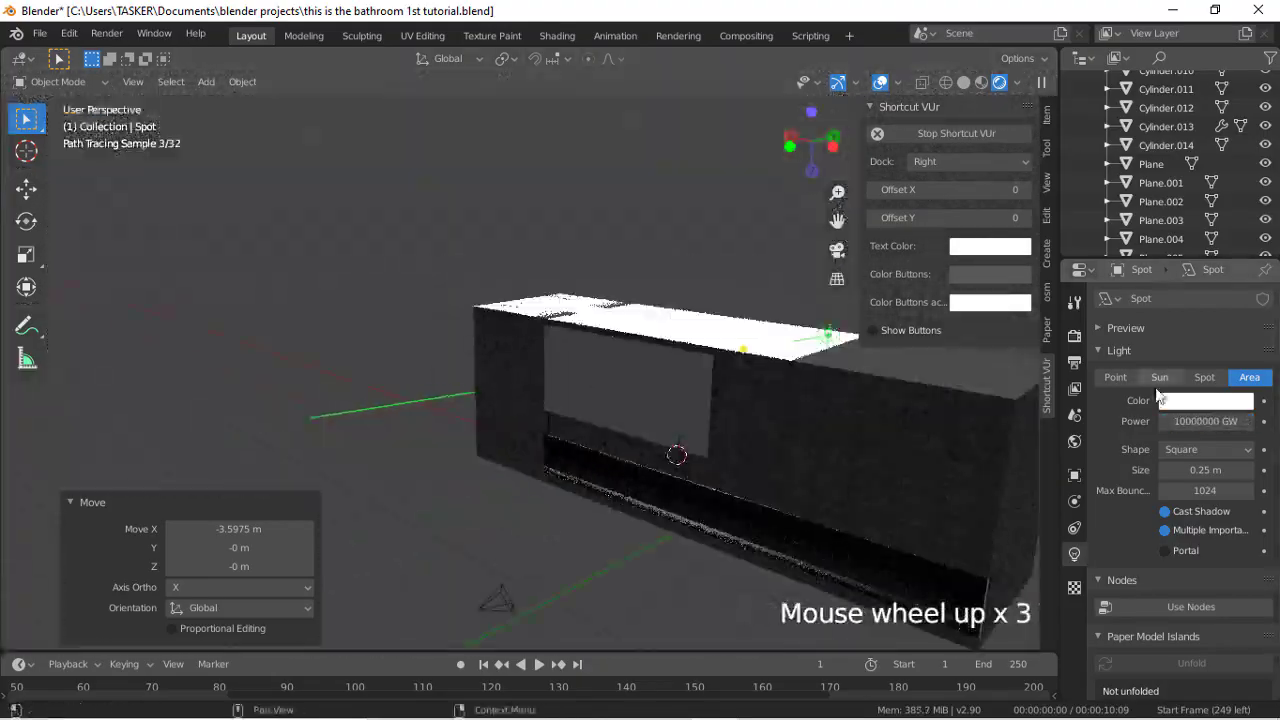
Step: Change the light back to Spot and move it about 0.89 m along Z
{"action": "left_click", "coordinate": [1200, 378]}
{"action": "key", "text": "g"}
{"action": "key", "text": "z"}
{"action": "left_click", "coordinate": [797, 400]}
Step: Test the spot light at 2000 W through the camera and set its power to 3000 W
{"action": "left_click", "coordinate": [838, 250]}
{"action": "left_click", "coordinate": [1190, 421]}
{"action": "type", "text": "2"}
{"action": "type", "text": "000"}
{"action": "key", "text": "Return"}
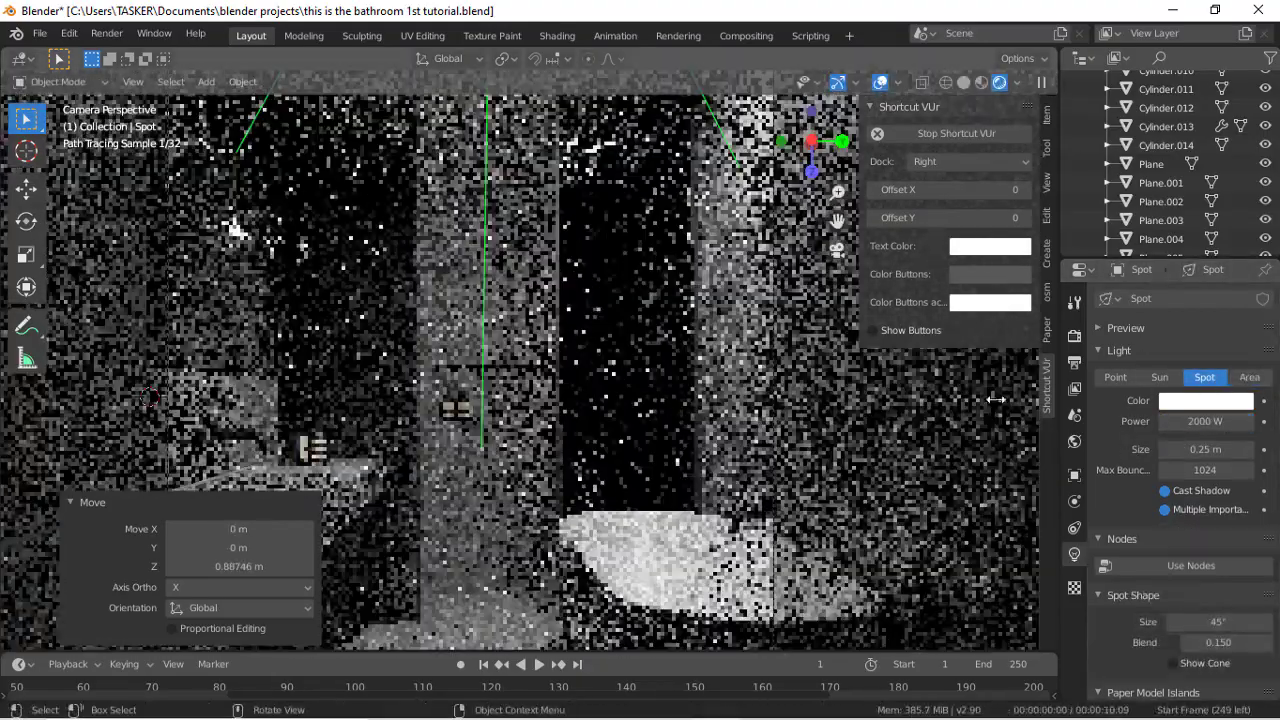
{"action": "scroll", "coordinate": [774, 260], "scroll_direction": "down", "scroll_amount": 6}
{"action": "scroll", "coordinate": [770, 260], "scroll_direction": "up", "scroll_amount": 1}
{"action": "left_click", "coordinate": [1198, 421]}
{"action": "type", "text": "3000"}
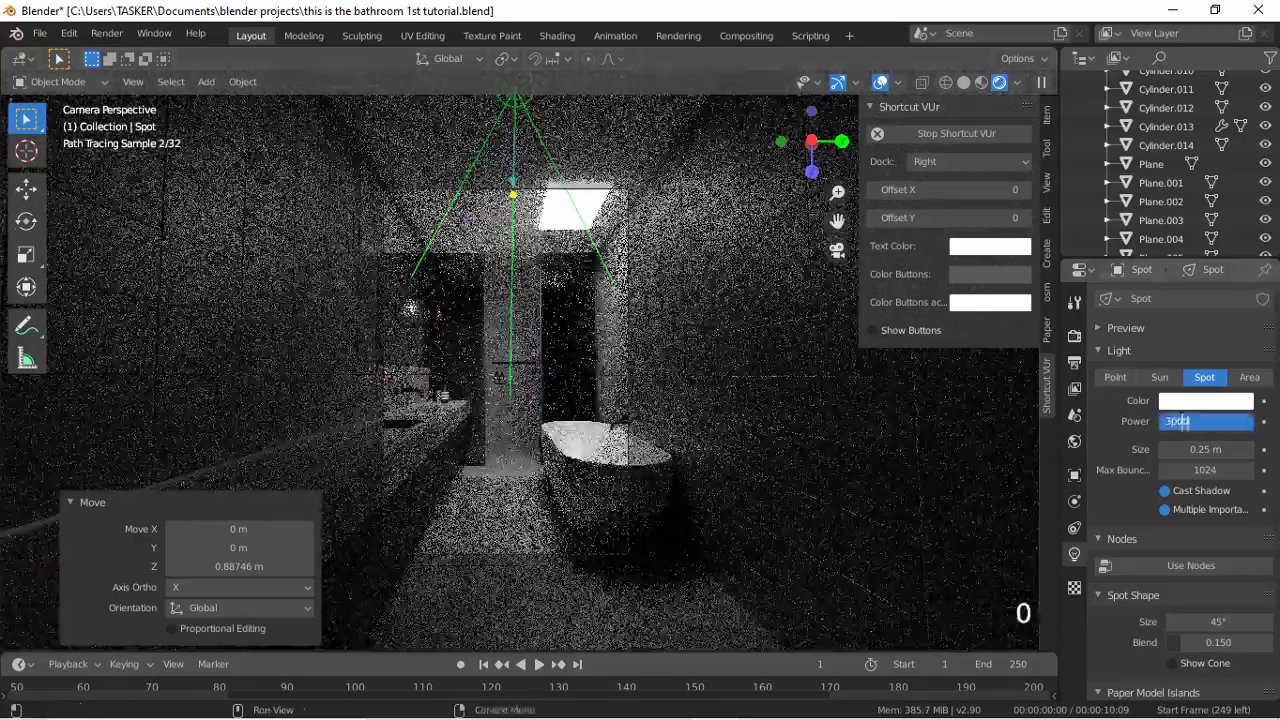
{"action": "key", "text": "Return"}
Step: Move the spot light about 1.76 m along X and rotate its beam in the camera view
{"action": "key", "text": "g"}
{"action": "key", "text": "x"}
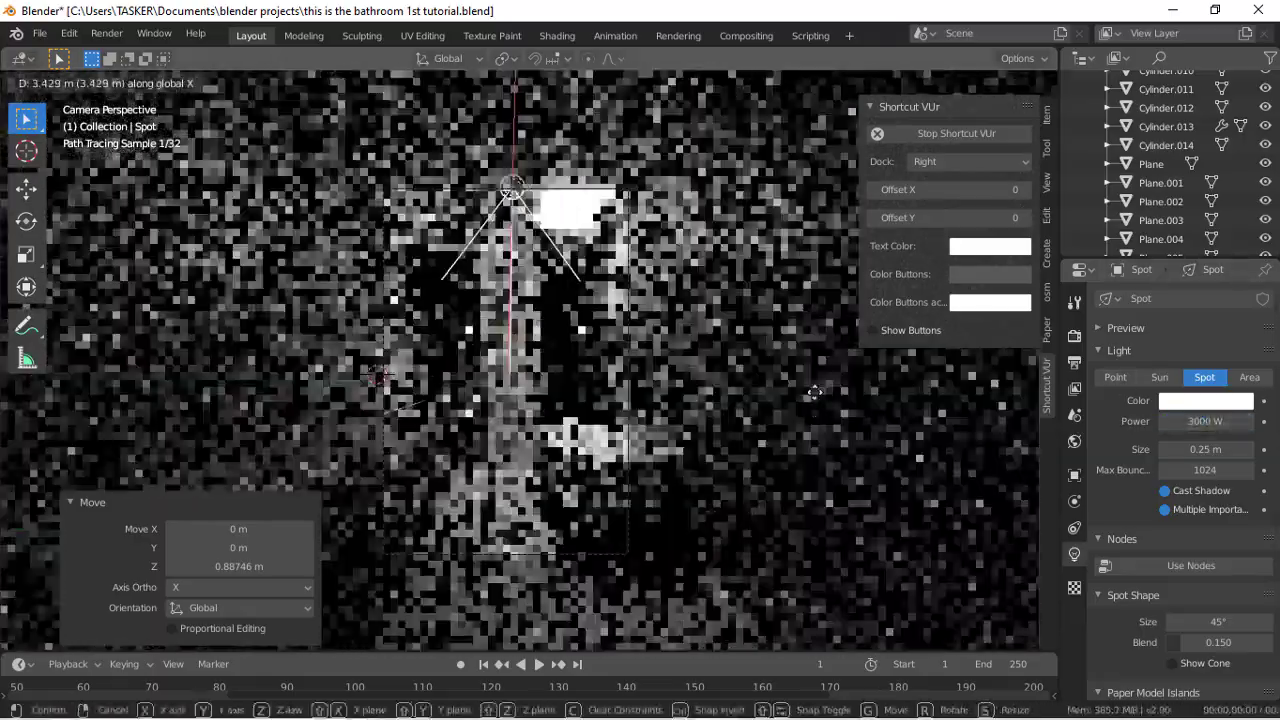
{"action": "left_click", "coordinate": [815, 395]}
{"action": "key", "text": "r"}
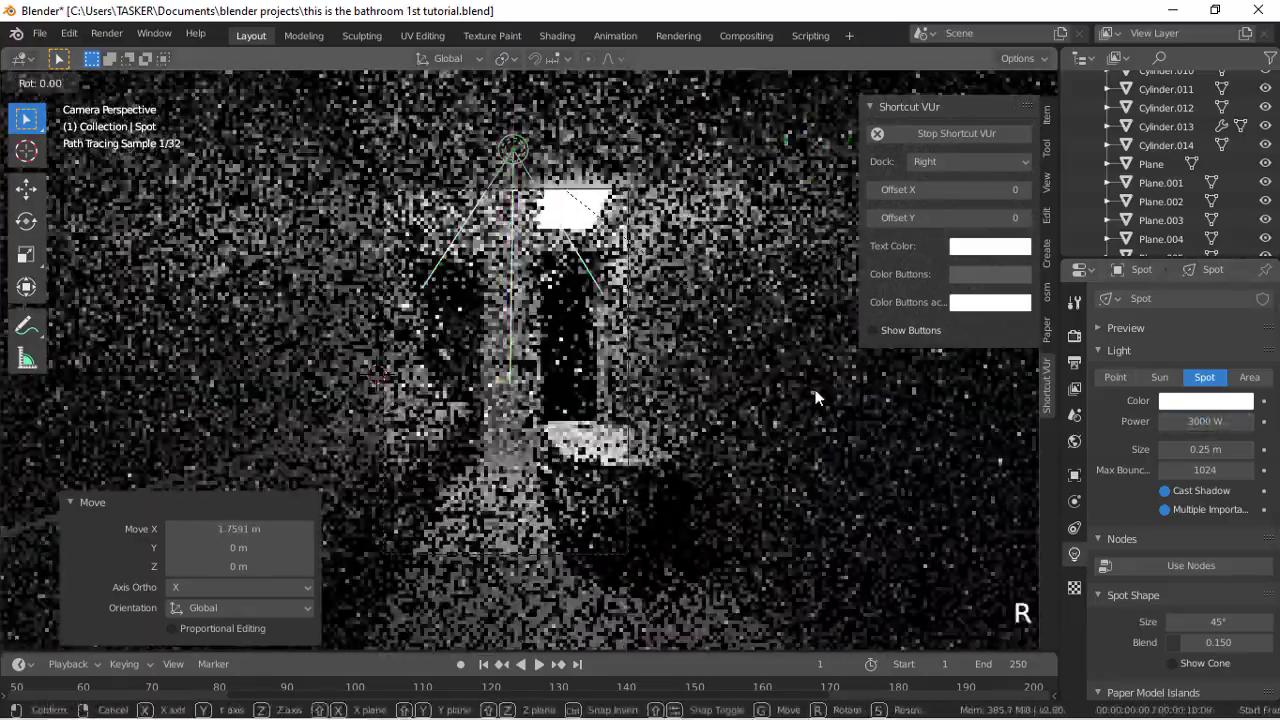
{"action": "left_click", "coordinate": [727, 437]}
Step: Move the spot light along Y and scale it by about 1.43
{"action": "key", "text": "g"}
{"action": "key", "text": "y"}
{"action": "left_click", "coordinate": [777, 444]}
{"action": "key", "text": "s"}
{"action": "left_click", "coordinate": [1178, 421]}
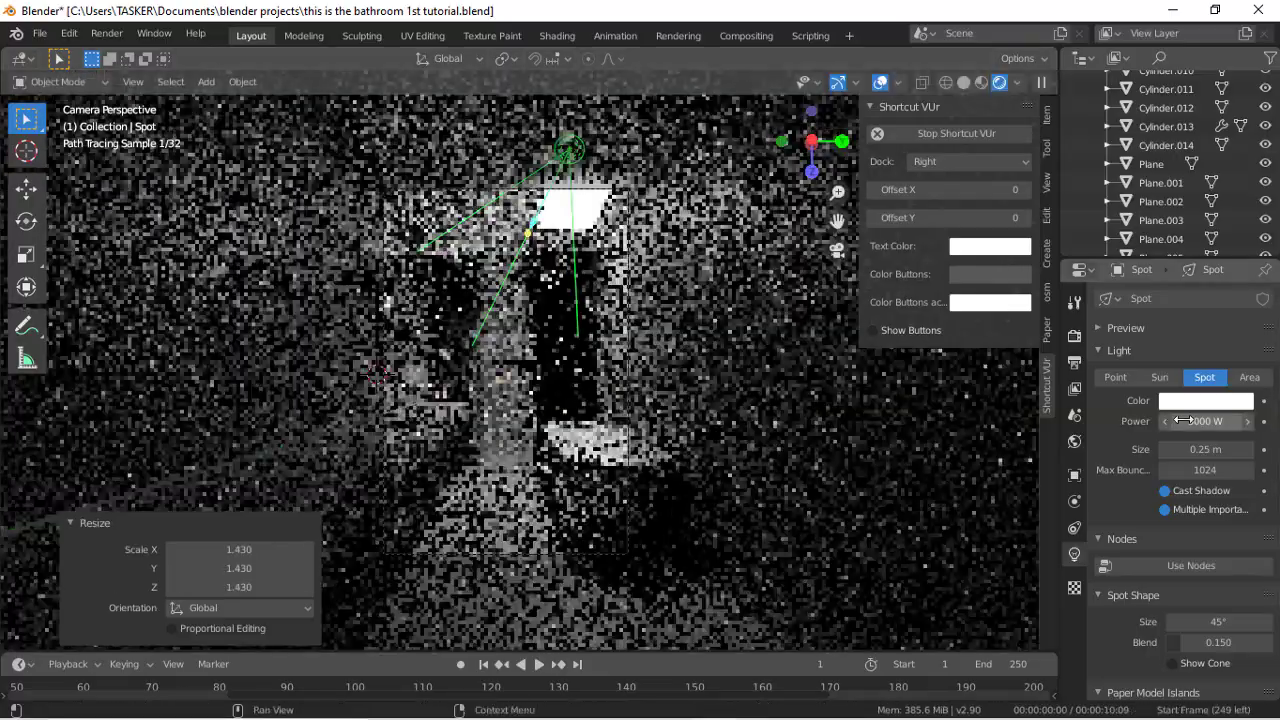
Step: Raise the spot light about 0.72 m along Z and inspect the lighting on the back wall
{"action": "key", "text": "g"}
{"action": "key", "text": "z"}
{"action": "left_click", "coordinate": [636, 391]}
{"action": "scroll", "coordinate": [636, 391], "scroll_direction": "up", "scroll_amount": 9}
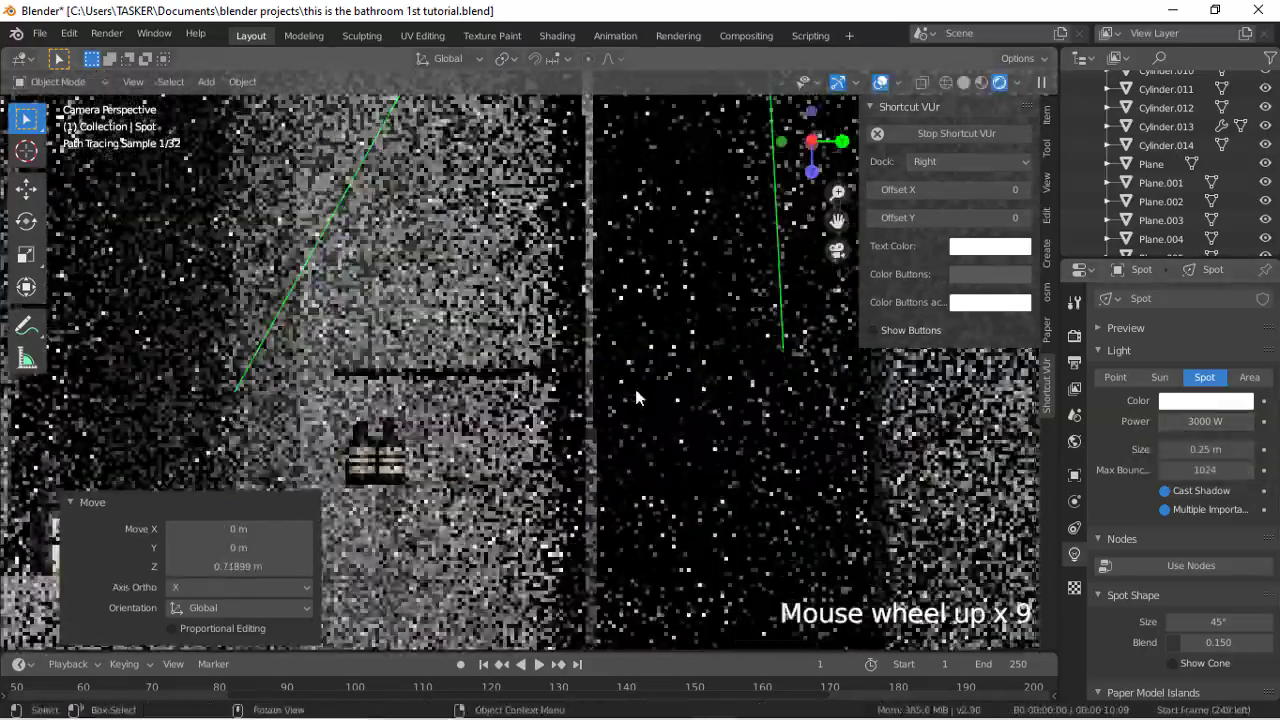
{"action": "scroll", "coordinate": [636, 397], "scroll_direction": "down", "scroll_amount": 6}
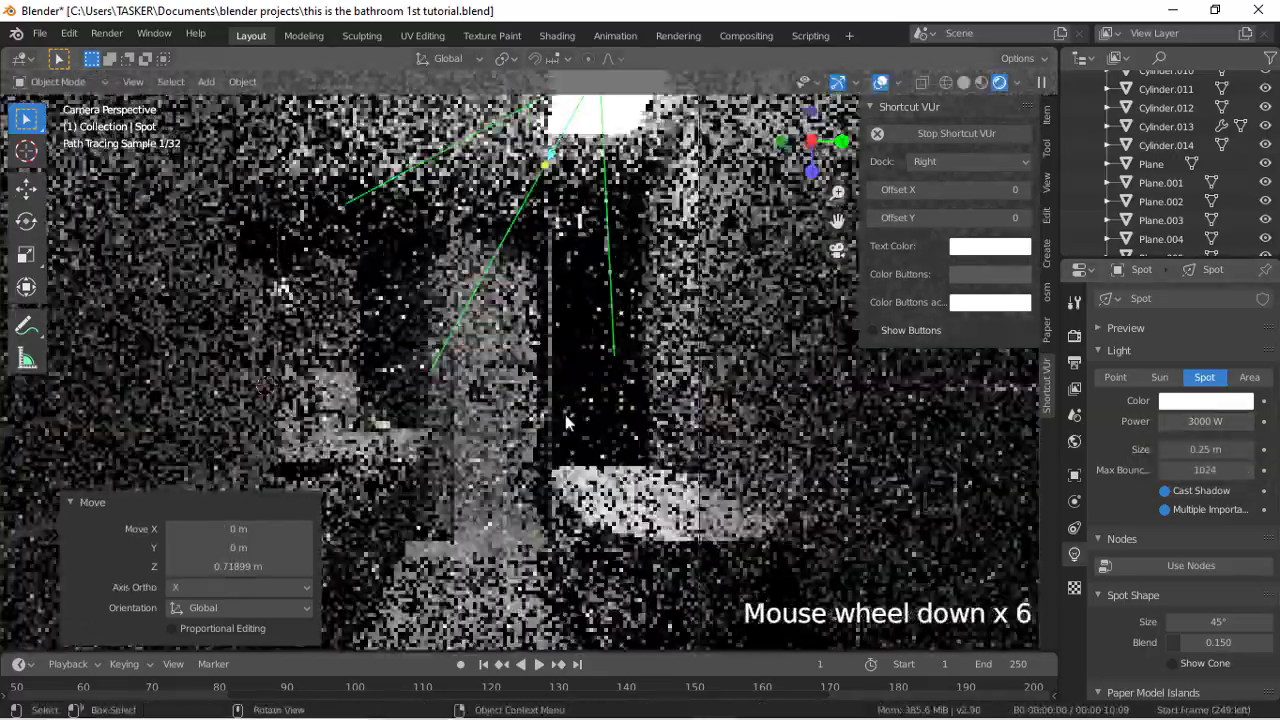
Step: Shift the spot light about 0.66 m along Y and back about -0.54 m along the same axis
{"action": "key", "text": "g"}
{"action": "key", "text": "y"}
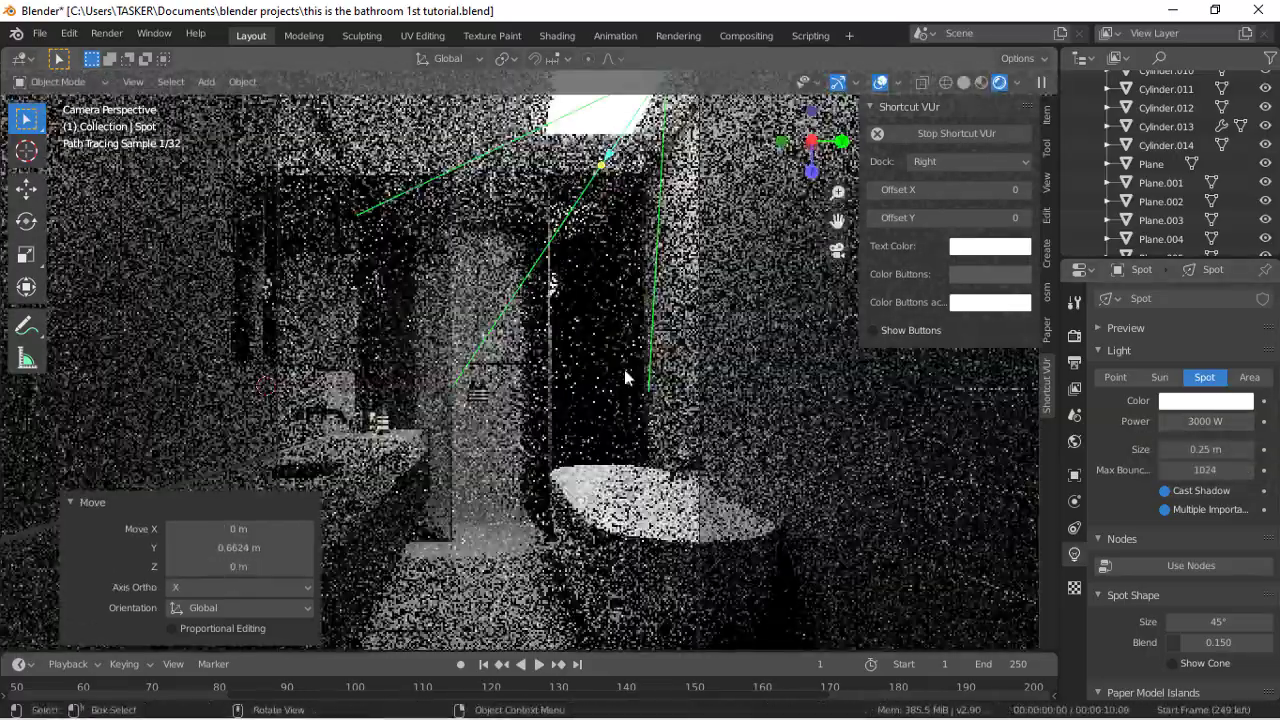
{"action": "left_click", "coordinate": [624, 369]}
{"action": "key", "text": "g"}
{"action": "key", "text": "y"}
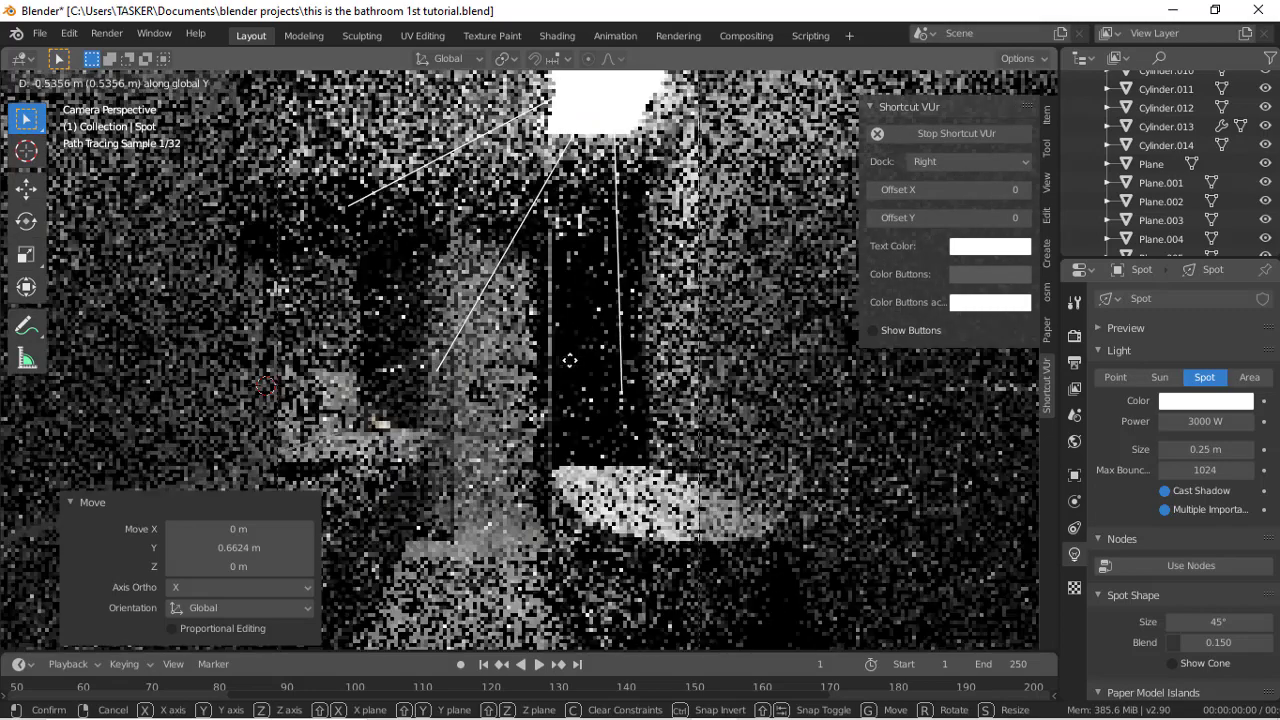
{"action": "left_click", "coordinate": [569, 360]}
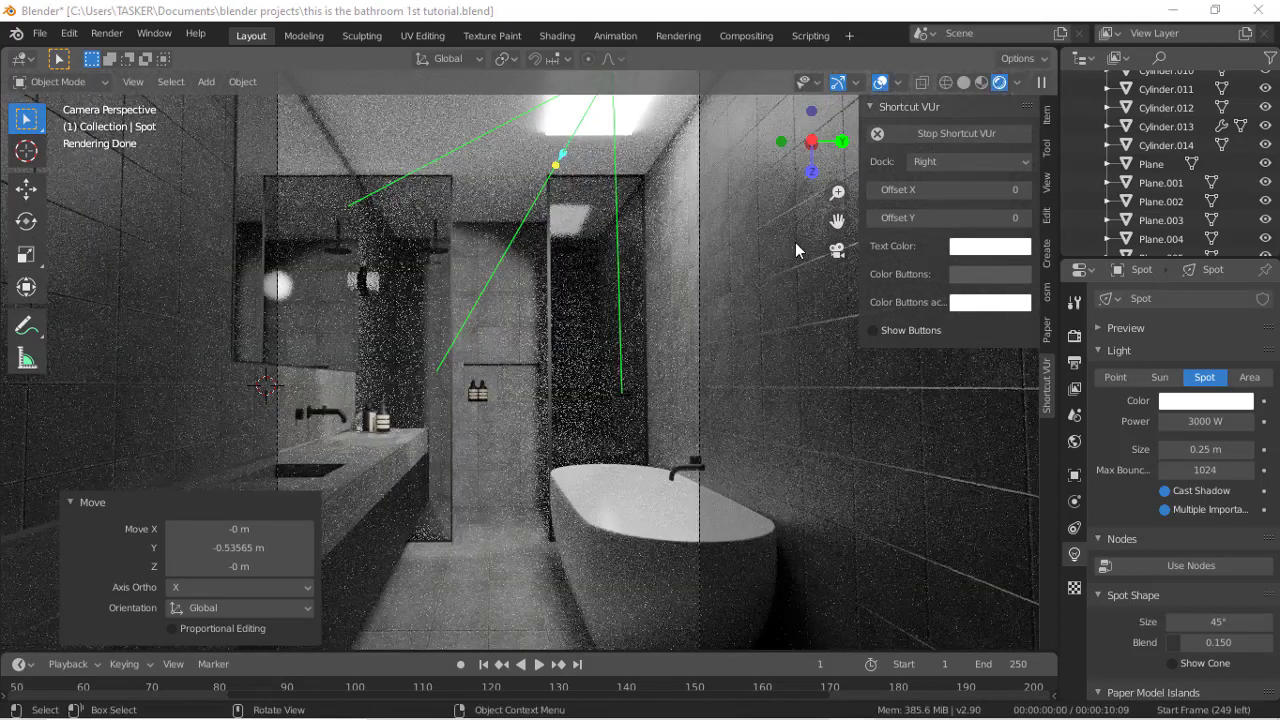
Step: Reselect the spot light at the ceiling panel and raise it about 0.43 m along Z
{"action": "left_click", "coordinate": [594, 124]}
{"action": "triple_click", "coordinate": [594, 124]}
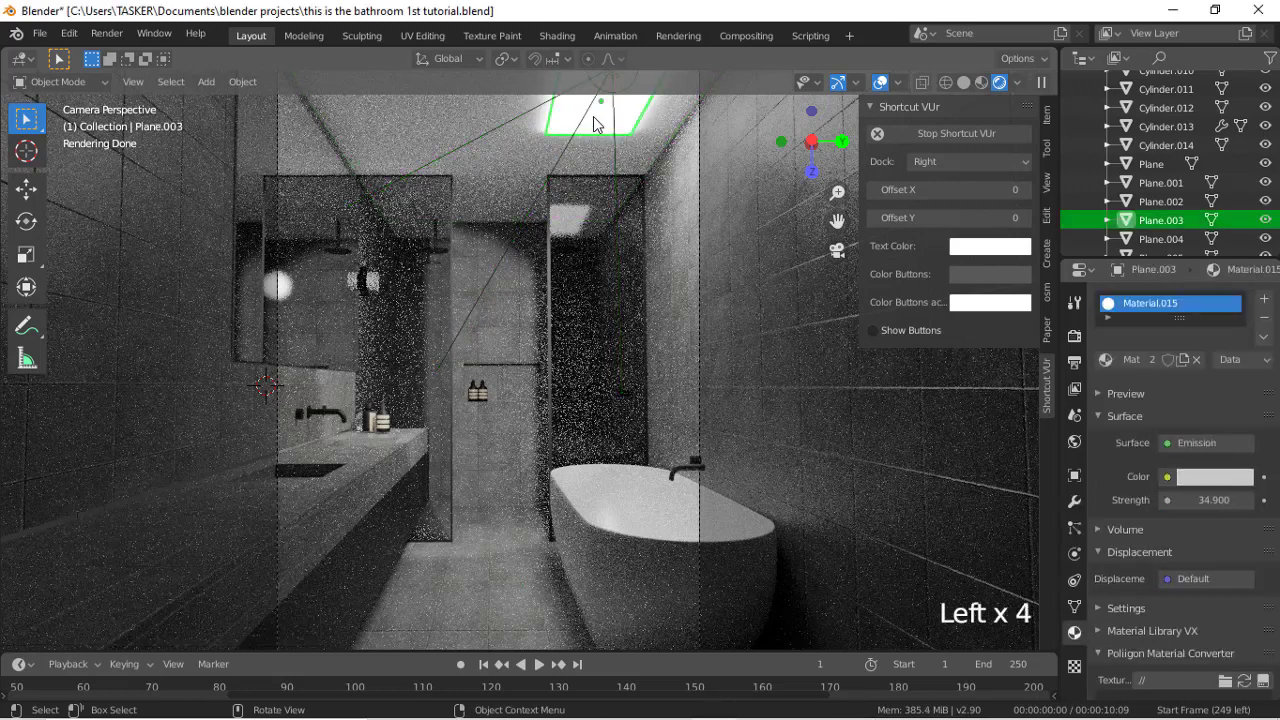
{"action": "left_click", "coordinate": [585, 124]}
{"action": "key", "text": "g"}
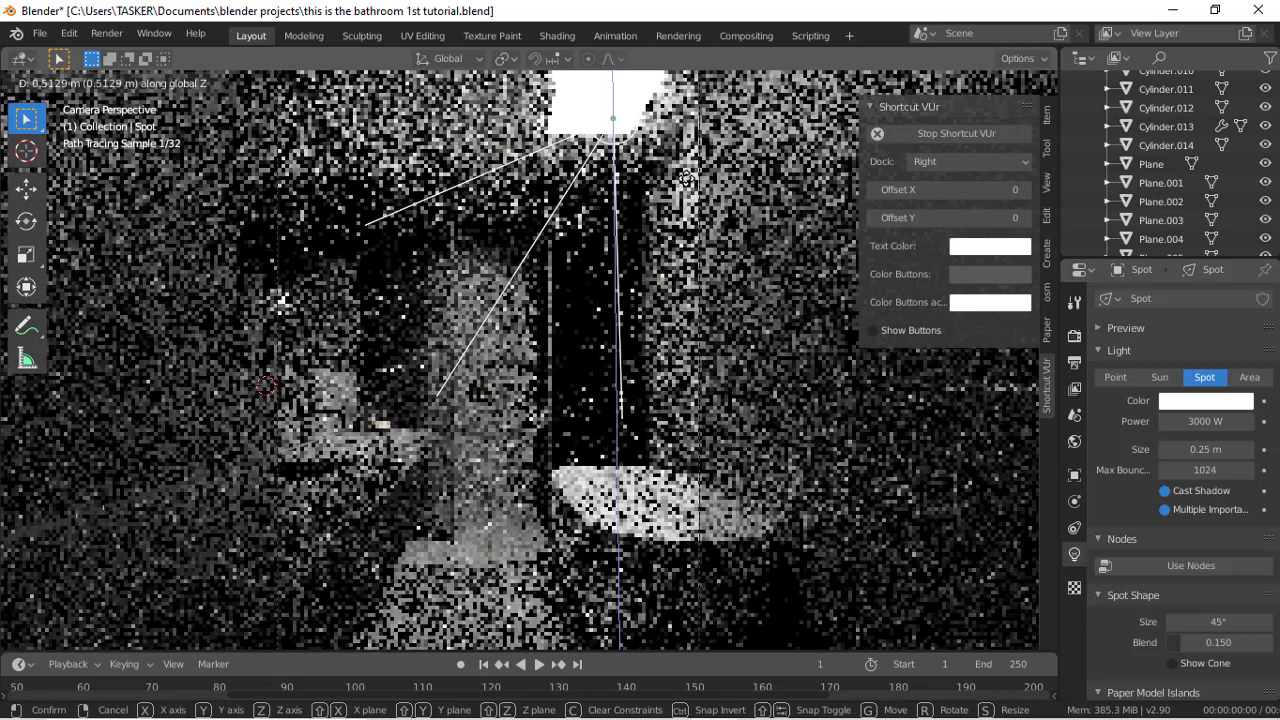
{"action": "left_click", "coordinate": [676, 188]}
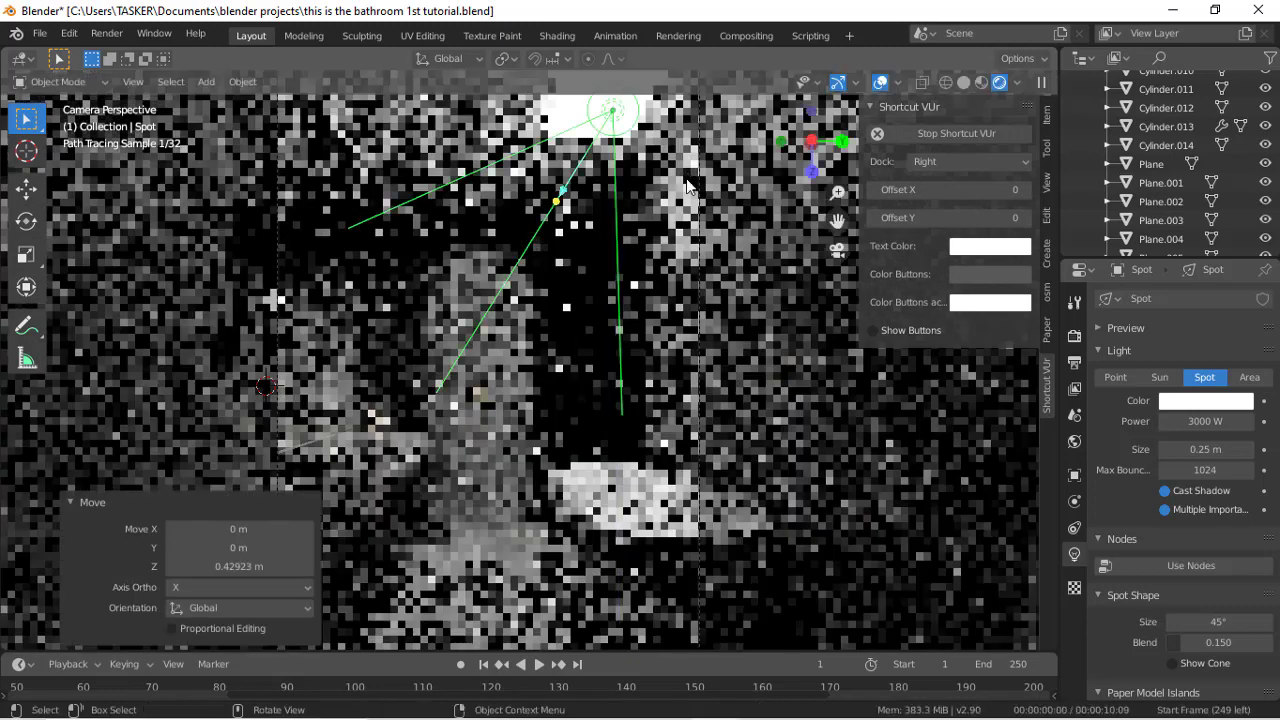
{"action": "key", "text": "shift+a"}
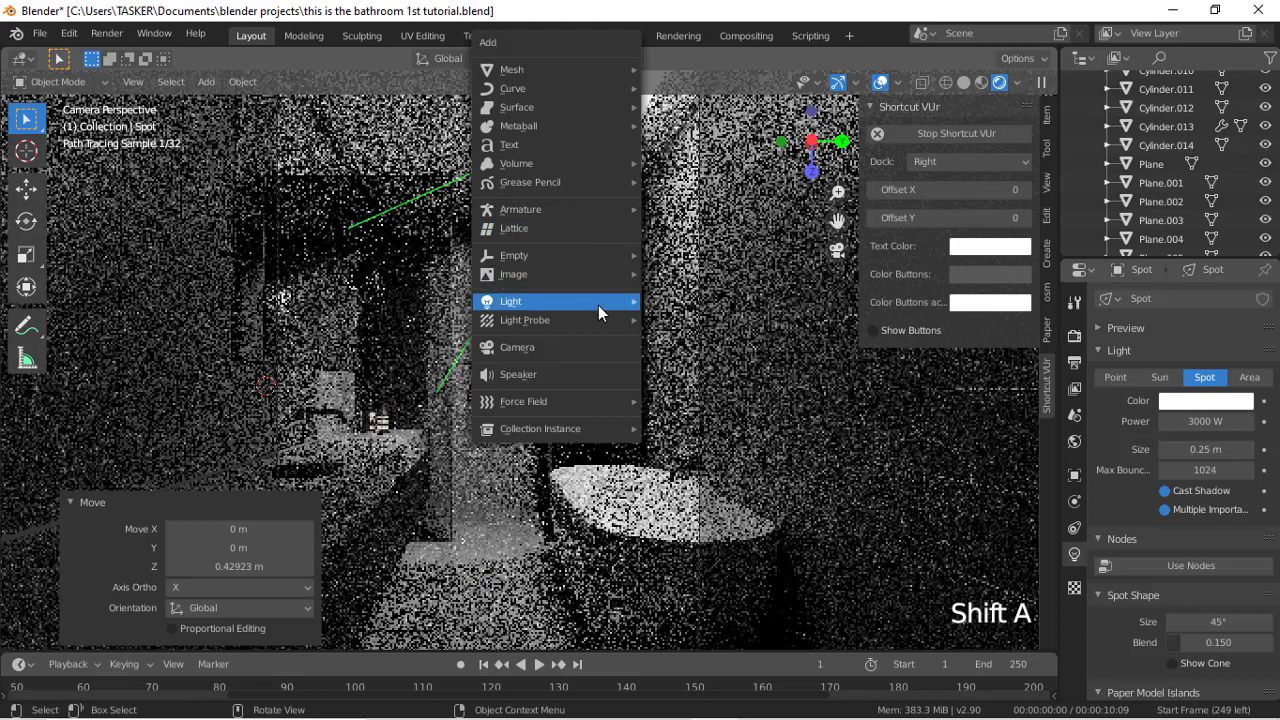
{"action": "mouse_move", "coordinate": [598, 305]}
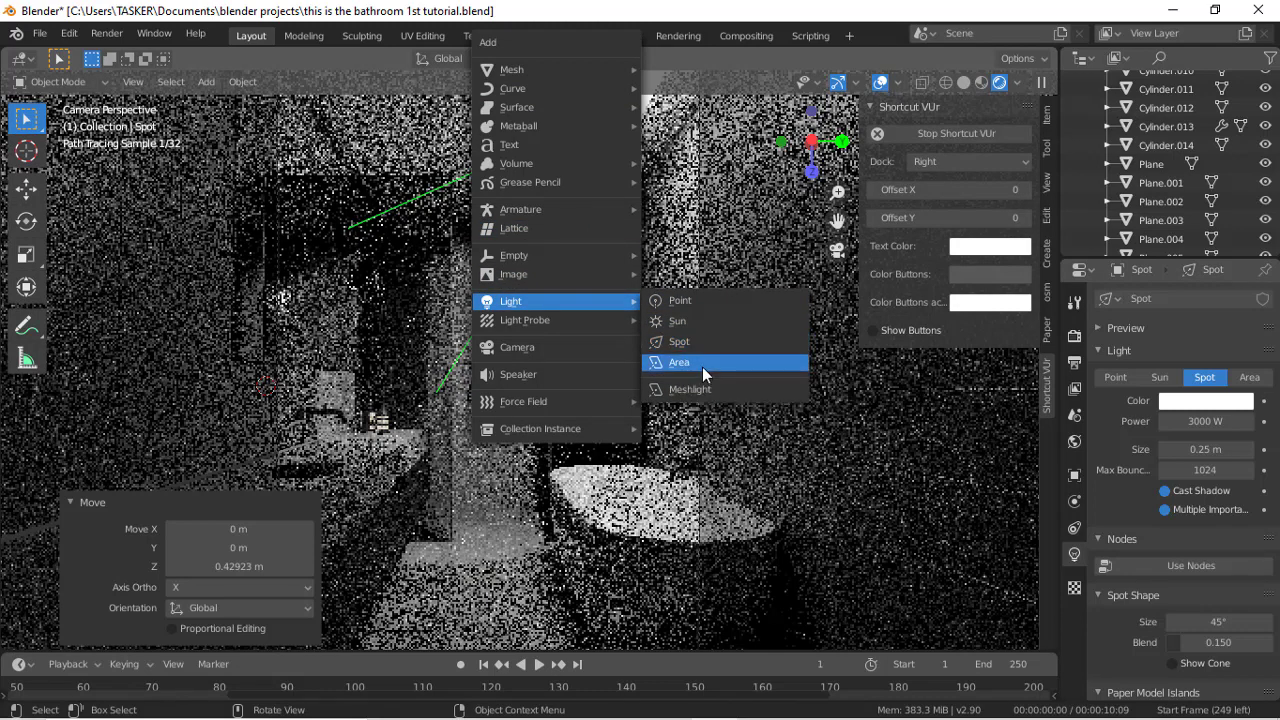
{"action": "key", "text": "Delete"}
Step: Add an area light and move it about 3.95 m along Y
{"action": "key", "text": "shift+a"}
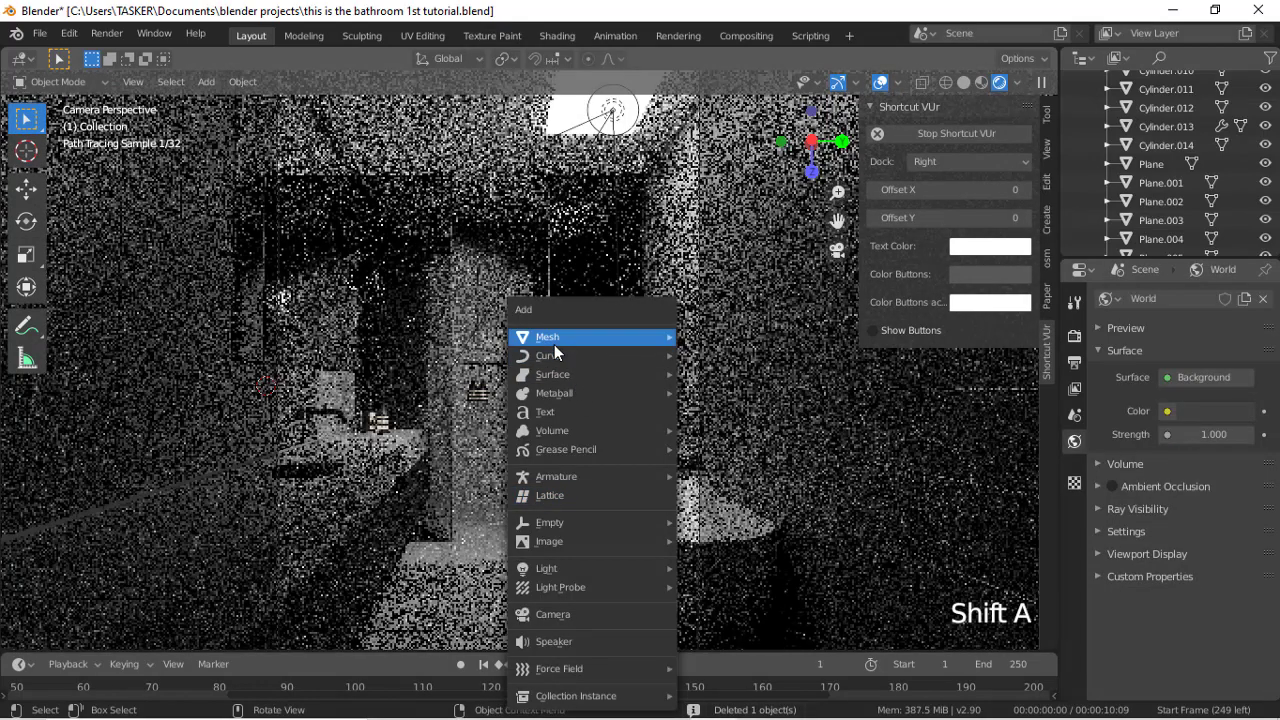
{"action": "mouse_move", "coordinate": [642, 345]}
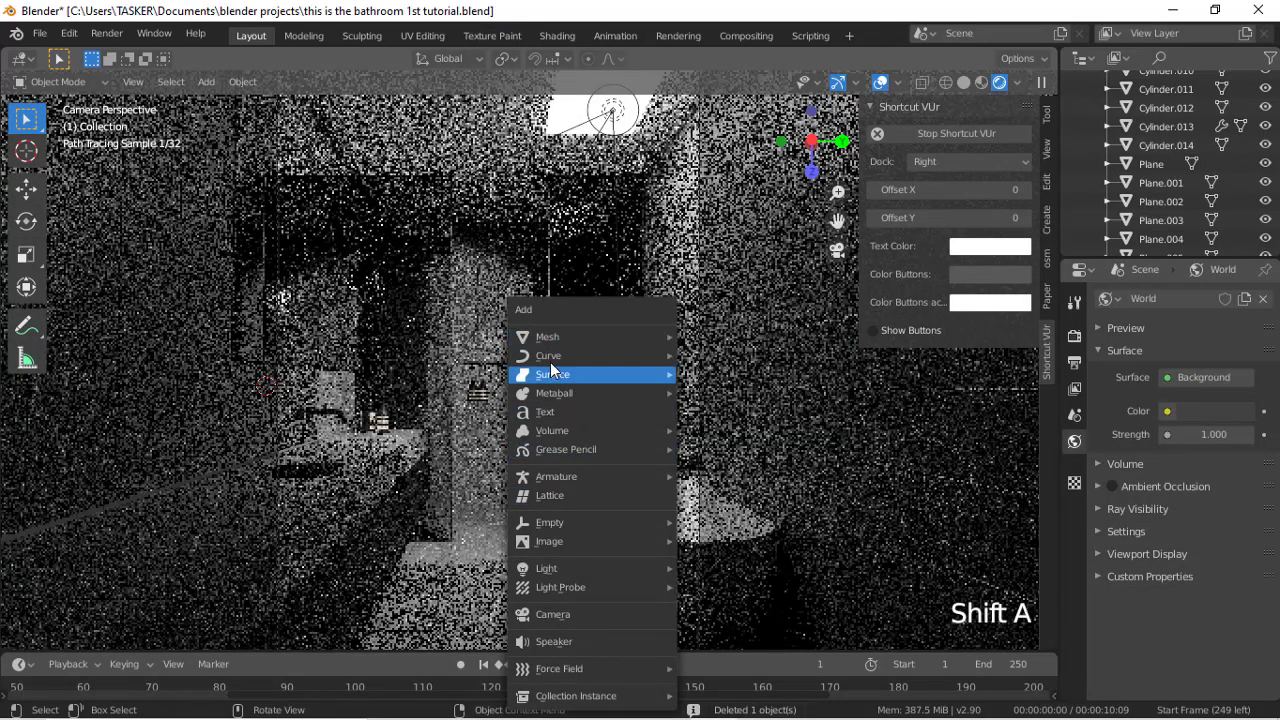
{"action": "mouse_move", "coordinate": [572, 567]}
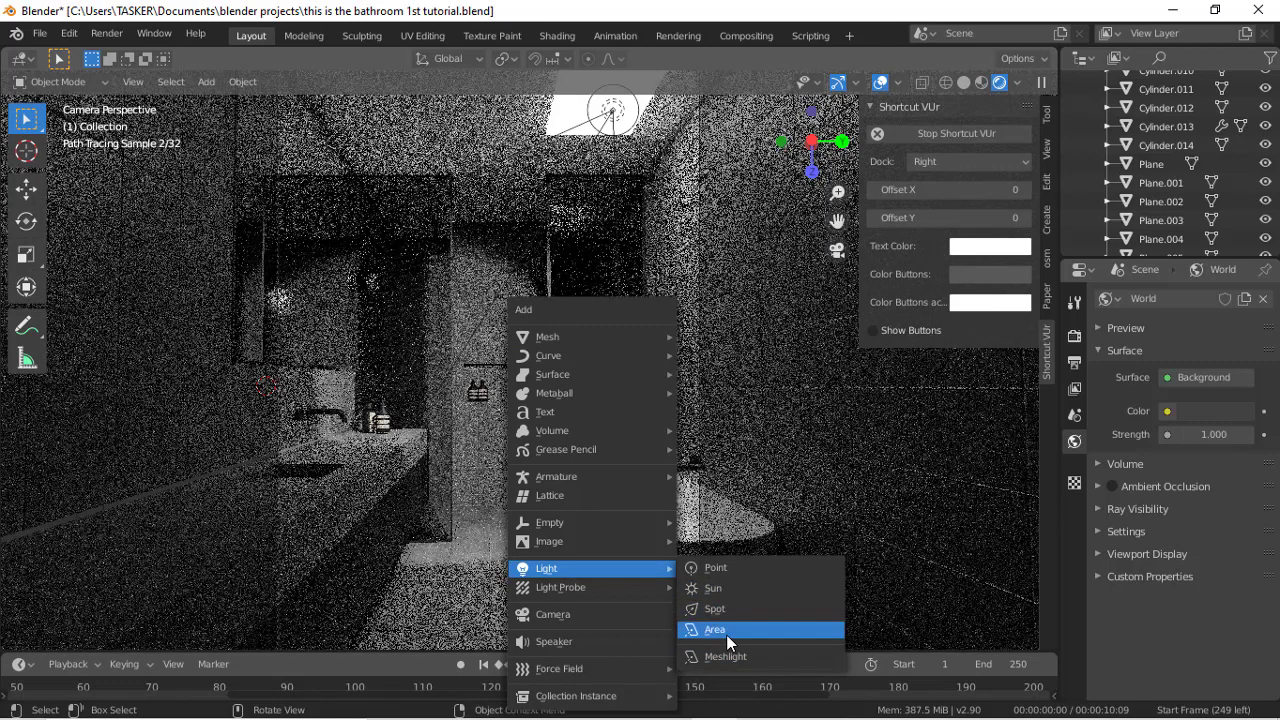
{"action": "left_click", "coordinate": [726, 634]}
{"action": "key", "text": "g"}
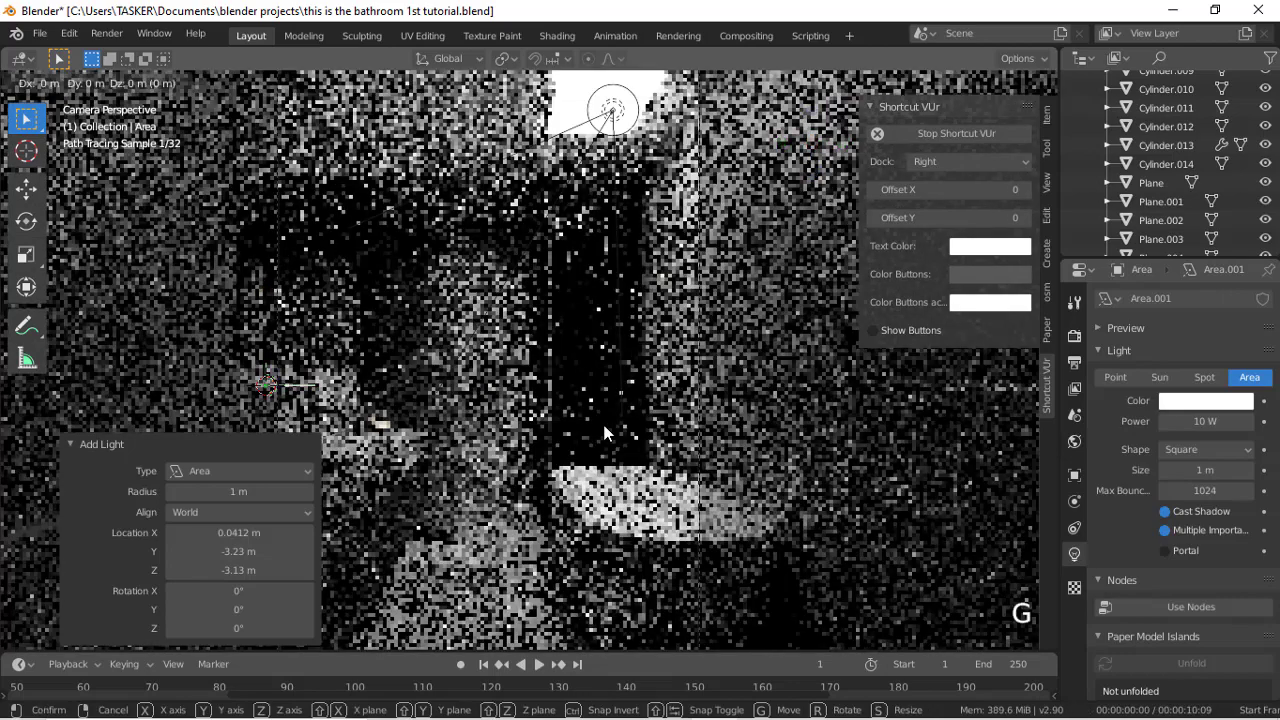
{"action": "key", "text": "y"}
{"action": "left_click", "coordinate": [927, 405]}
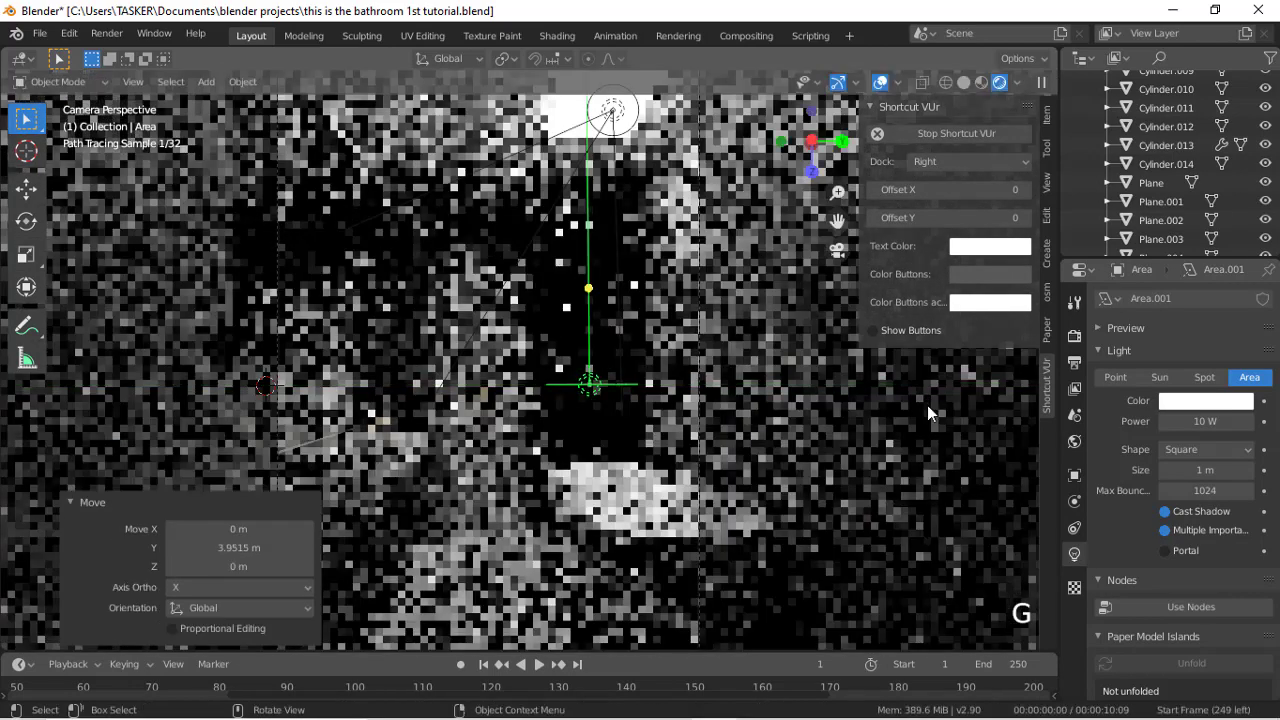
Step: Move the area light along X toward the end of the room, finishing with a shift of about -1.7 m
{"action": "key", "text": "g"}
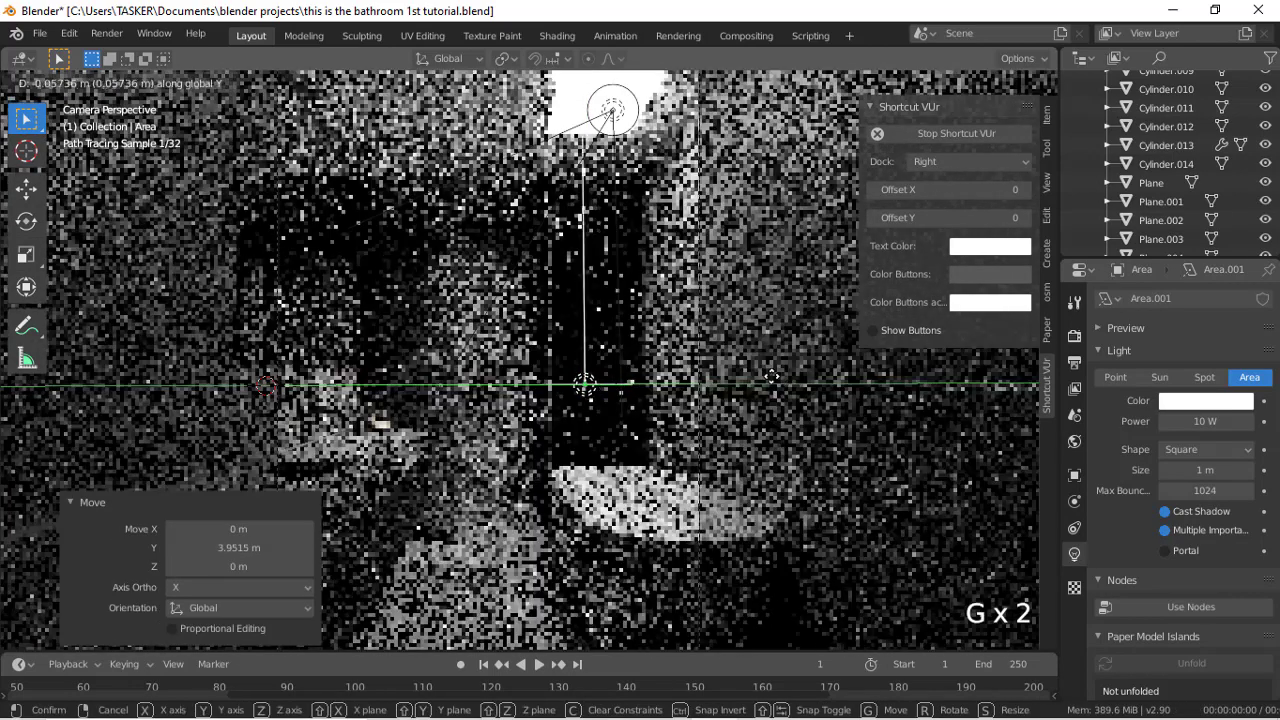
{"action": "key", "text": "x"}
{"action": "left_click", "coordinate": [603, 360]}
{"action": "mouse_move", "coordinate": [814, 138]}
{"action": "left_mouse_down"}
{"action": "mouse_move", "coordinate": [860, 148]}
{"action": "mouse_move", "coordinate": [720, 148]}
{"action": "left_mouse_up"}
{"action": "left_click", "coordinate": [981, 59]}
{"action": "key", "text": "g"}
{"action": "key", "text": "x"}
{"action": "left_click", "coordinate": [800, 330]}
{"action": "key", "text": "g"}
{"action": "key", "text": "x"}
{"action": "left_click", "coordinate": [733, 132]}
Step: Rotate the area light 270° around Y and return to the rendered camera view
{"action": "type", "text": "ry"}
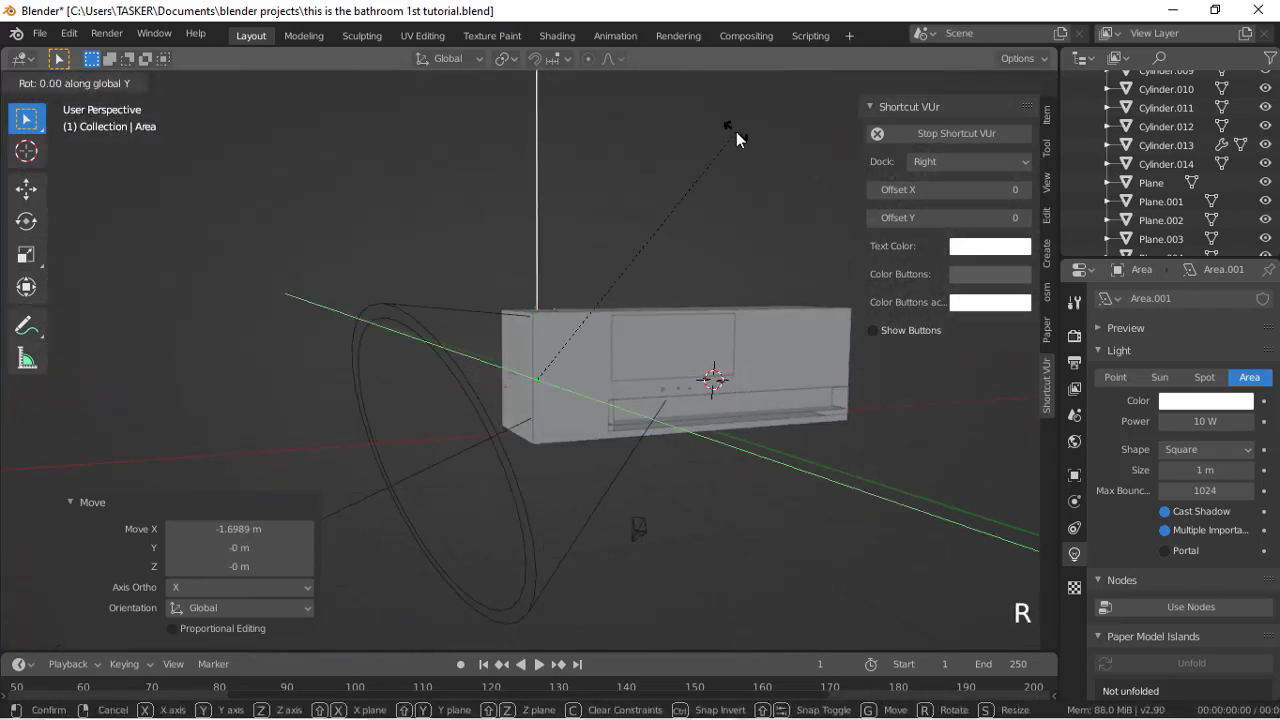
{"action": "type", "text": "270"}
{"action": "left_click", "coordinate": [736, 131]}
{"action": "left_click", "coordinate": [836, 252]}
{"action": "left_click", "coordinate": [1000, 82]}
Step: Enlarge the area light to about 4.75 m and rotate it 90° around Y
{"action": "scroll", "coordinate": [532, 363], "scroll_direction": "up", "scroll_amount": 2}
{"action": "left_click_drag", "start_coordinate": [532, 363], "coordinate": [759, 442]}
{"action": "type", "text": "rxy"}
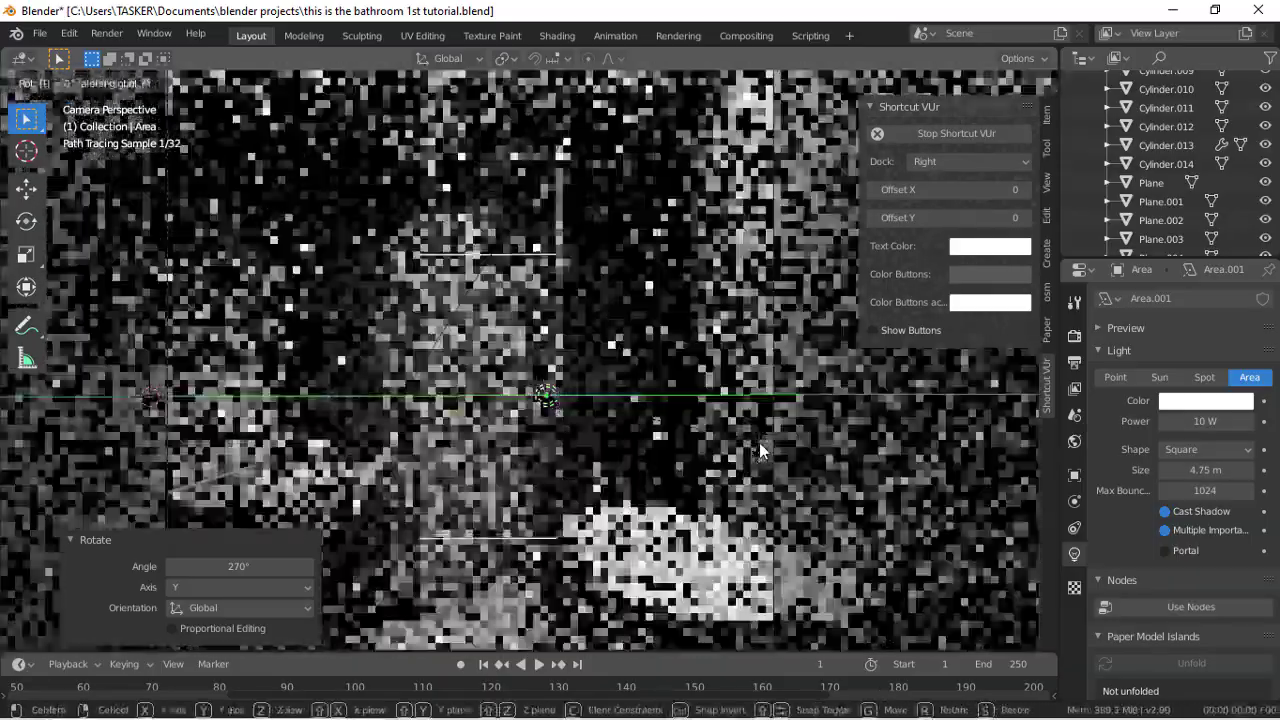
{"action": "type", "text": "90"}
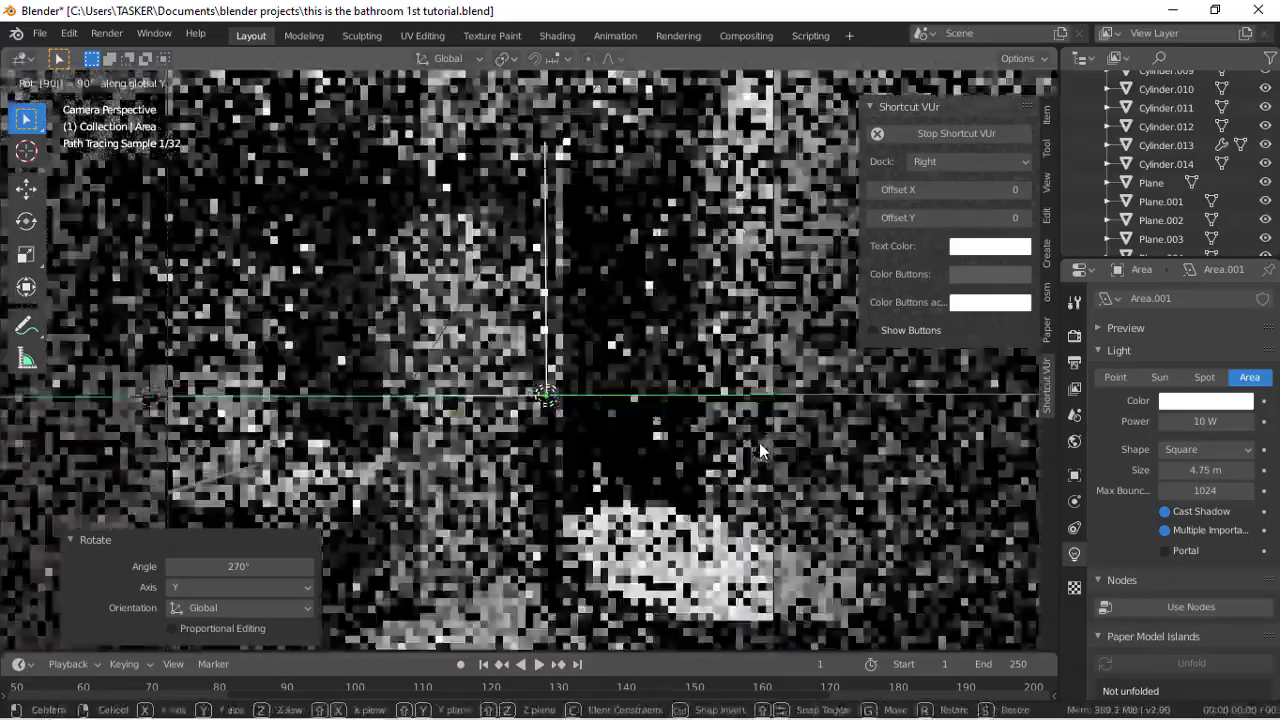
{"action": "left_click", "coordinate": [759, 442]}
Step: Test the area light at 1000 W and set its power to 100 W in the camera view
{"action": "left_click_drag", "start_coordinate": [811, 143], "coordinate": [802, 225]}
{"action": "scroll", "coordinate": [802, 225], "scroll_direction": "down", "scroll_amount": 4}
{"action": "double_click", "coordinate": [1205, 422]}
{"action": "type", "text": "1000"}
{"action": "key", "text": "Return"}
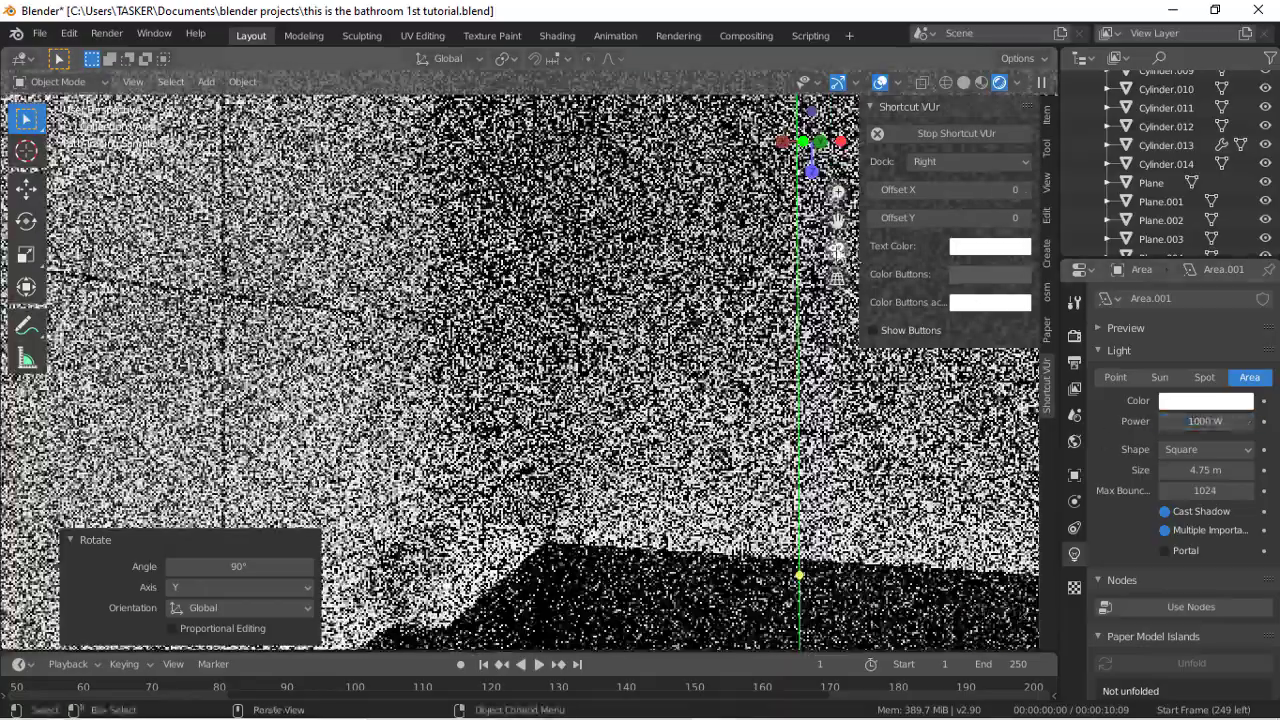
{"action": "left_click", "coordinate": [838, 250]}
{"action": "left_click", "coordinate": [1197, 421]}
{"action": "type", "text": "100"}
{"action": "key", "text": "Return"}
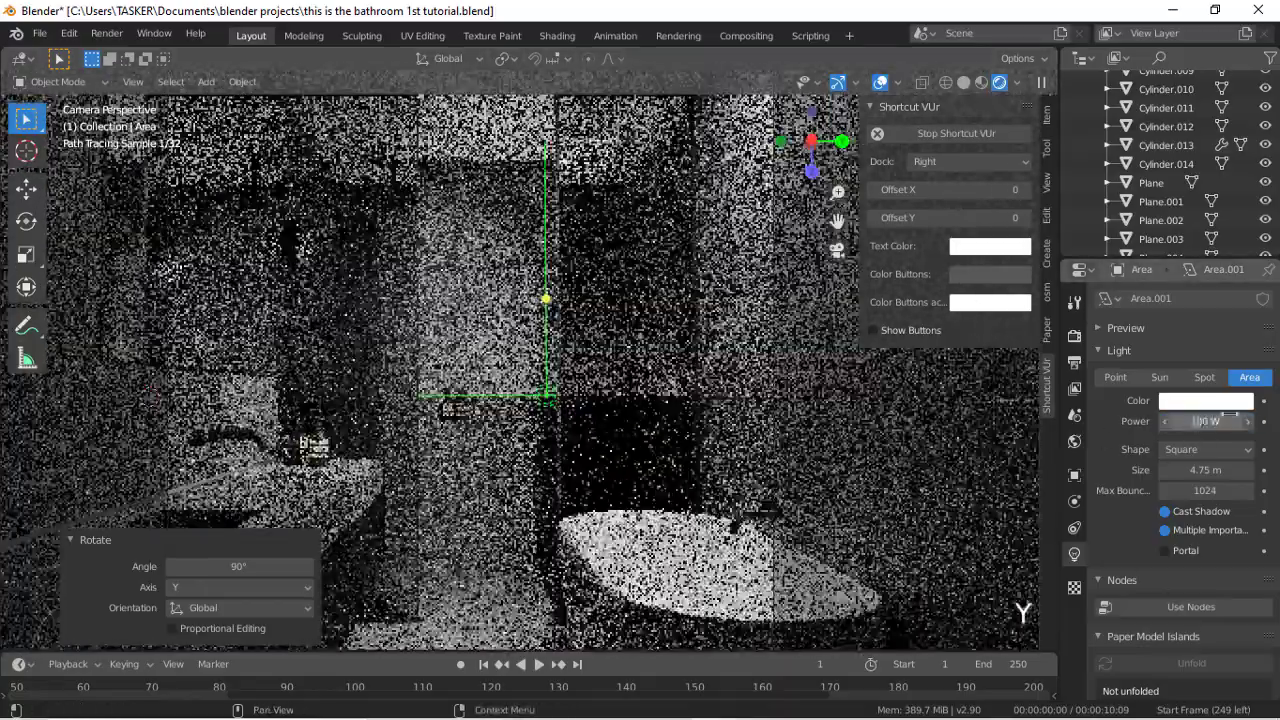
Step: Reposition the area light and rotate it around Y, with its size reduced to about 1.72 m
{"action": "key", "text": "g"}
{"action": "left_click", "coordinate": [782, 262]}
{"action": "key", "text": "r"}
{"action": "key", "text": "y"}
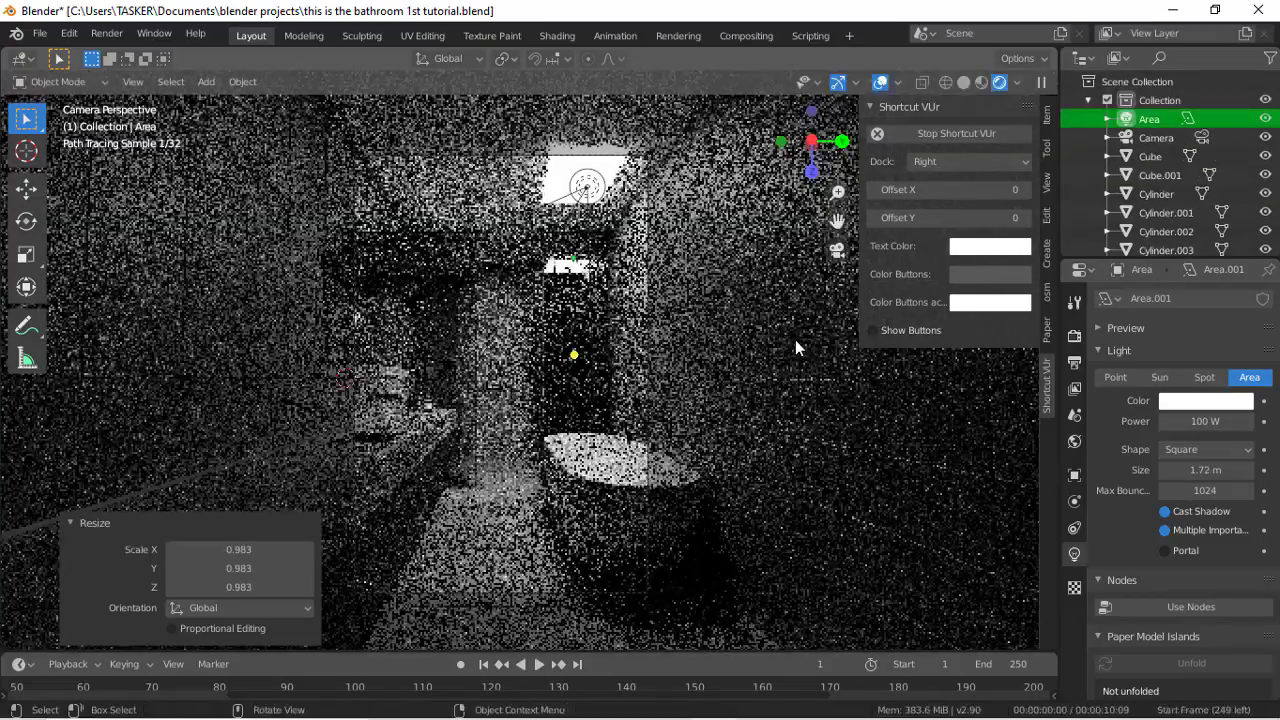
Step: Reselect the area light and change its type to Point after trying the Spot and Sun types
{"action": "scroll", "coordinate": [795, 342], "scroll_direction": "up", "scroll_amount": 2}
{"action": "left_click", "coordinate": [626, 318]}
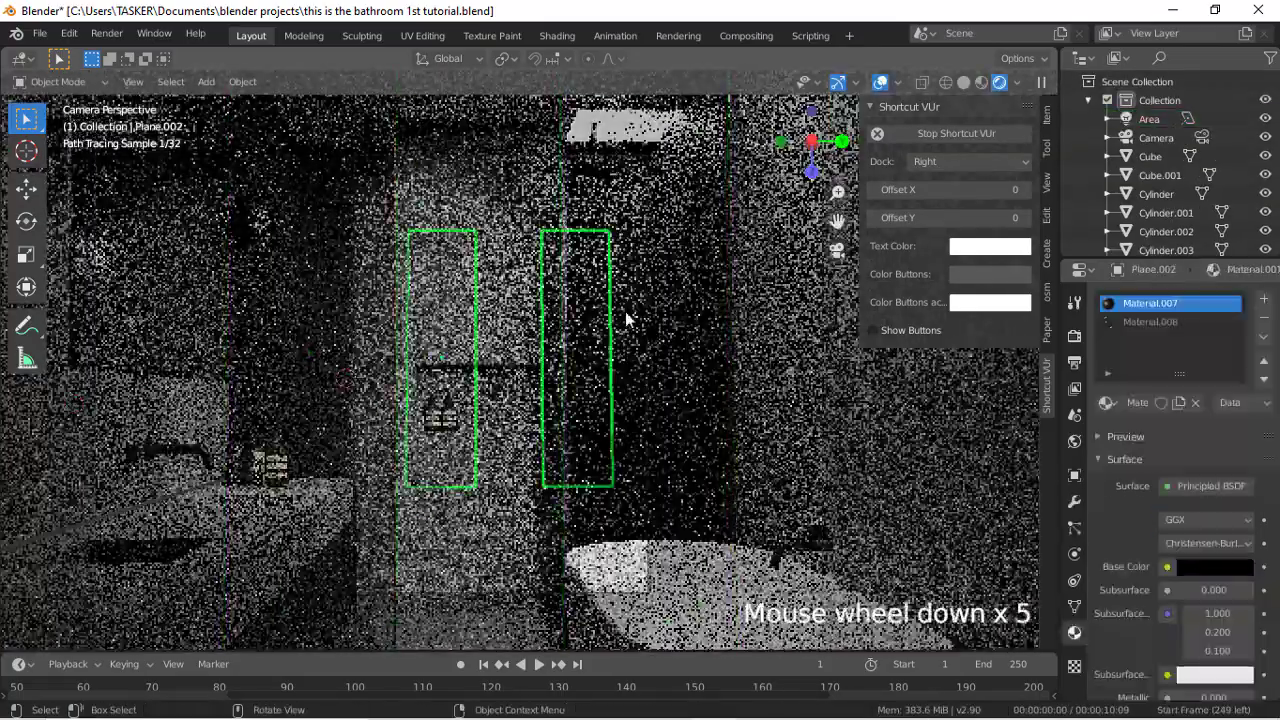
{"action": "scroll", "coordinate": [626, 318], "scroll_direction": "down", "scroll_amount": 5}
{"action": "left_click", "coordinate": [1142, 121]}
{"action": "scroll", "coordinate": [700, 350], "scroll_direction": "up", "scroll_amount": 4}
{"action": "left_click", "coordinate": [1190, 382]}
{"action": "left_click", "coordinate": [1160, 377]}
{"action": "left_click", "coordinate": [1130, 375]}
{"action": "scroll", "coordinate": [790, 330], "scroll_direction": "down", "scroll_amount": 3}
{"action": "scroll", "coordinate": [790, 330], "scroll_direction": "up", "scroll_amount": 2}
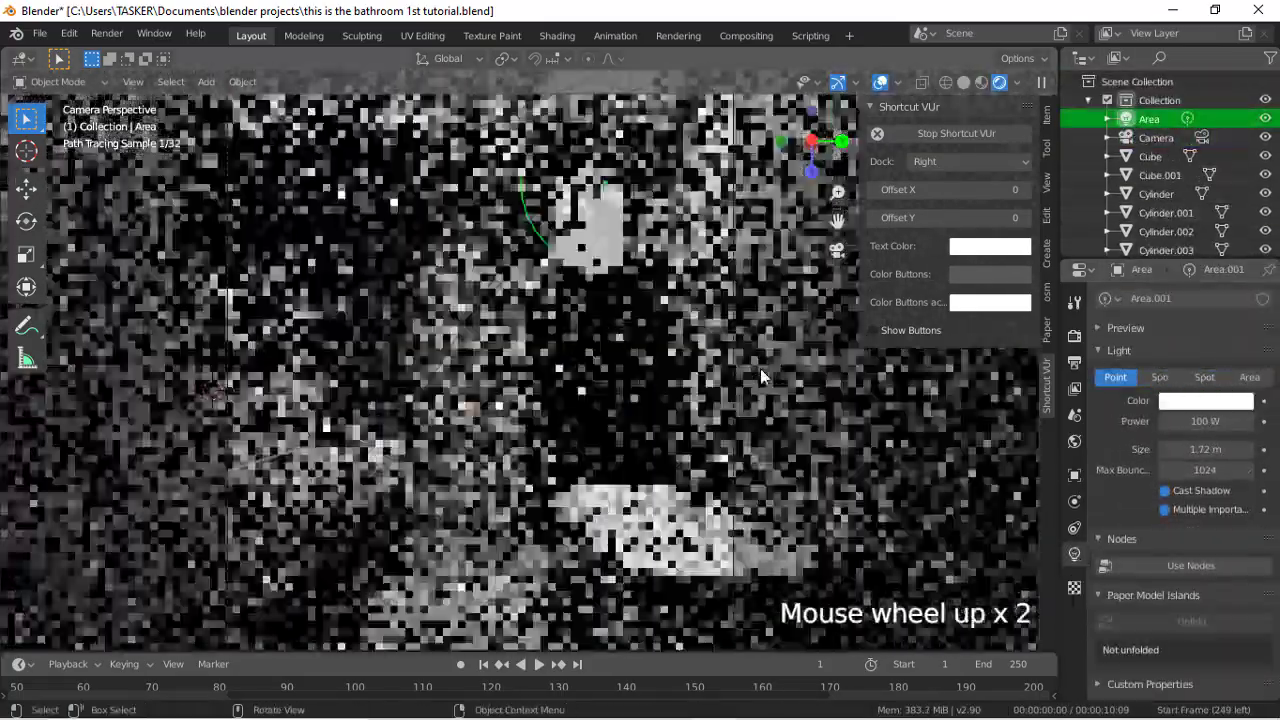
Step: Switch the viewport to material preview and scale the point light from a view inside the room
{"action": "left_click", "coordinate": [981, 83]}
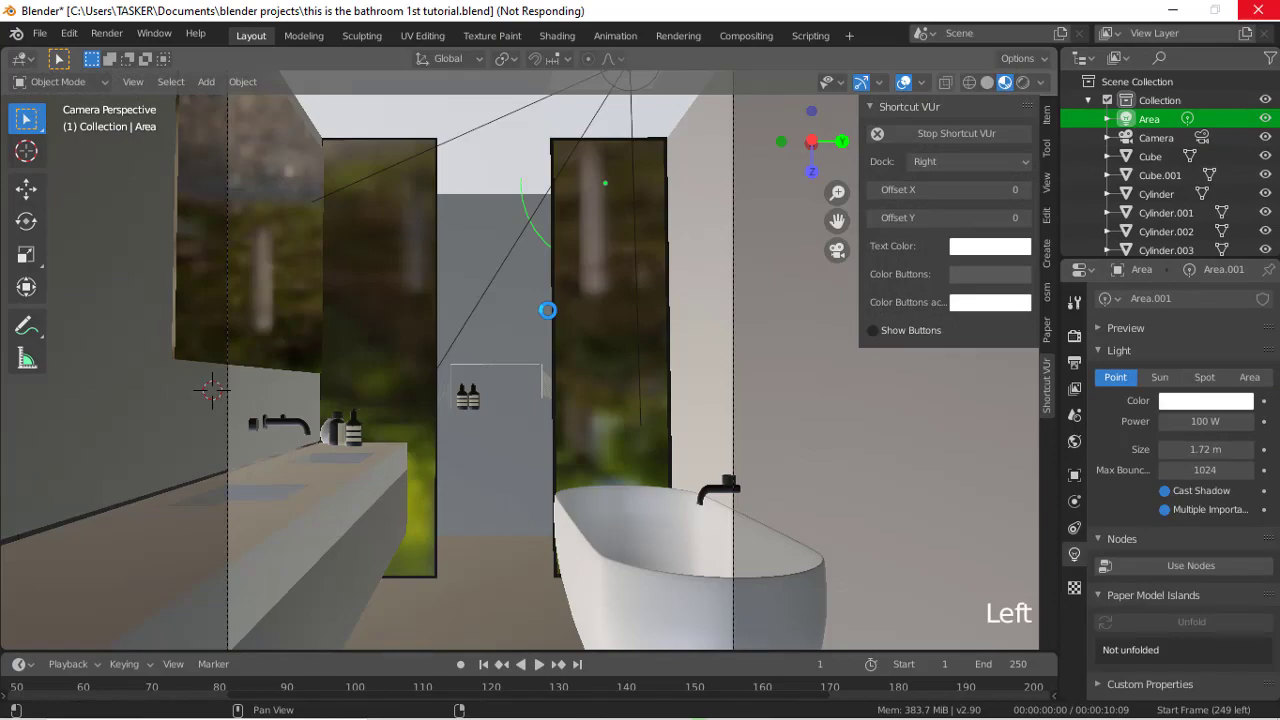
{"action": "left_click", "coordinate": [534, 217]}
{"action": "left_click", "coordinate": [1149, 119]}
{"action": "left_click_drag", "start_coordinate": [811, 141], "coordinate": [785, 160]}
{"action": "scroll", "coordinate": [573, 263], "scroll_direction": "up", "scroll_amount": 7}
{"action": "scroll", "coordinate": [573, 263], "scroll_direction": "down", "scroll_amount": 4}
{"action": "key", "text": "s"}
{"action": "left_click", "coordinate": [1026, 391]}
Step: Try the light as an area light again and return it to Point
{"action": "left_click", "coordinate": [1249, 377]}
{"action": "left_click", "coordinate": [1126, 382]}
{"action": "scroll", "coordinate": [817, 257], "scroll_direction": "down", "scroll_amount": 7}
Step: Enlarge the point light's size to about 6.83 m and move it along Y
{"action": "left_click", "coordinate": [452, 336]}
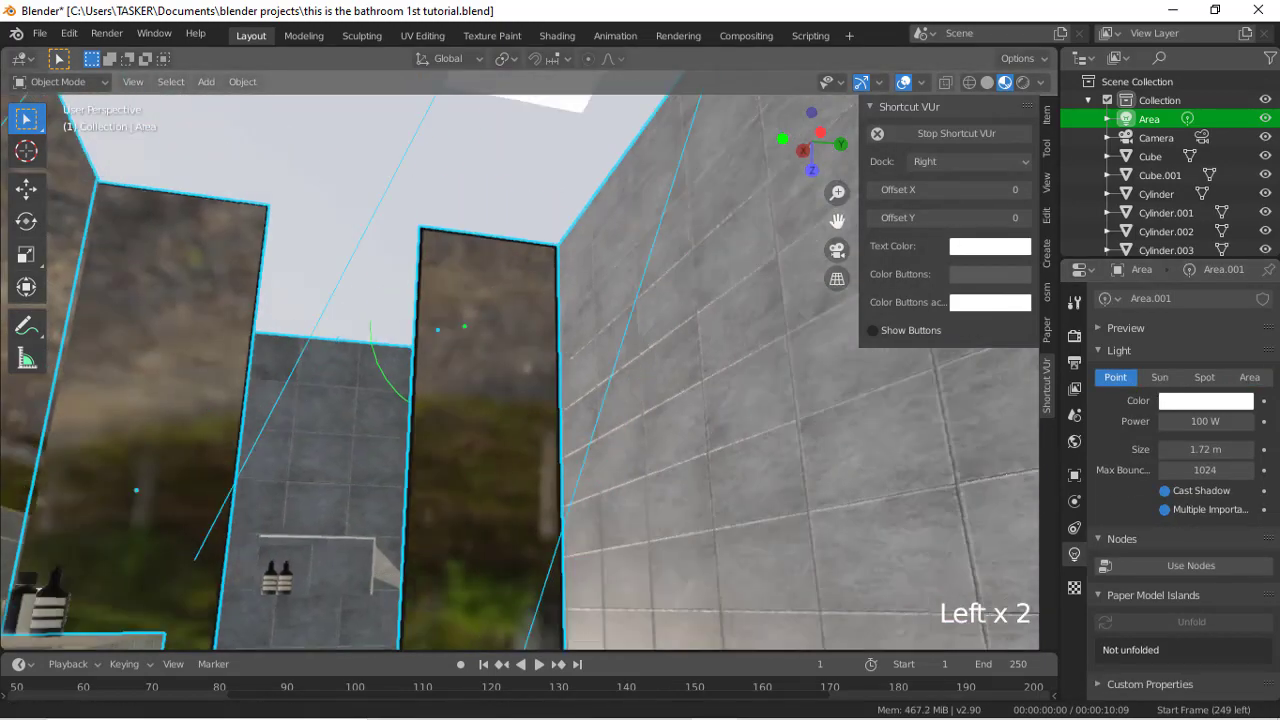
{"action": "left_click", "coordinate": [452, 336]}
{"action": "left_click", "coordinate": [452, 336]}
{"action": "key", "text": "s"}
{"action": "left_click", "coordinate": [402, 639]}
{"action": "key", "text": "g"}
{"action": "key", "text": "y"}
{"action": "left_click", "coordinate": [506, 547]}
{"action": "left_click_drag", "start_coordinate": [1205, 450], "coordinate": [1205, 450]}
Step: Return to the camera view and show it with rendered shading
{"action": "left_click", "coordinate": [820, 300]}
{"action": "left_click", "coordinate": [837, 250]}
{"action": "left_click", "coordinate": [1022, 82]}
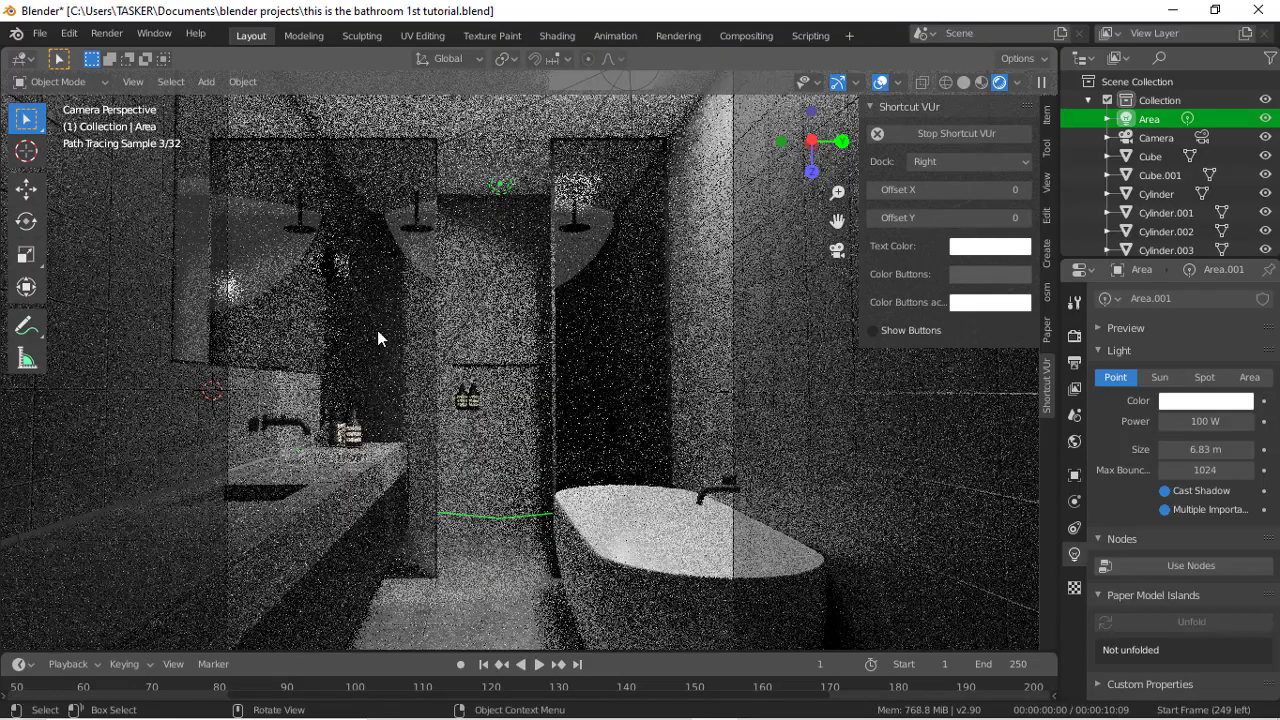
Step: Enlarge the point light's size to about 10.4 m and set its power to 200 W
{"action": "left_click_drag", "start_coordinate": [1197, 449], "coordinate": [1209, 449]}
{"action": "left_click", "coordinate": [1197, 422]}
{"action": "type", "text": "200"}
{"action": "key", "text": "Return"}
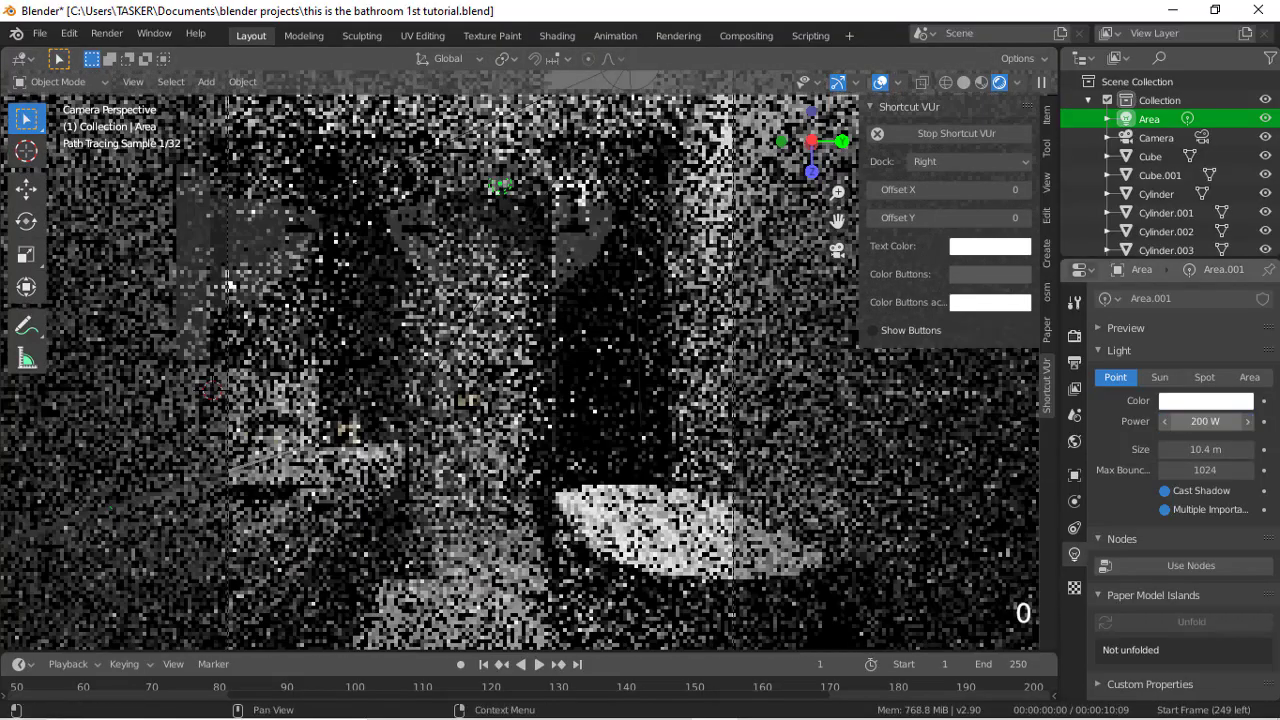
Step: Reposition the point light along the global Y axis in several moves, finishing with a shift of about -0.38 m
{"action": "key", "text": "g"}
{"action": "left_click", "coordinate": [765, 232]}
{"action": "key", "text": "g"}
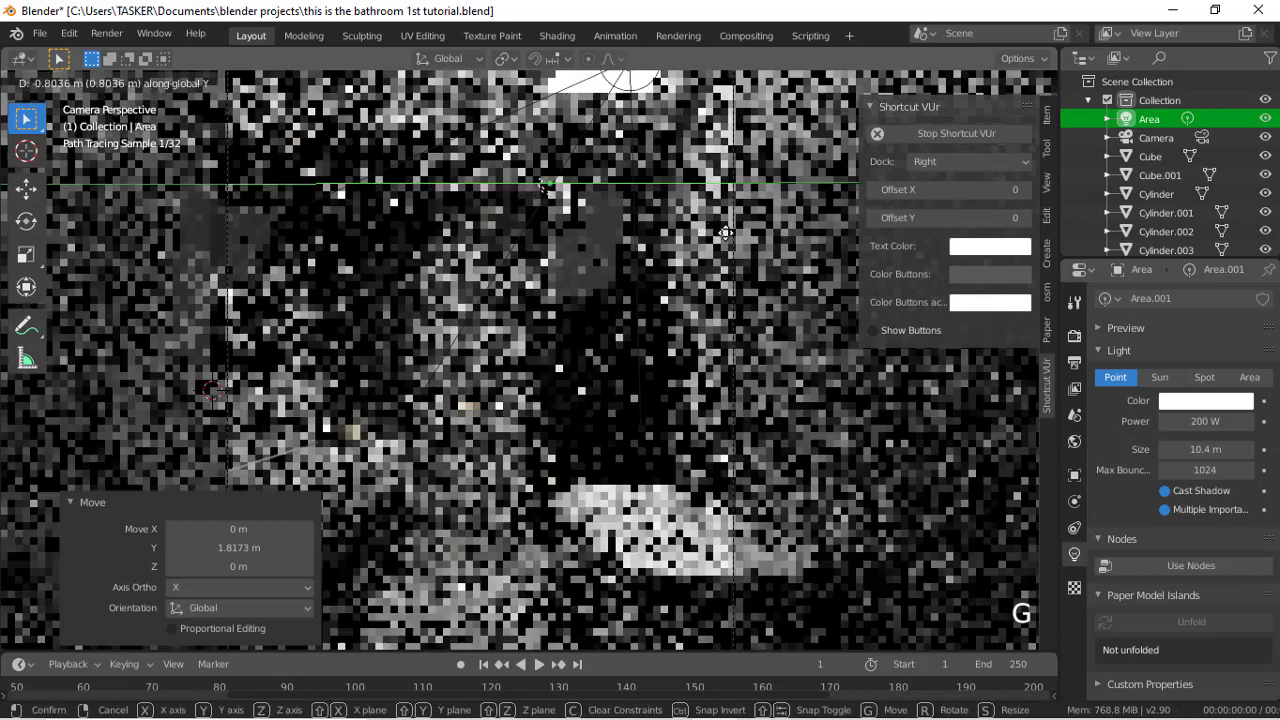
{"action": "left_click", "coordinate": [712, 237]}
{"action": "key", "text": "g"}
{"action": "left_click", "coordinate": [692, 237]}
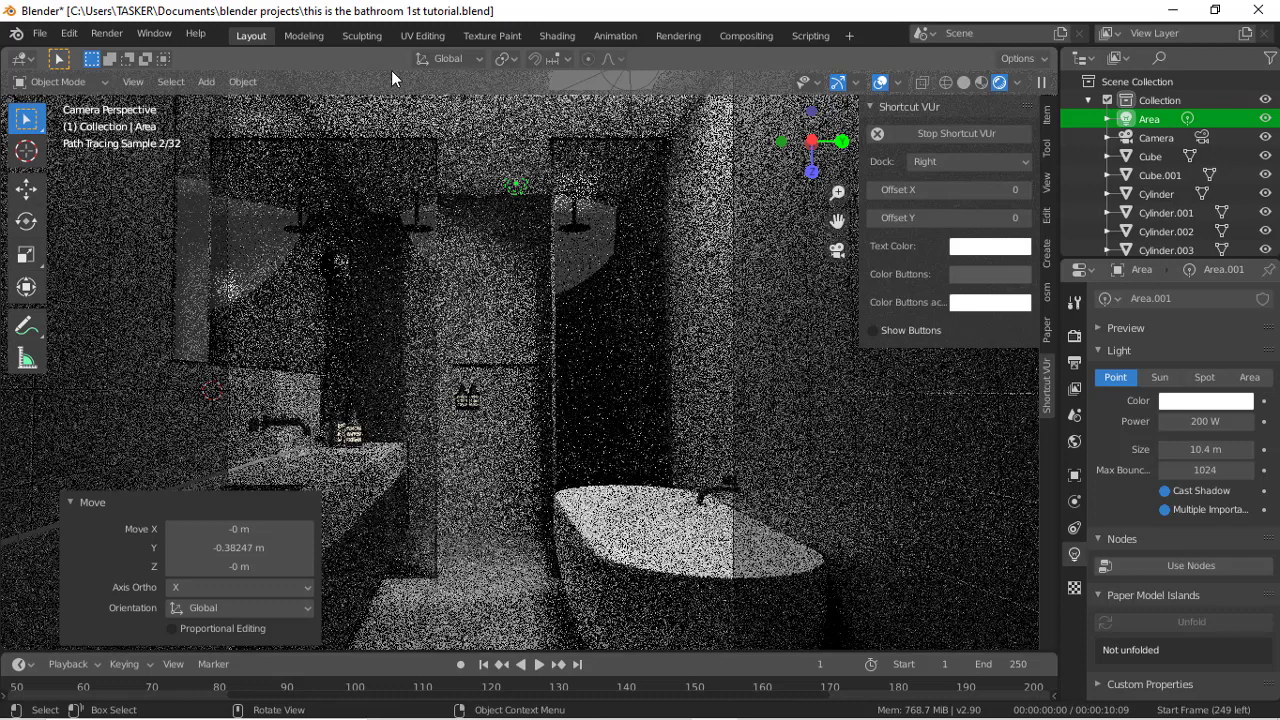
Step: Start rendering the camera view as a still image and save the project file
{"action": "left_click", "coordinate": [97, 36]}
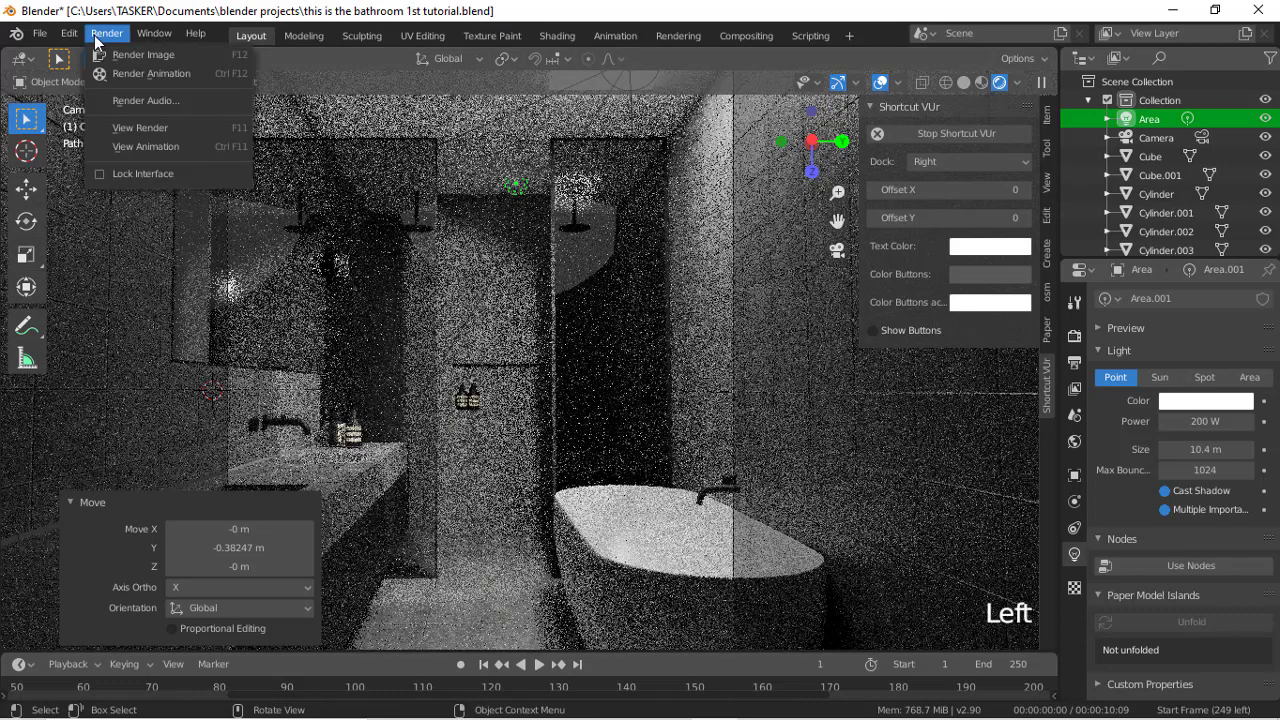
{"action": "left_click", "coordinate": [120, 56]}
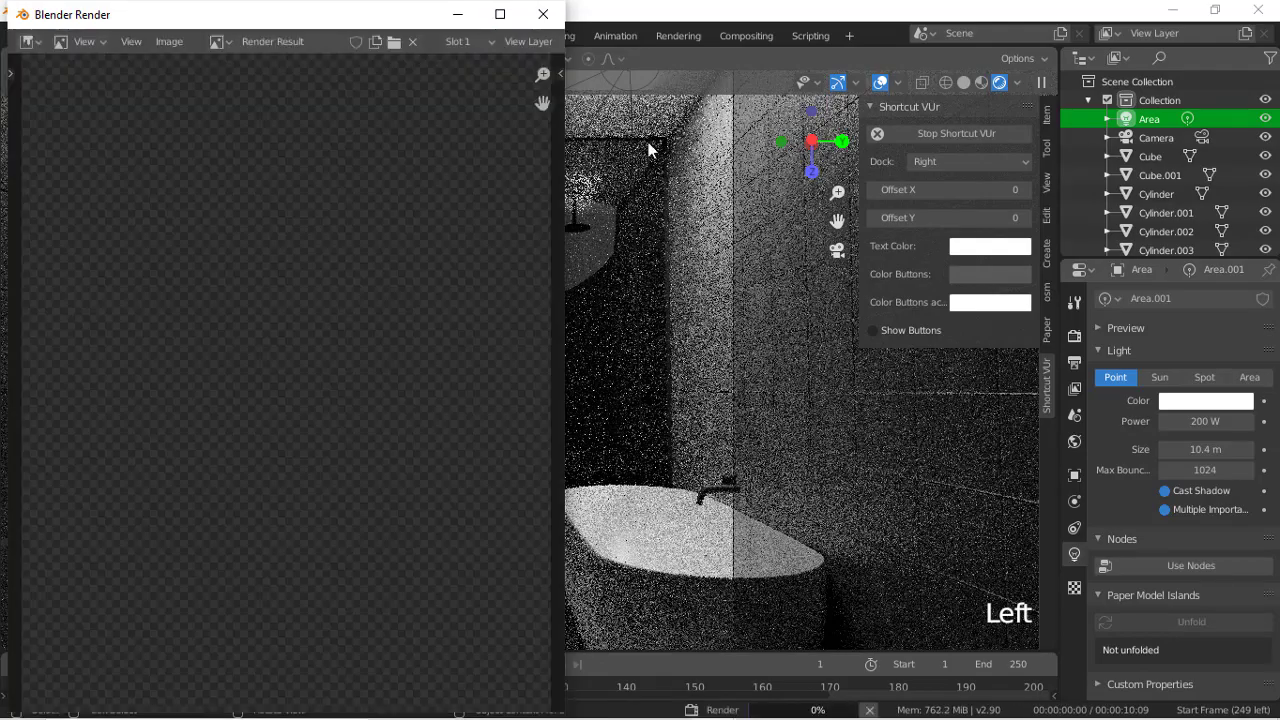
{"action": "left_click", "coordinate": [648, 142]}
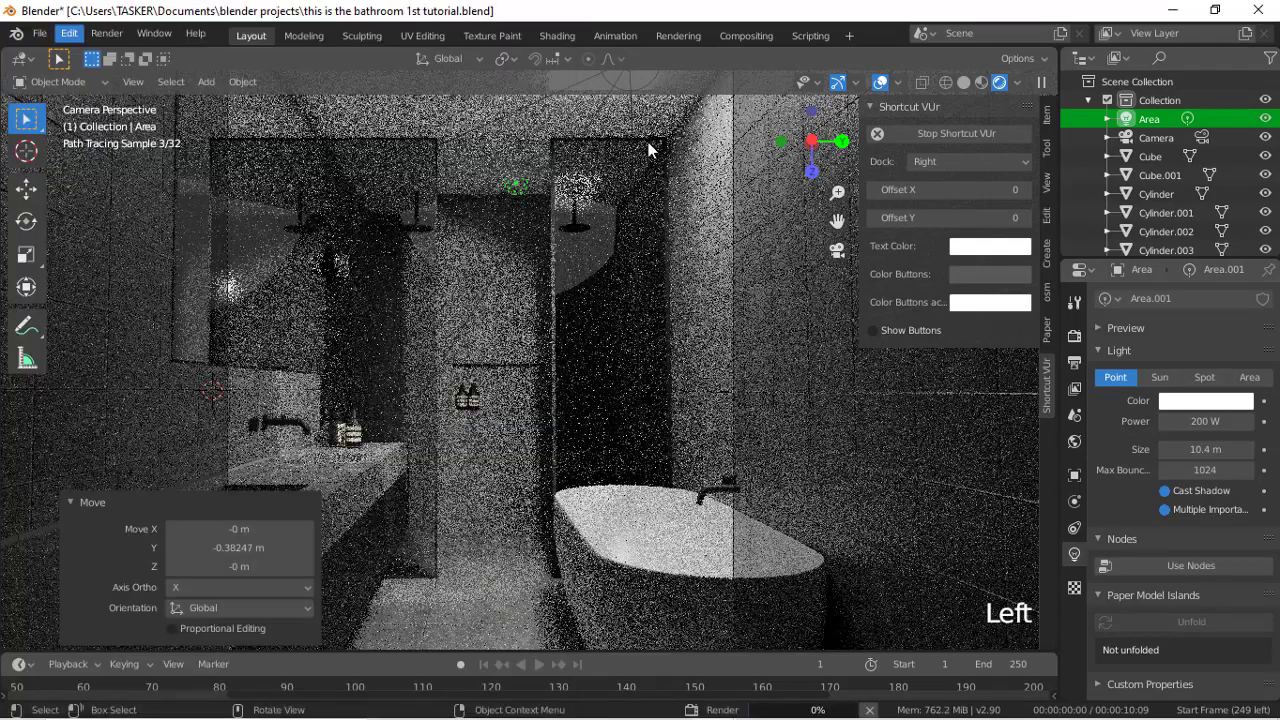
{"action": "left_click", "coordinate": [648, 148]}
{"action": "key", "text": "ctrl+s"}
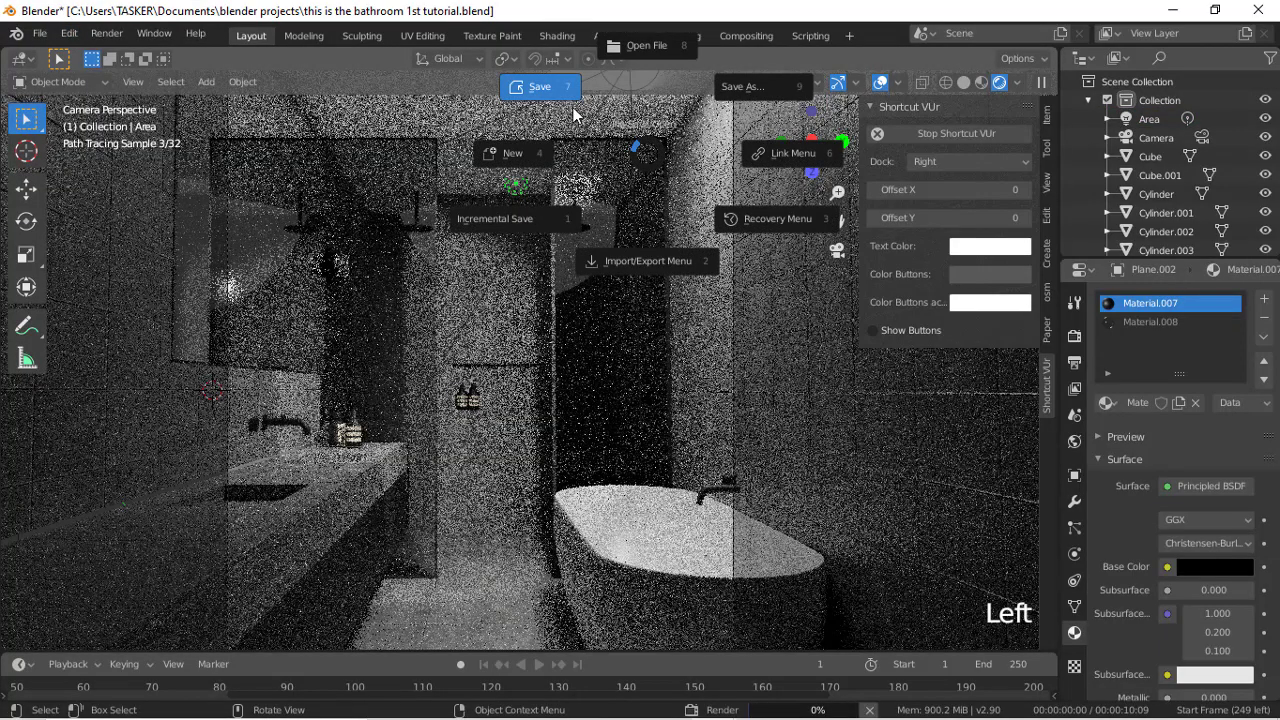
{"action": "left_click", "coordinate": [575, 111]}
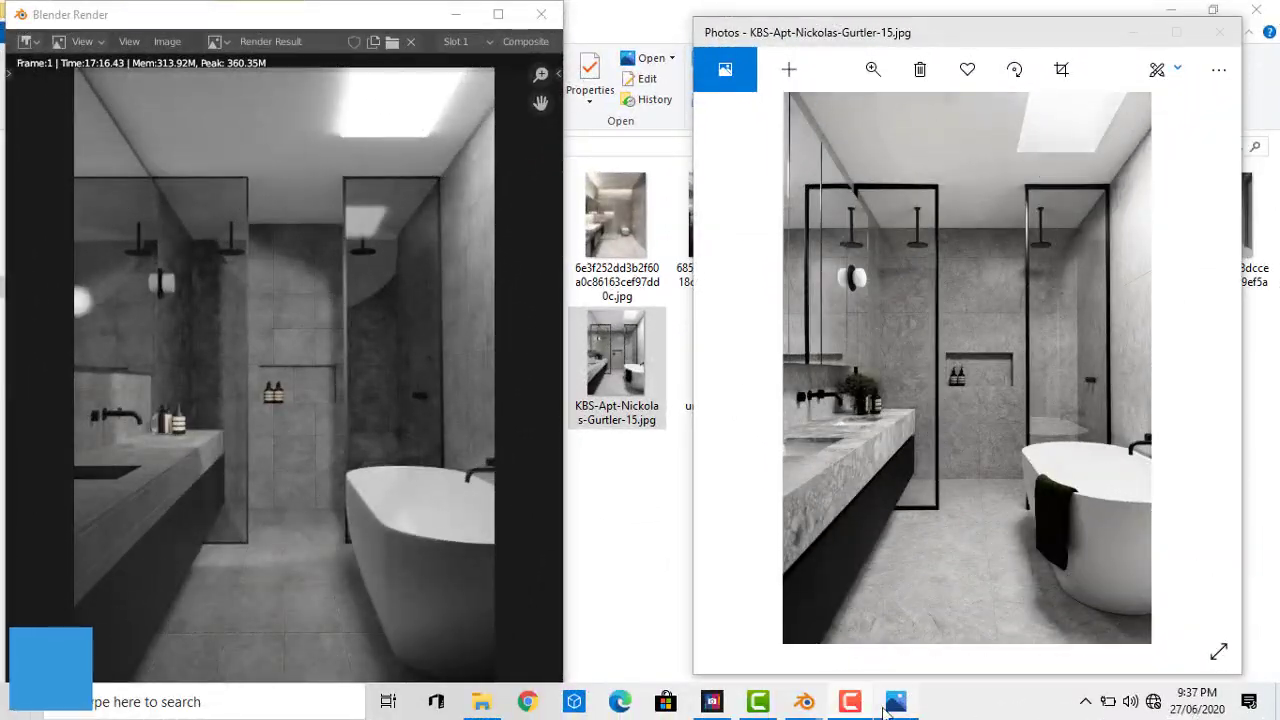
Step: Compare the finished render side by side with the reference photo, and return to the bathroom scene
{"action": "mouse_move", "coordinate": [790, 703]}
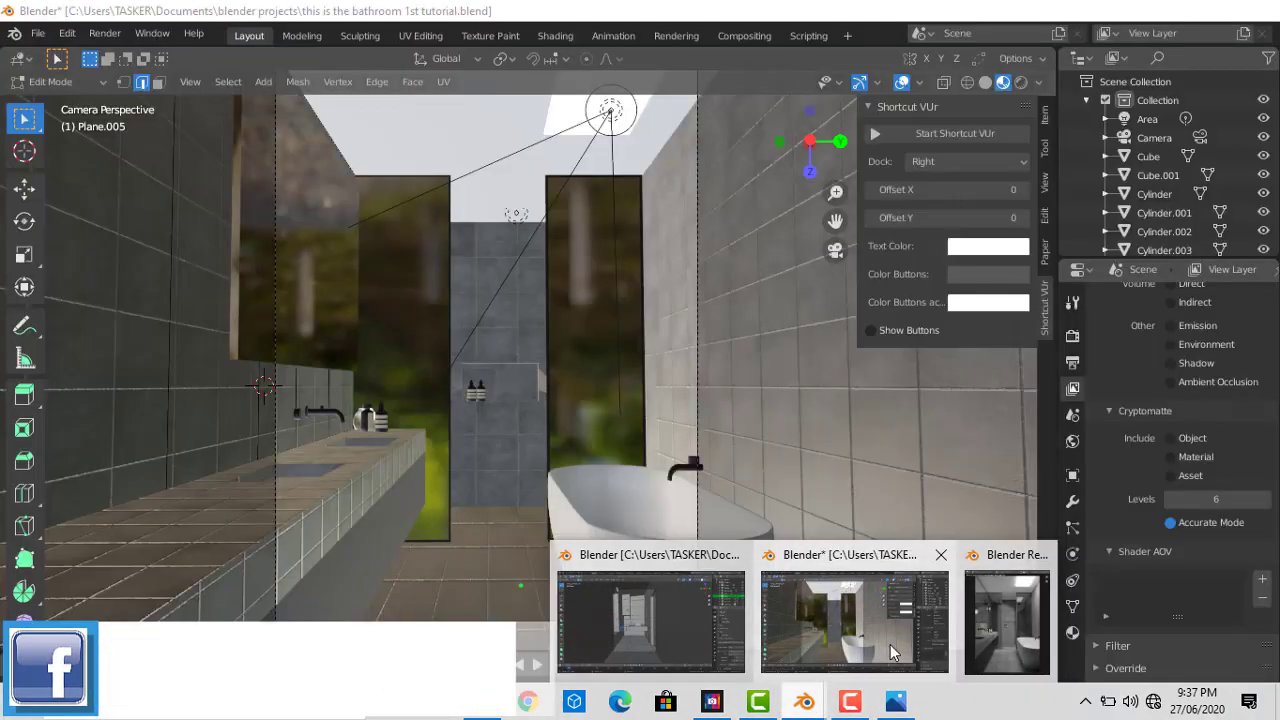
{"action": "left_click", "coordinate": [893, 653]}
{"action": "mouse_move", "coordinate": [805, 705]}
{"action": "left_click", "coordinate": [1030, 600]}
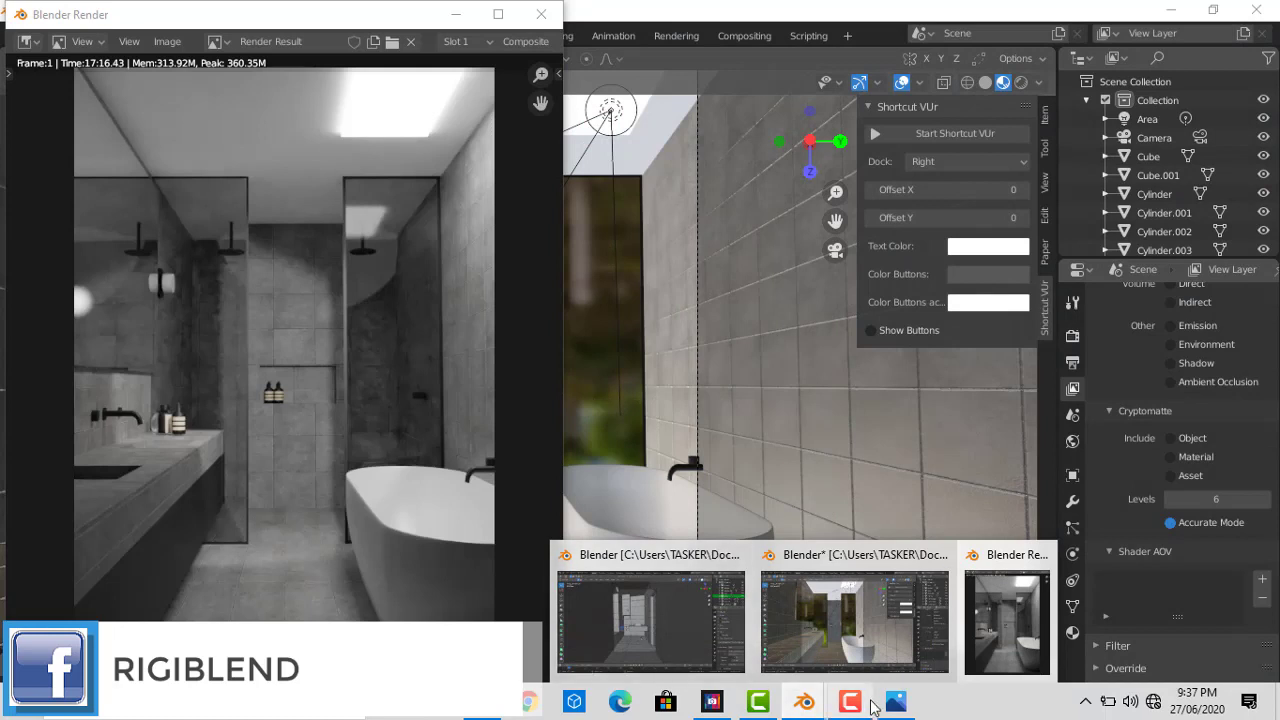
{"action": "left_click", "coordinate": [895, 704]}
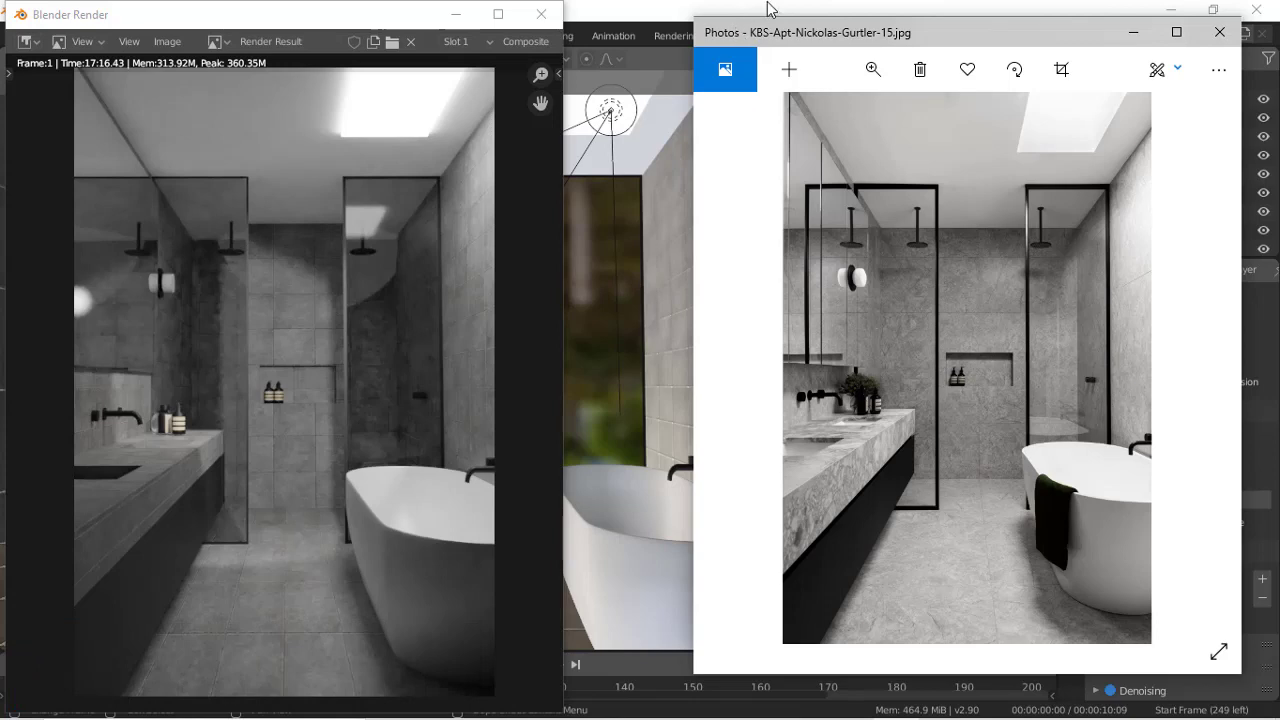
{"action": "left_click", "coordinate": [840, 8]}
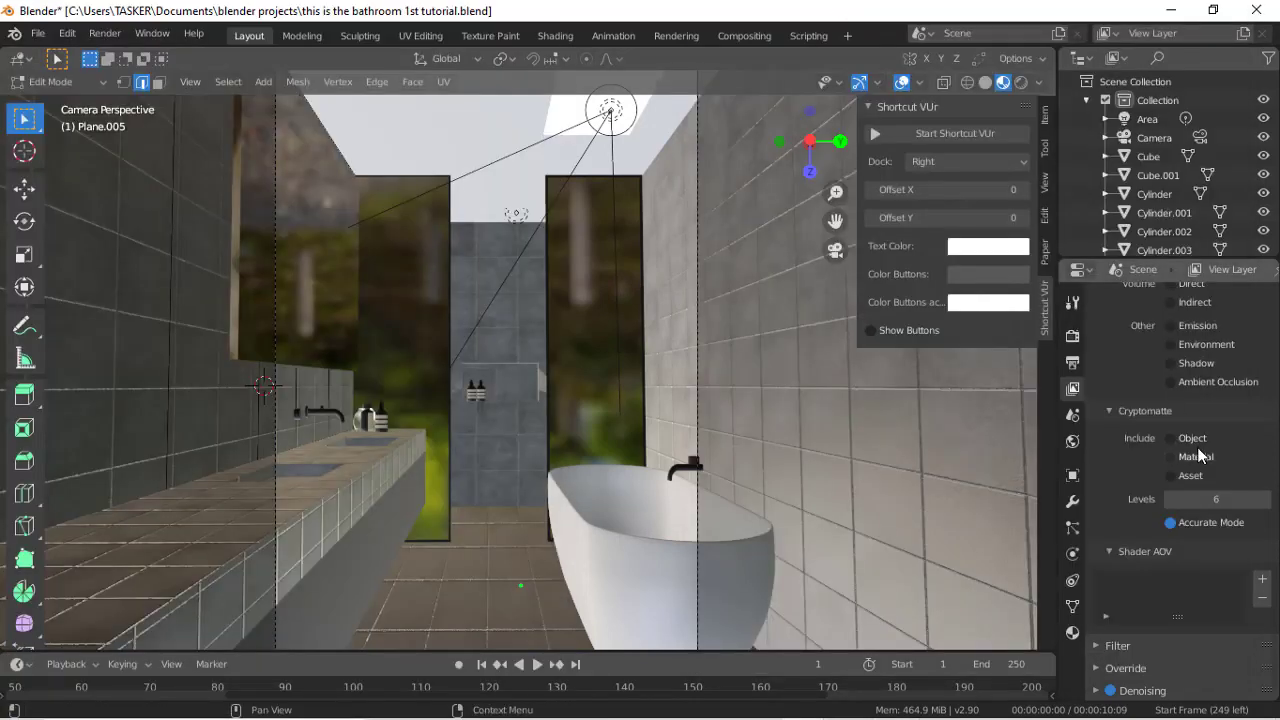
Step: Bring up the finished render and examine the wall niche and its bottles up close
{"action": "mouse_move", "coordinate": [865, 710]}
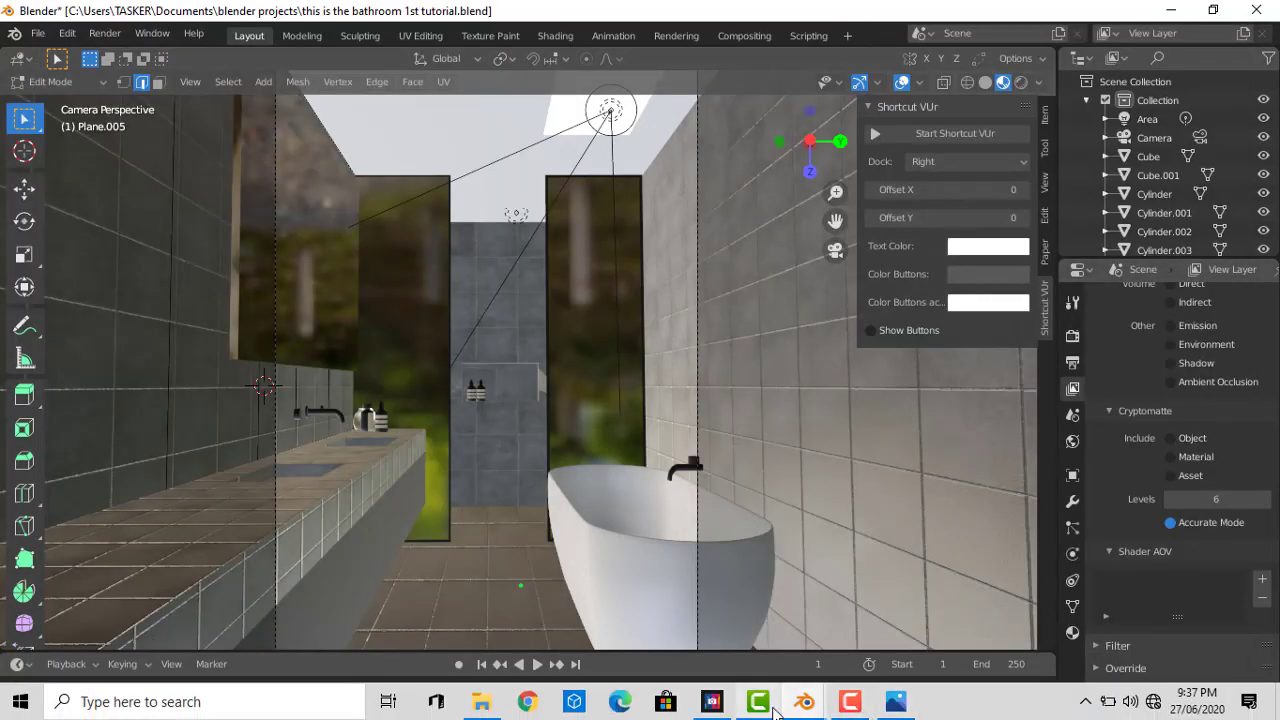
{"action": "mouse_move", "coordinate": [805, 705]}
{"action": "left_click", "coordinate": [655, 636]}
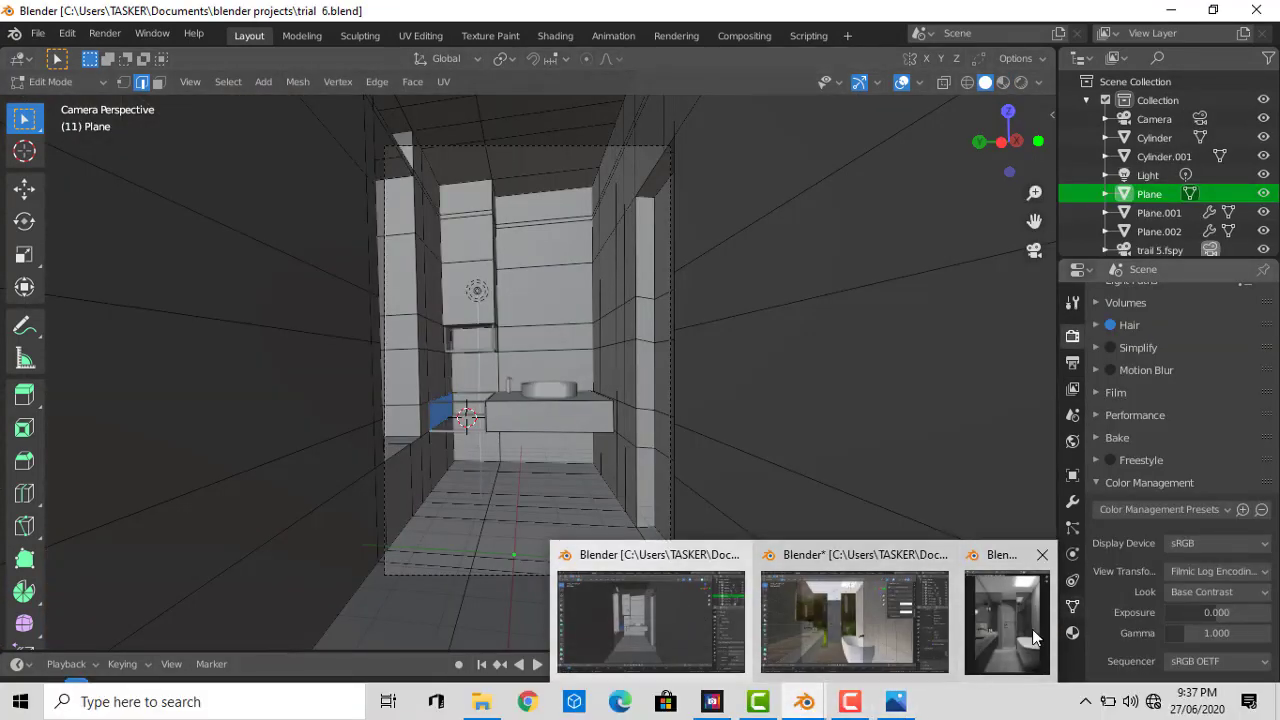
{"action": "left_click", "coordinate": [1032, 629]}
{"action": "scroll", "coordinate": [430, 275], "scroll_direction": "up", "scroll_amount": 5}
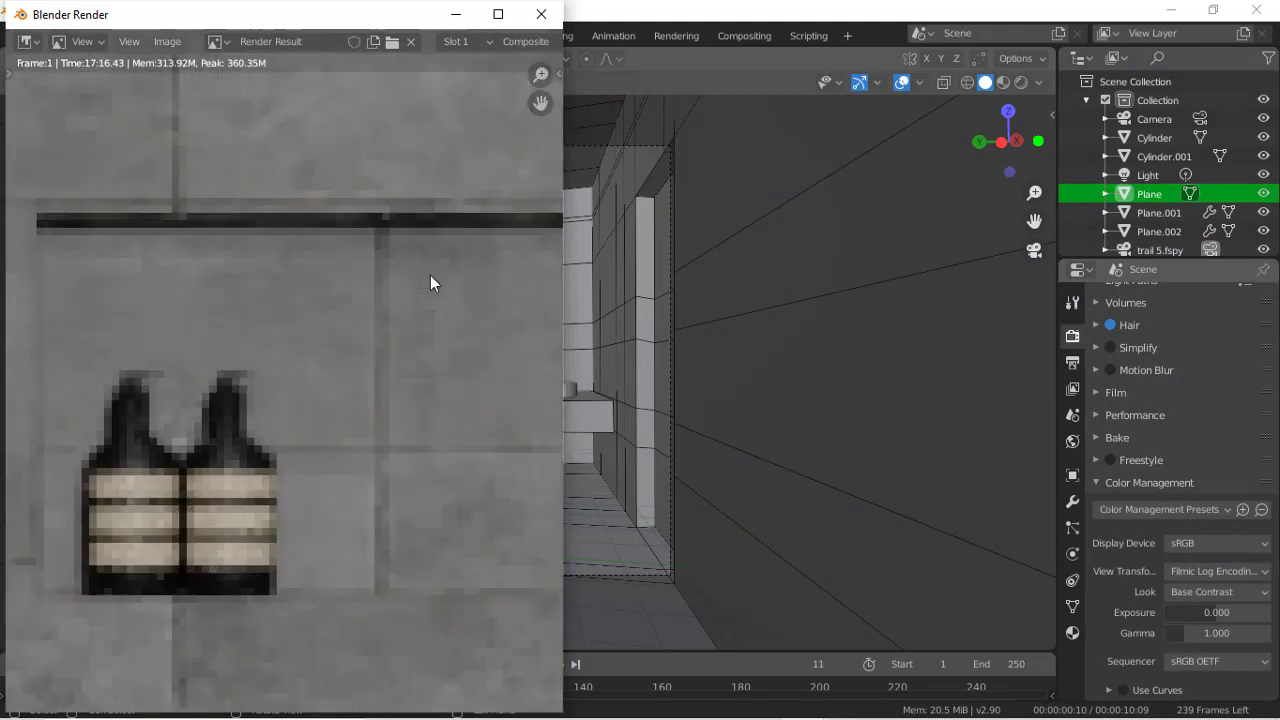
{"action": "scroll", "coordinate": [430, 275], "scroll_direction": "down", "scroll_amount": 3}
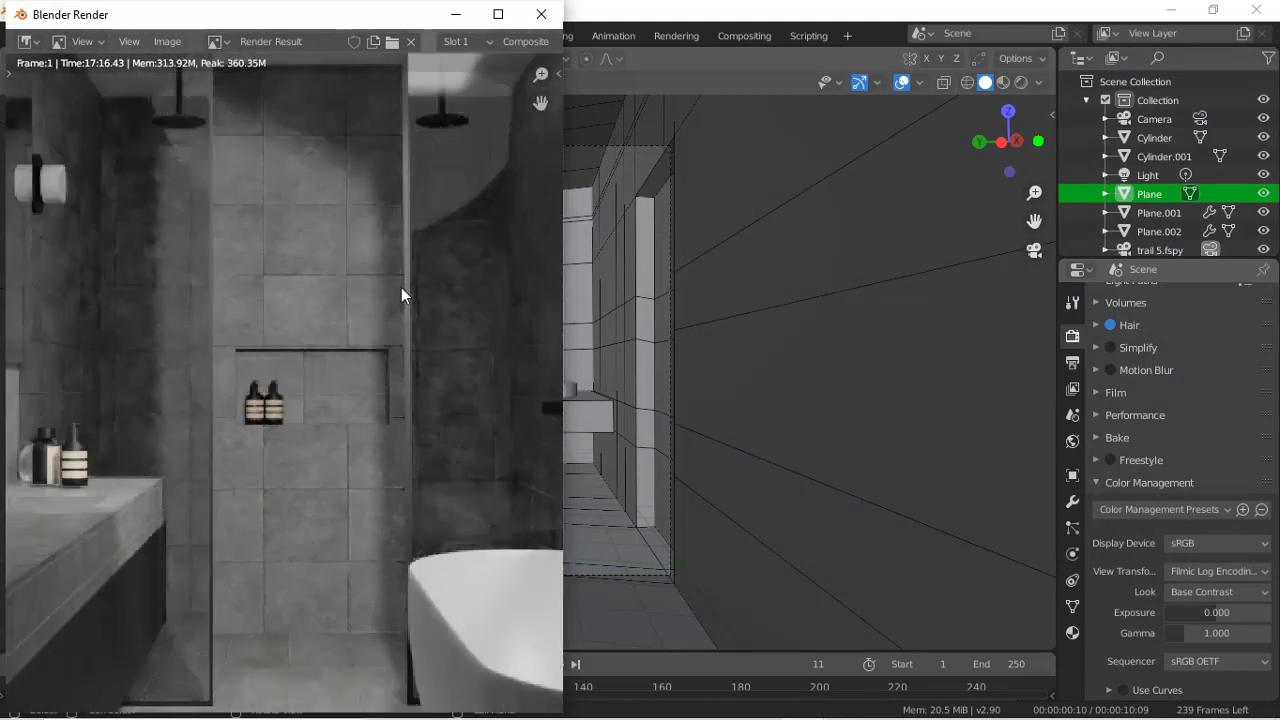
{"action": "scroll", "coordinate": [1171, 414], "scroll_direction": "up", "scroll_amount": 8}
Step: Check the render settings in the trial 6 file, then show the bathroom file's sampling settings
{"action": "left_click", "coordinate": [1171, 414]}
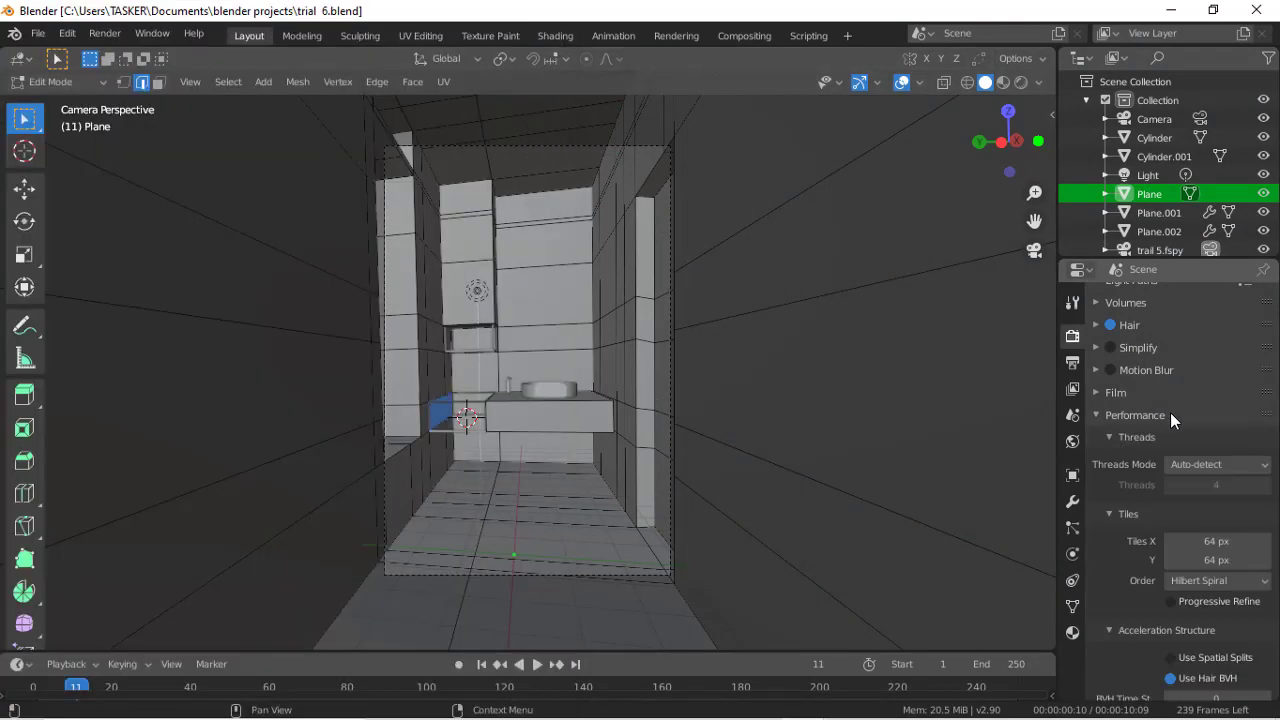
{"action": "scroll", "coordinate": [1171, 414], "scroll_direction": "up", "scroll_amount": 8}
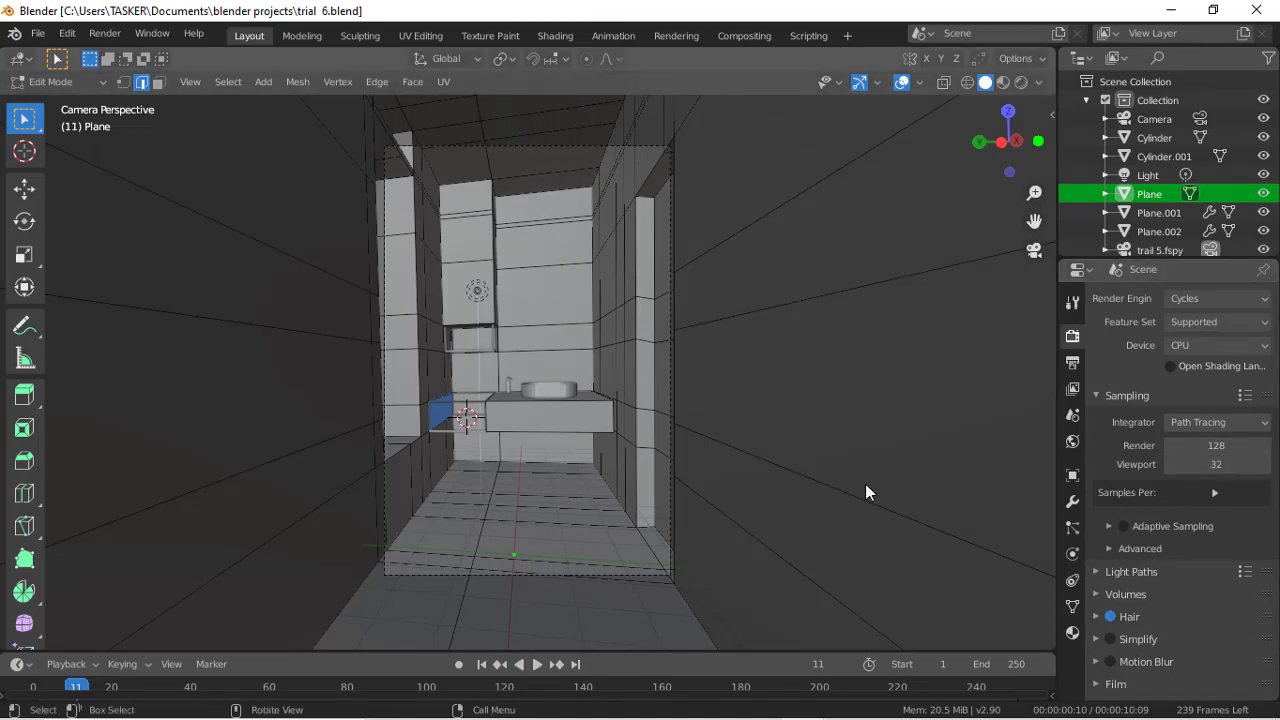
{"action": "mouse_move", "coordinate": [857, 710]}
{"action": "mouse_move", "coordinate": [803, 709]}
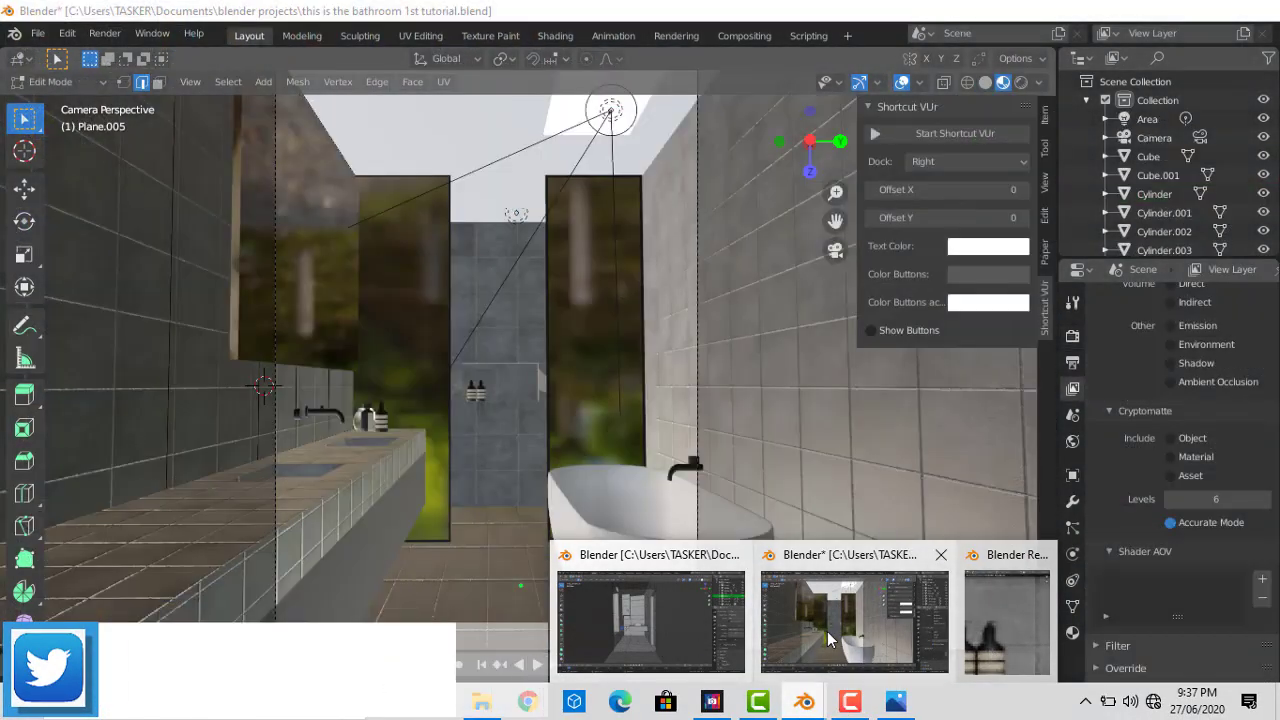
{"action": "left_click", "coordinate": [828, 640]}
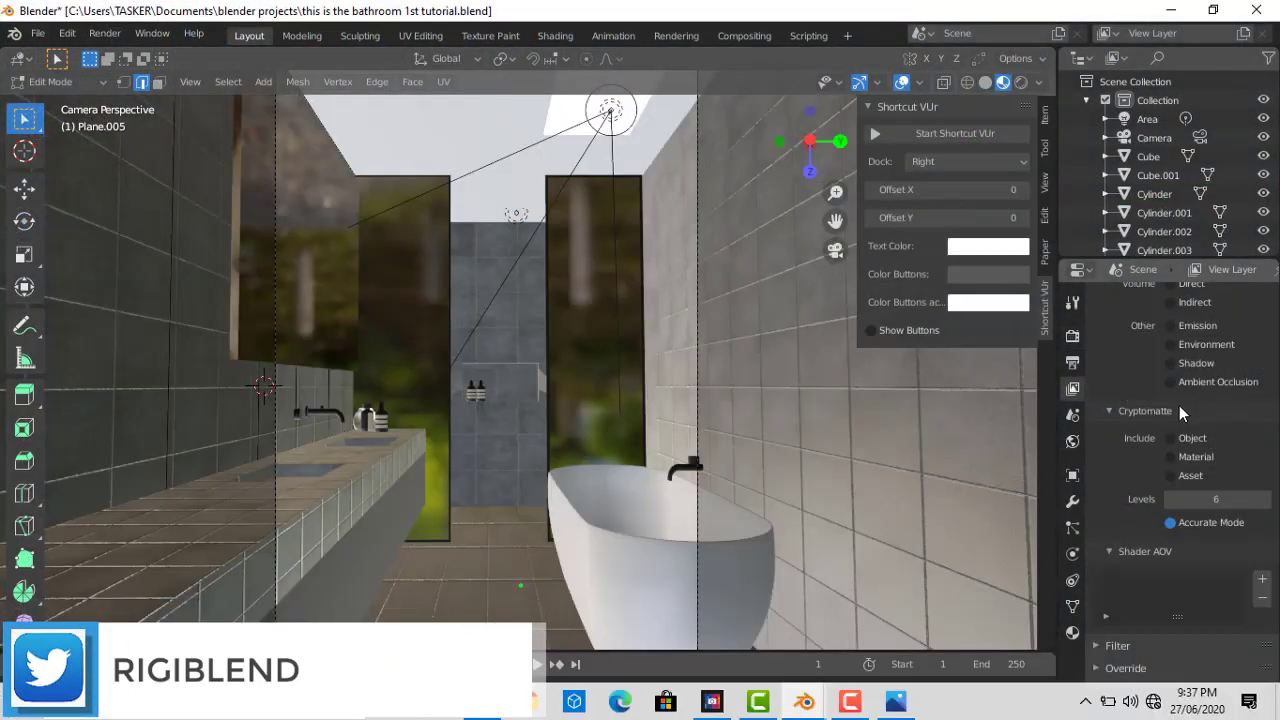
{"action": "scroll", "coordinate": [1166, 429], "scroll_direction": "up", "scroll_amount": 10}
{"action": "left_click", "coordinate": [1074, 334]}
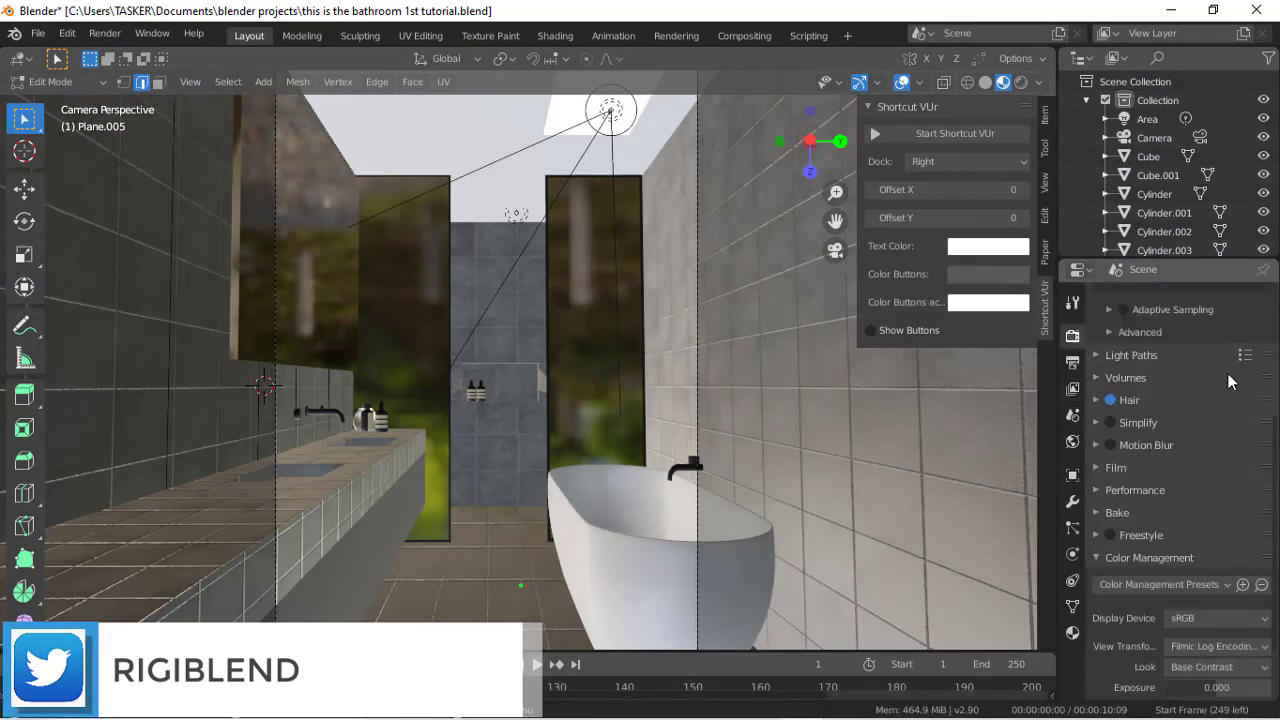
{"action": "scroll", "coordinate": [1160, 439], "scroll_direction": "up", "scroll_amount": 5}
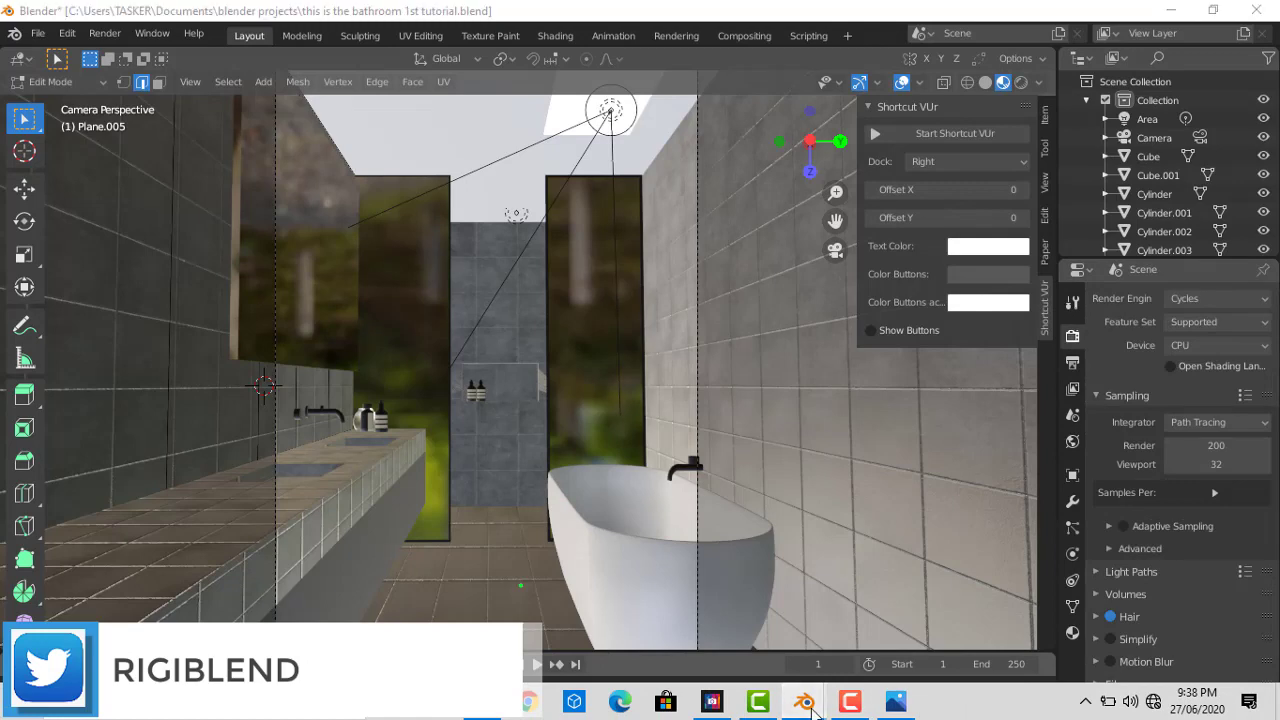
Step: Compare the render sample settings of the trial 6 file with those of the bathroom file
{"action": "mouse_move", "coordinate": [804, 701]}
{"action": "left_click", "coordinate": [718, 630]}
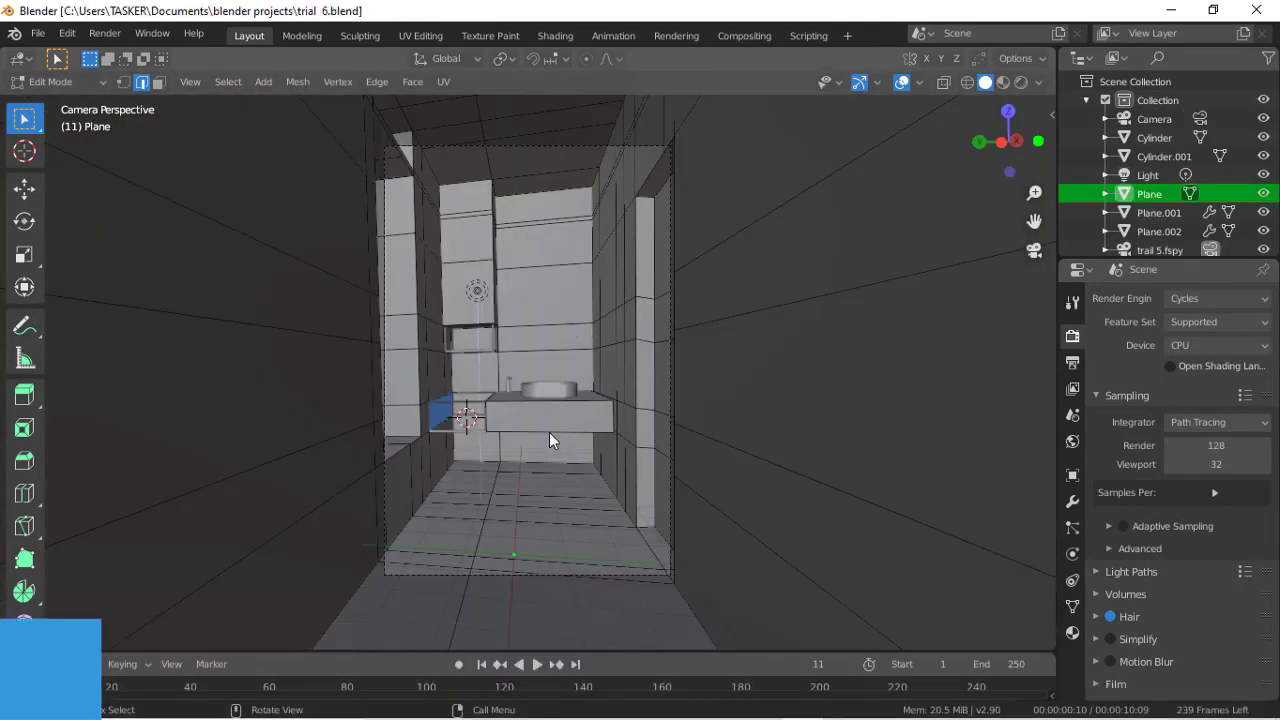
{"action": "mouse_move", "coordinate": [804, 705]}
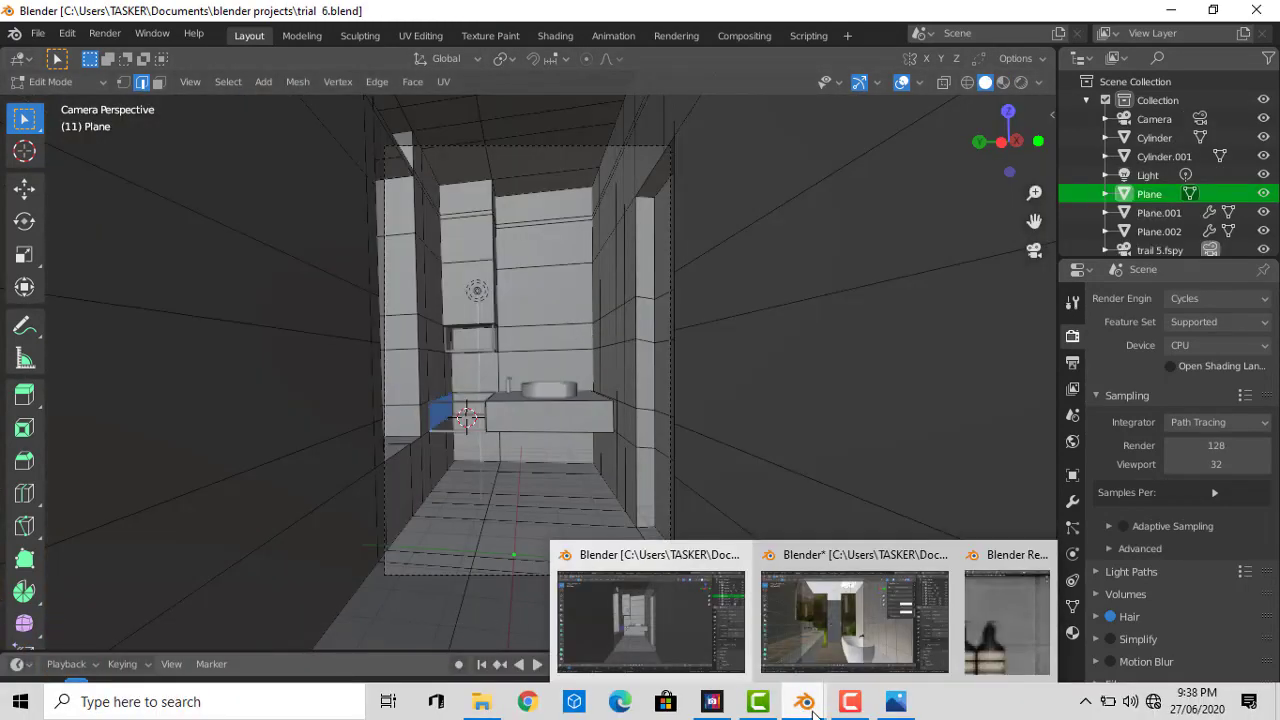
{"action": "left_click", "coordinate": [857, 643]}
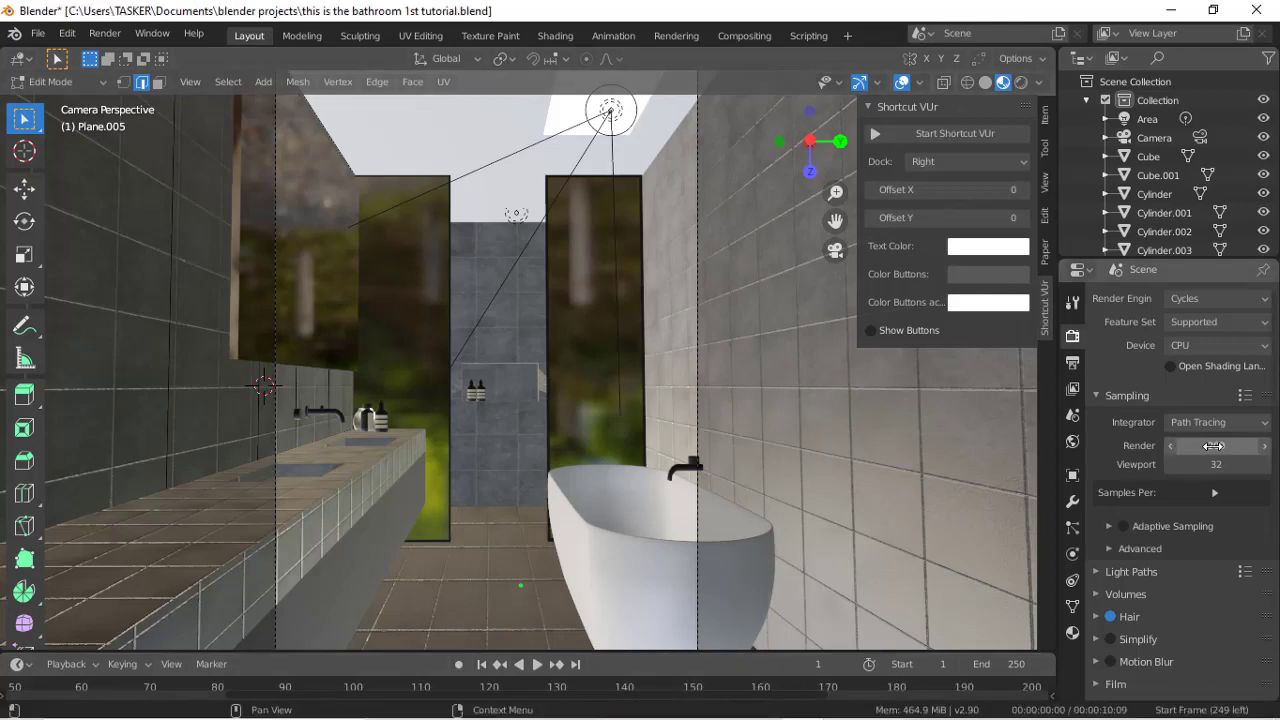
{"action": "mouse_move", "coordinate": [967, 717]}
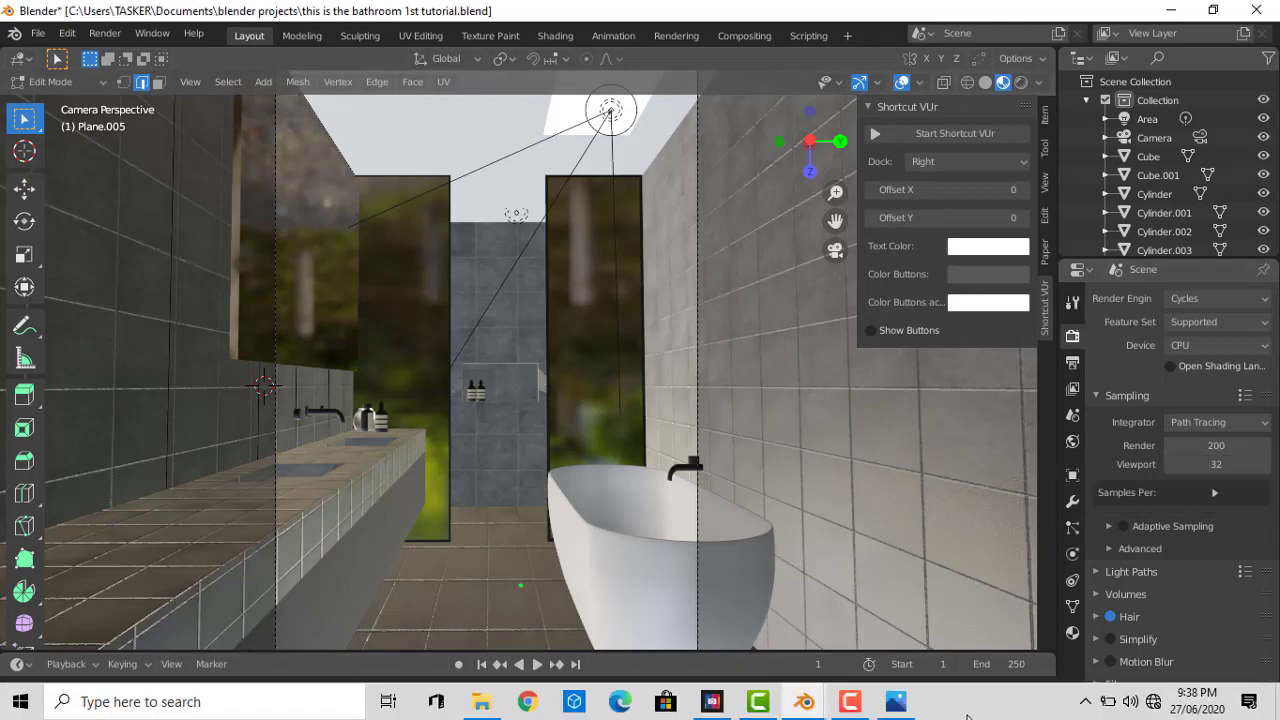